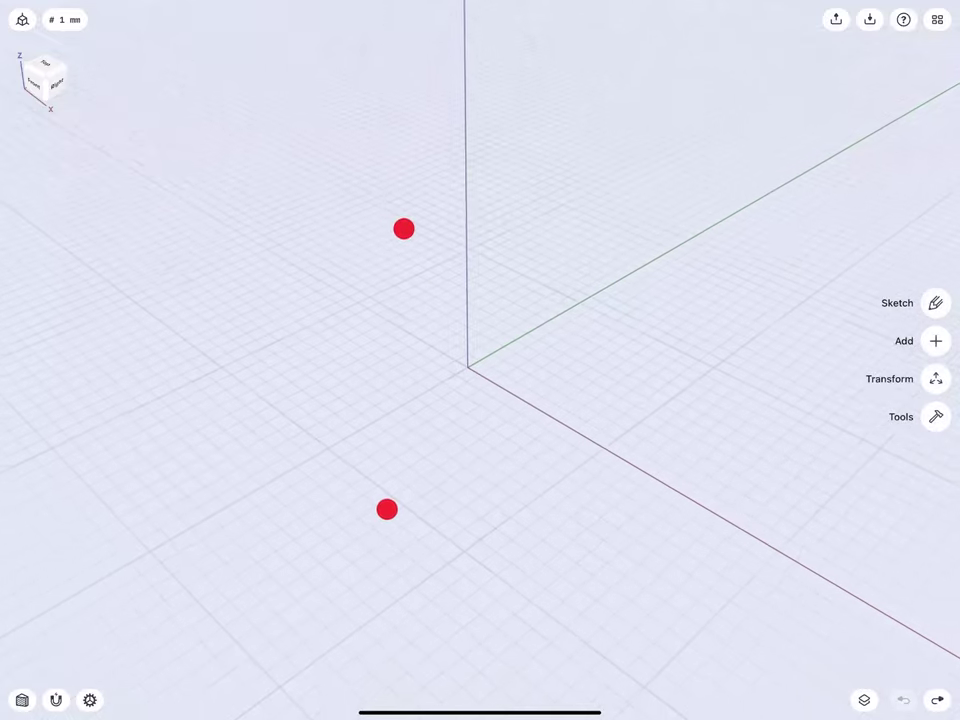
- Face the Front plane and draw a 10 mm base line leftward from the origin
left_click_drag(373, 345, 425, 331)
middle_click_drag(406, 349, 390, 357)
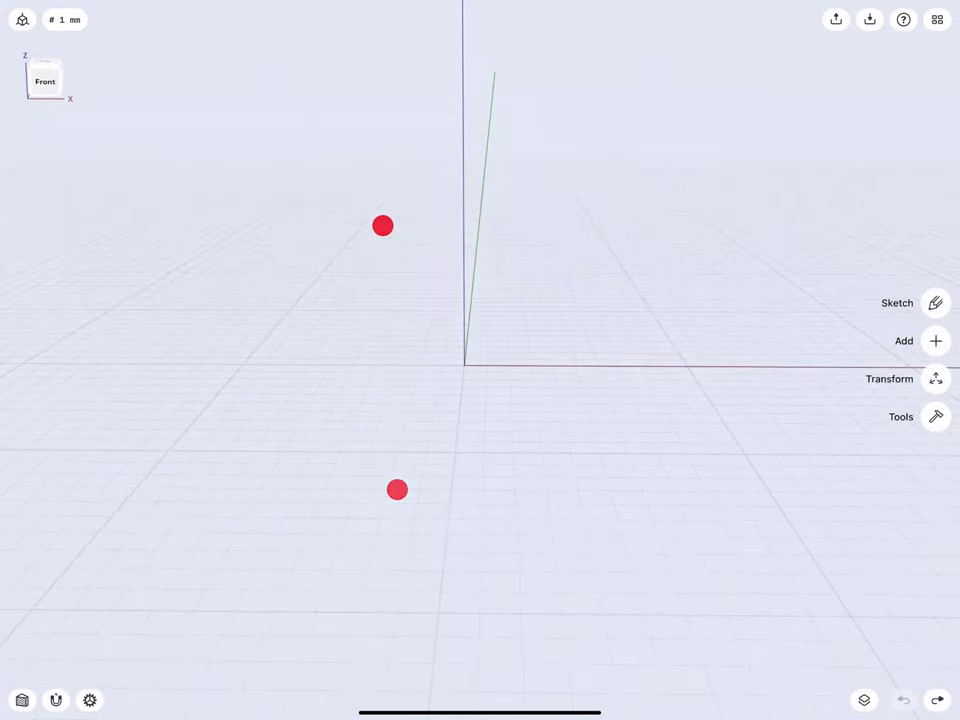
left_click_drag(383, 225, 440, 228)
scroll(503, 349, "up", 3)
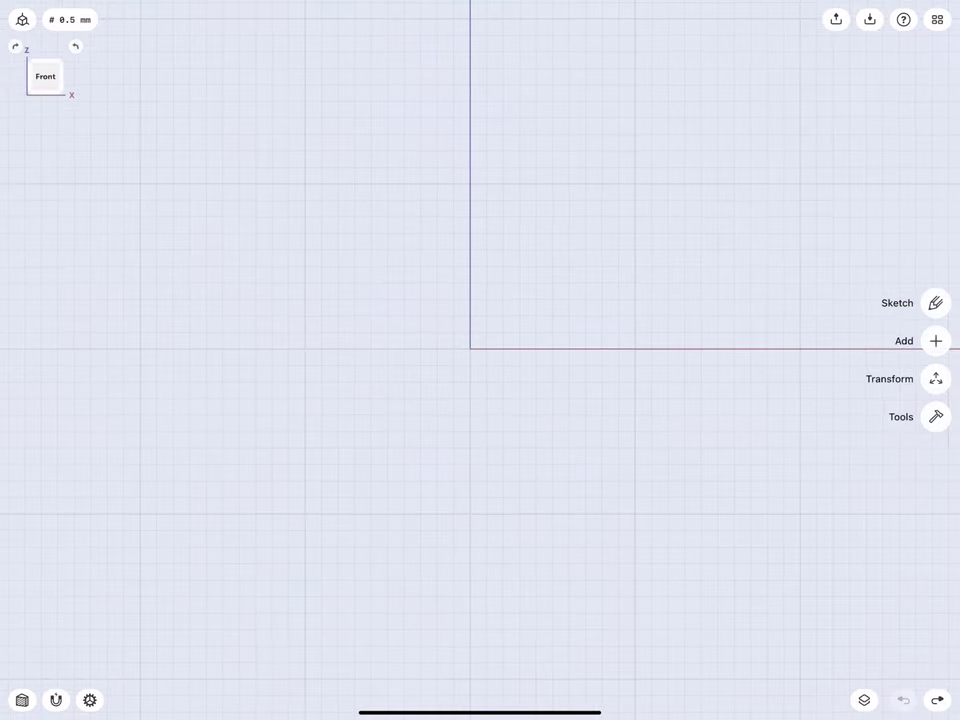
left_click_drag(470, 349, 206, 349)
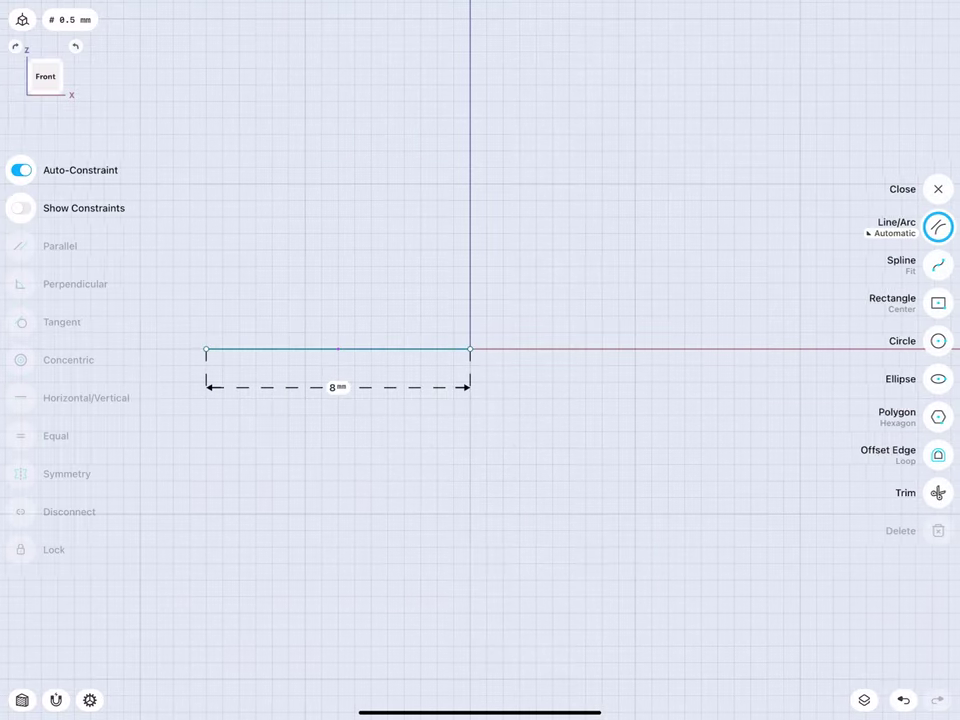
left_click(336, 387)
left_click(296, 441)
left_click(323, 469)
left_click(380, 455)
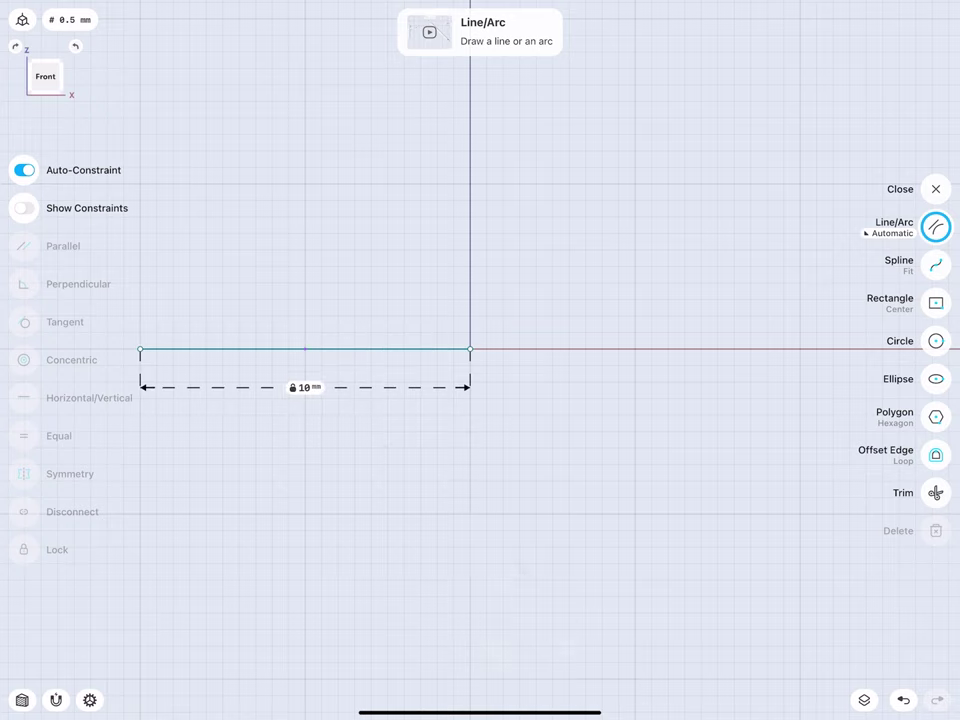
- Add a 6 mm left side, a 20 mm top line and the remaining edges to close the rectangle
mouse_move(140, 349)
left_mouse_down()
mouse_move(140, 151)
mouse_move(800, 151)
left_mouse_up()
left_click(100, 246)
left_click(141, 312)
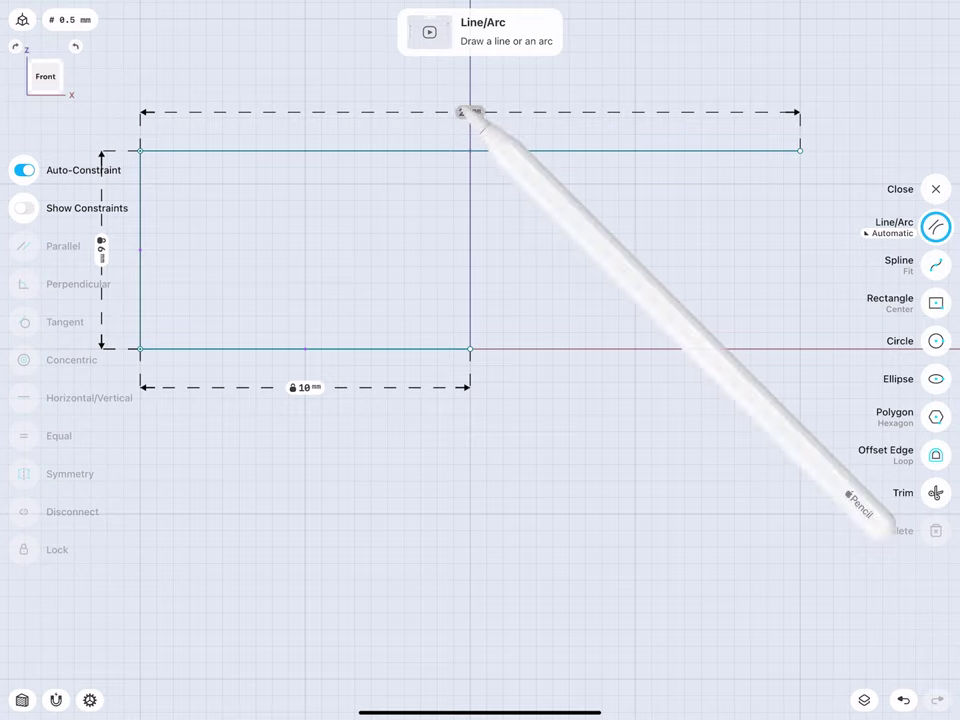
left_click(461, 111)
left_click(508, 180)
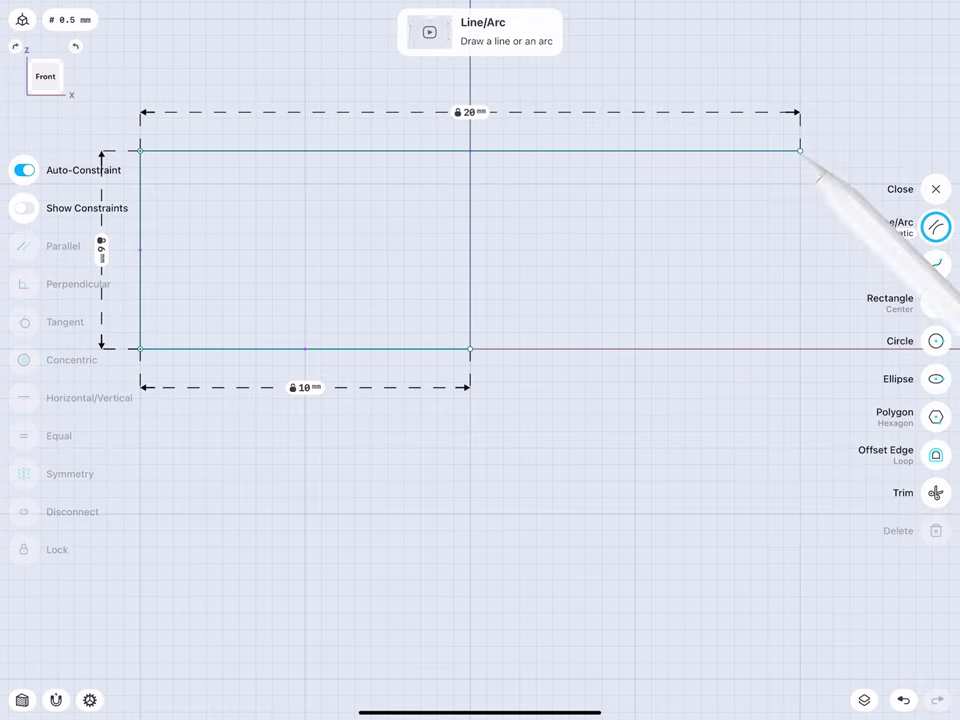
left_click_drag(800, 151, 800, 349)
left_click_drag(470, 349, 800, 349)
scroll(479, 272, "down", 1)
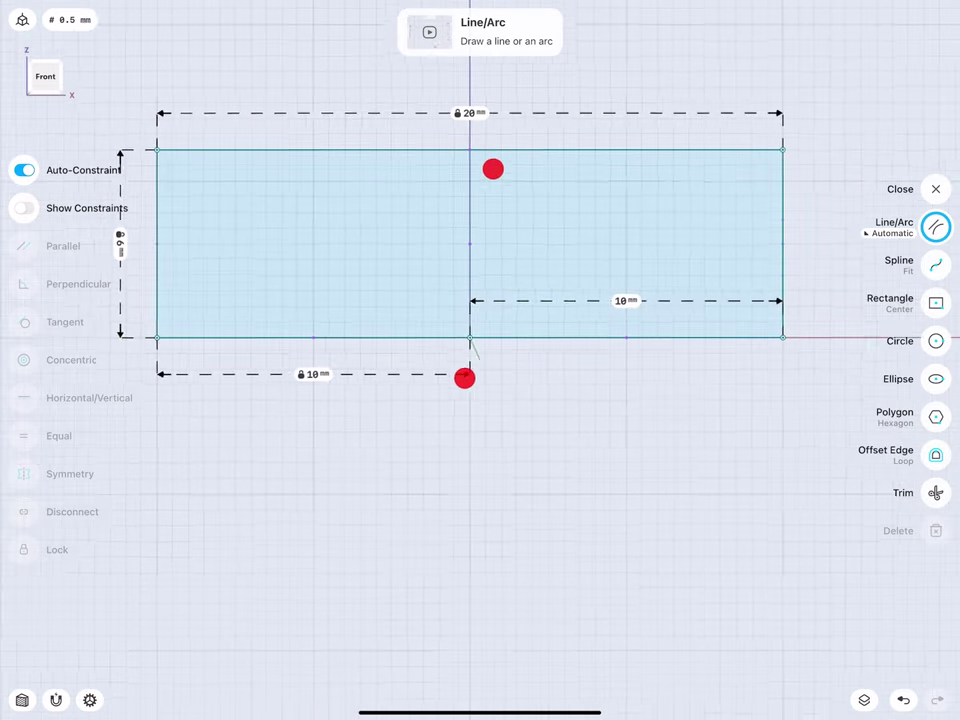
scroll(471, 283, "down", 2)
scroll(486, 264, "down", 2)
left_click(935, 189)
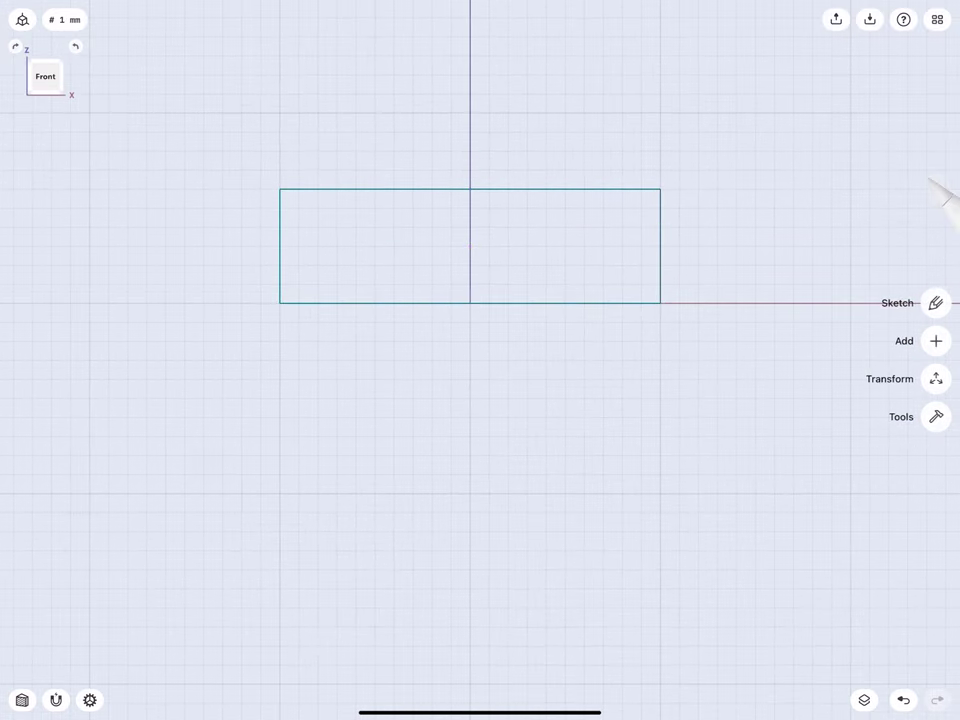
- Switch to a 3D view and pull the rectangle's face out into a long box
left_click(40, 77)
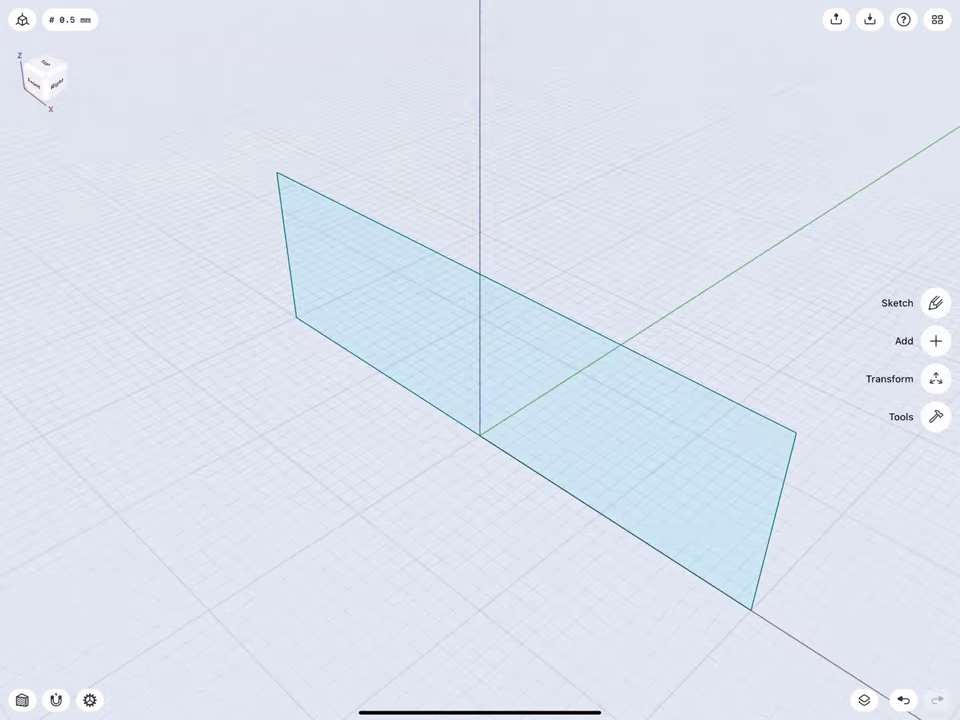
scroll(365, 320, "down", 3)
scroll(300, 315, "down", 3)
scroll(250, 310, "down", 1)
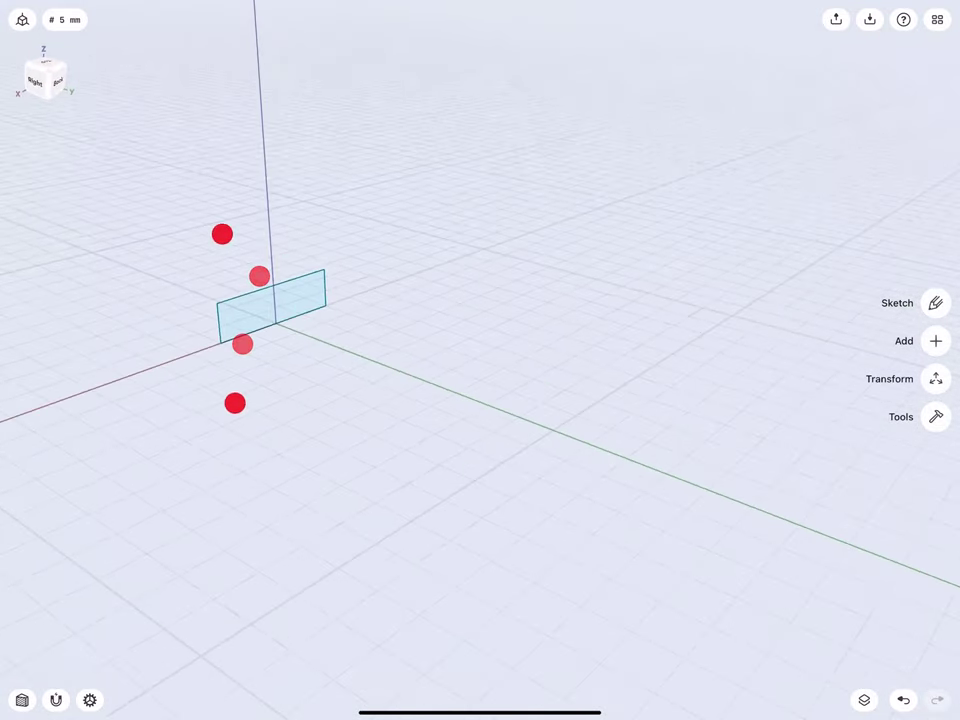
scroll(215, 317, "down", 1)
left_click(210, 313)
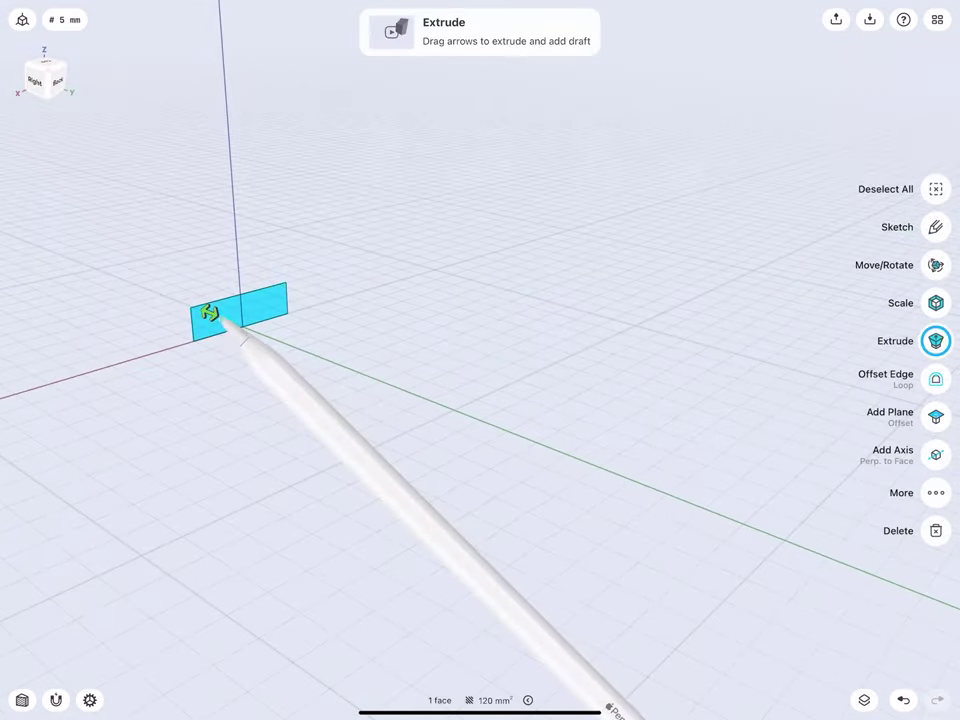
left_click_drag(212, 313, 732, 582)
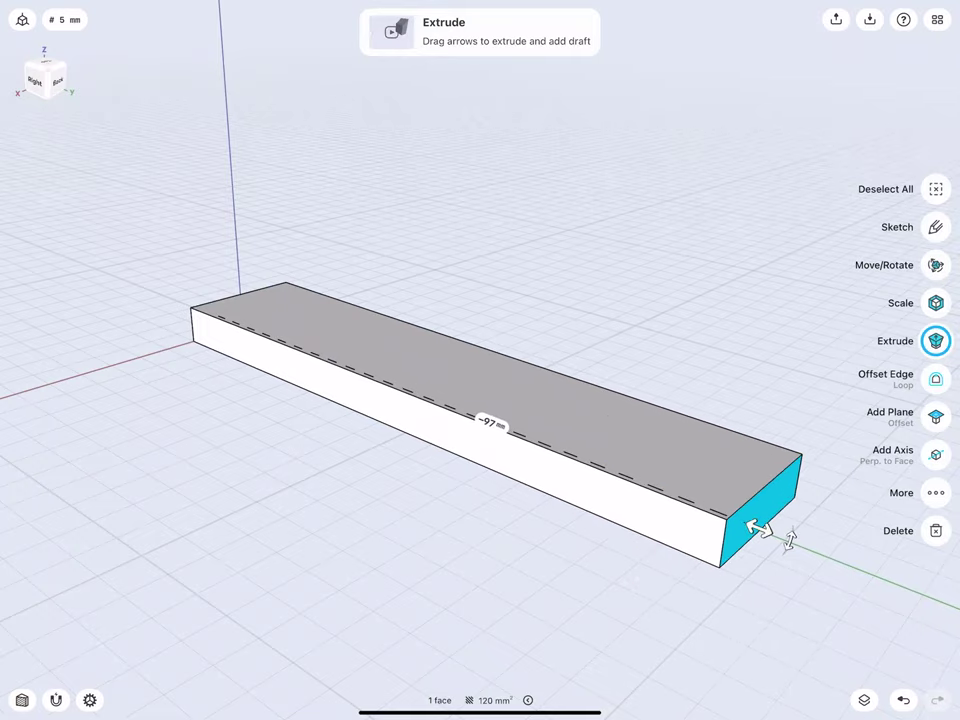
- Set the extrusion length to exactly 160 mm, giving a 20 × 6 × 160 mm block
left_click(490, 423)
left_click(450, 459)
left_click(506, 431)
left_click(478, 486)
left_click(534, 458)
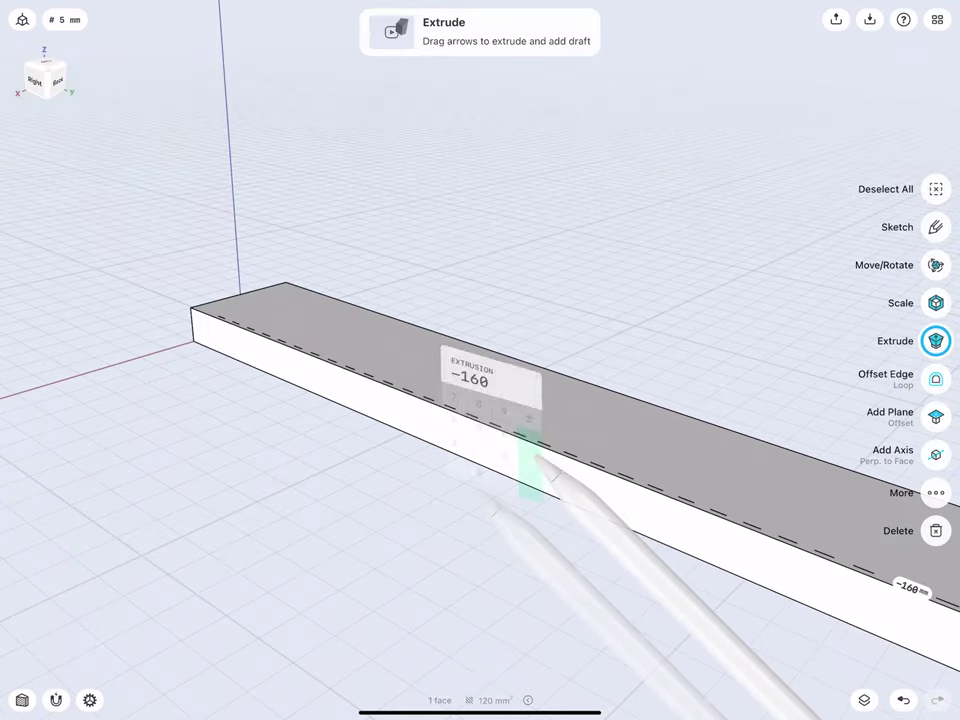
left_click(386, 489)
middle_click_drag(407, 366, 222, 300)
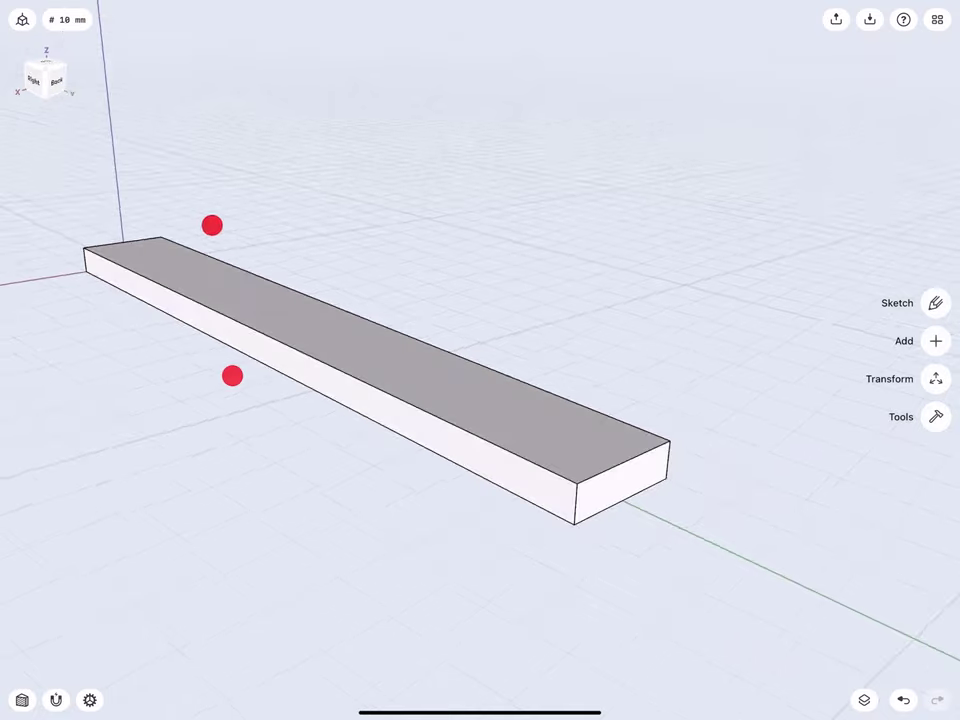
middle_click_drag(350, 366, 355, 410)
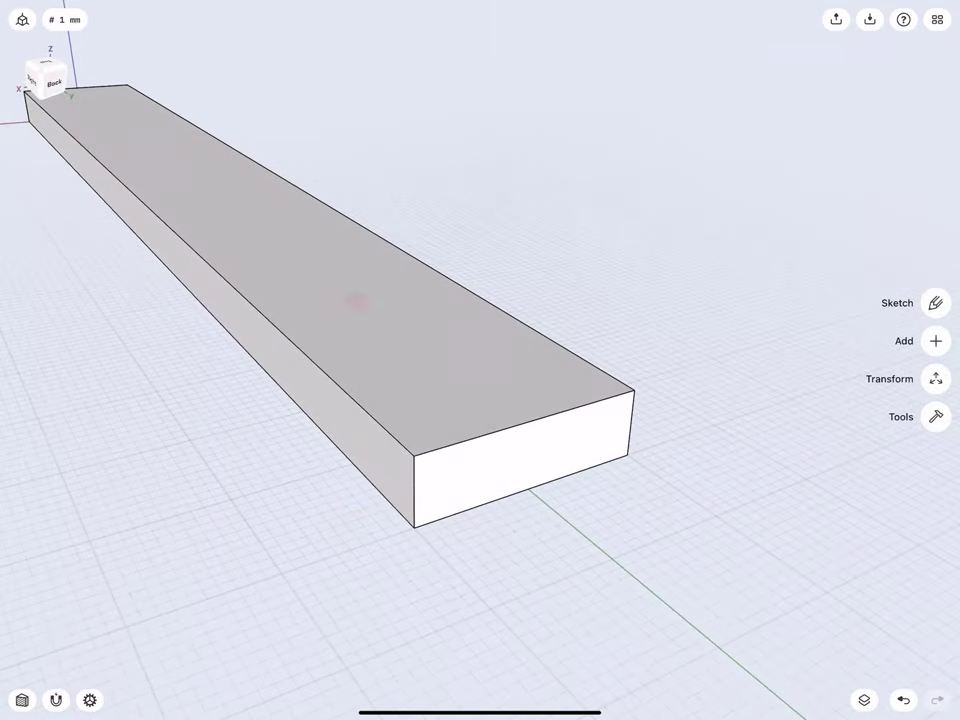
- Chamfer one vertical end edge of the box by 8 mm
left_click(411, 489)
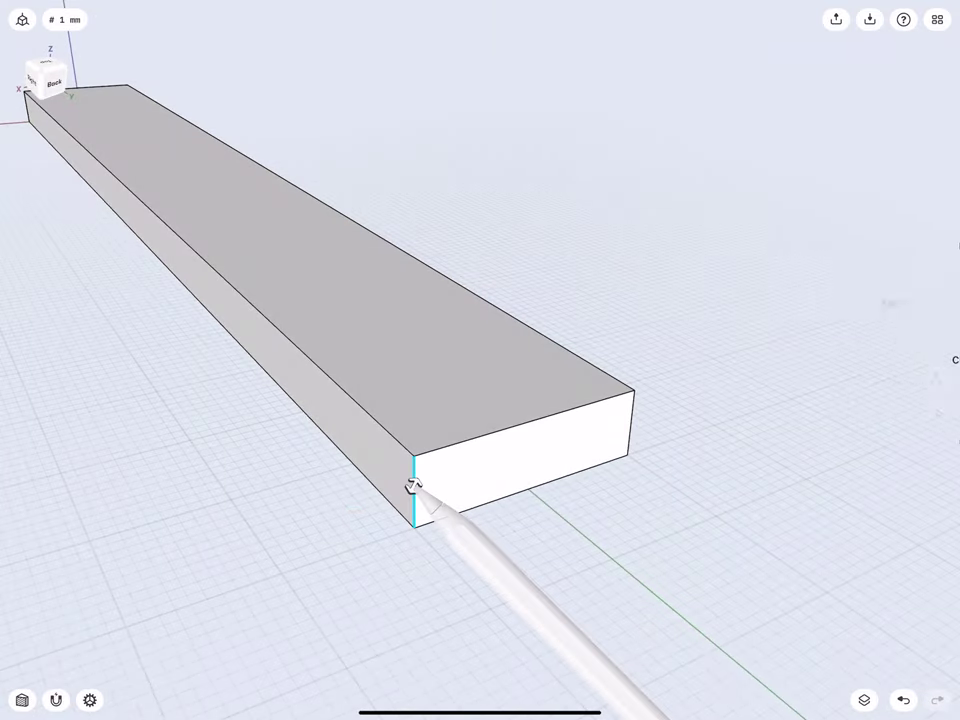
left_click_drag(412, 489, 435, 443)
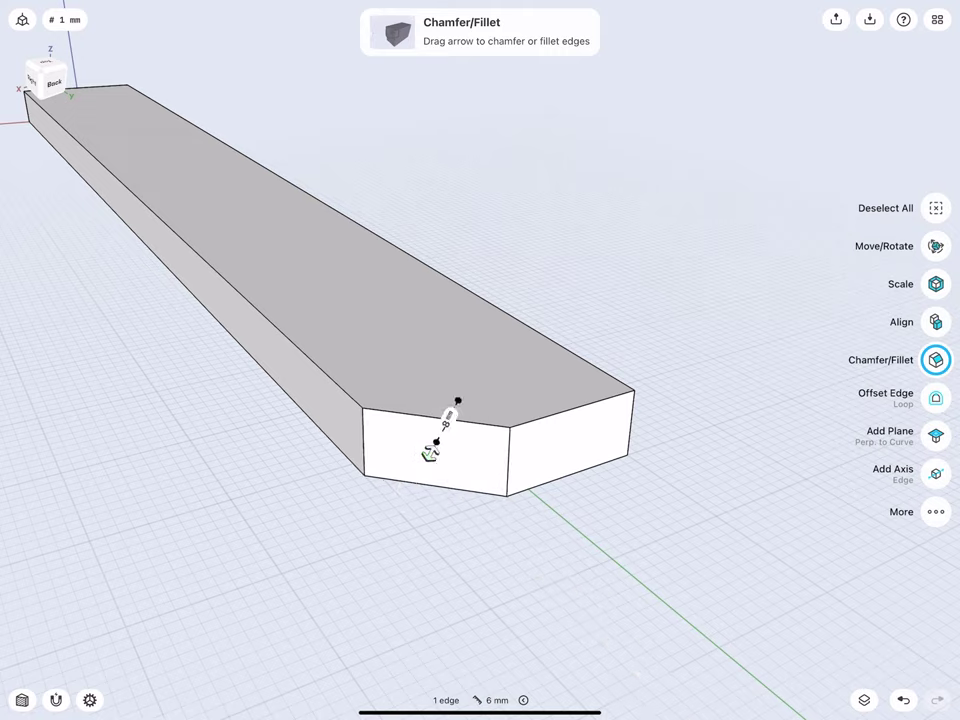
left_click(455, 405)
type("-8")
left_click(489, 458)
- Chamfer the opposite vertical end edge by 12 mm, forming the pointed tip
left_click(632, 407)
left_click_drag(620, 406, 544, 399)
left_click(455, 389)
left_click(505, 438)
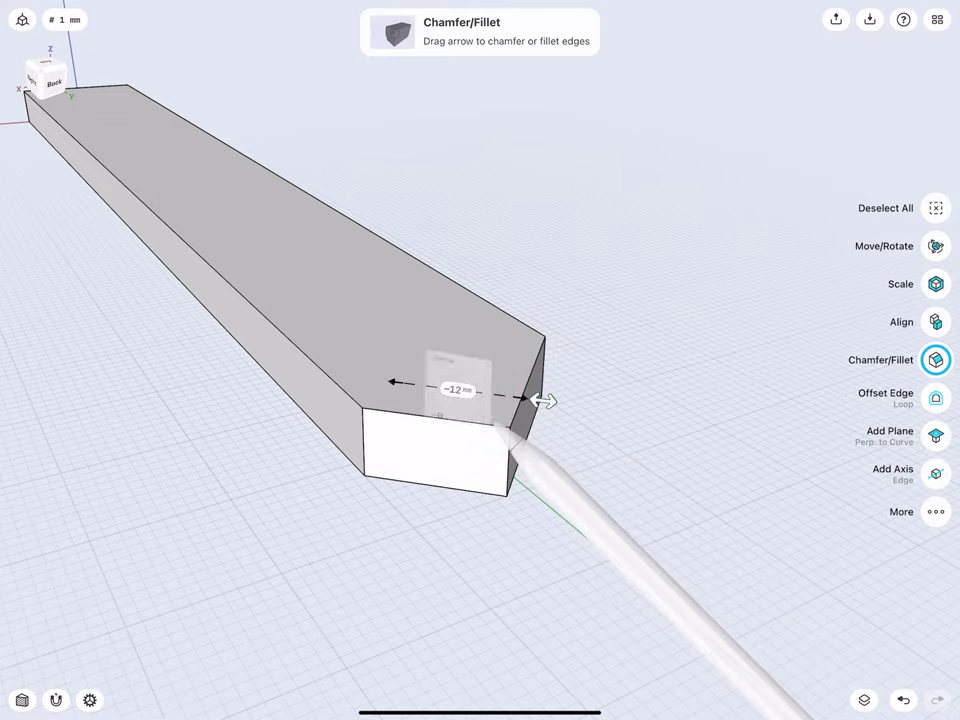
left_click(425, 532)
mouse_move(430, 540)
middle_mouse_down()
mouse_move(396, 469)
mouse_move(401, 398)
middle_mouse_up()
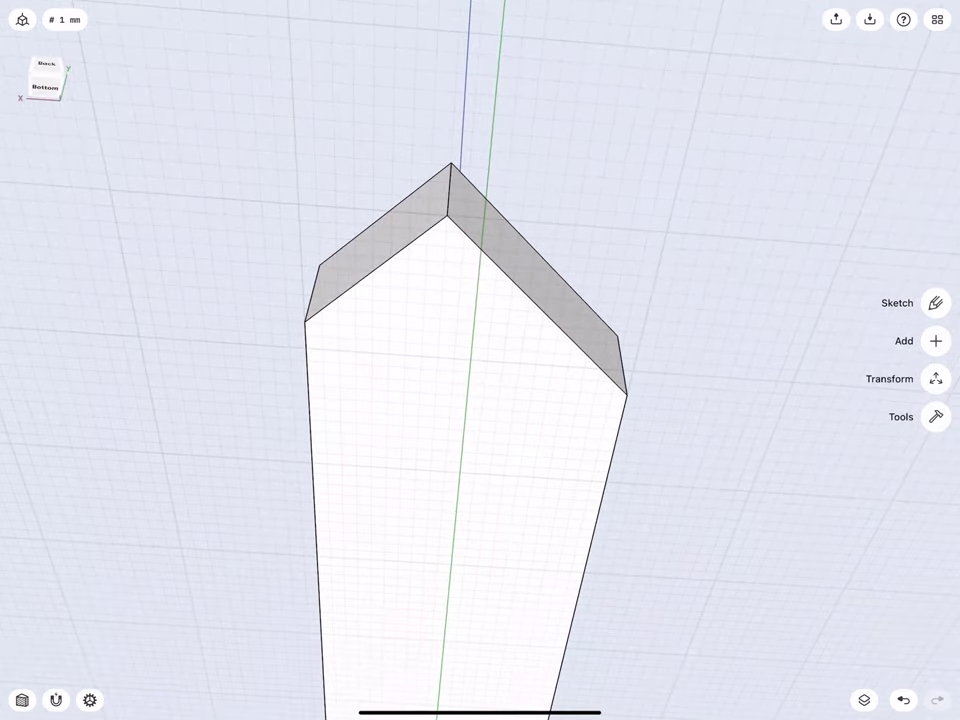
- Offset both chamfered tip edges 2 mm inward on the bottom face as single edges
left_click(937, 507)
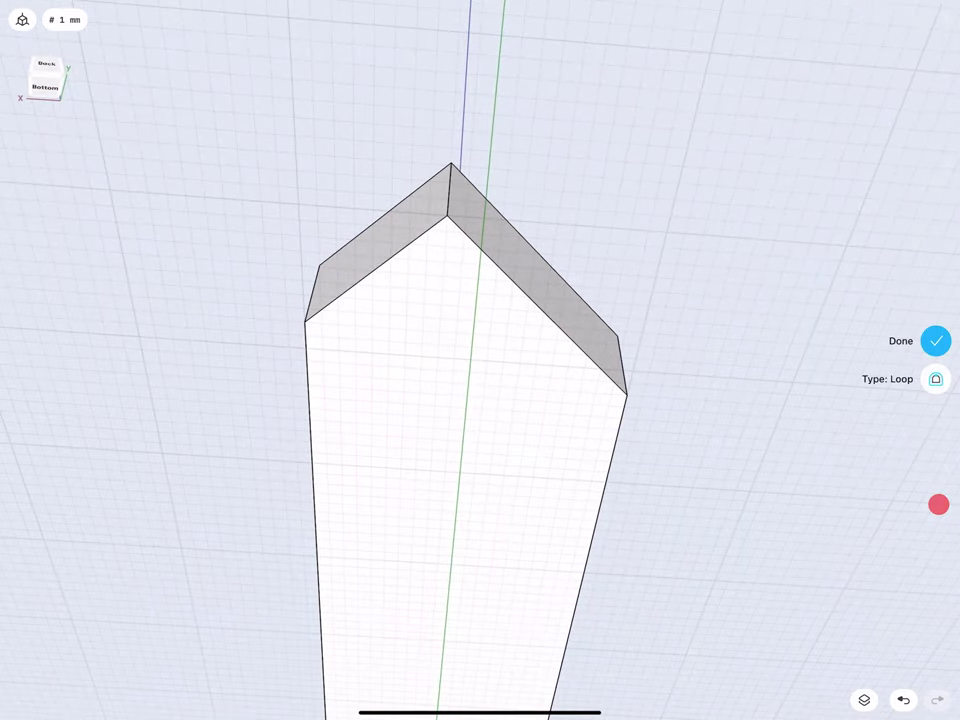
left_click(936, 381)
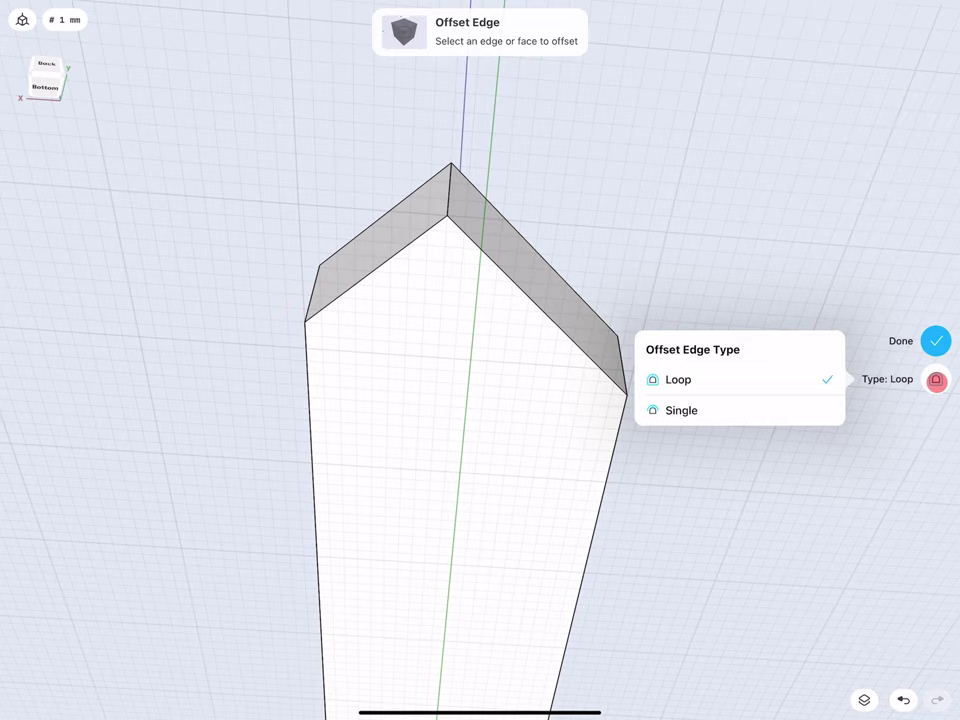
left_click(771, 414)
left_click(362, 280)
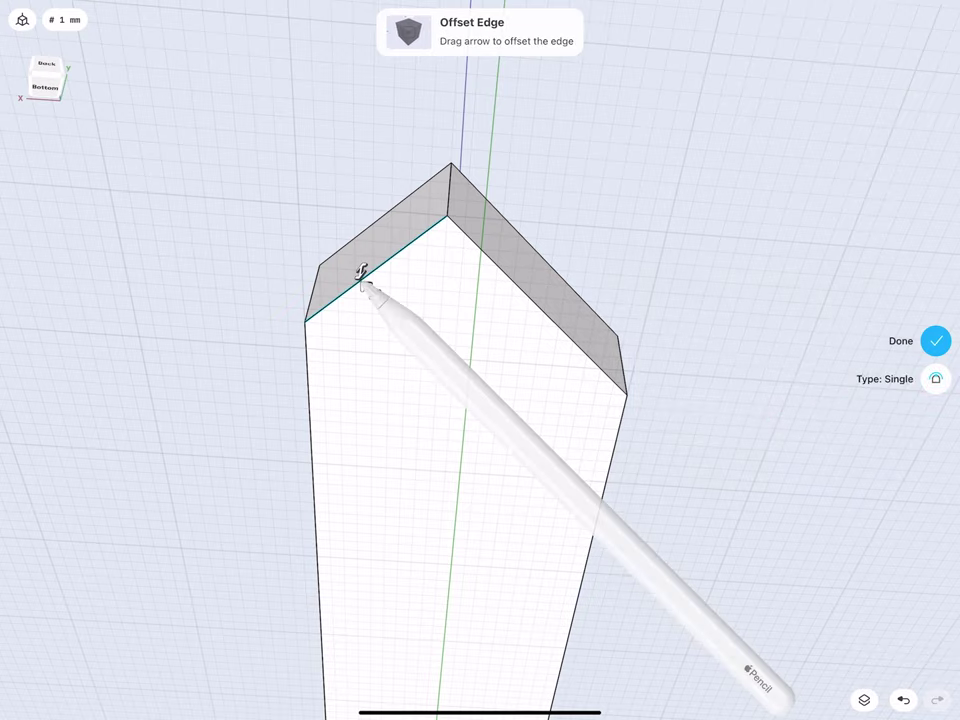
left_click_drag(366, 280, 391, 306)
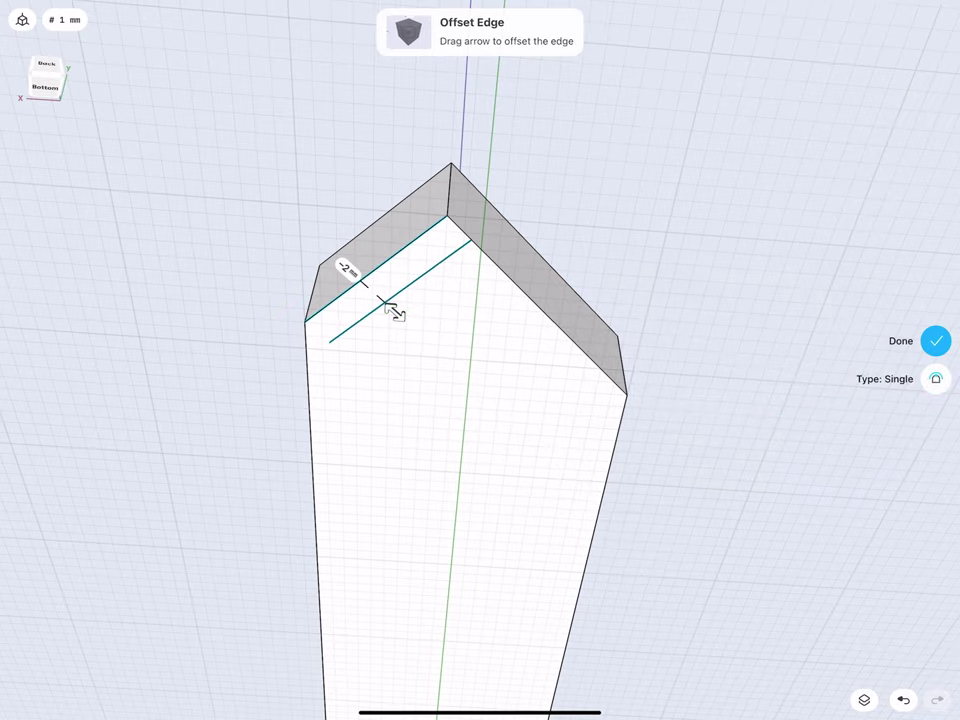
left_click(497, 258)
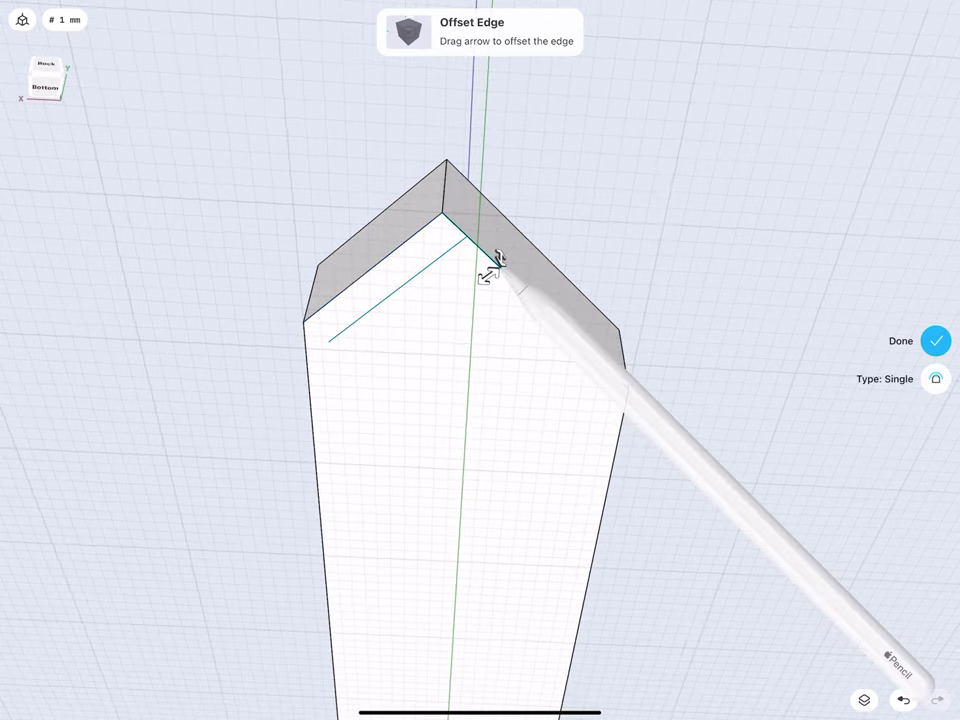
left_click_drag(490, 272, 462, 295)
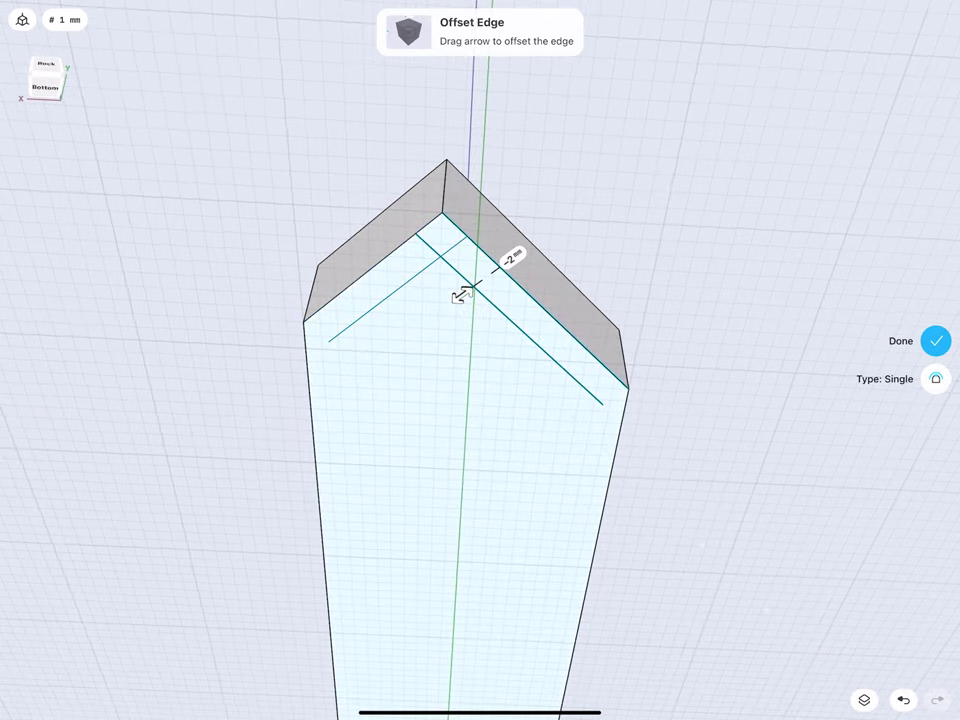
middle_click_drag(341, 227, 343, 143)
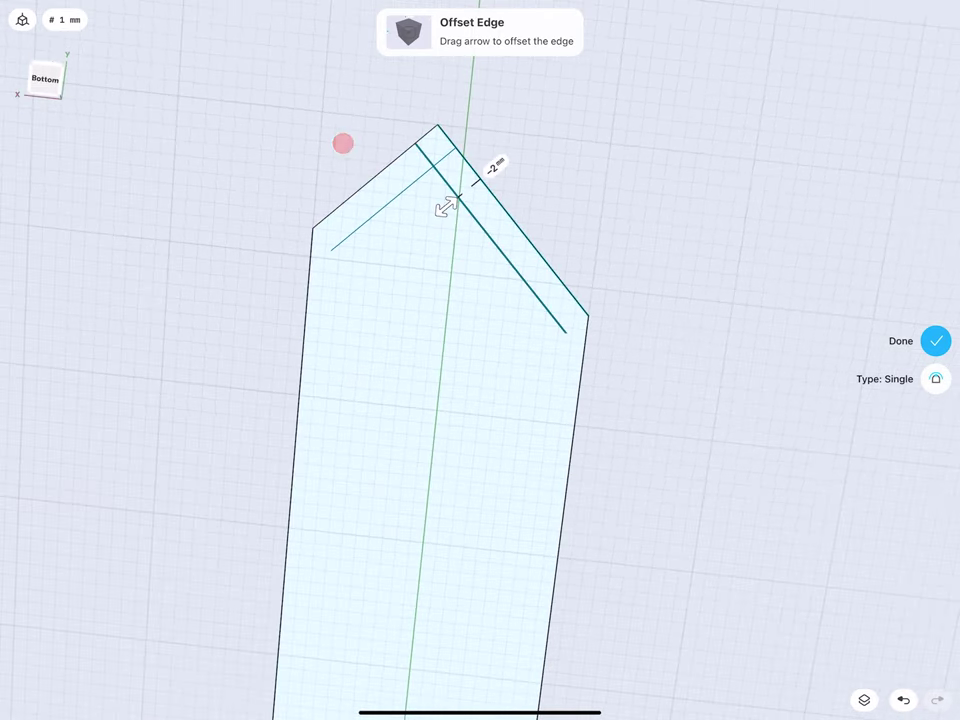
left_click(936, 341)
- Extend the offset lines to the face edges and trim their overhanging ends into a V
left_click(936, 302)
left_click_drag(455, 148, 287, 287)
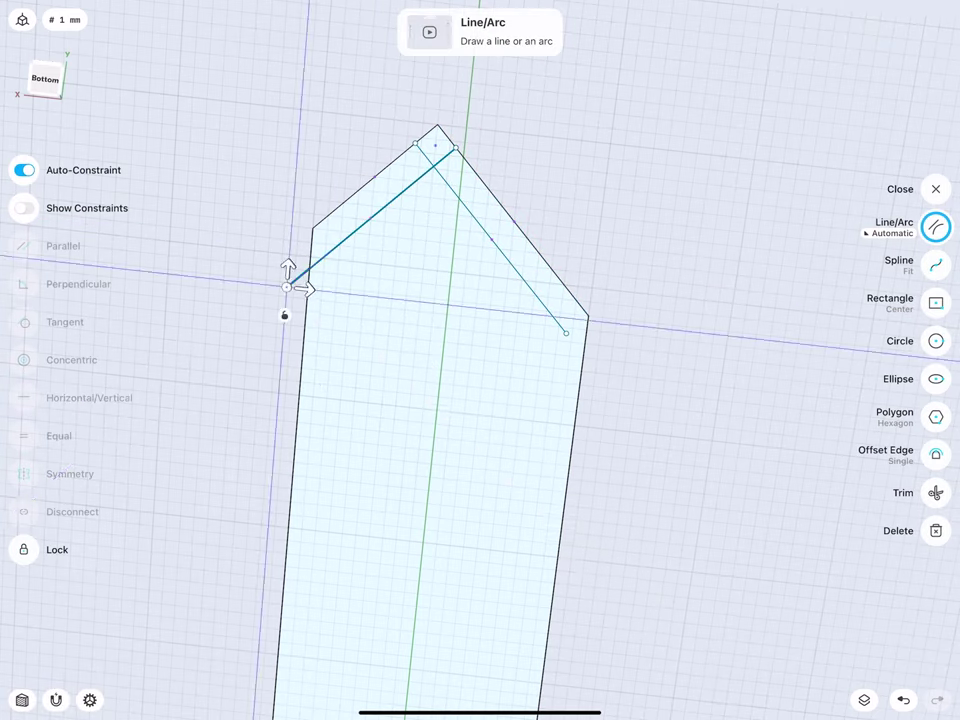
left_click_drag(566, 332, 599, 376)
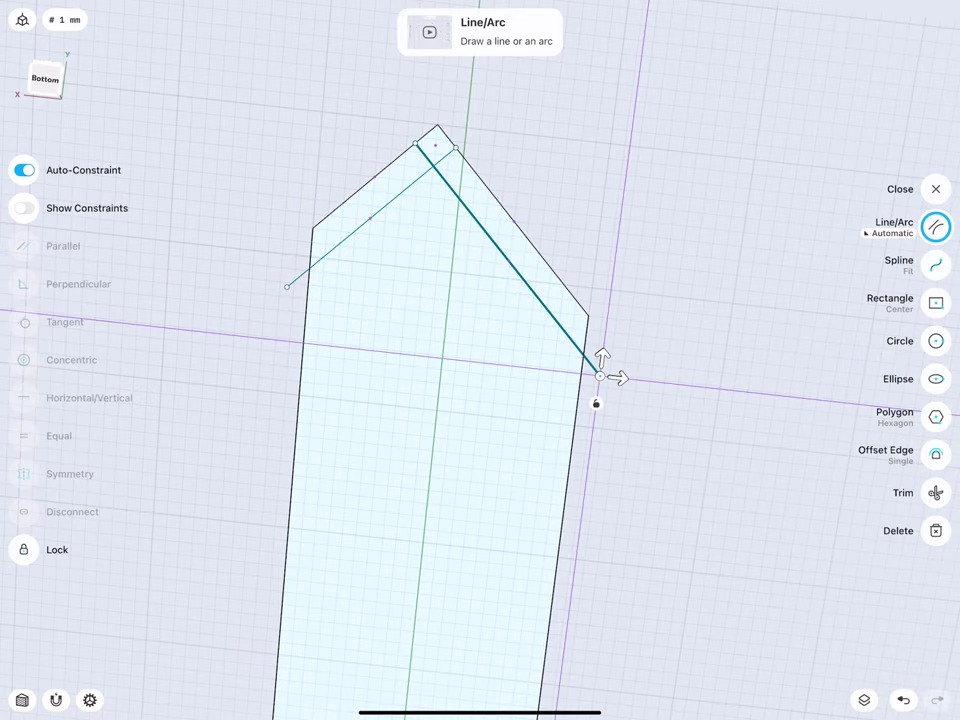
left_click(936, 492)
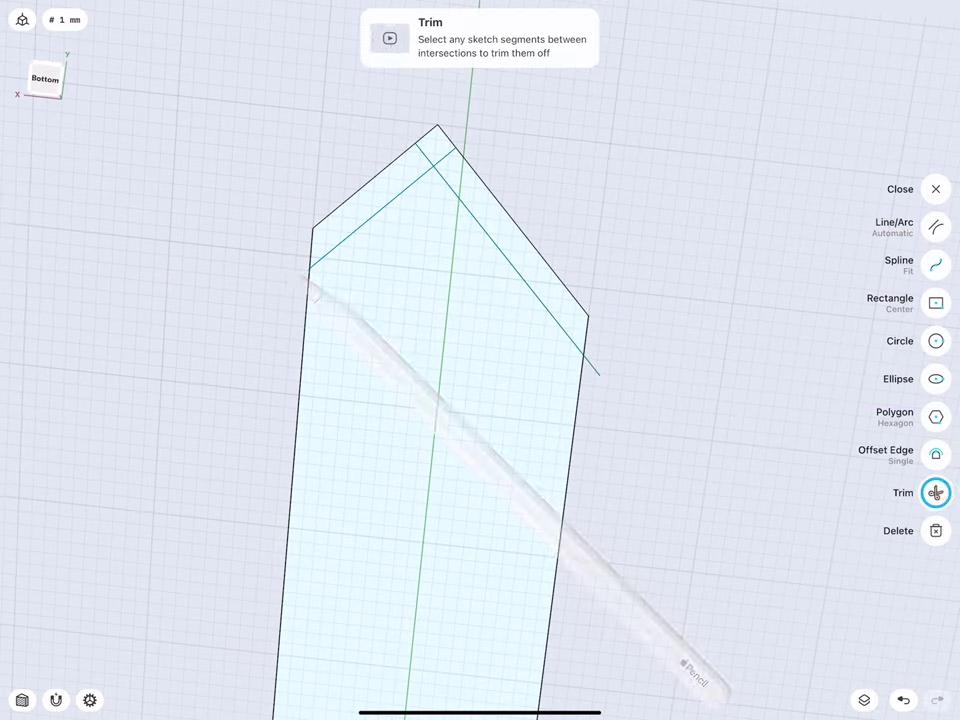
left_click(424, 155)
left_click(447, 155)
left_click(594, 367)
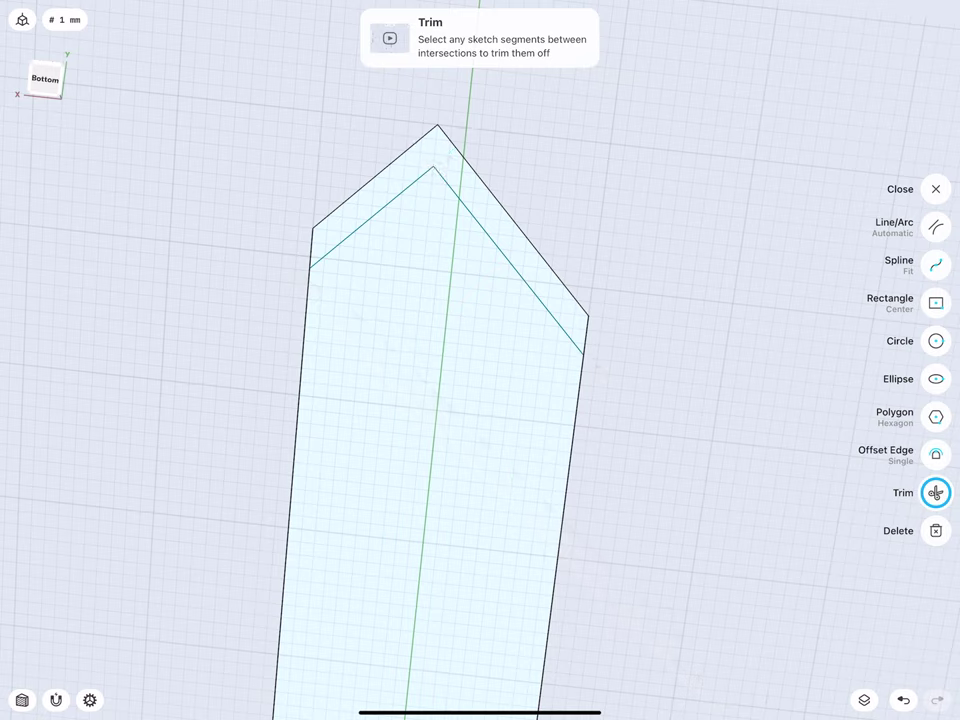
left_click(936, 226)
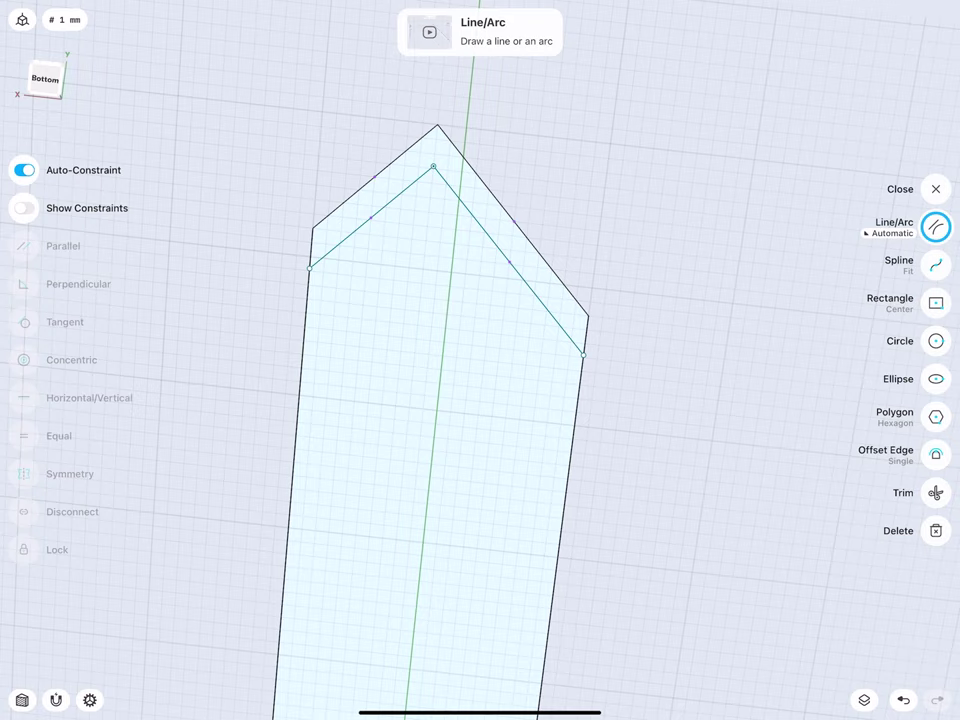
left_click(936, 188)
middle_click_drag(356, 405, 341, 525)
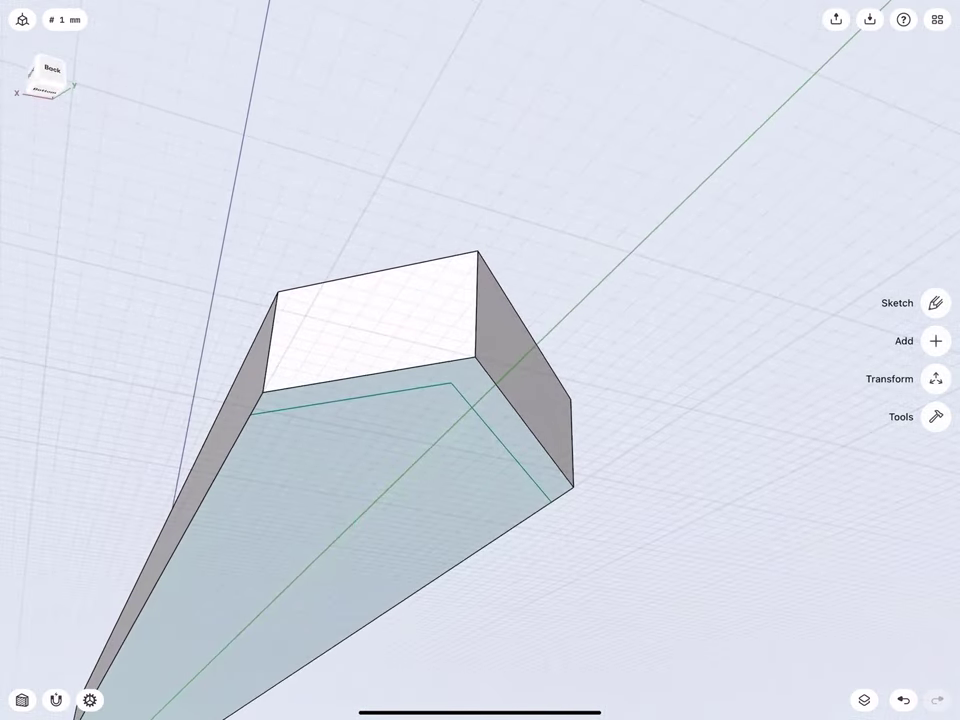
- Extrude the thin V-shaped band face −4.5 mm into the bar
left_click(305, 402)
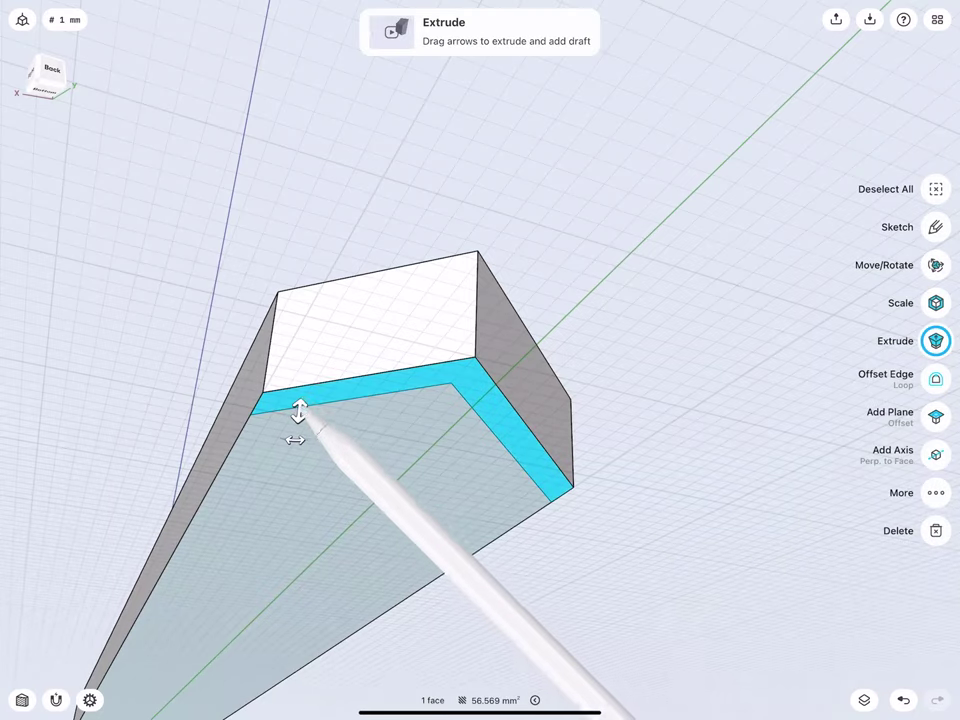
mouse_move(299, 411)
left_mouse_down()
mouse_move(311, 317)
mouse_move(310, 330)
left_mouse_up()
left_click(307, 345)
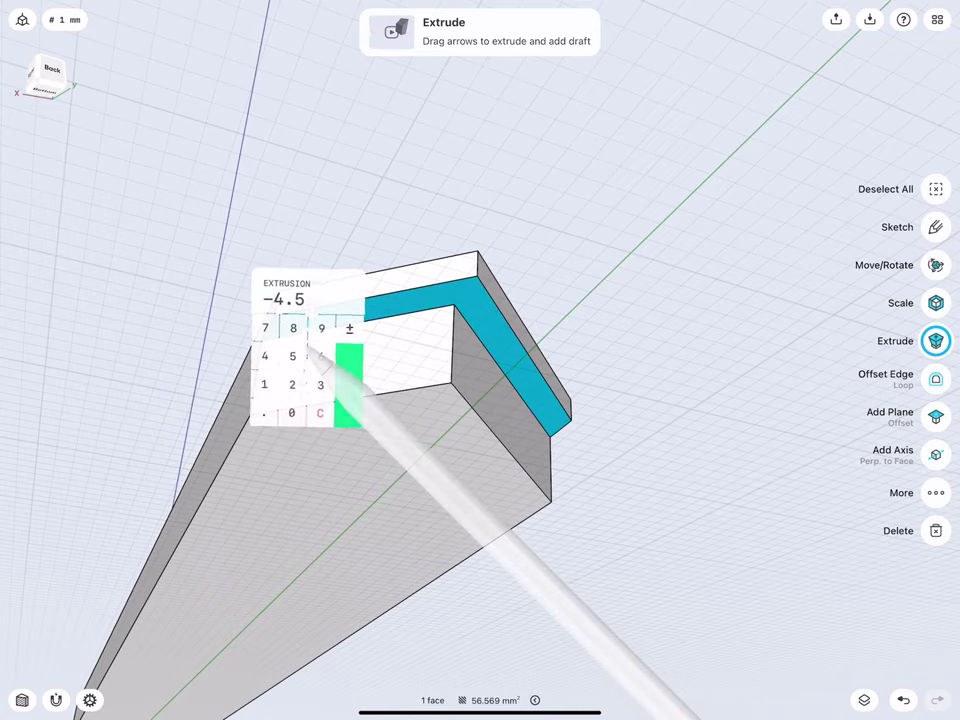
left_click(352, 378)
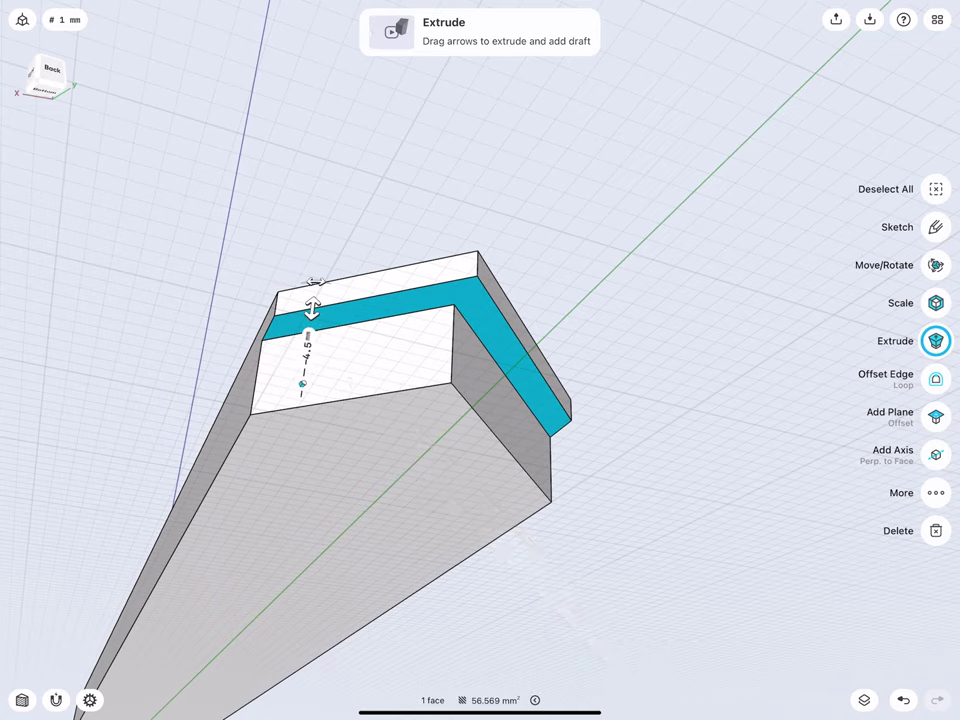
left_click(224, 309)
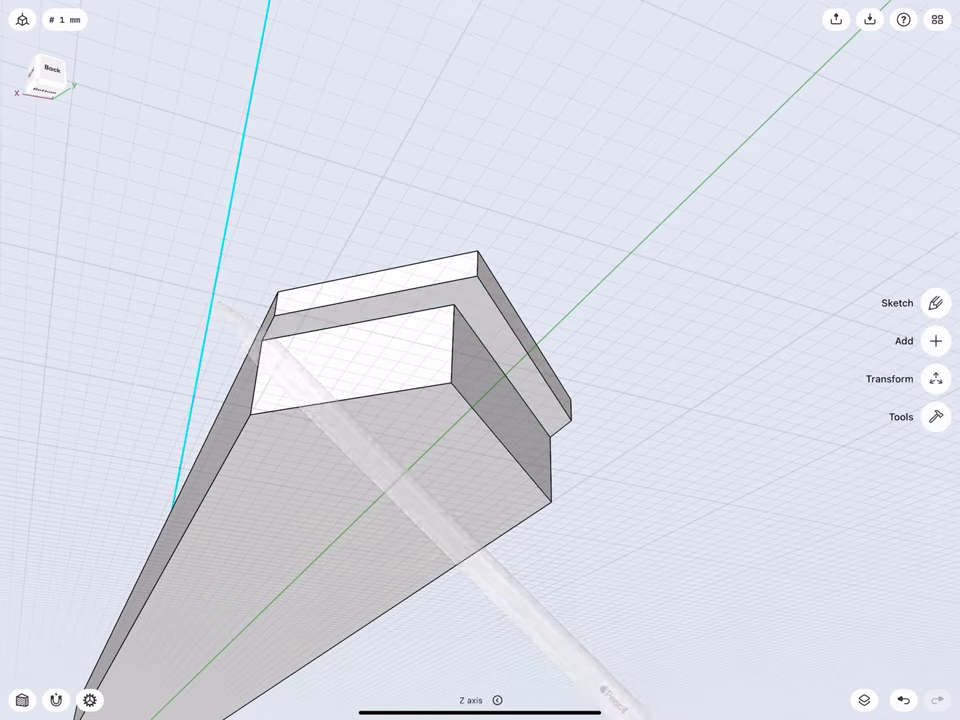
- Move the two V-shaped top edges 10 mm down the body, pivoting at their left end
left_click(343, 400)
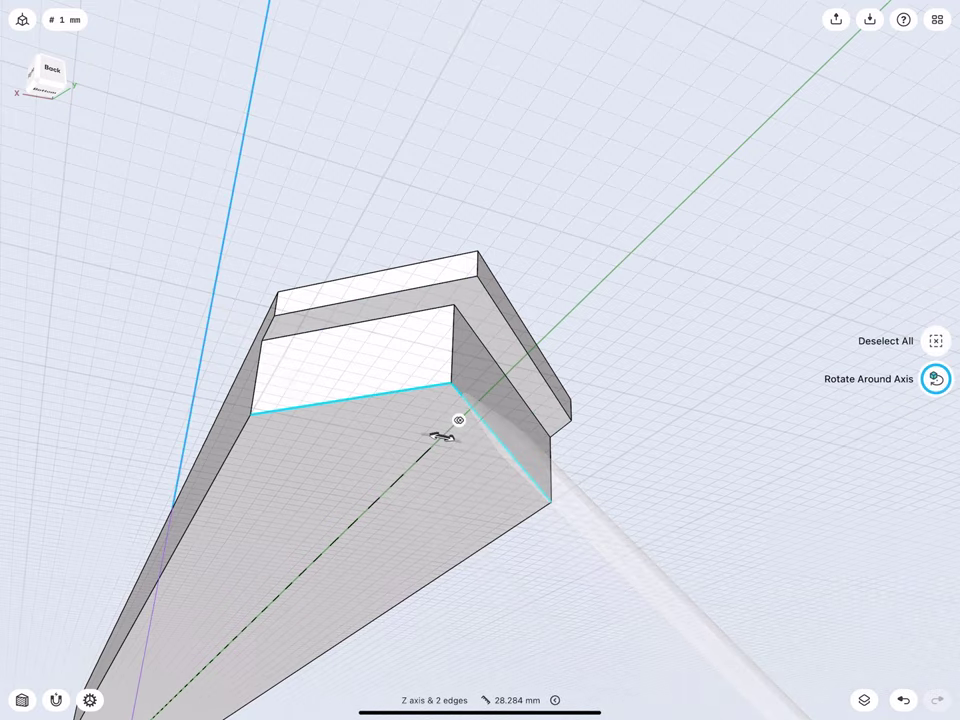
middle_click_drag(310, 264, 306, 427)
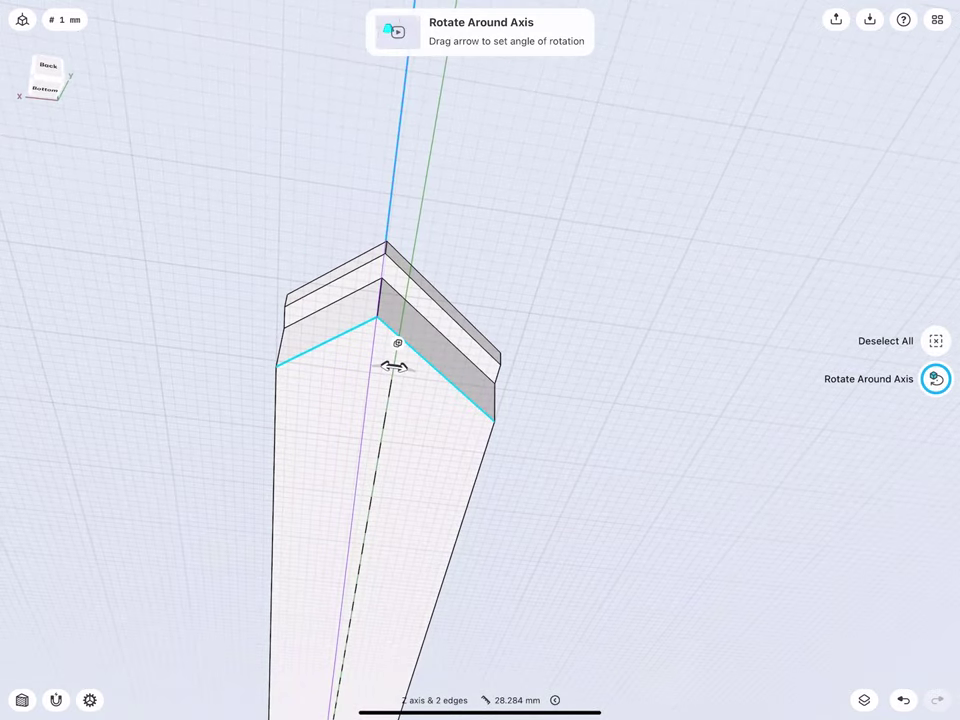
left_click(212, 295)
left_click(345, 333)
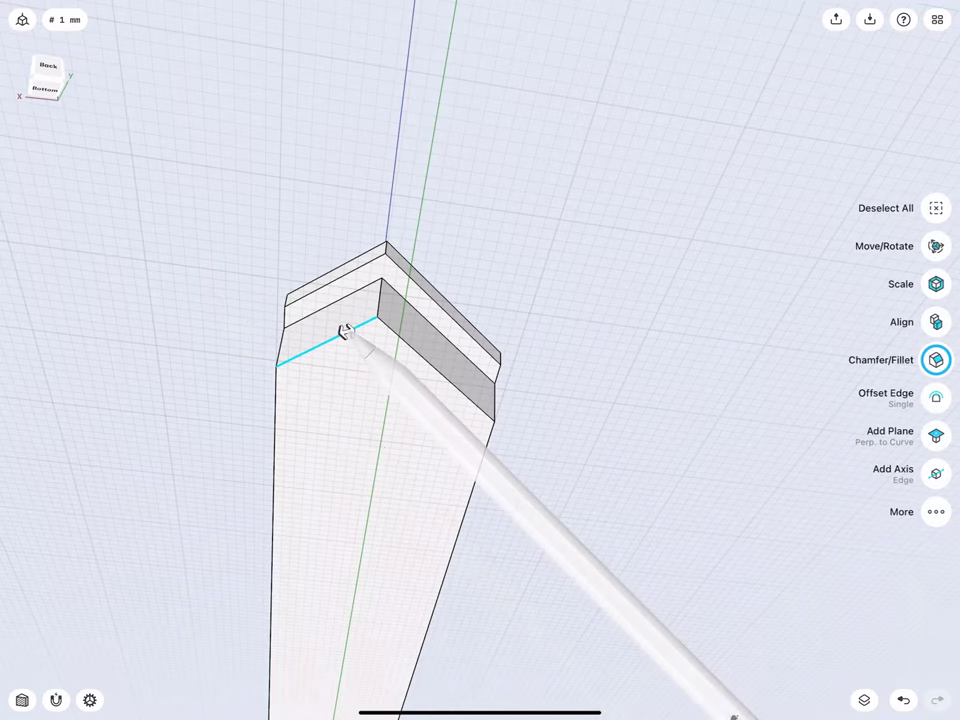
left_click(936, 284)
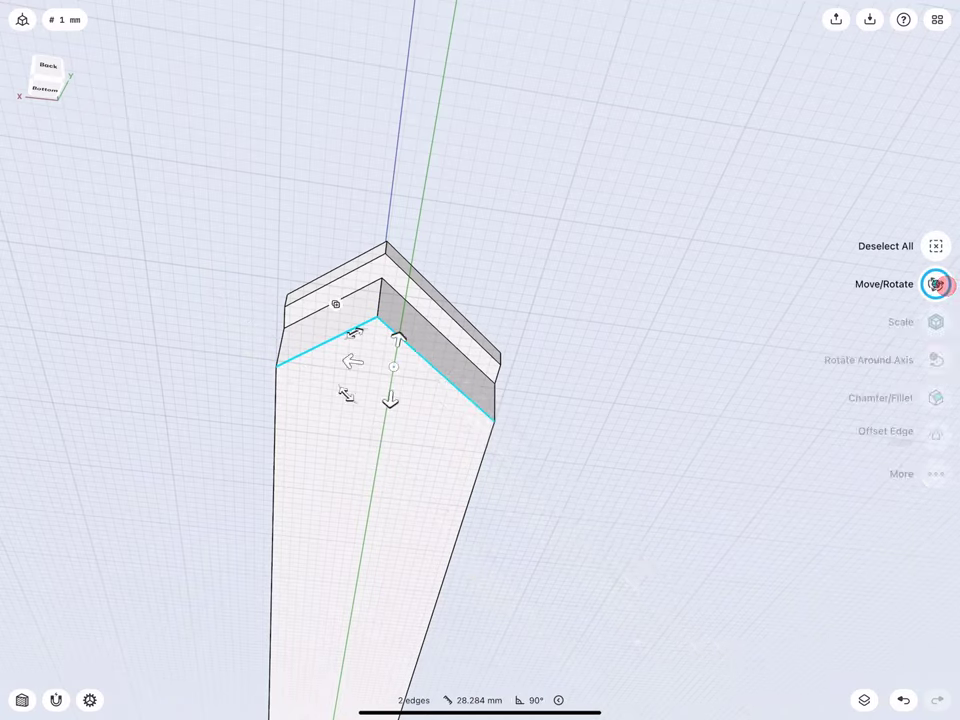
mouse_move(393, 367)
left_mouse_down()
mouse_move(276, 373)
mouse_move(277, 393)
left_mouse_up()
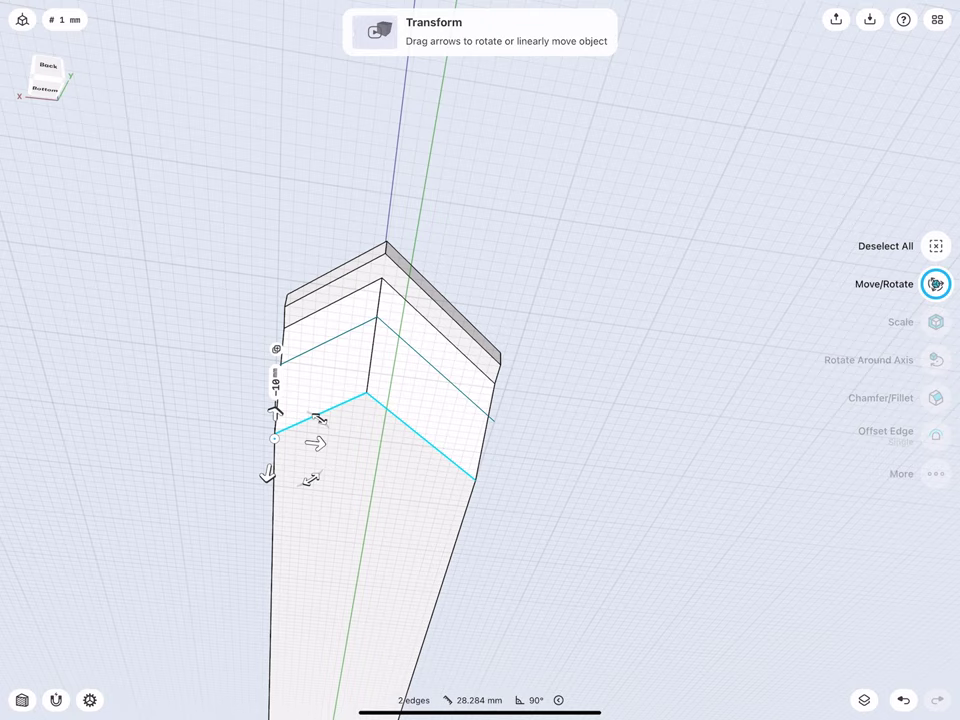
left_click(229, 347)
middle_click_drag(273, 407, 262, 337)
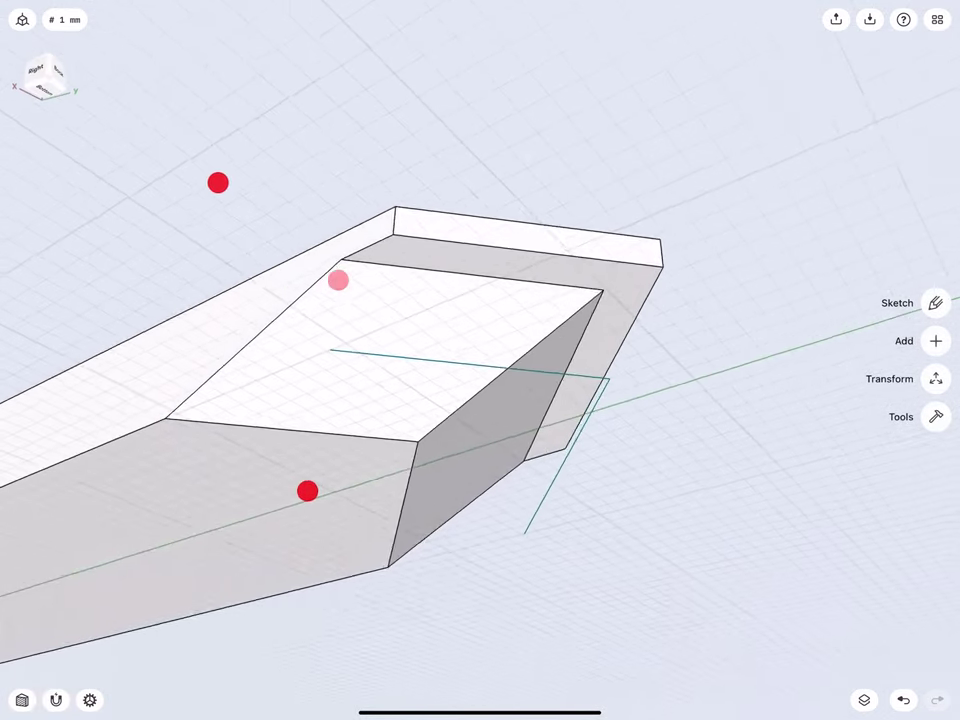
- Round the bevel's inner edge with a 2 mm fillet
middle_click_drag(307, 491, 314, 480)
left_click(489, 343)
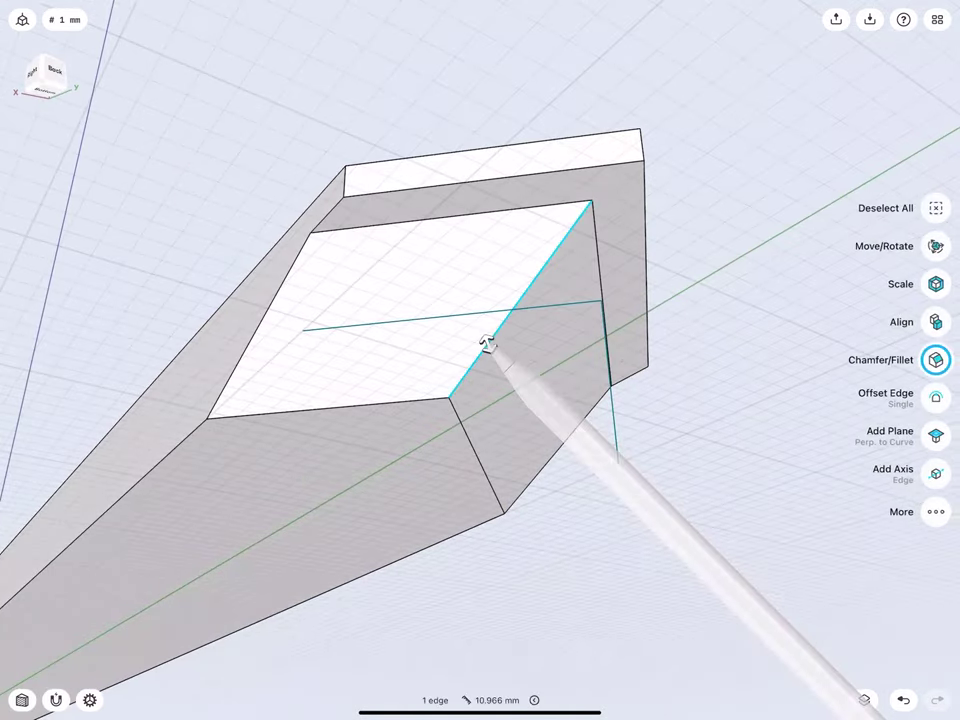
left_click_drag(490, 342, 503, 384)
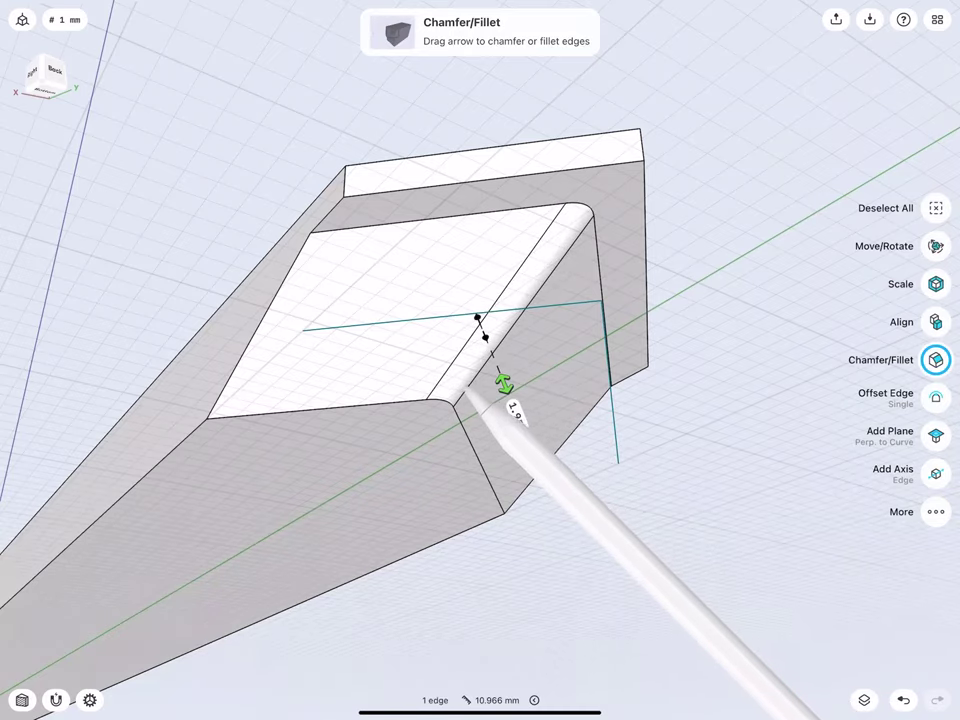
left_click(516, 413)
left_click(501, 392)
left_click(562, 460)
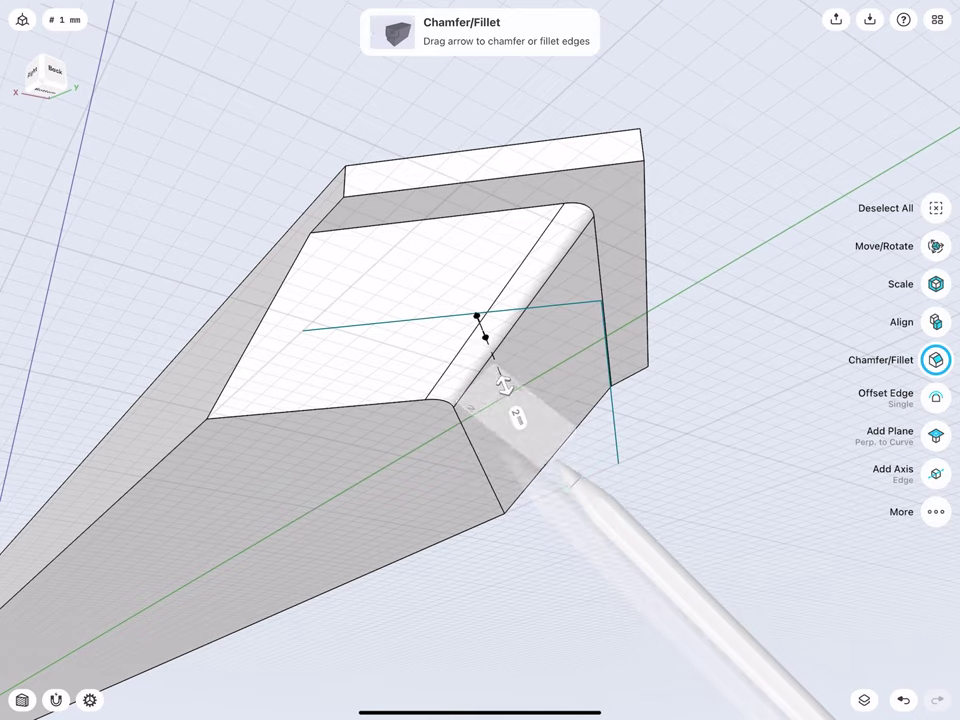
- Fillet the top face's far and near edges at 2 mm
left_click(375, 225)
left_click(313, 408)
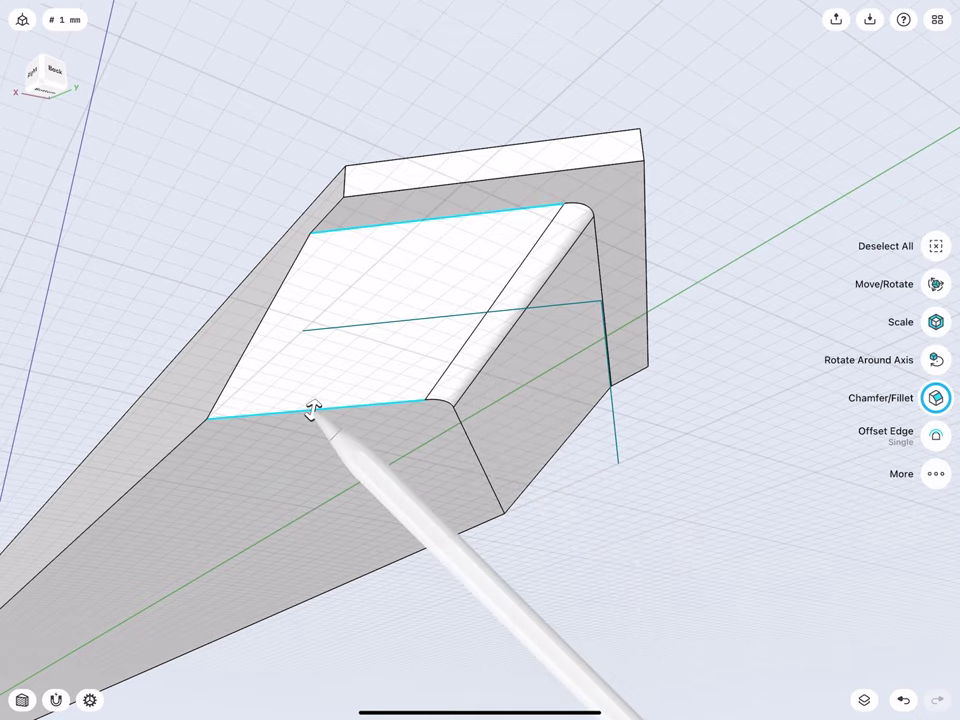
left_click_drag(313, 408, 304, 457)
left_click(316, 398)
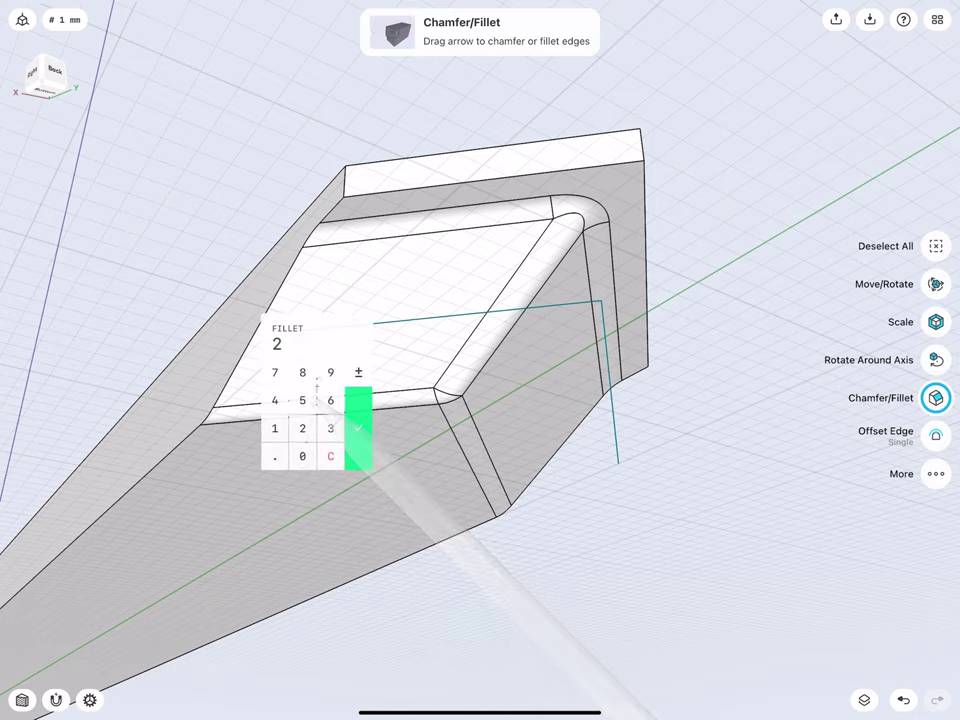
left_click(305, 440)
left_click(225, 232)
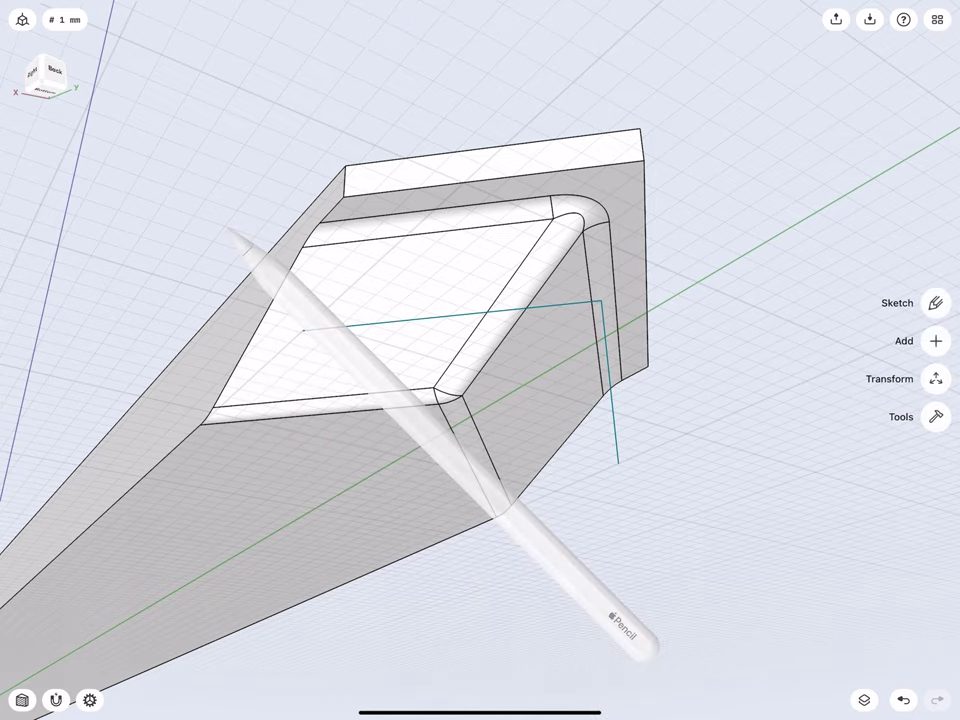
- Round the tip's top corner edge with a 2 mm fillet
middle_click_drag(319, 407, 270, 462)
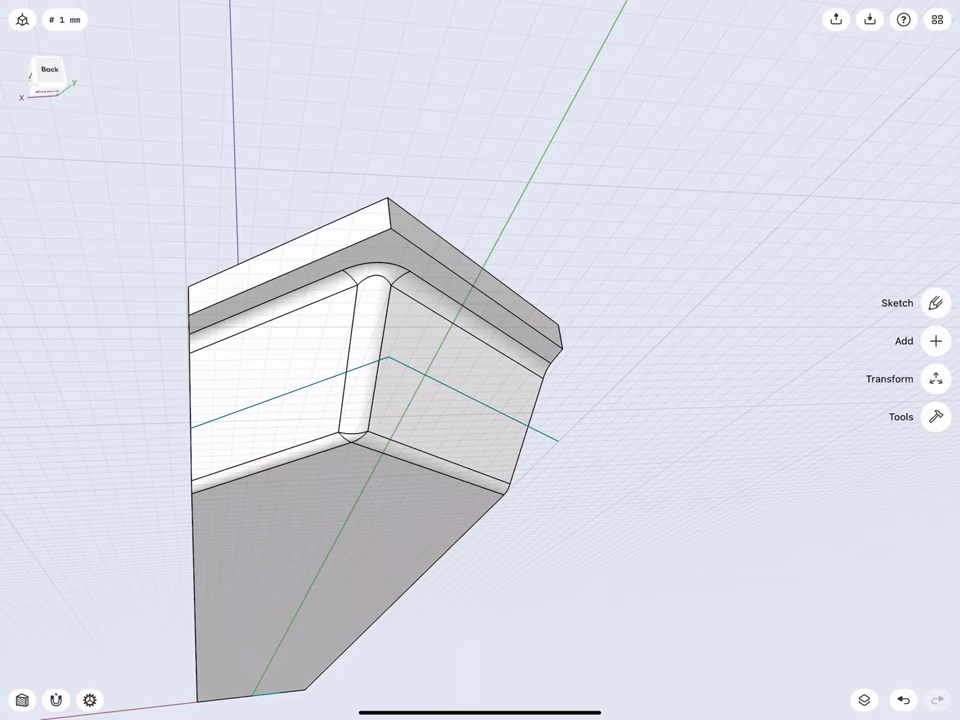
left_click(390, 208)
left_click_drag(390, 207, 405, 200)
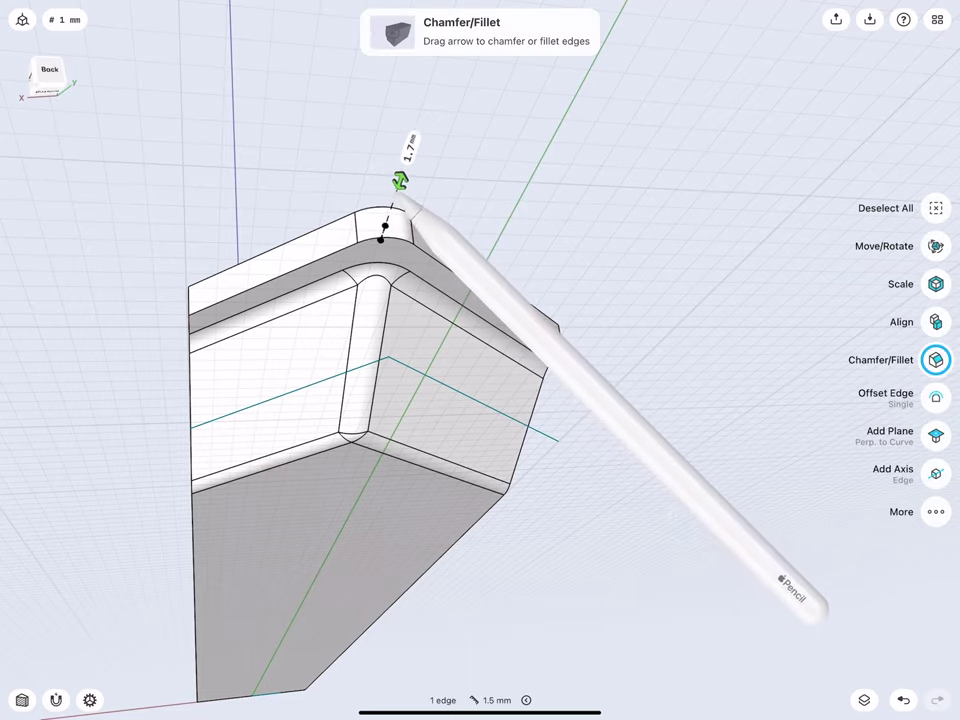
left_click(410, 146)
type("2")
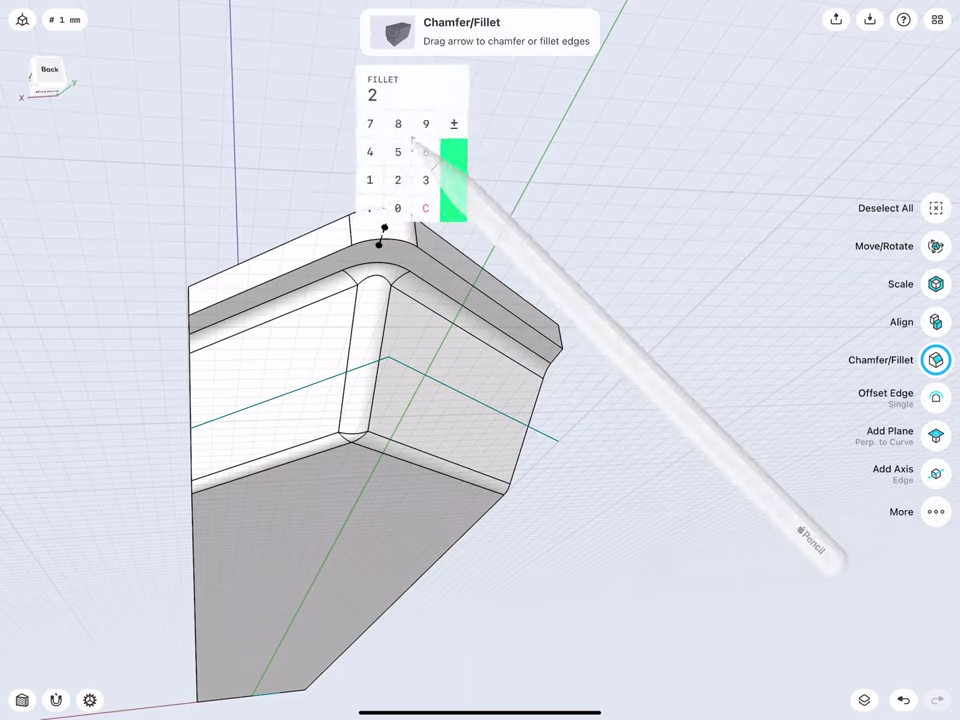
left_click(452, 185)
left_click(205, 228)
middle_click_drag(241, 379, 198, 318)
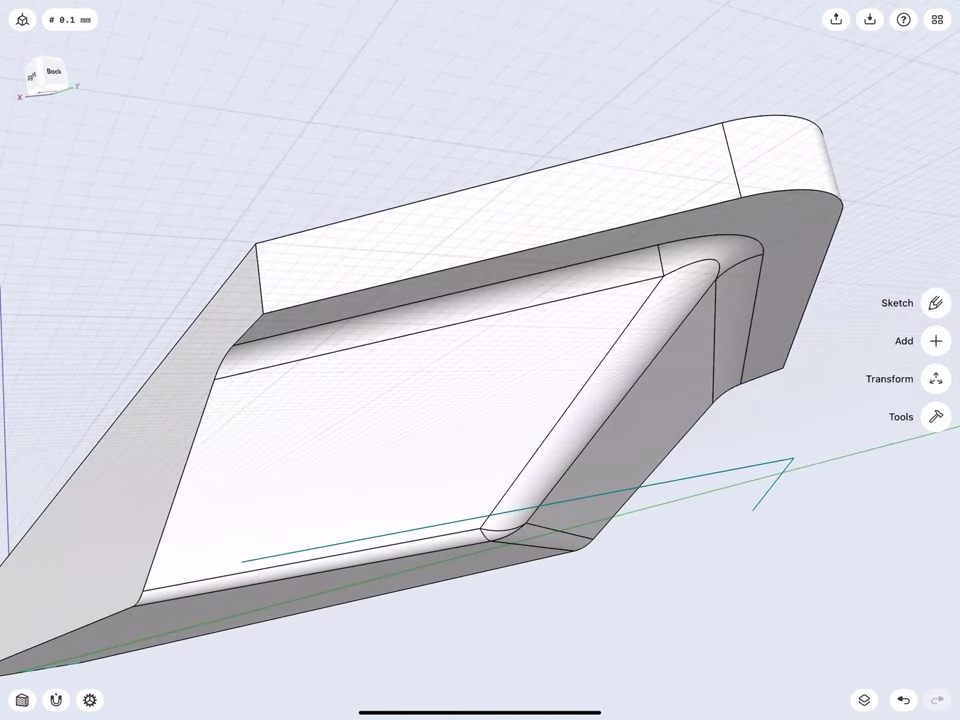
- Fillet two upper ledge edges on one side of the tip at 0.75 mm
left_click(253, 317)
left_click(236, 257)
left_click_drag(235, 257, 205, 216)
left_click(170, 200)
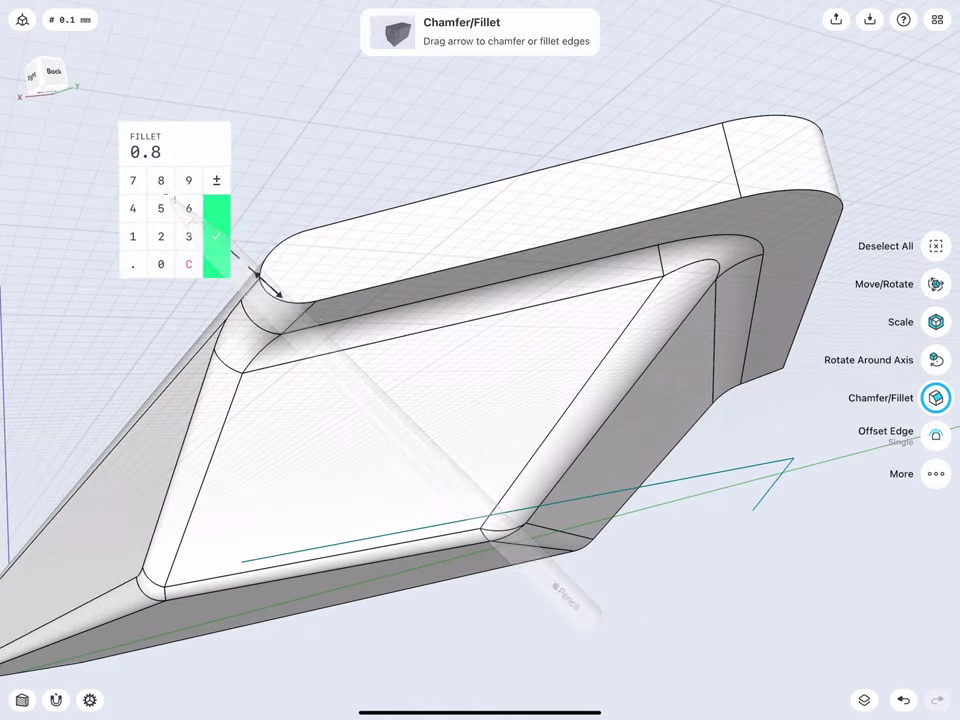
left_click(160, 264)
left_click(132, 264)
left_click(132, 180)
left_click(160, 208)
left_click(216, 236)
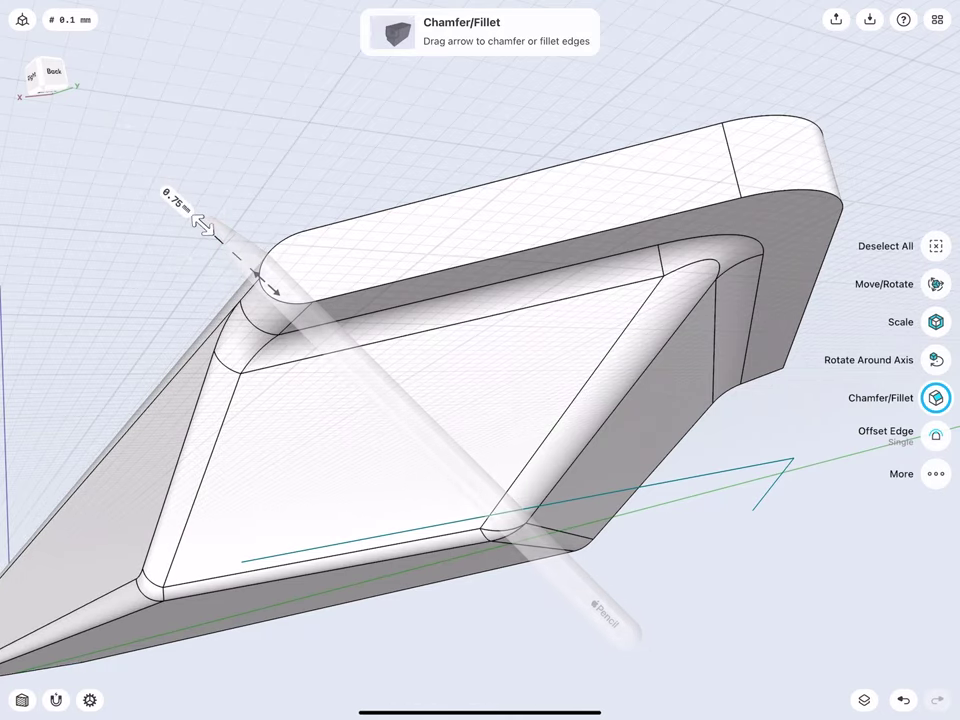
left_click(253, 178)
mouse_move(400, 193)
middle_mouse_down()
mouse_move(202, 291)
mouse_move(440, 277)
mouse_move(411, 296)
middle_mouse_up()
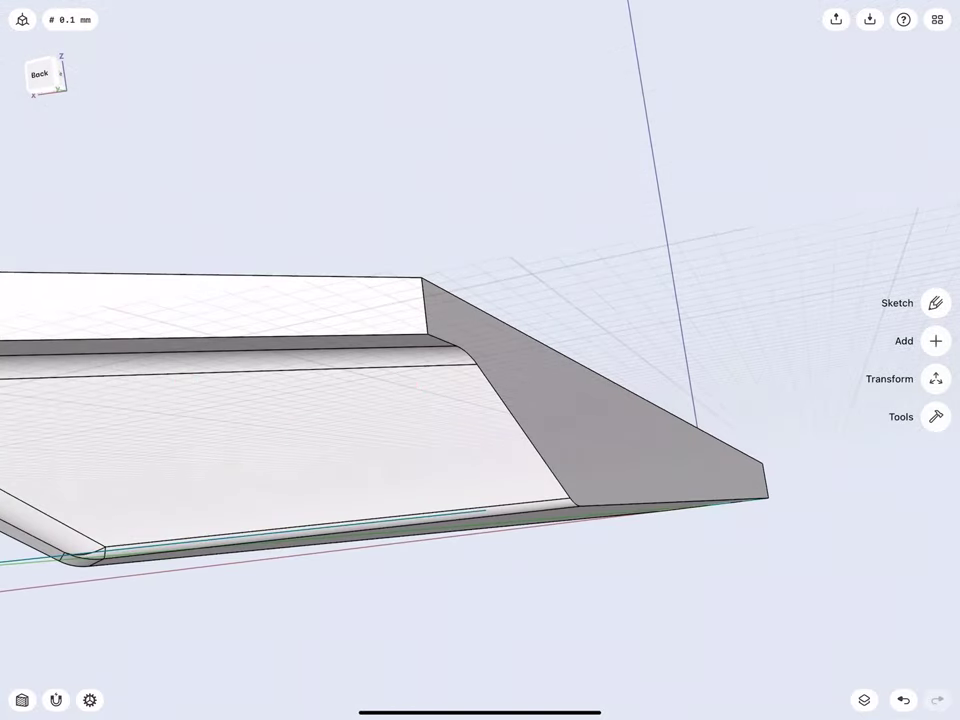
- Fillet the two matching ledge edges on the other side at 0.75 mm
left_click(431, 336)
left_click(439, 285)
mouse_move(445, 280)
left_mouse_down()
mouse_move(465, 287)
mouse_move(476, 272)
left_mouse_up()
left_click(477, 214)
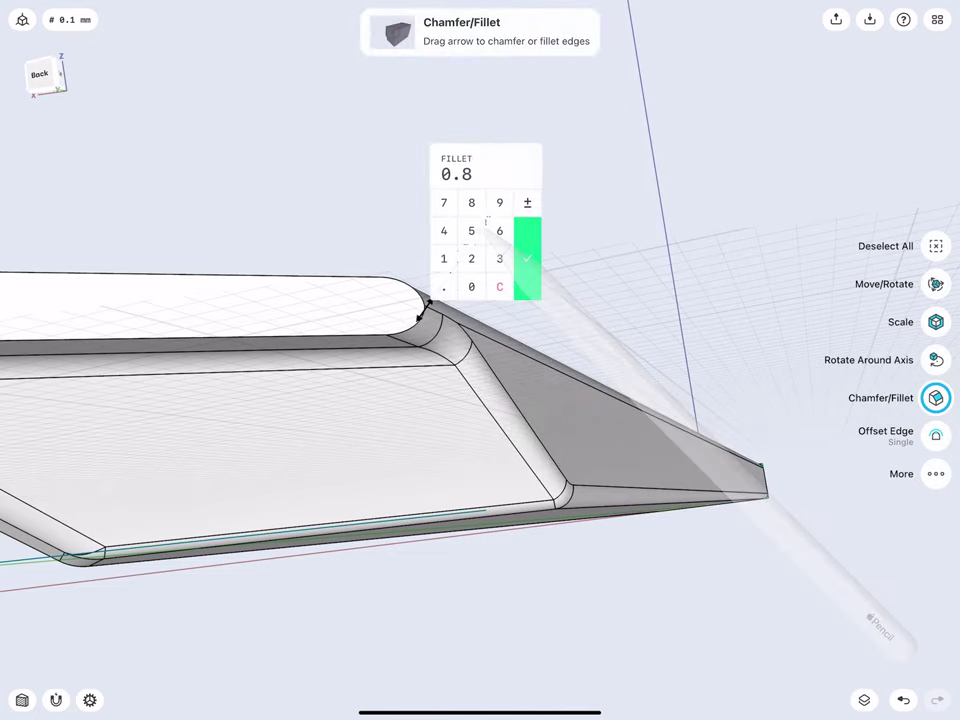
left_click(444, 287)
left_click(444, 203)
left_click(471, 231)
left_click(527, 258)
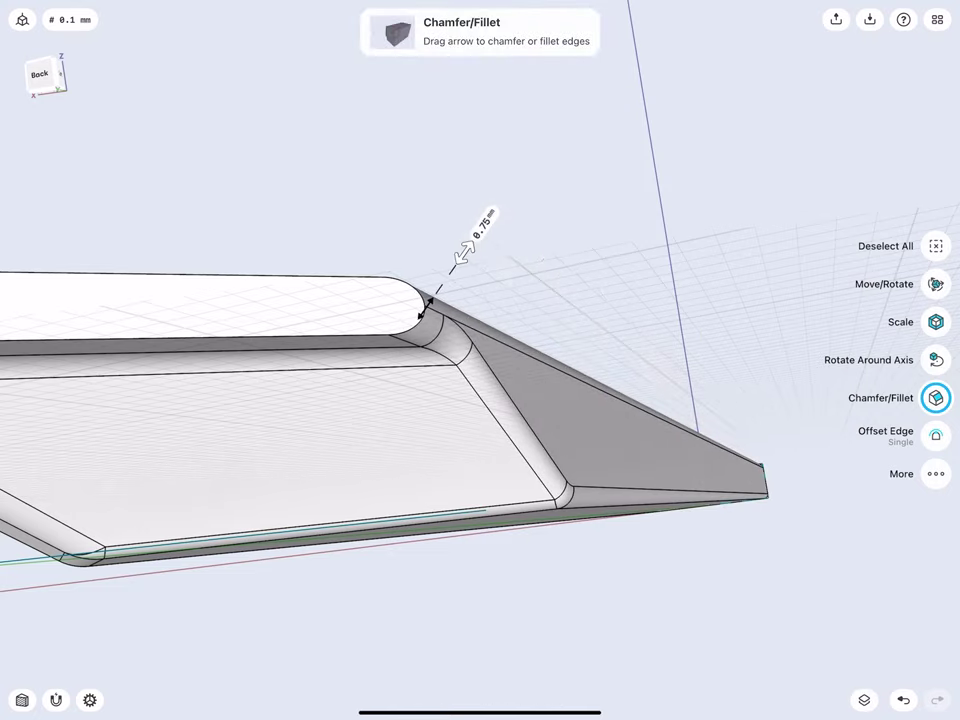
middle_click_drag(362, 255, 393, 228)
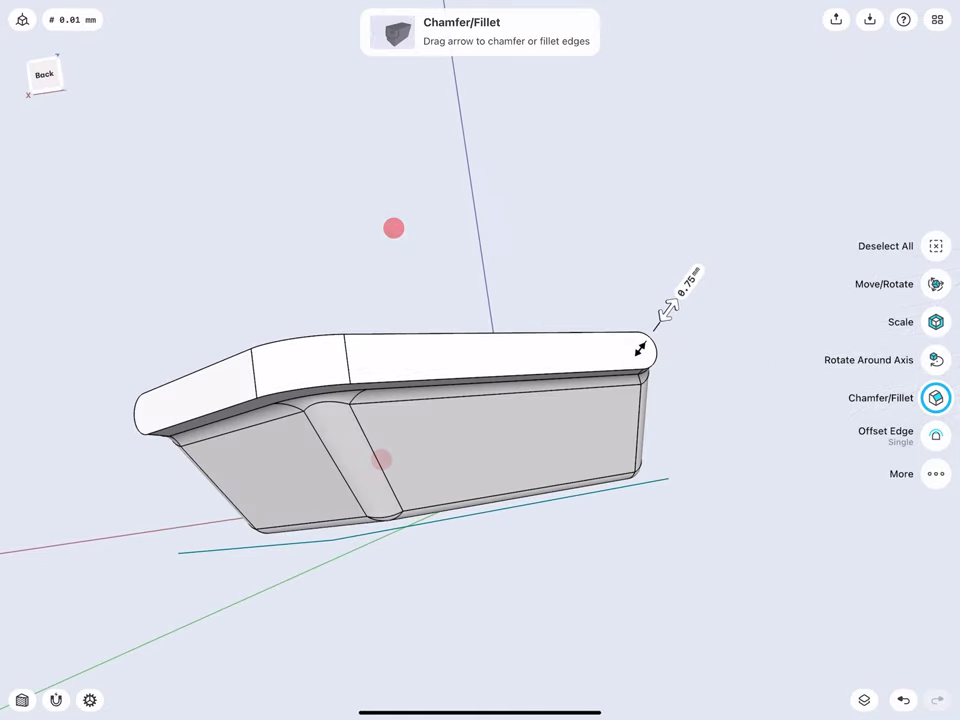
- Shell the body by removing the three top faces, with 0.5 mm wall thickness
left_click(215, 300)
left_click(208, 390)
left_click(292, 364)
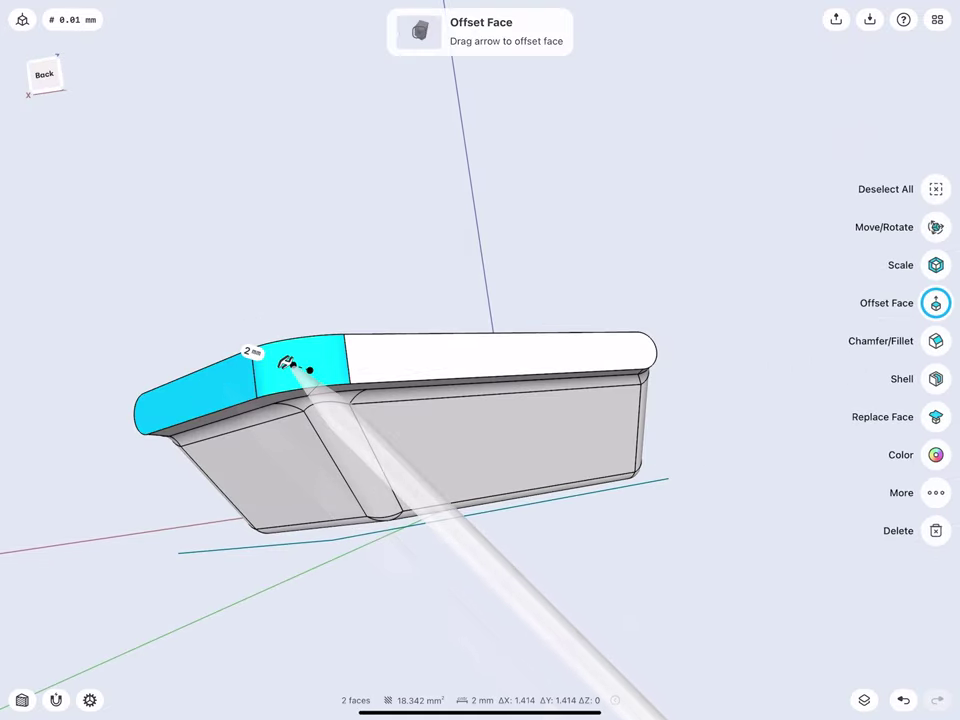
left_click(402, 357)
left_click(938, 378)
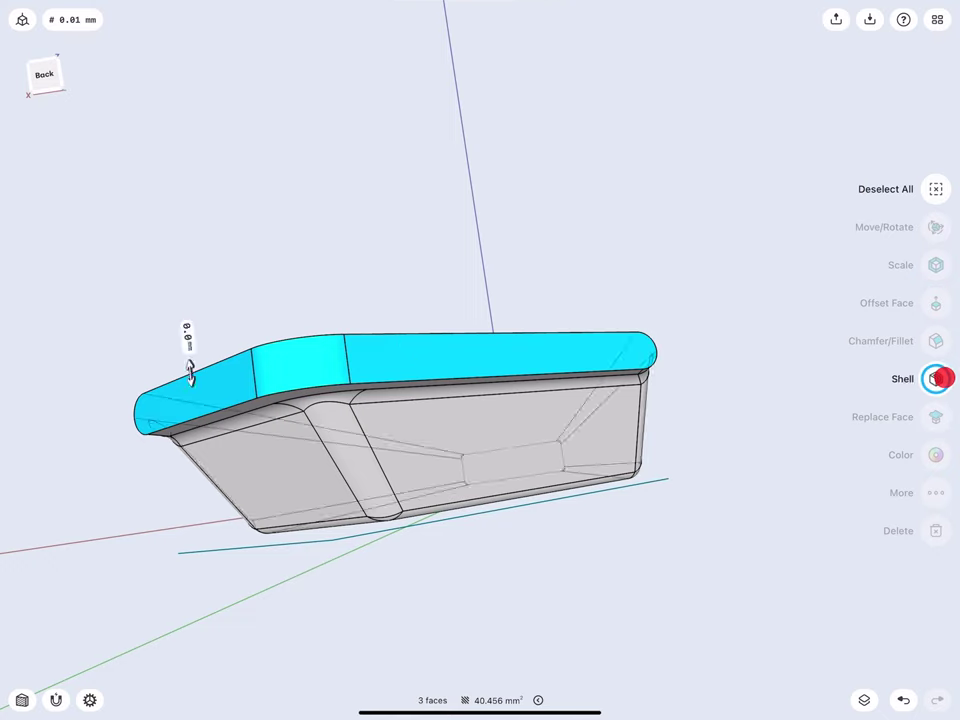
left_click_drag(190, 370, 193, 381)
left_click(188, 345)
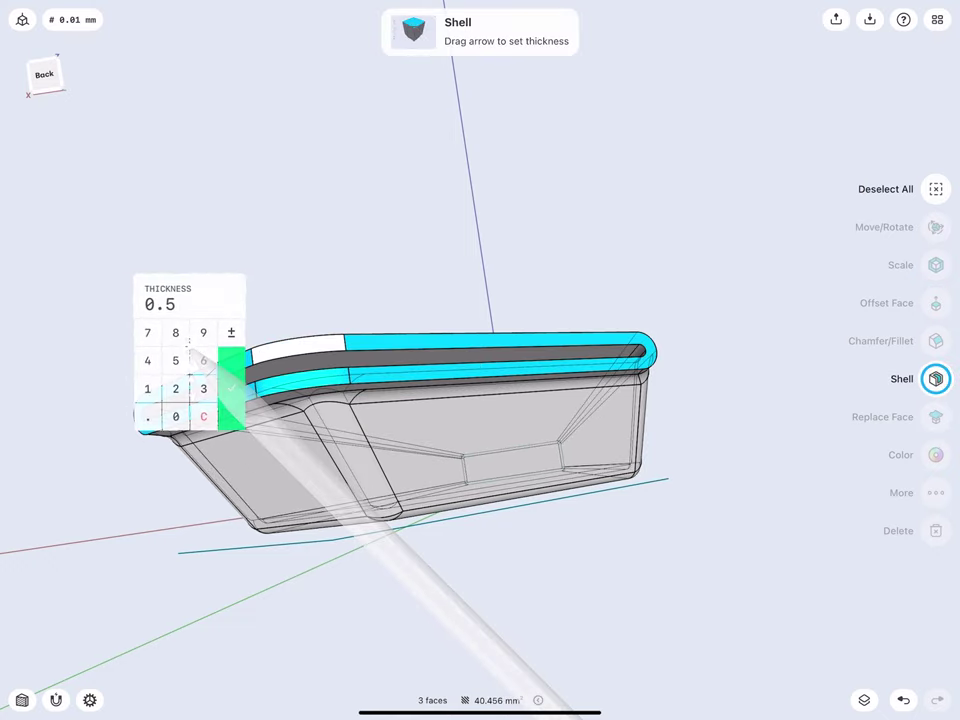
left_click(190, 305)
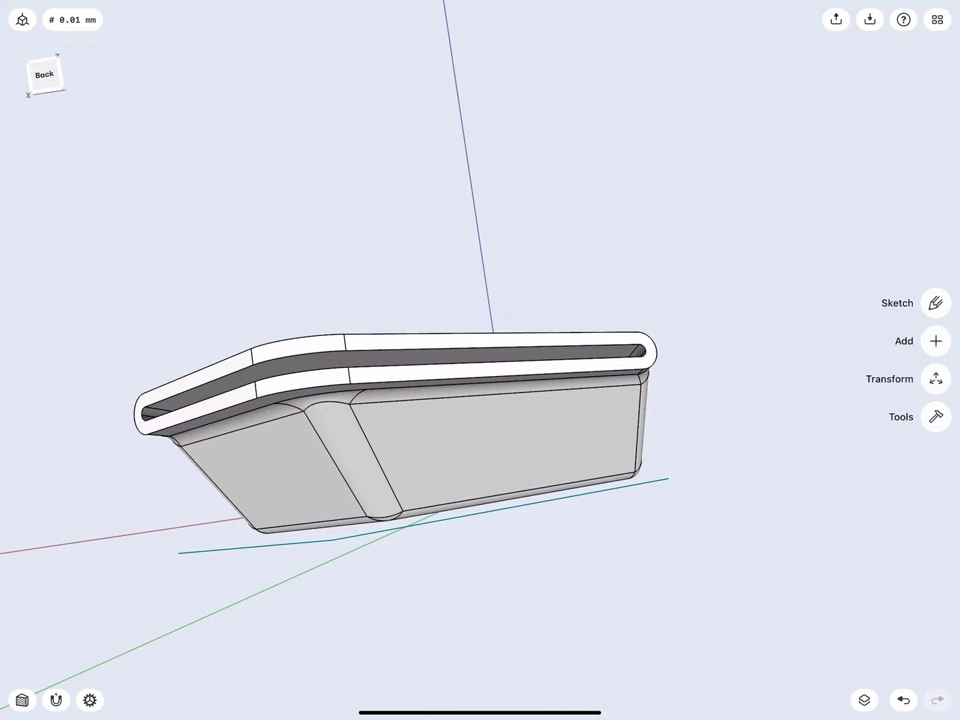
middle_click_drag(235, 330, 224, 269)
- Put Sketch plane 01 and 02 into a new Folder 01, then reset the view
left_click(937, 19)
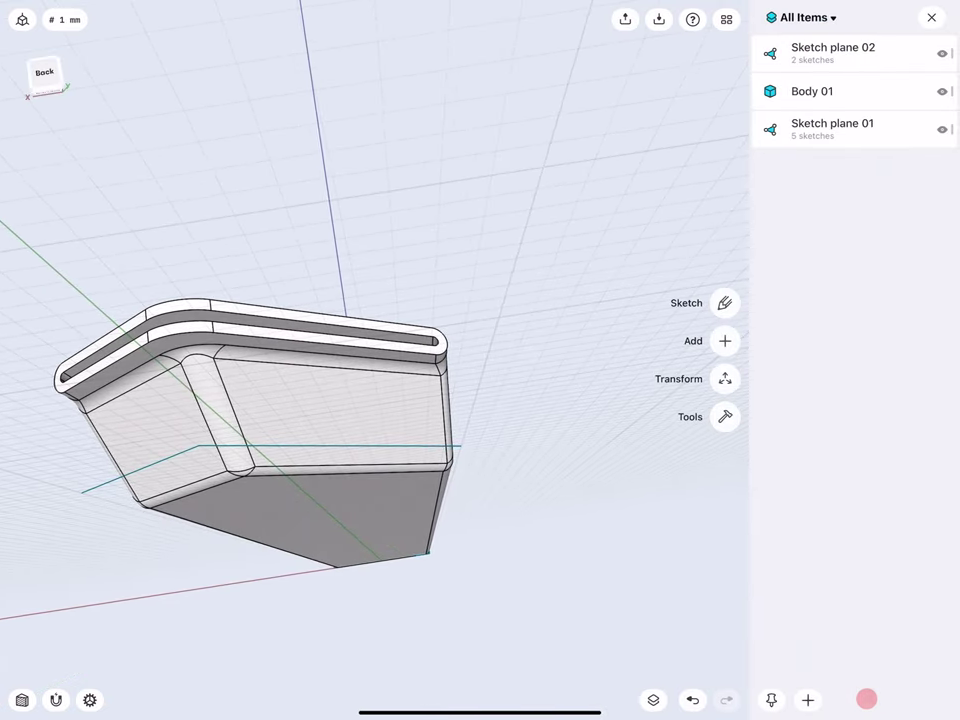
left_click(857, 124)
left_click(848, 48)
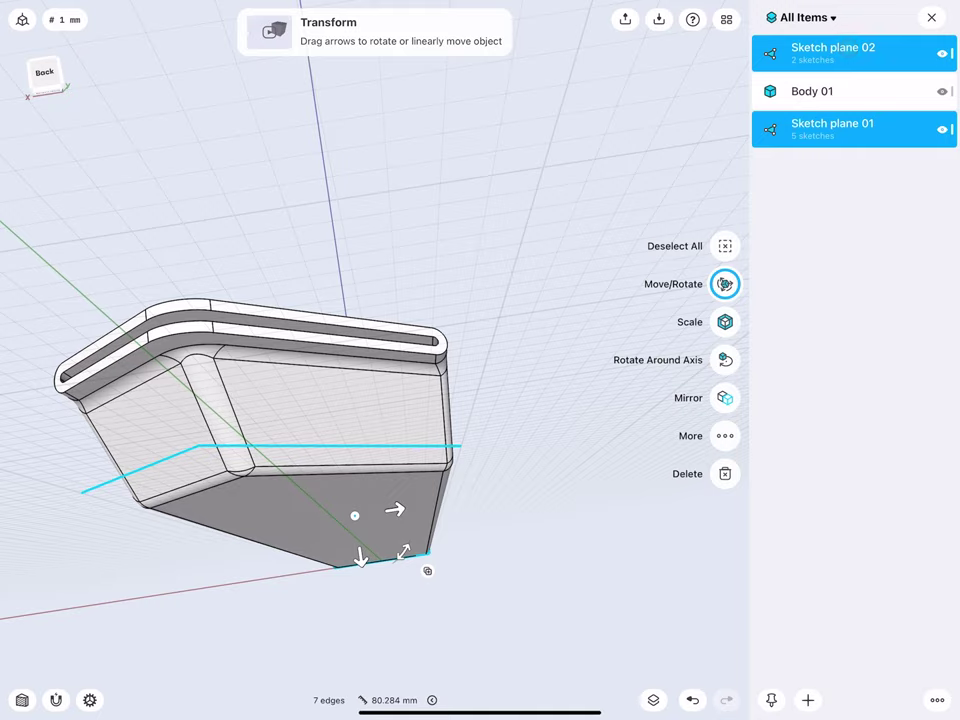
left_click(808, 700)
left_click(830, 634)
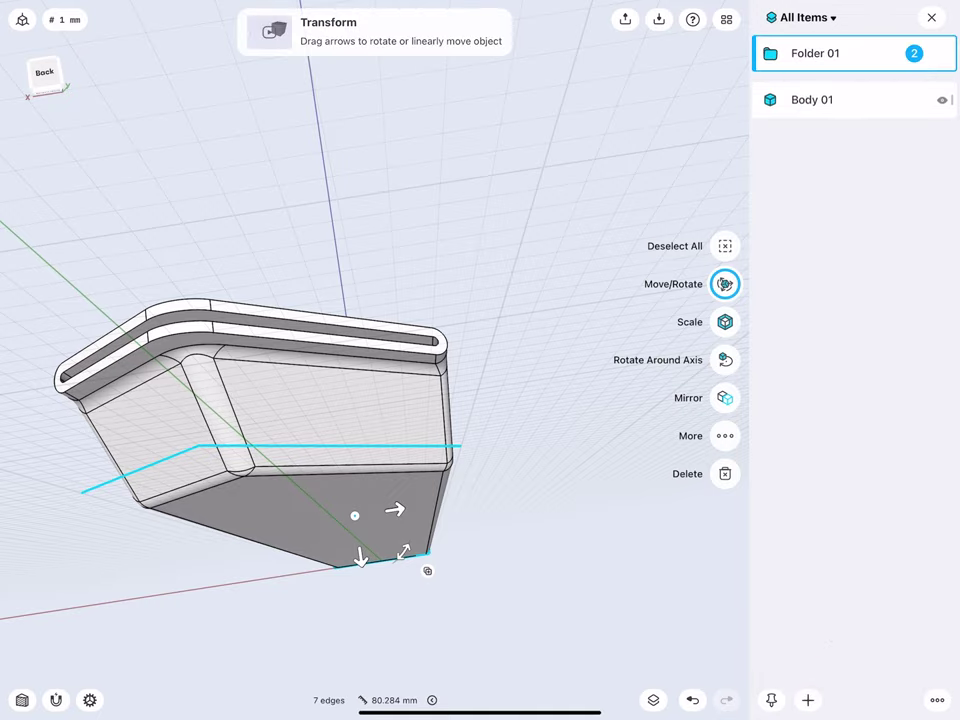
left_click(134, 262)
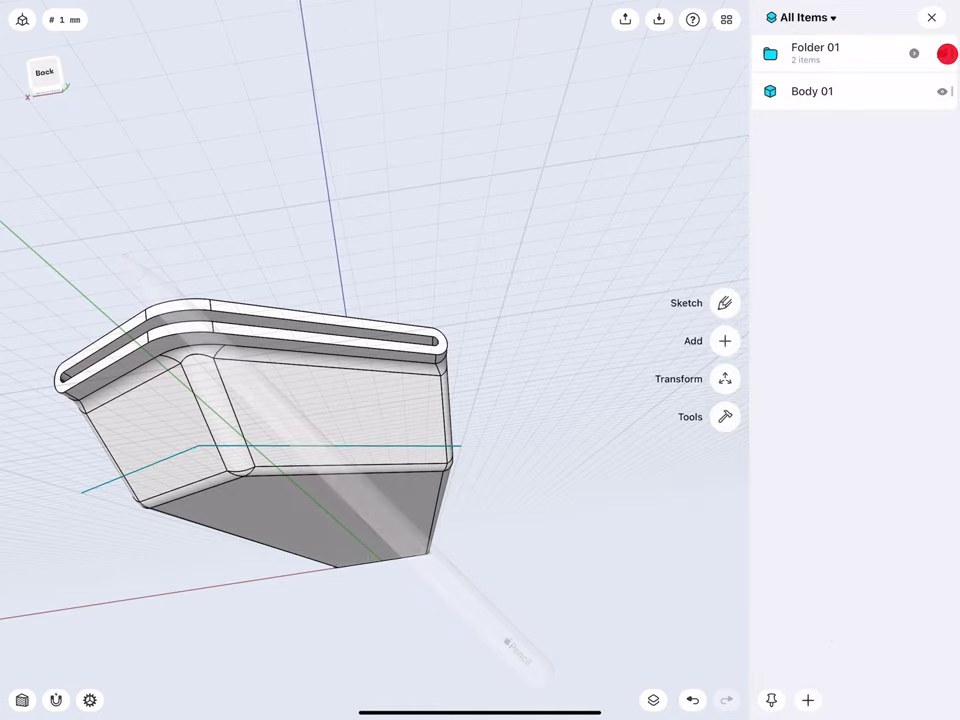
left_click(933, 18)
left_click(44, 78)
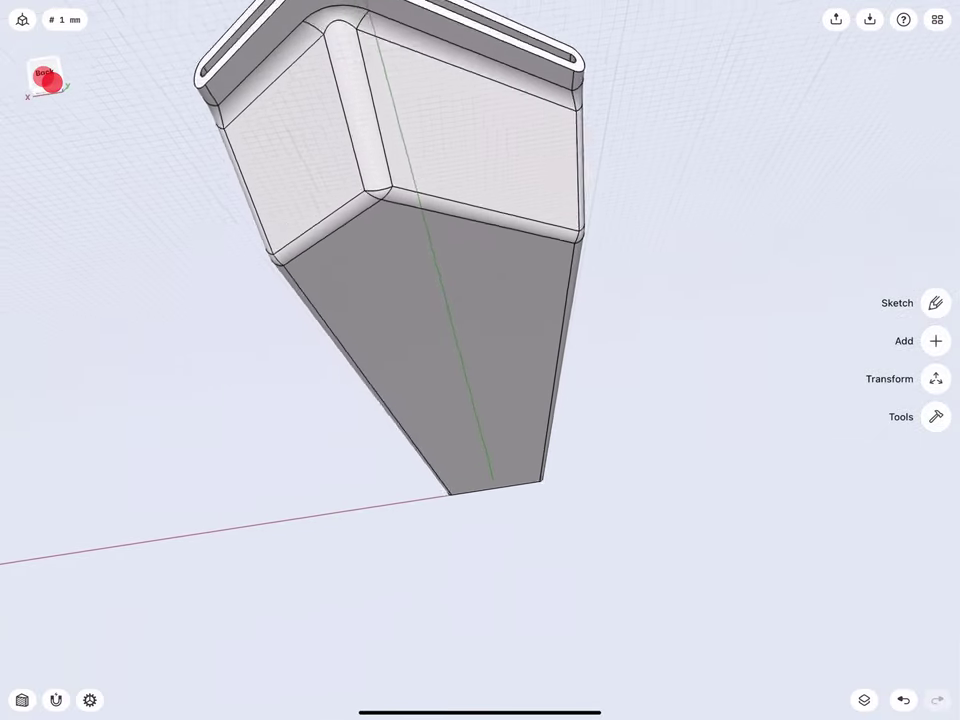
left_click_drag(129, 431, 255, 395)
left_click_drag(179, 585, 234, 560)
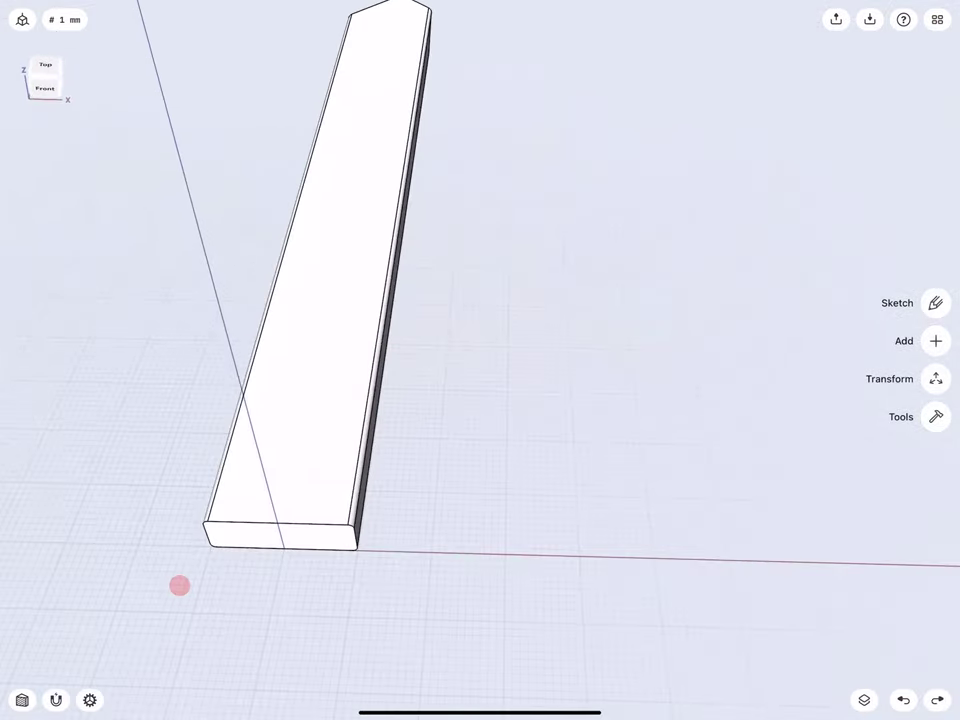
- Start a sketch on the bar's top face with a 5 mm line left along the bottom edge
double_click(346, 443)
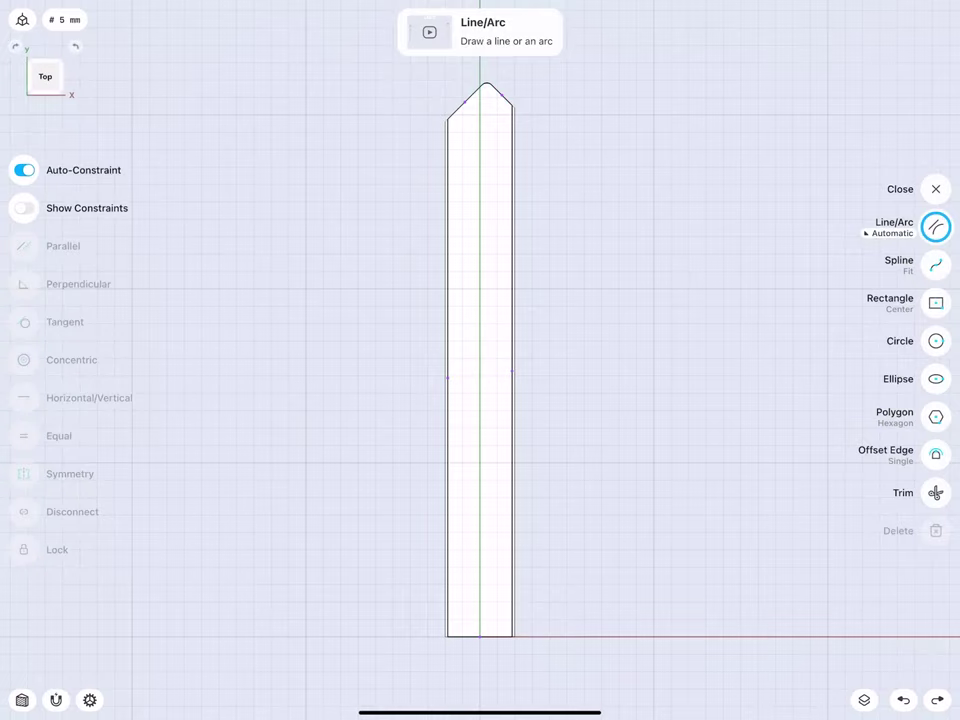
scroll(443, 586, "up", 3)
scroll(340, 460, "up", 5)
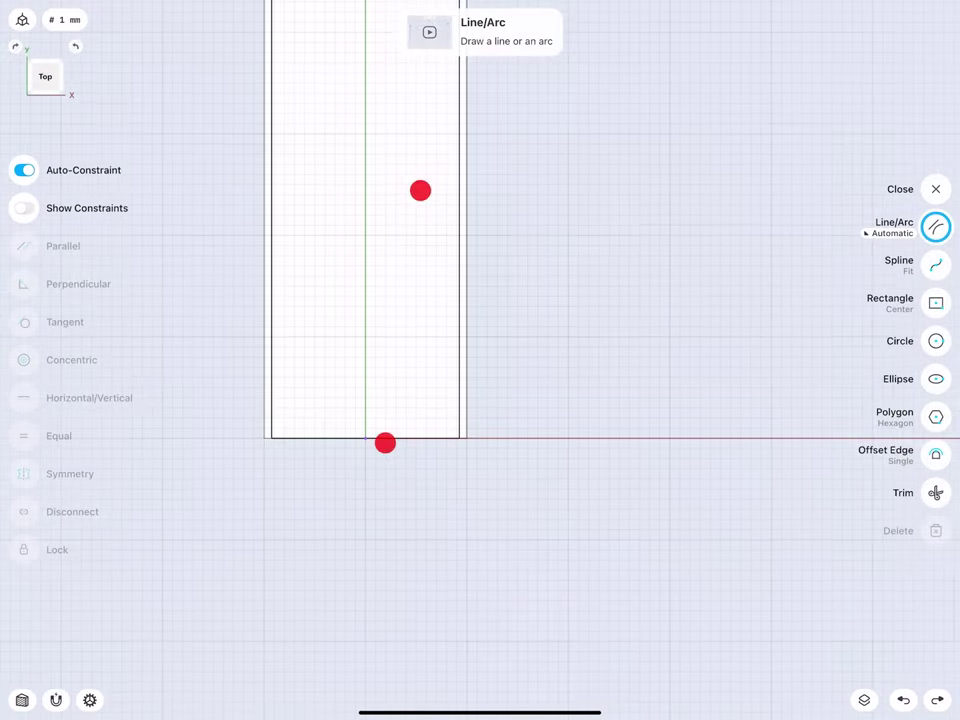
scroll(312, 431, "up", 1)
scroll(294, 421, "up", 2)
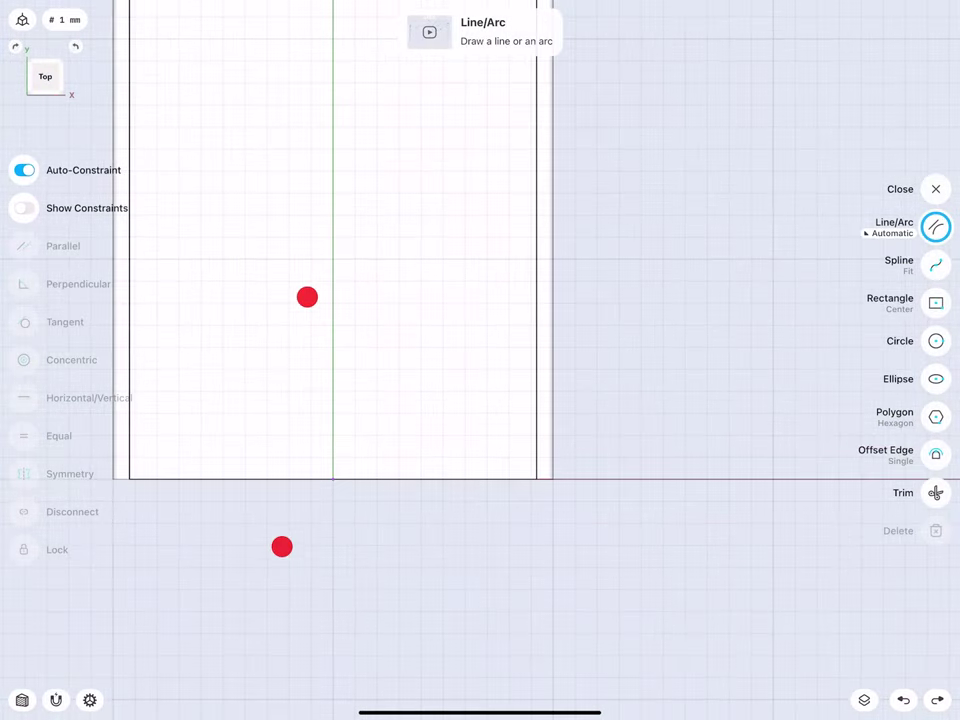
left_click_drag(333, 479, 201, 479)
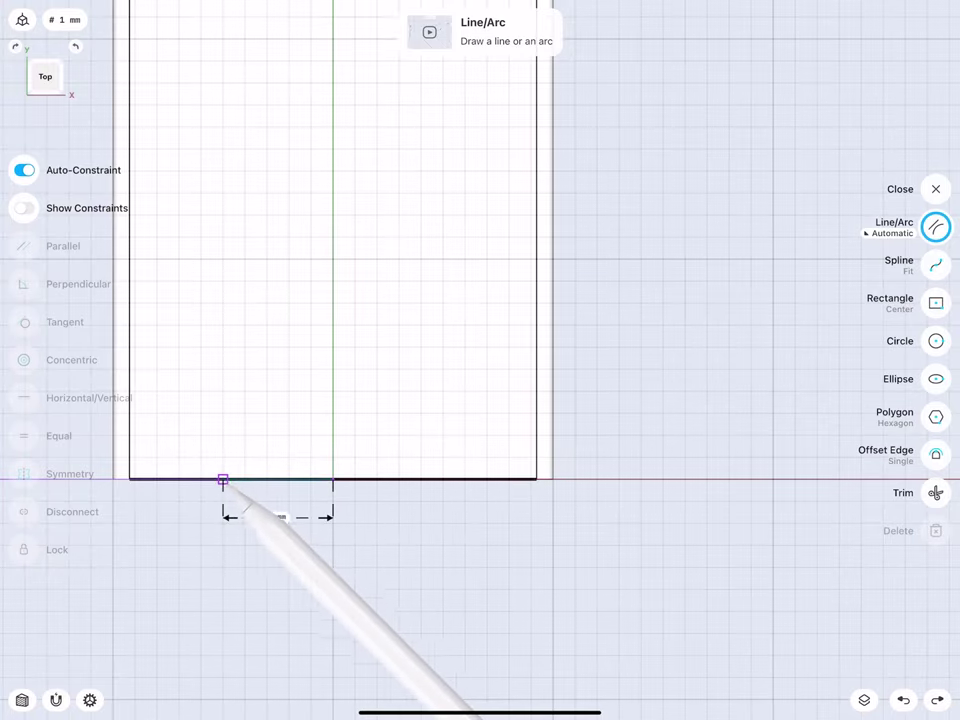
left_click(262, 518)
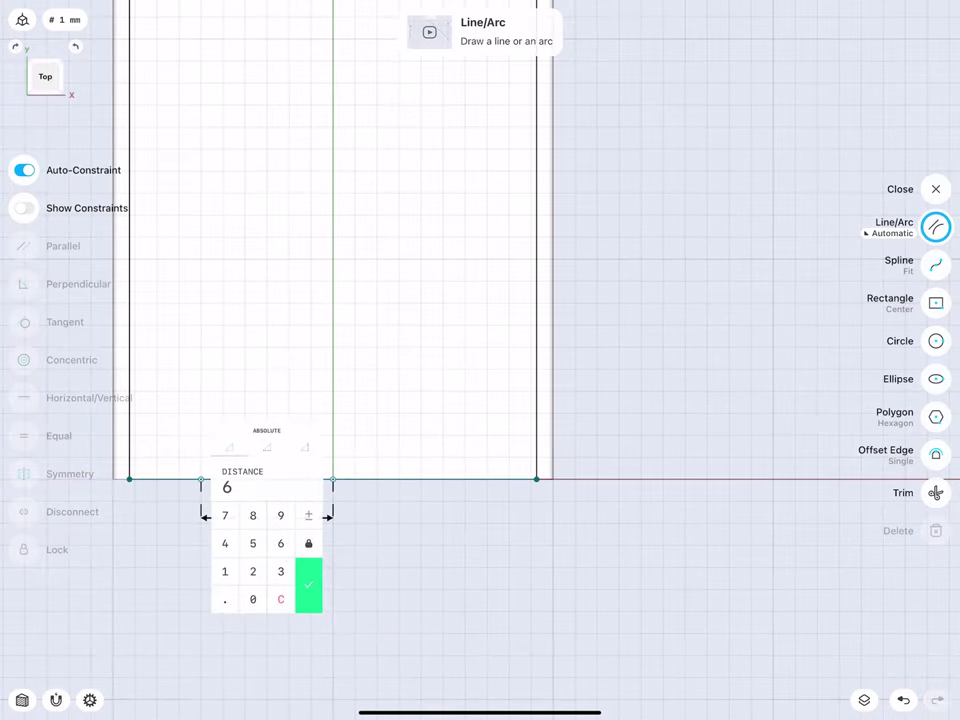
left_click(253, 543)
left_click(309, 585)
- Add a 4.5 mm vertical line up from the base line's end
scroll(198, 452, "up", 1)
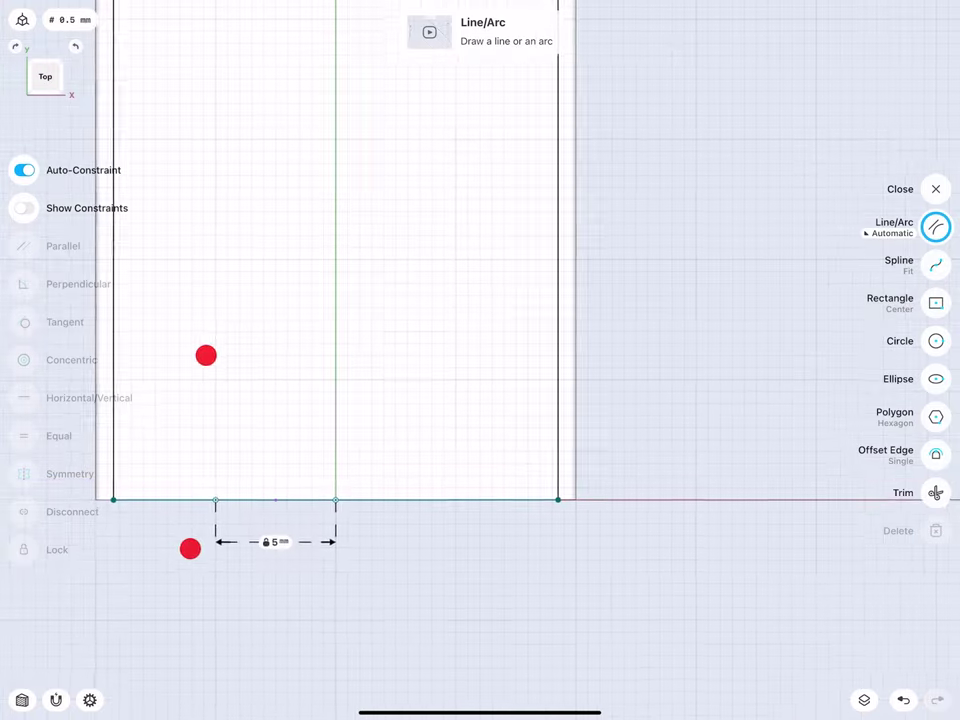
scroll(257, 482, "up", 1)
scroll(274, 500, "up", 1)
scroll(327, 513, "up", 2)
scroll(327, 513, "up", 1)
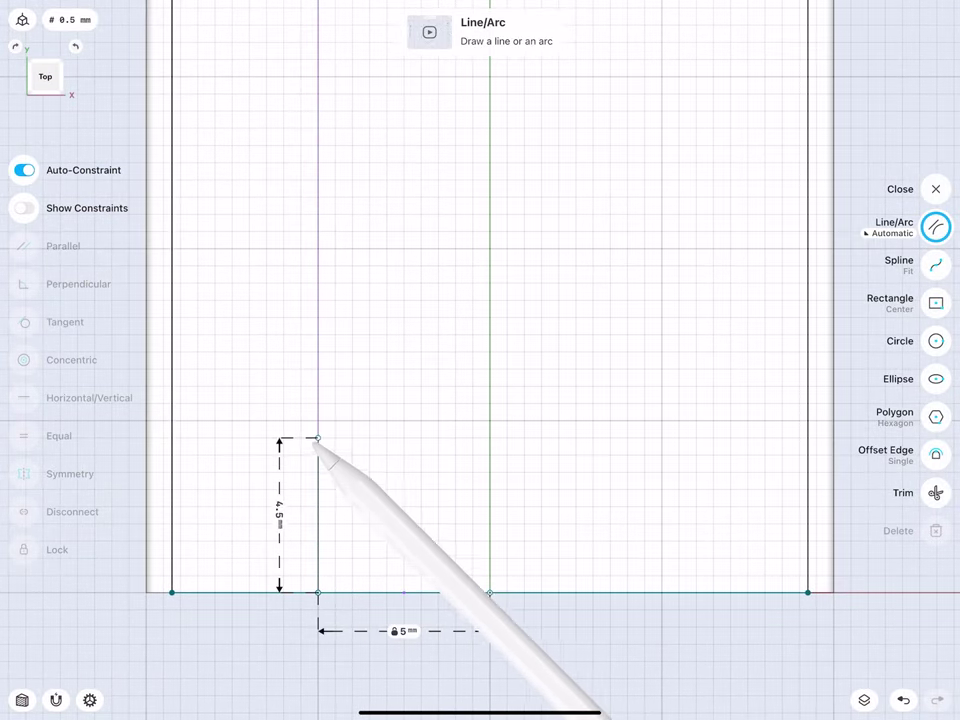
left_click_drag(318, 508, 318, 438)
left_click(280, 508)
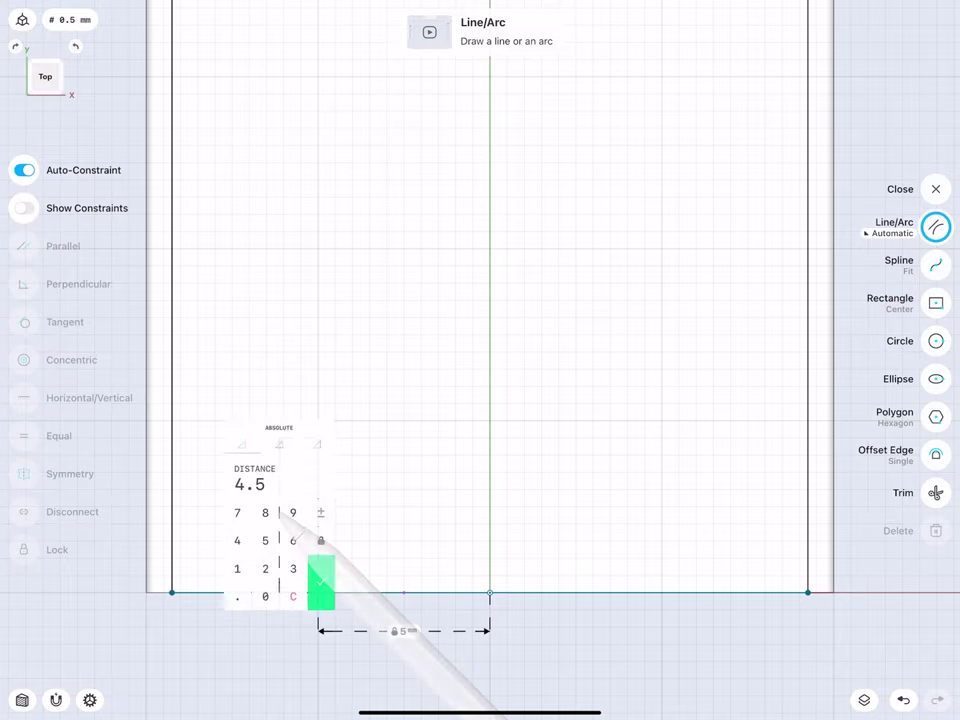
left_click(320, 572)
left_click_drag(270, 512, 261, 508)
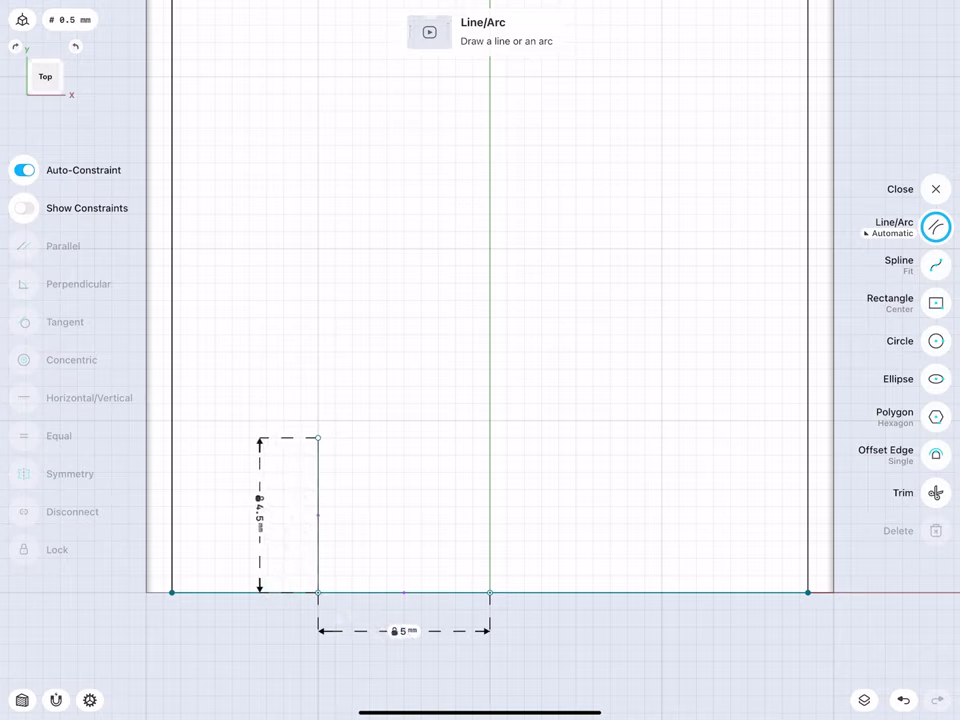
- Add a 2.5 mm line to the left, then a 2.5 mm line up from it
left_click_drag(318, 437, 232, 437)
left_click(275, 476)
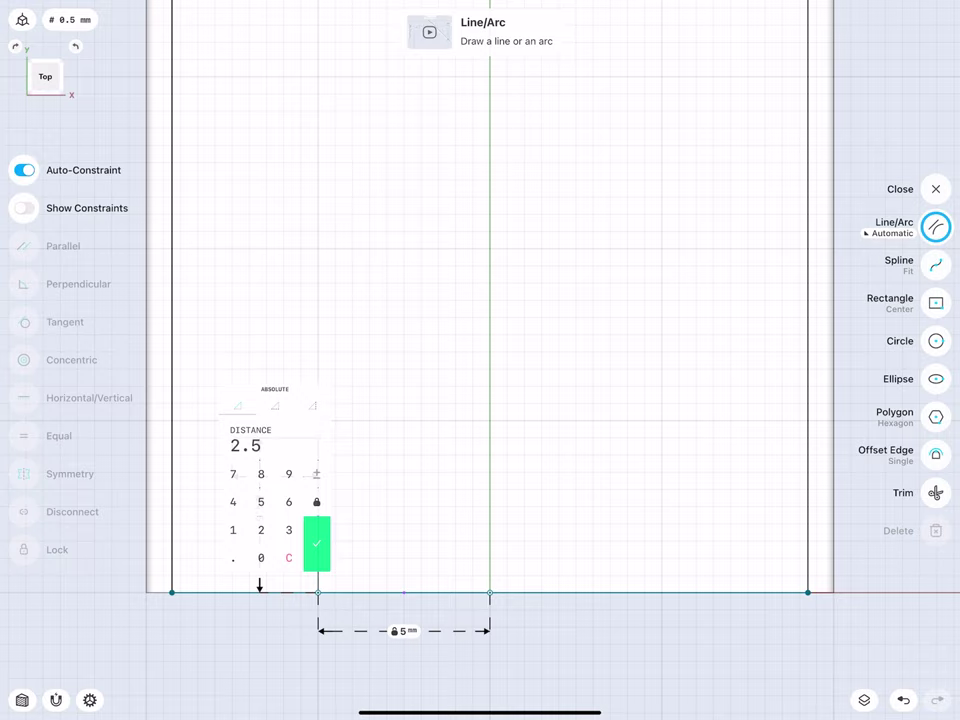
left_click(317, 544)
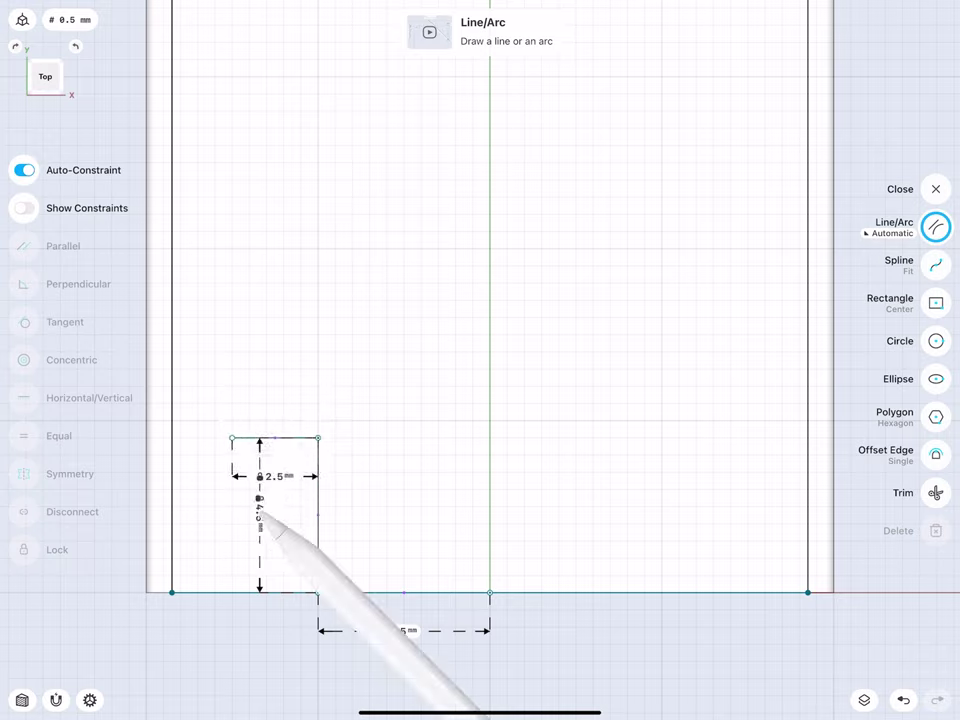
left_click_drag(259, 499, 370, 517)
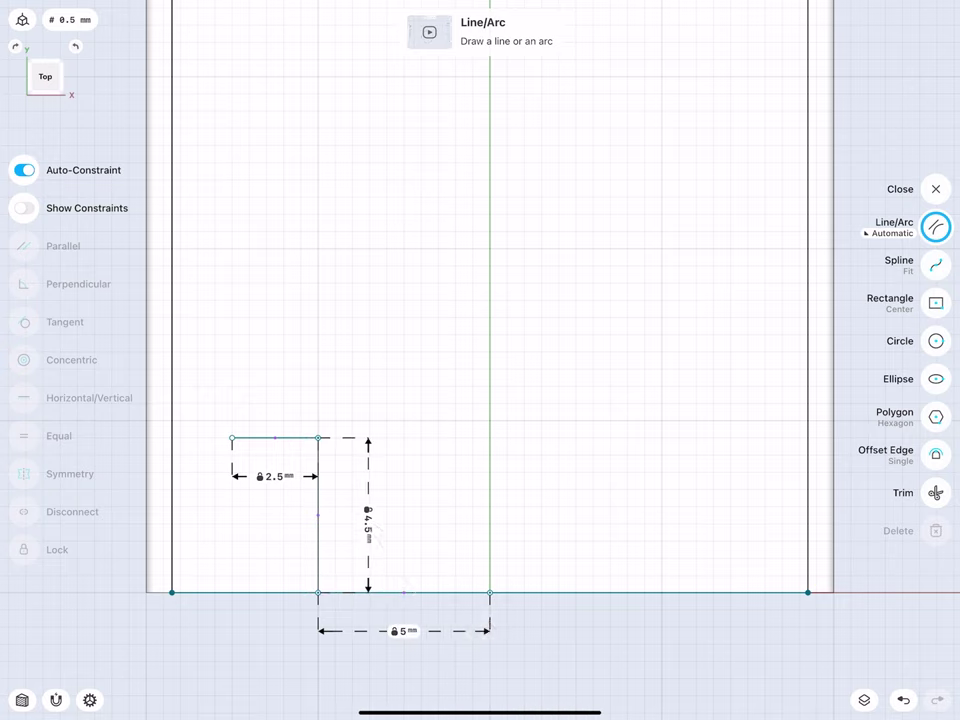
left_click_drag(232, 437, 231, 349)
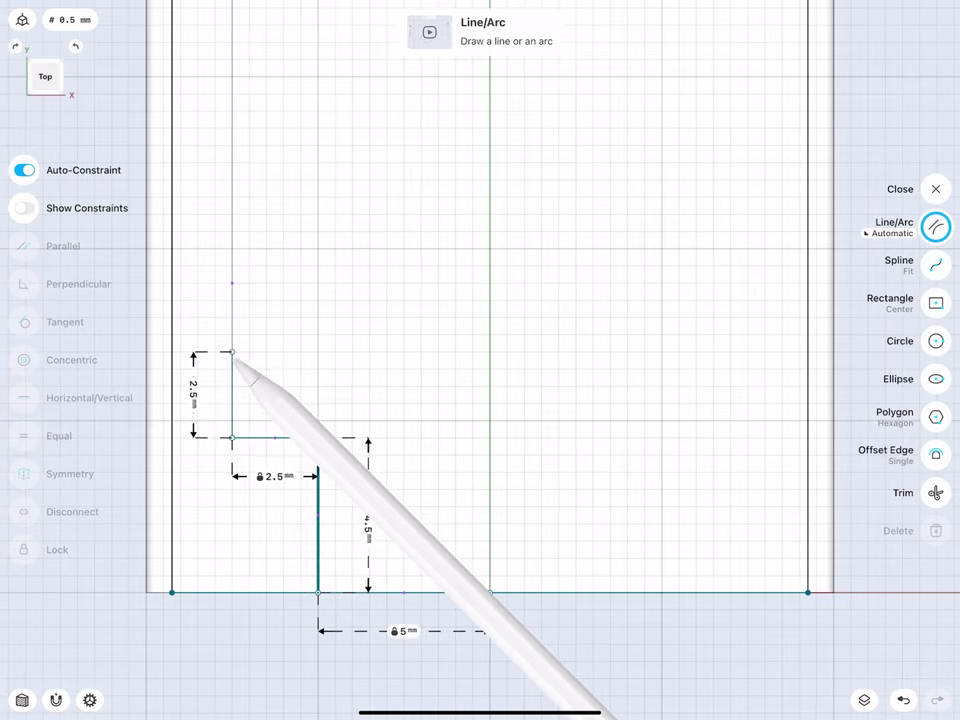
left_click(197, 396)
left_click(224, 470)
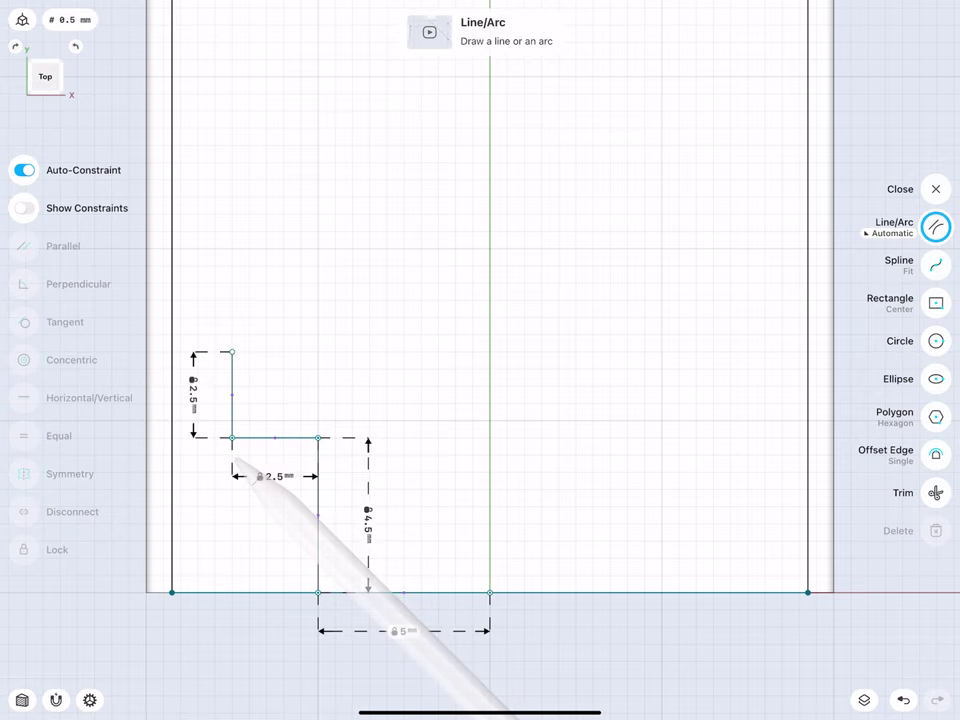
- Continue with a 2.5 mm line to the right and another 2.5 mm line up
left_click_drag(232, 351, 317, 351)
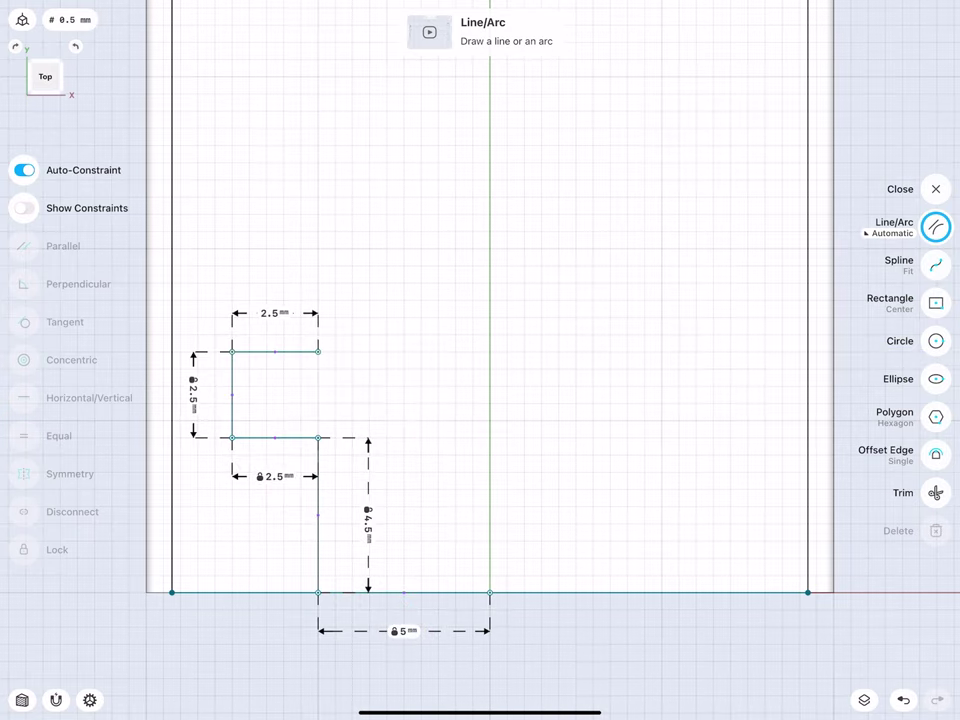
left_click(275, 313)
left_click(316, 380)
left_click_drag(272, 318, 170, 318)
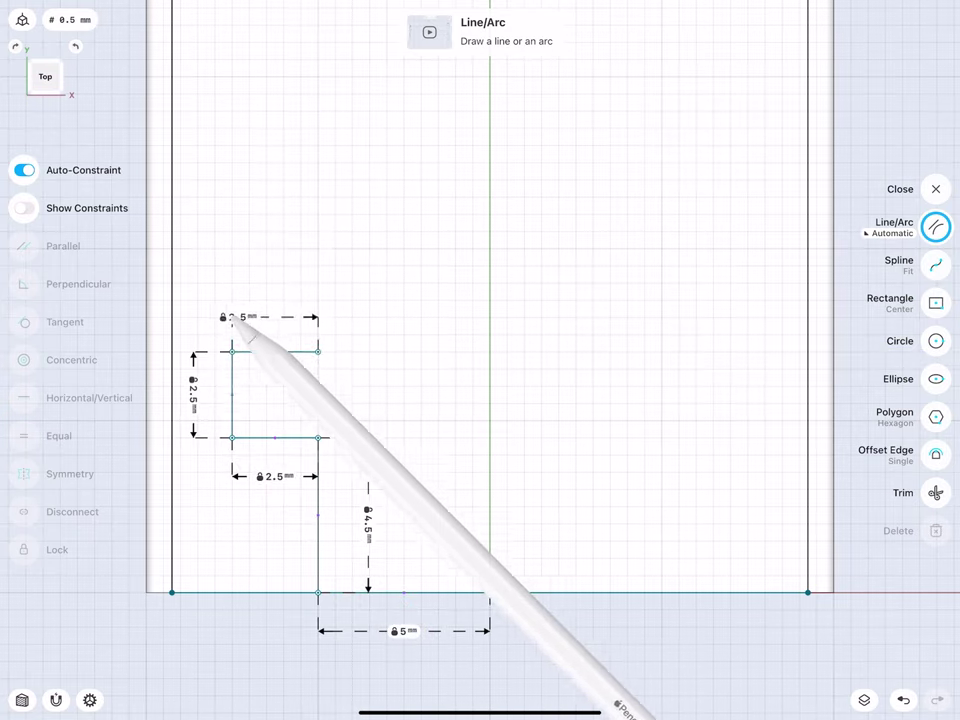
left_click_drag(317, 351, 317, 266)
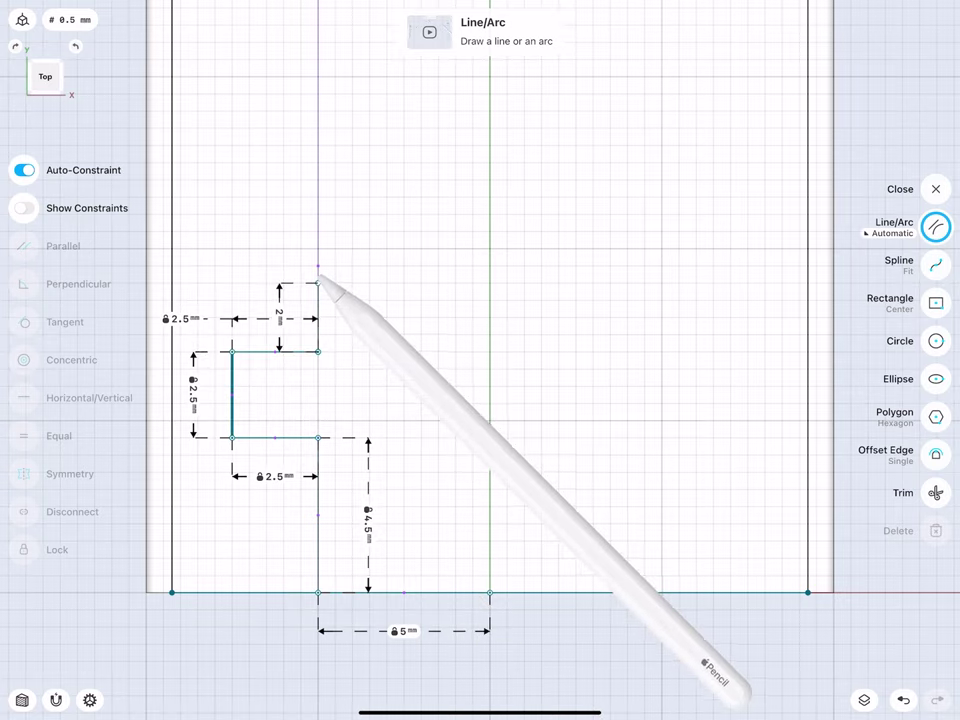
left_click_drag(280, 306, 370, 306)
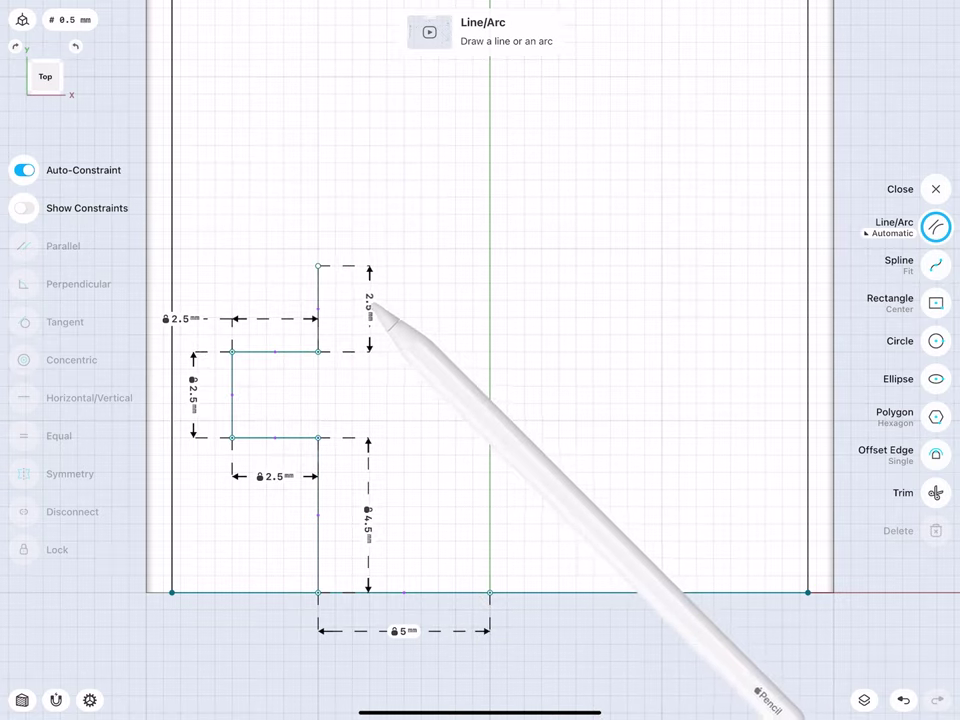
left_click(370, 305)
left_click(413, 378)
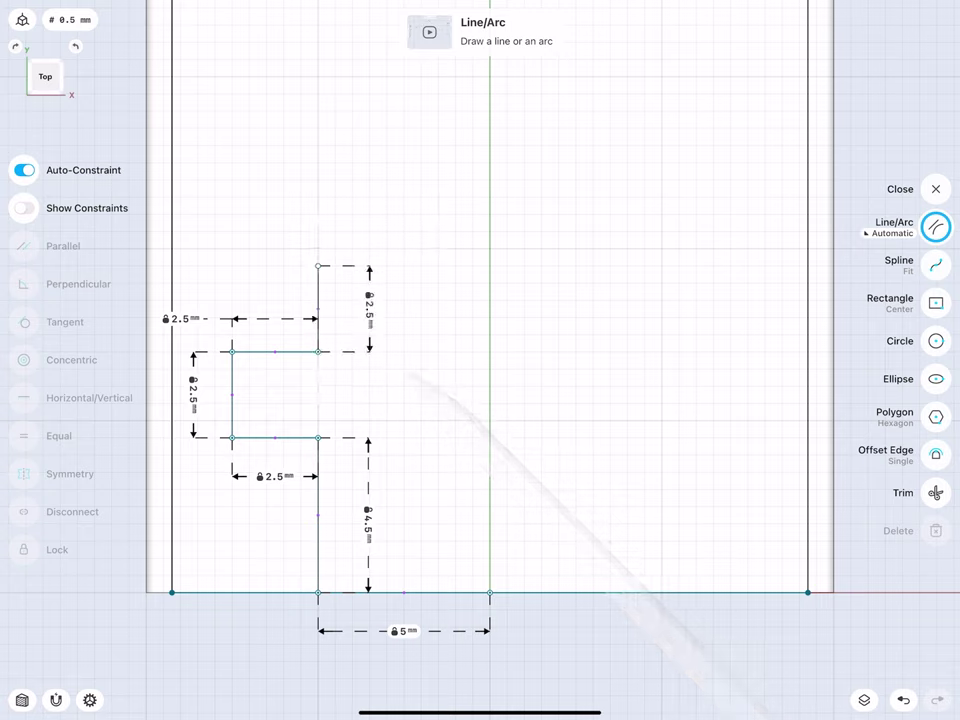
- Draw the top segment back left and lock its length at 2.5 mm
left_click_drag(317, 266, 232, 266)
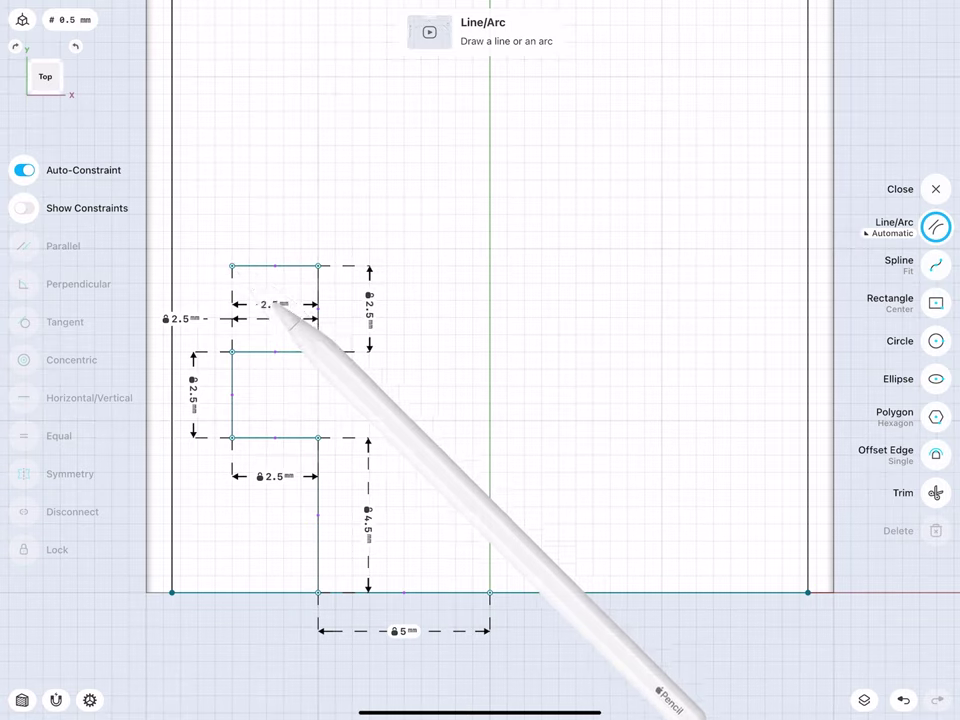
left_click_drag(272, 302, 265, 229)
left_click(270, 230)
left_click(316, 297)
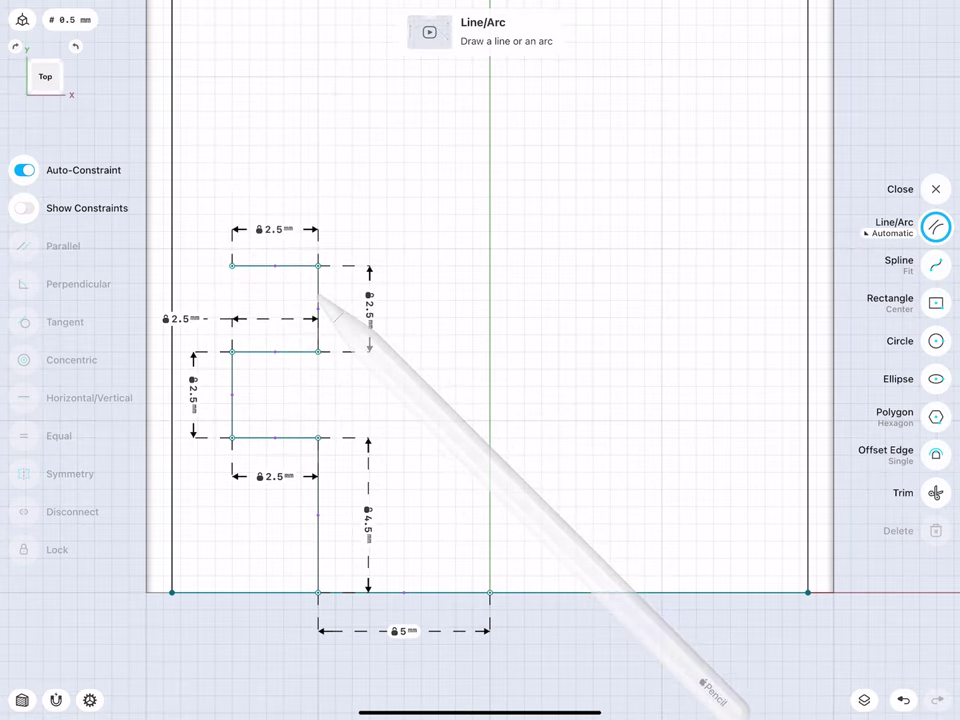
left_click_drag(193, 321, 387, 308)
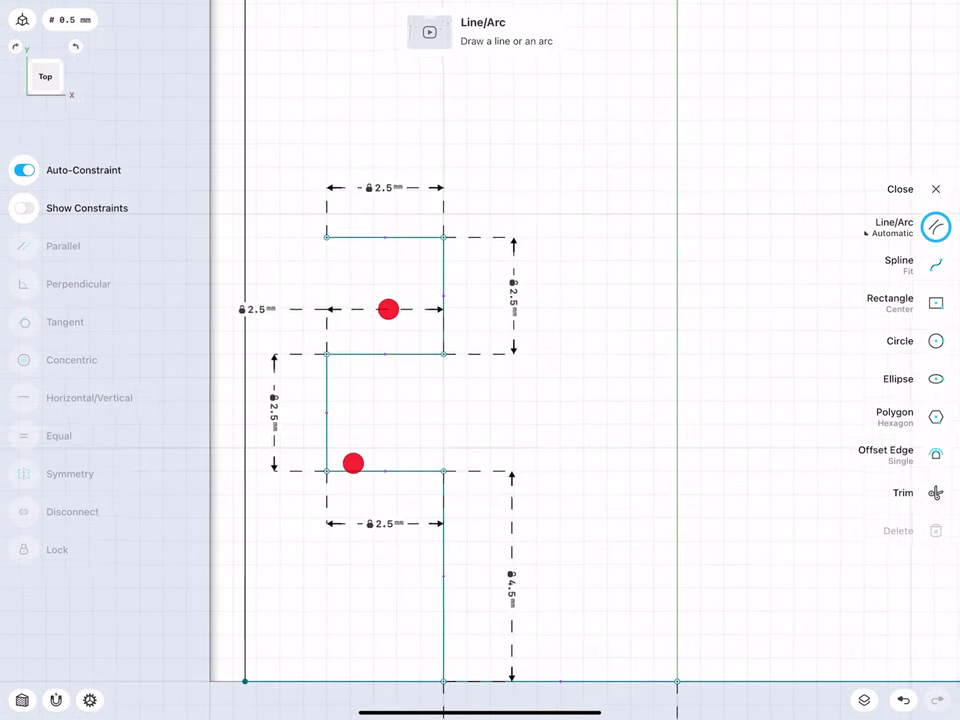
- Draw two circles locked at 0.5 mm radius in the upper and lower notch corners
left_click(936, 341)
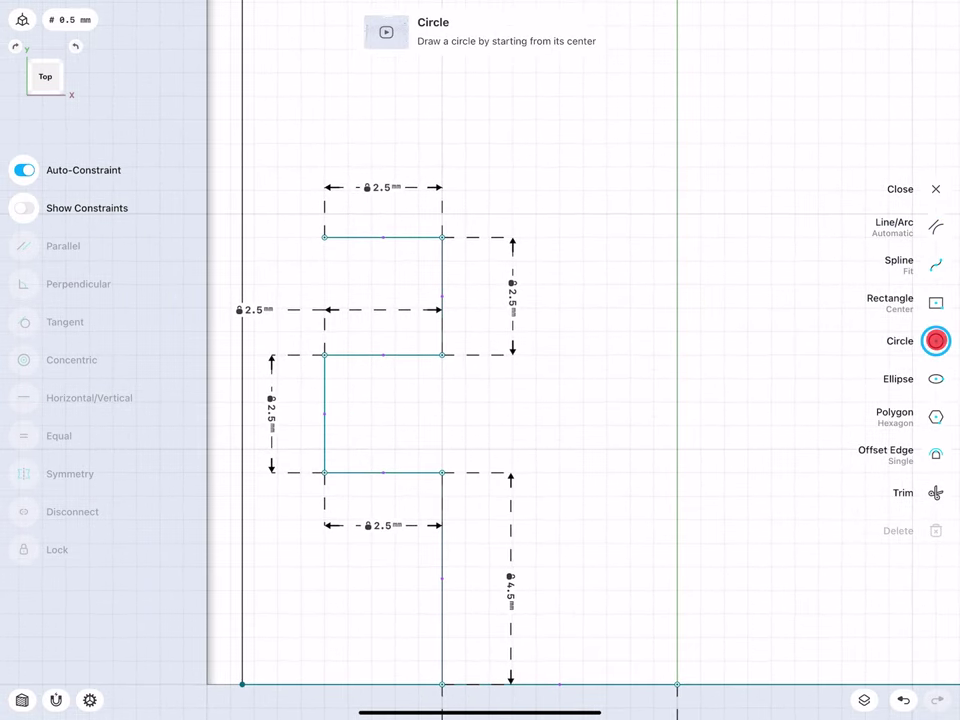
left_click_drag(348, 378, 325, 379)
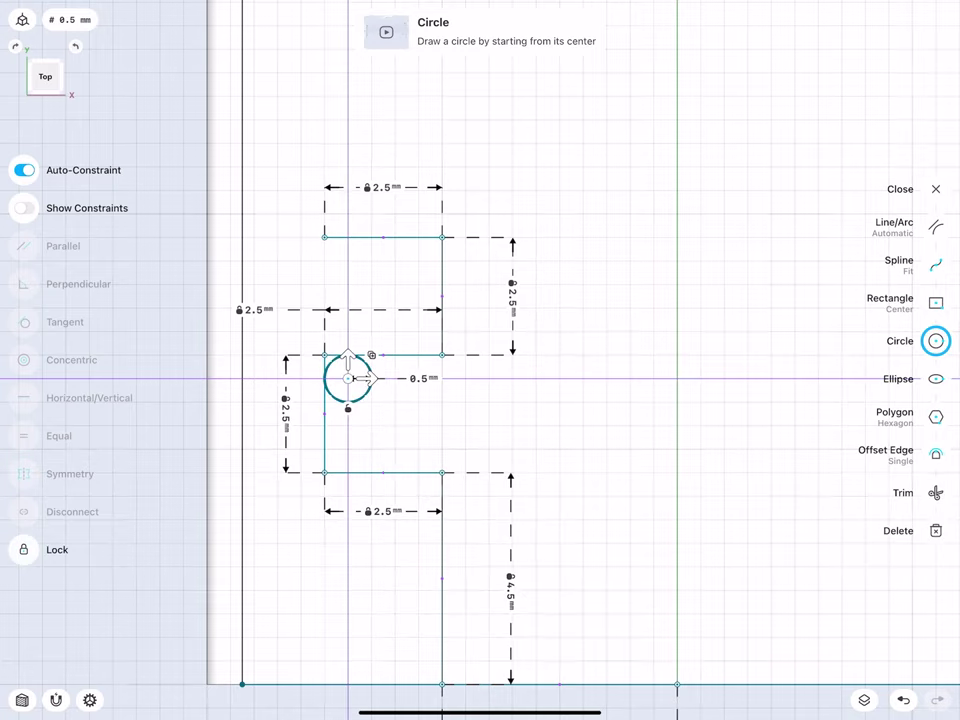
left_click(420, 378)
left_click(465, 426)
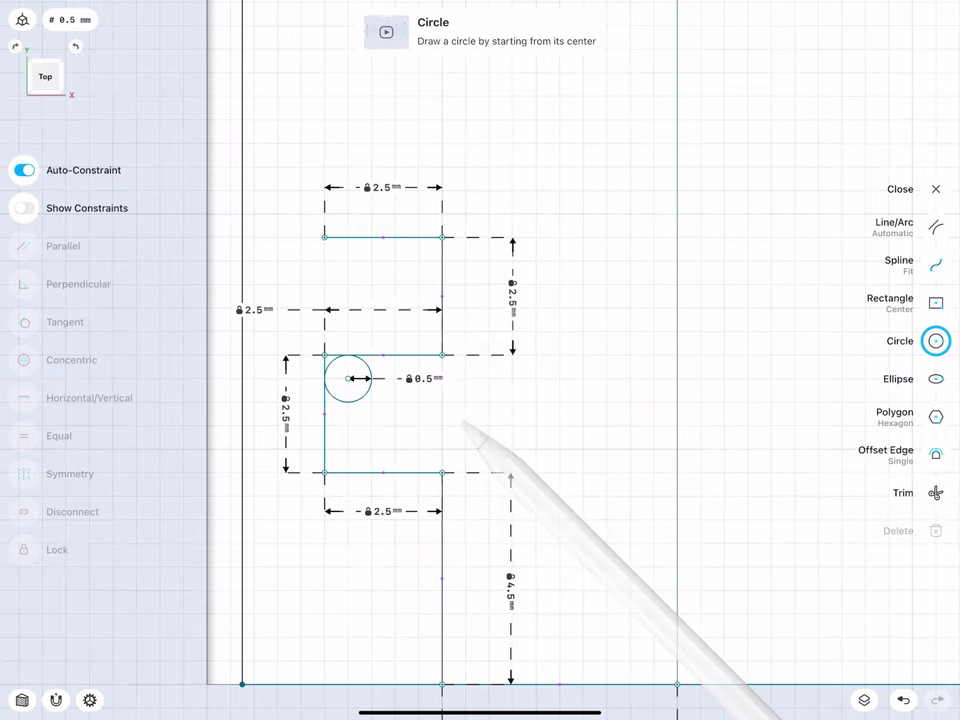
left_click_drag(348, 449, 325, 450)
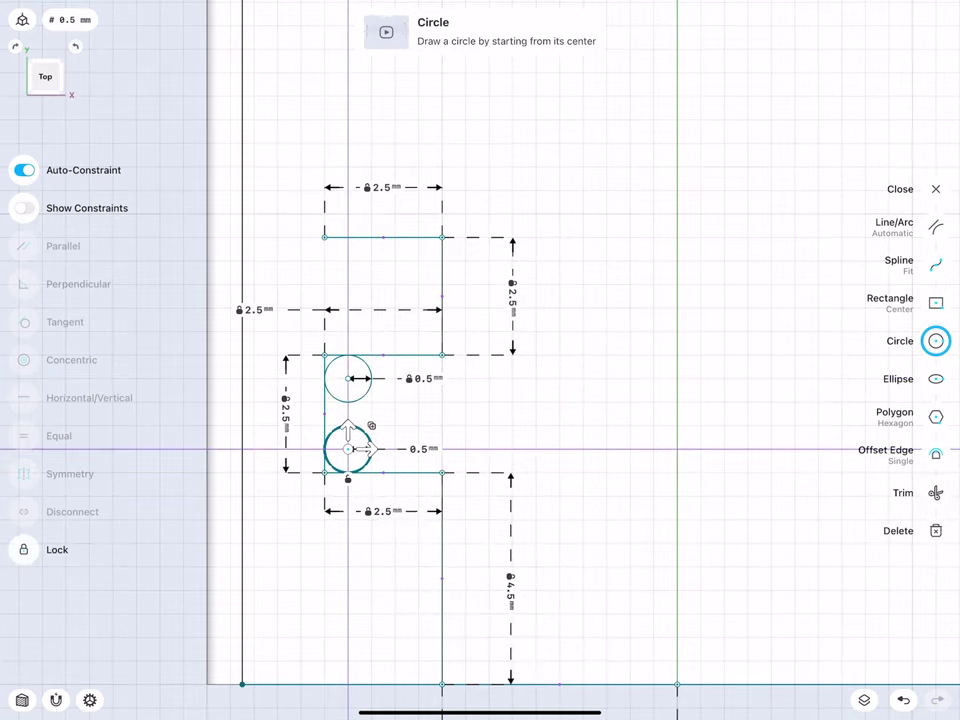
left_click(422, 449)
left_click(465, 497)
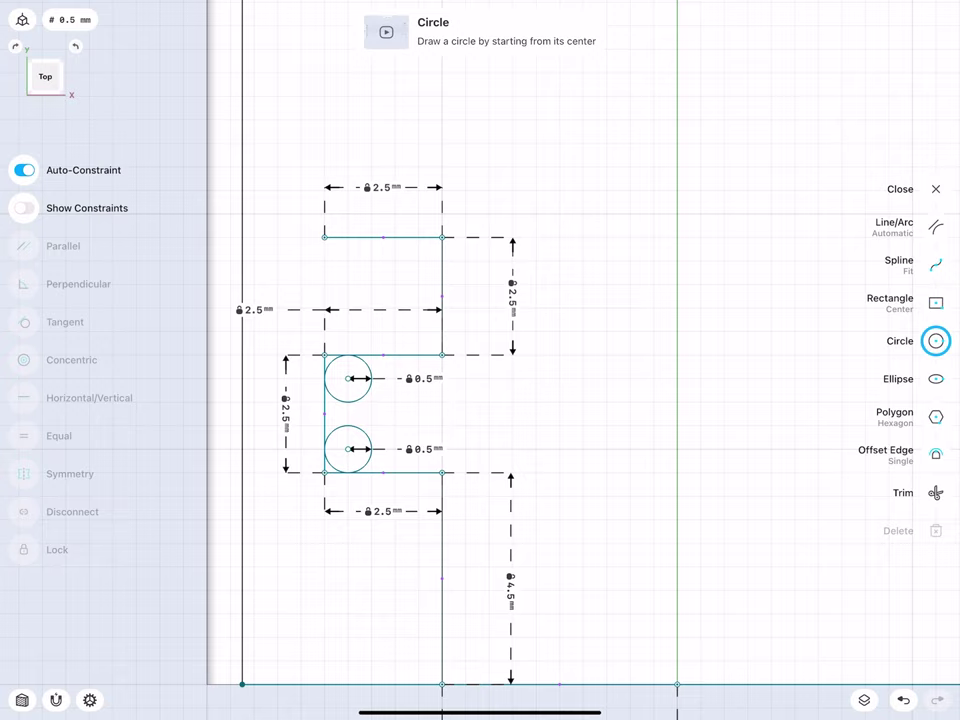
- Split the top square with a vertical centre line and draw a circle filling it
left_click(936, 224)
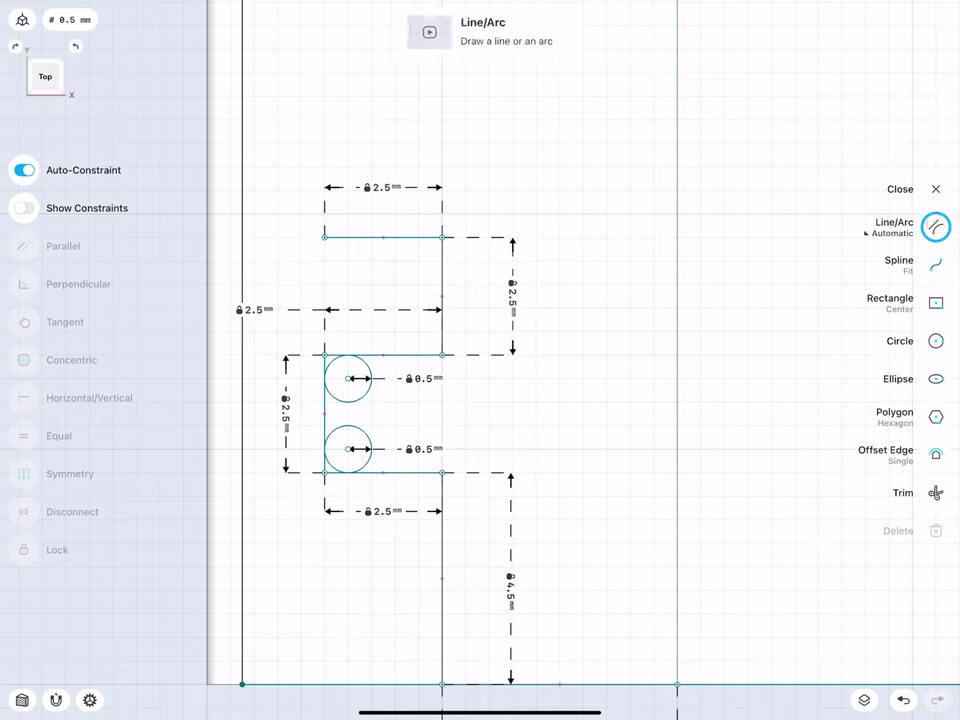
left_click_drag(383, 354, 383, 237)
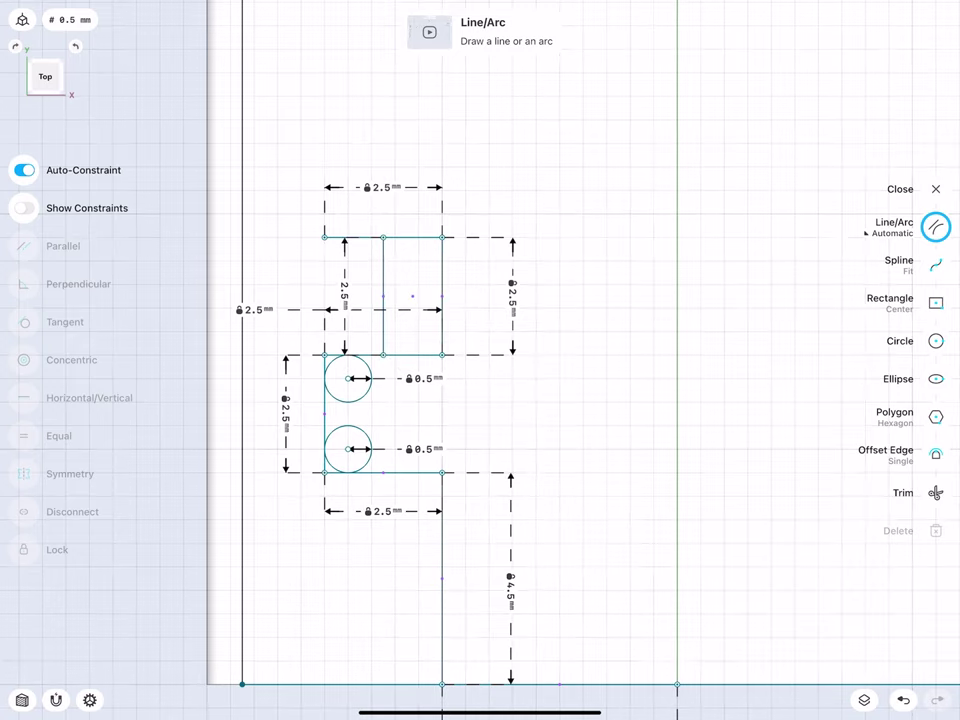
left_click(935, 340)
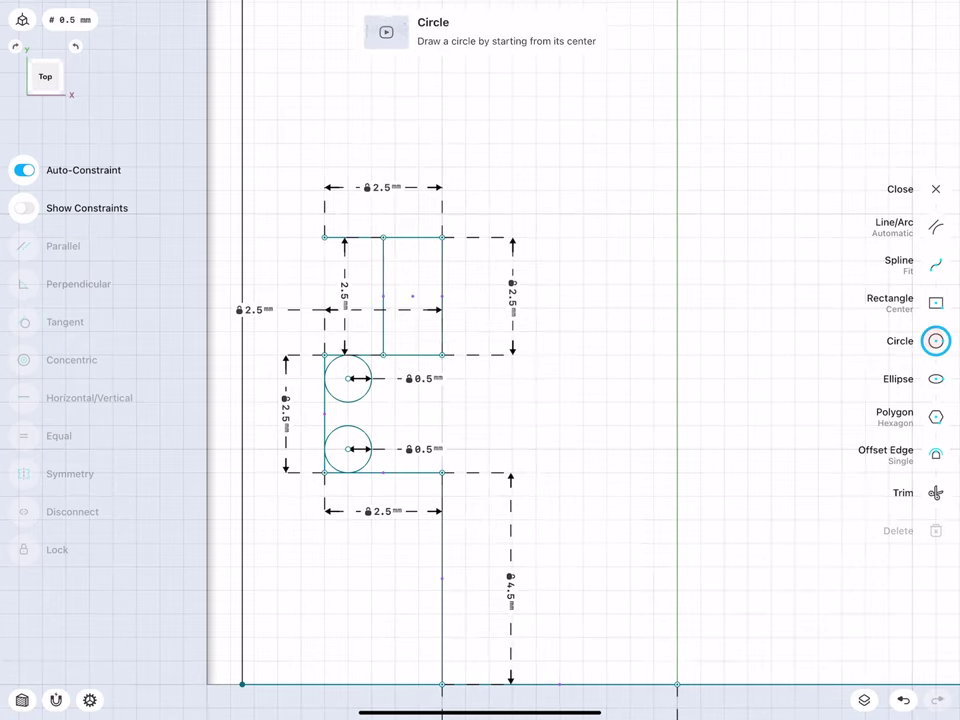
left_click_drag(383, 296, 383, 237)
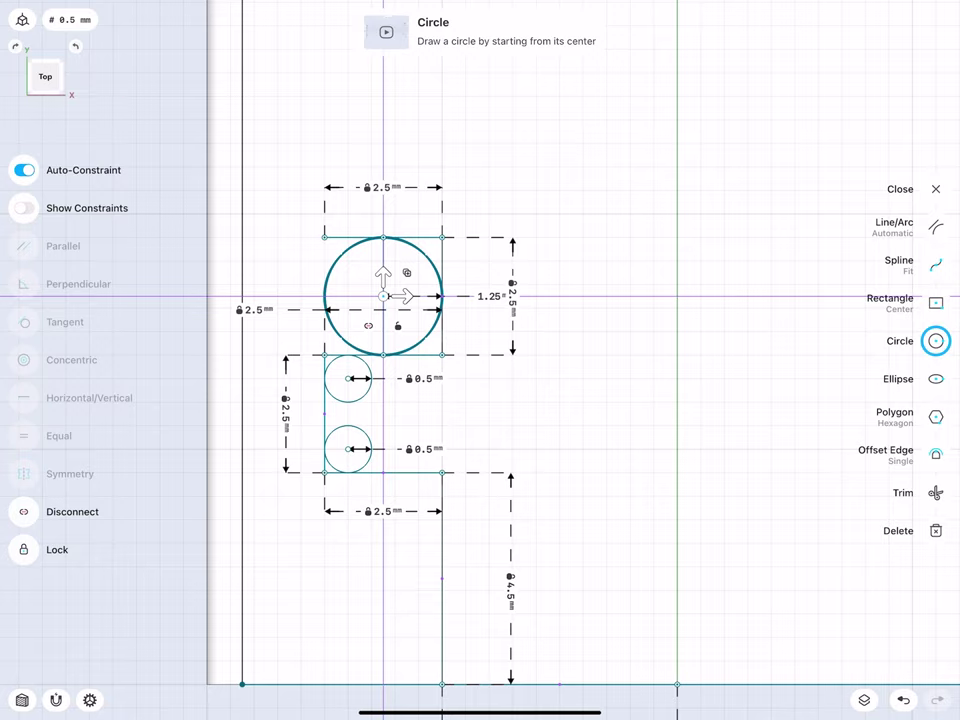
left_click(936, 493)
- Trim the circle's left half, the centre line and the stubs to leave a rounded end
left_click(326, 294)
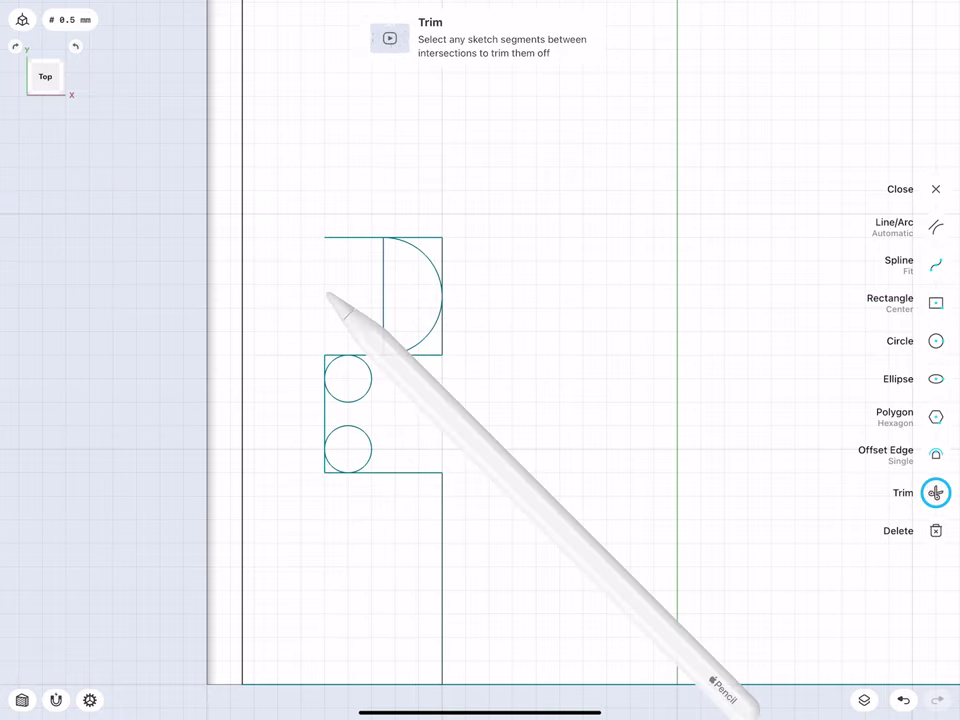
left_click(385, 274)
left_click(432, 240)
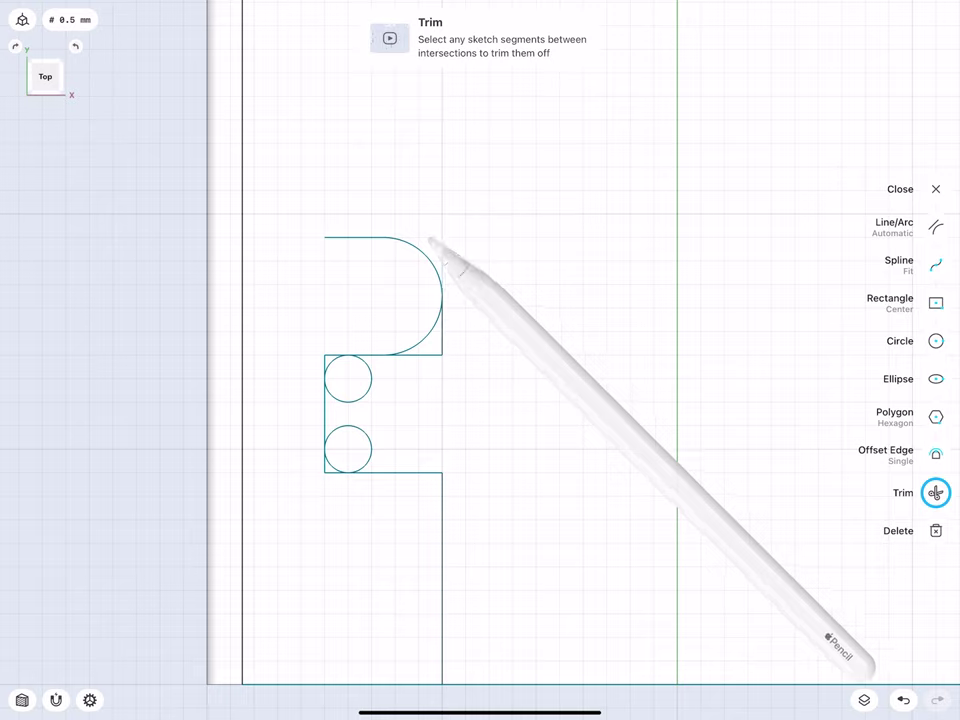
left_click(432, 355)
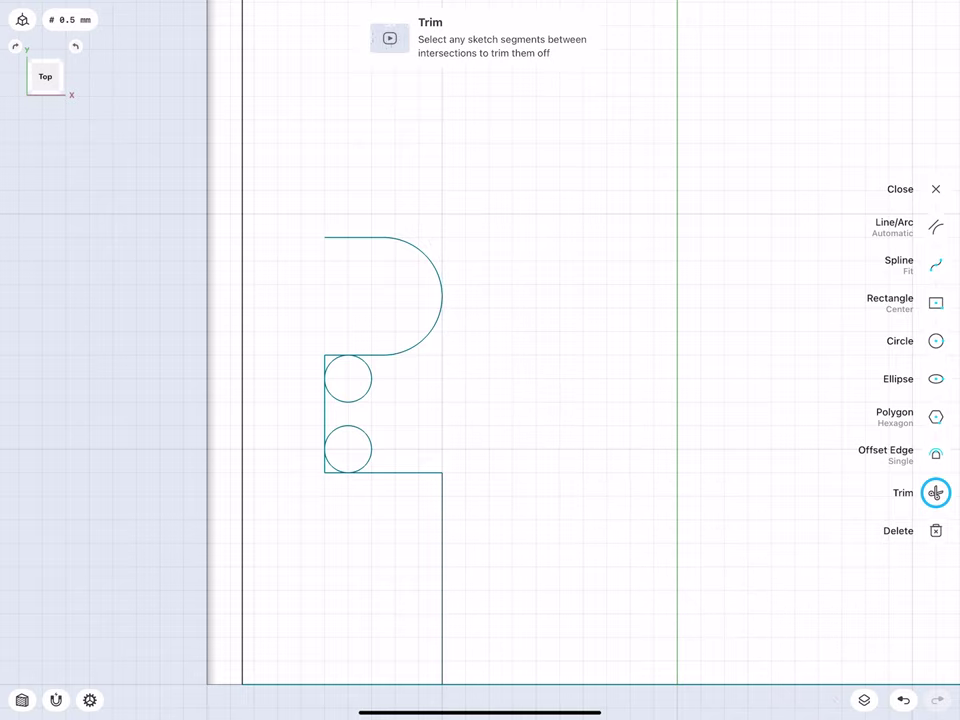
- Trim both small circles and square notch corners into 0.5 mm fillets
left_click(442, 500)
left_click(415, 472)
left_click(332, 360)
left_click(340, 400)
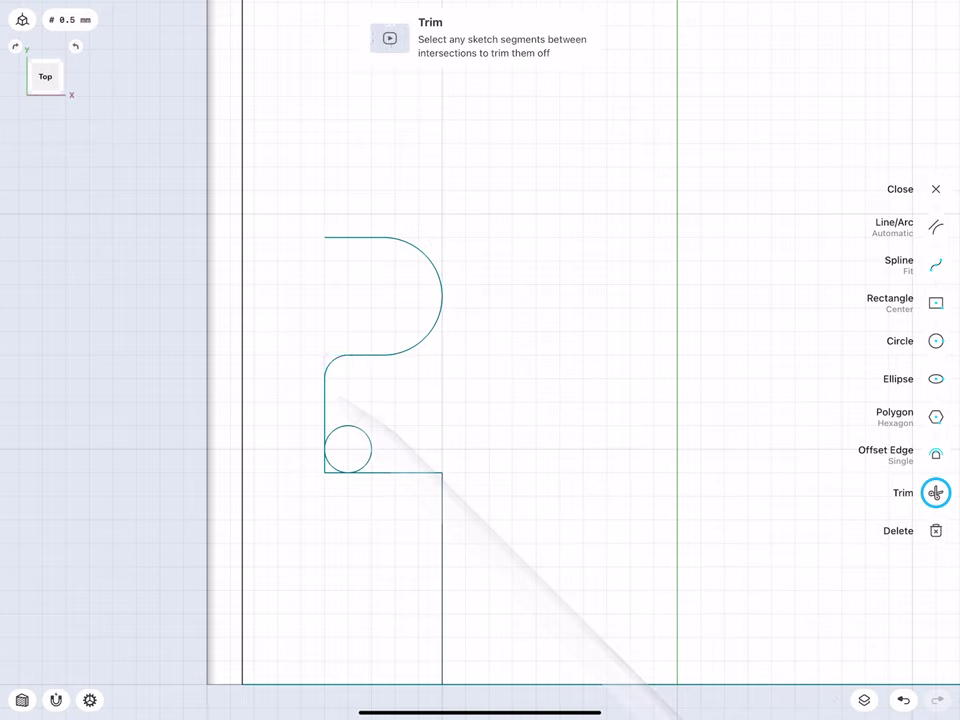
left_click(330, 466)
left_click(349, 428)
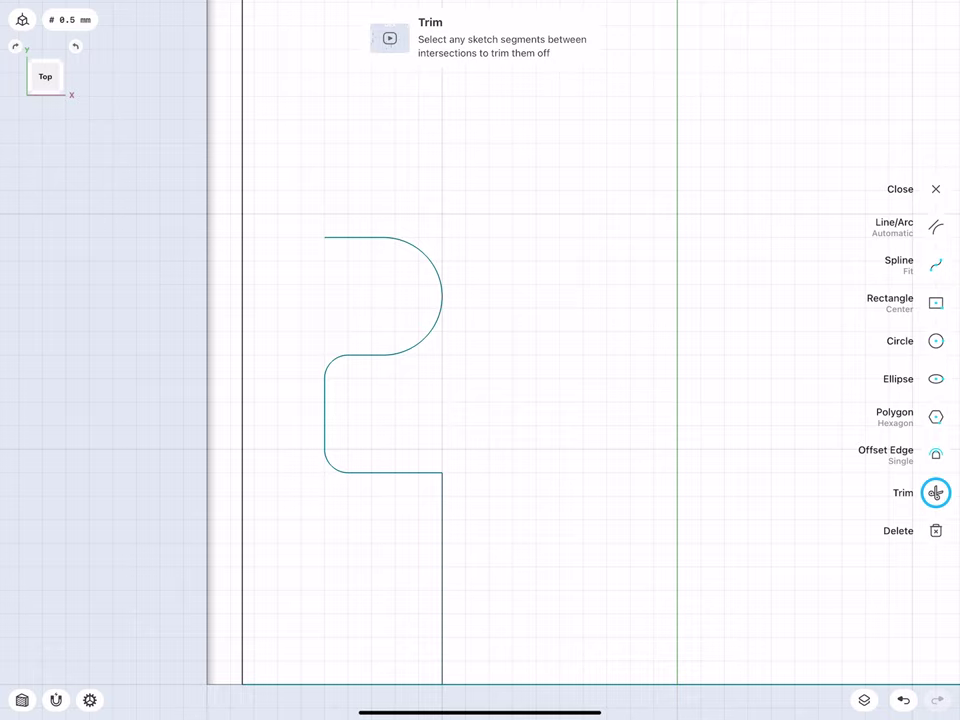
left_click(330, 464)
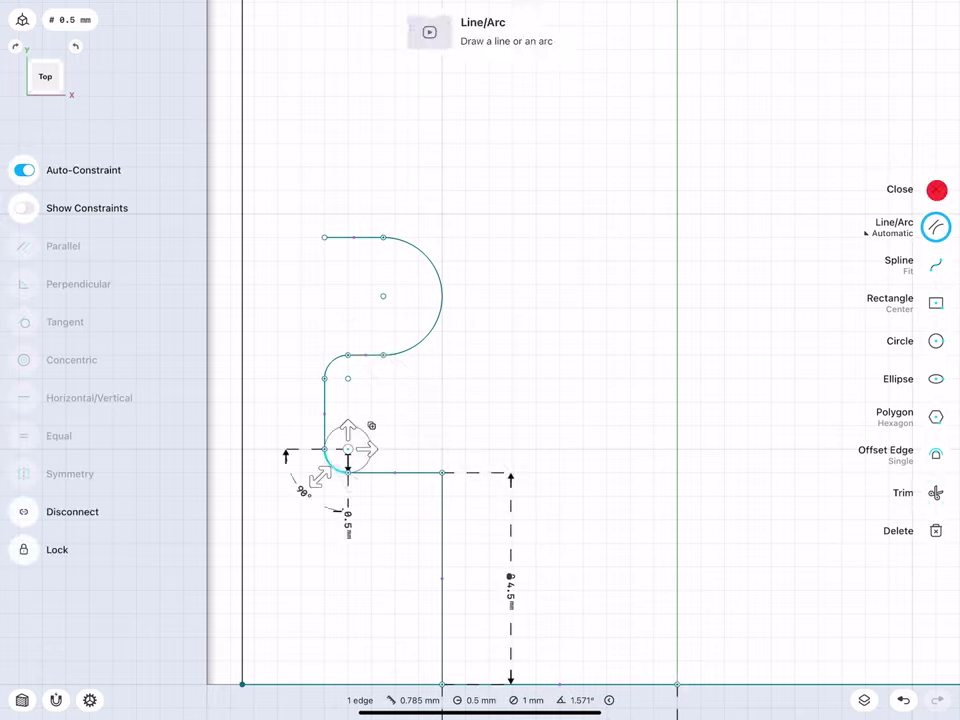
- Copy the bottom-left fillet arc 5 mm upward to the top-left corner
left_click(936, 189)
left_click(936, 284)
mouse_move(336, 461)
left_mouse_down()
mouse_move(324, 449)
mouse_move(324, 167)
left_mouse_up()
left_click(258, 399)
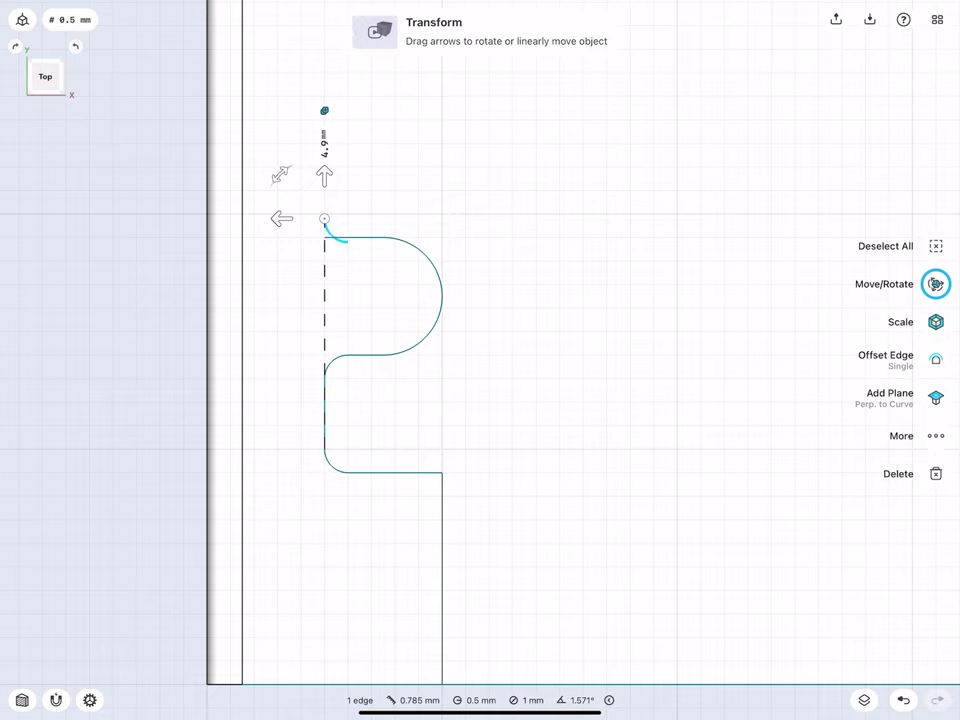
left_click(326, 150)
left_click(310, 152)
left_click(366, 180)
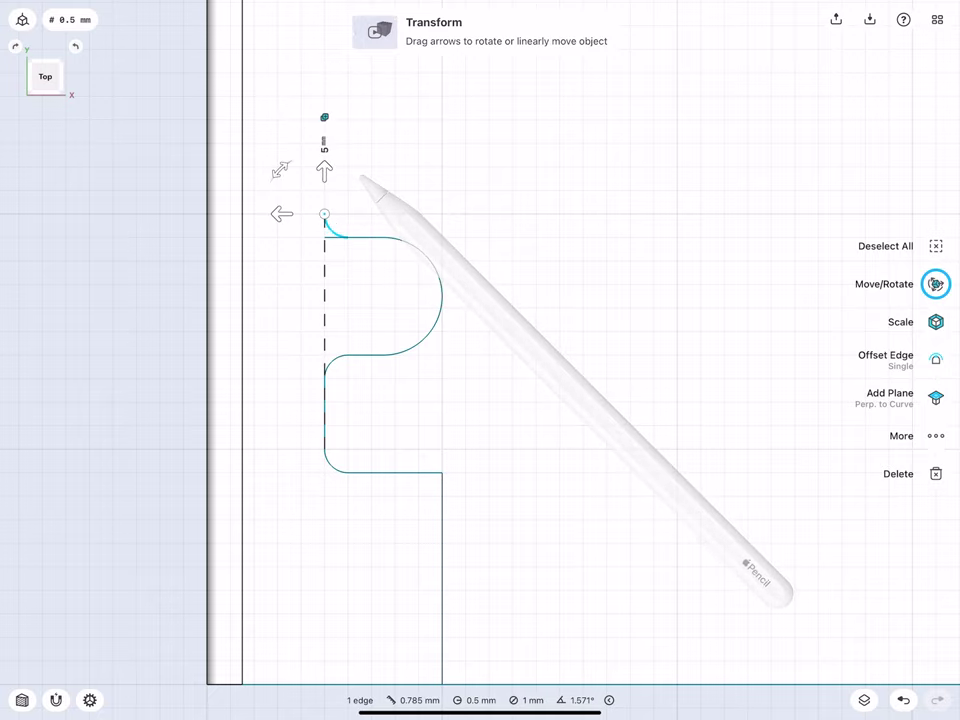
left_click(294, 264)
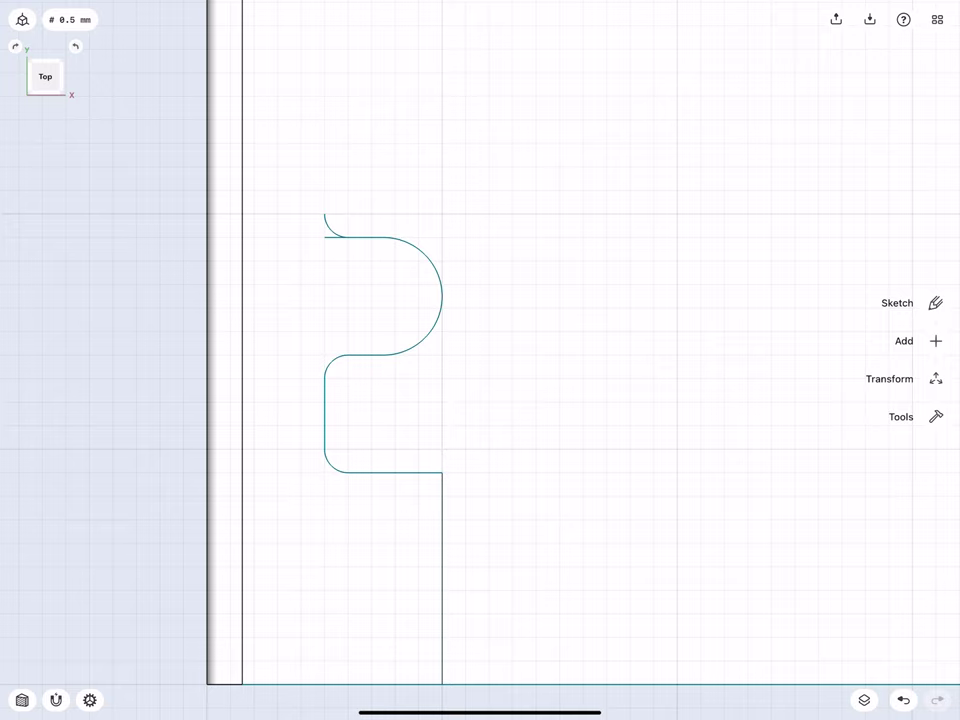
- Trim the stub at the top-left arc junction and the bottom-left fillet arc
left_click(937, 302)
left_click(937, 490)
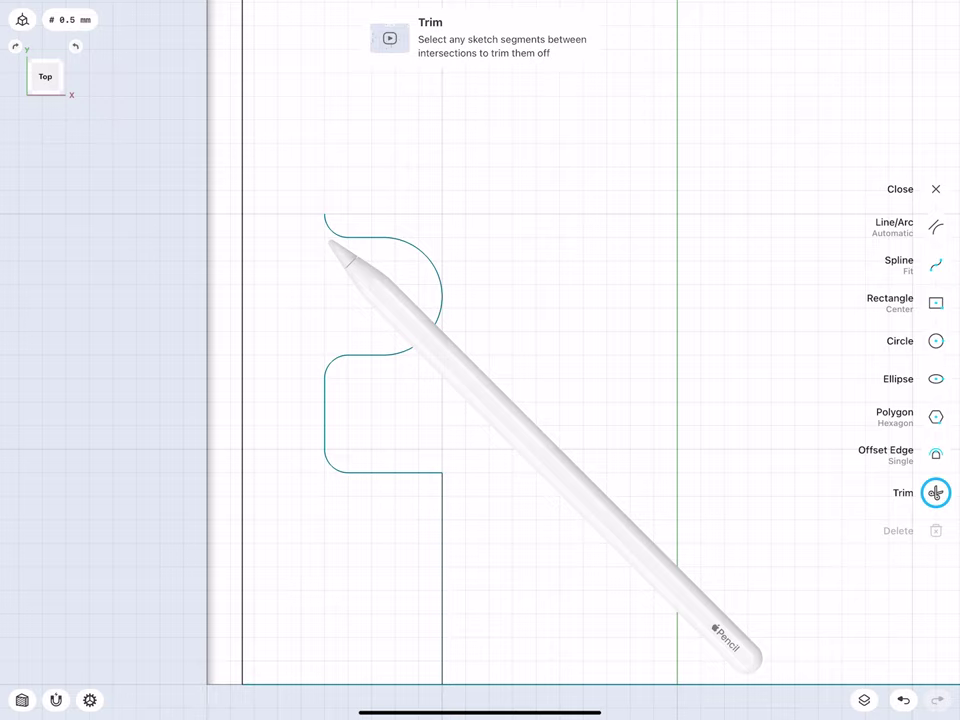
left_click(331, 237)
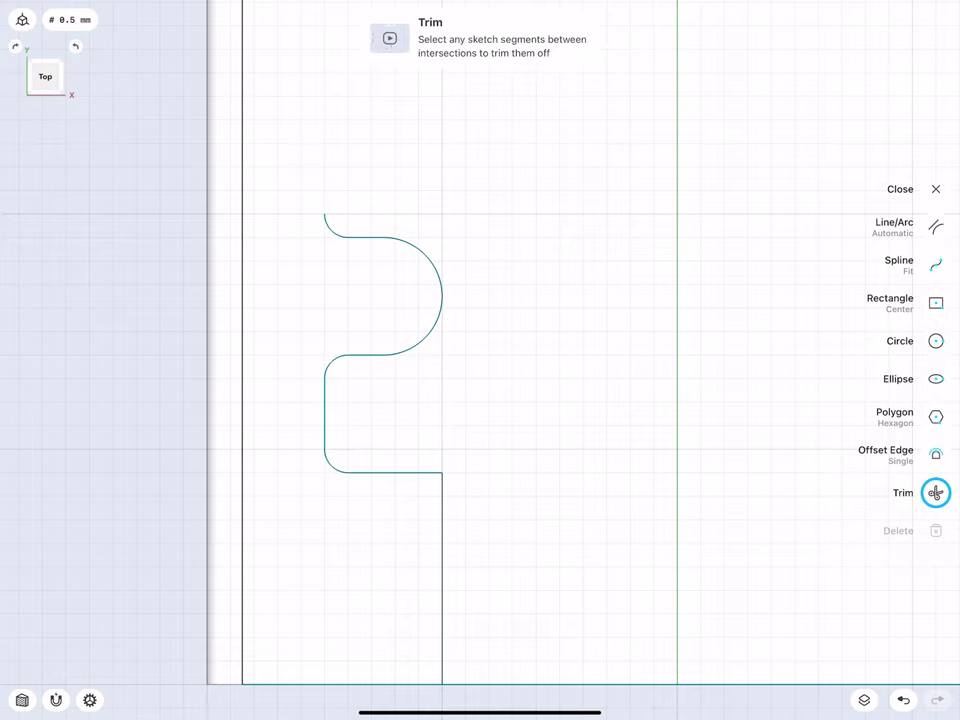
left_click(331, 464)
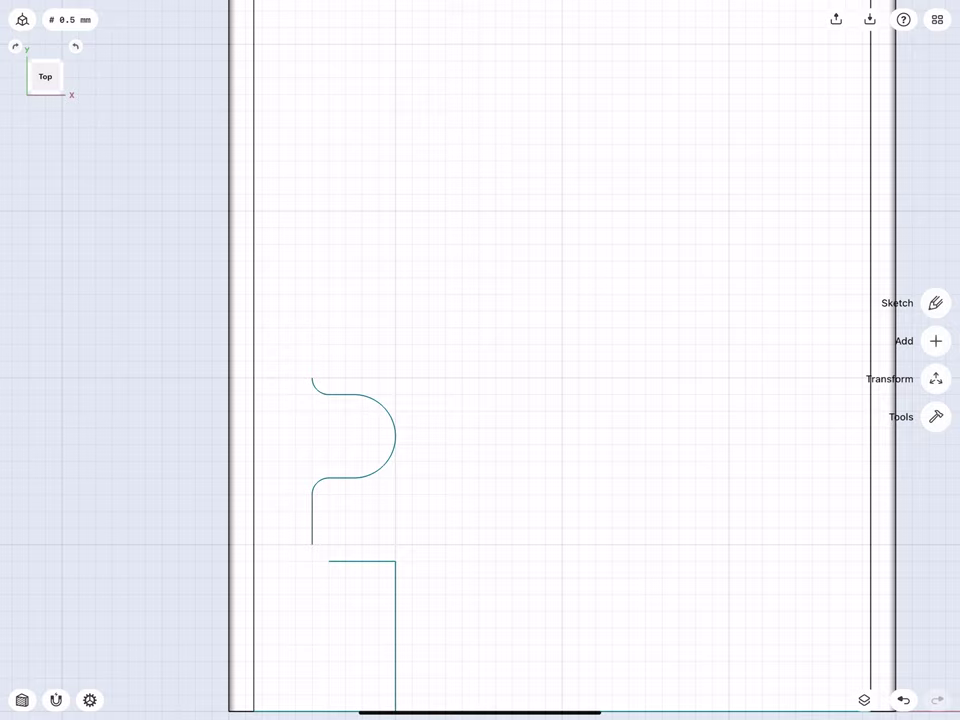
- Try copying the arc upward, then undo the copy
left_click(314, 512)
scroll(272, 517, "down", 2)
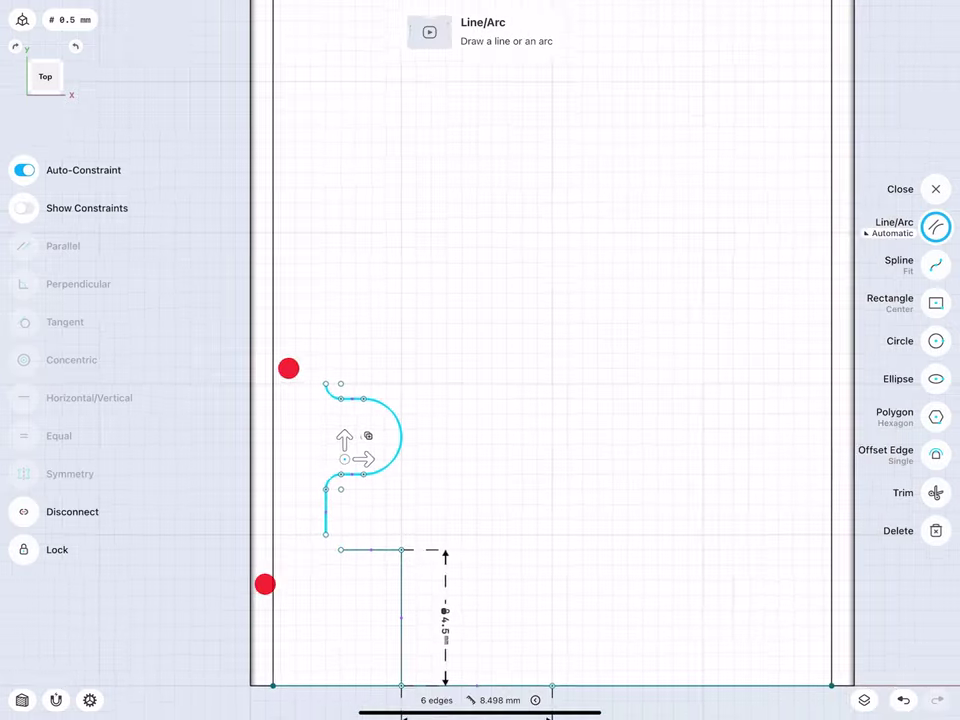
scroll(272, 517, "down", 3)
scroll(272, 517, "up", 1)
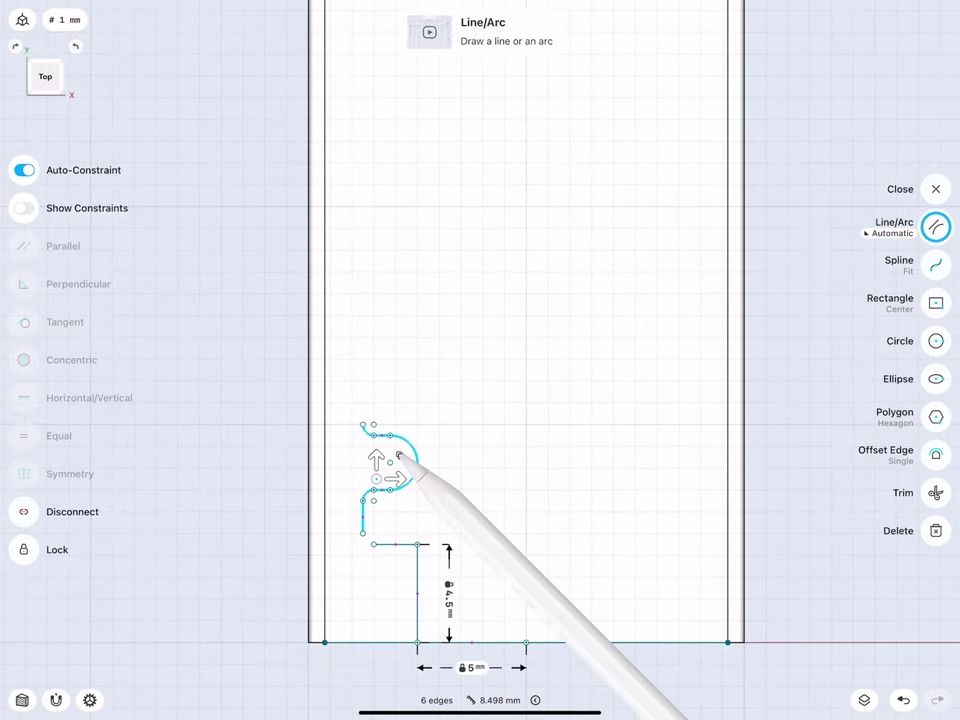
left_click(400, 456)
left_click_drag(376, 458, 376, 345)
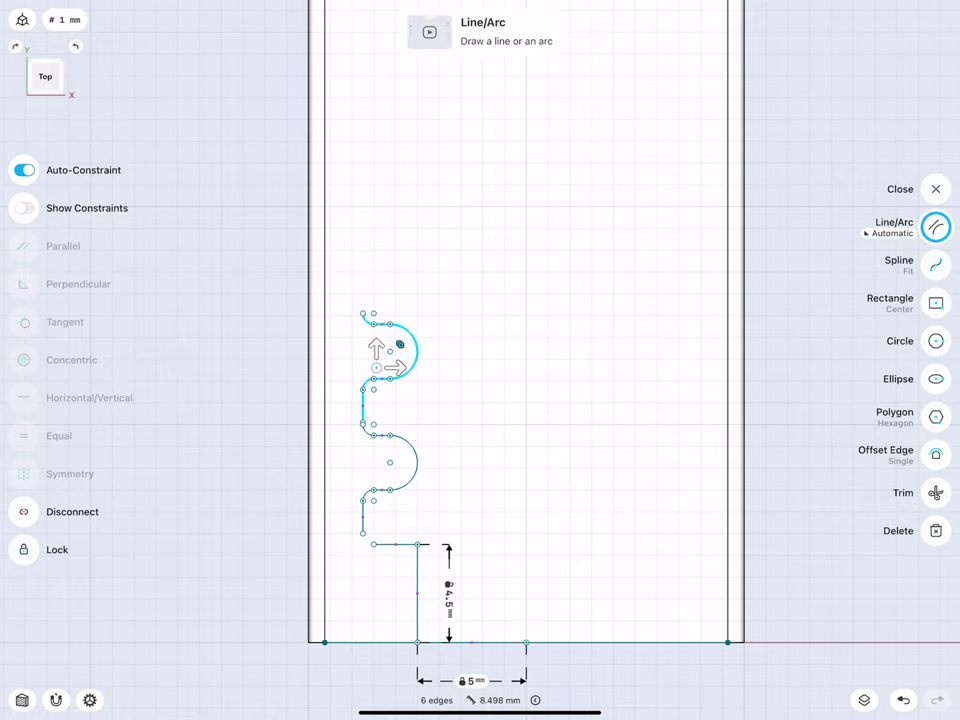
left_click(906, 696)
- Copy the rounded-end arcs 5 mm upward, then select the two-bump arc chain
left_click(364, 514)
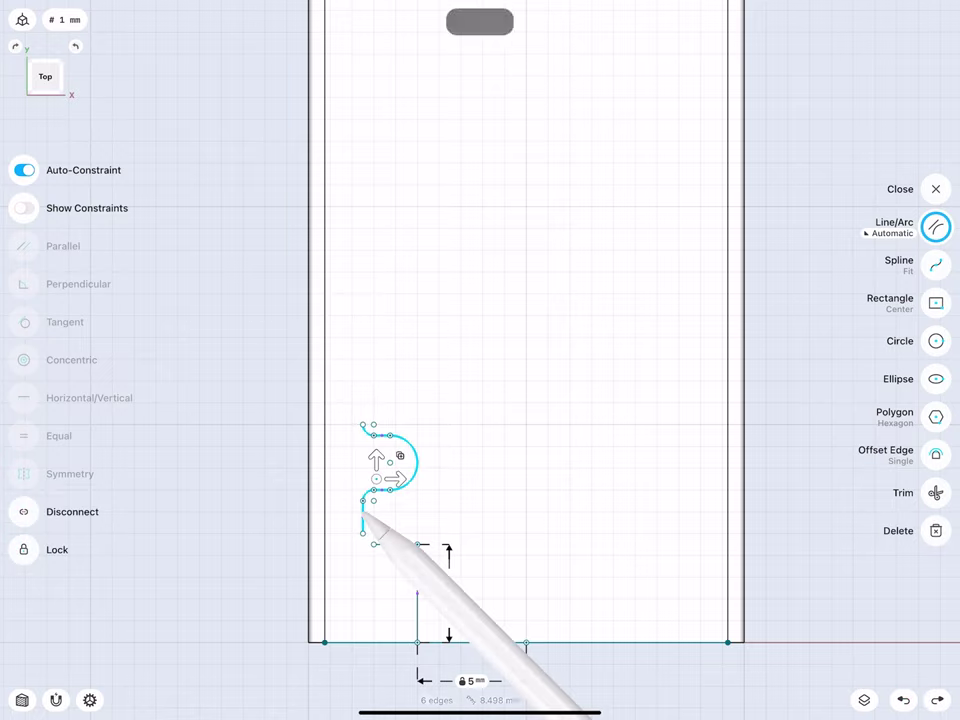
left_click(456, 412)
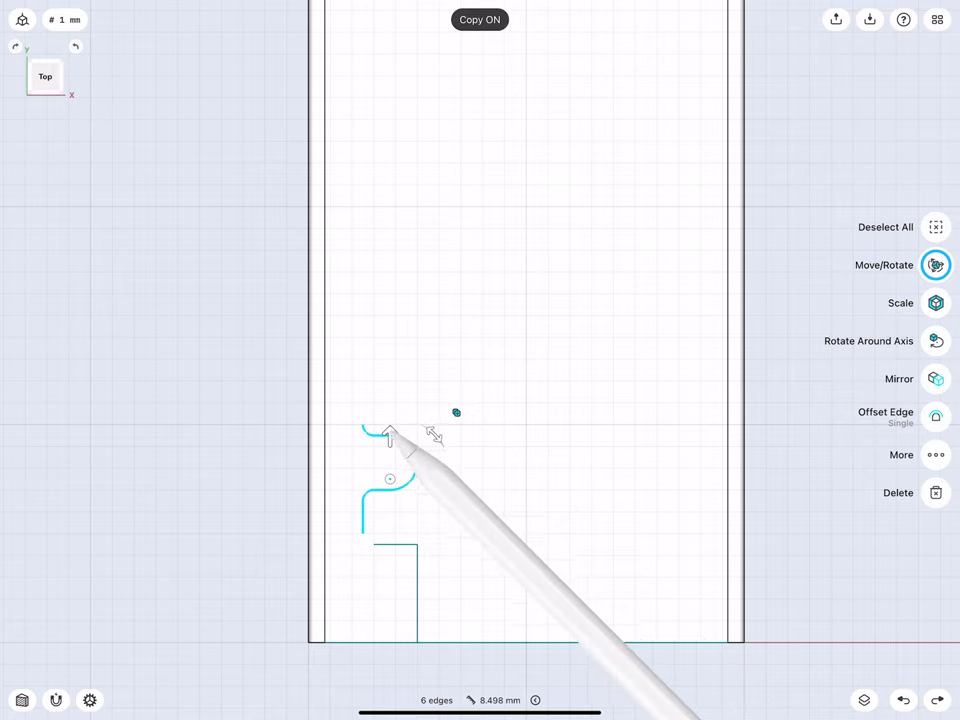
left_click_drag(390, 430, 390, 326)
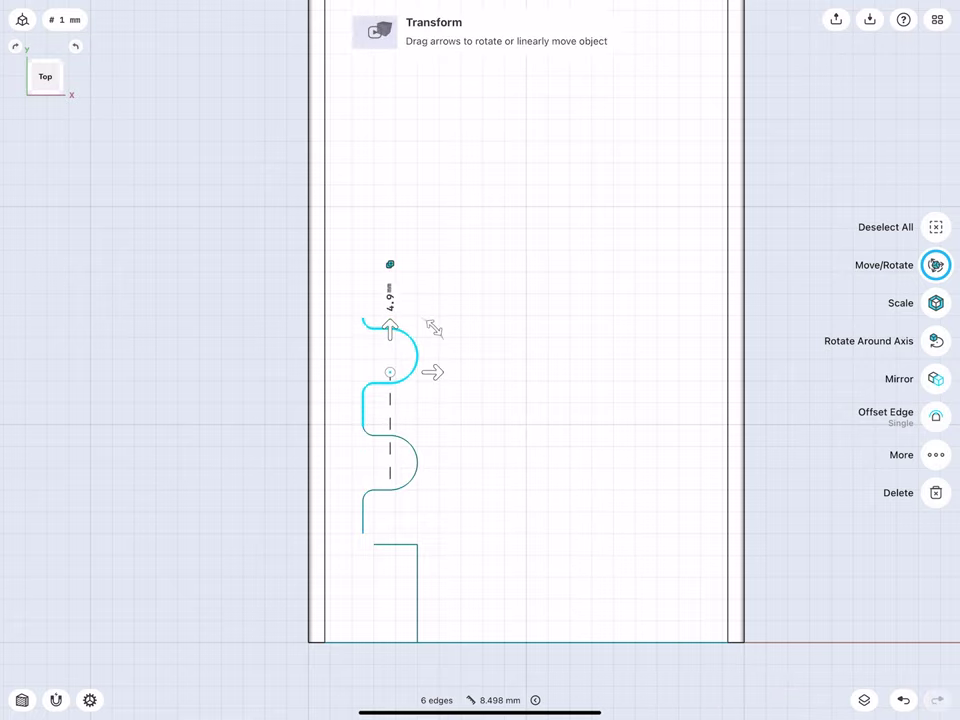
left_click(390, 290)
left_click(376, 305)
left_click(432, 322)
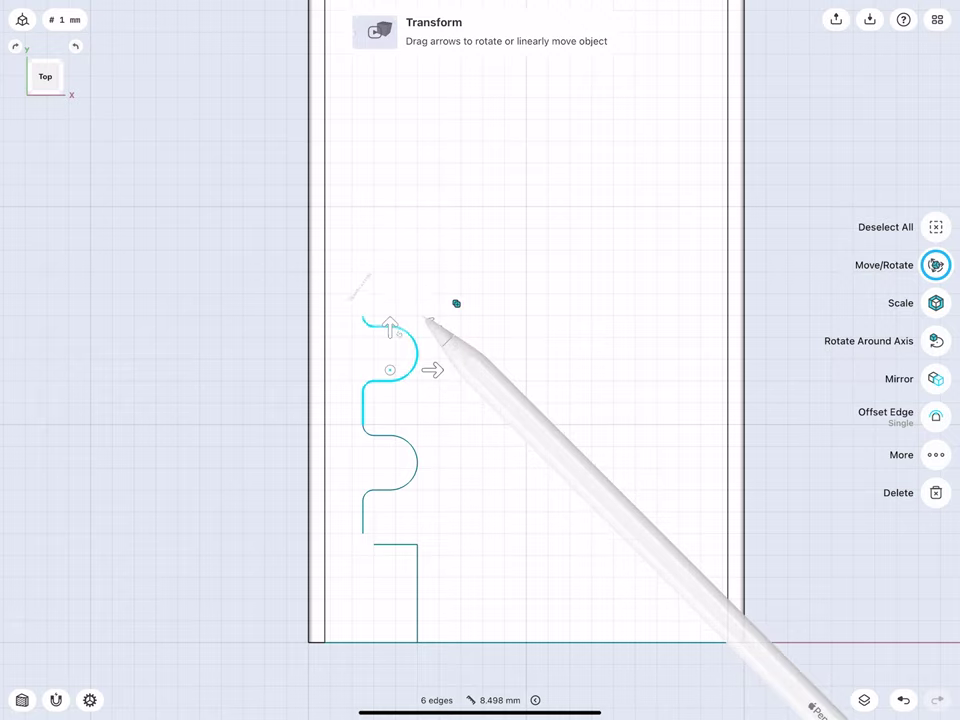
left_click(418, 354)
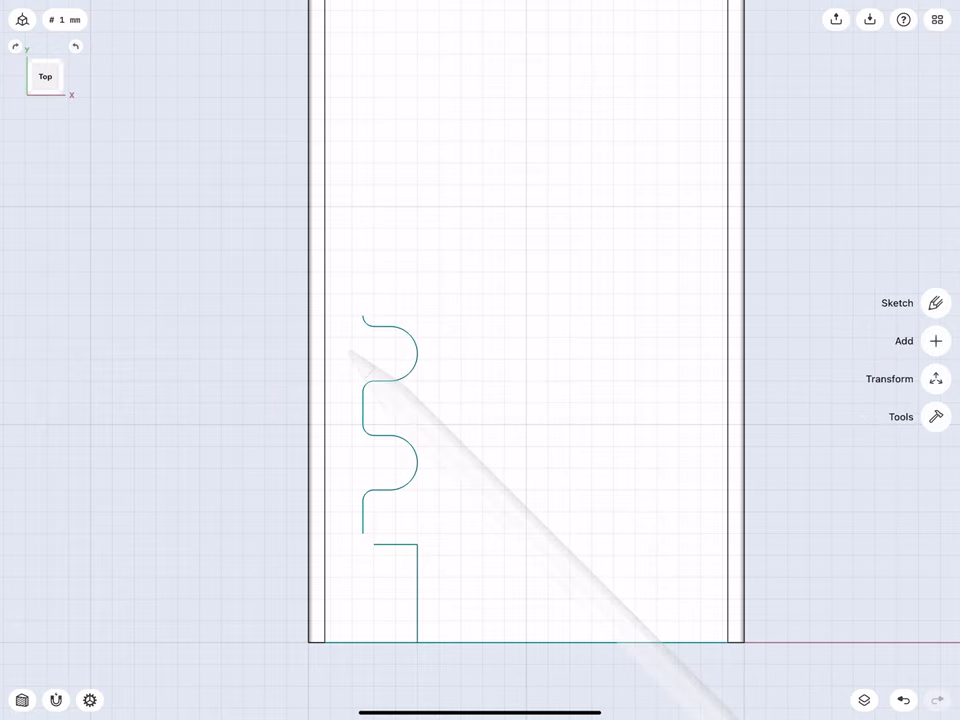
double_click(372, 396)
- Copy the two-bump arc chain 10 mm upward
left_click(936, 189)
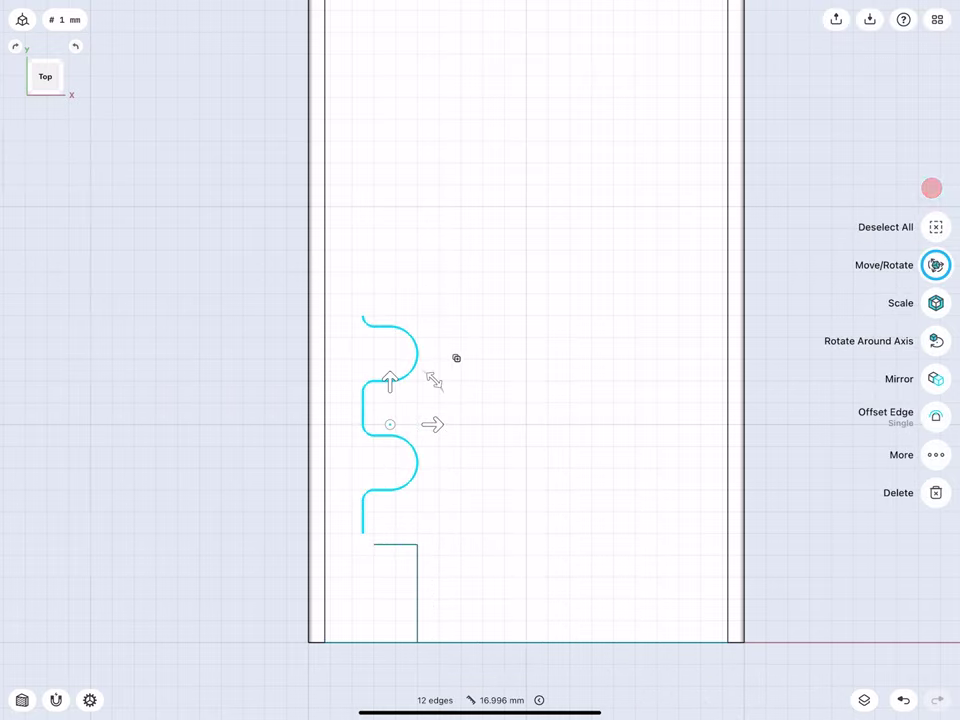
left_click(456, 357)
left_click_drag(390, 380, 390, 160)
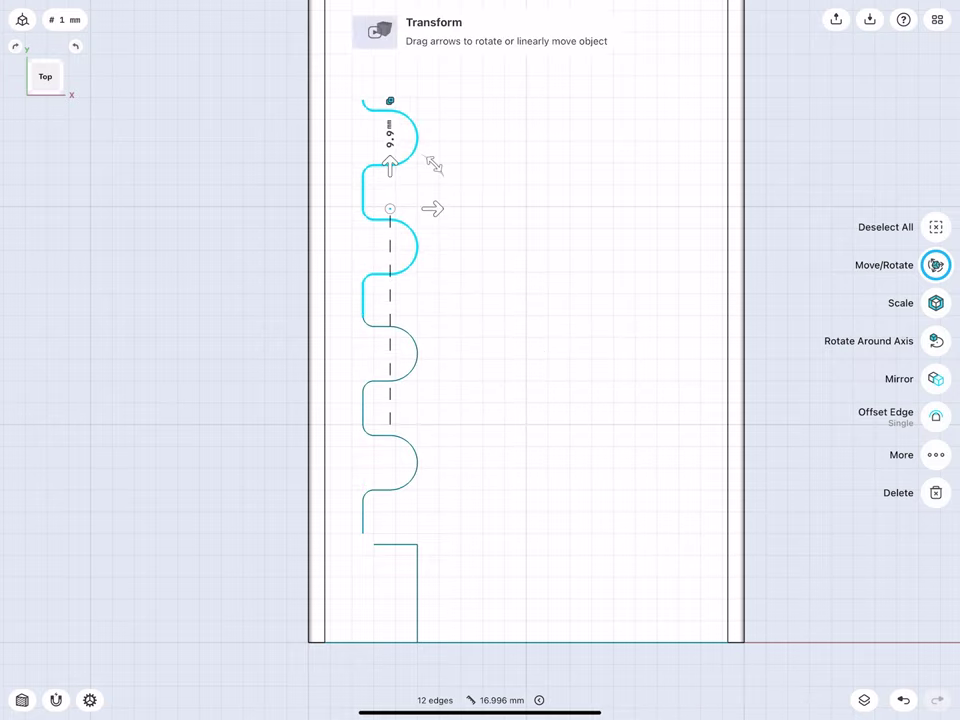
left_click(390, 130)
left_click(348, 170)
left_click(376, 198)
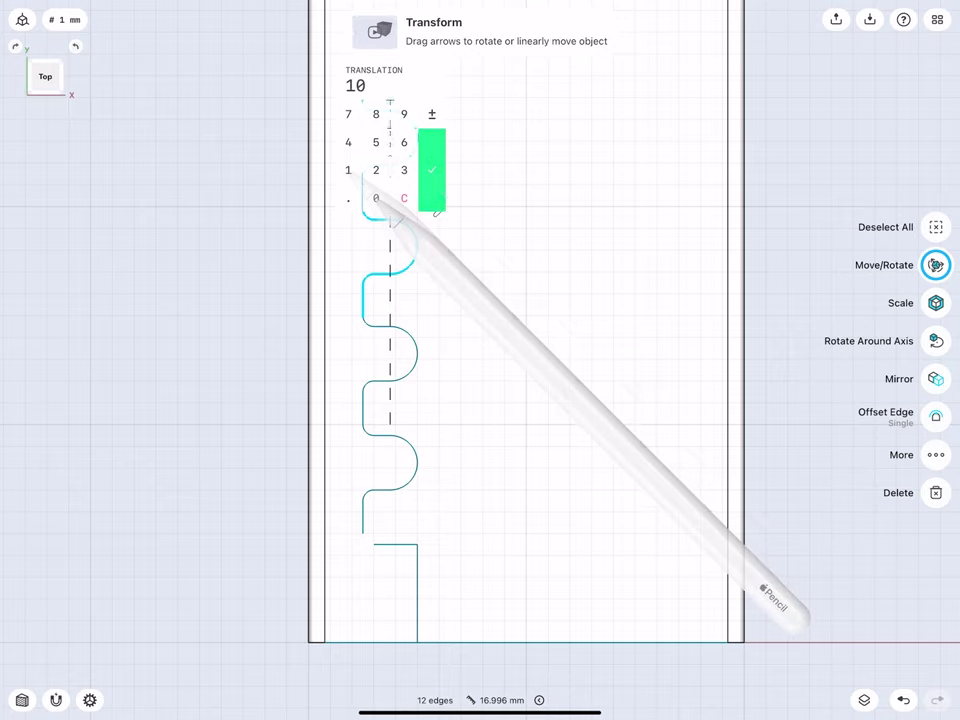
left_click(432, 170)
middle_click_drag(318, 231, 283, 338)
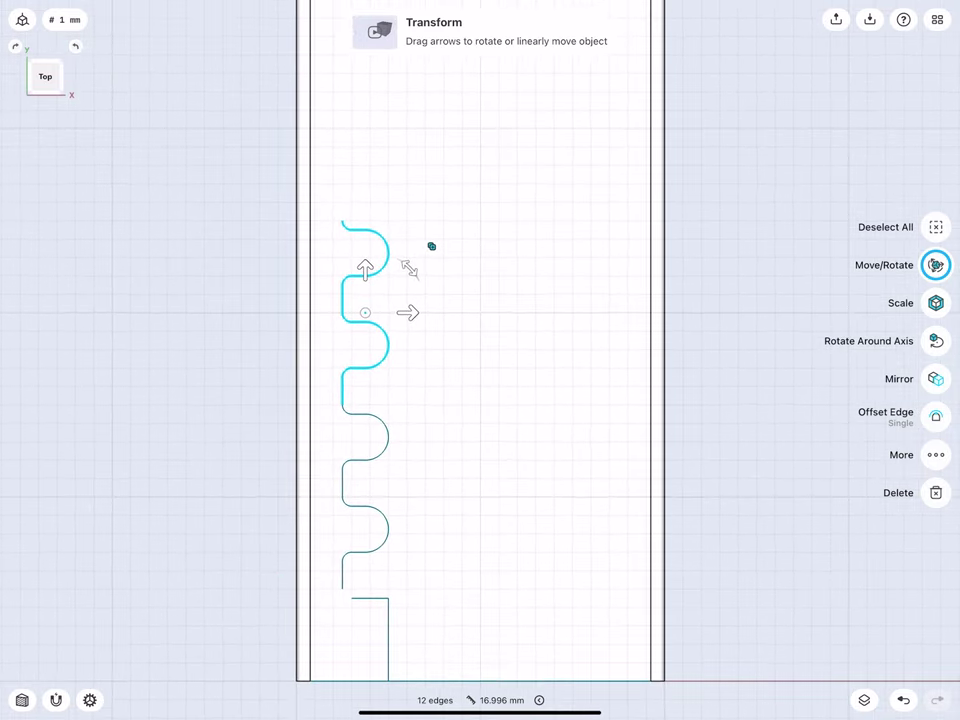
left_click(236, 343)
- Select all the wavy arcs and copy them 20 mm further up the blade
double_click(385, 340)
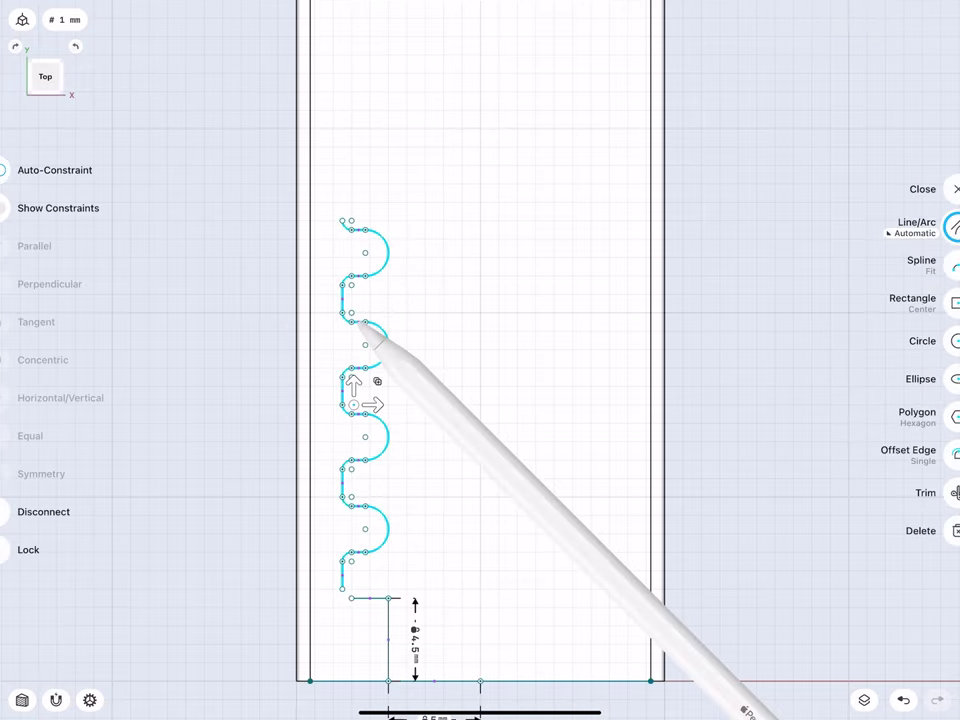
mouse_move(318, 400)
middle_mouse_down()
mouse_move(321, 408)
mouse_move(320, 391)
mouse_move(300, 430)
middle_mouse_up()
left_click(930, 190)
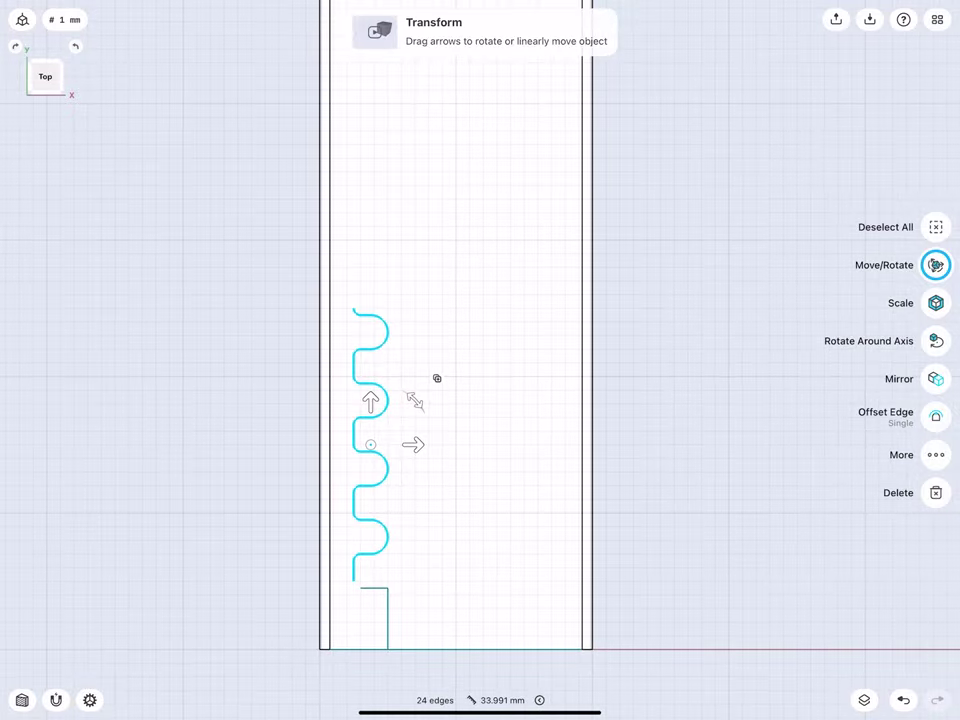
middle_click_drag(318, 316, 313, 354)
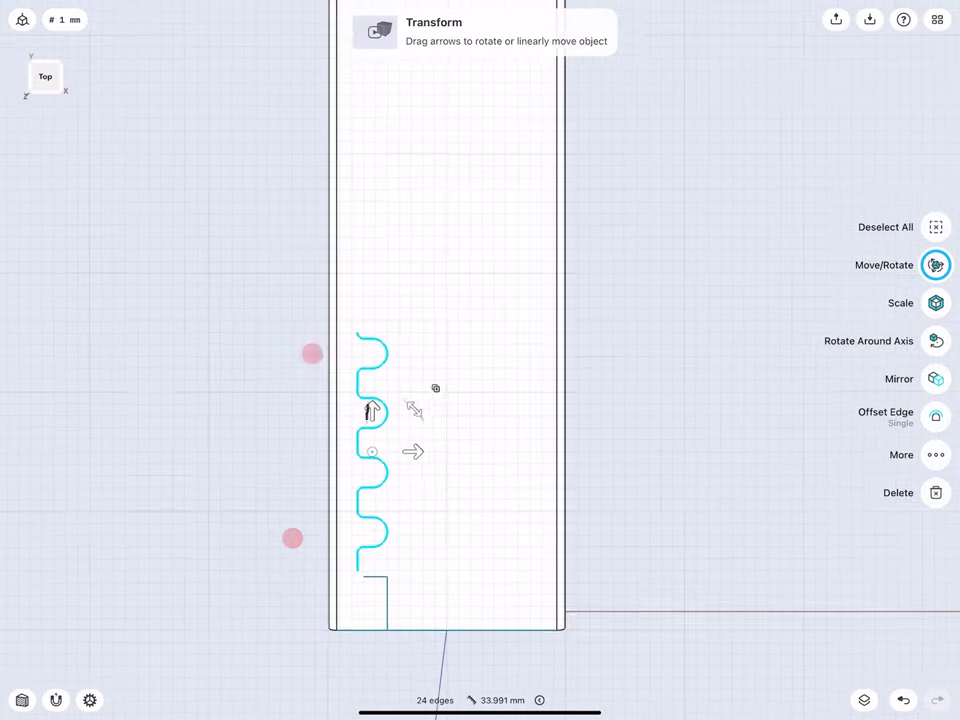
left_click(445, 380)
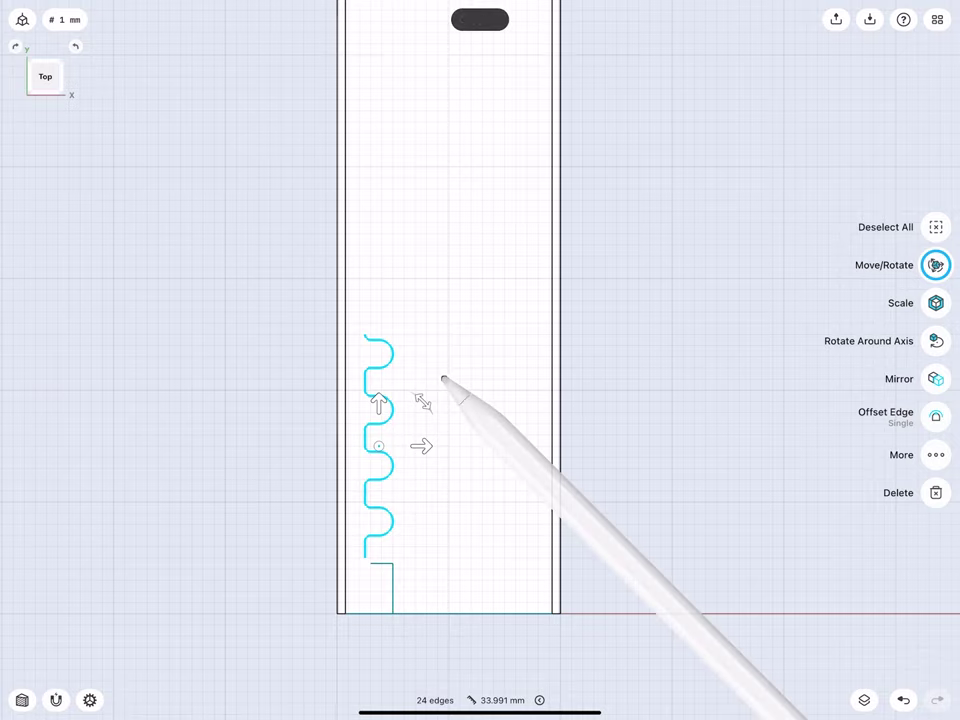
middle_click_drag(295, 425, 241, 511)
middle_click_drag(260, 435, 246, 495)
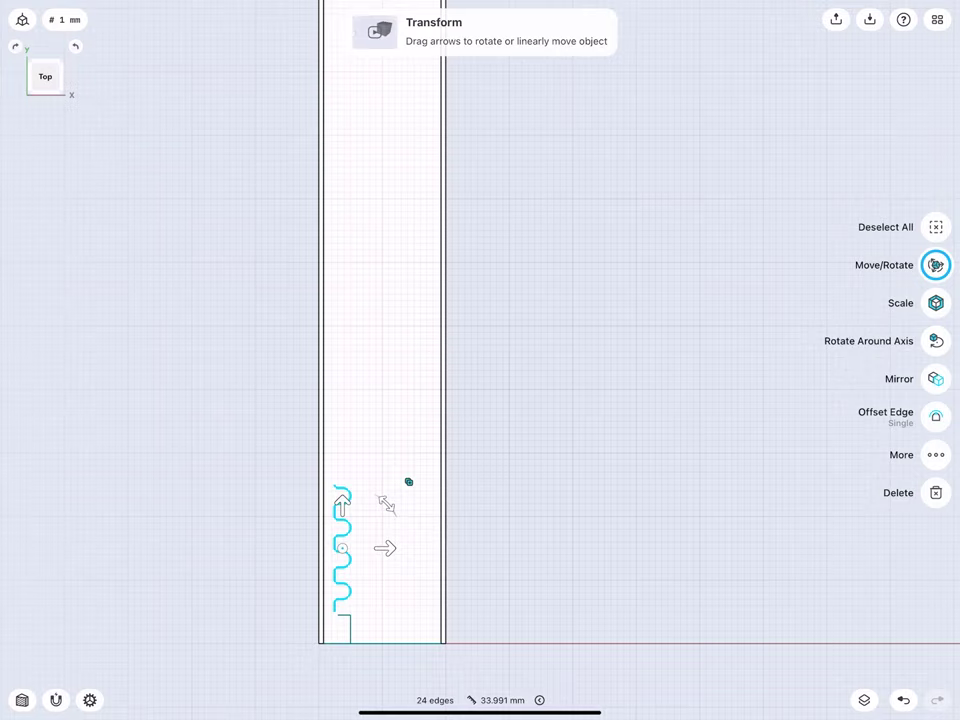
left_click_drag(342, 505, 342, 378)
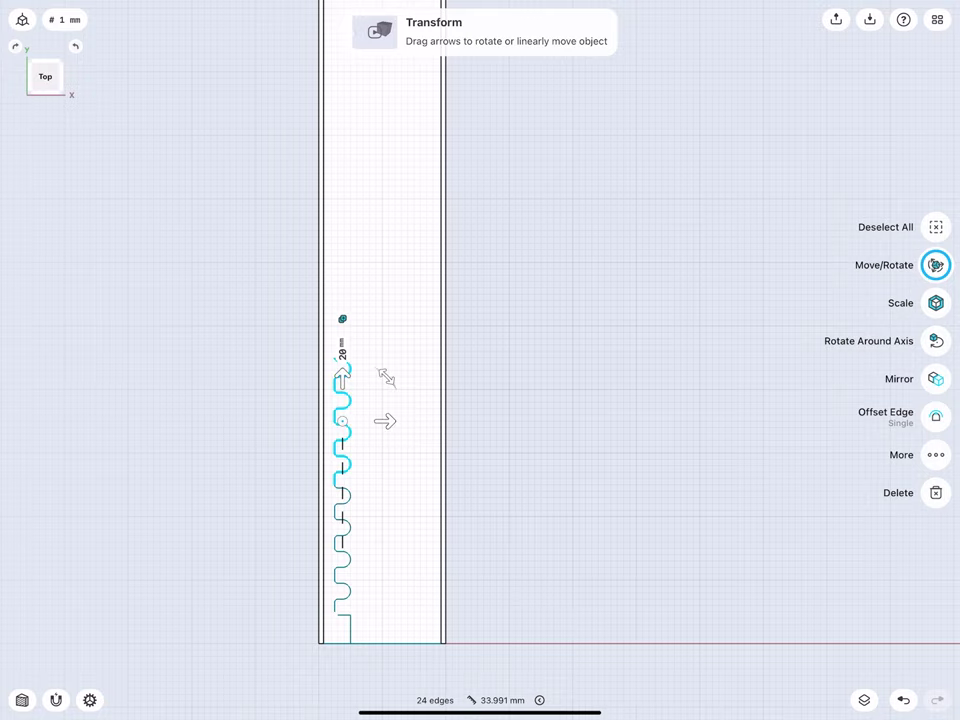
middle_click_drag(280, 440, 242, 514)
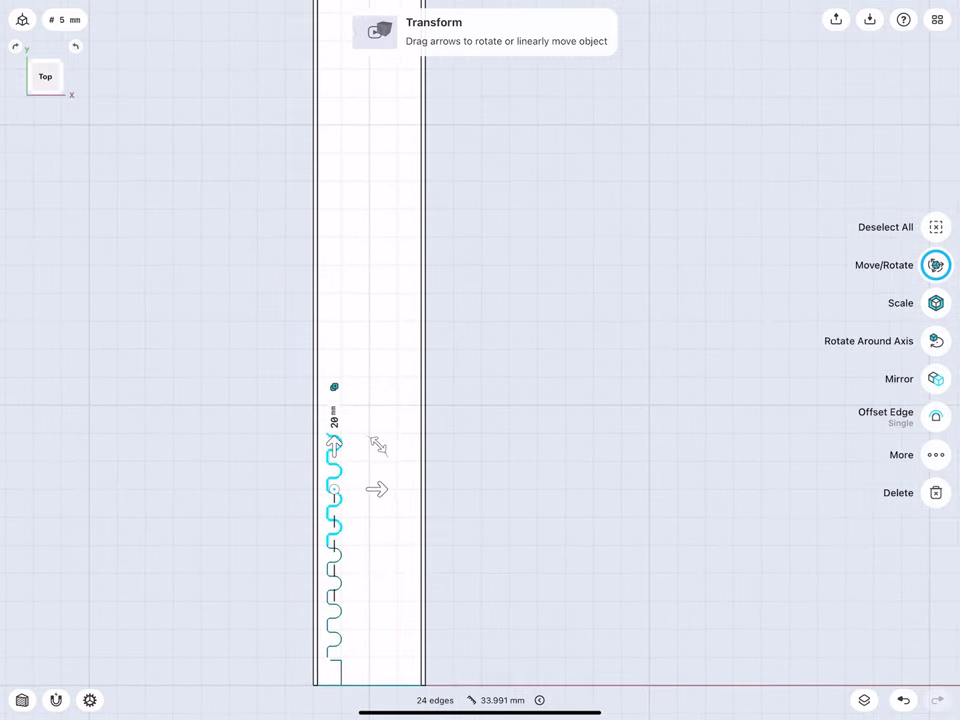
- Add another 20 mm copy of the wavy profile above the previous one
left_click_drag(334, 442, 334, 328)
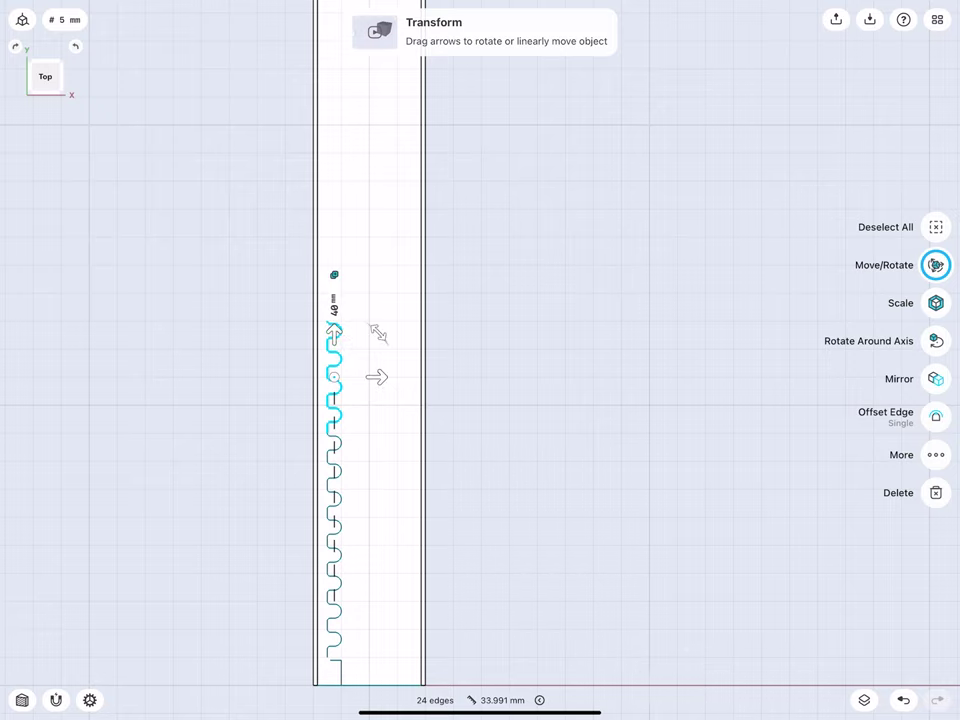
left_click(334, 306)
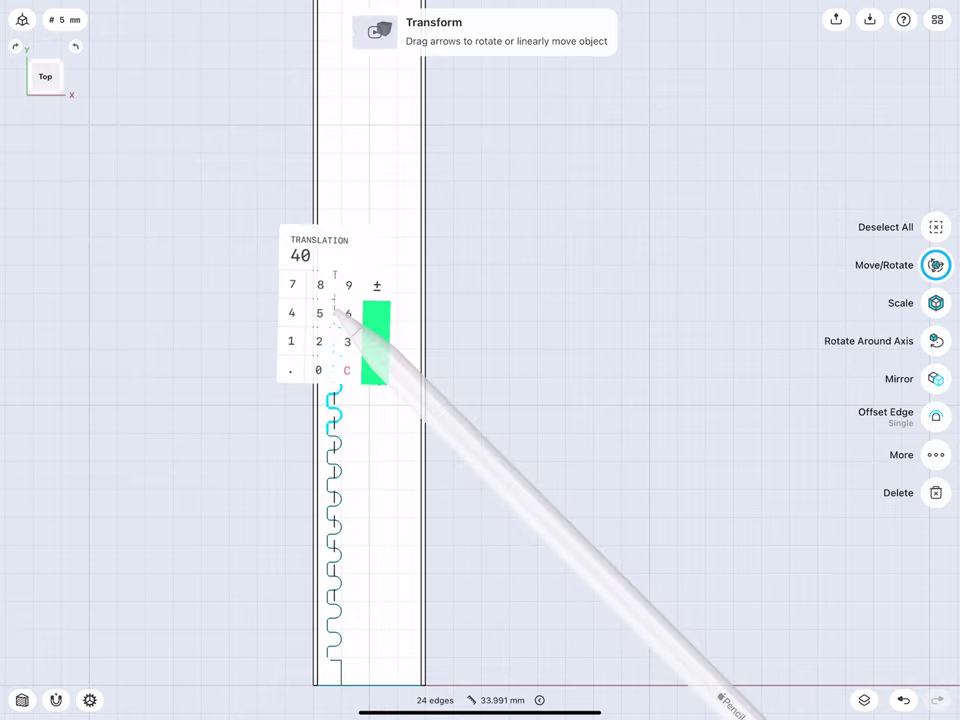
left_click(372, 318)
left_click_drag(334, 330, 336, 221)
left_click(332, 189)
left_click(376, 230)
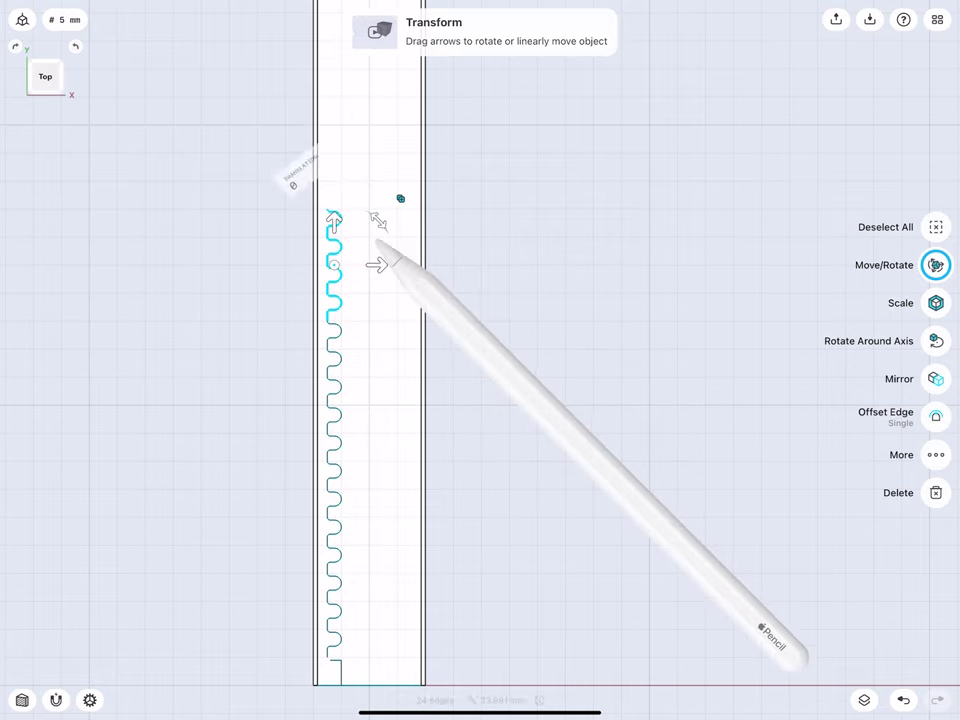
scroll(267, 357, "up", 2)
scroll(262, 420, "up", 3)
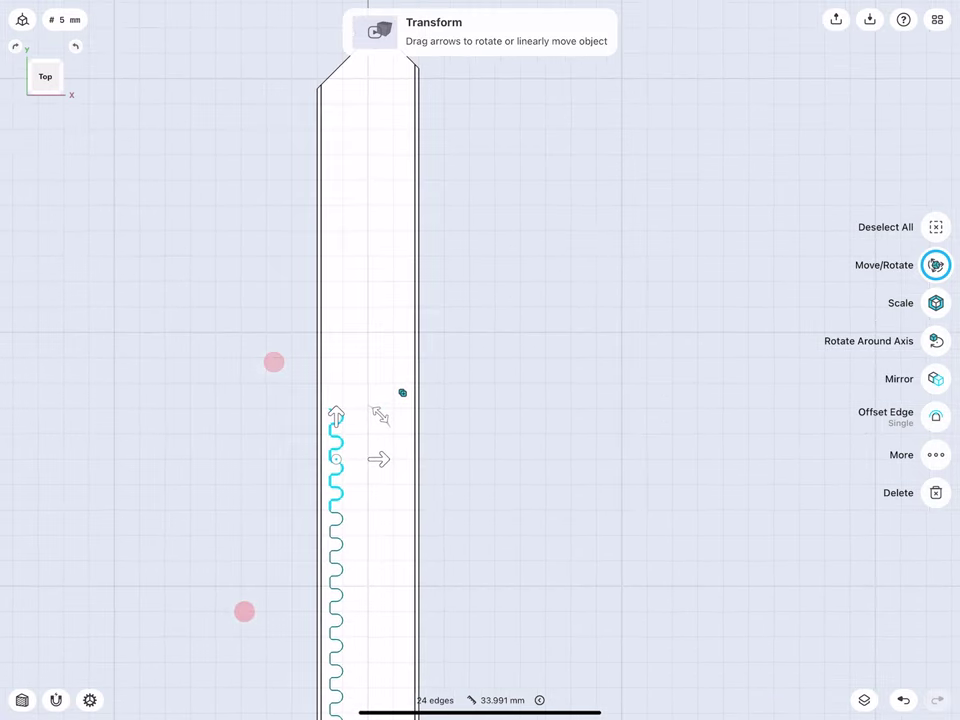
- Add one more 20 mm copy of the wavy profile toward the blade's tip
left_click_drag(335, 416, 336, 314)
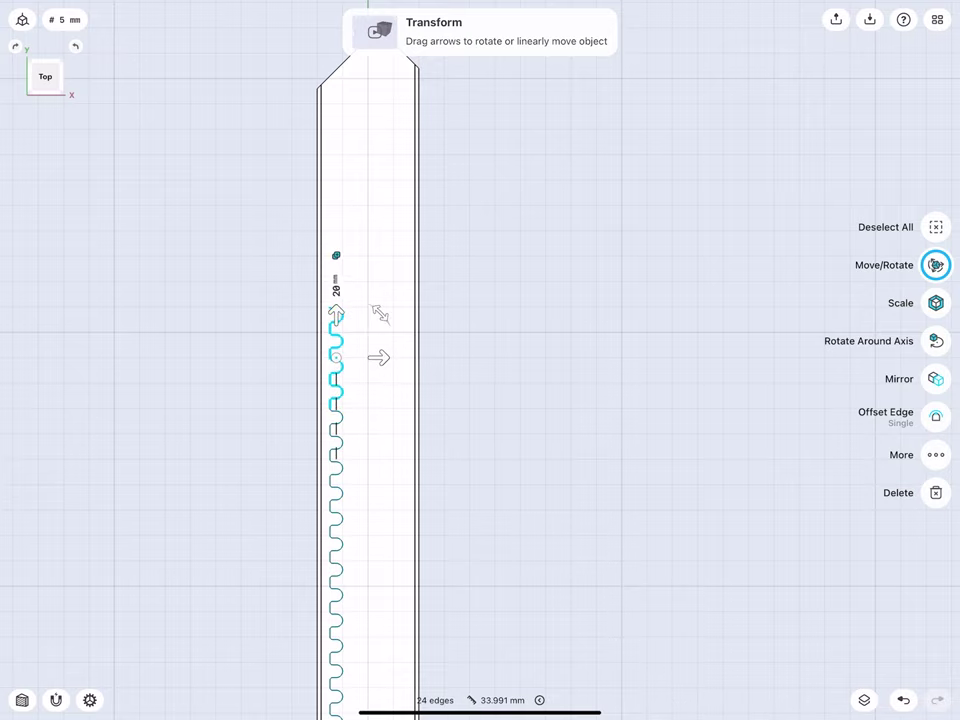
left_click(336, 284)
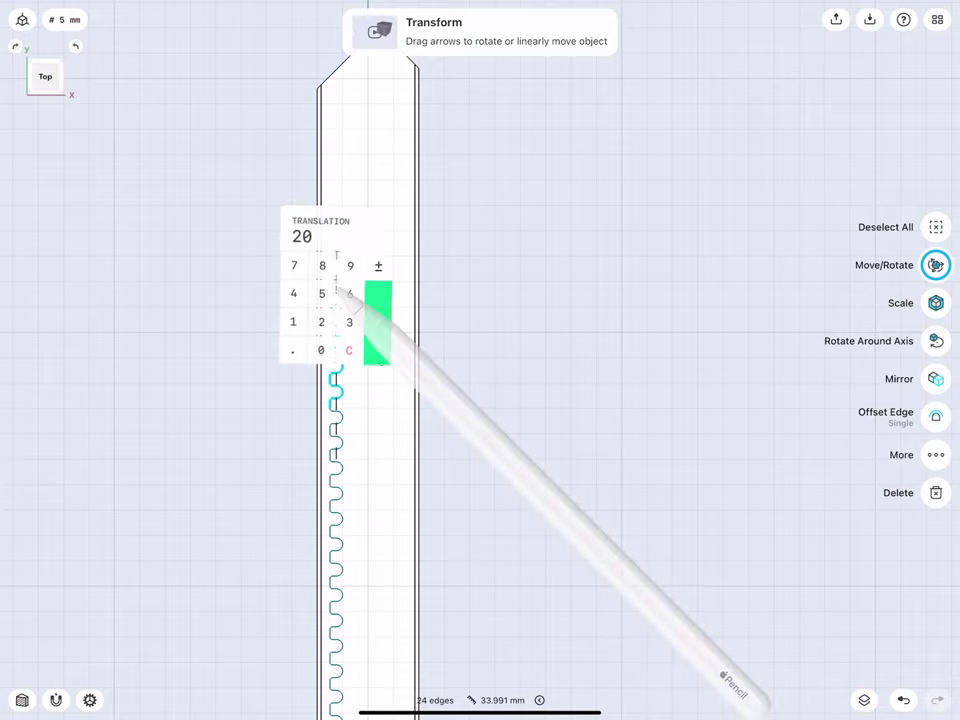
left_click(371, 306)
left_click_drag(335, 314, 336, 216)
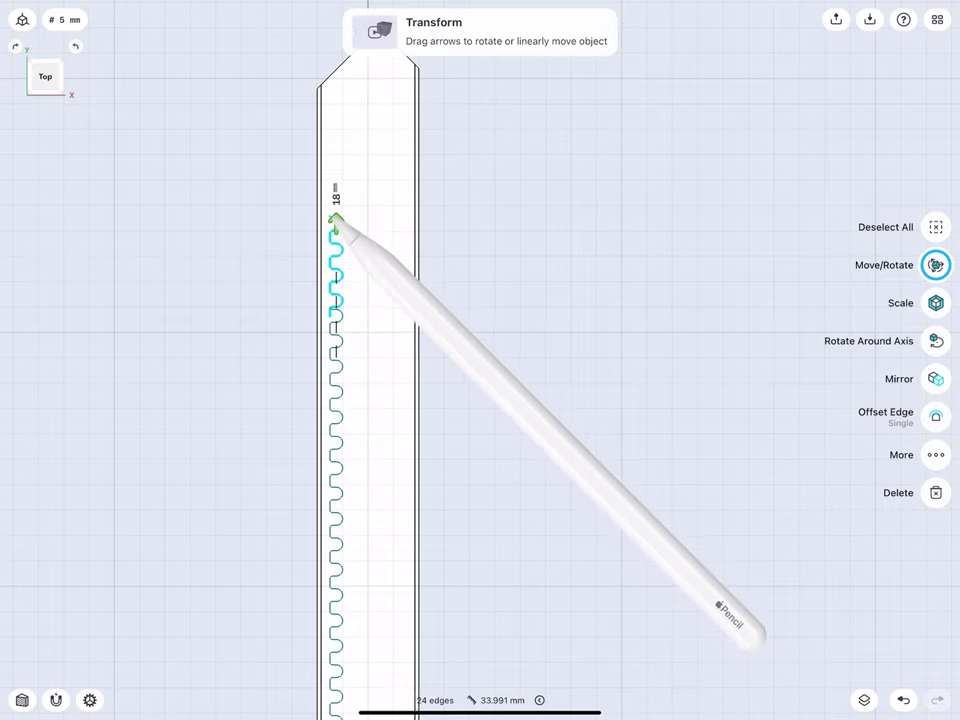
left_click(336, 182)
left_click(322, 225)
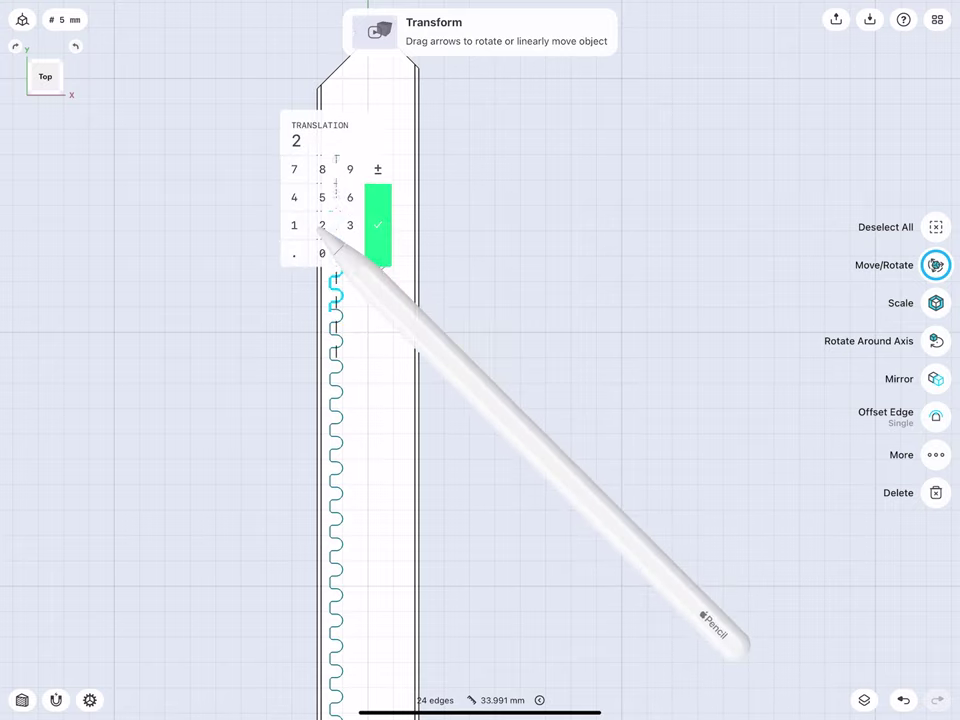
left_click(320, 254)
left_click(378, 230)
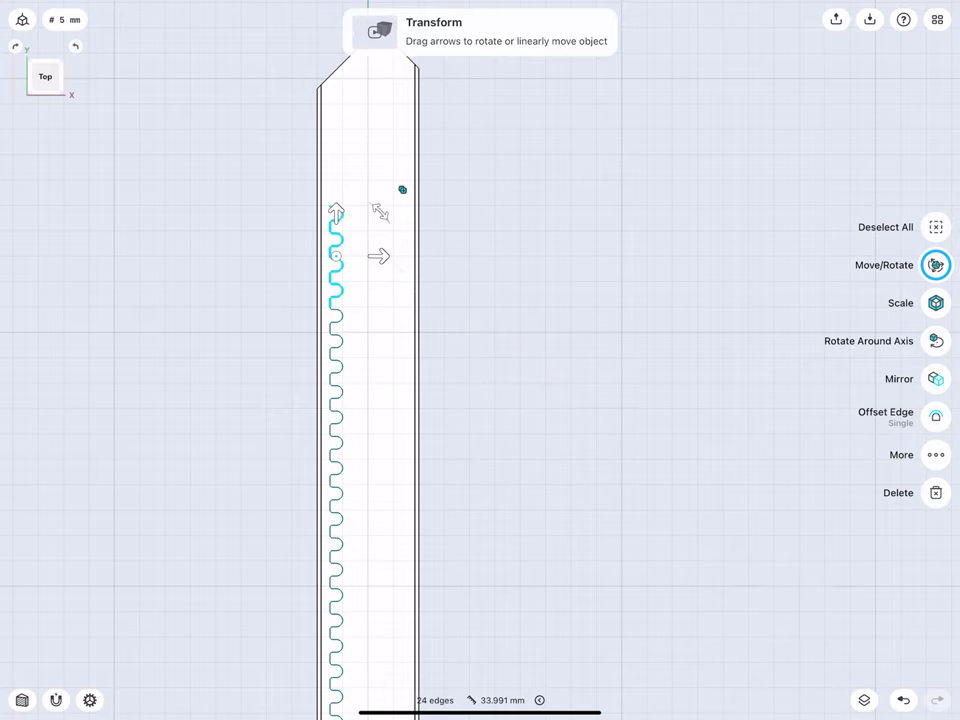
middle_click_drag(293, 483, 280, 461)
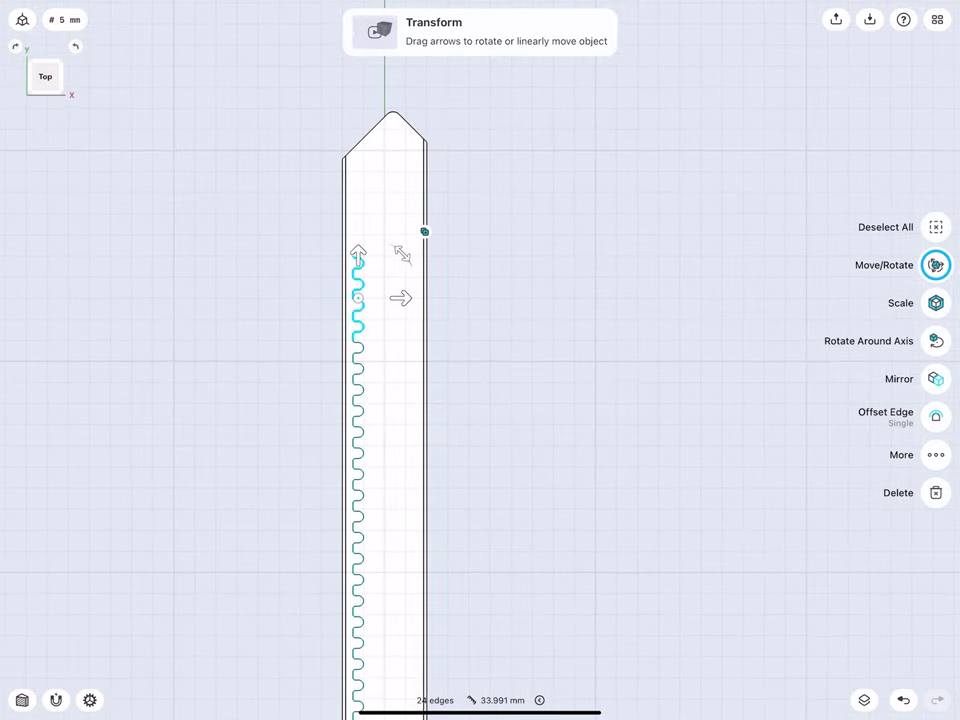
- Deselect the wavy edges and reopen the wavy-edge sketch near the top arcs
left_click(296, 326)
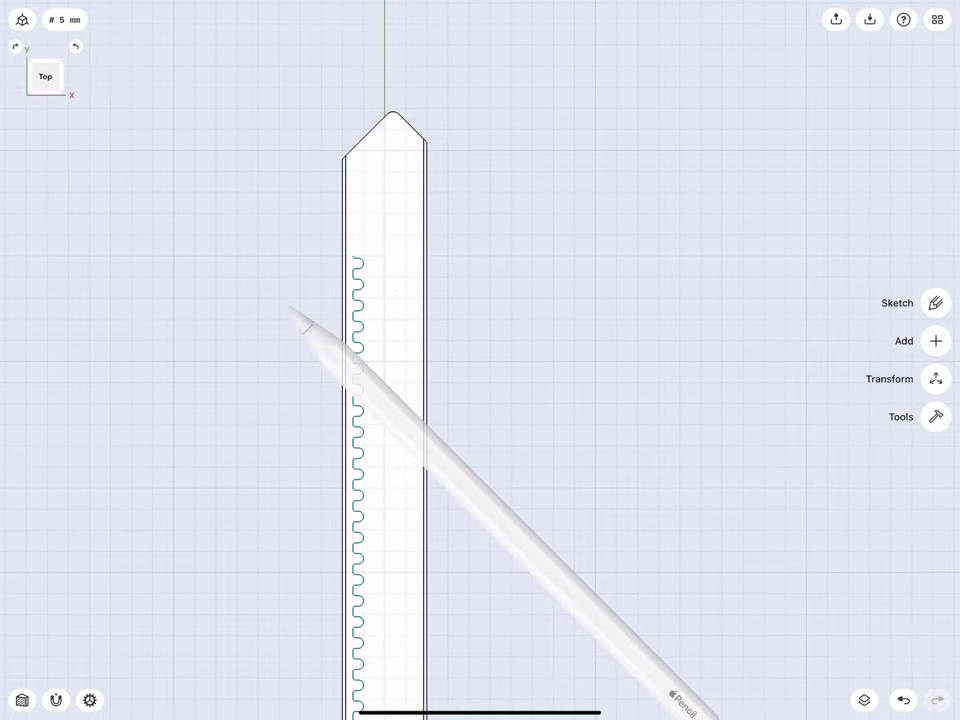
middle_click_drag(283, 385, 295, 344)
middle_click_drag(290, 465, 288, 464)
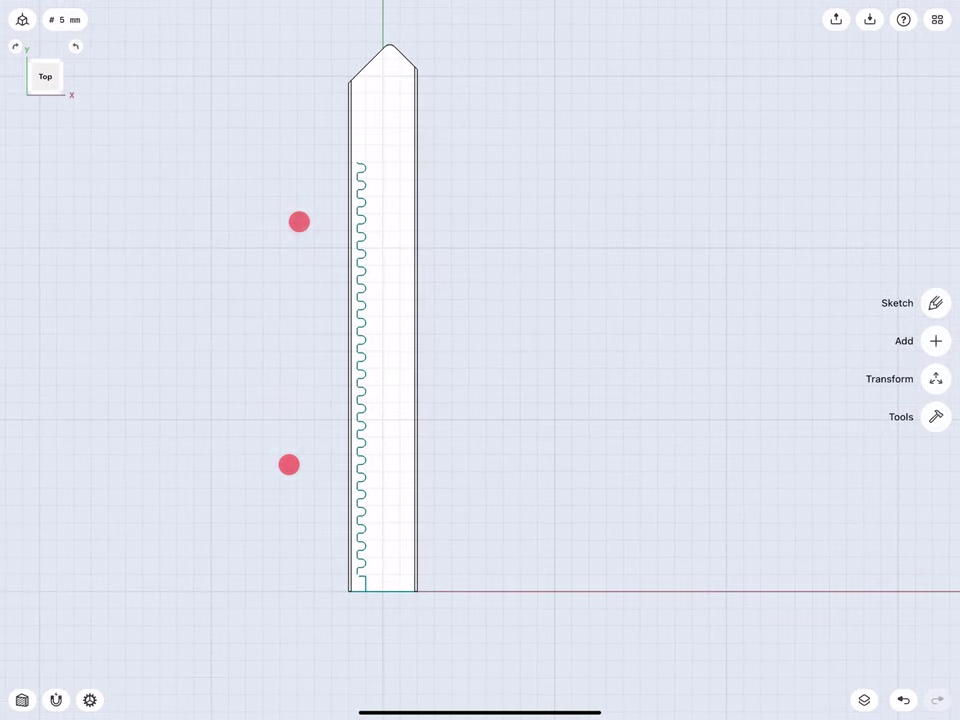
middle_click_drag(300, 237, 319, 369)
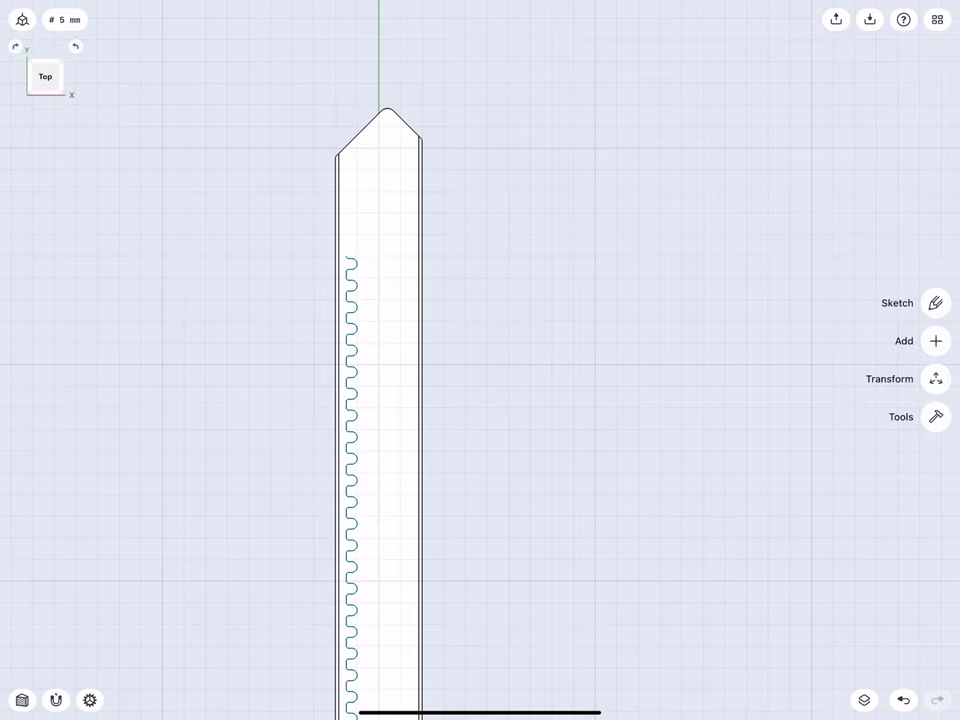
left_click(933, 304)
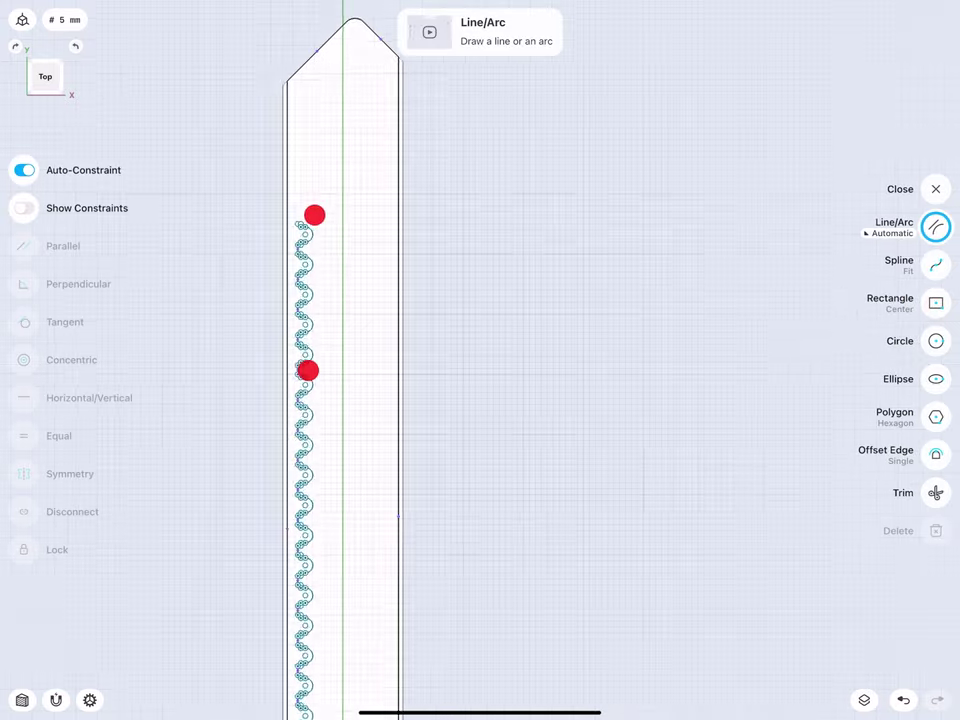
middle_click_drag(313, 214, 467, 279)
mouse_move(295, 247)
middle_mouse_down()
mouse_move(375, 392)
mouse_move(328, 326)
mouse_move(347, 281)
mouse_move(292, 312)
mouse_move(315, 338)
mouse_move(328, 379)
mouse_move(357, 272)
middle_mouse_up()
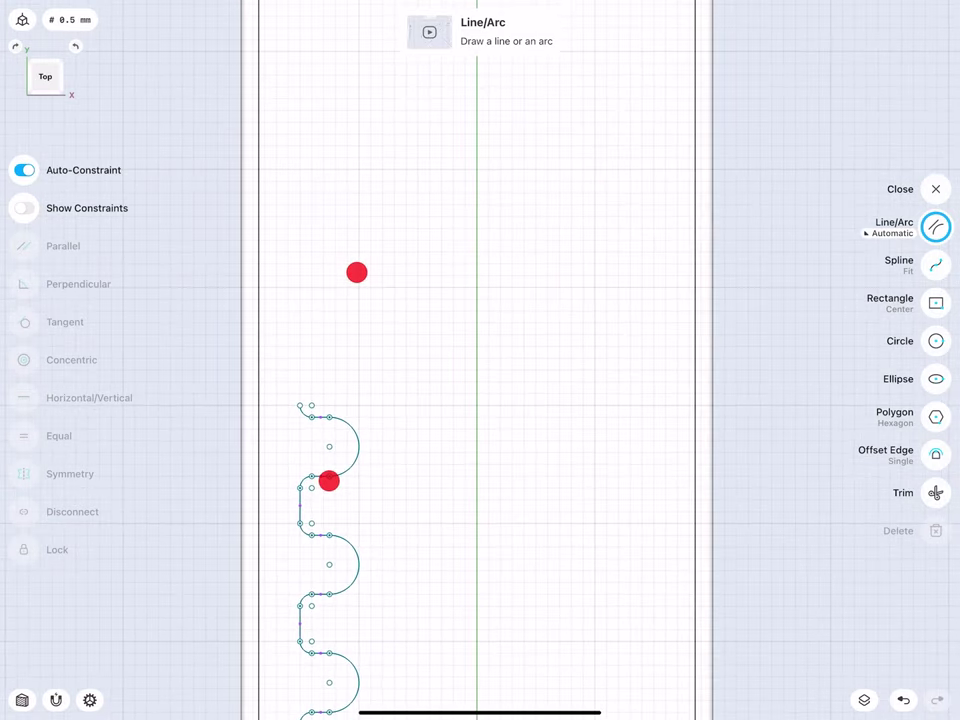
- Draw a vertical line up from the top scallop and extend it to the chamfered tip
left_click_drag(358, 478, 358, 146)
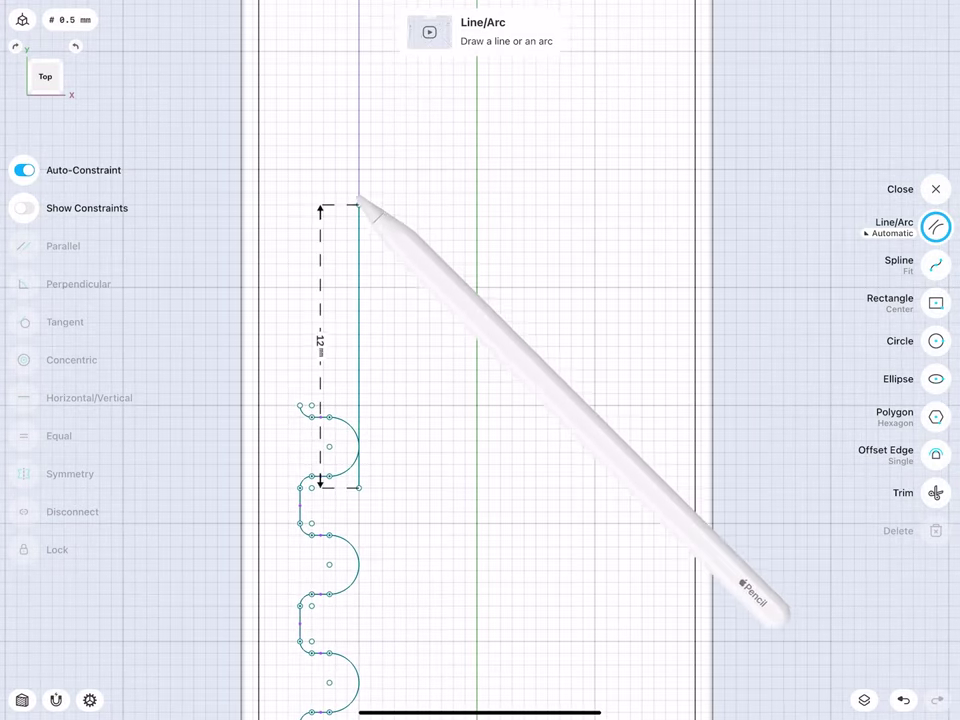
middle_click_drag(328, 344, 285, 431)
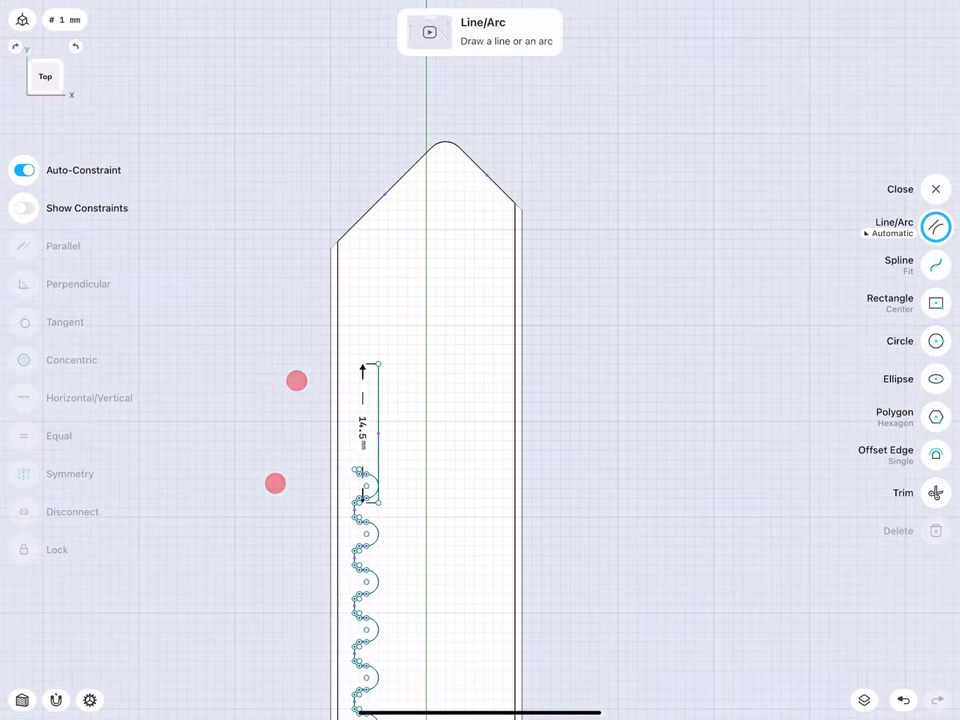
left_click(379, 380)
left_click_drag(379, 364, 378, 172)
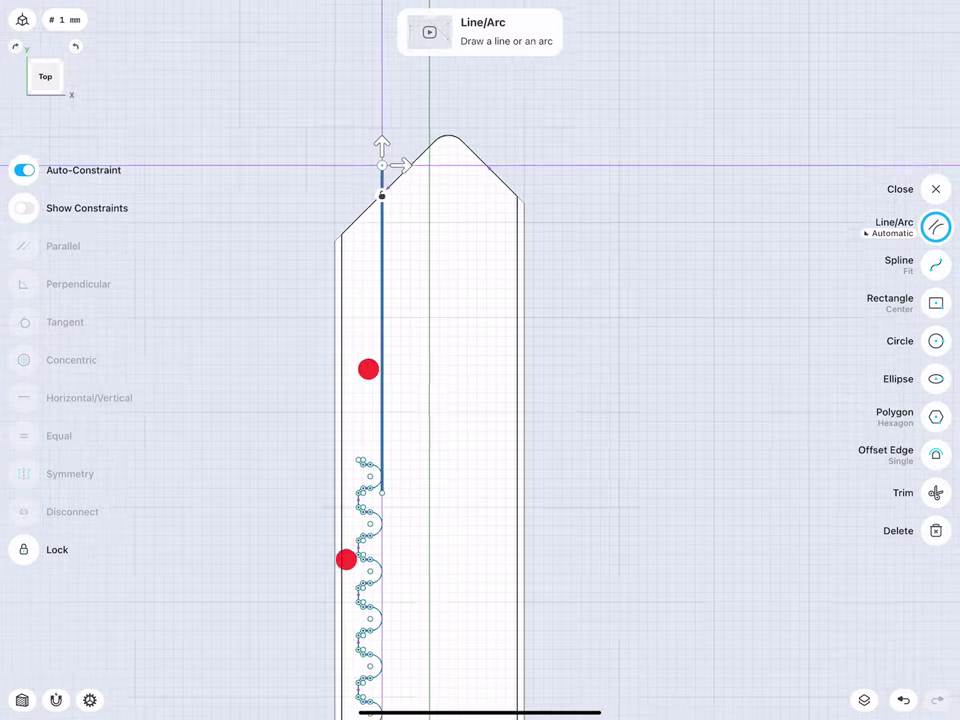
mouse_move(369, 369)
middle_mouse_down()
mouse_move(336, 197)
mouse_move(299, 214)
middle_mouse_up()
left_click(936, 492)
- Trim away the top arc, its lead-in and the leftover short vertical stub
scroll(299, 318, "up", 3)
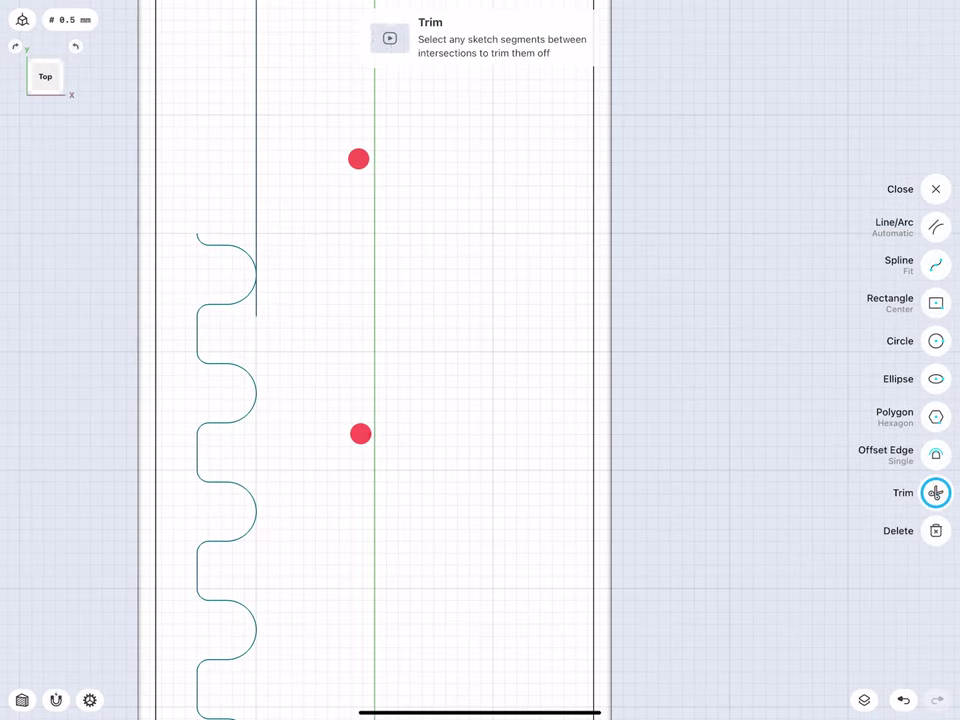
left_click(240, 252)
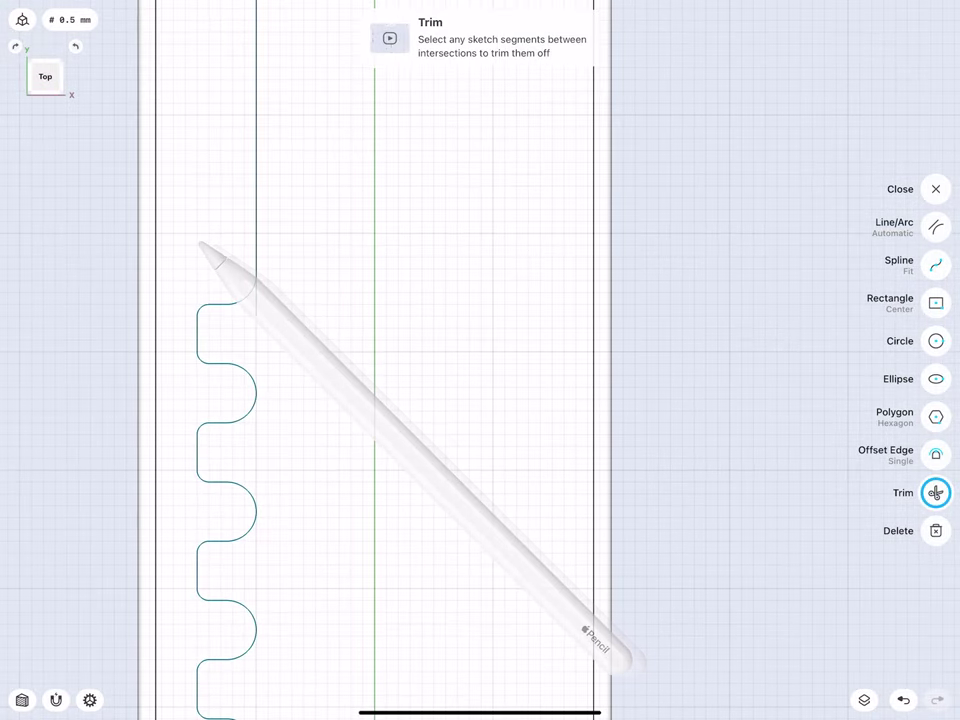
left_click(256, 305)
scroll(216, 339, "down", 3)
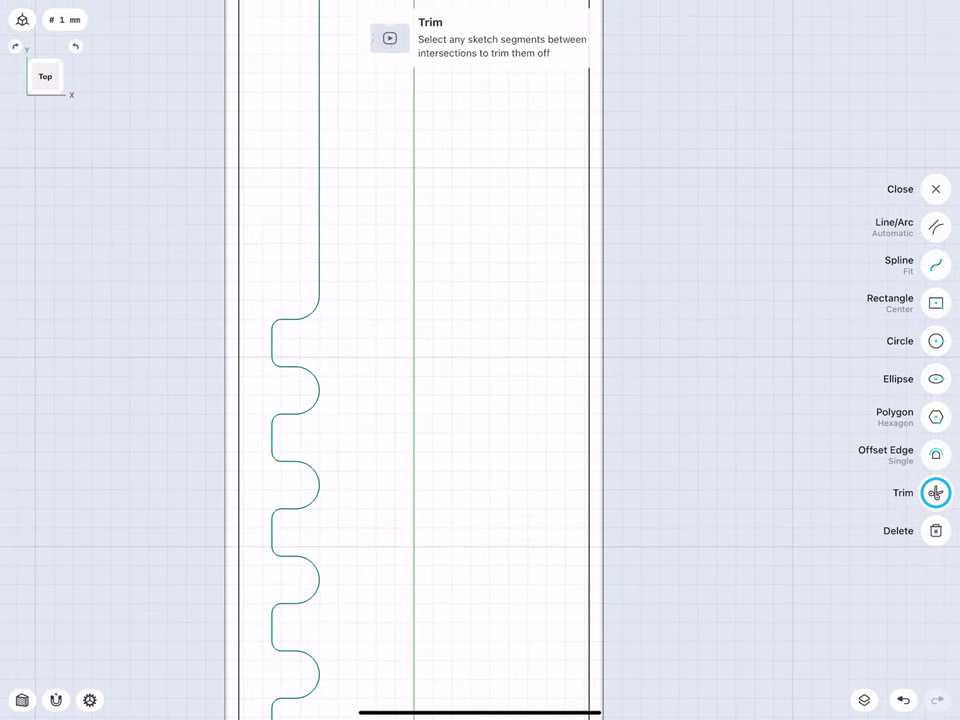
- Copy a rounded scallop corner 5 mm down to close the outline's bottom end, then resume sketching
key("l")
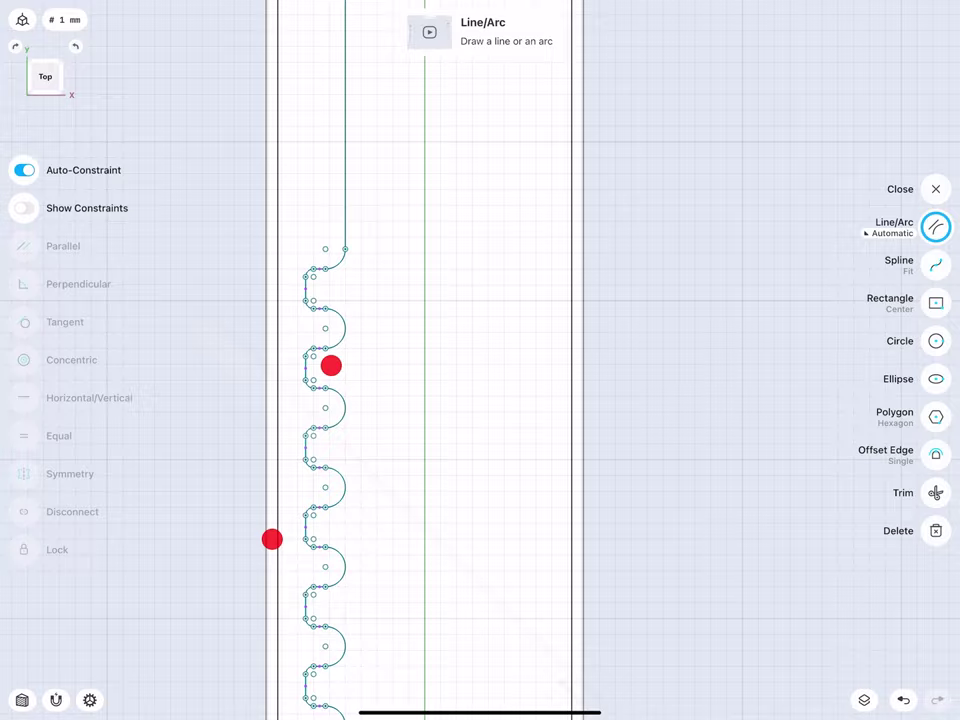
scroll(300, 300, "down", 3)
scroll(330, 290, "down", 5)
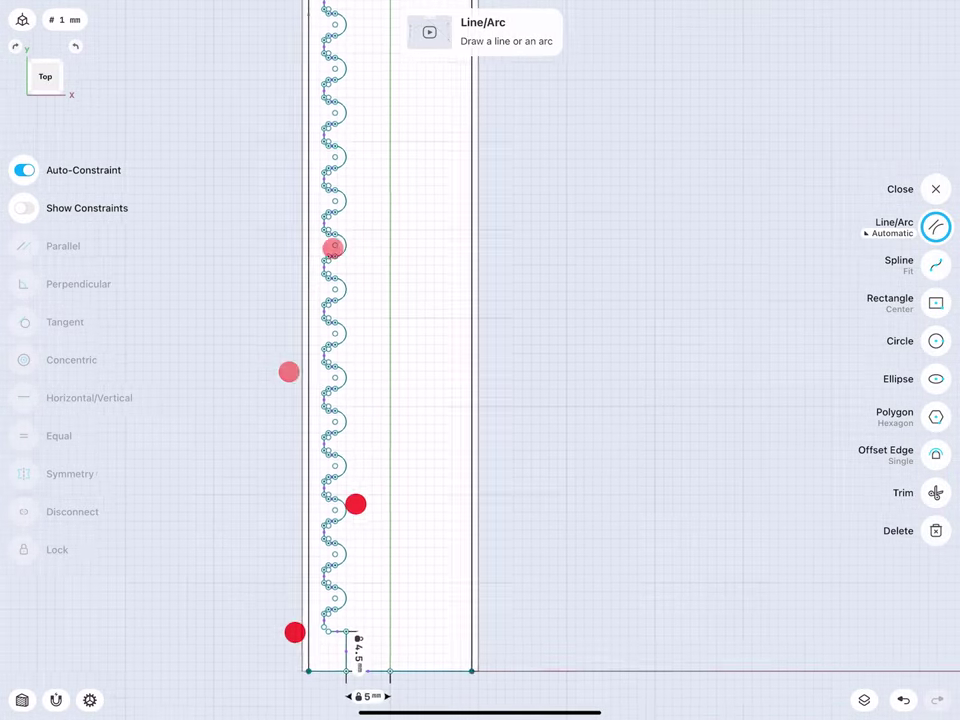
scroll(360, 380, "up", 3)
scroll(362, 384, "up", 5)
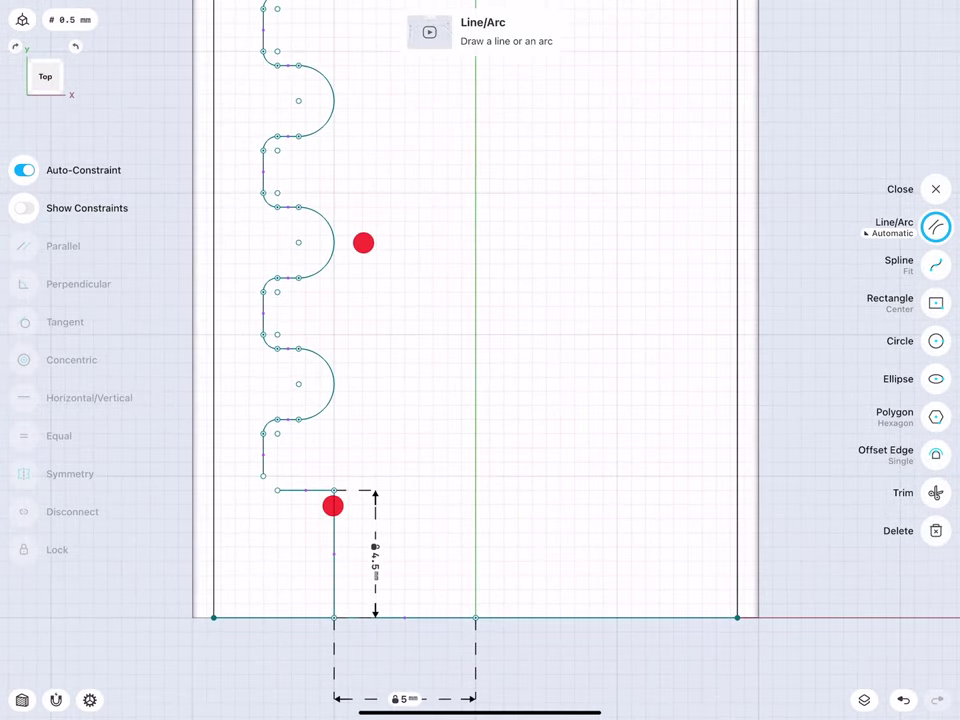
left_click(258, 312)
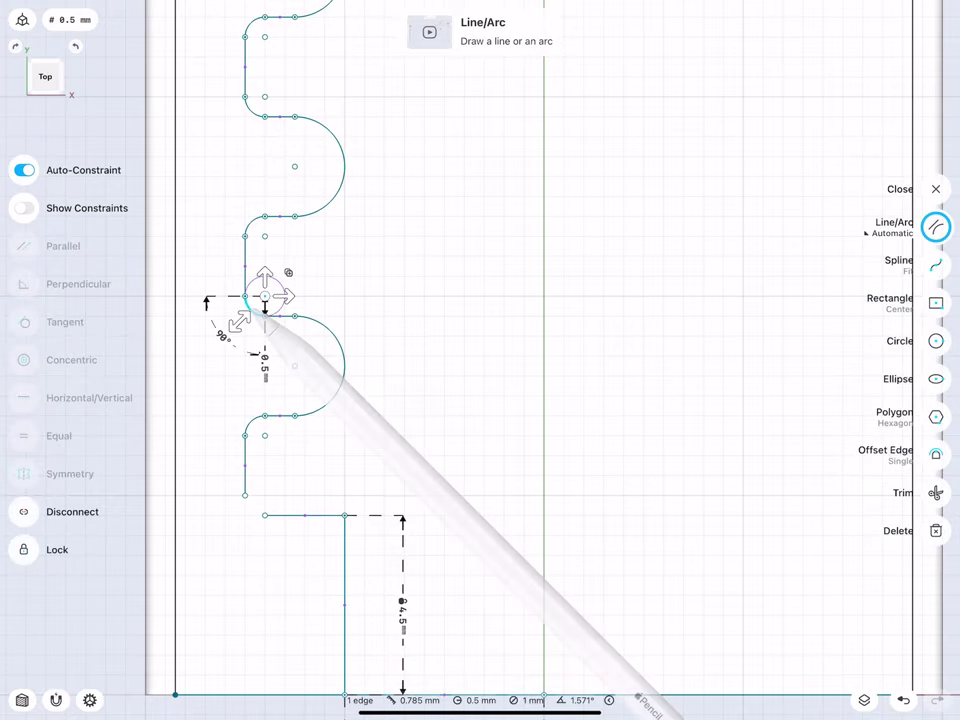
left_click(936, 189)
left_click(321, 240)
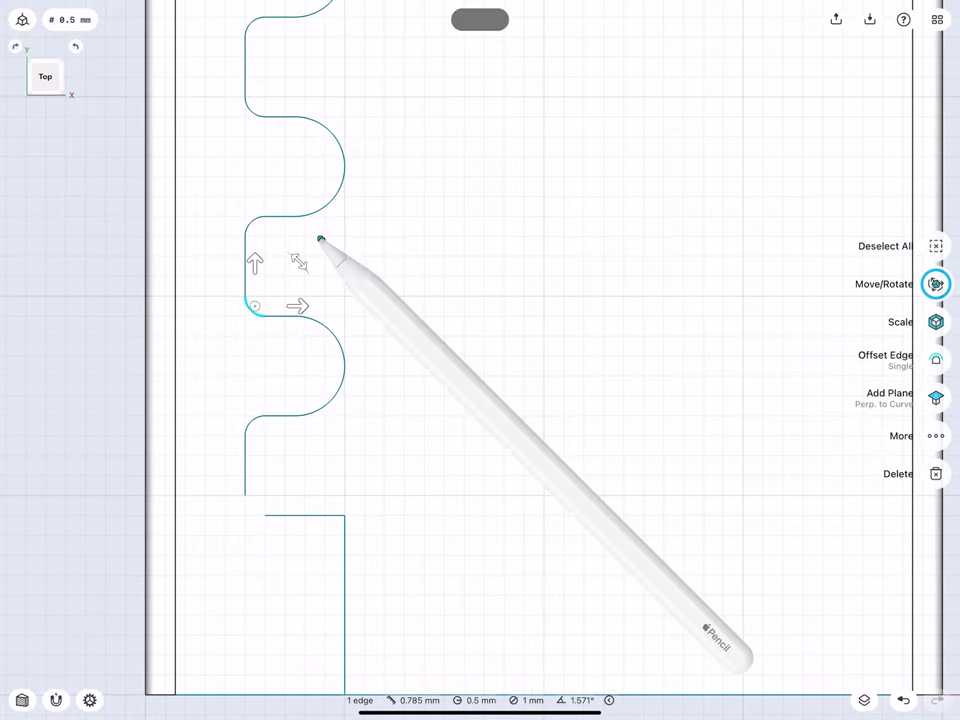
left_click_drag(255, 262, 258, 456)
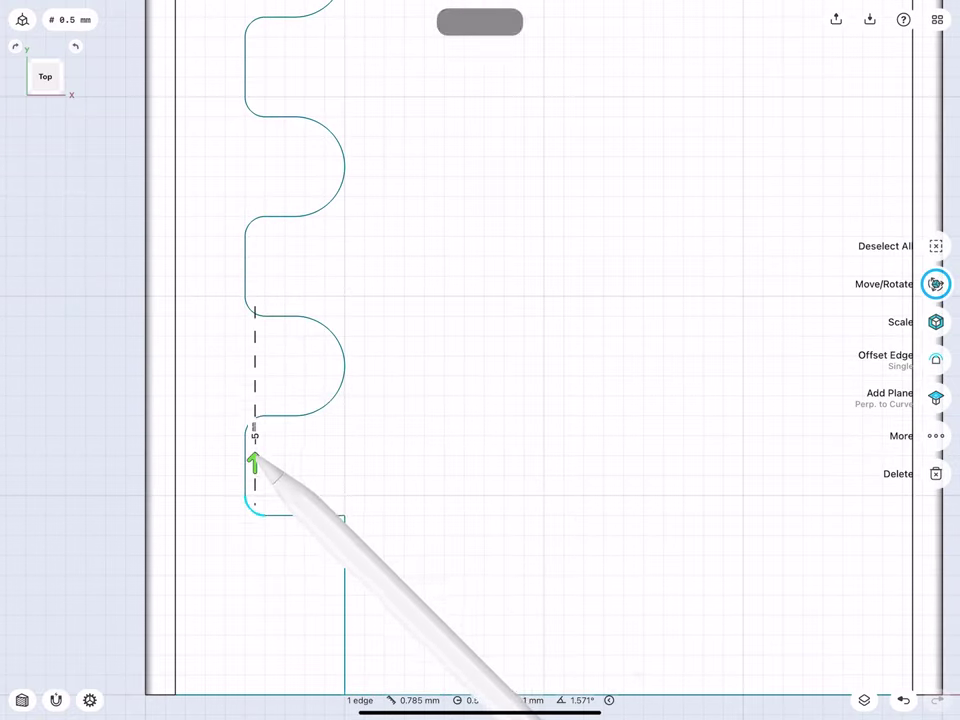
left_click(222, 381)
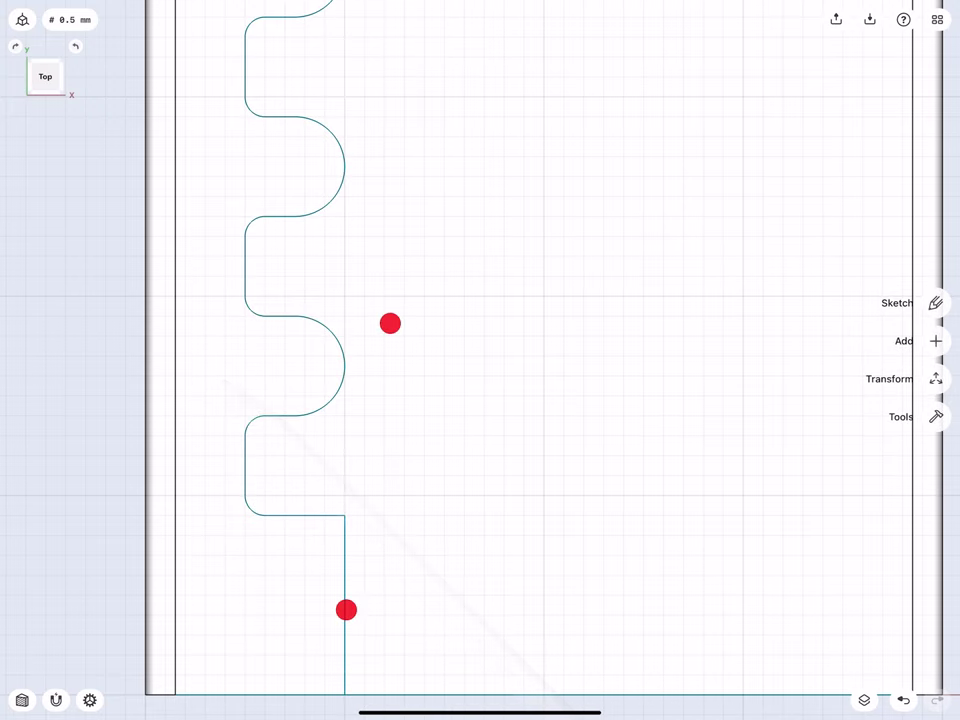
scroll(368, 466, "down", 3)
left_click(935, 302)
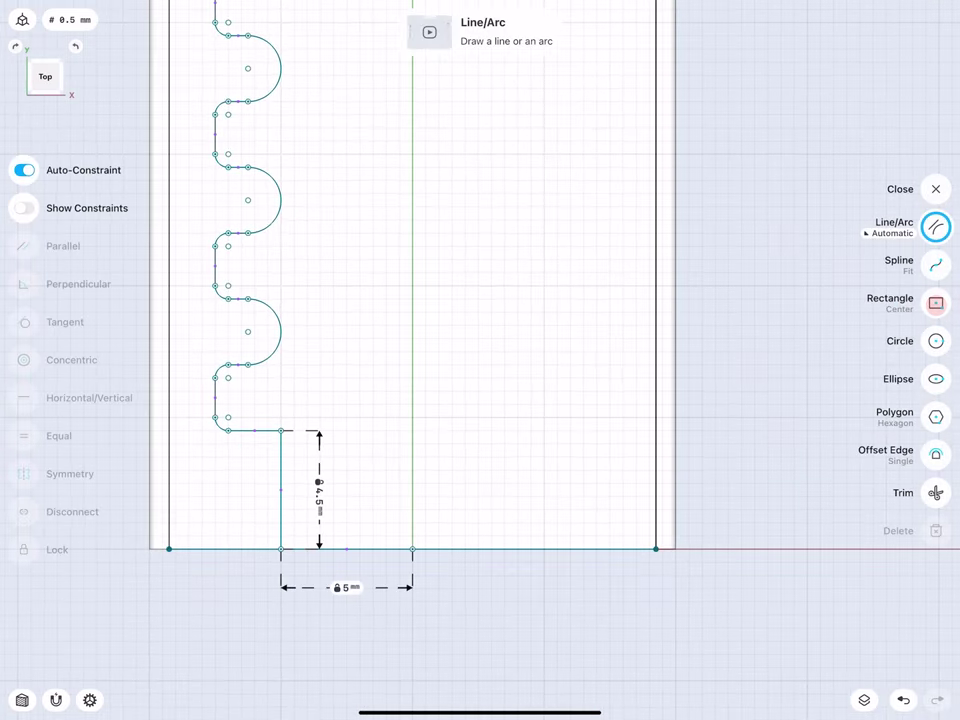
- Draw a 6 mm line along the bottom edge and lock its length
left_click_drag(412, 549, 570, 549)
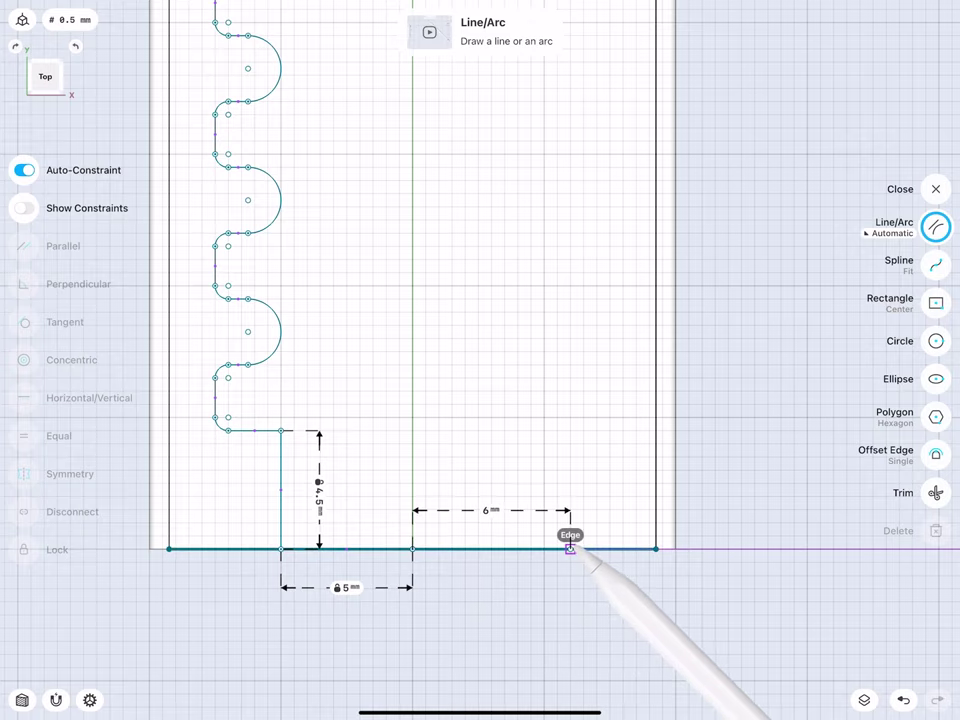
left_click(490, 510)
left_click(531, 580)
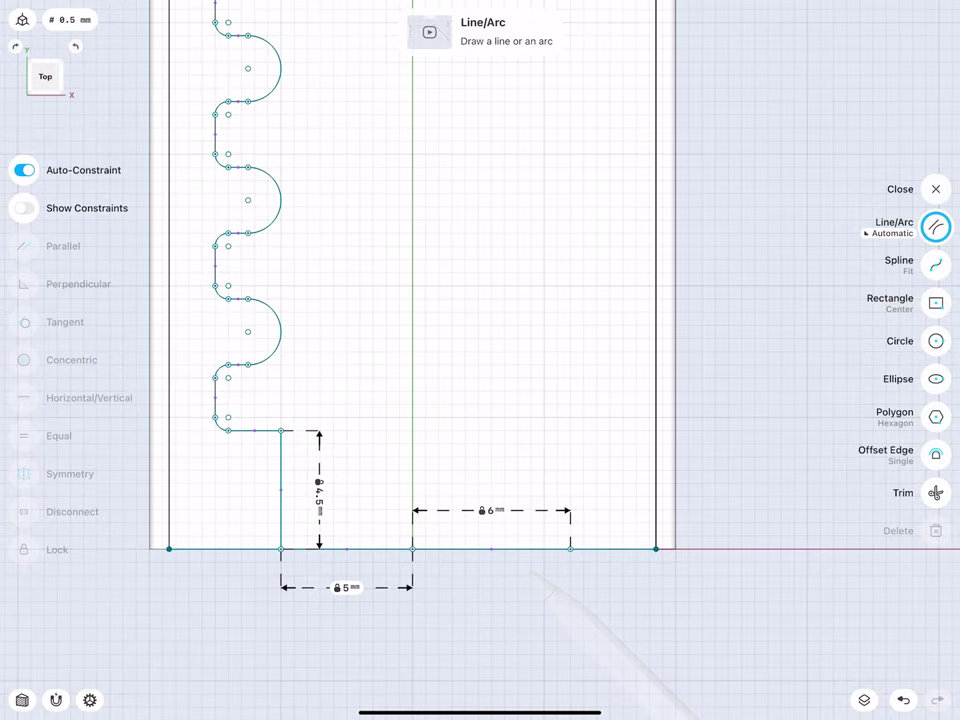
scroll(459, 464, "down", 3)
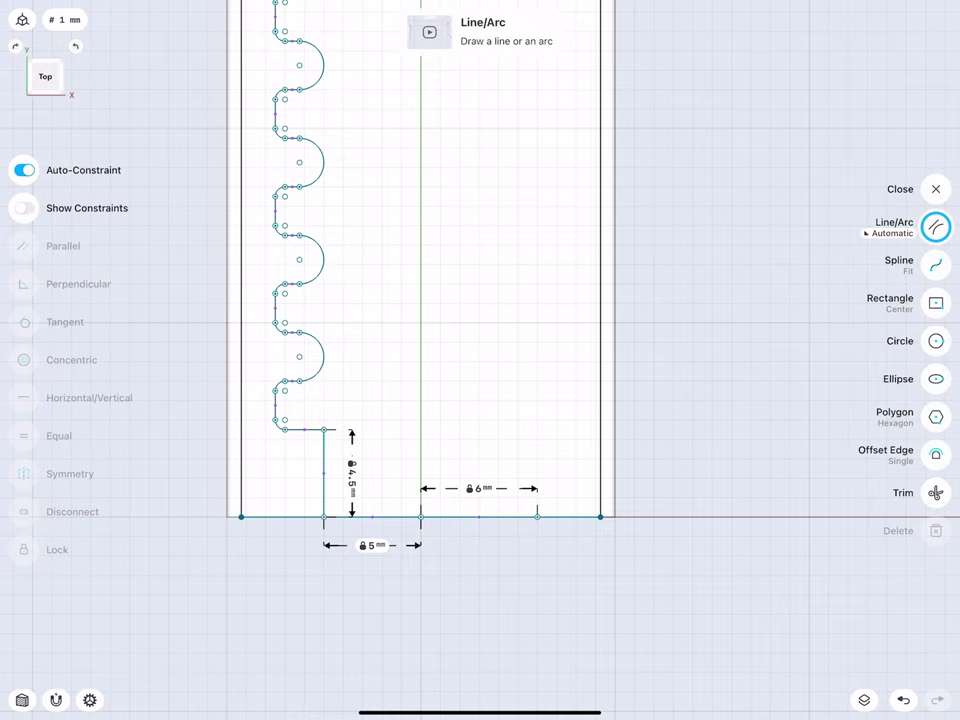
scroll(347, 460, "down", 2)
scroll(307, 518, "down", 3)
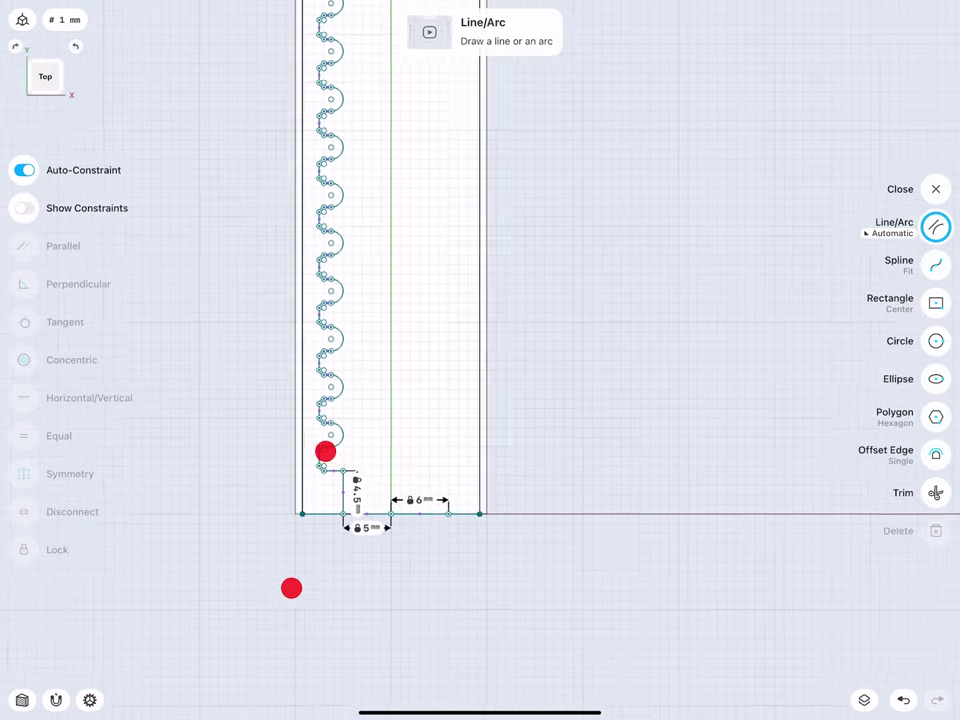
scroll(300, 530, "down", 2)
scroll(277, 533, "down", 2)
scroll(277, 533, "up", 1)
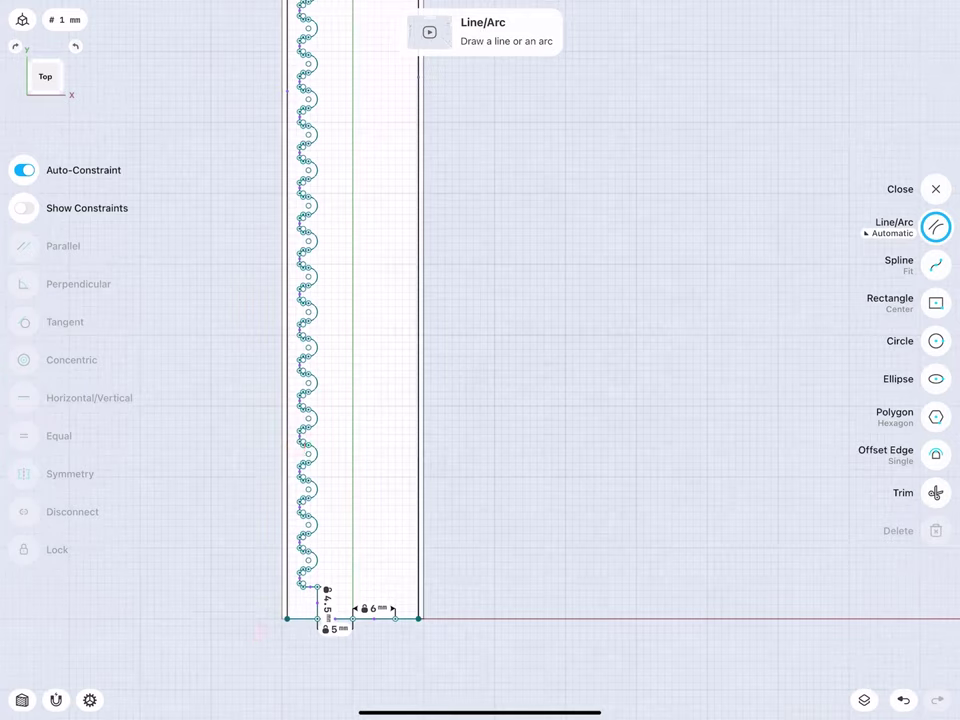
- Draw a vertical line up from the 6 mm line and set it to 140 mm
left_click_drag(395, 618, 395, 200)
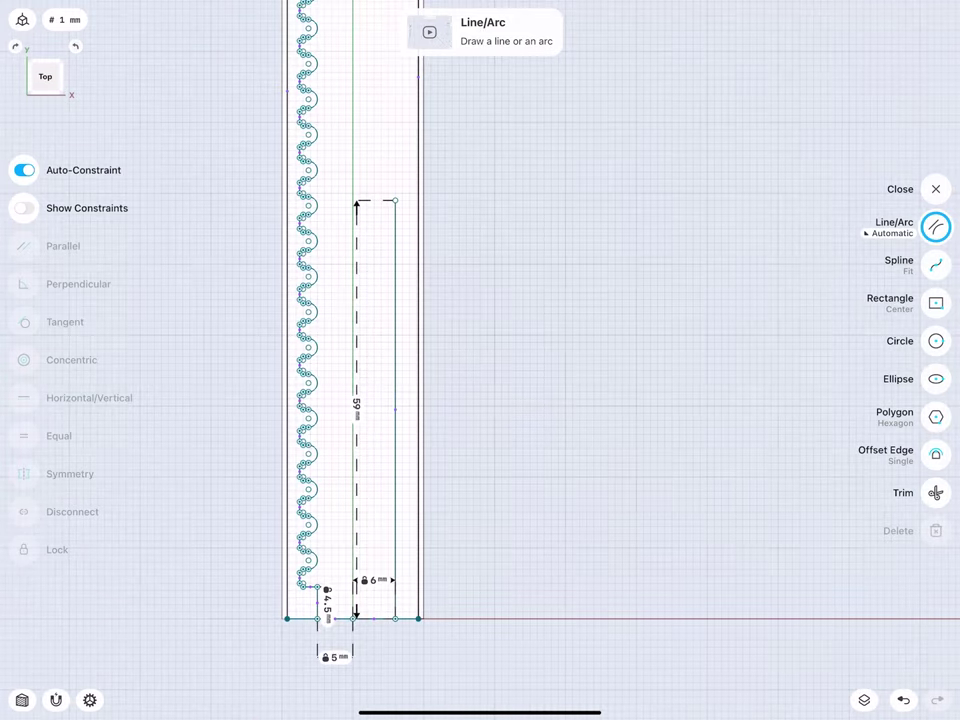
left_click(357, 405)
left_click(314, 463)
left_click(314, 435)
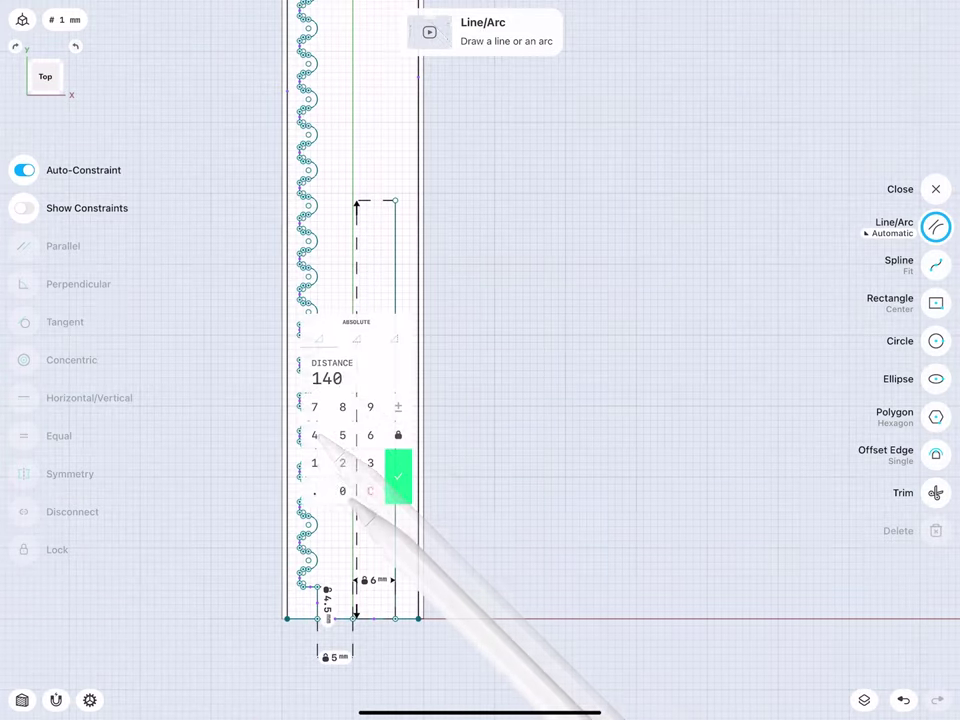
left_click(398, 477)
scroll(350, 380, "down", 3)
scroll(370, 320, "down", 2)
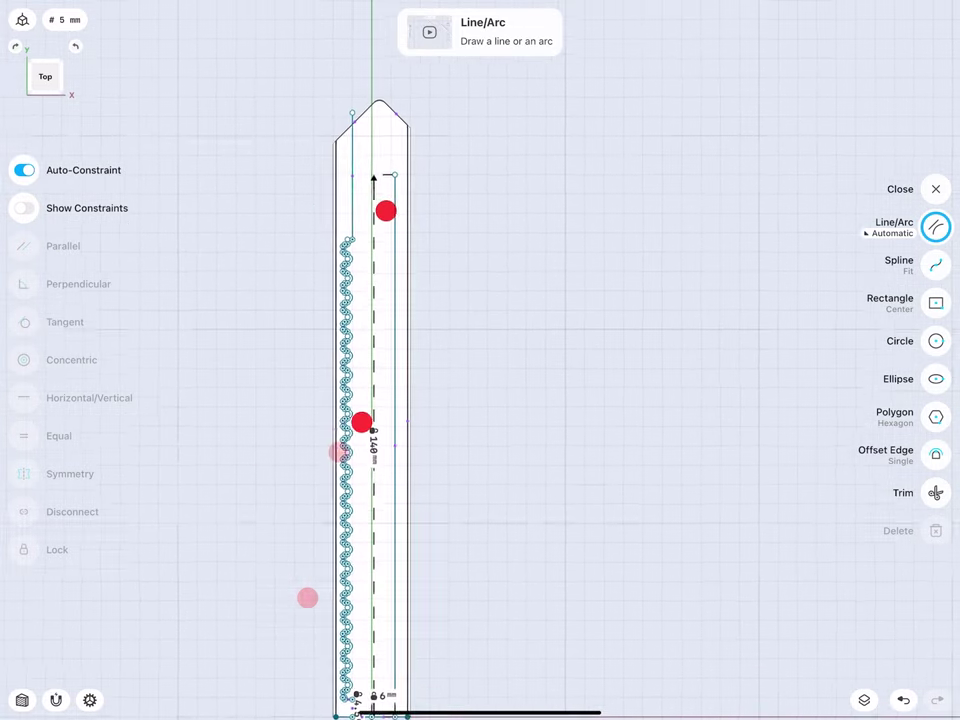
scroll(374, 316, "up", 2)
scroll(314, 320, "down", 1)
scroll(345, 330, "left", 2)
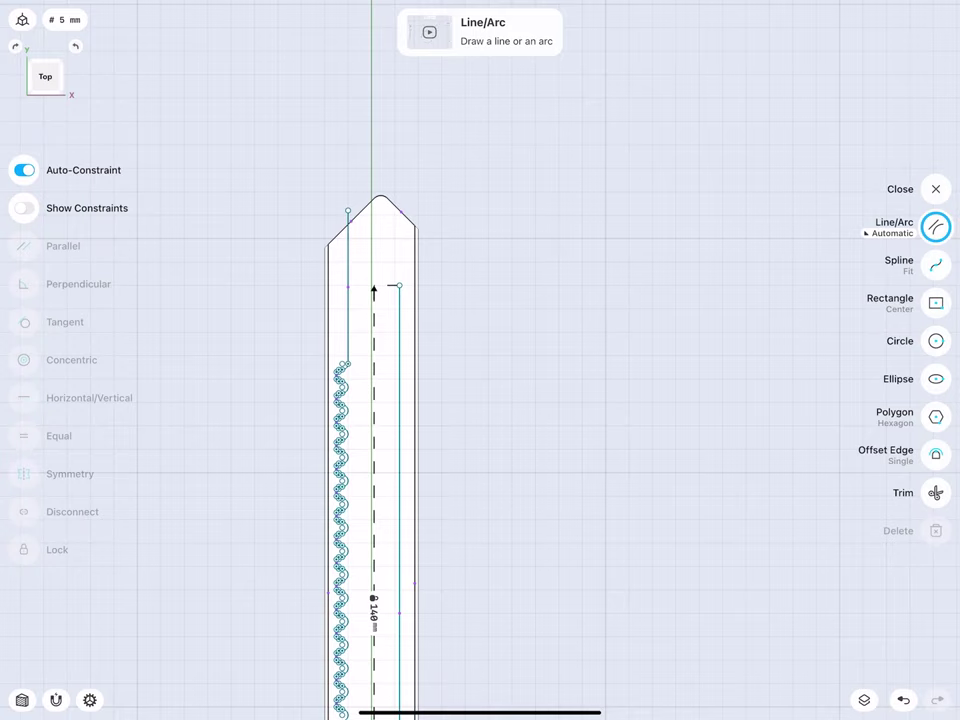
scroll(320, 330, "up", 1)
scroll(325, 375, "up", 1)
scroll(310, 365, "up", 3)
scroll(335, 410, "up", 1)
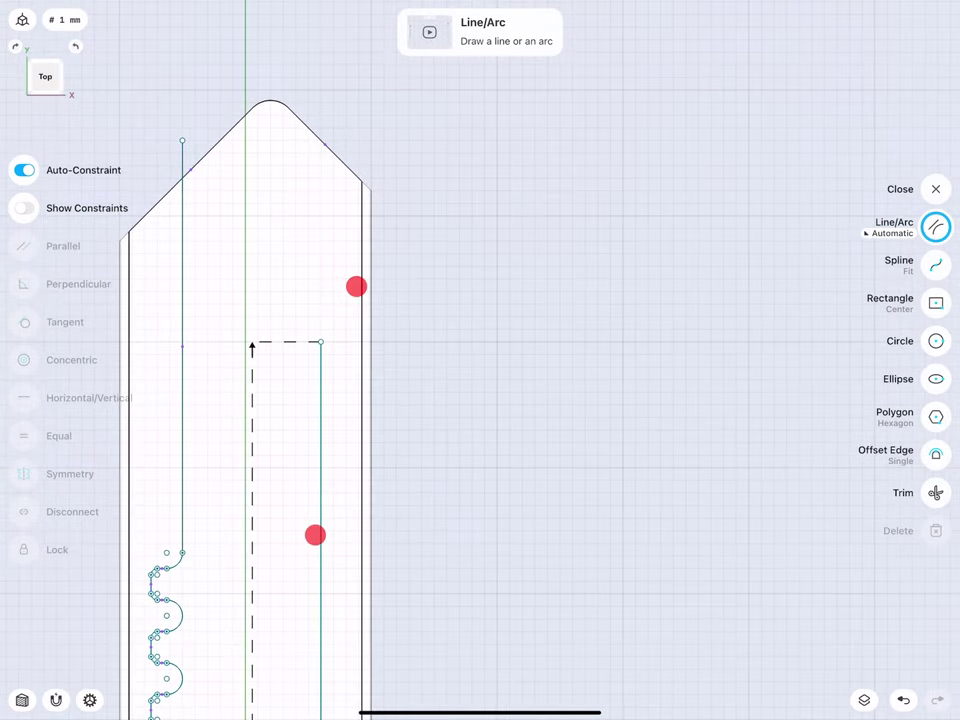
- Add a 10 mm vertical segment and an 8 mm horizontal line leftward from its top
left_click_drag(320, 342, 320, 216)
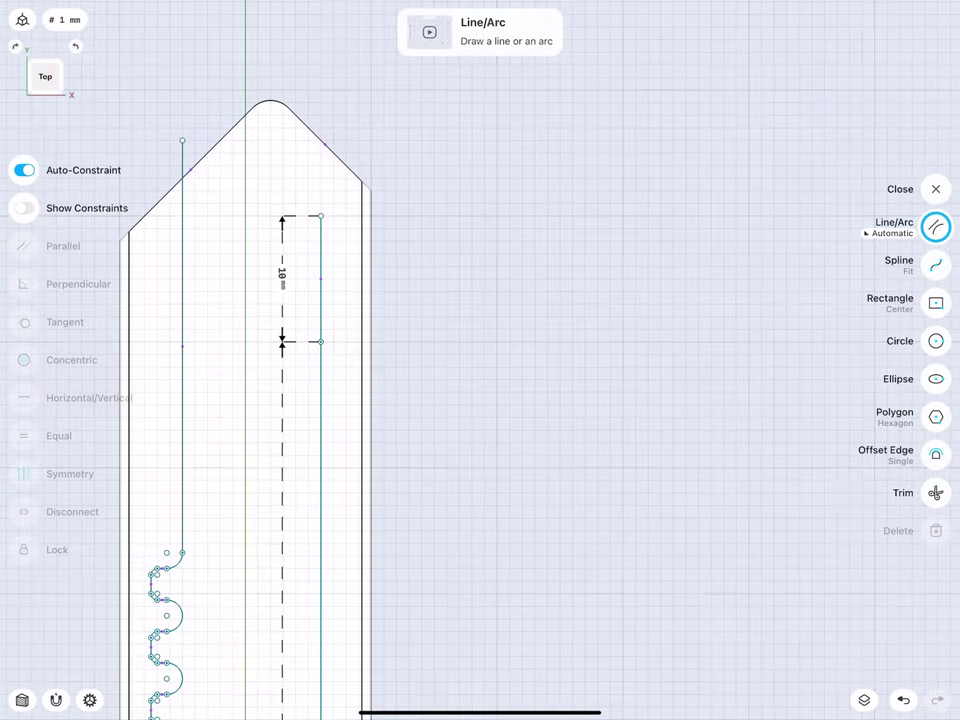
left_click(285, 290)
left_click(322, 345)
left_click_drag(282, 278, 392, 278)
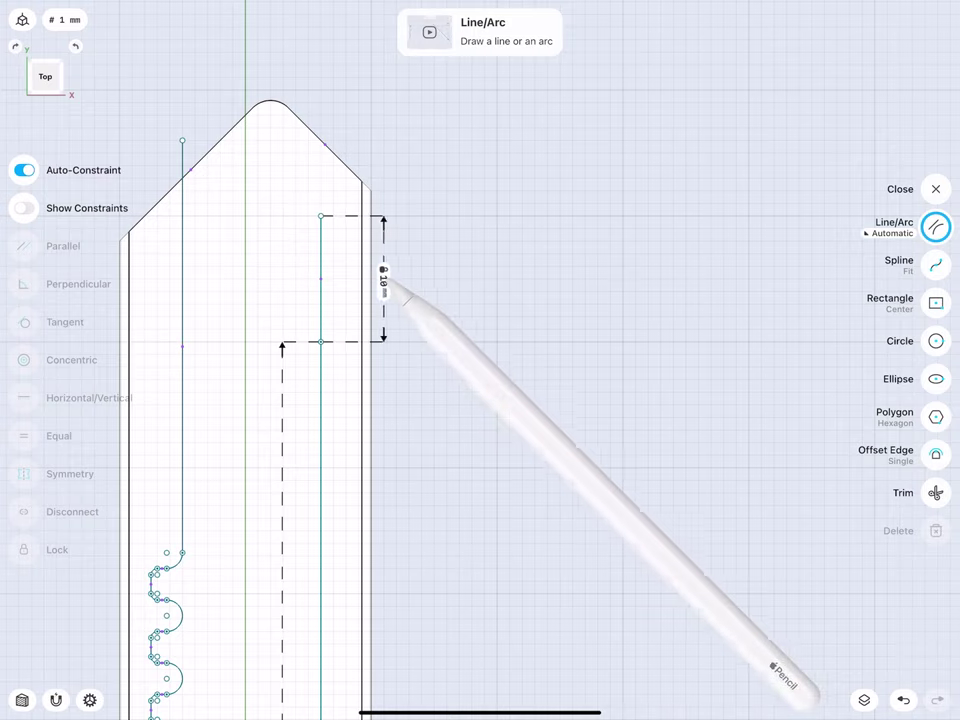
left_click_drag(320, 216, 233, 216)
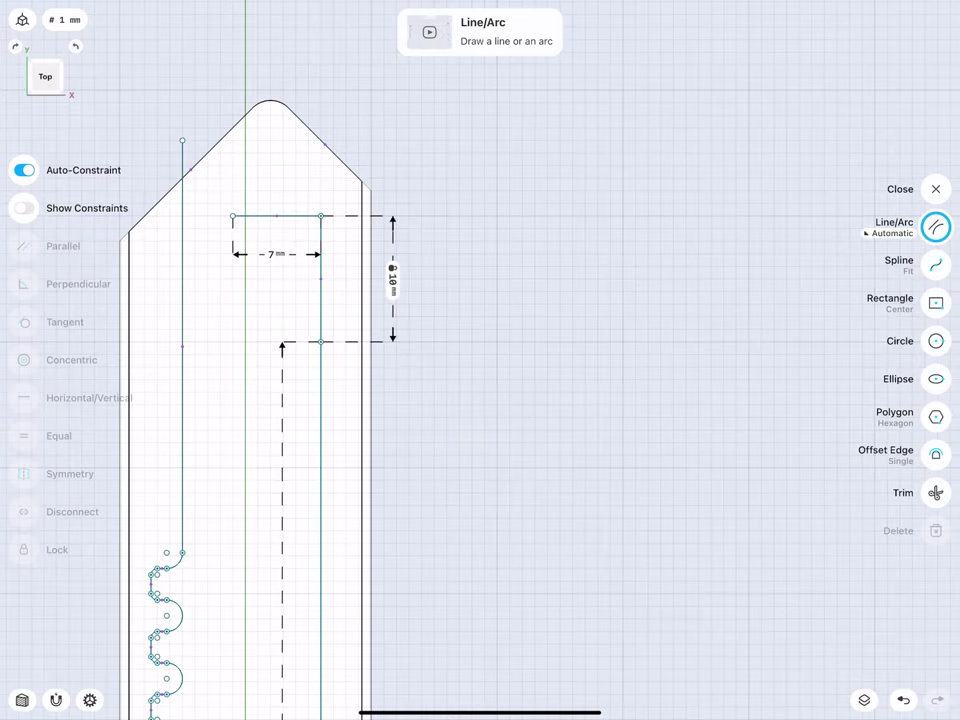
left_click(277, 256)
type("8")
left_click(317, 321)
- Draw the diagonal lines closing the top-left corner cut, including the 4.243 mm slant
mouse_move(320, 342)
left_mouse_down()
mouse_move(220, 216)
mouse_move(220, 102)
left_mouse_up()
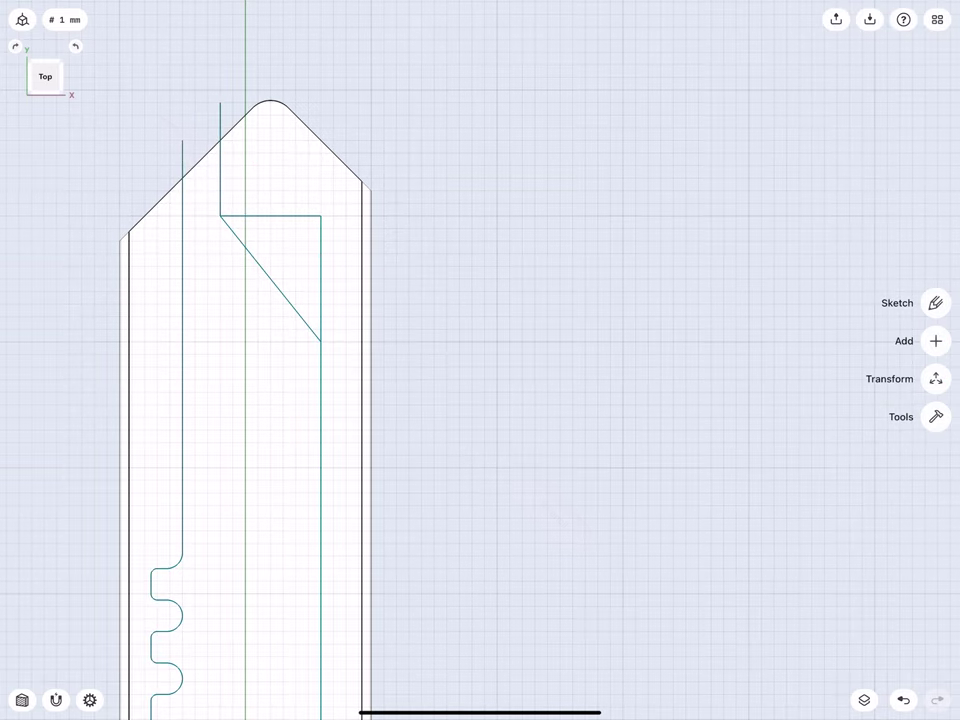
left_click(220, 102)
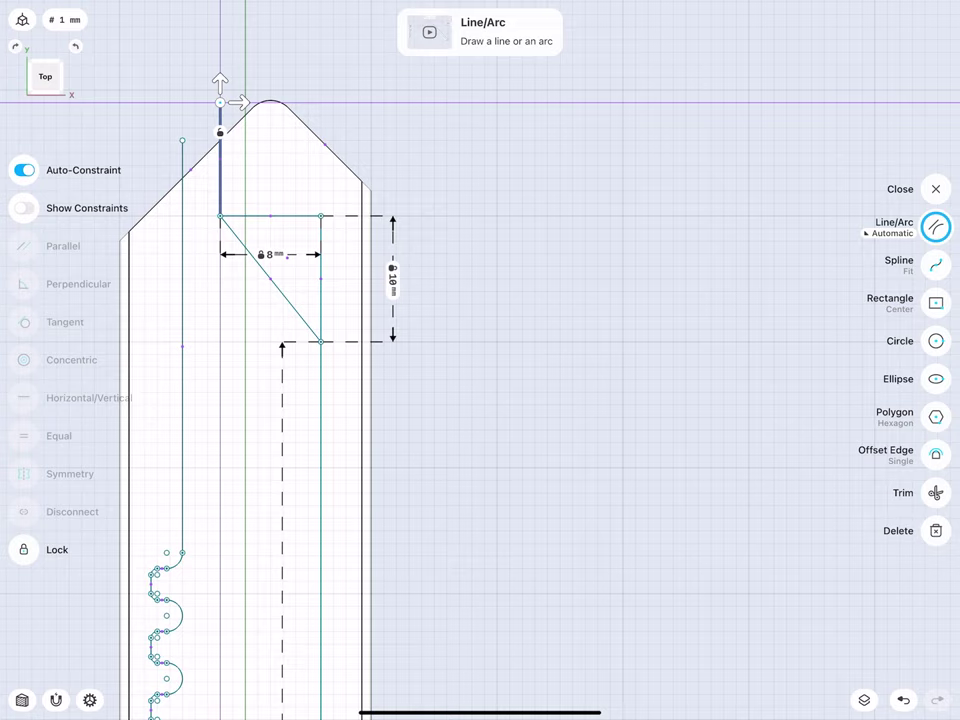
left_click_drag(220, 102, 182, 140)
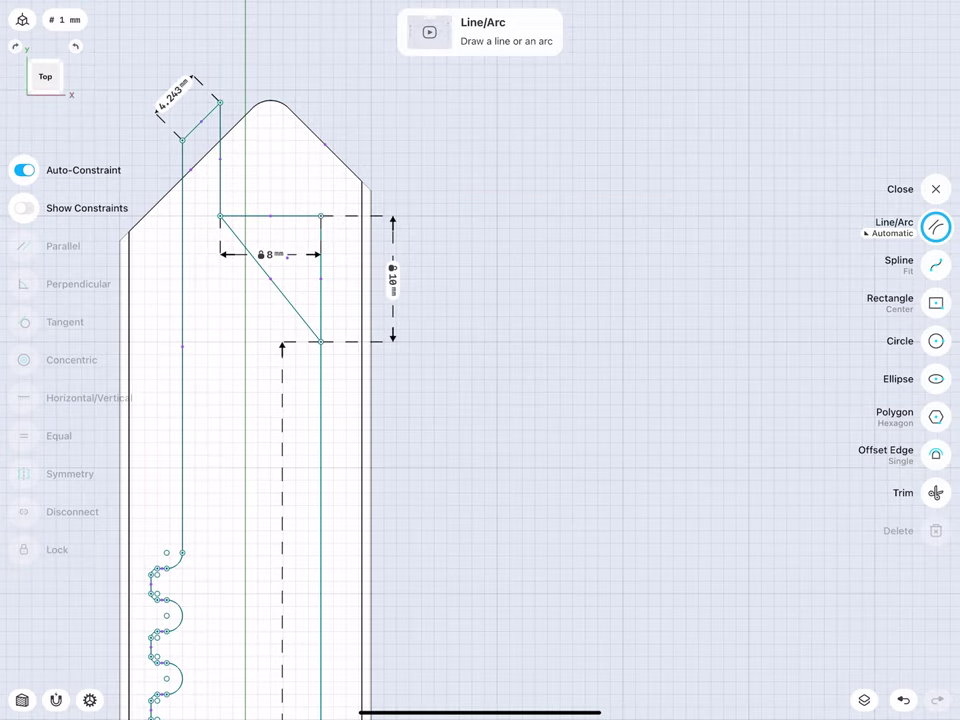
- Extrude the long top face of the blade by -1 mm to cut a recessed channel
scroll(178, 300, "down", 3)
scroll(257, 350, "down", 3)
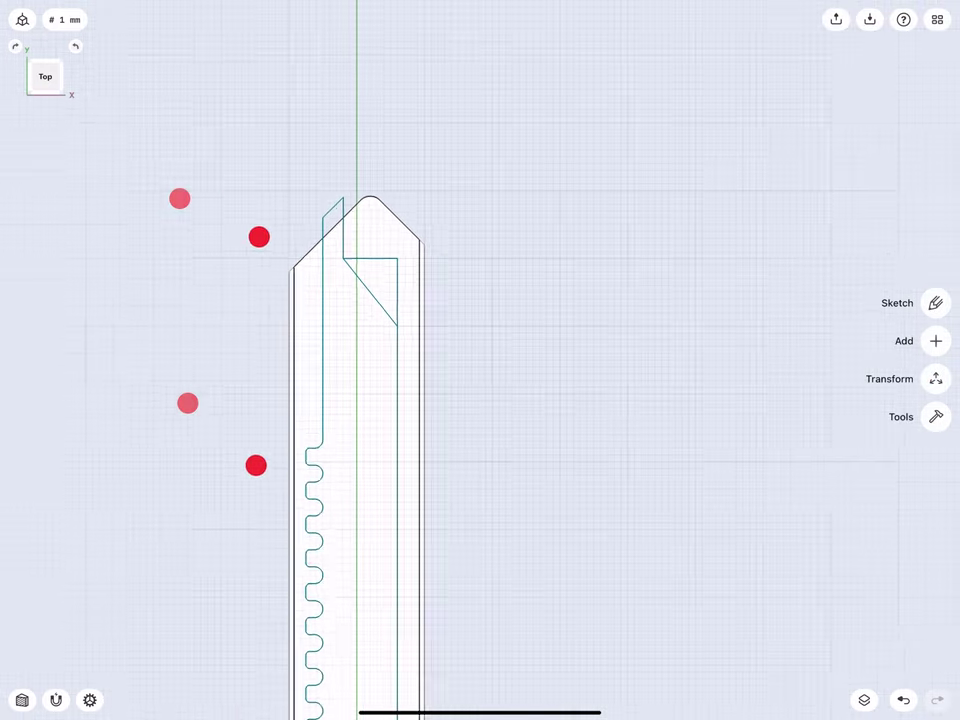
scroll(270, 360, "down", 2)
scroll(314, 414, "down", 2)
scroll(290, 380, "down", 1)
scroll(288, 410, "down", 3)
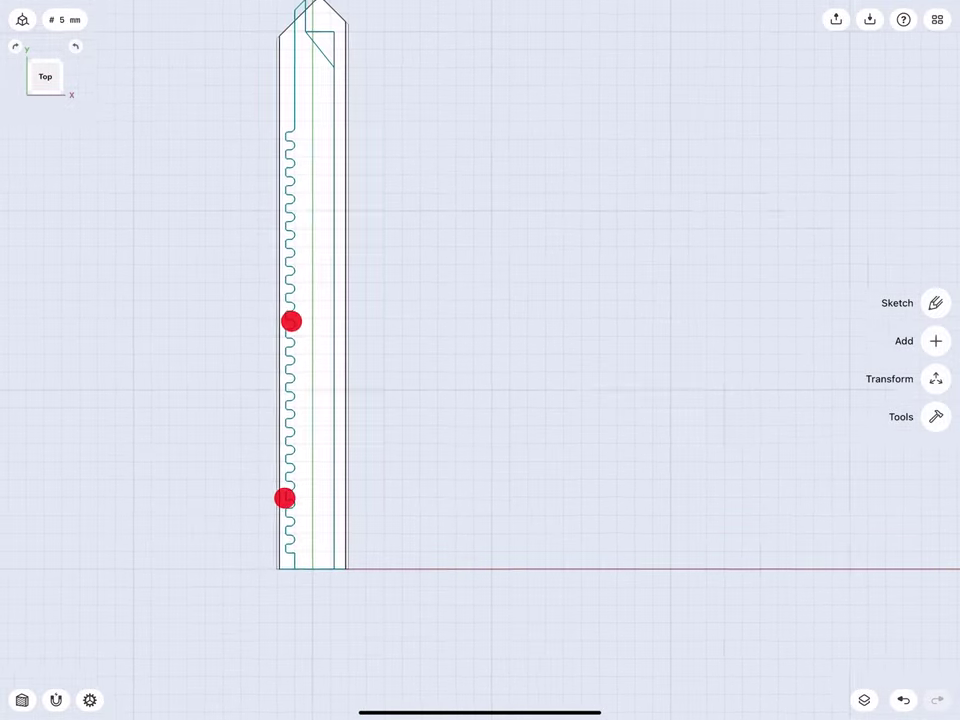
left_click_drag(291, 321, 193, 236)
scroll(304, 360, "down", 3)
left_click_drag(304, 360, 300, 420)
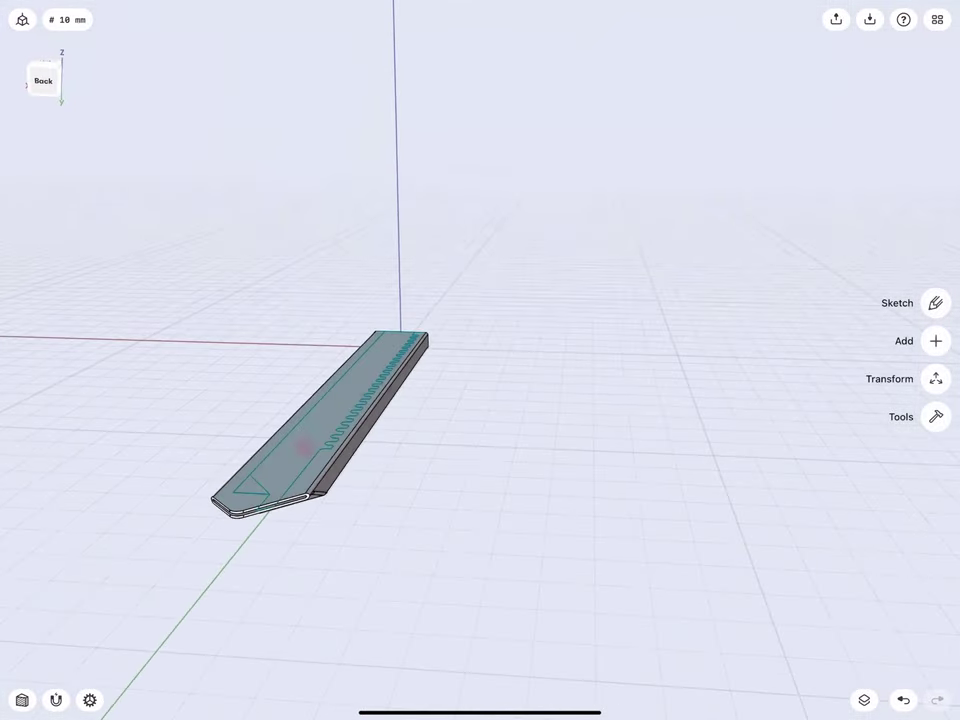
scroll(280, 440, "up", 3)
scroll(280, 450, "up", 2)
scroll(275, 483, "up", 2)
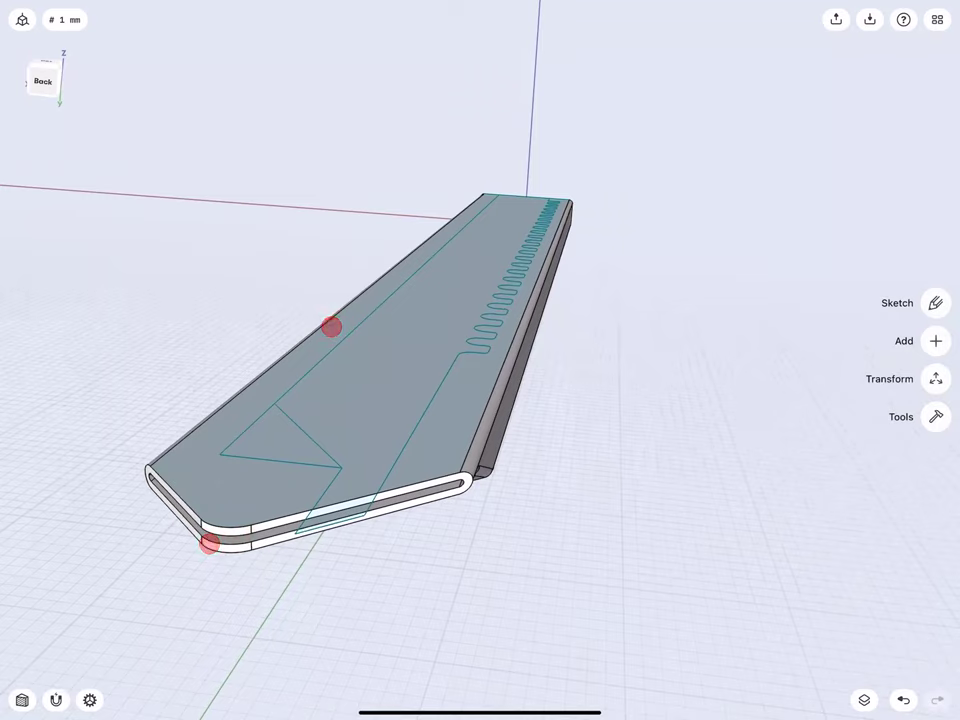
left_click(366, 442)
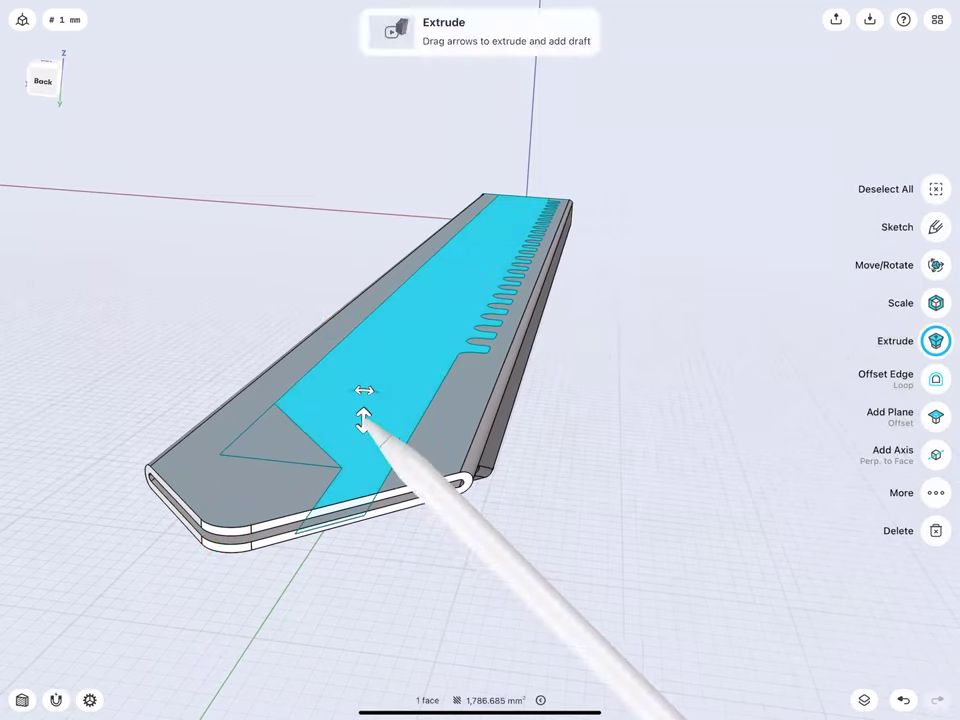
left_click_drag(363, 420, 362, 461)
left_click(361, 535)
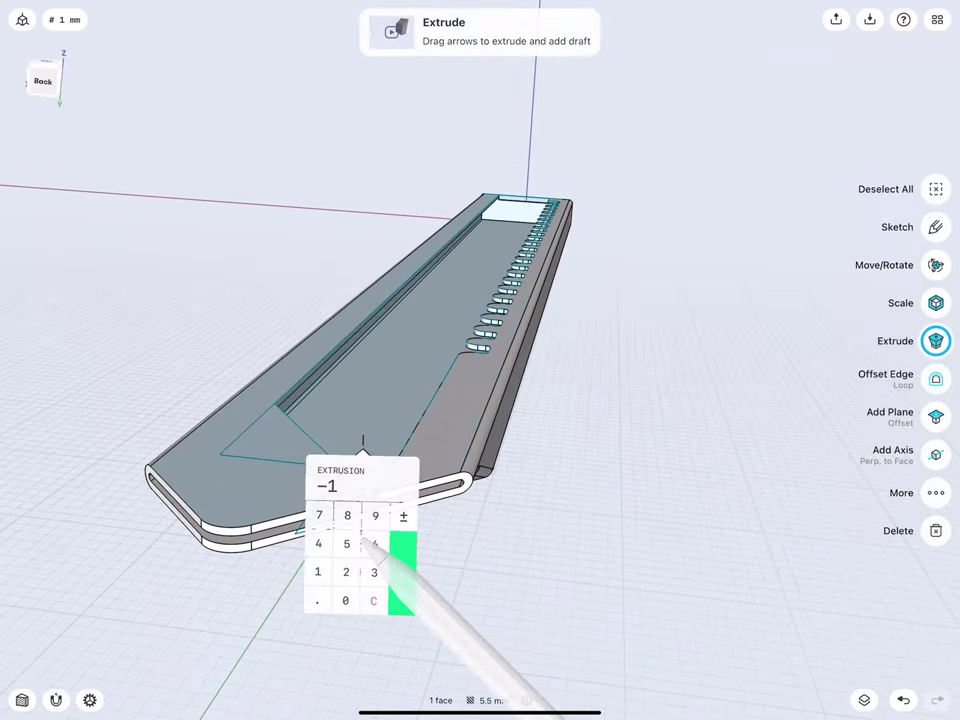
left_click(400, 580)
left_click(220, 316)
middle_click_drag(296, 343, 313, 272)
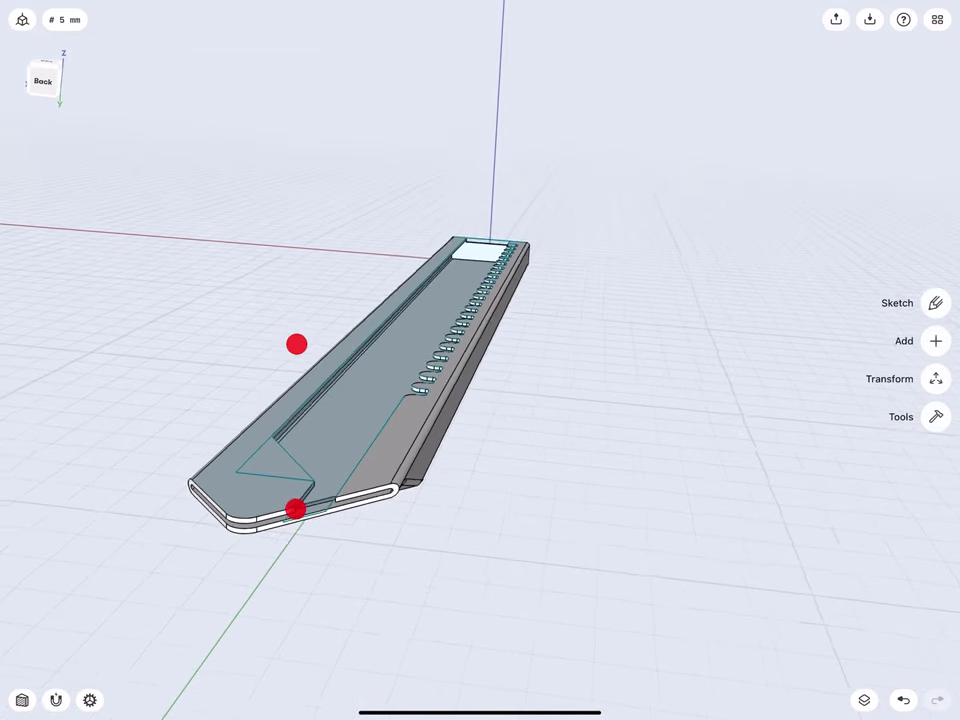
- Move Sketch plane 03 into Folder 01 in the items list
left_click(864, 700)
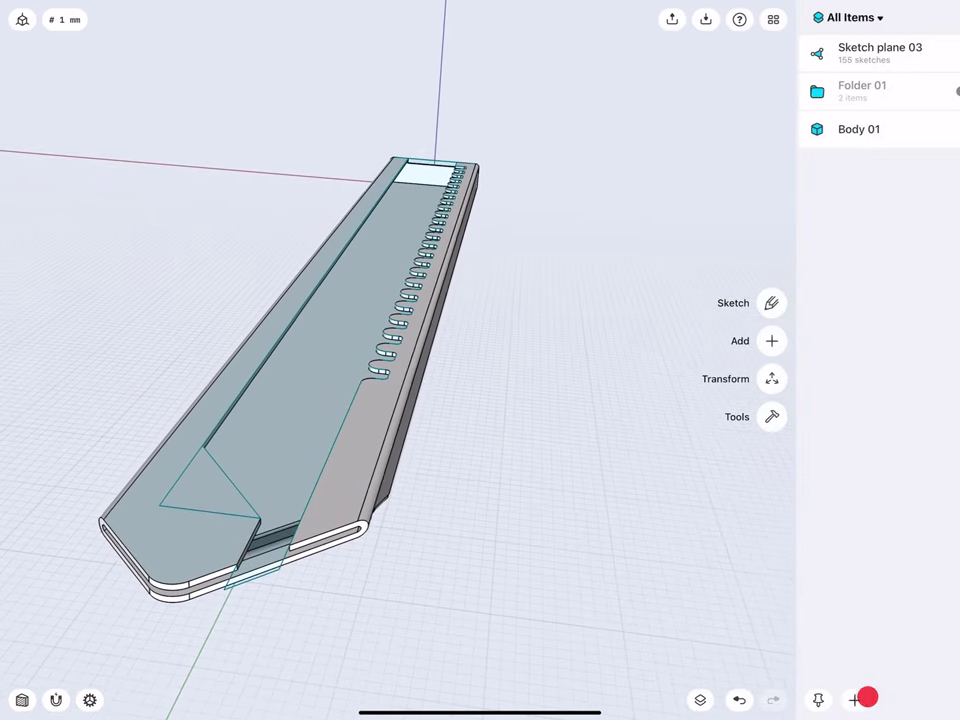
left_click(825, 47)
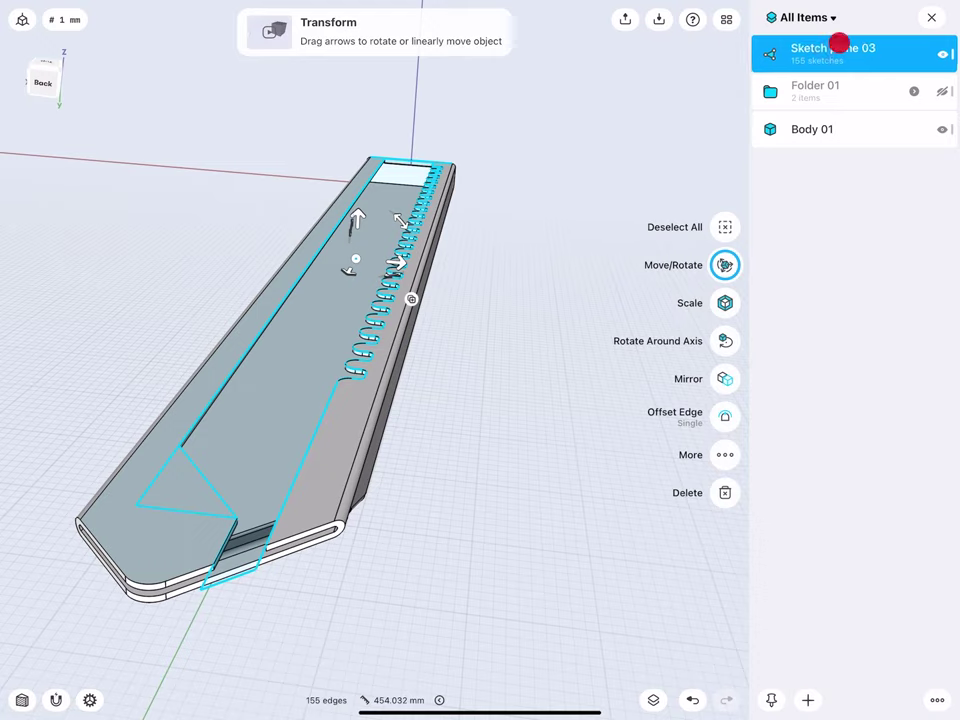
left_click_drag(838, 44, 818, 90)
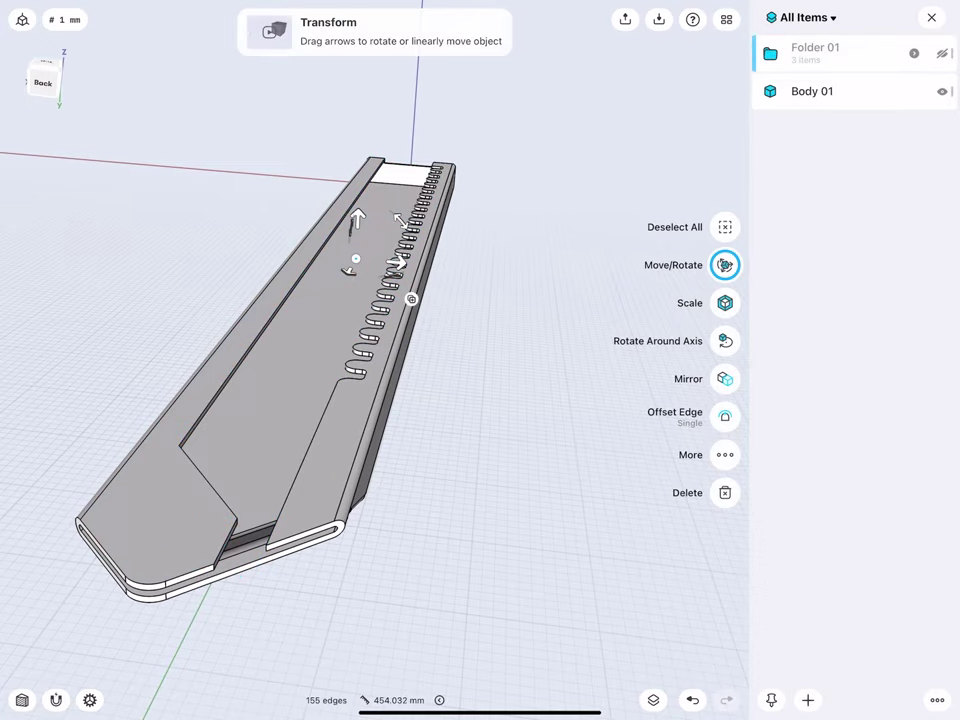
left_click(310, 206)
- Rename Folder 01 to 'Sketches' and hide its sketches
left_click_drag(850, 50, 794, 50)
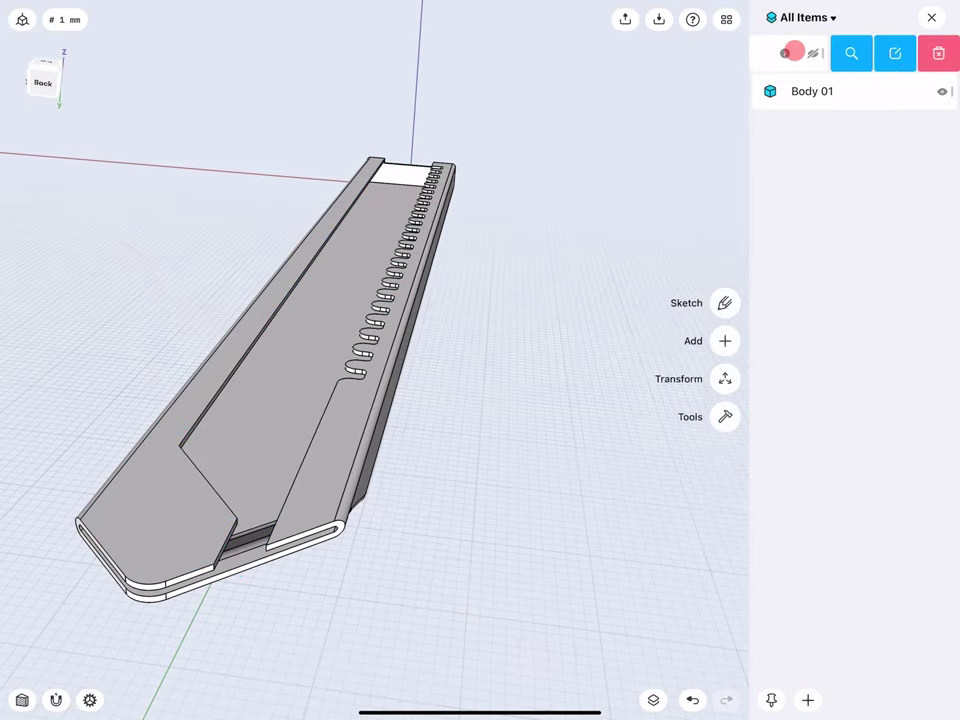
left_click(895, 53)
type("Sketches")
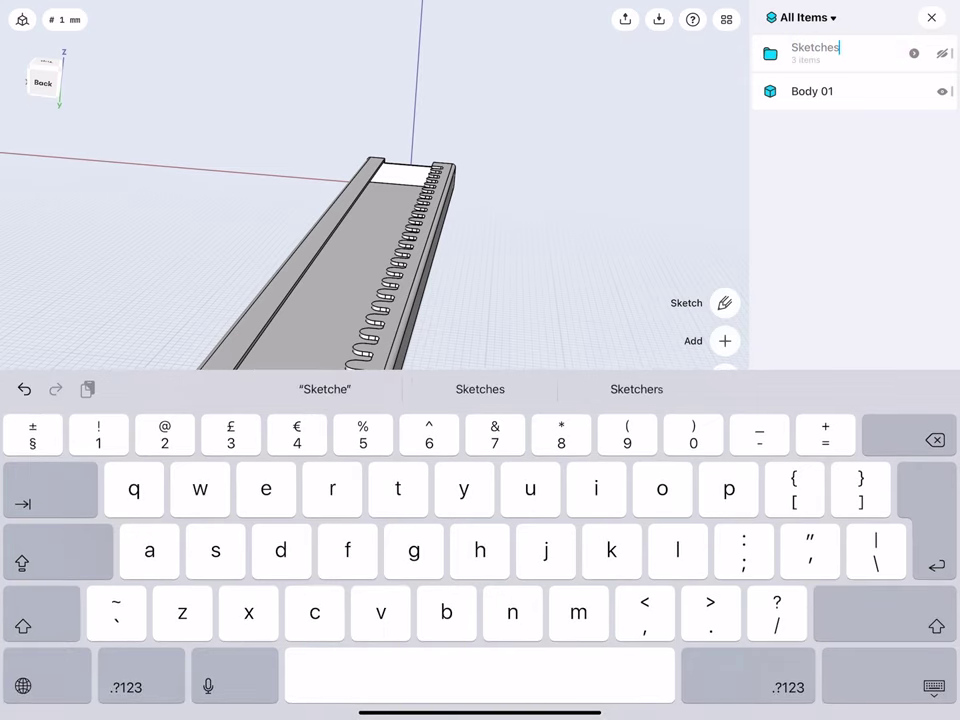
key("Return")
left_click(946, 50)
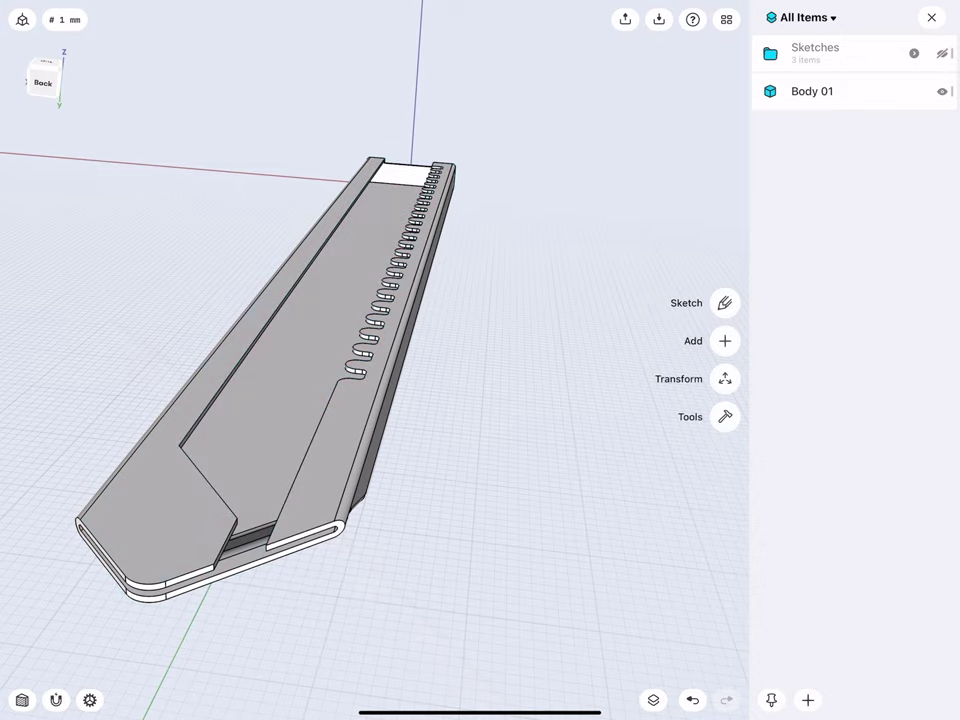
- Fillet two edges at the blade's front end with 1 mm radii
left_click(932, 23)
scroll(270, 480, "up", 5)
scroll(237, 458, "up", 5)
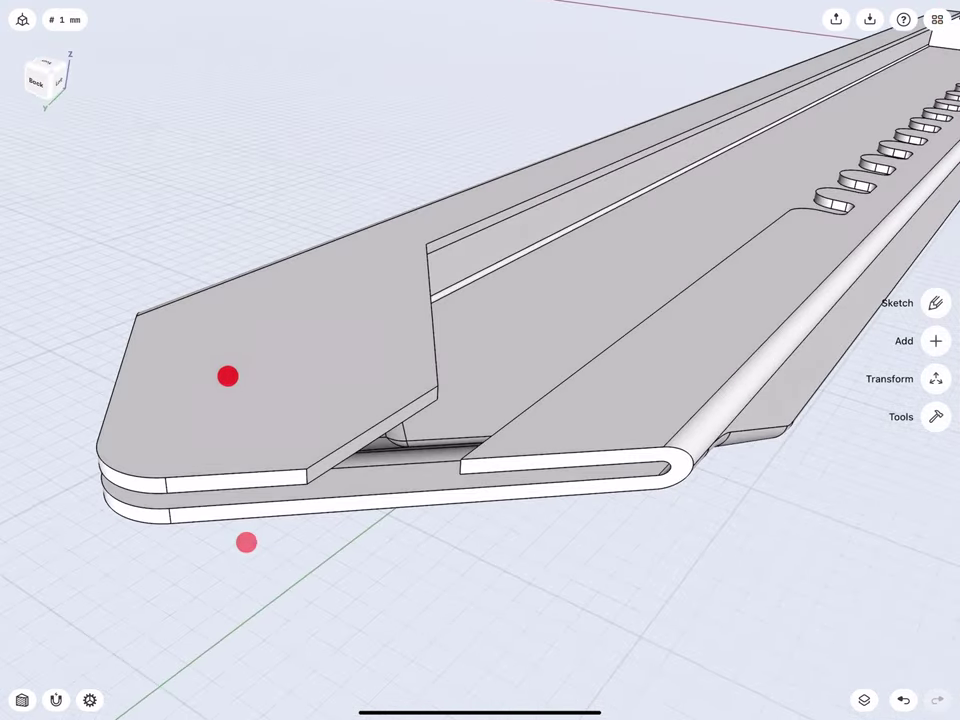
scroll(287, 446, "up", 3)
scroll(288, 447, "up", 3)
scroll(288, 447, "up", 2)
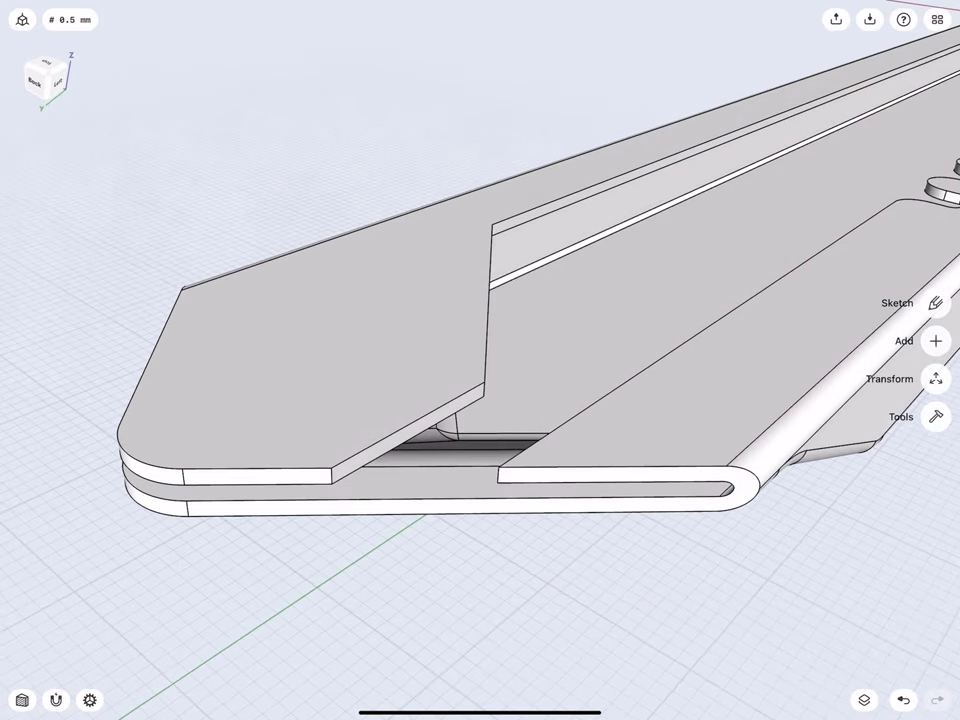
left_click(326, 474)
left_click_drag(342, 496, 365, 528)
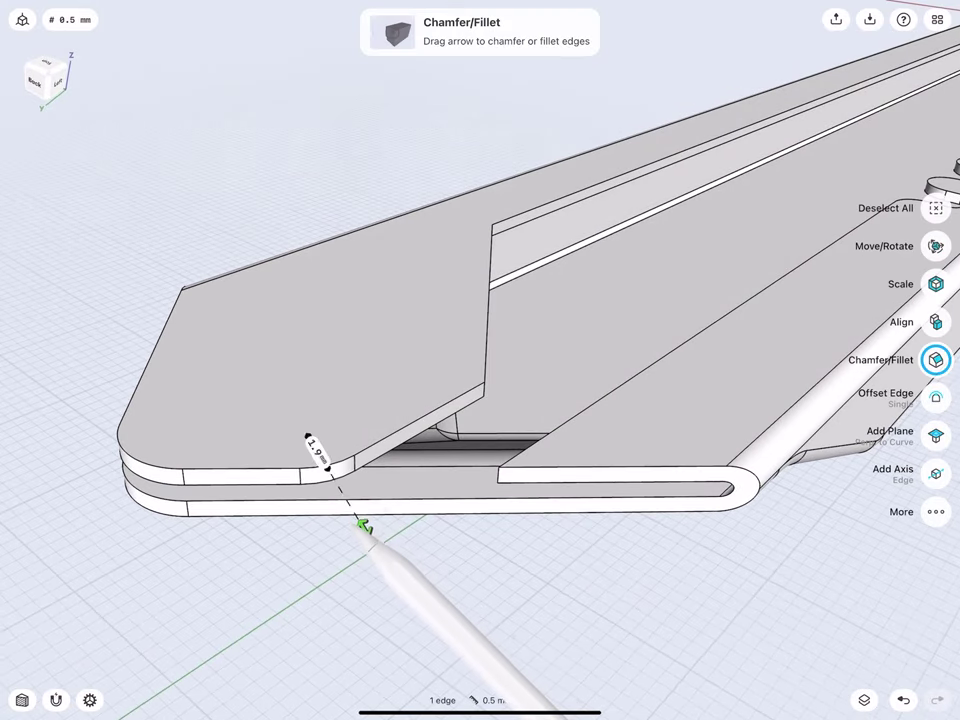
left_click(378, 553)
type("1")
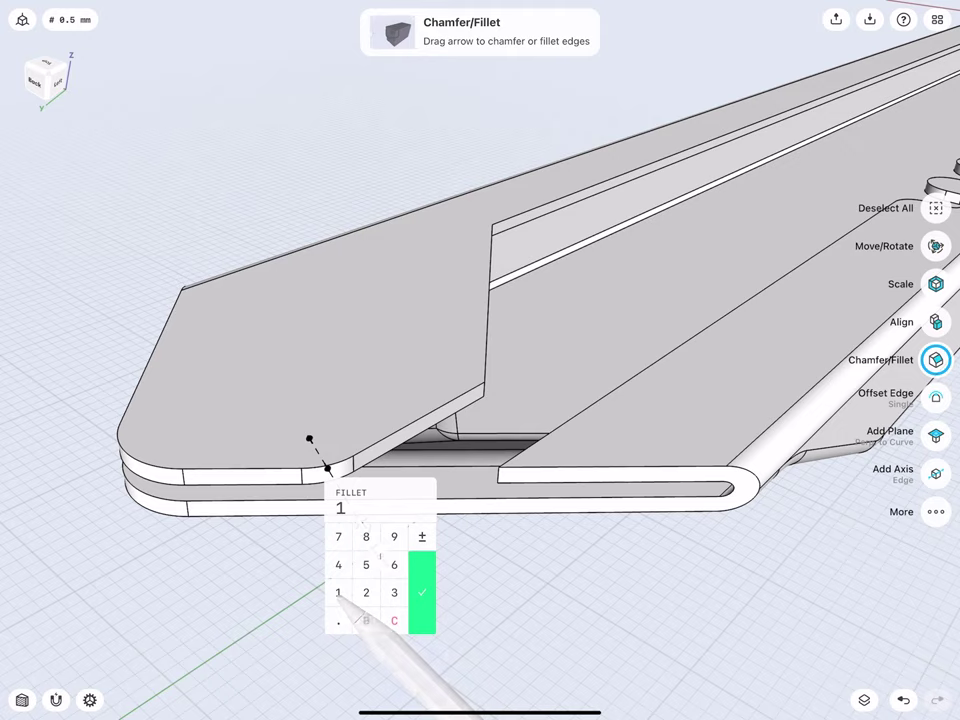
left_click(422, 592)
left_click(493, 474)
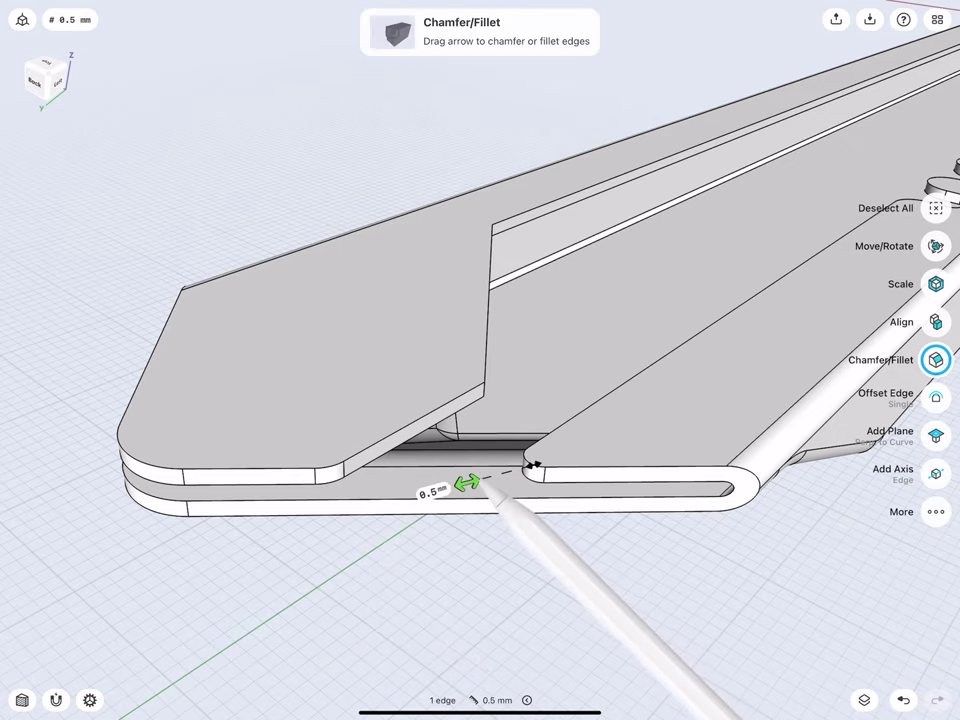
left_click_drag(467, 484, 448, 487)
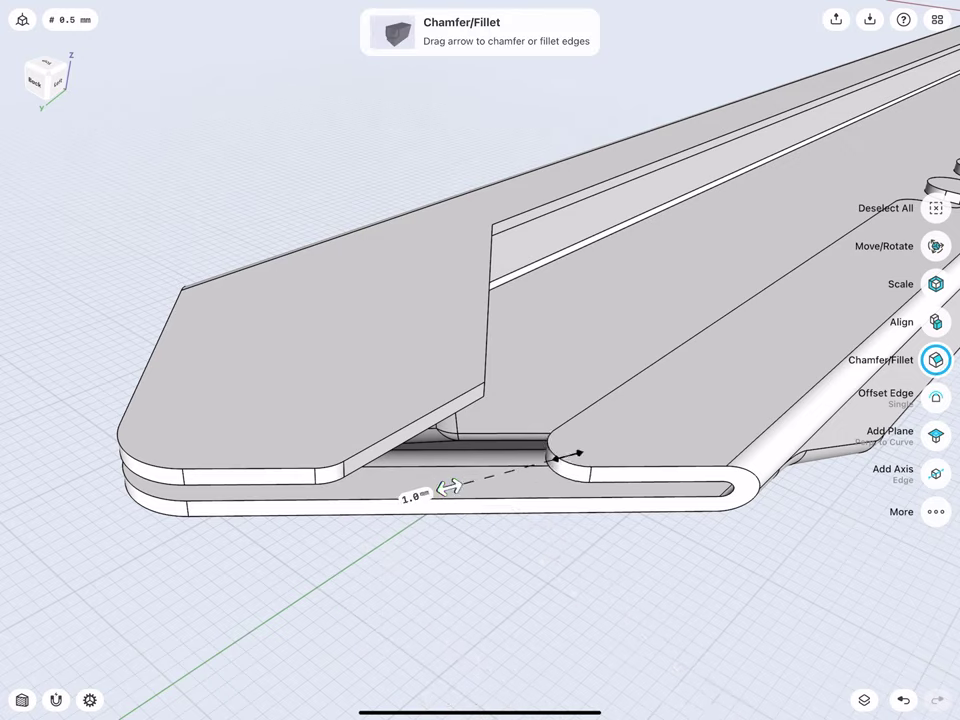
left_click(415, 495)
left_click(455, 515)
- Round the top edge of the angled cut with a 5 mm fillet
scroll(392, 357, "up", 3)
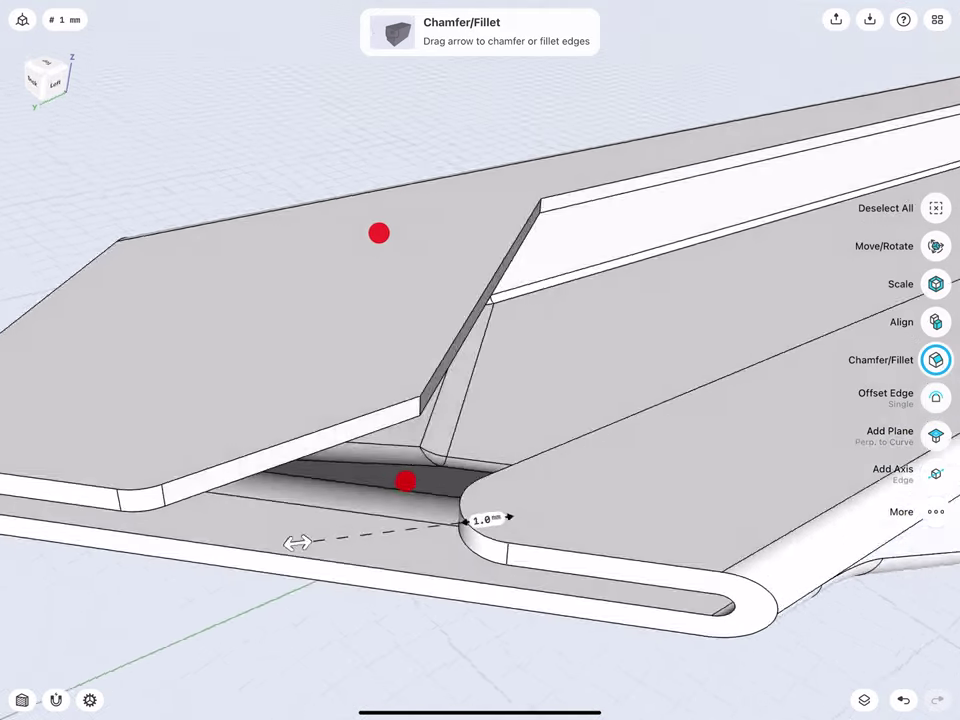
middle_click_drag(379, 233, 344, 234)
left_click(379, 407)
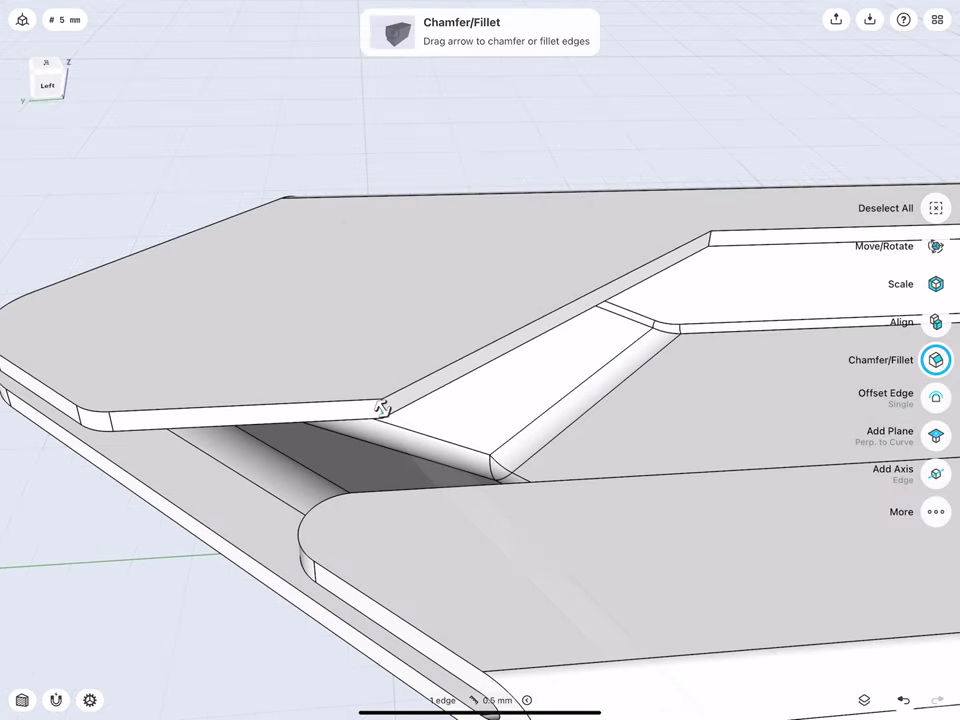
left_click_drag(706, 240, 775, 280)
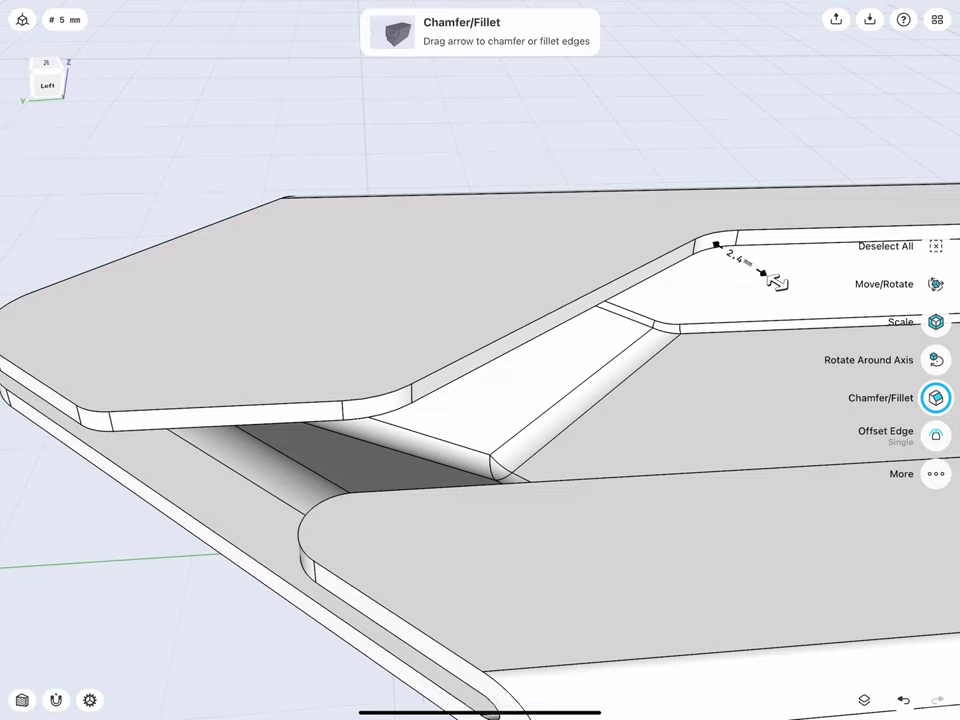
left_click(735, 255)
left_click(725, 267)
left_click(718, 242)
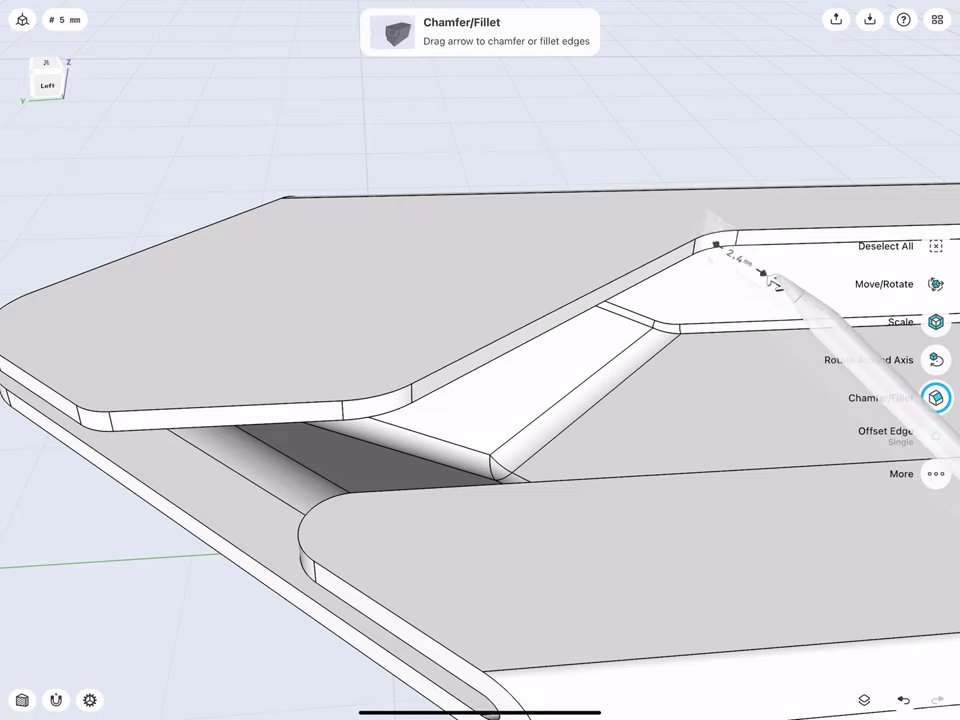
left_click(727, 145)
middle_click_drag(565, 156, 448, 214)
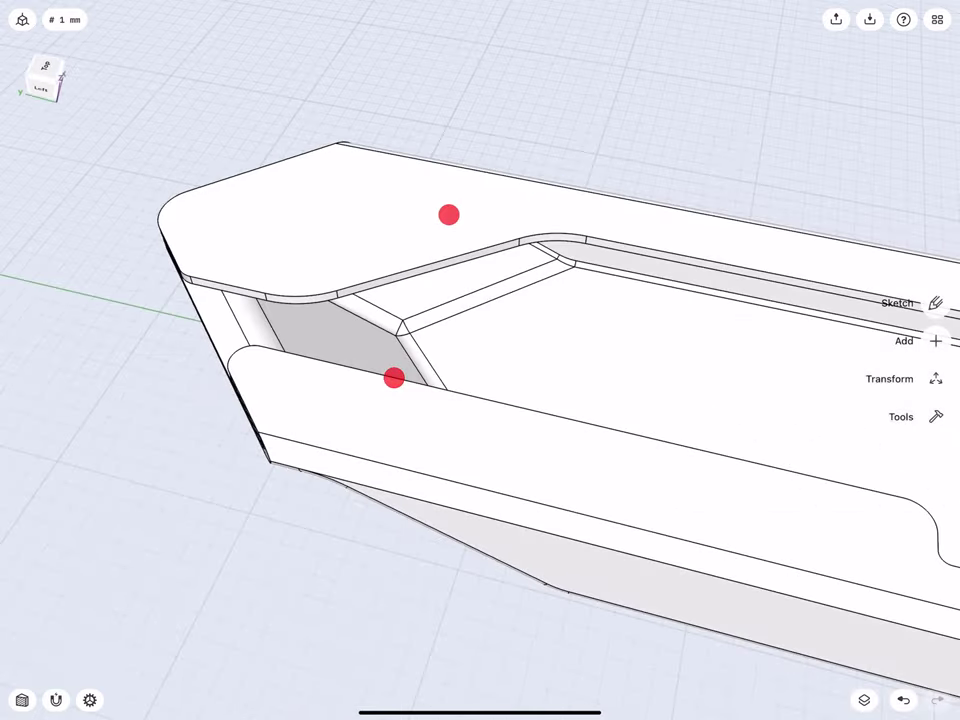
- Pull the grey inner end face back about 3.9 mm
scroll(380, 320, "down", 10)
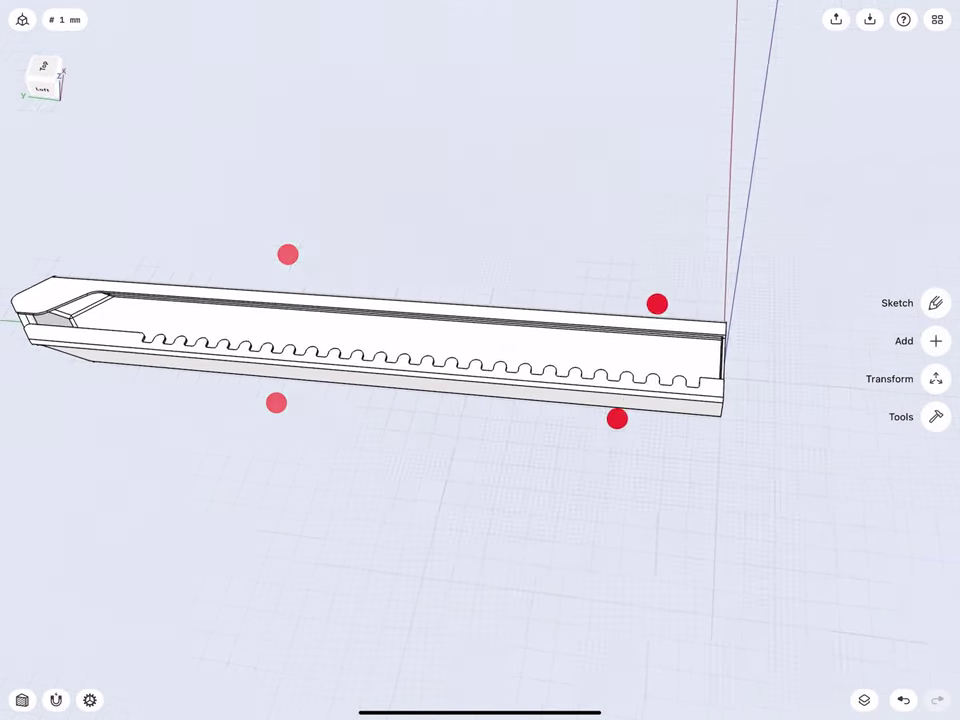
scroll(470, 330, "up", 5)
scroll(628, 319, "up", 4)
scroll(561, 335, "up", 3)
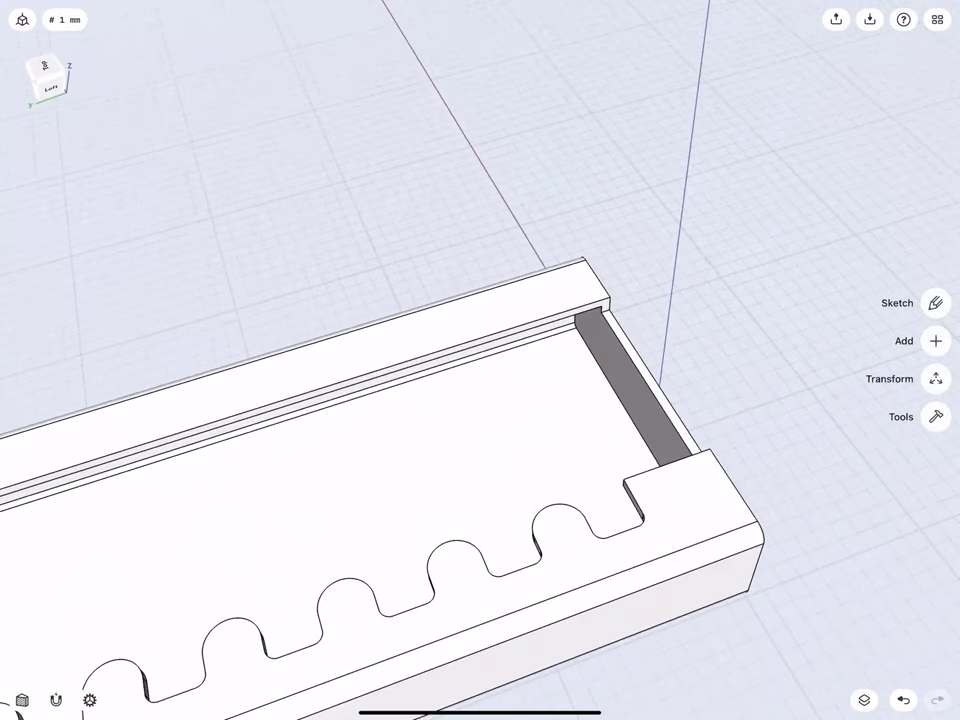
left_click(610, 365)
left_click_drag(606, 360, 700, 328)
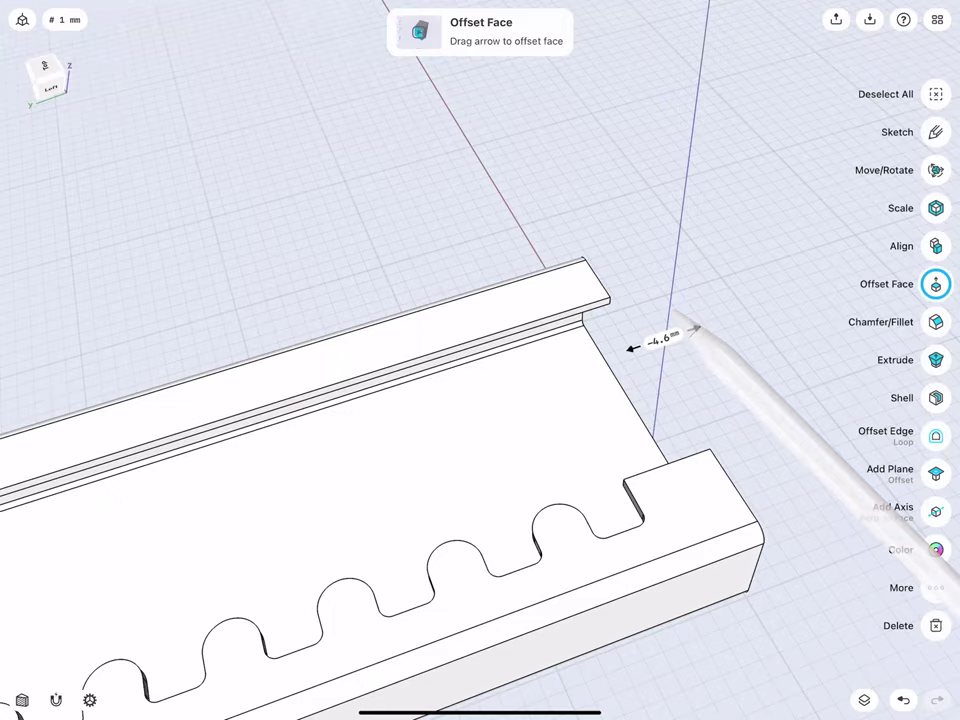
scroll(450, 360, "down", 5)
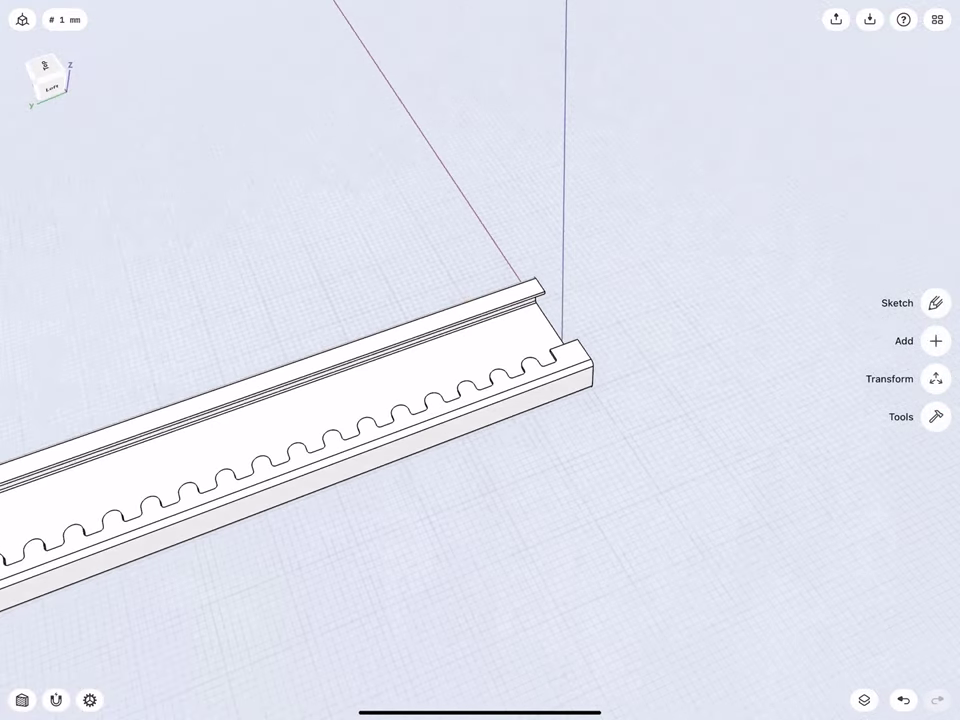
- Add a plane offset 5 mm above the handle's inner floor and sketch on it
left_click(46, 78)
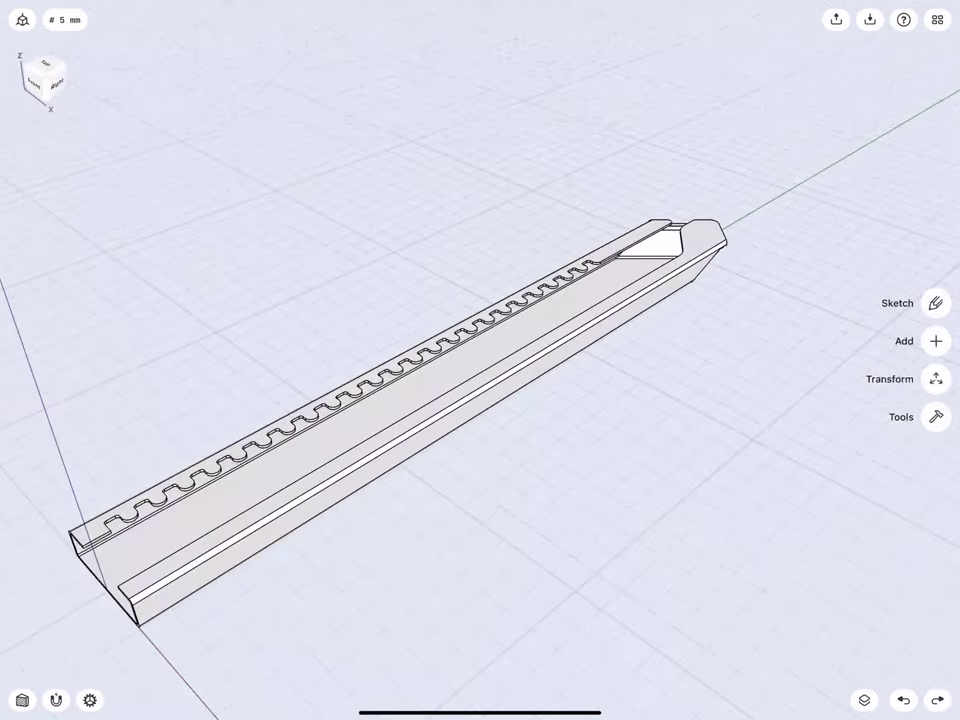
left_click_drag(165, 602, 236, 585)
scroll(225, 430, "up", 5)
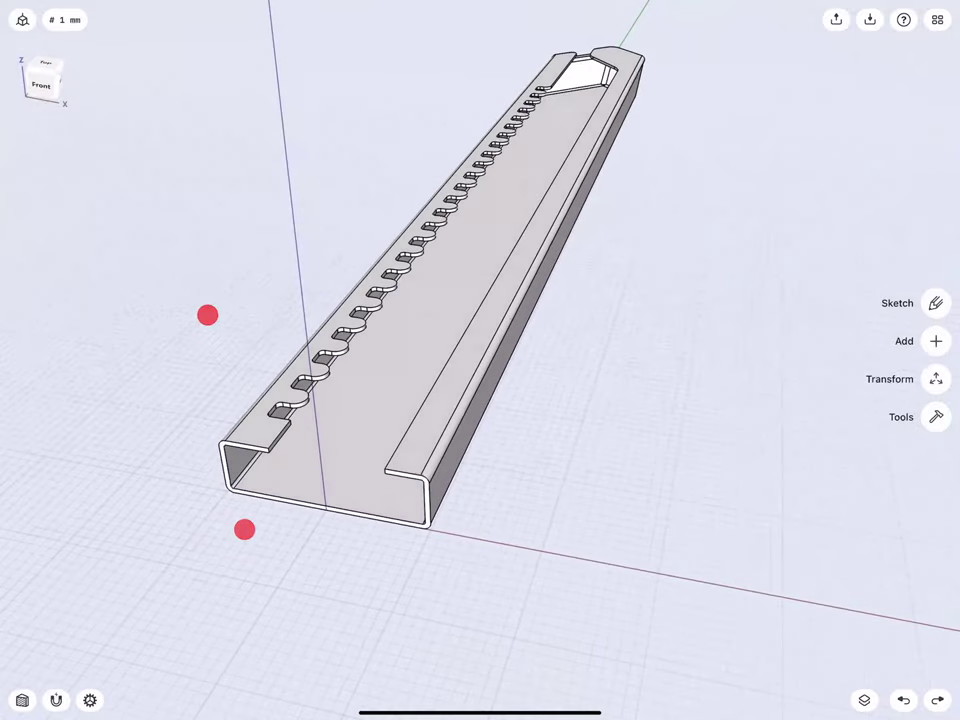
left_click(280, 474)
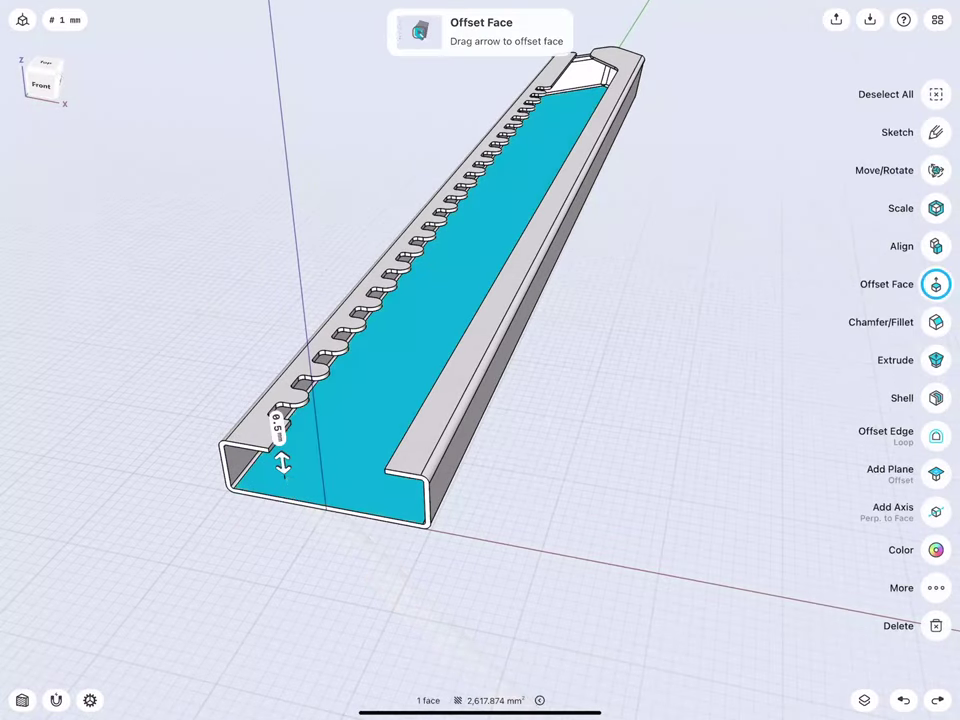
left_click(935, 472)
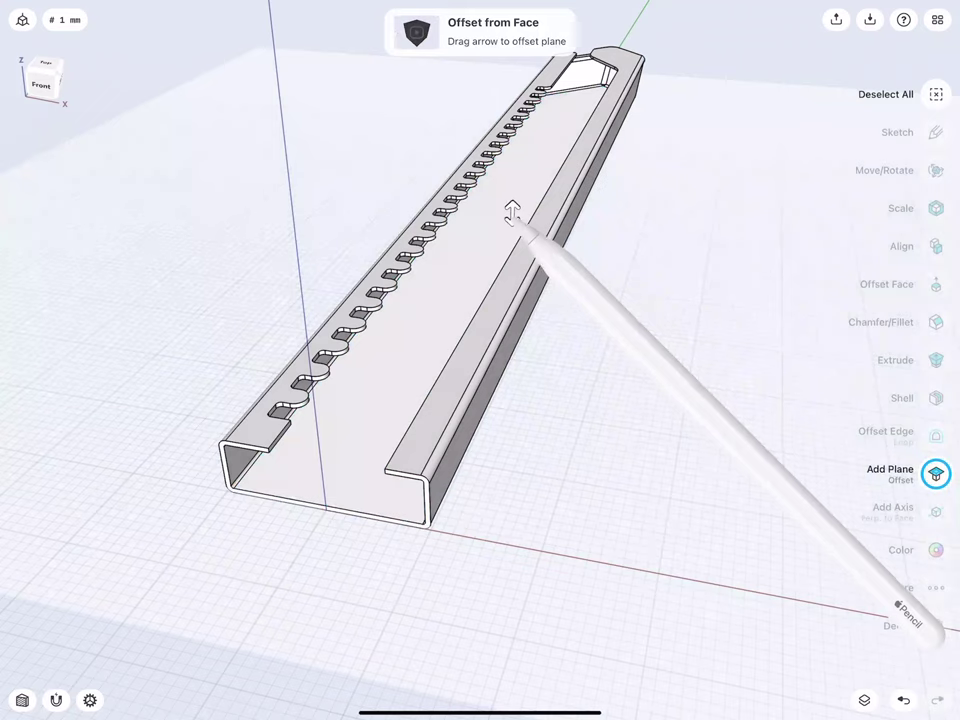
left_click_drag(512, 213, 512, 167)
left_click(513, 128)
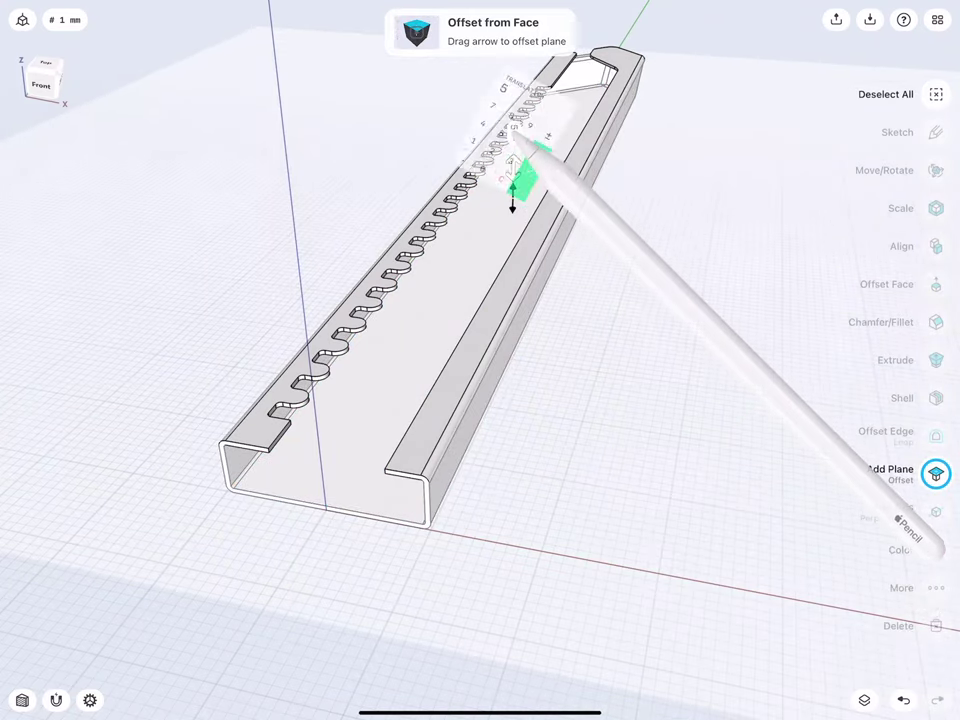
left_click(556, 175)
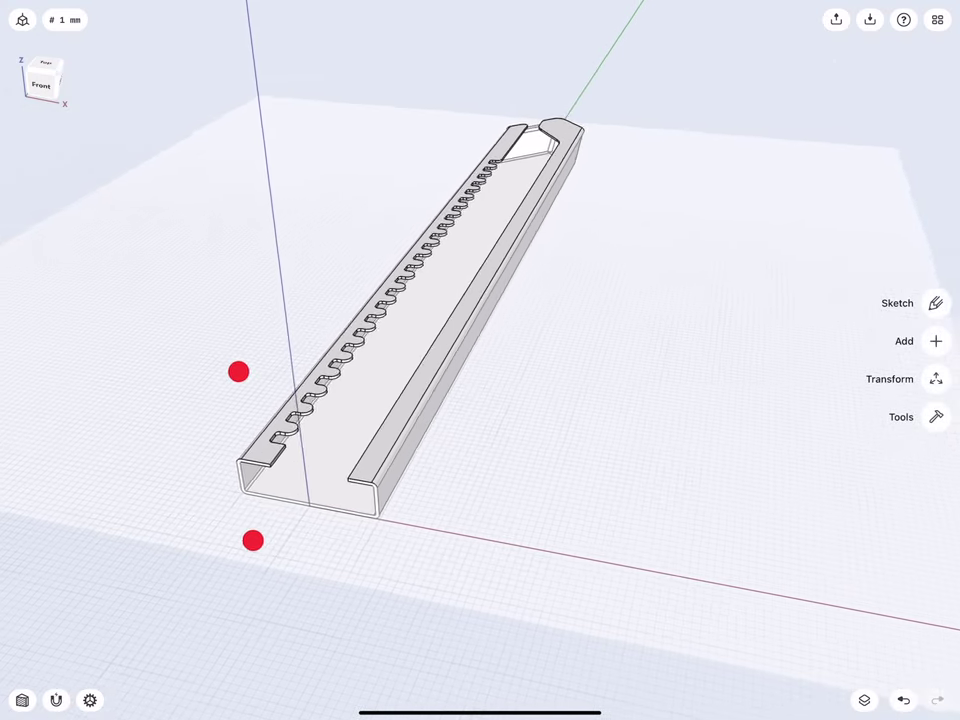
left_click_drag(238, 368, 273, 376)
left_click(935, 303)
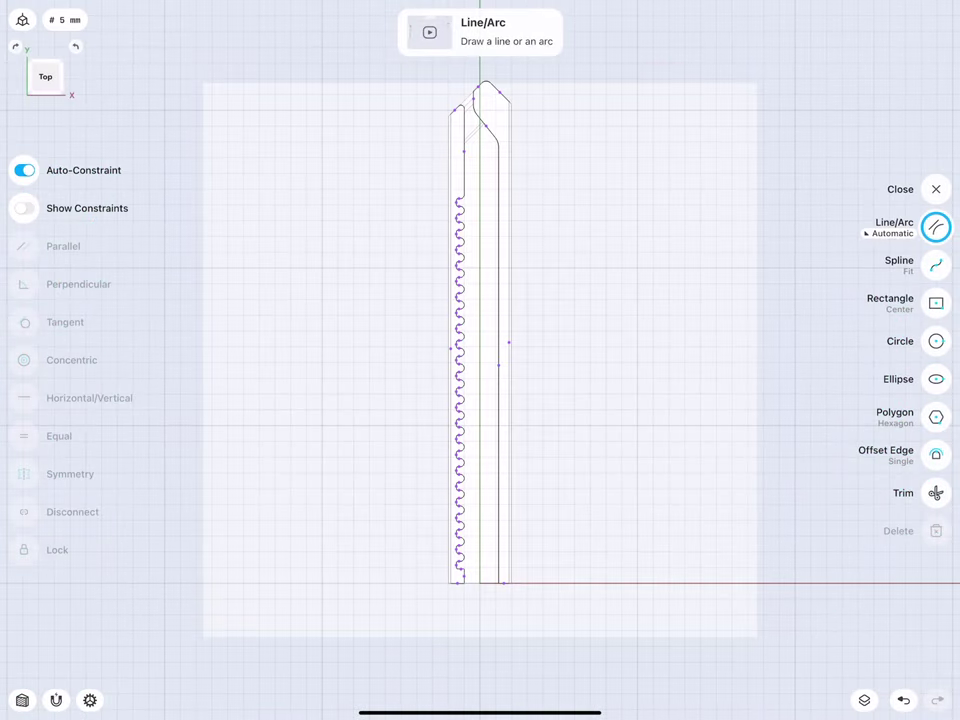
- Hide Body 01 using the items list
left_click(864, 700)
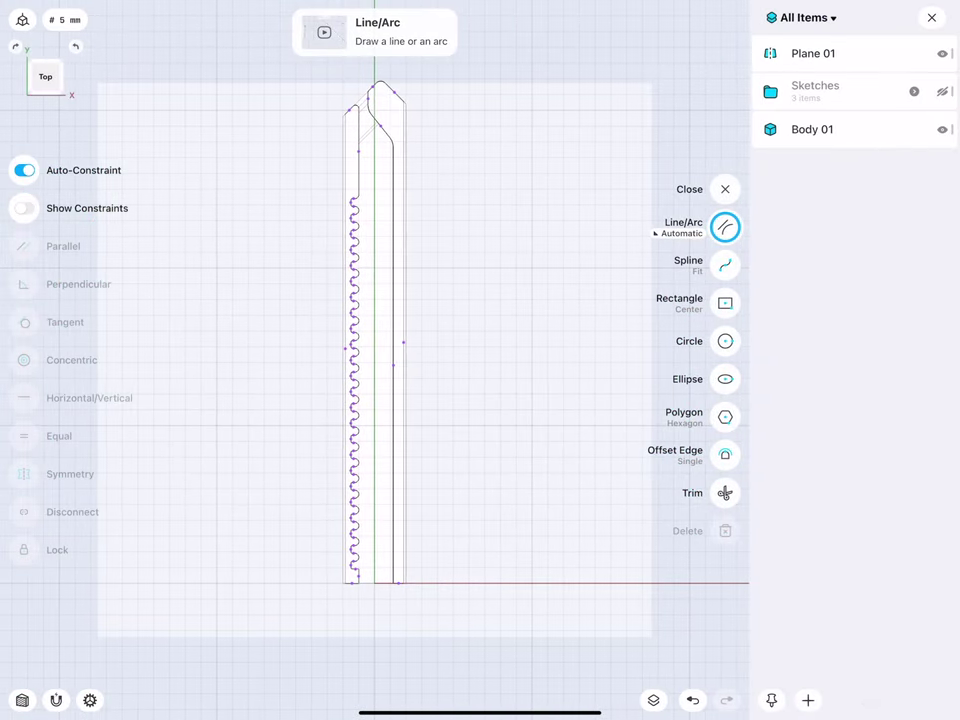
left_click(940, 130)
left_click(938, 18)
- Draw a 9 mm horizontal base line leftward from the origin
scroll(420, 530, "up", 5)
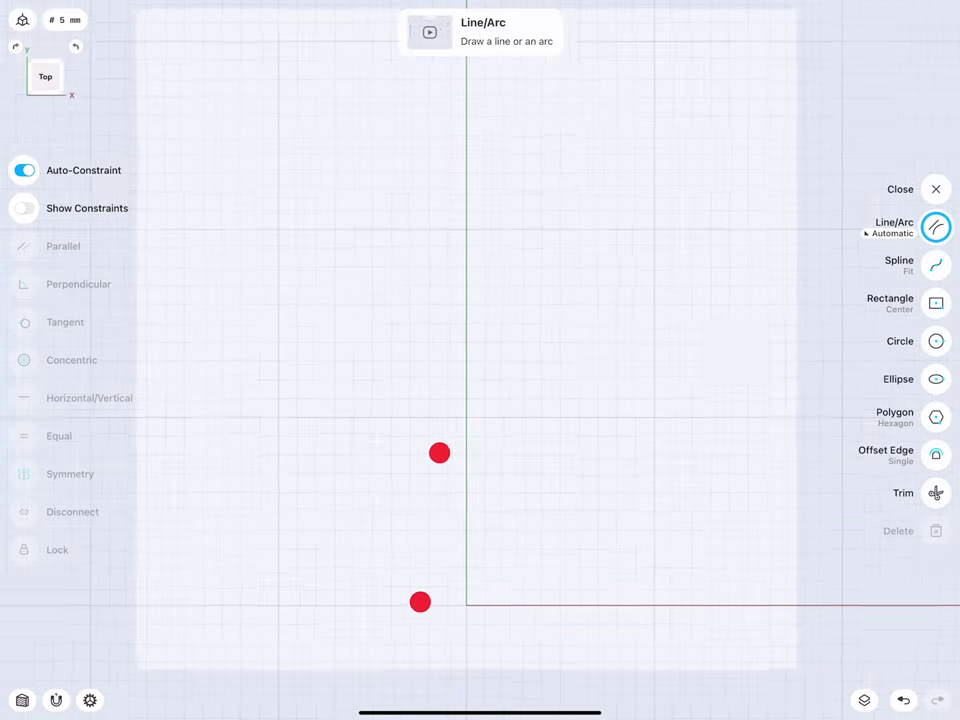
scroll(361, 343, "down", 2)
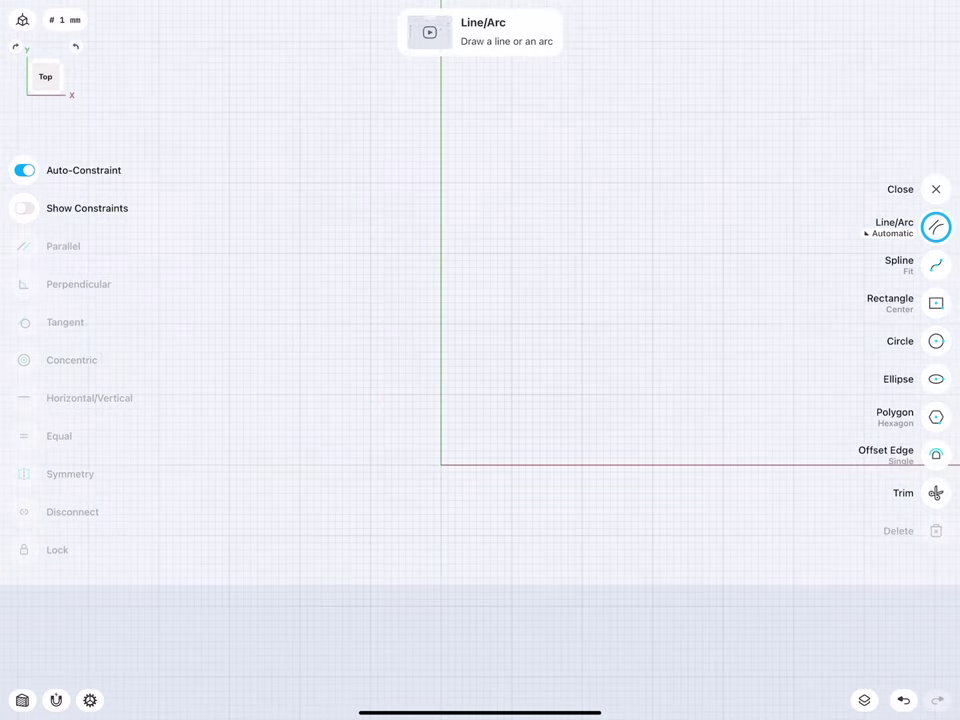
left_click_drag(441, 464, 335, 465)
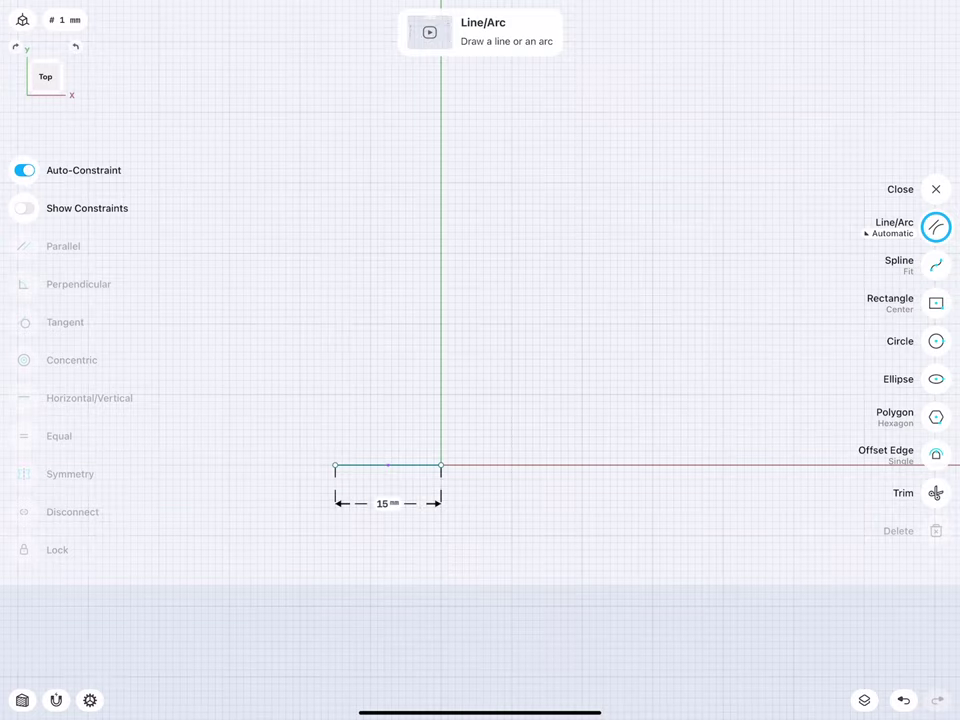
left_click(382, 503)
type("9")
left_click(423, 560)
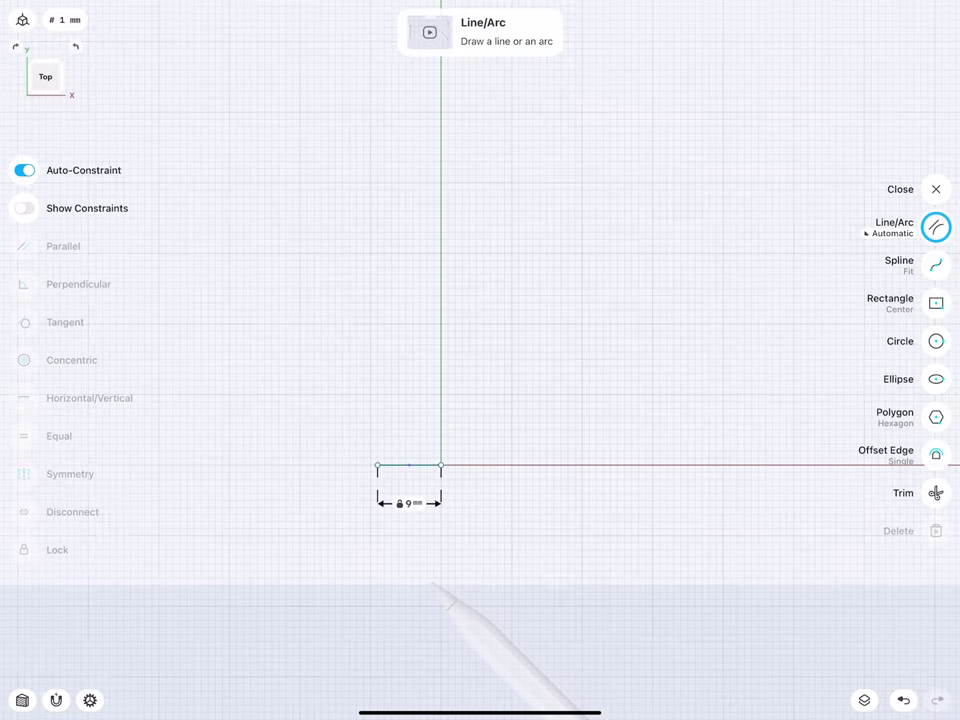
- Draw a 92 mm vertical line up from the base line's left end
scroll(333, 451, "up", 2)
scroll(317, 497, "up", 3)
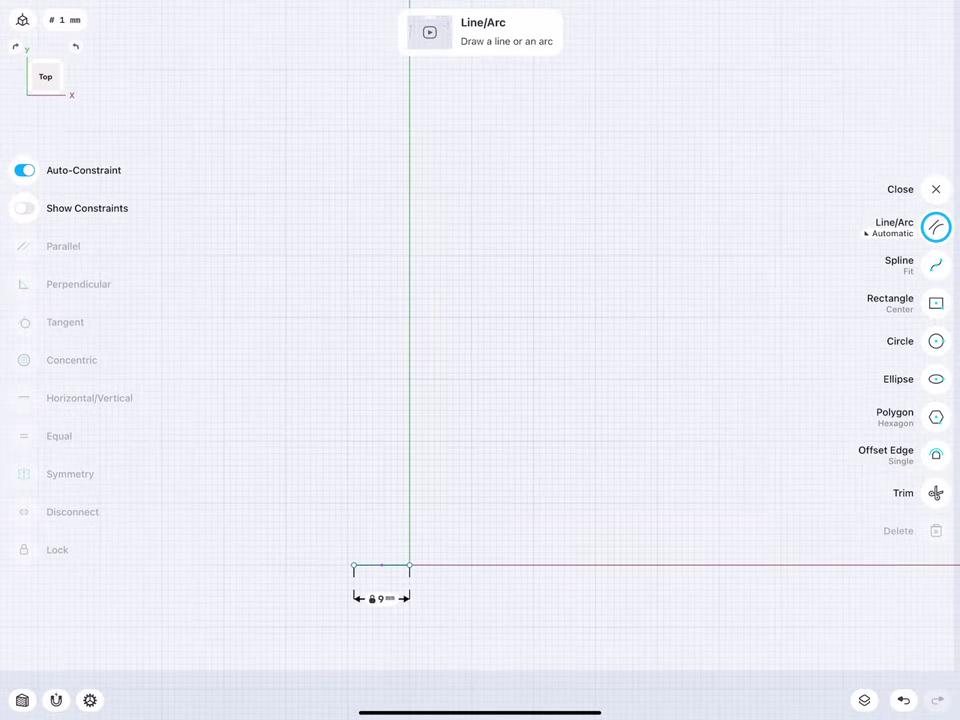
left_click_drag(353, 565, 353, 150)
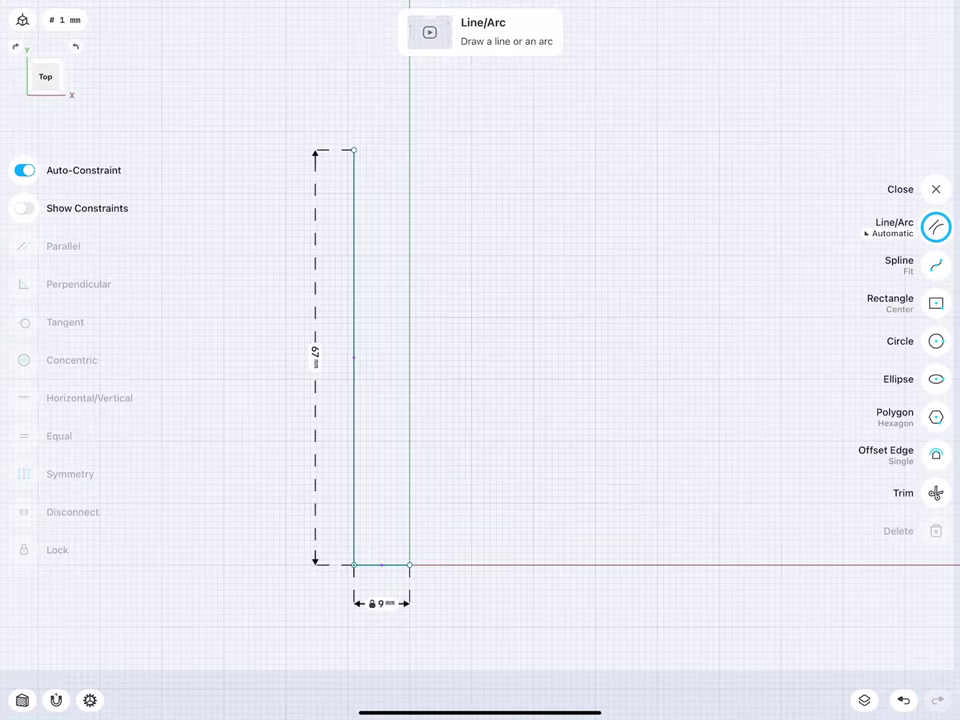
left_click(315, 356)
left_click(329, 355)
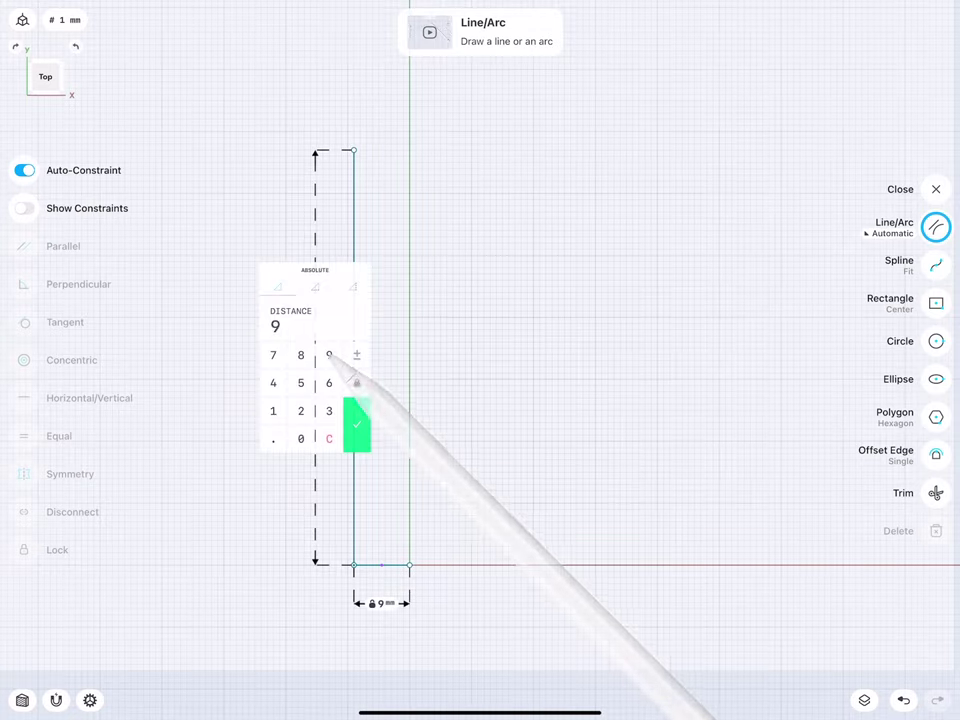
left_click(301, 411)
left_click(357, 425)
- Draw a new vertical line upward and set its length to 100 mm
middle_click_drag(322, 328, 299, 424)
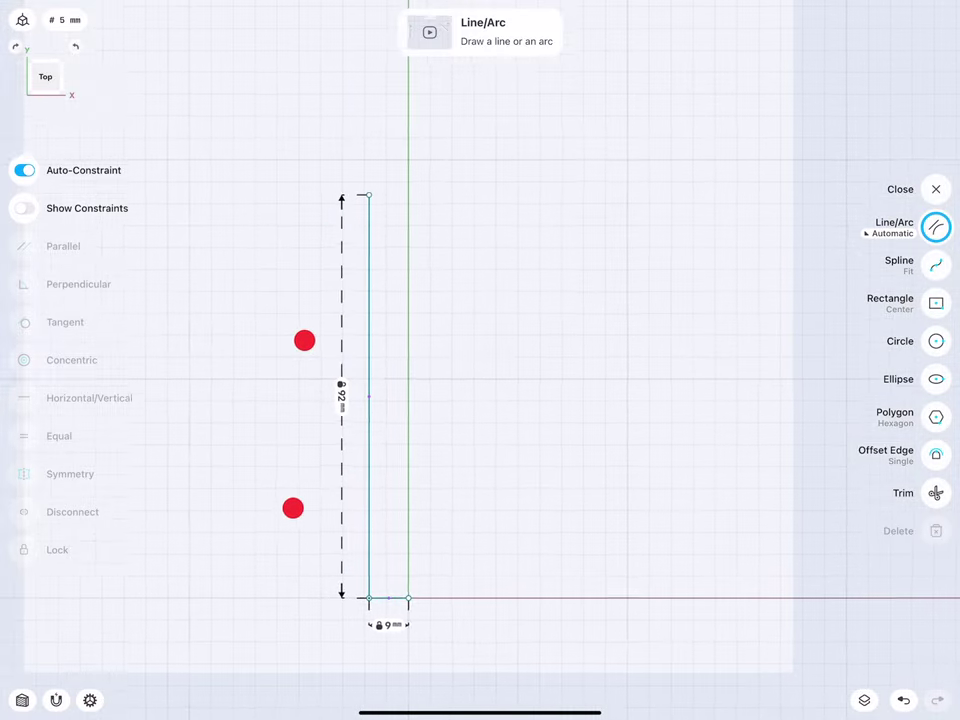
middle_click_drag(327, 360, 392, 511)
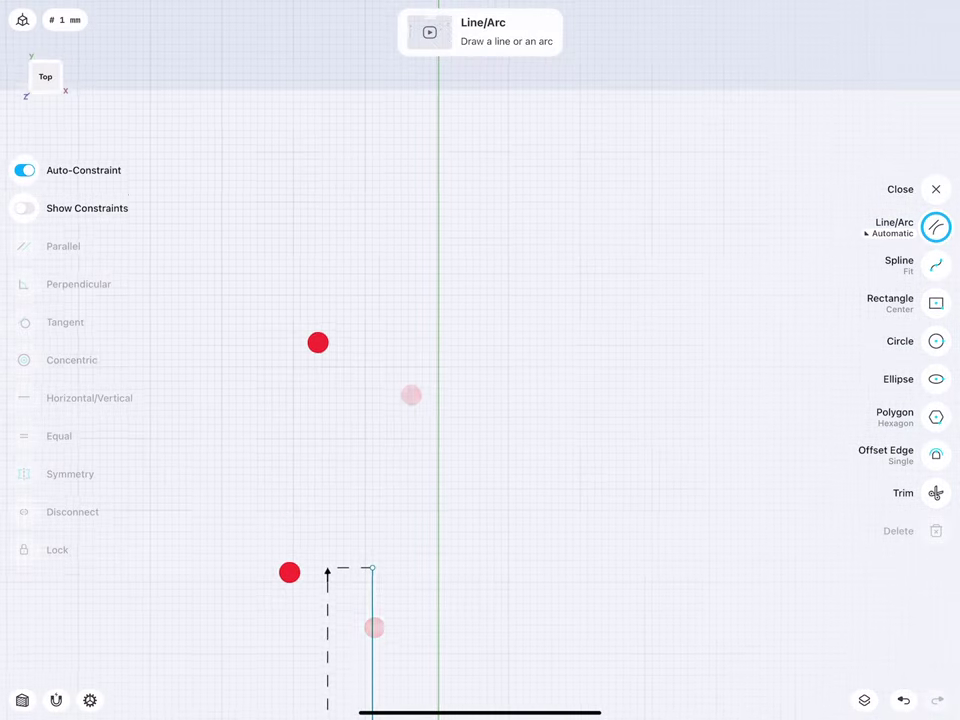
middle_click_drag(317, 343, 317, 390)
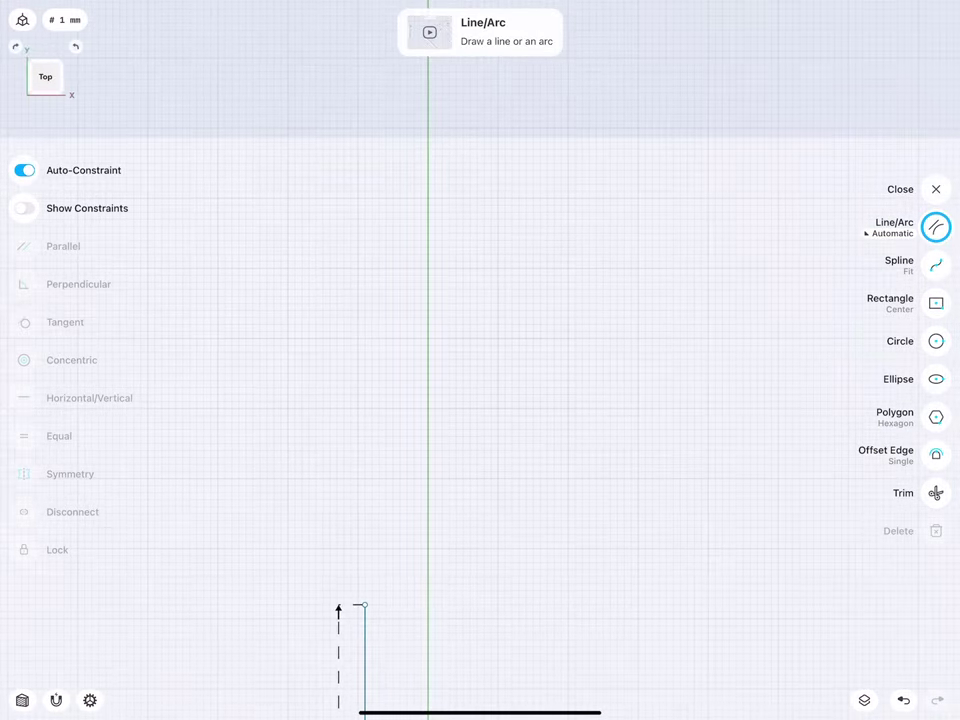
left_click_drag(365, 605, 365, 44)
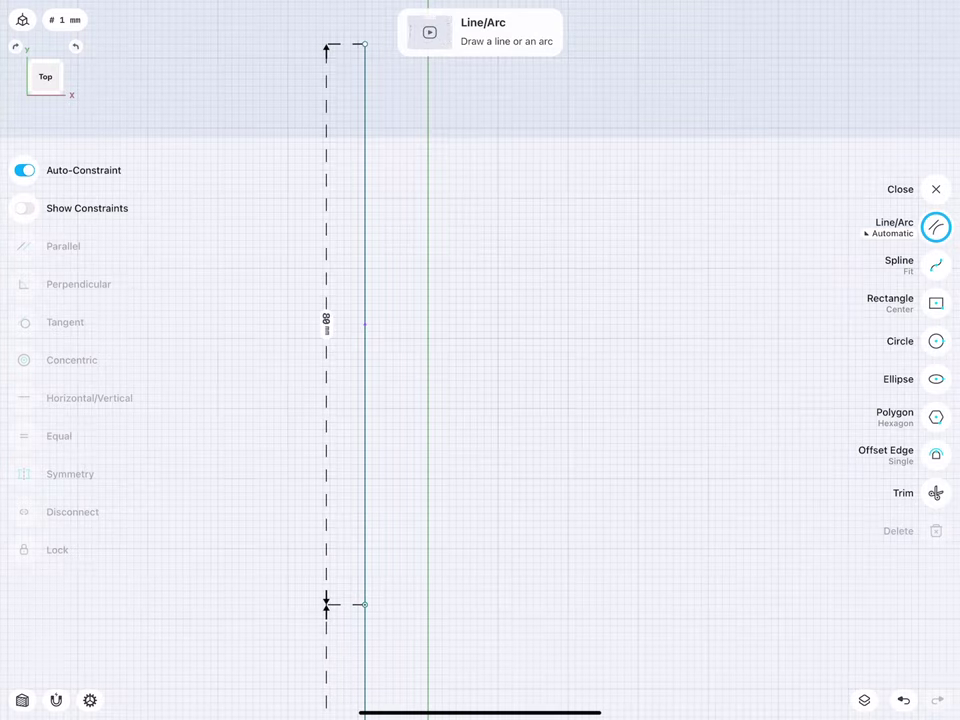
left_click(326, 324)
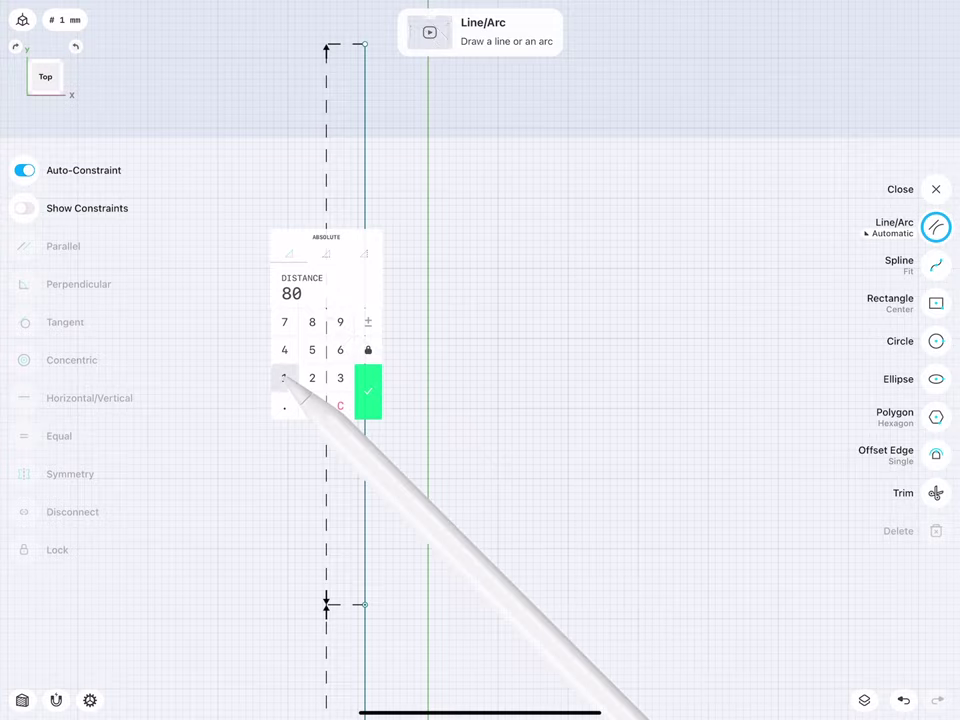
left_click(284, 378)
left_click(312, 405)
left_click(368, 391)
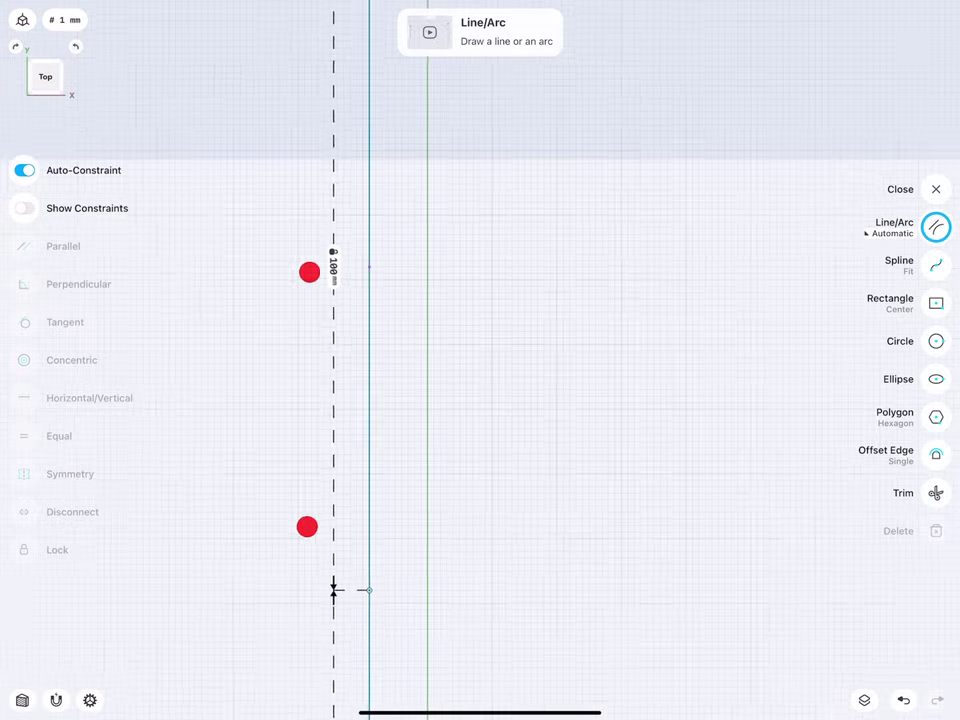
- Lock the 100 mm line and draw a 30.281 mm slanted line down-right from its top
scroll(280, 430, "down", 3)
scroll(280, 428, "up", 1)
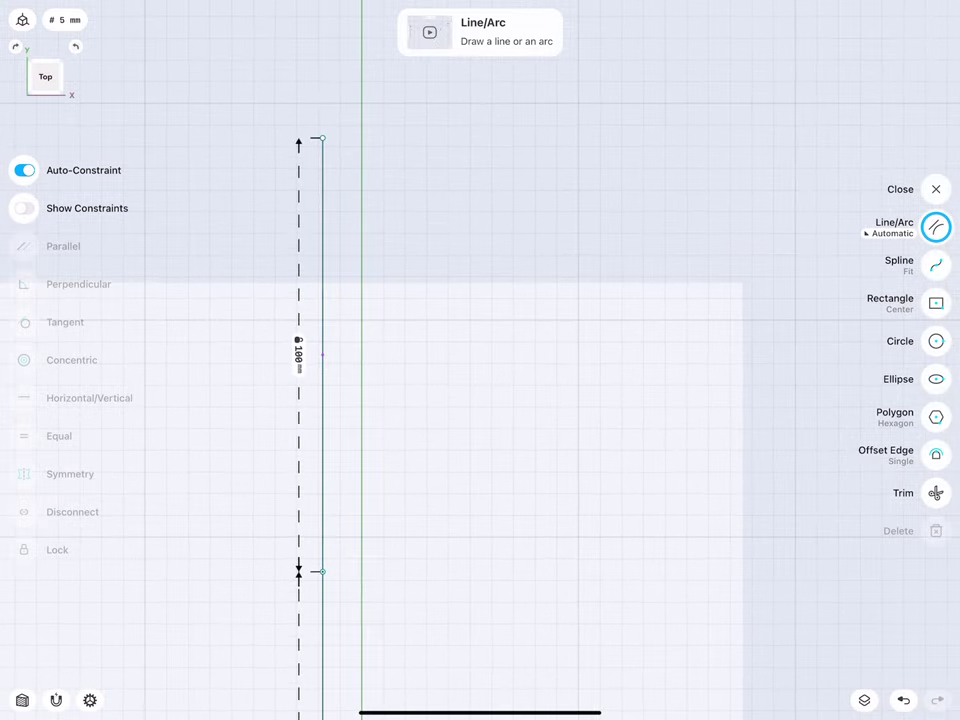
left_click(321, 354)
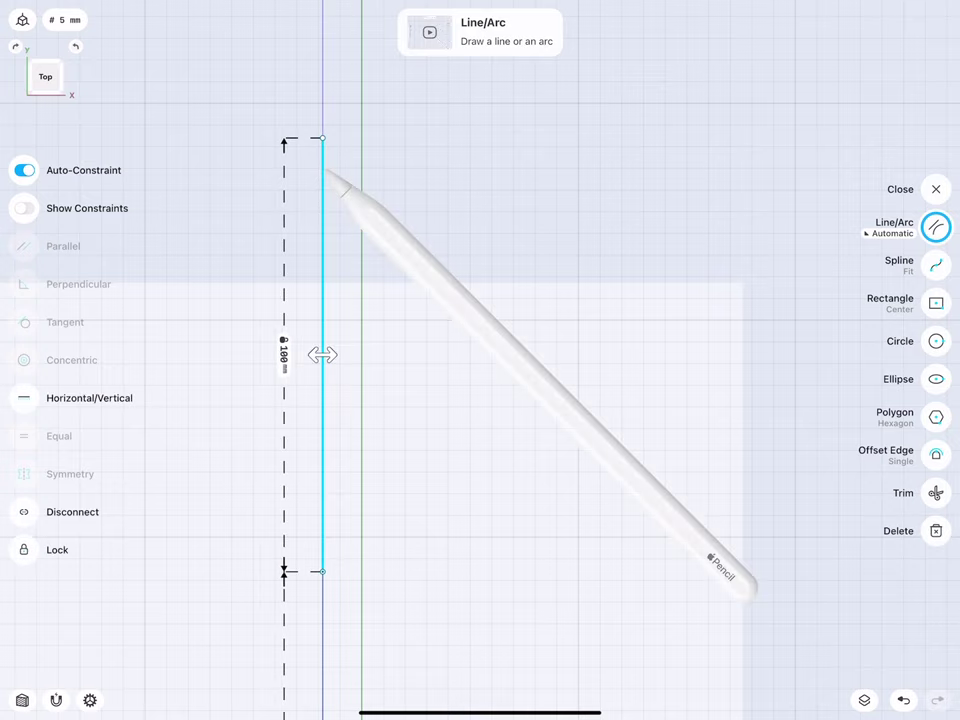
left_click(24, 550)
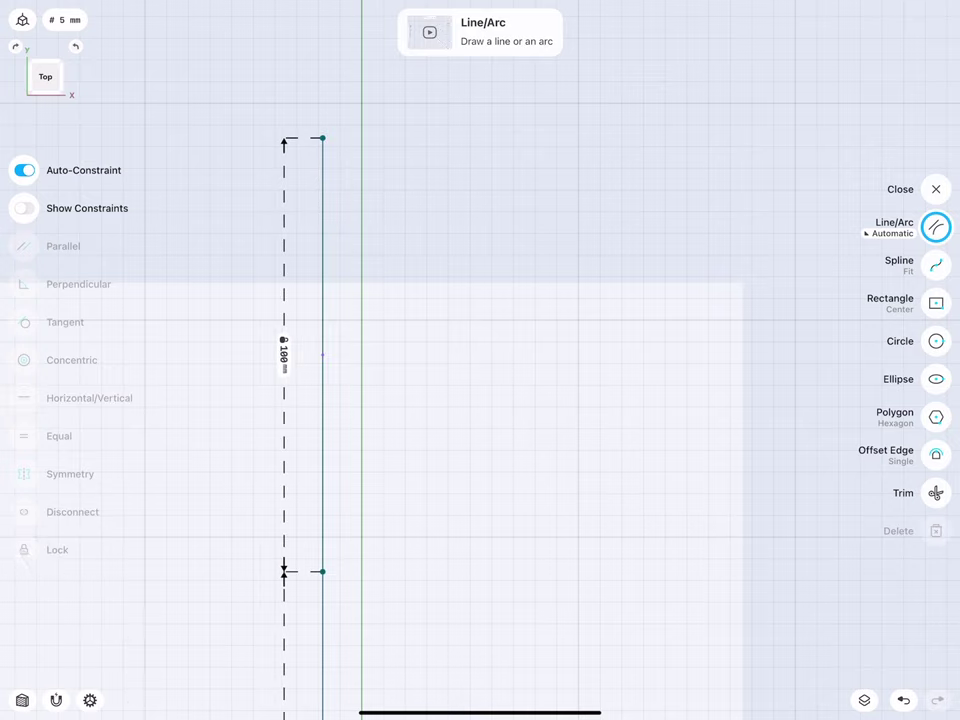
left_click_drag(322, 137, 437, 202)
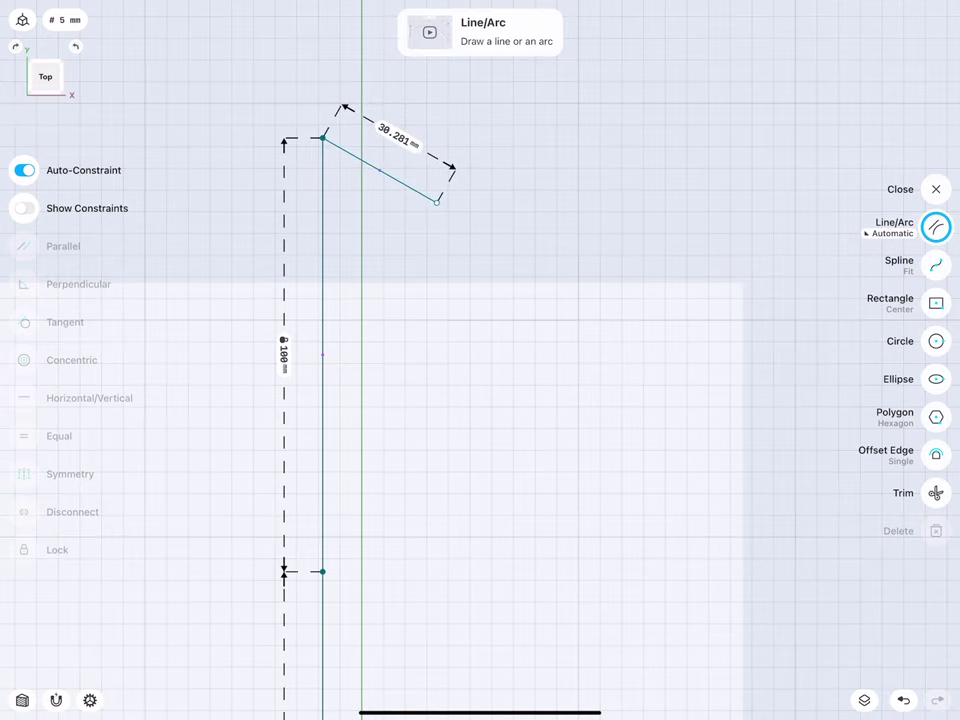
- Draw a lower slanted line and fix the upper slanted line at 60° to the vertical
left_click_drag(322, 571, 427, 645)
left_click(321, 354)
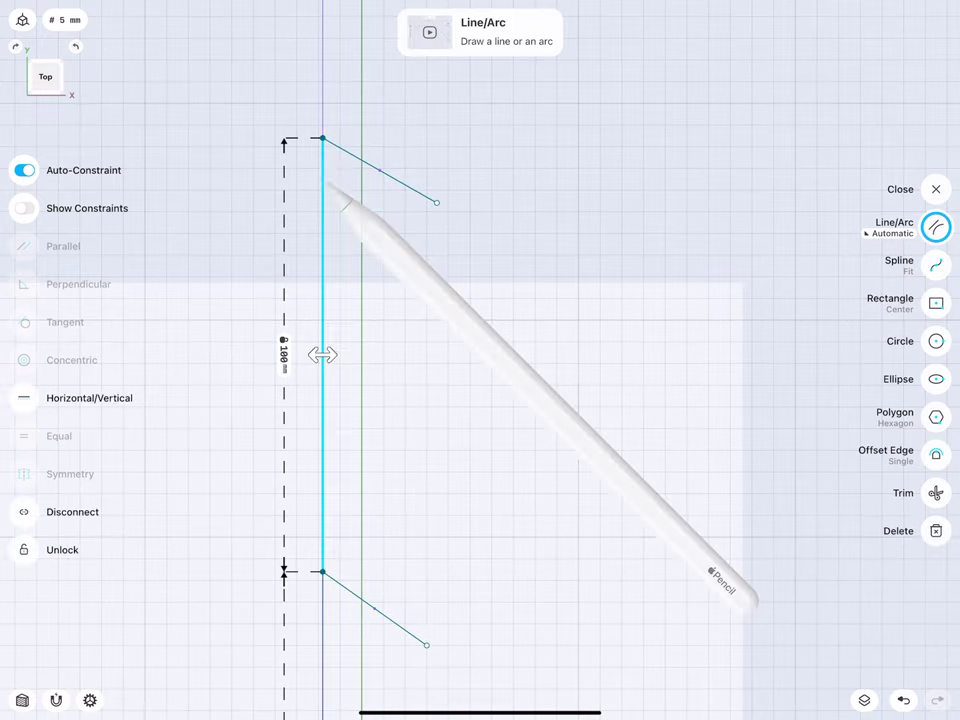
left_click(392, 177)
left_click(335, 185)
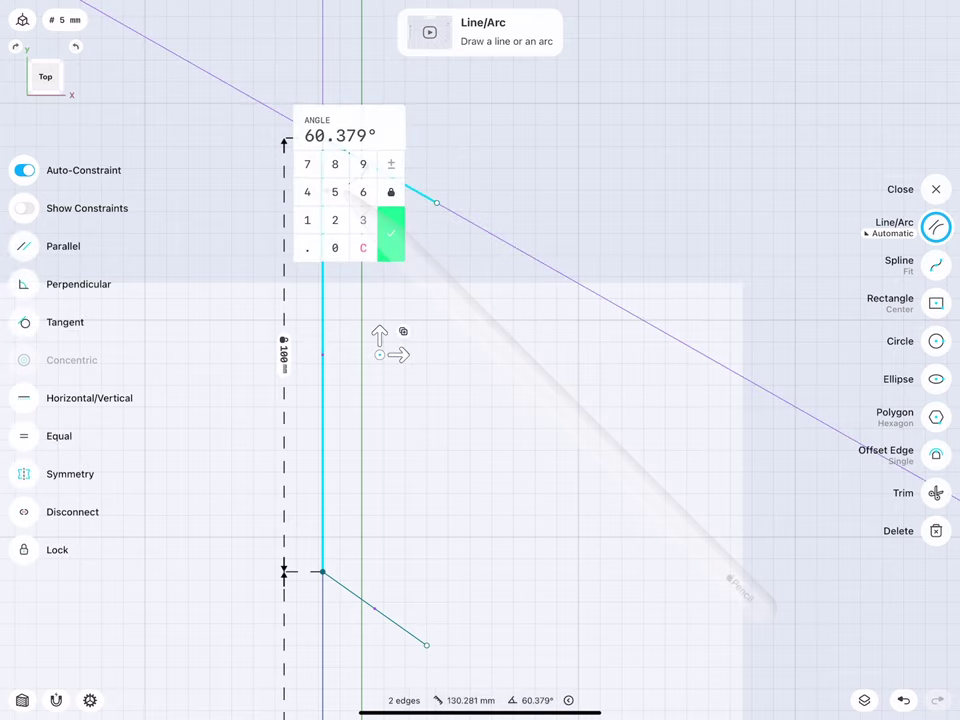
left_click(363, 192)
left_click(335, 248)
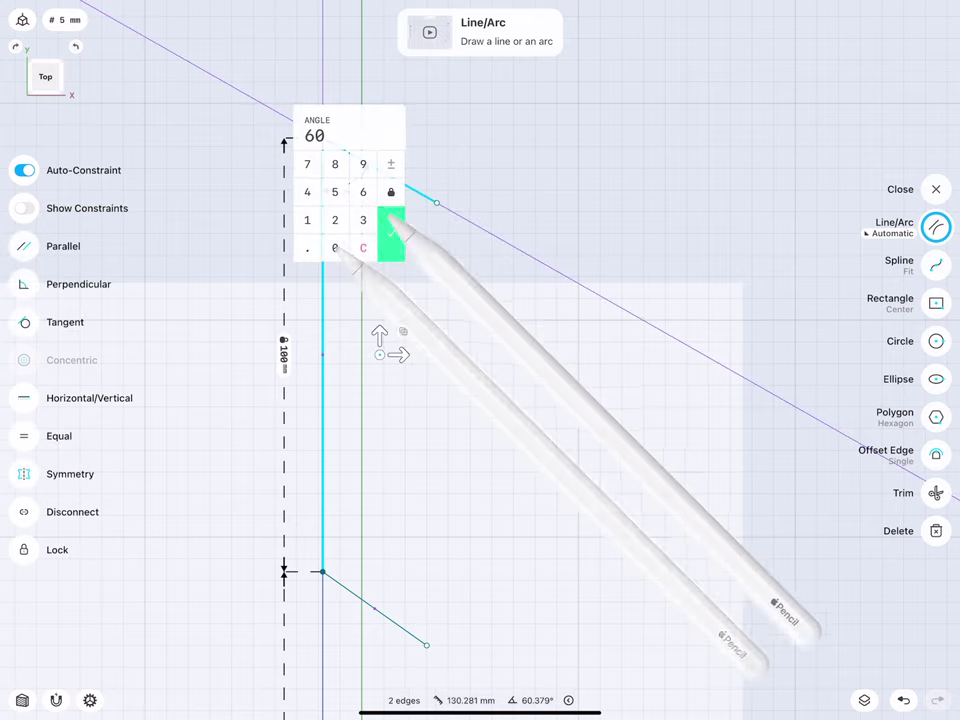
left_click(391, 234)
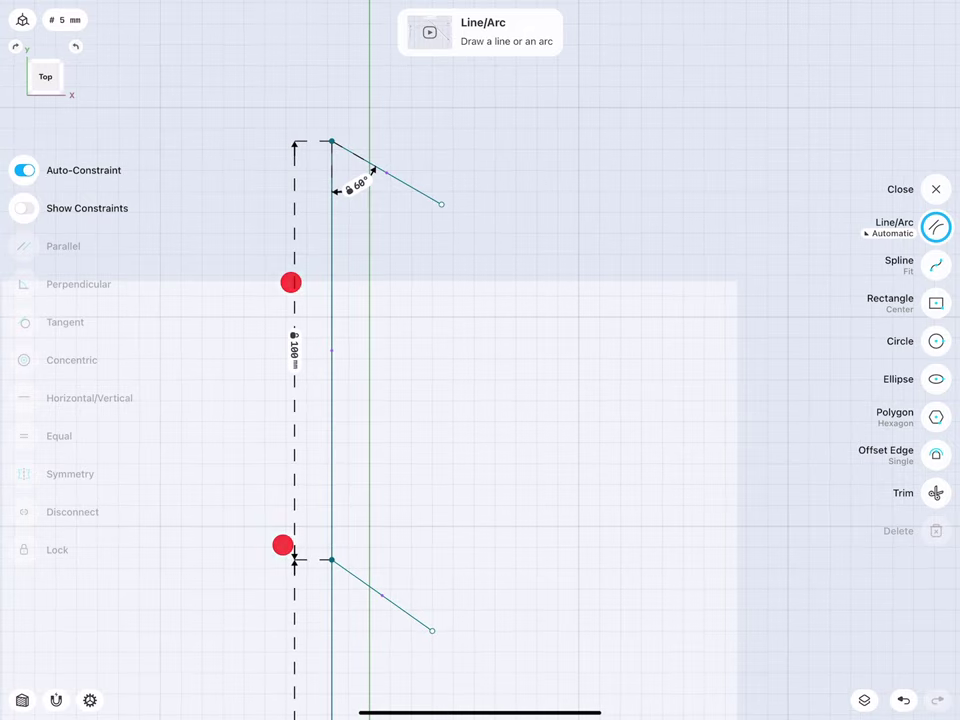
- Set the angle between the lower slanted line and the vertical line to 120°
middle_click_drag(283, 418, 283, 342)
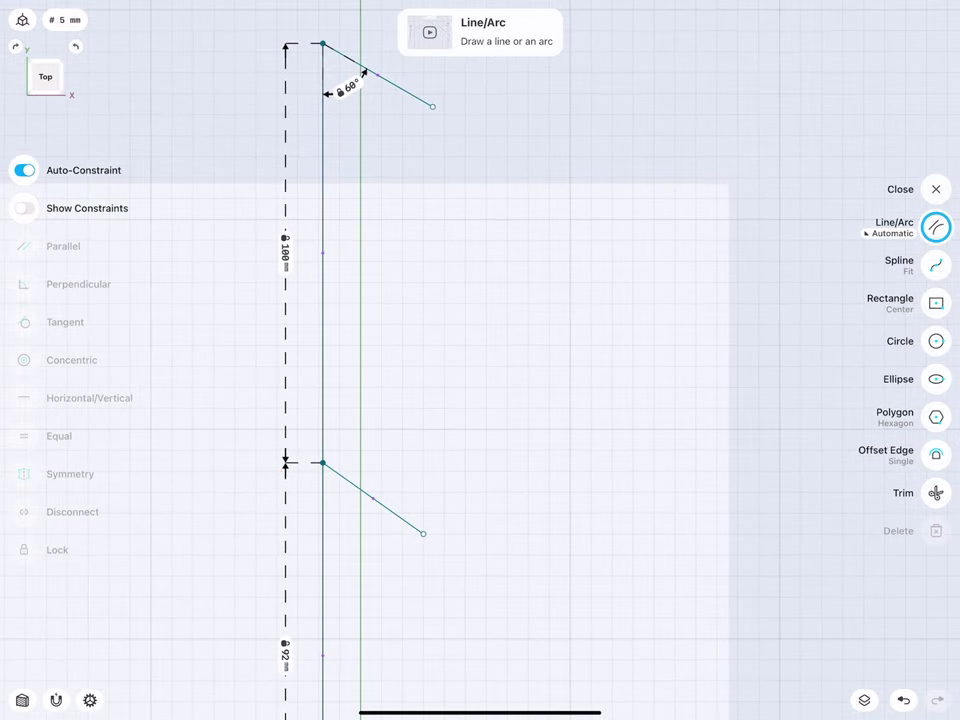
left_click(362, 490)
left_click(322, 330)
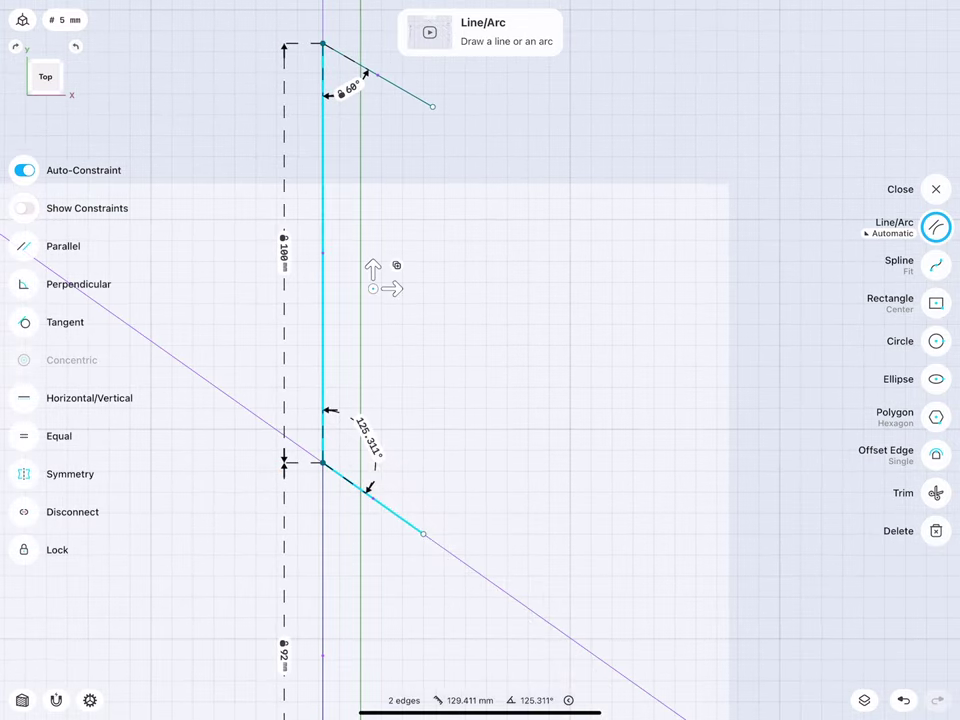
left_click(367, 437)
type("120")
left_click(411, 487)
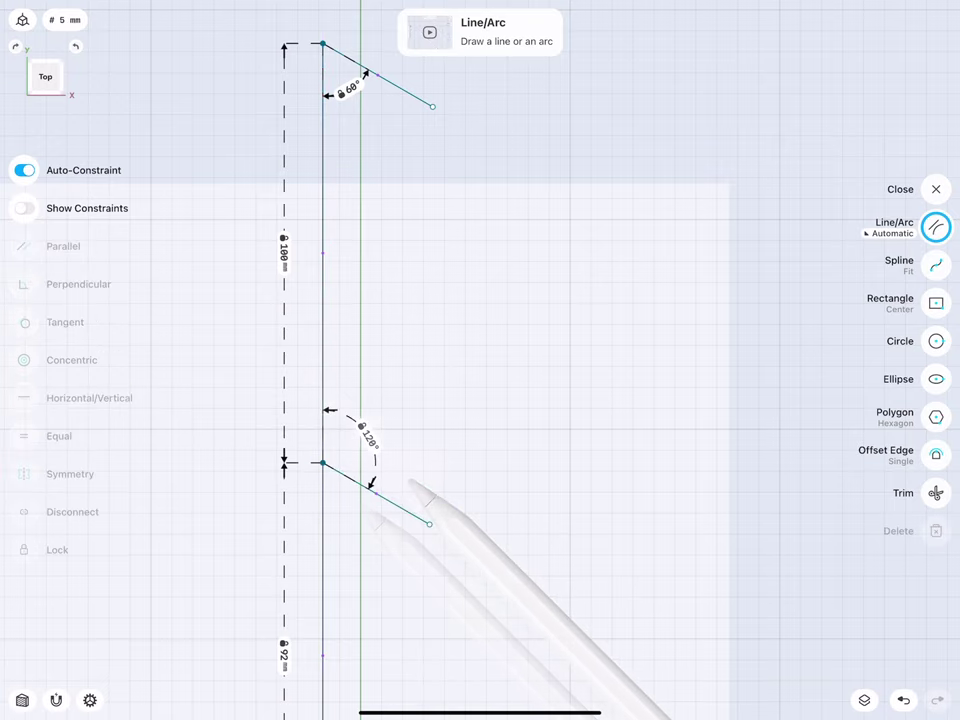
middle_click_drag(290, 360, 265, 422)
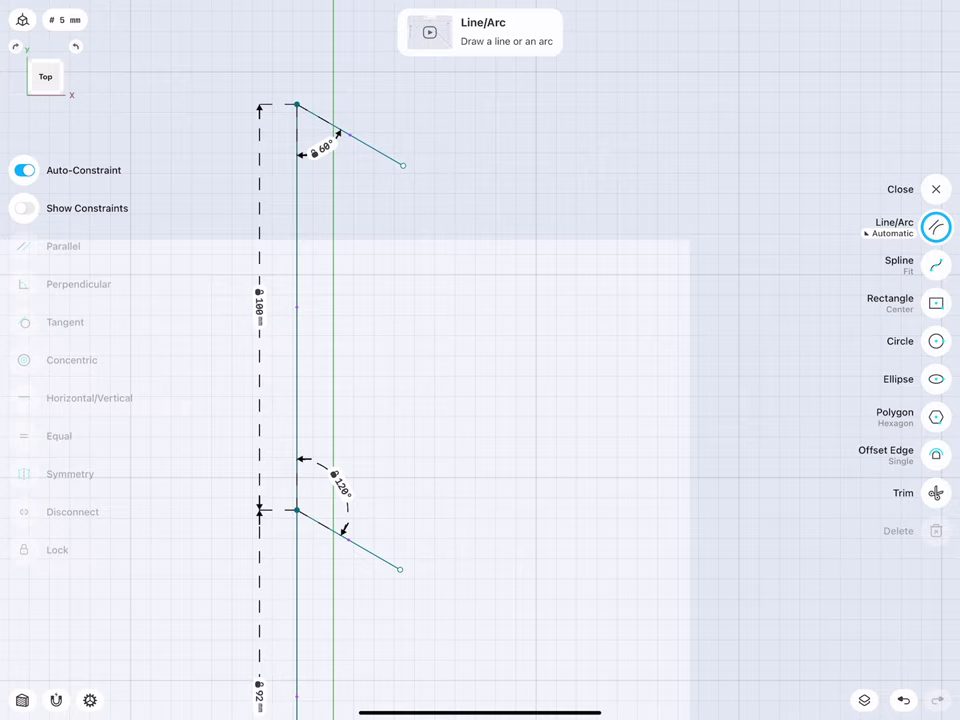
- Offset the long vertical line 18 mm to the right as a parallel edge
left_click(298, 234)
left_click(296, 229)
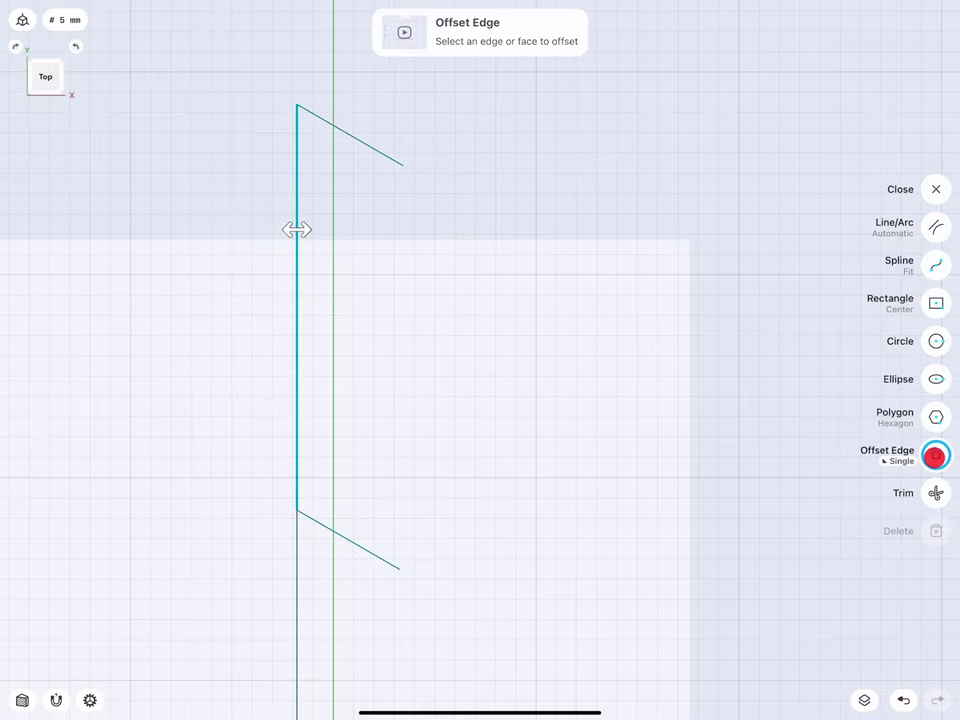
left_click_drag(297, 229, 368, 230)
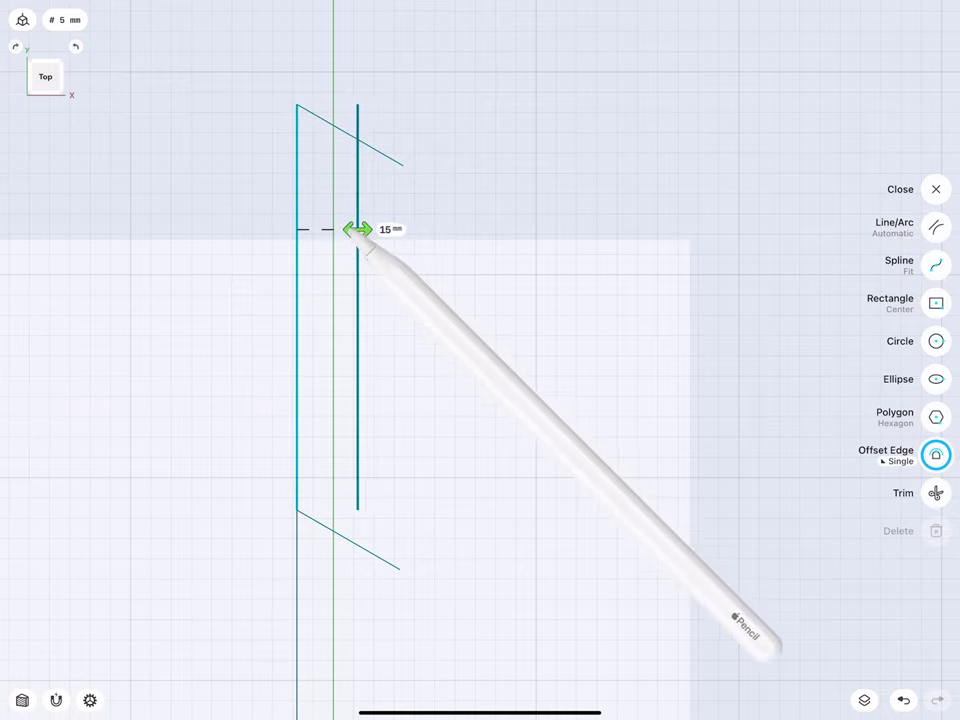
left_click(398, 229)
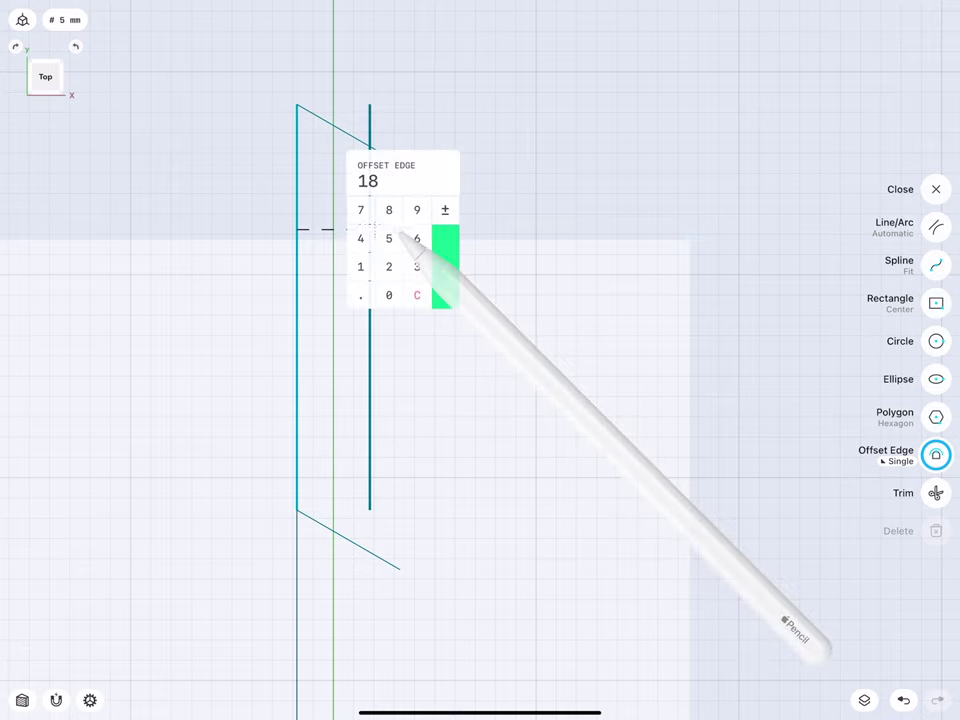
left_click(444, 265)
left_click(936, 227)
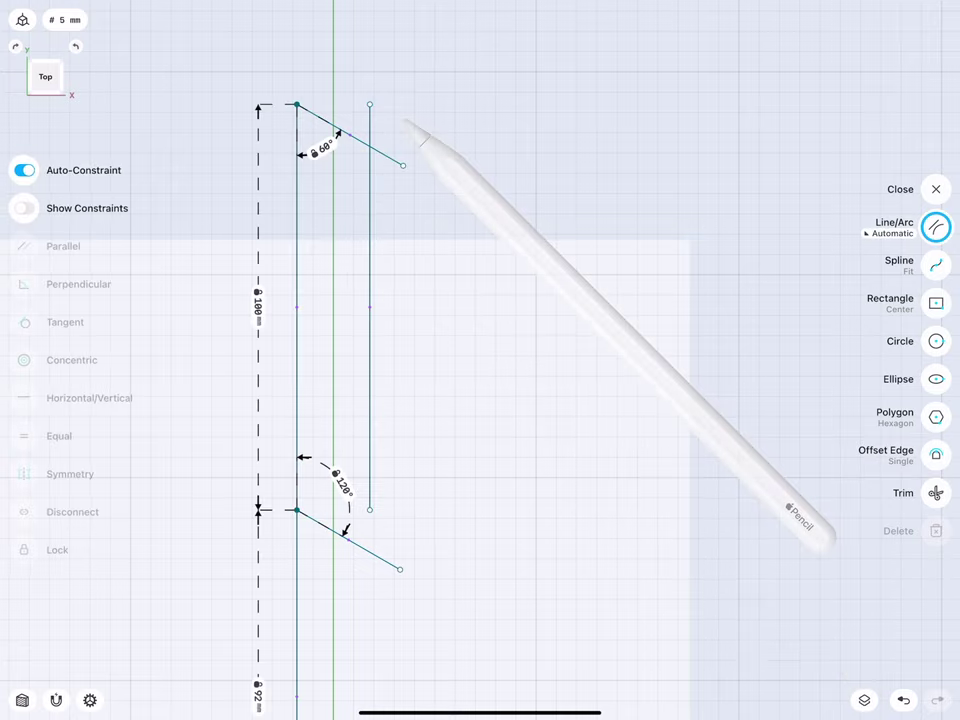
- Extend the offset line downward and trim the overhanging ends at top and bottom
left_click_drag(369, 531, 369, 598)
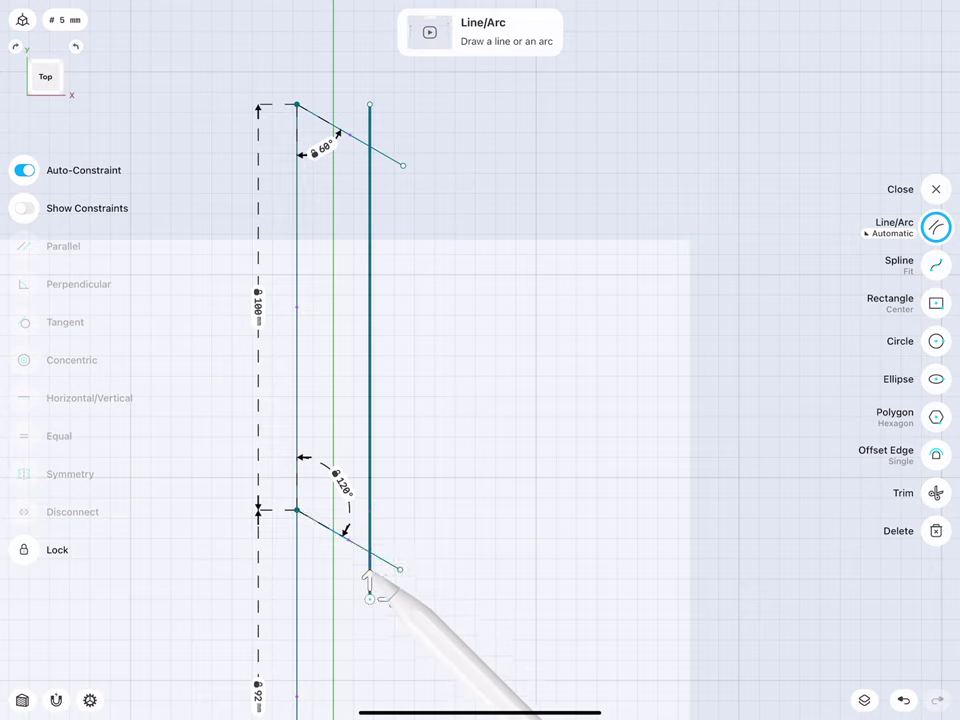
left_click(936, 492)
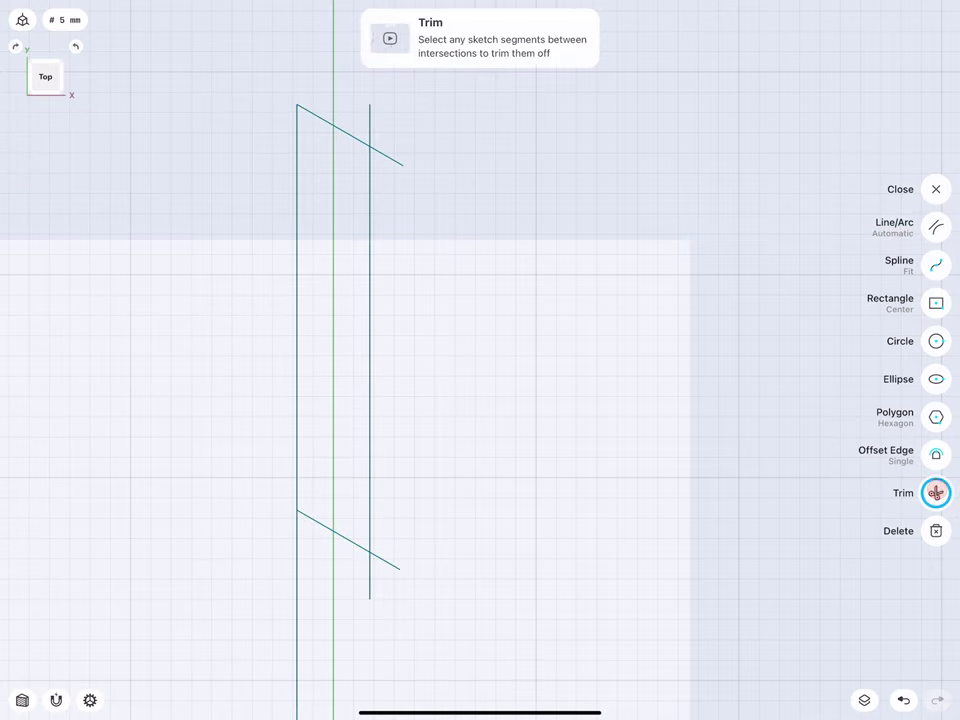
left_click(385, 560)
left_click(386, 158)
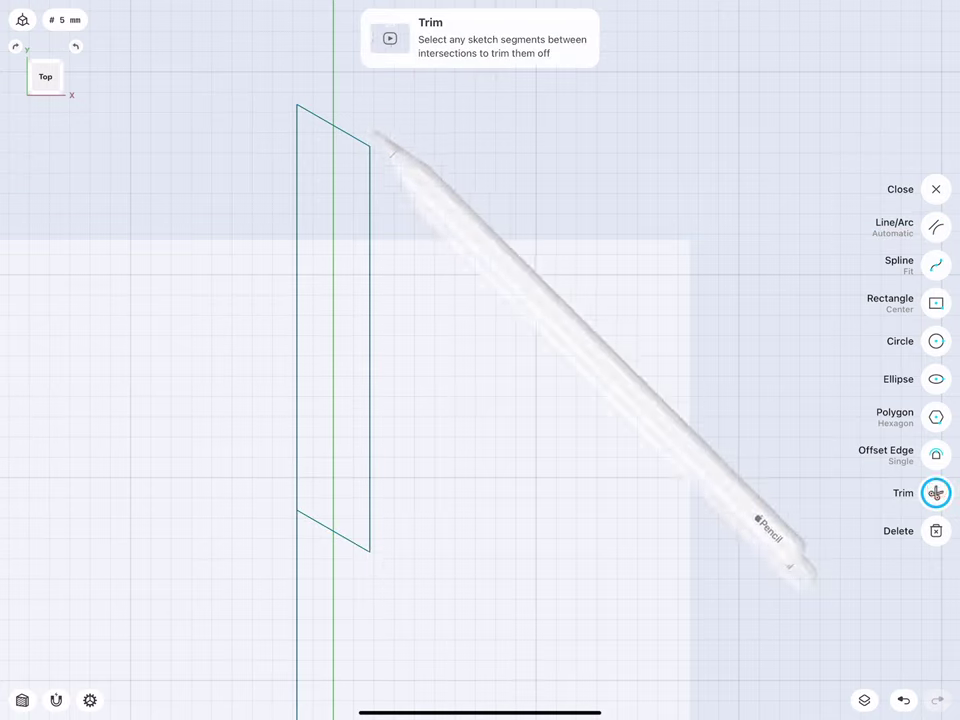
left_click(370, 128)
key("l")
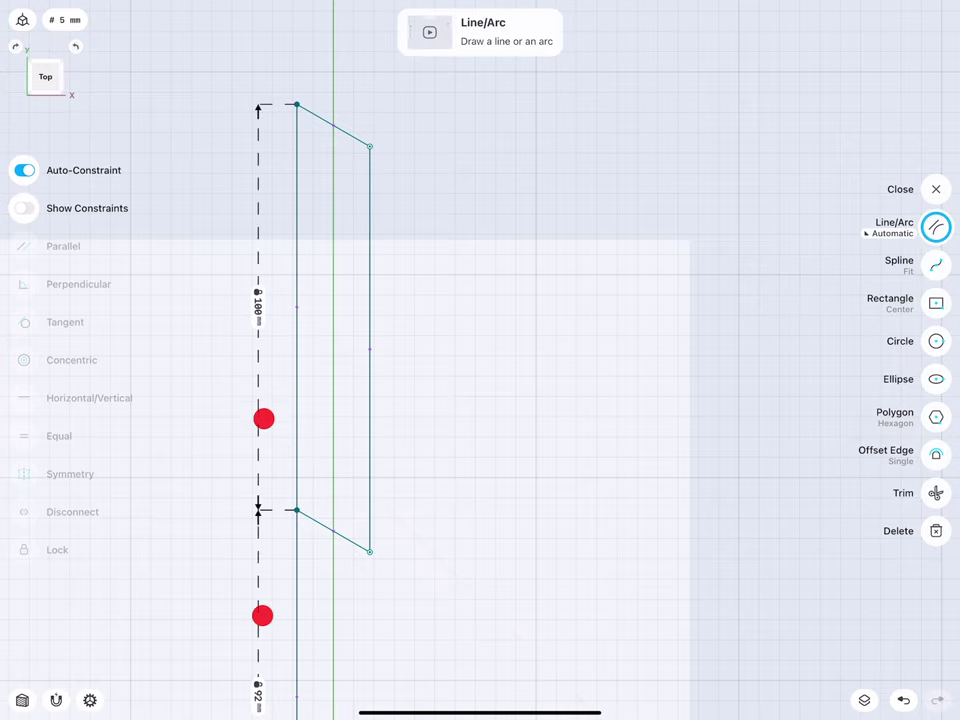
middle_click_drag(264, 516, 313, 387)
scroll(313, 423, "up", 3)
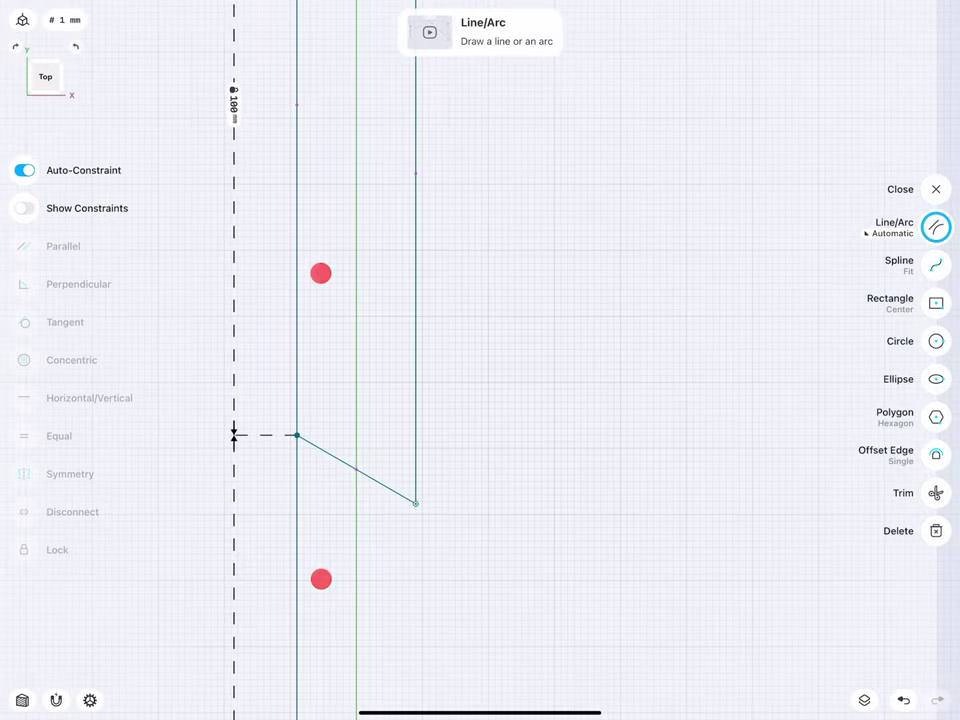
- Draw a circle near the blade's lower end with a 2.7 mm radius
left_click(936, 341)
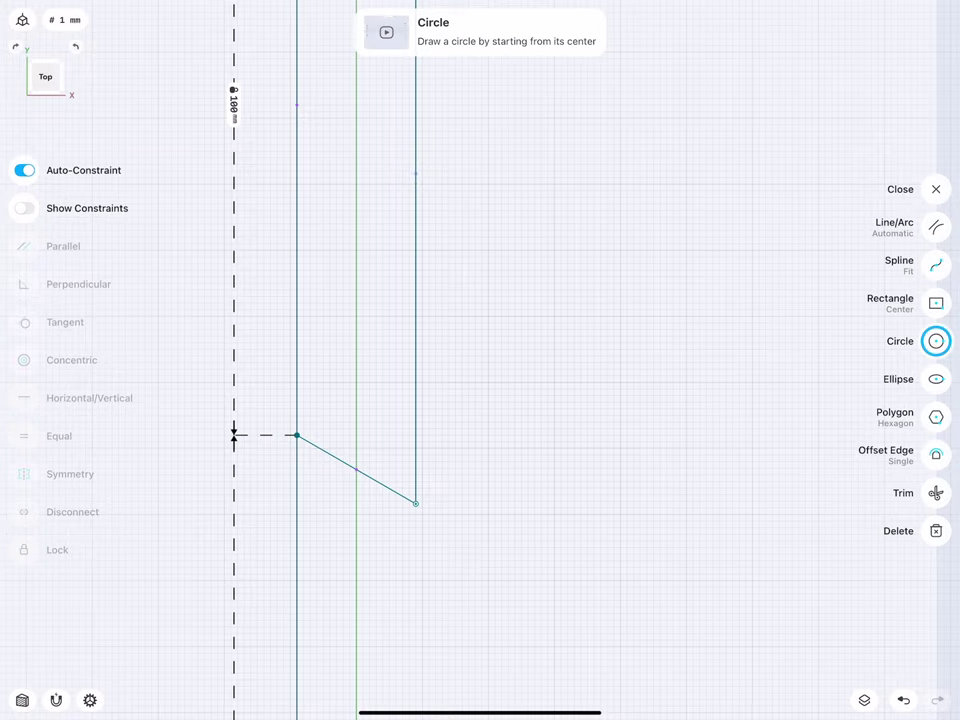
scroll(256, 400, "up", 2)
scroll(276, 366, "up", 2)
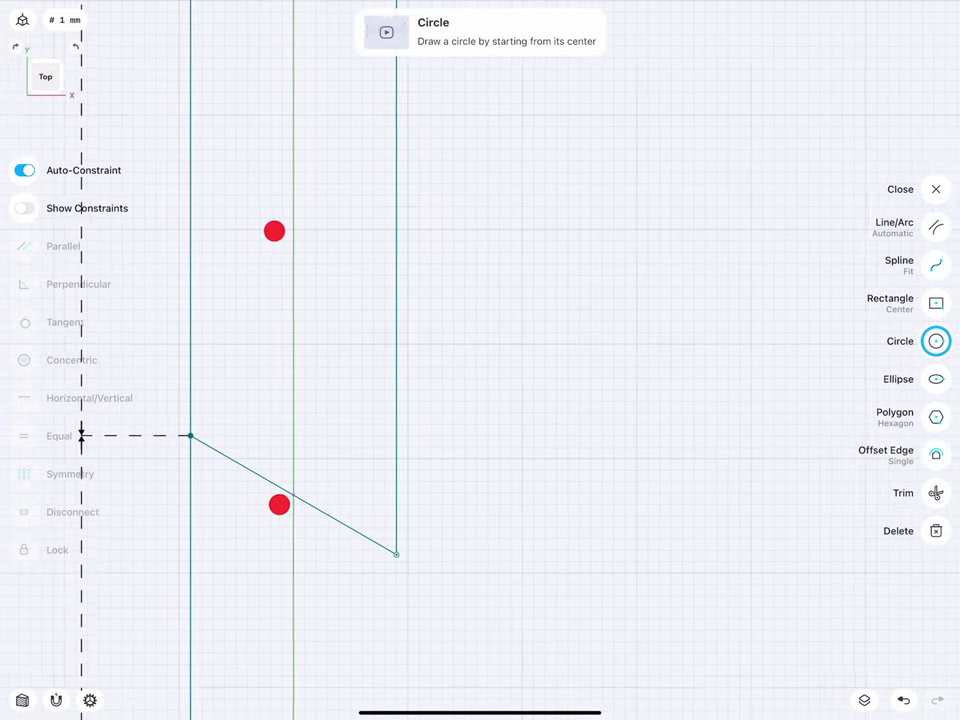
scroll(330, 400, "up", 1)
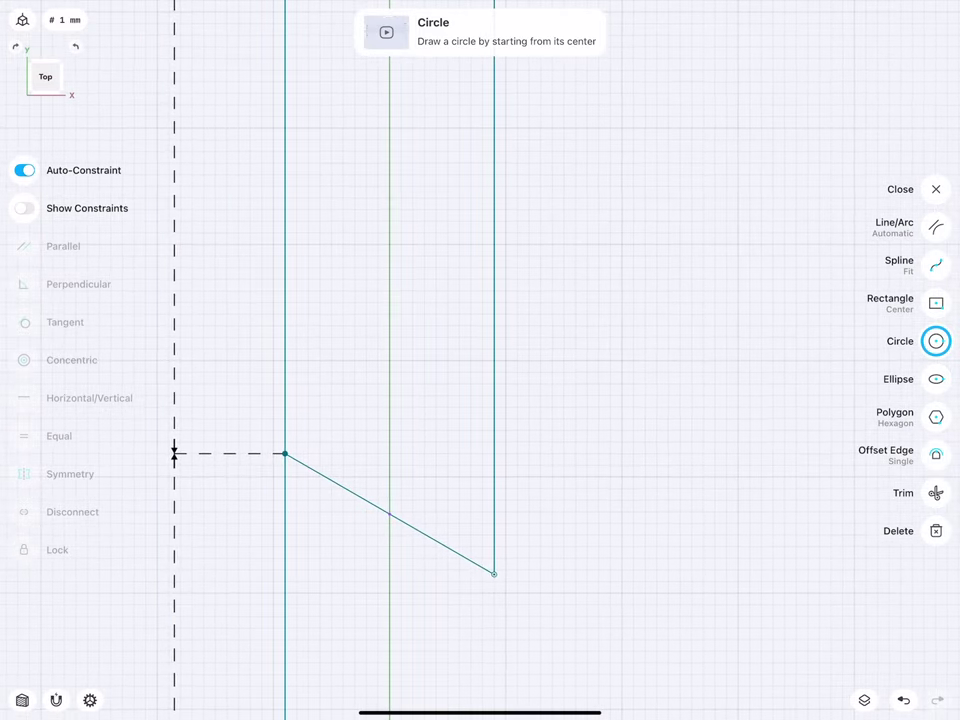
left_click_drag(366, 360, 372, 318)
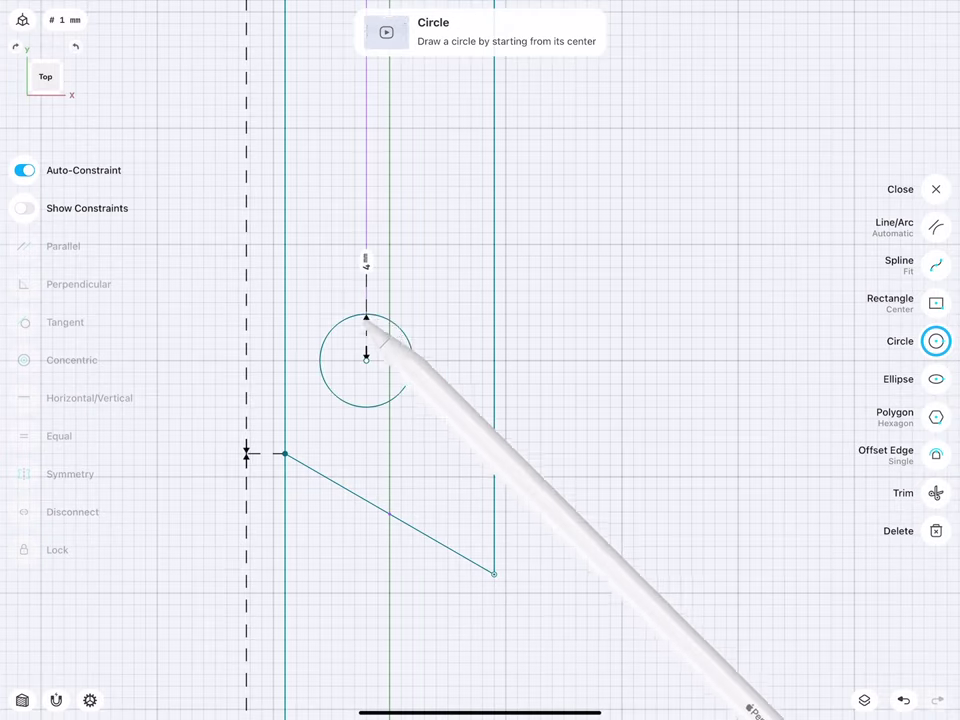
left_click(411, 360)
left_click(461, 360)
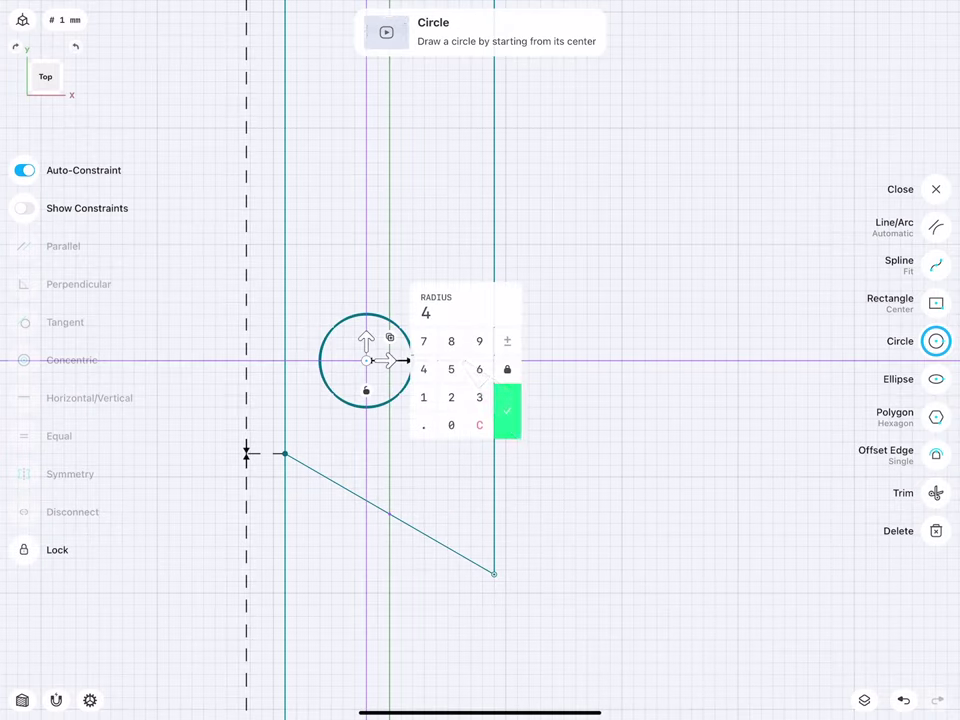
left_click(451, 397)
left_click(423, 425)
left_click(423, 341)
left_click(507, 411)
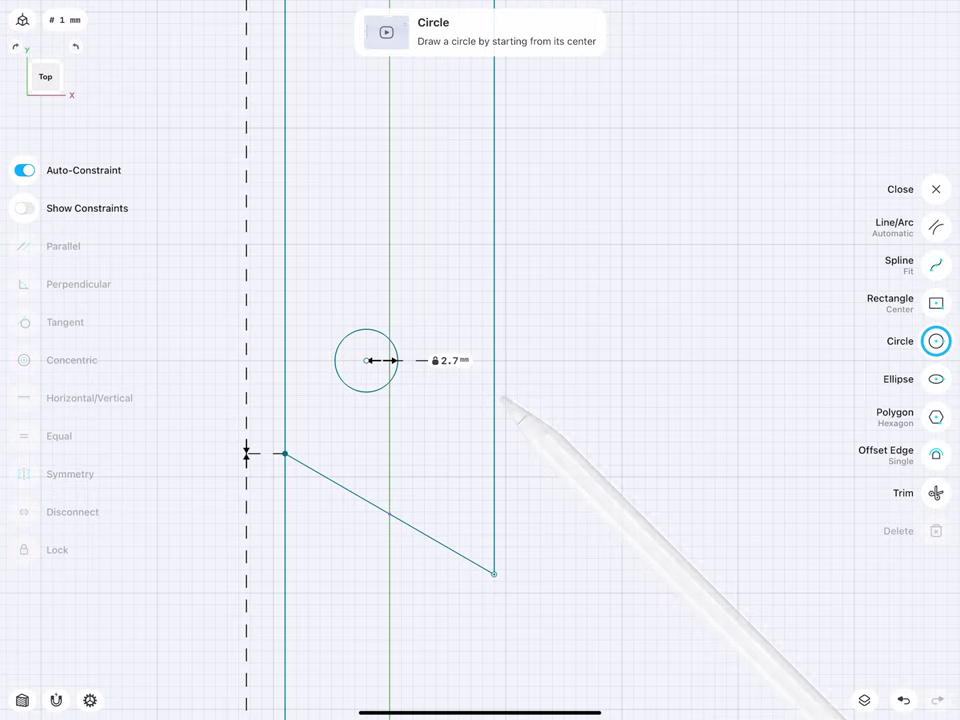
- Dimension the circle's centre from the lower corner point, setting it to 5.5 mm vertically
left_click(285, 453)
left_click(388, 382)
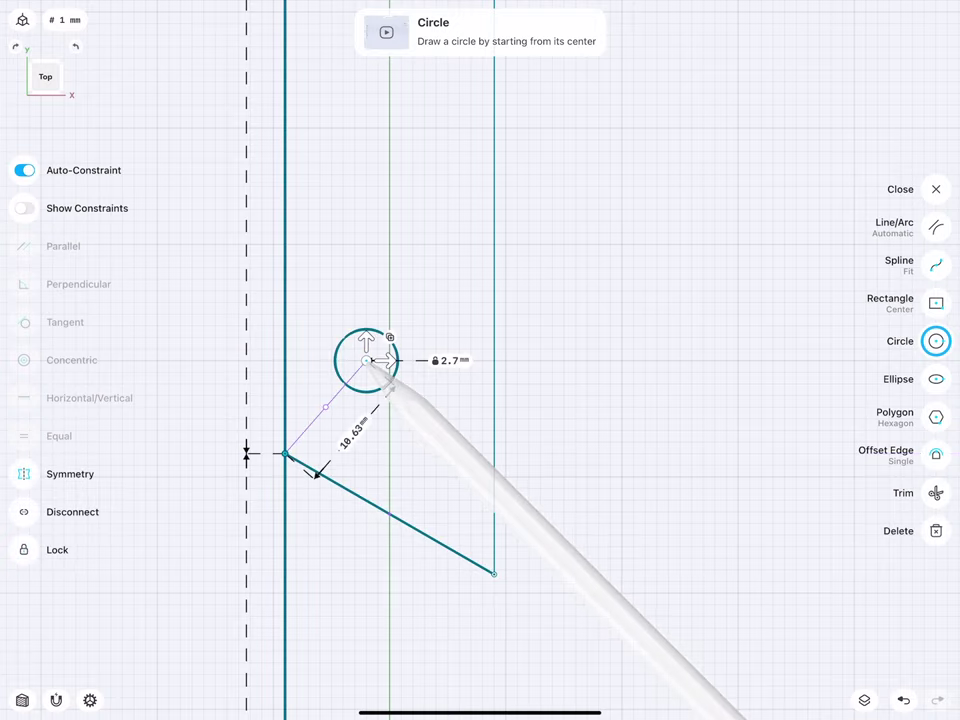
left_click(350, 432)
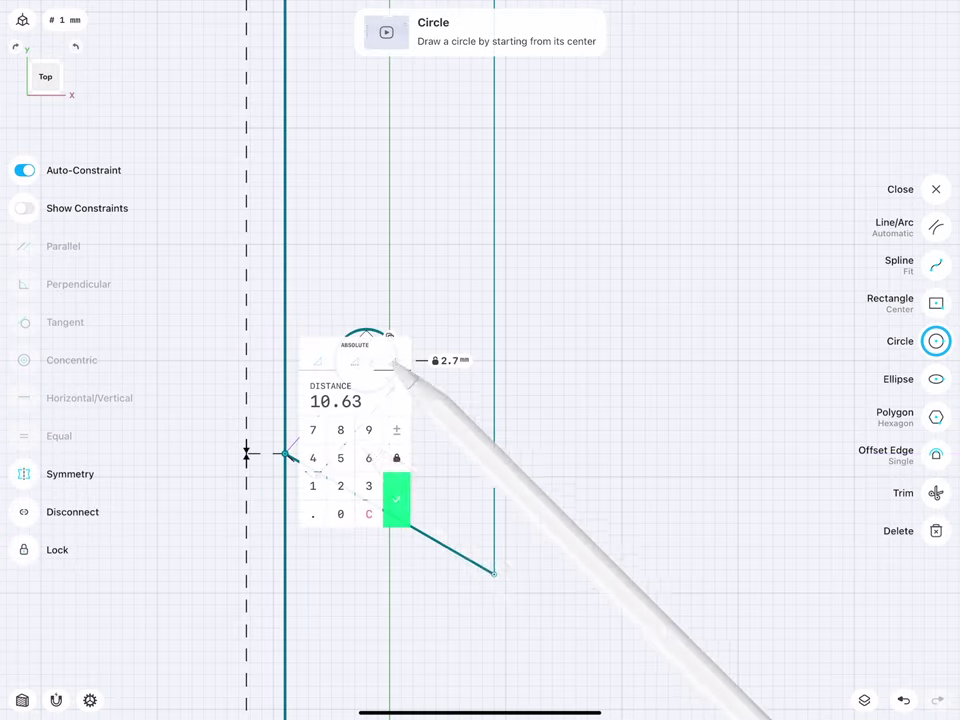
left_click(340, 430)
left_click(396, 499)
left_click_drag(325, 400, 169, 396)
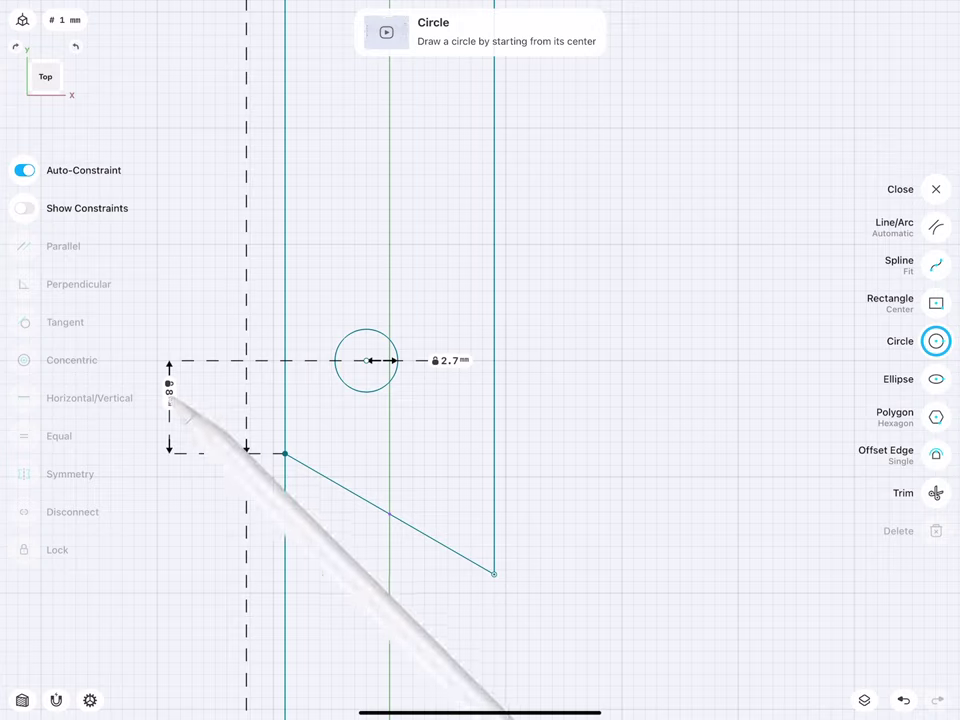
left_click(169, 396)
left_click(155, 418)
left_click(127, 474)
left_click(155, 418)
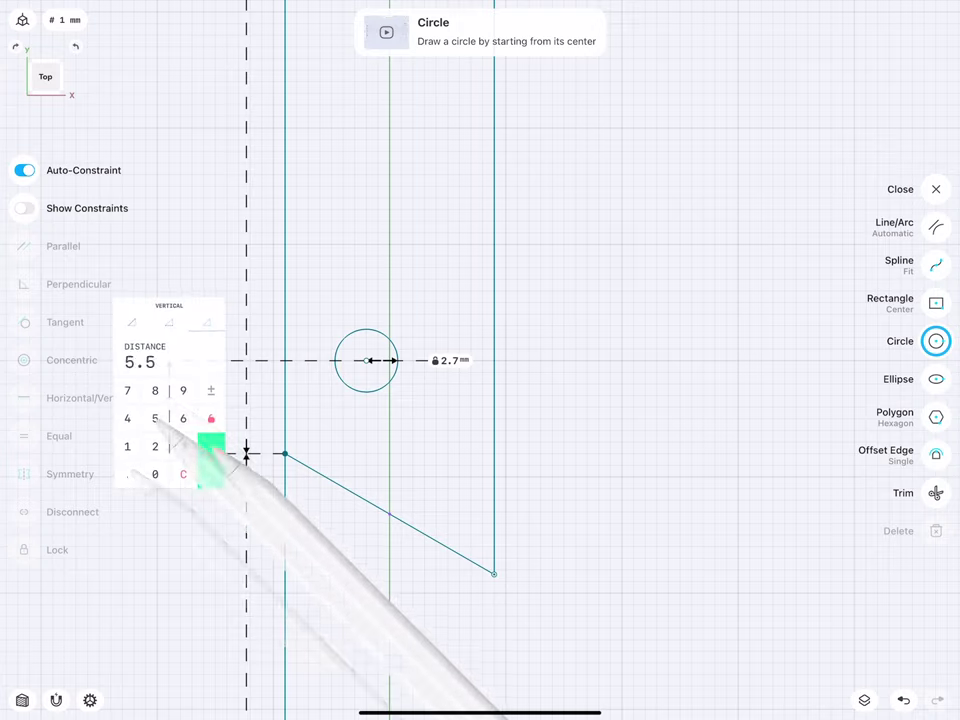
left_click(211, 460)
- Measure the circle's distance from the left vertical edge and undo a stray extra circle
left_click(286, 400)
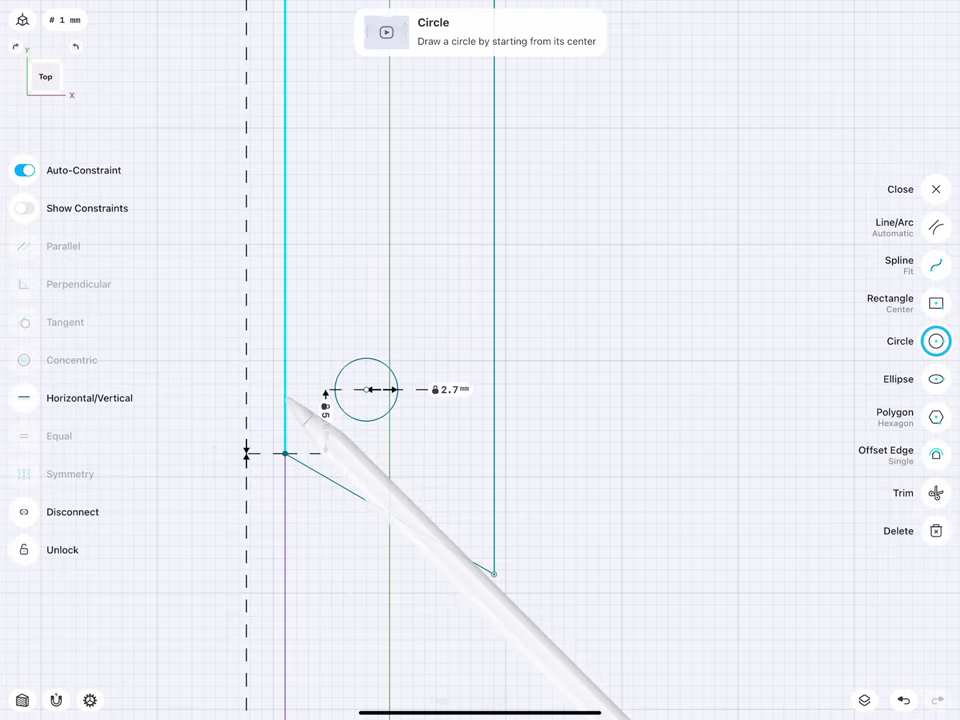
left_click(367, 389)
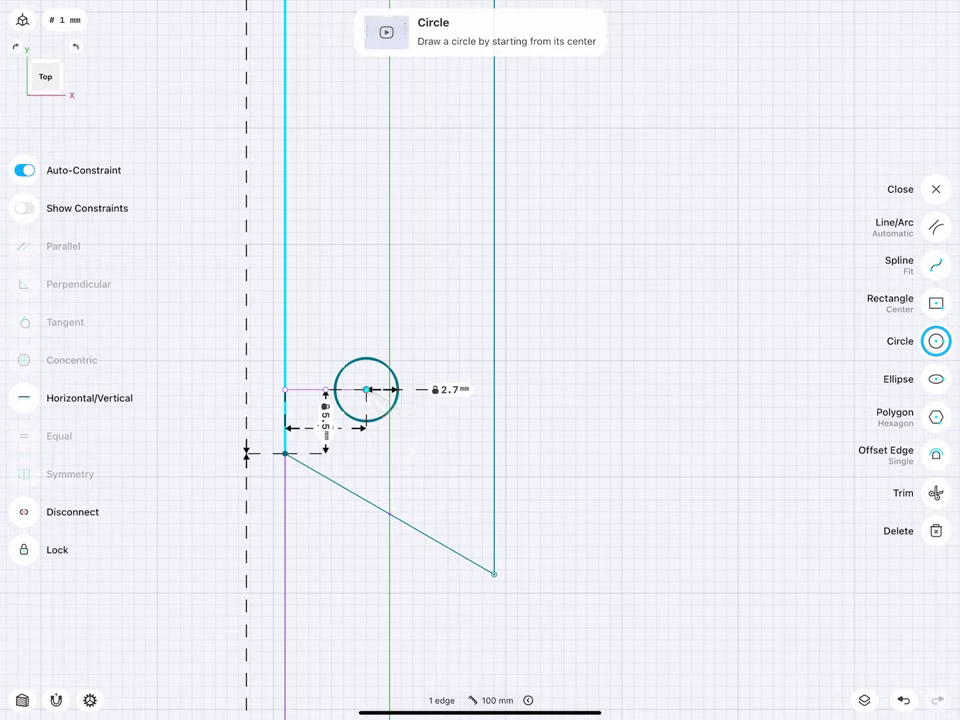
left_click_drag(308, 430, 312, 394)
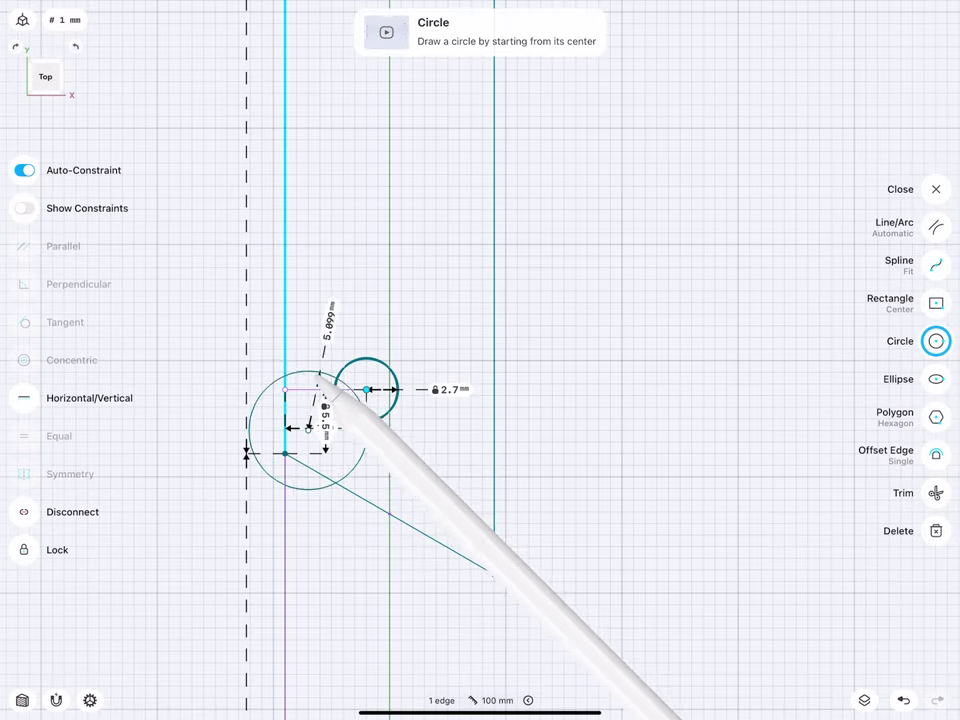
left_click(905, 698)
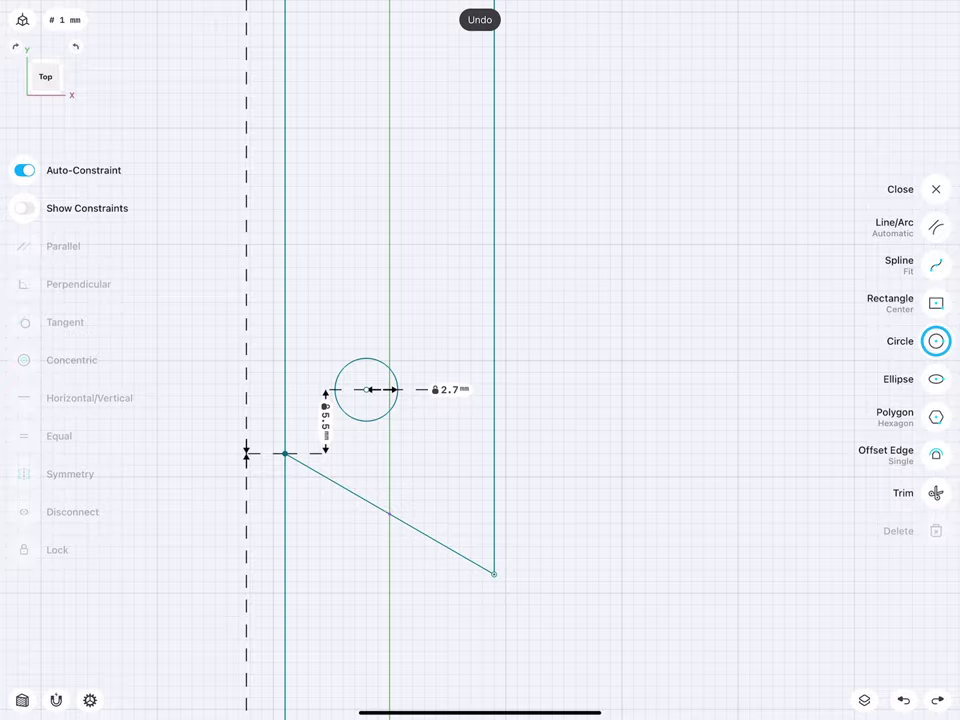
- Dimension the hole centre from the left edge, locking the distance at 7 mm
scroll(440, 377, "up", 5)
left_click(321, 354)
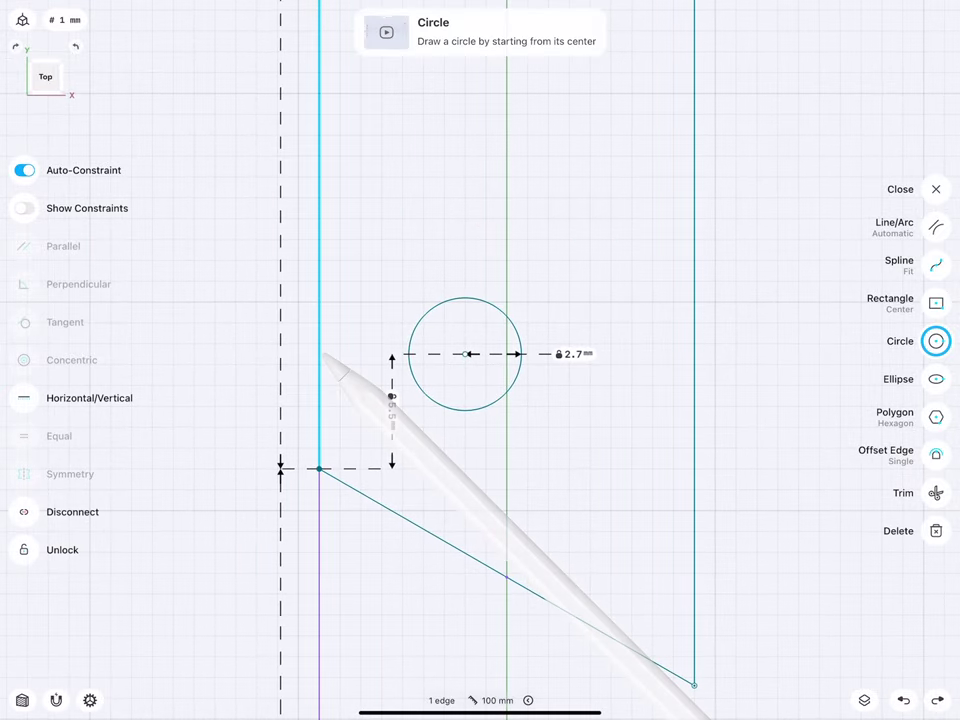
left_click(465, 354)
left_click_drag(391, 410, 571, 510)
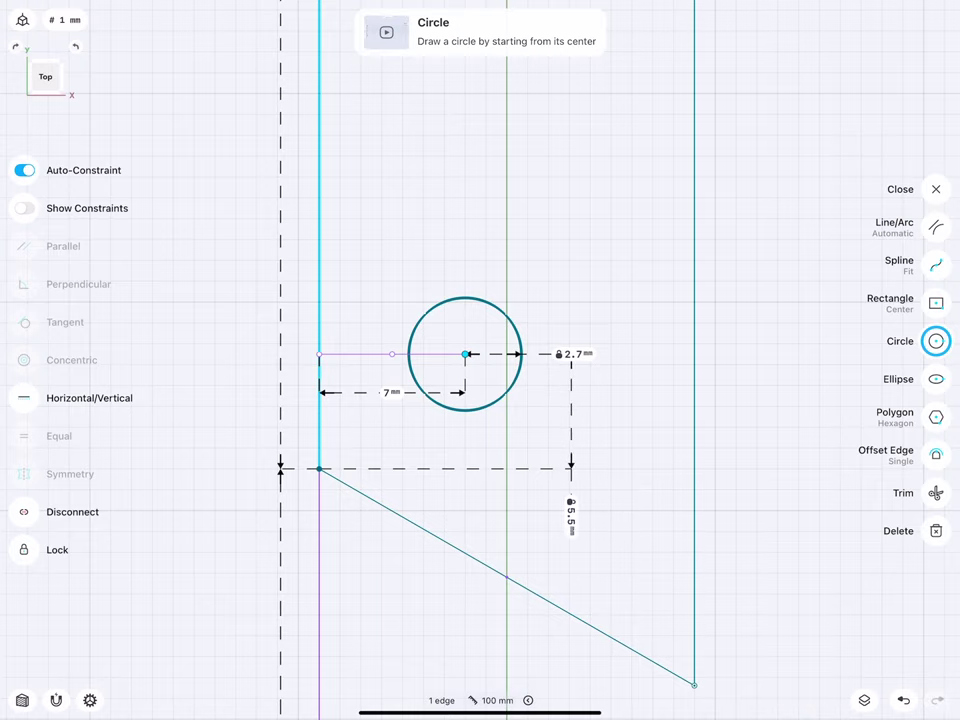
left_click_drag(386, 392, 386, 199)
left_click(386, 198)
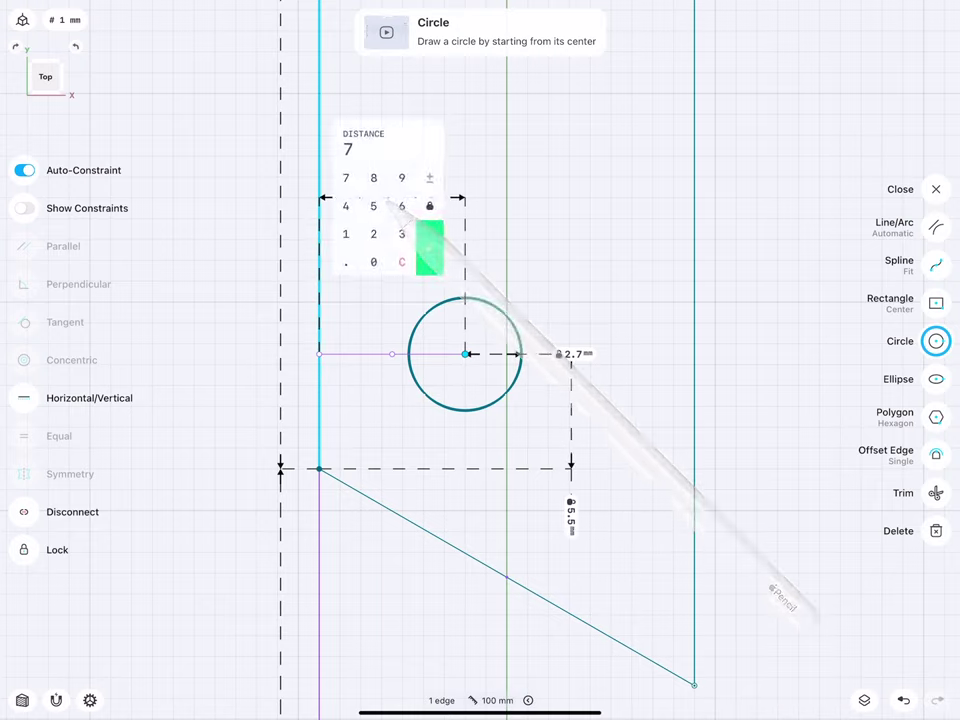
left_click(430, 250)
- Change the hole's locked distance from the edge to 8.5 mm
left_click(386, 197)
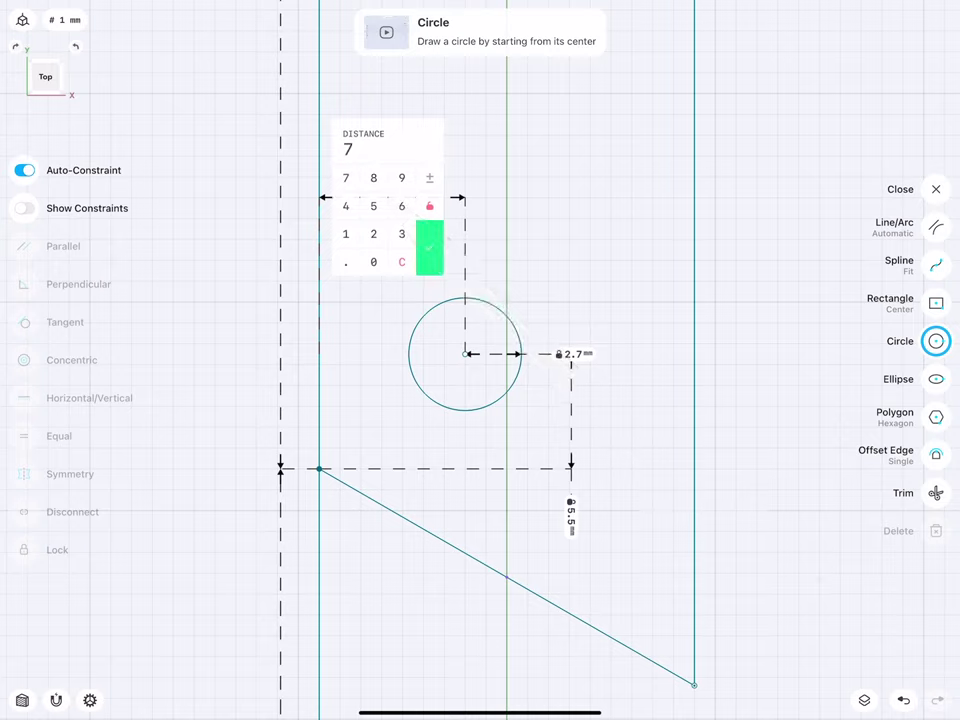
left_click(373, 178)
left_click(346, 262)
left_click(373, 206)
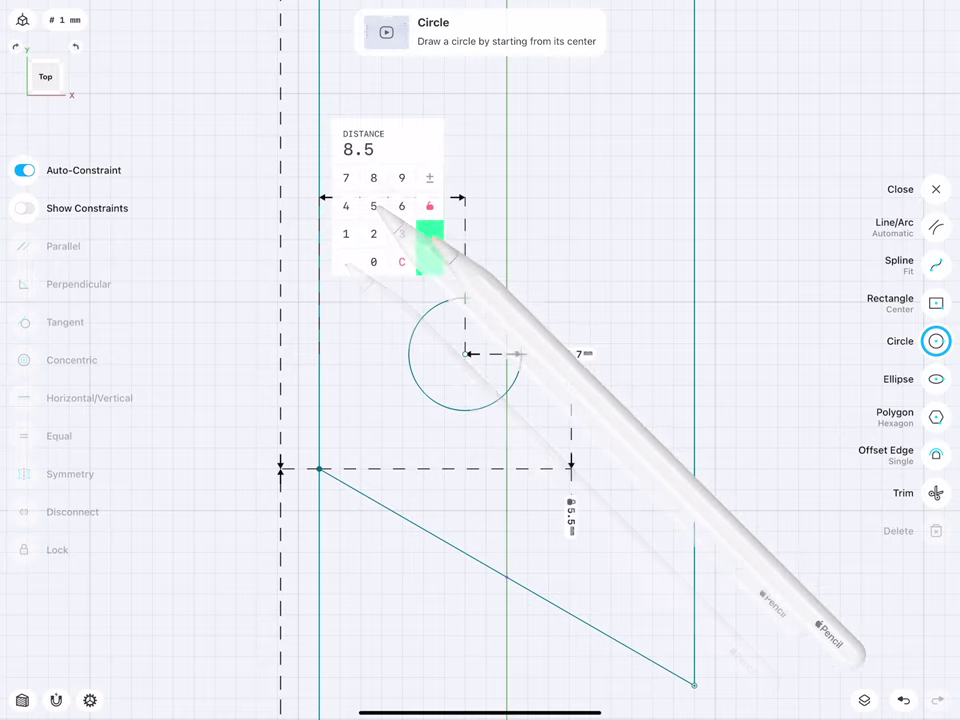
left_click(430, 248)
- Zoom out and orbit the sketch into a tilted 3D view
scroll(390, 420, "down", 5)
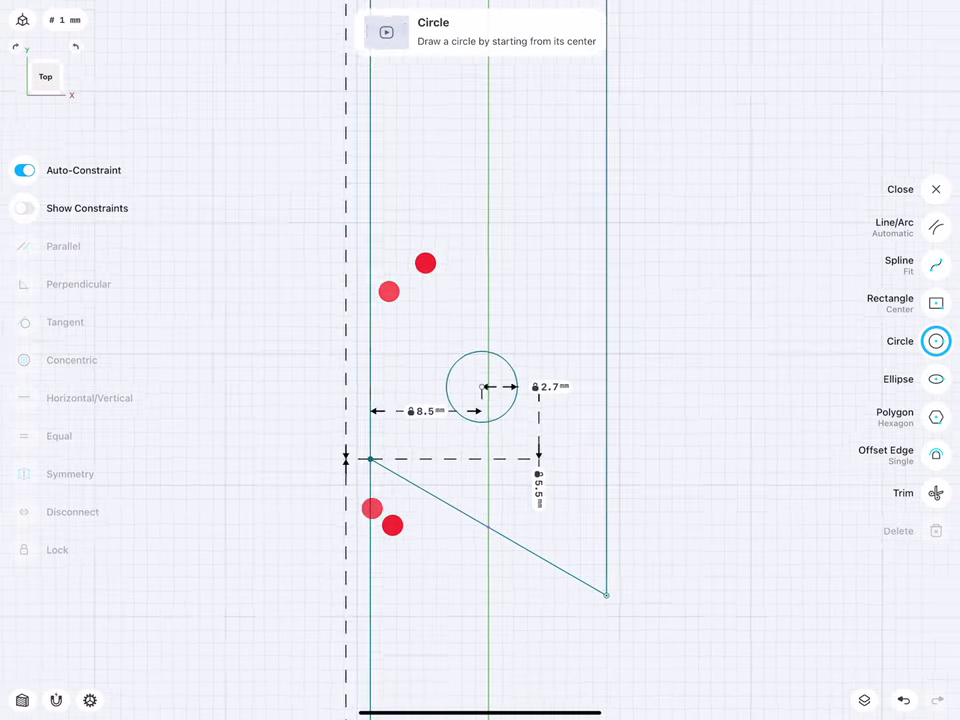
scroll(386, 422, "down", 3)
scroll(400, 450, "down", 2)
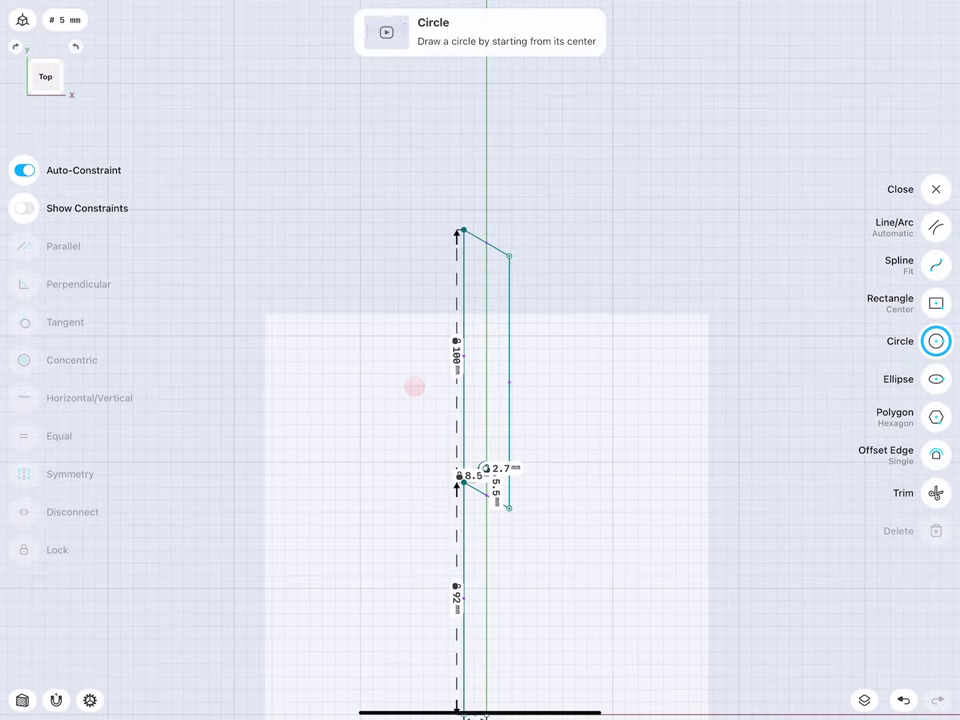
left_click(936, 227)
mouse_move(364, 589)
middle_mouse_down()
mouse_move(443, 236)
mouse_move(281, 411)
mouse_move(482, 281)
mouse_move(300, 369)
mouse_move(428, 269)
middle_mouse_up()
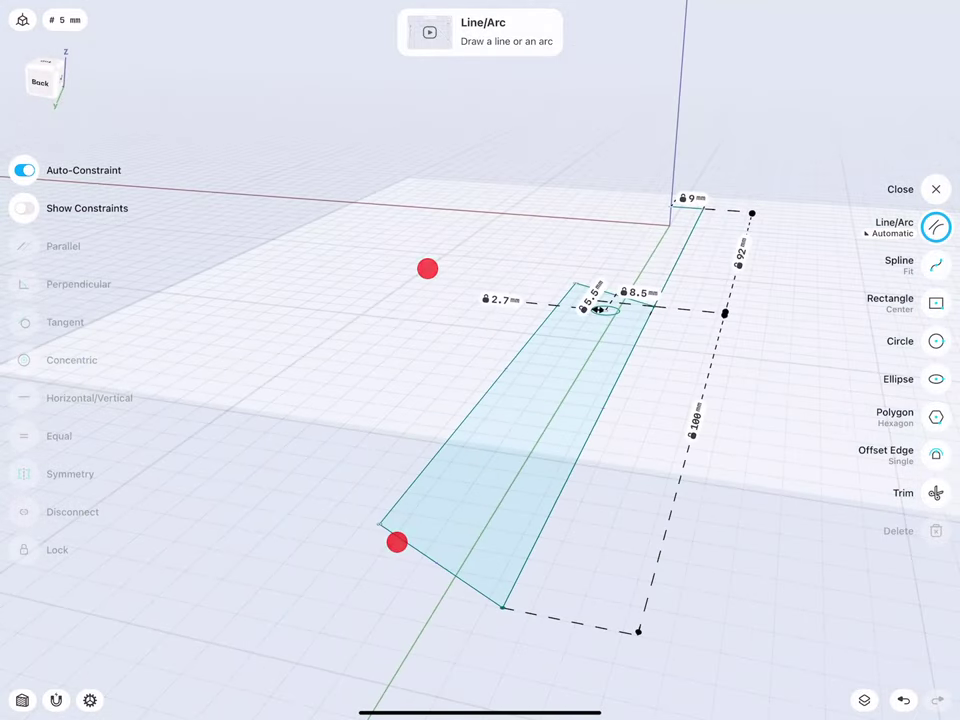
middle_click_drag(412, 405, 365, 416)
- Exit the sketch and delete the extra extended plane, checking the design's items list
left_click(262, 438)
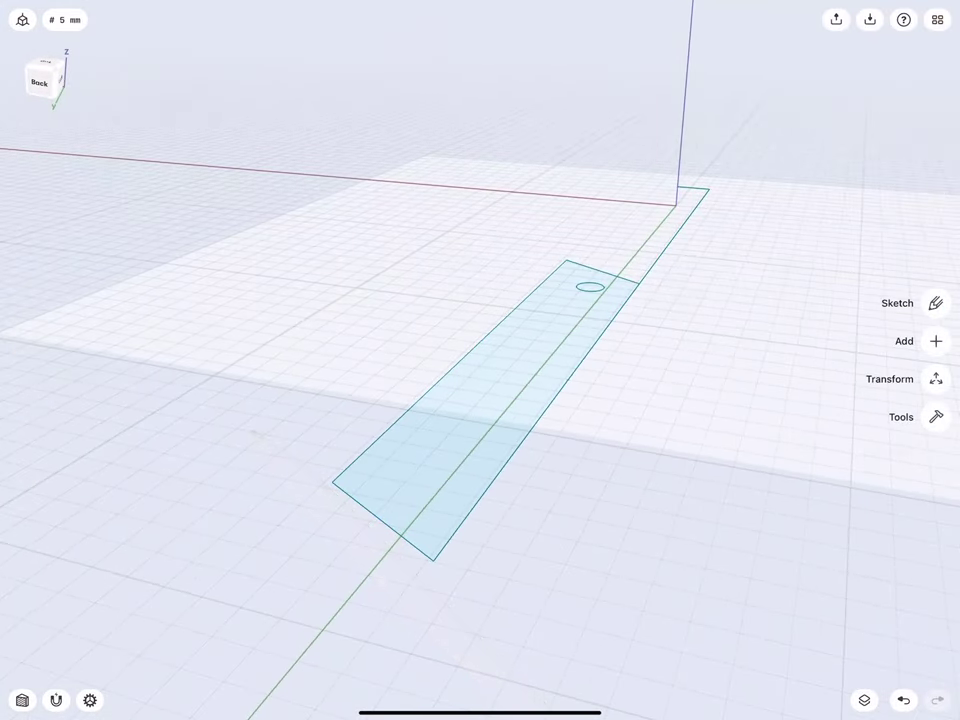
left_click(317, 352)
left_click(935, 510)
scroll(305, 470, "up", 3)
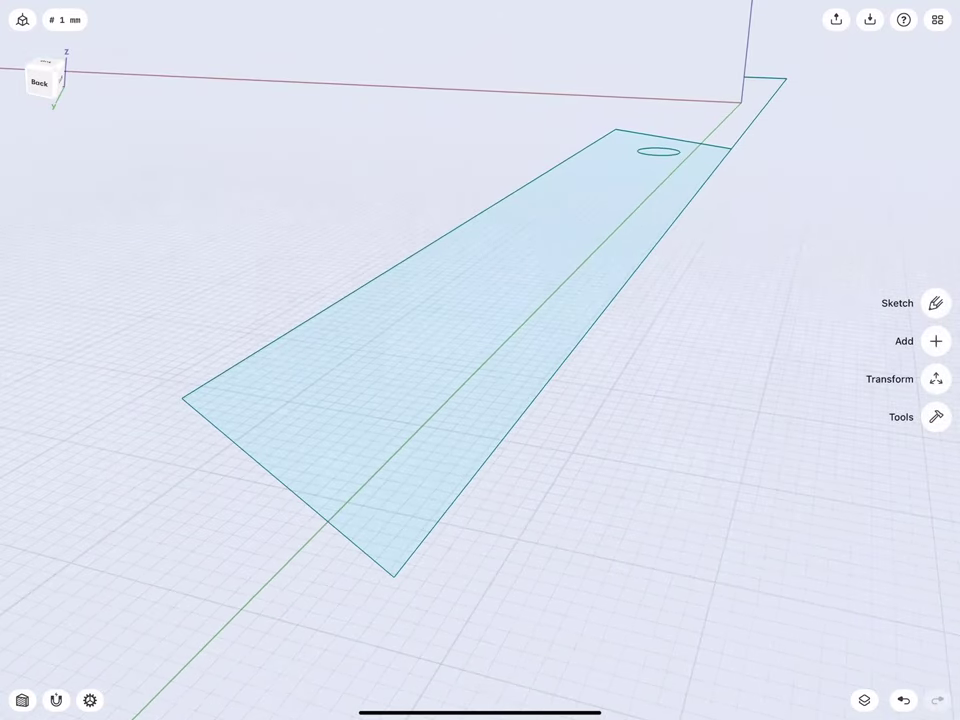
middle_click_drag(250, 304, 346, 312)
left_click(865, 700)
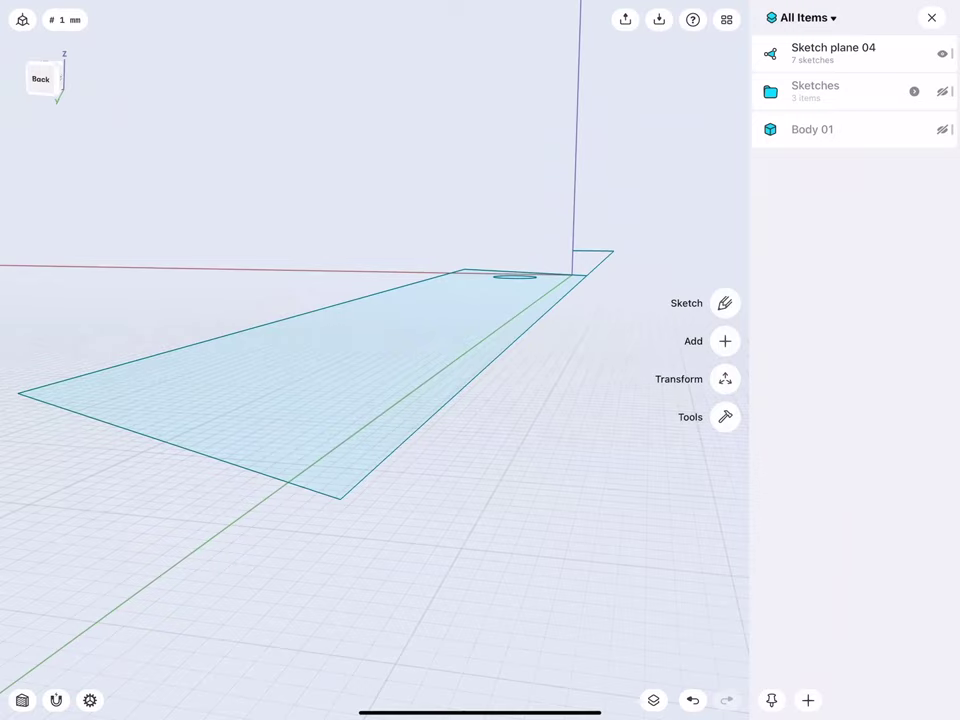
left_click(653, 700)
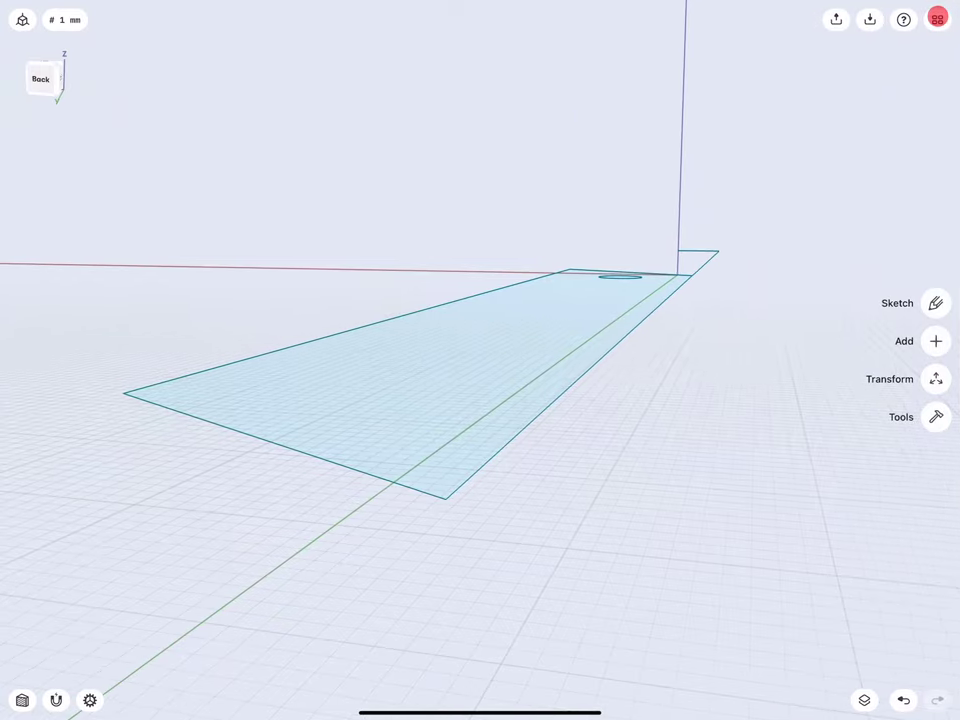
- Extrude the blade outline face downward into a 0.5 mm thick slab
scroll(372, 433, "up", 3)
left_click(300, 540)
left_click_drag(292, 527, 293, 588)
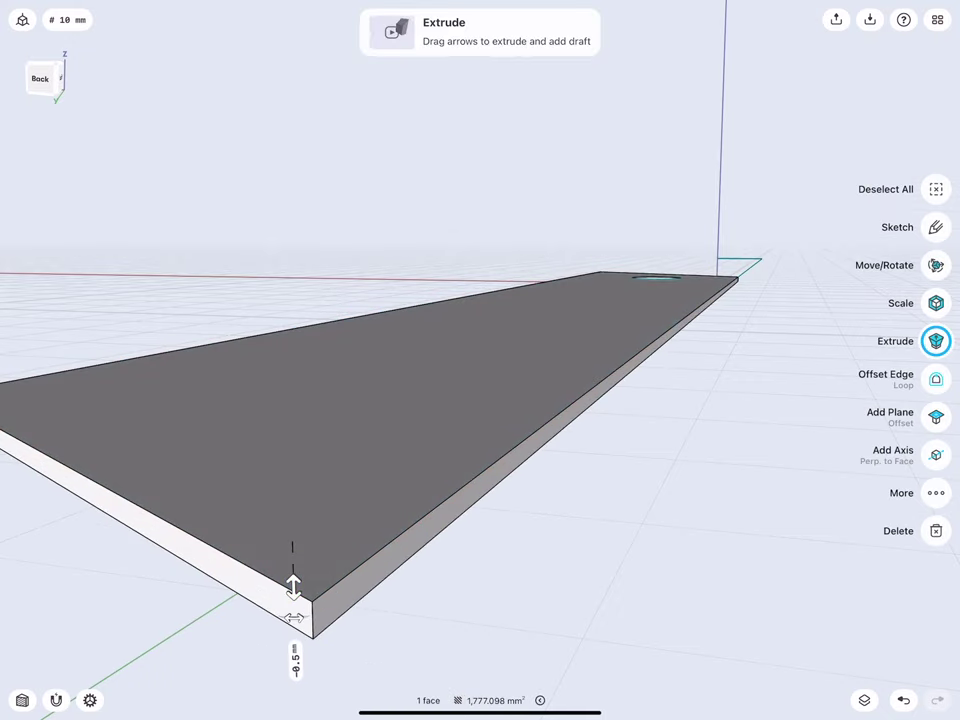
scroll(274, 480, "down", 3)
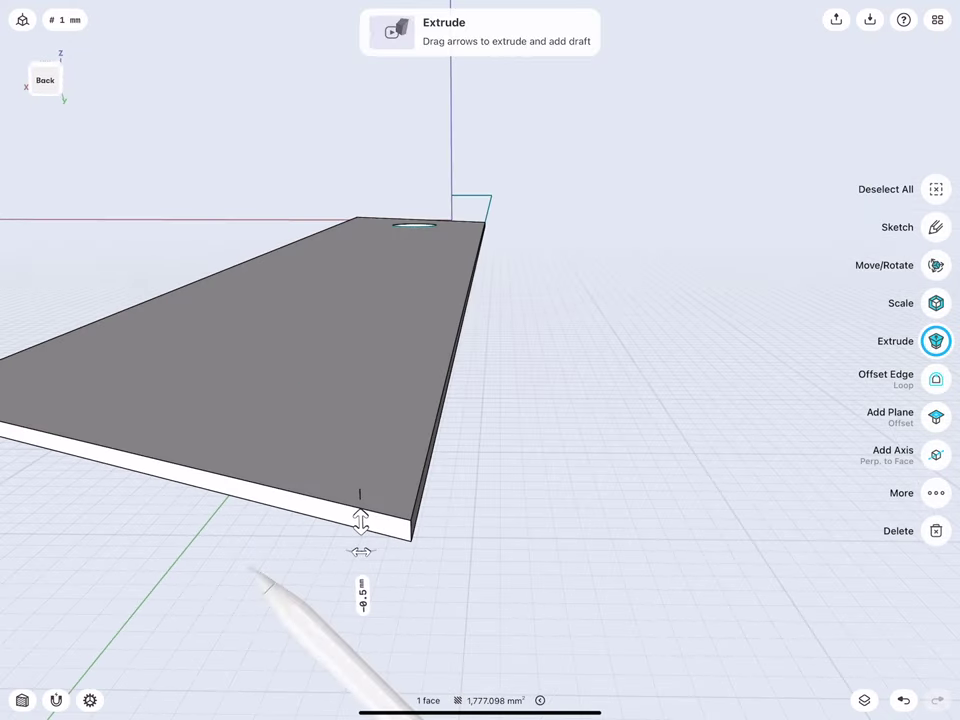
left_click(255, 573)
scroll(278, 413, "down", 2)
scroll(278, 413, "up", 2)
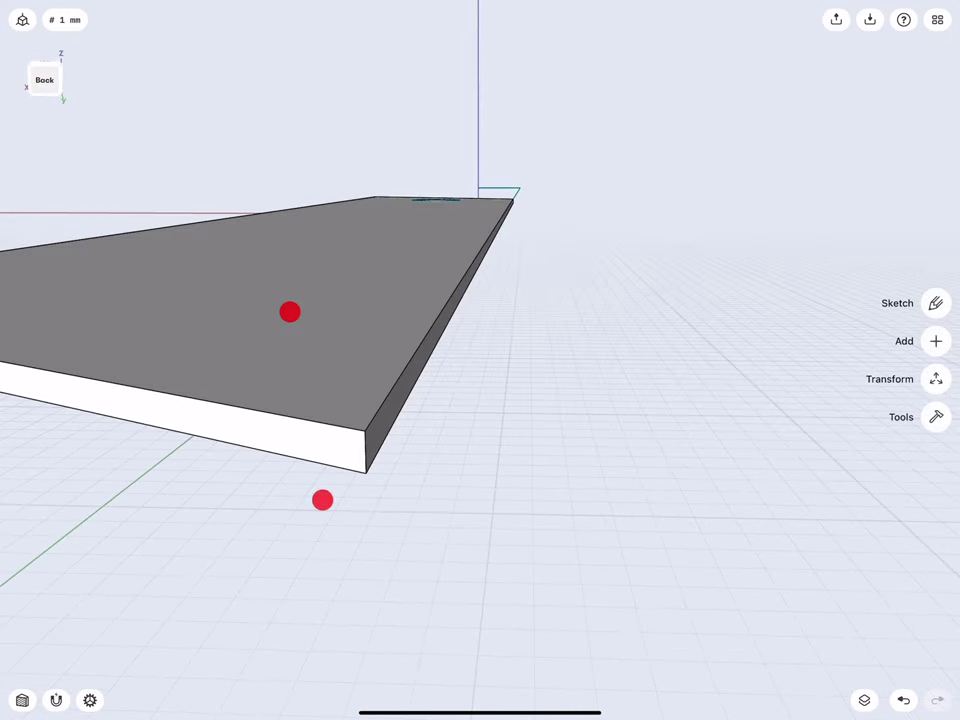
- Chamfer both long cutting edges of the slab by 0.25 mm
left_click(375, 437)
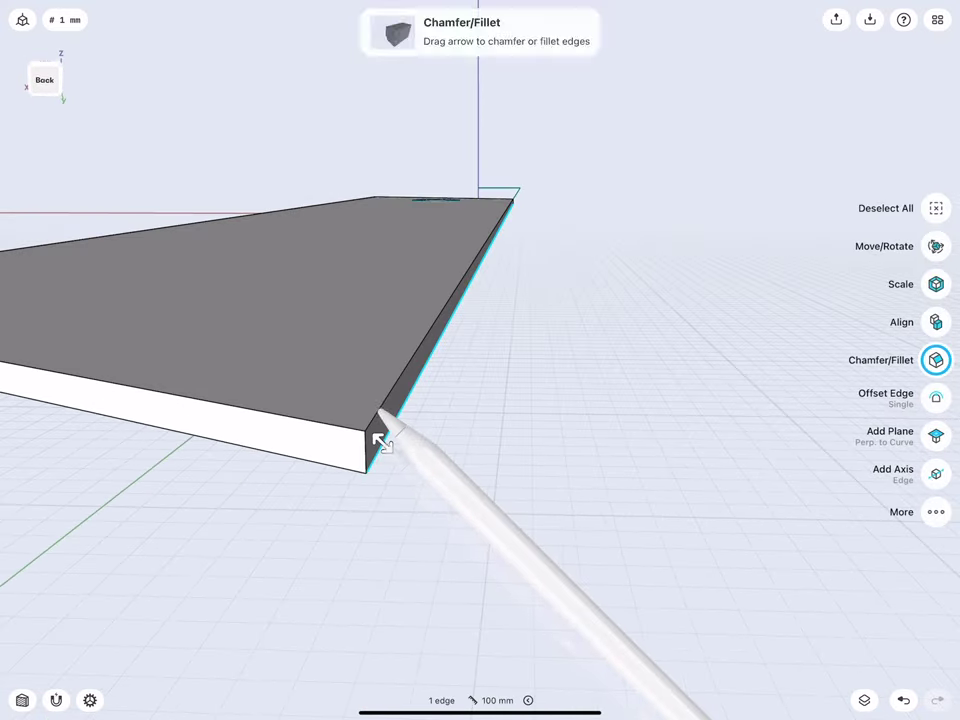
left_click(378, 440)
scroll(337, 358, "up", 1)
scroll(337, 358, "up", 1)
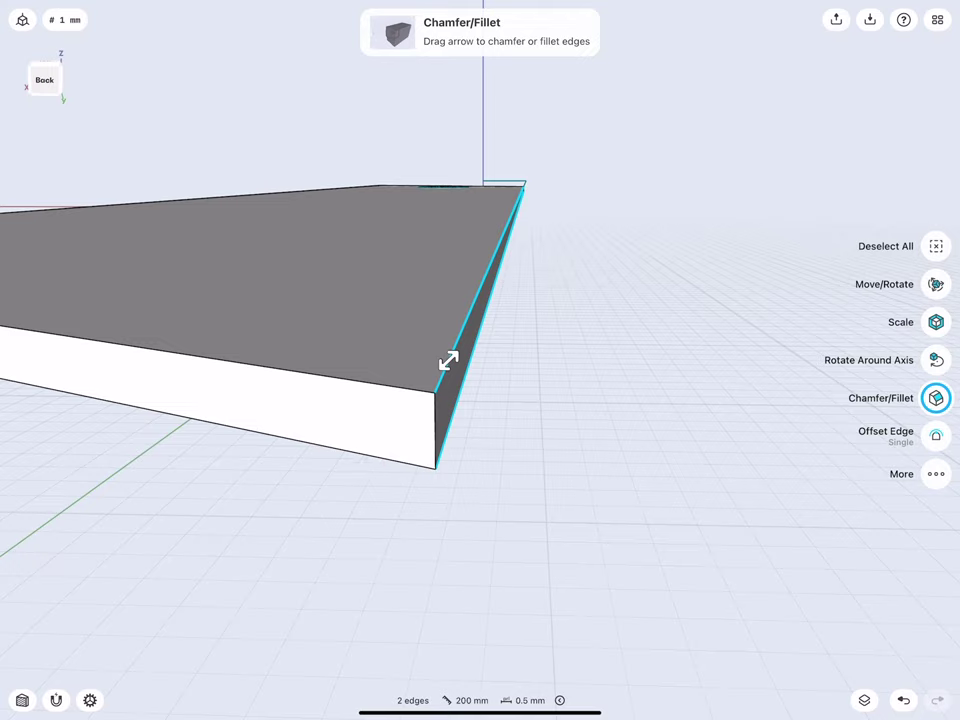
left_click_drag(448, 360, 440, 367)
left_click(471, 332)
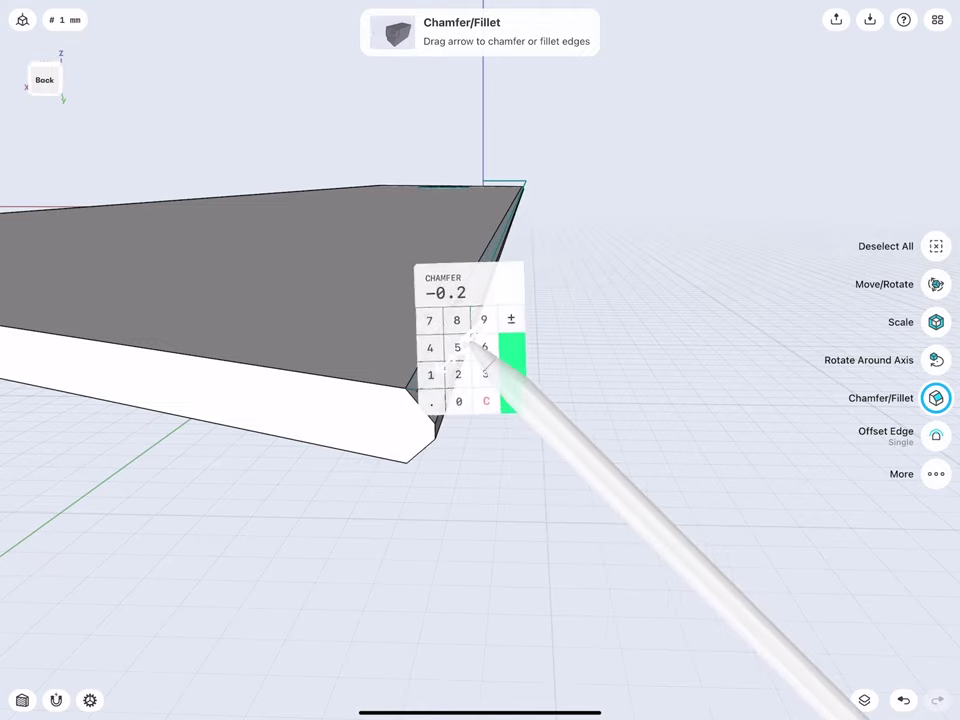
left_click(486, 401)
left_click(458, 374)
left_click(457, 347)
left_click(511, 360)
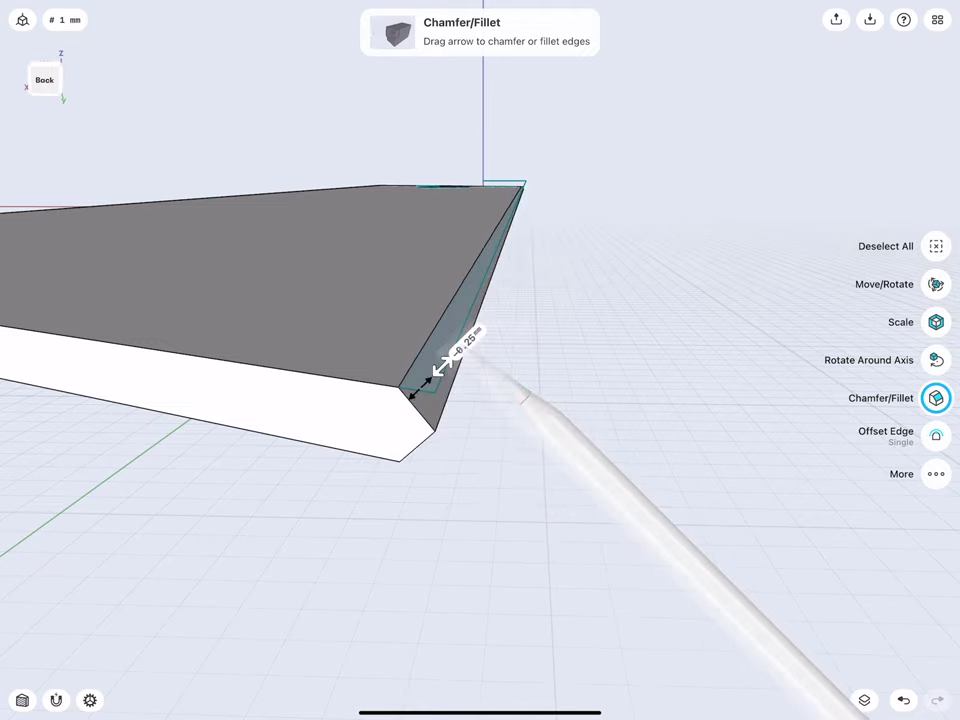
mouse_move(317, 321)
middle_mouse_down()
mouse_move(245, 318)
mouse_move(262, 266)
middle_mouse_up()
left_click(199, 317)
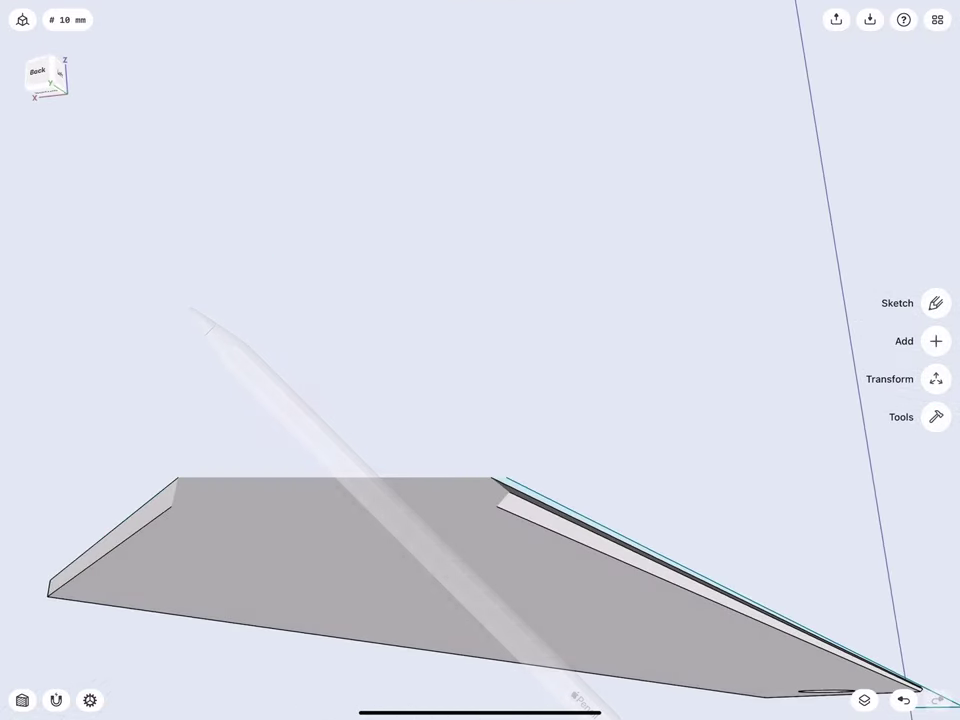
- Select the two bevel edges along the blade for moving
scroll(285, 440, "up", 2)
left_click(252, 390)
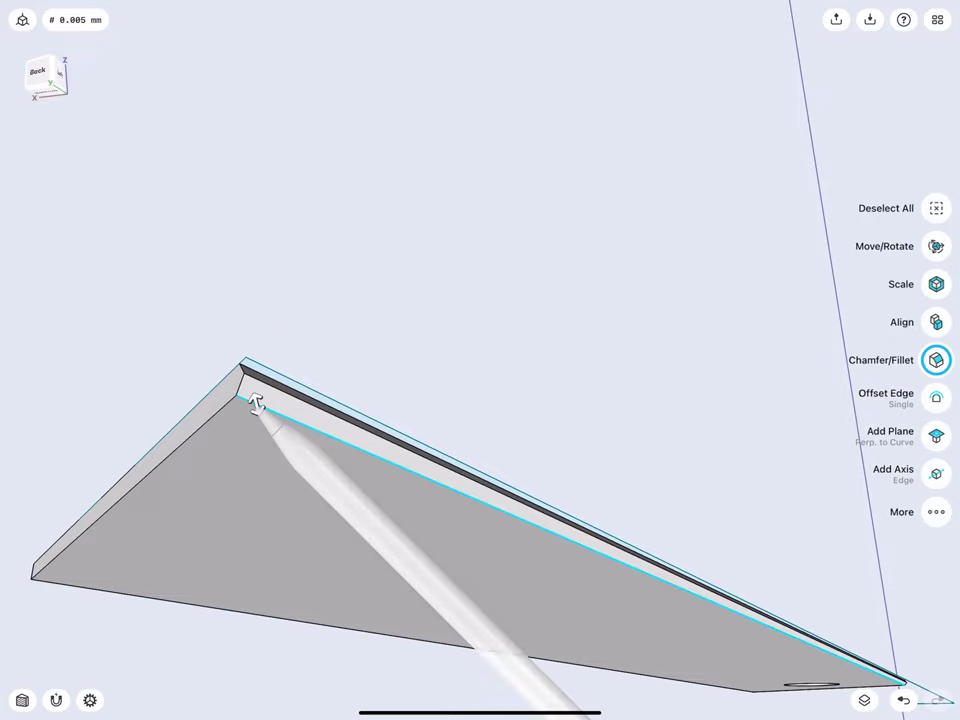
middle_click_drag(208, 279, 252, 257)
scroll(270, 380, "up", 1)
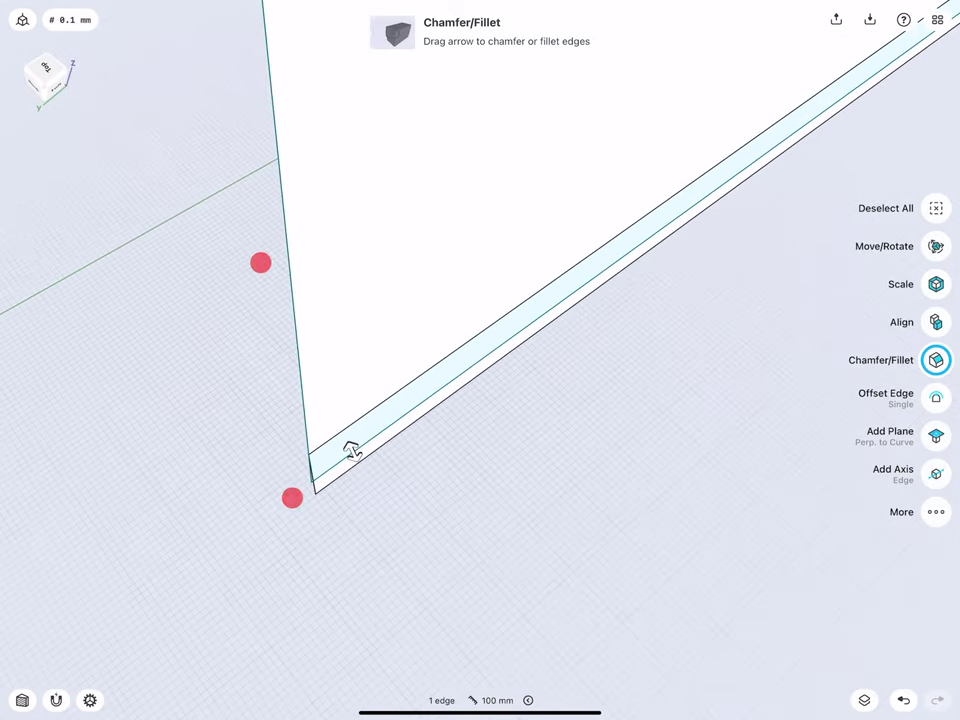
left_click(331, 439)
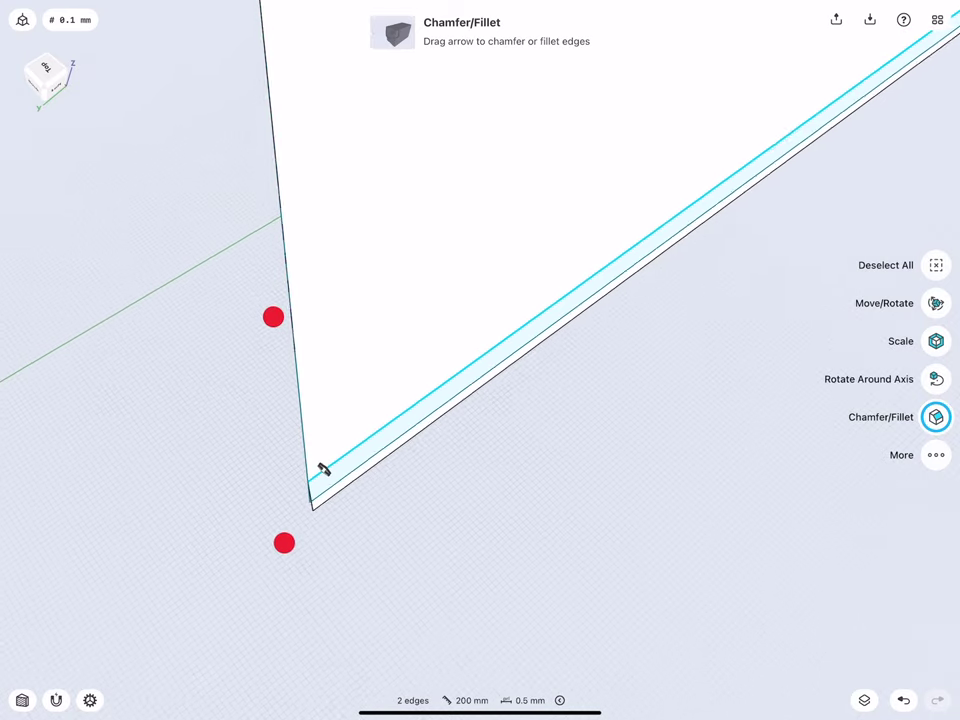
middle_click_drag(277, 430, 289, 455)
left_click(935, 303)
- Place the move handle at the slab's corner and push the bevel edges 2.3 mm inward
scroll(243, 445, "down", 2)
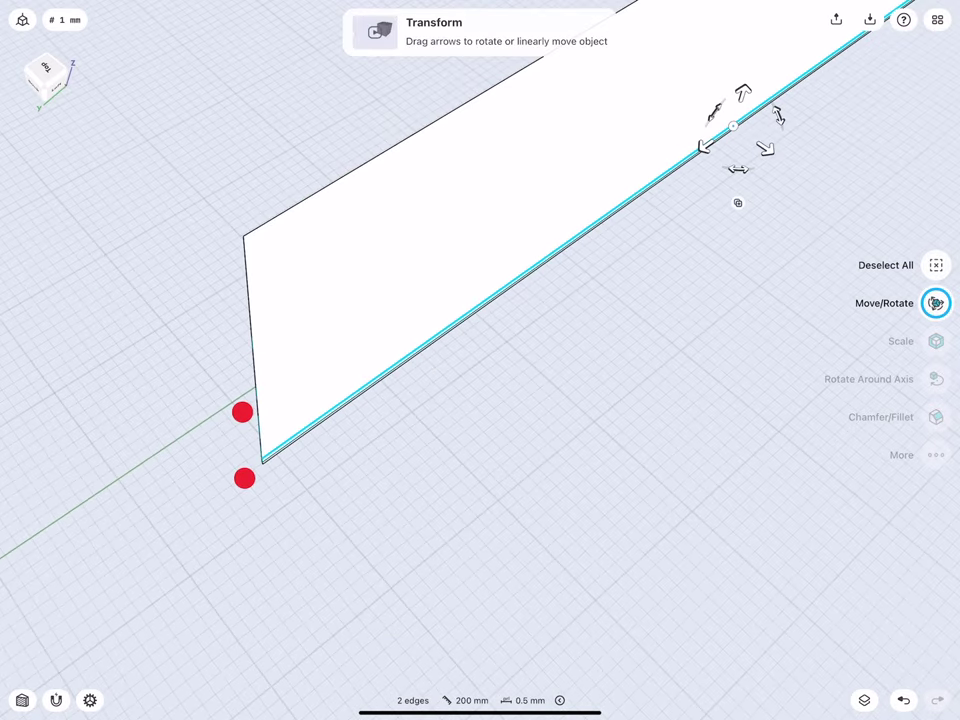
left_click_drag(733, 126, 262, 462)
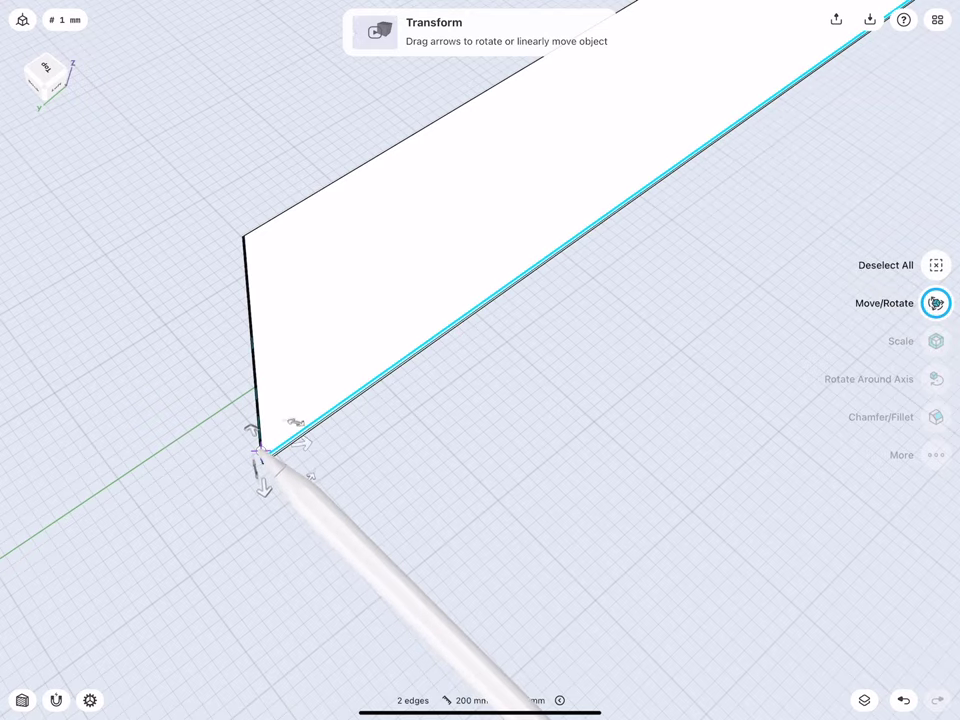
left_click_drag(262, 462, 261, 460)
mouse_move(236, 302)
middle_mouse_down()
mouse_move(289, 229)
mouse_move(274, 255)
mouse_move(186, 311)
mouse_move(255, 161)
middle_mouse_up()
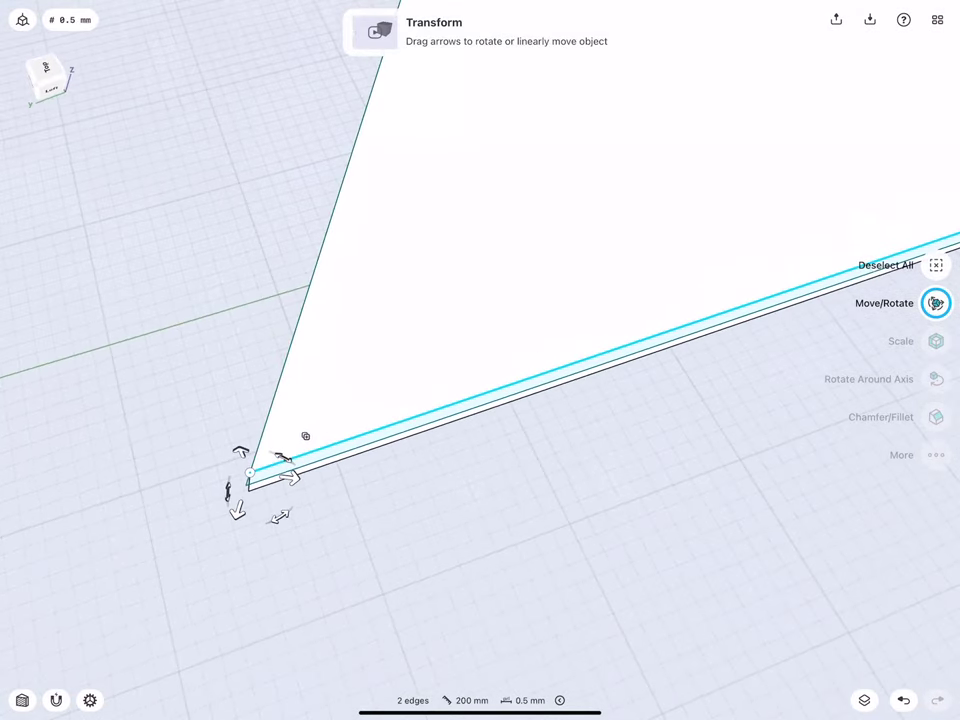
left_click_drag(249, 460, 251, 466)
left_click_drag(249, 474, 266, 432)
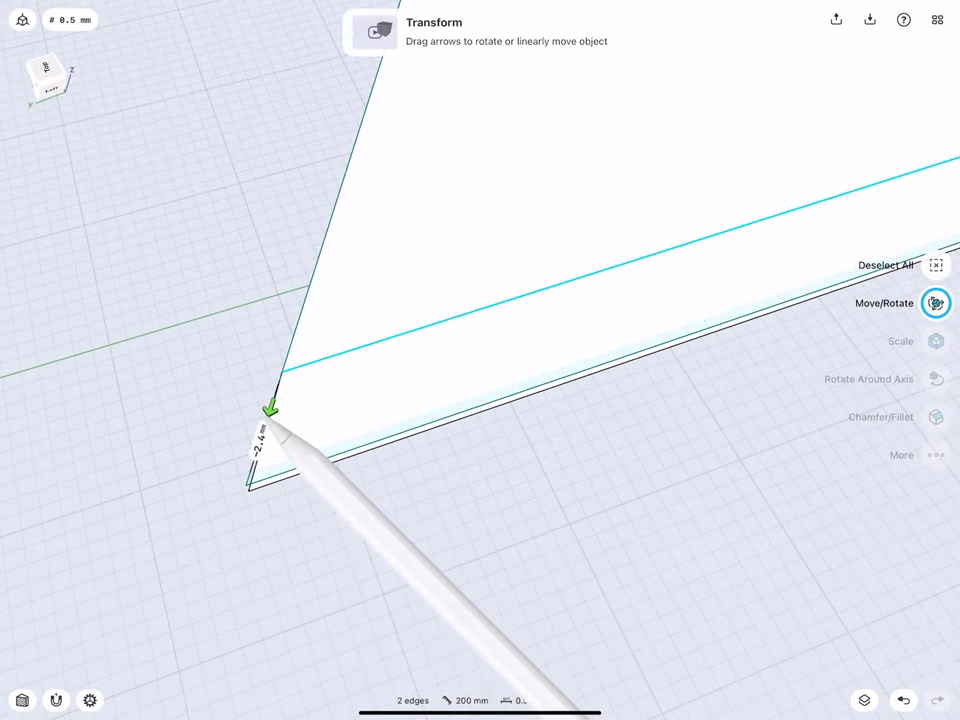
left_click_drag(266, 432, 268, 410)
left_click(257, 447)
left_click(302, 480)
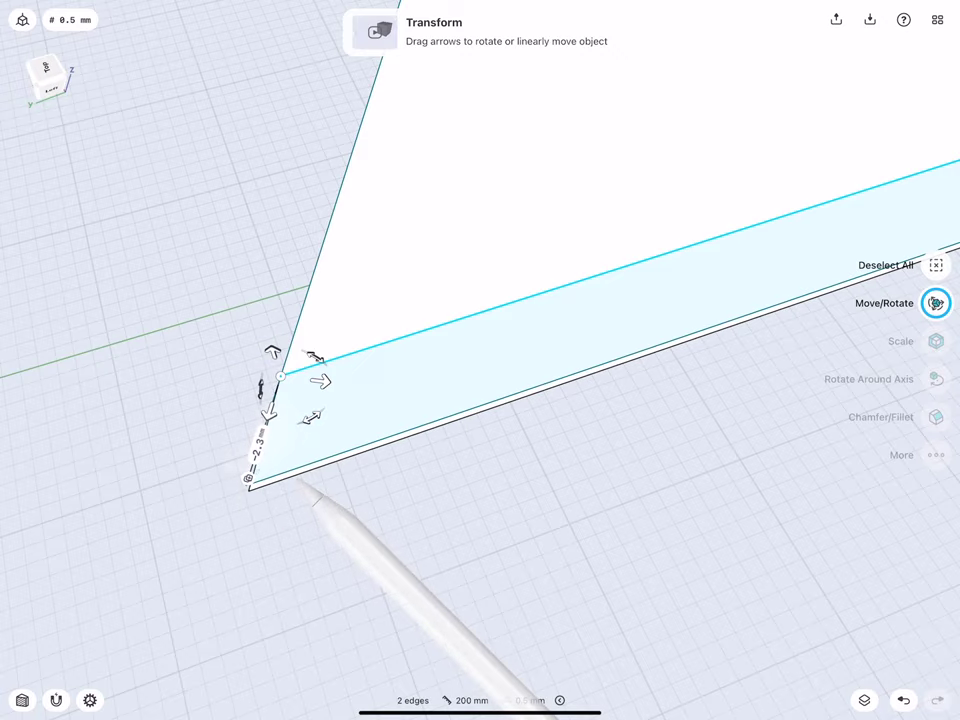
- Clear the edge selection and show the whole blade in isometric view
left_click(212, 397)
mouse_move(261, 339)
middle_mouse_down()
mouse_move(348, 251)
mouse_move(267, 362)
middle_mouse_up()
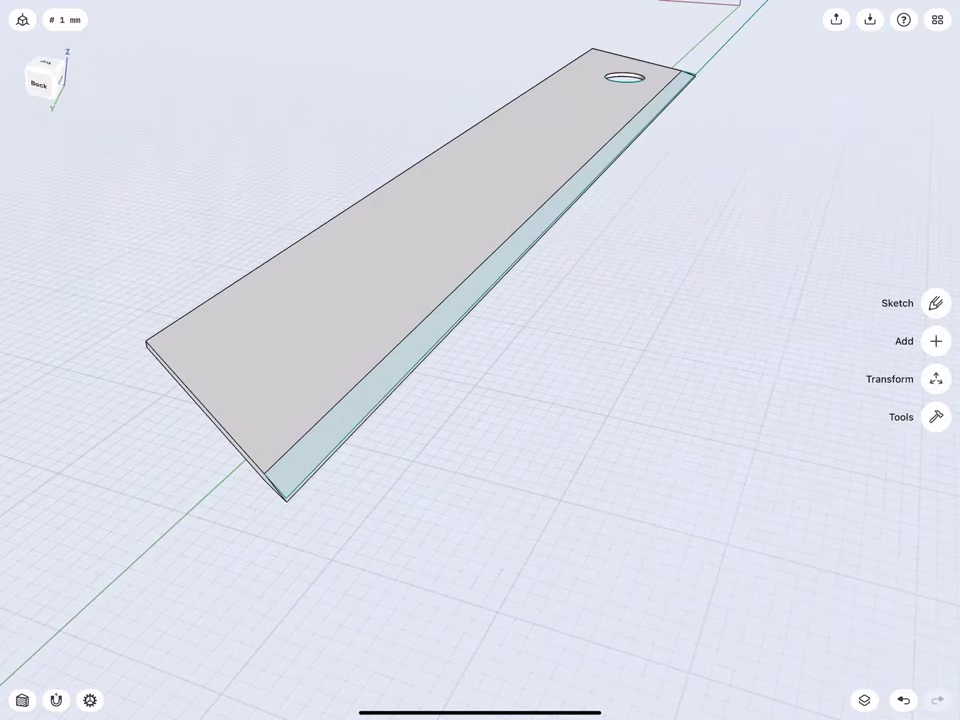
left_click(47, 68)
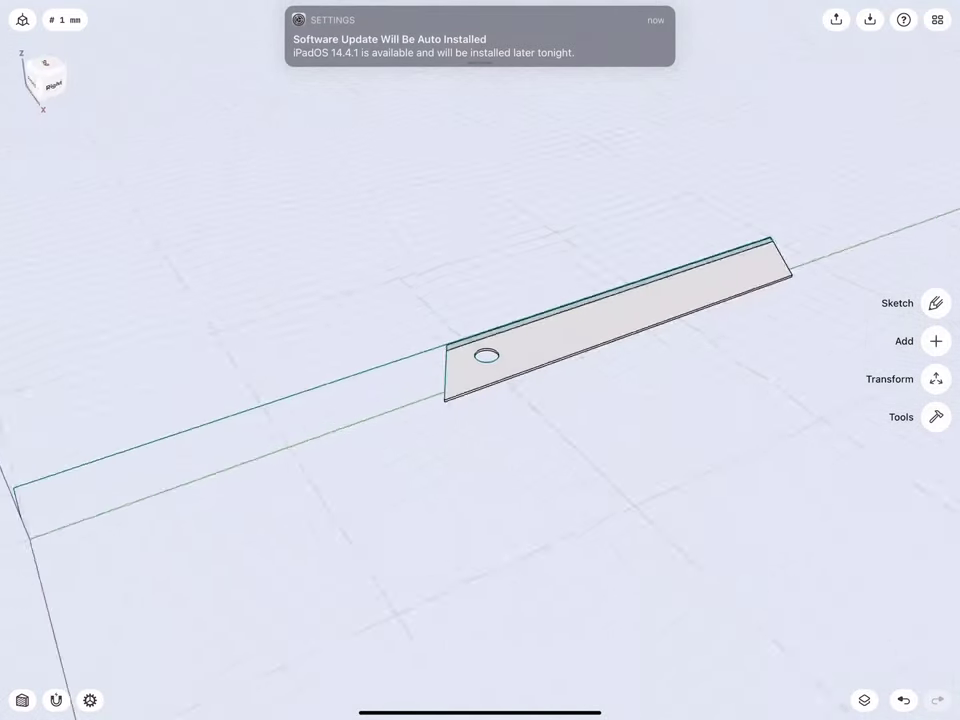
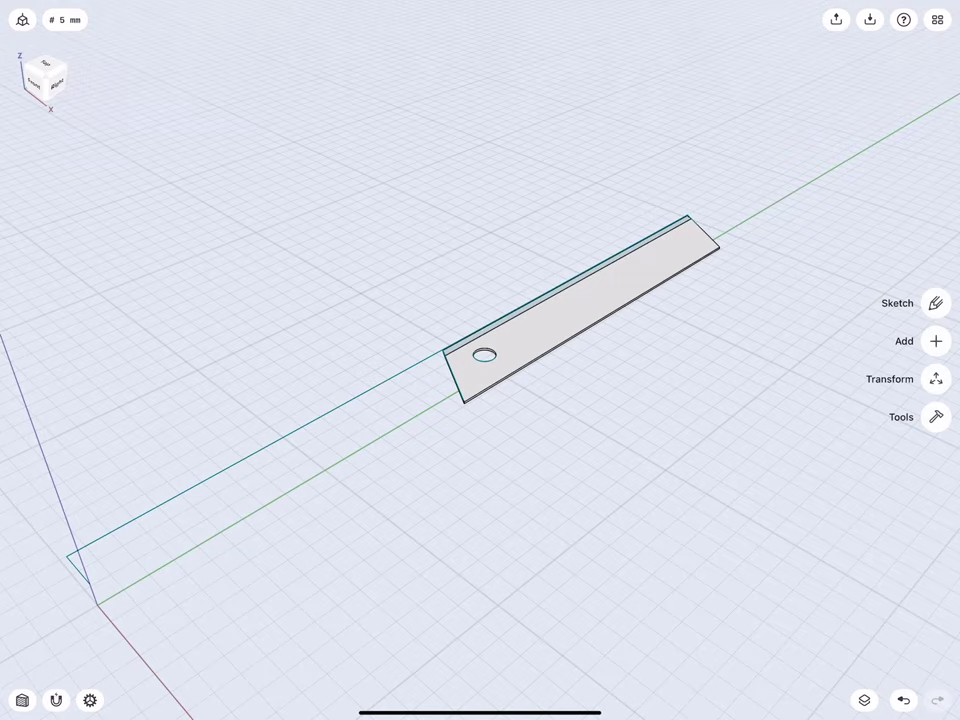
- Hide Body 02 in the Items list so only its flat sketch outline remains
mouse_move(582, 312)
middle_mouse_down()
mouse_move(385, 398)
mouse_move(363, 394)
middle_mouse_up()
left_click(865, 700)
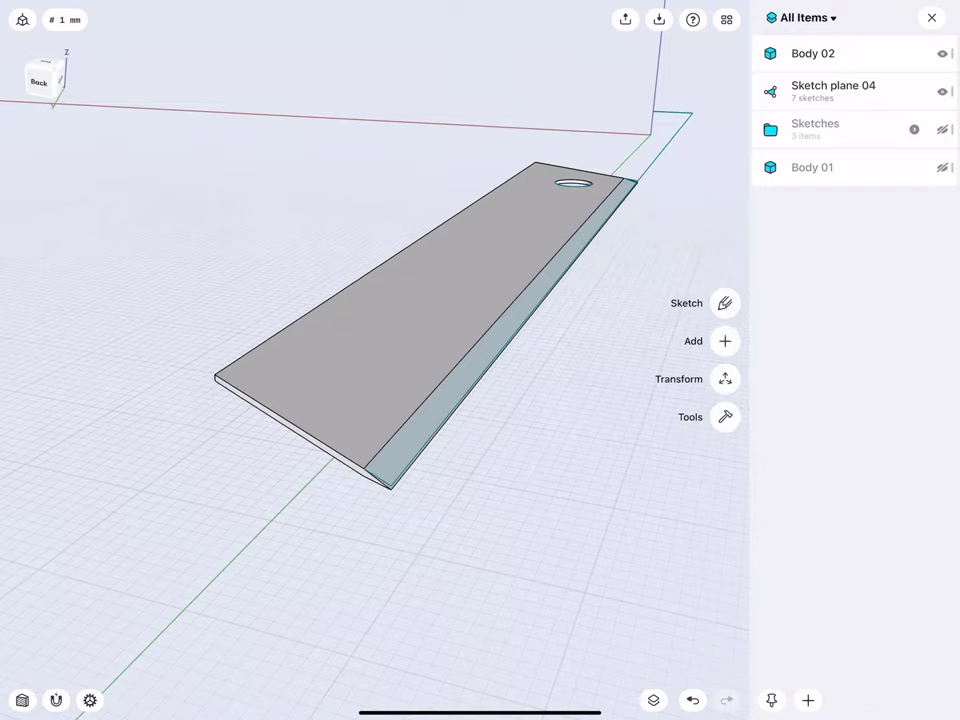
left_click(942, 54)
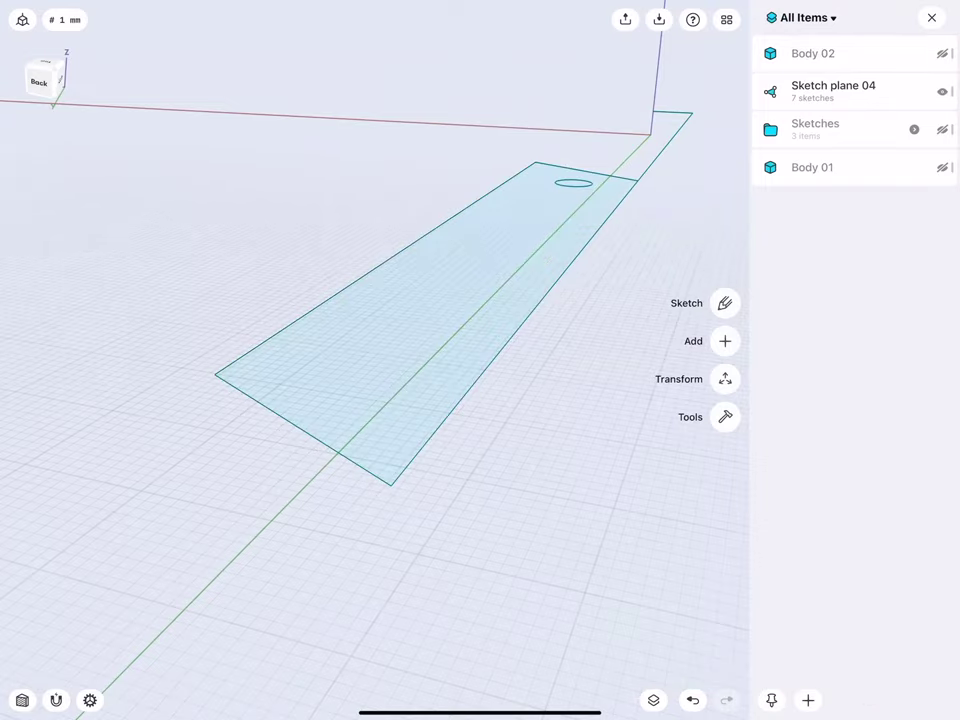
left_click(932, 18)
- Select the sketch's short end edge and move the transform pivot to its top endpoint
middle_click_drag(340, 405, 304, 451)
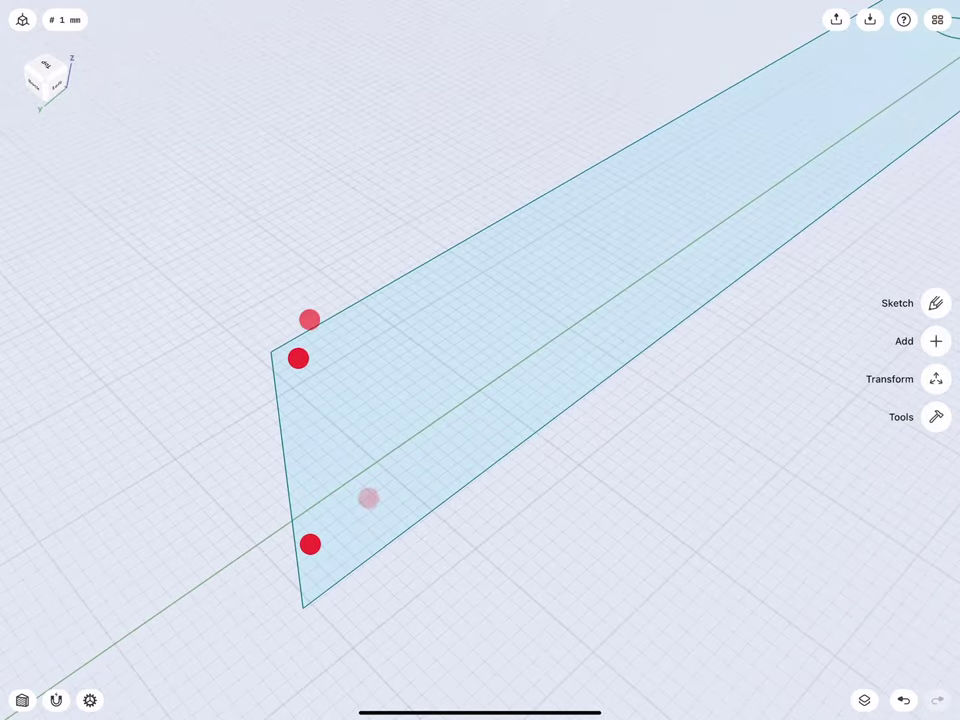
left_click(285, 462)
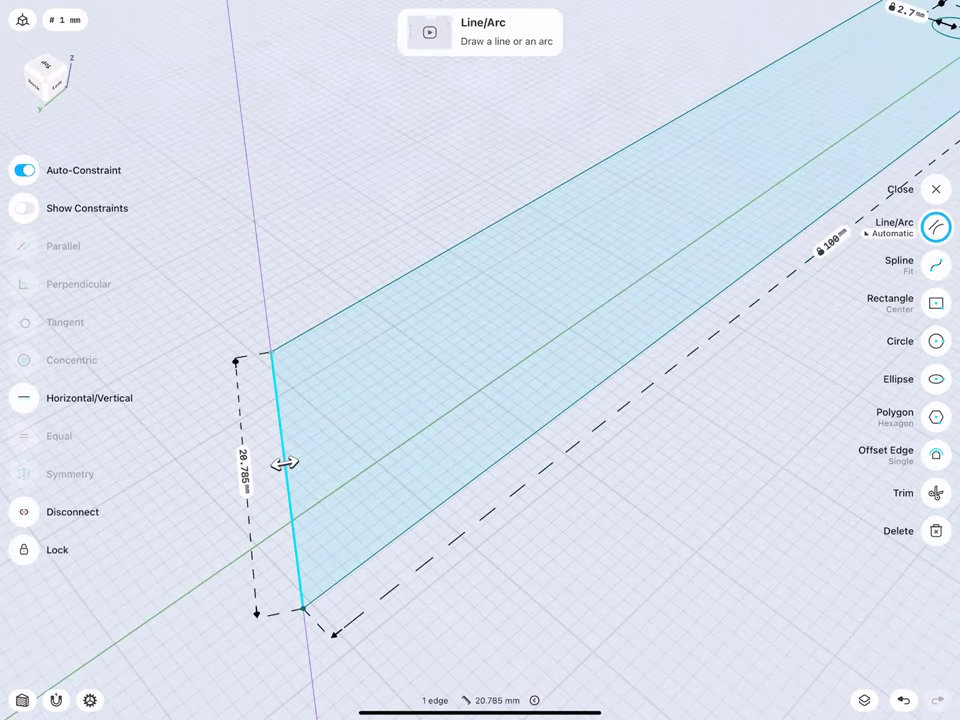
mouse_move(285, 462)
left_mouse_down()
mouse_move(271, 350)
mouse_move(350, 305)
left_mouse_up()
- Copy the end edge along the outline at -10, -20, -30 and -40 mm
left_click(313, 328)
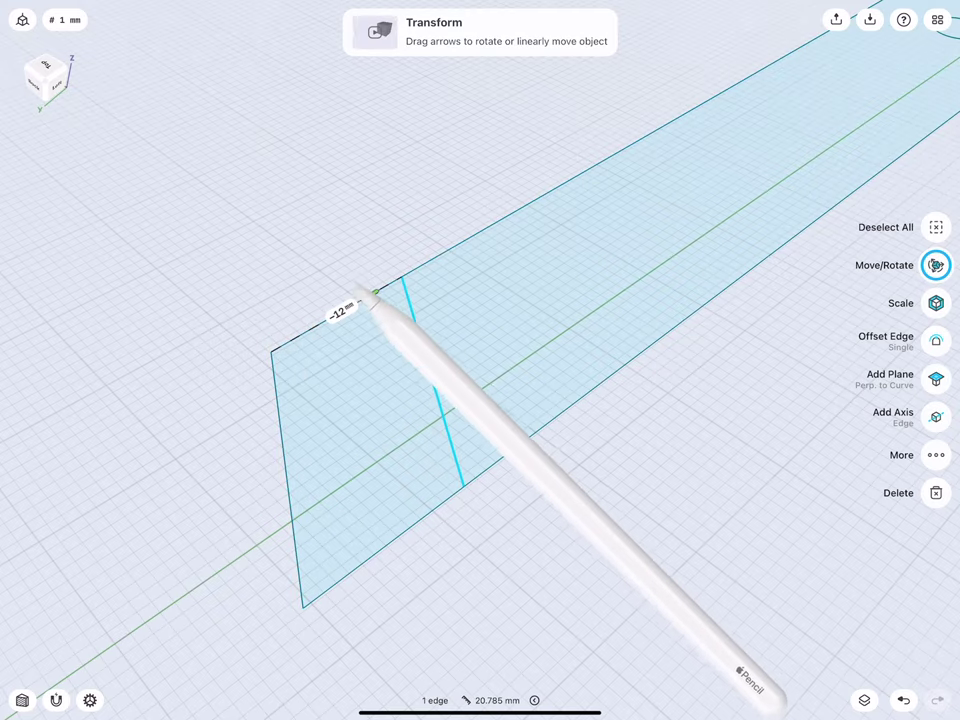
left_click(320, 323)
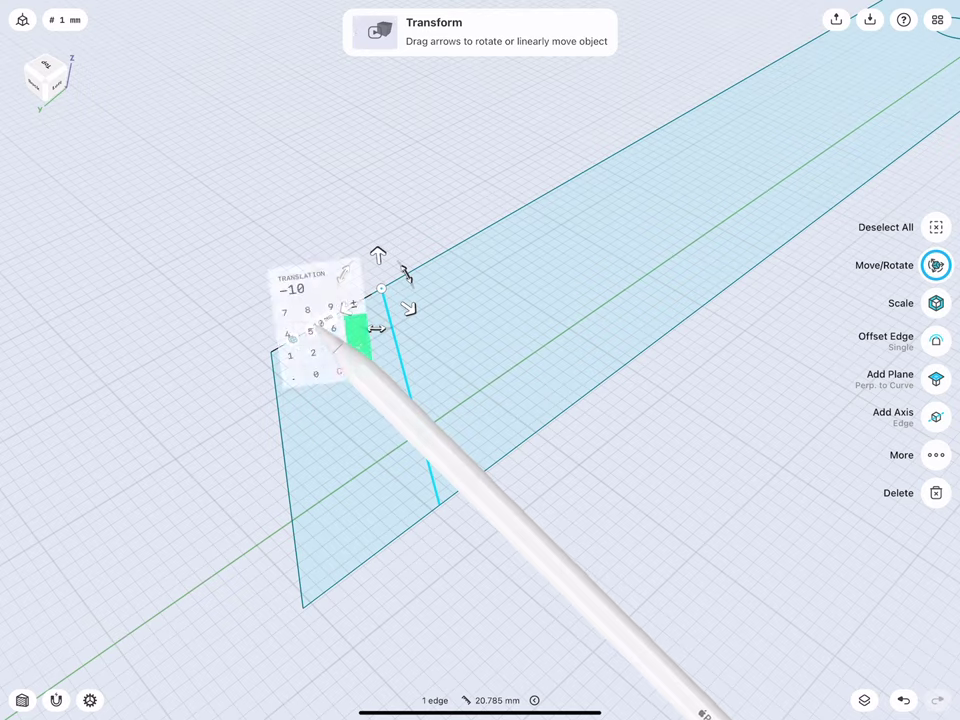
left_click(362, 358)
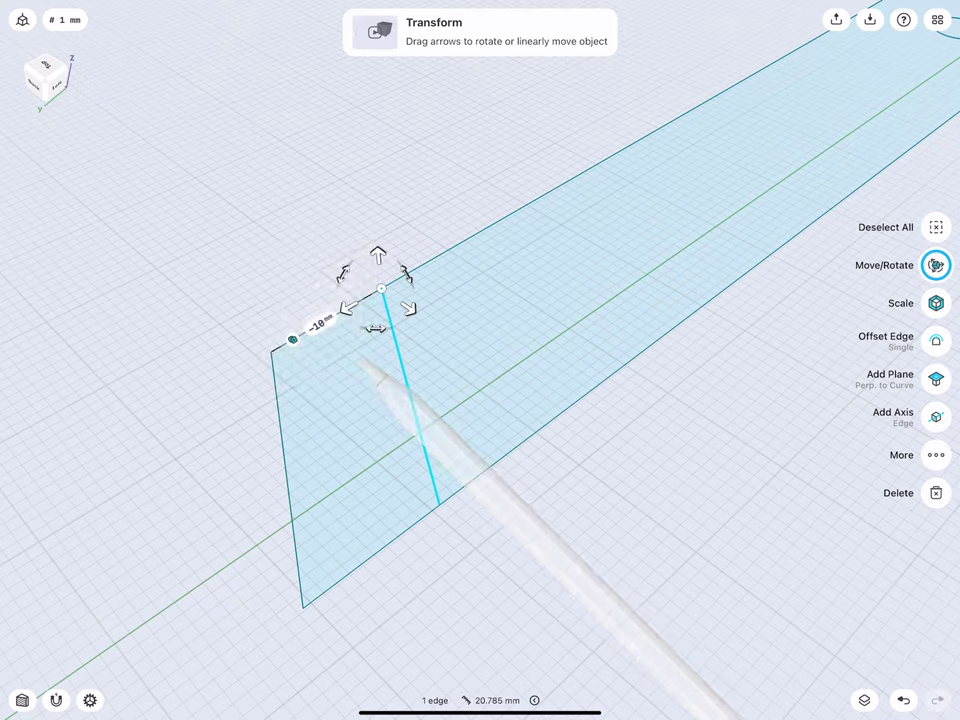
left_click_drag(380, 328, 448, 248)
left_click_drag(450, 244, 446, 250)
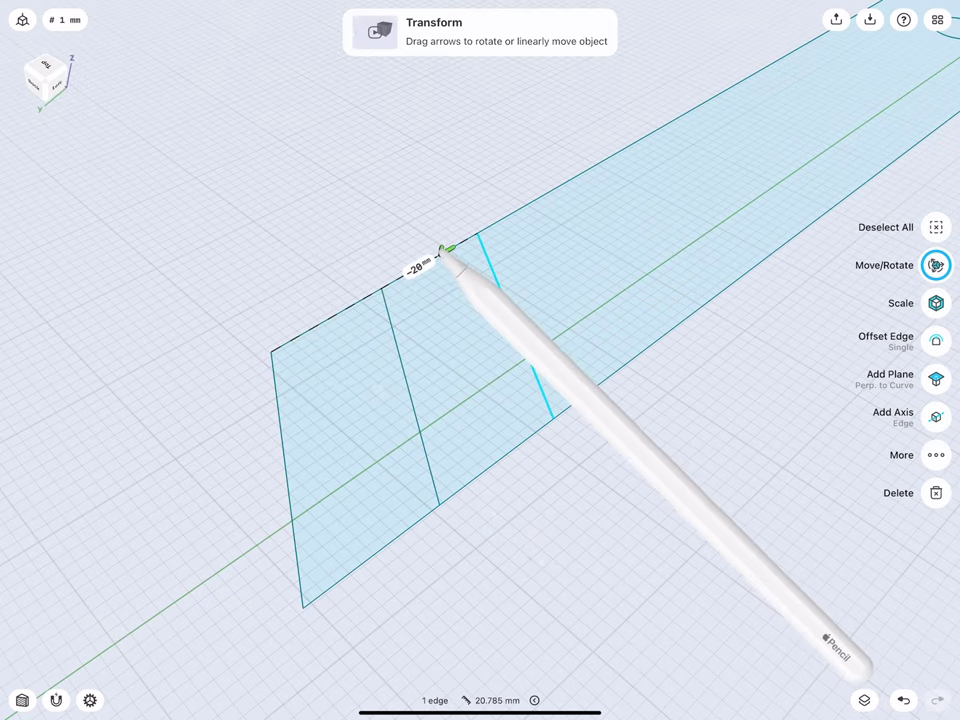
left_click(412, 266)
left_click(463, 305)
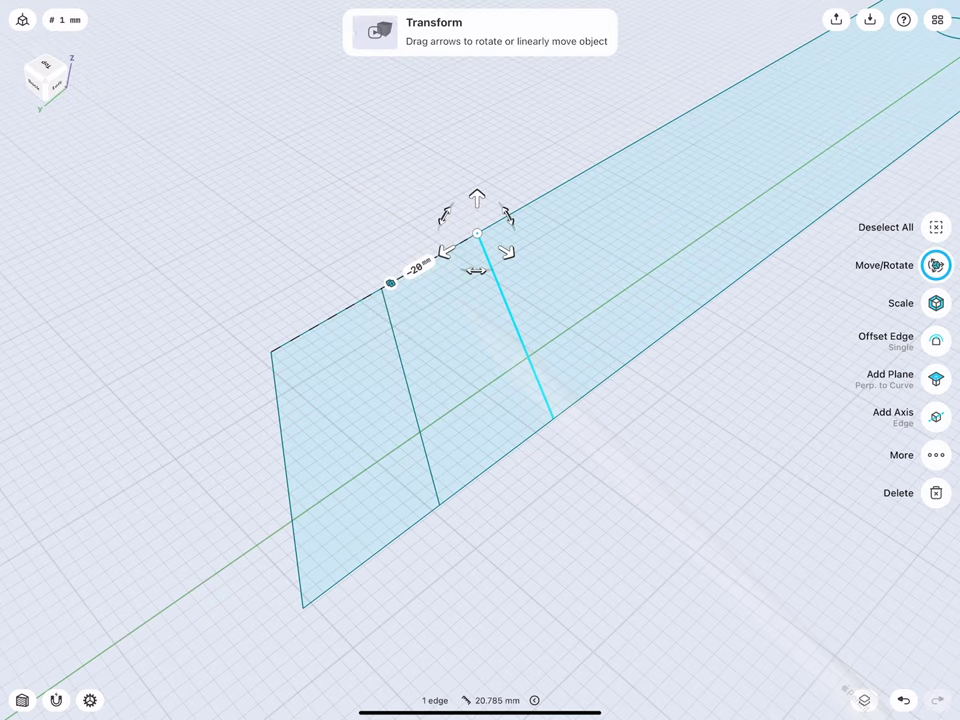
middle_click_drag(433, 300, 295, 394)
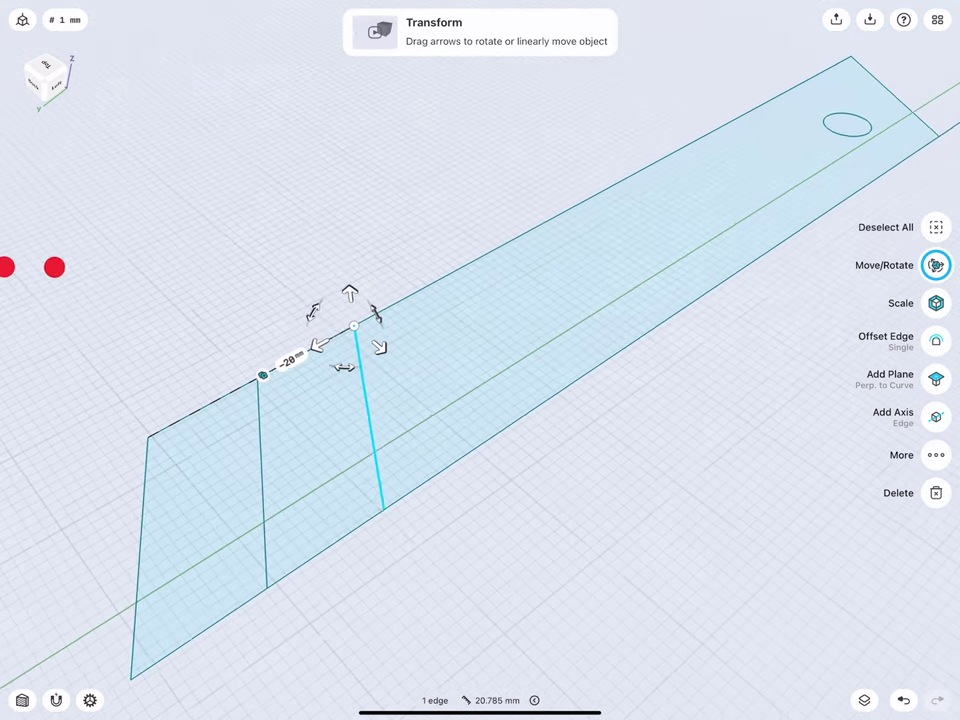
left_click_drag(315, 340, 412, 293)
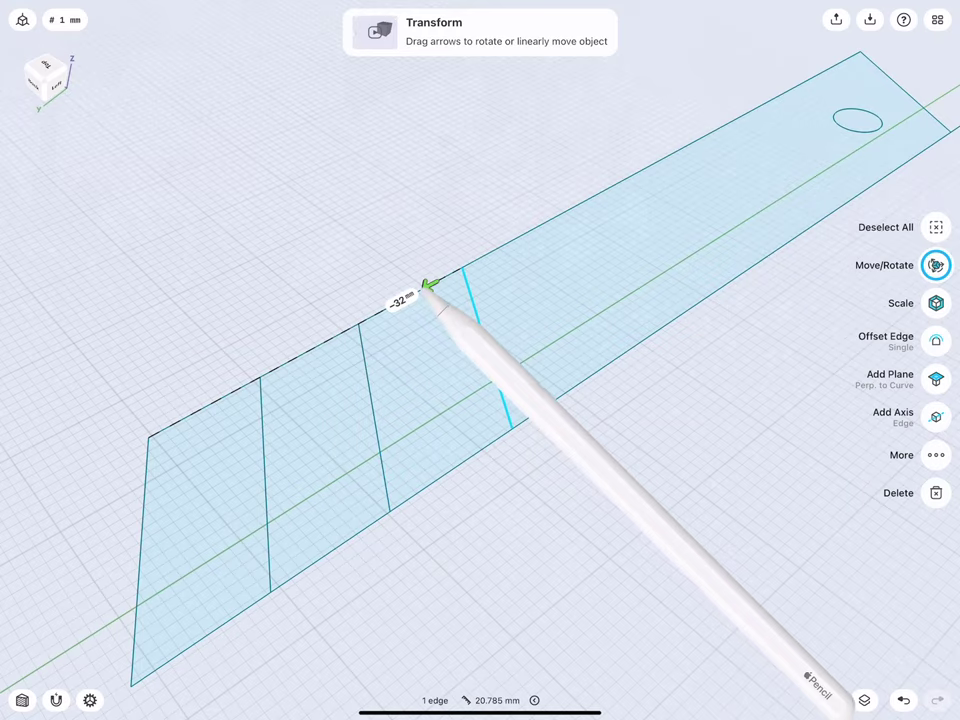
left_click(386, 309)
left_click(427, 345)
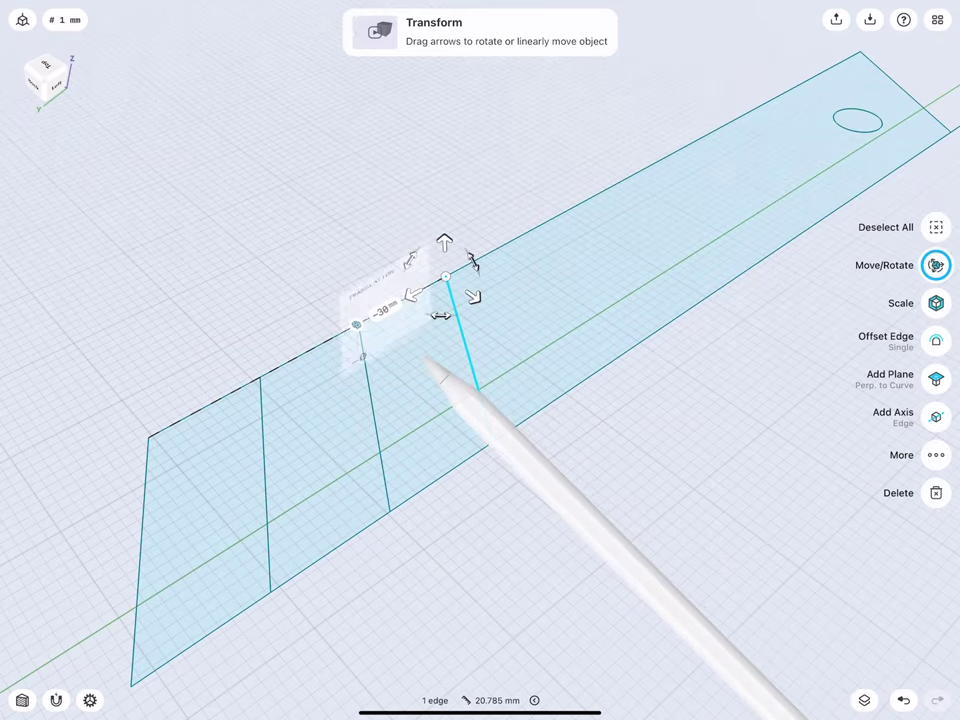
left_click_drag(410, 295, 492, 251)
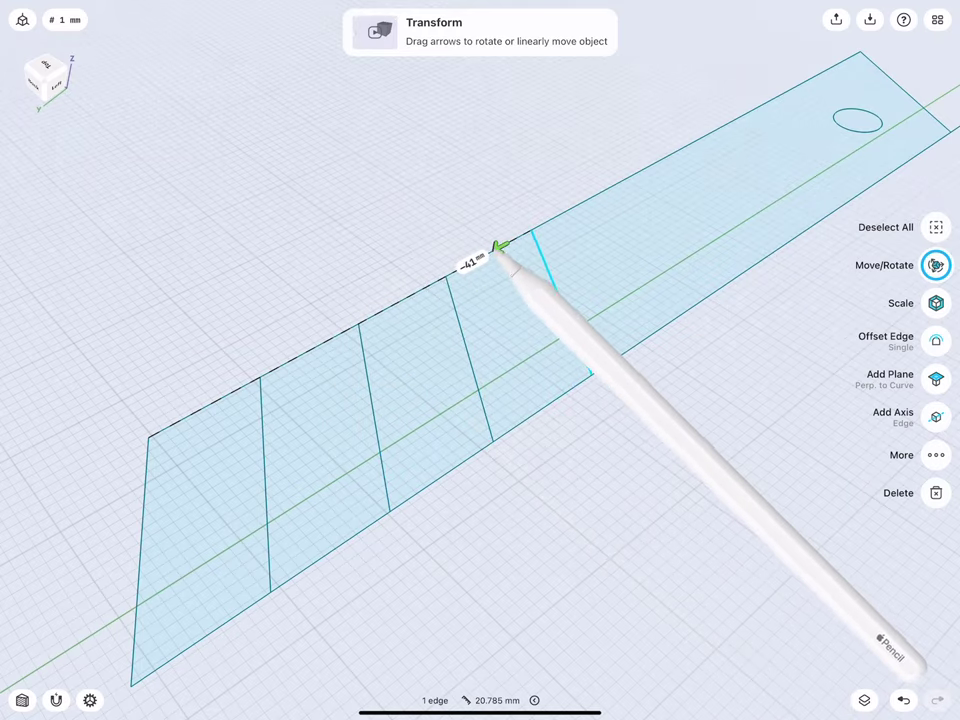
left_click(464, 266)
left_click(507, 300)
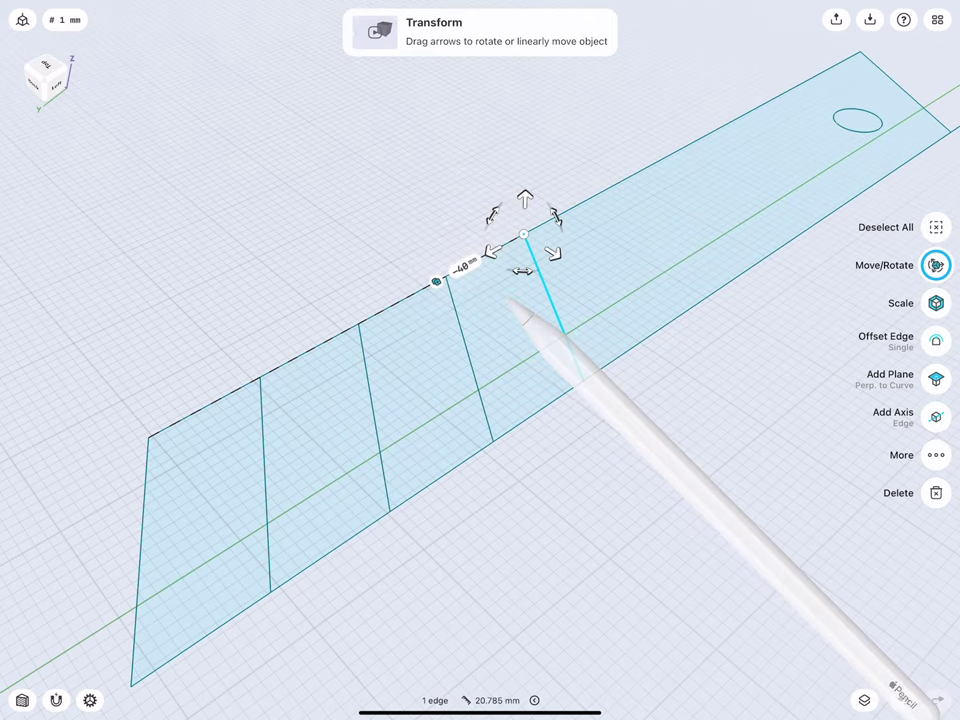
- Add further copies of the end edge at -50, -60 and -70 mm
left_click_drag(490, 250, 561, 213)
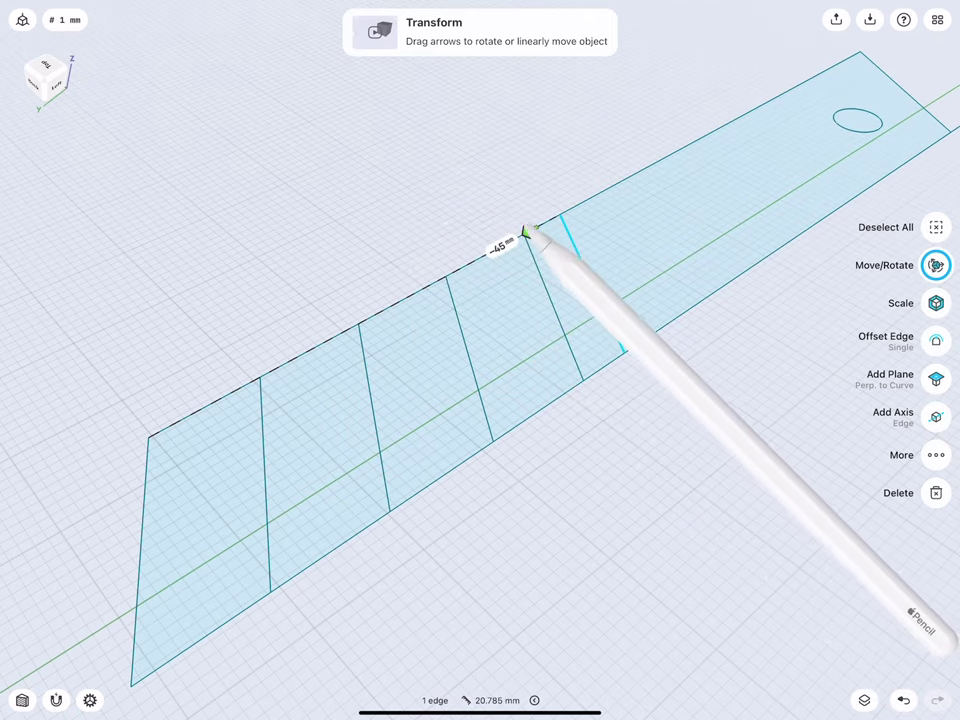
left_click(535, 228)
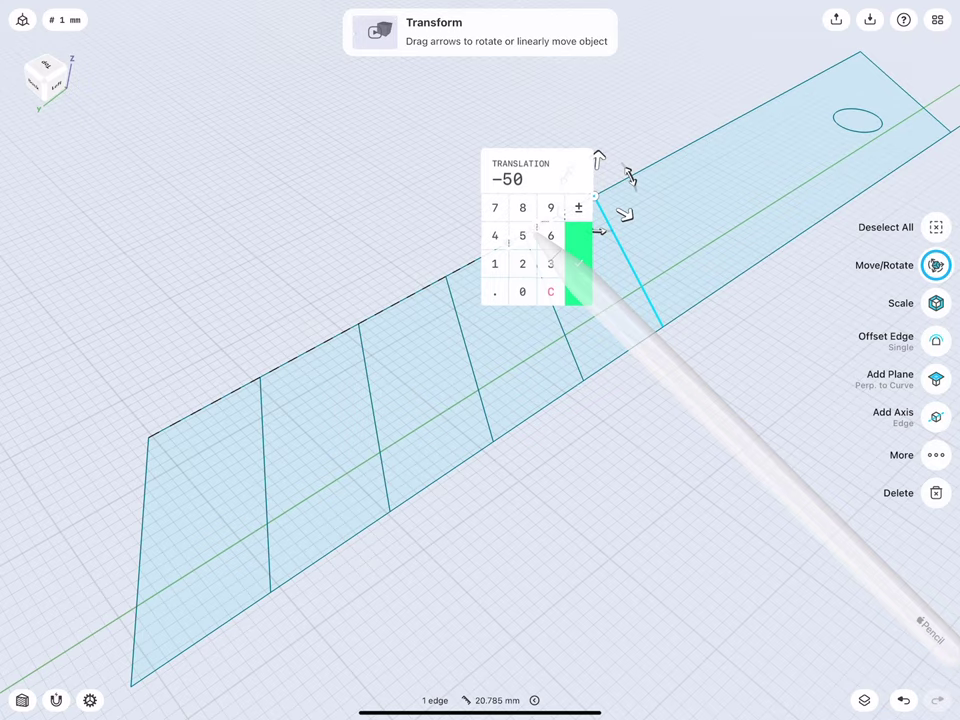
left_click(577, 265)
left_click_drag(563, 211, 625, 180)
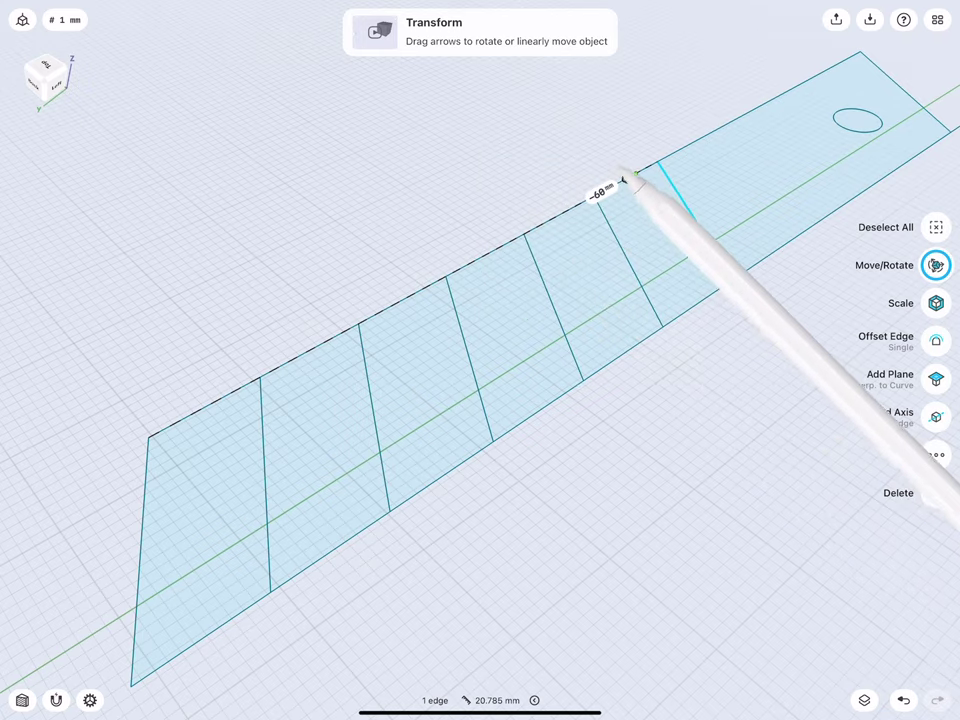
left_click(574, 206)
left_click(640, 195)
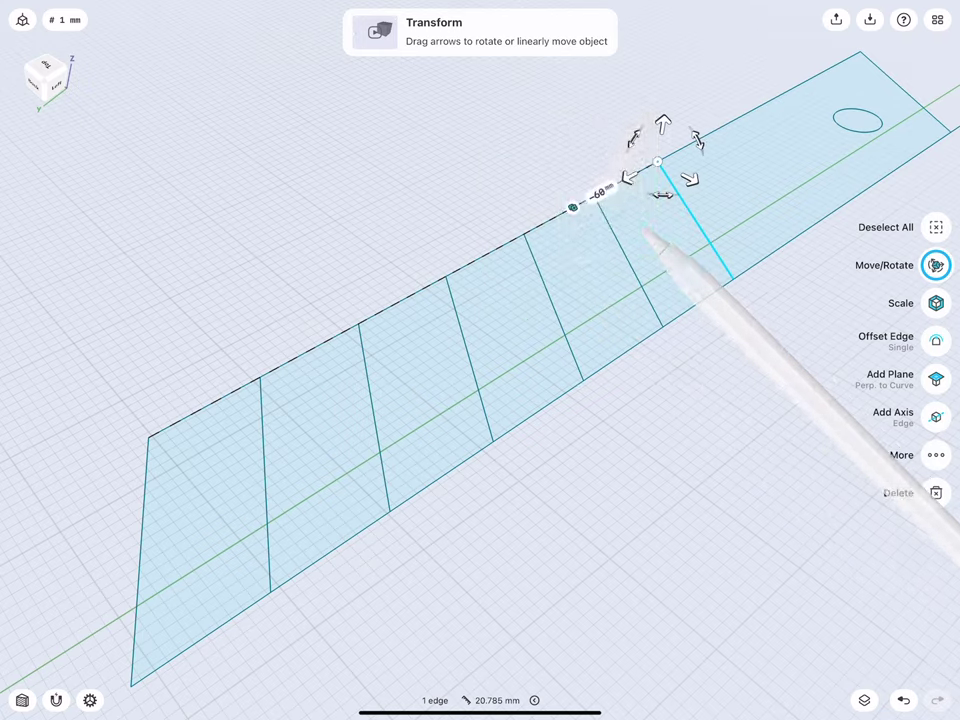
mouse_move(643, 186)
left_mouse_down()
mouse_move(700, 137)
mouse_move(690, 143)
left_mouse_up()
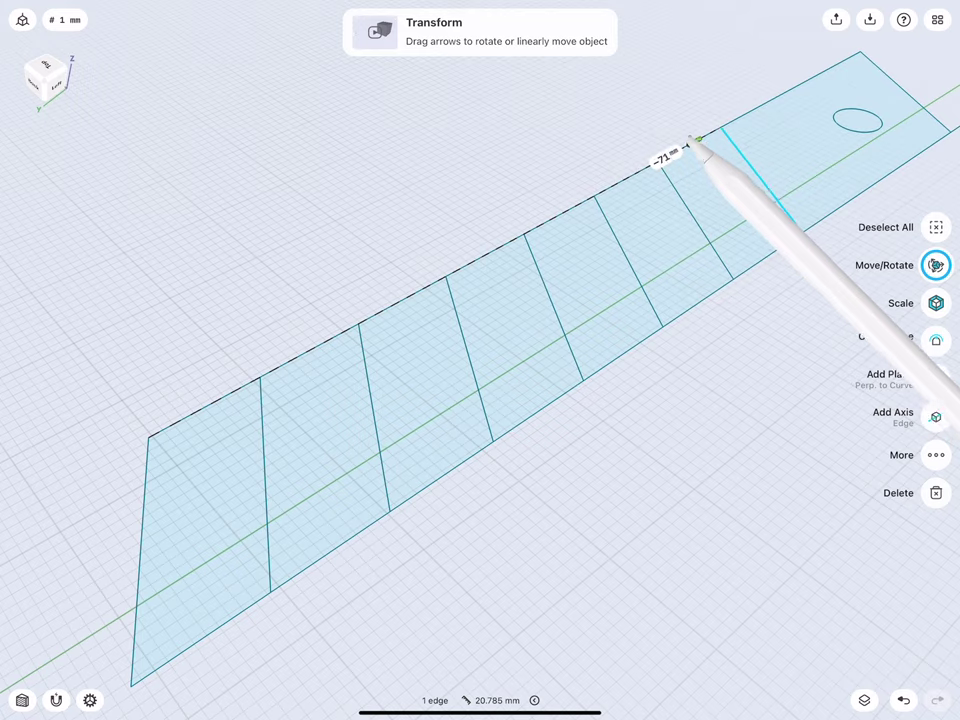
left_click(658, 157)
left_click(700, 103)
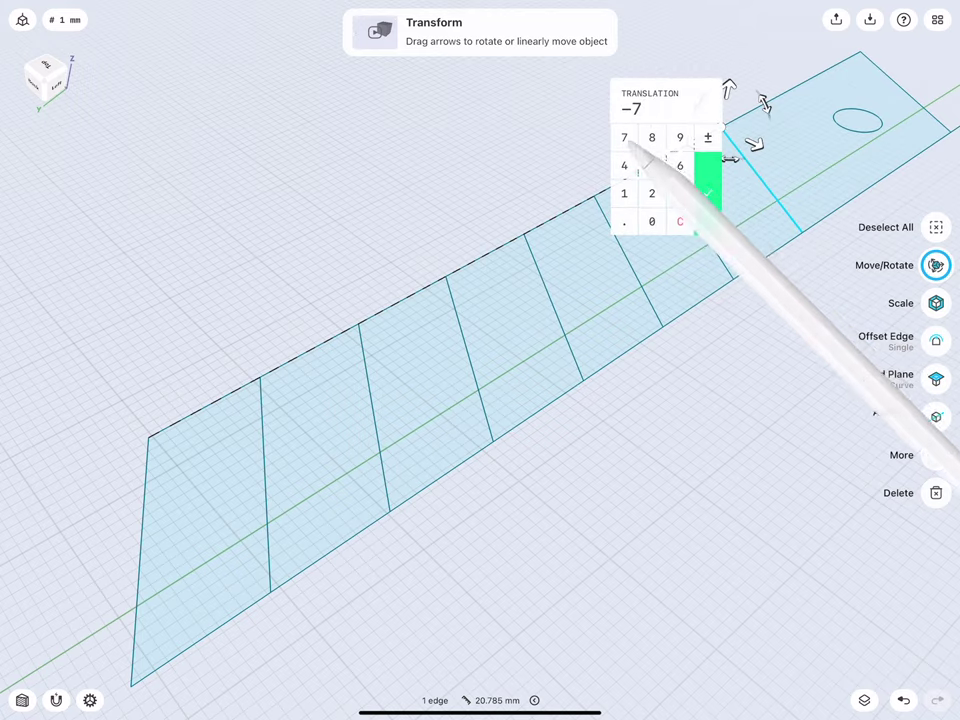
left_click(652, 221)
left_click(708, 193)
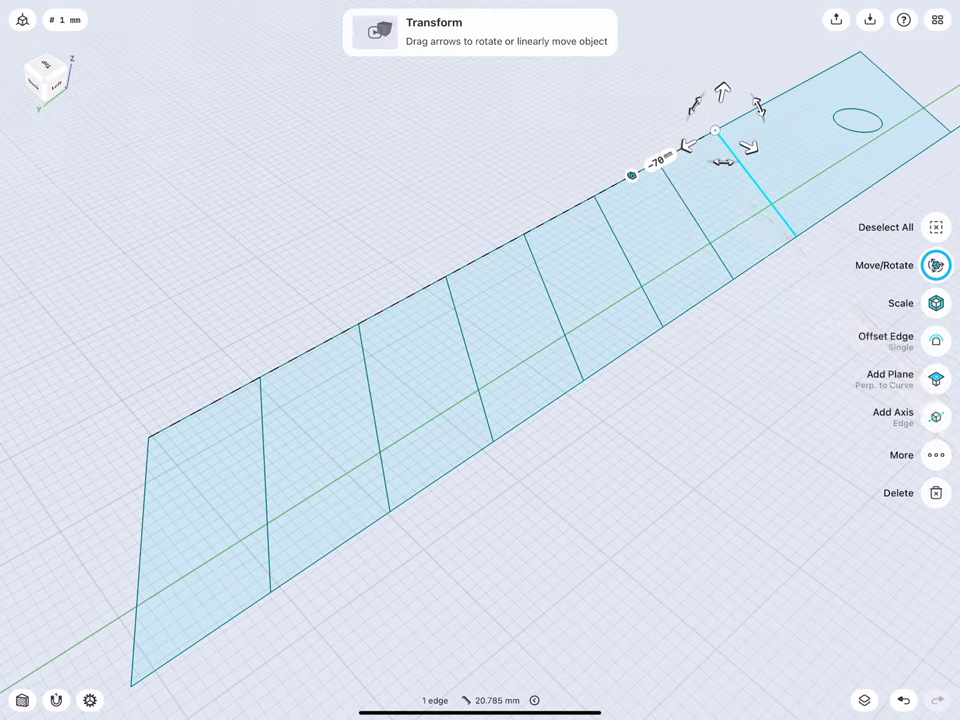
- Select all seven copied cross lines on the sketch strip
left_click(446, 180)
left_click(935, 303)
left_click(265, 450)
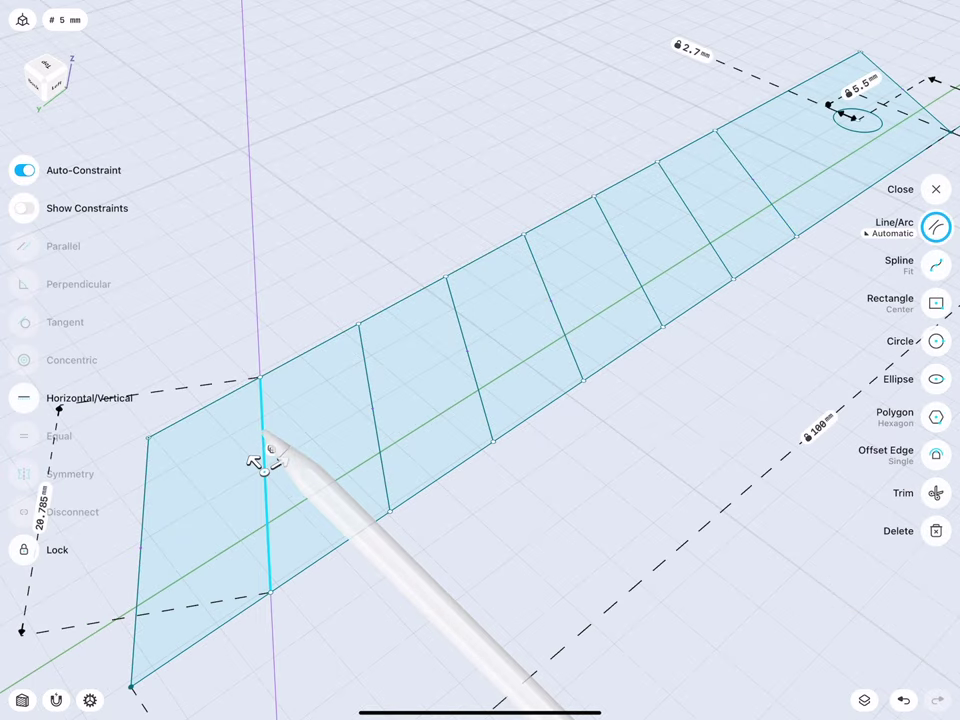
left_click(373, 400)
left_click(459, 318)
left_click(541, 275)
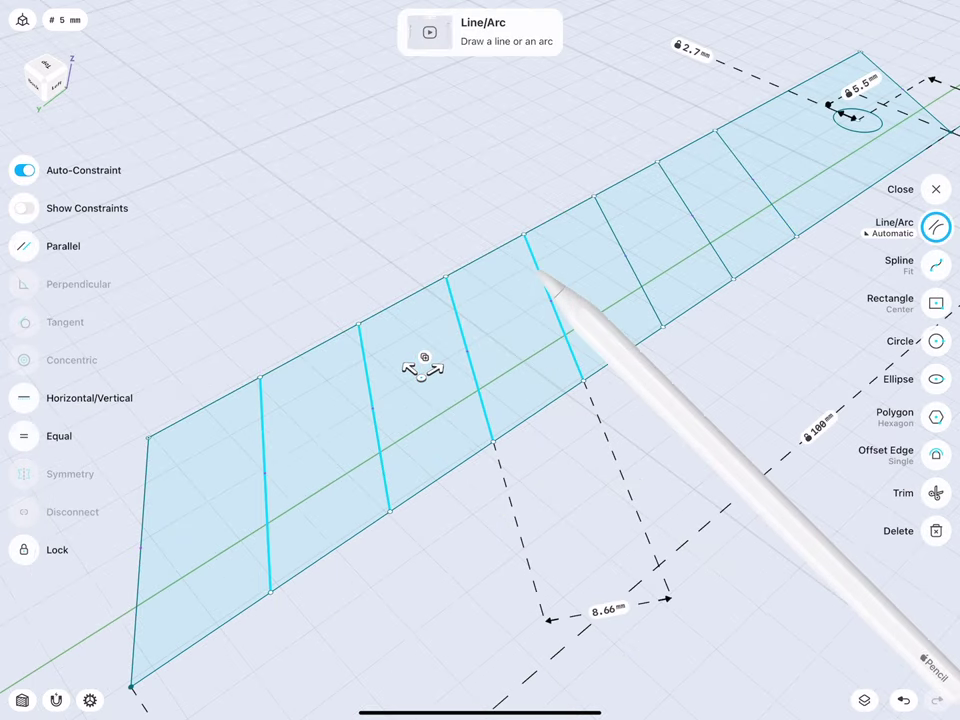
left_click(607, 222)
left_click(695, 193)
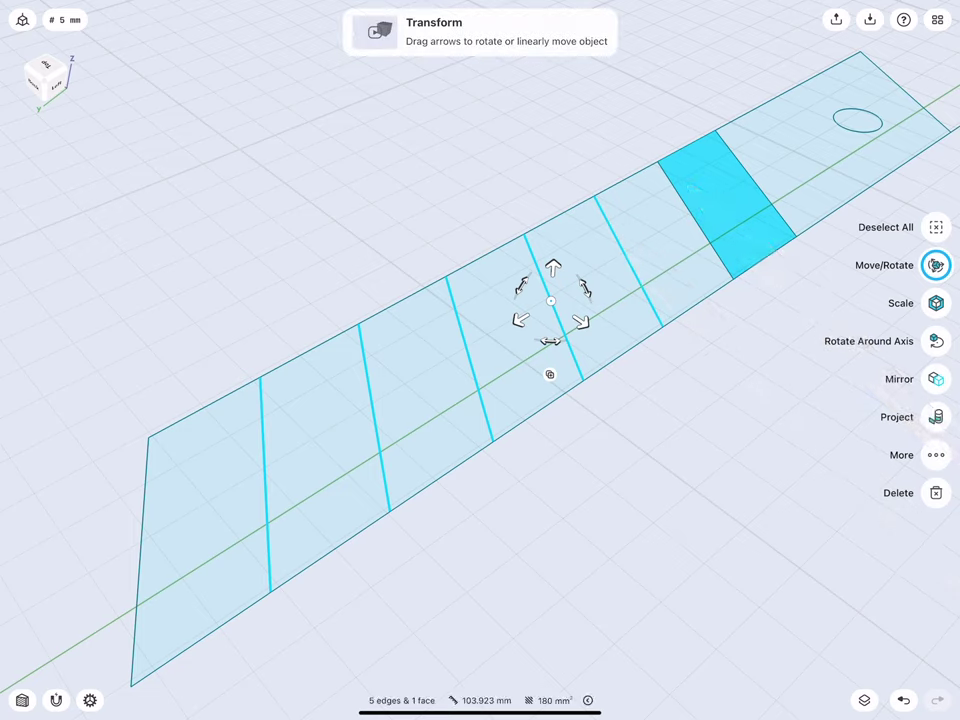
left_click(700, 192)
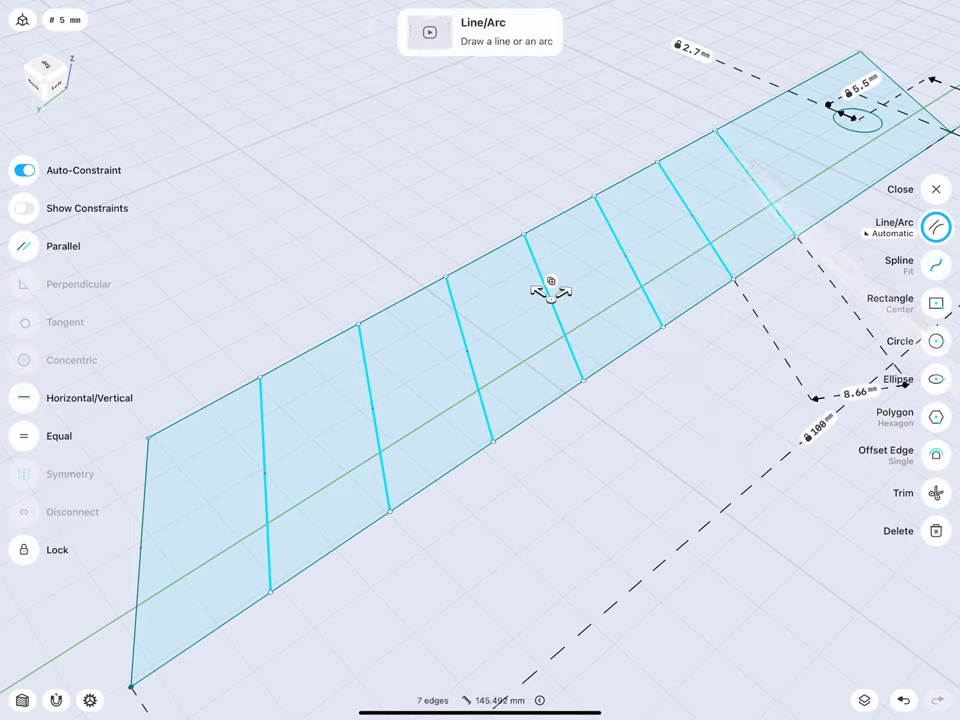
left_click(936, 189)
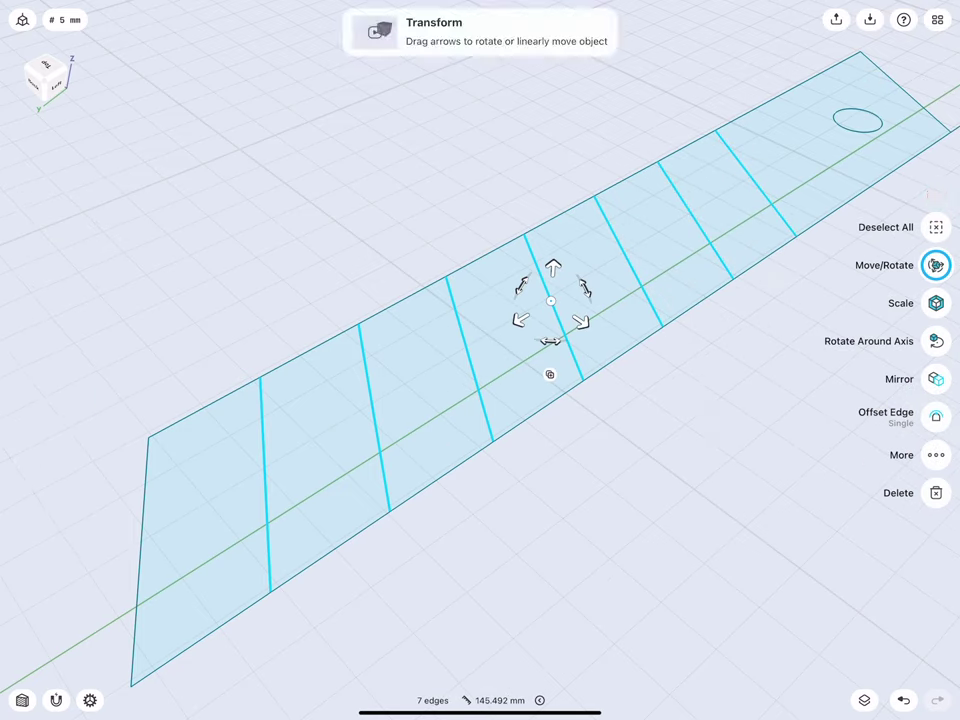
- Copy the seven cross lines at a -0.1 mm offset to form thin double lines
left_click_drag(550, 300, 260, 377)
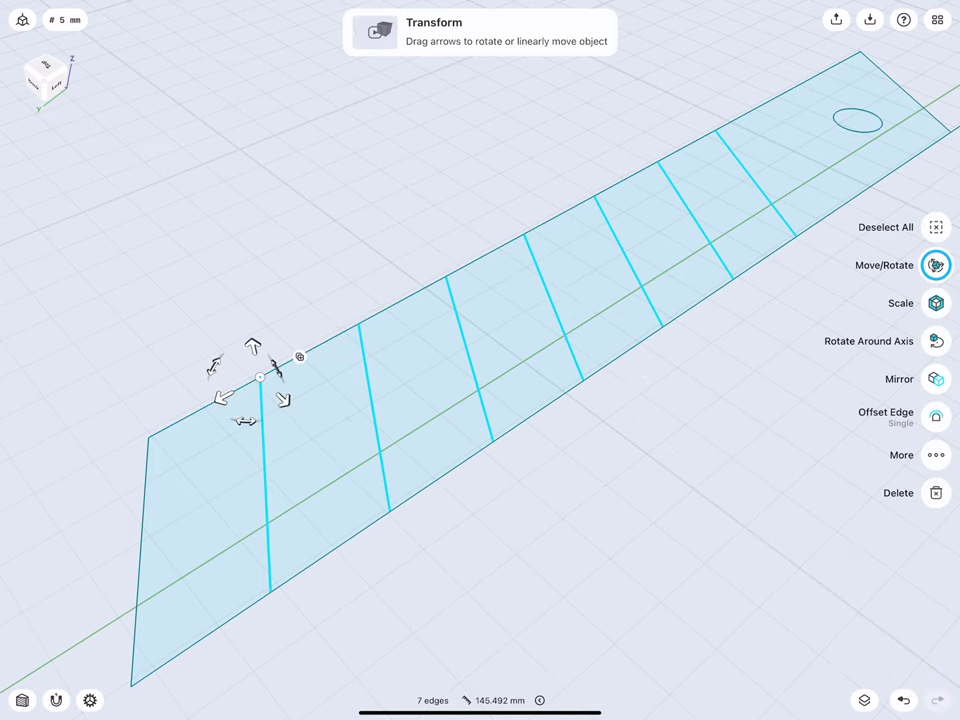
scroll(260, 377, "up", 5)
scroll(260, 377, "up", 3)
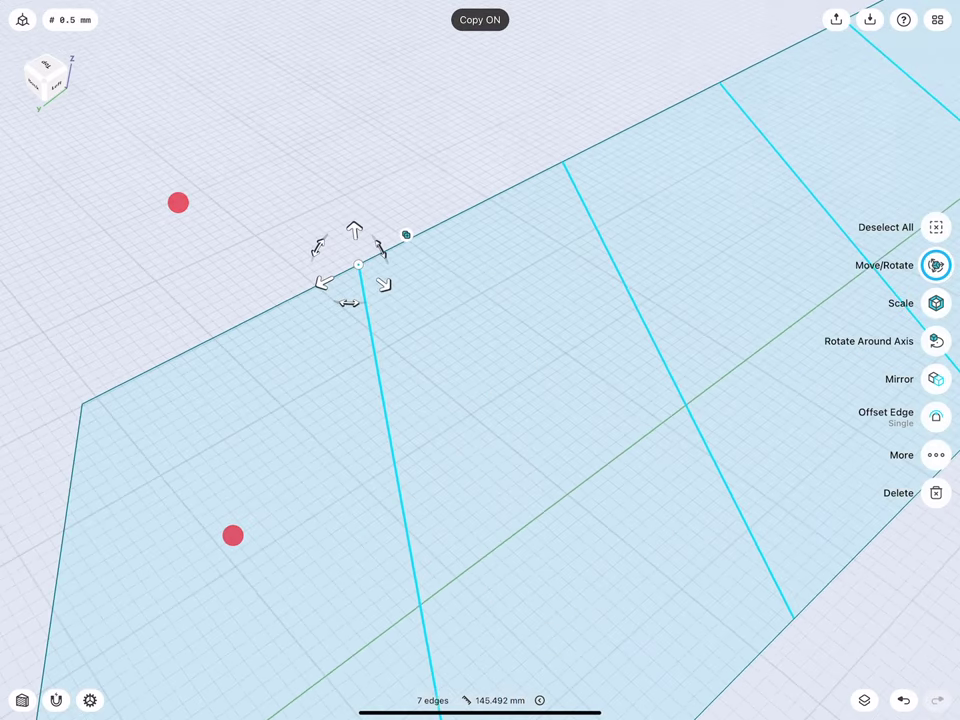
left_click_drag(322, 283, 326, 284)
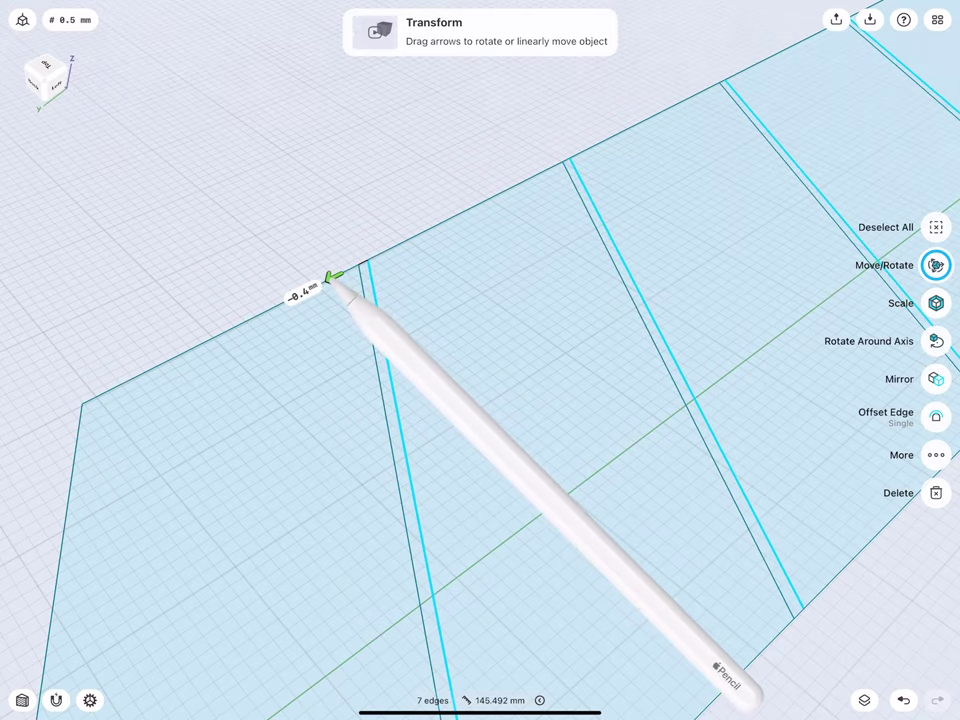
left_click(290, 296)
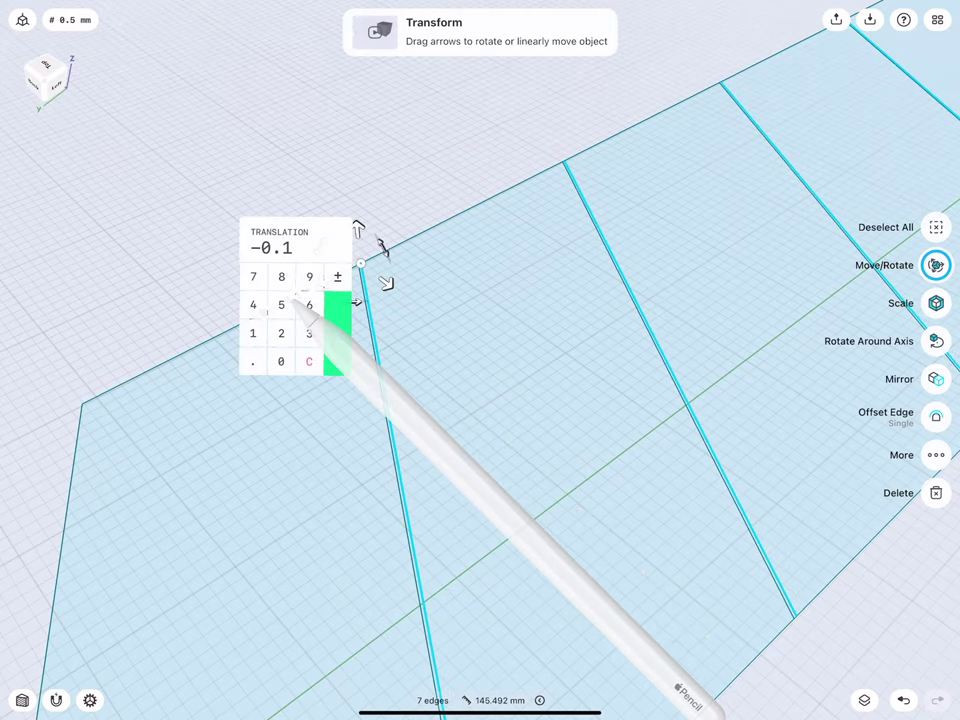
left_click(337, 332)
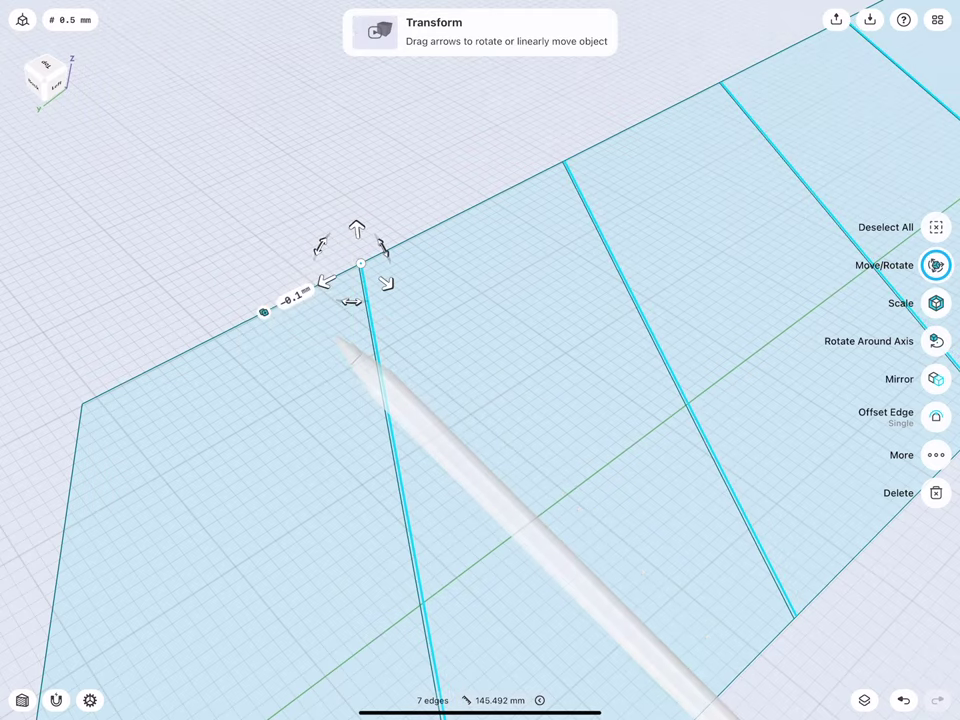
left_click(293, 216)
scroll(294, 264, "down", 3)
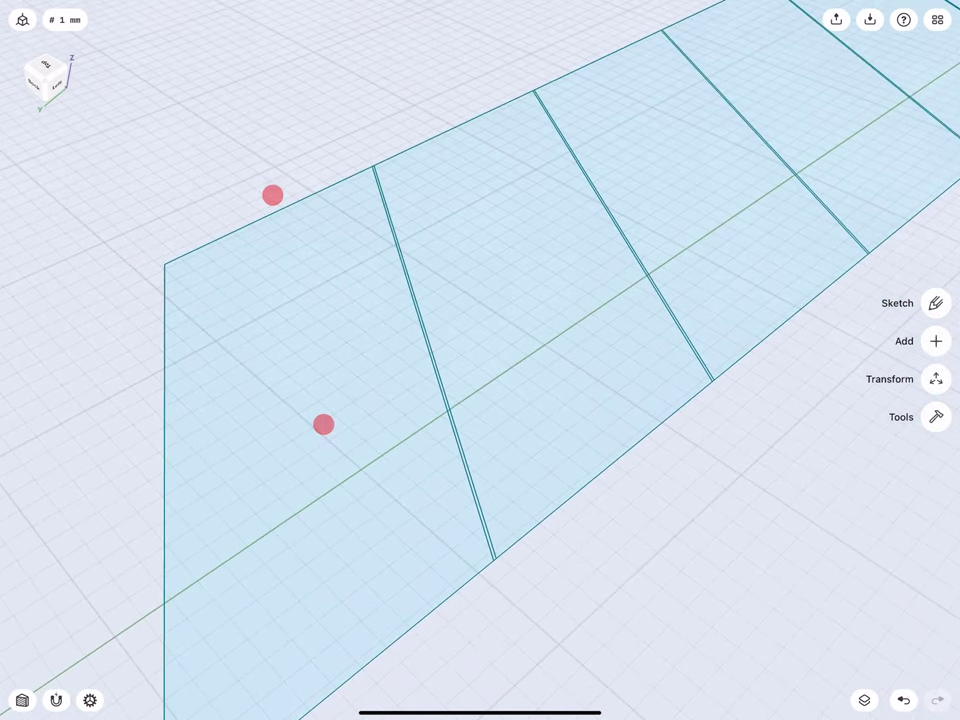
scroll(310, 300, "up", 3)
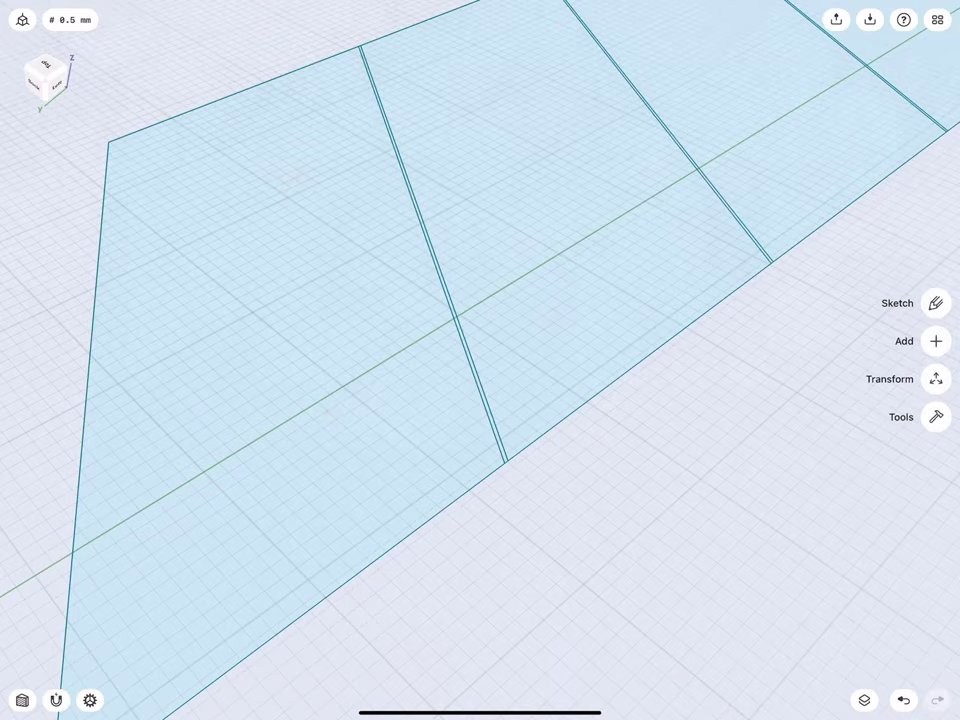
- Show Body 02 again and inspect the thin strip faces on the blade
left_click(864, 700)
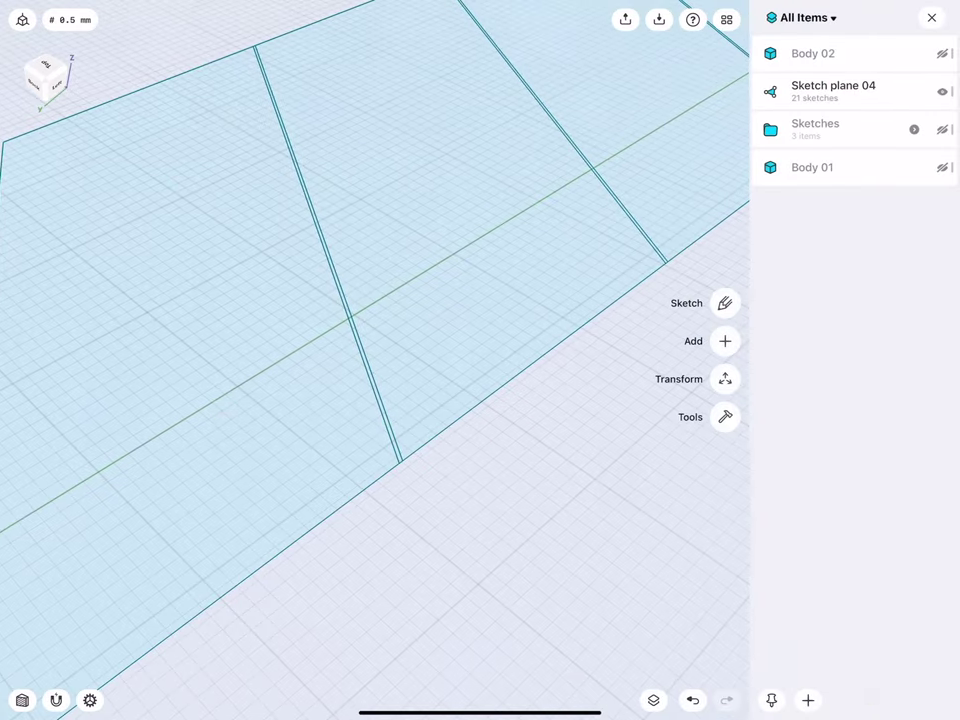
left_click(944, 54)
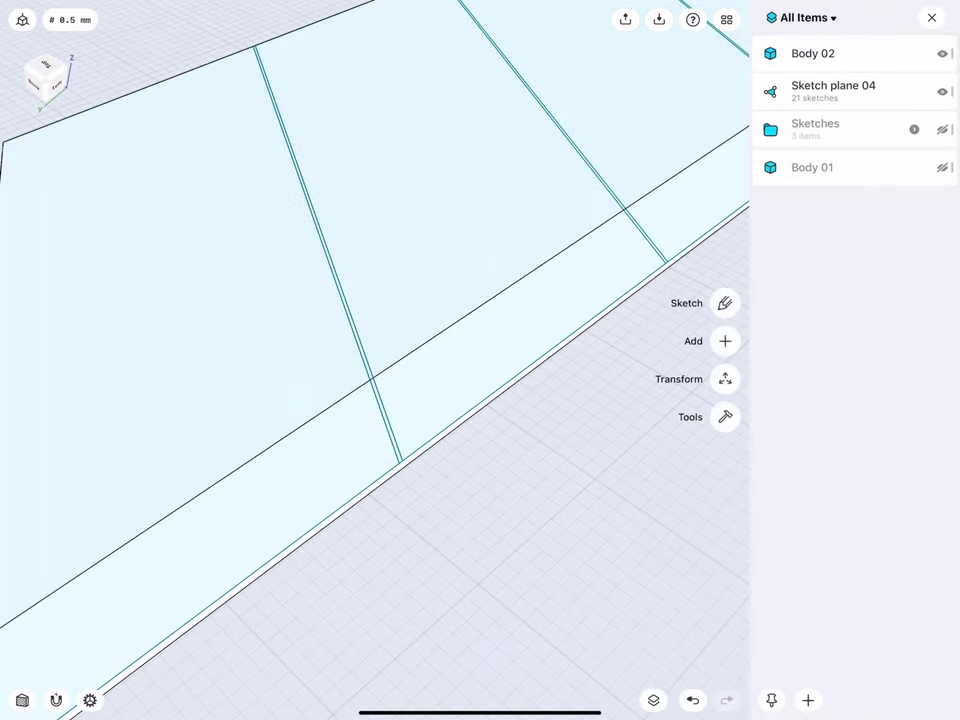
left_click(929, 22)
scroll(400, 340, "up", 5)
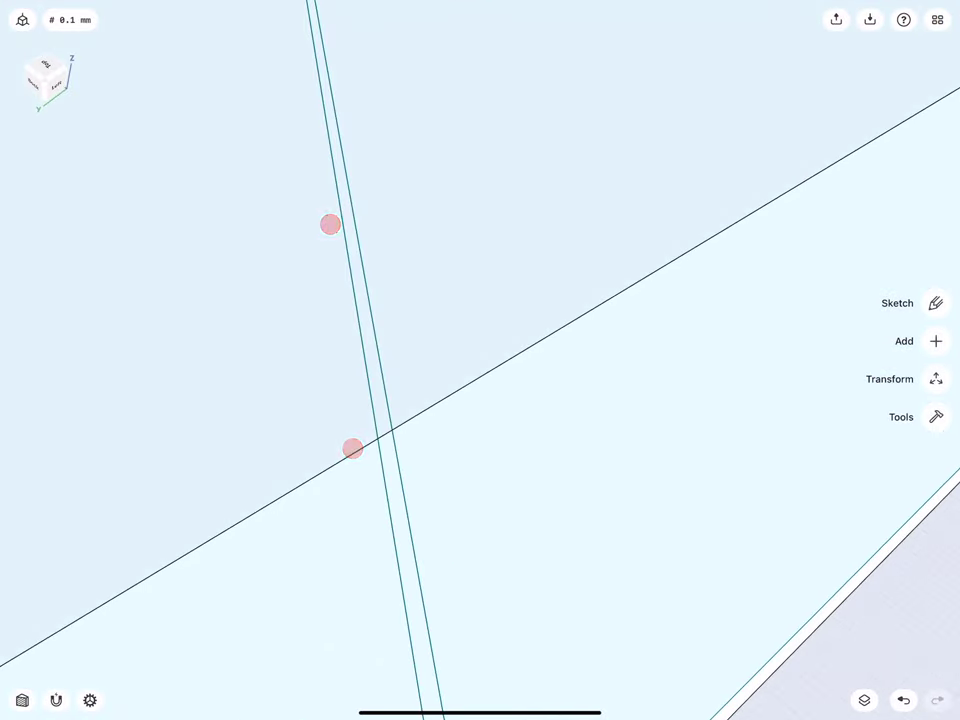
left_click_drag(330, 224, 326, 298)
left_click(408, 400)
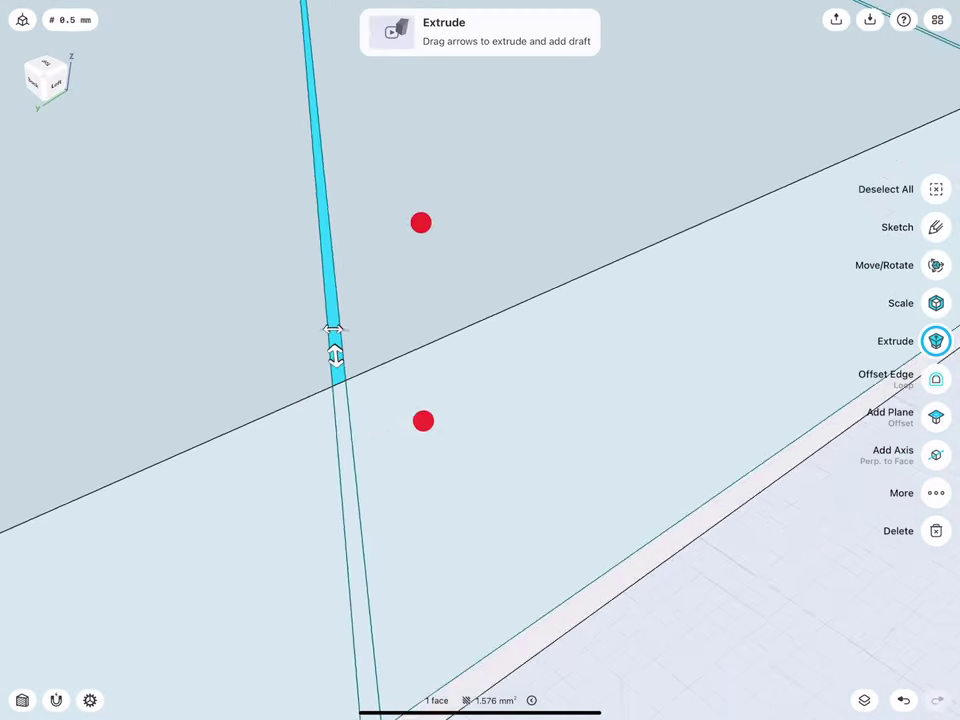
mouse_move(422, 320)
left_mouse_down()
mouse_move(246, 348)
mouse_move(416, 206)
left_mouse_up()
scroll(430, 360, "up", 3)
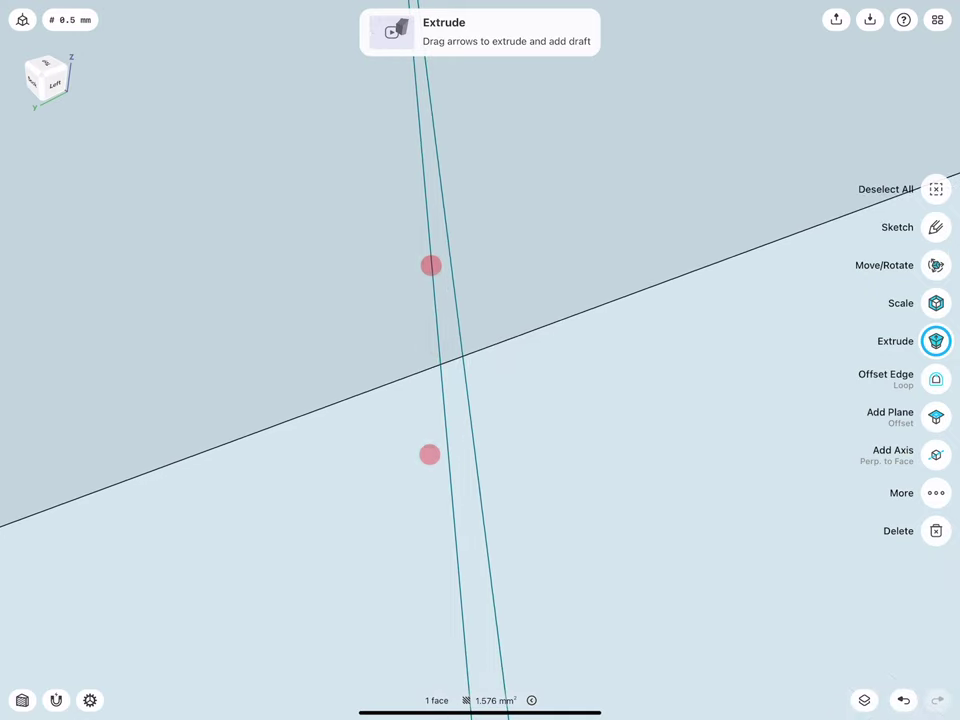
left_click(452, 345)
scroll(385, 335, "down", 3)
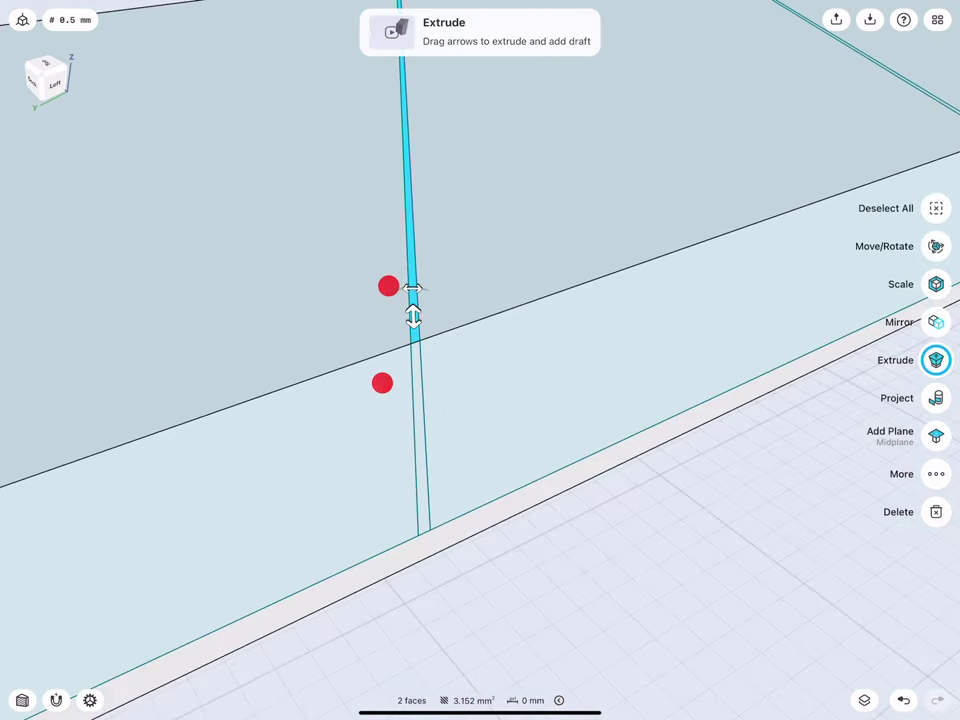
left_click(568, 596)
scroll(300, 385, "down", 3)
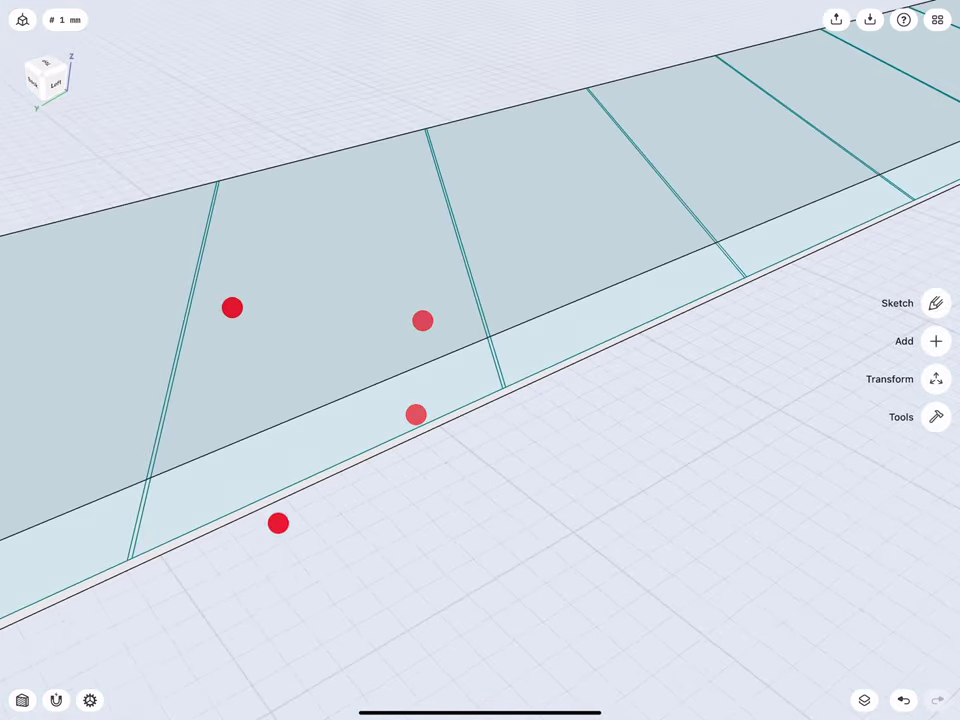
middle_click_drag(247, 350, 291, 334)
- Raise Sketch plane 04 by 1 mm
left_click(865, 700)
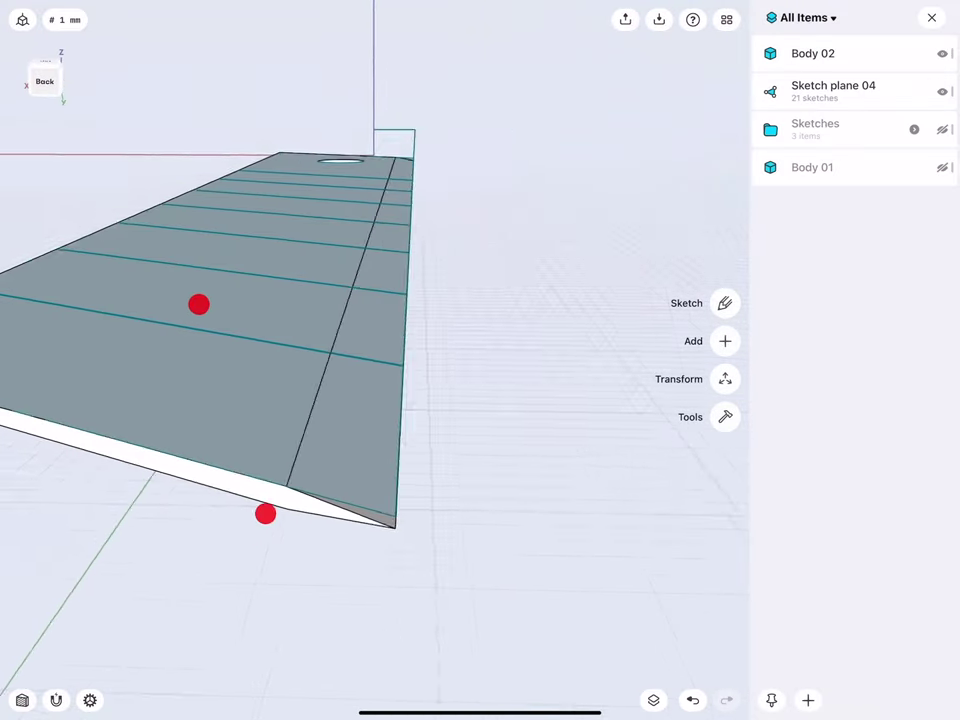
middle_click_drag(197, 304, 226, 331)
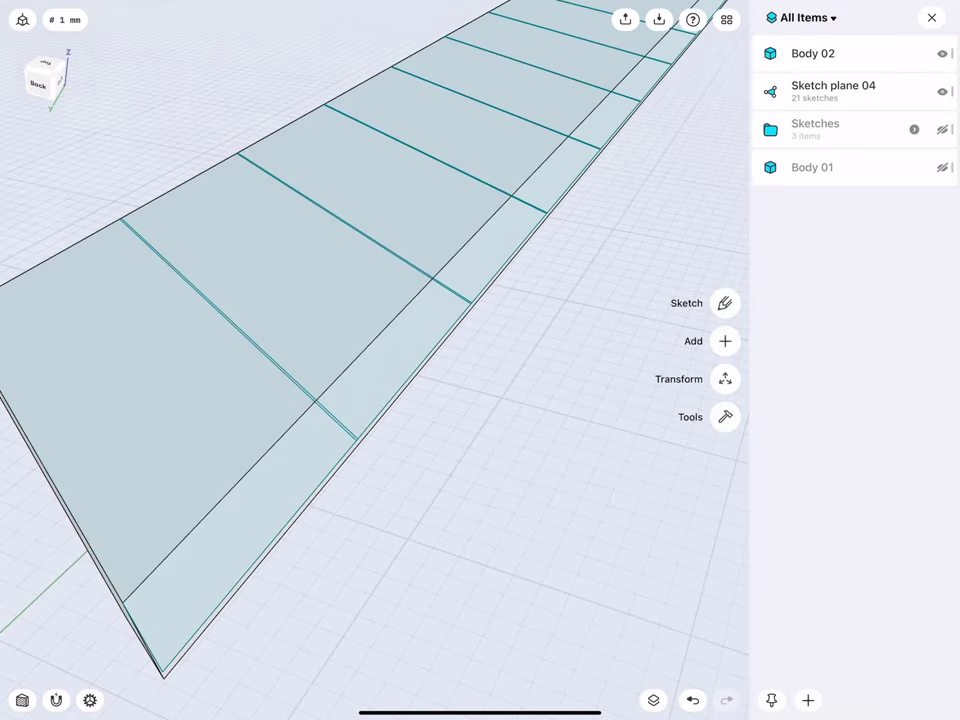
left_click(842, 86)
scroll(304, 455, "down", 3)
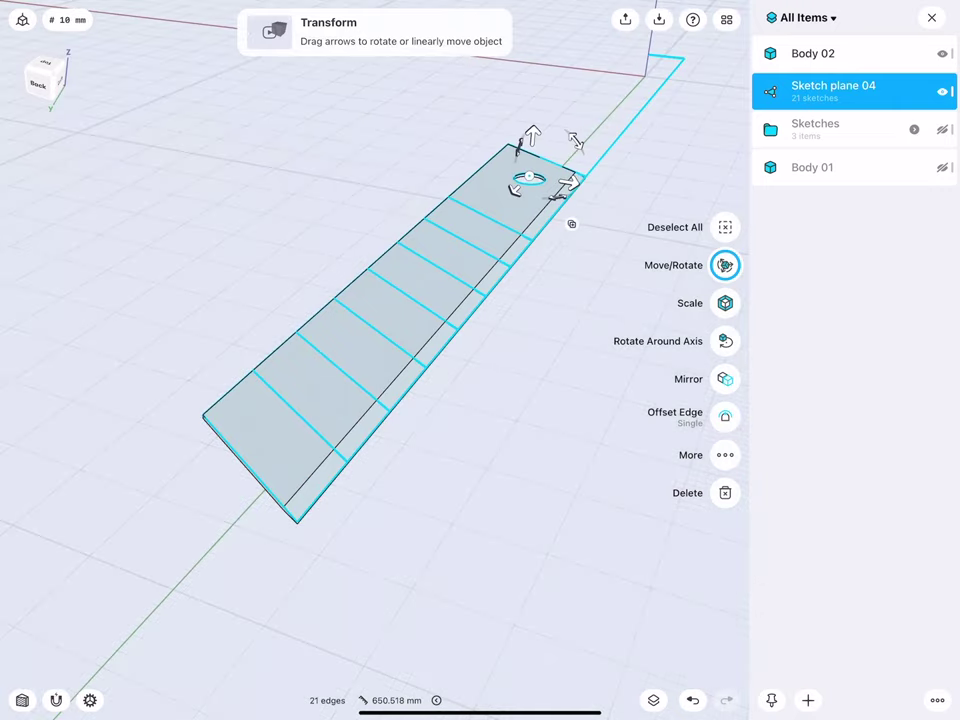
left_click_drag(533, 133, 535, 96)
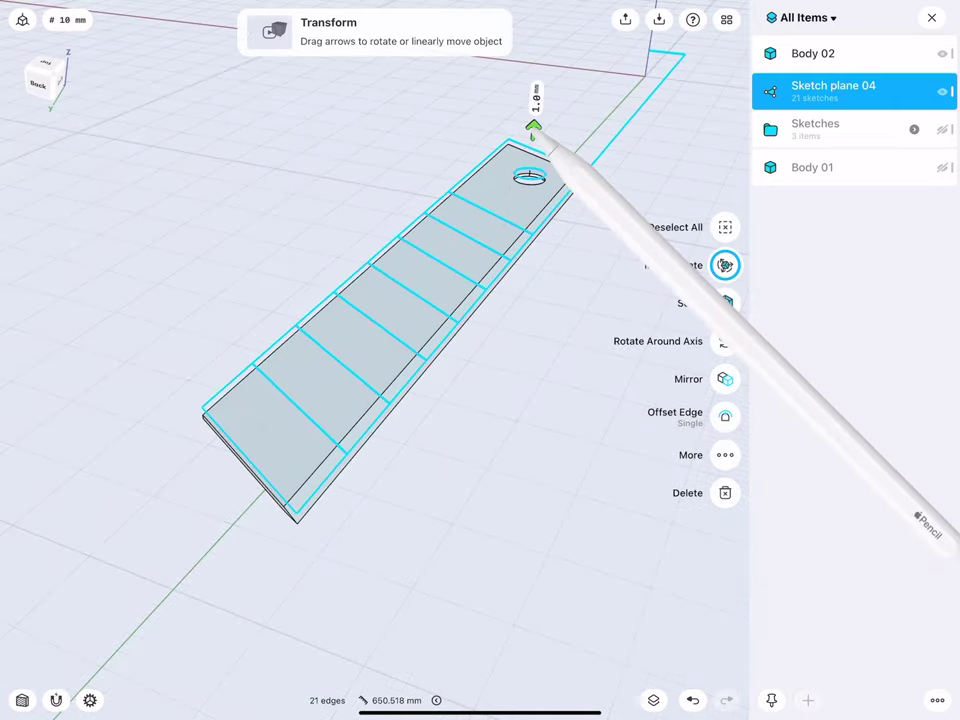
left_click(470, 130)
- Select all seven thin strip faces across the blade
scroll(245, 350, "up", 10)
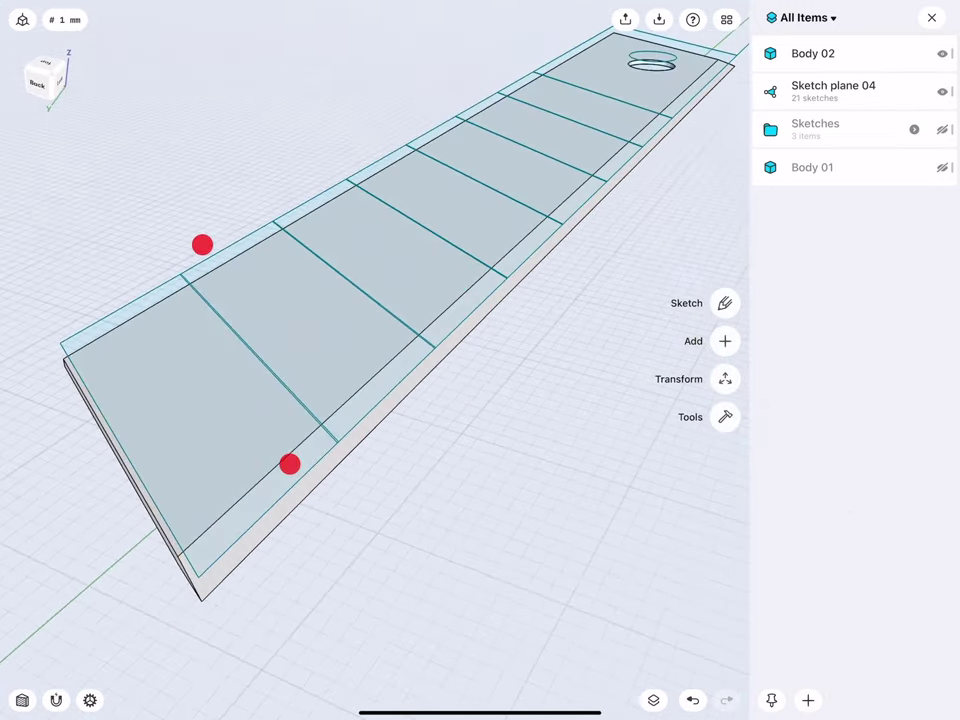
scroll(243, 340, "up", 3)
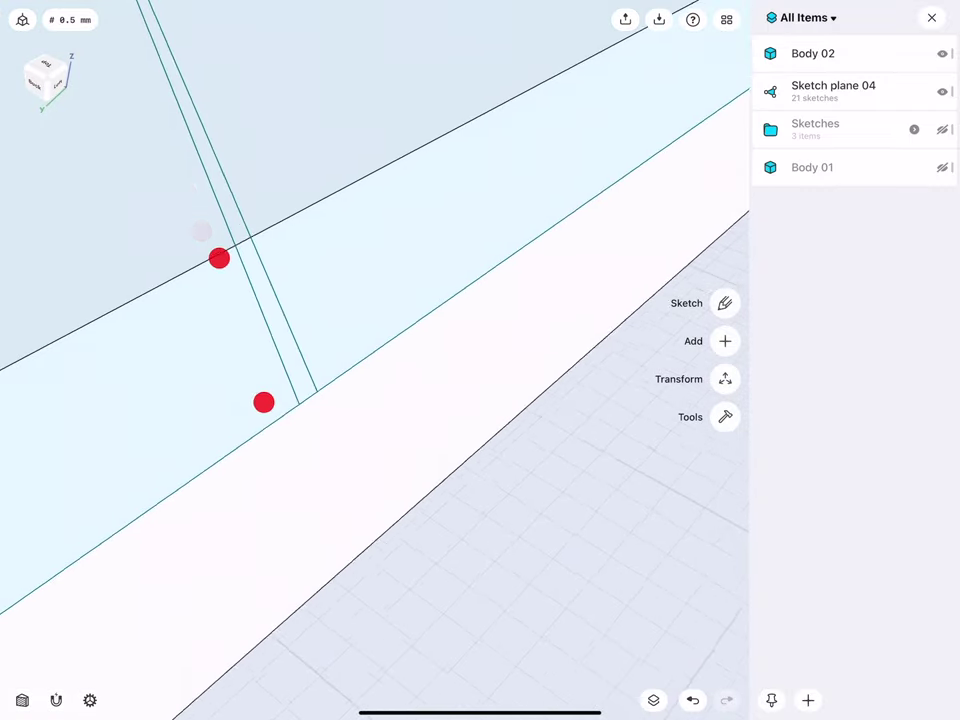
left_click(290, 350)
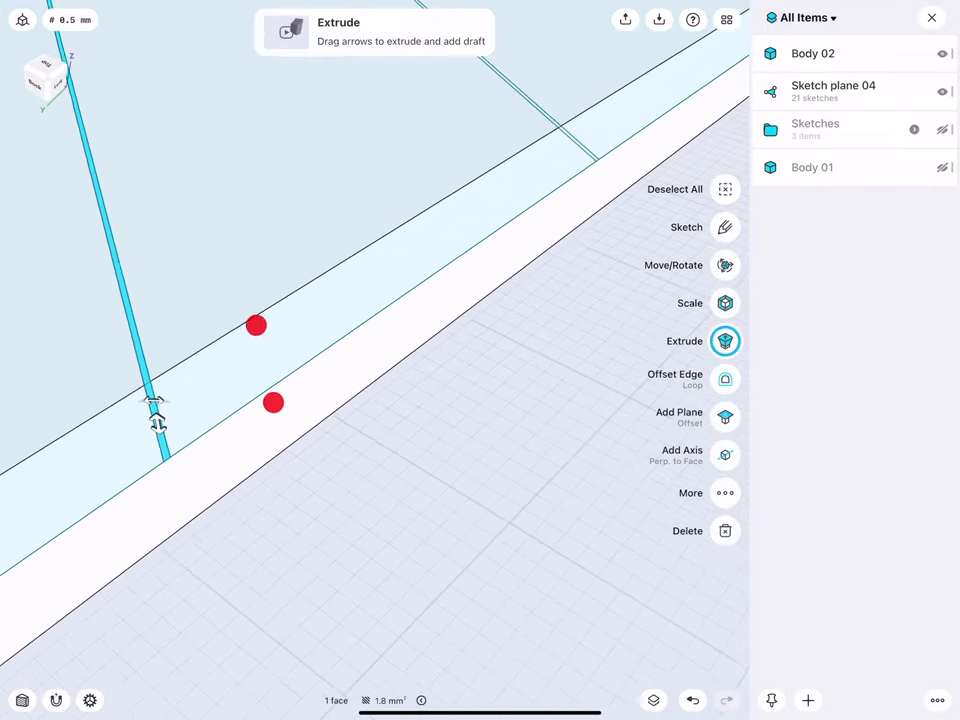
scroll(396, 307, "up", 5)
left_click(398, 283)
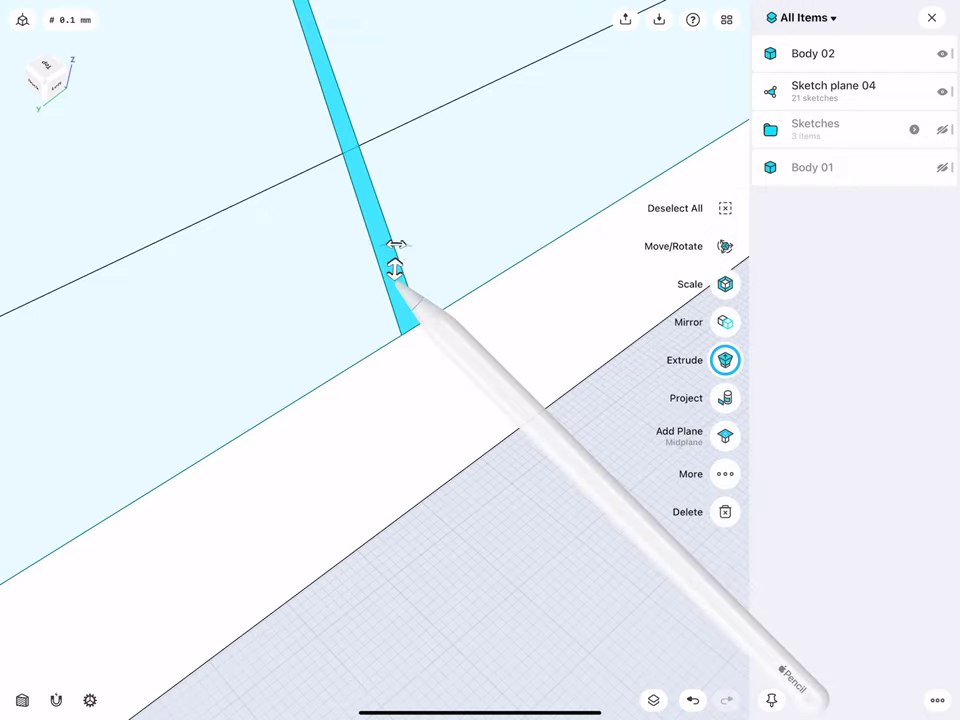
scroll(360, 300, "up", 5)
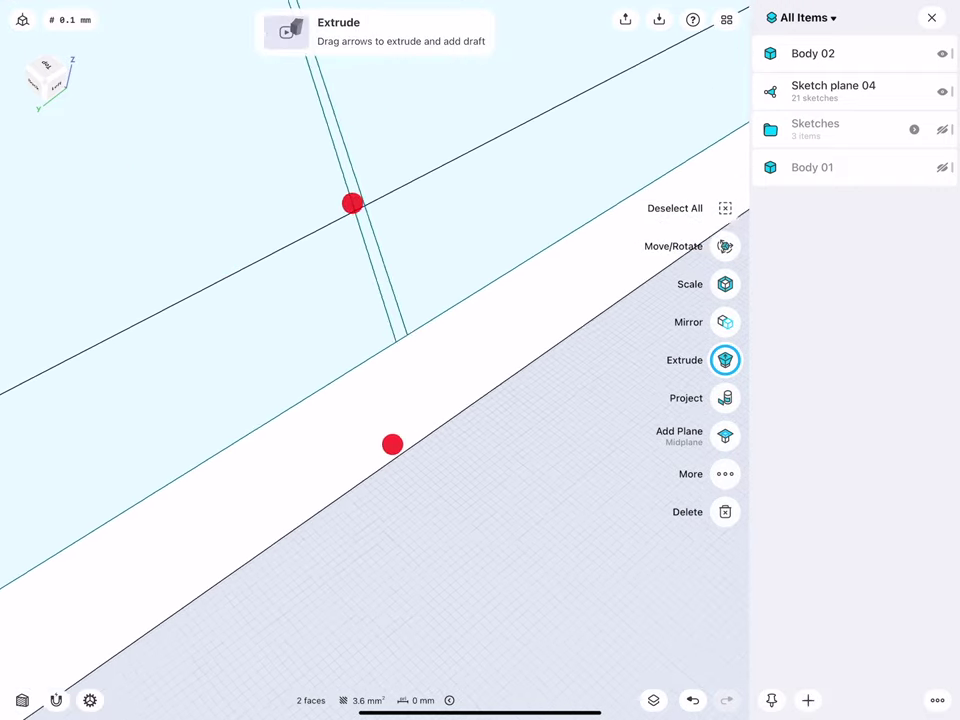
left_click(436, 312)
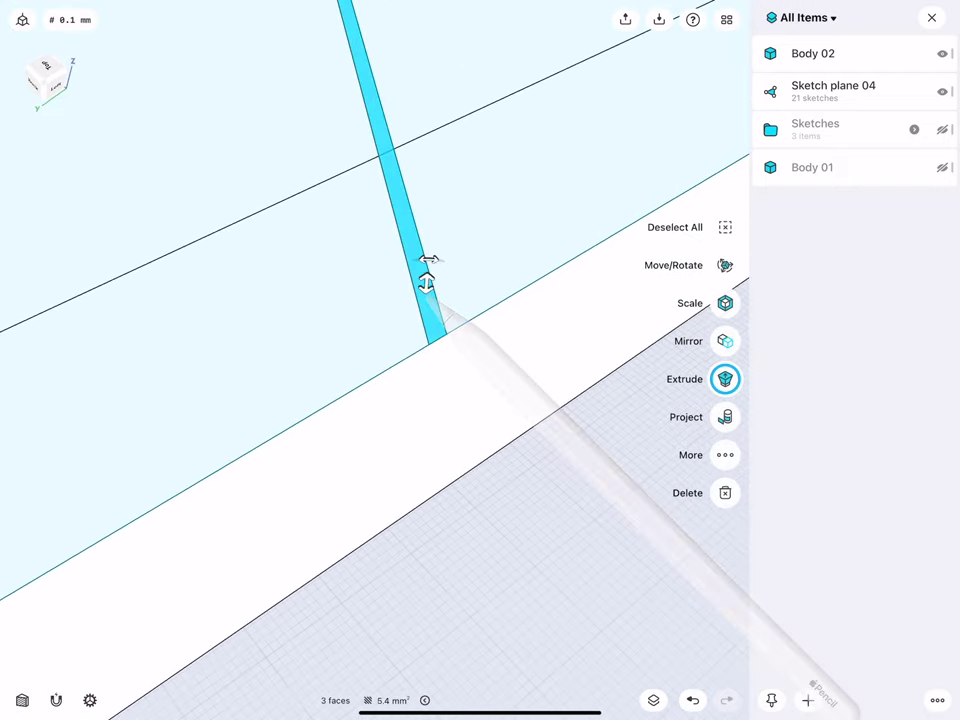
scroll(303, 365, "down", 2)
scroll(523, 190, "up", 3)
scroll(384, 270, "up", 3)
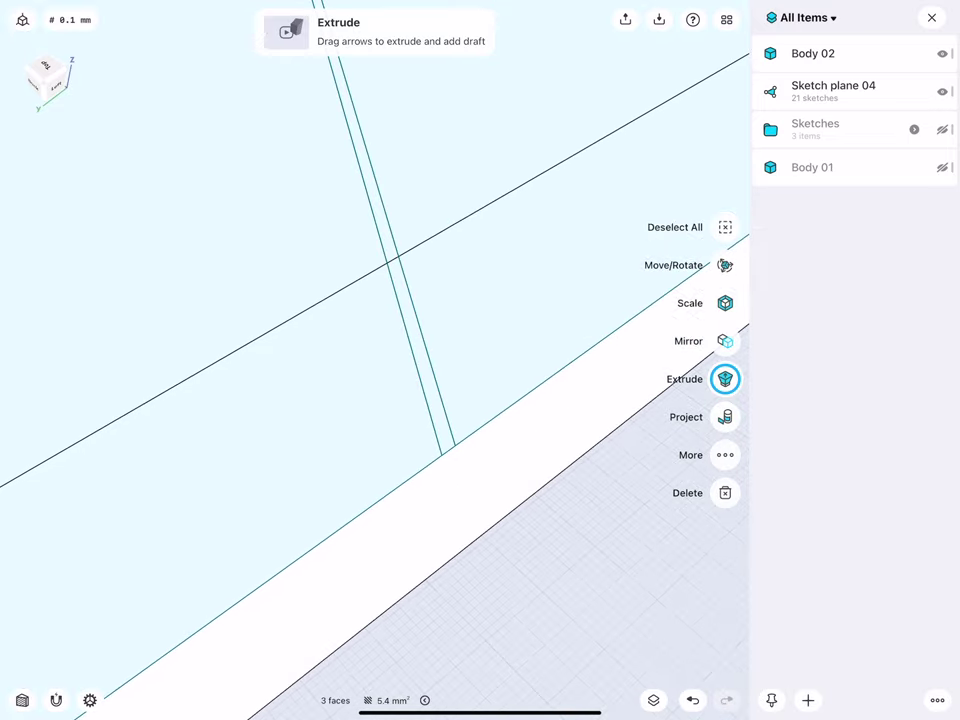
scroll(376, 344, "up", 3)
left_click(410, 322)
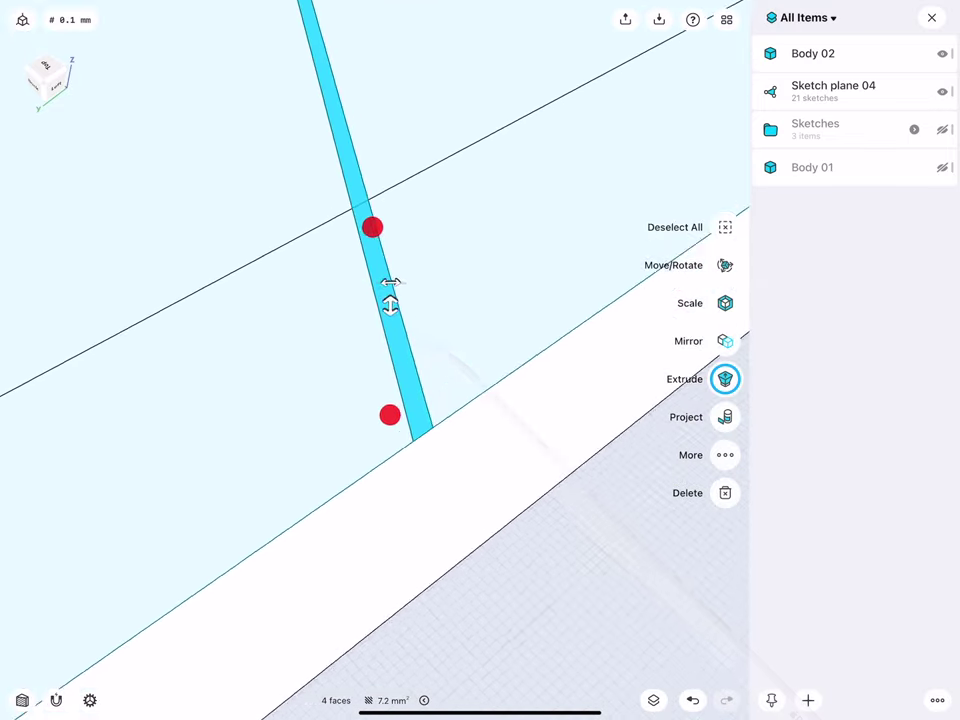
scroll(300, 300, "down", 3)
scroll(365, 305, "up", 3)
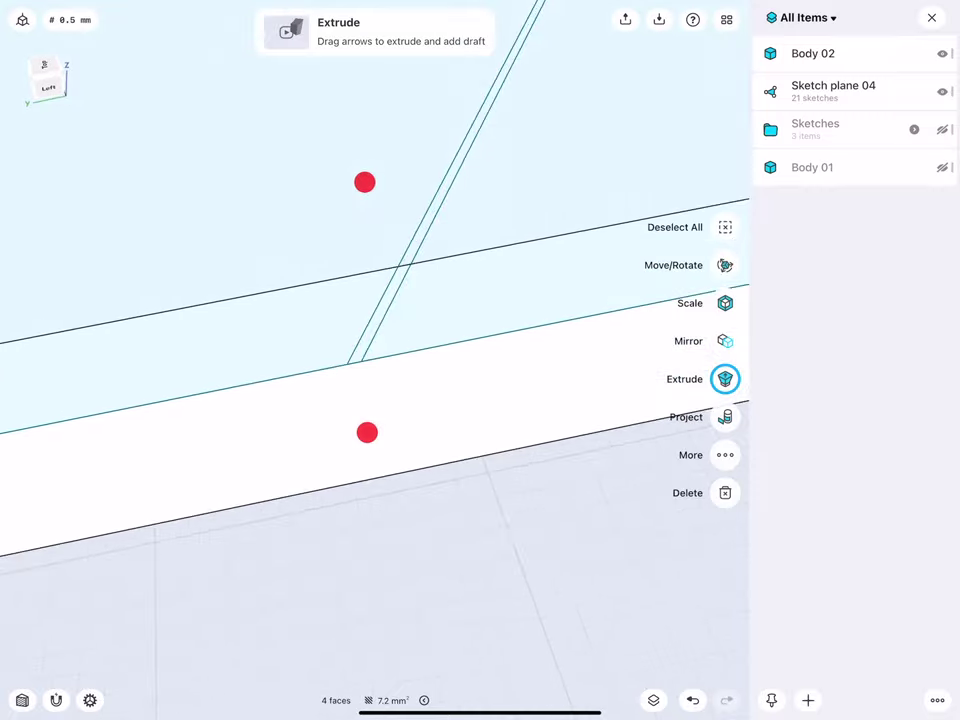
scroll(348, 322, "up", 2)
left_click(362, 345)
scroll(324, 310, "down", 3)
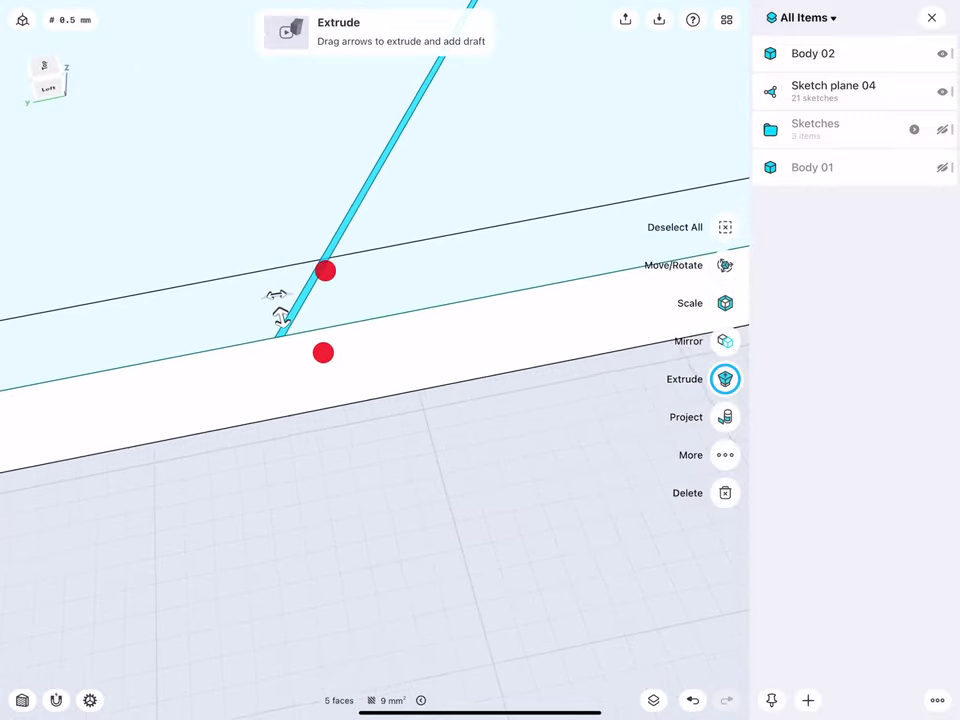
left_click(726, 19)
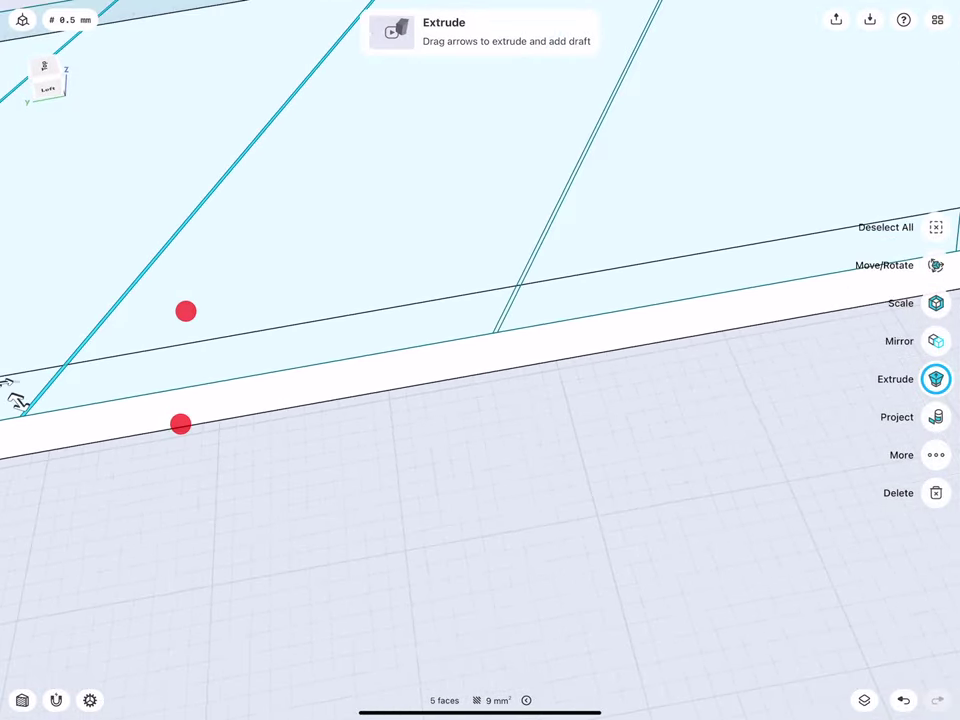
scroll(450, 300, "up", 3)
scroll(368, 345, "up", 1)
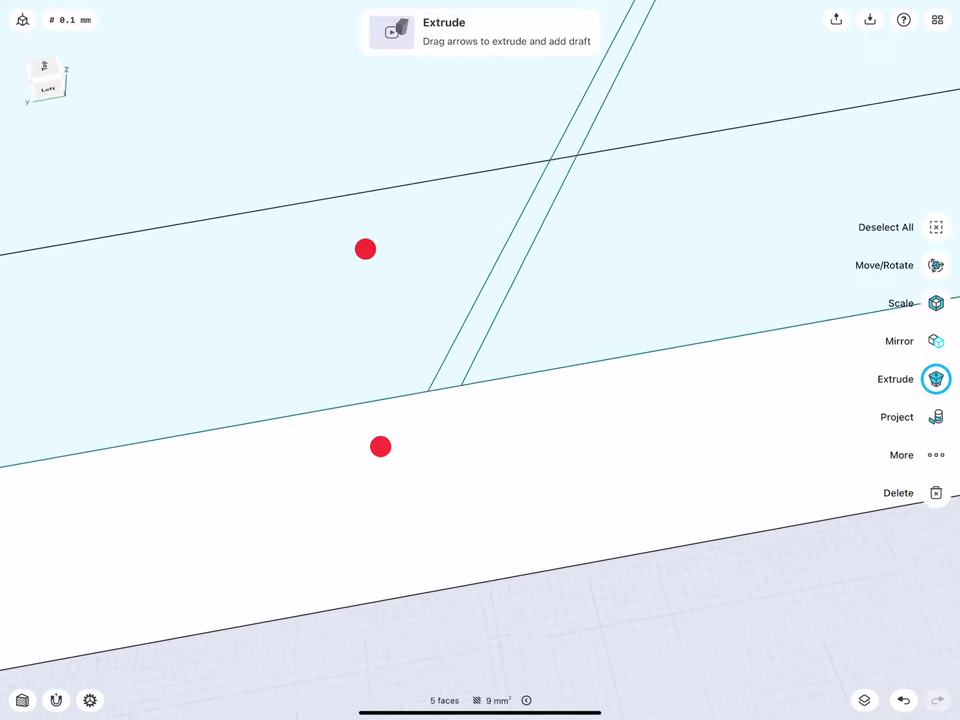
left_click(458, 374)
scroll(253, 302, "down", 3)
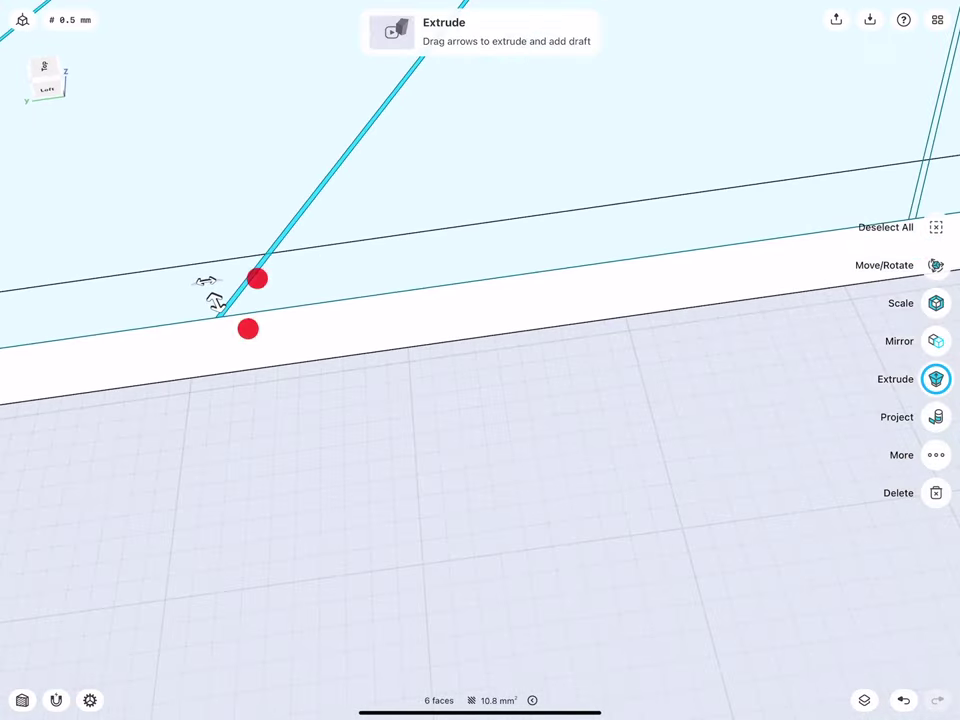
scroll(480, 244, "down", 2)
scroll(390, 310, "up", 3)
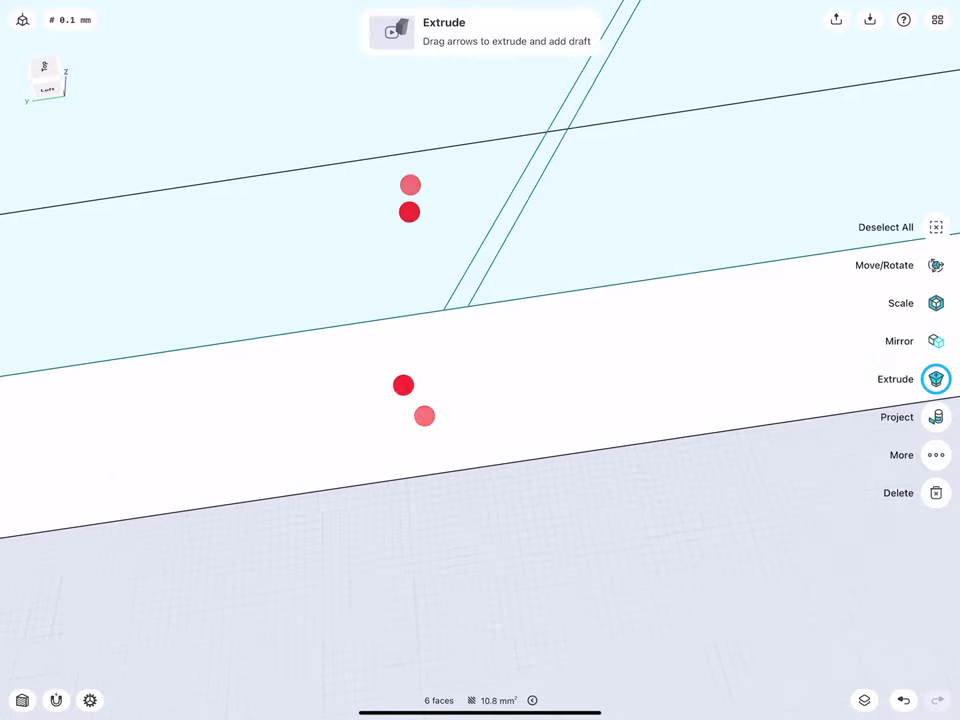
left_click(490, 286)
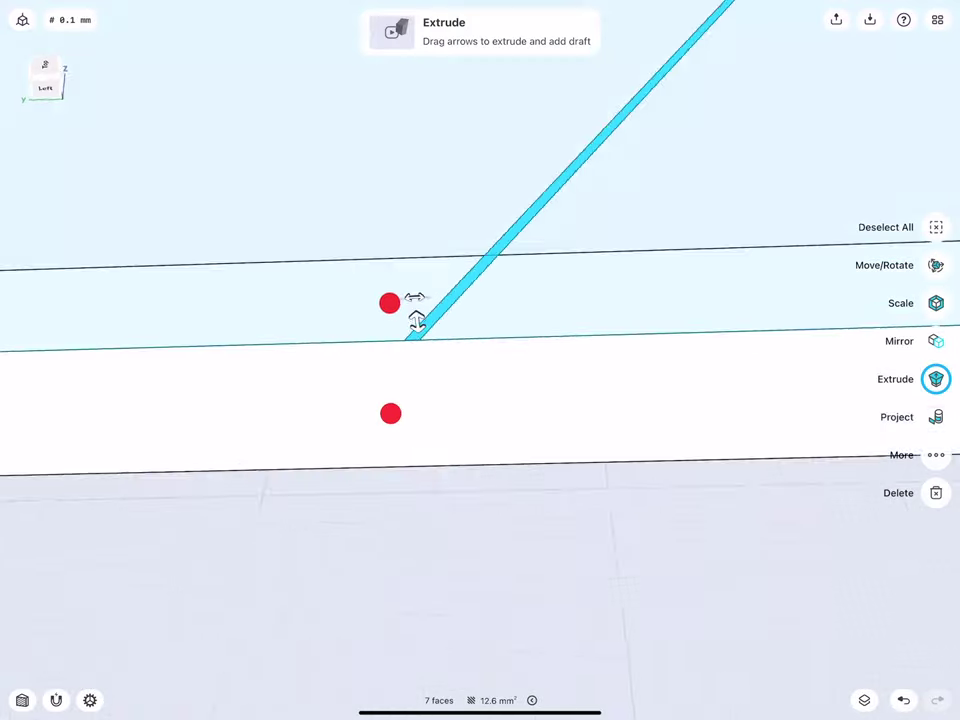
middle_click_drag(388, 302, 375, 257)
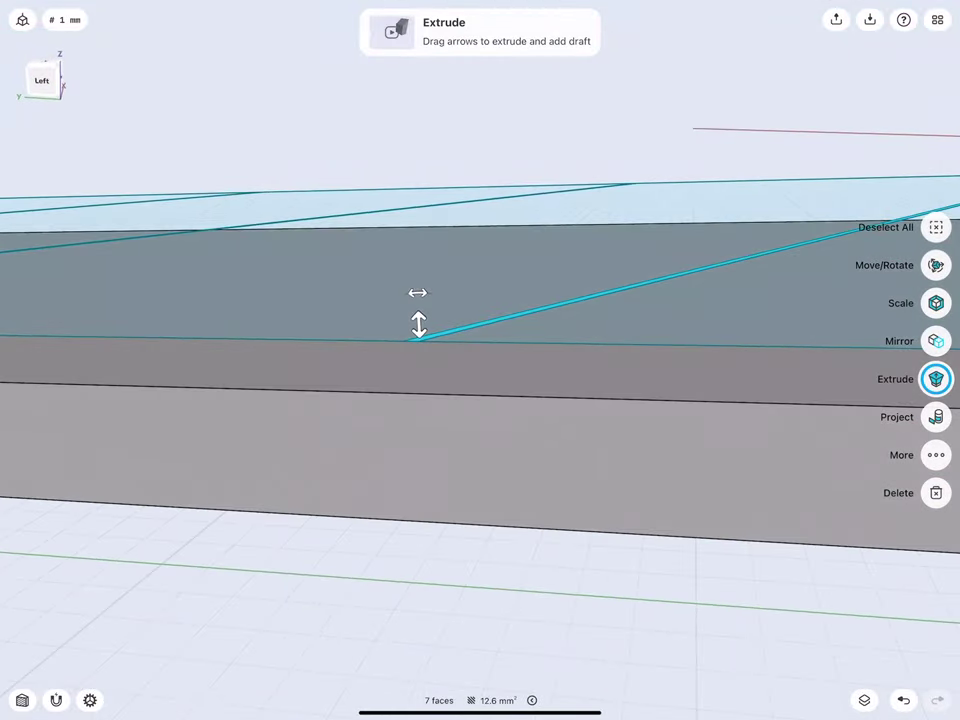
- Extrude the selected strips -1.1 mm into the blade to cut narrow grooves
left_click_drag(418, 322, 428, 506)
left_click(422, 428)
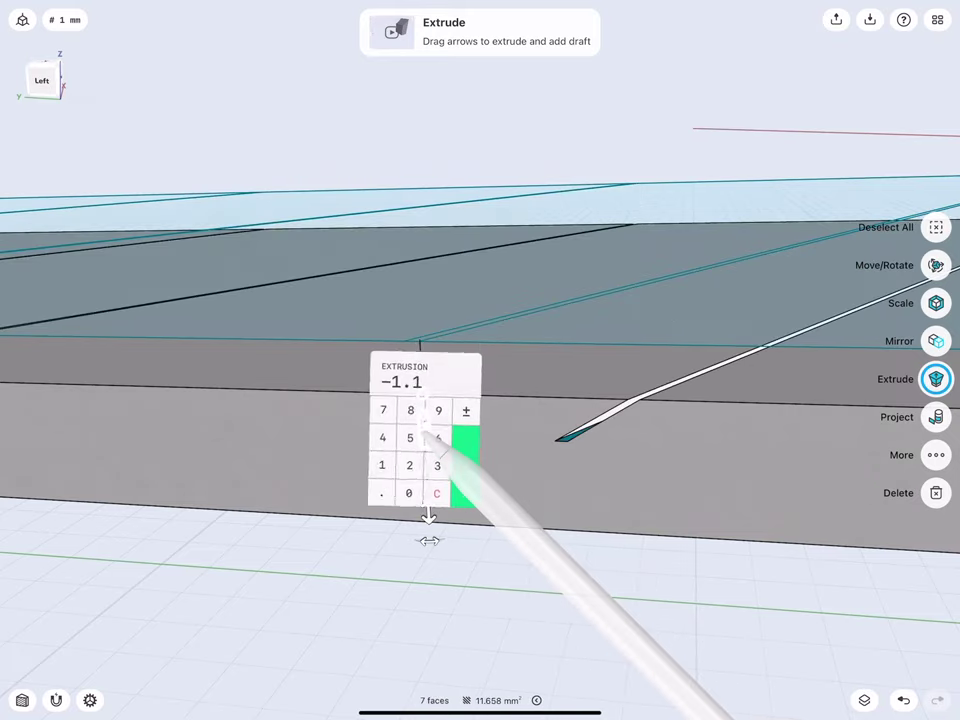
left_click(466, 466)
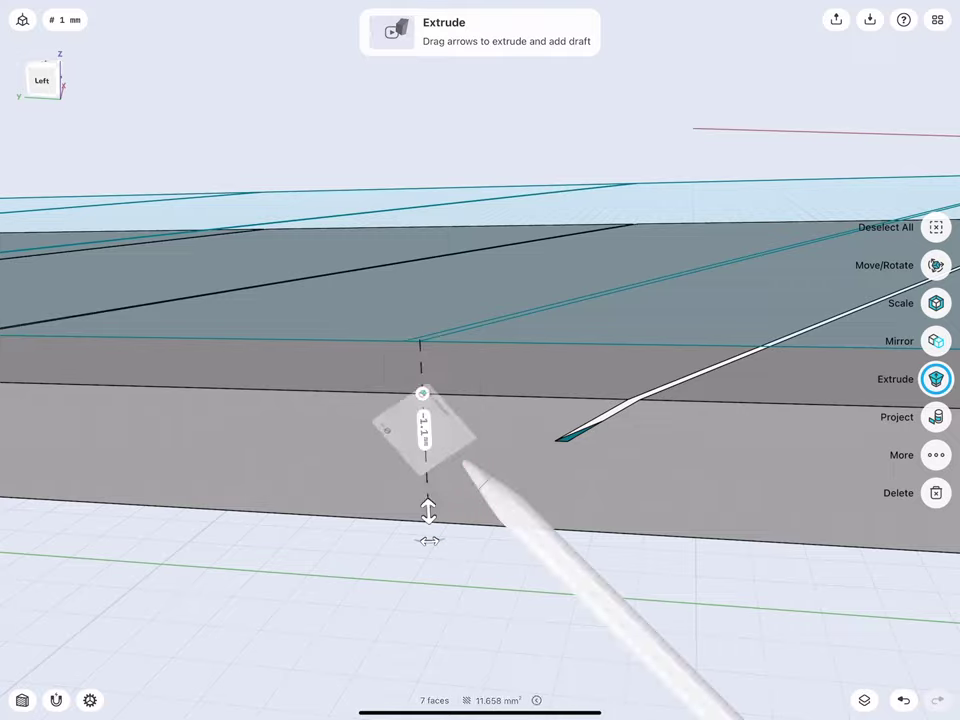
left_click(305, 585)
mouse_move(190, 240)
middle_mouse_down()
mouse_move(364, 439)
mouse_move(343, 454)
mouse_move(212, 364)
mouse_move(407, 333)
mouse_move(270, 320)
middle_mouse_up()
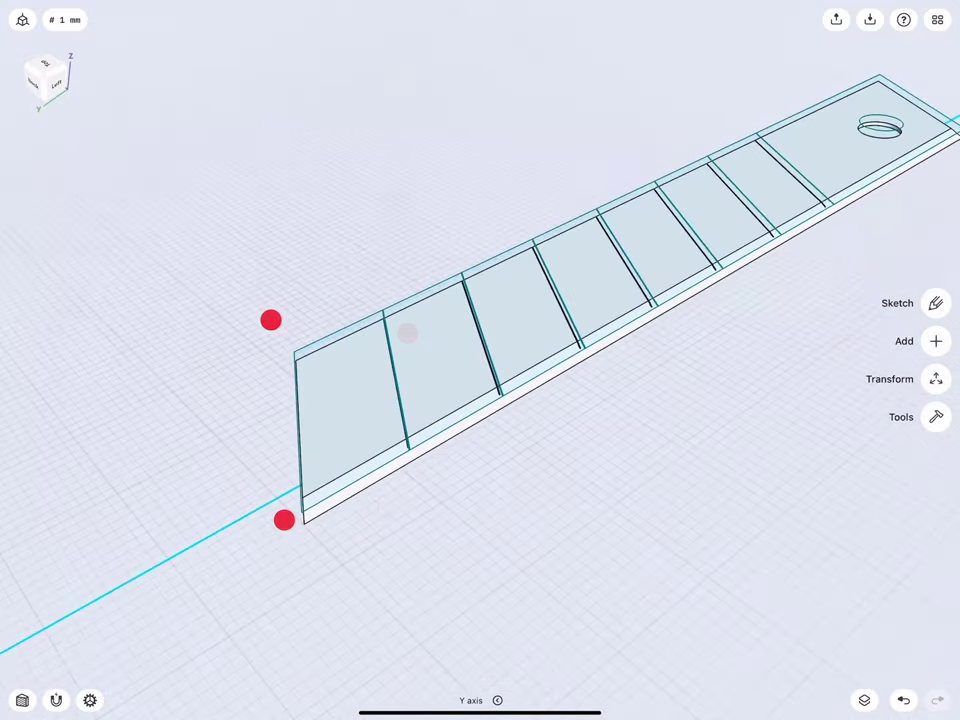
- Hide Sketch plane 04 and show the handle body again
left_click(867, 706)
left_click(940, 91)
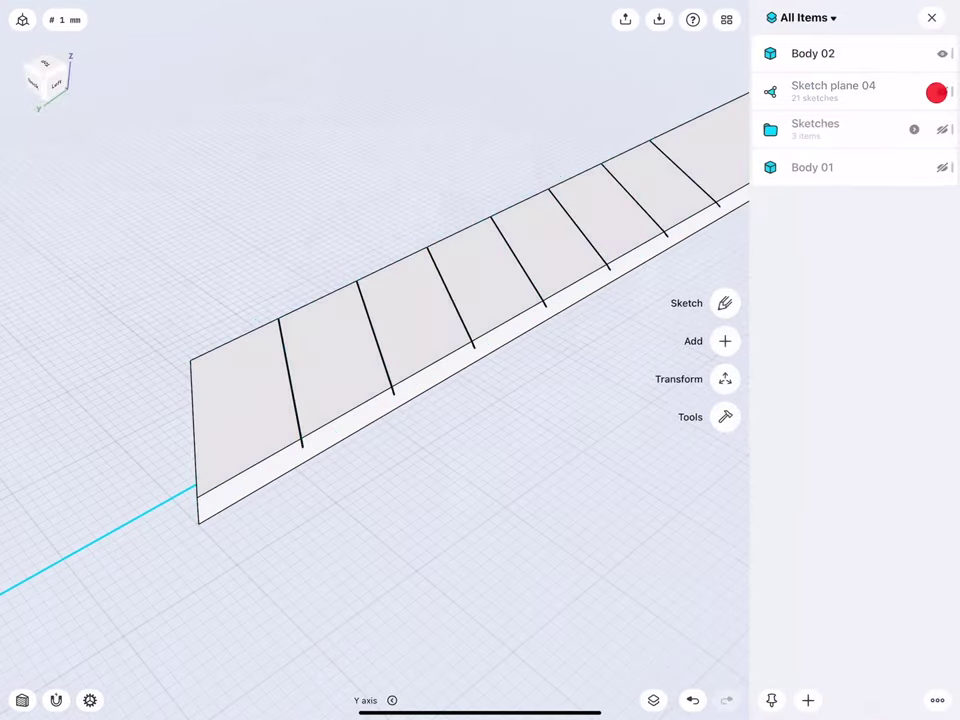
left_click(940, 168)
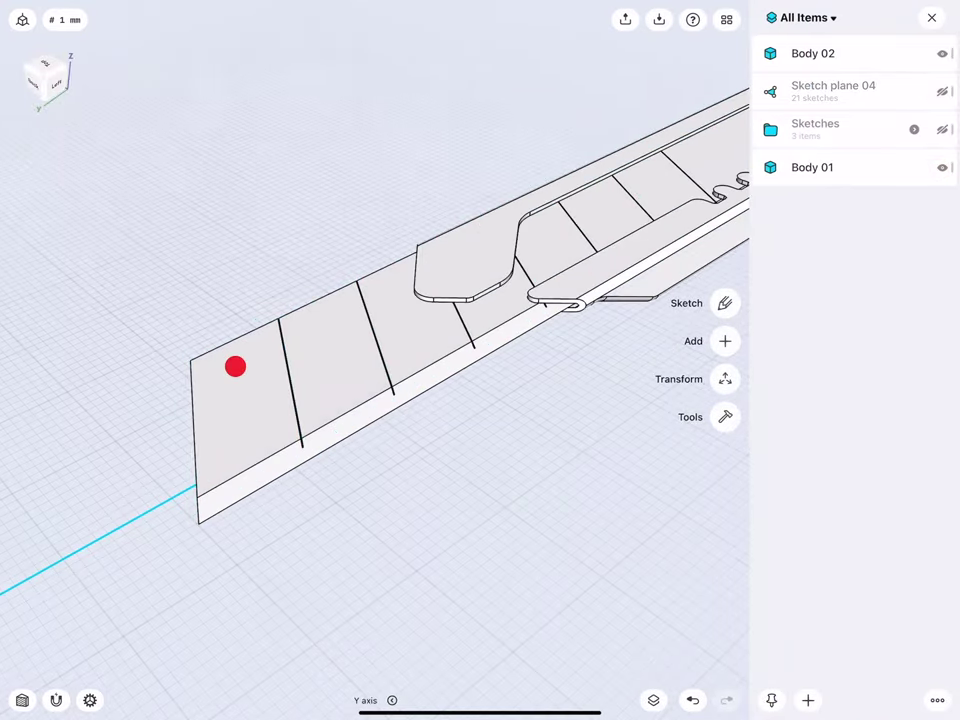
mouse_move(235, 366)
left_mouse_down()
mouse_move(268, 276)
mouse_move(268, 310)
left_mouse_up()
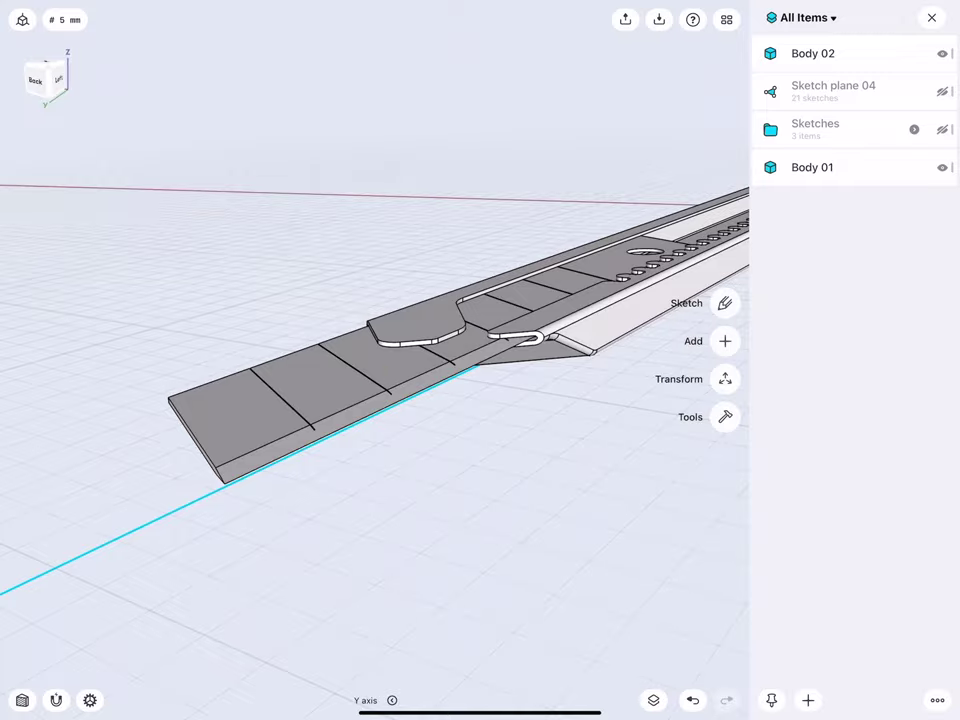
mouse_move(373, 210)
left_mouse_down()
mouse_move(422, 212)
mouse_move(182, 267)
mouse_move(174, 384)
mouse_move(284, 310)
mouse_move(257, 286)
left_mouse_up()
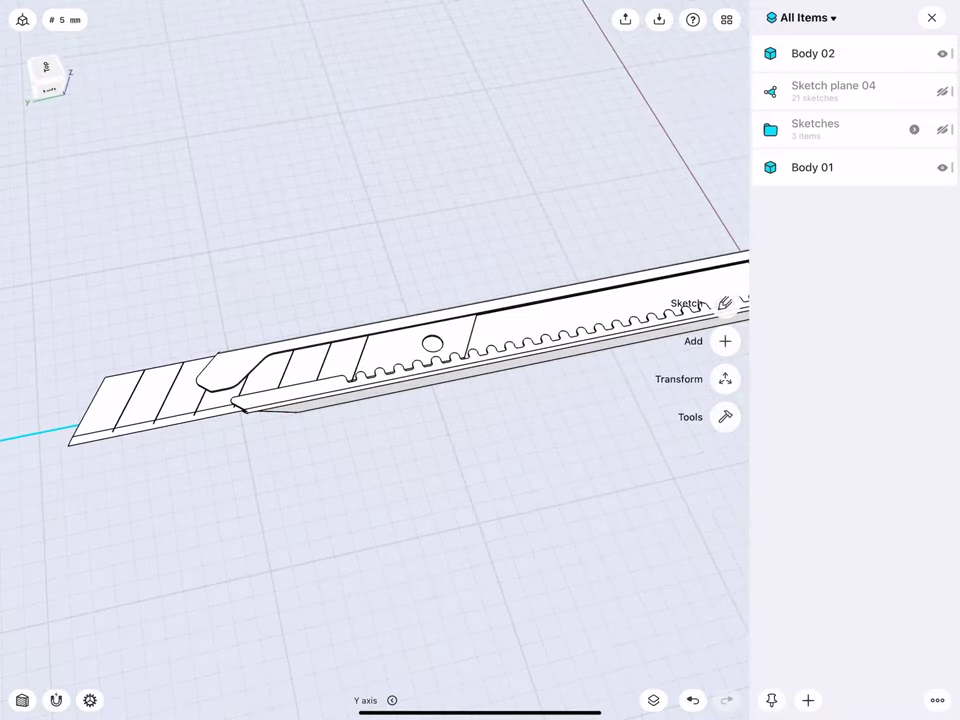
left_click(932, 17)
- Orbit, pan and zoom the view to the handle's open end
left_click_drag(43, 72, 47, 75)
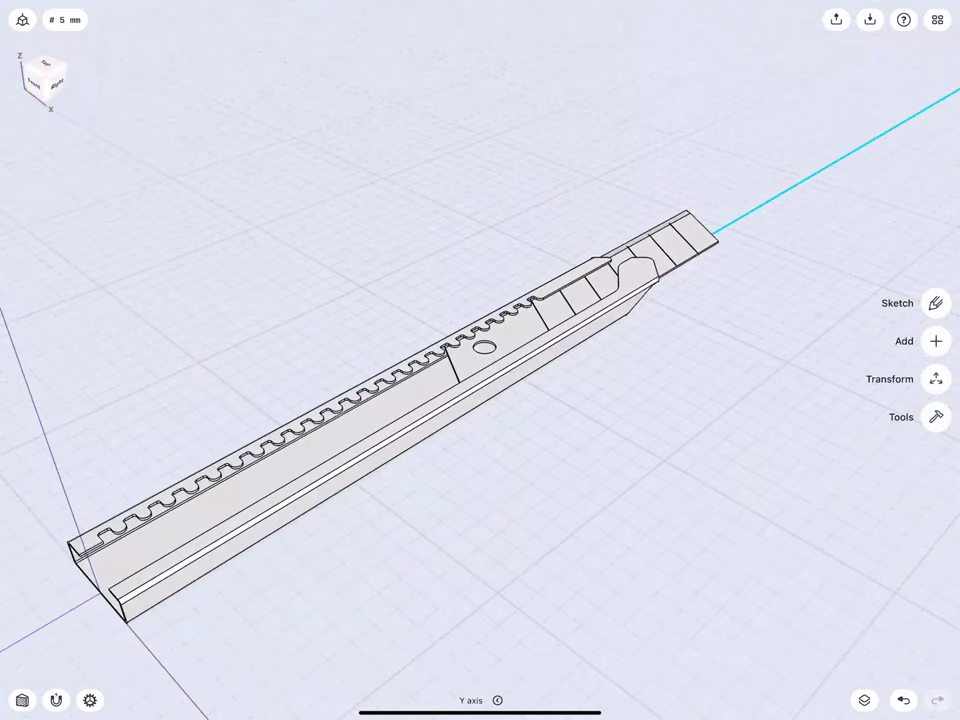
left_click(198, 360)
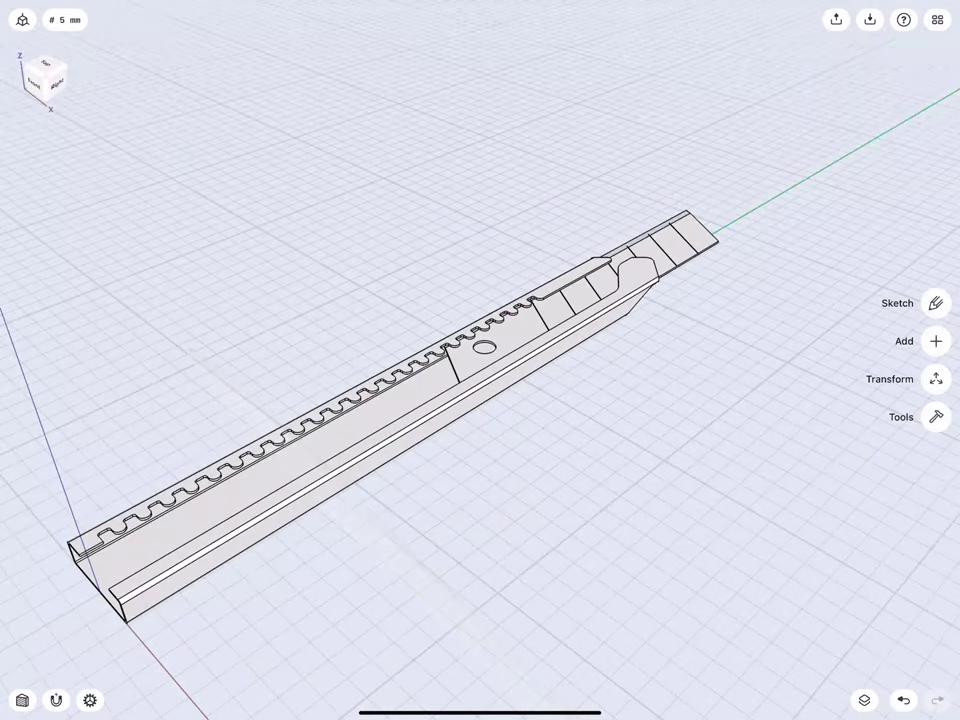
middle_click_drag(138, 485, 258, 448)
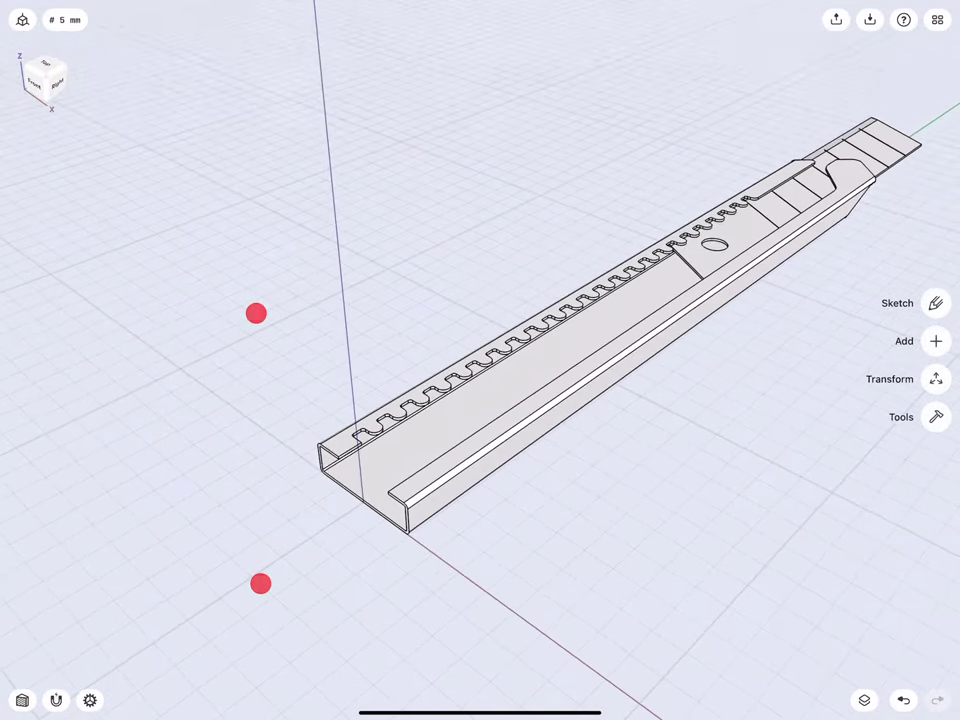
middle_click_drag(256, 313, 302, 332)
left_click(864, 700)
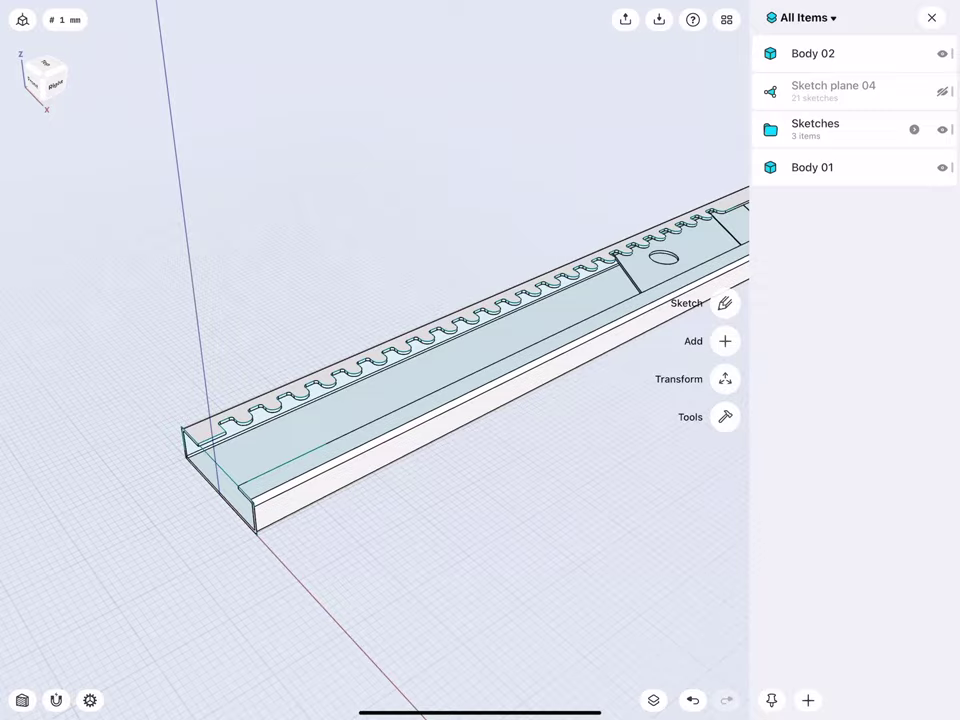
- Add an offset plane -50 mm from the handle's end face and open a sketch on it
mouse_move(205, 430)
middle_mouse_down()
mouse_move(225, 443)
mouse_move(240, 487)
middle_mouse_up()
left_click(205, 470)
left_click(724, 410)
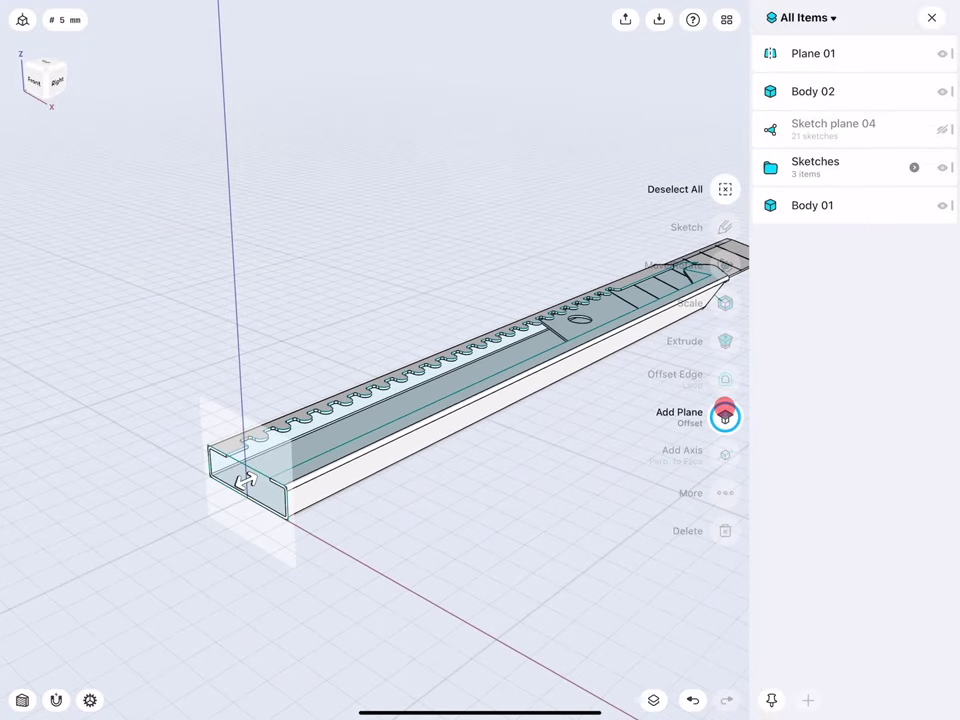
left_click_drag(244, 480, 482, 370)
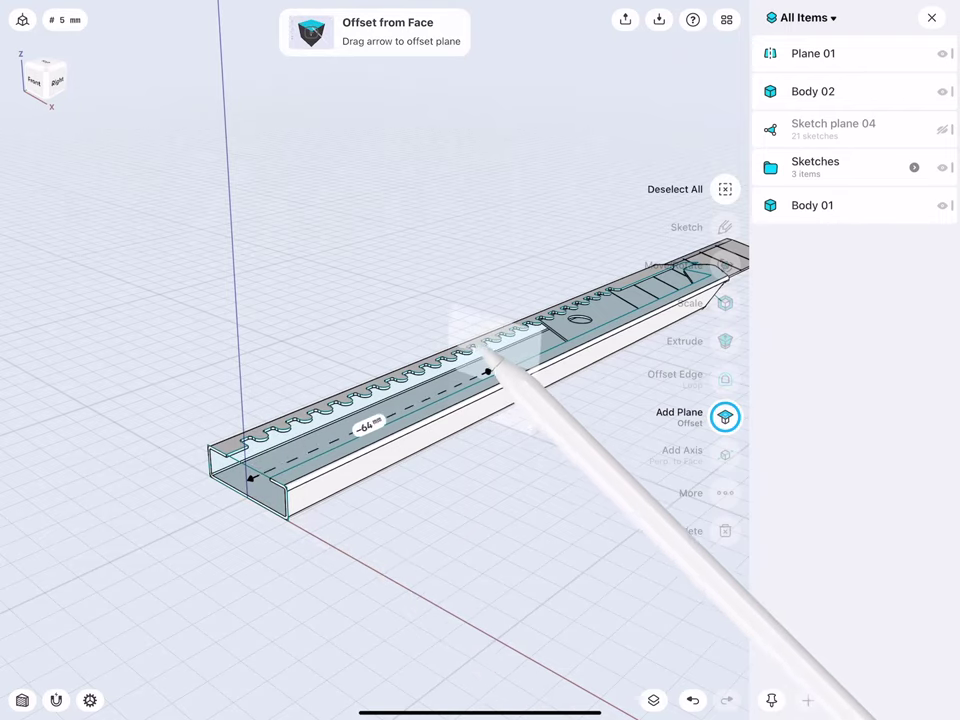
left_click(362, 430)
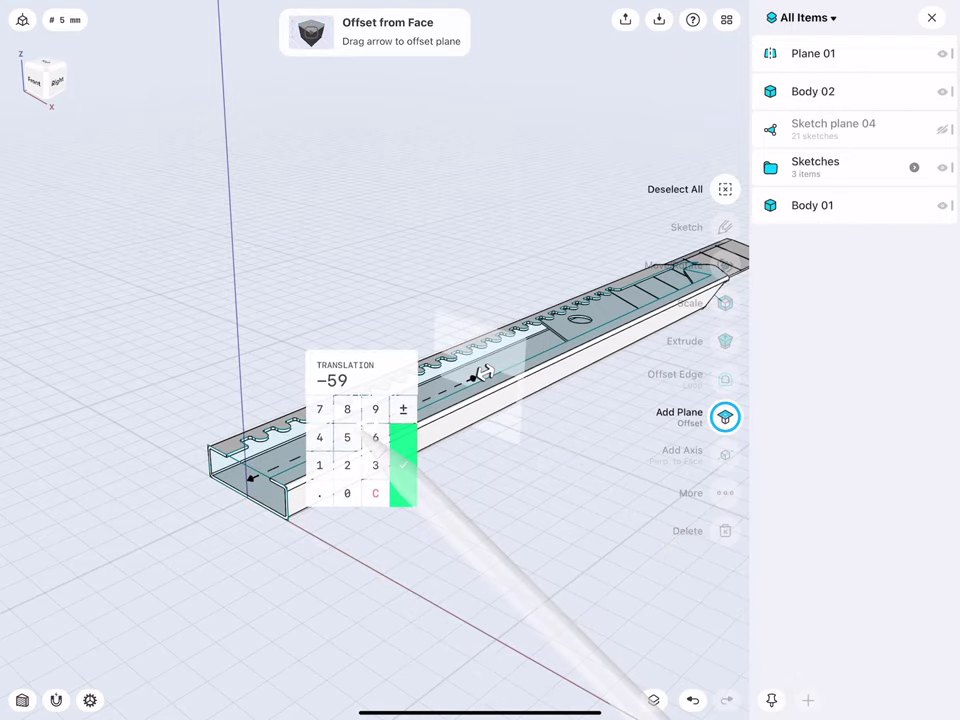
left_click(347, 437)
left_click(347, 493)
left_click(403, 465)
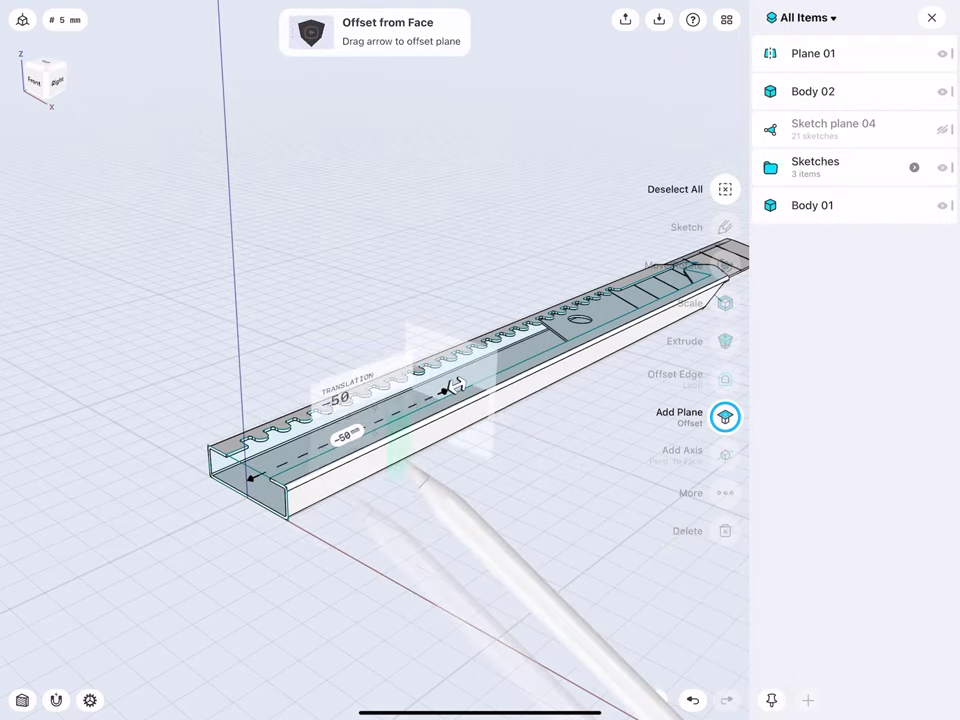
left_click(315, 306)
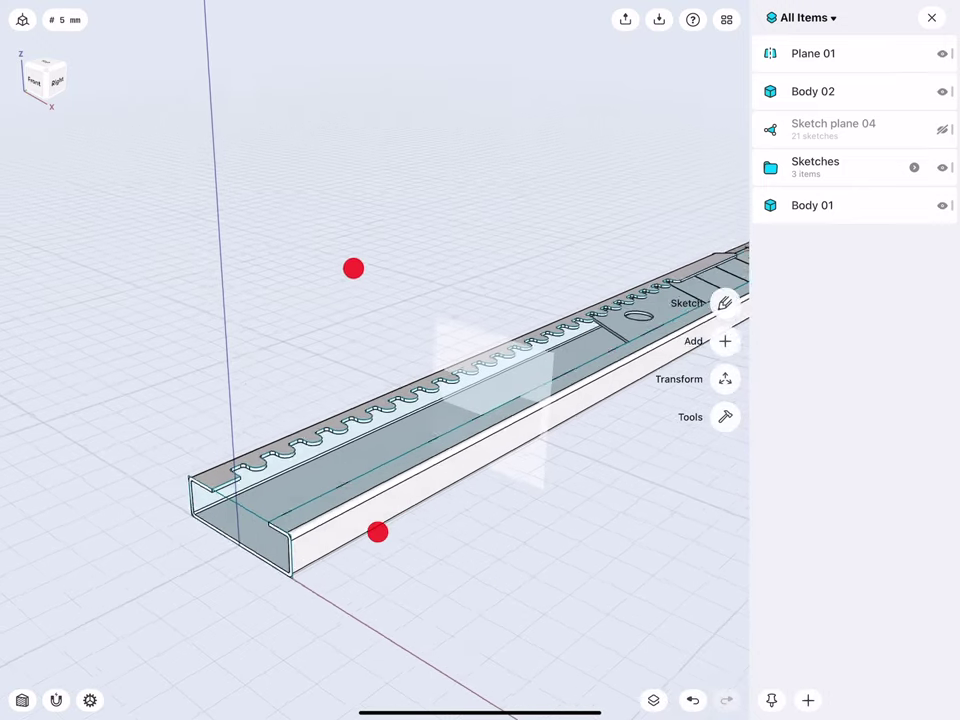
mouse_move(353, 268)
middle_mouse_down()
mouse_move(397, 248)
mouse_move(359, 300)
middle_mouse_up()
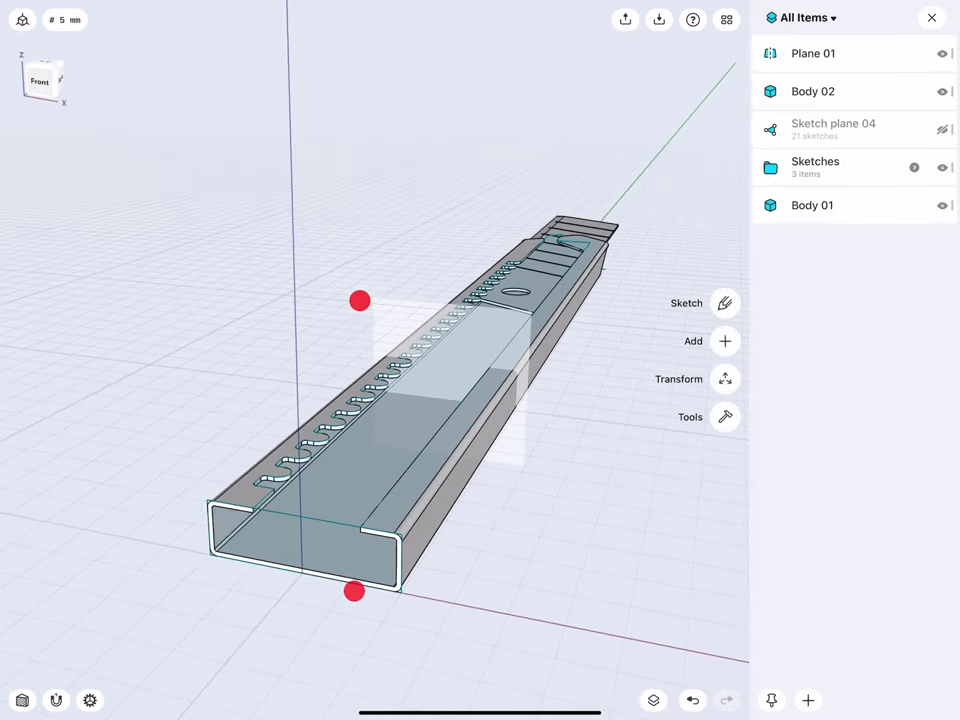
left_click(461, 340)
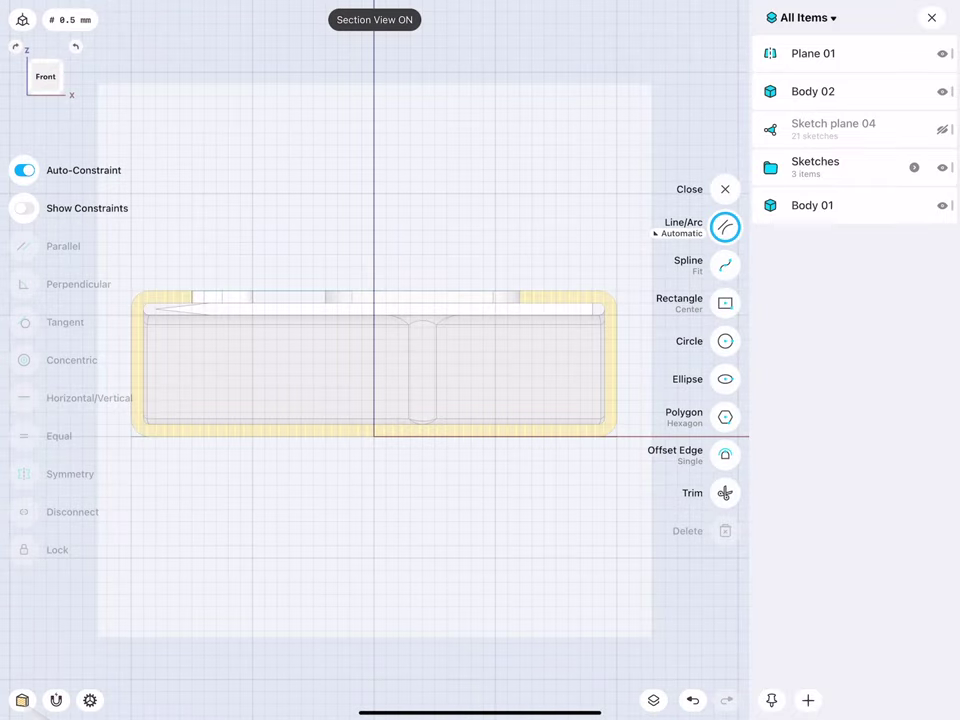
- Draw a 3 mm vertical line up from the handle's bottom edge with the Line tool
scroll(336, 424, "up", 3)
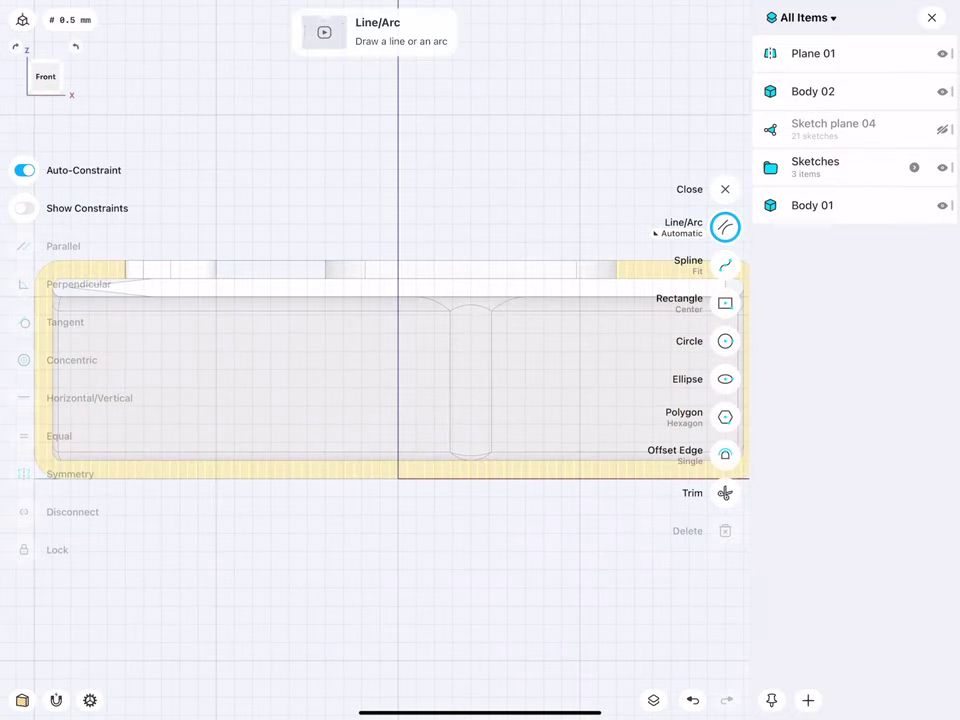
left_click(931, 17)
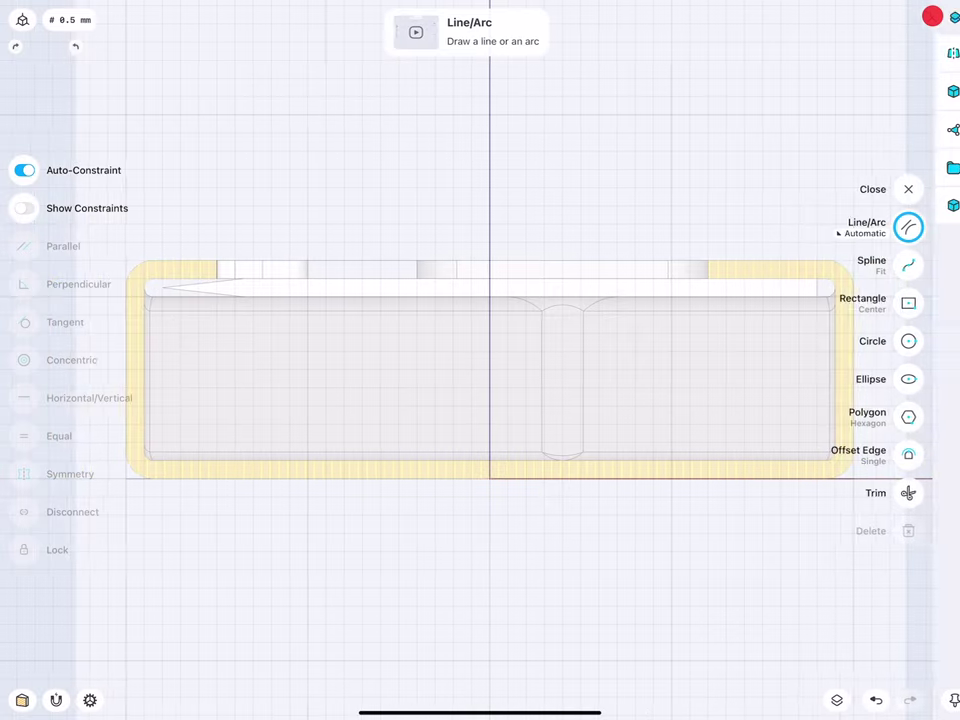
left_click(934, 227)
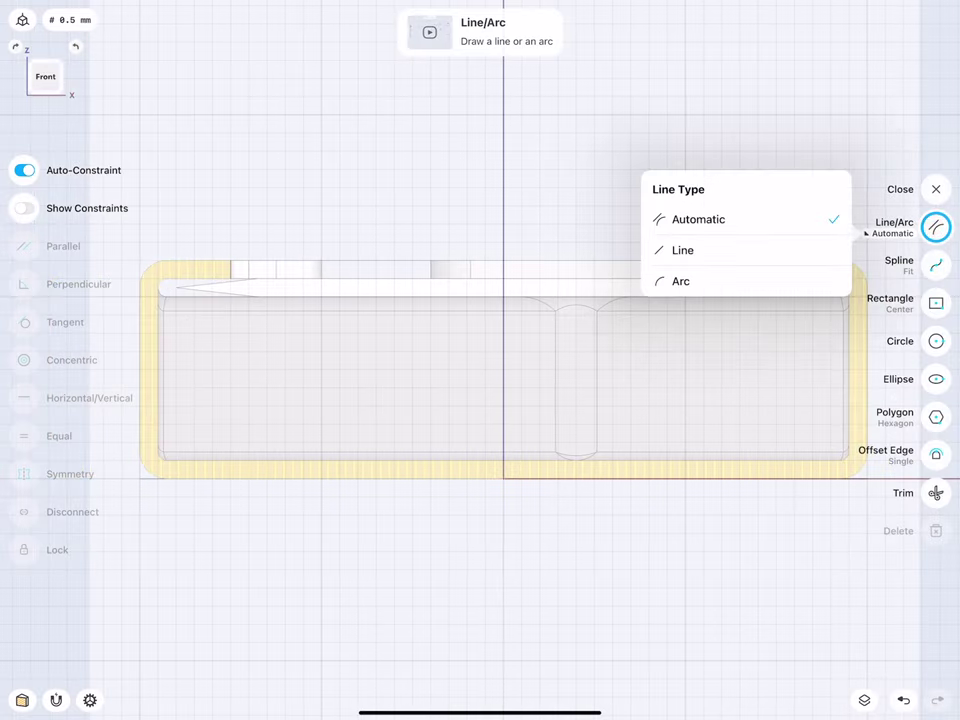
left_click(745, 249)
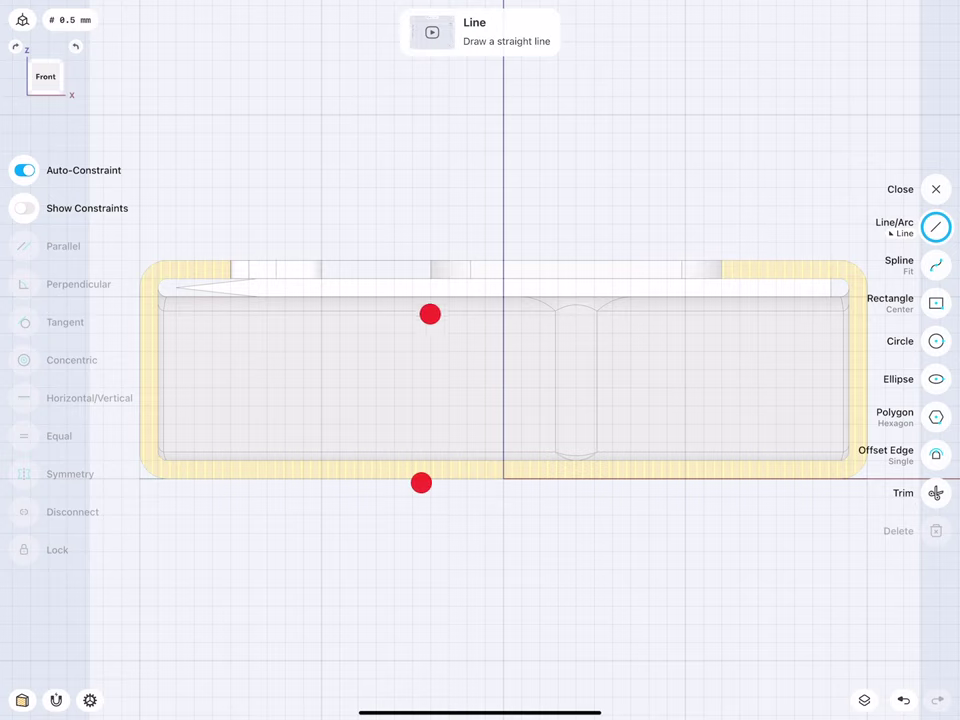
scroll(425, 398, "up", 3)
left_click_drag(422, 496, 422, 350)
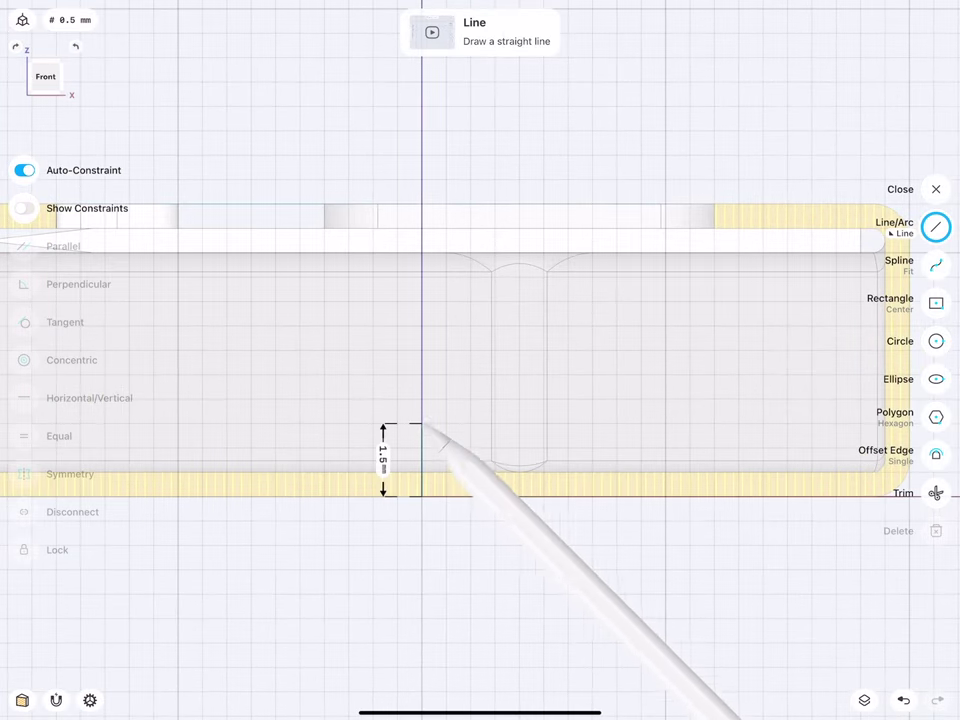
left_click(383, 422)
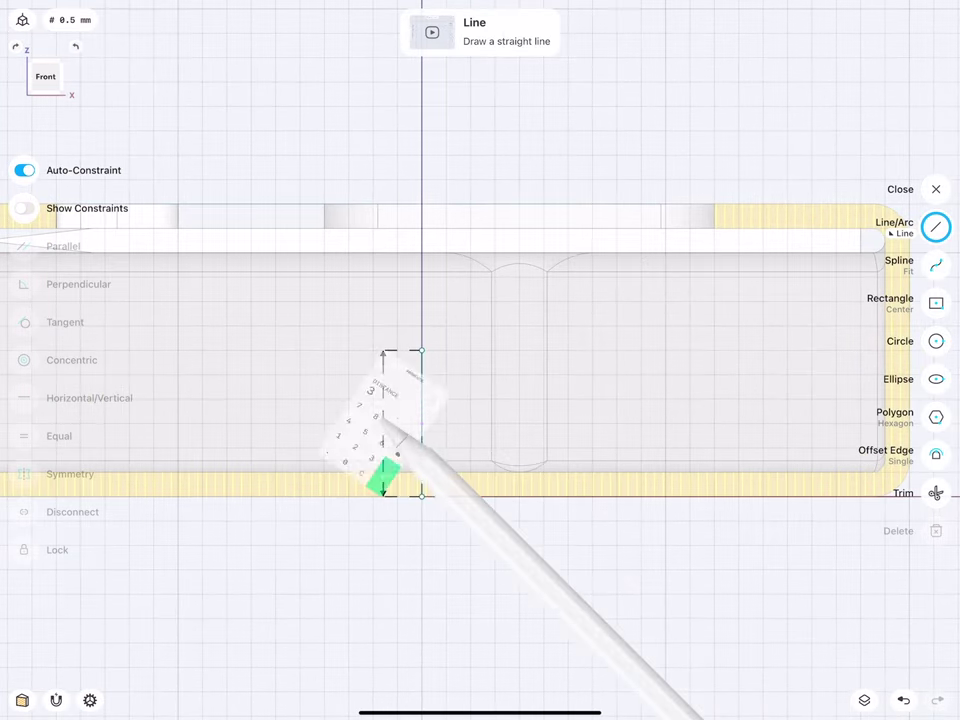
left_click(424, 491)
- Draw a center rectangle on the line's top point, locked at 18 mm wide and 5 mm high
scroll(296, 422, "down", 3)
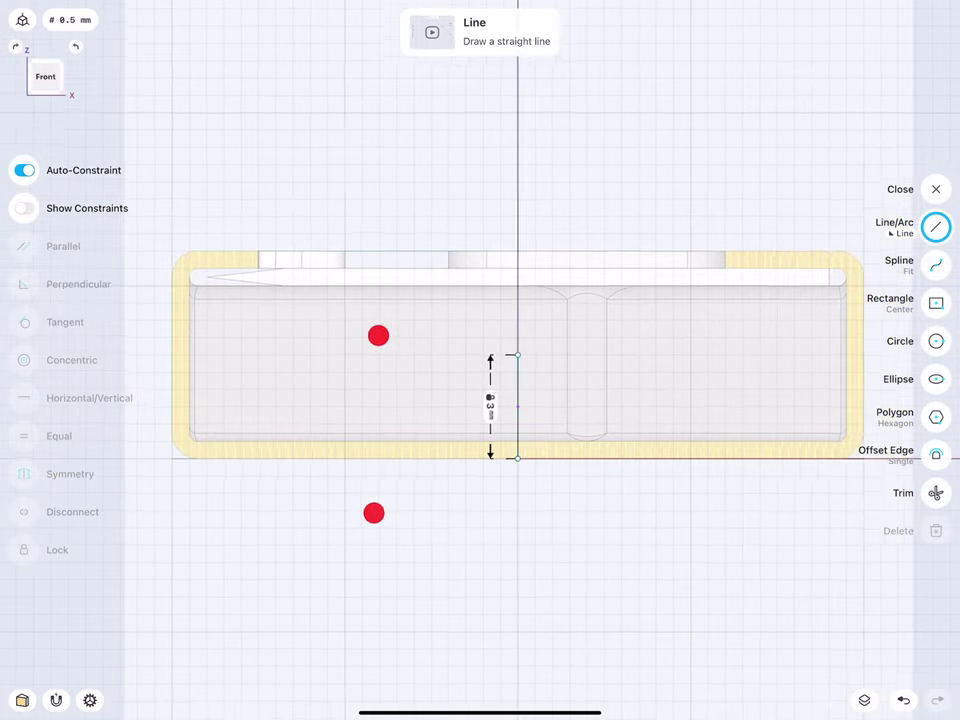
left_click(937, 303)
mouse_move(520, 353)
left_mouse_down()
mouse_move(207, 284)
mouse_move(207, 267)
left_mouse_up()
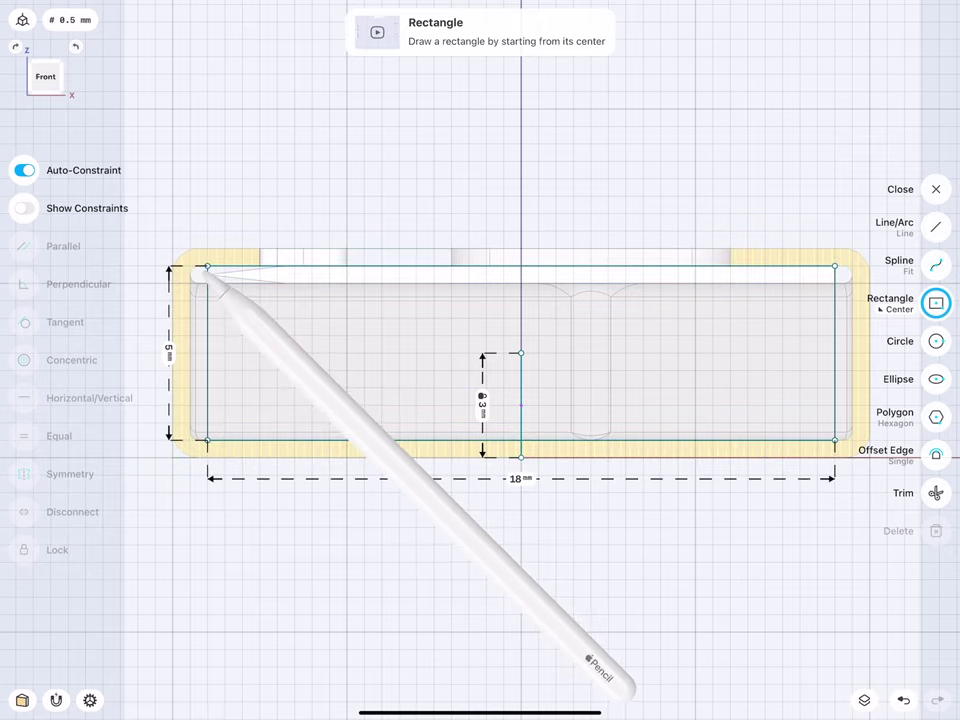
left_click(520, 353)
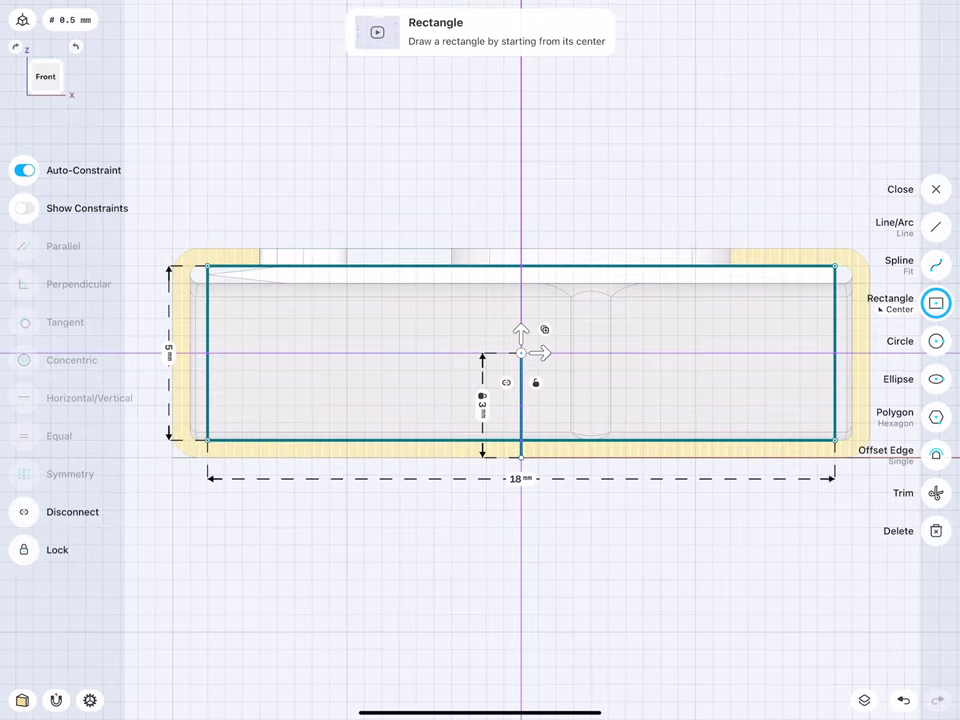
left_click(515, 478)
left_click(563, 546)
left_click(209, 347)
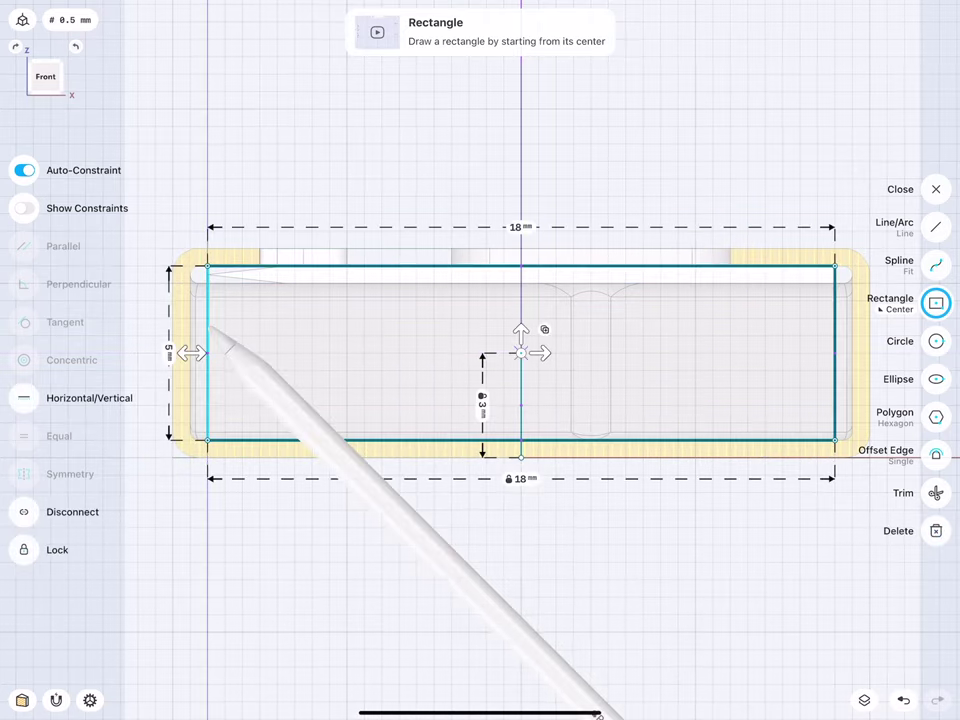
left_click(168, 352)
left_click(210, 425)
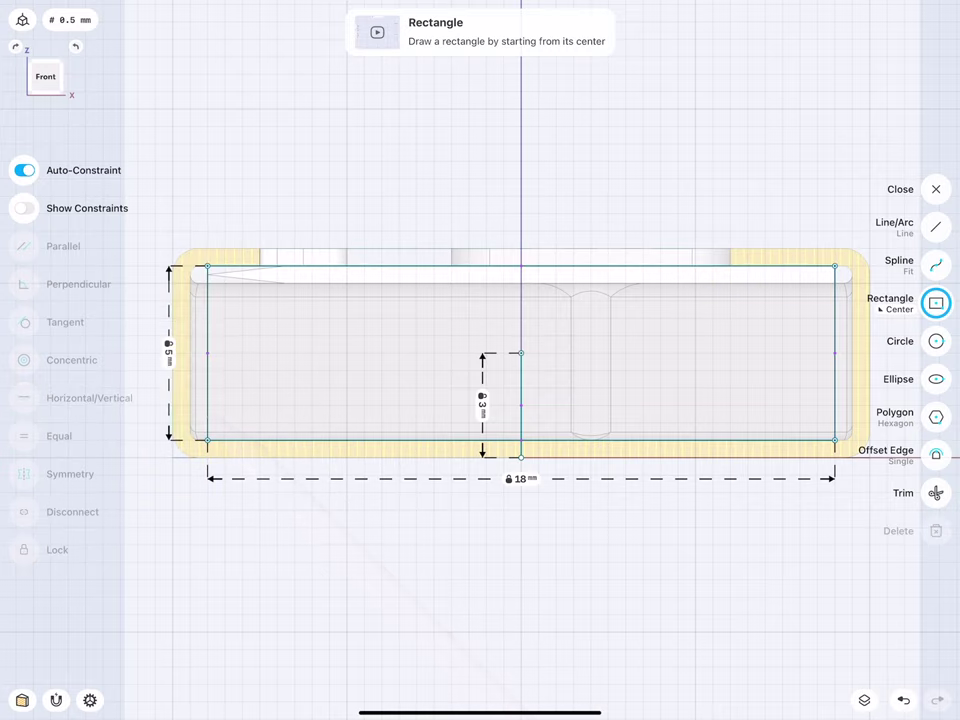
scroll(300, 380, "down", 3)
scroll(375, 375, "down", 2)
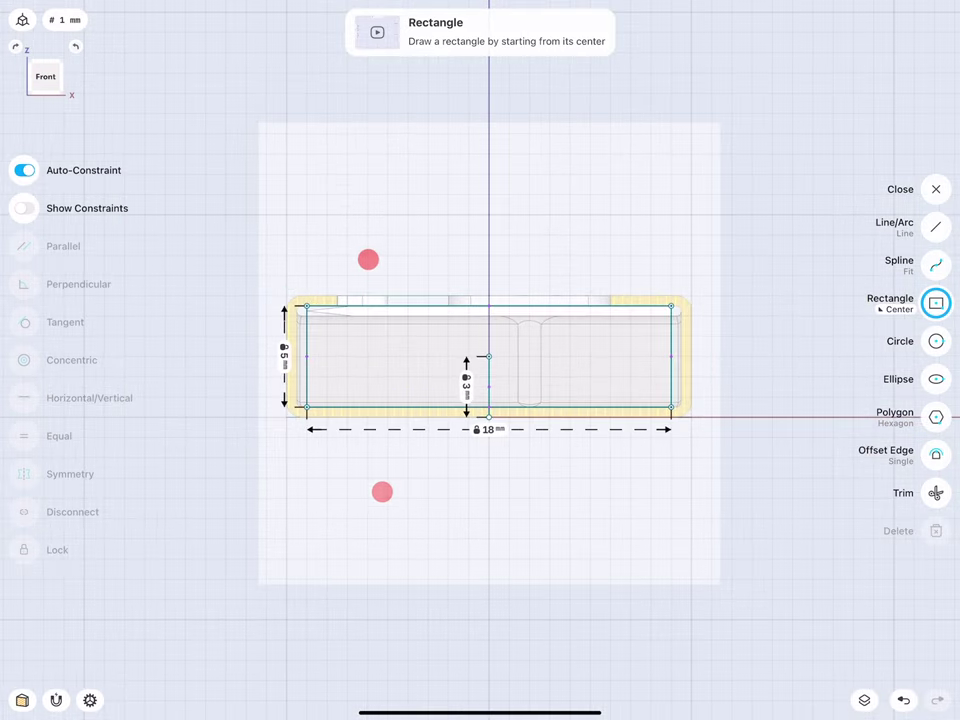
middle_click_drag(407, 282, 337, 296)
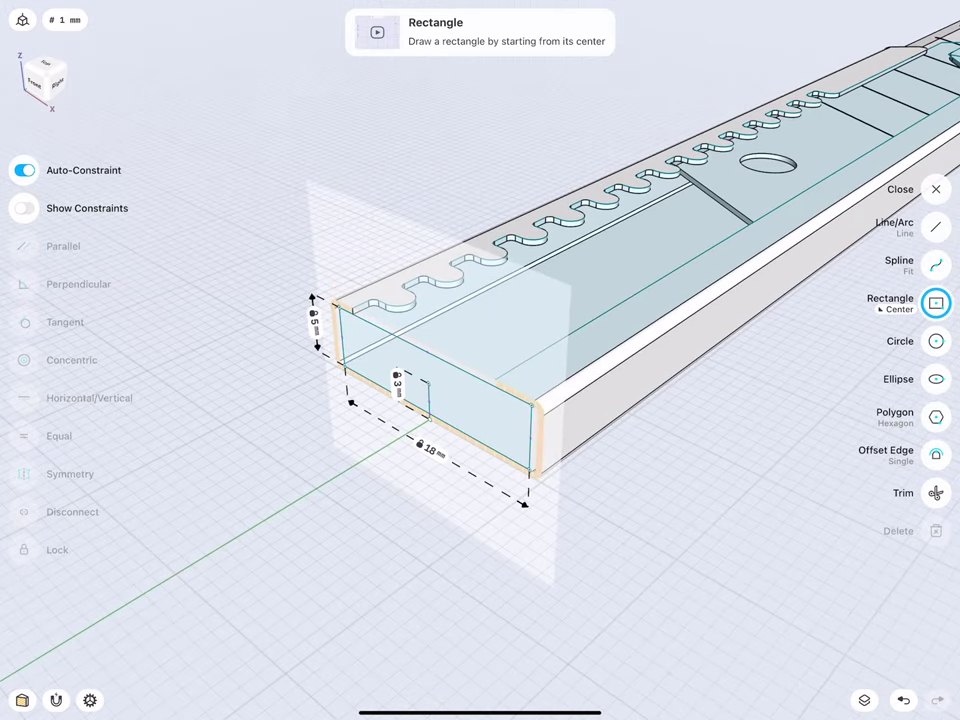
- Close the sketch and turn off the section view
key("l")
left_click(425, 295)
left_click(936, 508)
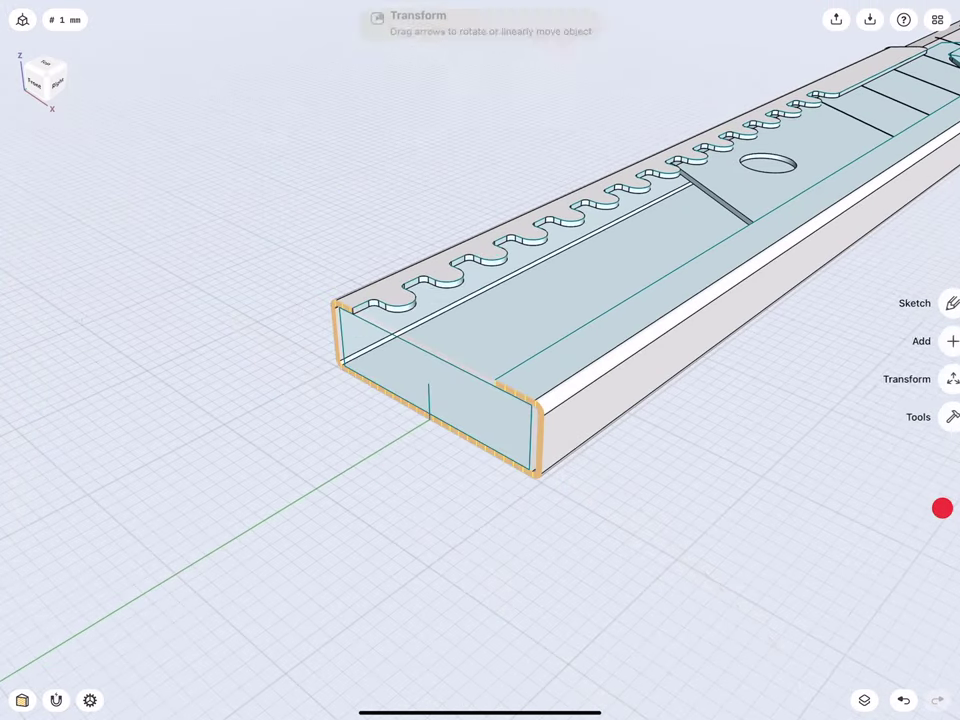
left_click(398, 19)
middle_click_drag(278, 410, 349, 366)
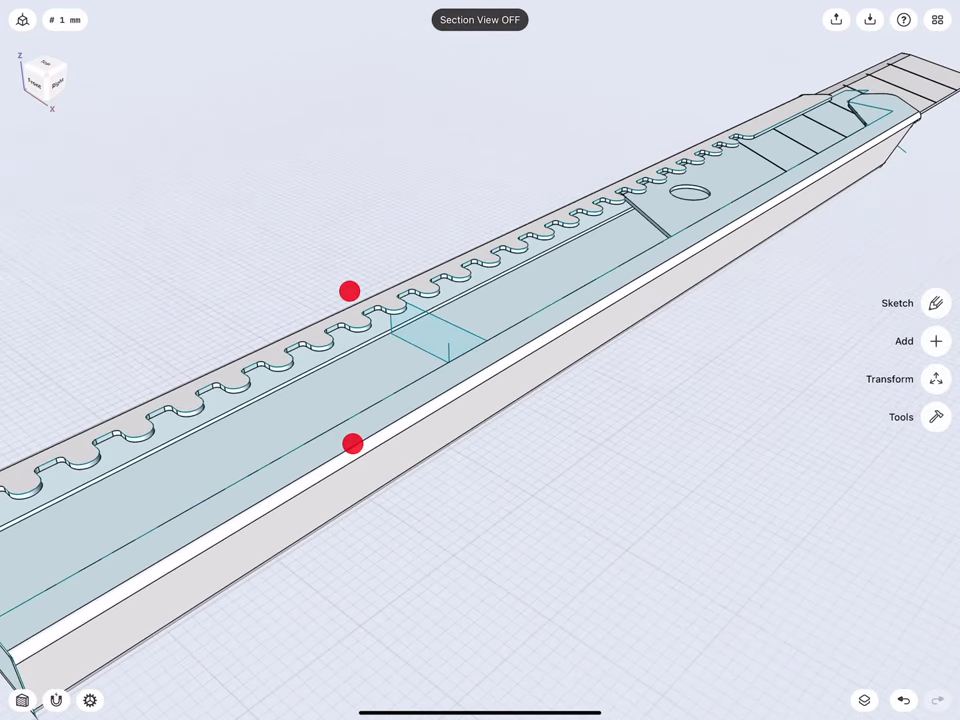
- Group the handle and blade bodies into a new folder
left_click(867, 700)
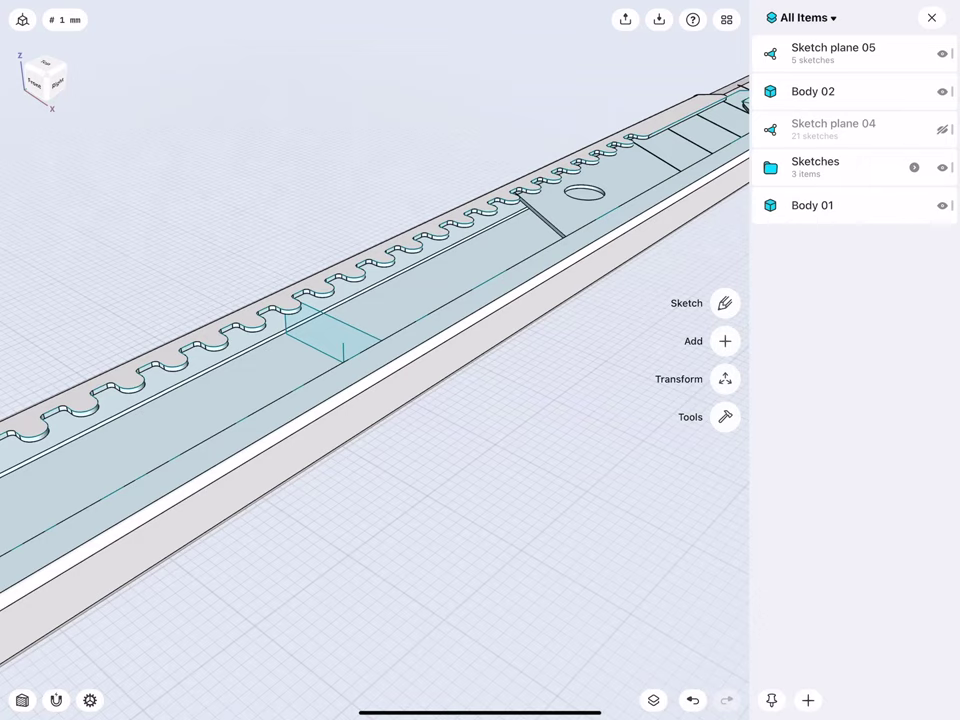
left_click(859, 201)
left_click(850, 93)
left_click(808, 700)
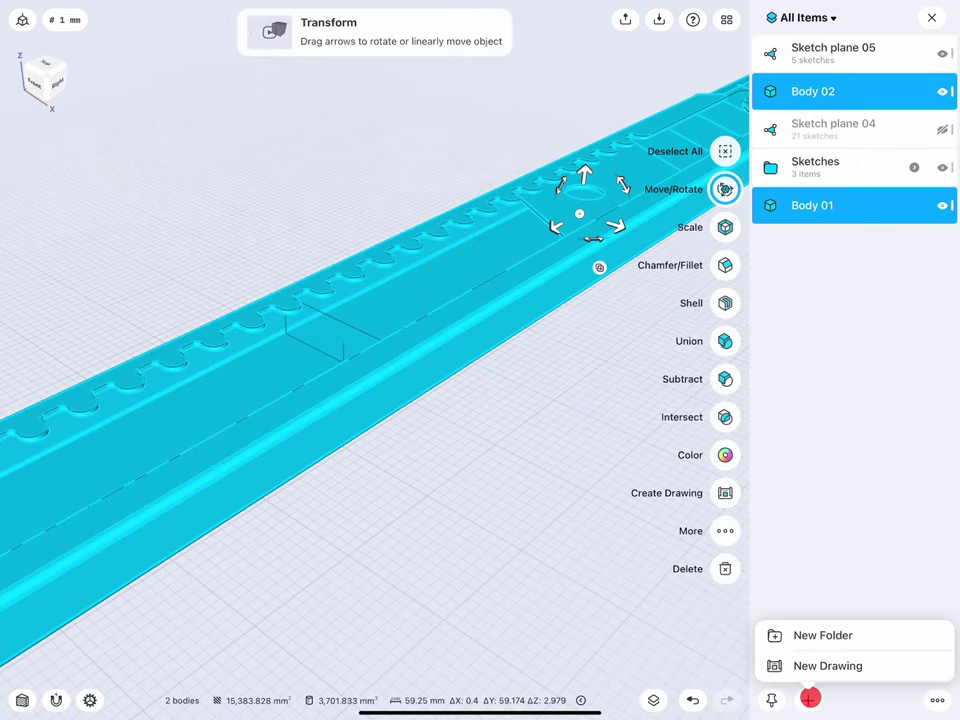
left_click(830, 630)
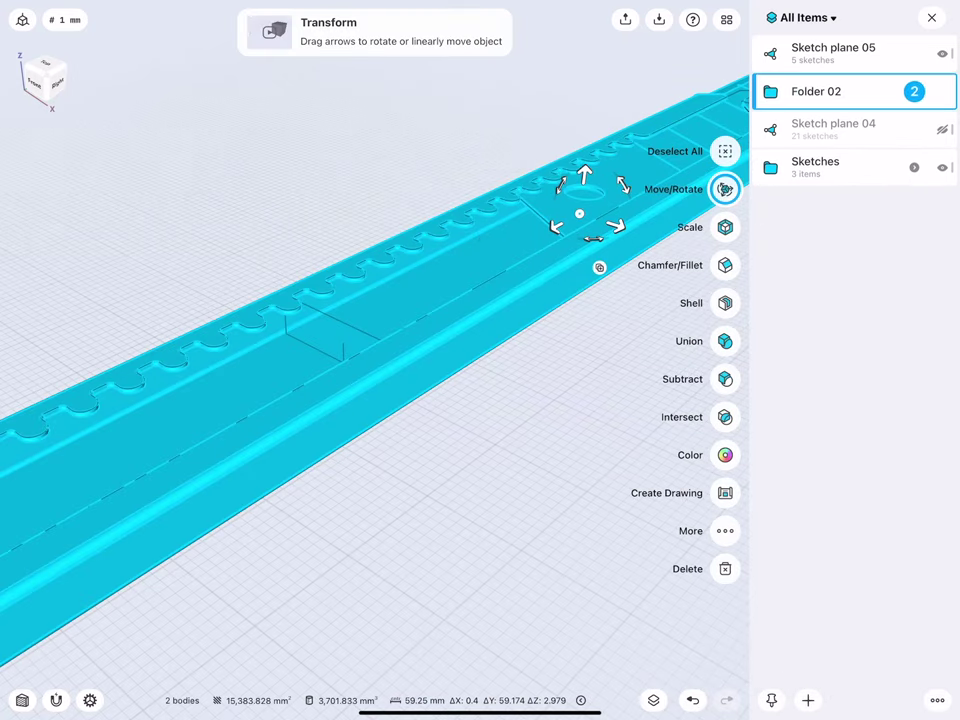
- Rename Folder 02 to 'Bodies' and hide its contents
left_click_drag(928, 86, 802, 81)
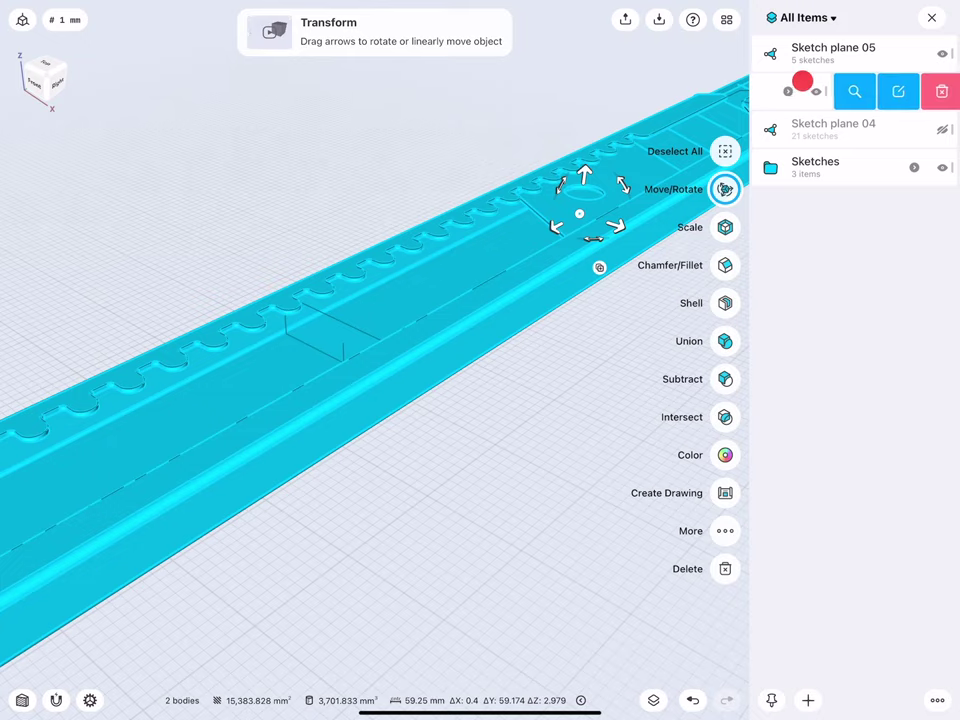
left_click(890, 84)
type("Bodies")
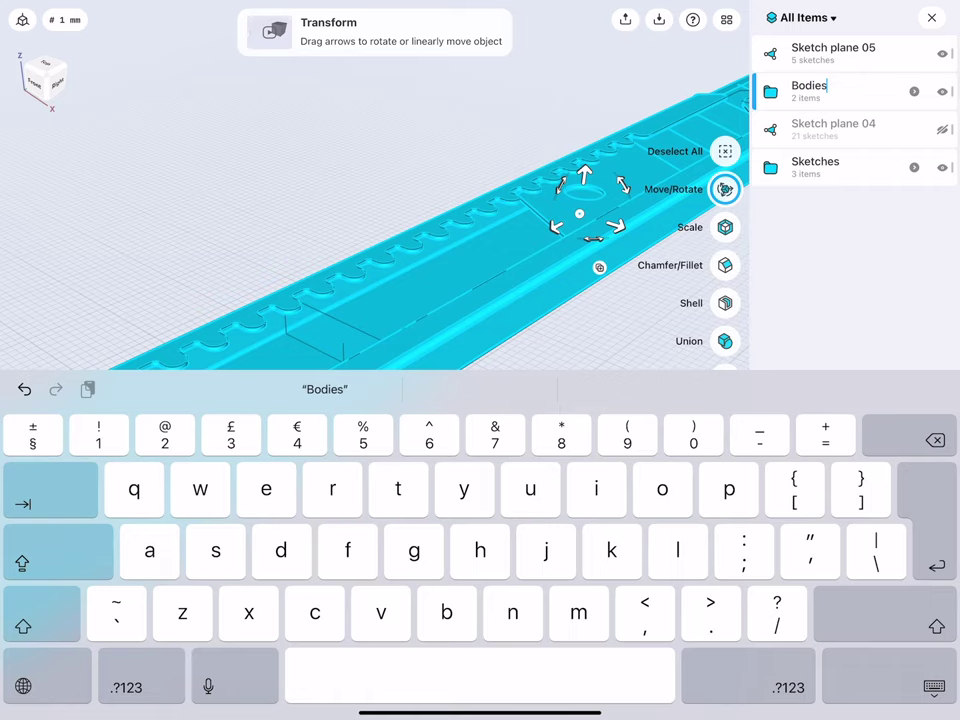
key("Return")
left_click(935, 81)
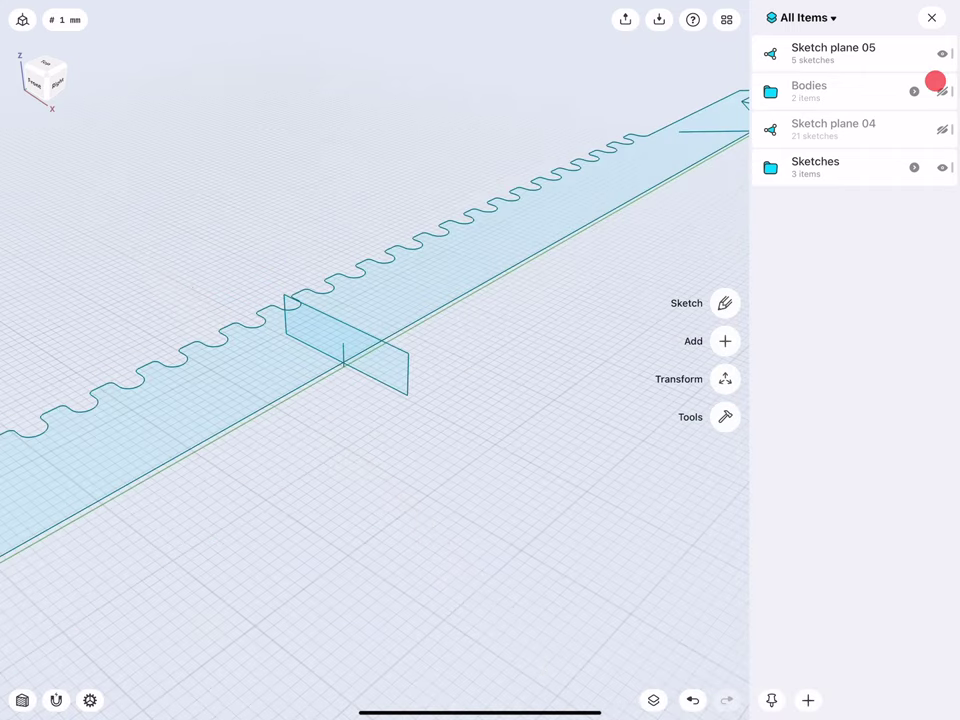
- Move Sketch plane 04 into the Sketches folder, hide that folder, and close the item list
scroll(235, 252, "down", 5)
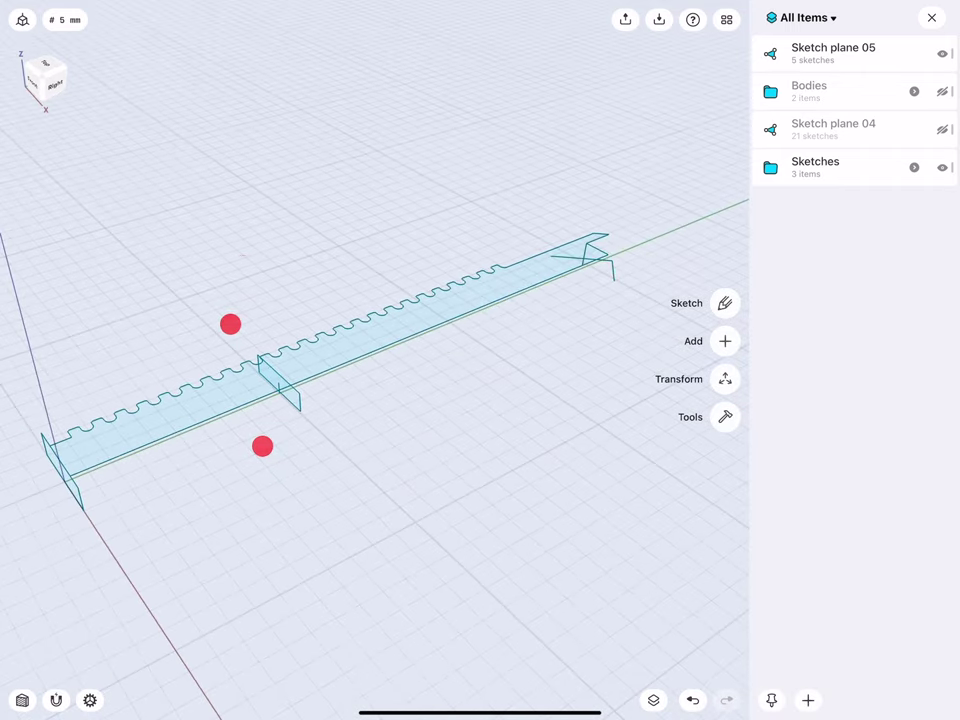
middle_click_drag(225, 377, 254, 383)
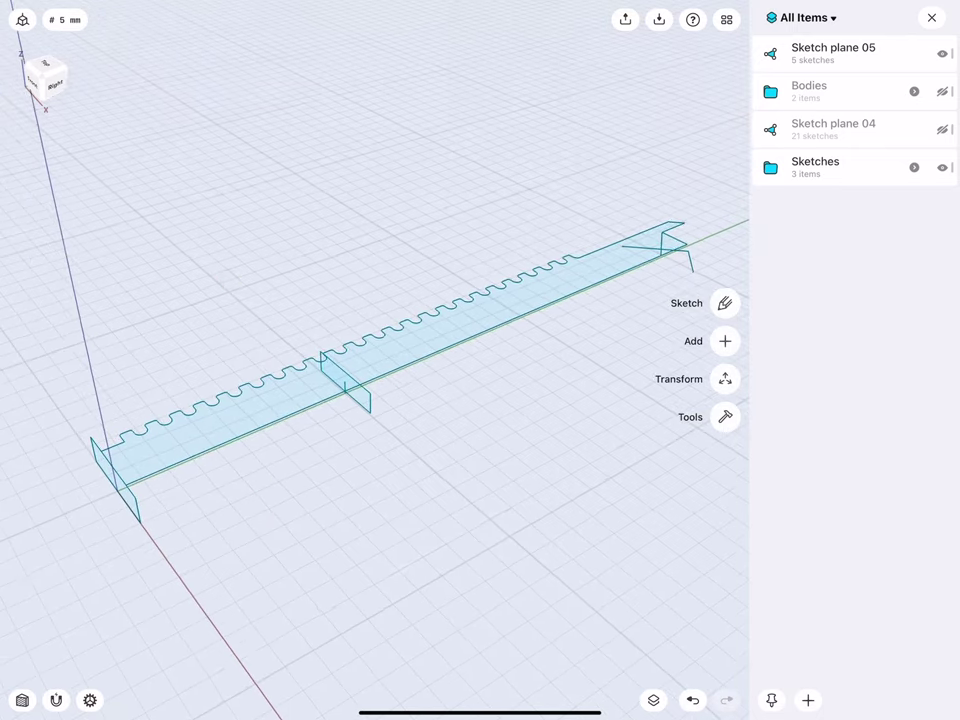
left_click(942, 129)
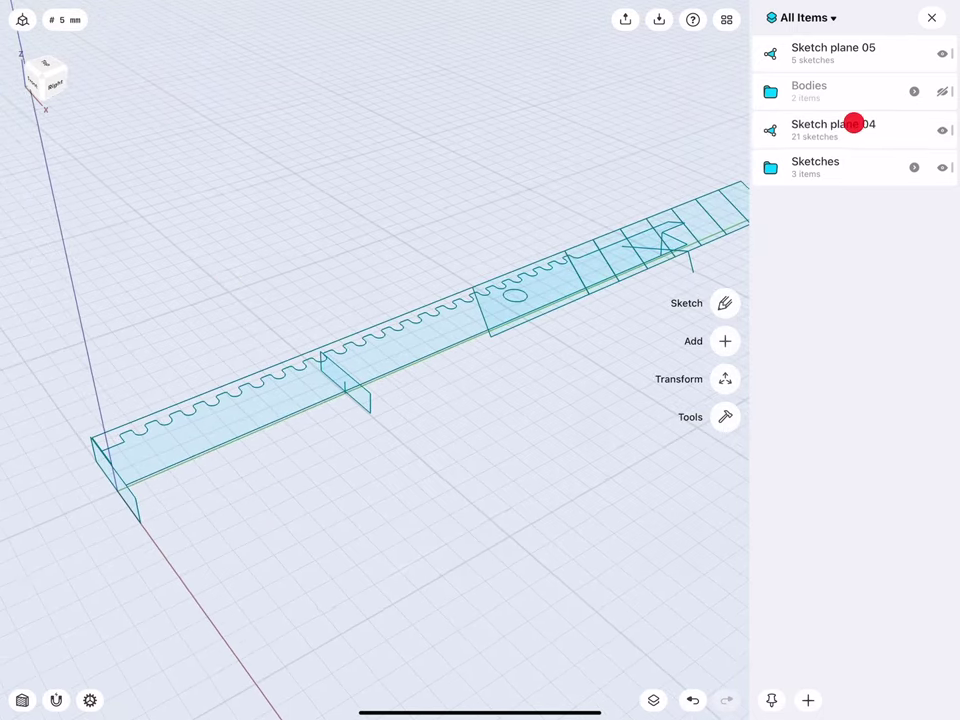
left_click_drag(853, 123, 815, 160)
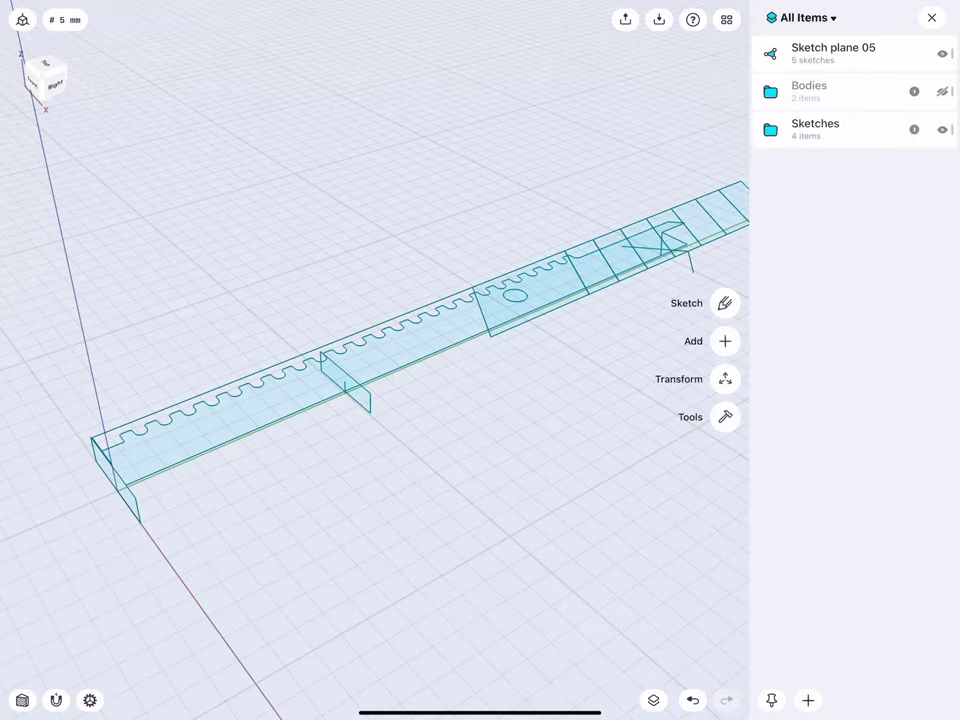
left_click(942, 130)
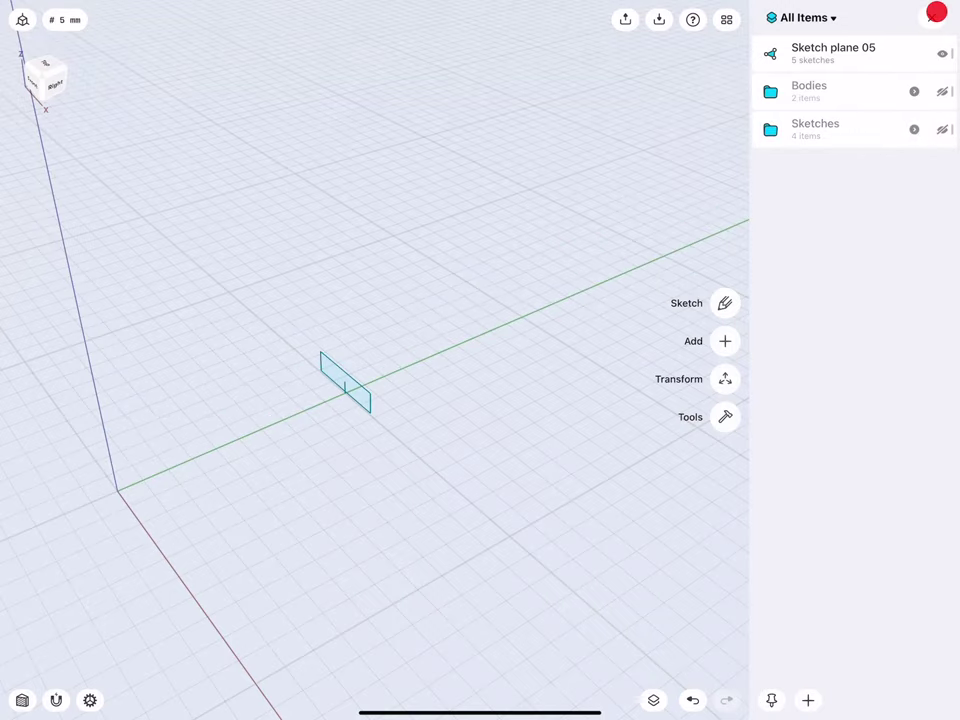
left_click(936, 13)
- Extrude the 18 × 5 mm rectangle -55 mm into a solid rectangular block
scroll(405, 380, "up", 5)
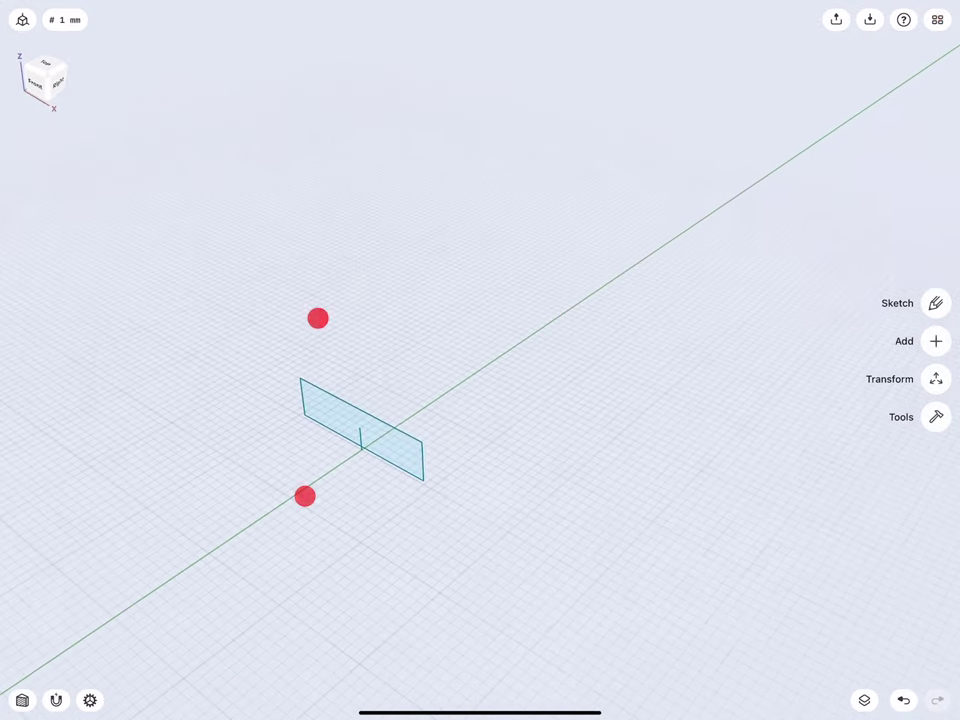
left_click(311, 411)
mouse_move(308, 412)
left_mouse_down()
mouse_move(498, 312)
mouse_move(628, 215)
left_mouse_up()
left_click(476, 313)
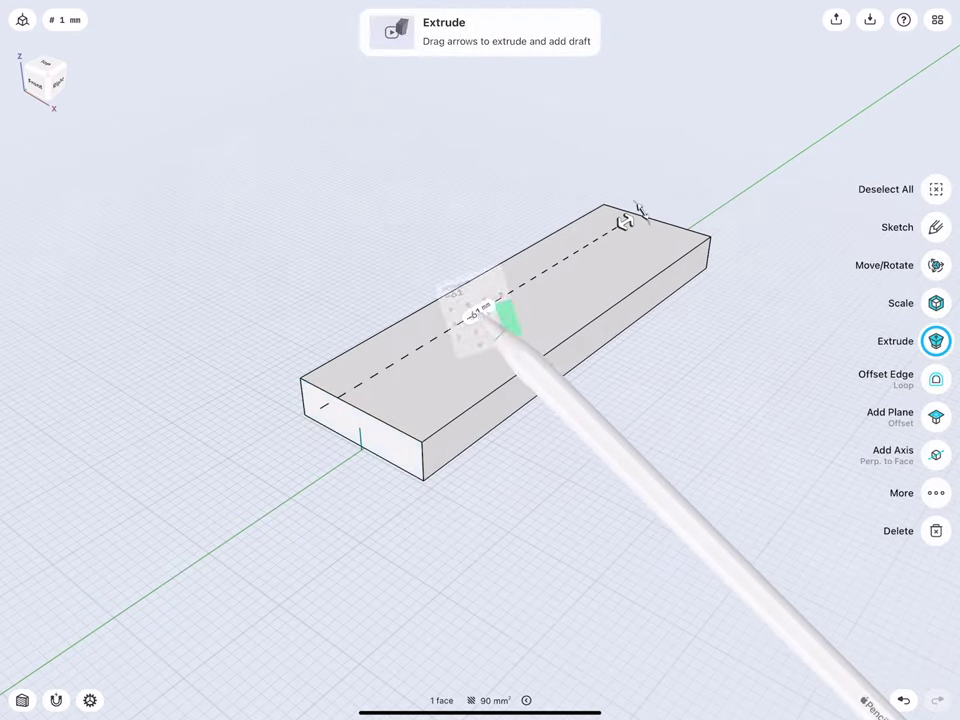
left_click(464, 320)
left_click(464, 320)
left_click(520, 348)
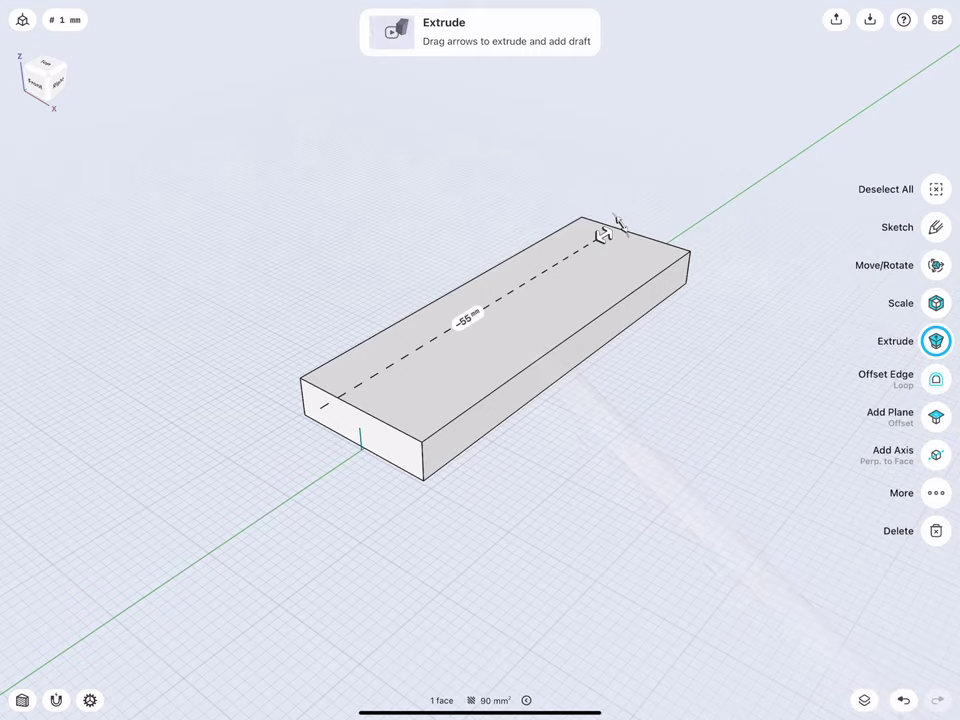
left_click(370, 252)
middle_click_drag(500, 275, 260, 170)
scroll(362, 300, "up", 5)
scroll(330, 290, "up", 2)
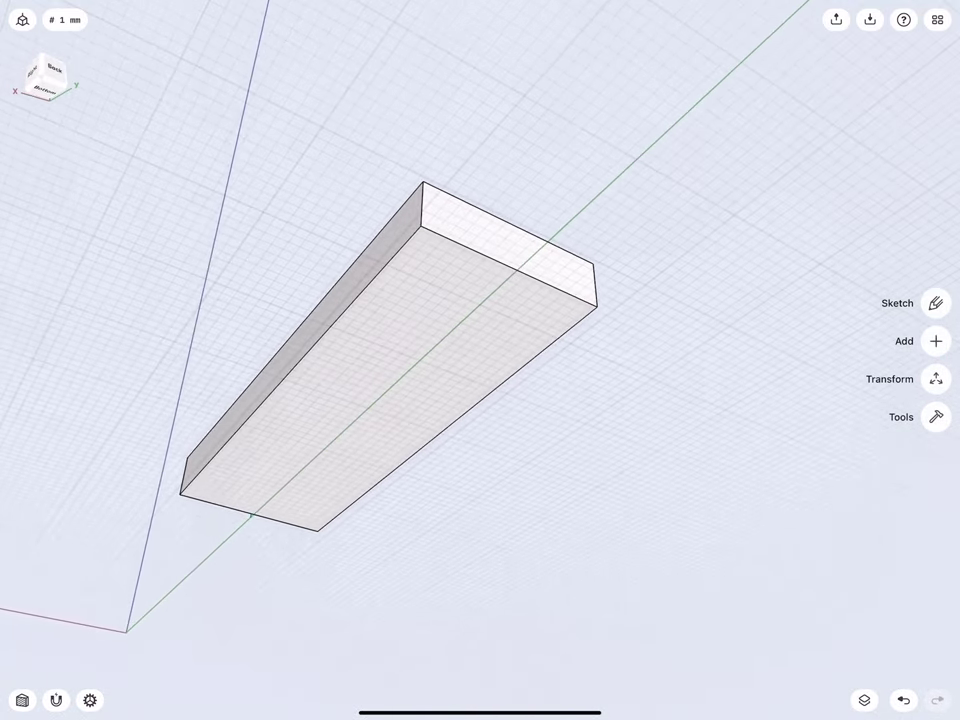
- Offset the box's end edge -19 mm across its broad face as a single new edge
left_click(450, 240)
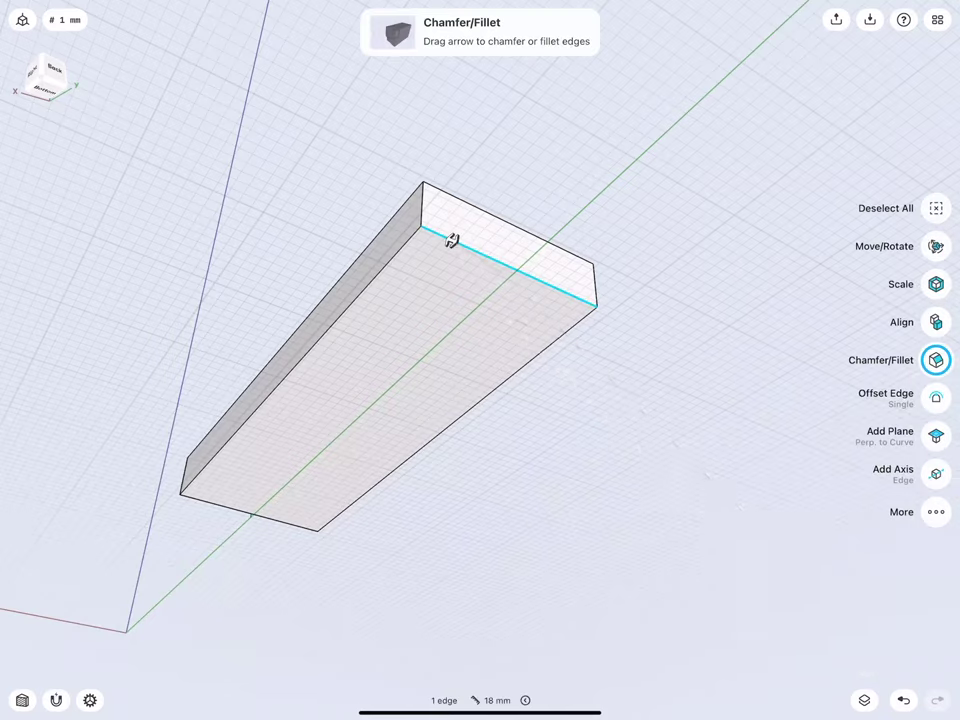
left_click(936, 397)
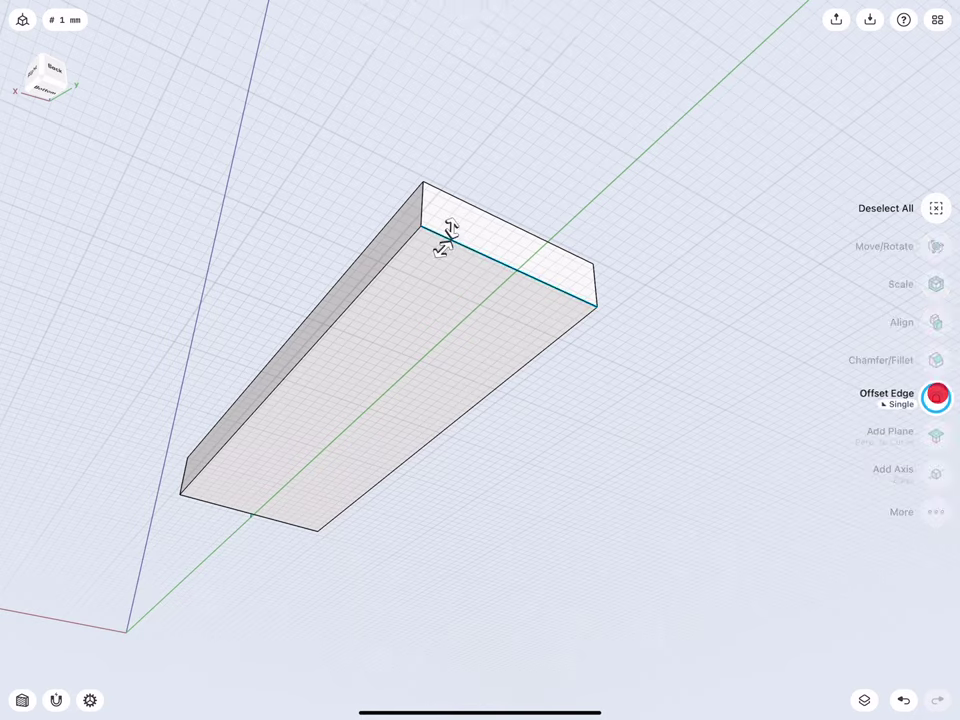
left_click(896, 393)
left_click(804, 439)
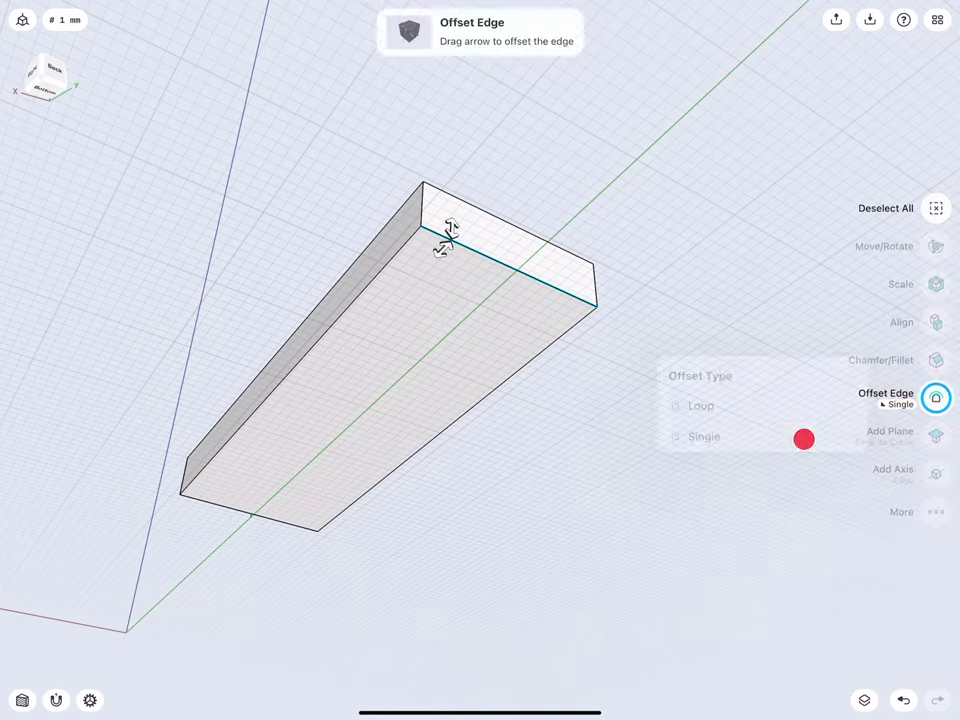
left_click_drag(445, 238, 336, 361)
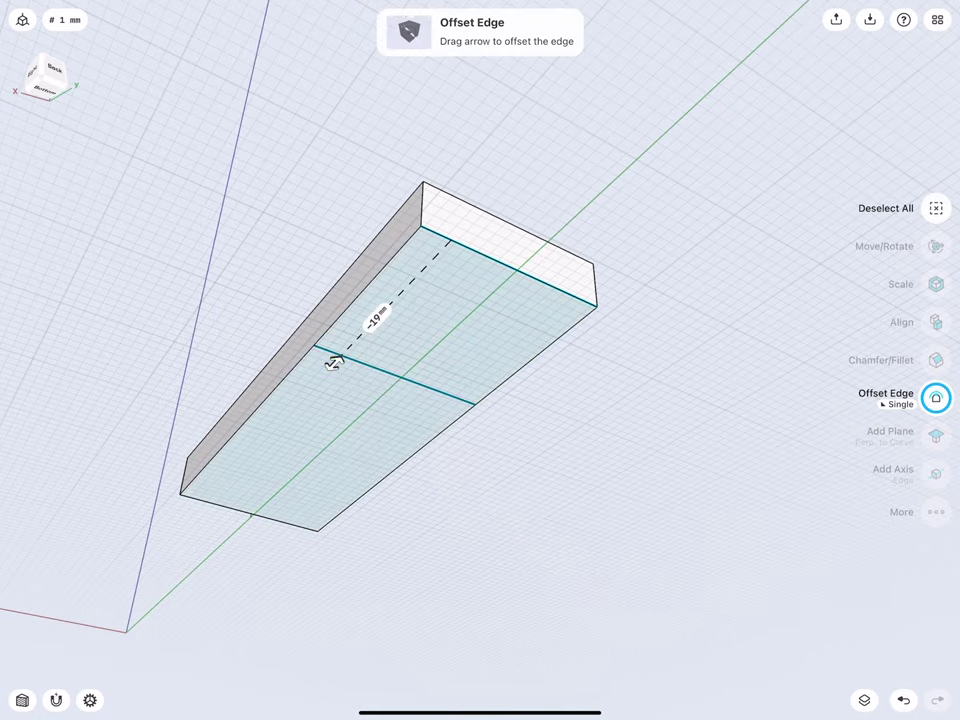
left_click(377, 314)
left_click(419, 354)
left_click(321, 214)
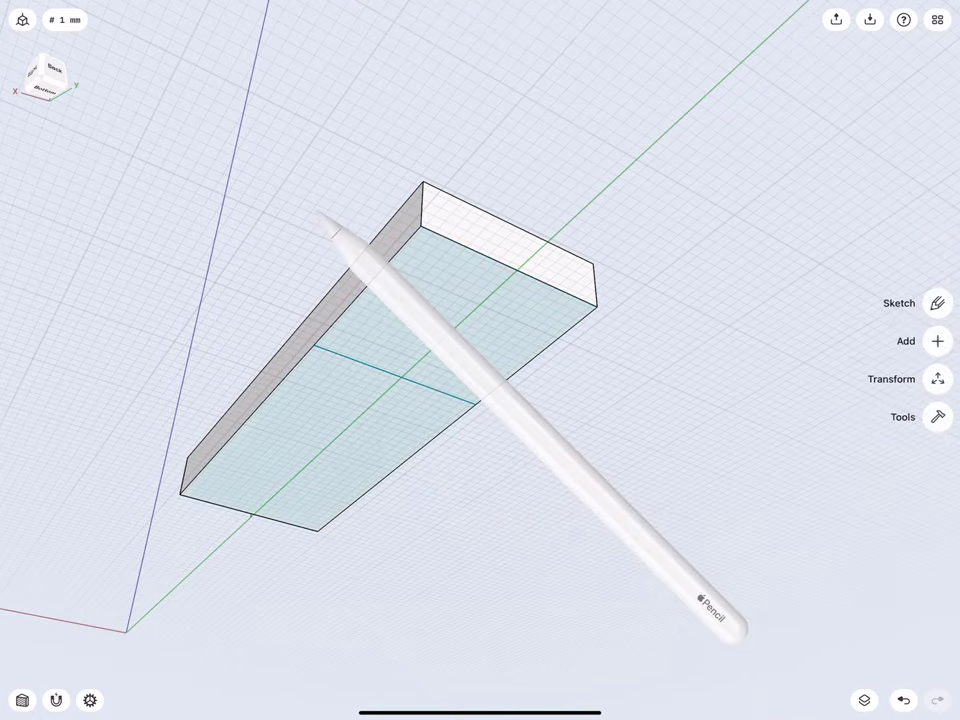
left_click_drag(358, 371, 351, 508)
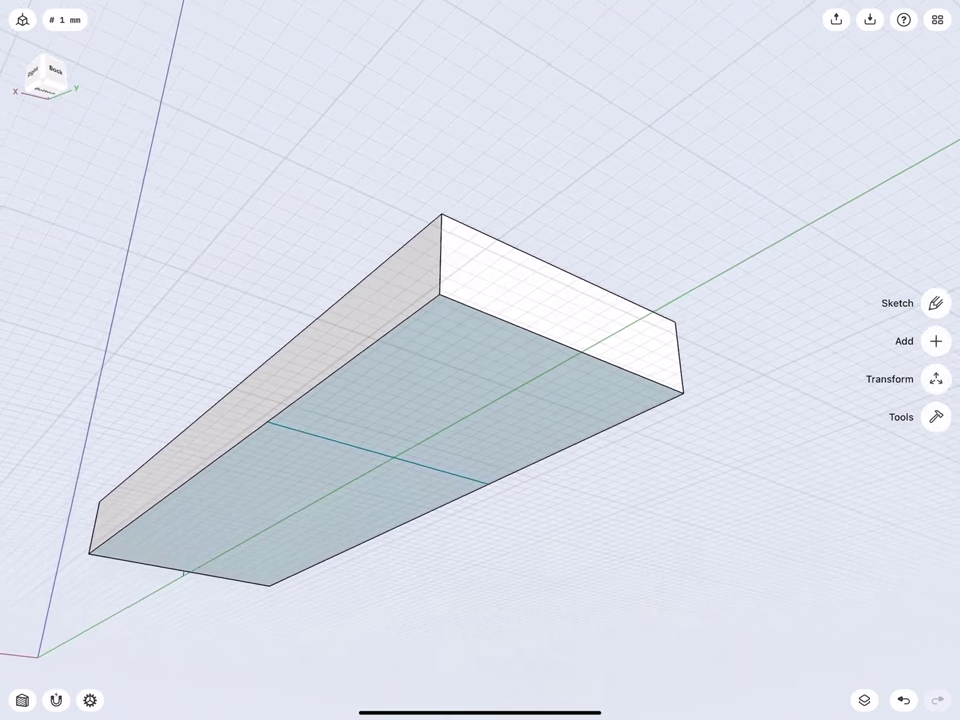
- Push the end face beyond the new edge in by 3 mm
left_click(373, 400)
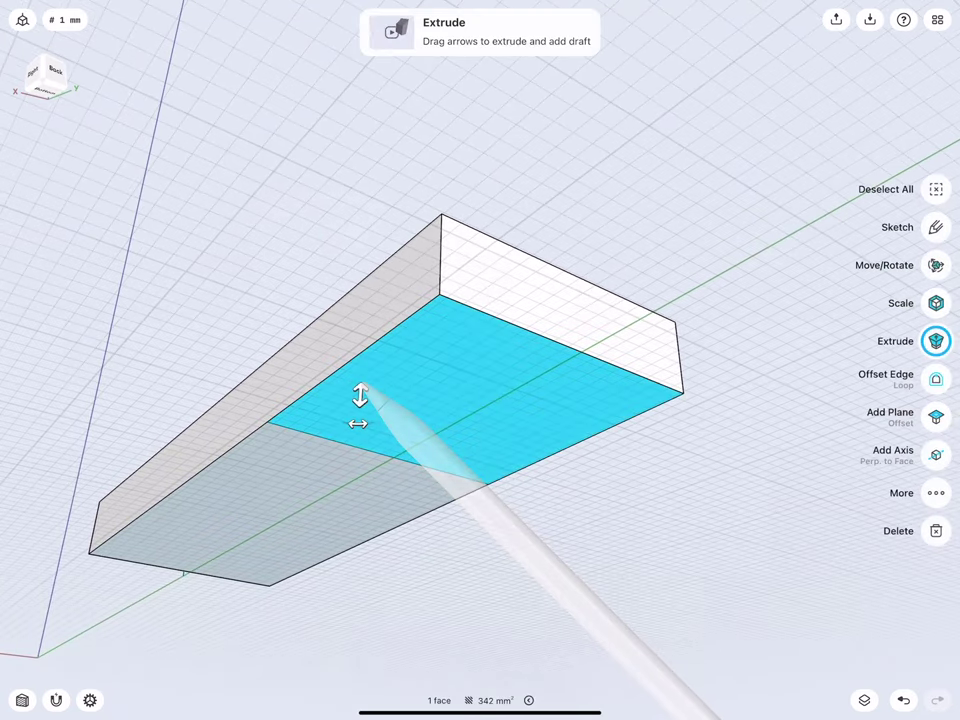
left_click_drag(362, 398, 363, 350)
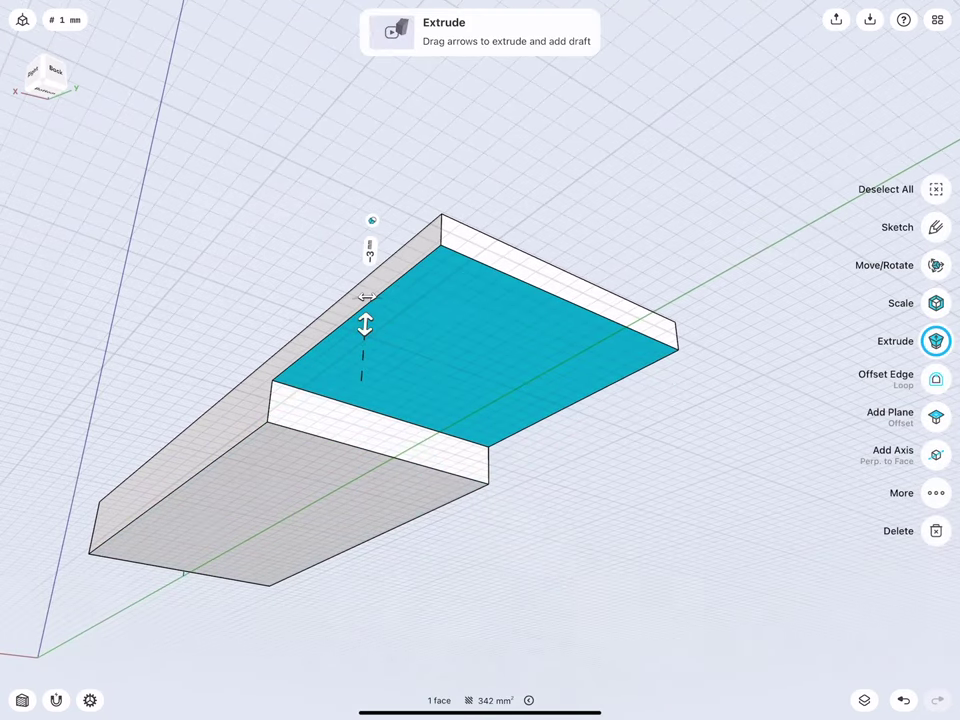
left_click(369, 245)
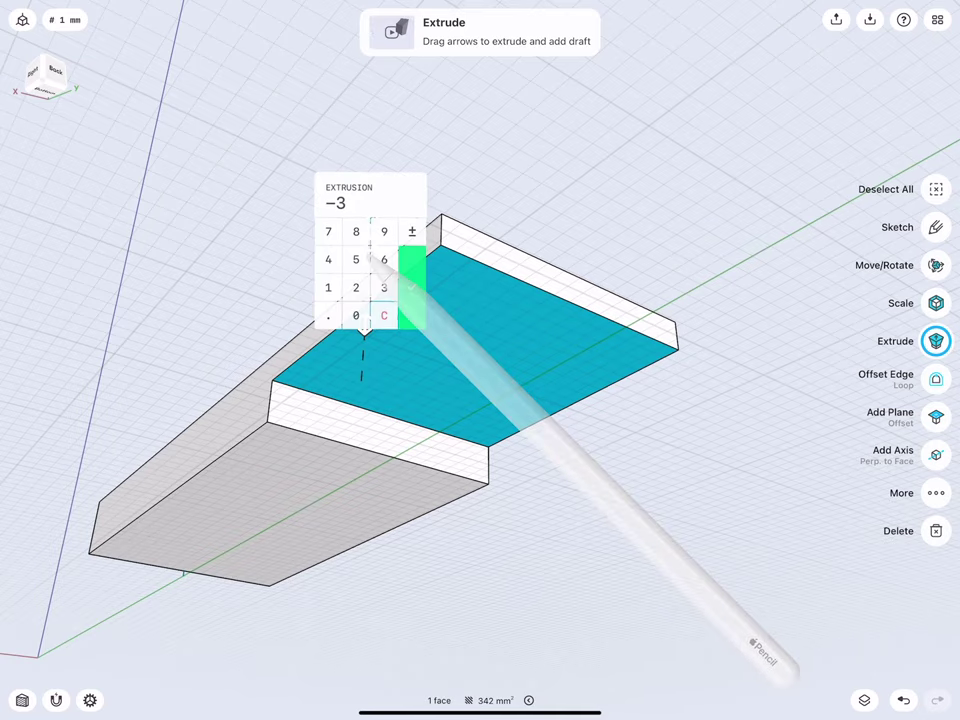
left_click(405, 272)
left_click(347, 207)
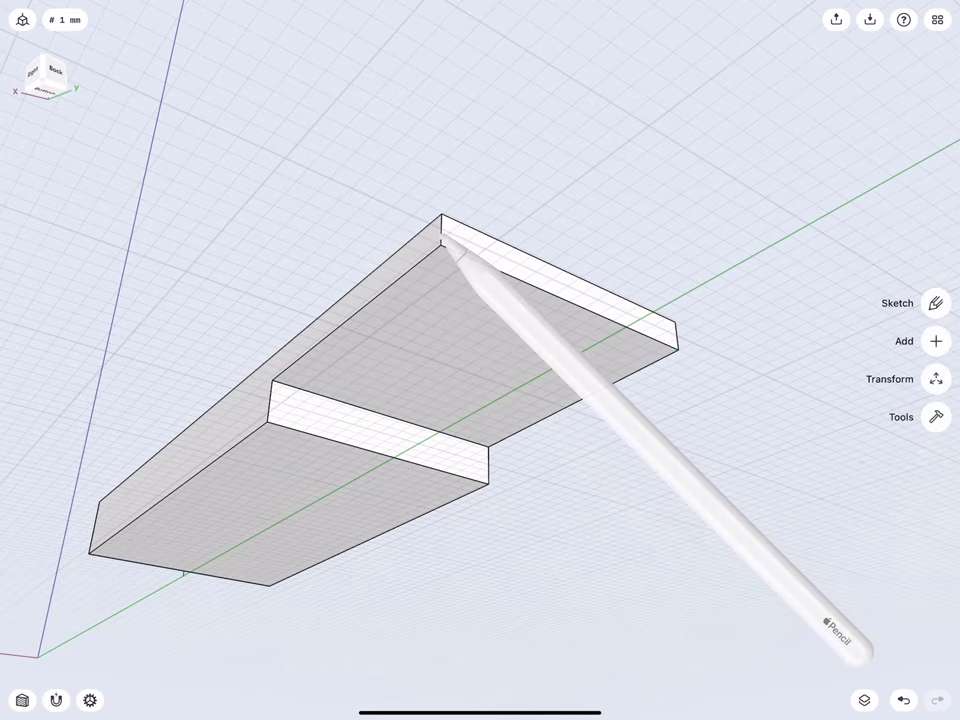
- Round the two corner edges of the recessed end with a 9 mm fillet
left_click(441, 232)
left_click(678, 337)
left_click_drag(676, 332, 840, 321)
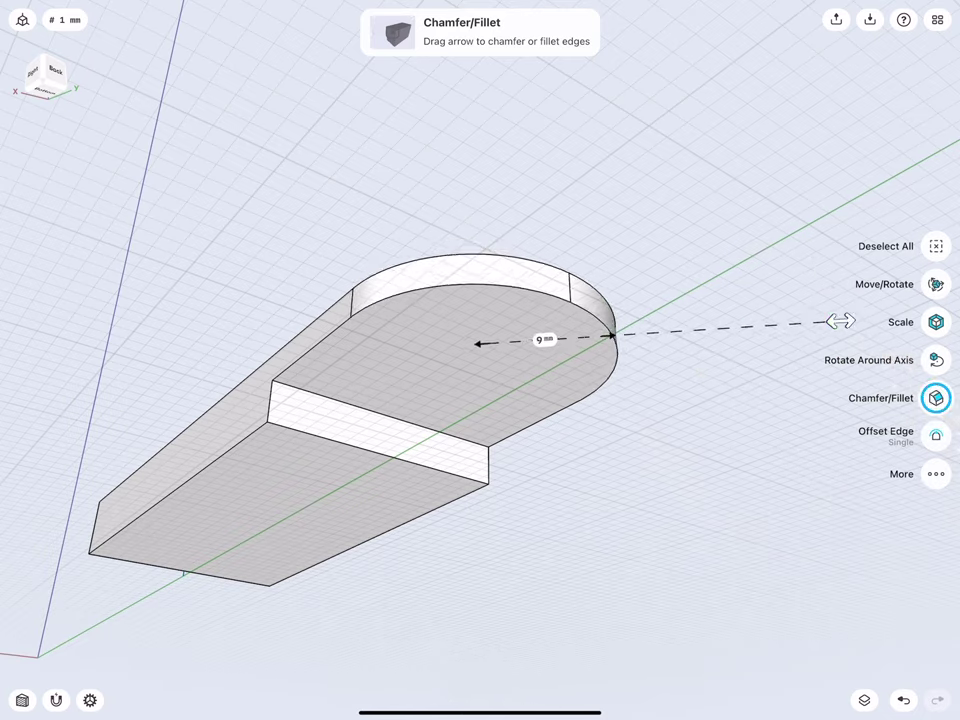
left_click(544, 340)
left_click(586, 376)
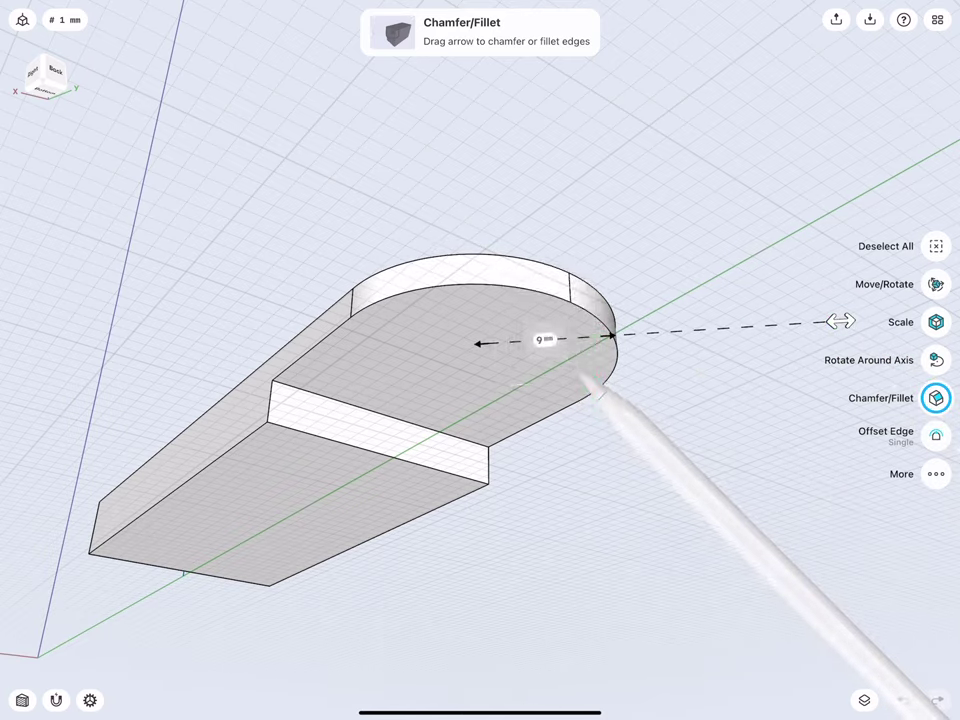
left_click(572, 290)
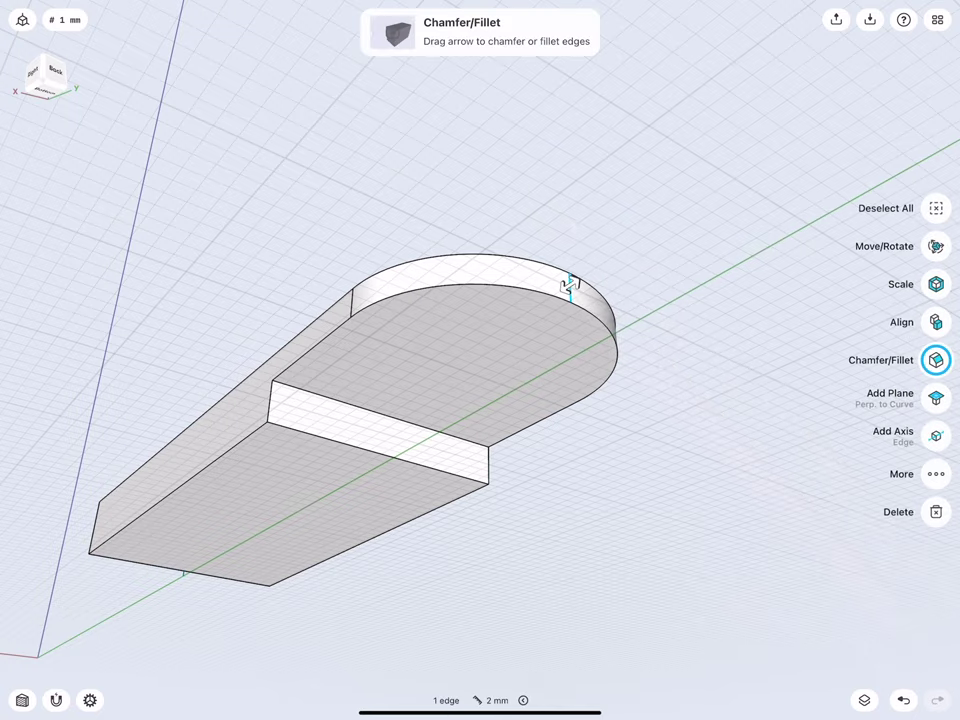
left_click(932, 508)
- Chamfer the lower block's step edge by 3 mm
middle_click_drag(318, 250, 326, 298)
left_click(358, 392)
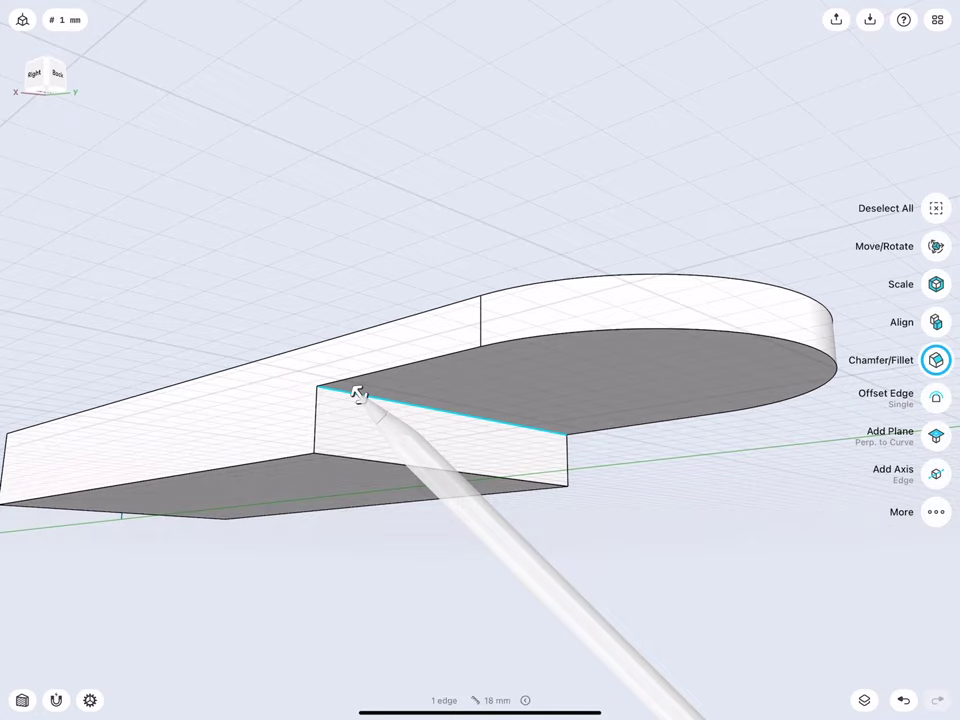
left_click_drag(345, 372, 328, 352)
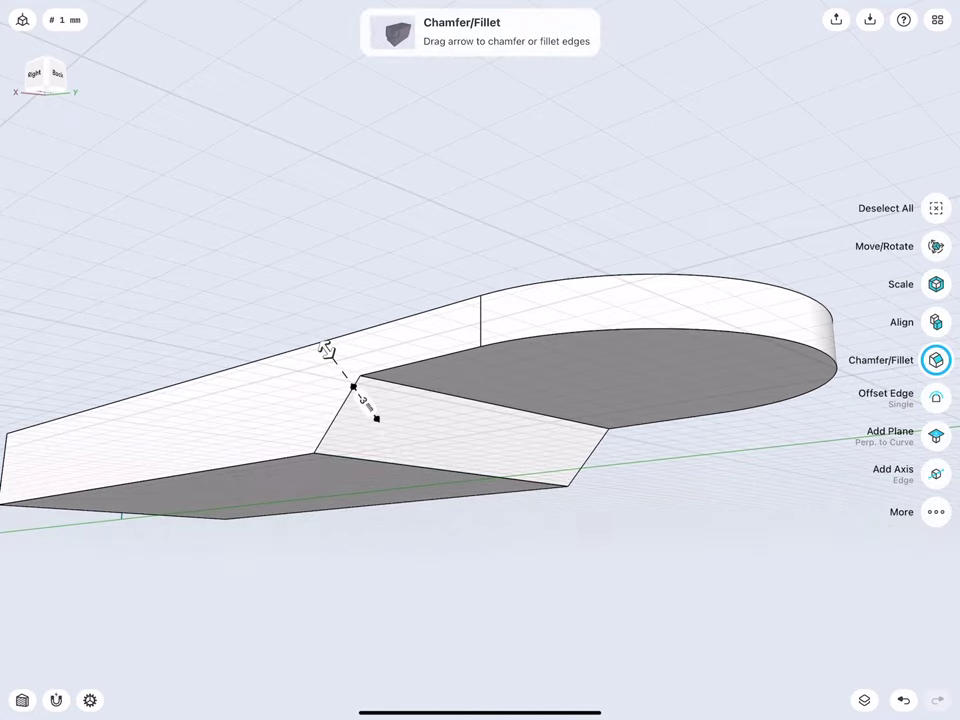
left_click(364, 397)
left_click(407, 432)
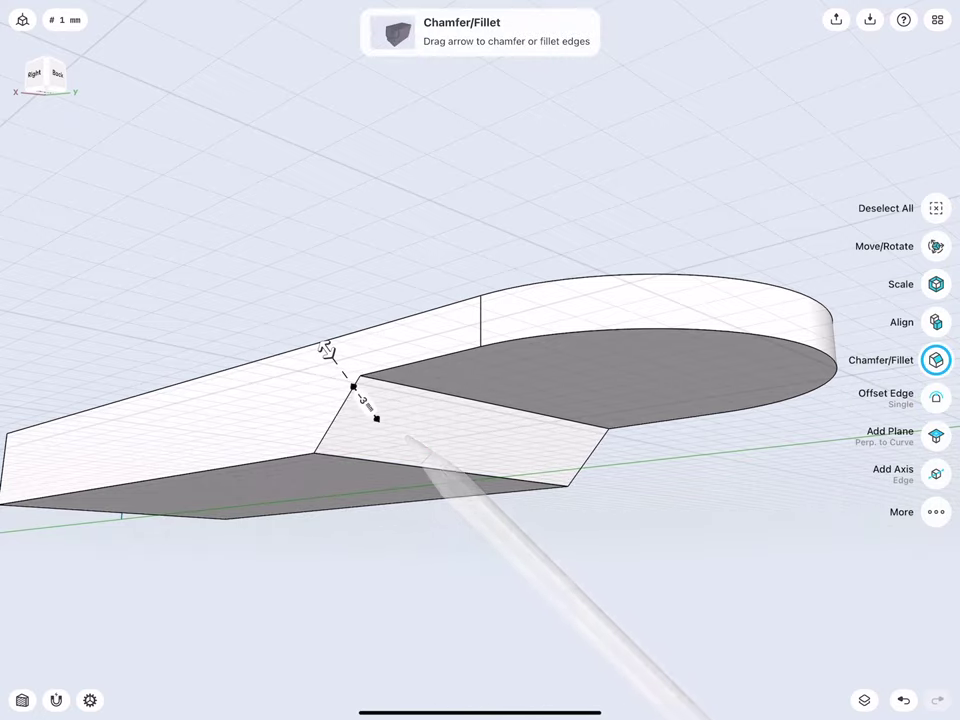
left_click(274, 272)
- Chamfer the three edges around the rounded recess, including the inner arc, by 1.1 mm
mouse_move(355, 255)
middle_mouse_down()
mouse_move(298, 280)
mouse_move(324, 266)
mouse_move(297, 203)
middle_mouse_up()
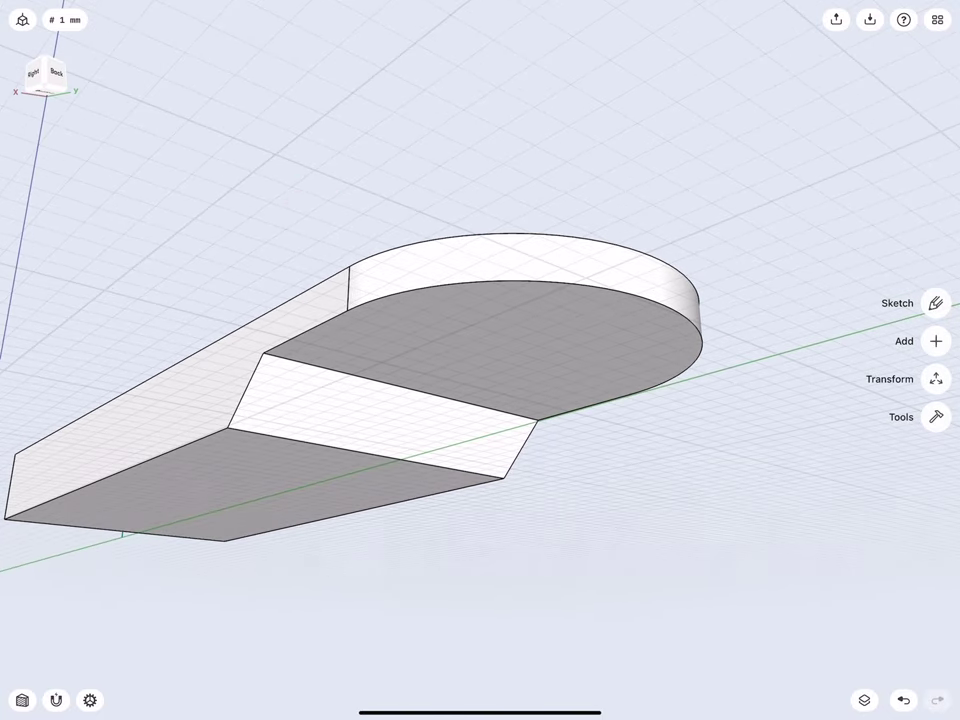
left_click(290, 340)
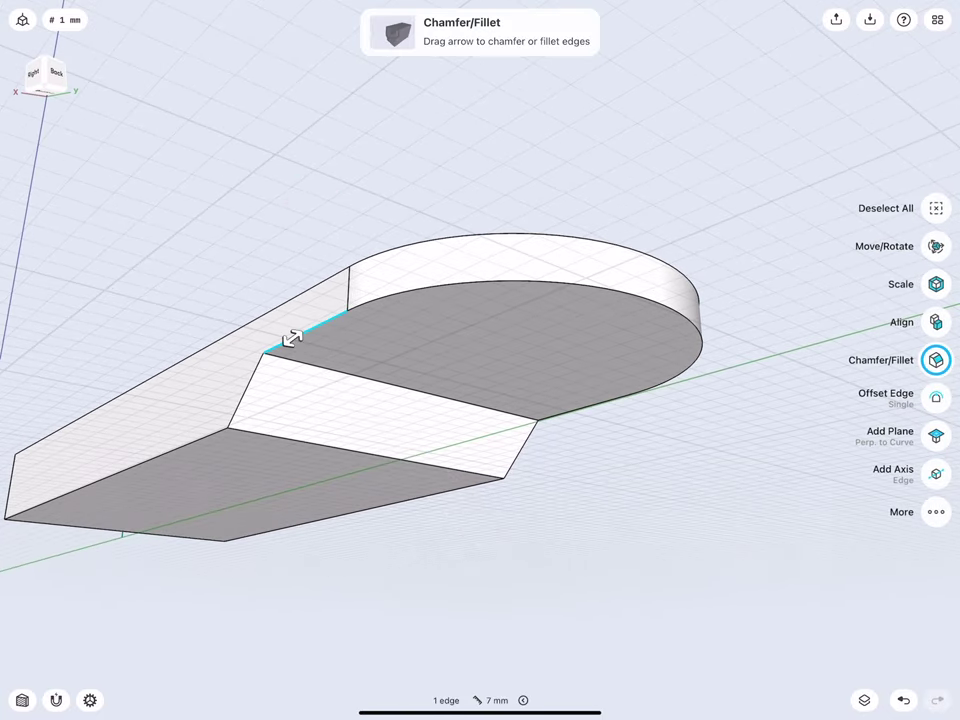
left_click(585, 405)
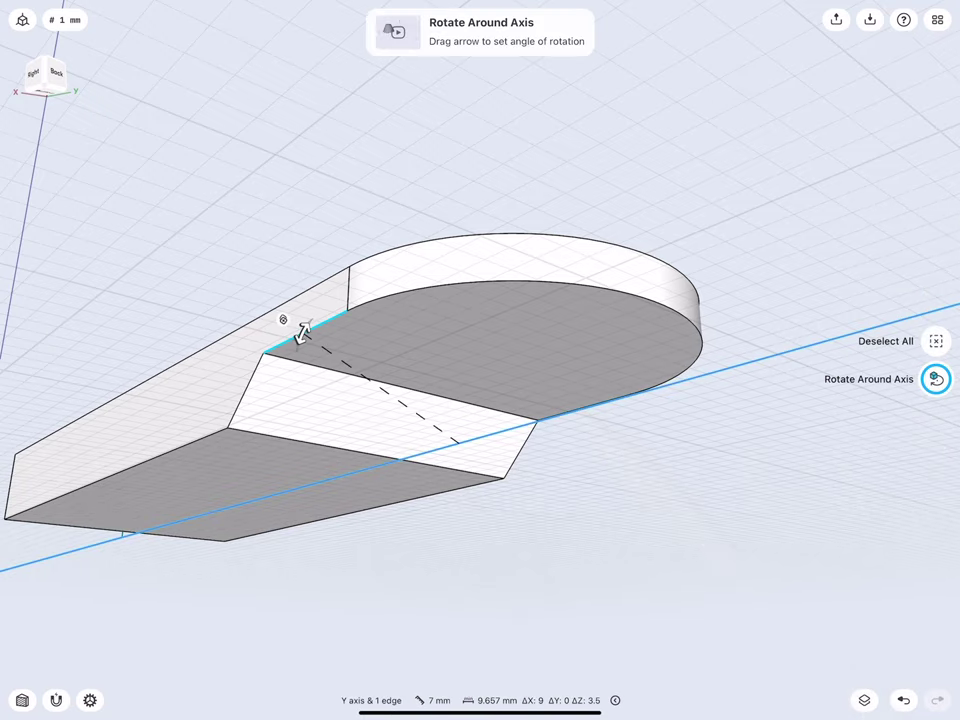
left_click(620, 395)
middle_click_drag(600, 450, 560, 300)
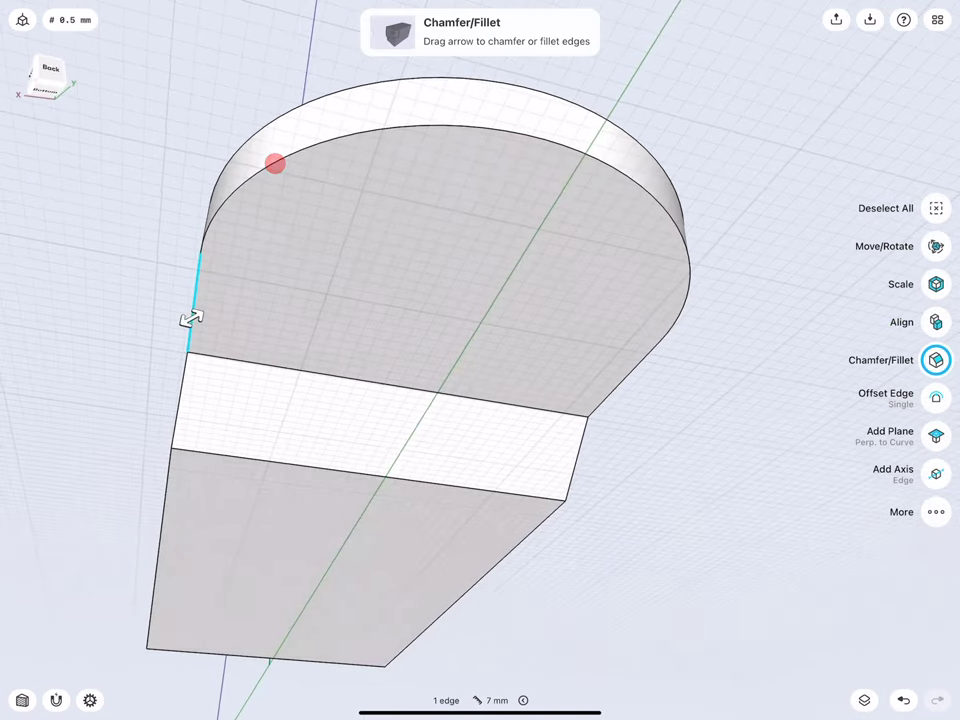
left_click(631, 366)
mouse_move(633, 368)
middle_mouse_down()
mouse_move(621, 394)
mouse_move(538, 371)
middle_mouse_up()
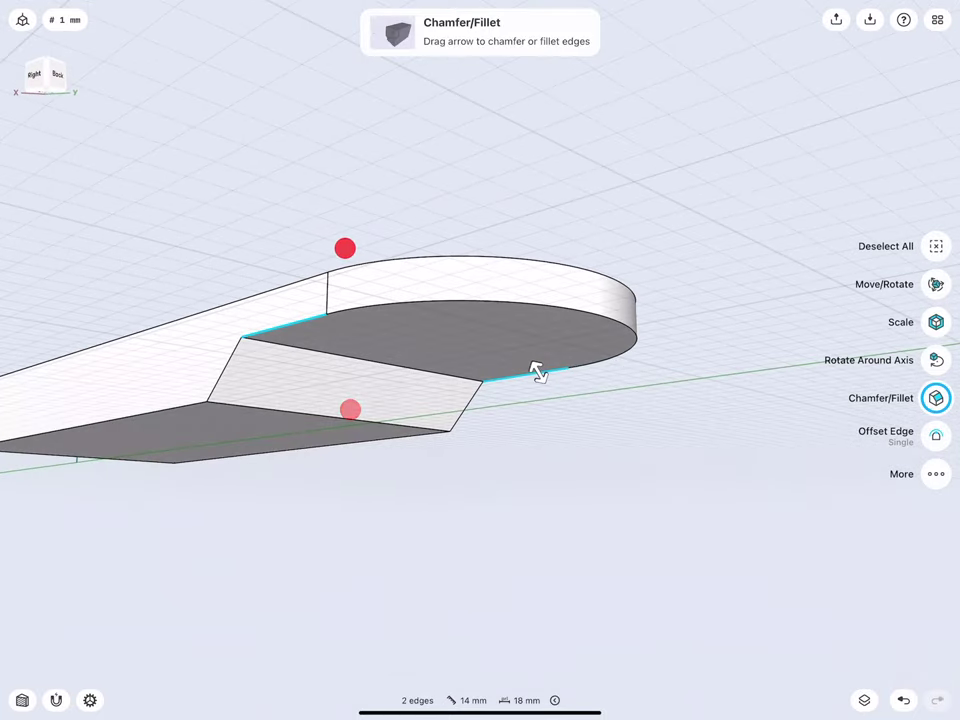
left_click(349, 304)
left_click_drag(349, 304, 369, 289)
left_click(392, 264)
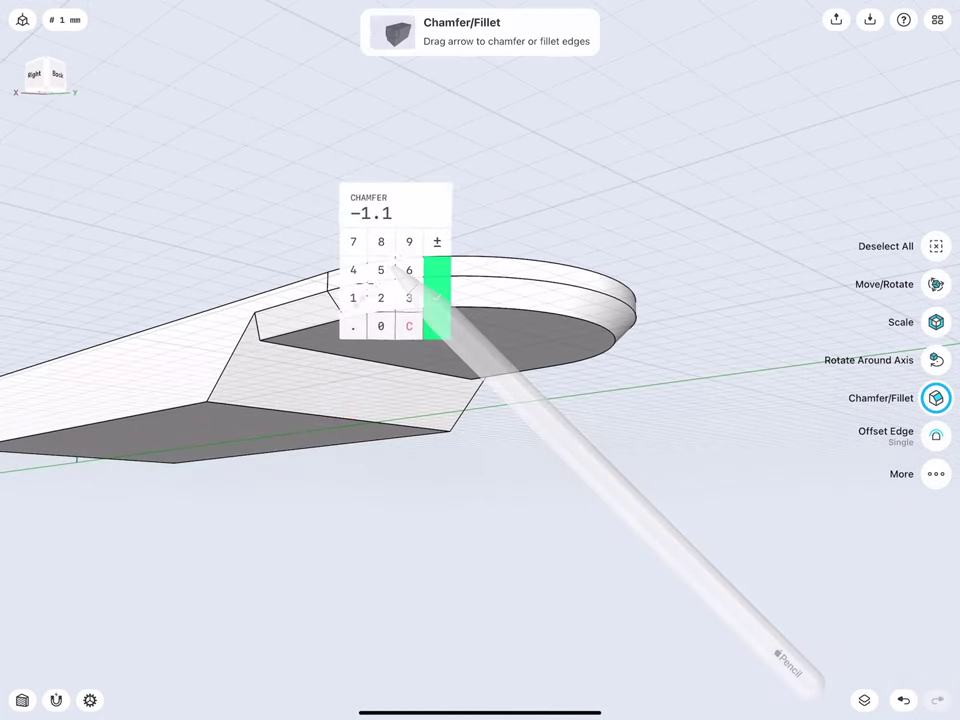
left_click(353, 298)
left_click(437, 297)
left_click(257, 254)
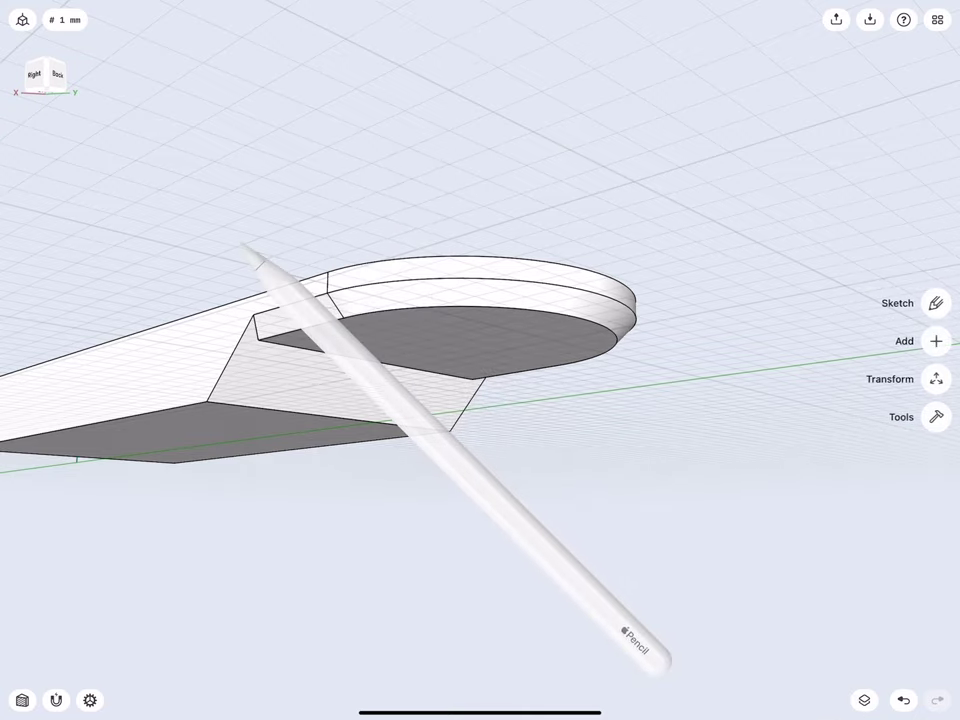
middle_click_drag(236, 244, 309, 234)
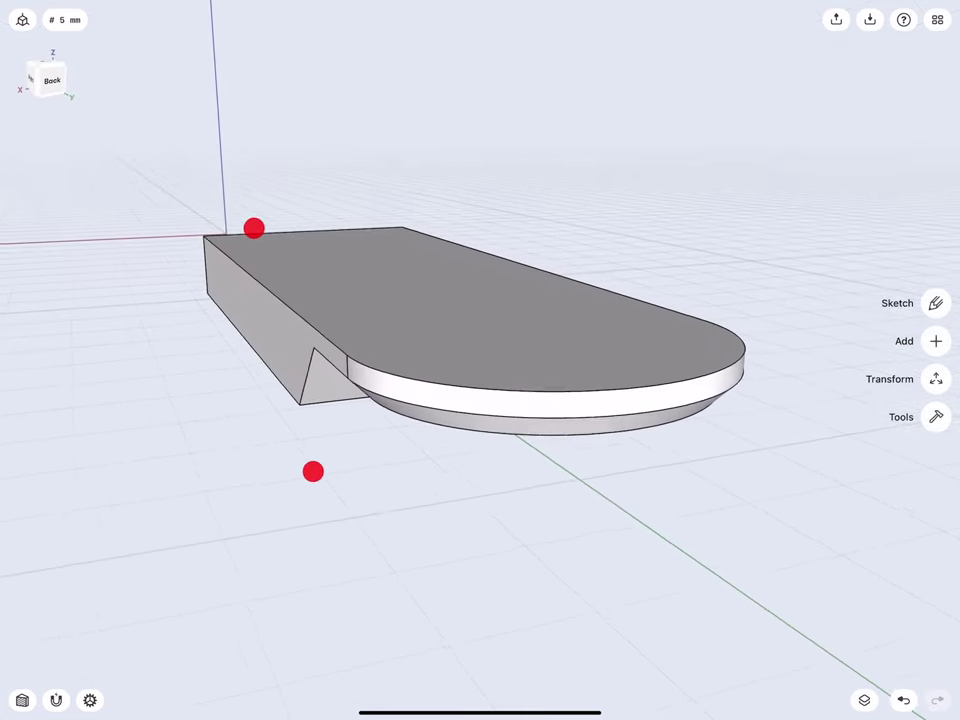
- Unhide the Sketches folder and select Sketch plane 06 over the handle's rounded end
left_click(865, 700)
middle_click_drag(236, 206, 317, 300)
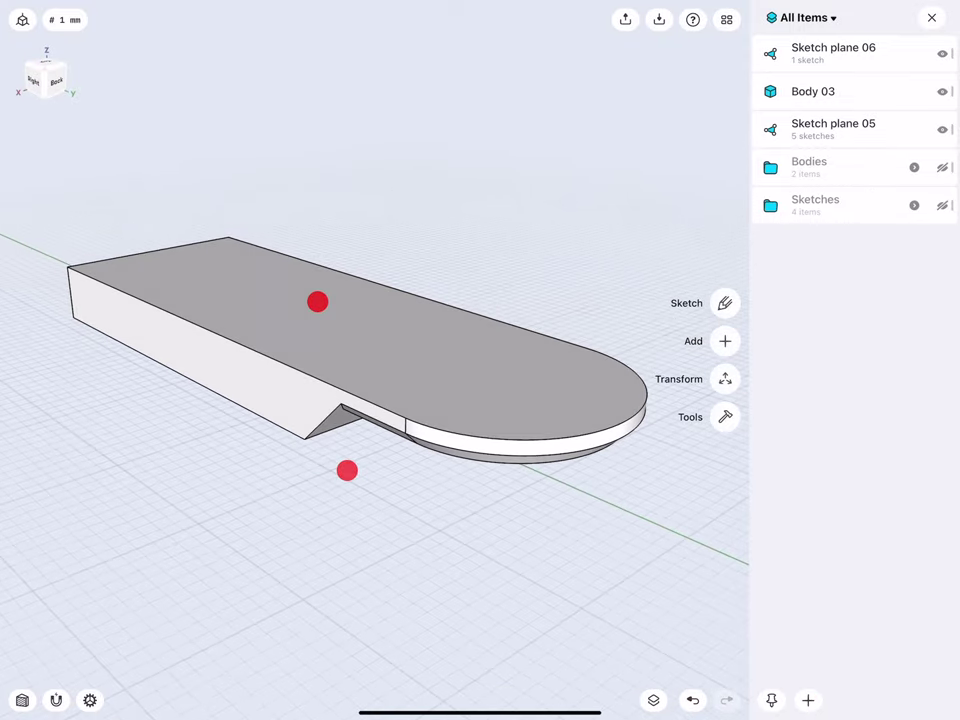
left_click(938, 207)
mouse_move(302, 249)
middle_mouse_down()
mouse_move(270, 315)
mouse_move(318, 274)
mouse_move(312, 262)
middle_mouse_up()
left_click(257, 274)
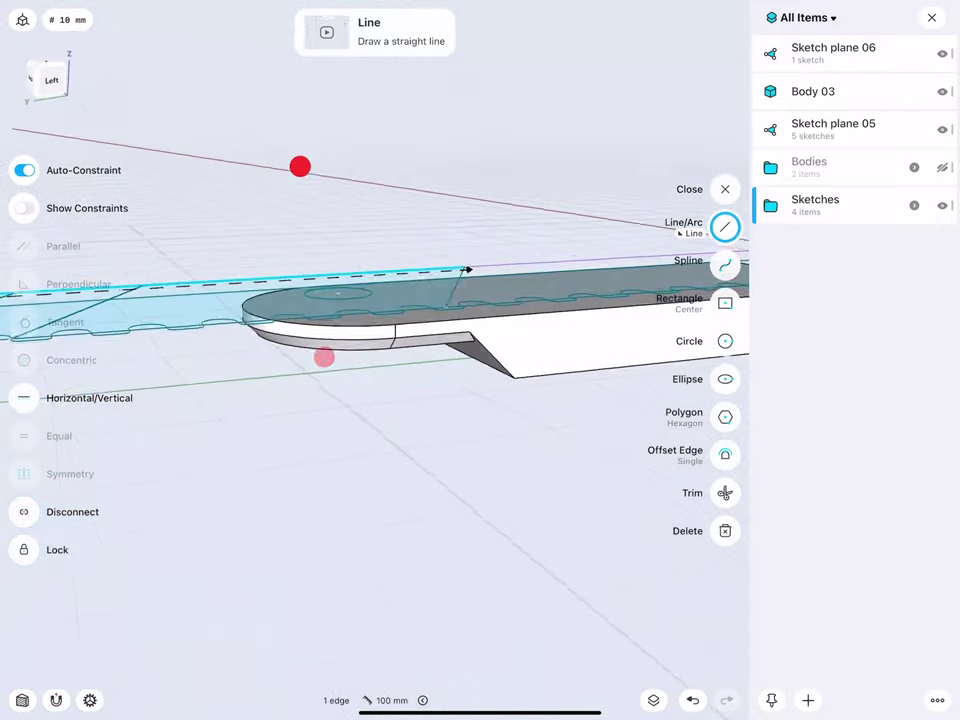
mouse_move(300, 166)
middle_mouse_down()
mouse_move(281, 167)
mouse_move(285, 154)
mouse_move(290, 171)
mouse_move(285, 162)
mouse_move(257, 219)
mouse_move(261, 241)
middle_mouse_up()
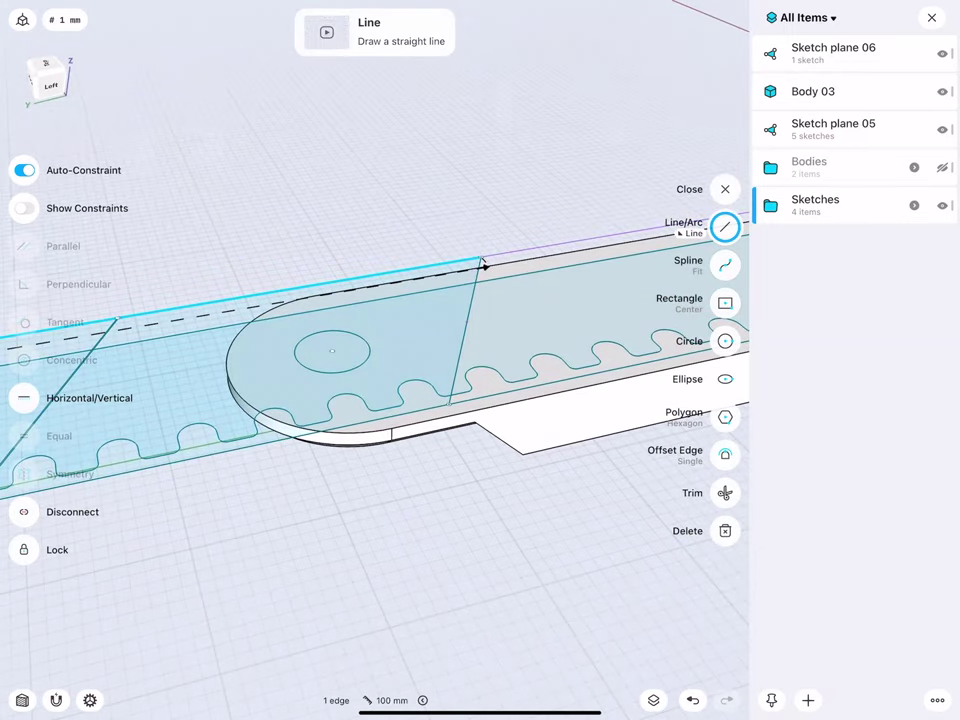
middle_click_drag(214, 236, 190, 244)
- Extrude the sketch region around the circle -1.5 mm, lowering the rounded end around the boss
left_click(236, 250)
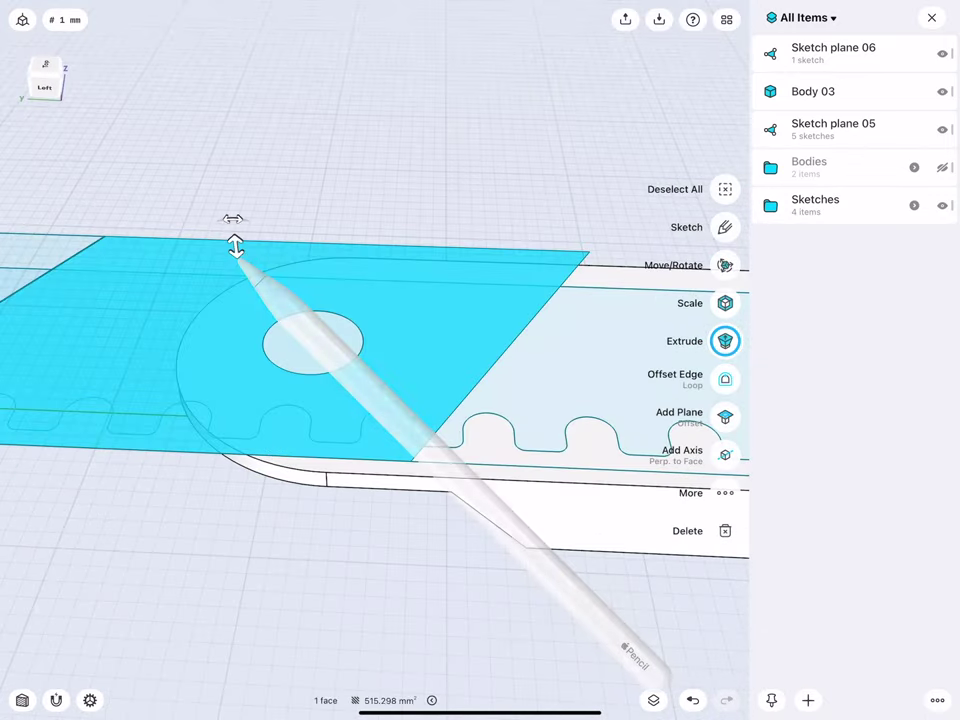
middle_click_drag(268, 200, 257, 149)
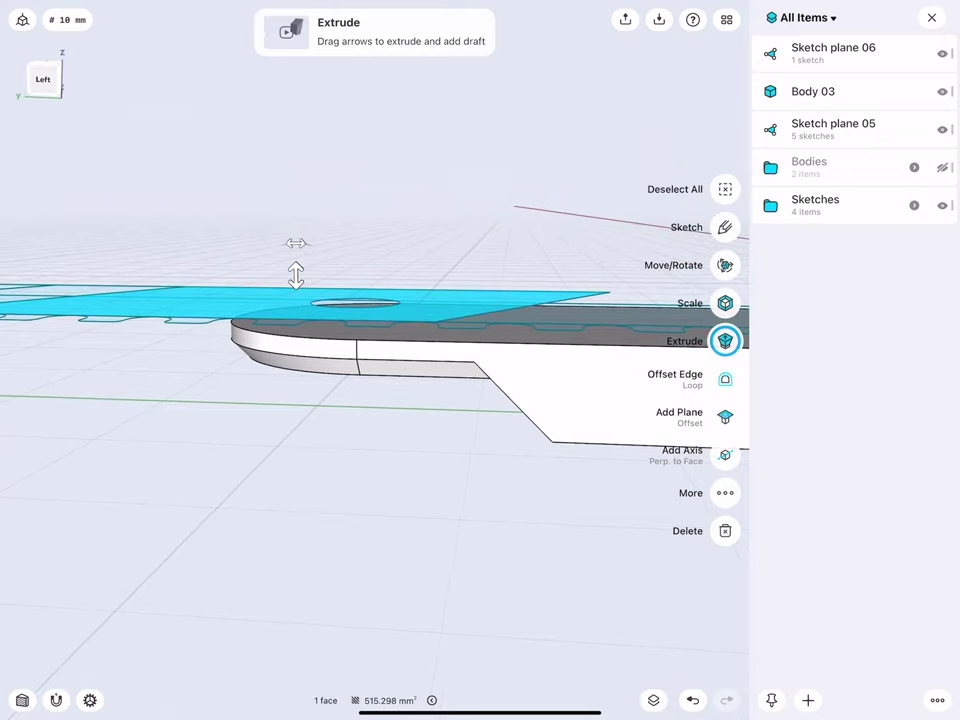
left_click_drag(296, 274, 298, 300)
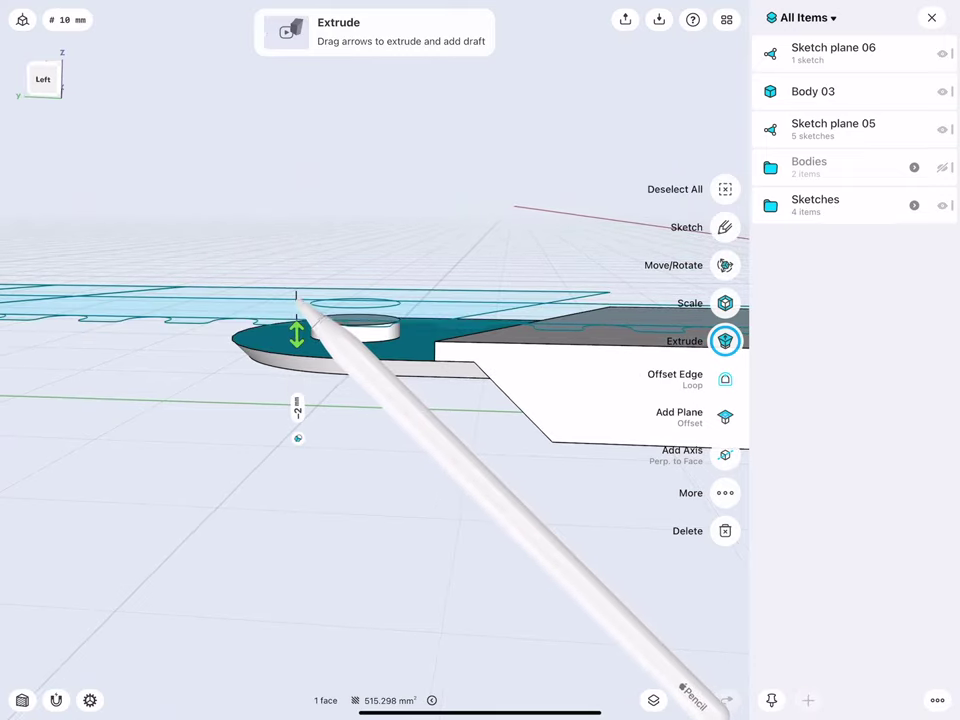
left_click(296, 408)
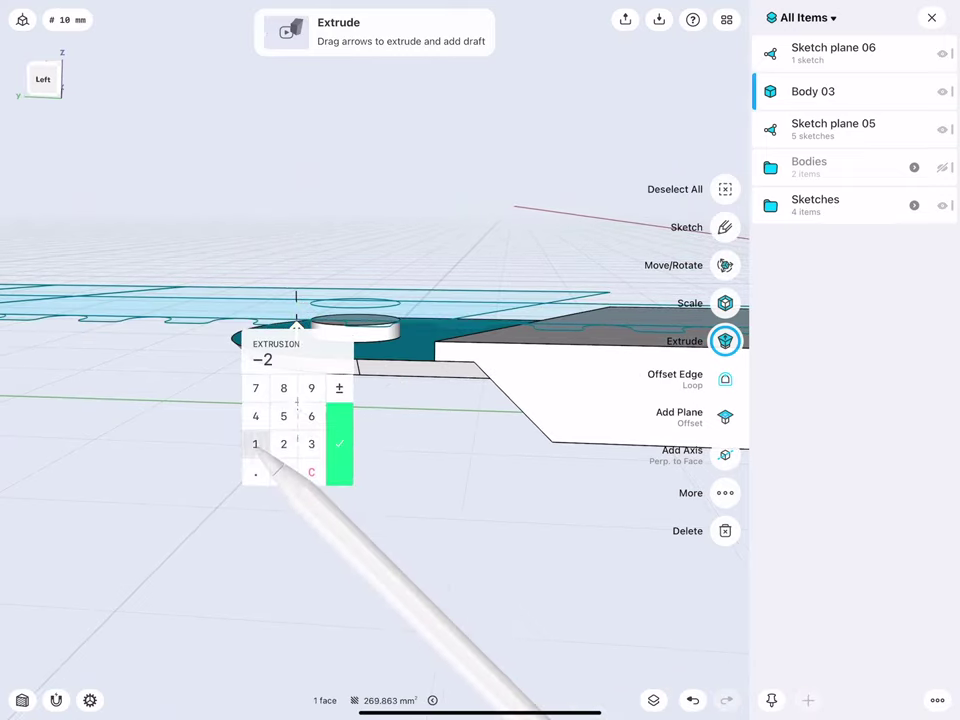
left_click(255, 444)
left_click(256, 472)
left_click(283, 416)
left_click(339, 444)
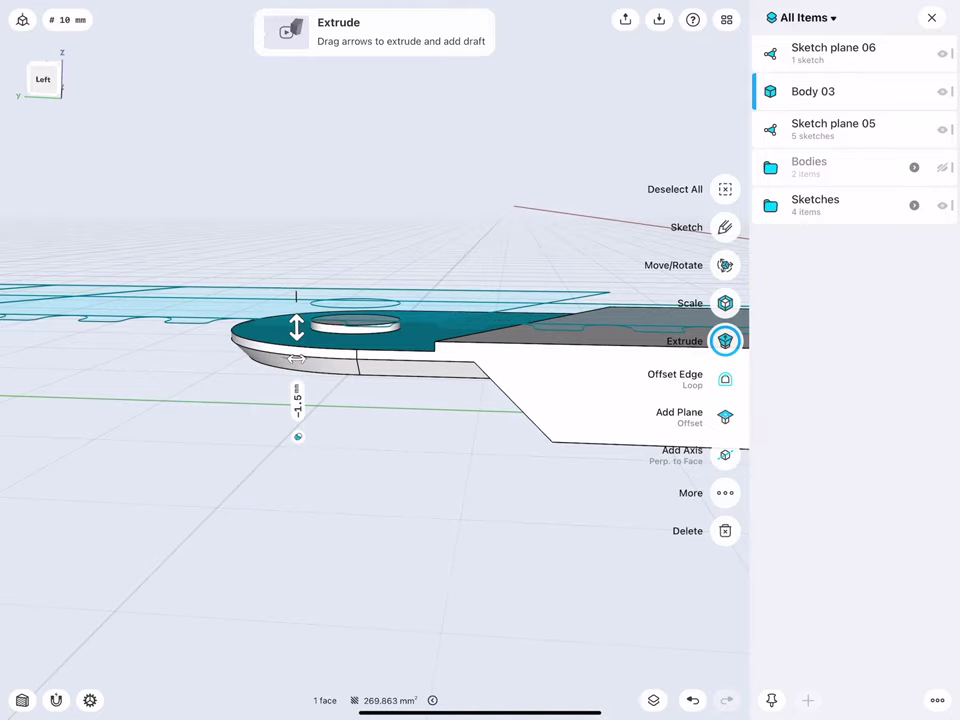
mouse_move(274, 263)
middle_mouse_down()
mouse_move(251, 280)
mouse_move(233, 273)
middle_mouse_up()
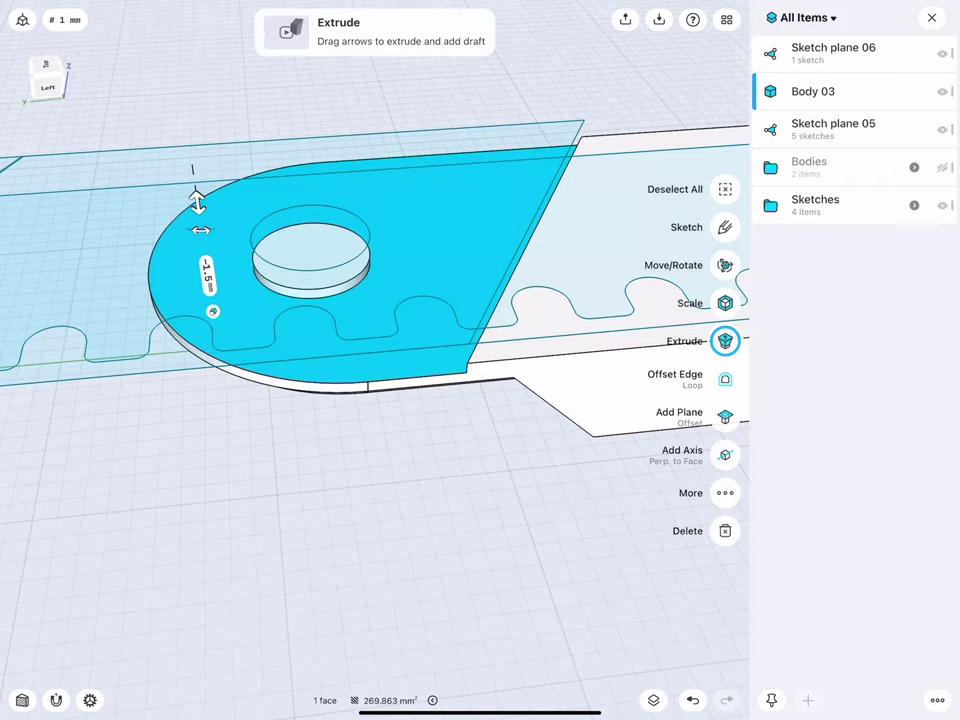
left_click(287, 459)
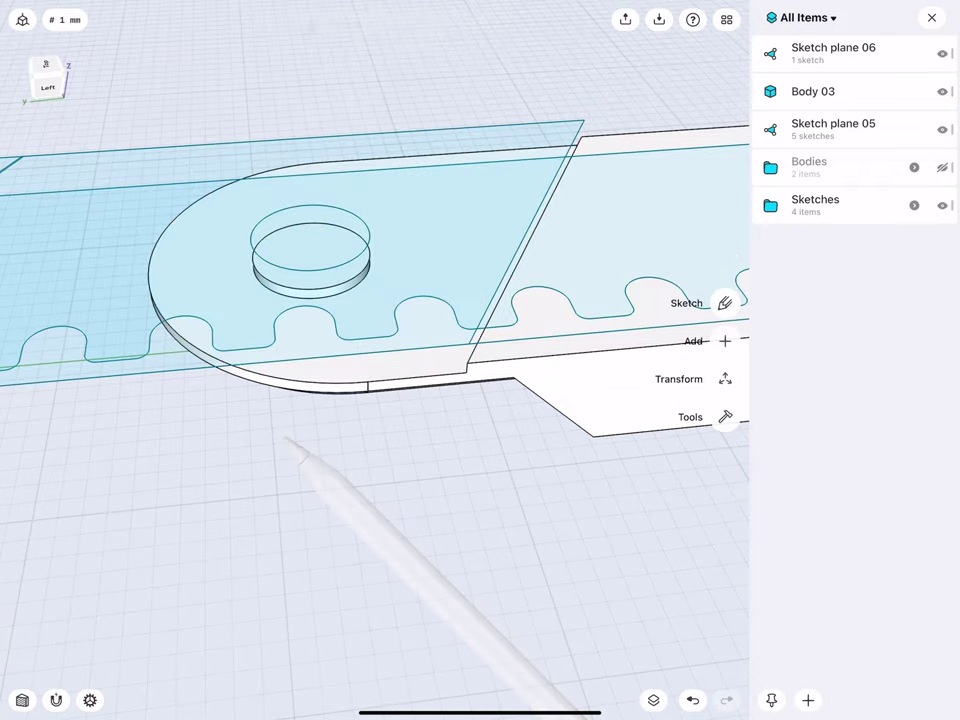
middle_click_drag(260, 265, 318, 319)
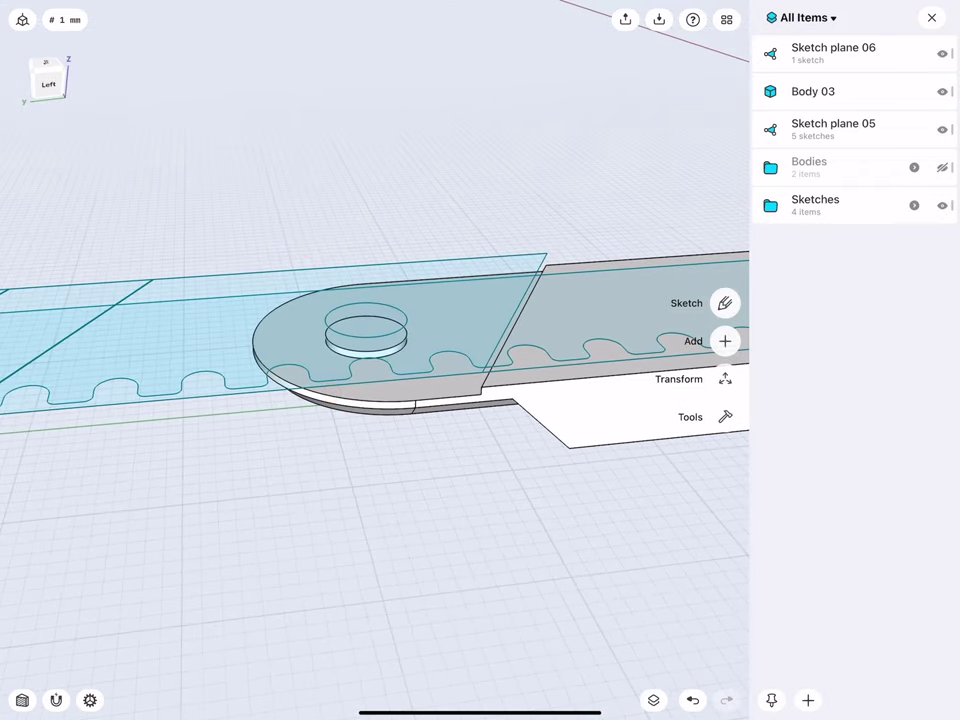
- Hide the Sketches folder and start a new sketch on the body's top face
left_click(872, 123)
left_click(940, 204)
mouse_move(320, 370)
middle_mouse_down()
mouse_move(271, 390)
mouse_move(218, 345)
middle_mouse_up()
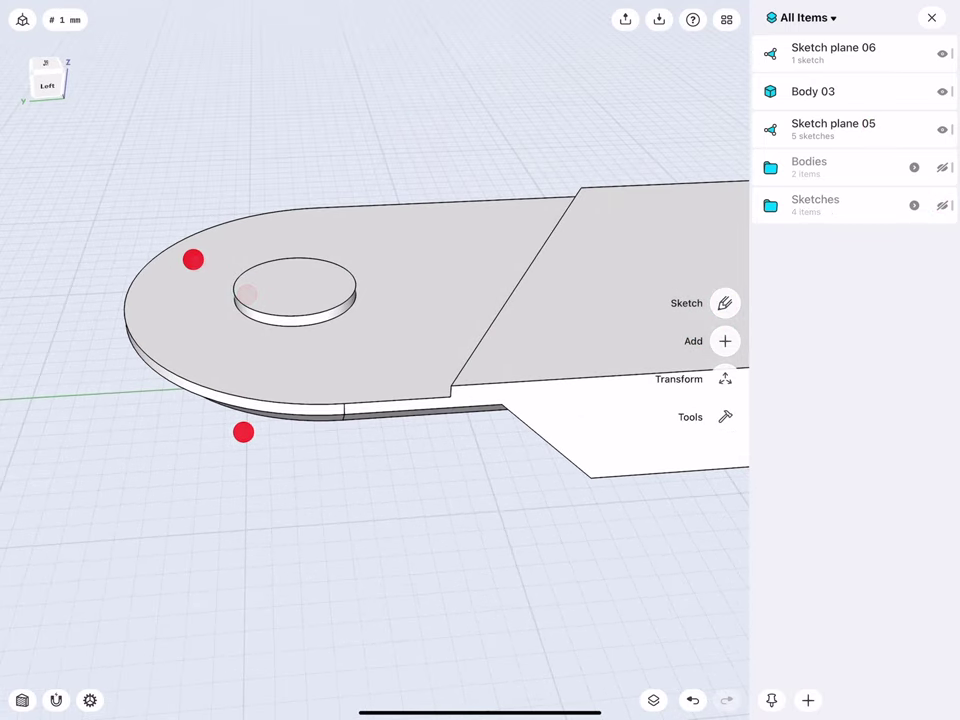
double_click(347, 362)
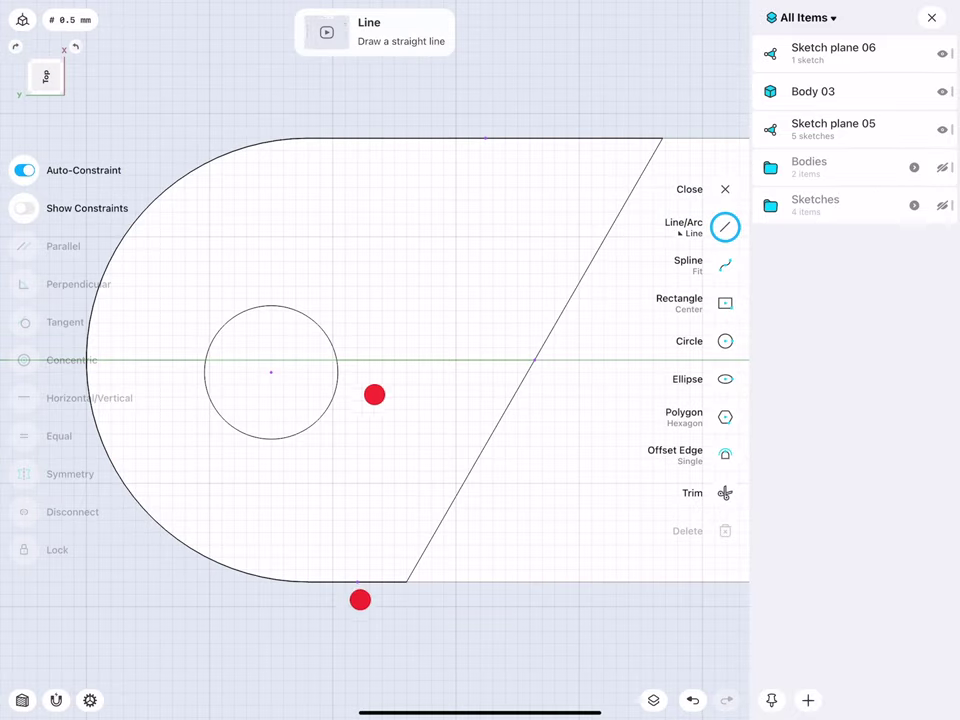
middle_click_drag(375, 394, 307, 248)
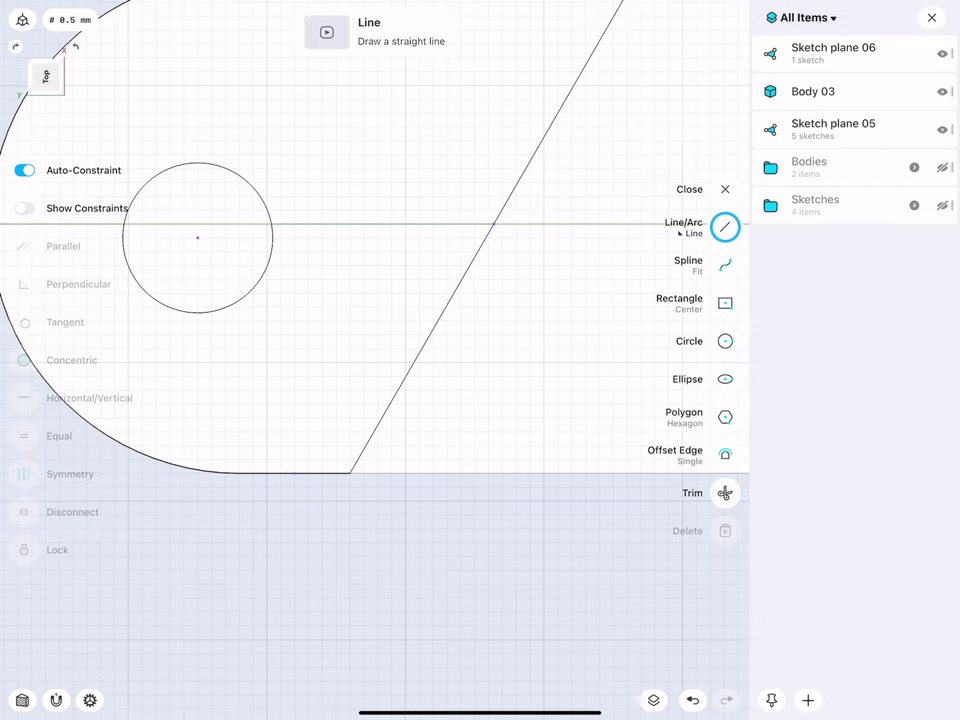
- Draw a locked 6 mm base line and a vertical line up to the slanted edge
left_click_drag(350, 472, 544, 472)
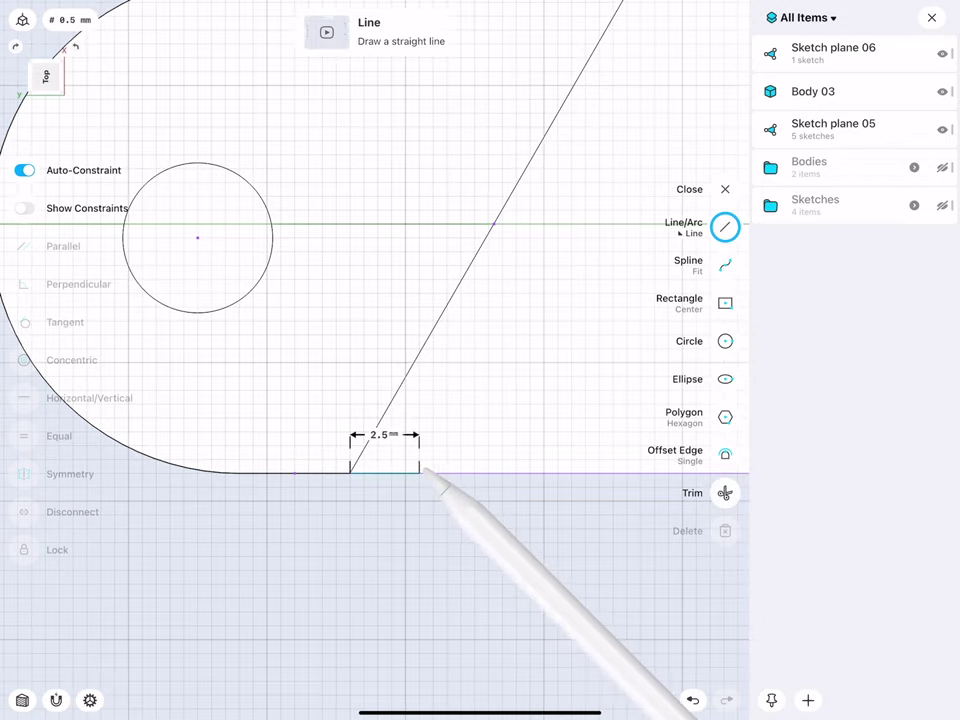
left_click(447, 434)
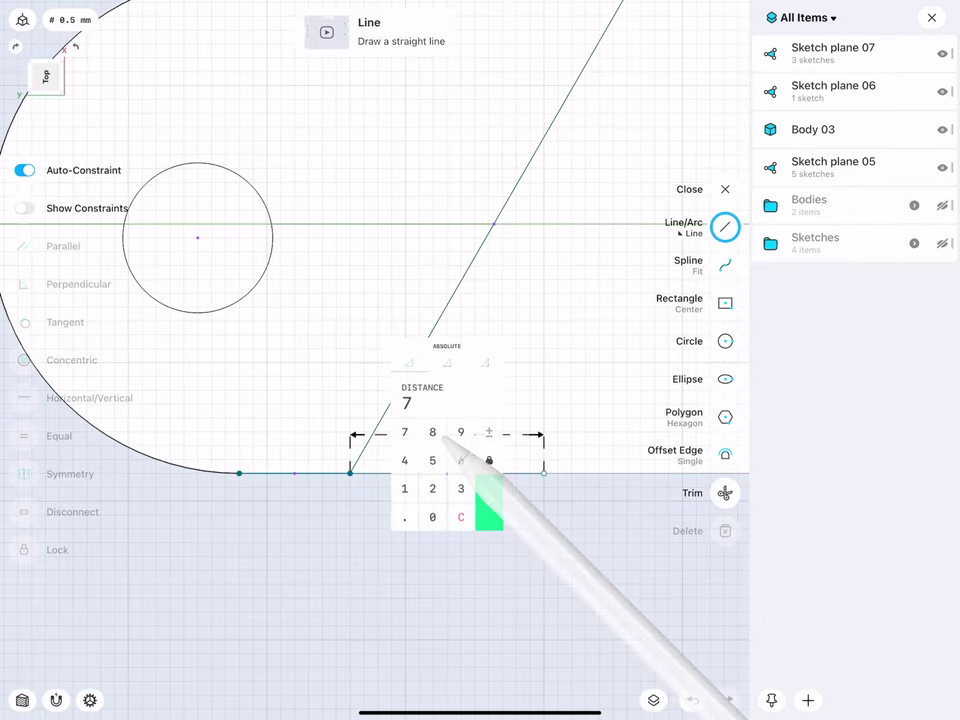
left_click(461, 460)
left_click(488, 500)
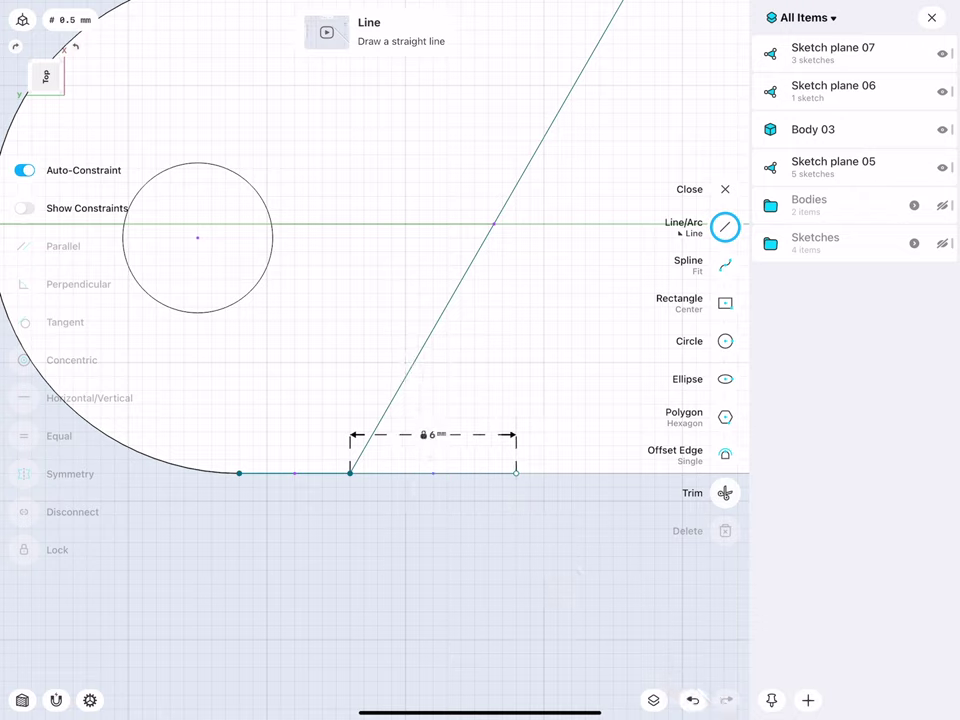
left_click_drag(516, 472, 516, 185)
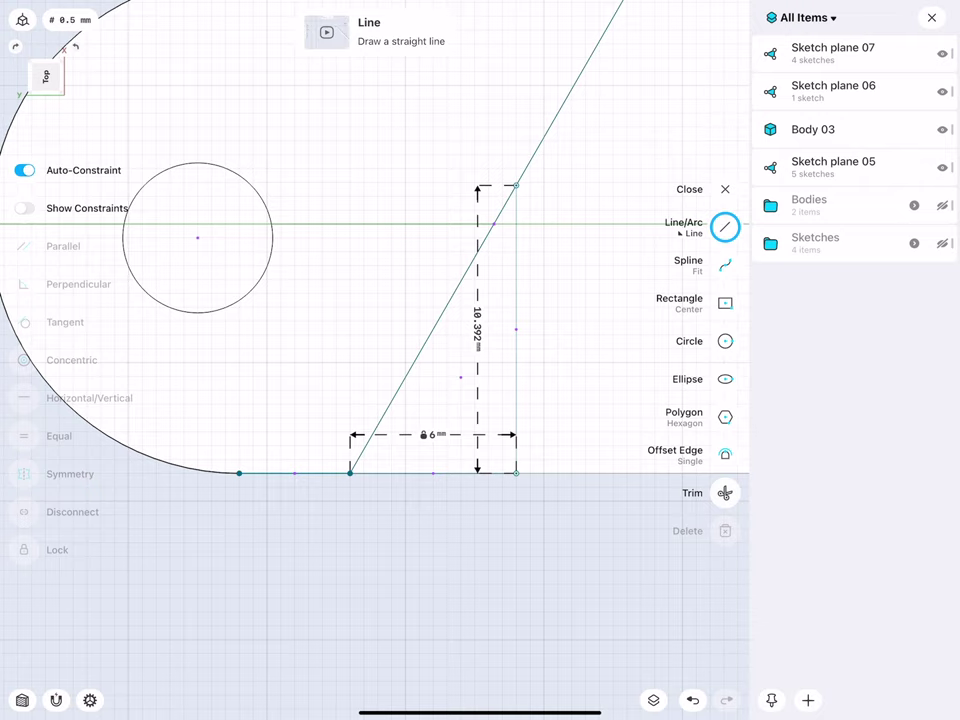
scroll(378, 384, "down", 3)
mouse_move(378, 384)
middle_mouse_down()
mouse_move(395, 334)
mouse_move(386, 366)
mouse_move(379, 360)
middle_mouse_up()
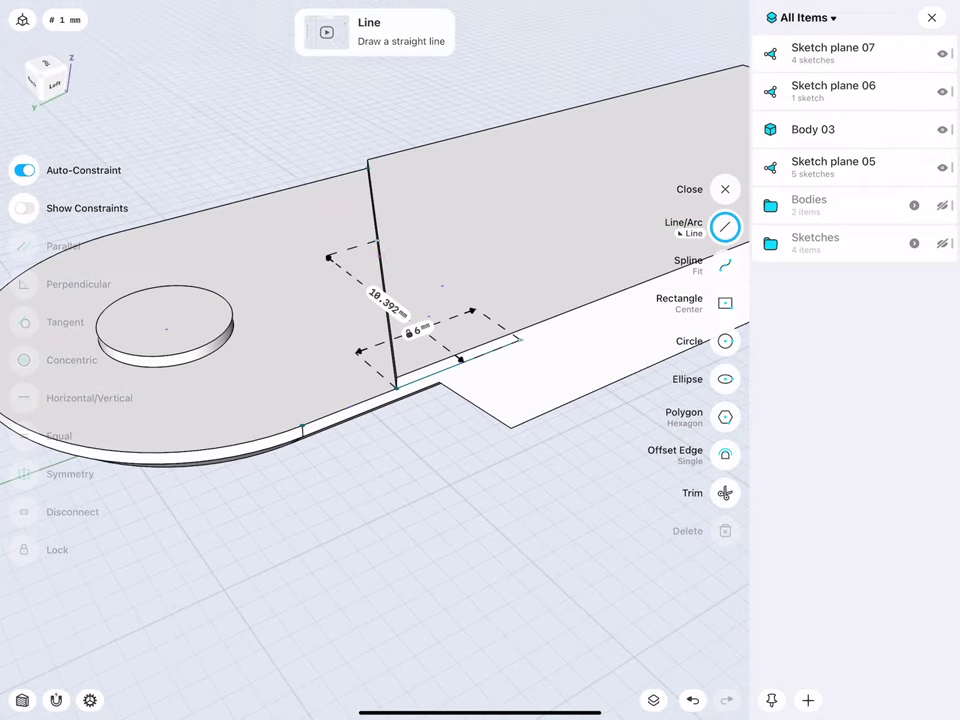
- Close the sketch and lift Sketch plane 07 up by 0.5 mm
left_click(437, 522)
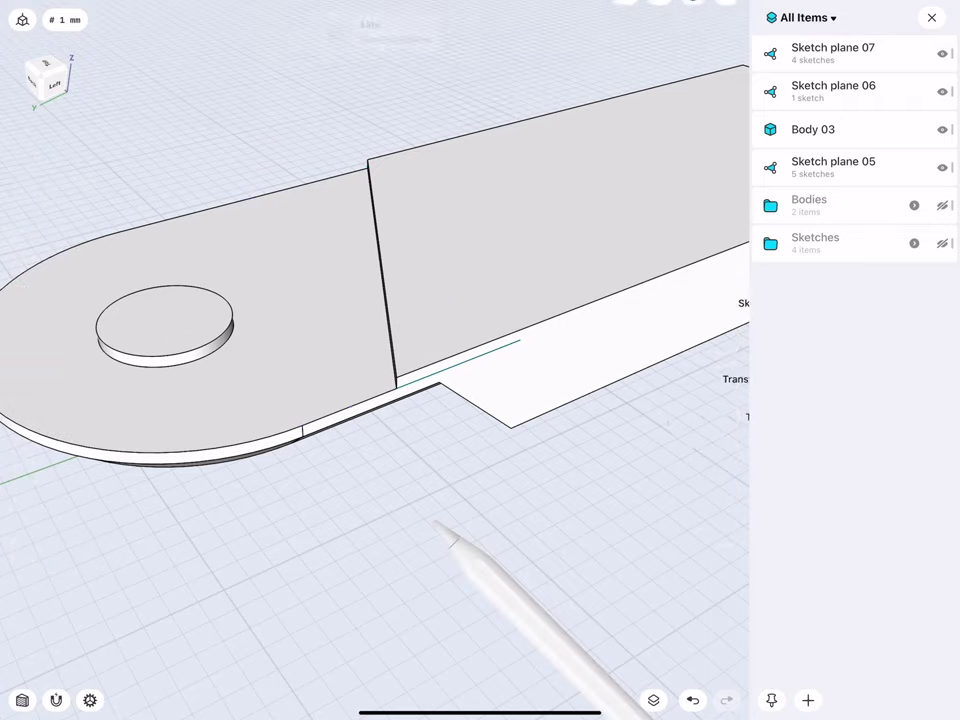
mouse_move(381, 230)
middle_mouse_down()
mouse_move(381, 219)
mouse_move(416, 212)
mouse_move(351, 231)
mouse_move(311, 220)
mouse_move(320, 265)
middle_mouse_up()
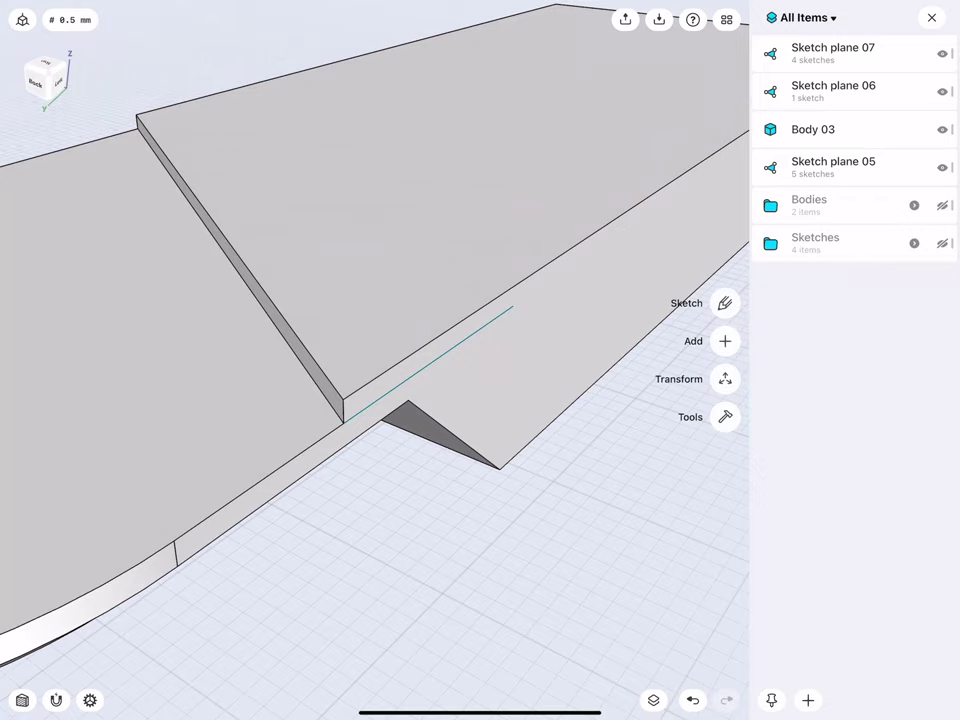
left_click(859, 47)
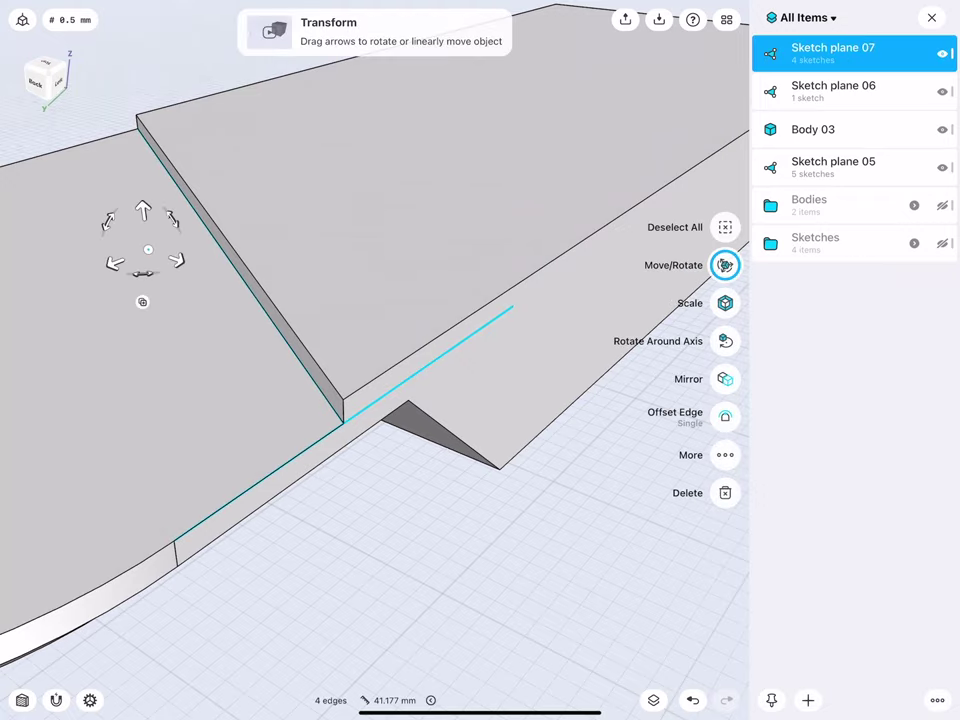
left_click_drag(143, 210, 138, 188)
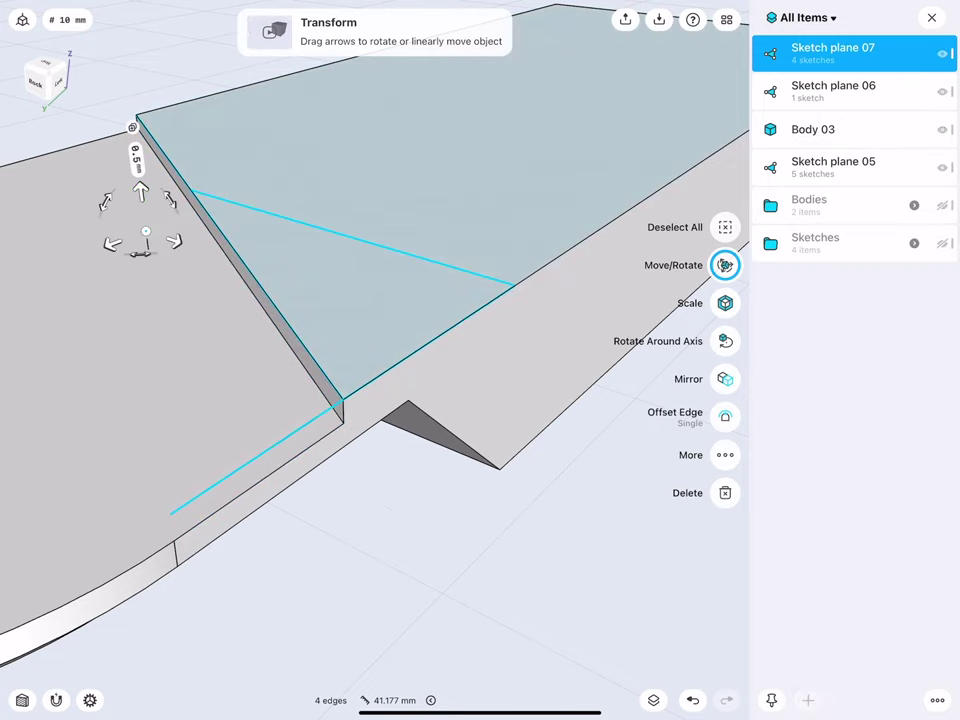
left_click(136, 157)
left_click(178, 200)
left_click(385, 592)
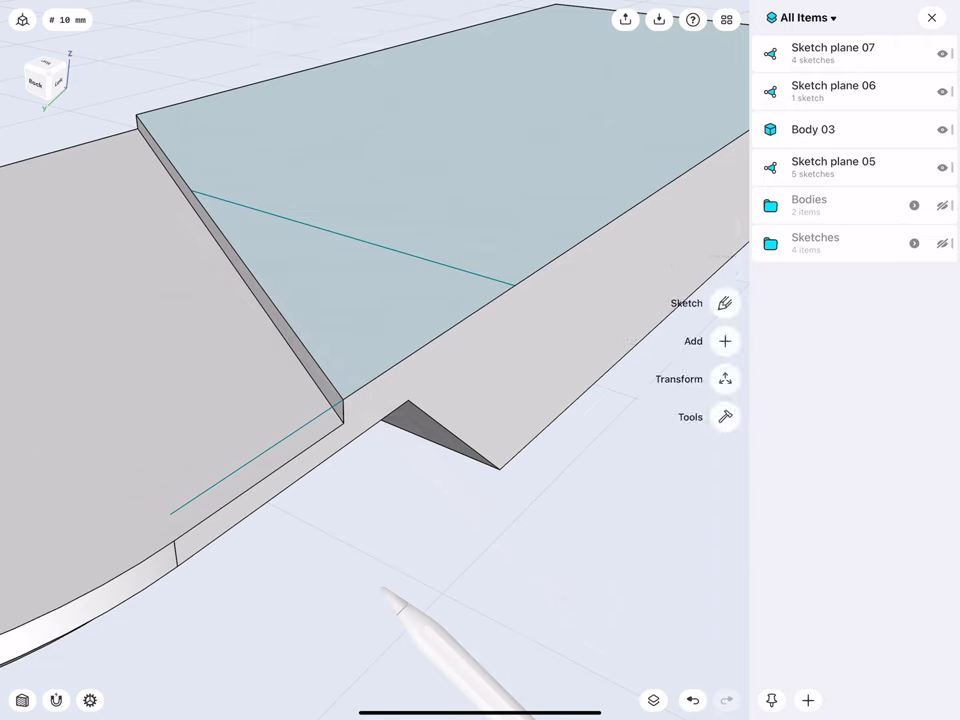
- Extrude-cut the triangular sketch face 8.5 mm down into the block
left_click(336, 300)
left_click_drag(333, 262, 335, 326)
left_click(335, 405)
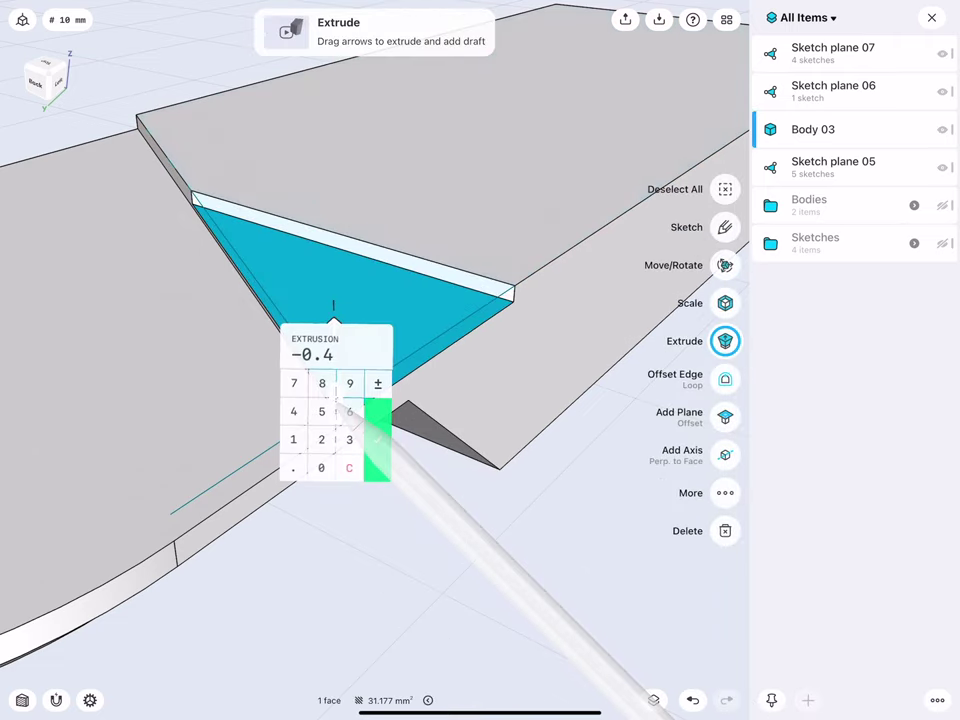
left_click(349, 465)
left_click(321, 409)
left_click(377, 437)
left_click(380, 503)
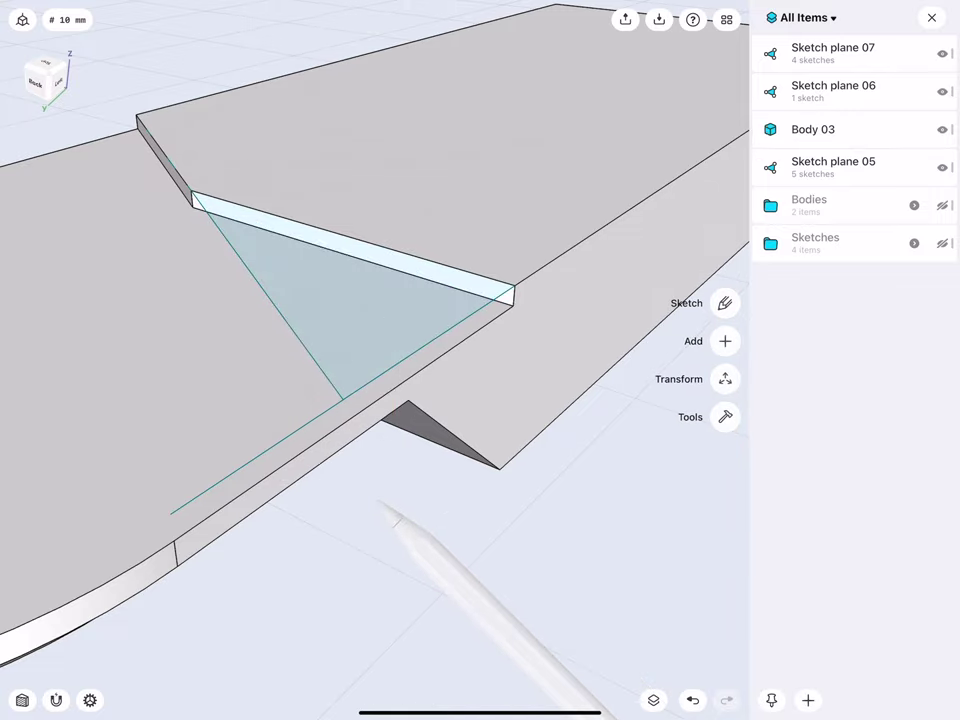
mouse_move(300, 330)
middle_mouse_down()
mouse_move(274, 336)
mouse_move(227, 325)
mouse_move(299, 317)
mouse_move(255, 268)
mouse_move(246, 287)
mouse_move(227, 236)
mouse_move(247, 311)
middle_mouse_up()
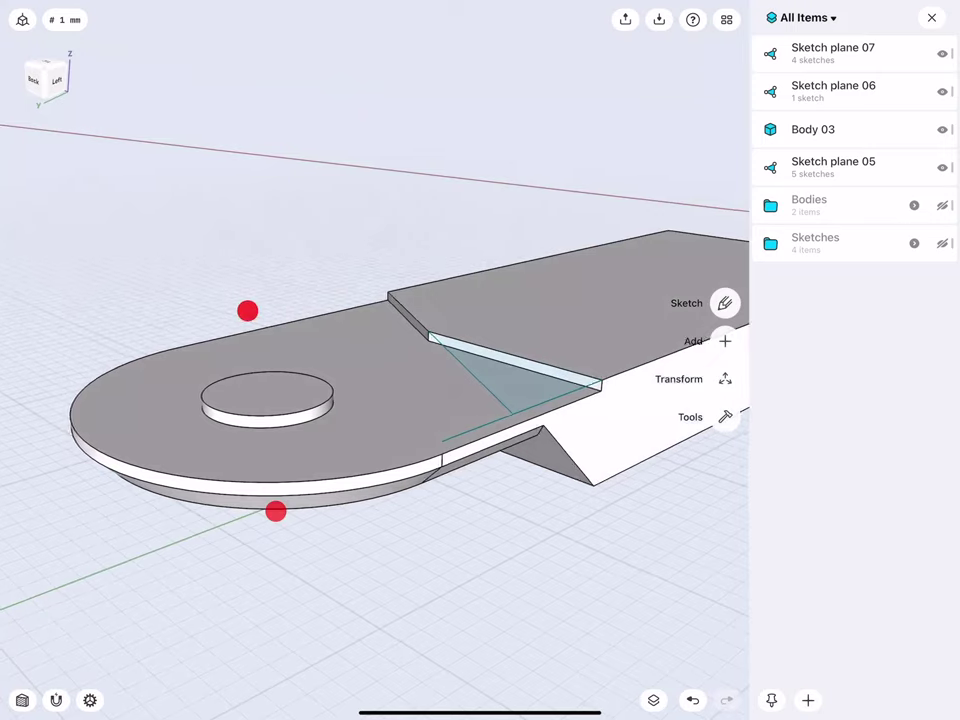
- Raise the round boss's top face to a height of 4 mm
left_click(262, 395)
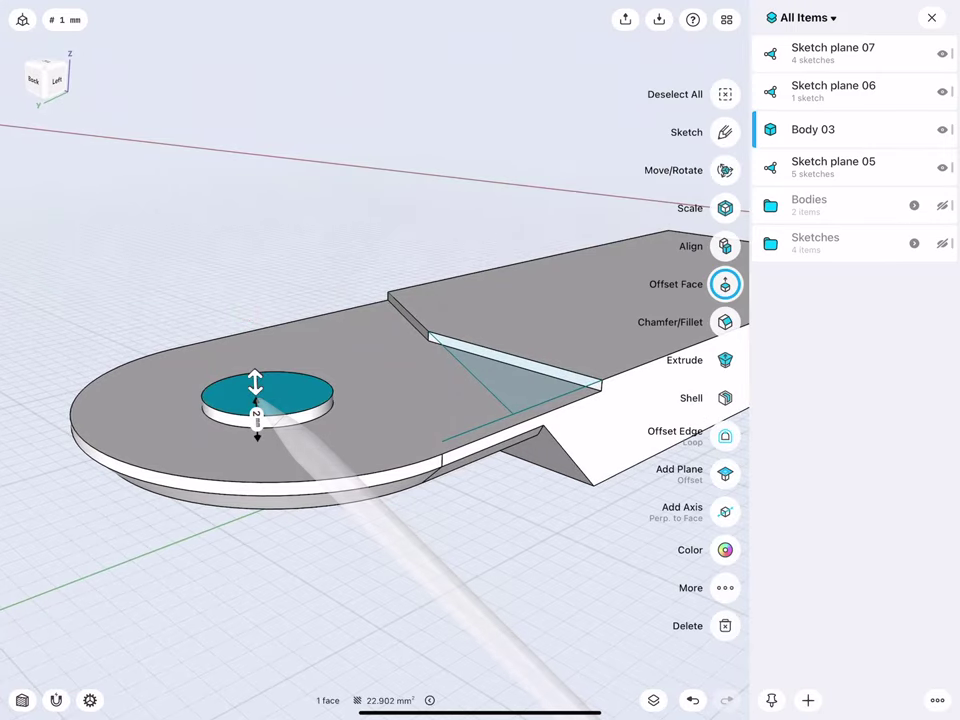
left_click_drag(257, 383, 250, 321)
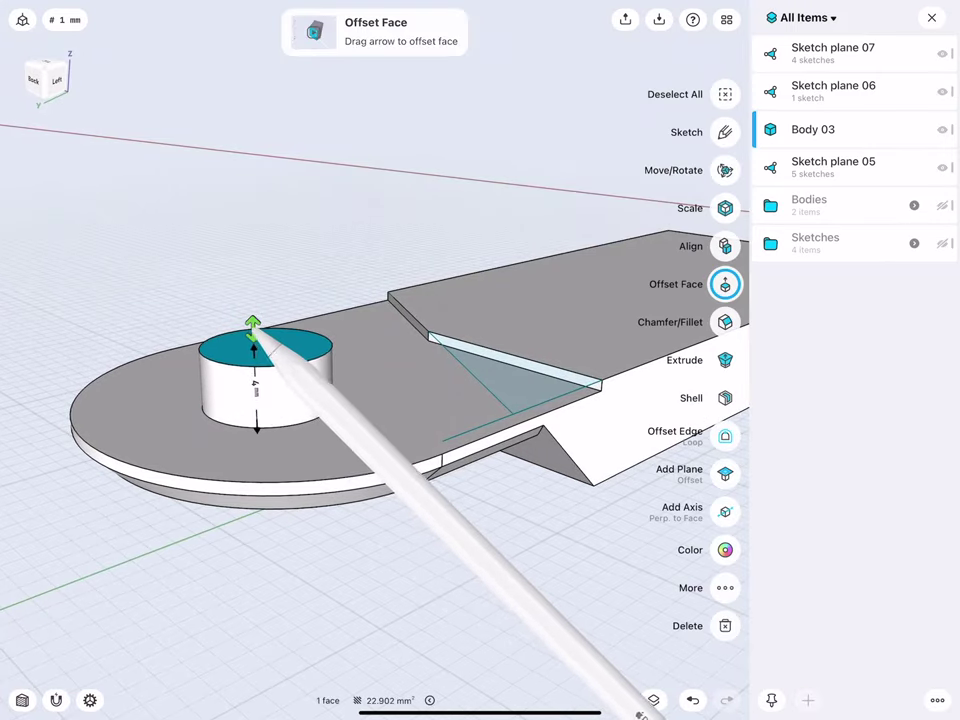
left_click(256, 384)
left_click(297, 424)
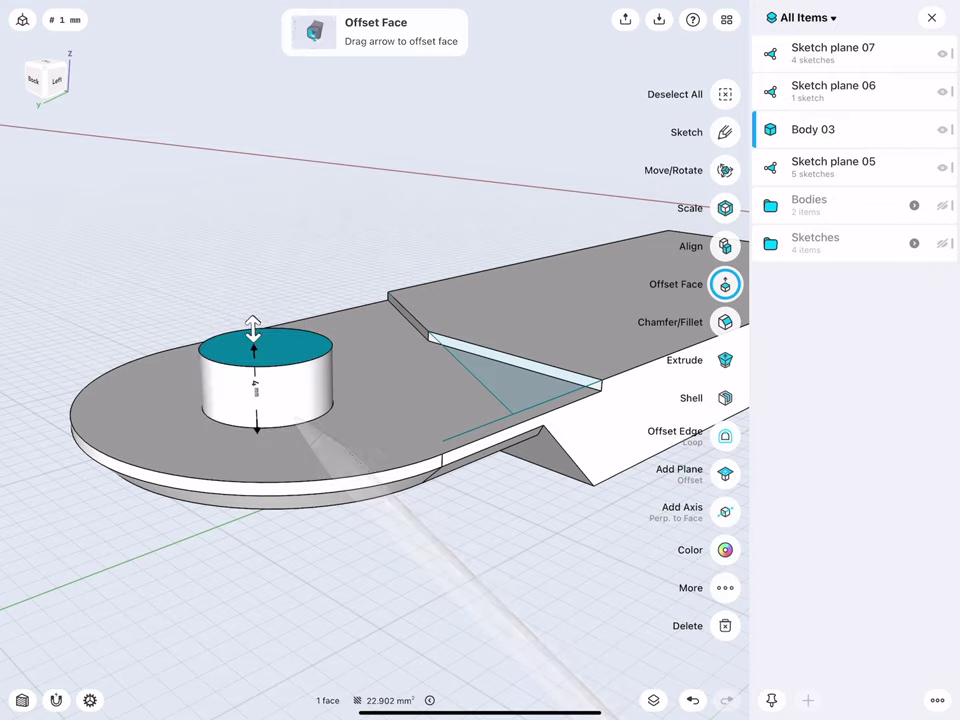
left_click(205, 276)
- Round the boss's top circular edge with a 2 mm fillet
scroll(320, 440, "down", 3)
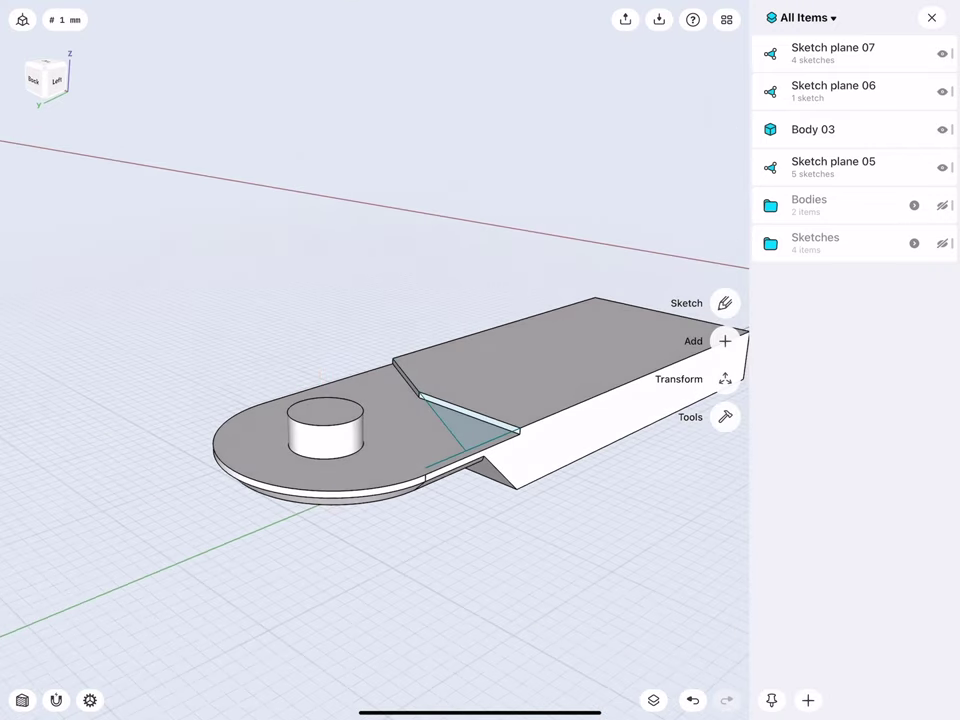
left_click(299, 406)
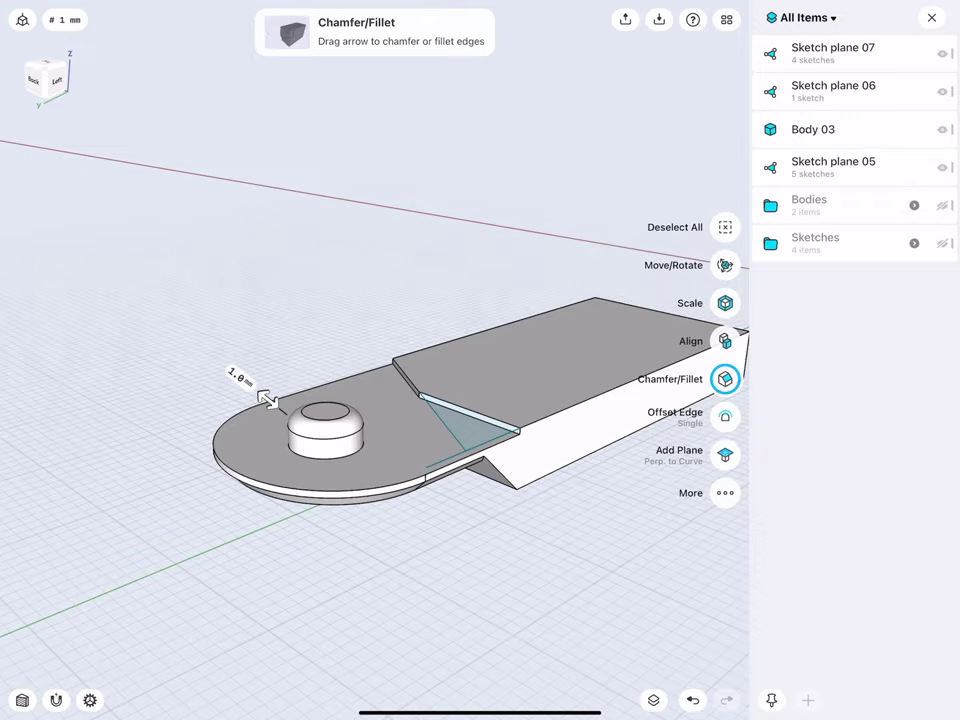
left_click(240, 378)
left_click(225, 414)
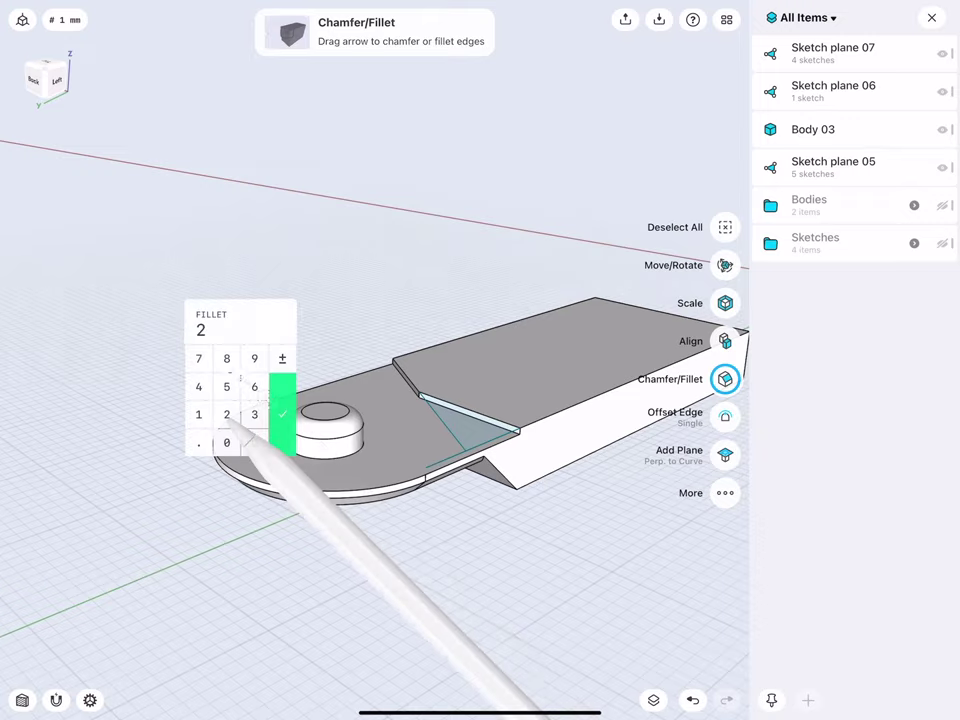
left_click(281, 411)
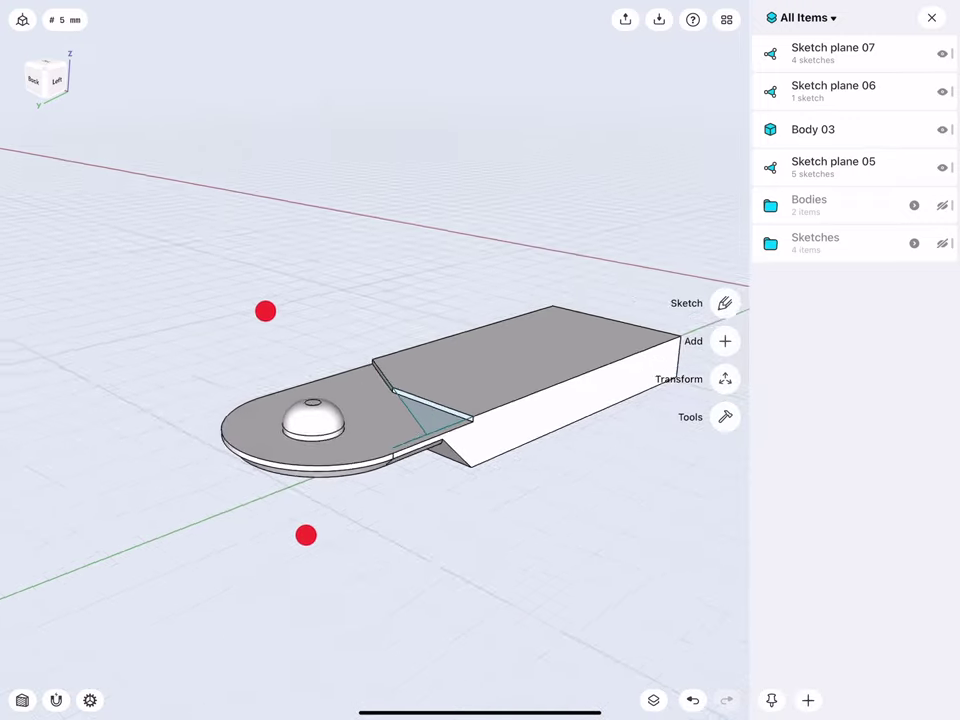
- Select two edges of the long block from a low side view
left_click_drag(266, 311, 336, 289)
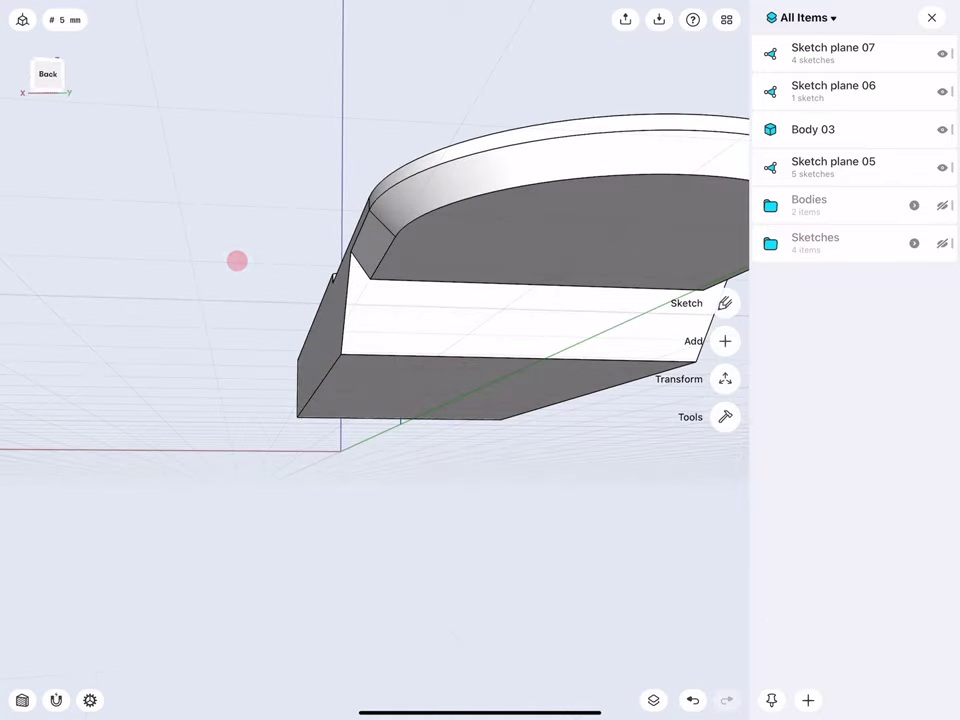
left_click(320, 388)
left_click(312, 320)
- Fillet the selected long block edges by 1 mm
mouse_move(312, 330)
left_mouse_down()
mouse_move(233, 340)
mouse_move(330, 308)
left_mouse_up()
scroll(290, 388, "up", 5)
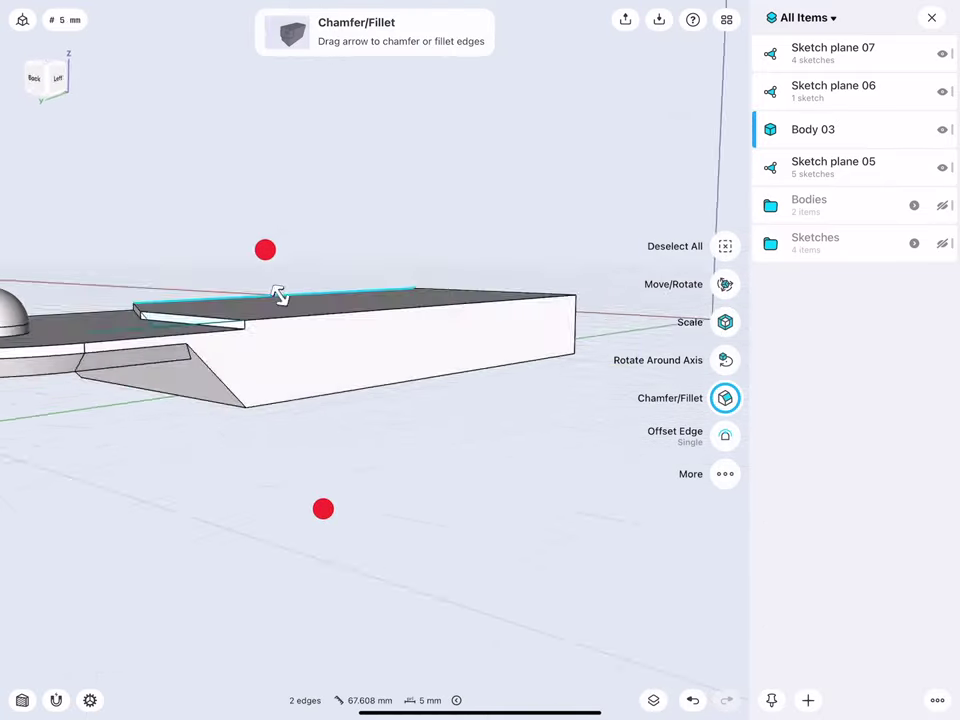
left_click(336, 385)
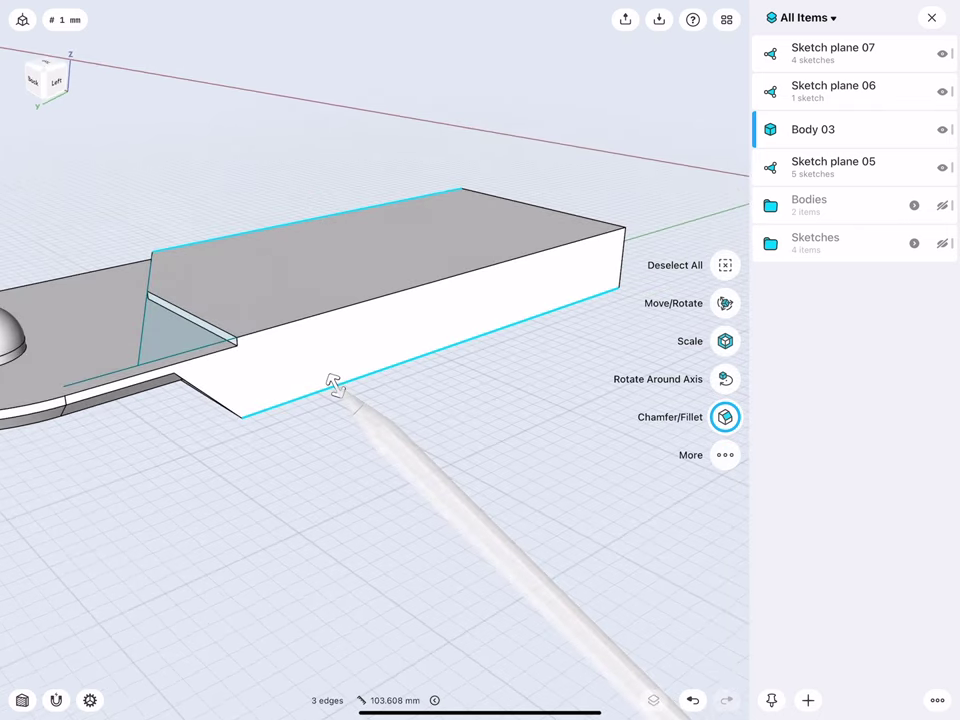
left_click(346, 307)
left_click_drag(346, 307, 360, 320)
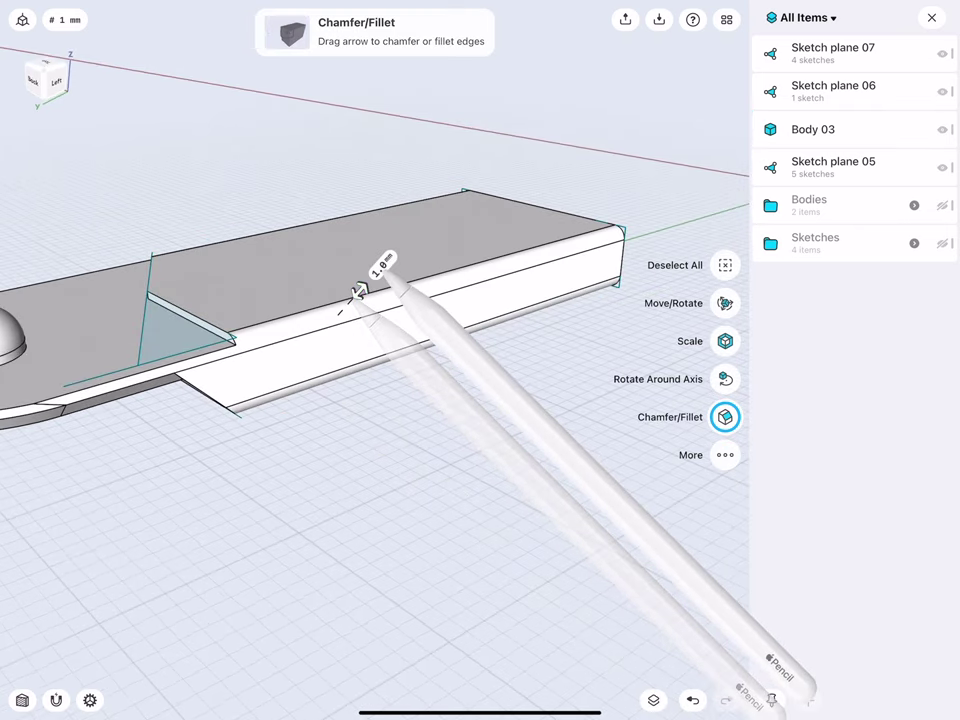
left_click(381, 262)
left_click(424, 310)
left_click(317, 467)
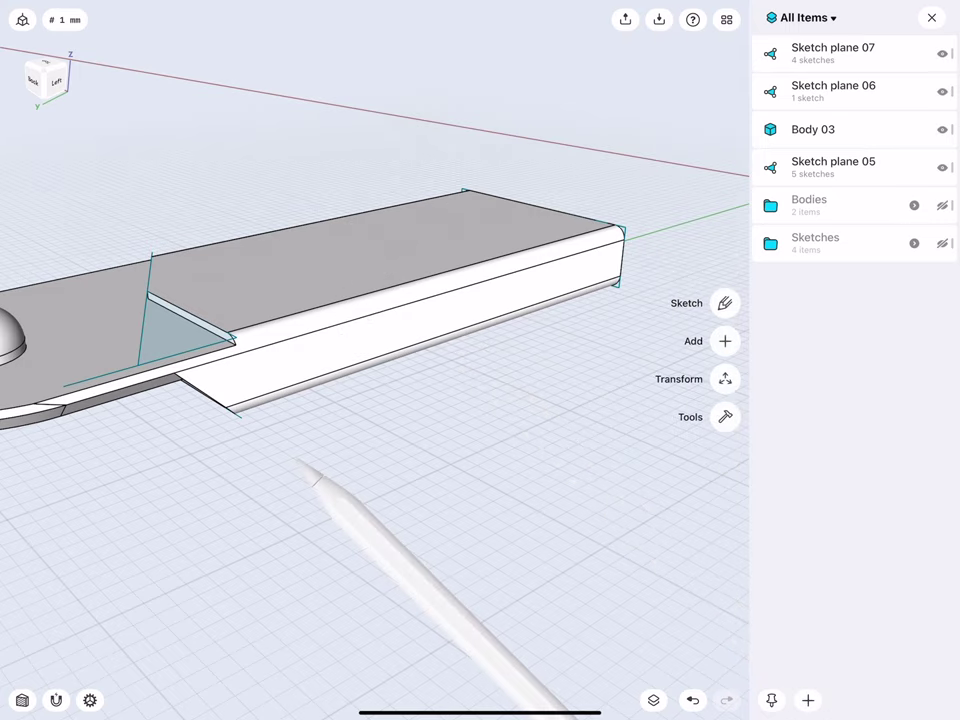
- Move Sketch planes 05, 06 and 07 into the Sketches folder
scroll(330, 370, "down", 5)
mouse_move(330, 370)
middle_mouse_down()
mouse_move(298, 410)
mouse_move(268, 412)
middle_mouse_up()
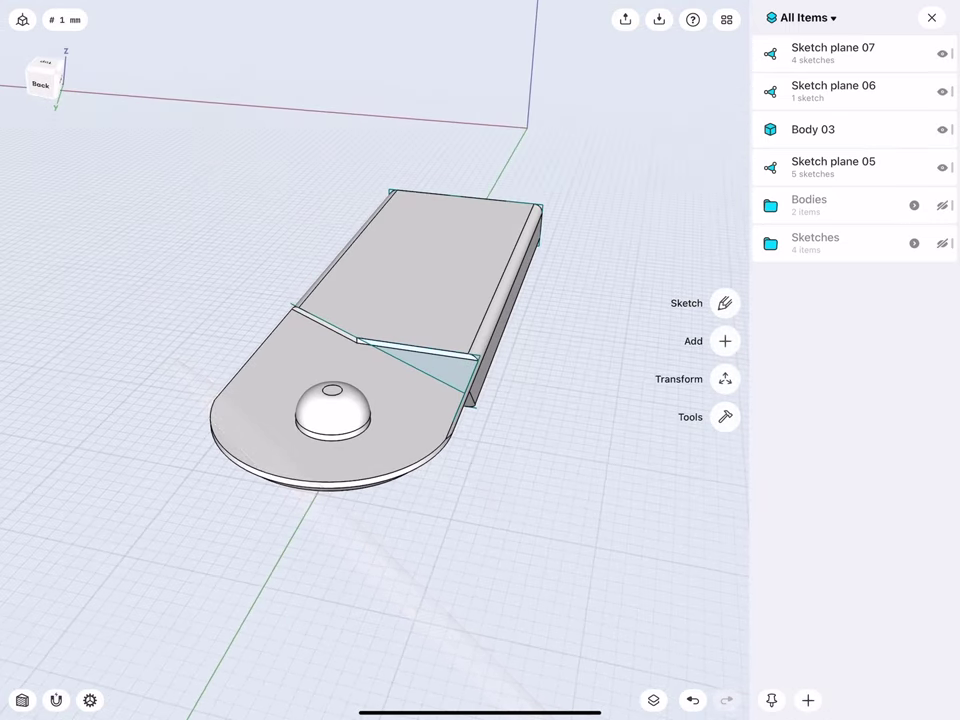
left_click(837, 161)
left_click(840, 86)
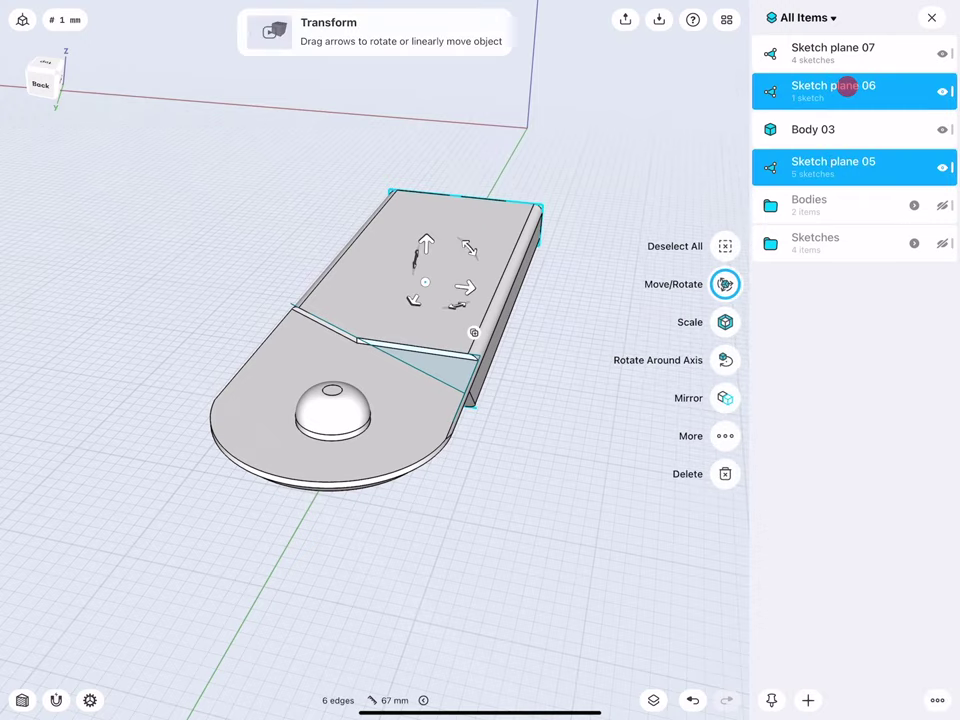
left_click(837, 47)
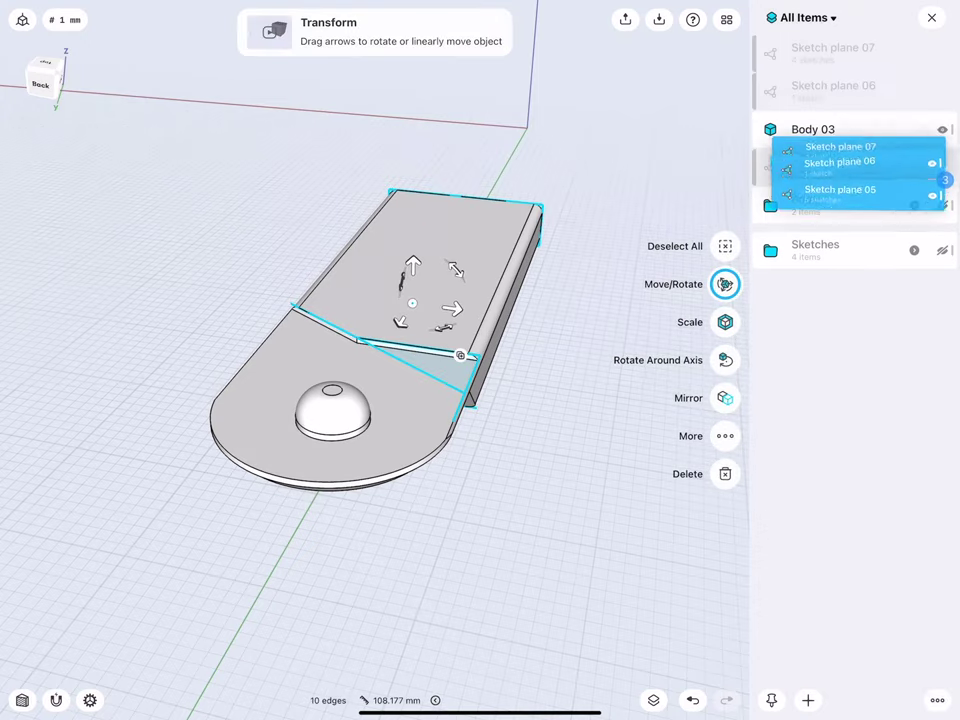
left_click_drag(862, 161, 857, 278)
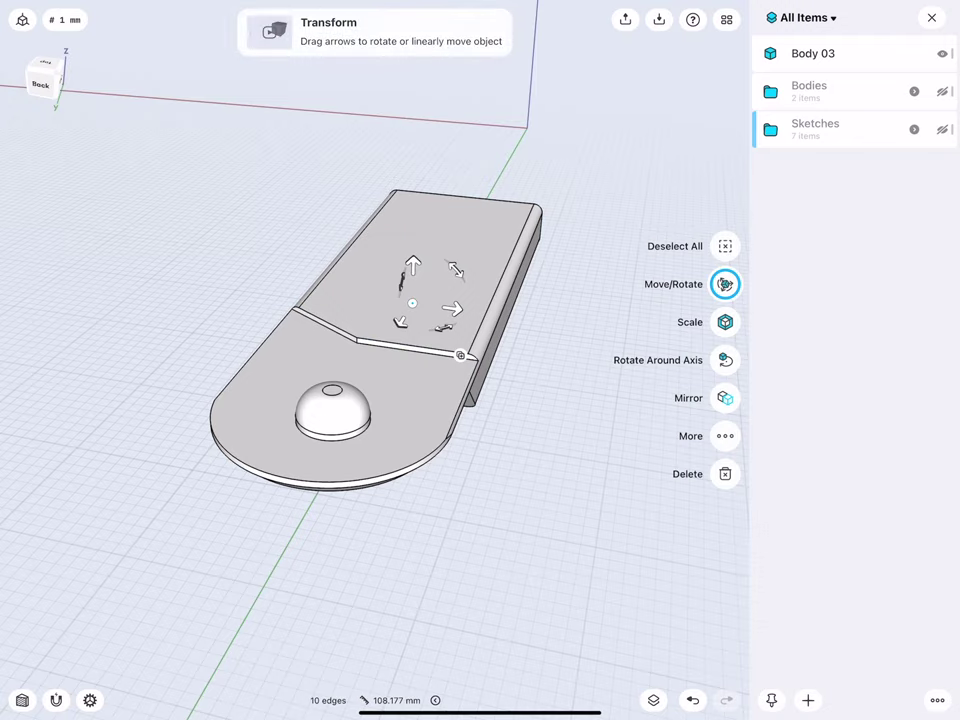
left_click(146, 369)
- Hide the items list and start a new sketch on the part's end face
left_click(726, 19)
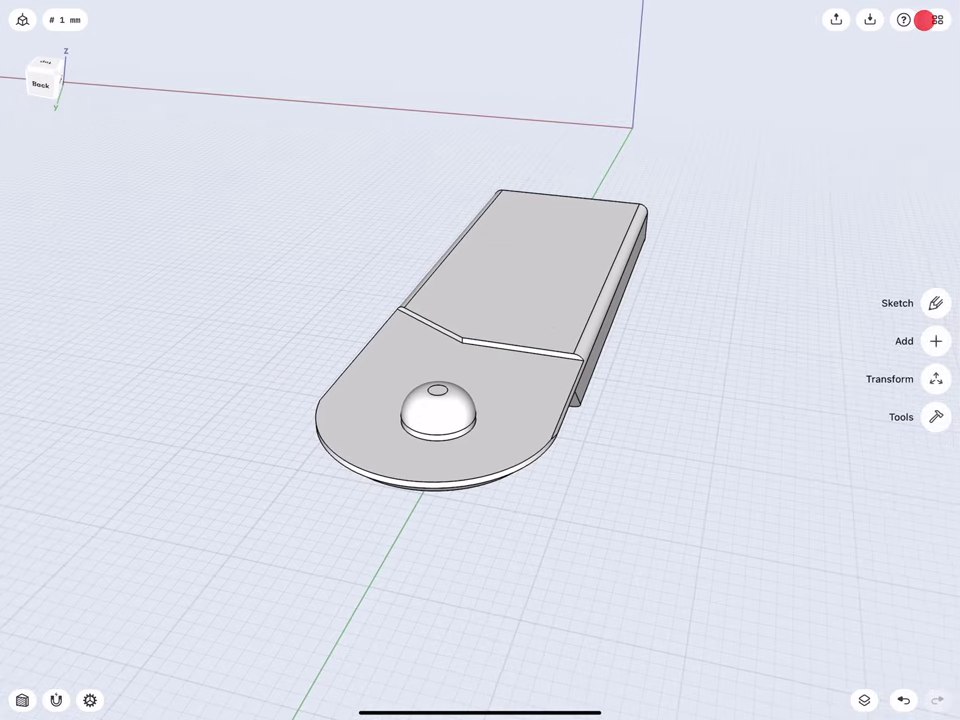
left_click_drag(41, 56, 49, 77)
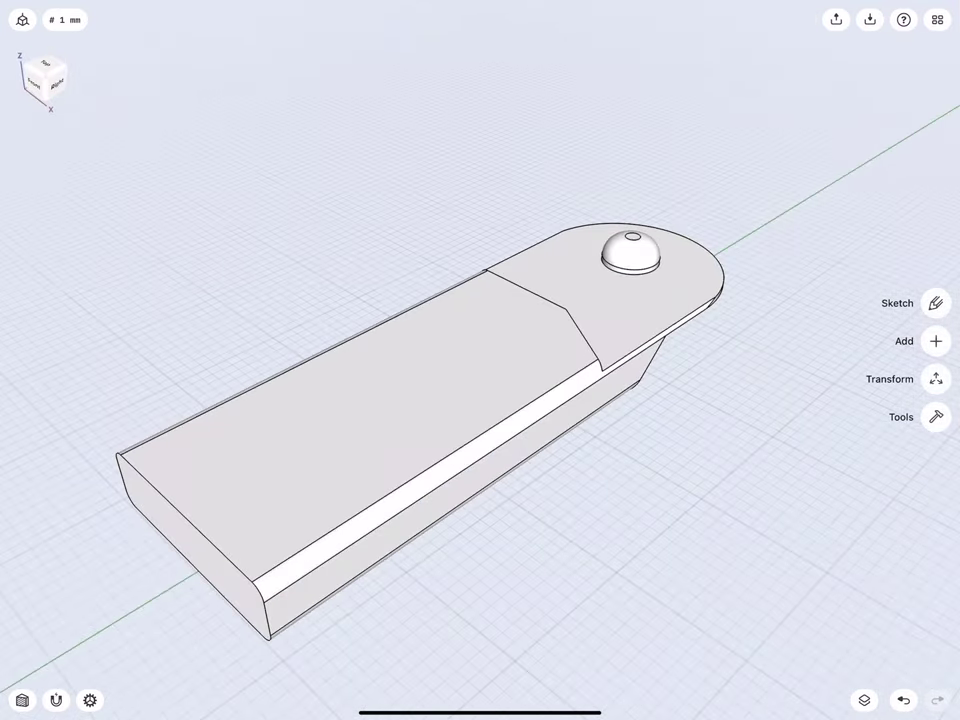
middle_click_drag(351, 276, 287, 238)
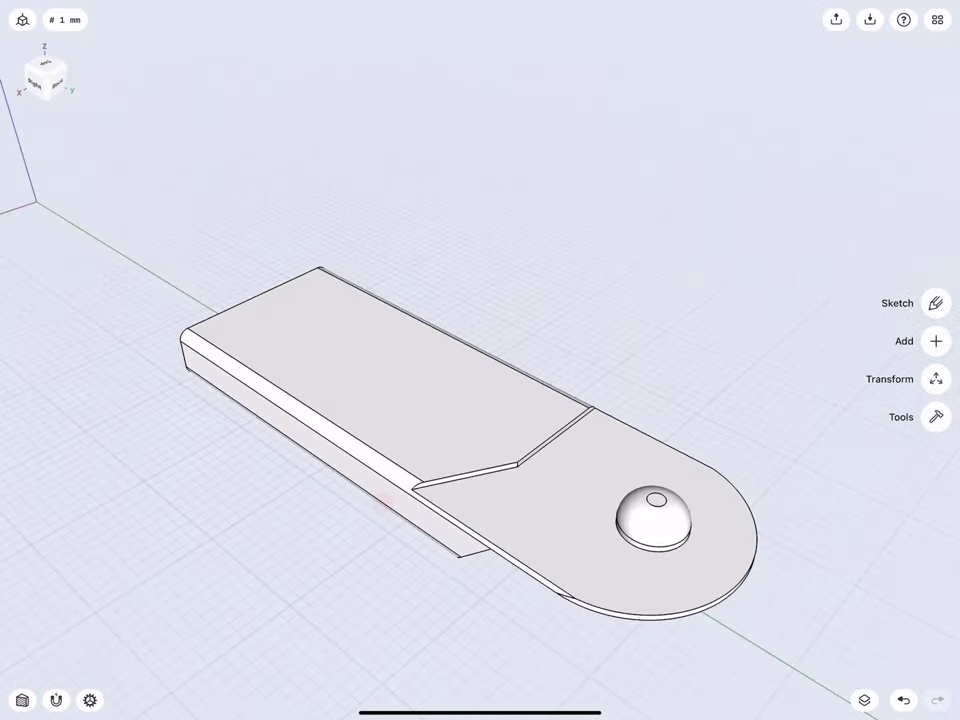
mouse_move(385, 500)
middle_mouse_down()
mouse_move(392, 521)
mouse_move(345, 512)
mouse_move(383, 497)
mouse_move(340, 501)
middle_mouse_up()
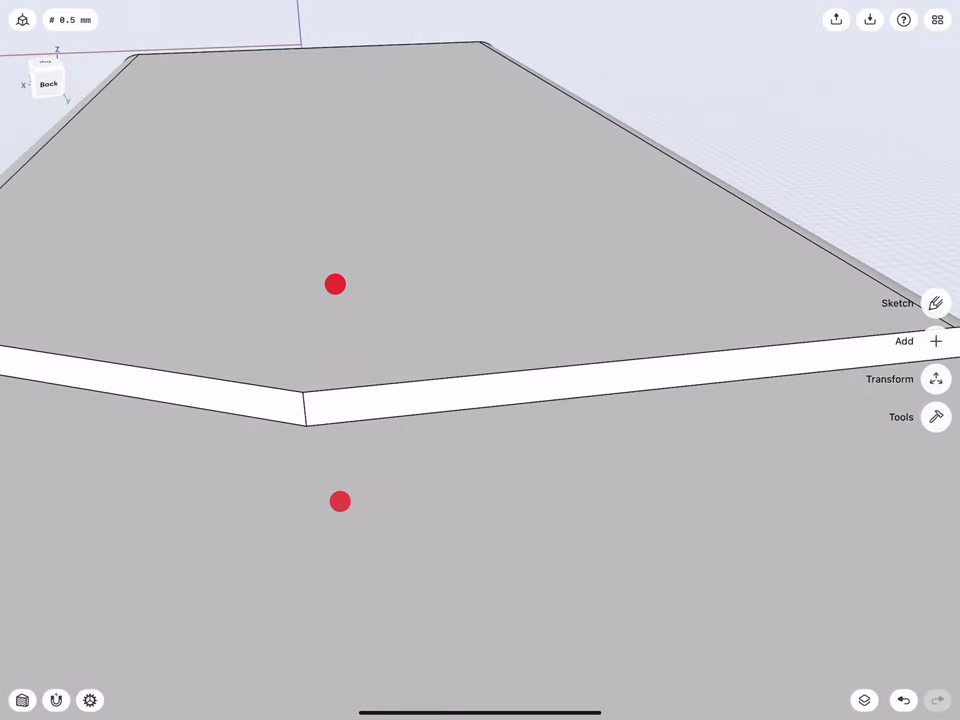
double_click(392, 400)
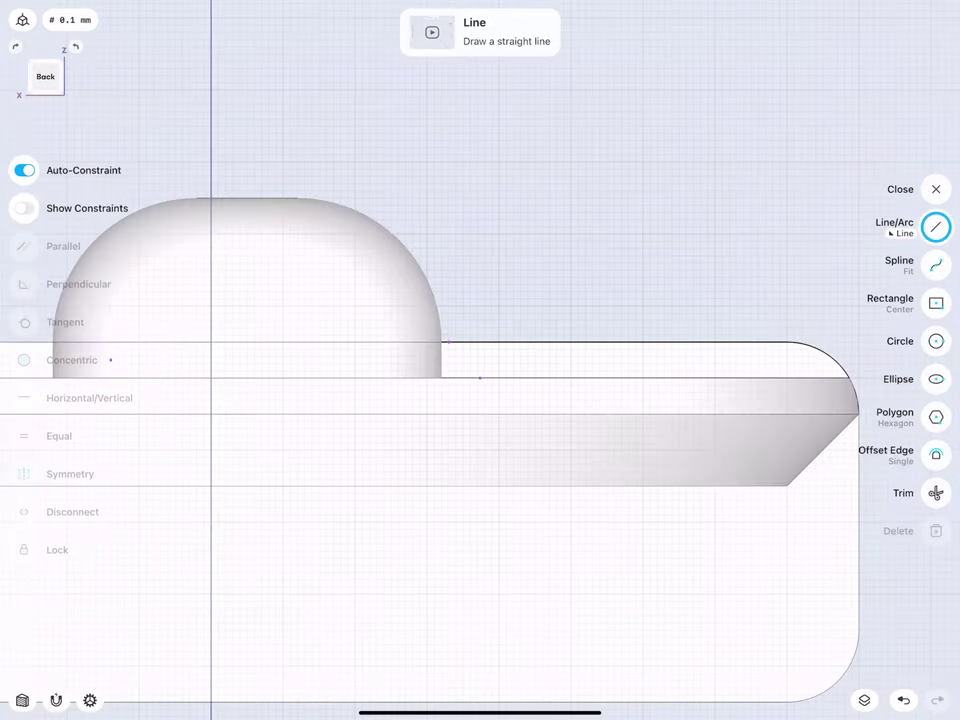
- Draw a 3.5 mm line along the top edge and a 3 mm vertical line up
middle_click_drag(442, 352, 370, 374)
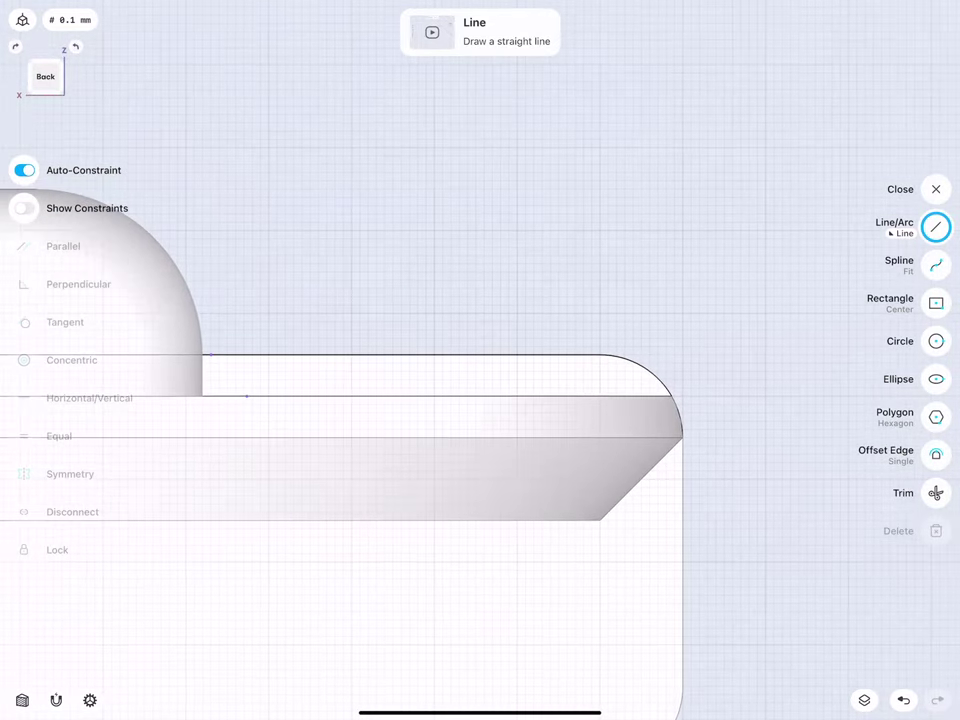
left_click_drag(600, 355, 393, 355)
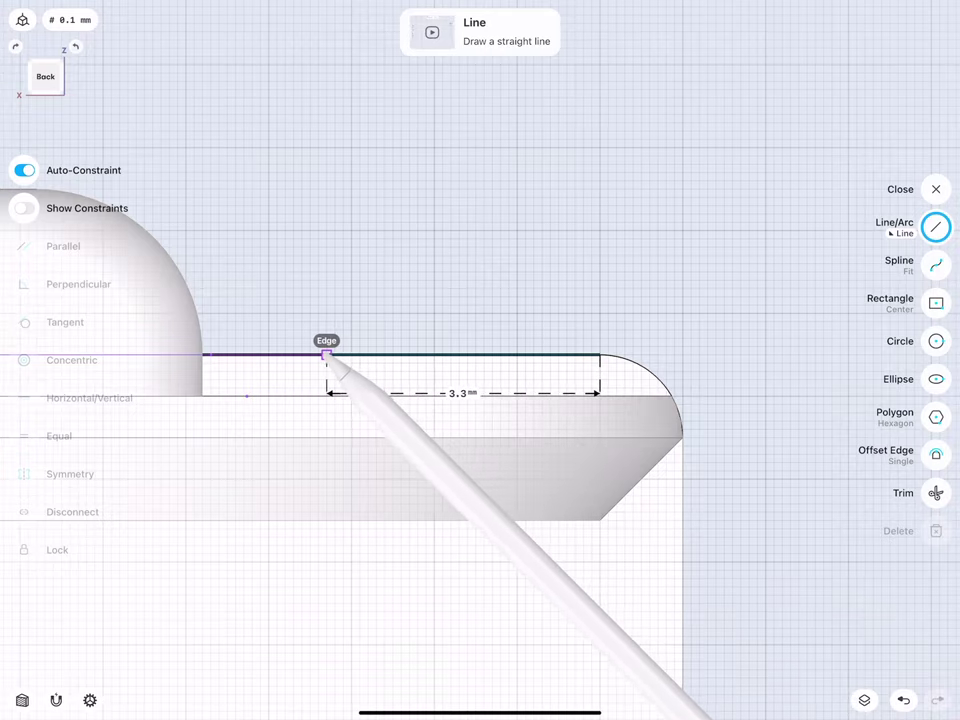
left_click_drag(393, 355, 310, 355)
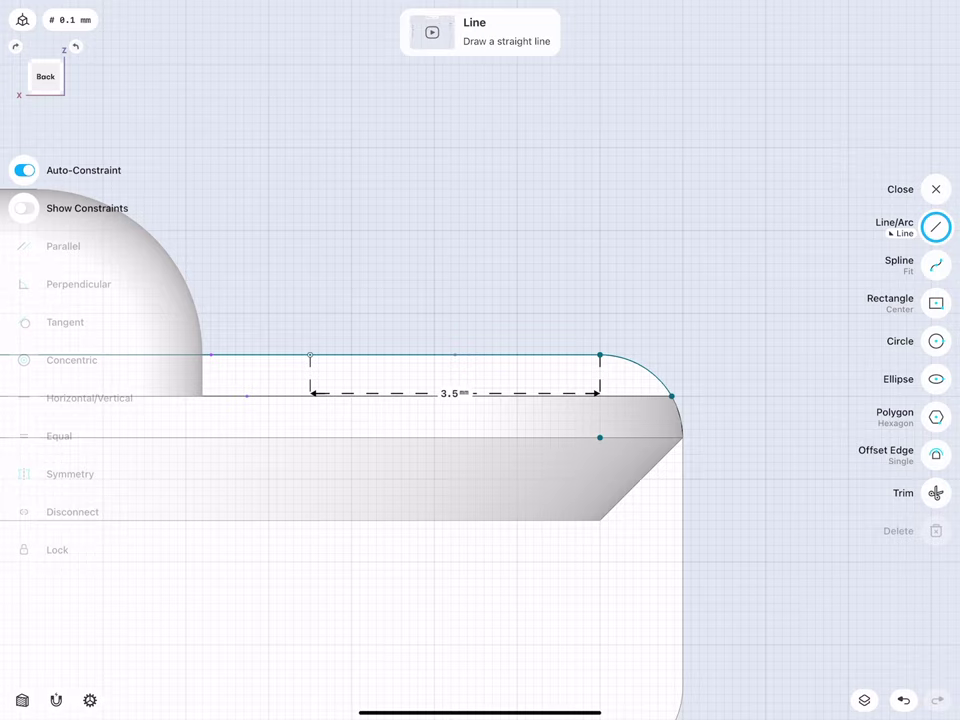
left_click_drag(455, 393, 467, 278)
left_click(467, 278)
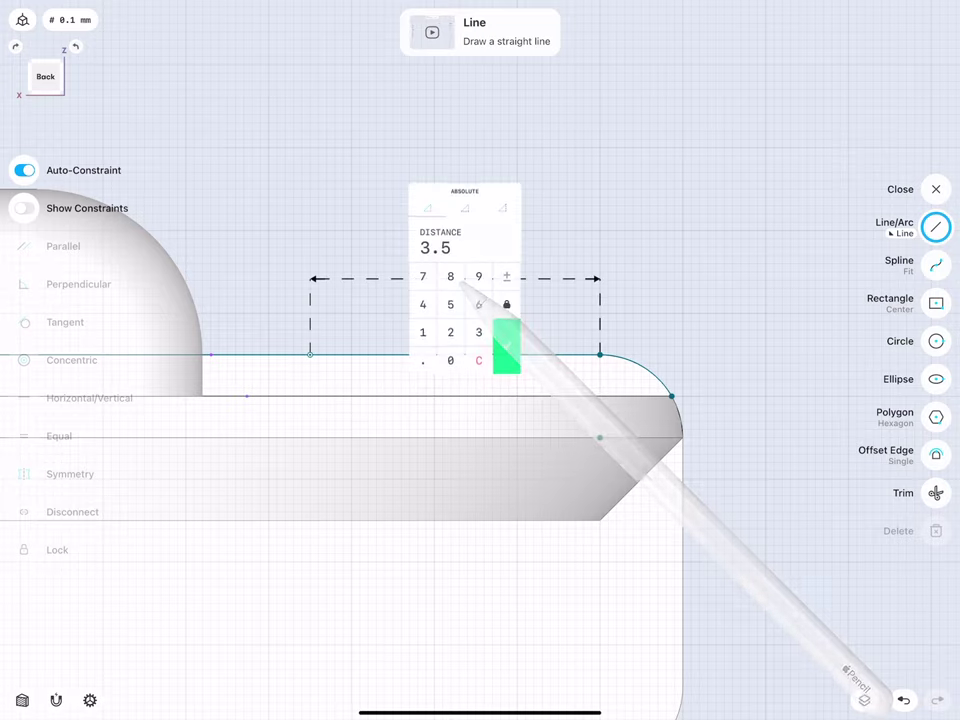
left_click(506, 345)
left_click_drag(310, 355, 310, 105)
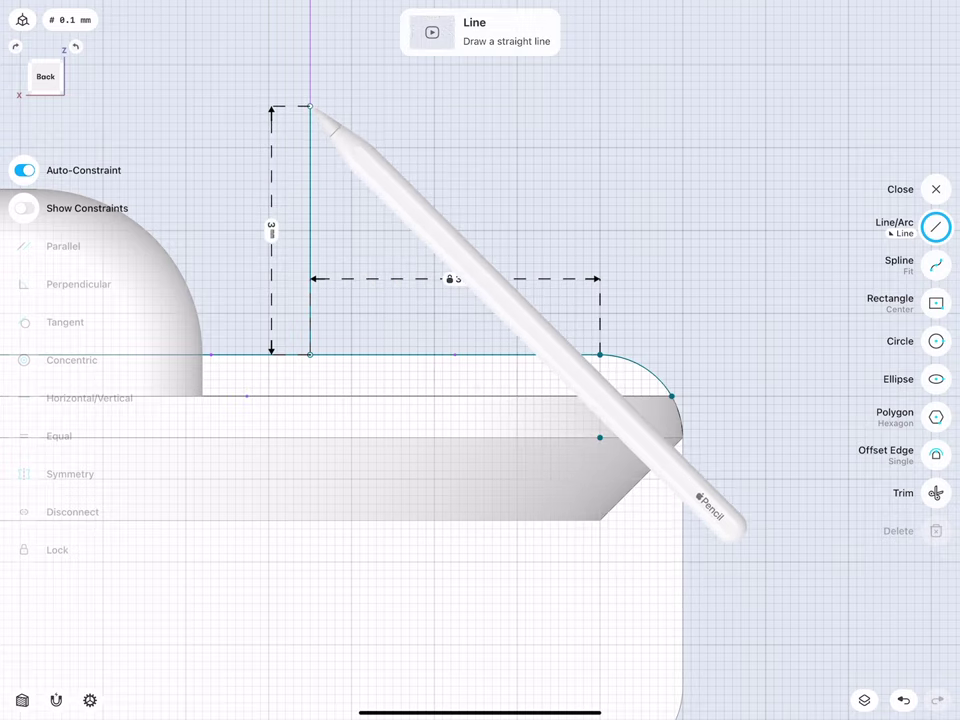
left_click(271, 230)
left_click(313, 302)
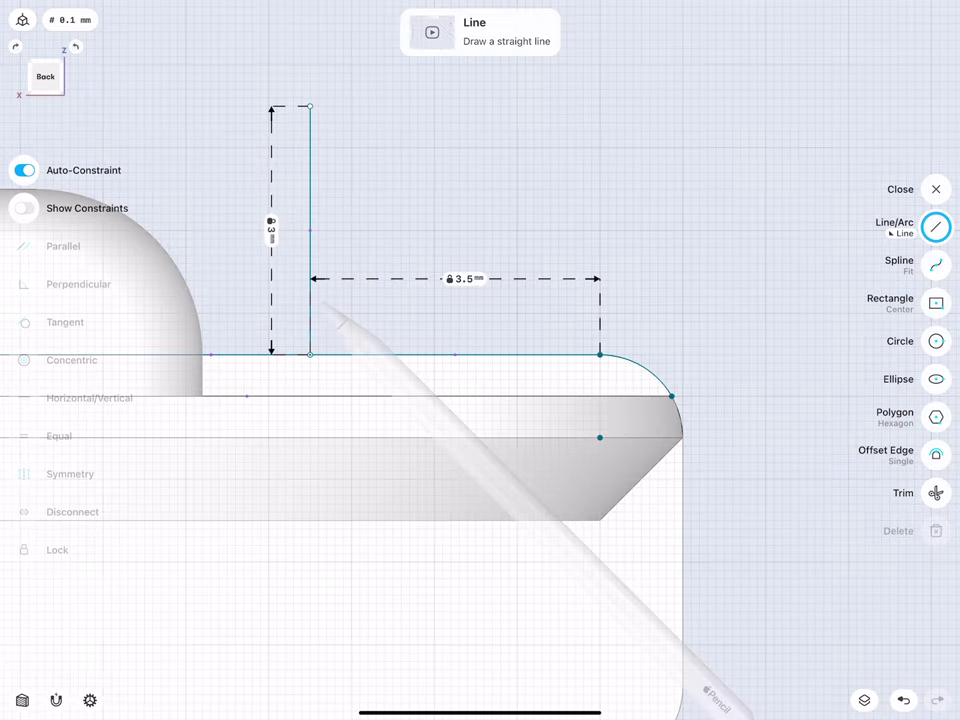
- Add a 10.5 mm top line and 3 mm left side to close the rectangle, then exit
scroll(250, 325, "down", 5)
scroll(250, 325, "down", 5)
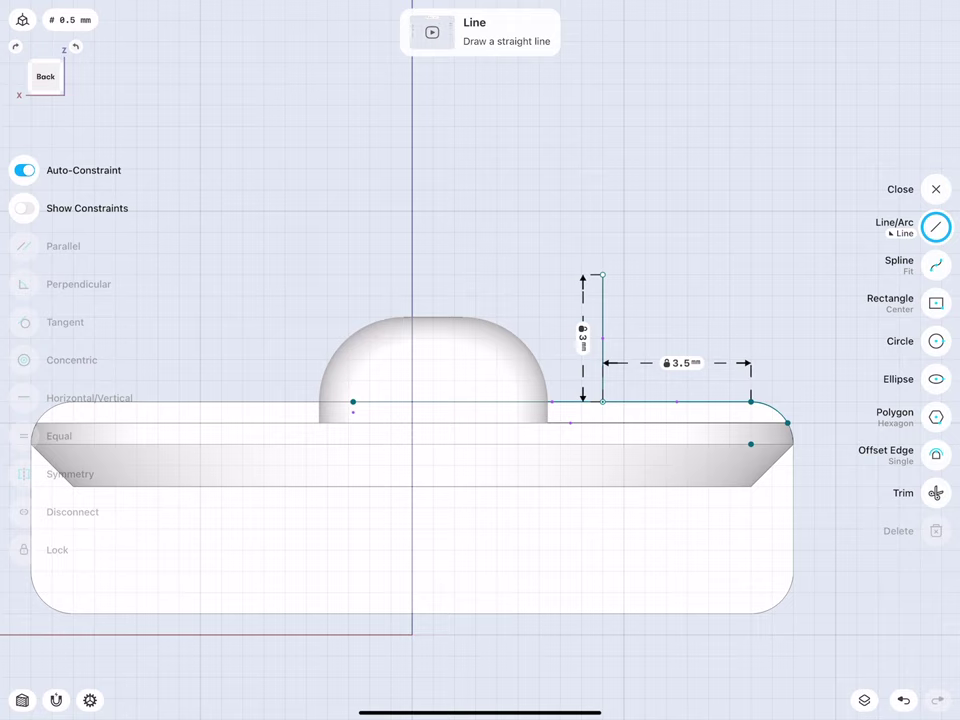
left_click_drag(602, 274, 158, 274)
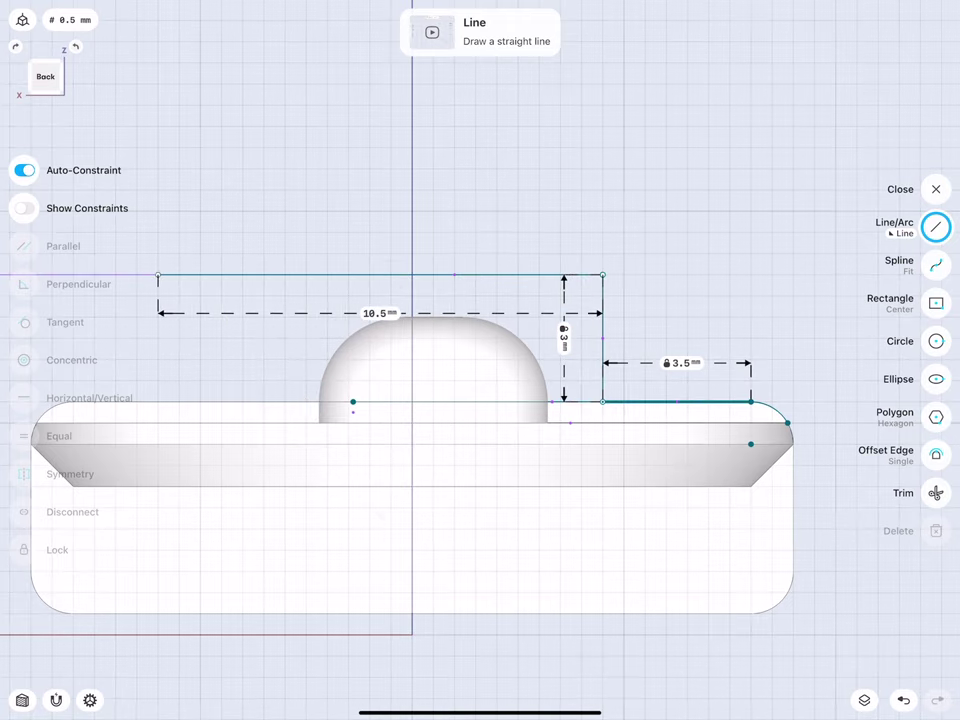
left_click(378, 313)
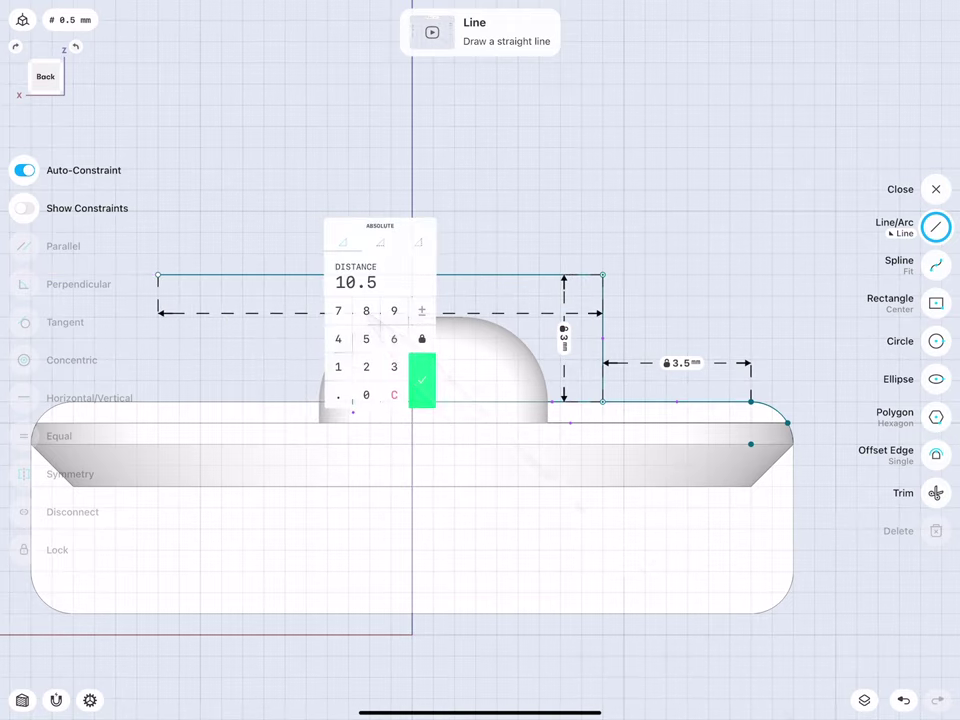
left_click(422, 380)
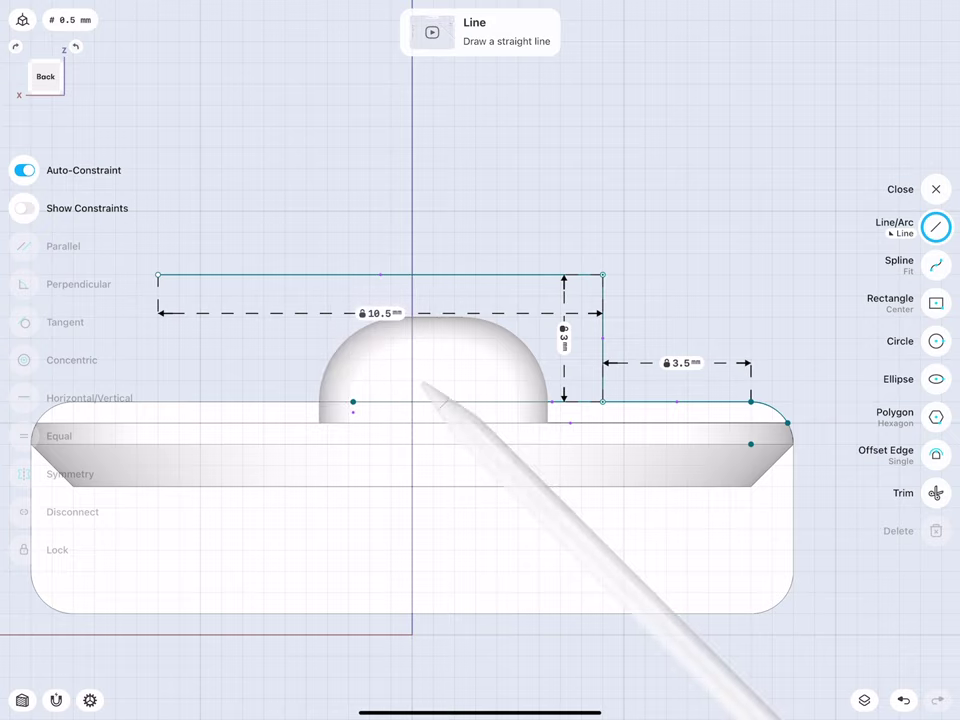
left_click_drag(158, 274, 158, 402)
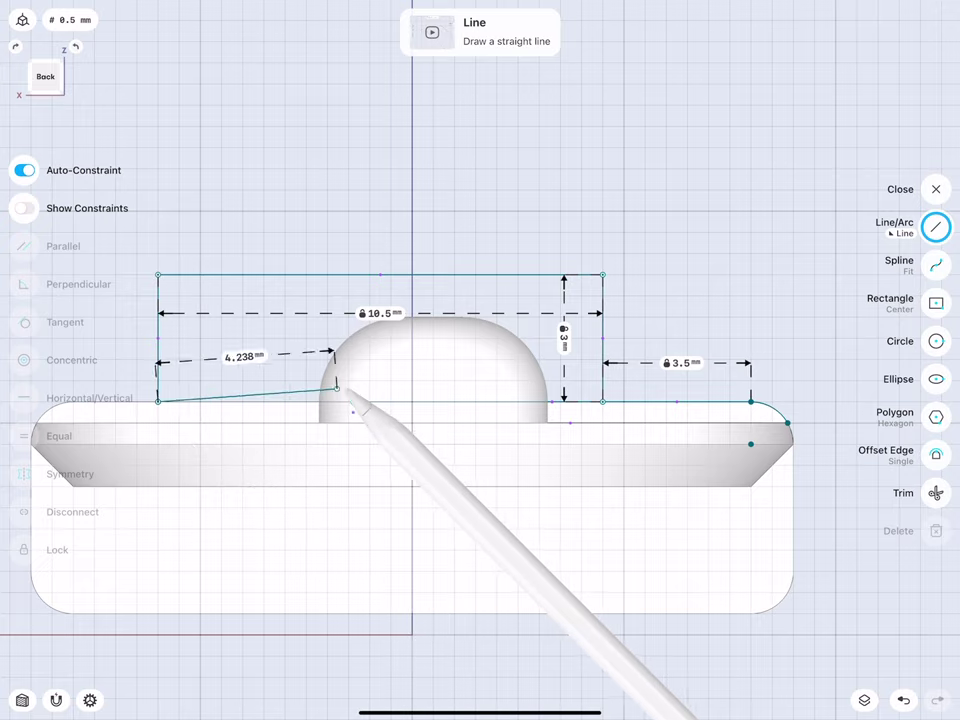
left_click_drag(353, 402, 602, 402)
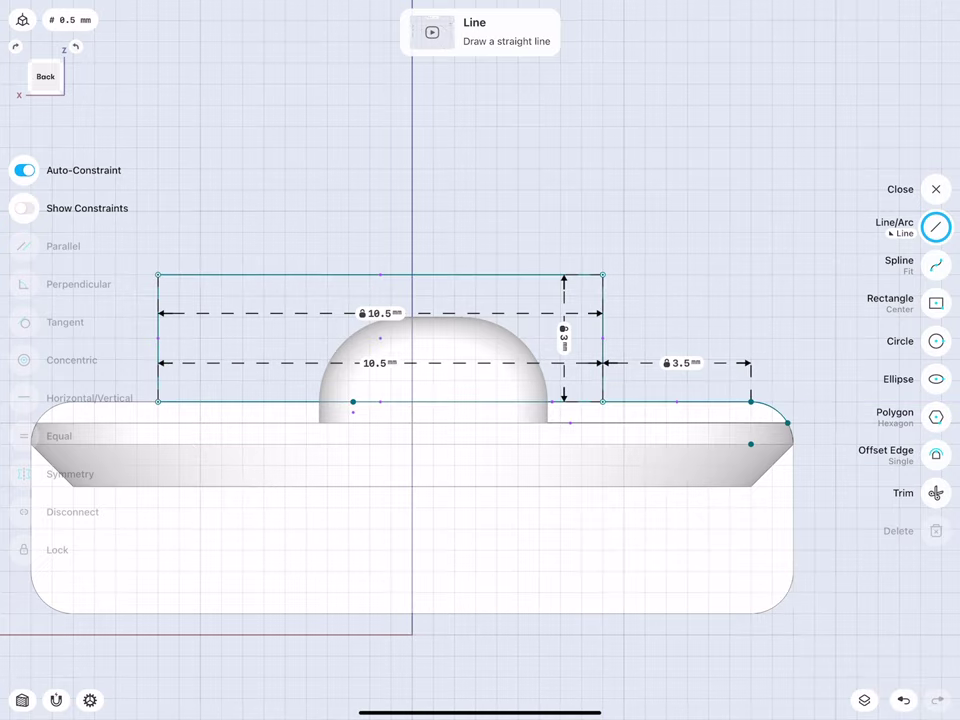
scroll(303, 381, "down", 5)
mouse_move(321, 486)
middle_mouse_down()
mouse_move(246, 441)
mouse_move(358, 509)
middle_mouse_up()
left_click(245, 522)
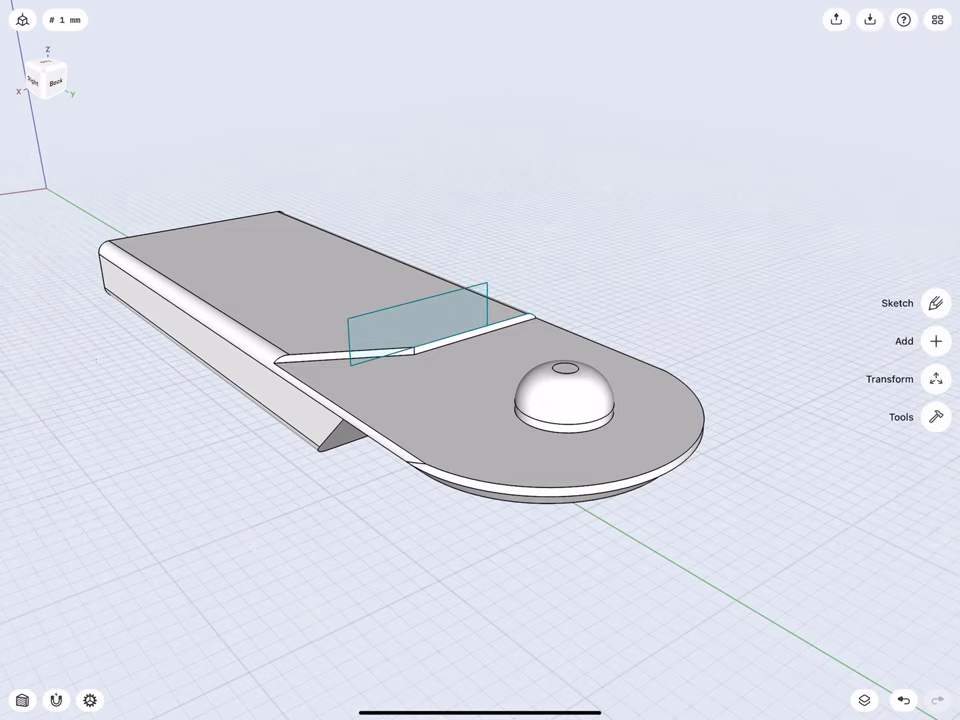
- Extrude the 10.5 × 3 mm rectangle about 29 mm along the handle into a bar
middle_click_drag(275, 287, 317, 346)
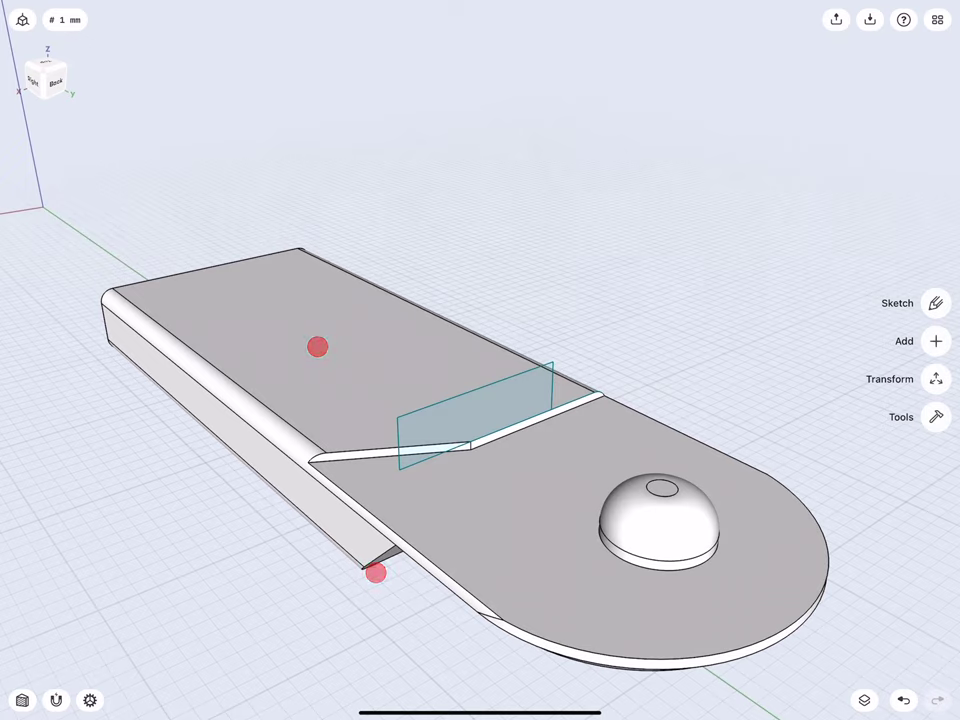
left_click(429, 439)
left_click_drag(429, 439, 175, 272)
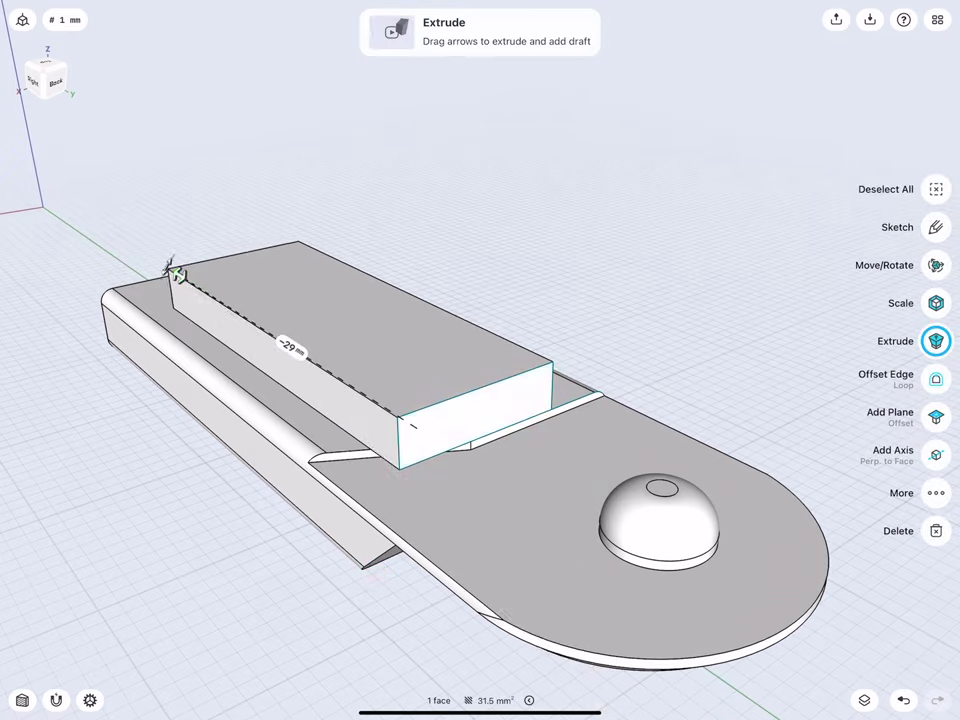
middle_click_drag(290, 390, 277, 401)
left_click(208, 476)
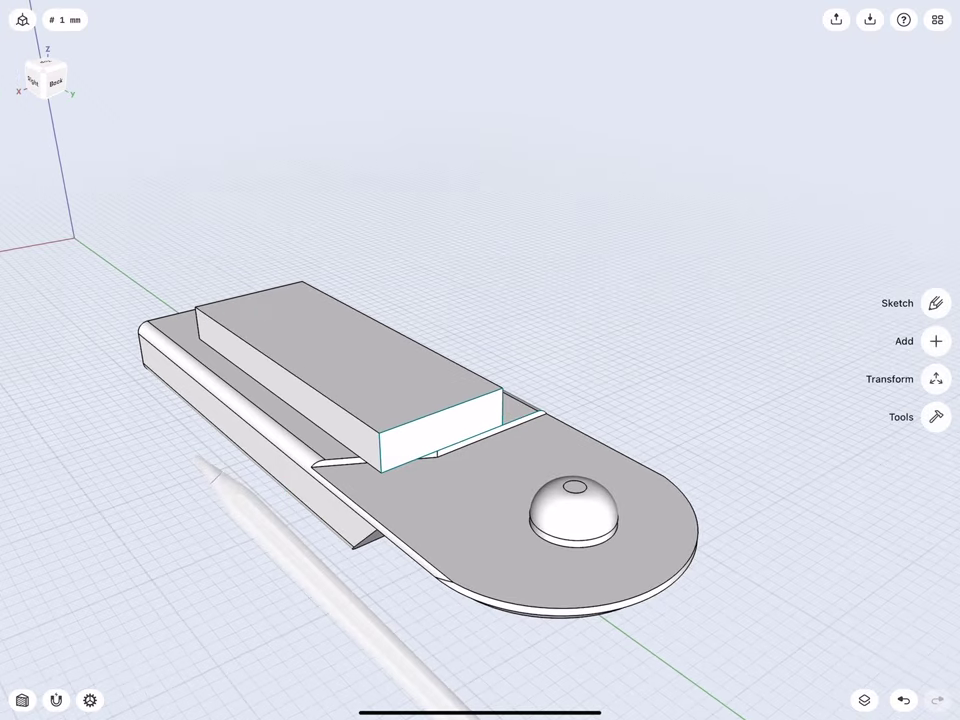
- Start a new sketch on the bar's top face
middle_click_drag(183, 357, 192, 357)
mouse_move(253, 410)
middle_mouse_down()
mouse_move(336, 419)
mouse_move(209, 361)
mouse_move(272, 370)
mouse_move(251, 343)
mouse_move(276, 377)
middle_mouse_up()
left_click(349, 336)
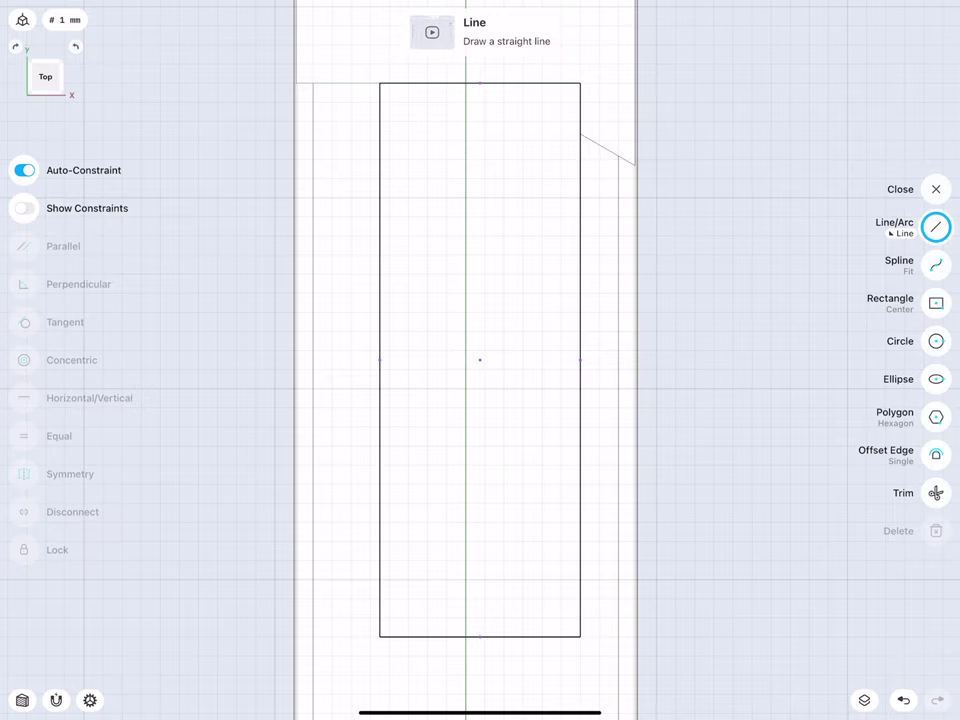
- Place a point on the bottom edge 1.0 mm from the corner
mouse_move(367, 373)
middle_mouse_down()
mouse_move(343, 287)
mouse_move(296, 219)
middle_mouse_up()
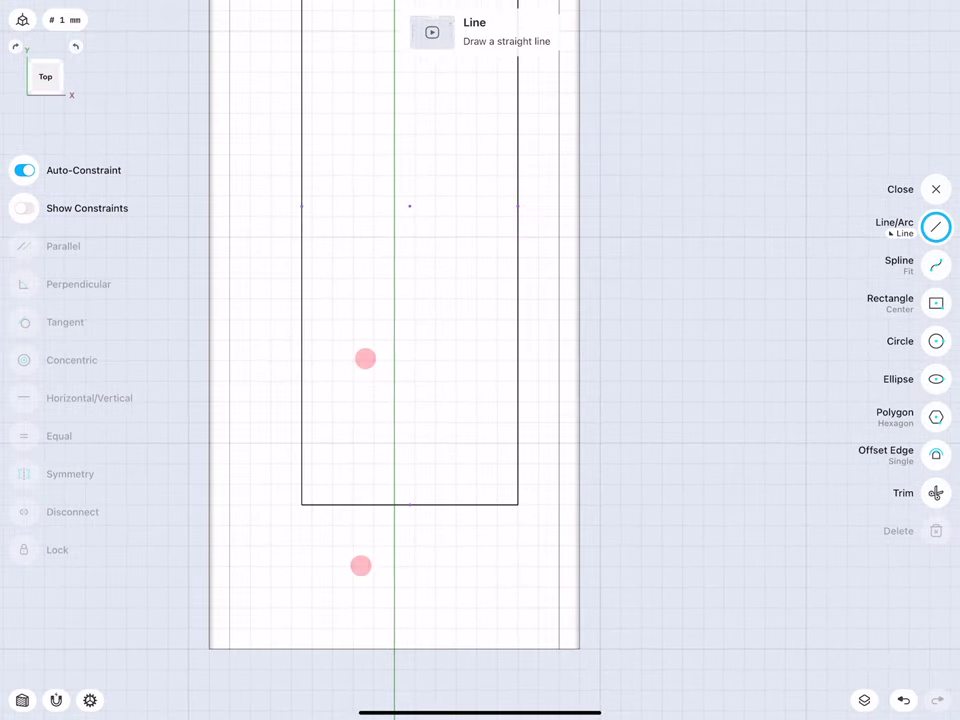
middle_click_drag(378, 447, 262, 410)
left_click(460, 493)
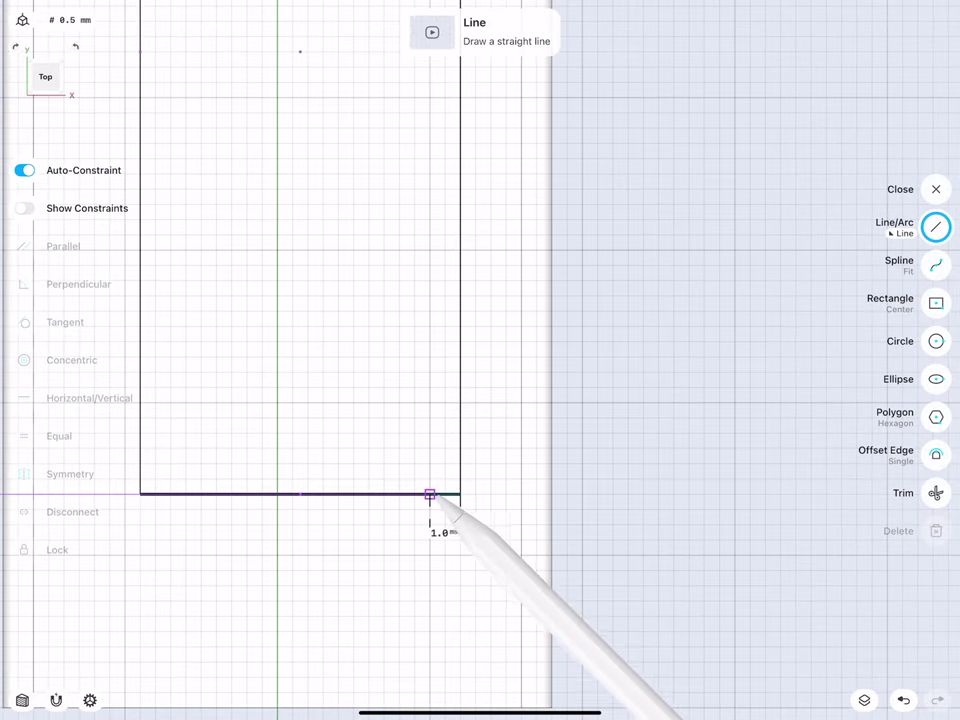
left_click(439, 530)
left_click(487, 600)
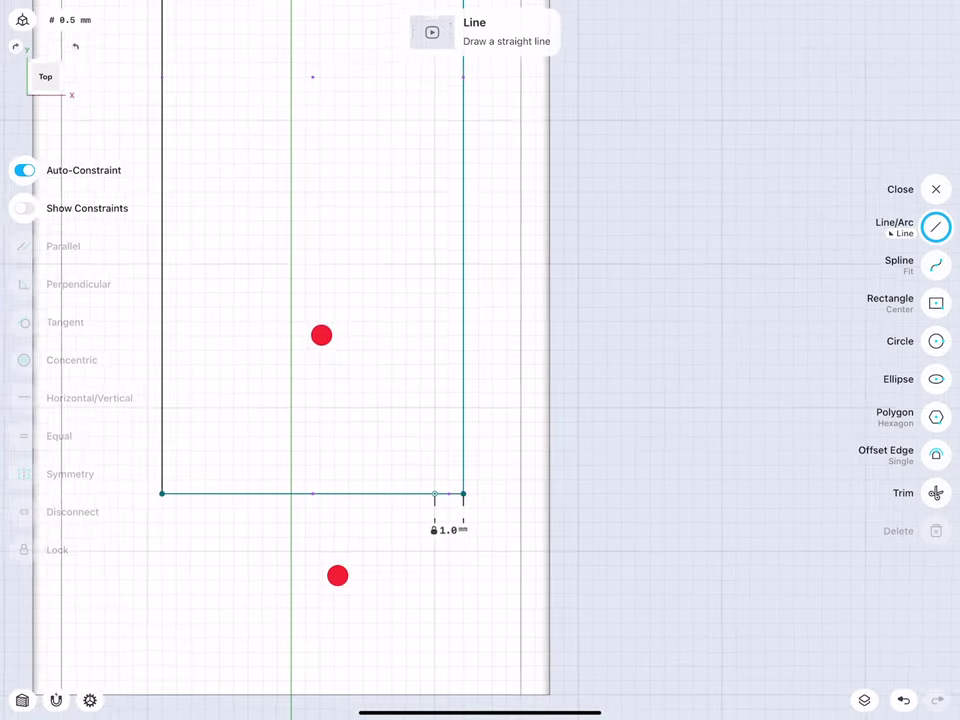
middle_click_drag(328, 454, 318, 472)
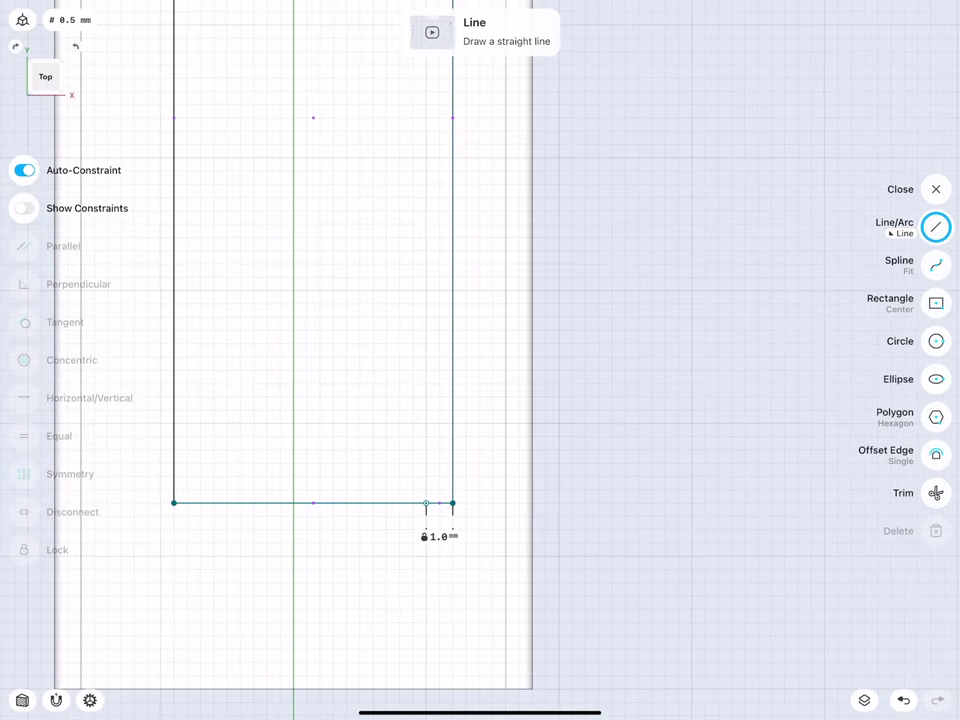
- Draw a 23 mm vertical line up from the new point
left_click_drag(426, 503, 426, 118)
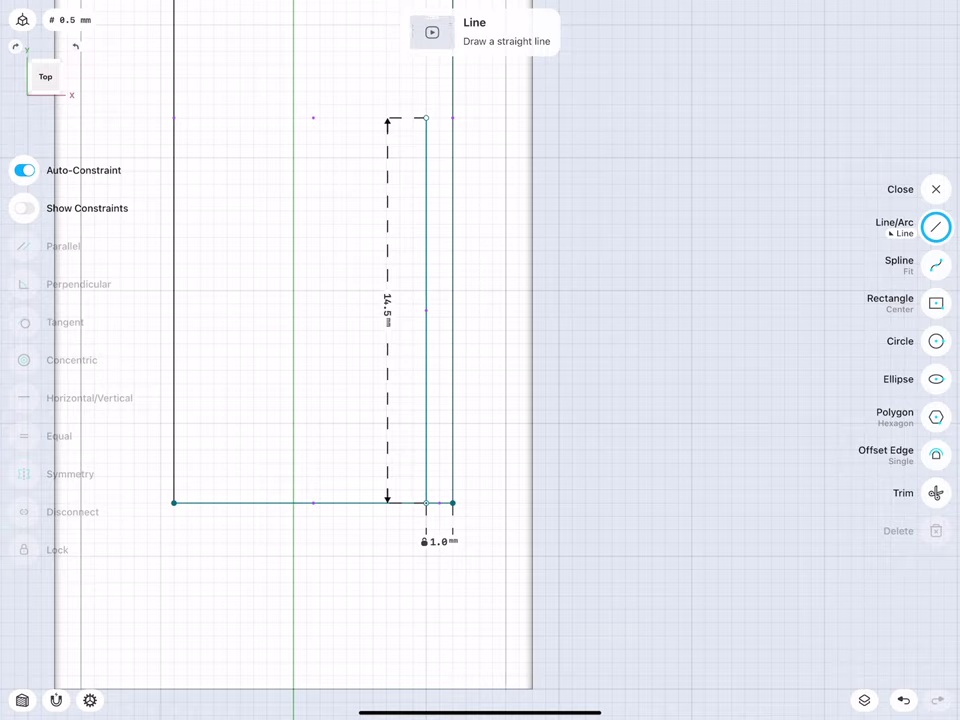
left_click(387, 310)
left_click(373, 364)
left_click(399, 362)
left_click(429, 379)
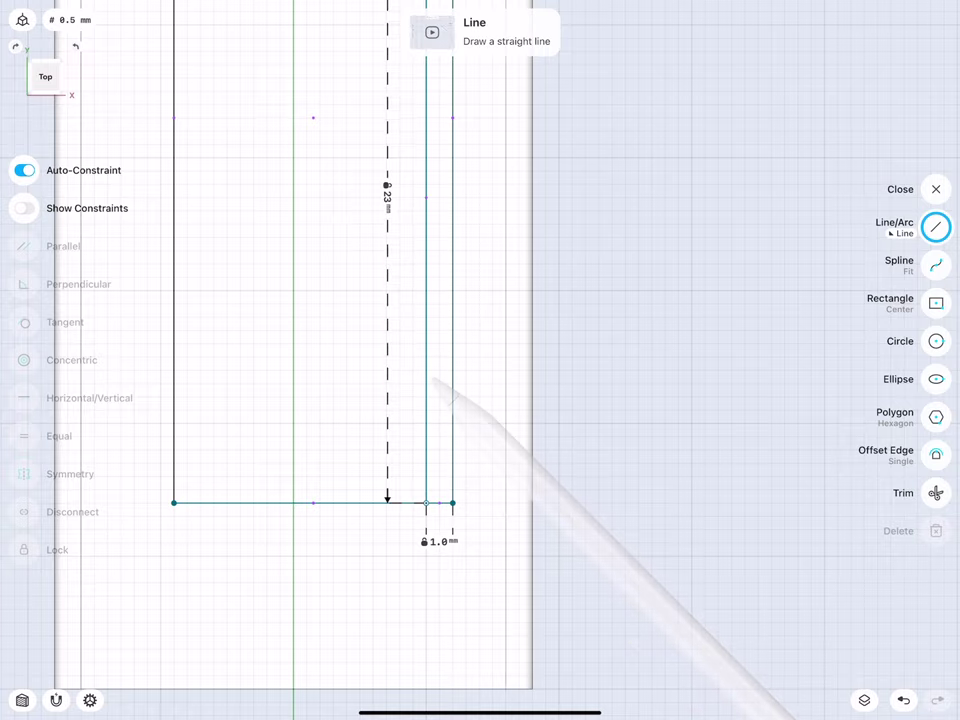
scroll(305, 392, "down", 2)
scroll(311, 412, "down", 2)
scroll(290, 451, "down", 2)
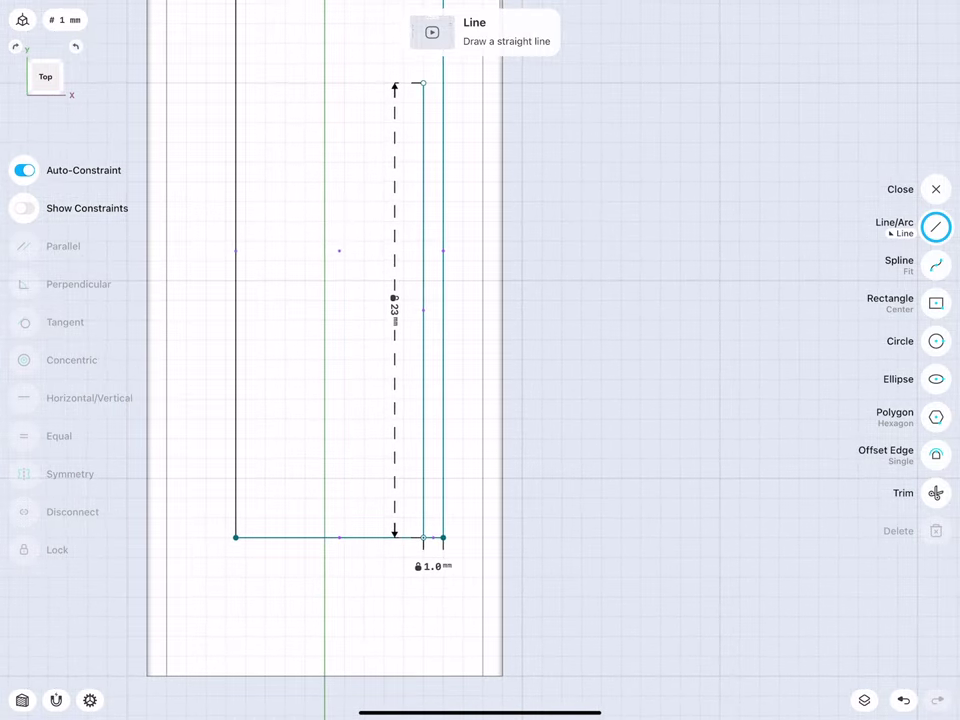
scroll(294, 445, "down", 2)
scroll(294, 453, "down", 1)
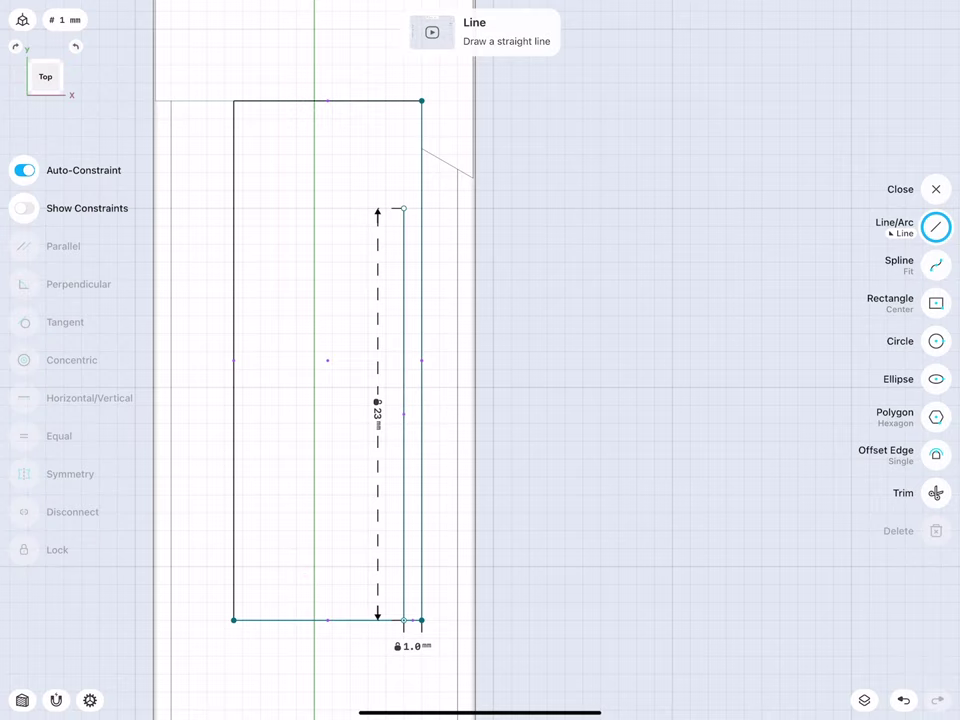
- Draw an 8.5 mm top line and the left side down to the bottom edge
left_click_drag(403, 208, 260, 208)
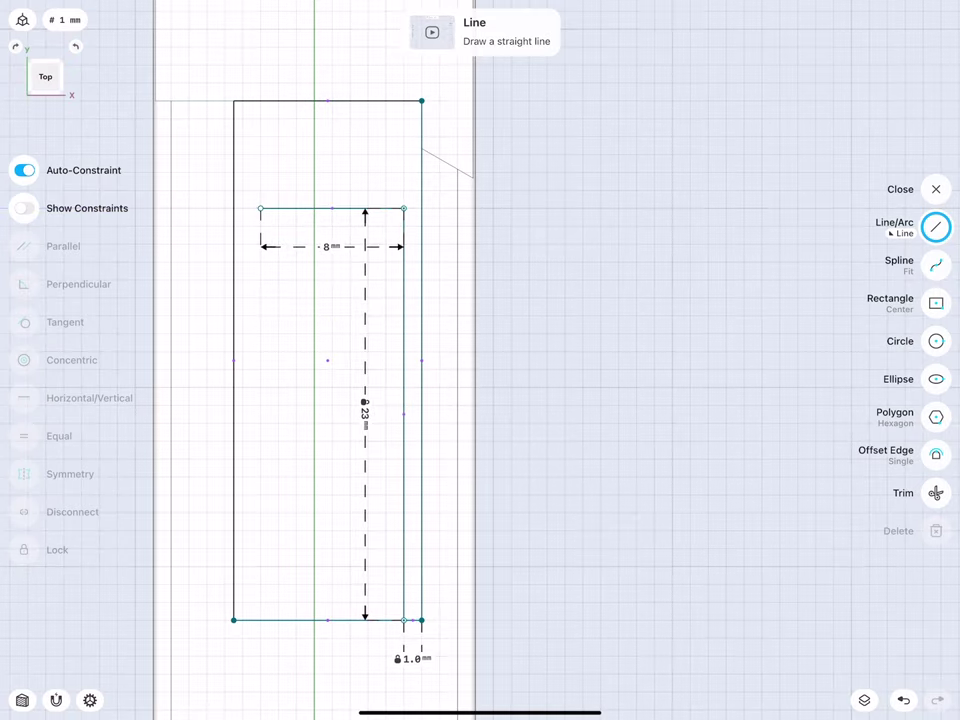
left_click(330, 246)
left_click(290, 328)
left_click(318, 272)
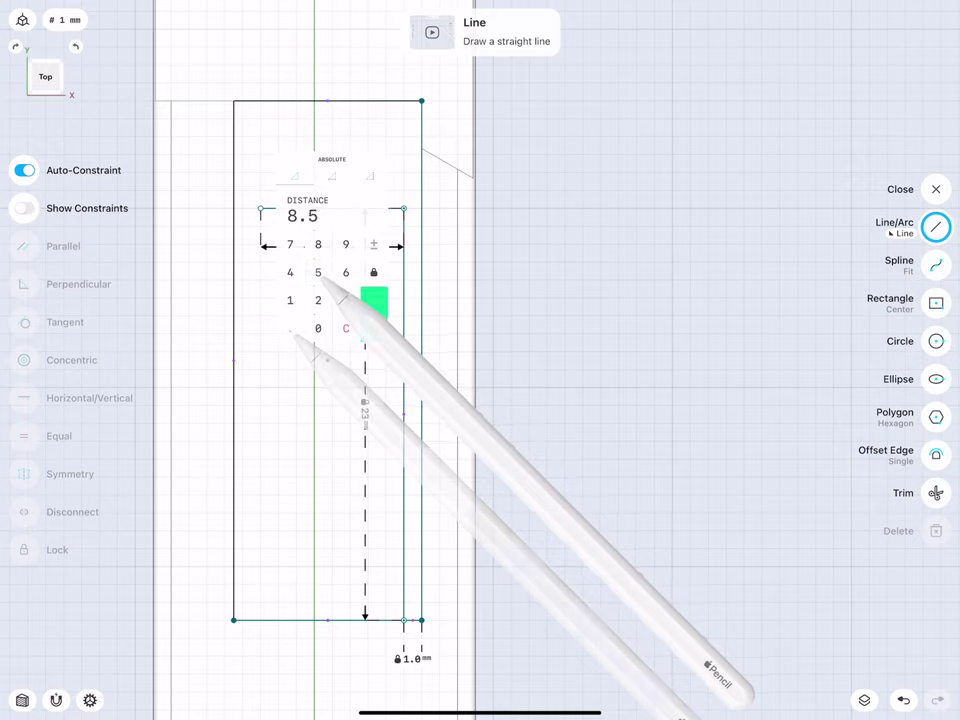
left_click(374, 300)
scroll(213, 368, "down", 1)
scroll(242, 313, "down", 1)
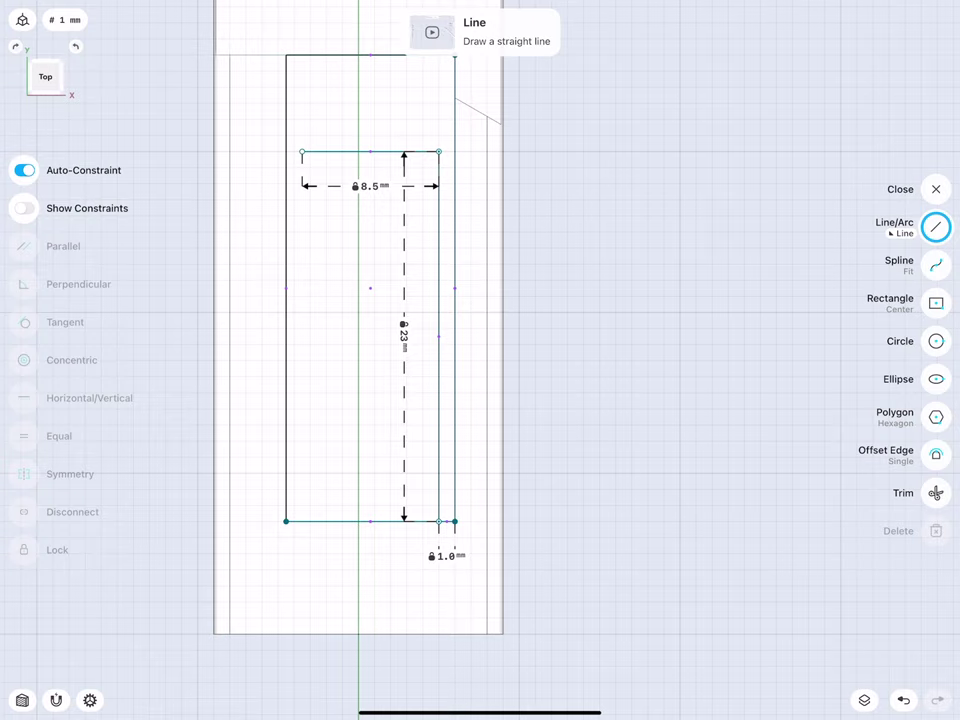
scroll(290, 350, "up", 1)
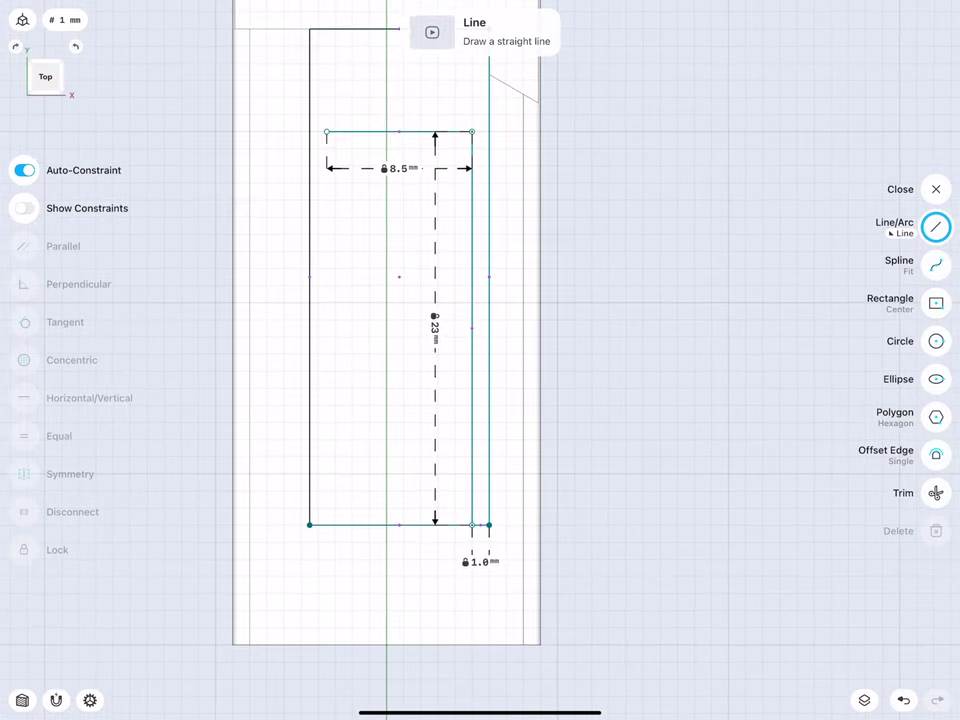
left_click_drag(326, 131, 327, 524)
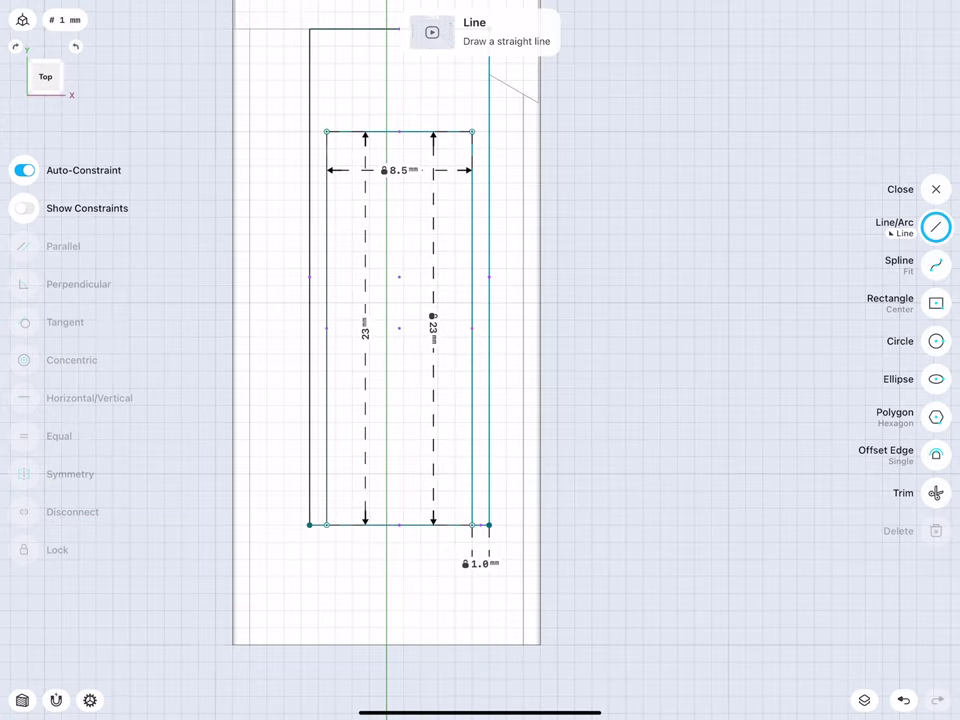
scroll(310, 470, "down", 3)
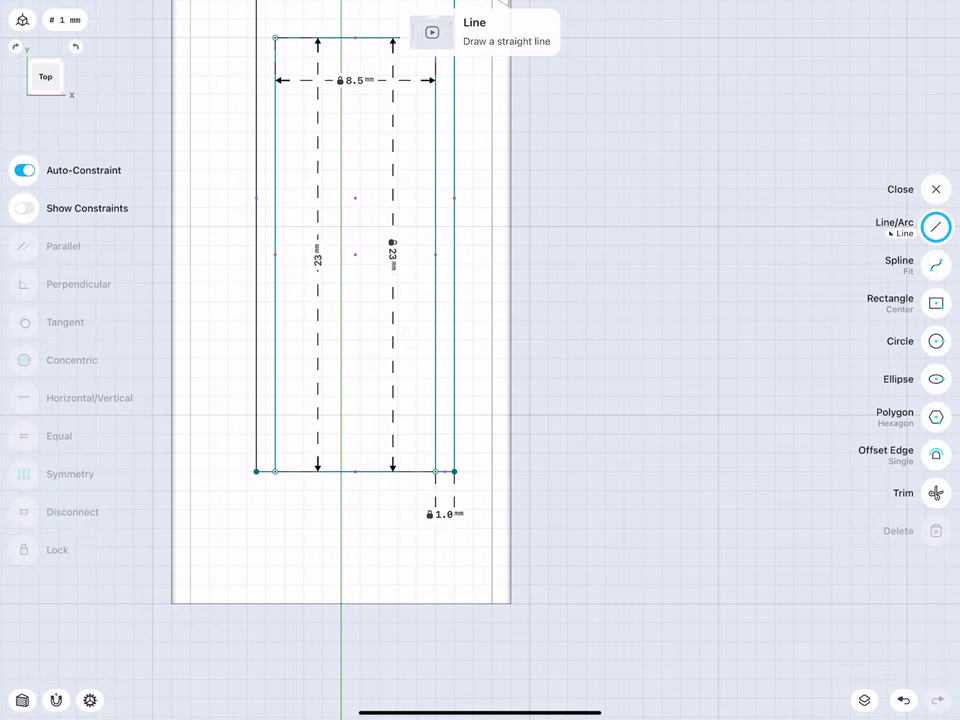
scroll(312, 388, "down", 3)
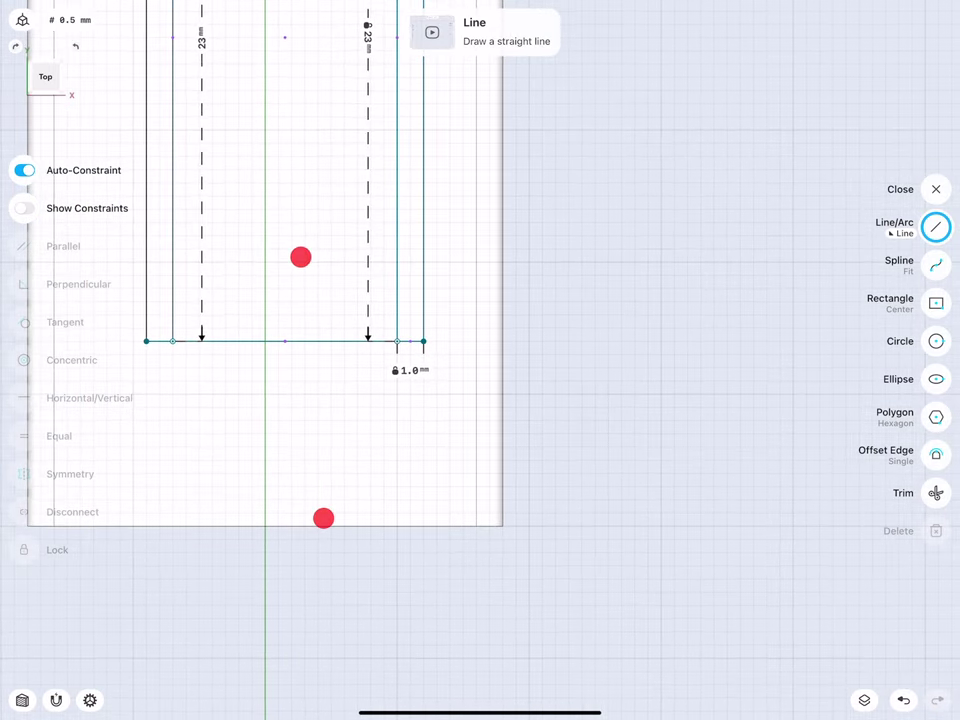
- Outline the 13 × 2.5 mm strip below the inset rectangle, locking the 13 mm width
mouse_move(420, 372)
left_mouse_down()
mouse_move(568, 324)
mouse_move(558, 305)
left_mouse_up()
left_click_drag(424, 341, 424, 407)
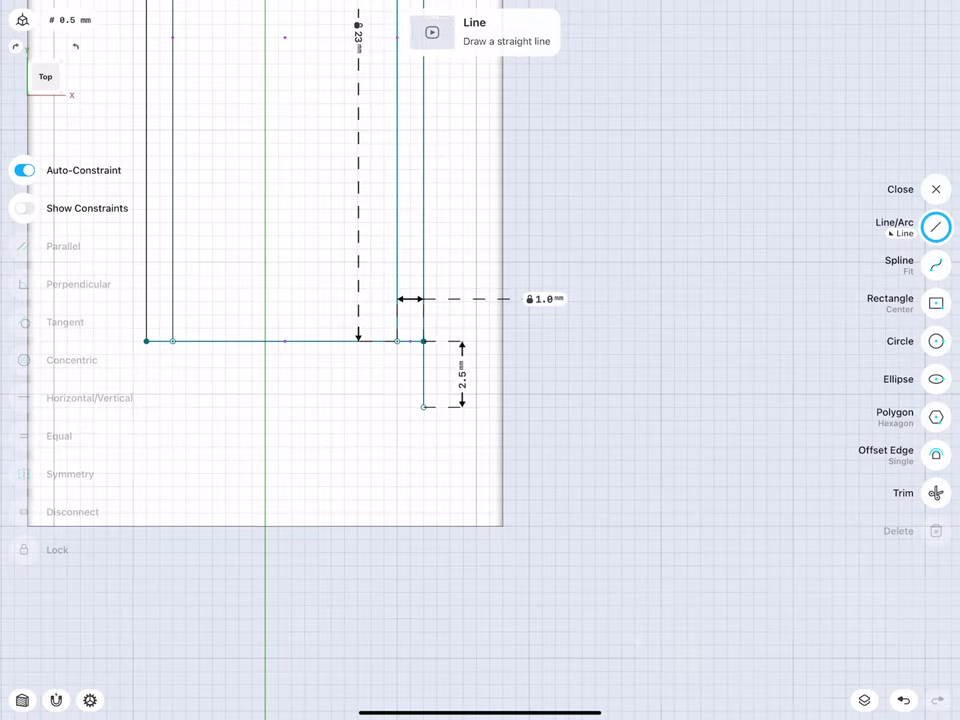
scroll(308, 403, "left", 2)
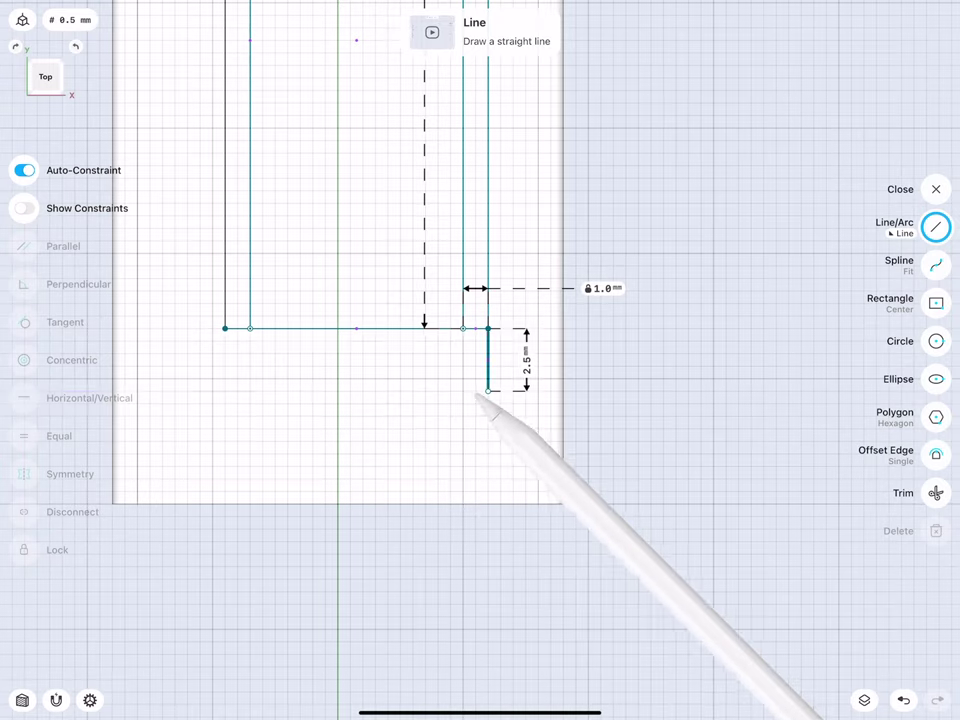
mouse_move(488, 390)
left_mouse_down()
mouse_move(114, 391)
mouse_move(163, 391)
left_mouse_up()
left_click(318, 430)
left_click(368, 490)
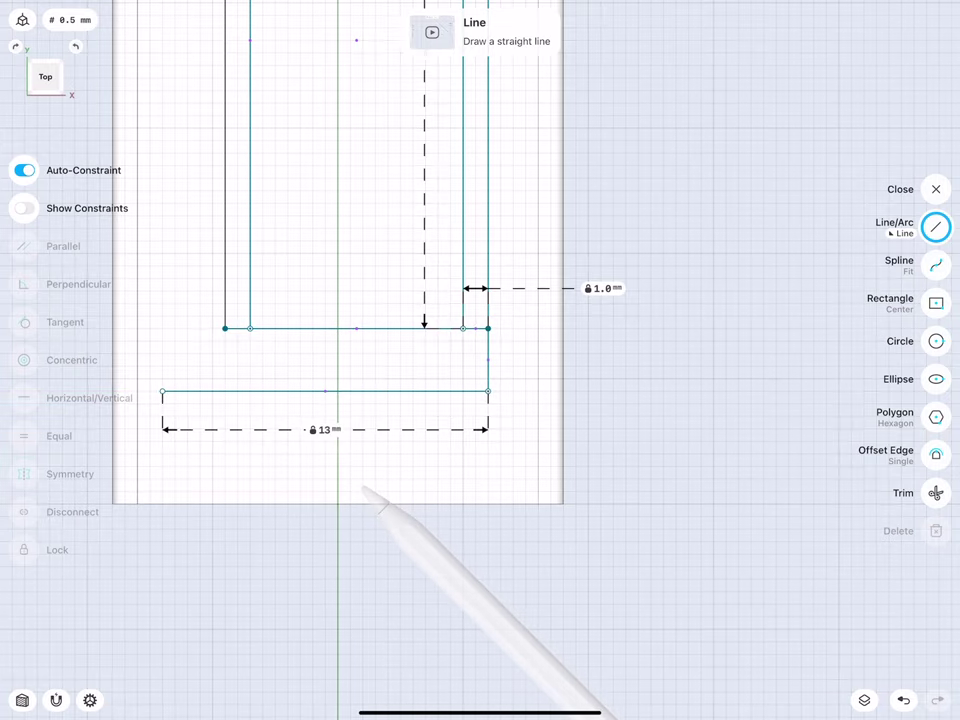
scroll(294, 494, "left", 1)
scroll(294, 494, "left", 2)
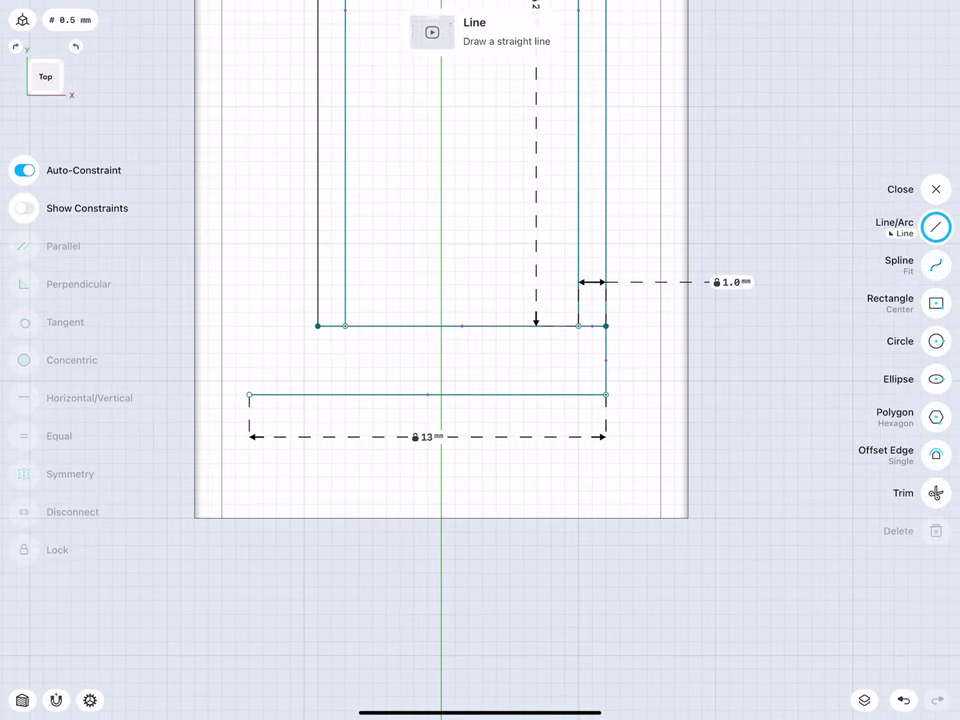
left_click_drag(249, 395, 249, 326)
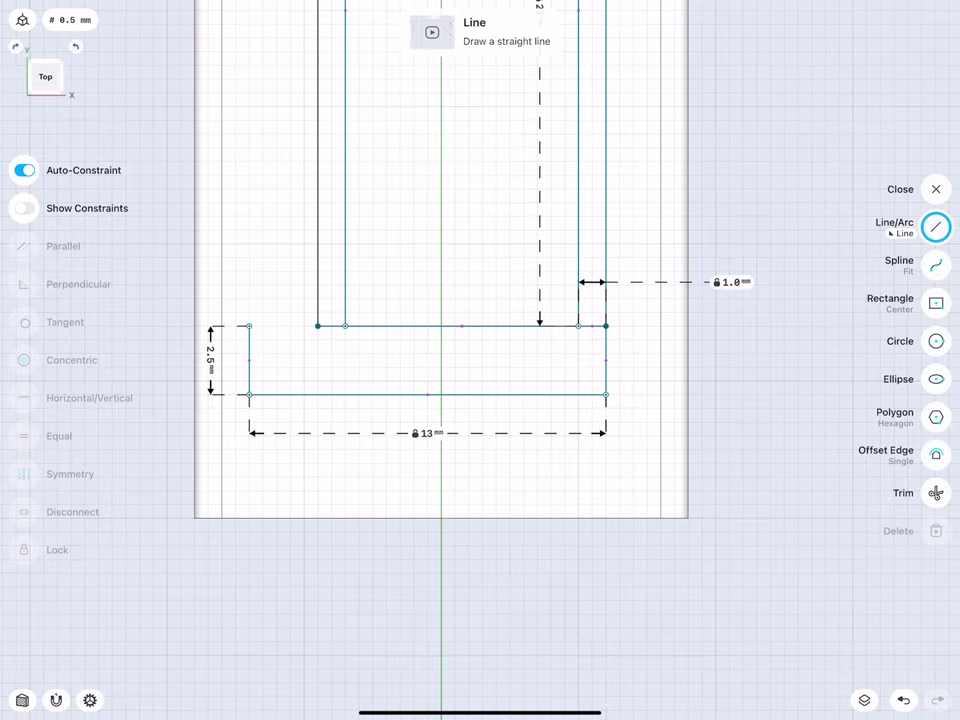
left_click_drag(249, 326, 318, 326)
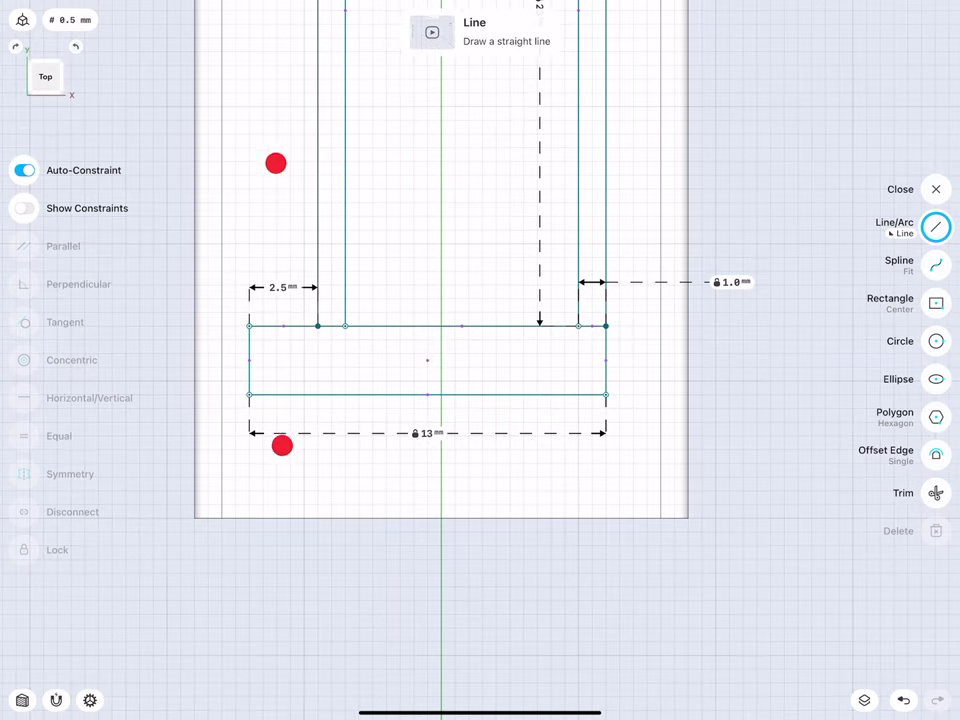
- Draw a 6.5 mm line up along the inner left edge
scroll(279, 304, "up", 3)
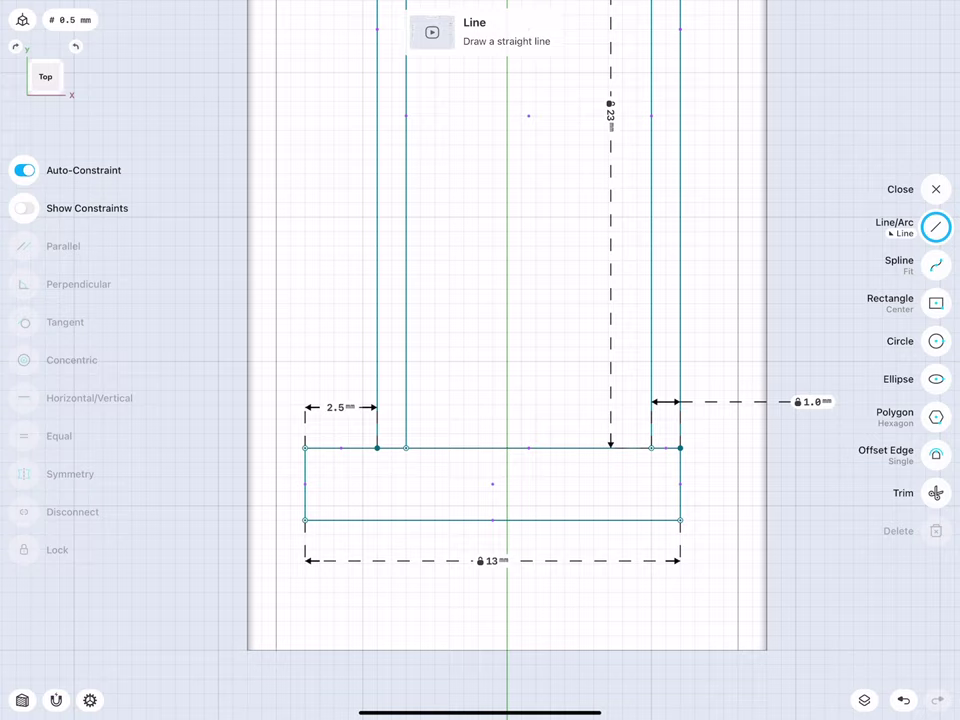
scroll(330, 427, "up", 2)
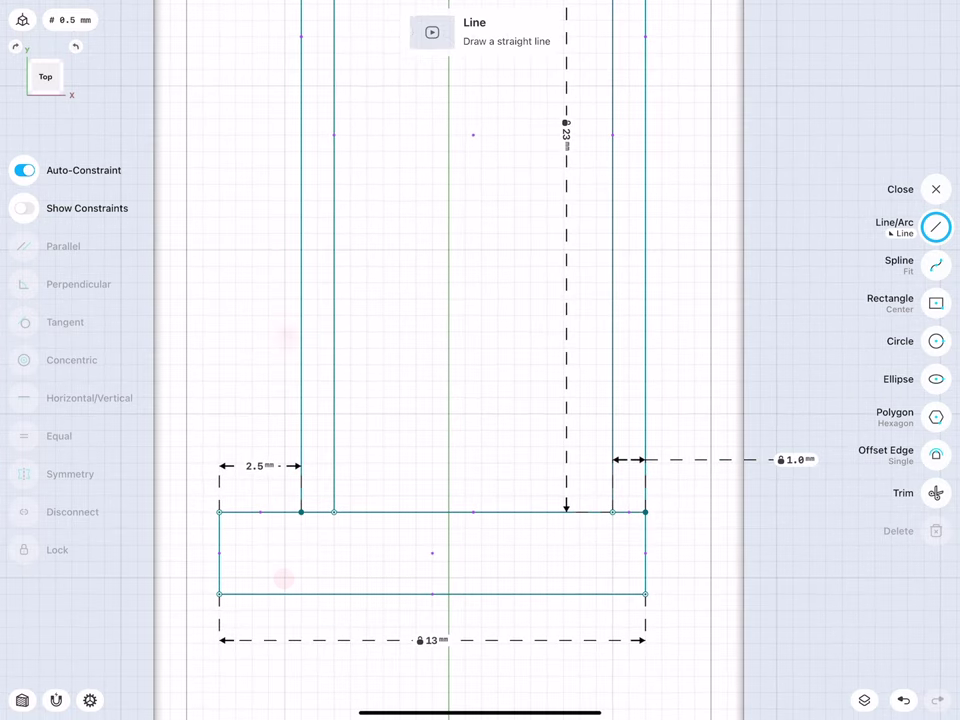
left_click_drag(334, 512, 334, 298)
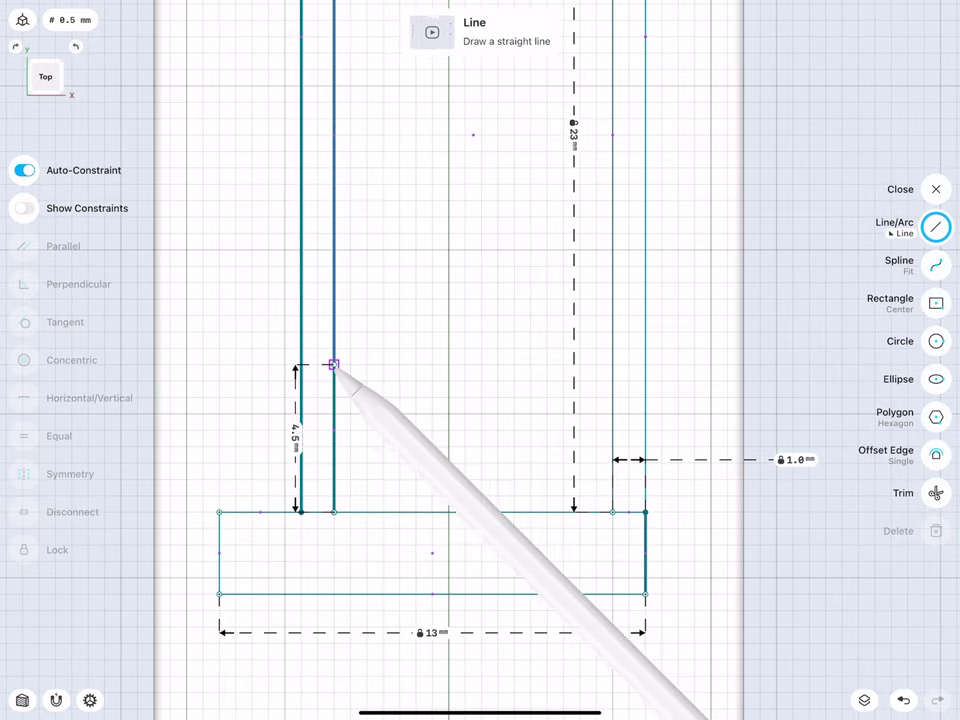
left_click_drag(296, 400, 378, 410)
left_click(374, 408)
left_click(414, 478)
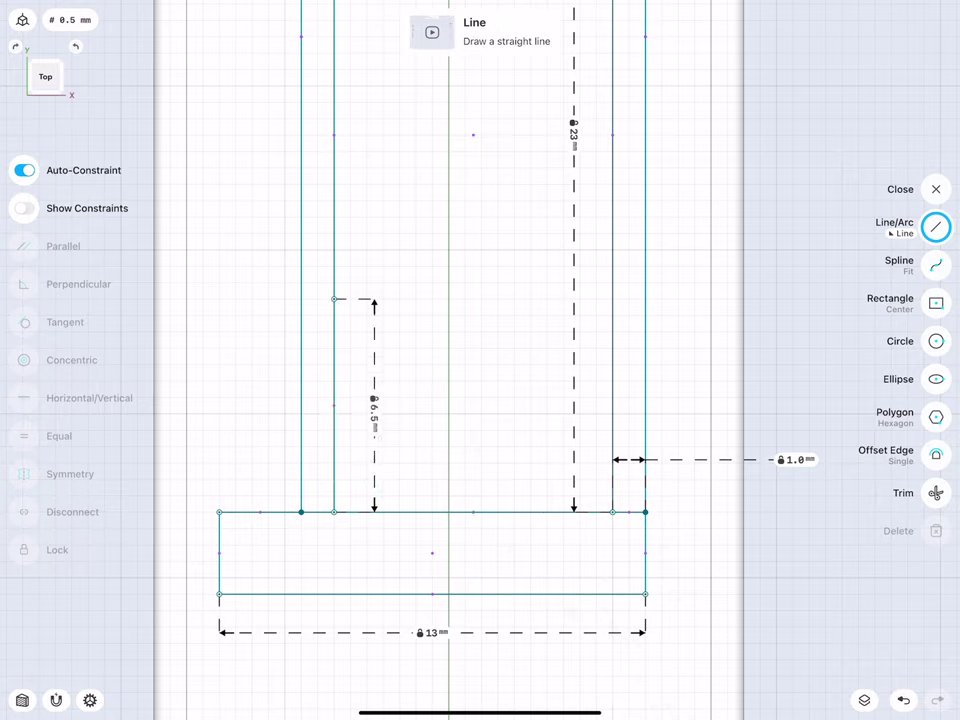
- Add the 2 mm and 1.5 mm sides, closing the small rectangle to the left edge
left_click_drag(334, 298, 399, 298)
left_click(367, 260)
left_click(407, 332)
scroll(316, 315, "up", 1)
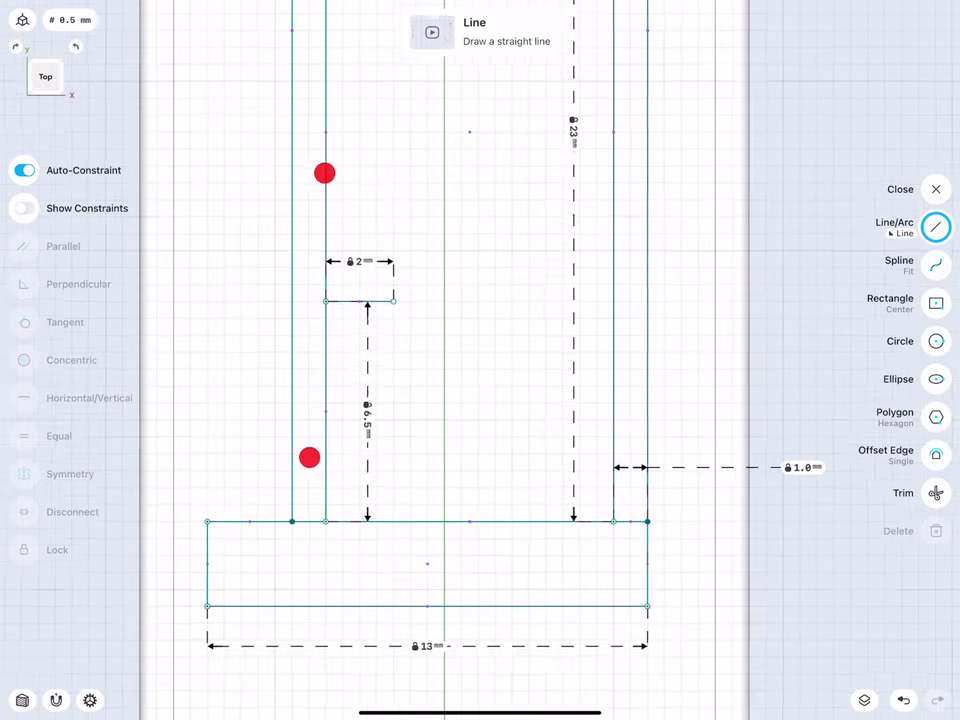
scroll(316, 315, "up", 5)
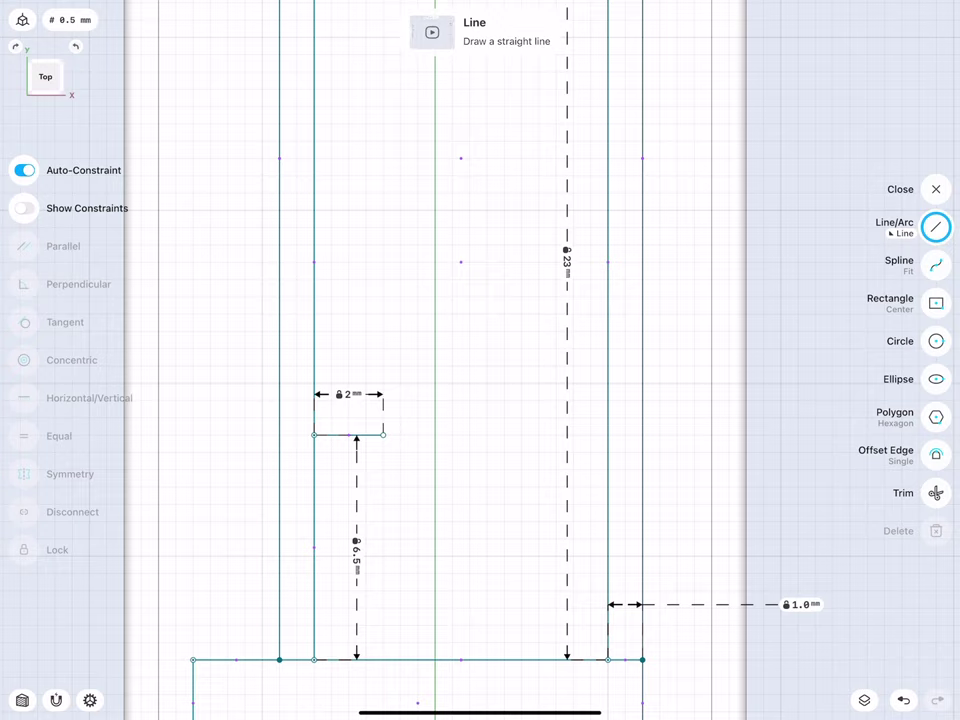
left_click_drag(379, 394, 364, 500)
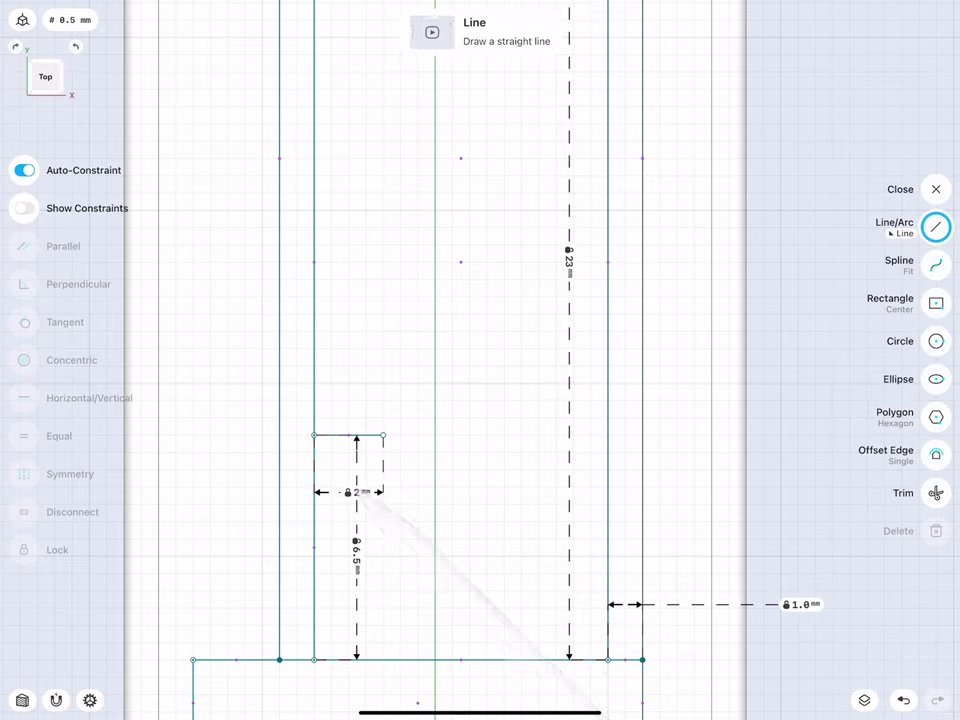
left_click_drag(383, 434, 383, 382)
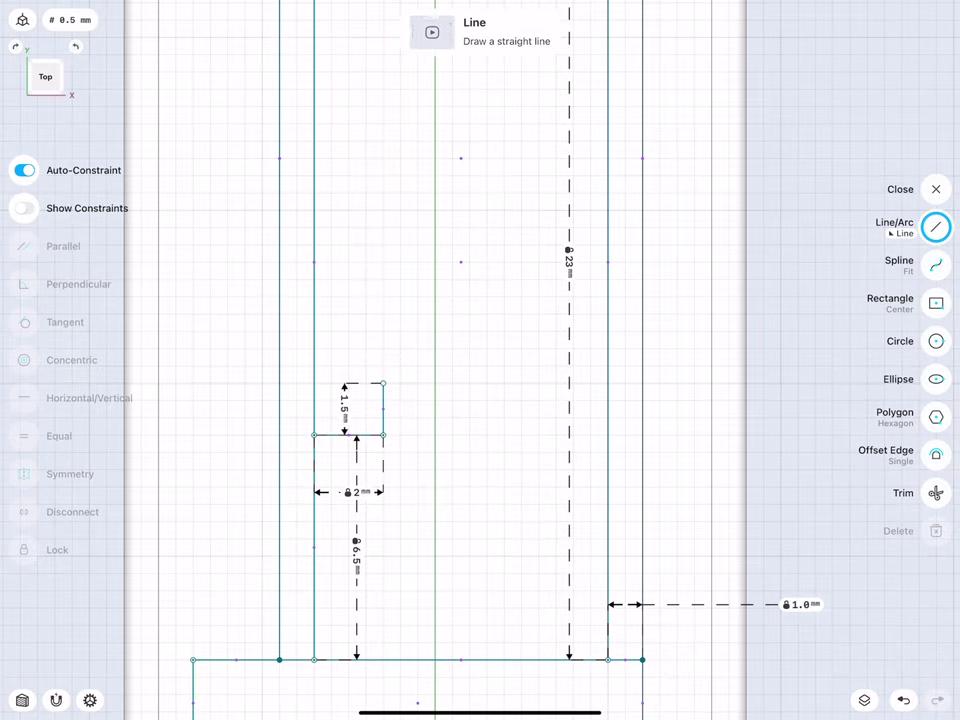
left_click_drag(383, 382, 314, 383)
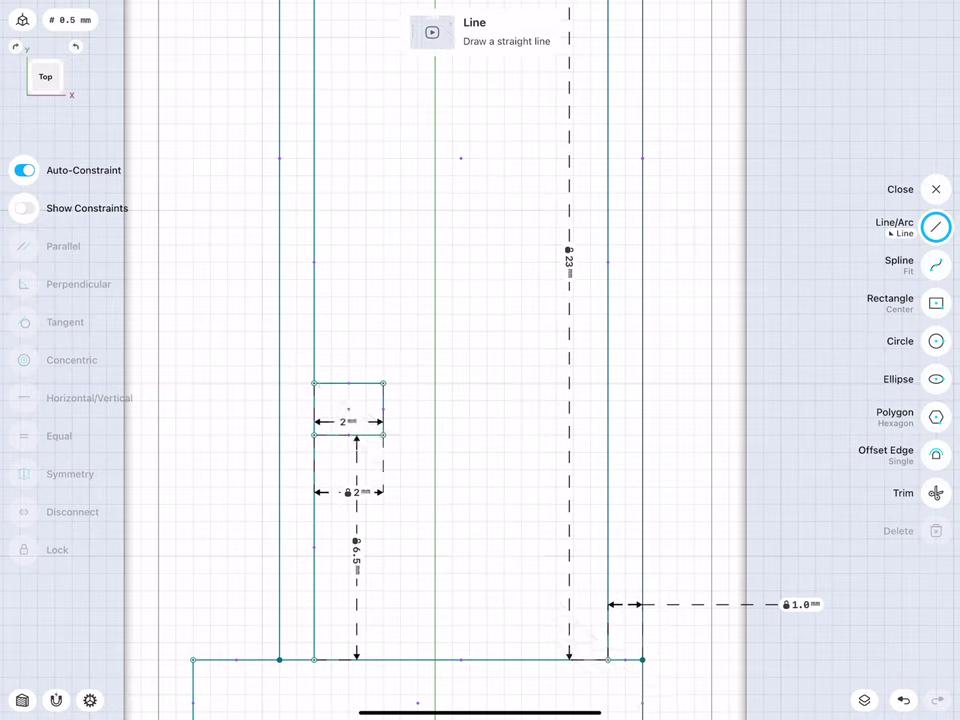
middle_click_drag(344, 386, 332, 407)
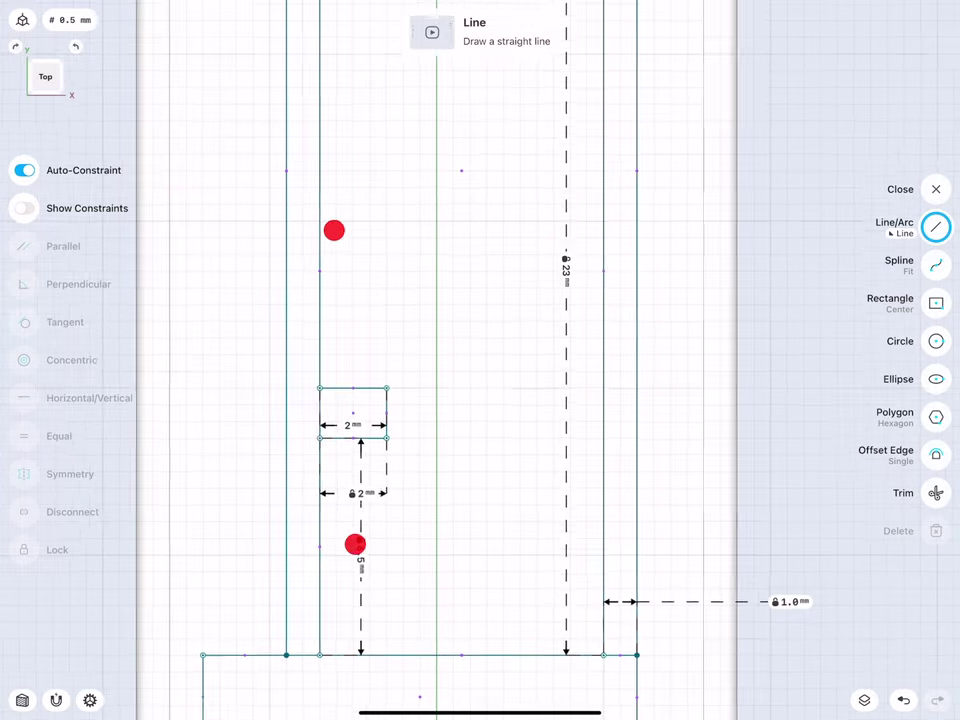
middle_click_drag(278, 270, 278, 288)
- Start a 2 mm horizontal line 2 mm below the top edge
middle_click_drag(277, 133, 255, 274)
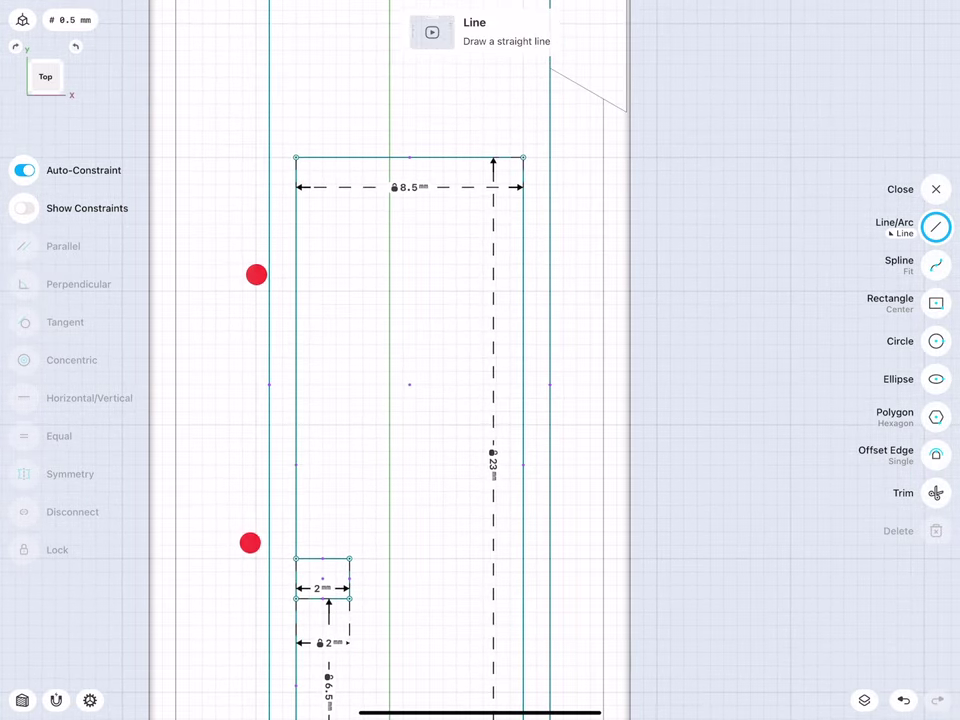
middle_click_drag(276, 180, 286, 198)
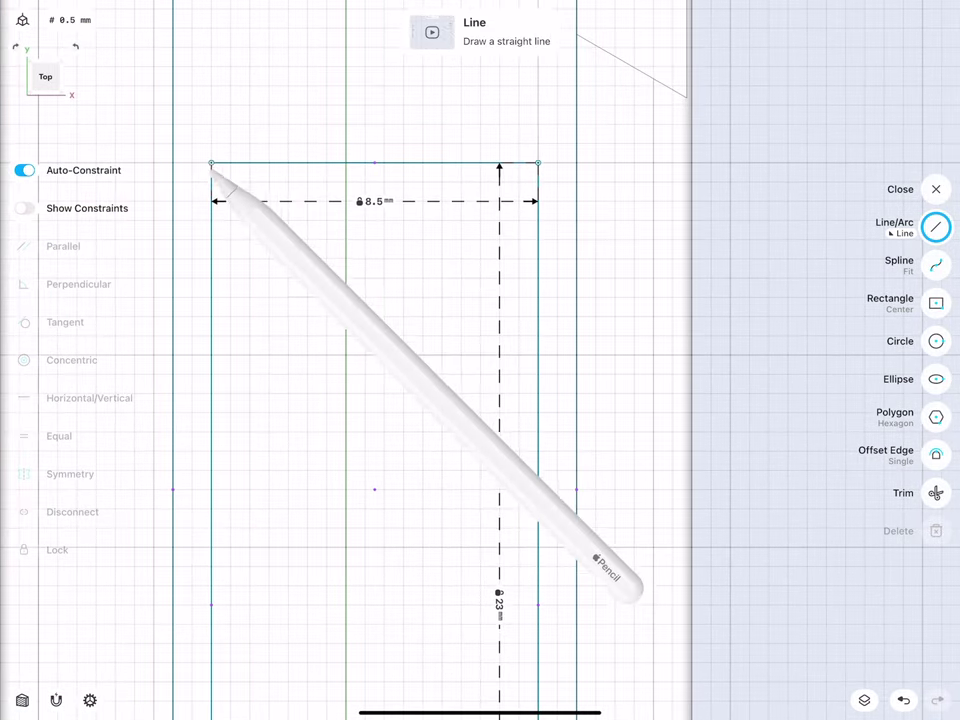
left_click(211, 239)
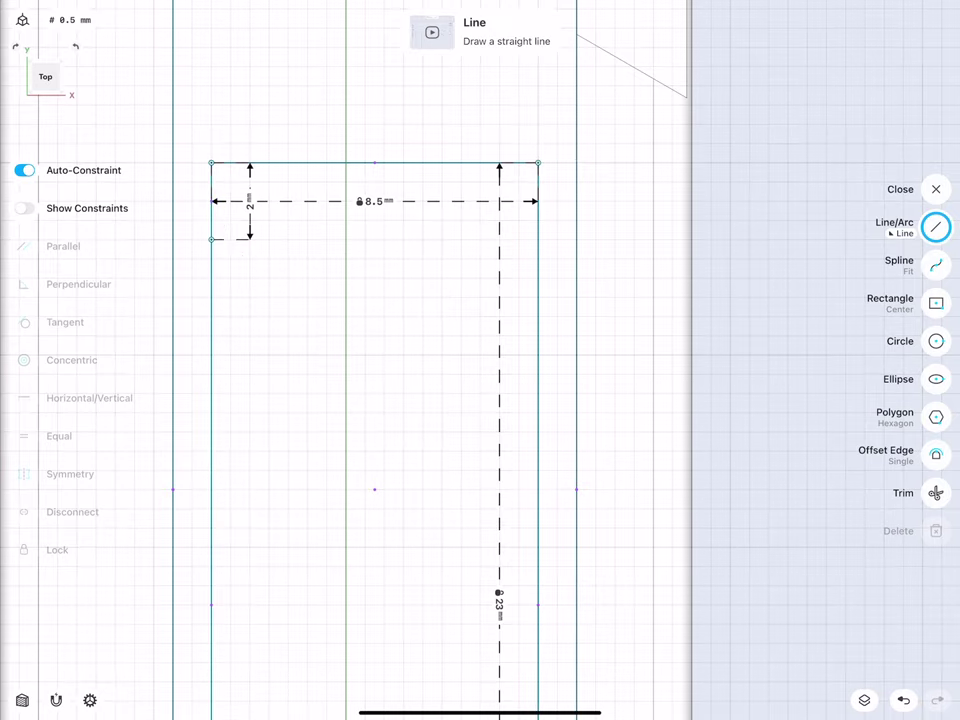
left_click(250, 239)
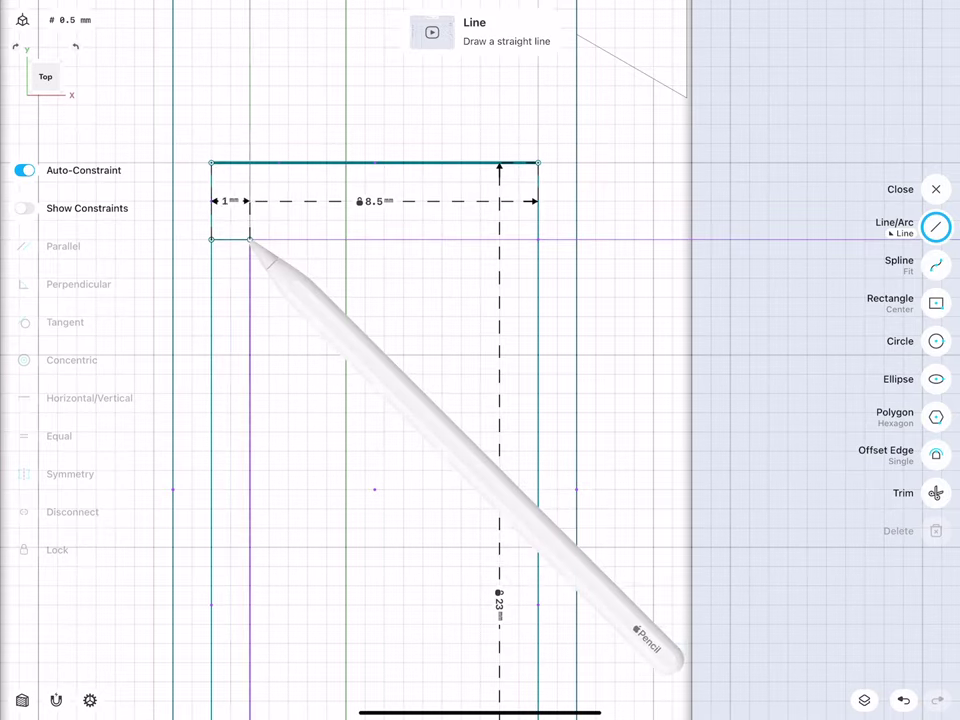
left_click_drag(250, 239, 288, 239)
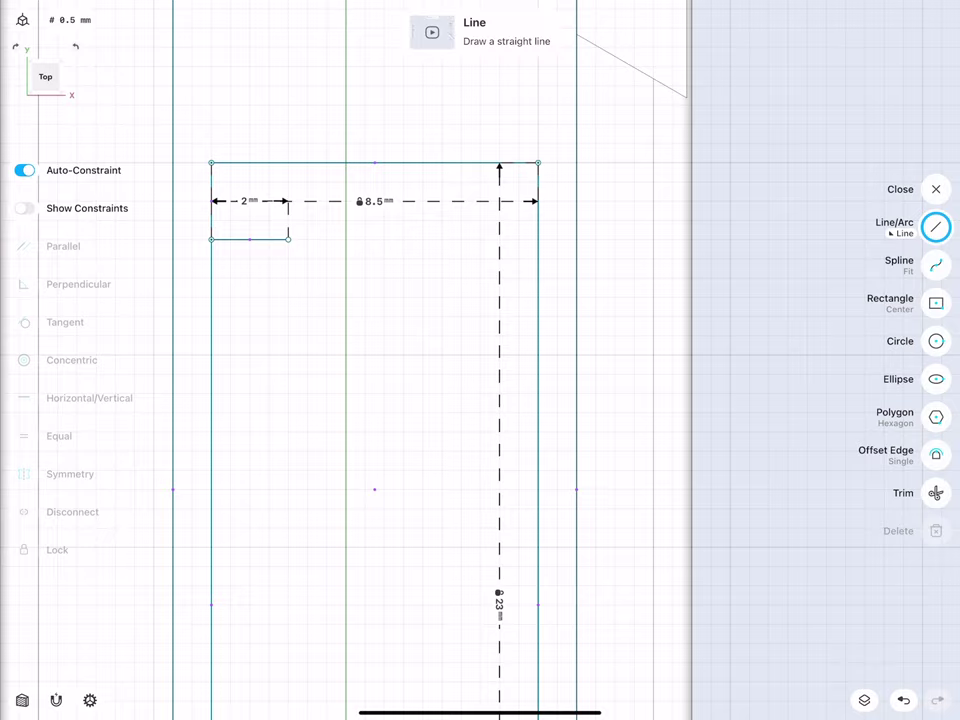
middle_click_drag(290, 367, 262, 370)
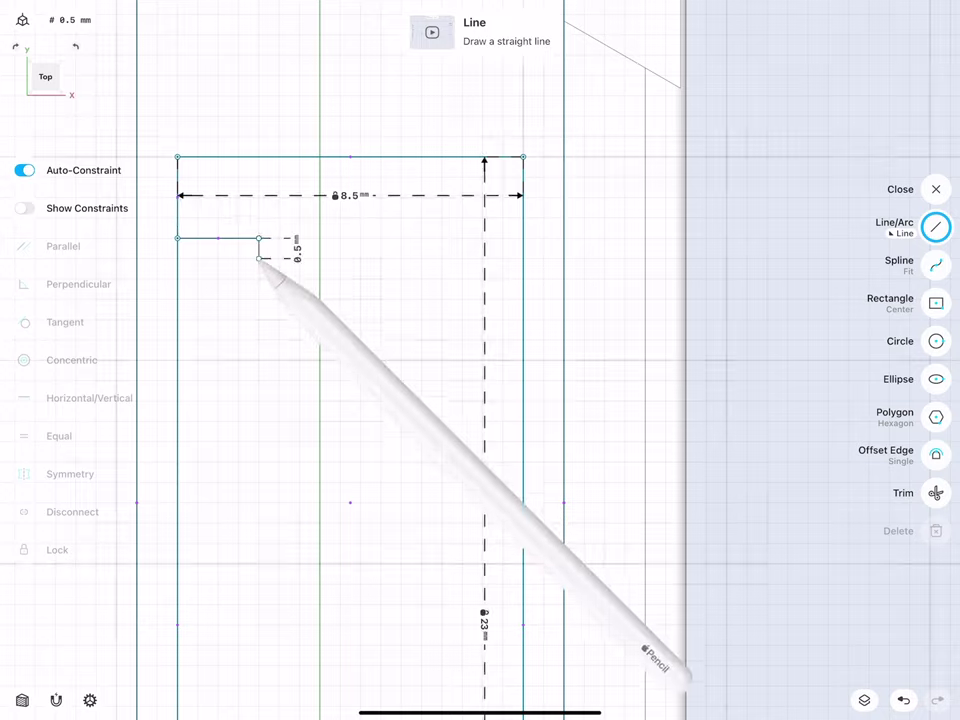
- Add the 1.5 mm side and close the upper 2 × 1.5 mm rectangle
left_click_drag(259, 238, 259, 299)
left_click(349, 268)
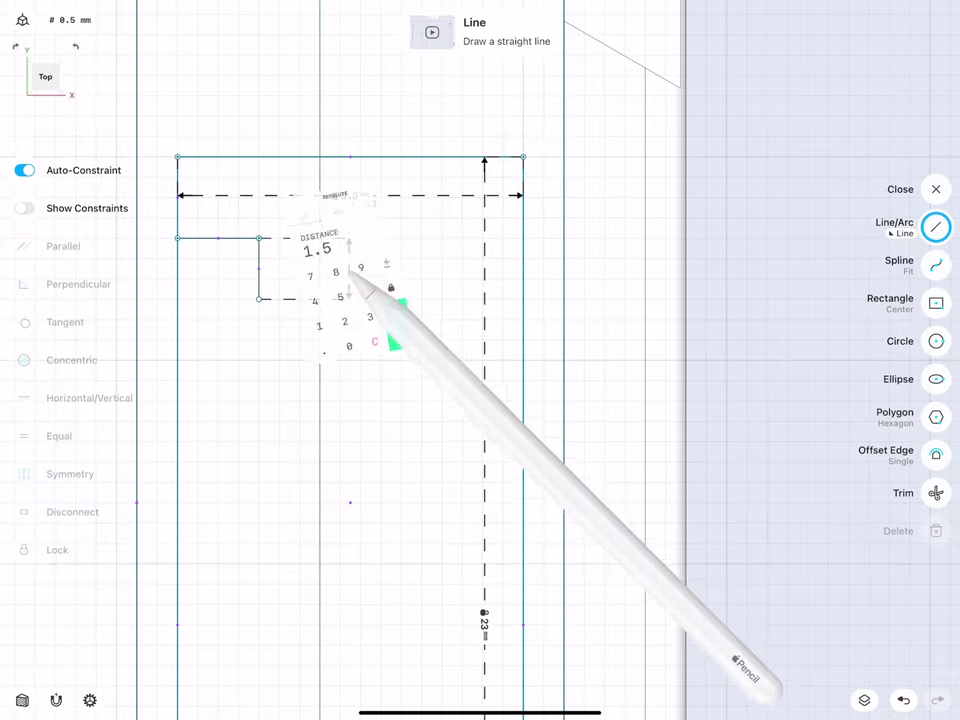
left_click(393, 337)
left_click(218, 238)
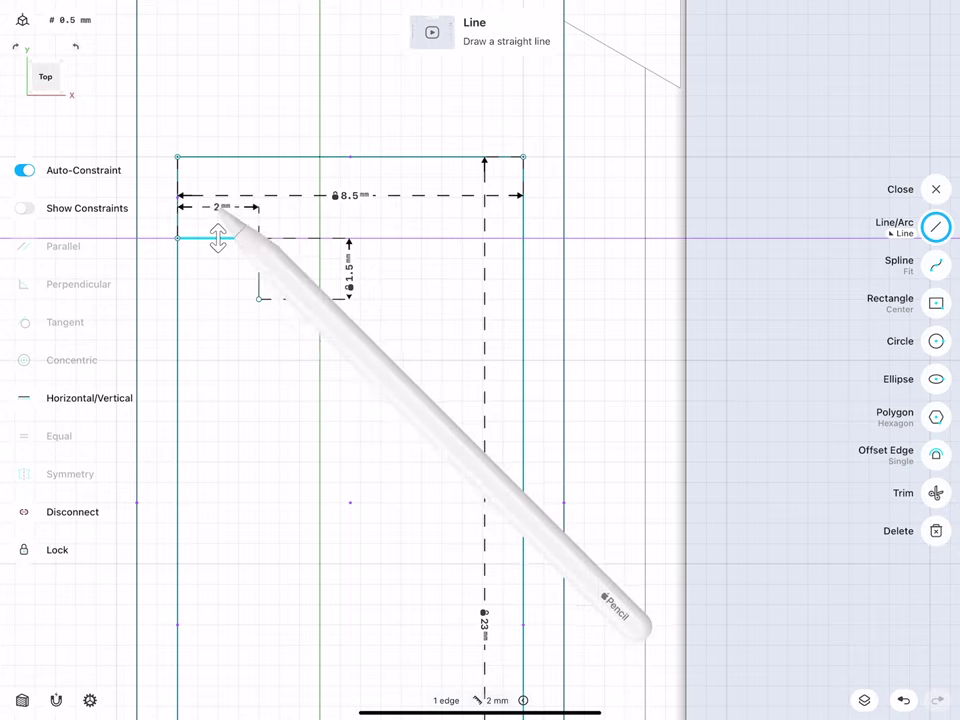
left_click_drag(212, 198, 212, 100)
left_click(212, 100)
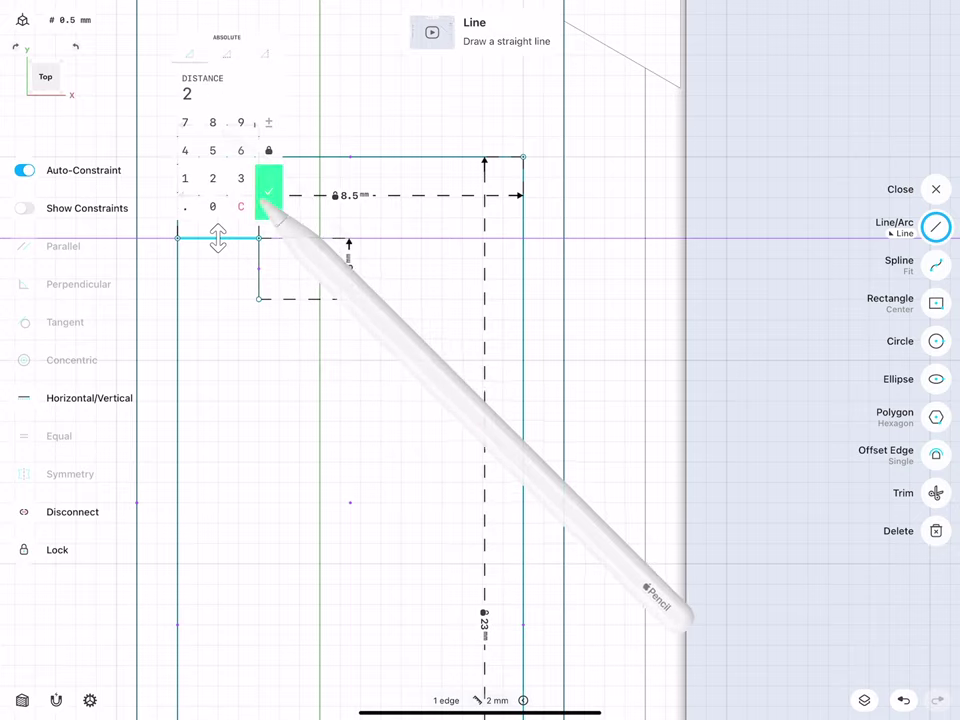
left_click(268, 192)
left_click_drag(177, 238, 177, 299)
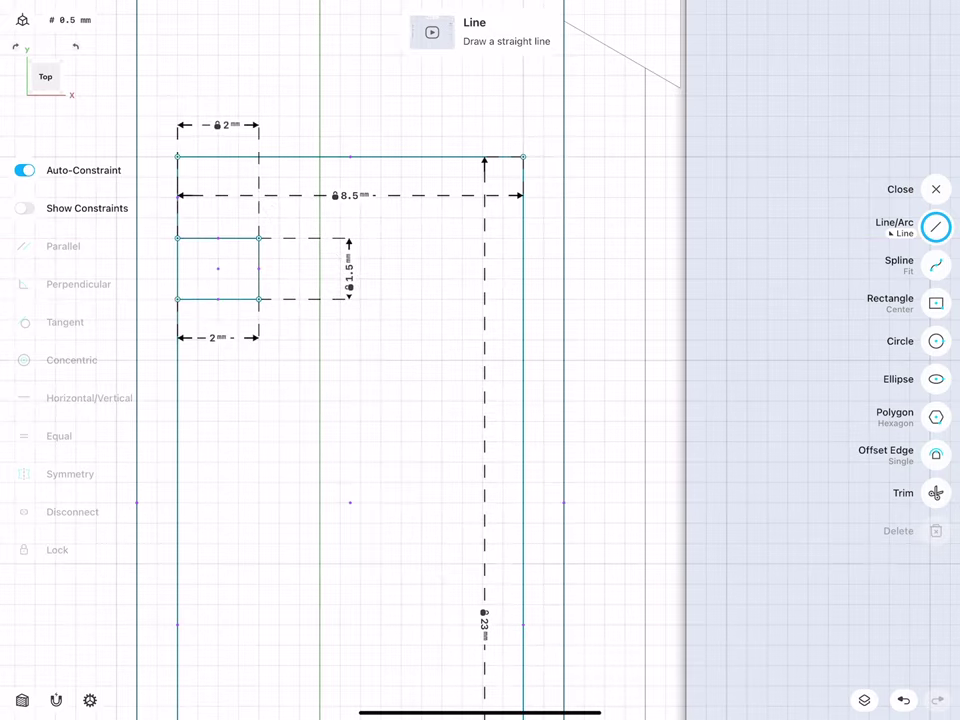
- Join the two small rectangles with an 11.5 mm edge and exit the sketch
scroll(197, 292, "down", 3)
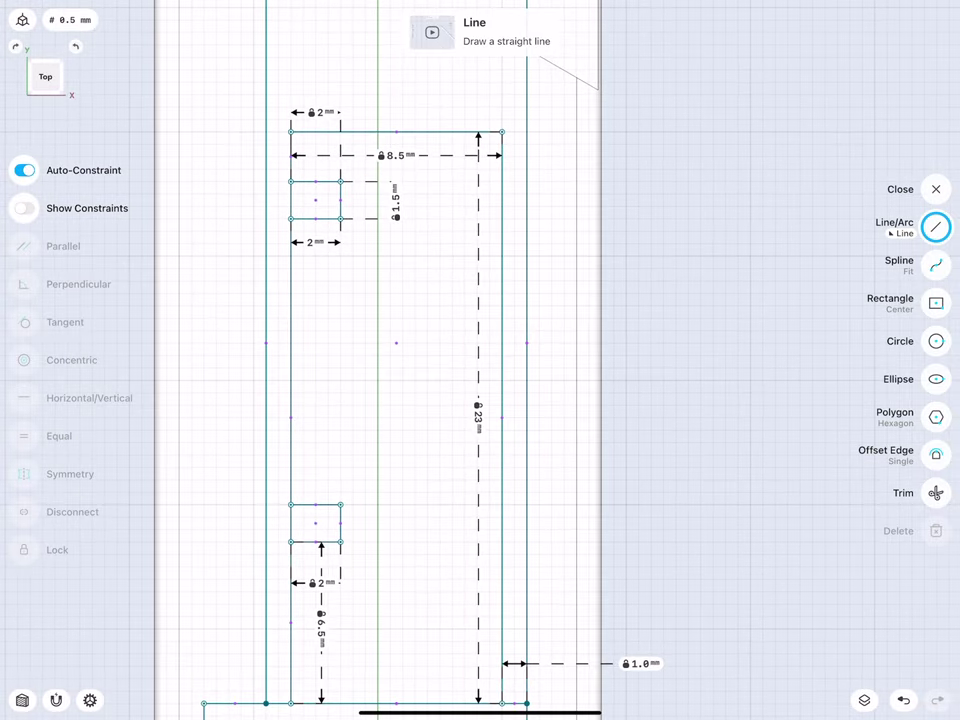
left_click_drag(341, 218, 341, 505)
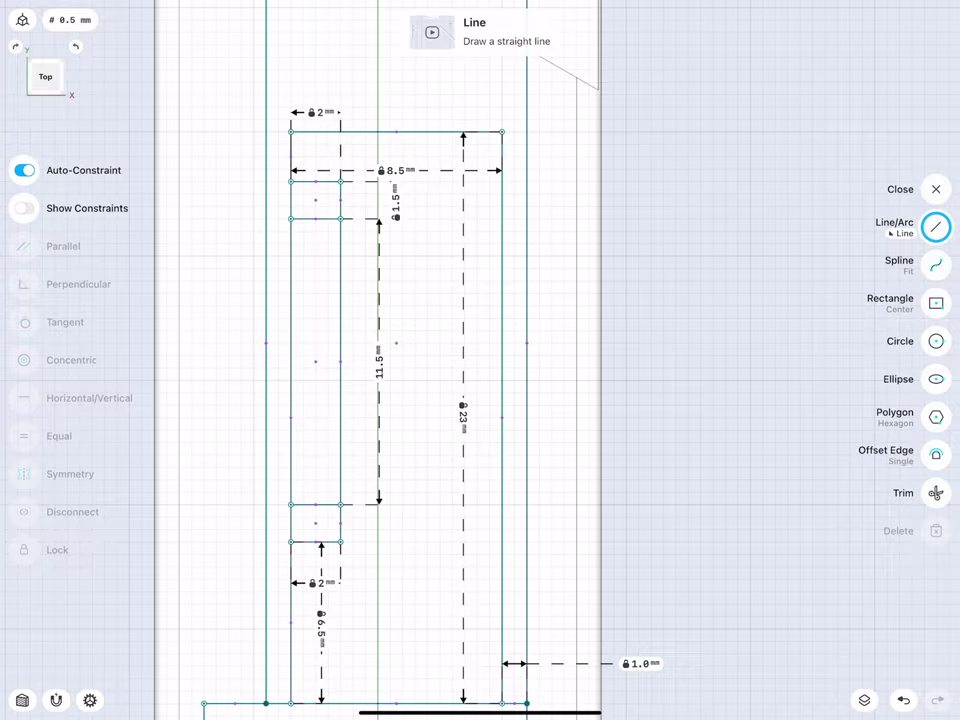
left_click(936, 189)
- Select the bar's top face and front strip face and cut them 5 mm deep
scroll(322, 485, "down", 3)
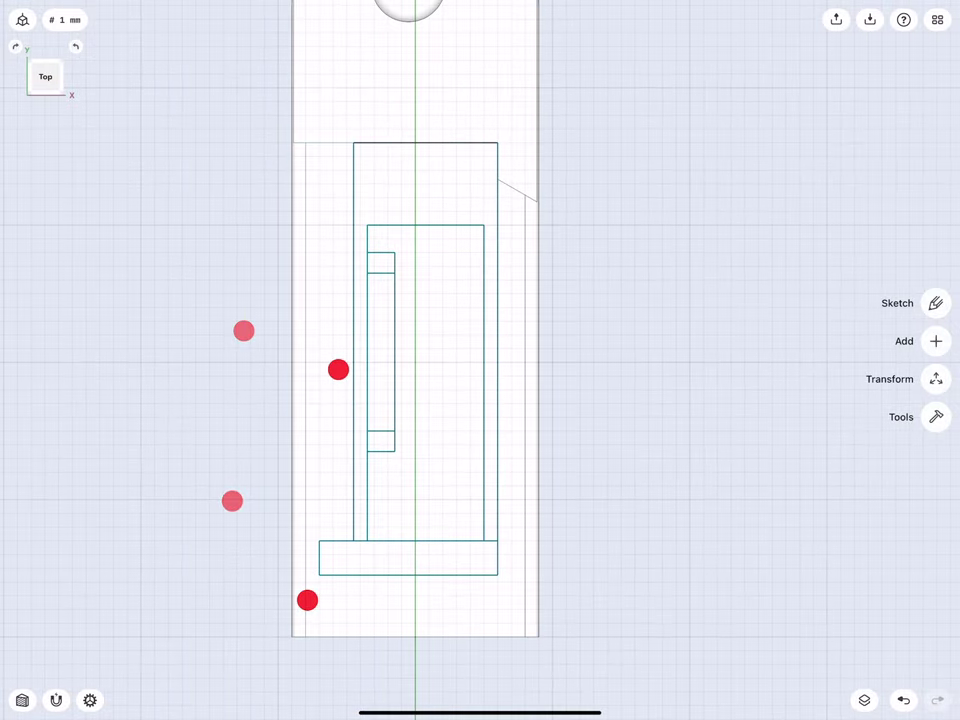
mouse_move(306, 360)
left_mouse_down()
mouse_move(261, 304)
mouse_move(257, 242)
mouse_move(240, 229)
left_mouse_up()
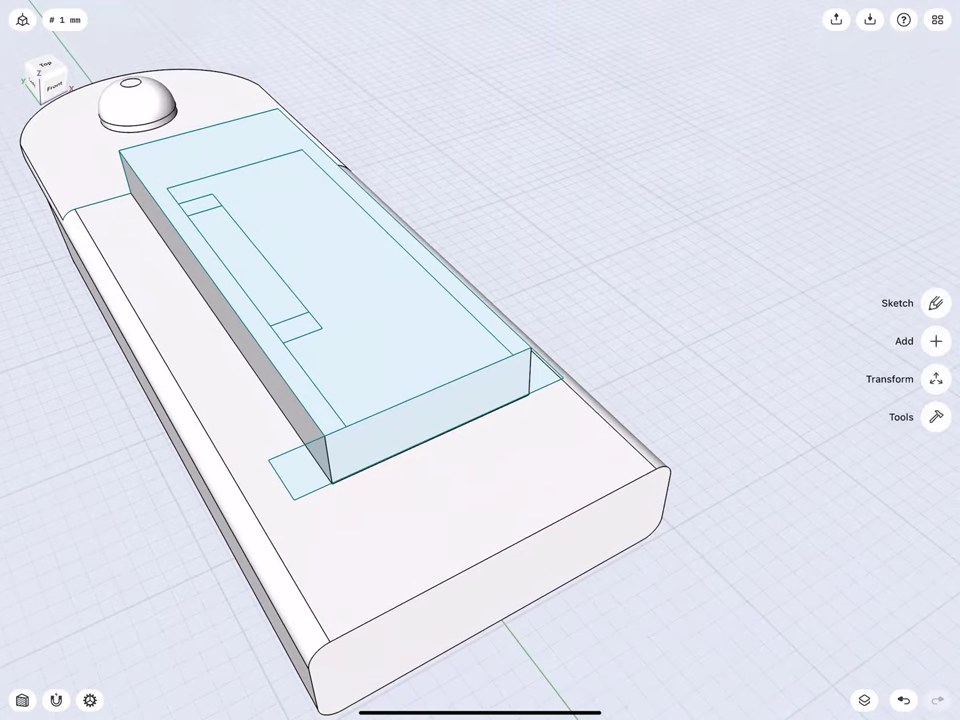
left_click(396, 345)
left_click(381, 440)
left_click_drag(300, 395, 288, 346)
left_click_drag(351, 335, 362, 436)
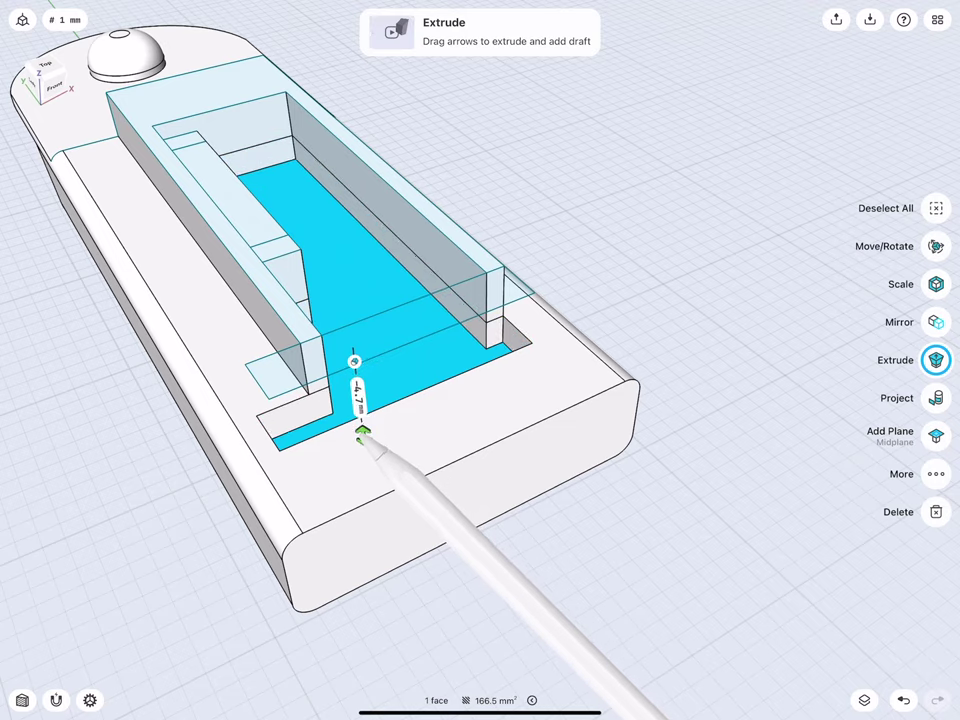
left_click(357, 396)
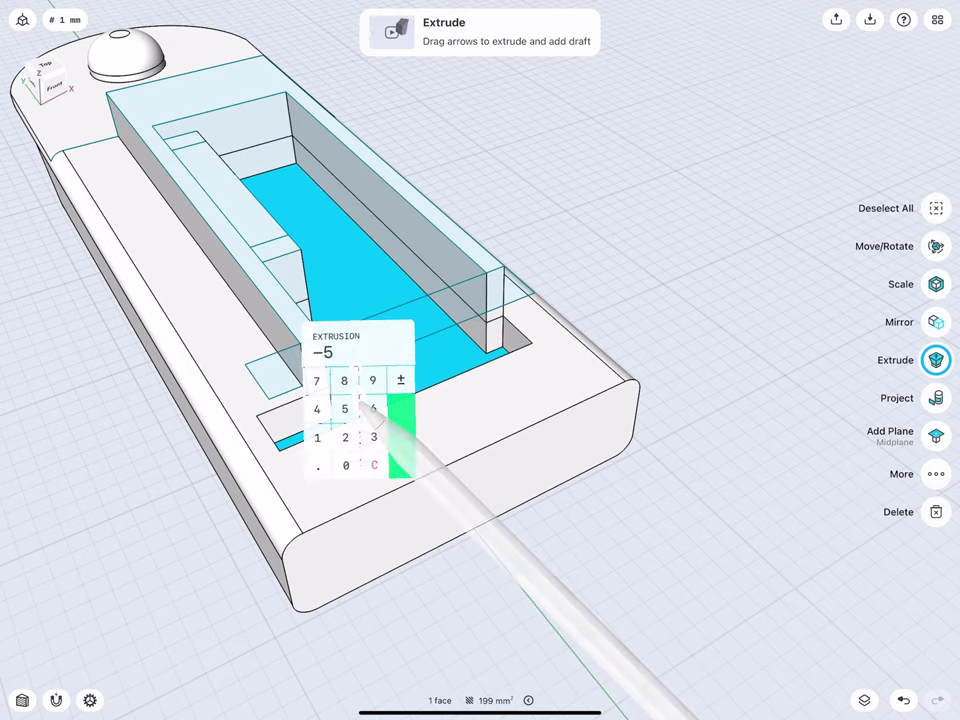
left_click(400, 440)
left_click(146, 564)
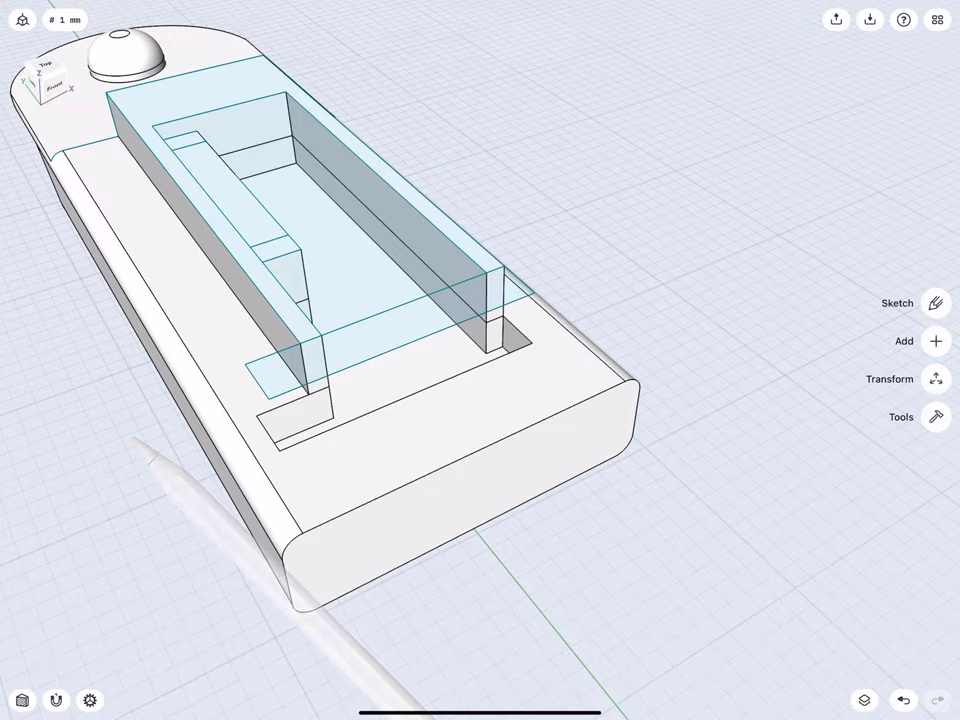
middle_click_drag(300, 520, 259, 418)
- Extrude the narrow recessed strip face at the pocket's left wall to -3 mm, cutting the slot
mouse_move(204, 236)
middle_mouse_down()
mouse_move(154, 229)
mouse_move(251, 246)
mouse_move(225, 268)
mouse_move(195, 261)
mouse_move(212, 270)
middle_mouse_up()
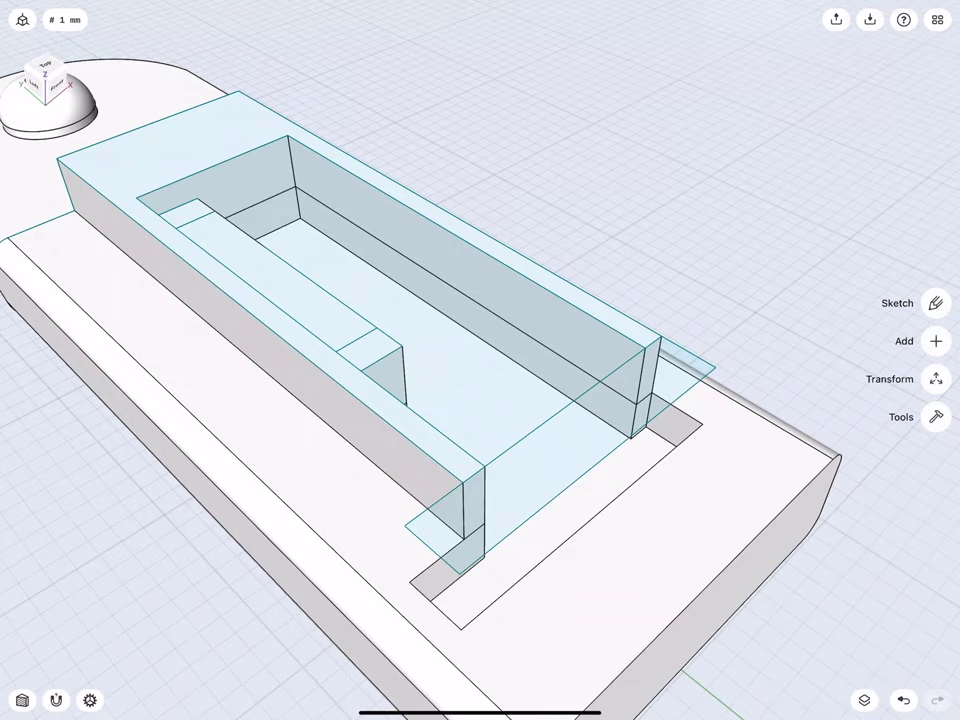
middle_click_drag(225, 330, 255, 360)
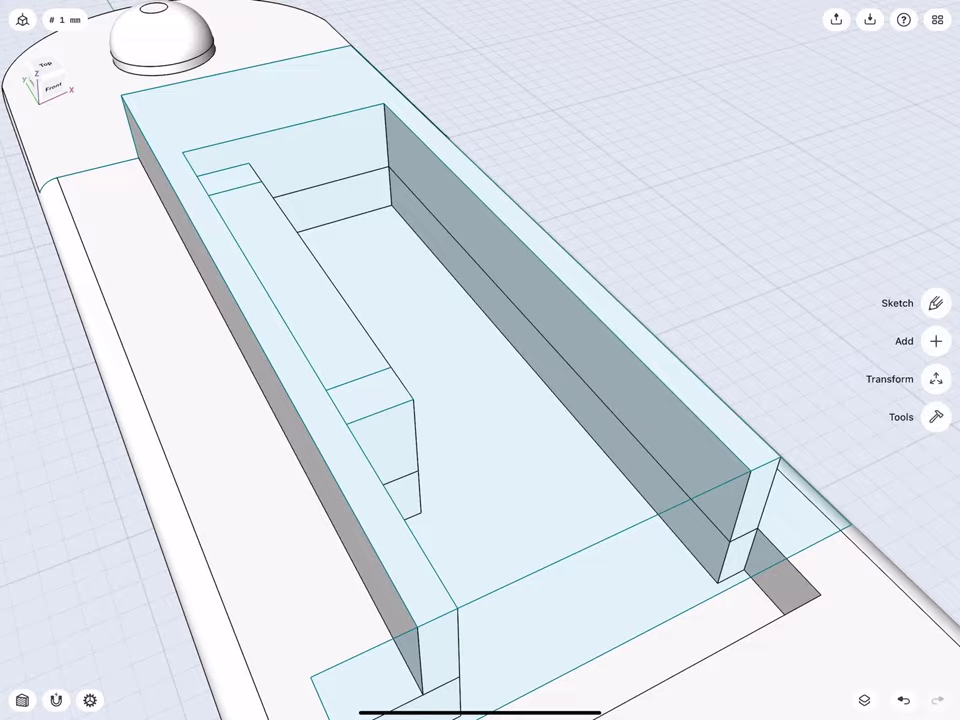
middle_click_drag(158, 244, 236, 336)
left_click(328, 290)
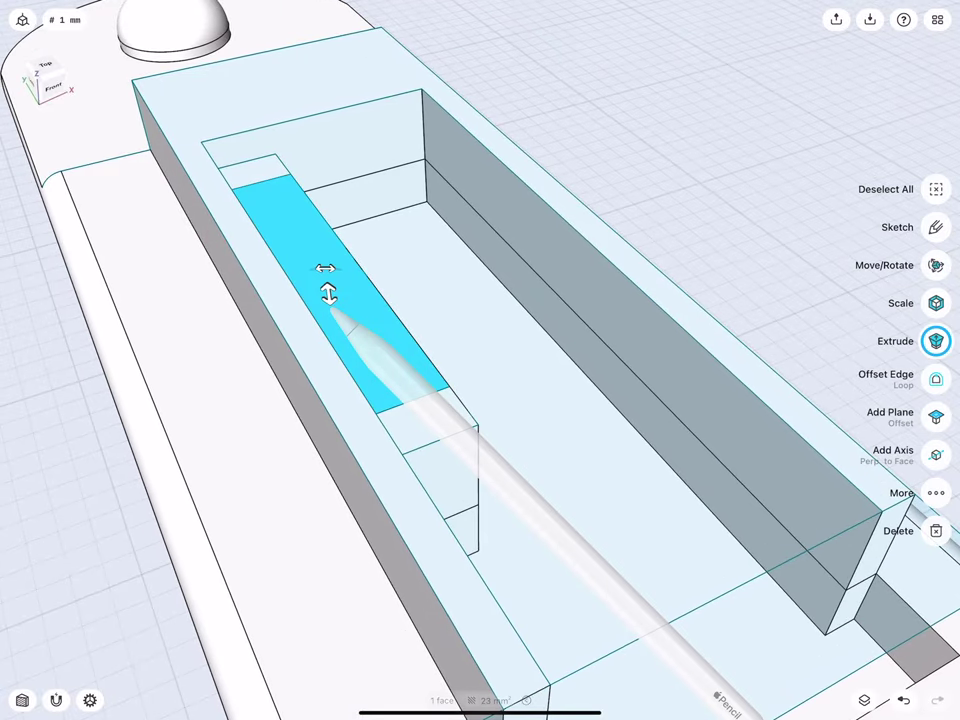
left_click_drag(328, 292, 340, 396)
mouse_move(278, 298)
left_mouse_down()
mouse_move(193, 240)
mouse_move(210, 244)
left_mouse_up()
scroll(293, 405, "down", 3)
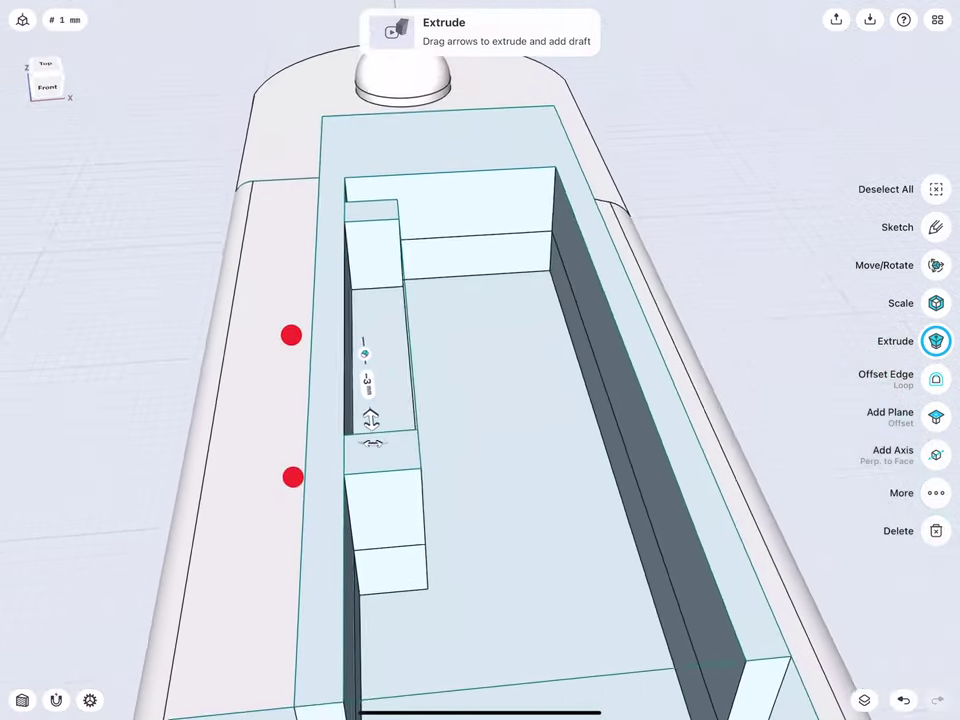
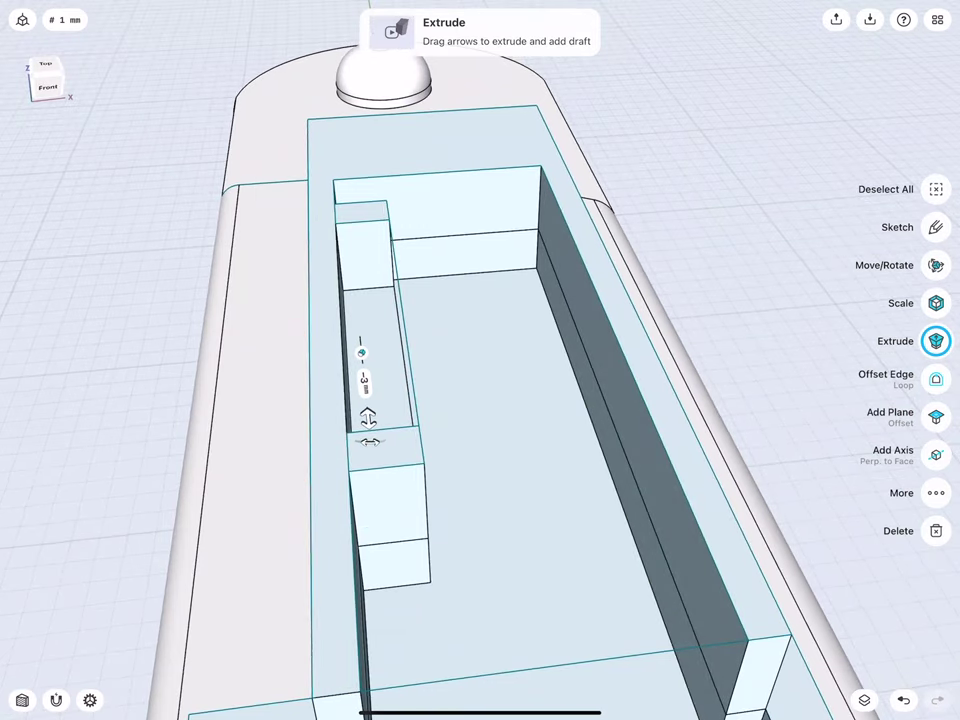
- Cancel the pending extrusion without applying a distance
left_click(363, 381)
left_click(405, 420)
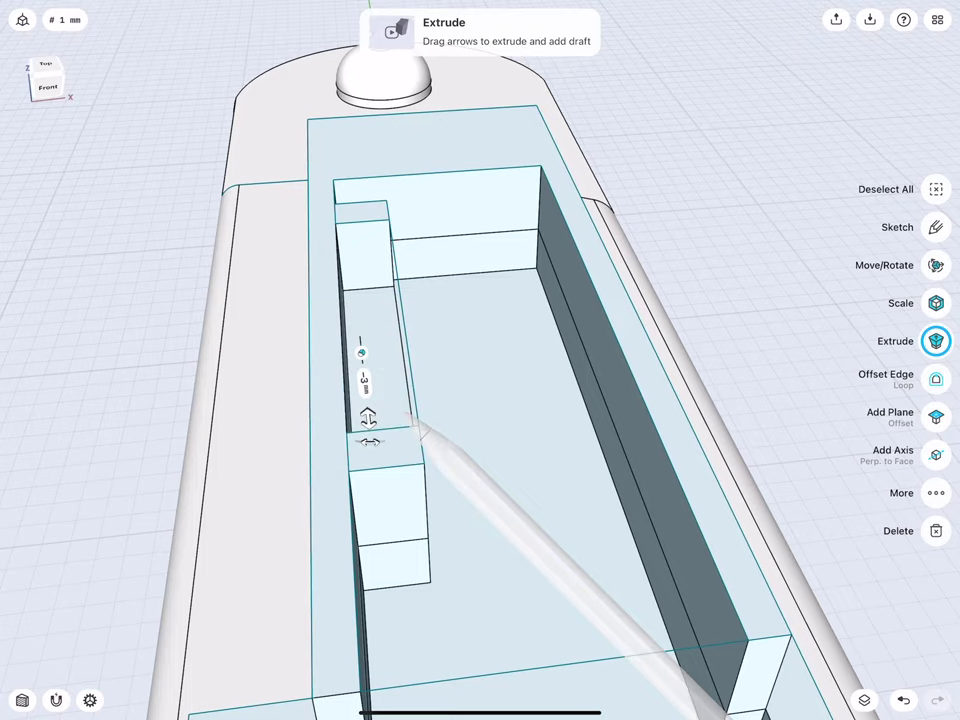
left_click(163, 277)
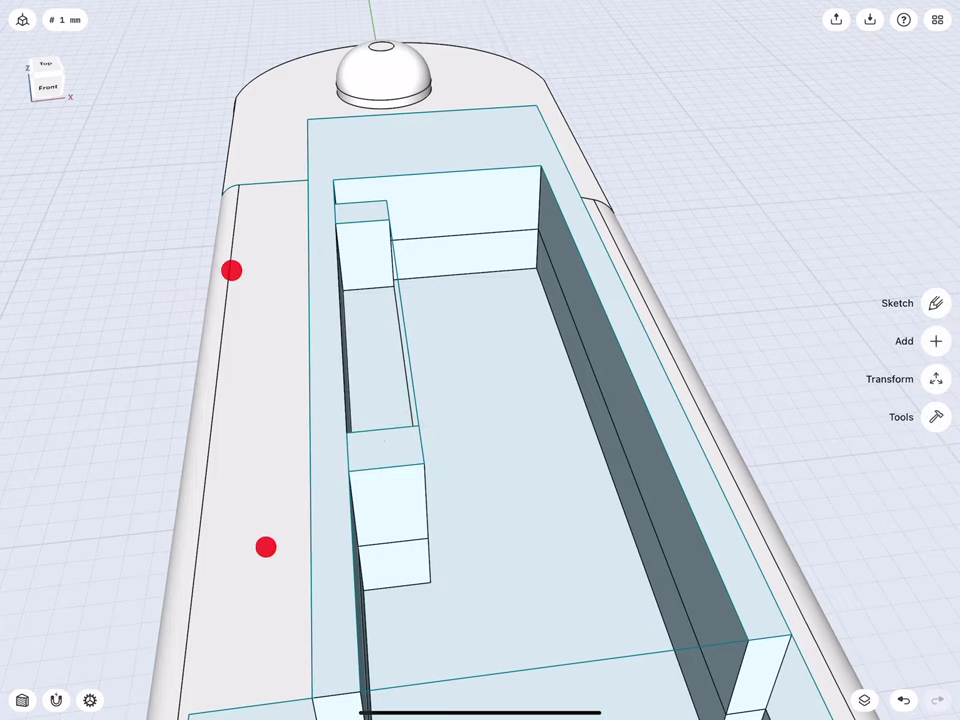
- Unite the hull and the cabin frame into a single body
mouse_move(265, 546)
middle_mouse_down()
mouse_move(274, 424)
mouse_move(306, 468)
middle_mouse_up()
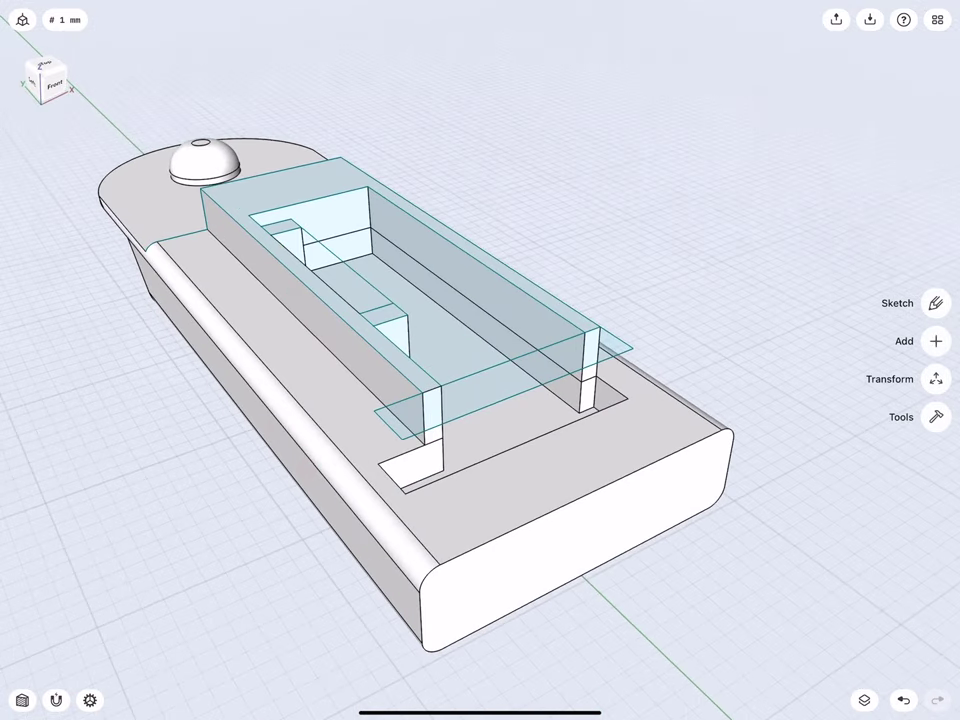
left_click(934, 416)
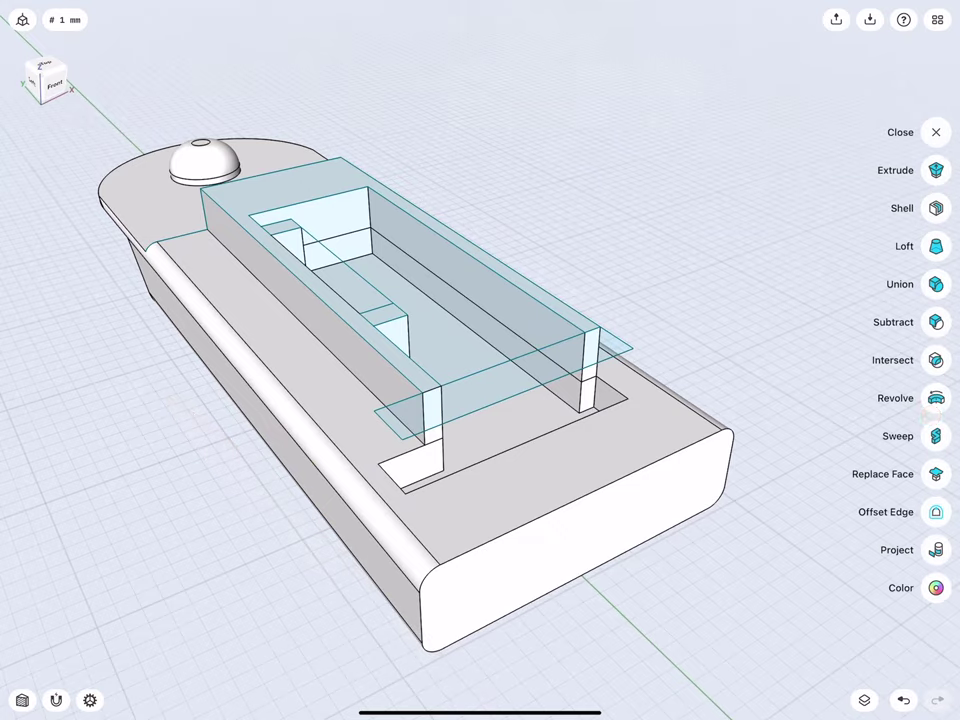
left_click(935, 284)
left_click(332, 396)
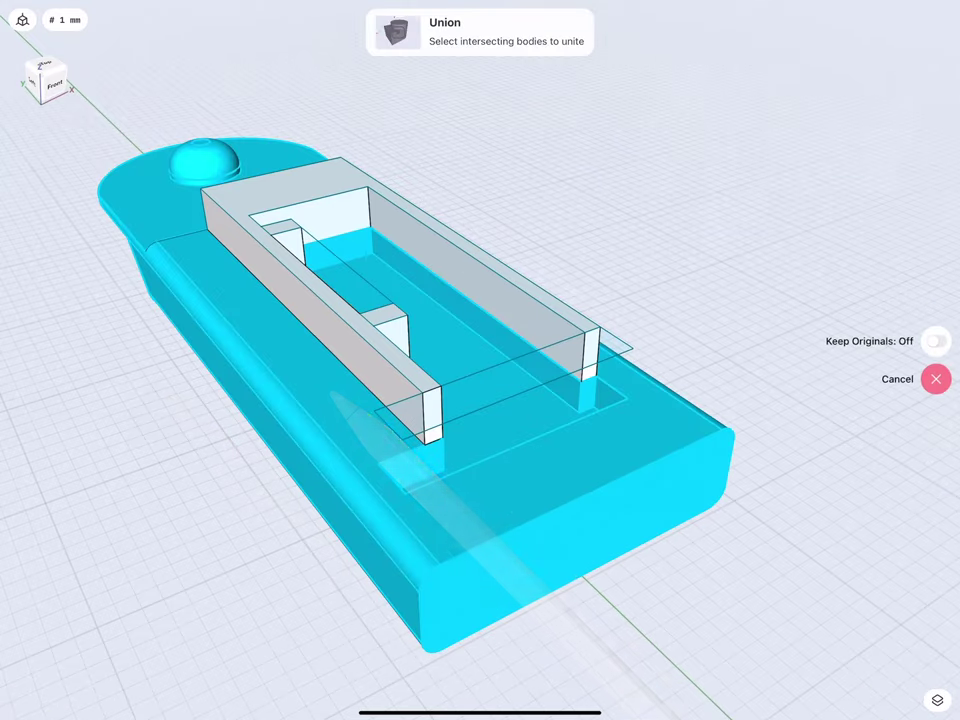
left_click(338, 340)
mouse_move(290, 360)
middle_mouse_down()
mouse_move(288, 386)
mouse_move(316, 408)
mouse_move(286, 400)
middle_mouse_up()
left_click(934, 322)
- Move Sketch plane 08 and Sketch plane 09 into the Sketches folder
left_click(866, 698)
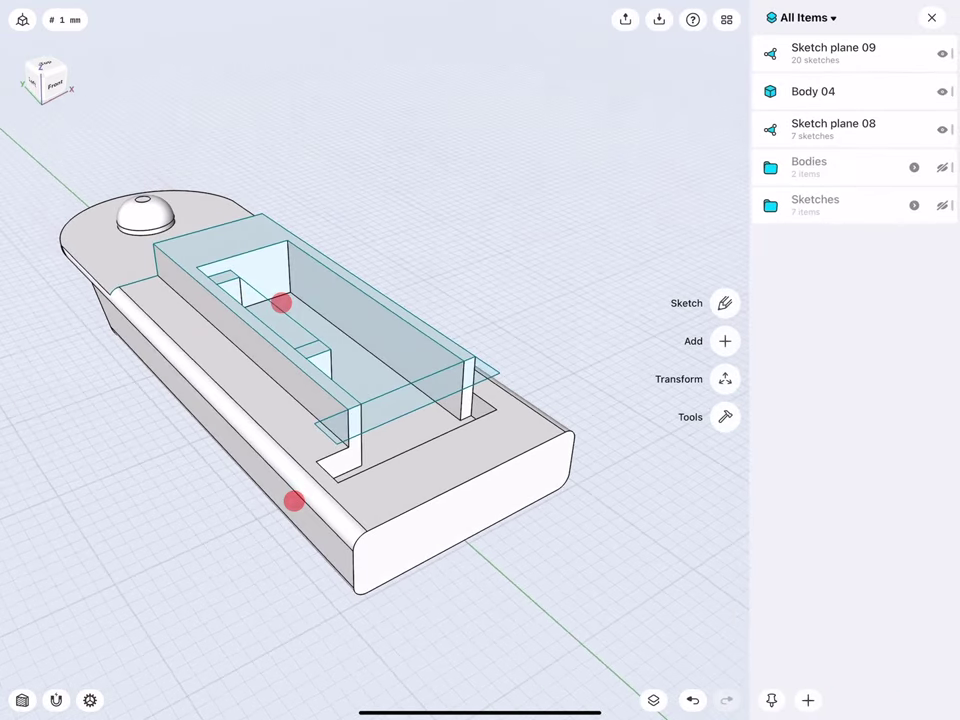
left_click(776, 124)
left_click(840, 45)
left_click_drag(838, 127, 840, 238)
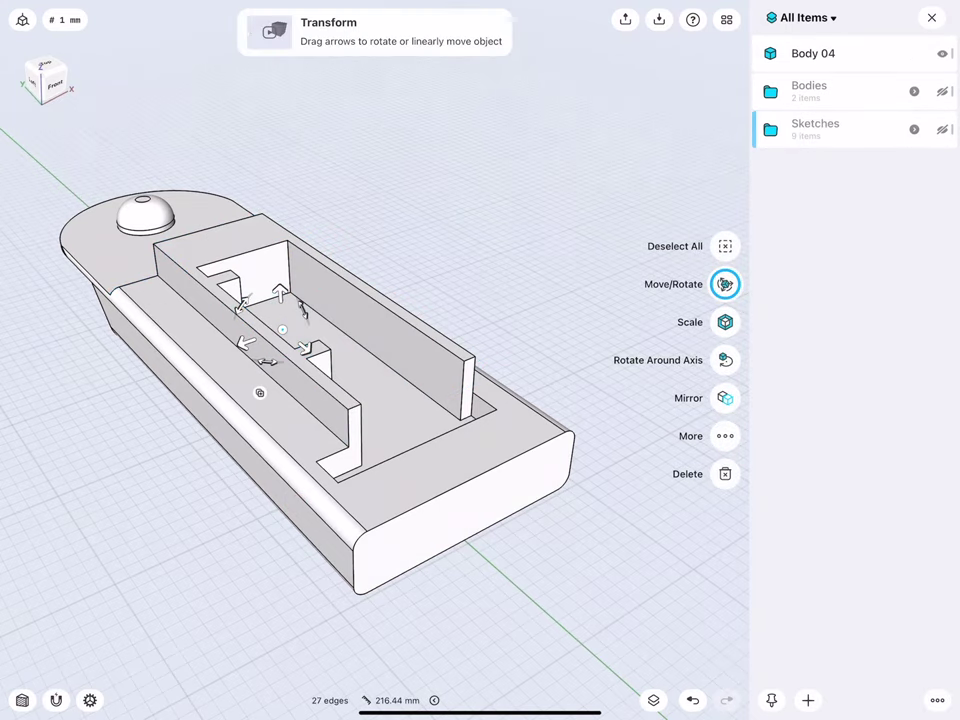
- Round the two front vertical cabin corner edges with a 1 mm fillet
left_click(931, 17)
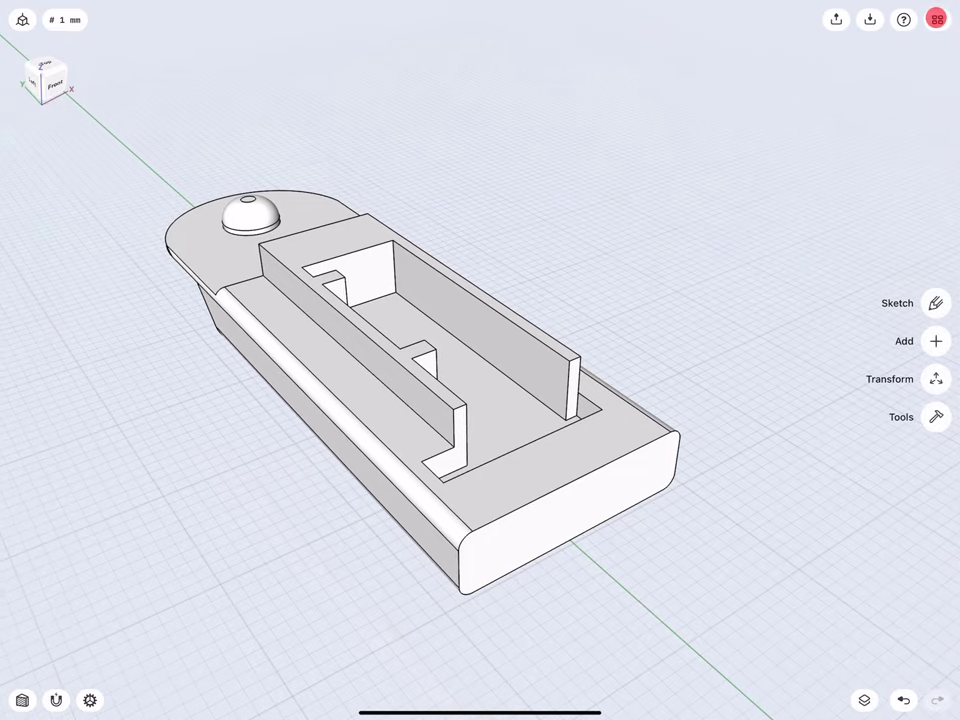
middle_click_drag(290, 300, 296, 304)
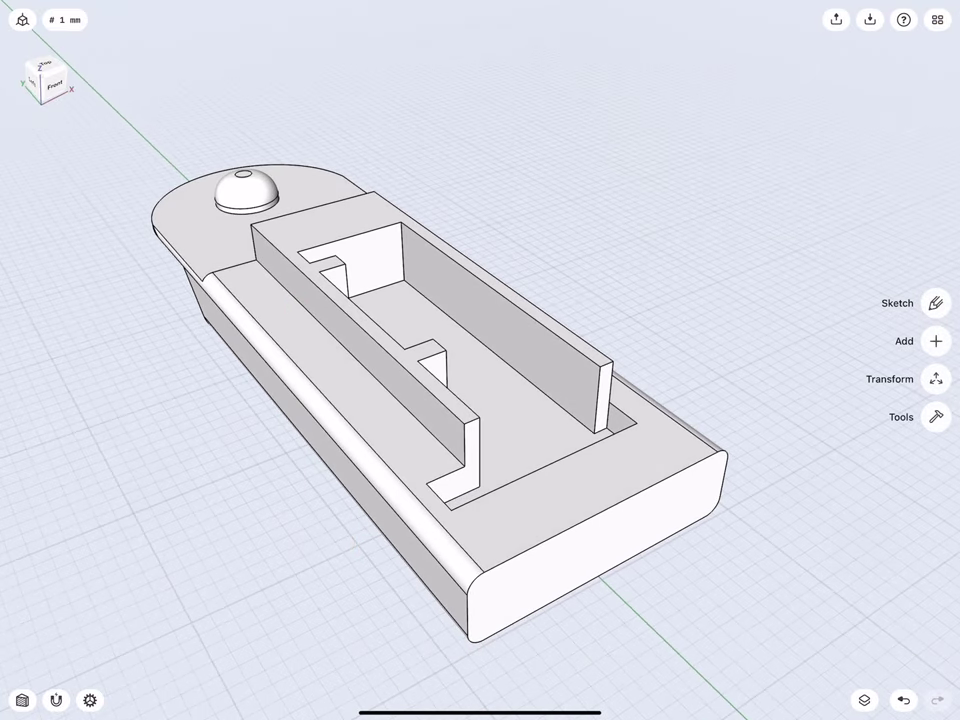
scroll(250, 250, "up", 5)
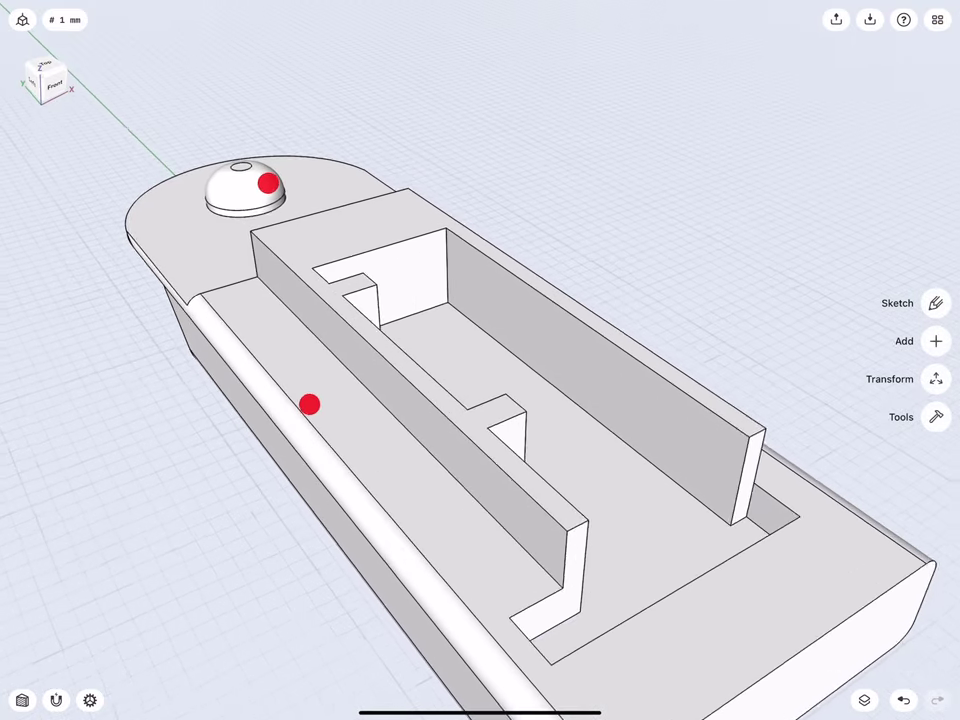
scroll(300, 300, "up", 3)
left_click(268, 254)
middle_click_drag(314, 297, 245, 298)
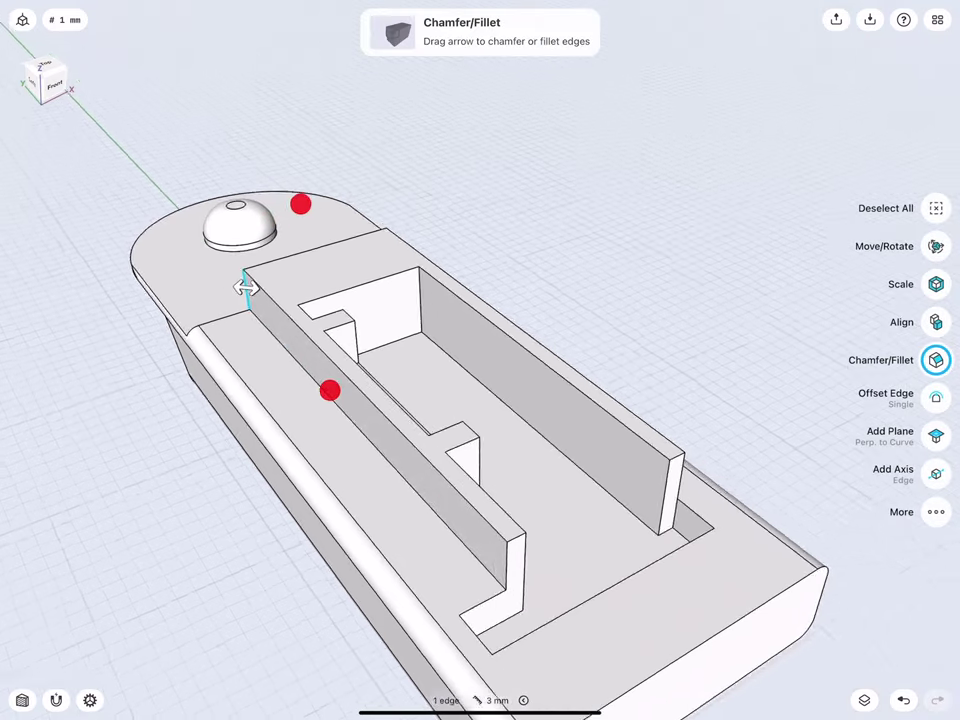
left_click(458, 355)
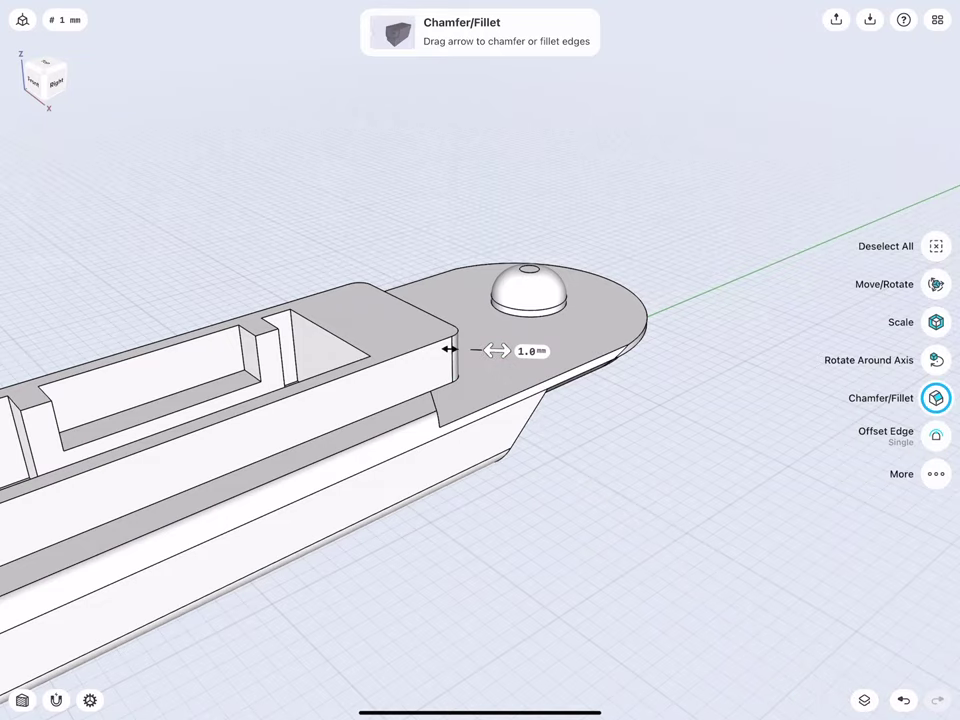
left_click(289, 231)
- Reorient the view to a front-facing, more top-down look at the boat
middle_click_drag(275, 375, 345, 390)
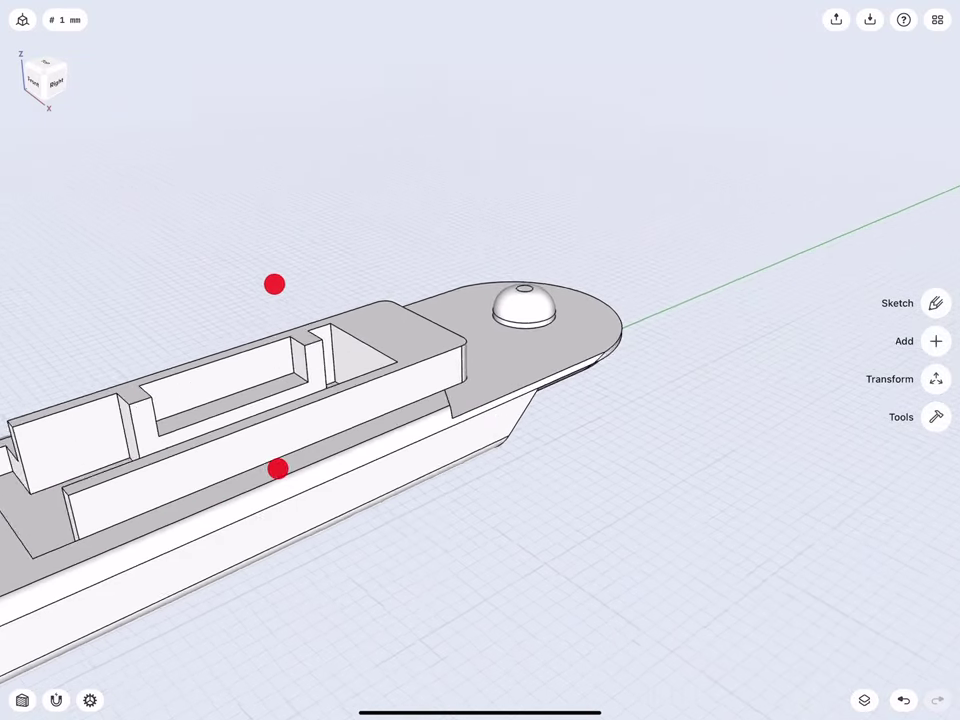
left_click(52, 75)
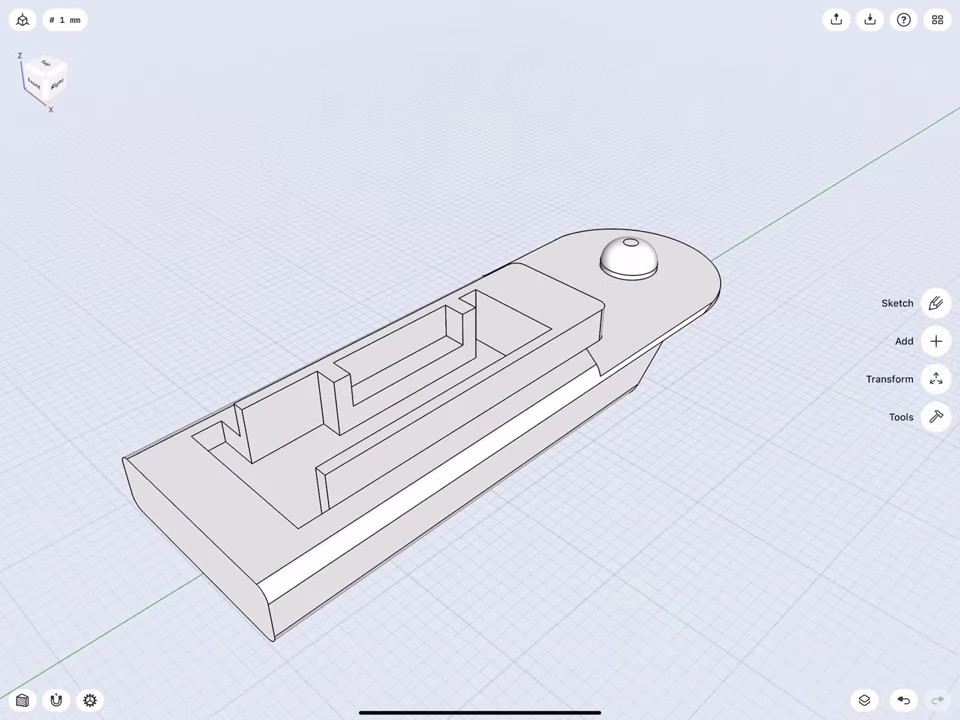
middle_click_drag(268, 602, 297, 598)
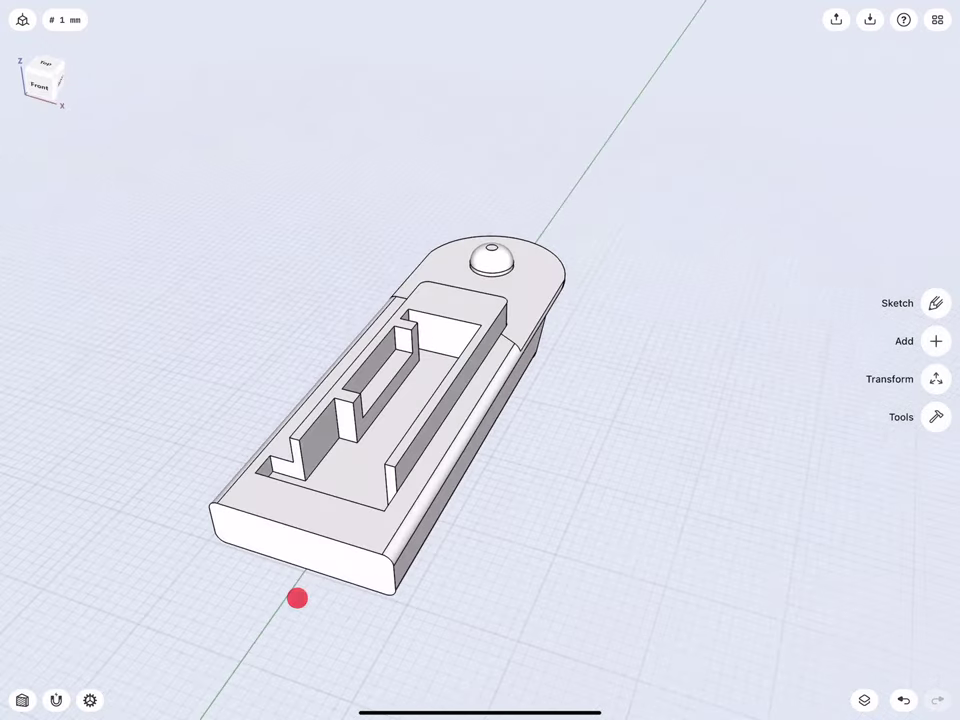
mouse_move(275, 339)
middle_mouse_down()
mouse_move(311, 321)
mouse_move(377, 328)
middle_mouse_up()
- Start a sketch on the cabin floor and draw a 4.25 mm line along the outline's top edge
double_click(501, 362)
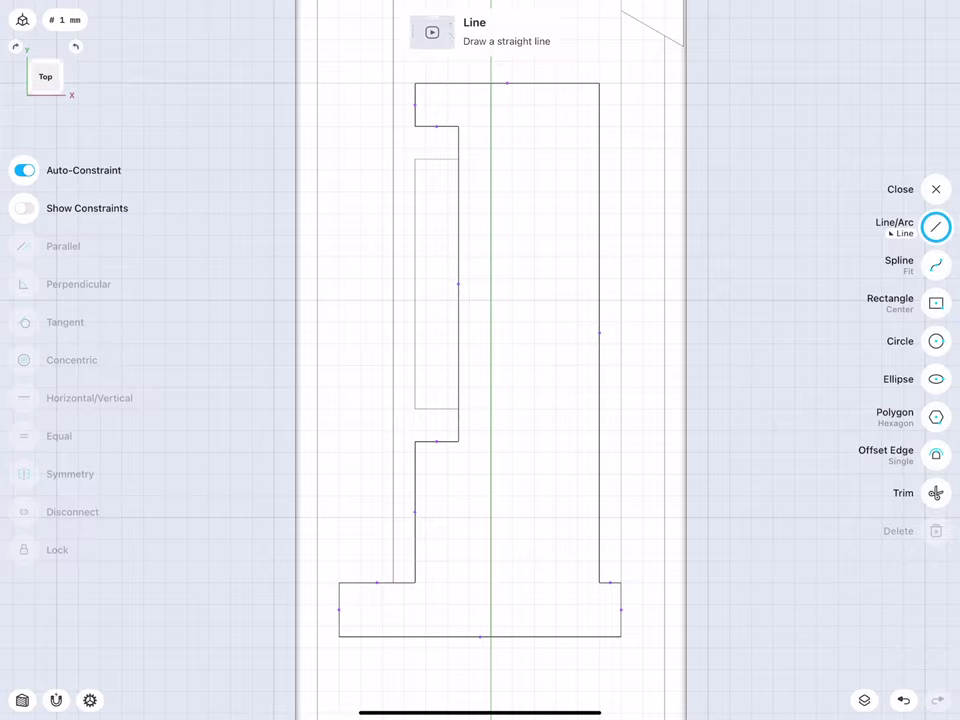
scroll(416, 368, "up", 5)
mouse_move(416, 368)
middle_mouse_down()
mouse_move(345, 535)
mouse_move(397, 394)
mouse_move(396, 406)
middle_mouse_up()
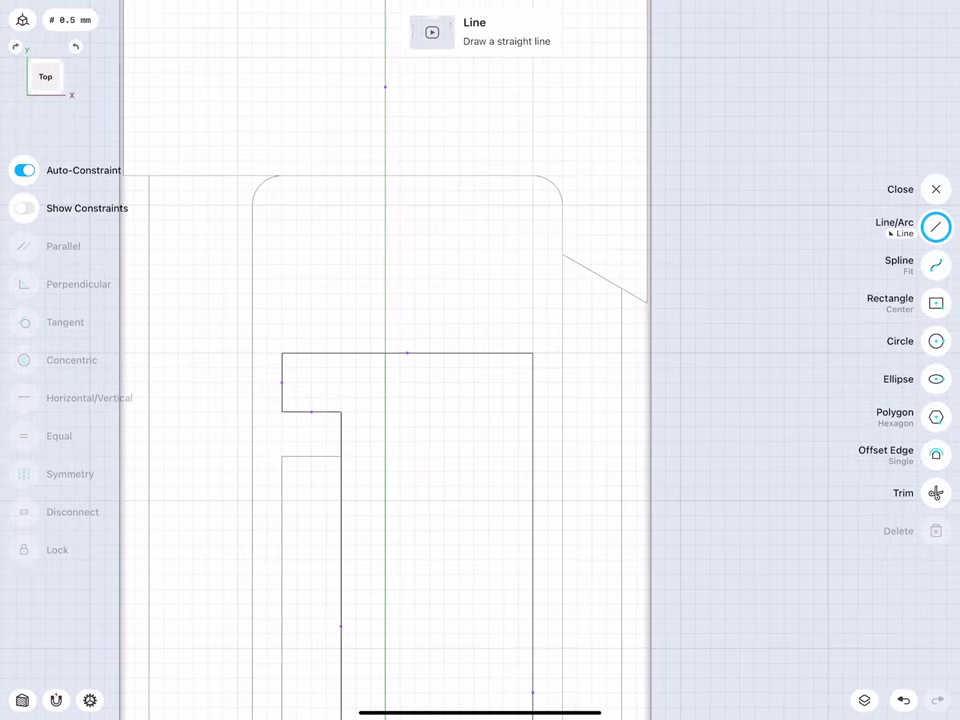
left_click_drag(532, 353, 430, 353)
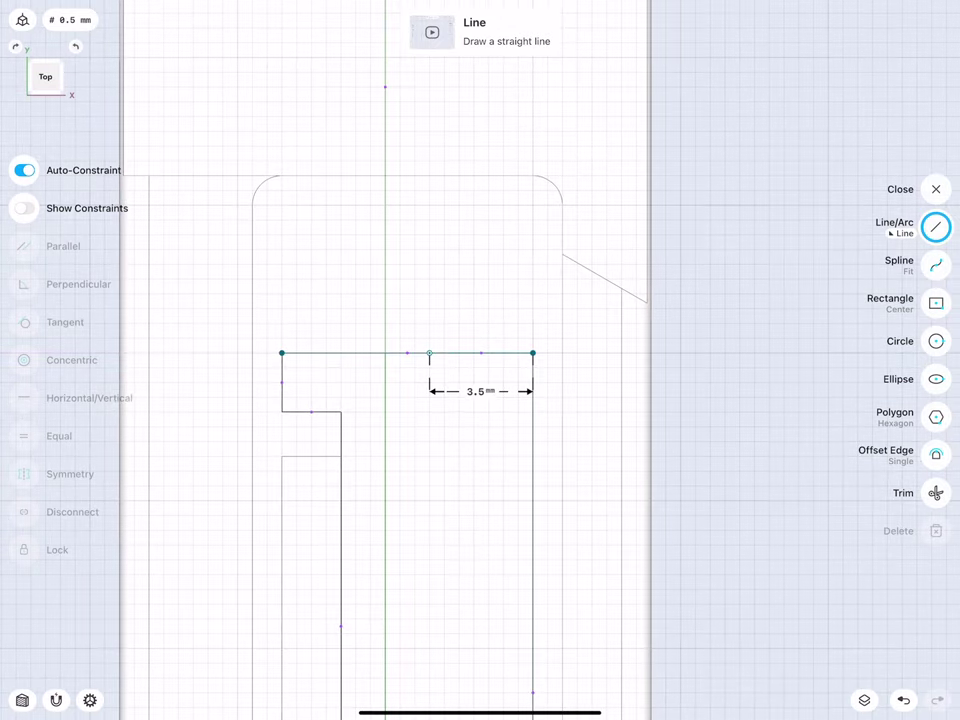
left_click(481, 391)
left_click(439, 417)
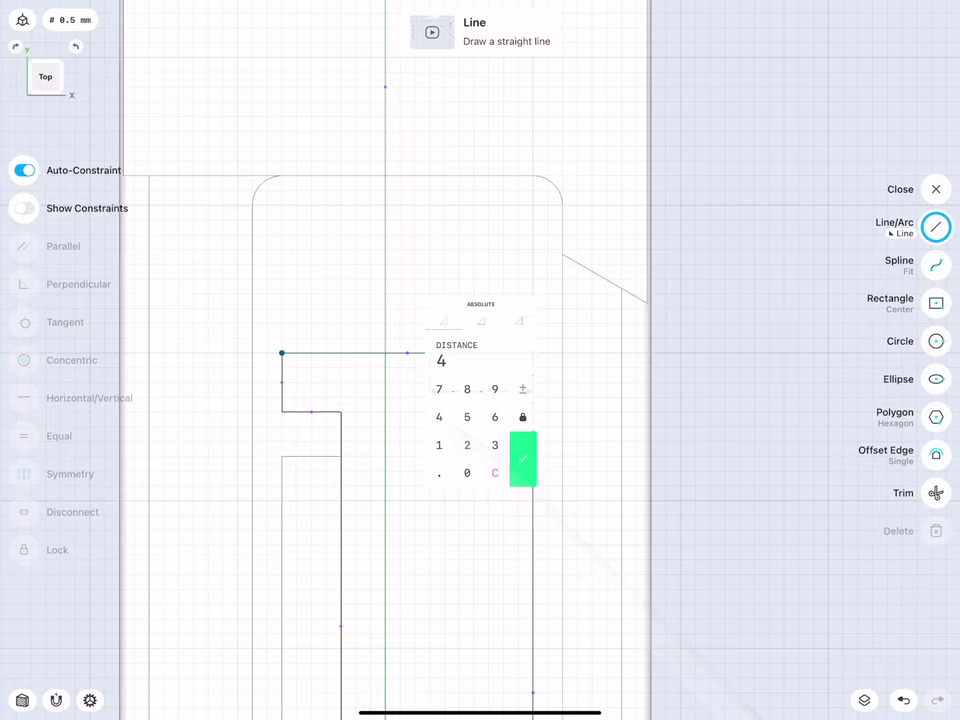
left_click(439, 473)
left_click(466, 445)
left_click(466, 417)
left_click(523, 459)
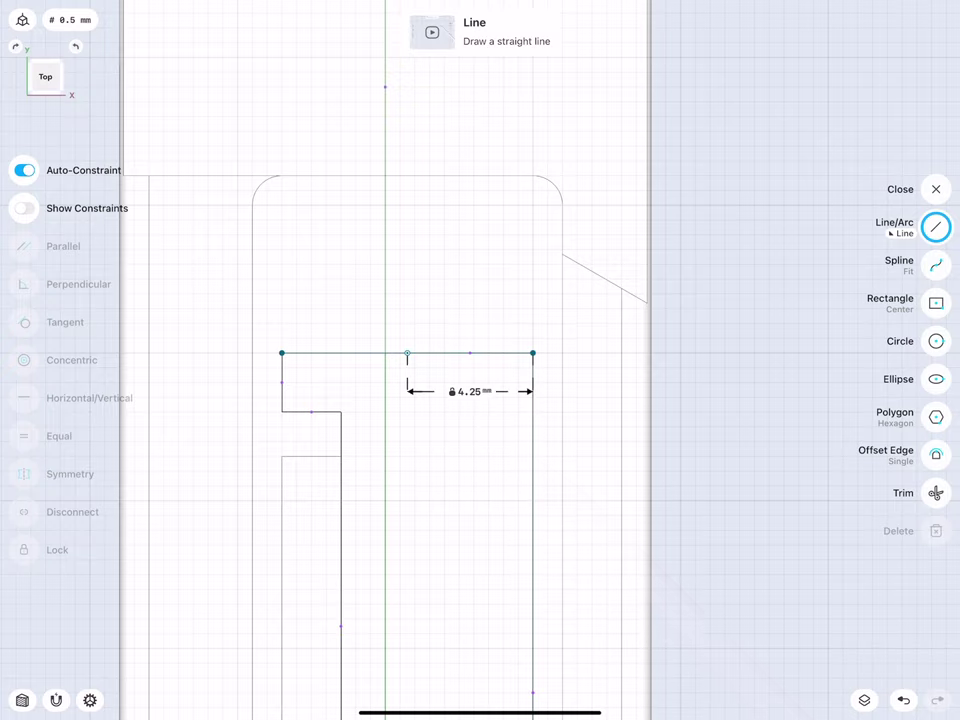
- Draw a 5.5 mm vertical line down from that point
scroll(372, 362, "up", 3)
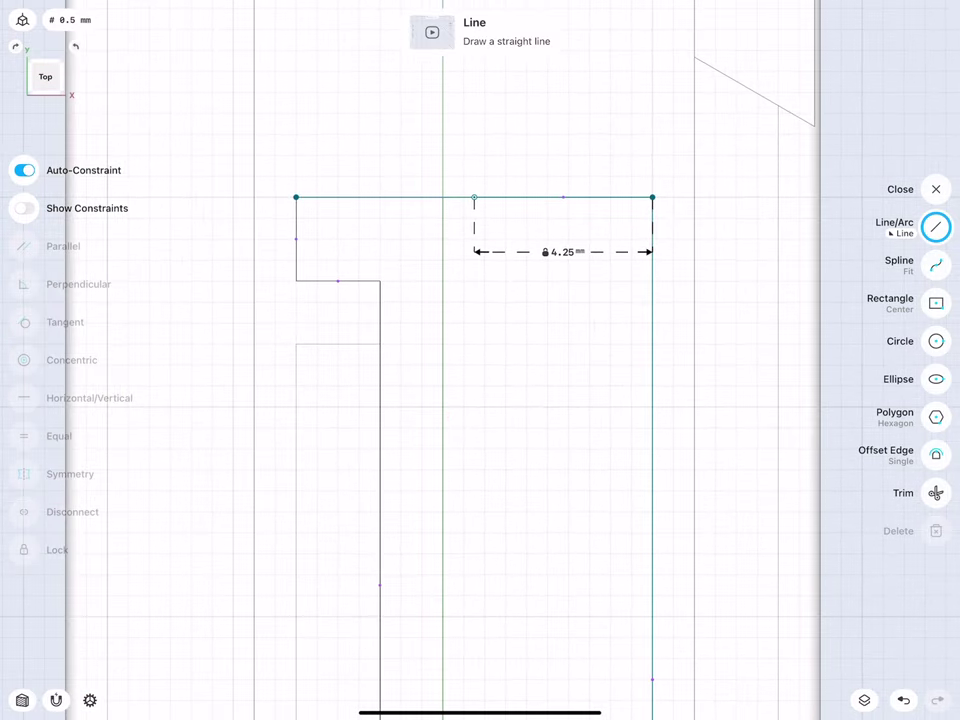
left_click_drag(474, 197, 474, 386)
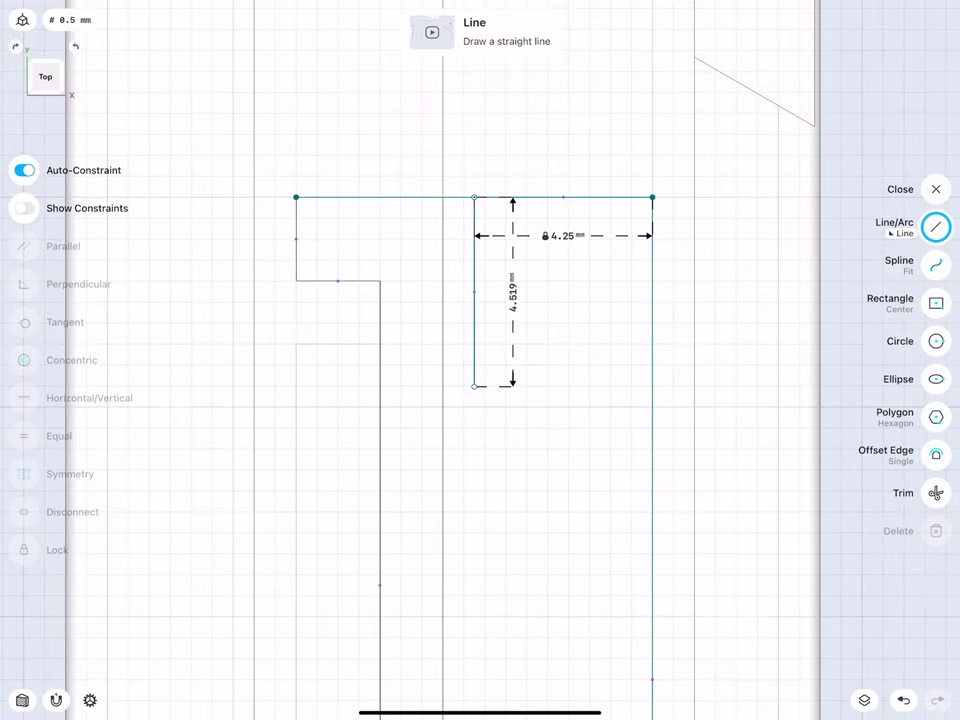
left_click(512, 295)
left_click(499, 317)
left_click(471, 373)
left_click(499, 317)
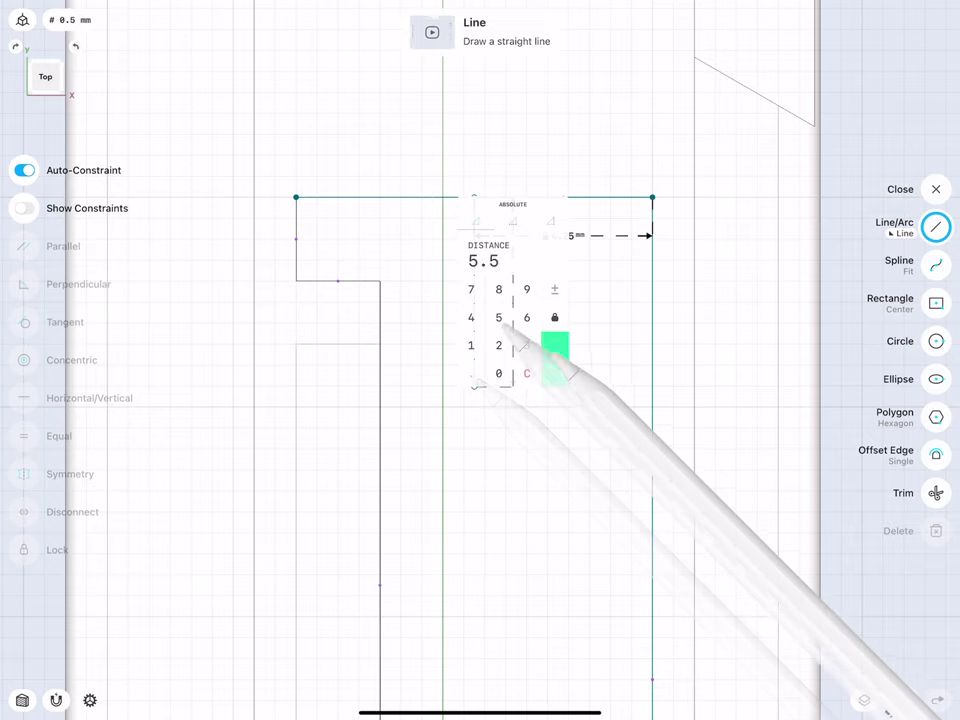
left_click(555, 345)
- Draw a 1 mm radius circle at the vertical line's lower end
scroll(408, 420, "up", 2)
left_click(935, 342)
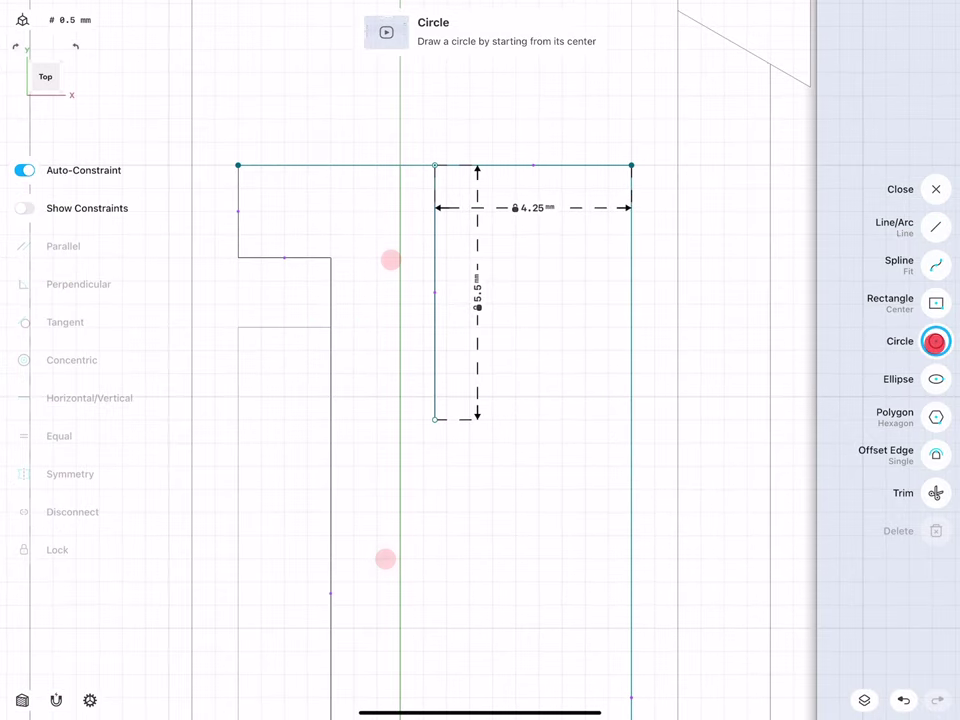
left_click_drag(434, 419, 470, 460)
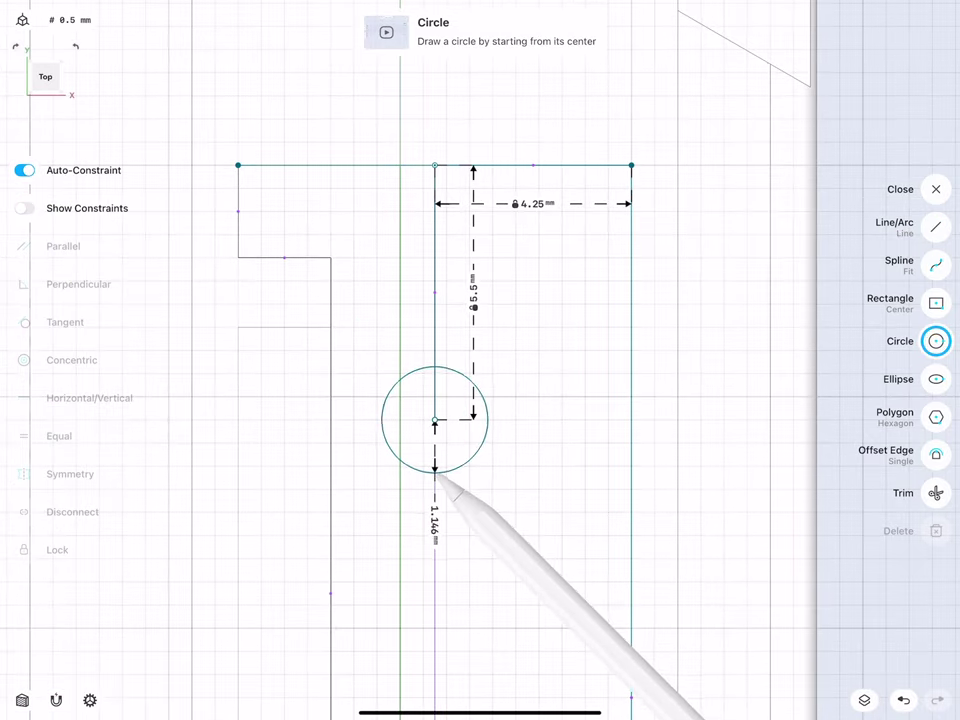
left_click(538, 419)
left_click(501, 456)
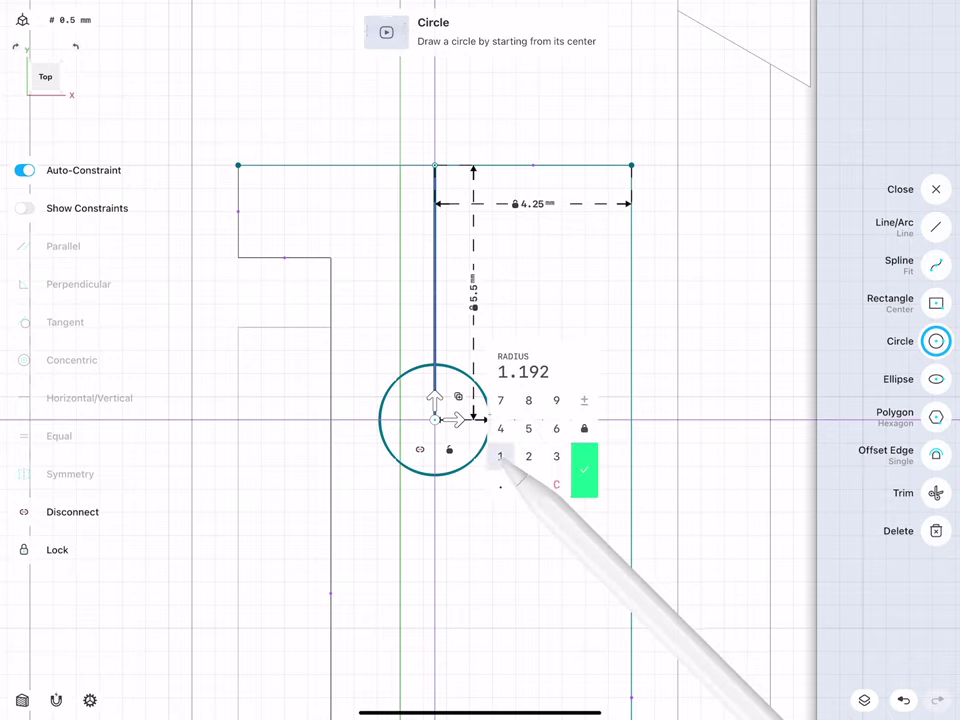
left_click(584, 469)
- Place a copy of the circle 7 mm below the original, then deselect it
scroll(399, 387, "down", 2)
scroll(394, 346, "down", 2)
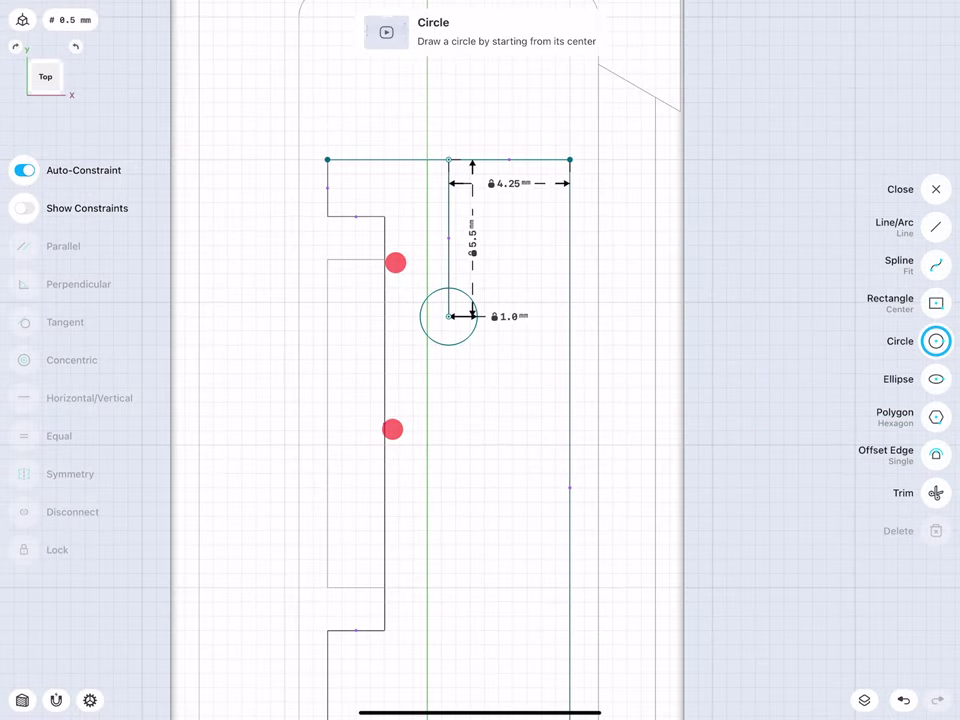
left_click(450, 320)
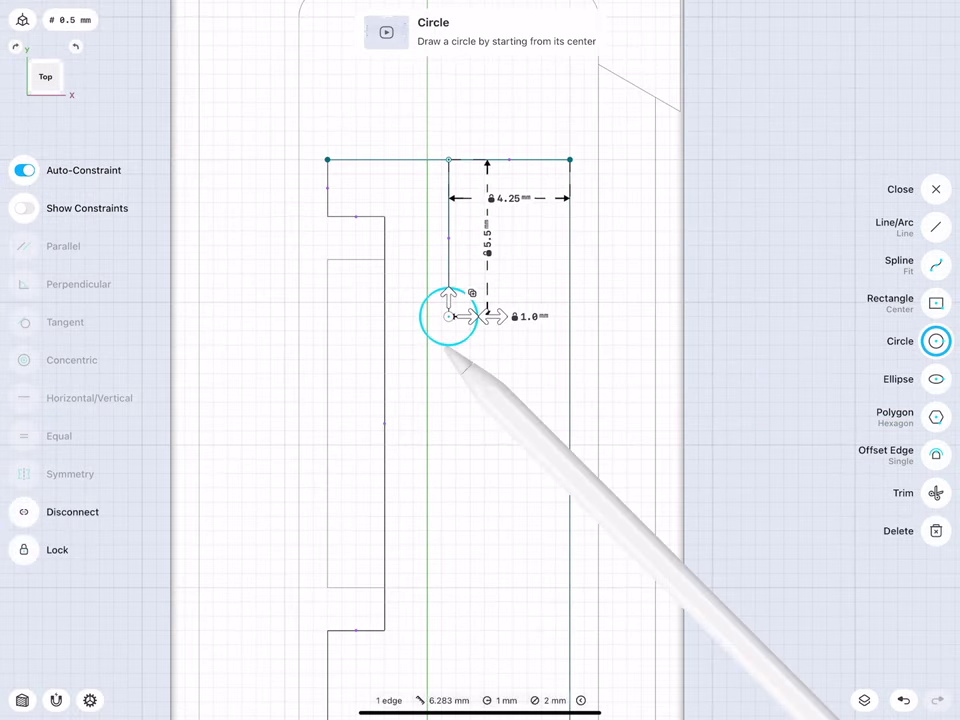
left_click(920, 199)
left_click(515, 250)
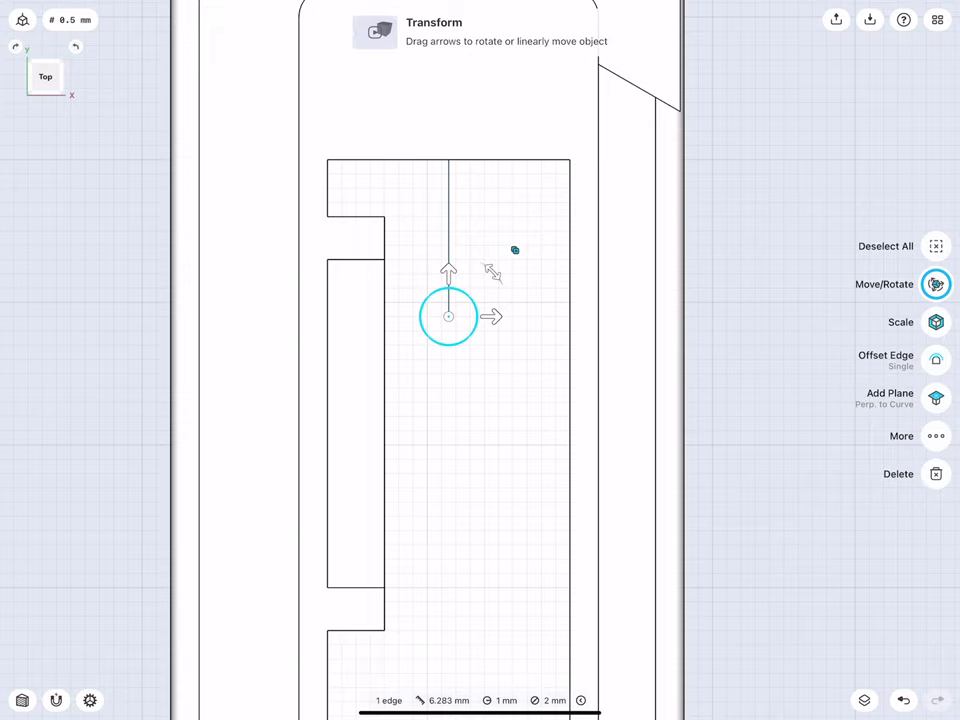
left_click_drag(448, 270, 448, 472)
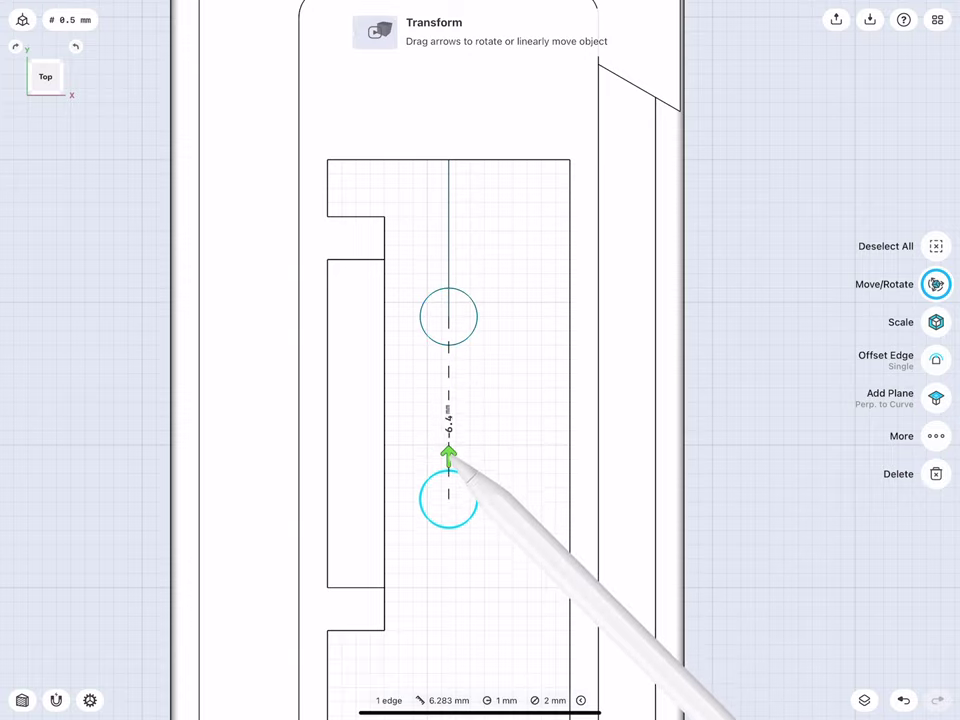
left_click(448, 440)
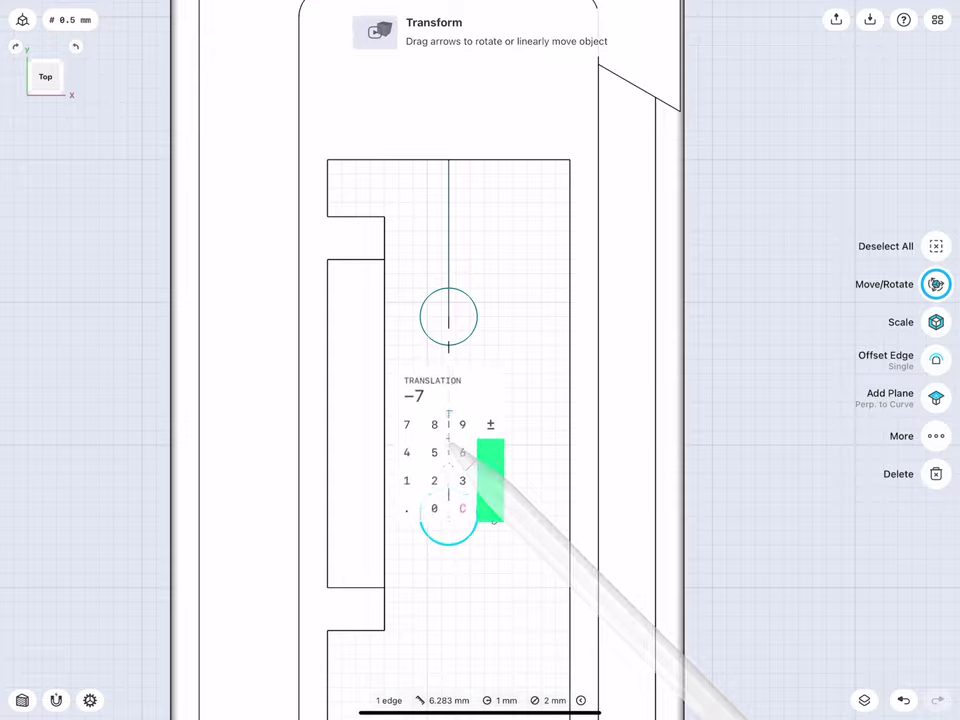
left_click(492, 480)
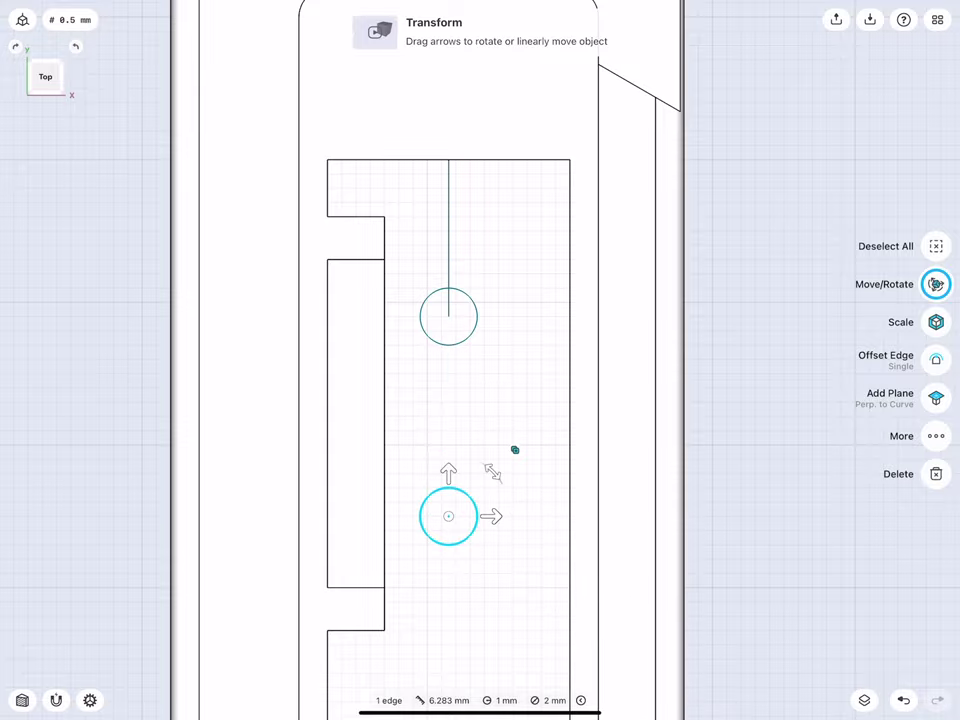
left_click(738, 308)
- Extrude both 2 mm circles 1 mm upward into short cylindrical posts
mouse_move(387, 341)
middle_mouse_down()
mouse_move(415, 355)
mouse_move(431, 265)
mouse_move(373, 289)
mouse_move(314, 280)
middle_mouse_up()
scroll(316, 368, "up", 3)
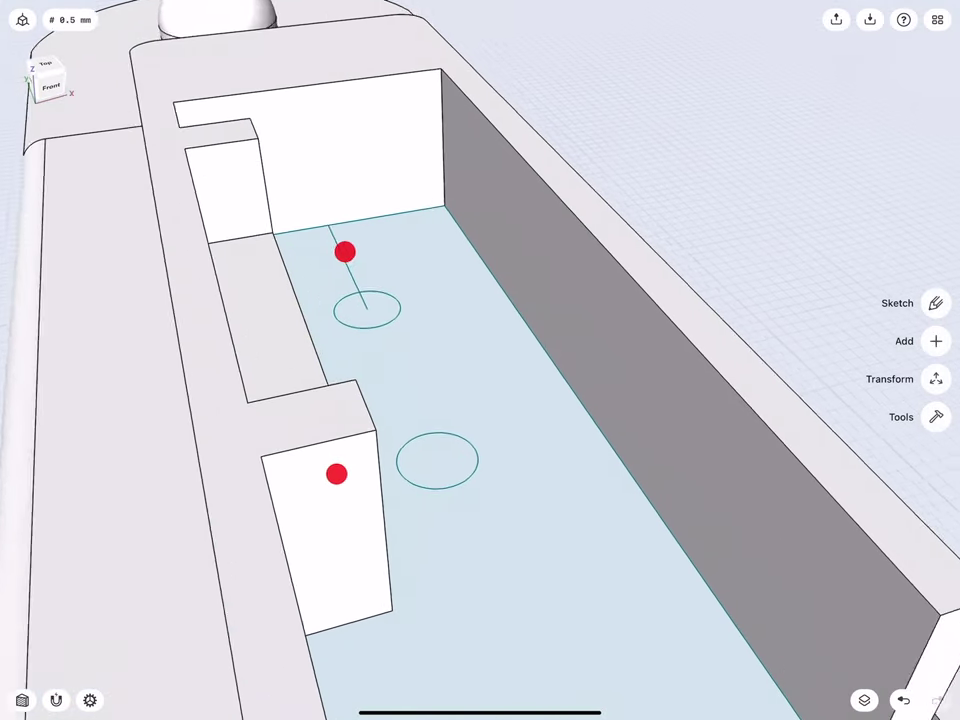
scroll(330, 362, "up", 2)
left_click(352, 298)
left_click(413, 455)
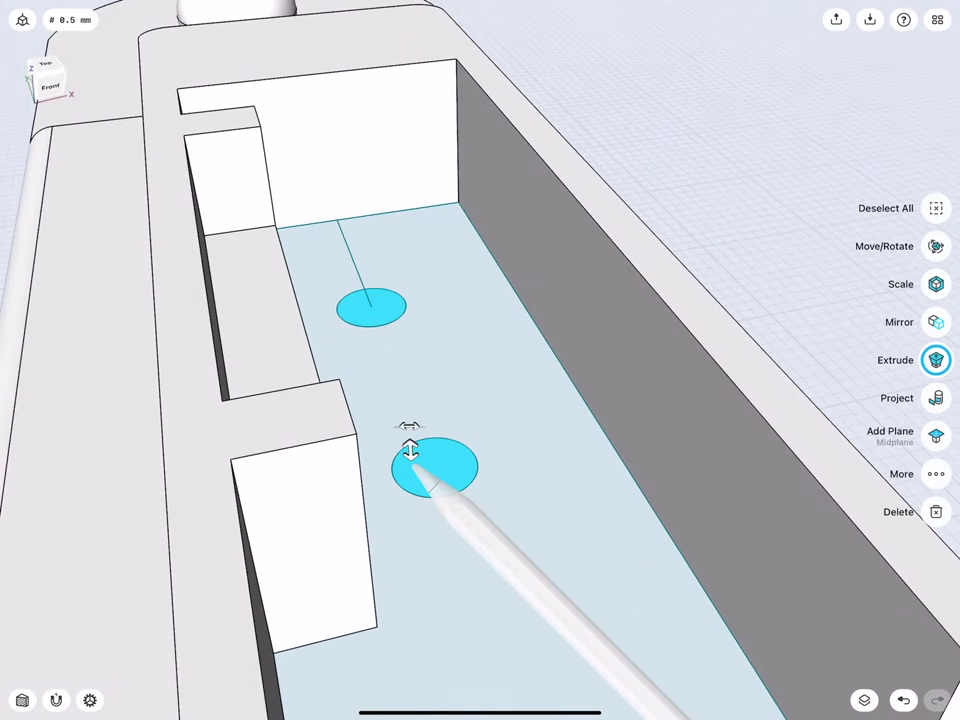
left_click_drag(413, 454, 407, 420)
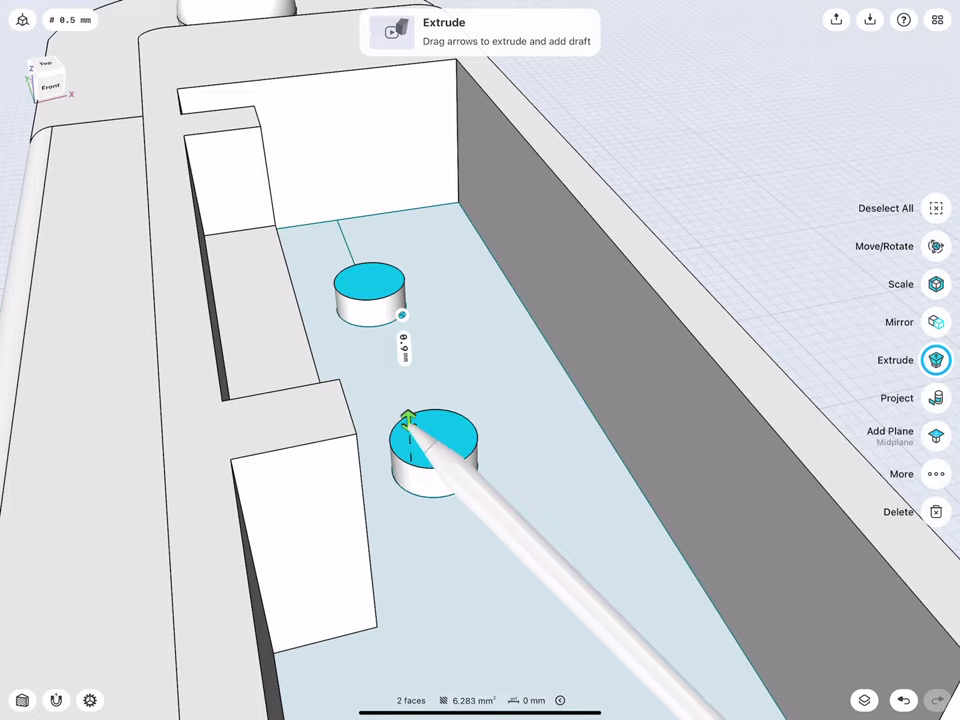
left_click(403, 338)
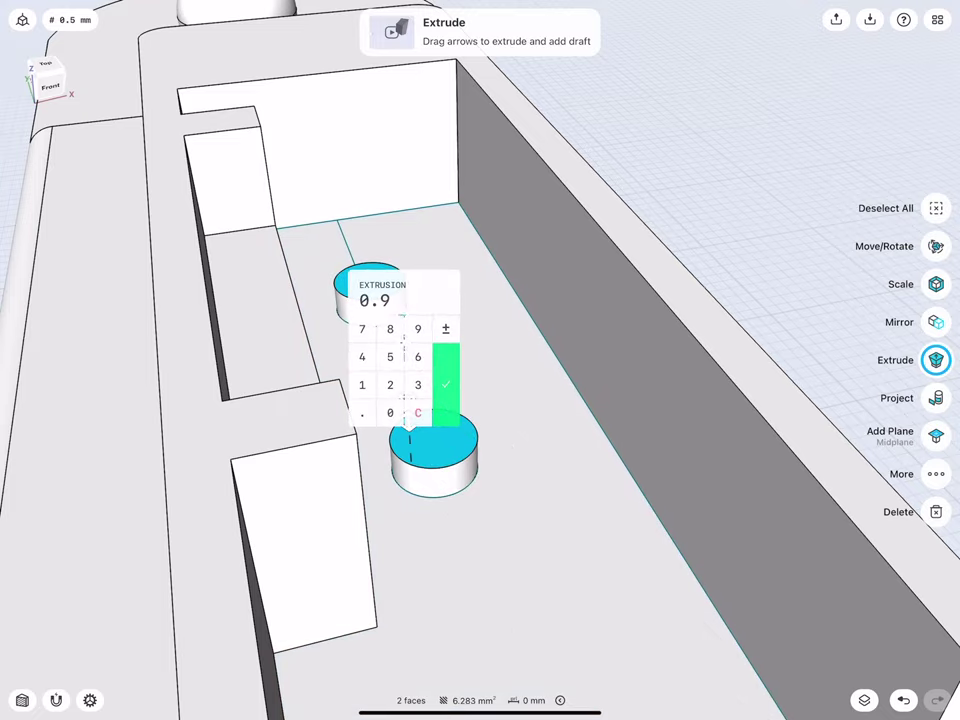
left_click(362, 385)
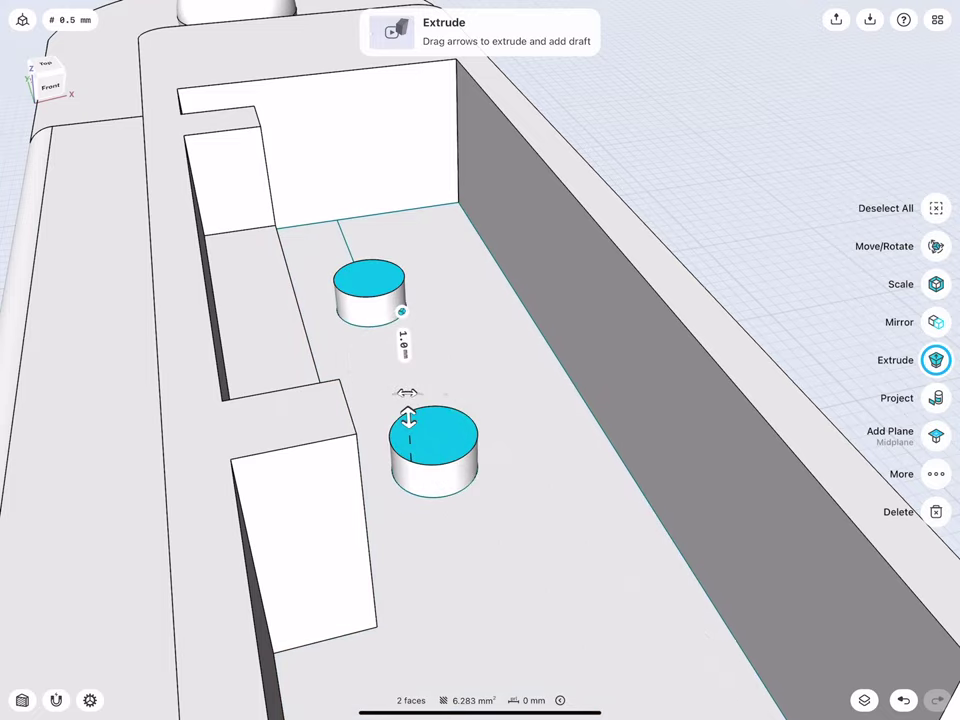
middle_click_drag(332, 264, 255, 213)
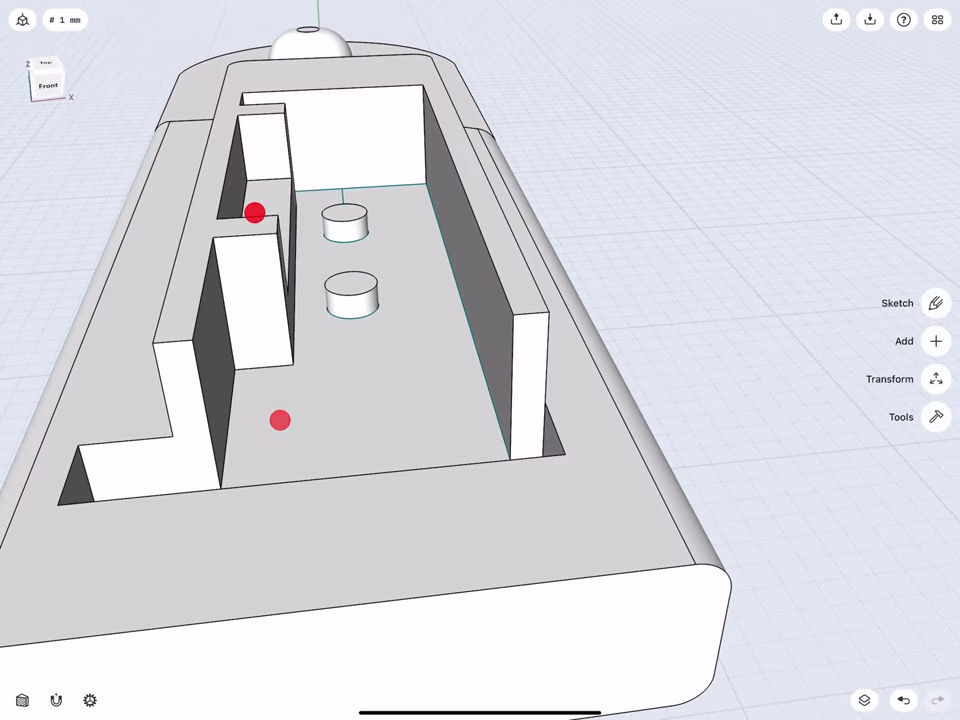
- Start a sketch on the cabin wall and draw a 4 mm vertical line down the right edge
left_click(525, 371)
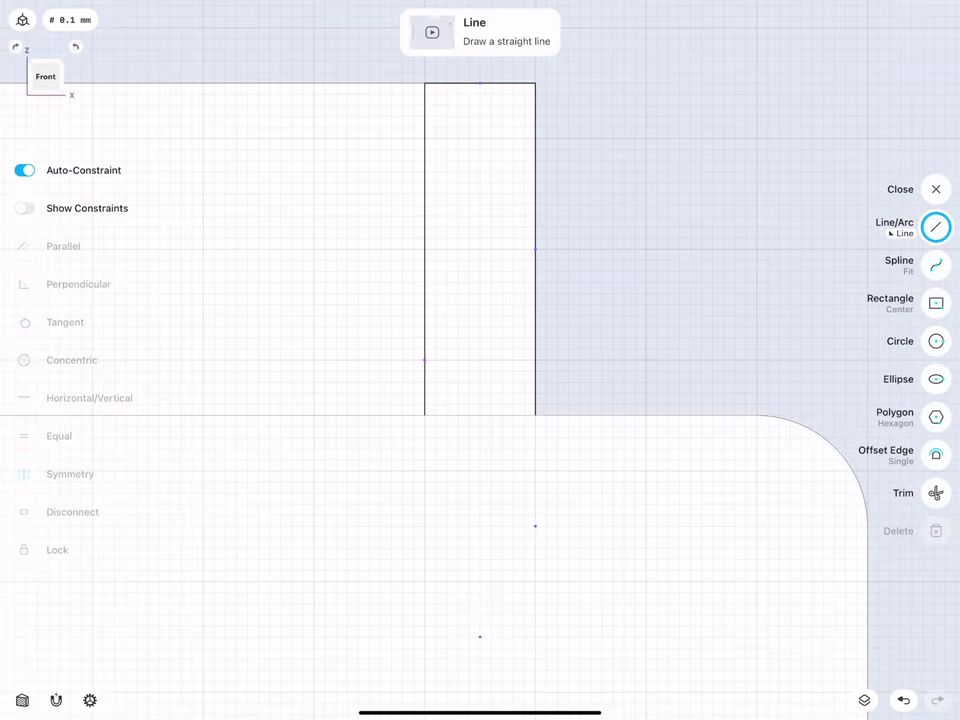
middle_click_drag(372, 420, 379, 456)
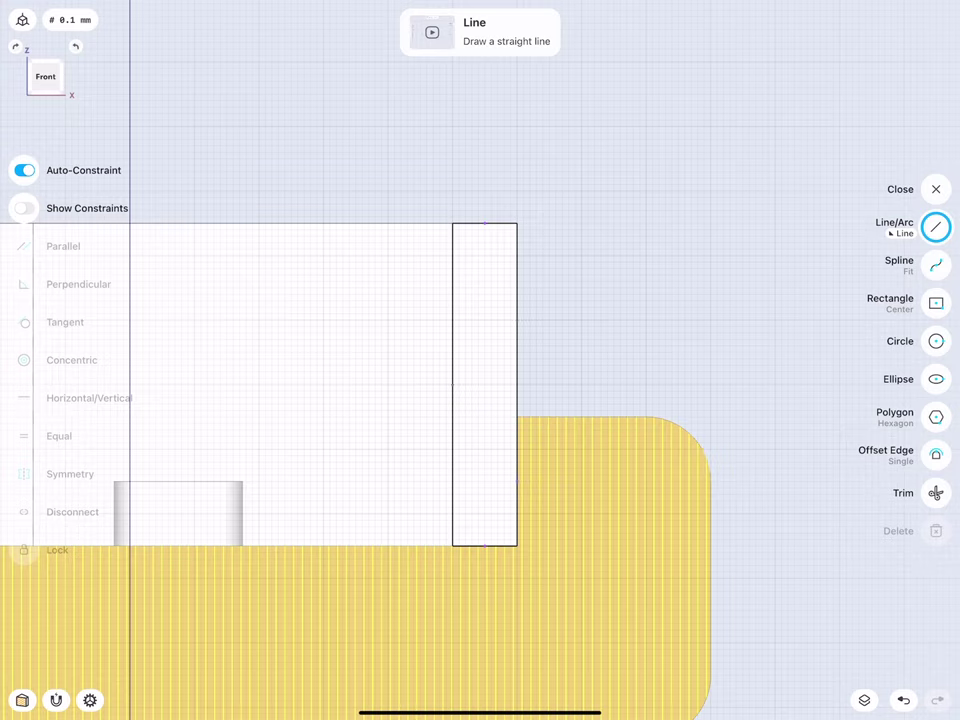
left_click_drag(517, 223, 516, 482)
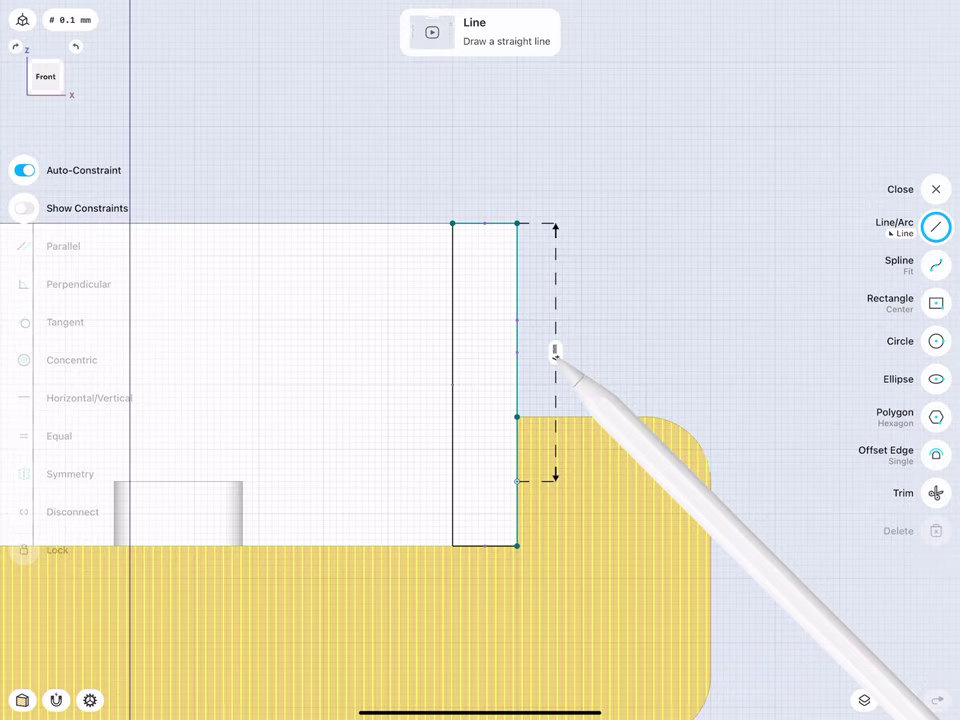
left_click(555, 352)
left_click(597, 420)
scroll(370, 437, "down", 3)
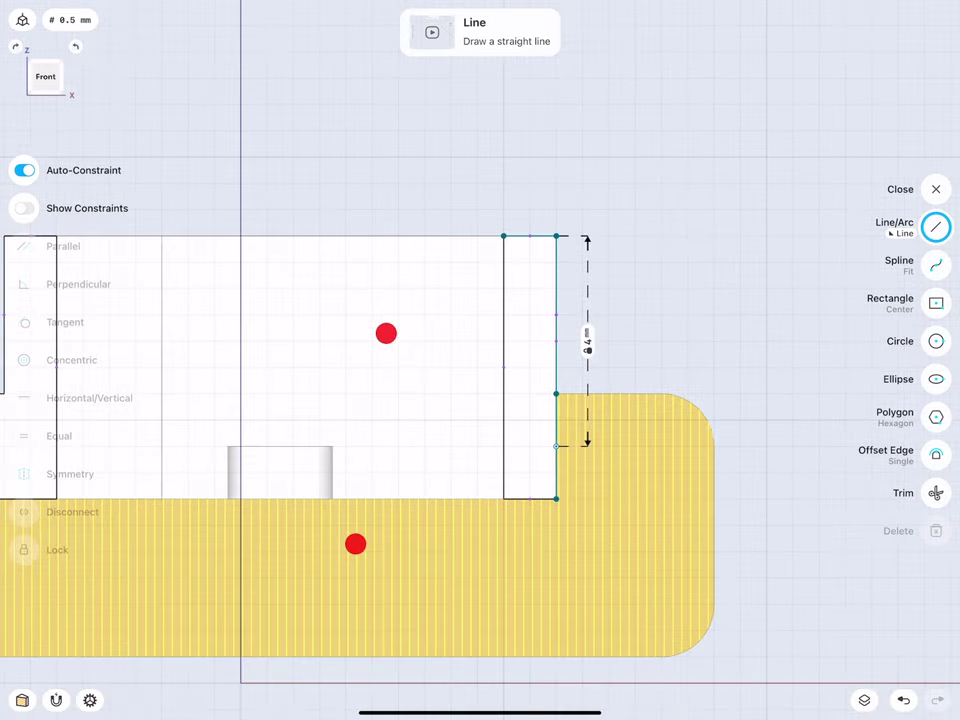
scroll(490, 418, "up", 1)
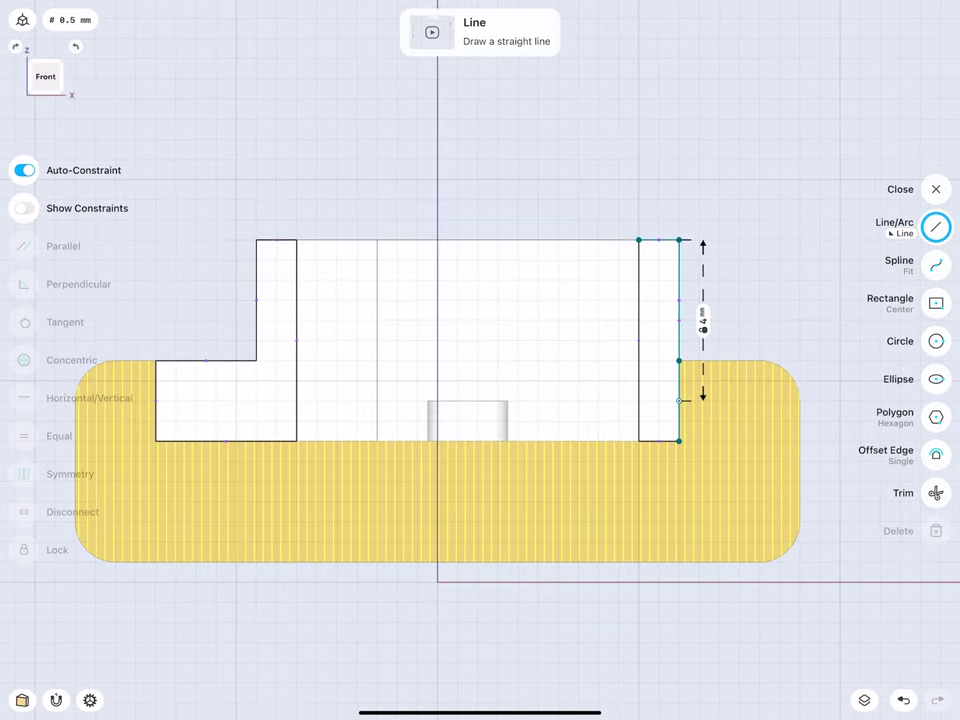
- Draw a 12.5 mm horizontal line leftward across the cabin
left_click_drag(680, 401, 196, 401)
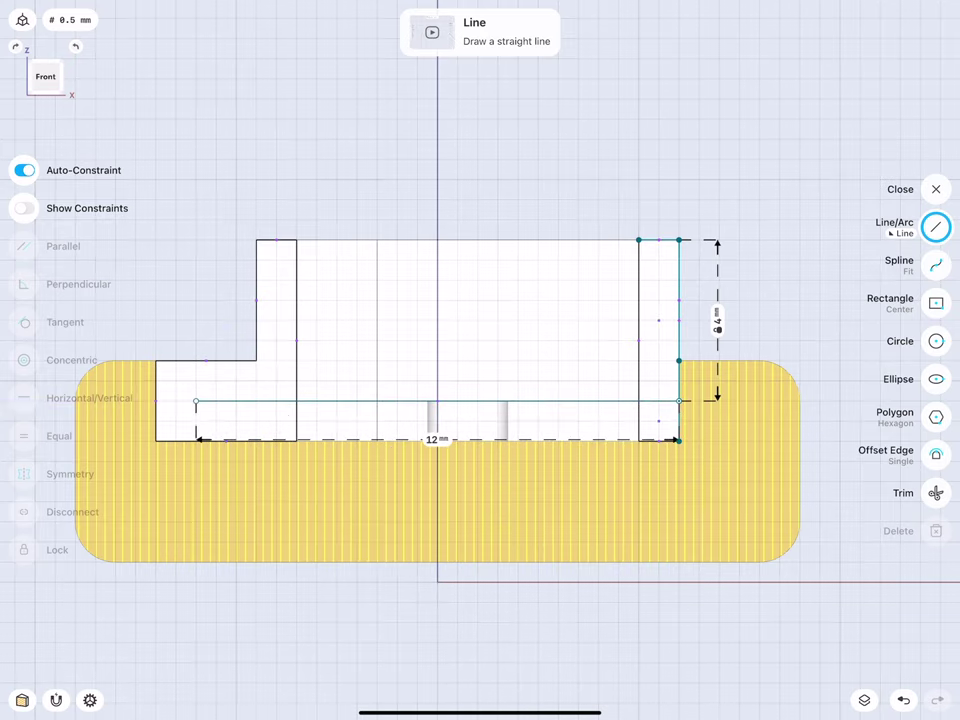
left_click(437, 439)
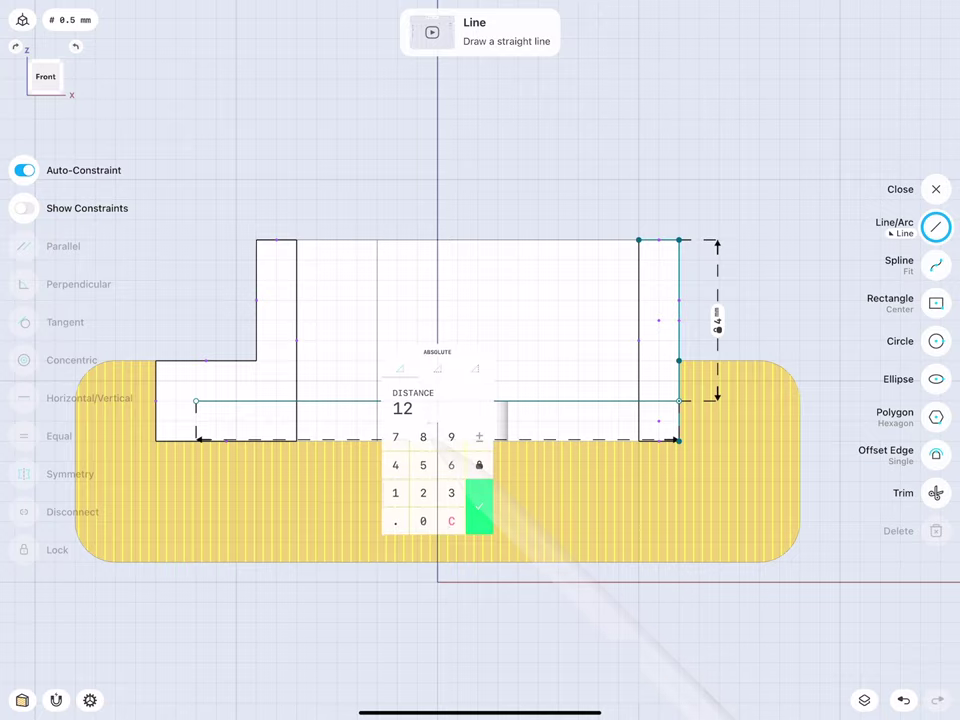
left_click(395, 521)
left_click(423, 465)
left_click(479, 493)
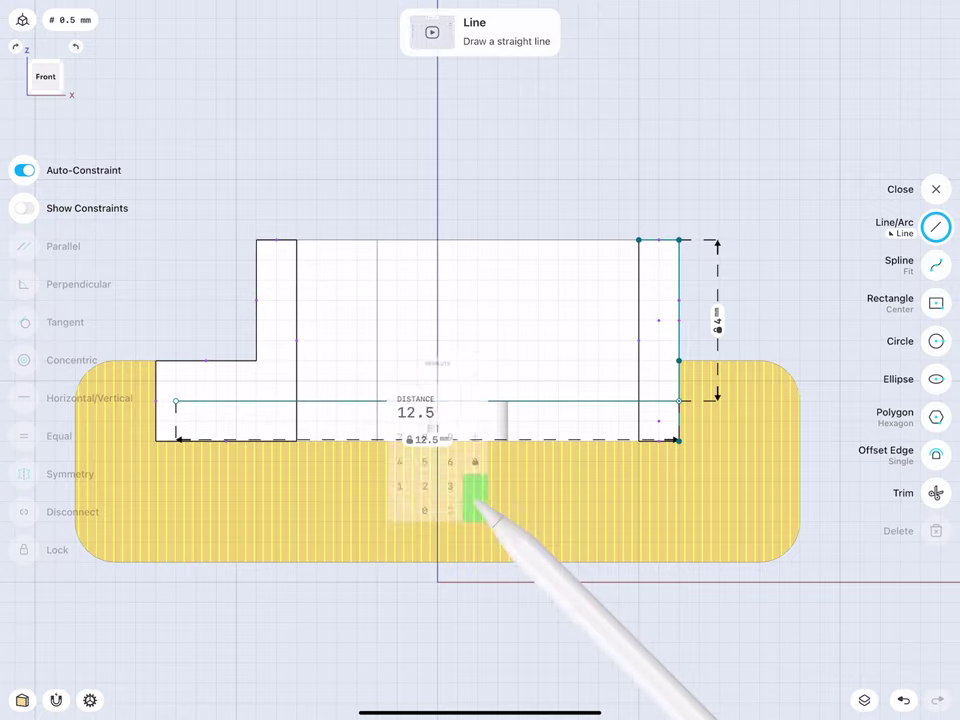
scroll(183, 378, "up", 2)
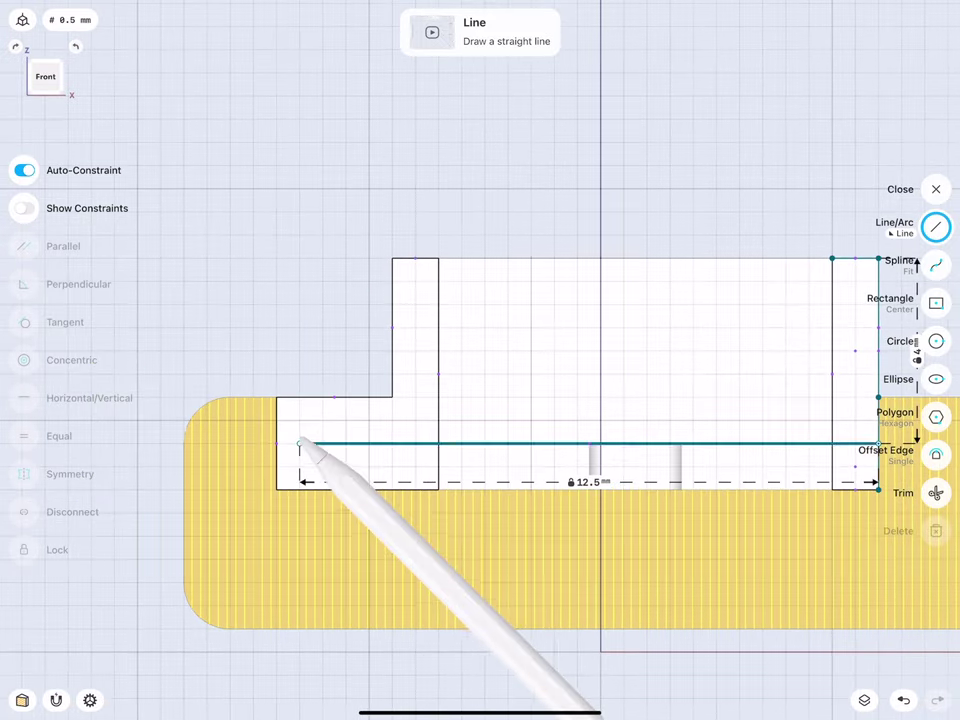
- Add a 1.5 mm vertical line up from the left end and a 2 mm horizontal line
left_click_drag(299, 443, 299, 374)
left_click(262, 408)
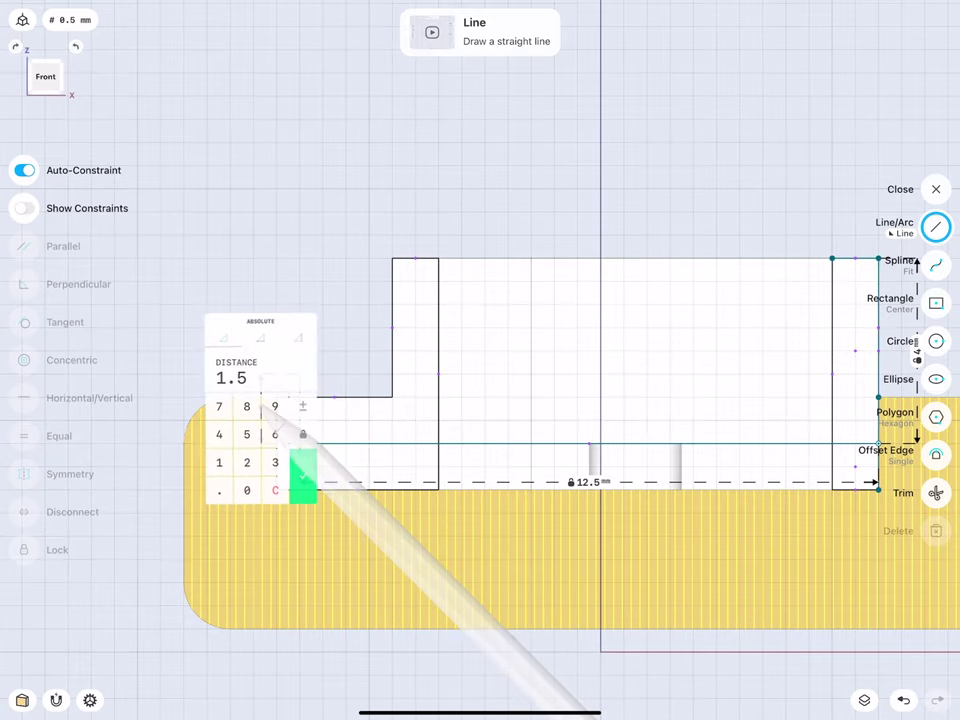
left_click(303, 476)
scroll(310, 420, "up", 1)
scroll(310, 421, "up", 2)
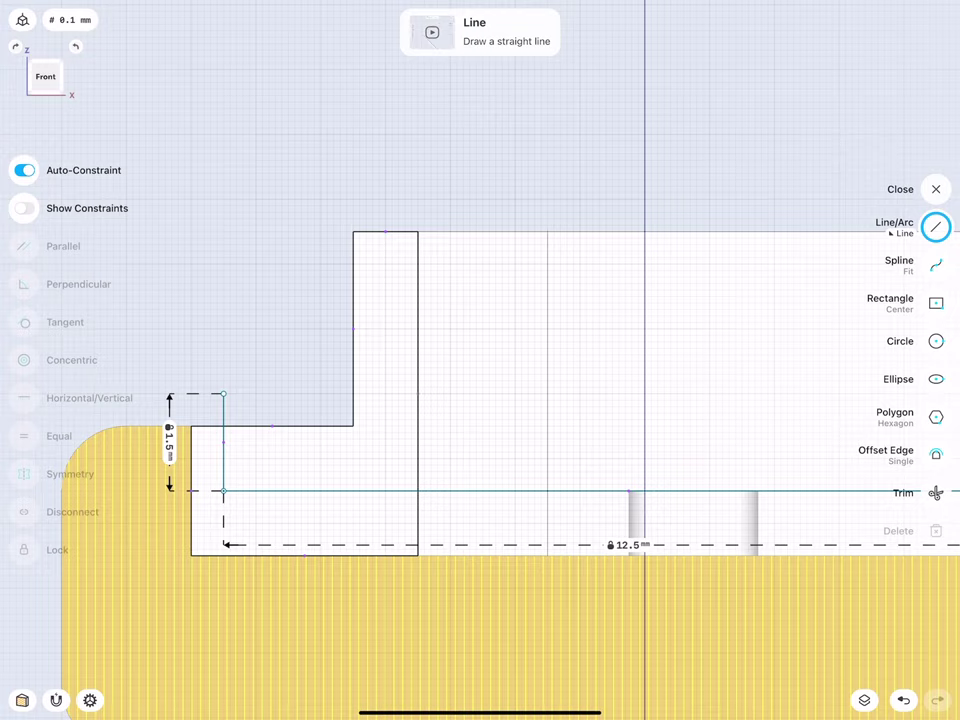
left_click_drag(223, 393, 353, 393)
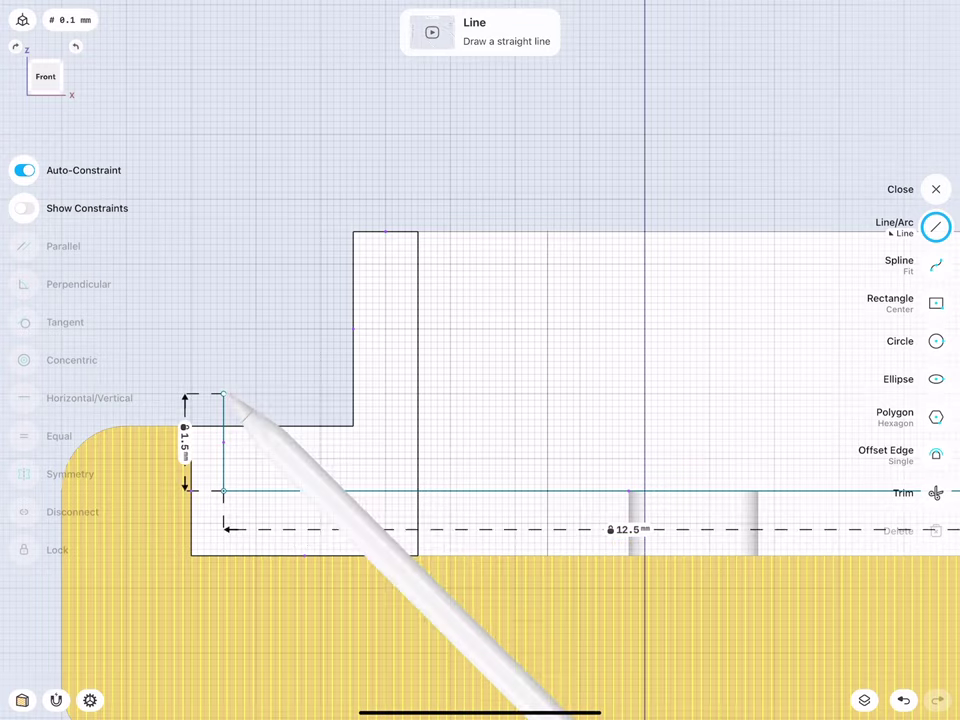
left_click(288, 354)
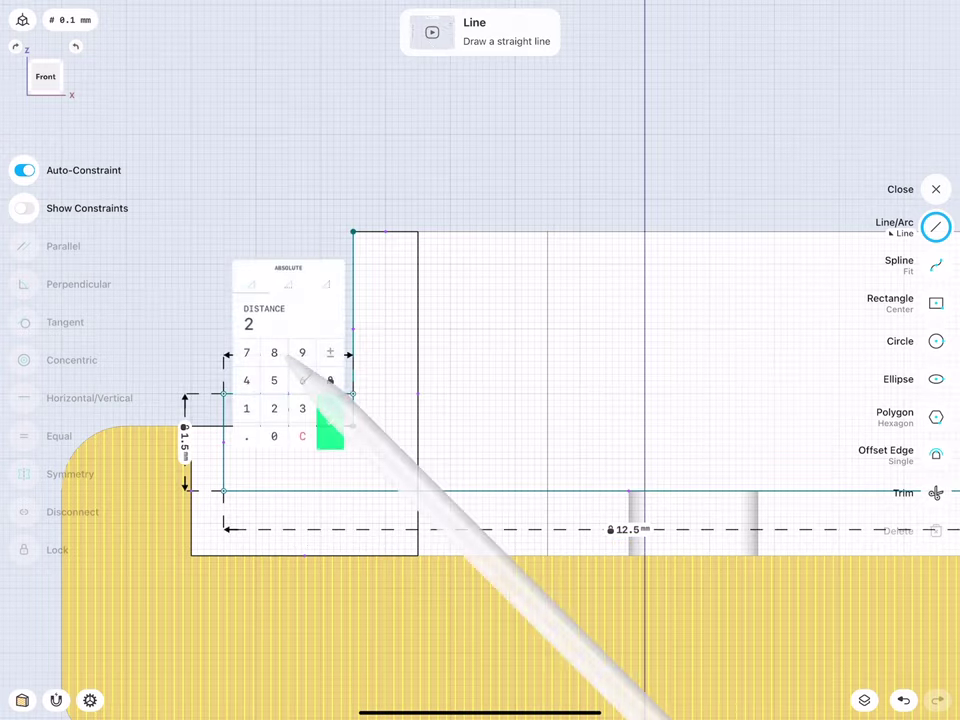
left_click(332, 418)
scroll(285, 385, "down", 3)
scroll(285, 385, "right", 2)
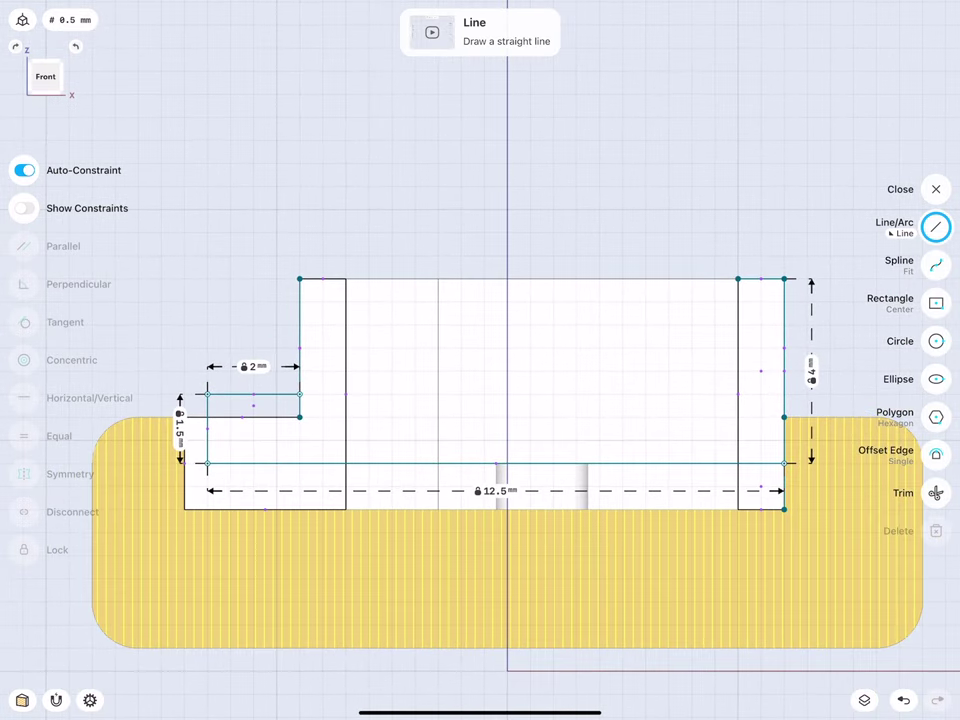
- Dimension the upper-left vertical edge at 2.5 mm
left_click(300, 302)
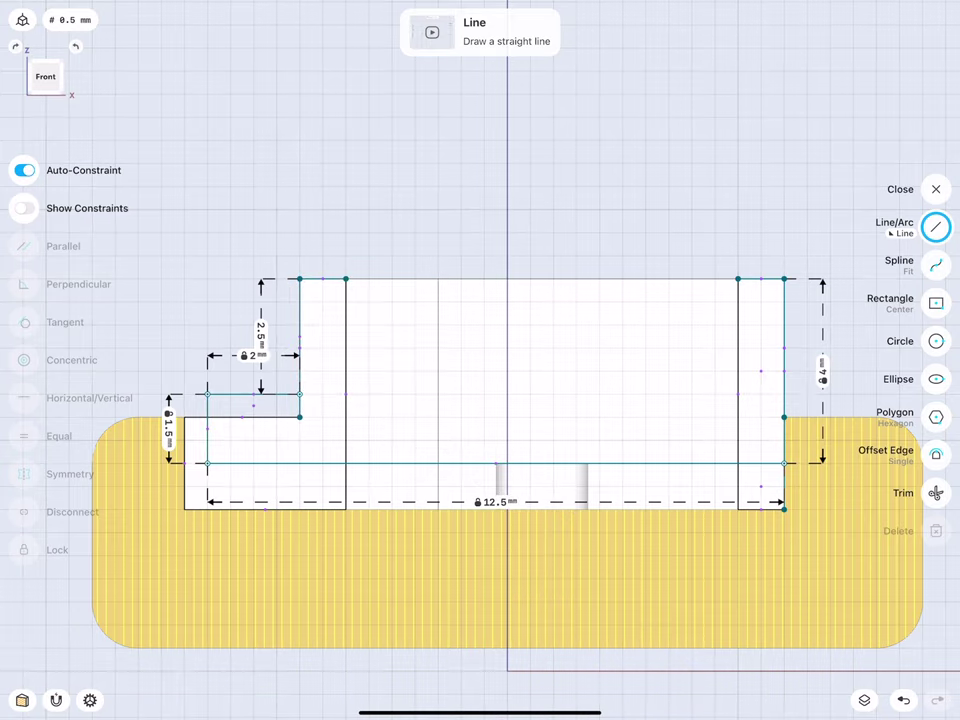
left_click_drag(260, 328, 288, 330)
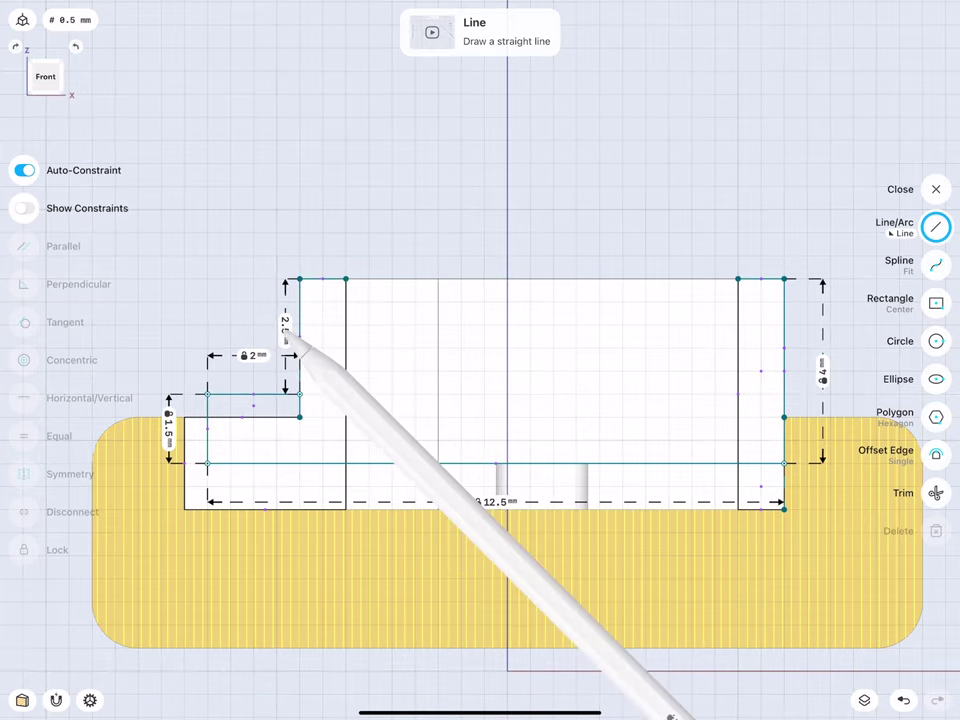
left_click(286, 326)
left_click(326, 396)
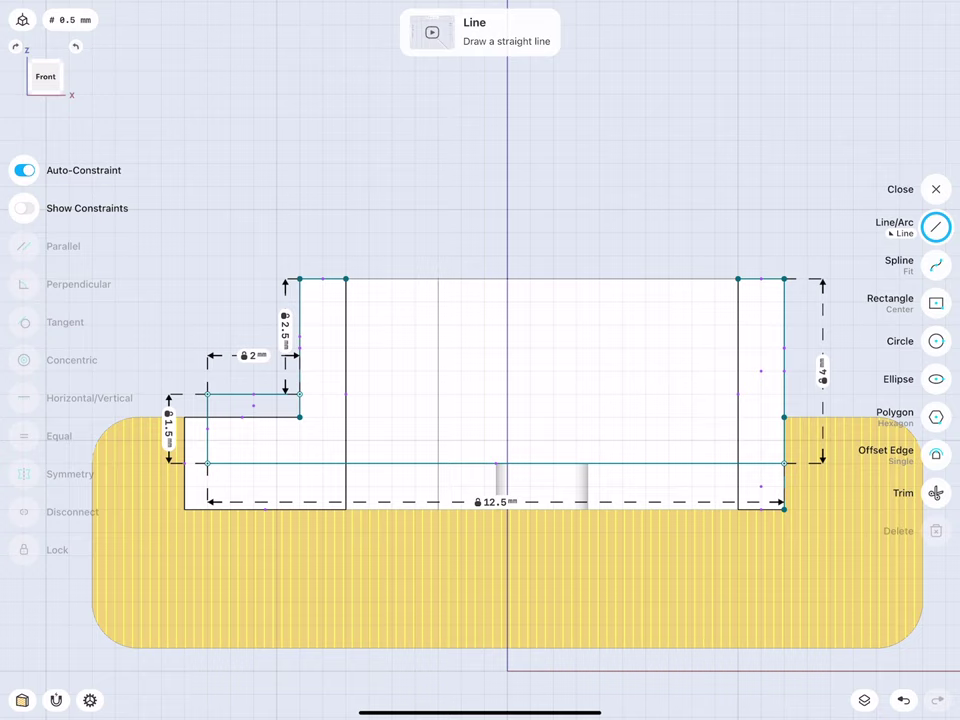
- Draw a 3 mm line along the cabin's top edge and tidy the dimension labels
mouse_move(300, 278)
left_mouse_down()
mouse_move(460, 278)
mouse_move(438, 278)
left_mouse_up()
left_click(368, 240)
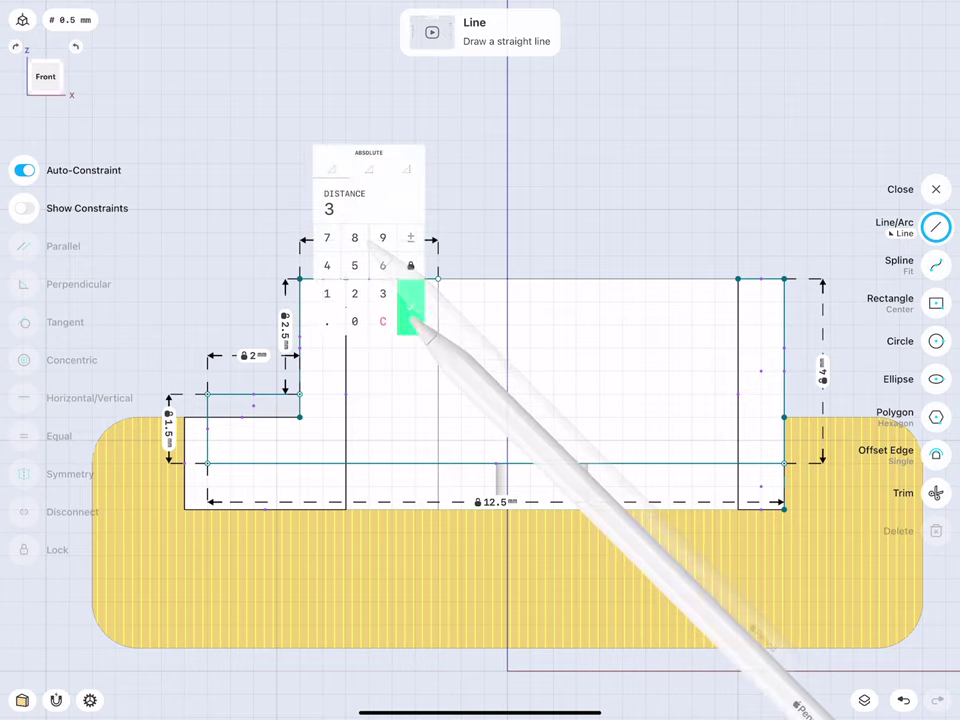
left_click(411, 308)
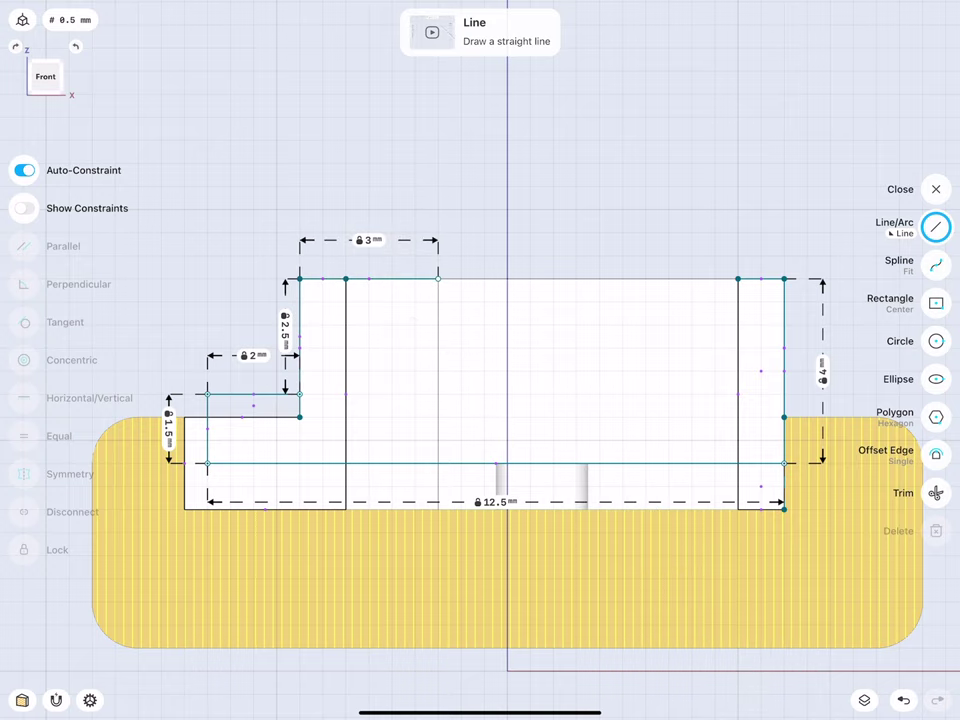
left_click_drag(252, 355, 170, 362)
mouse_move(286, 328)
left_mouse_down()
mouse_move(275, 325)
mouse_move(258, 343)
left_mouse_up()
left_click_drag(367, 240, 367, 251)
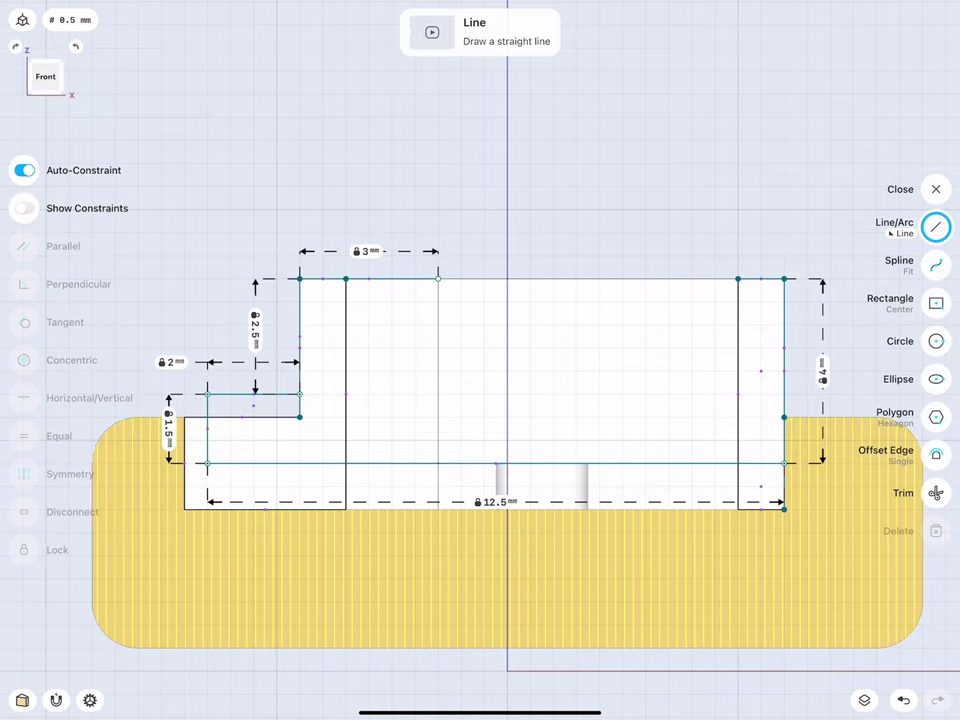
- Draw a 2.5 mm vertical line up and a 4.5 mm horizontal line to the right
left_click_drag(438, 279, 438, 163)
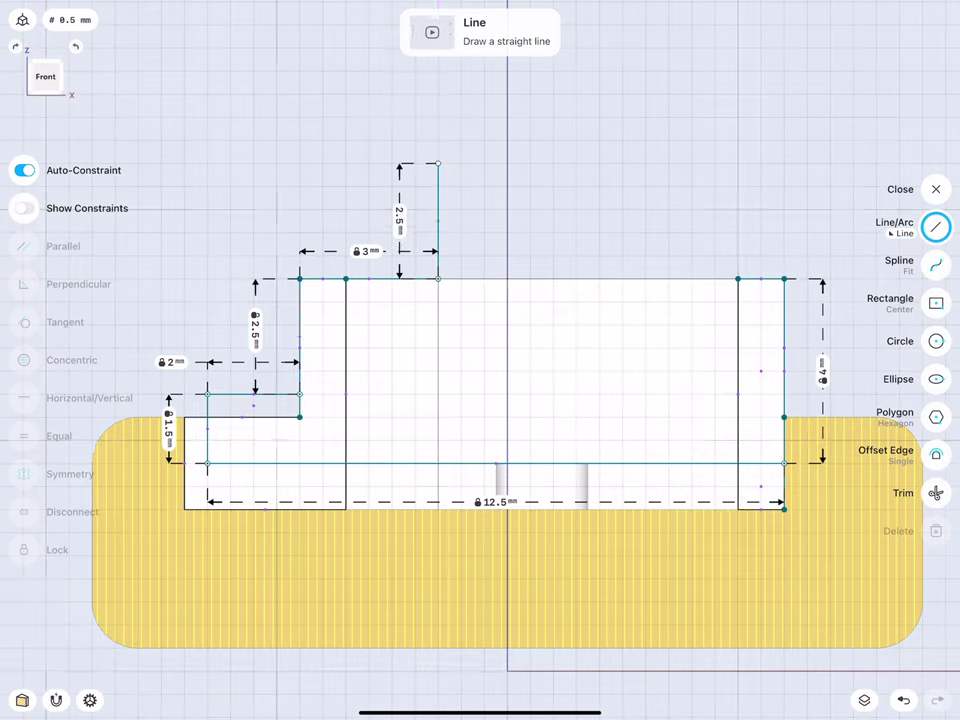
left_click(399, 215)
left_click(446, 296)
left_click_drag(438, 163, 645, 163)
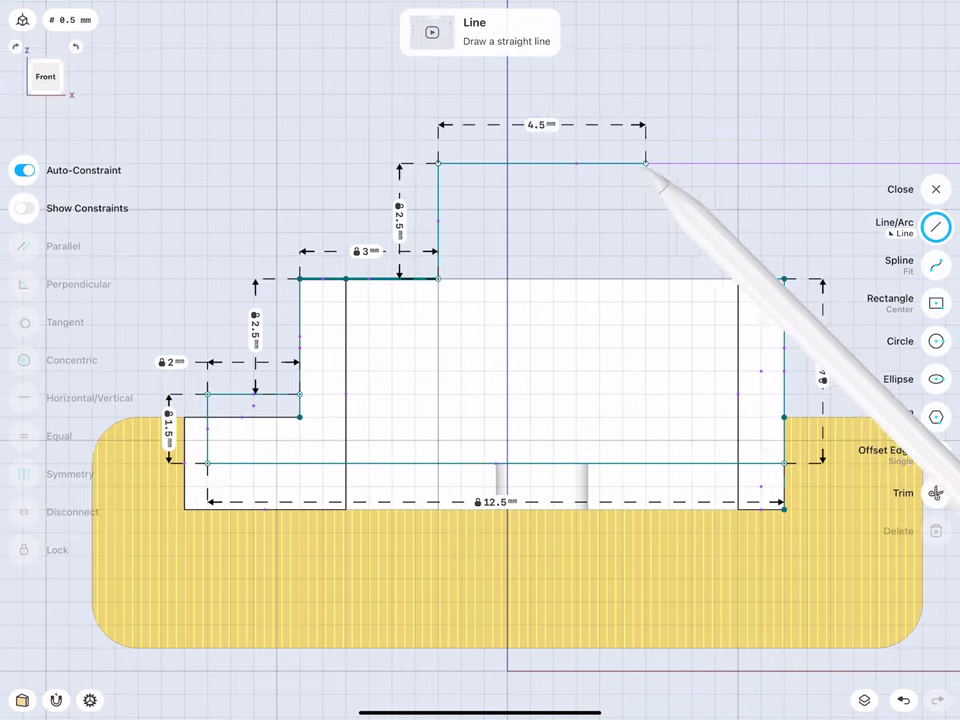
left_click(537, 125)
left_click(580, 189)
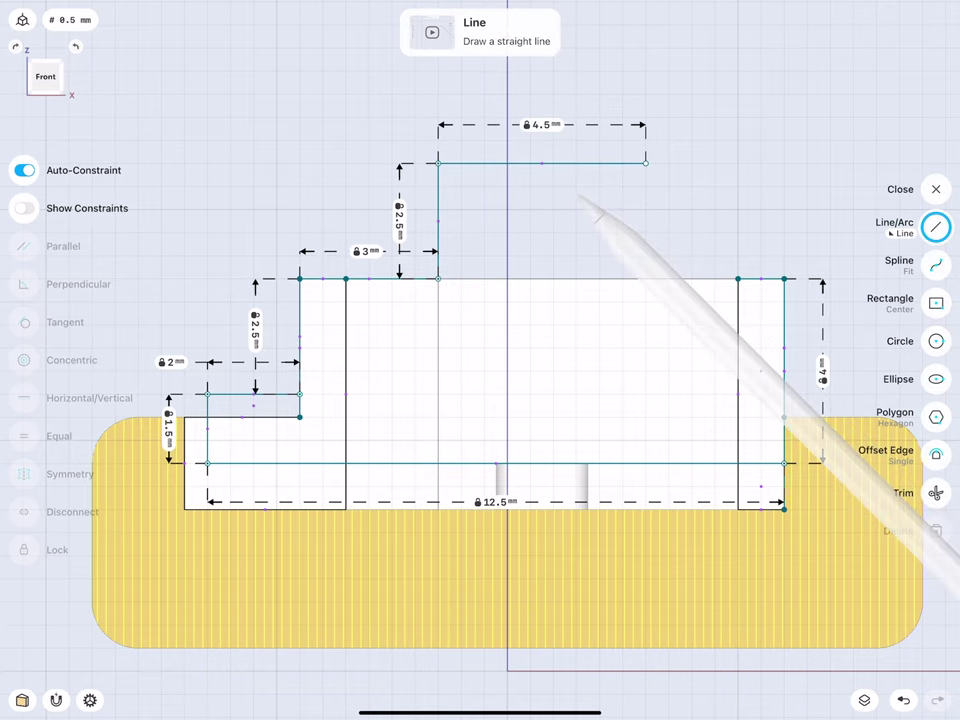
- Draw a 2.5 mm line down to the top edge, then a 3 mm ledge to the right
middle_click_drag(478, 400, 386, 421)
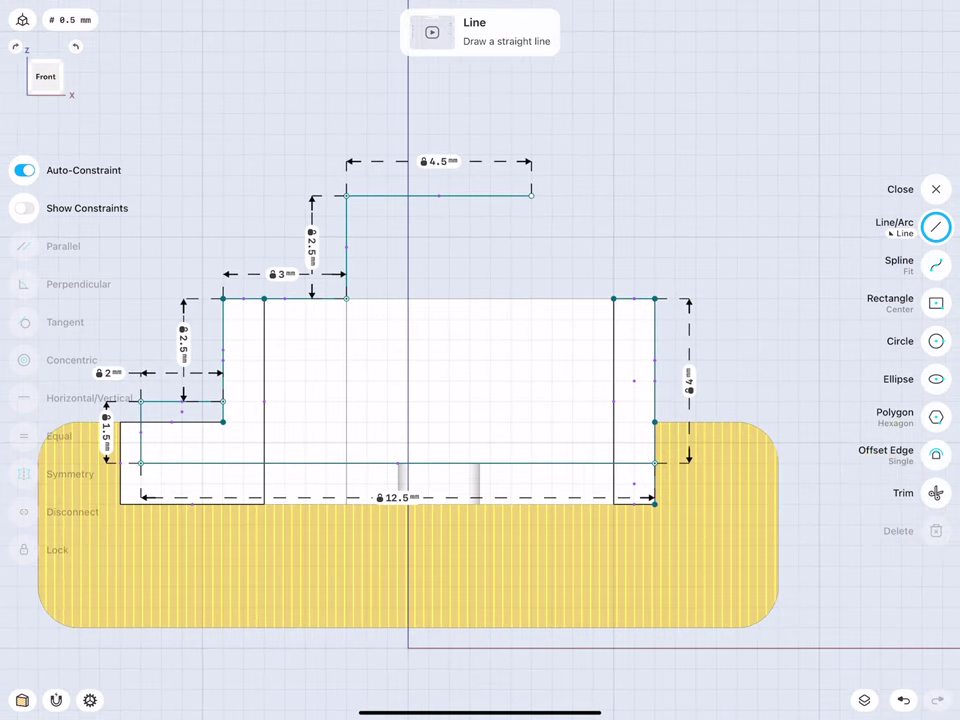
left_click_drag(533, 196, 531, 298)
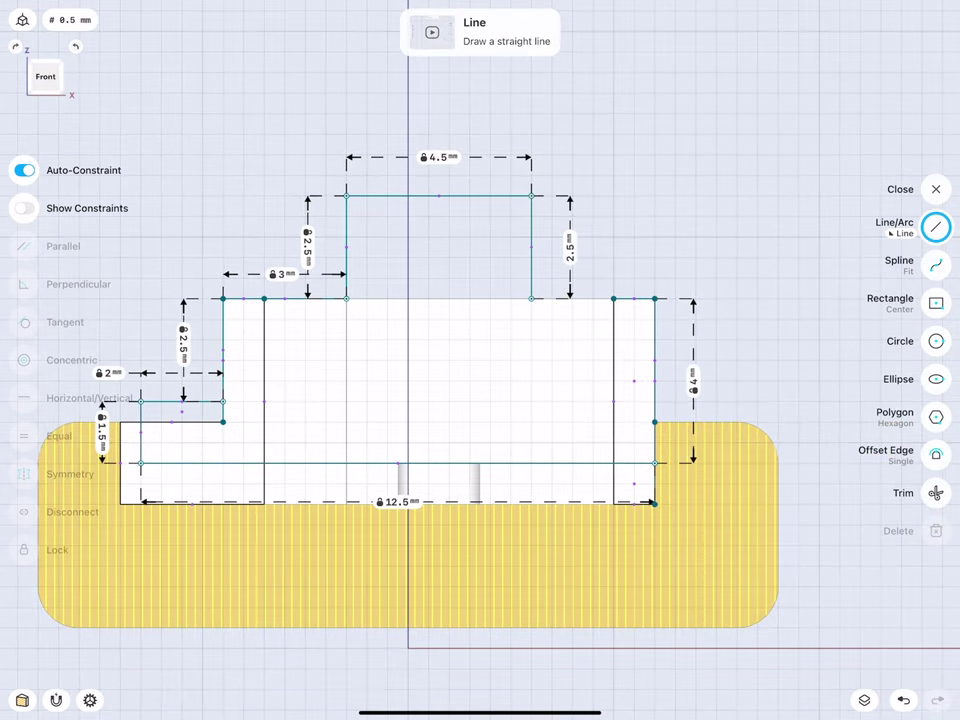
left_click(570, 246)
left_click(613, 316)
mouse_move(531, 298)
left_mouse_down()
mouse_move(566, 306)
mouse_move(614, 298)
left_mouse_up()
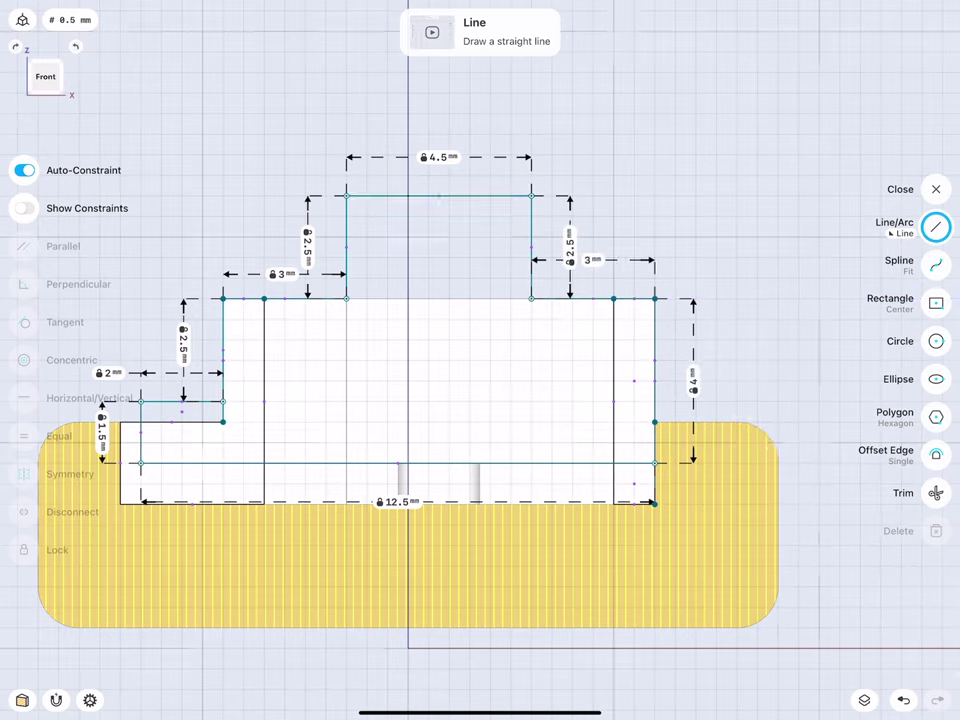
left_click(600, 260)
left_click(634, 325)
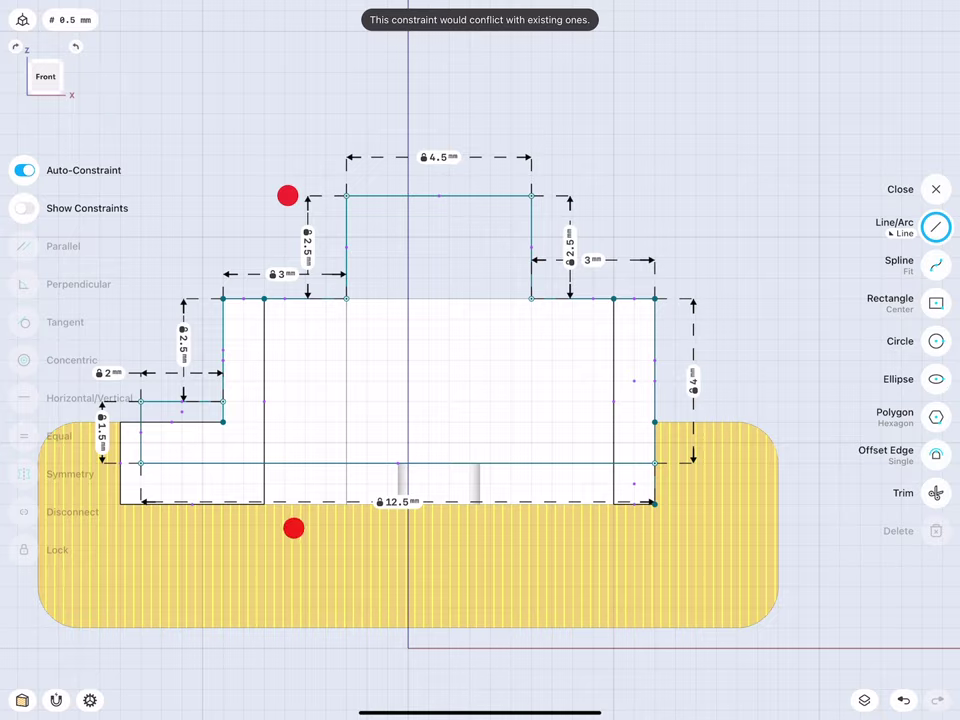
scroll(290, 362, "down", 3)
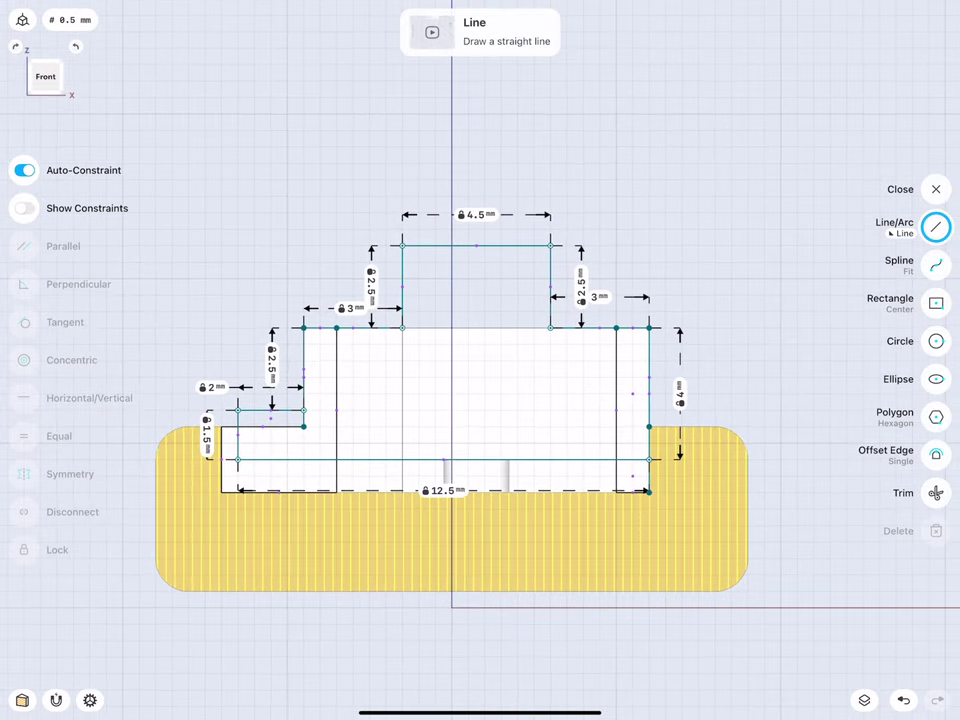
scroll(374, 362, "up", 2)
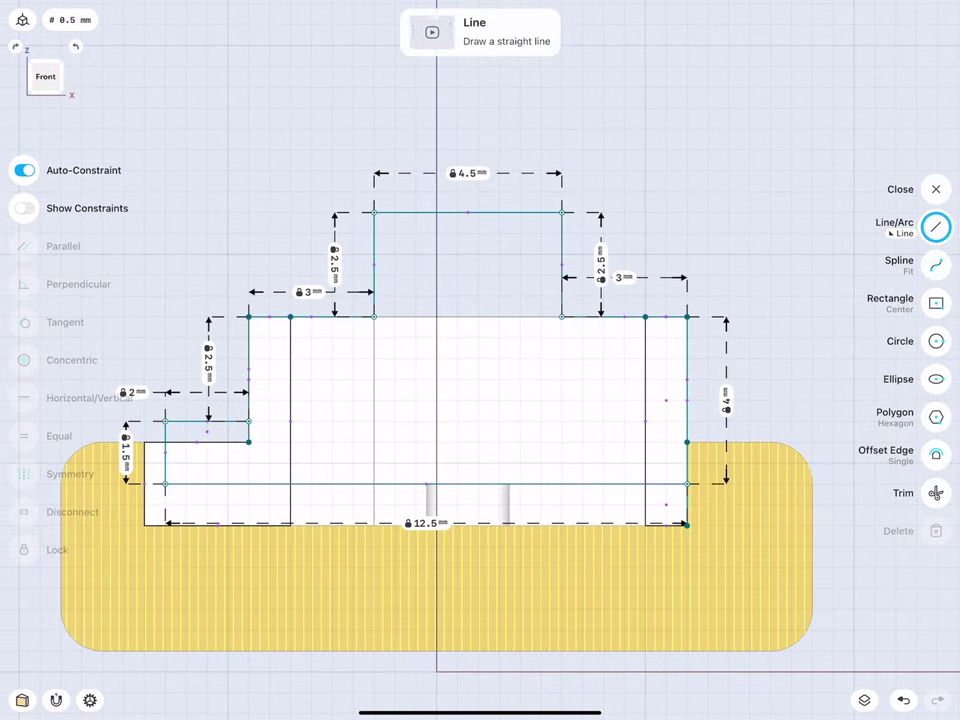
scroll(450, 405, "up", 3)
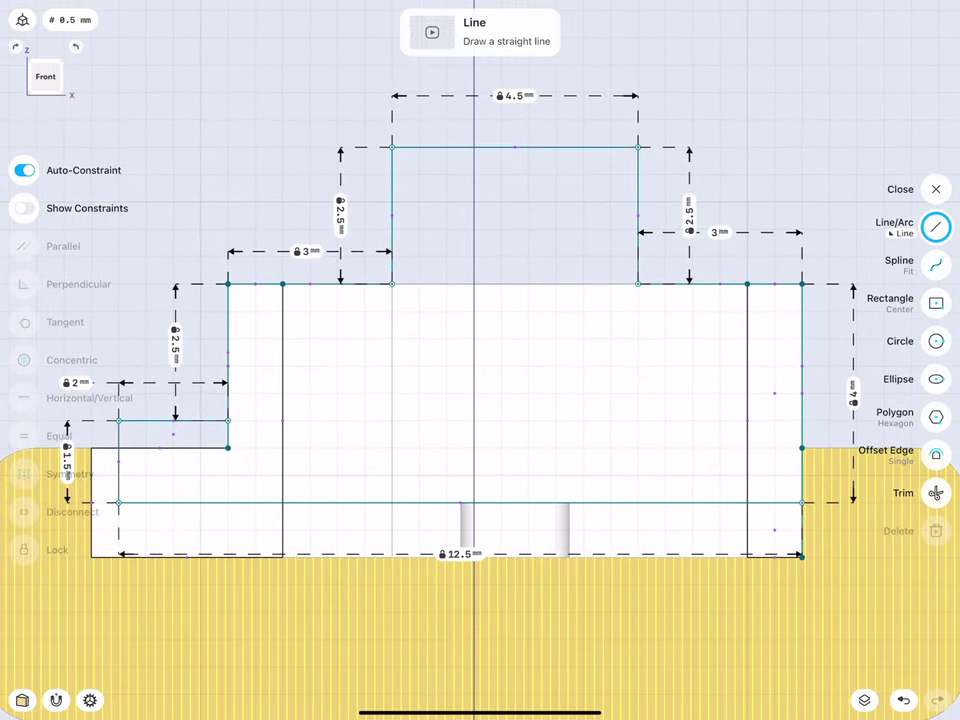
scroll(316, 333, "up", 2)
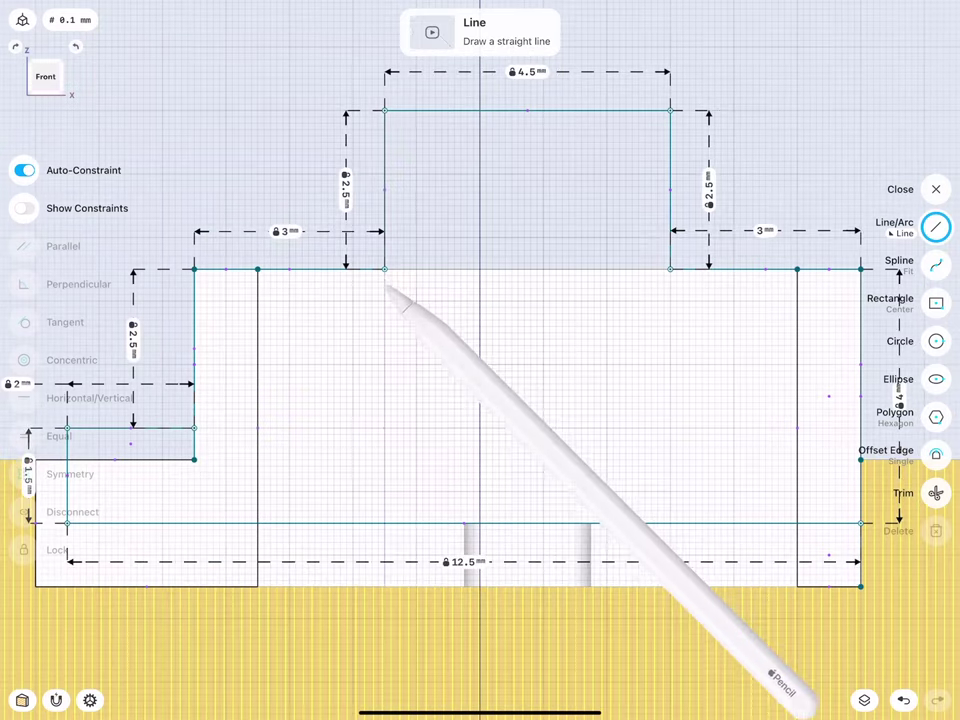
- Draw a 1 mm drop from the raised top corner and the slot's 4.5 mm top edge
left_click_drag(385, 269, 385, 332)
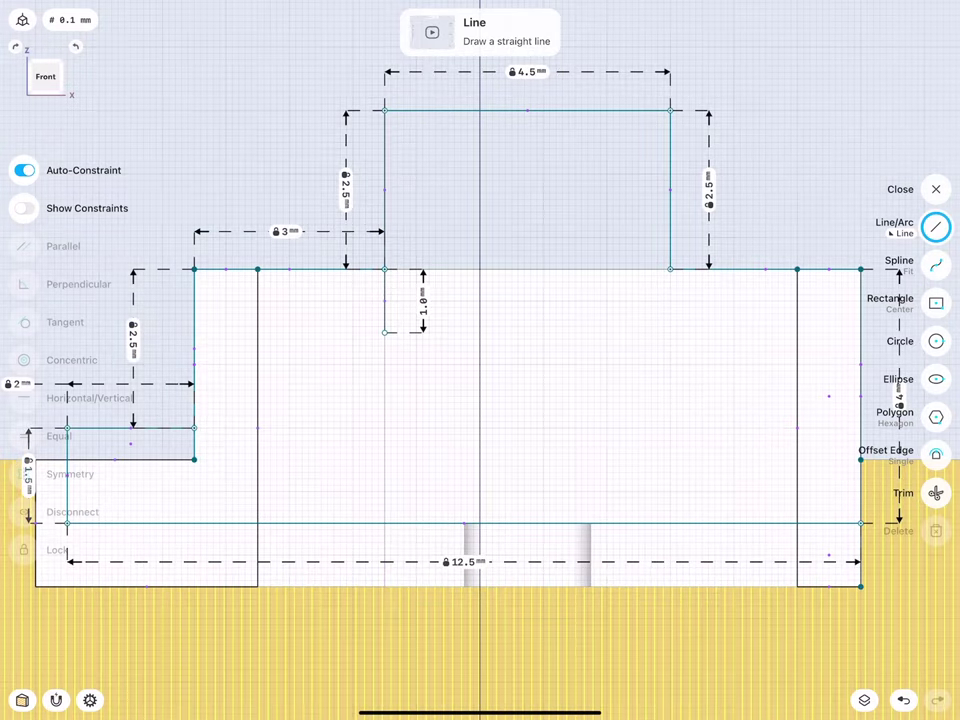
left_click(423, 300)
left_click(460, 364)
scroll(339, 339, "up", 1)
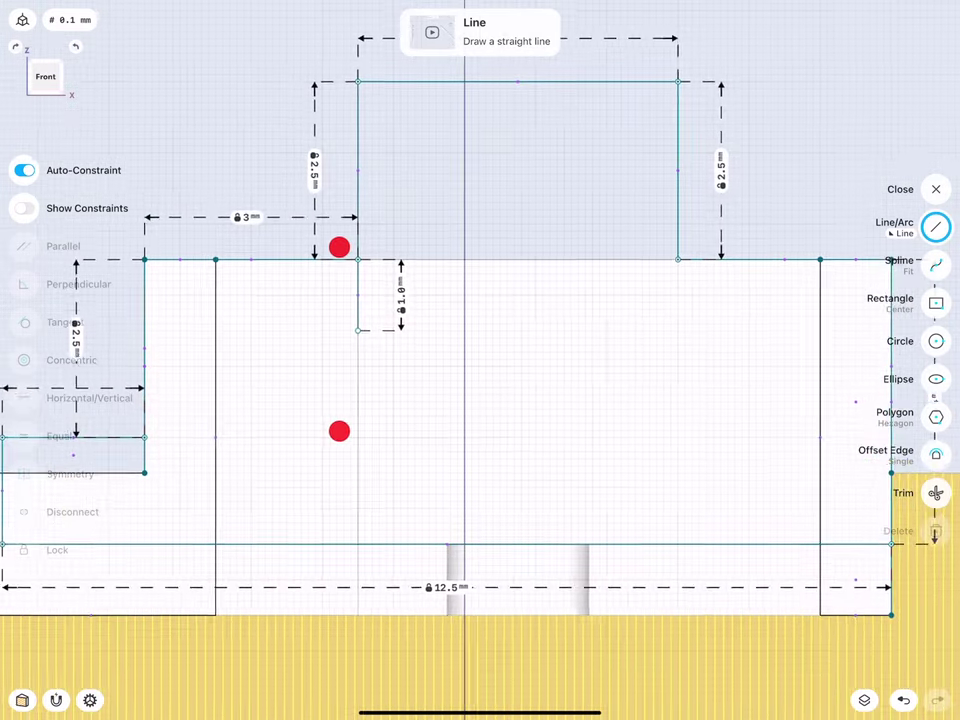
scroll(339, 339, "down", 1)
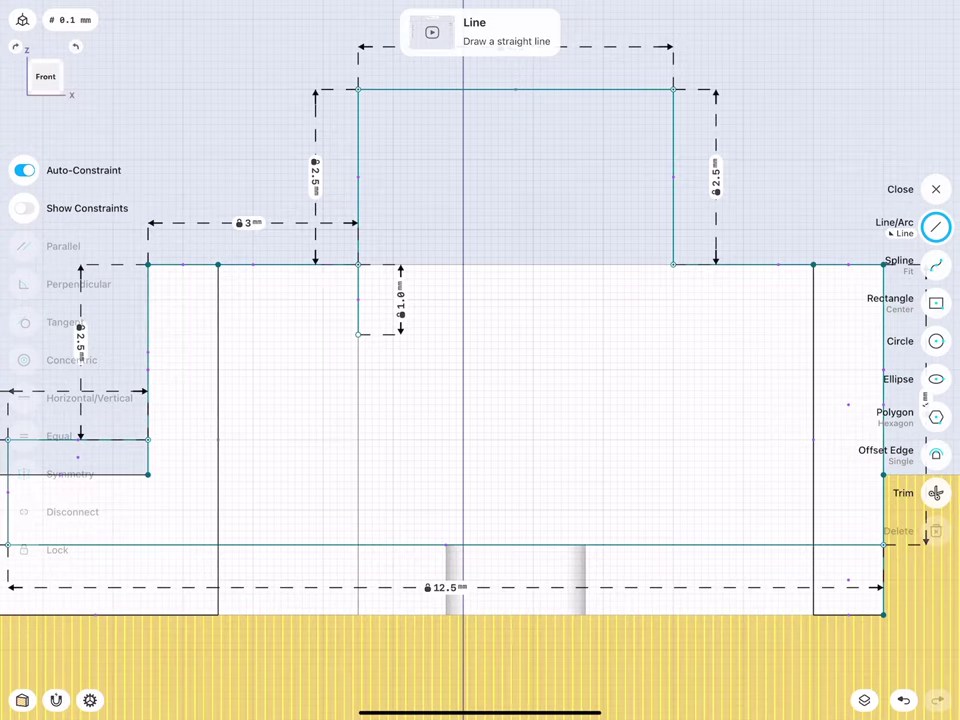
left_click_drag(358, 334, 673, 334)
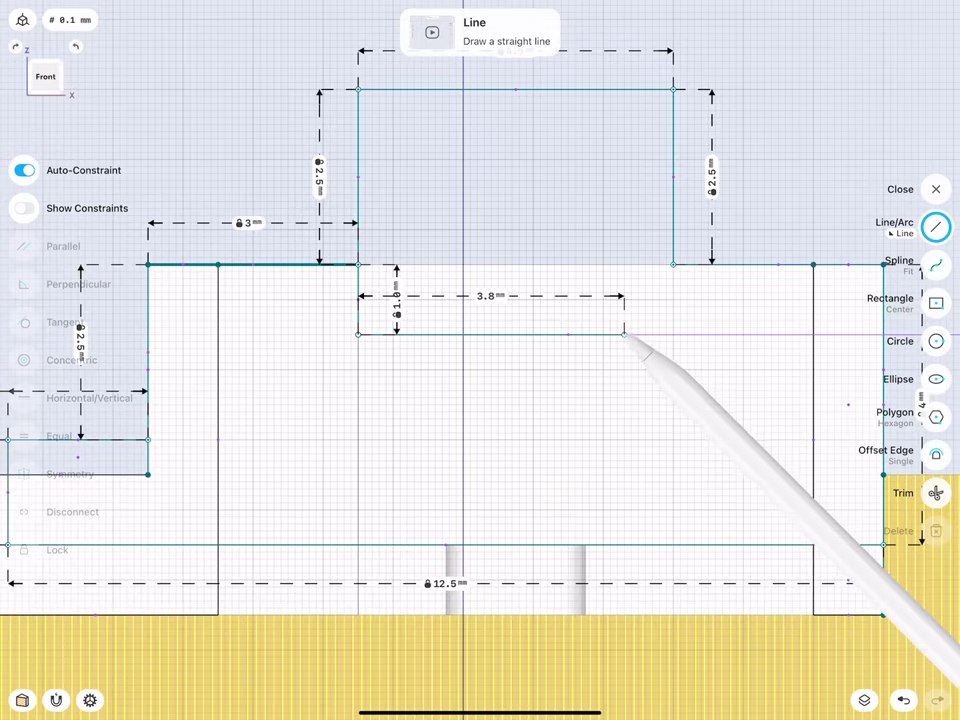
left_click(515, 296)
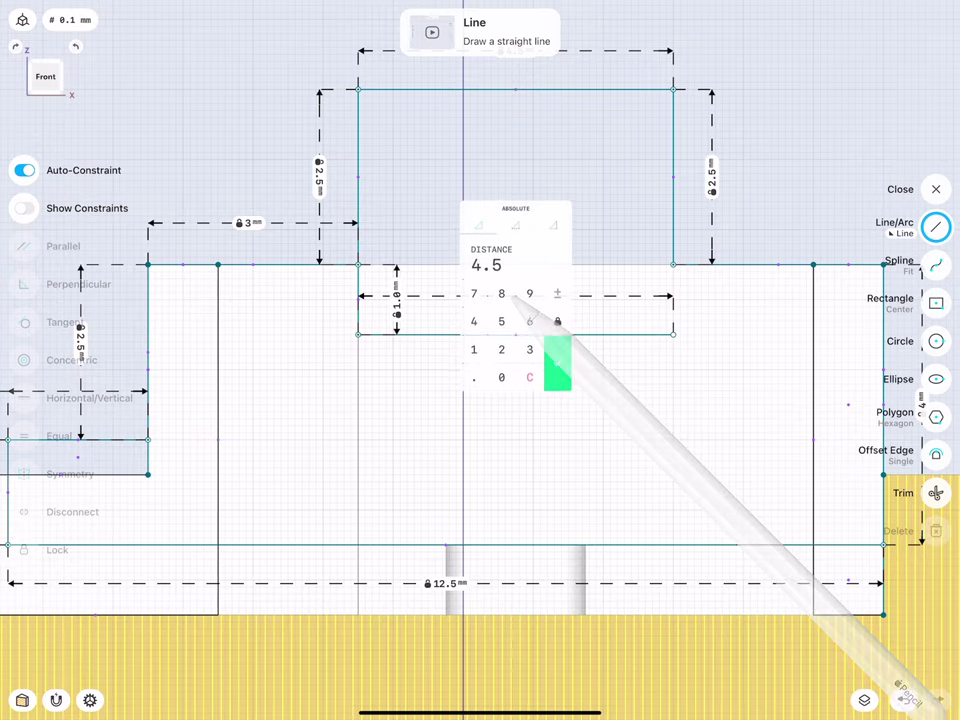
left_click(557, 368)
scroll(616, 335, "up", 3)
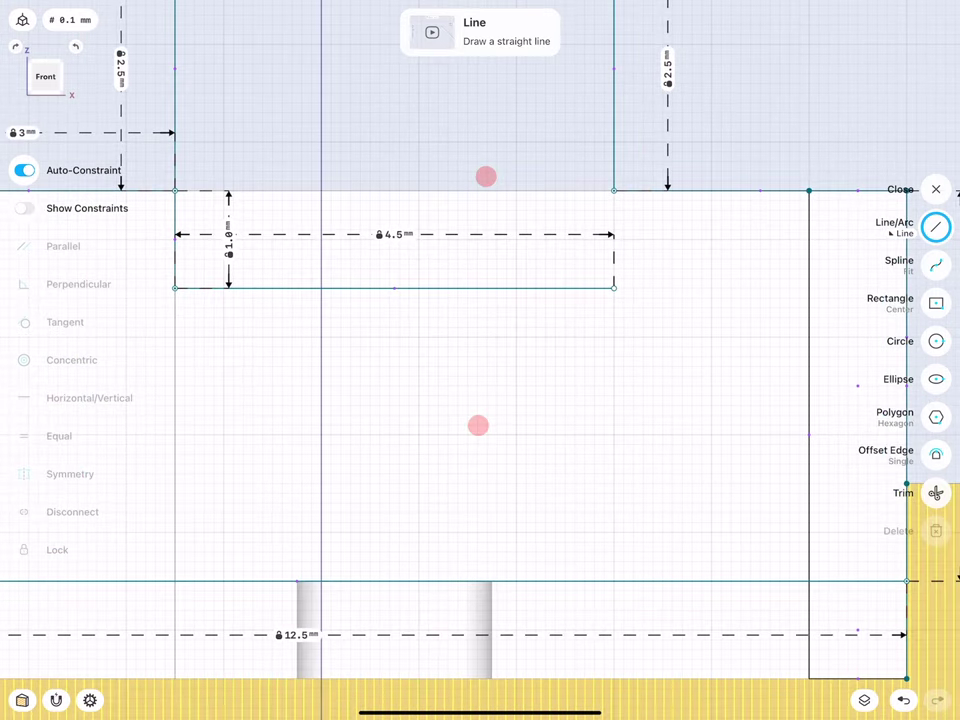
- Draw the slot's 0.5 mm right side and its bottom edge back to the left
left_click_drag(614, 288, 614, 330)
left_click(650, 315)
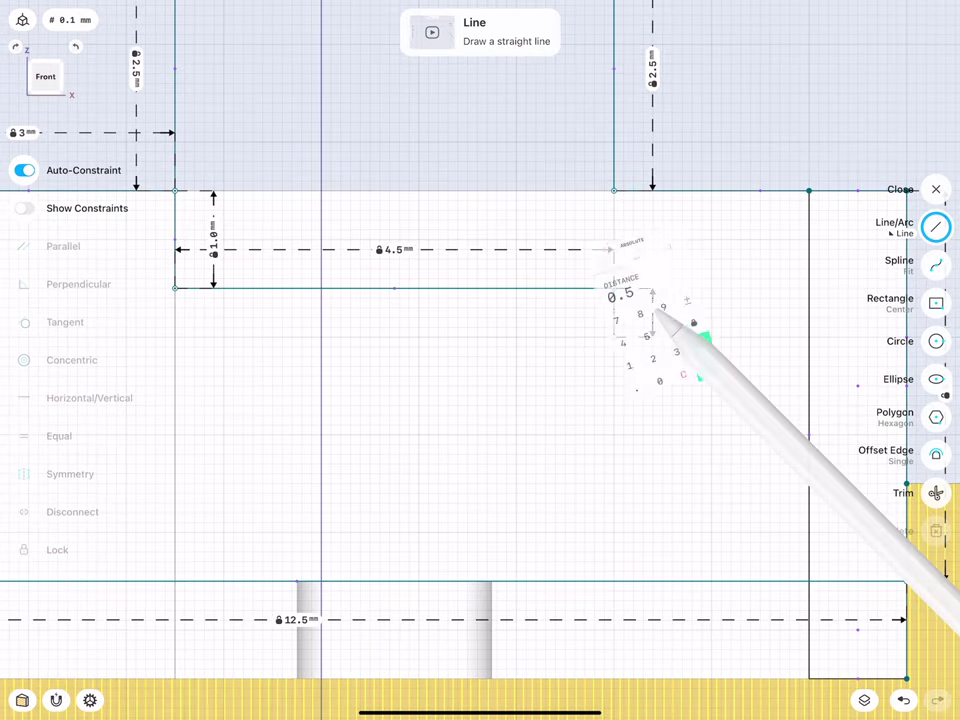
left_click(692, 378)
mouse_move(614, 337)
left_mouse_down()
mouse_move(282, 347)
mouse_move(175, 337)
left_mouse_up()
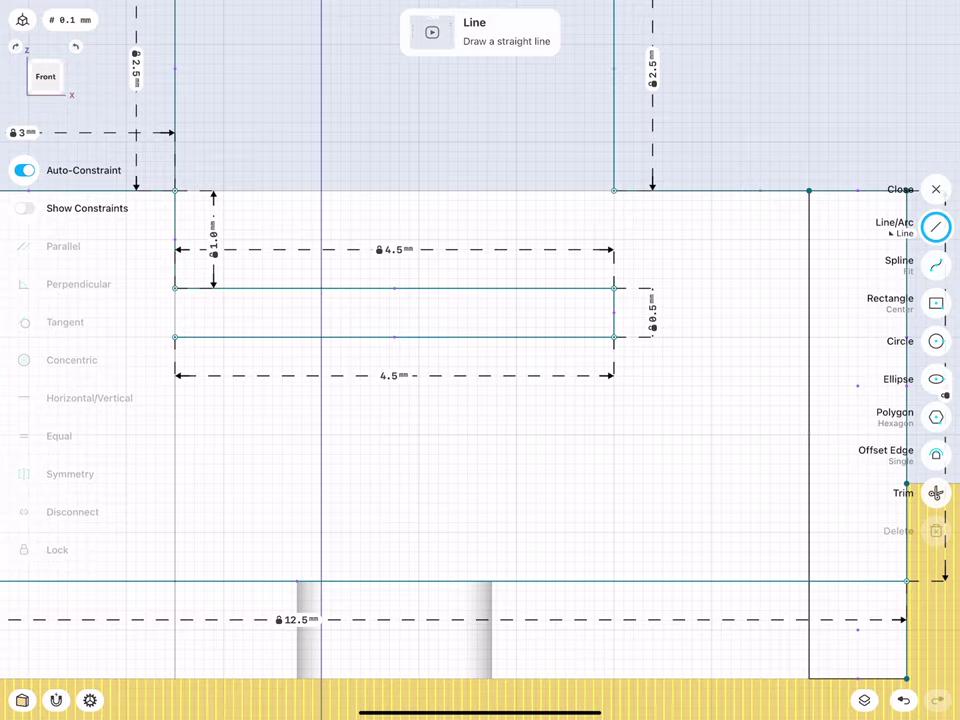
scroll(270, 390, "down", 5)
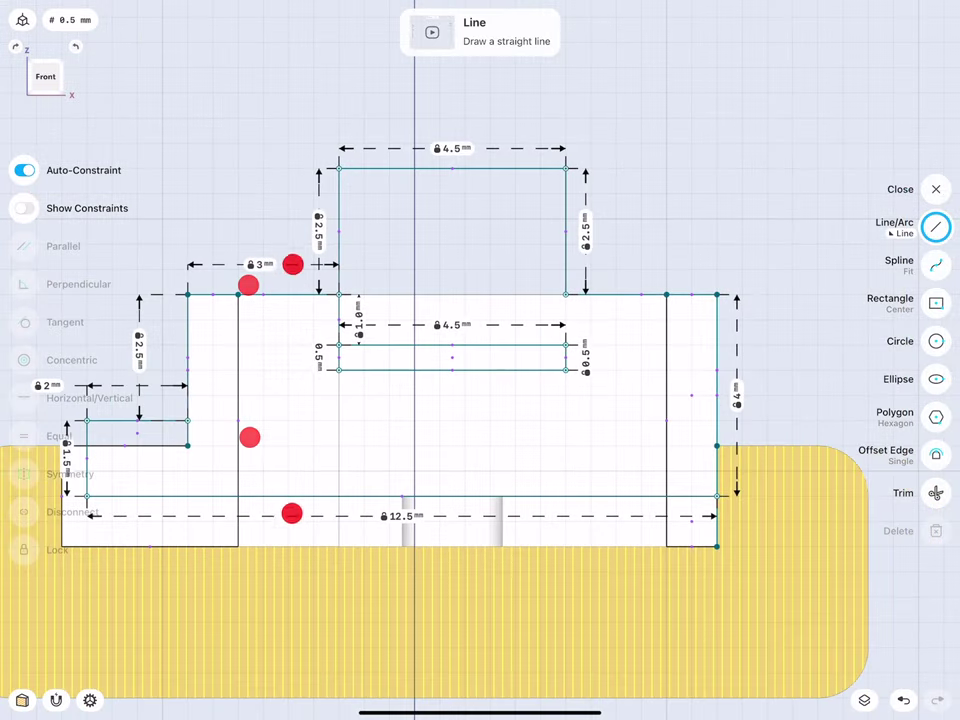
scroll(270, 390, "down", 3)
- Exit the sketch and orbit to a 3D view of the boat
key("Escape")
scroll(300, 390, "down", 3)
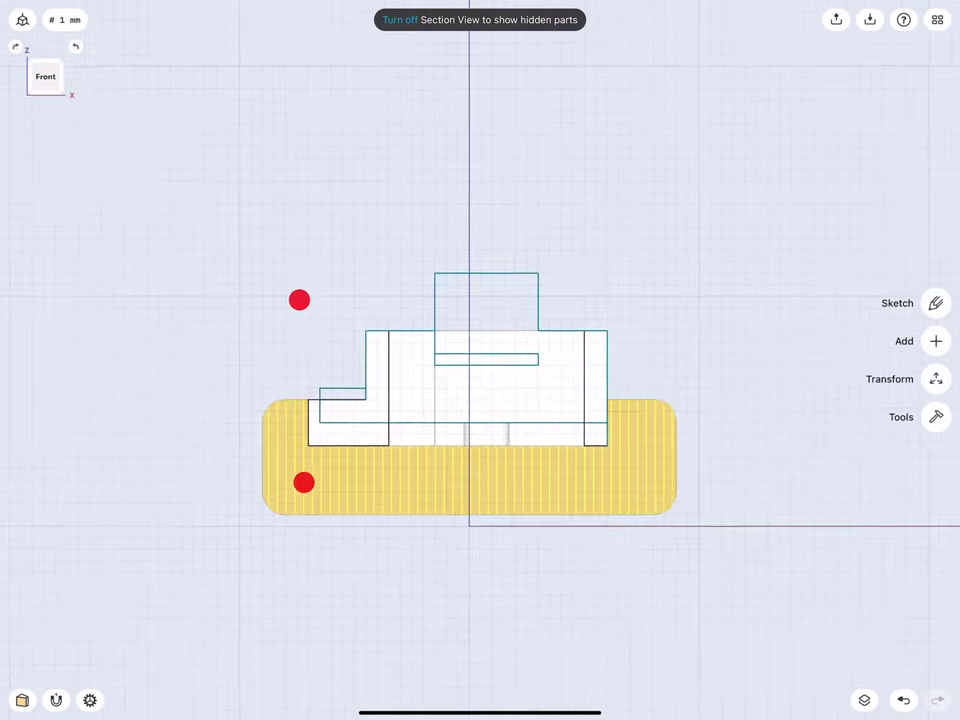
mouse_move(300, 390)
middle_mouse_down()
mouse_move(335, 420)
mouse_move(323, 380)
middle_mouse_up()
scroll(323, 380, "up", 5)
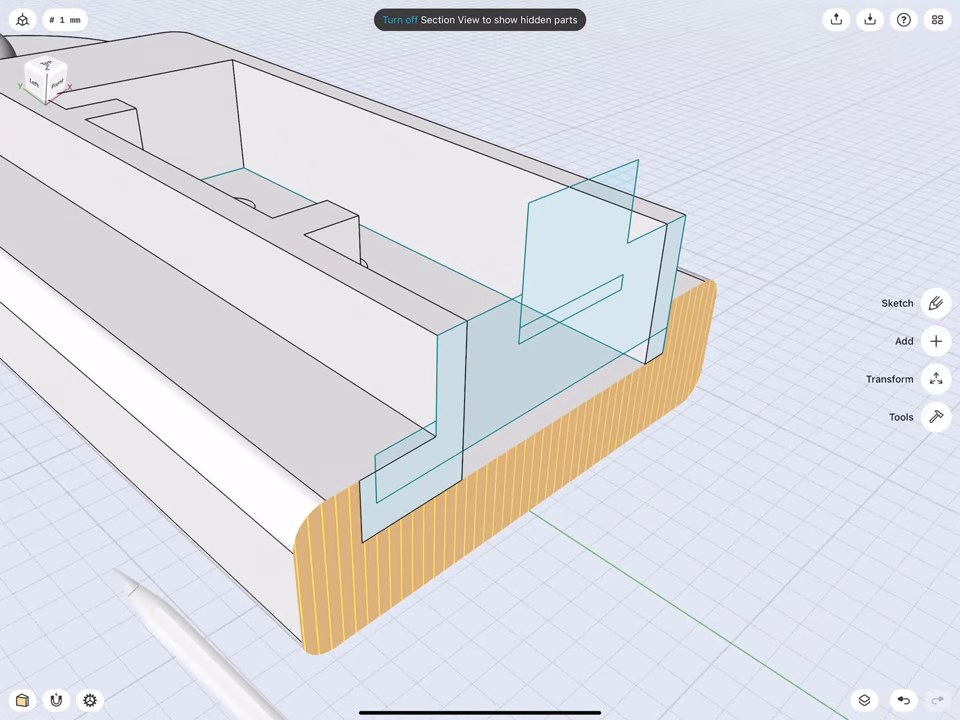
- Hide hull Body 04 using its eye icon in the Items list
left_click(937, 19)
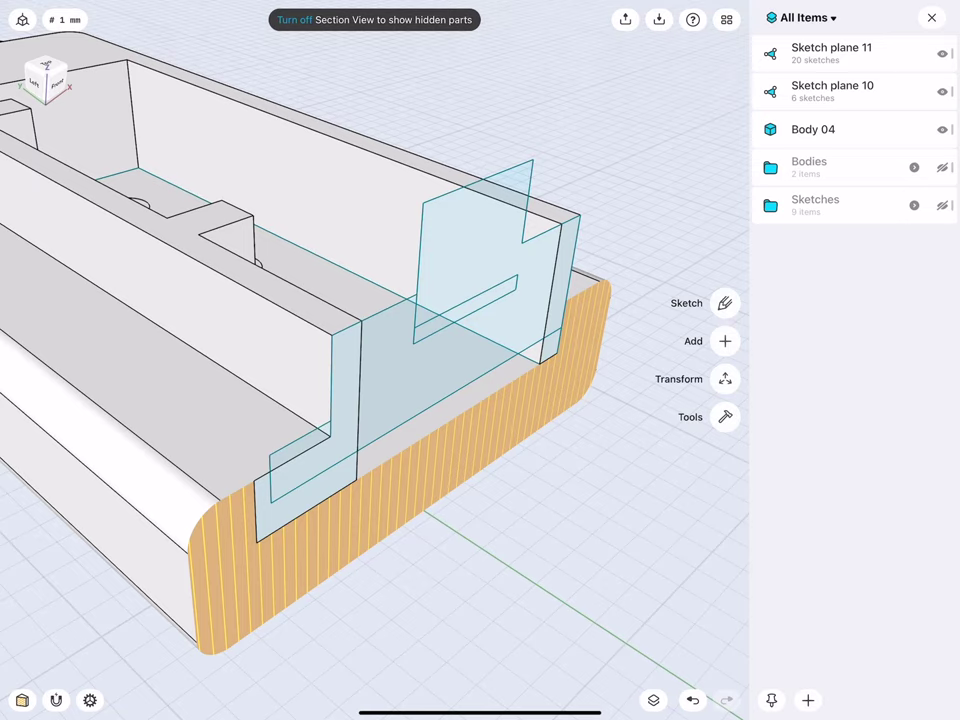
left_click(832, 128)
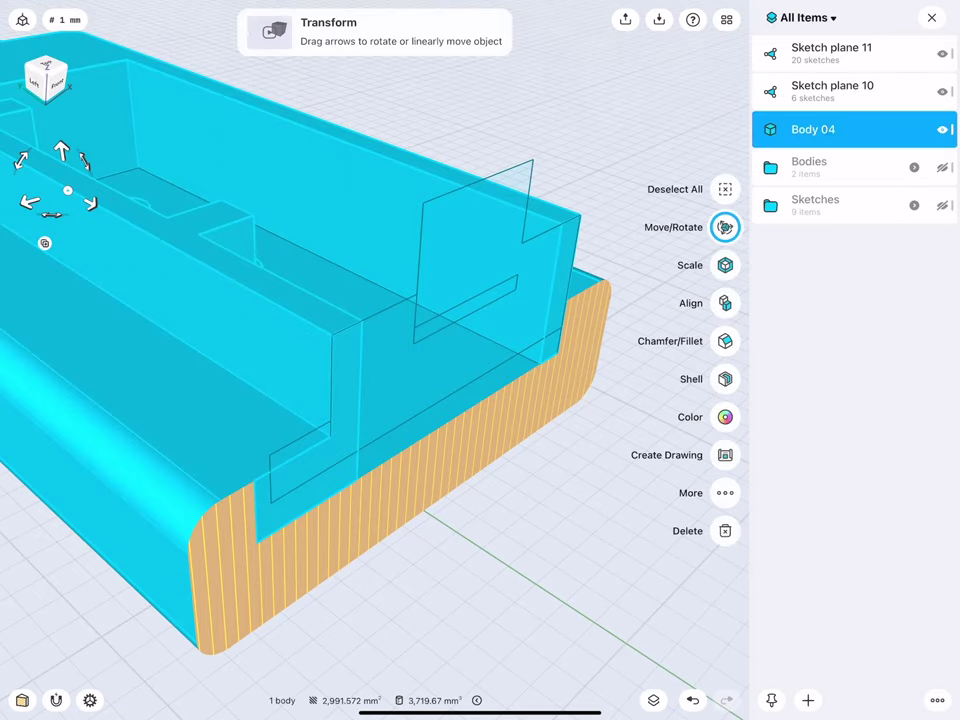
left_click(214, 358)
left_click(842, 124)
left_click(940, 130)
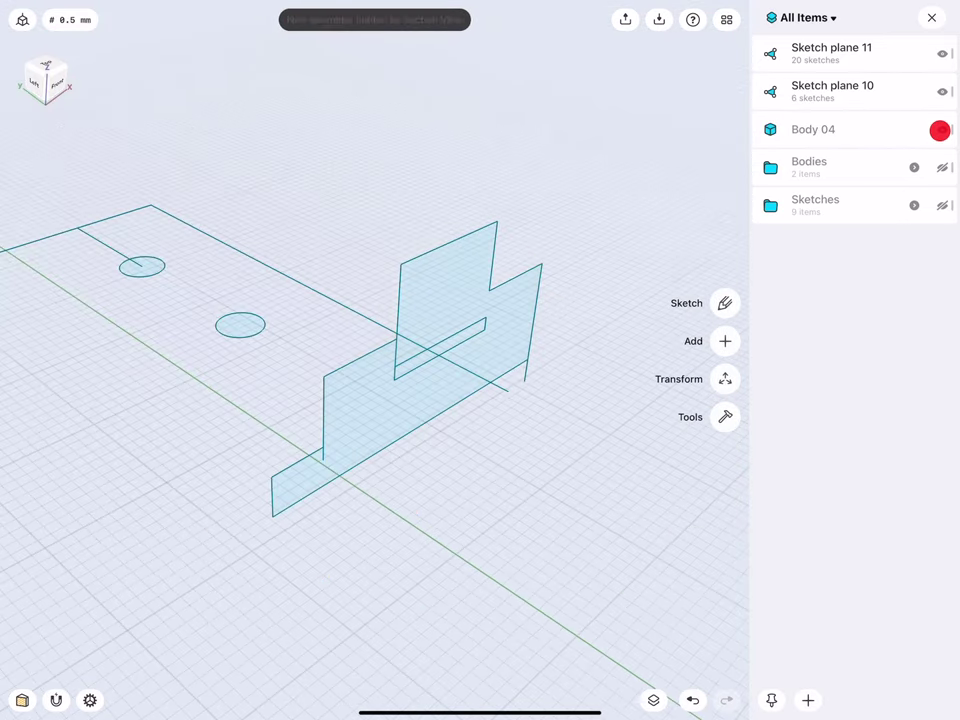
scroll(311, 420, "up", 2)
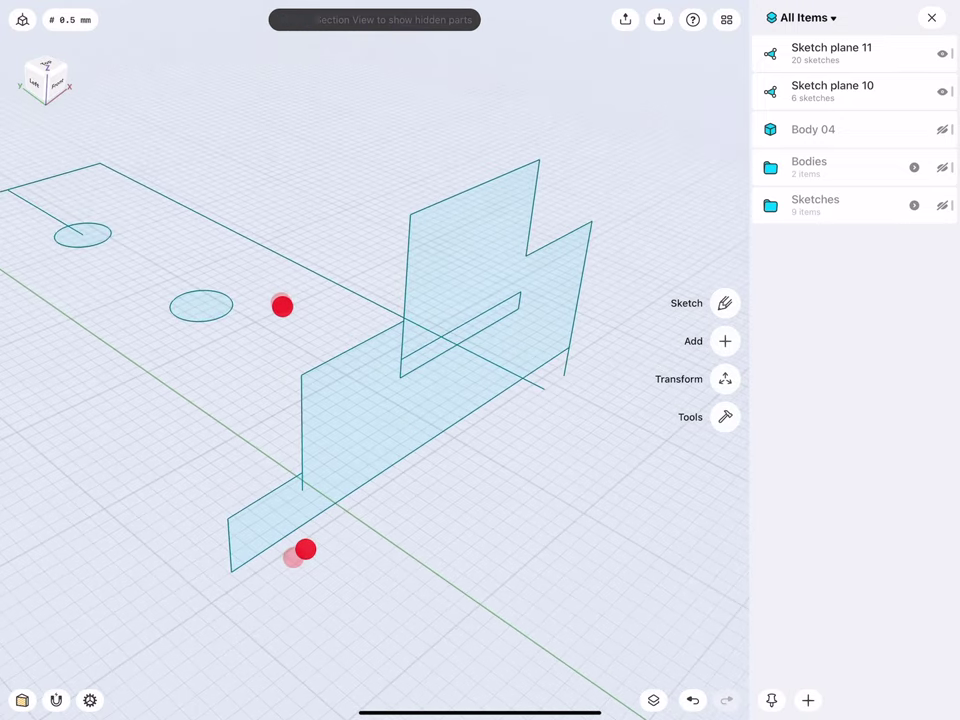
- Extrude the stepped cabin profile to a 2.5 mm thick solid
left_click(343, 407)
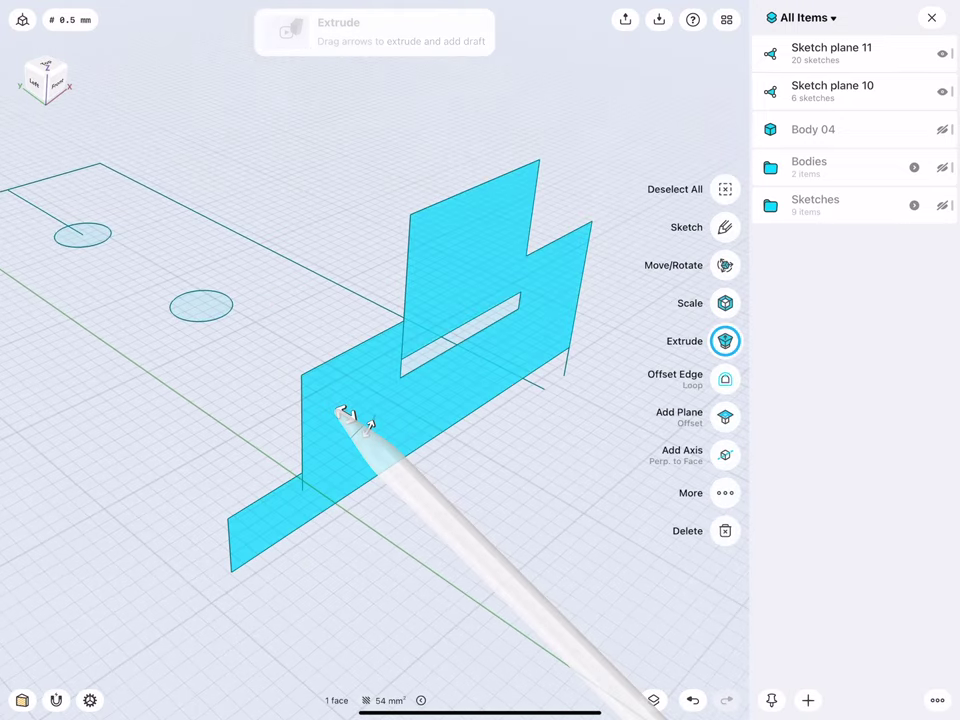
left_click_drag(343, 411, 411, 456)
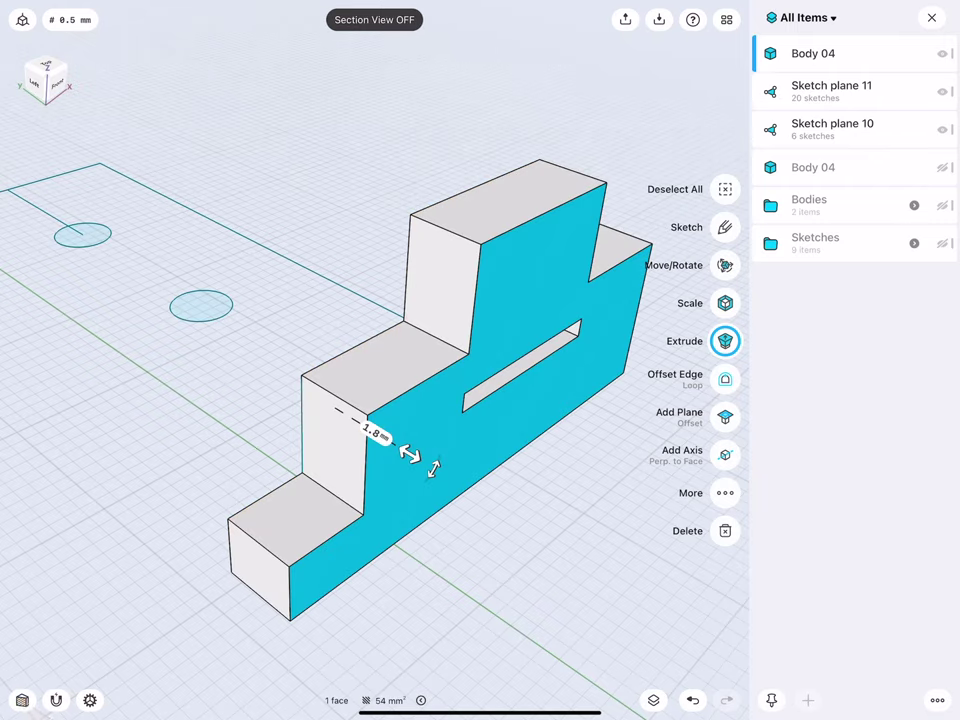
left_click(373, 432)
left_click(362, 469)
left_click(332, 499)
left_click(362, 441)
left_click(420, 454)
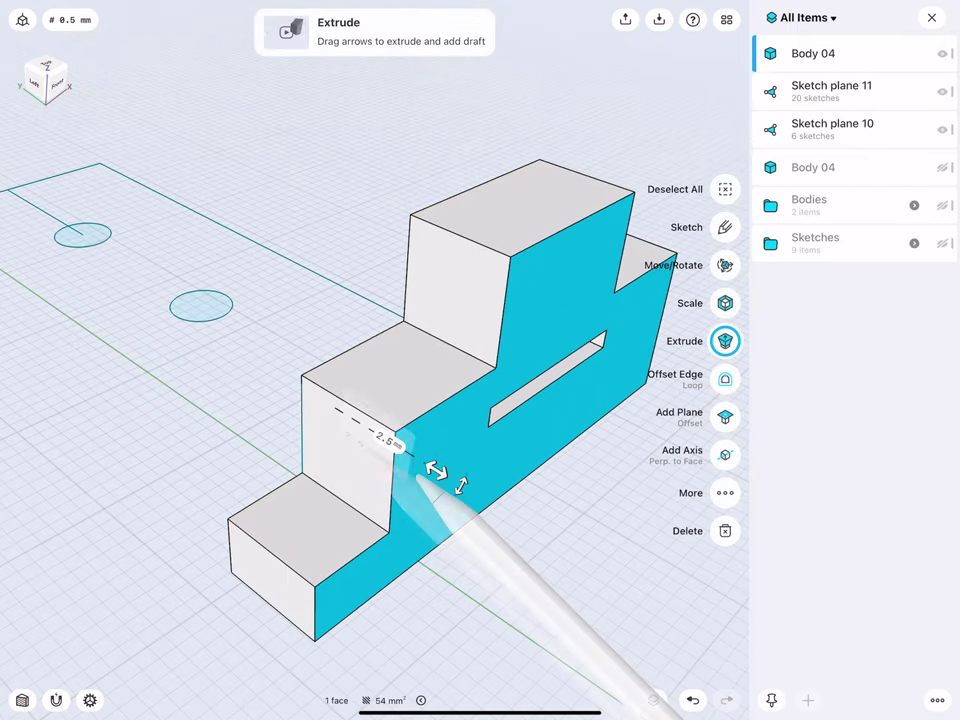
left_click(208, 560)
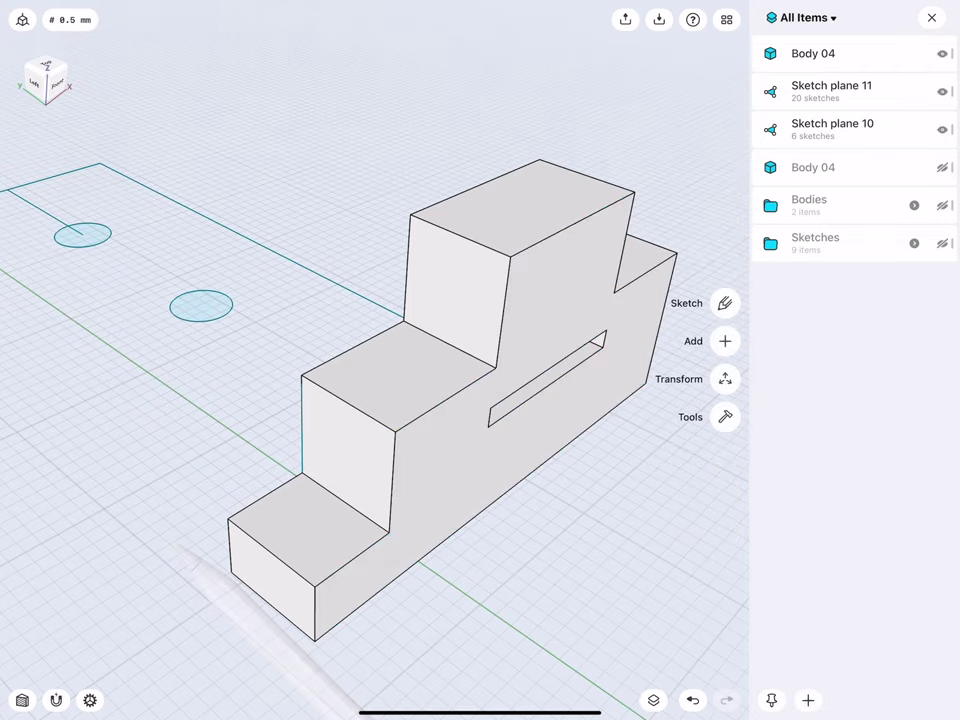
- Select the cabin's two front vertical edges for rounding
middle_click_drag(281, 360, 278, 388)
scroll(278, 388, "up", 2)
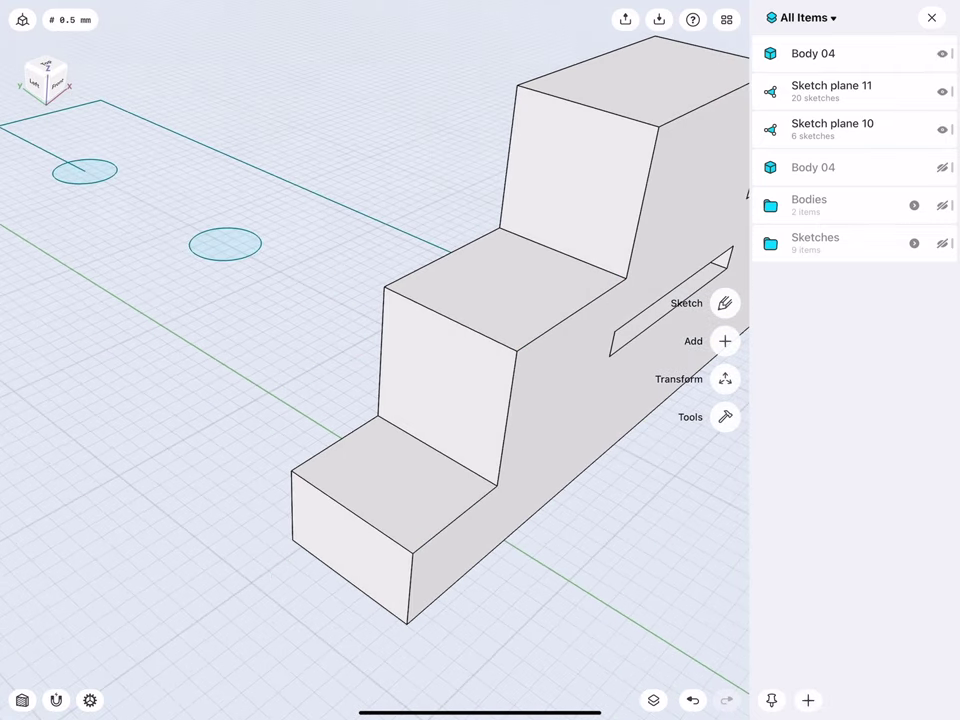
left_click(290, 497)
left_click(411, 570)
- Fillet the front vertical edges and the upper step's vertical edges by 0.5 mm
left_click_drag(411, 575, 416, 607)
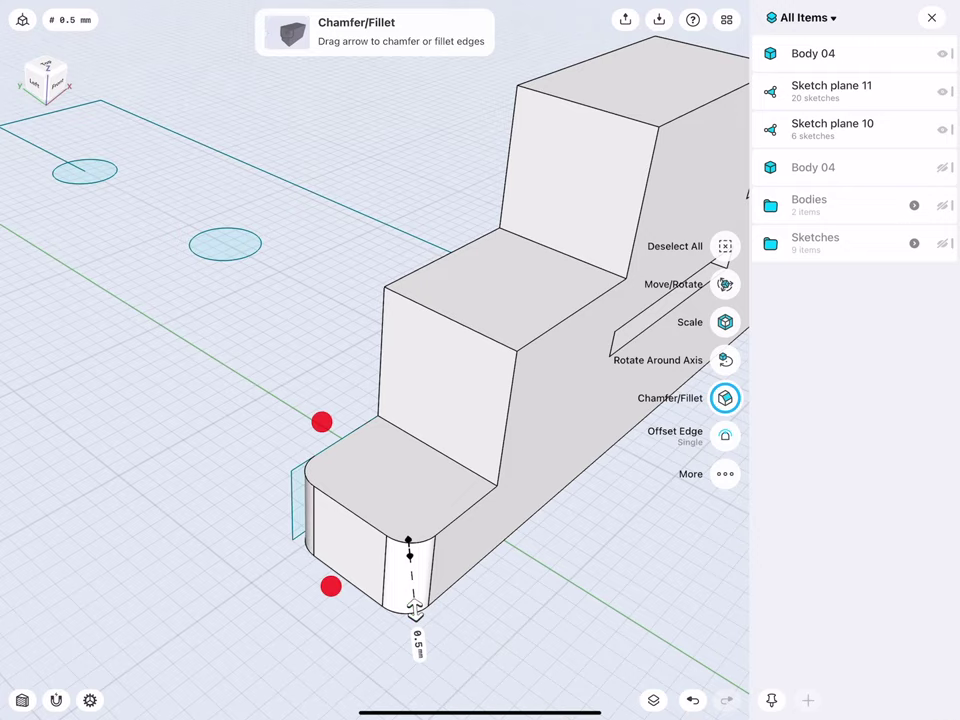
mouse_move(321, 421)
middle_mouse_down()
mouse_move(281, 336)
mouse_move(276, 356)
mouse_move(329, 393)
middle_mouse_up()
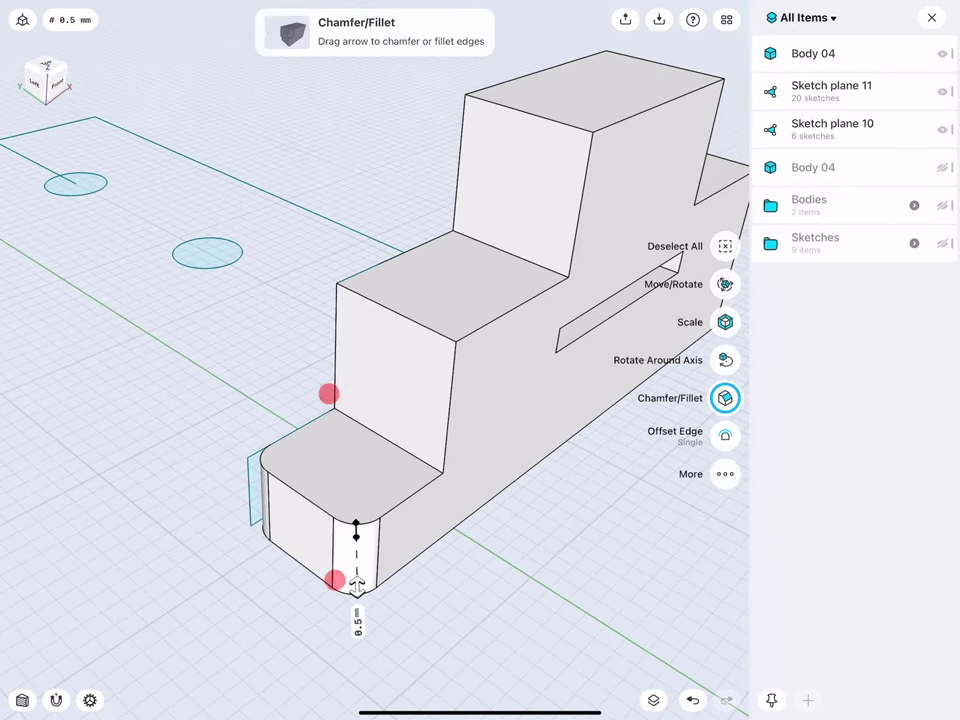
left_click(332, 343)
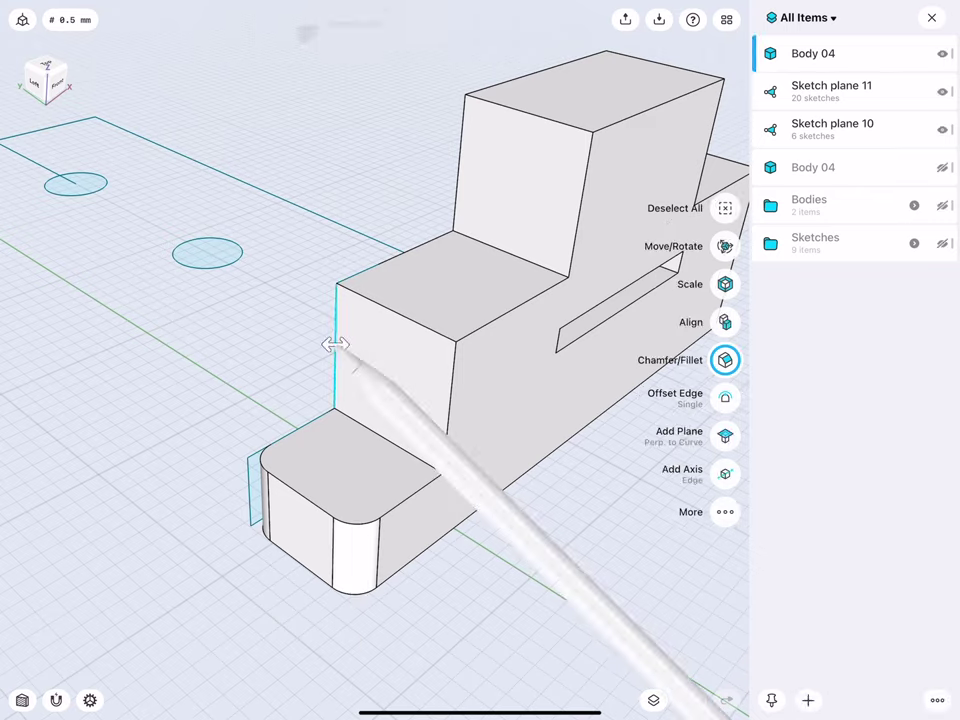
left_click(448, 401)
left_click(453, 433)
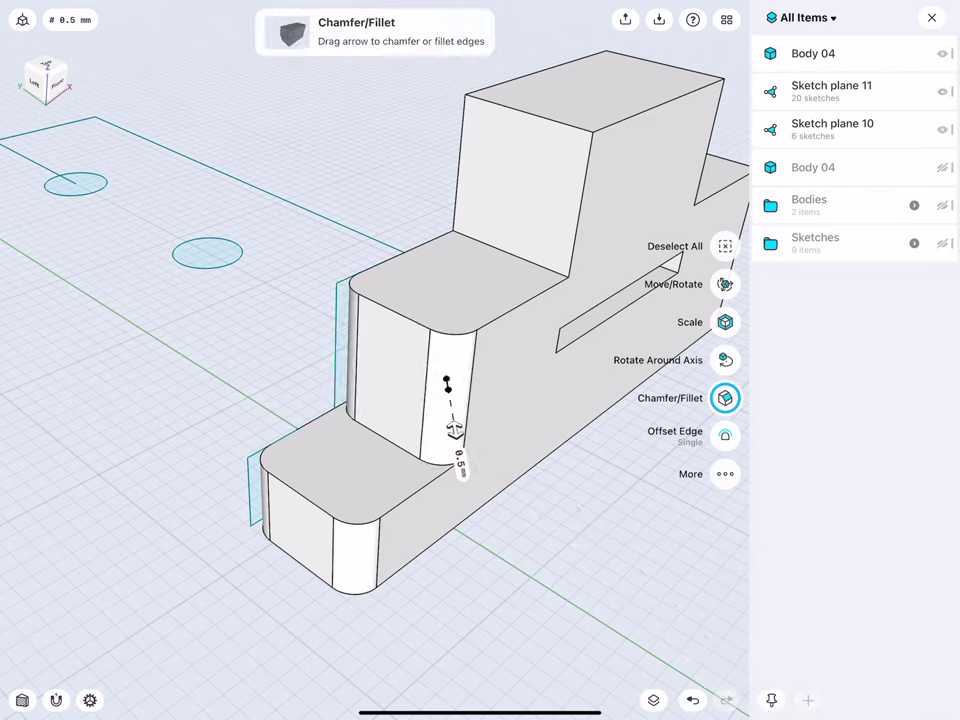
- Round the lower front top edge with a 0.2 mm fillet
scroll(292, 598, "up", 3)
left_click(272, 443)
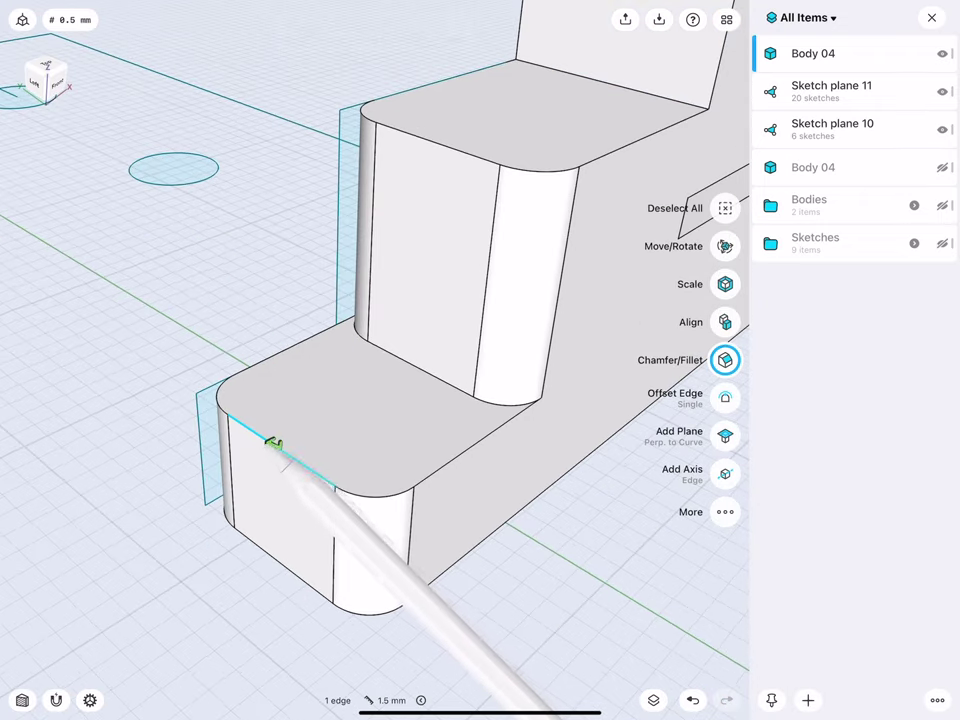
left_click_drag(274, 443, 252, 436)
scroll(275, 450, "down", 5)
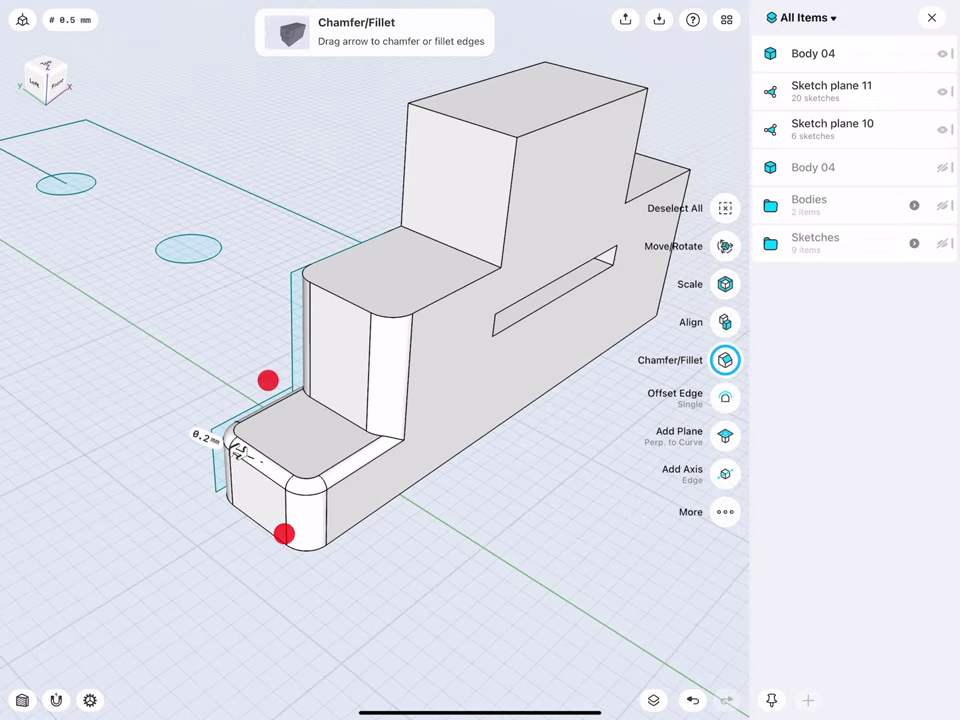
left_click(386, 589)
- Fillet the cabin block's two top edges at 1.2 mm
middle_click_drag(318, 437, 316, 413)
scroll(316, 420, "up", 3)
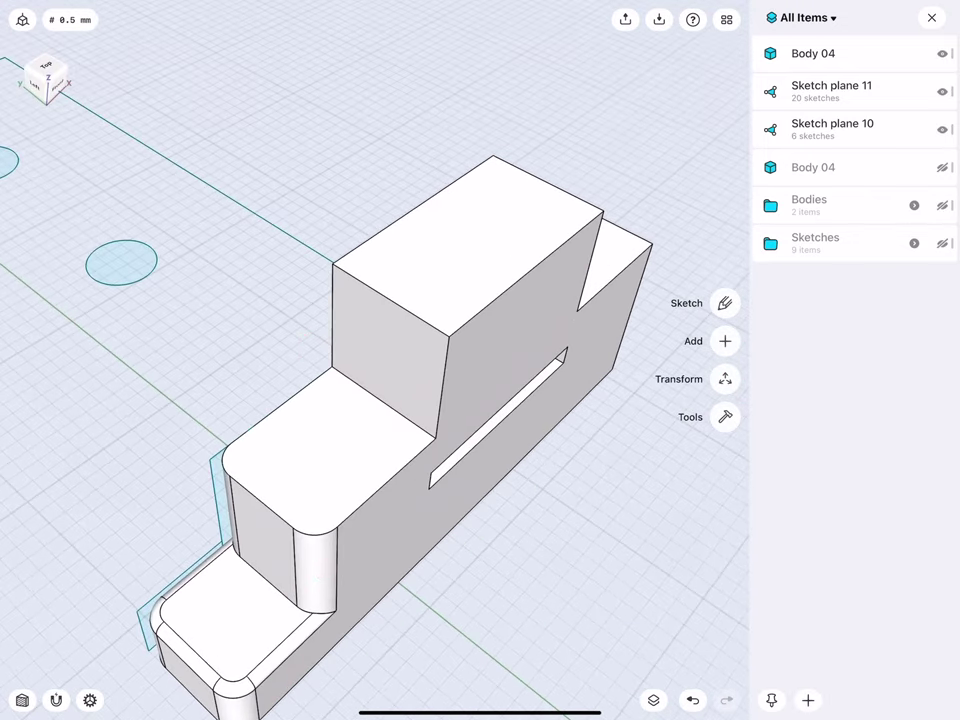
scroll(381, 383, "up", 3)
left_click(388, 155)
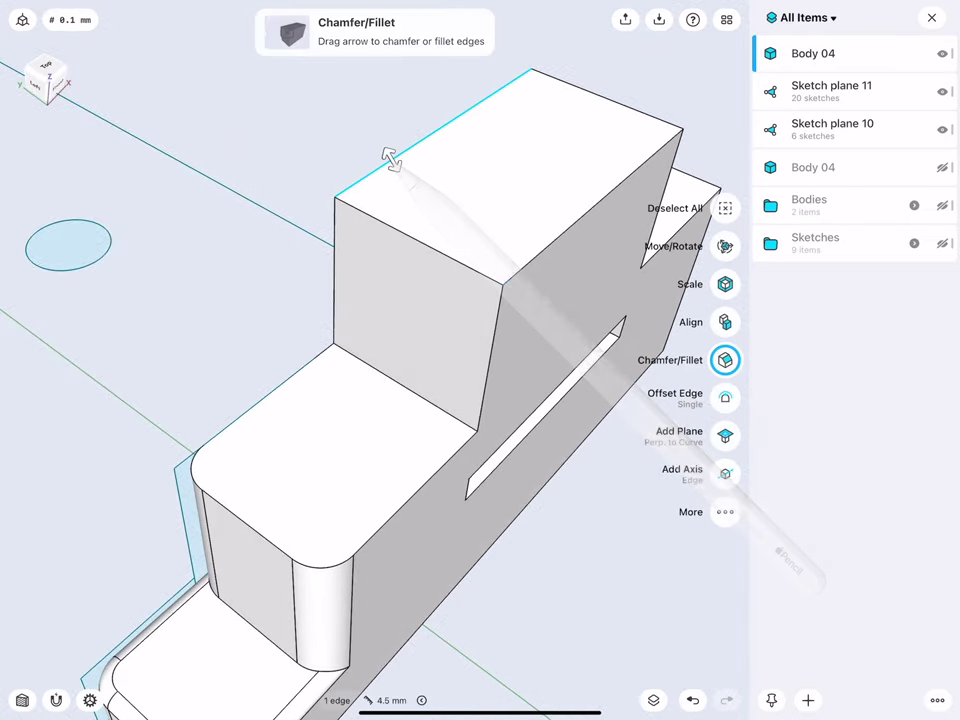
left_click(545, 248)
middle_click_drag(310, 376, 318, 366)
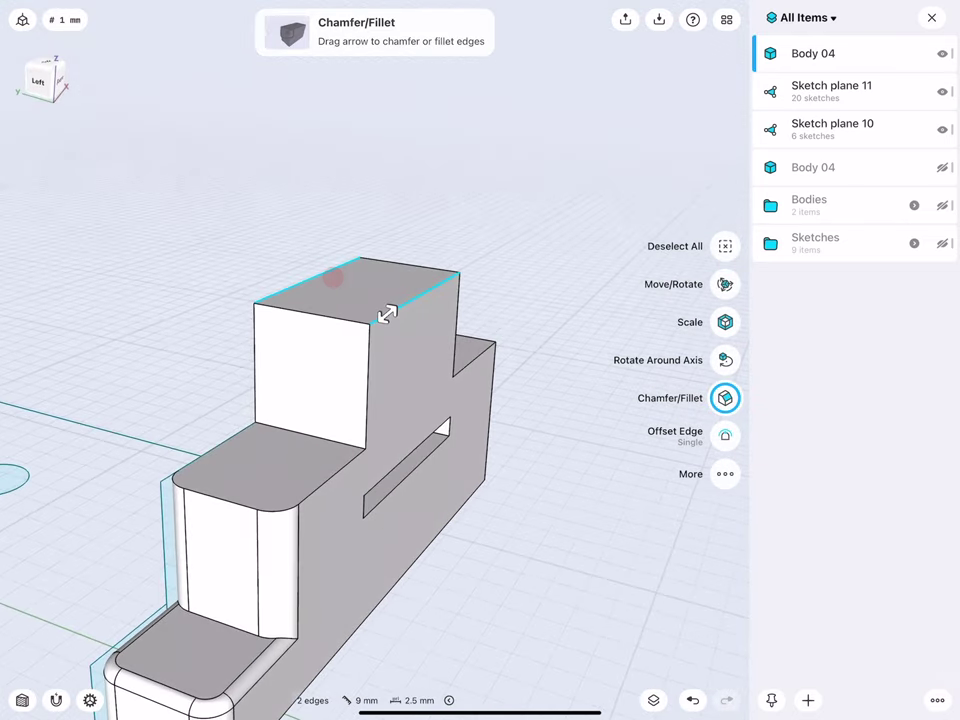
left_click_drag(387, 314, 440, 268)
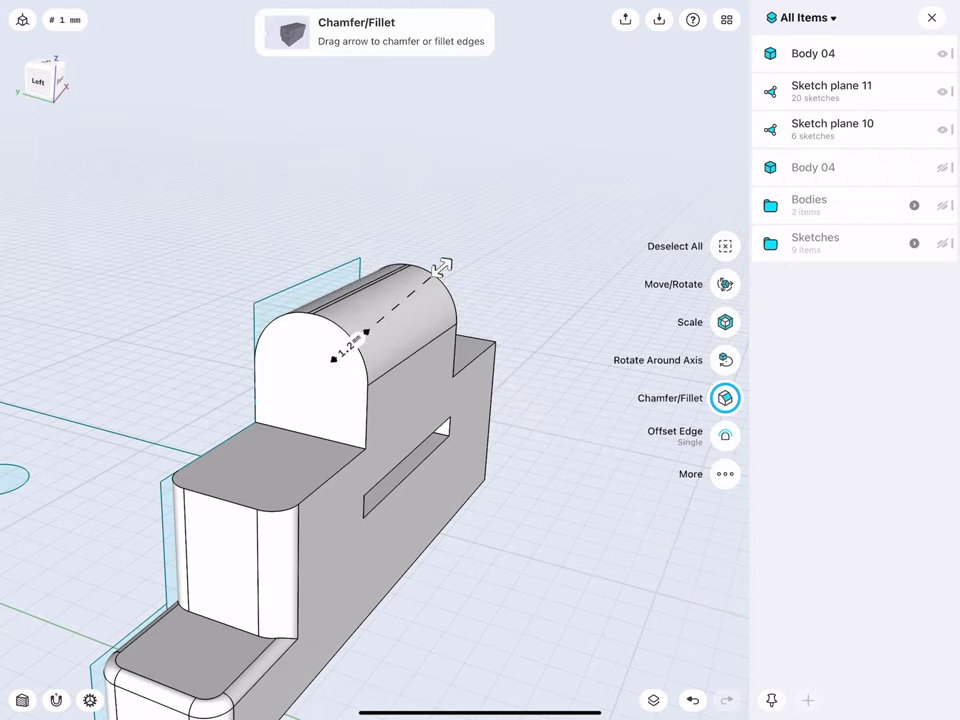
left_click(348, 345)
left_click(396, 369)
left_click(214, 236)
- Fillet the two vertical end edges at 0.5 mm
middle_click_drag(269, 435, 227, 434)
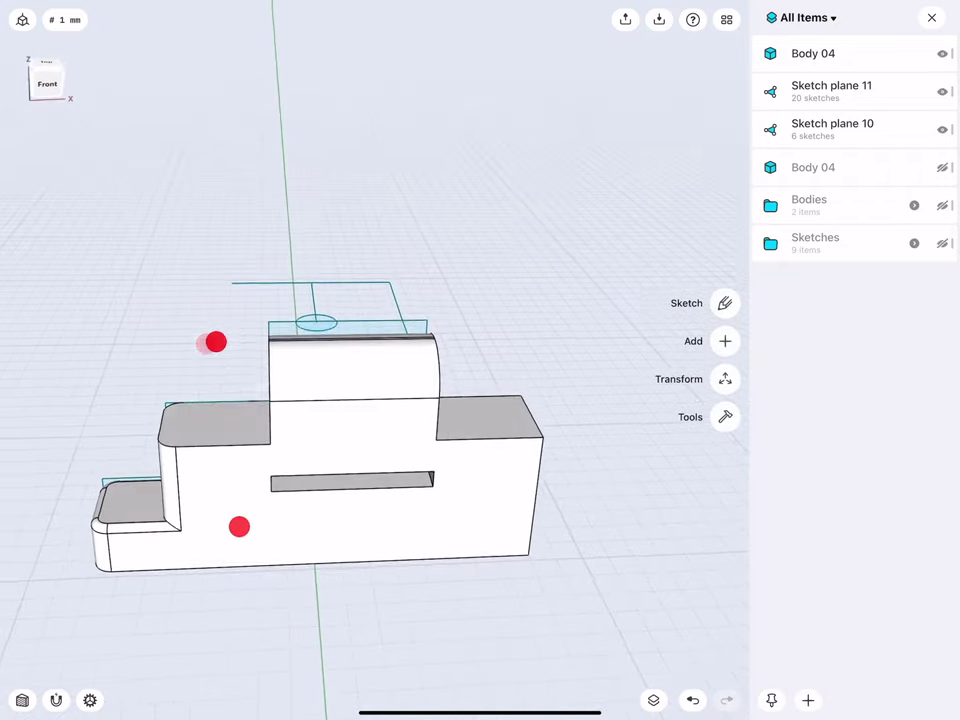
middle_click_drag(216, 342, 284, 370)
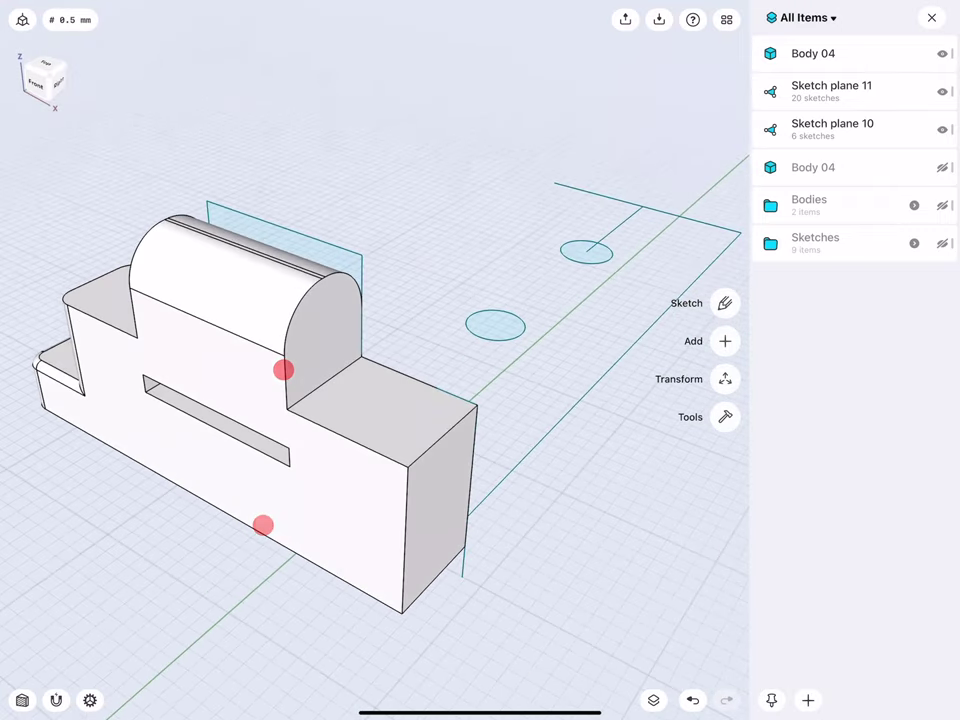
left_click(403, 510)
left_click(467, 470)
left_click_drag(467, 454, 500, 453)
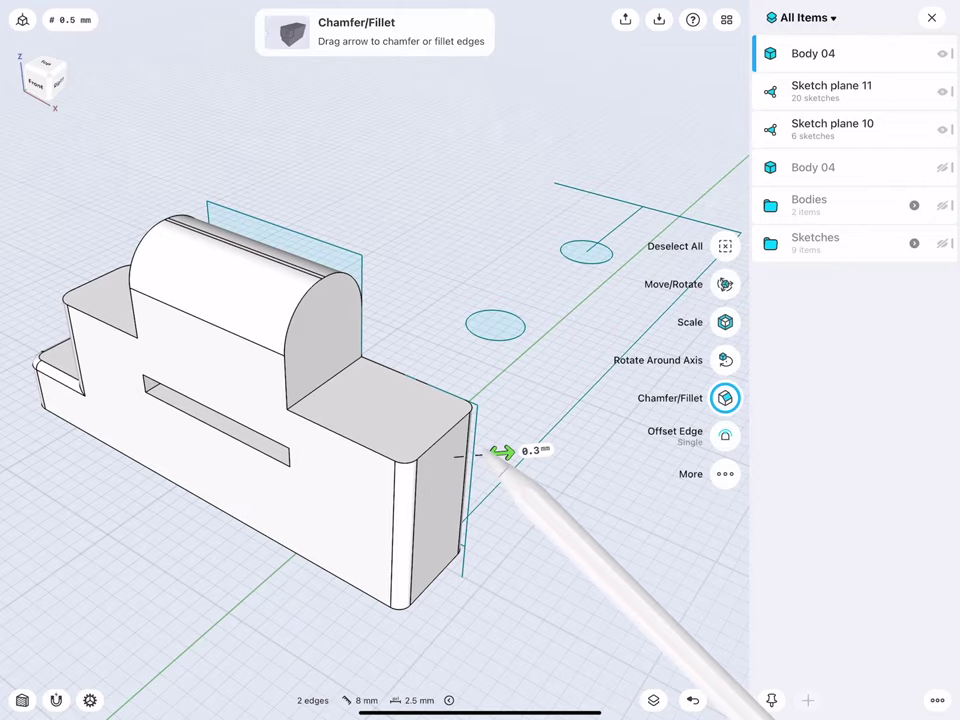
left_click_drag(498, 456, 510, 452)
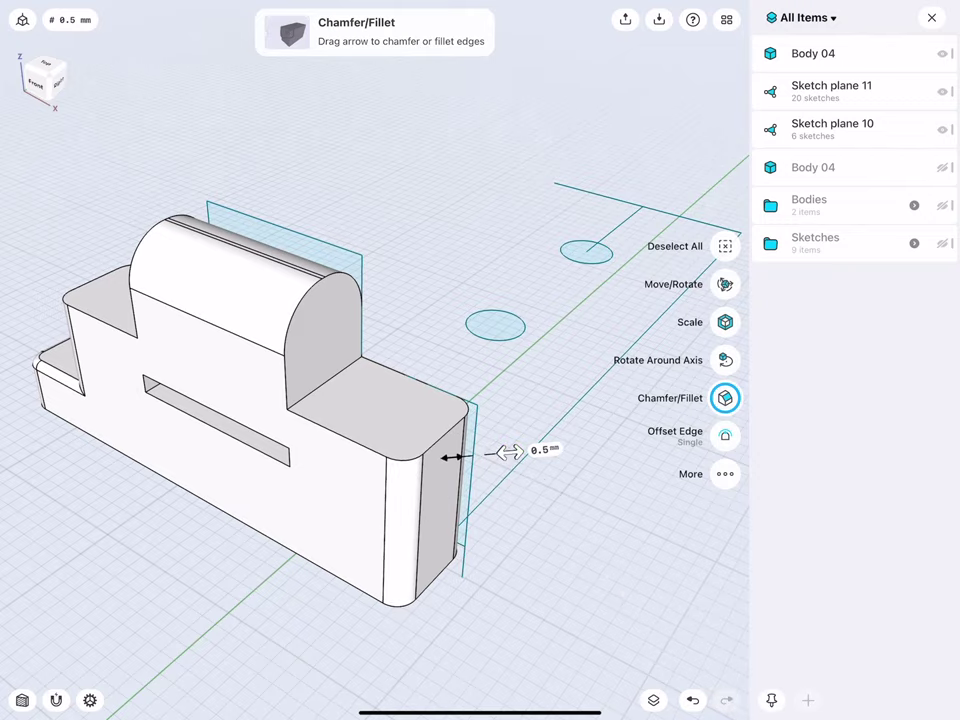
left_click(181, 545)
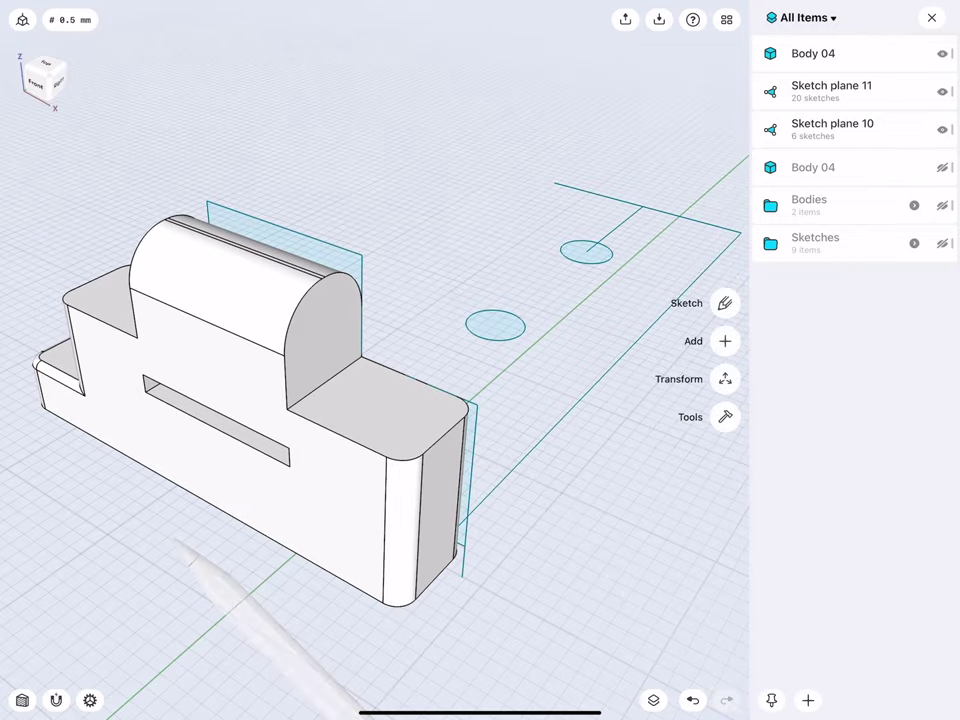
middle_click_drag(223, 538, 328, 512)
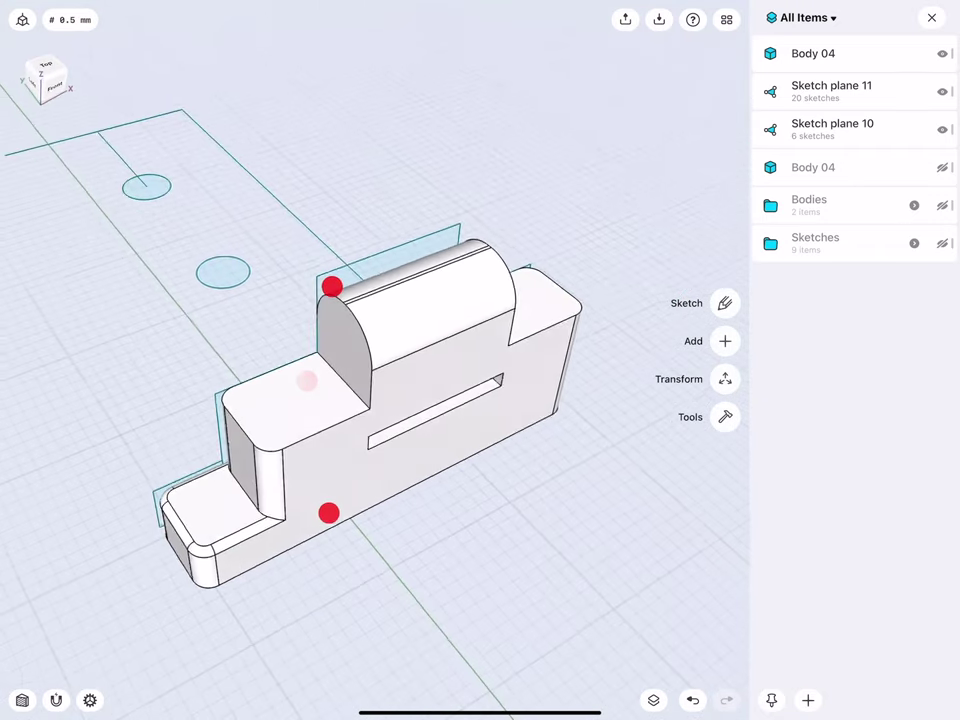
- Move Sketch plane 10 and Sketch plane 11 into the Sketches folder
left_click(831, 124)
left_click(831, 88)
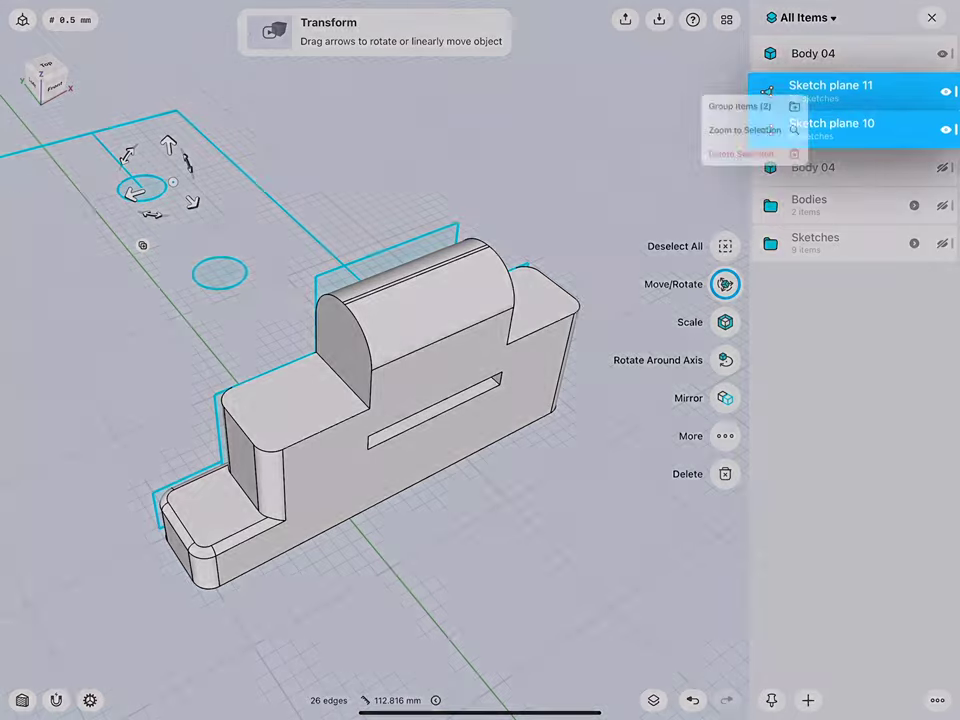
left_click_drag(851, 123, 845, 244)
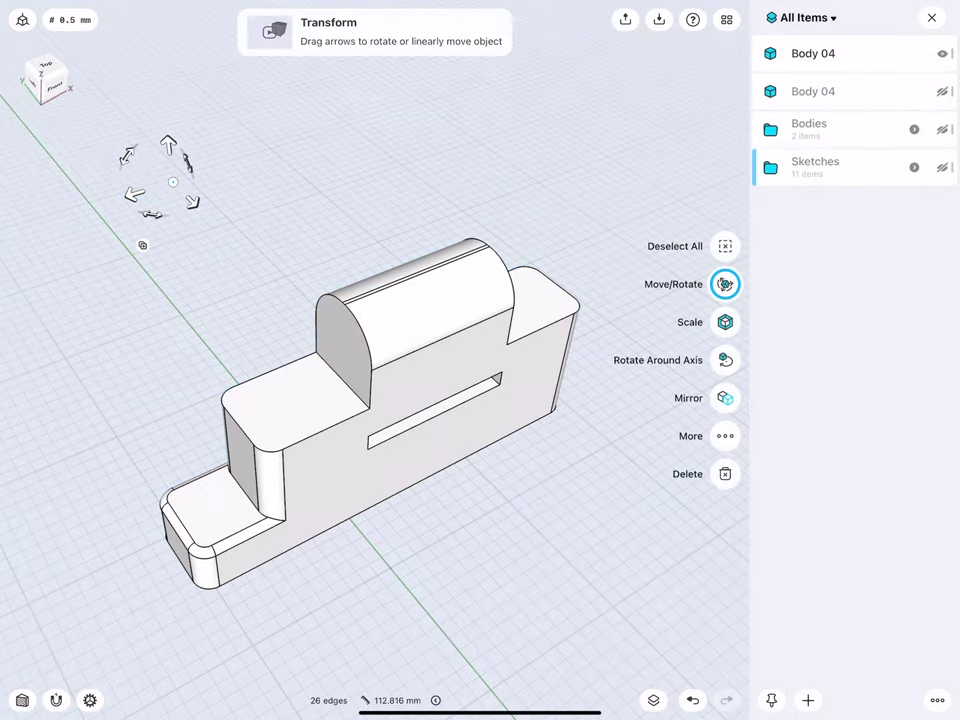
left_click(94, 392)
- Unhide the second Body 04 and zoom in on the cabin's slot
left_click(941, 91)
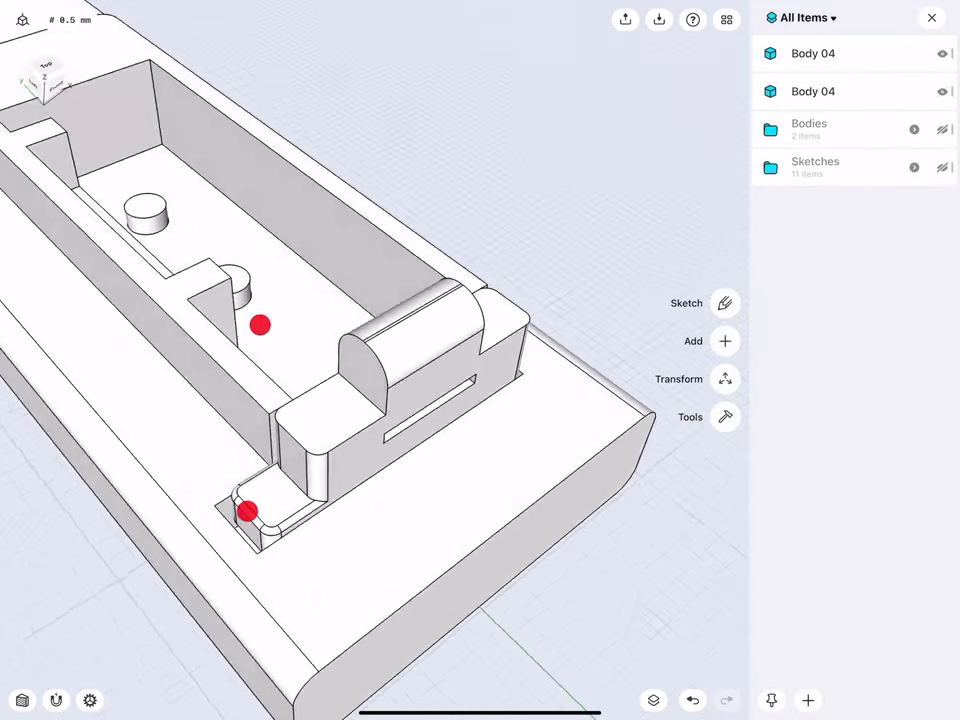
mouse_move(259, 323)
left_mouse_down()
mouse_move(272, 291)
mouse_move(253, 270)
mouse_move(208, 306)
mouse_move(240, 302)
mouse_move(227, 294)
mouse_move(255, 301)
mouse_move(267, 322)
left_mouse_up()
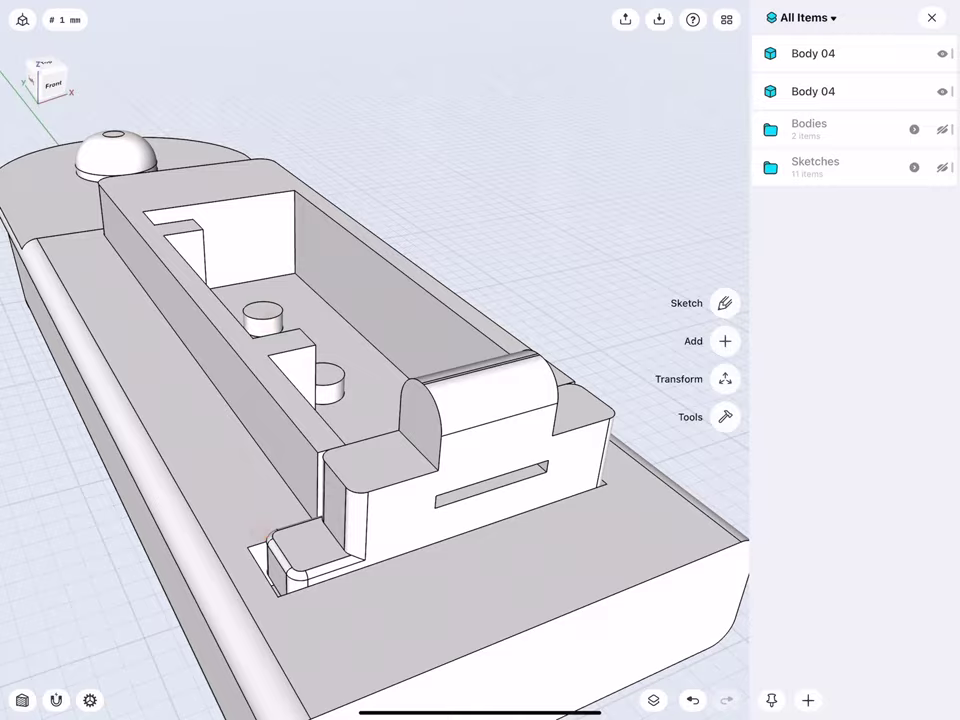
left_click(931, 17)
left_click_drag(43, 78, 41, 66)
left_click_drag(220, 390, 300, 380)
left_click_drag(236, 393, 259, 304)
mouse_move(340, 330)
left_mouse_down()
mouse_move(360, 319)
mouse_move(326, 279)
mouse_move(313, 120)
mouse_move(316, 170)
left_mouse_up()
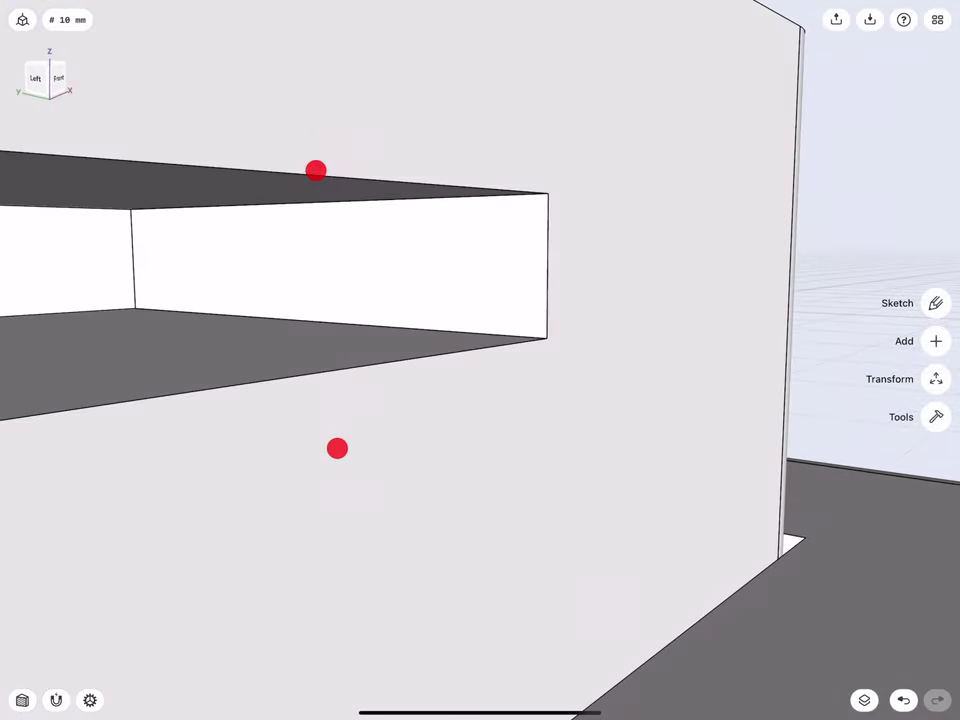
- Start a sketch on the slot face with Section View turned on
left_click(433, 259)
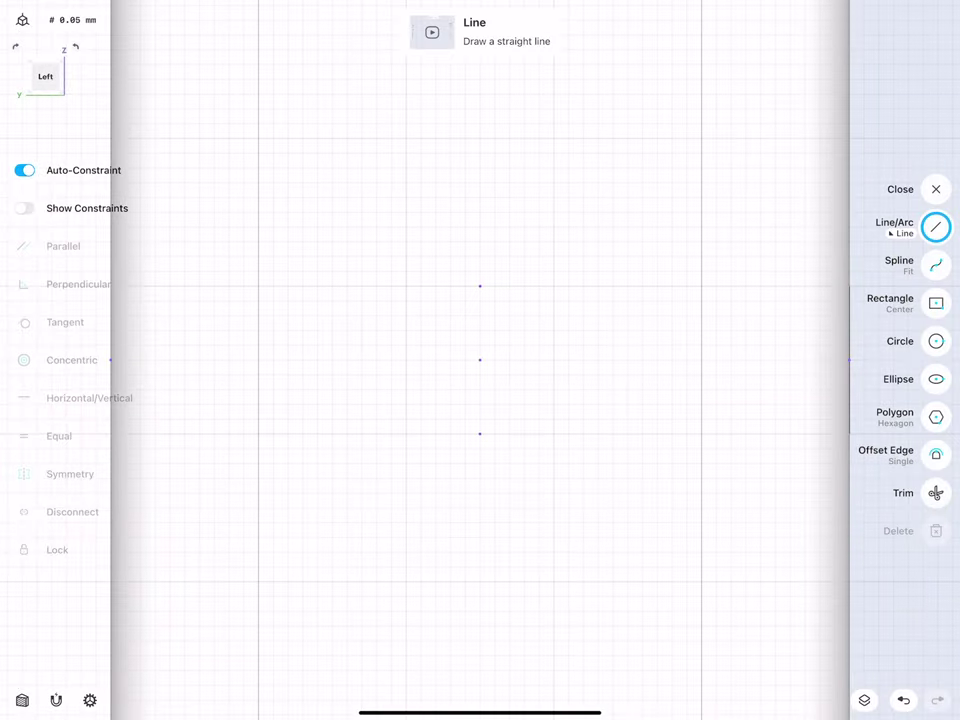
left_click(22, 700)
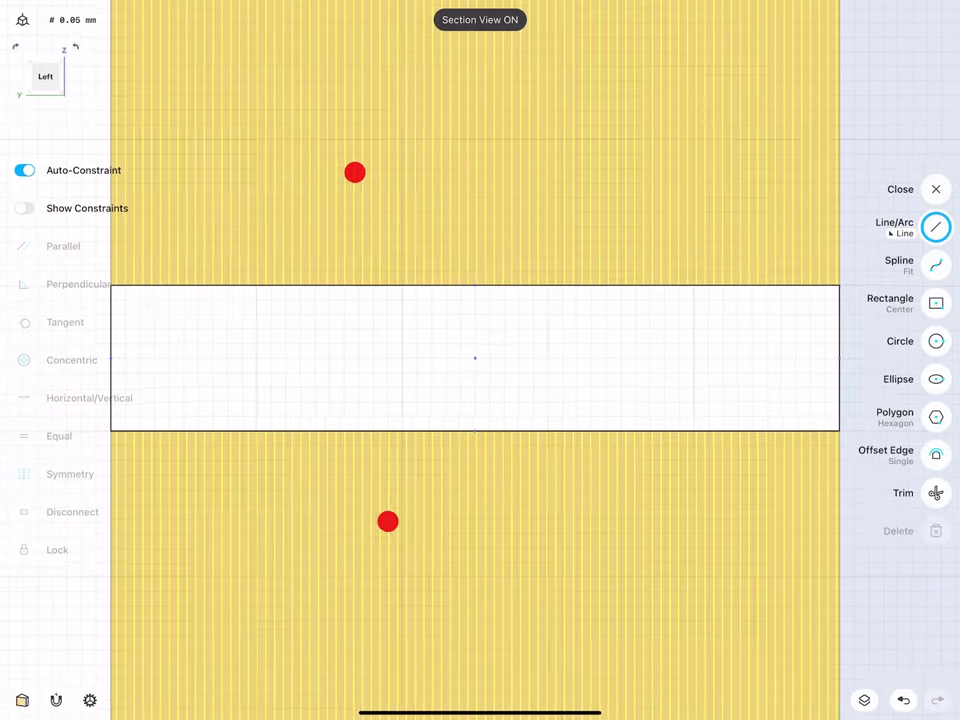
left_click_drag(354, 171, 231, 231)
mouse_move(413, 203)
left_mouse_down()
mouse_move(354, 205)
mouse_move(454, 253)
left_mouse_up()
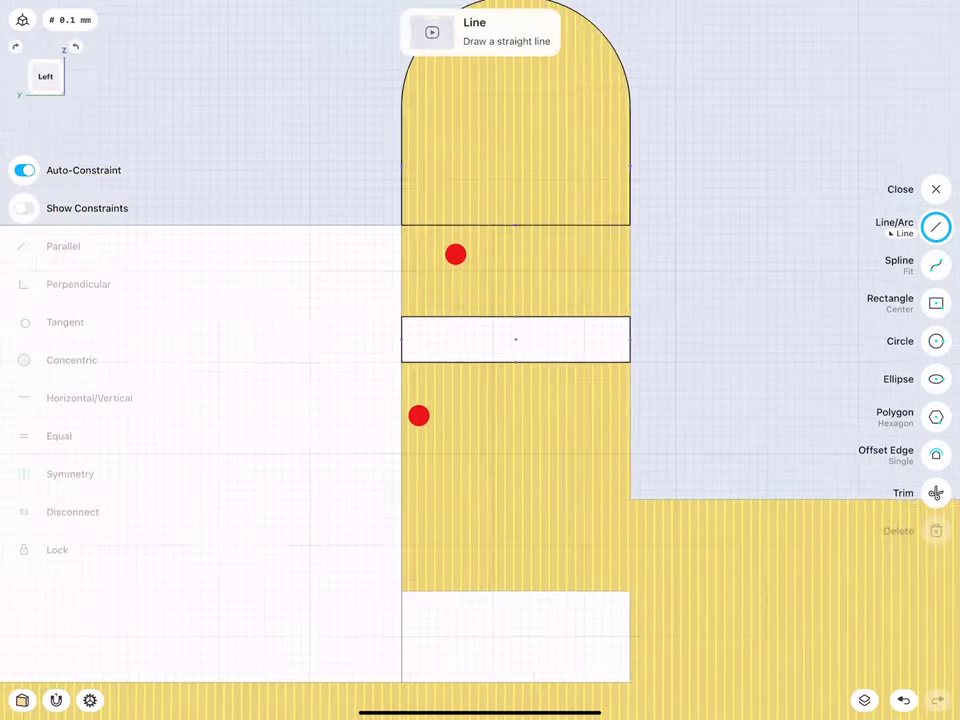
left_click_drag(252, 216, 376, 247)
left_click_drag(244, 384, 361, 477)
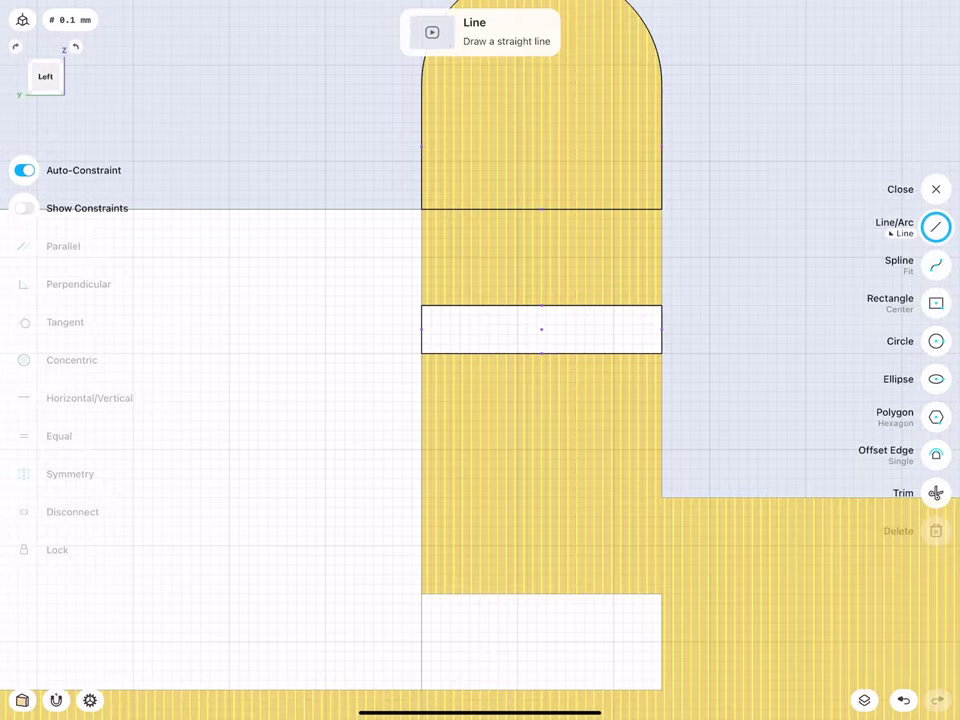
left_click_drag(324, 226, 342, 218)
left_click_drag(310, 436, 328, 445)
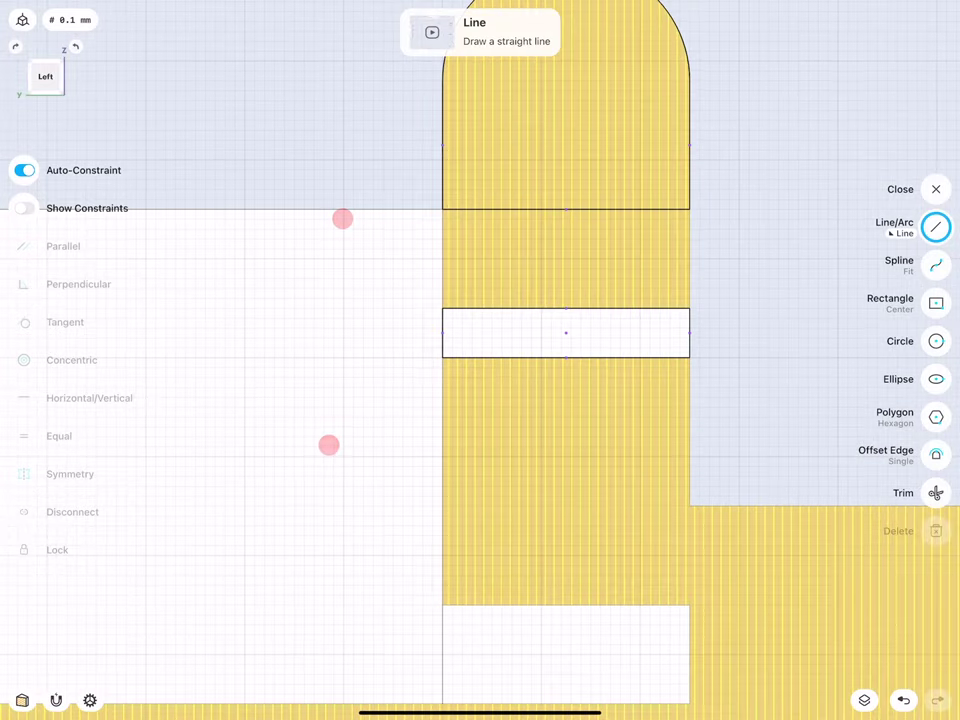
- Draw a 2 mm line left and a 0.5 mm line right from the slot's bottom corners
left_click_drag(443, 357, 245, 357)
left_click(345, 396)
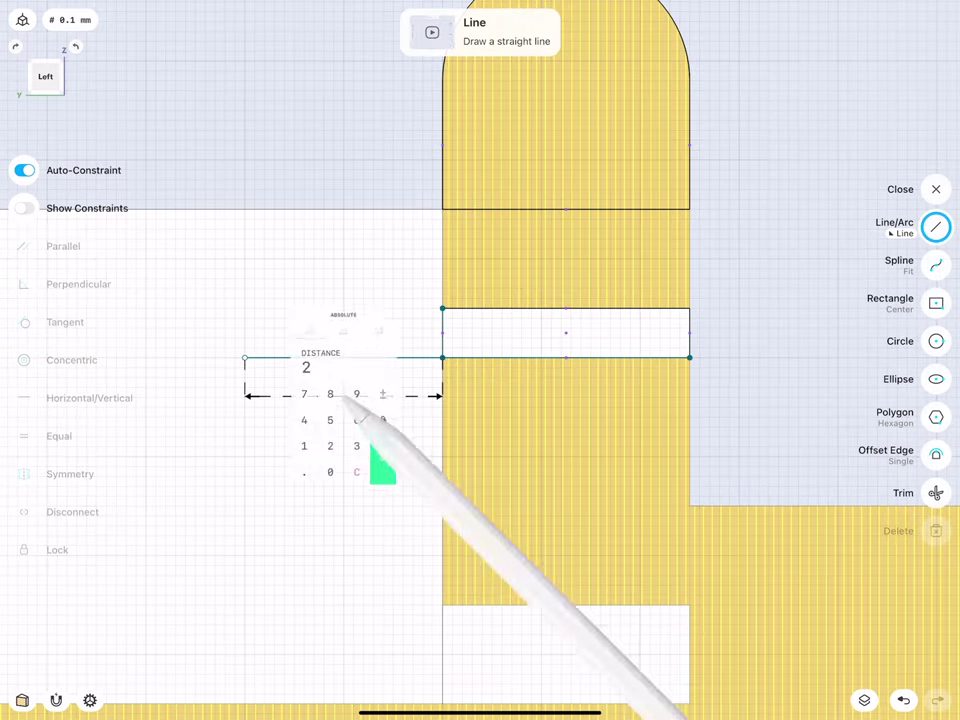
left_click(385, 463)
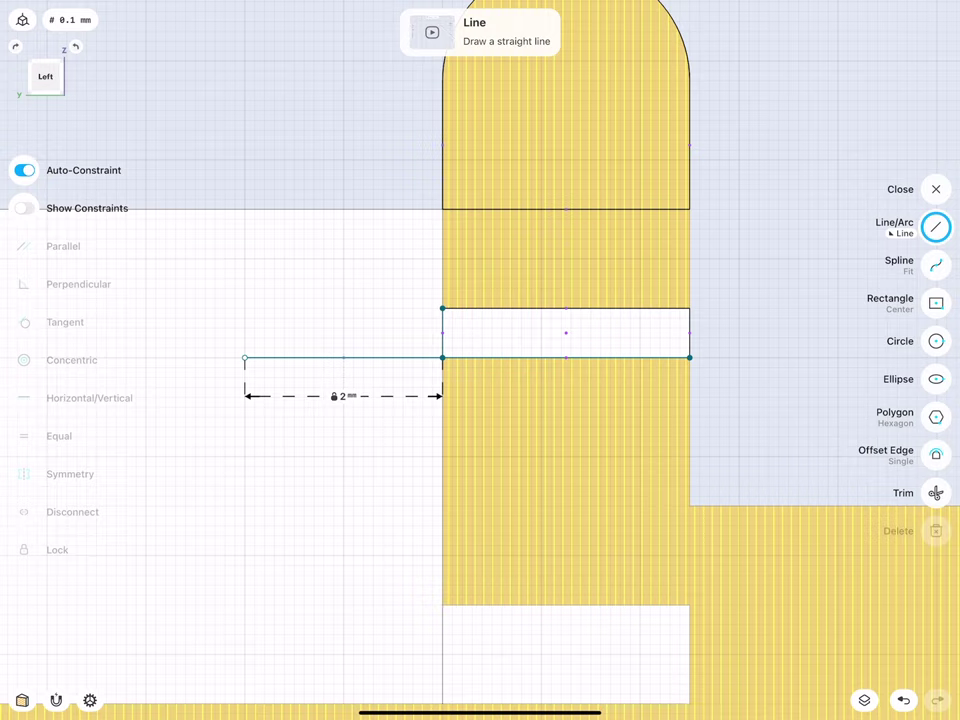
left_click_drag(689, 357, 739, 357)
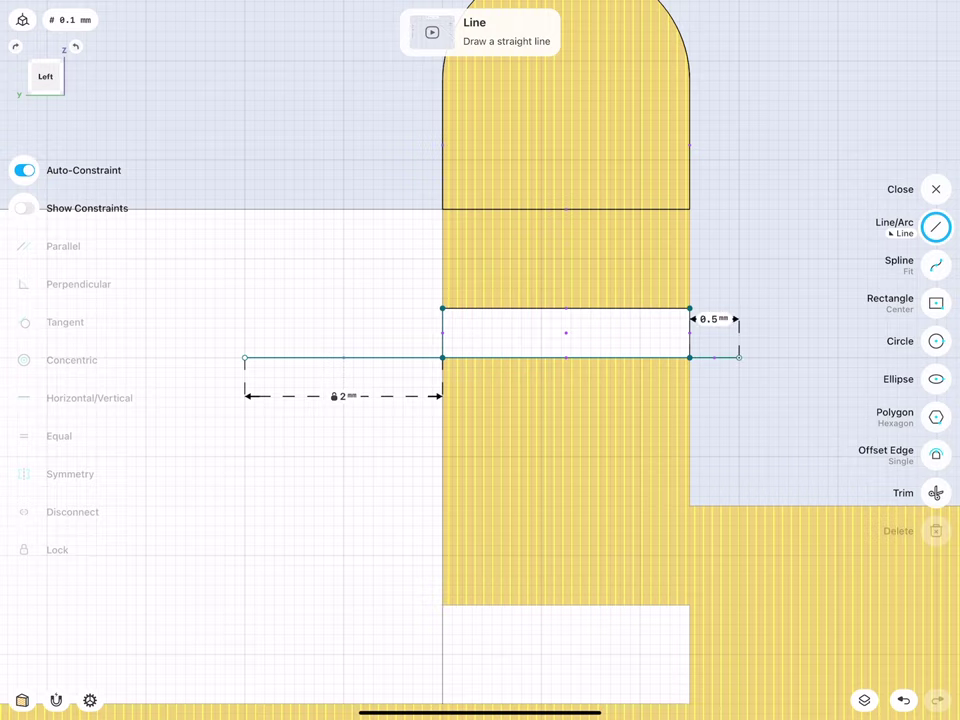
left_click_drag(714, 318, 741, 416)
left_click(735, 410)
left_click(769, 471)
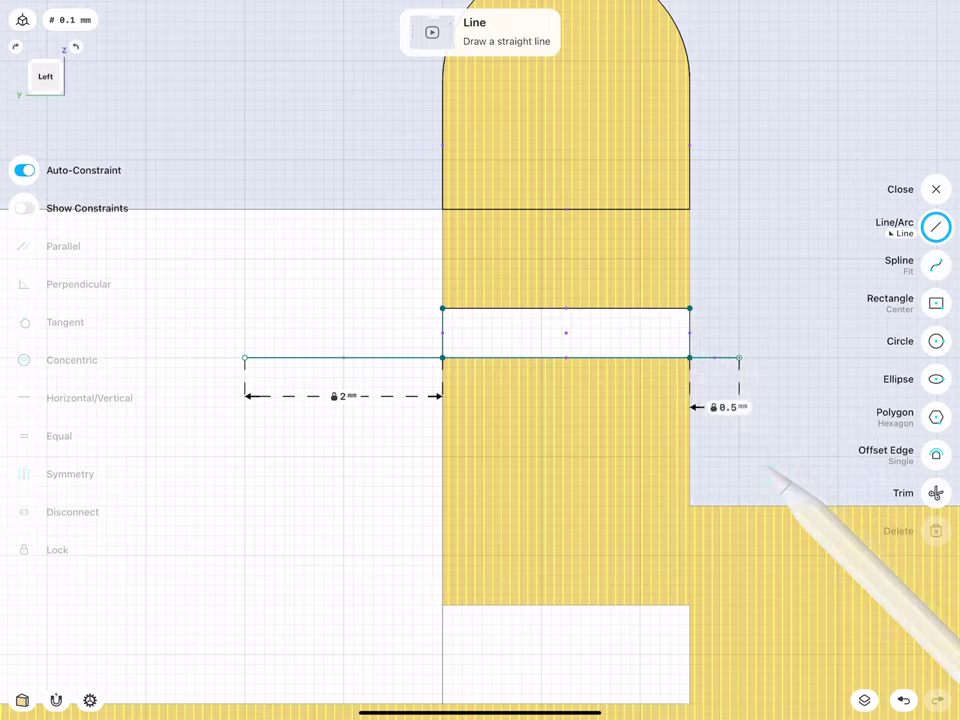
- Add a 0.3 mm vertical riser at the short line's end and check the slot edge heights
left_click_drag(739, 357, 739, 333)
mouse_move(739, 308)
left_mouse_down()
mouse_move(739, 318)
mouse_move(739, 274)
left_mouse_up()
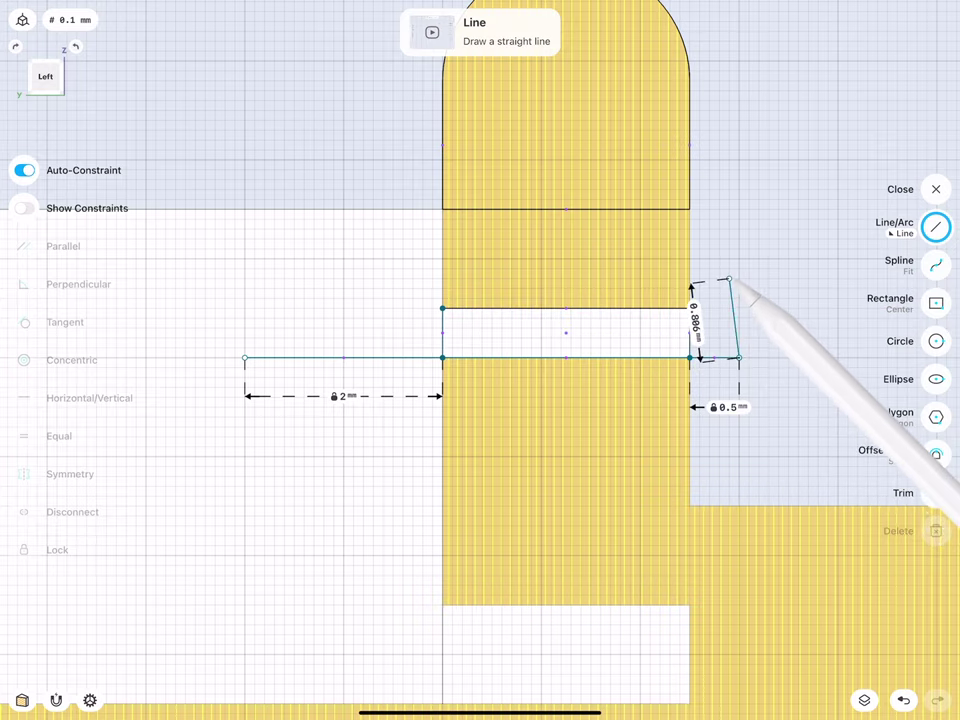
left_click(696, 343)
left_click(714, 399)
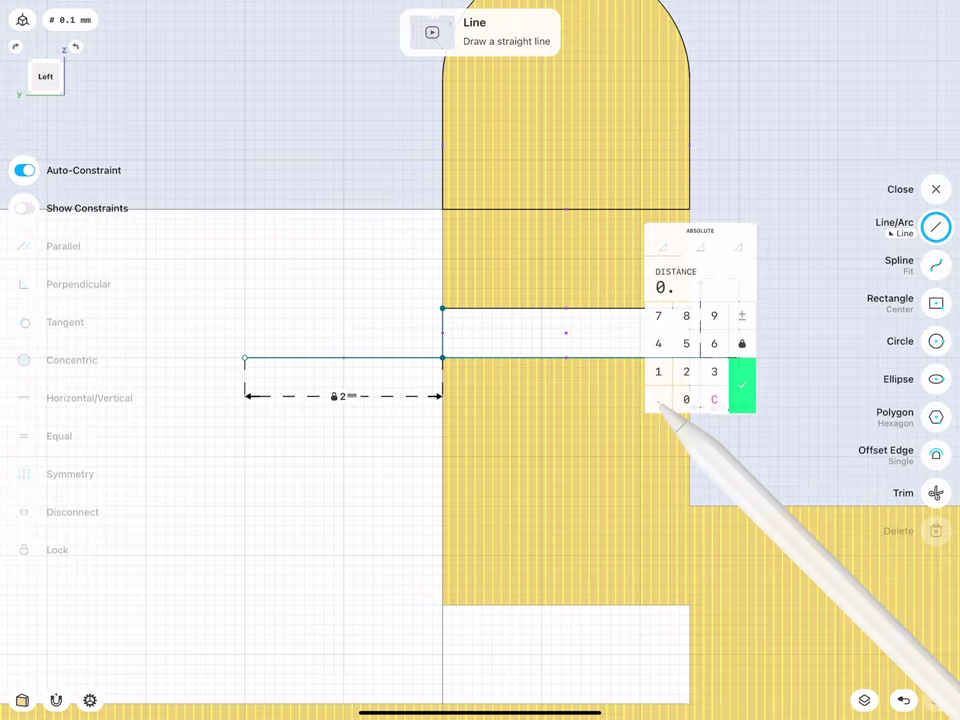
left_click(714, 371)
left_click(741, 385)
left_click_drag(791, 343, 831, 340)
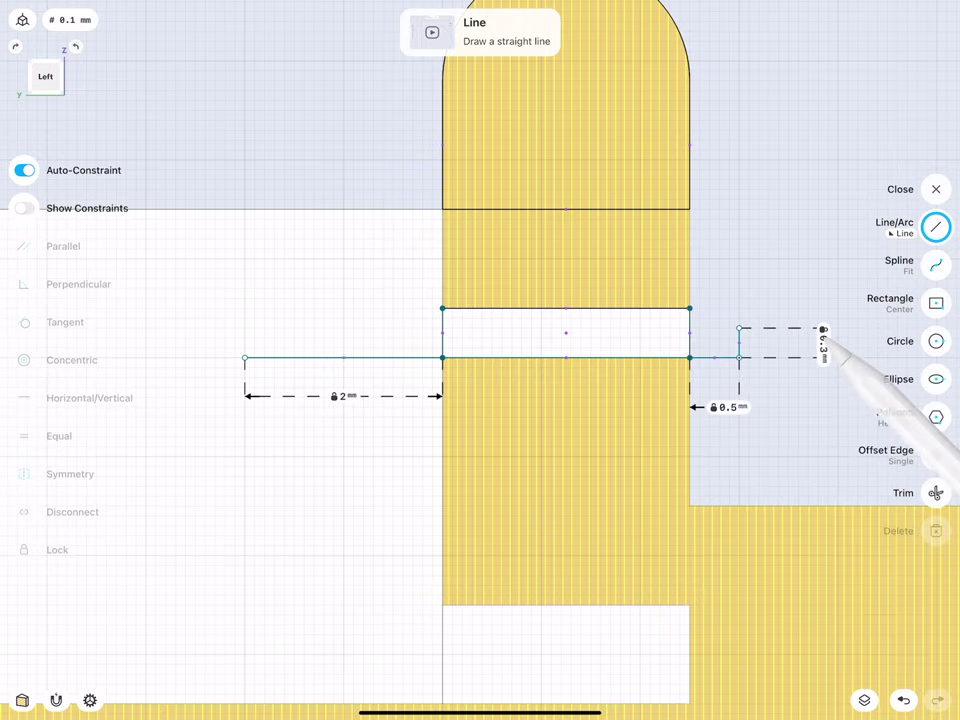
left_click(689, 333)
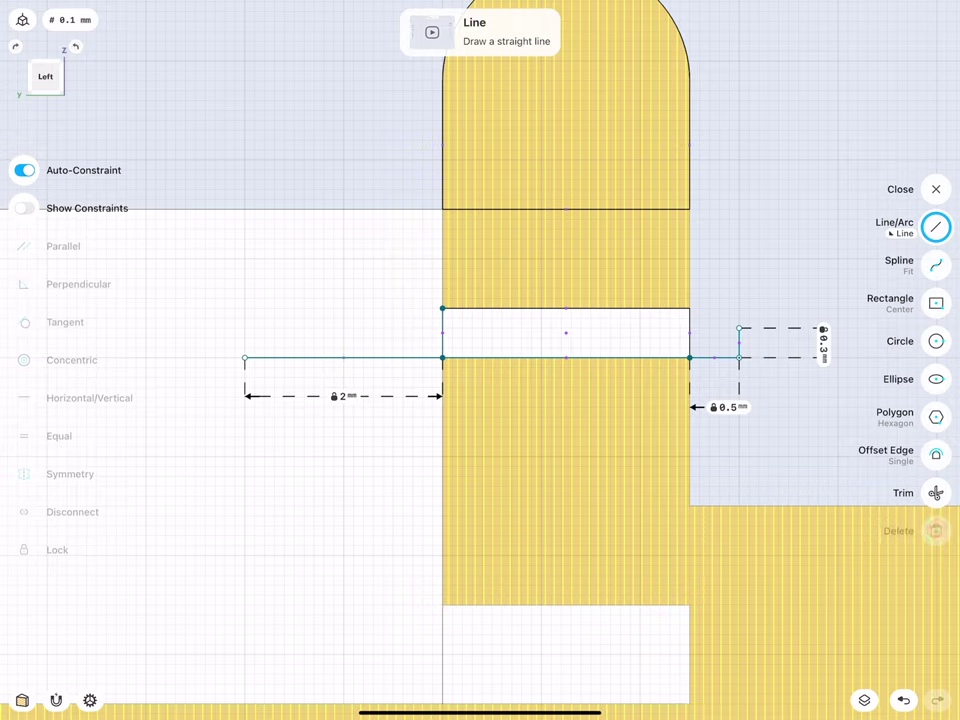
left_click(442, 333)
- Draw a 3.5 mm vertical drop from the 2 mm line's end
middle_click_drag(256, 567, 395, 529)
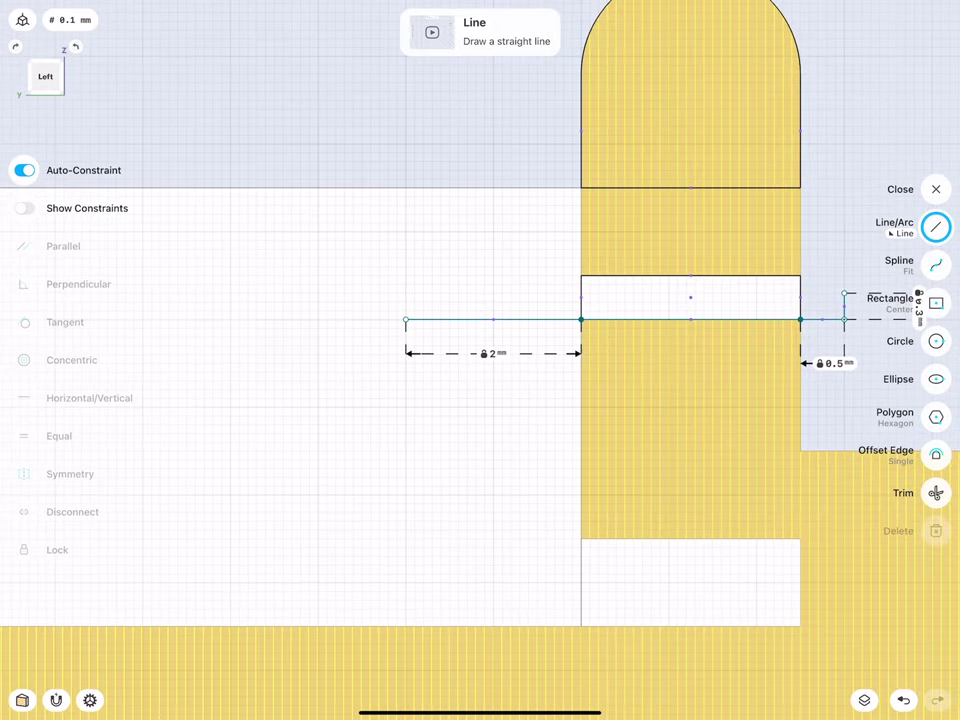
scroll(310, 450, "down", 2)
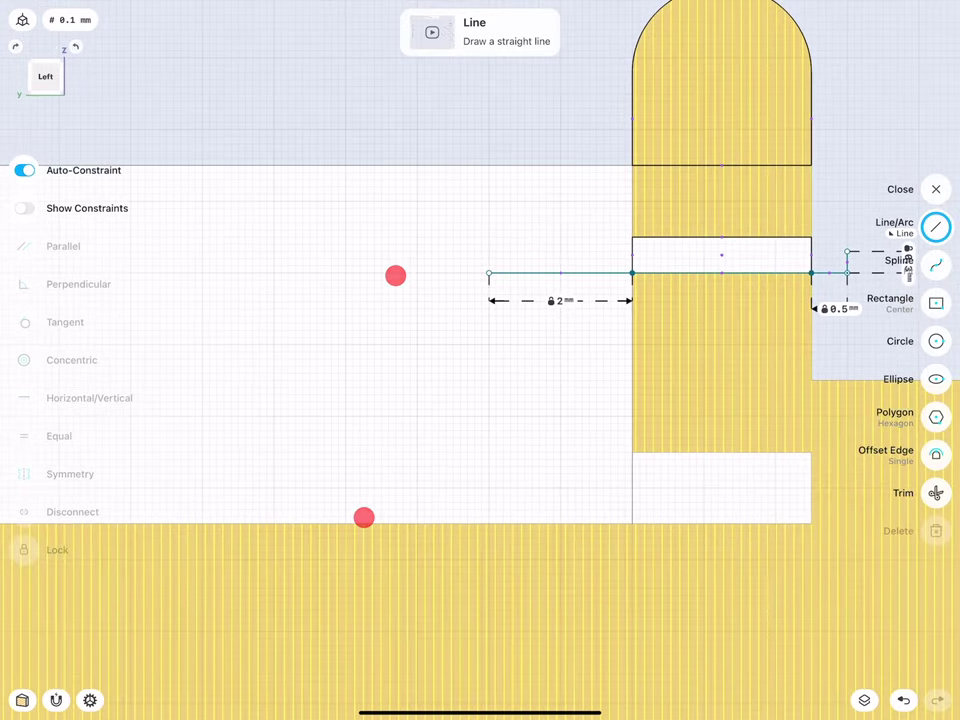
left_click_drag(489, 273, 489, 522)
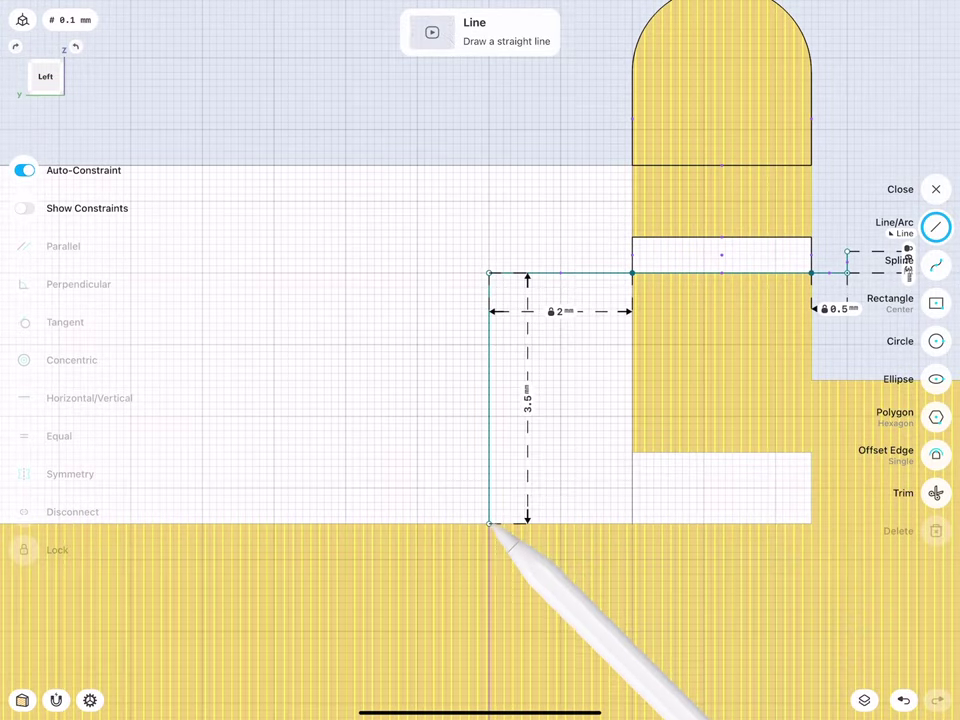
left_click(527, 400)
left_click(565, 462)
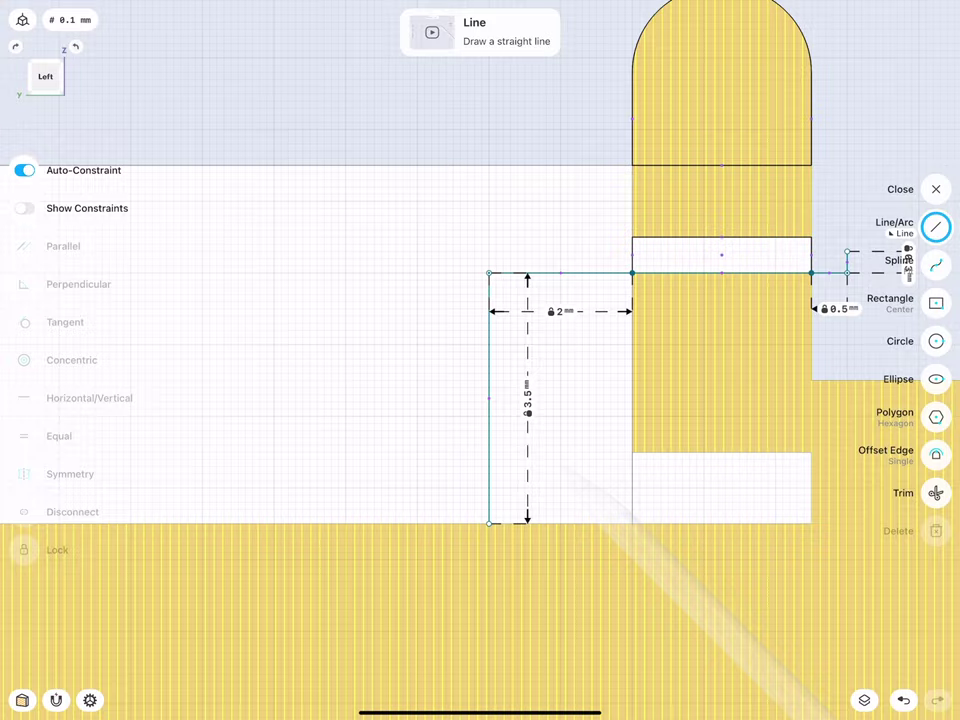
- Draw a 6 mm base line and a sloped line up to the ledge corner
scroll(391, 428, "down", 3)
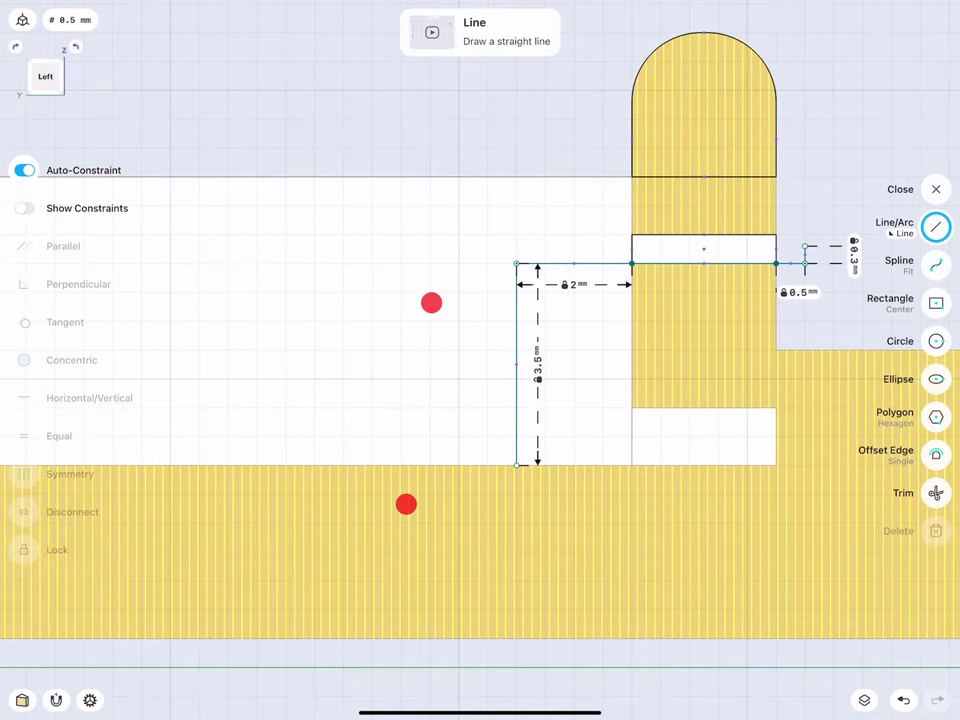
left_click_drag(516, 464, 228, 466)
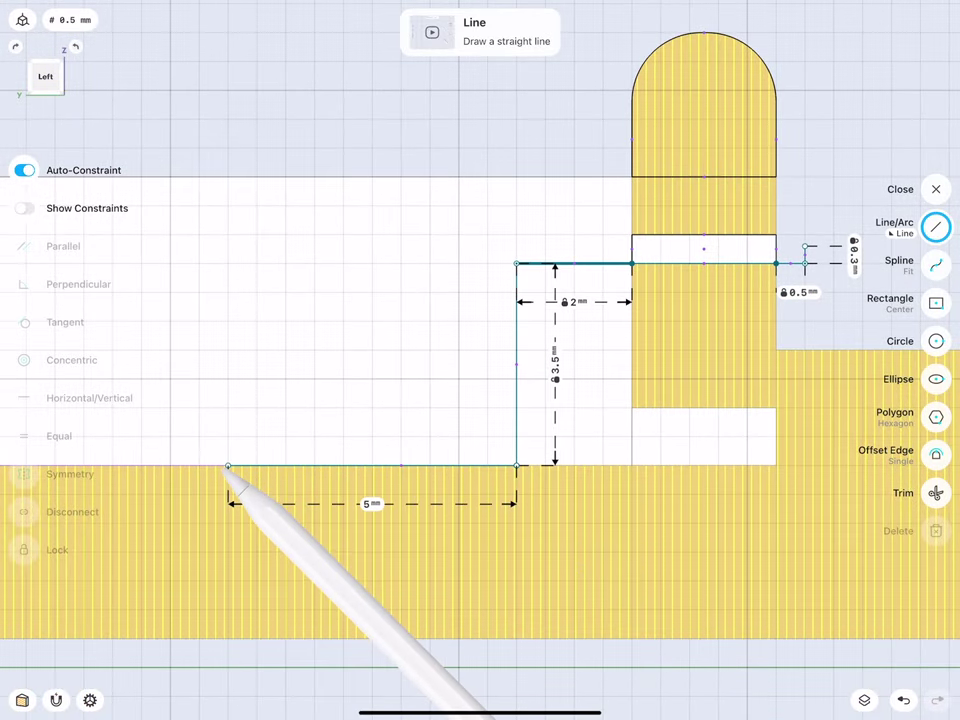
left_click(343, 503)
left_click(357, 529)
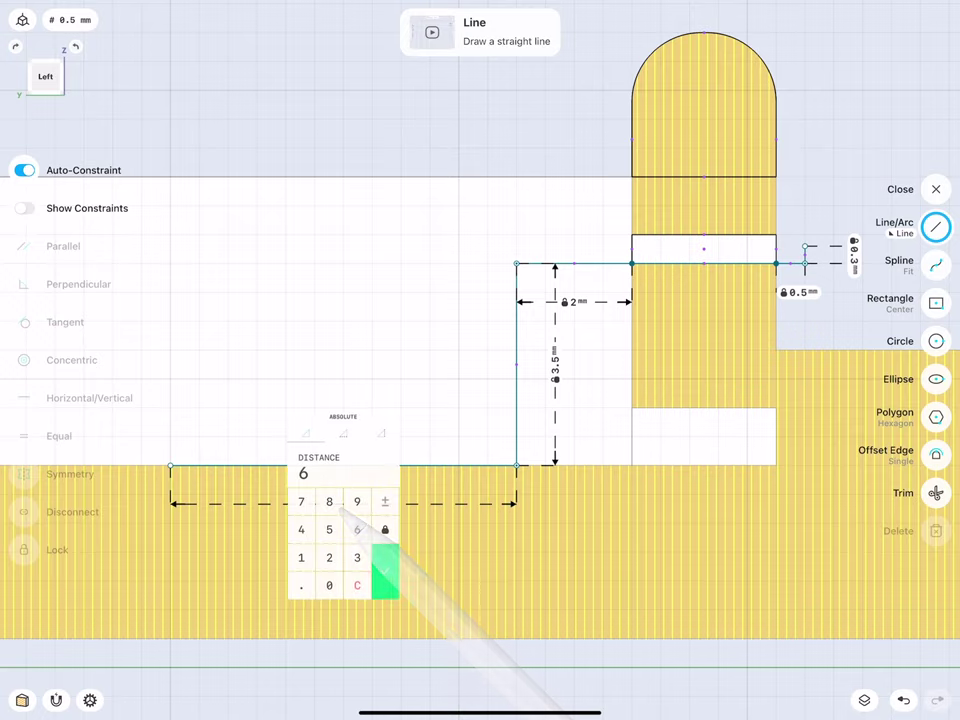
left_click(385, 572)
left_click_drag(171, 466, 516, 264)
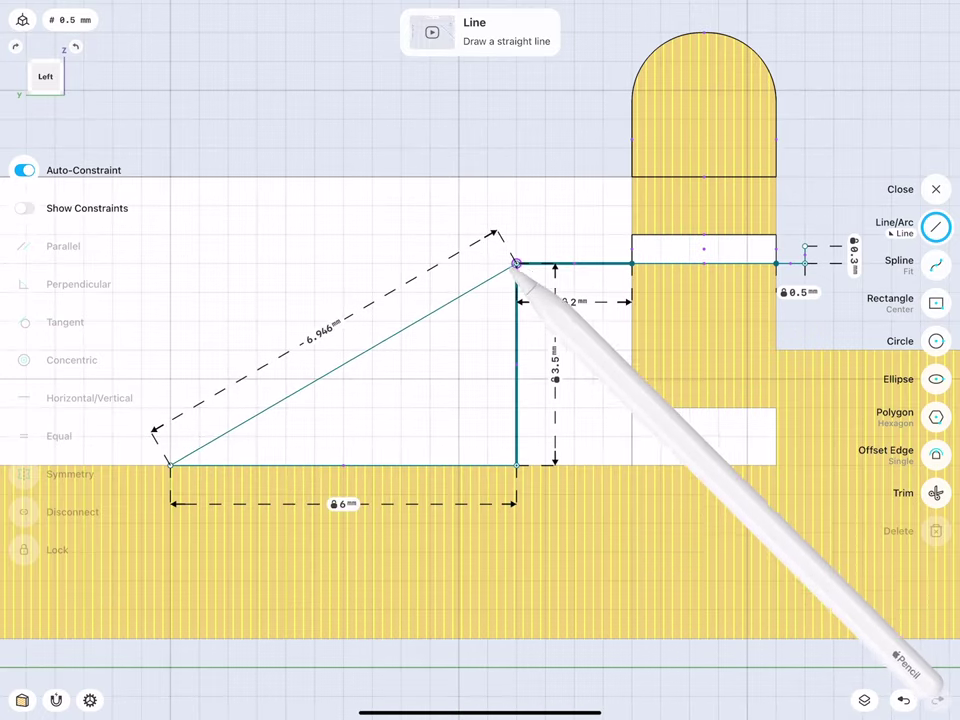
- Add an 11.5 mm flat run leftward from the slope's foot
middle_click_drag(337, 389, 534, 359)
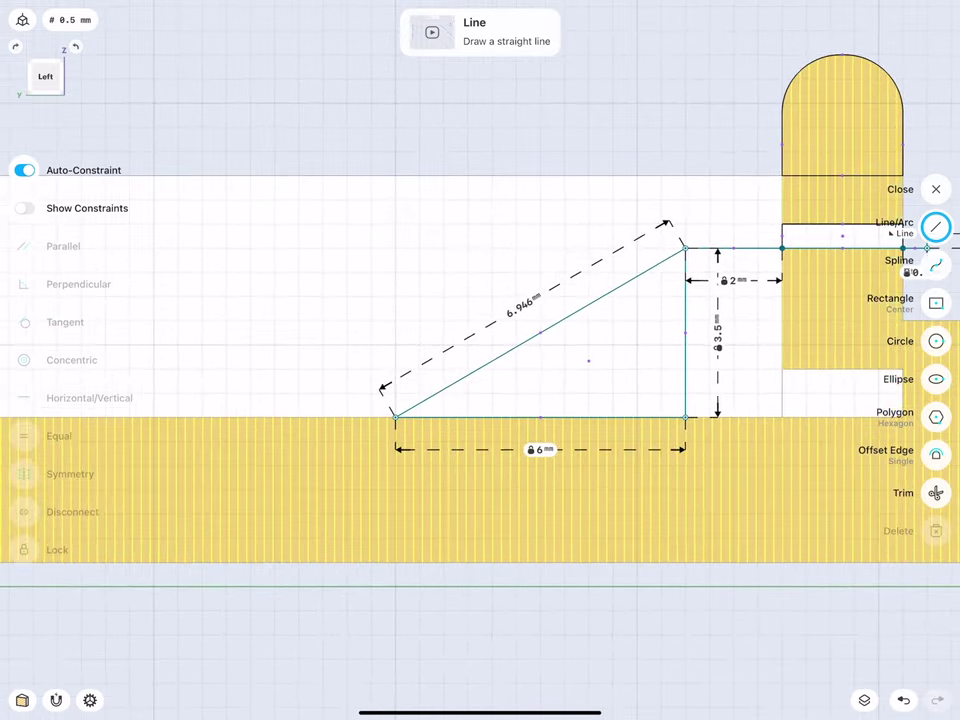
middle_click_drag(286, 345, 378, 339)
left_click_drag(505, 390, 115, 391)
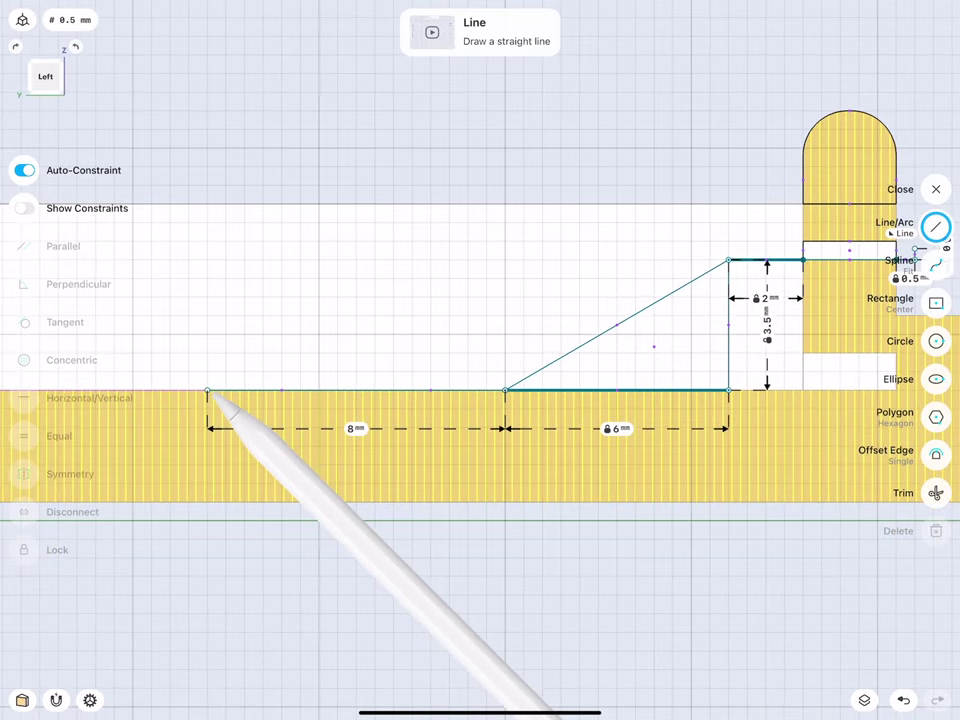
left_click(309, 428)
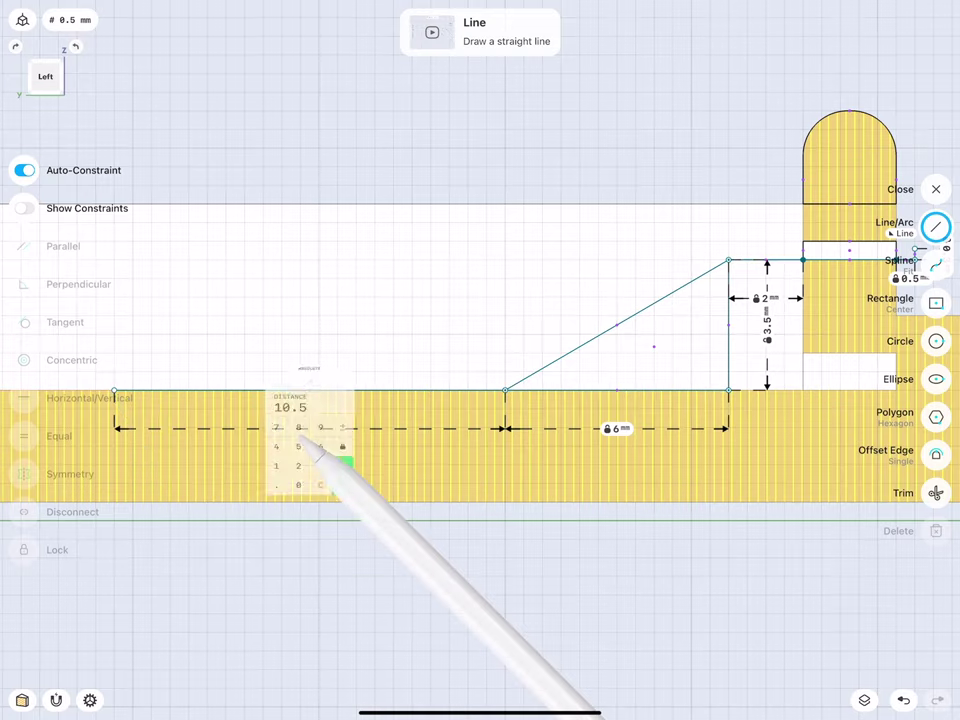
left_click(267, 482)
left_click(267, 482)
left_click(267, 510)
left_click(295, 454)
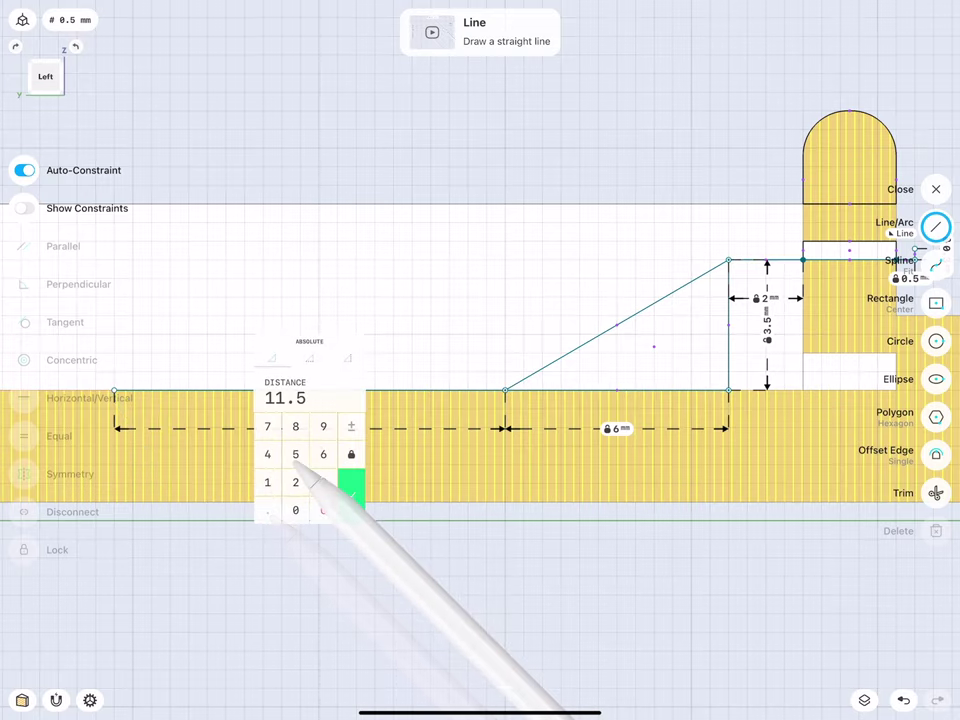
left_click(351, 496)
middle_click_drag(262, 408, 292, 417)
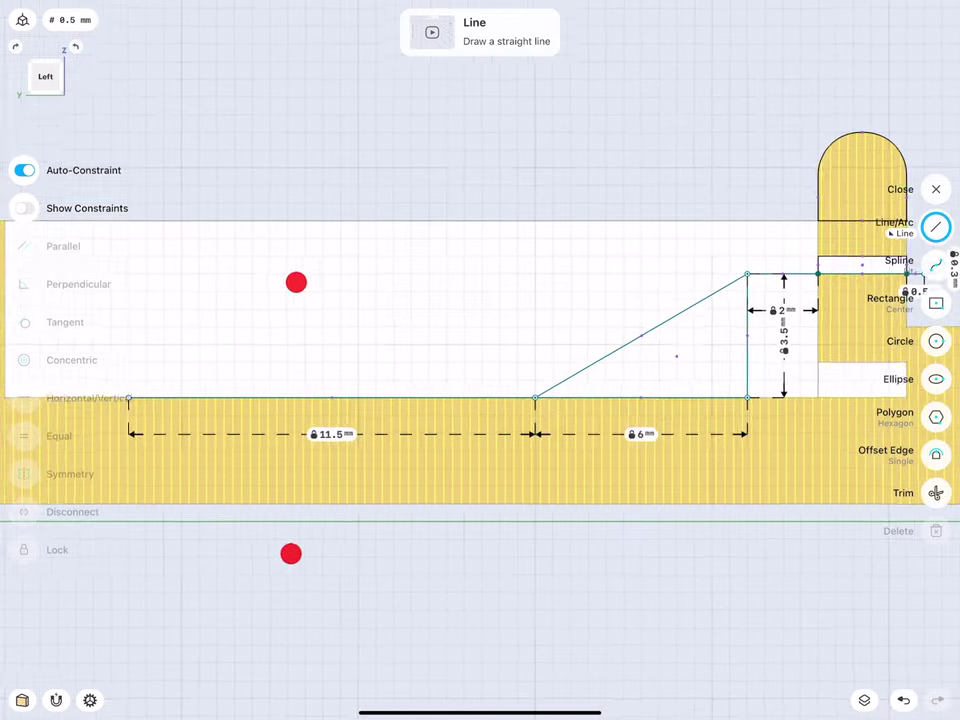
- Offset the flat run by 0.3 mm and the sloped edge by -0.3 mm
left_click(936, 455)
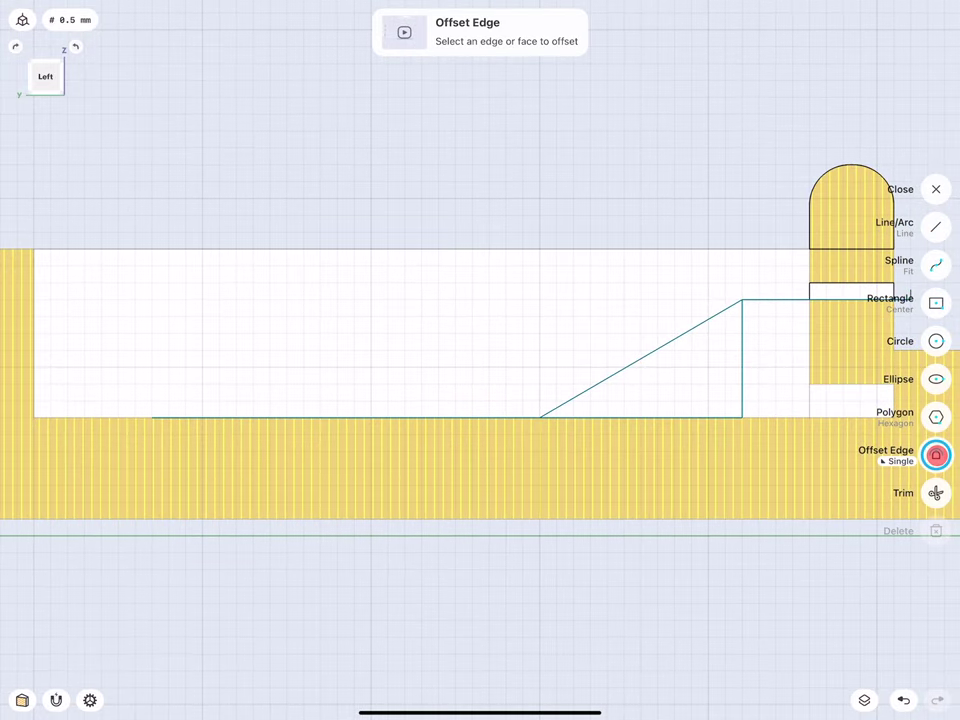
scroll(275, 424, "up", 2)
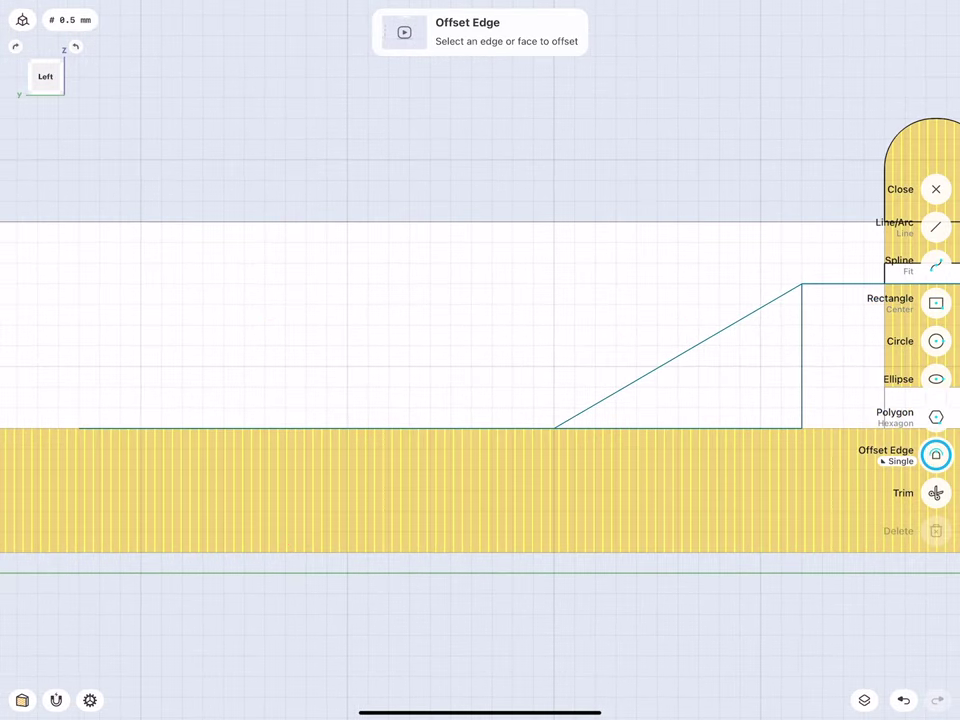
left_click(289, 427)
left_click_drag(289, 427, 289, 418)
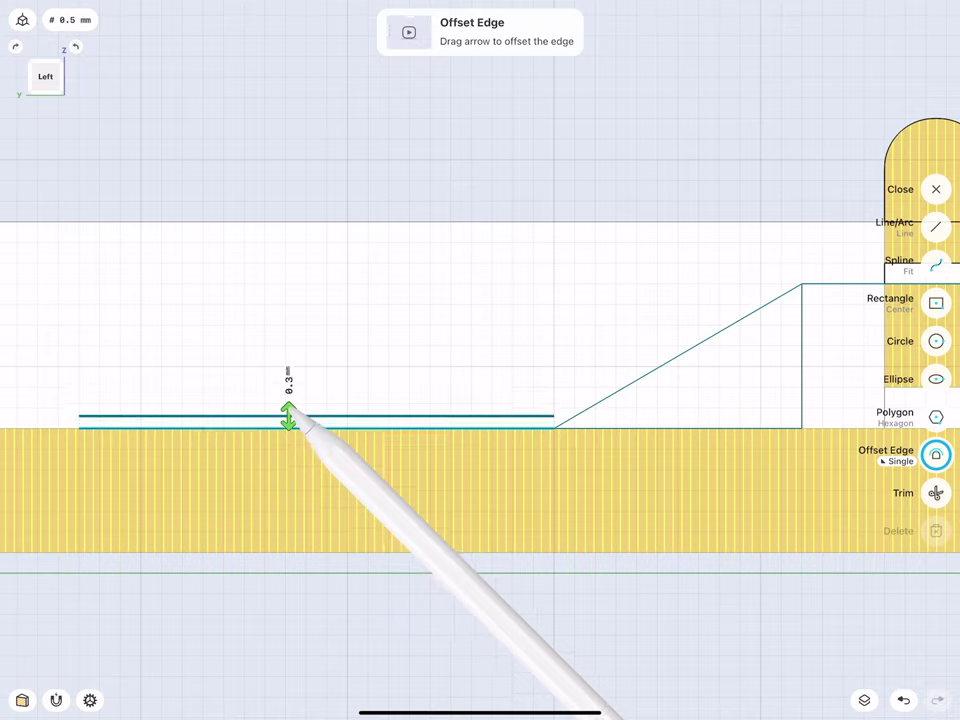
left_click(289, 382)
left_click(330, 415)
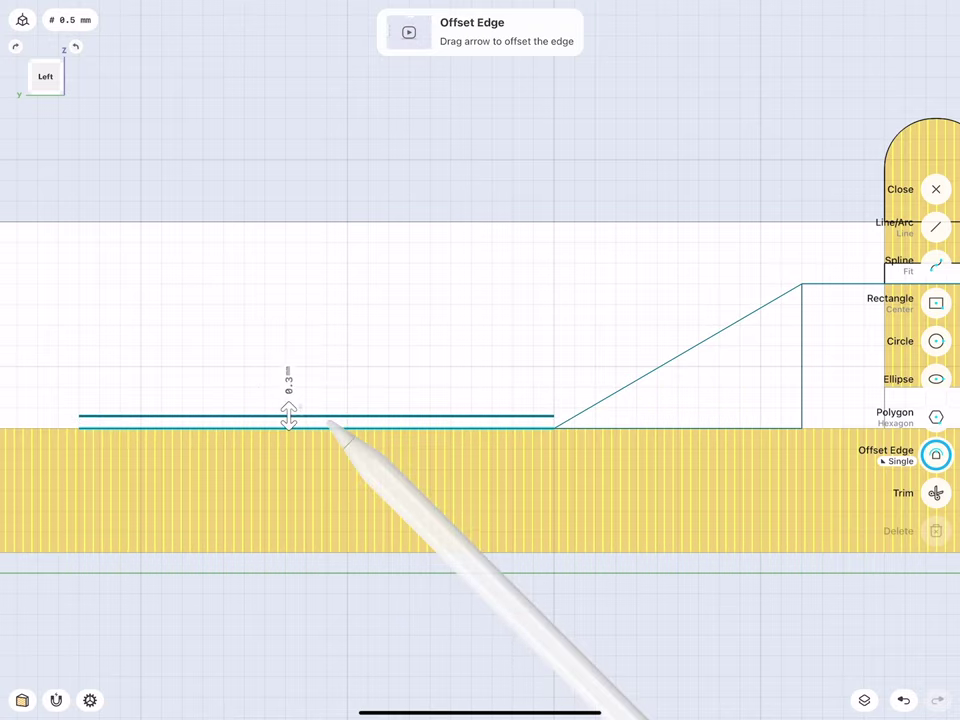
left_click(594, 399)
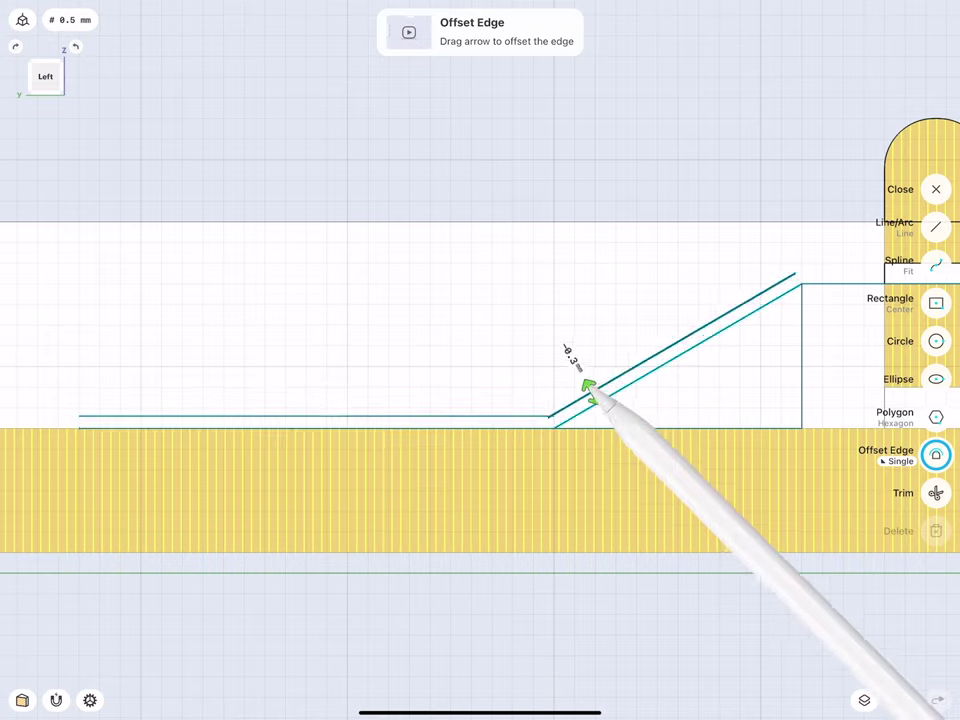
left_click(589, 391)
left_click(615, 396)
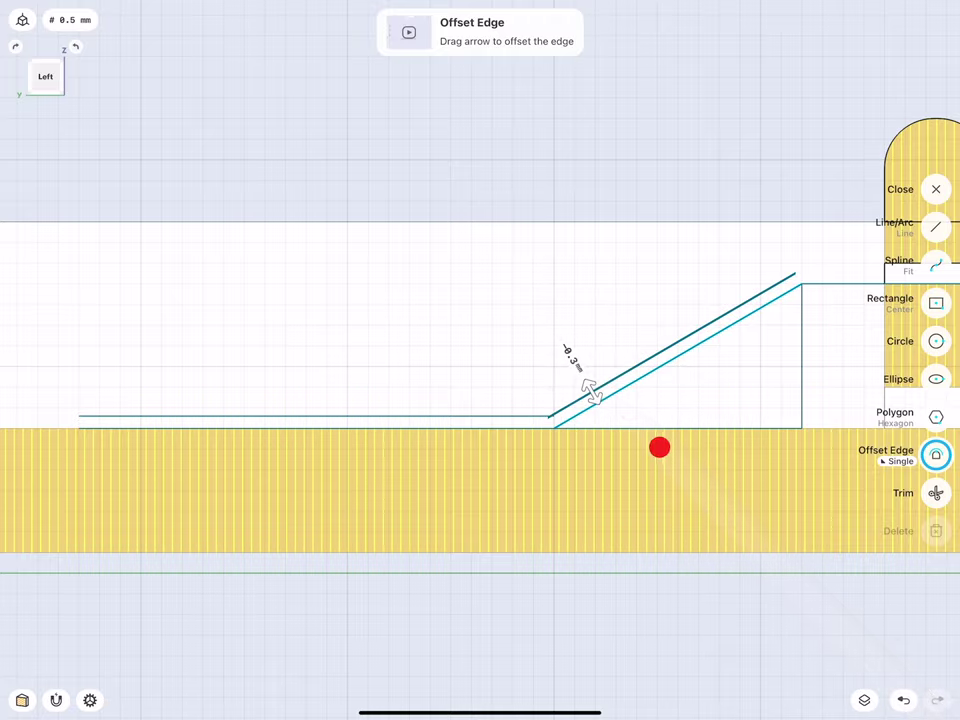
- Offset the top ledge edge upward by 0.3 mm
scroll(380, 425, "up", 5)
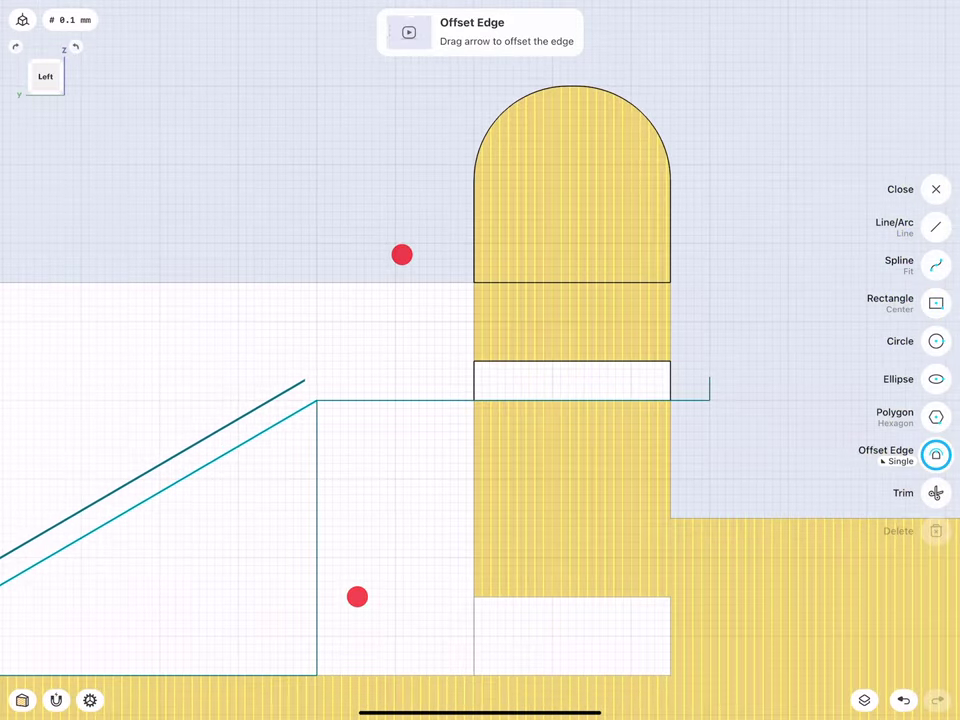
left_click_drag(363, 400, 363, 377)
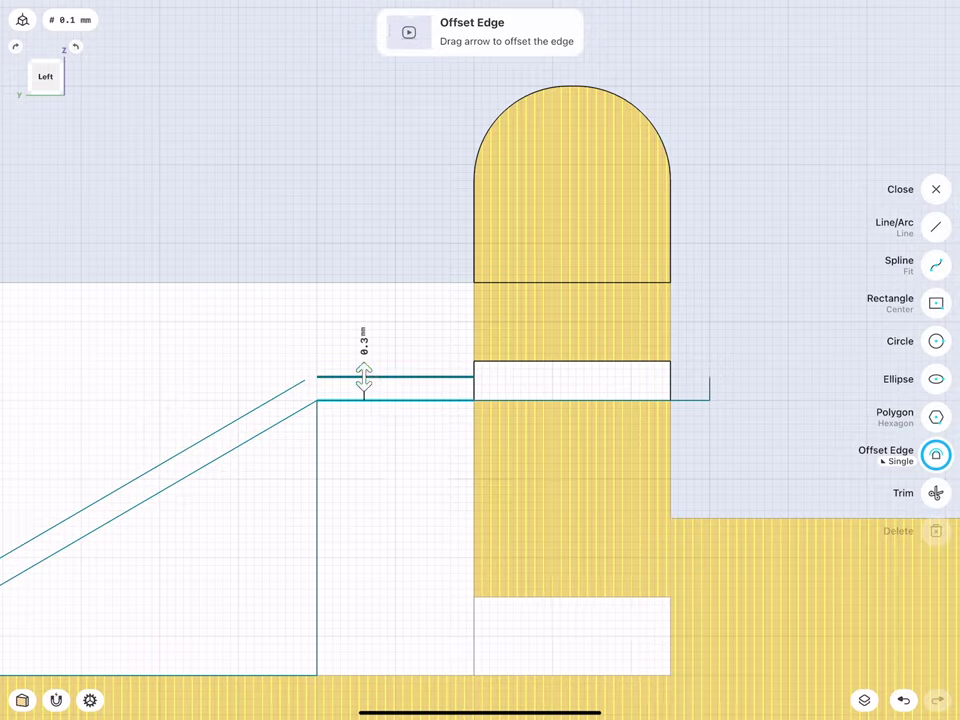
left_click(363, 345)
left_click(403, 380)
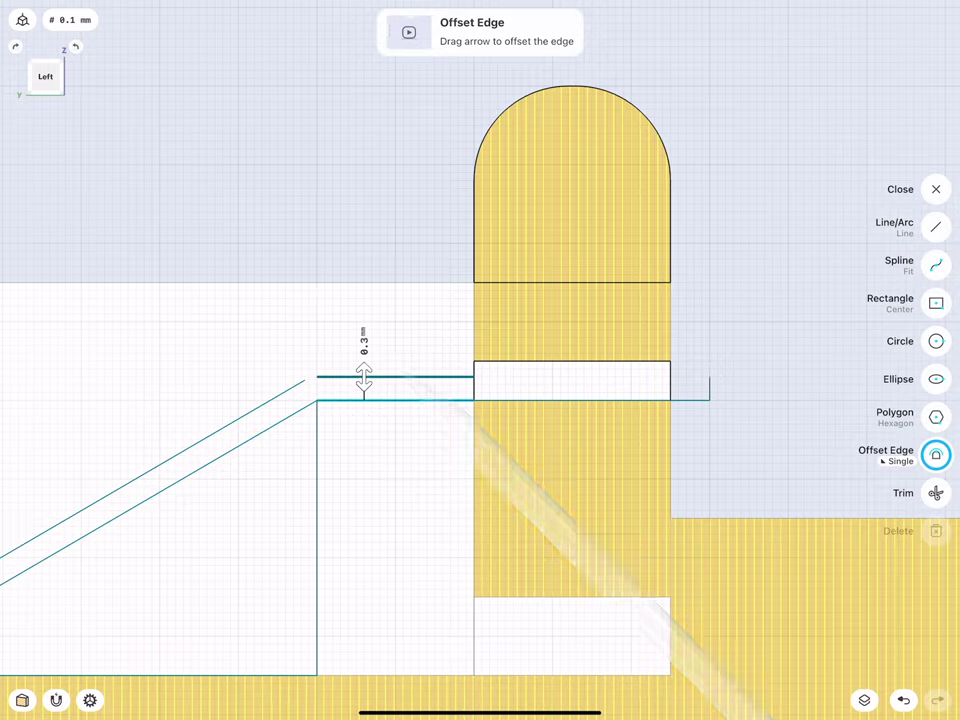
- Pan along the ramp to inspect where the offset flat and sloped lines meet
middle_click_drag(300, 380, 367, 422)
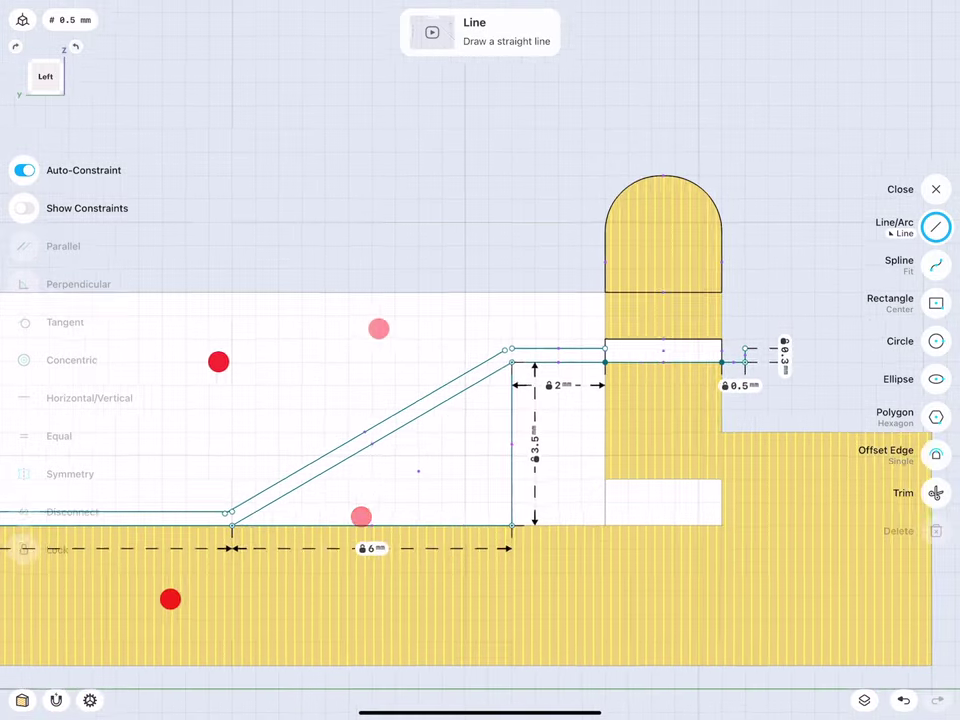
middle_click_drag(192, 479, 498, 428)
middle_click_drag(160, 473, 461, 438)
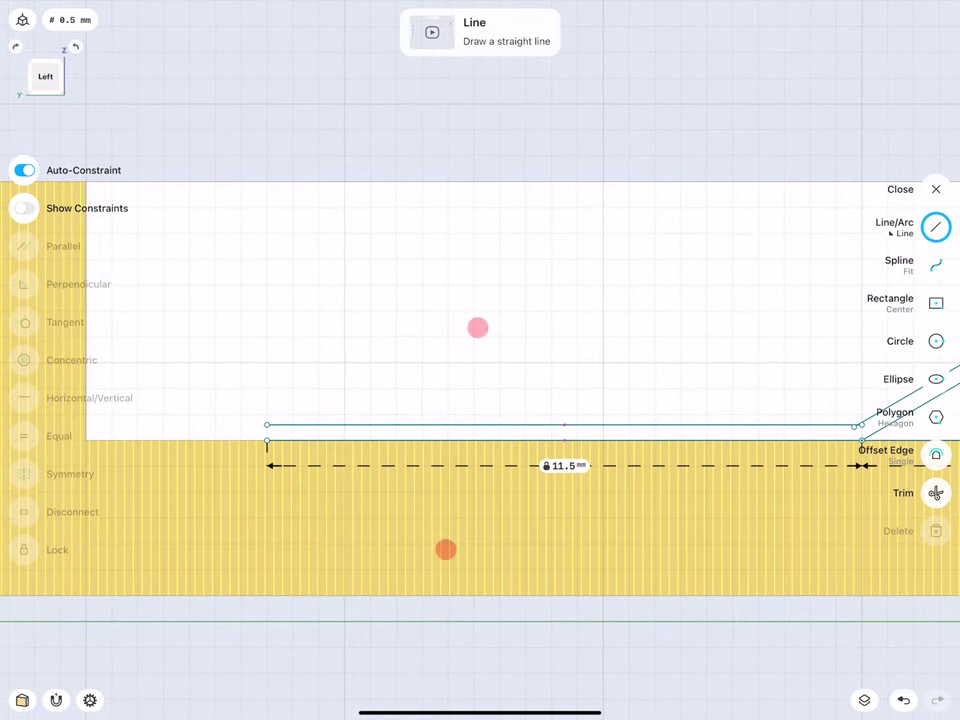
middle_click_drag(240, 380, 446, 259)
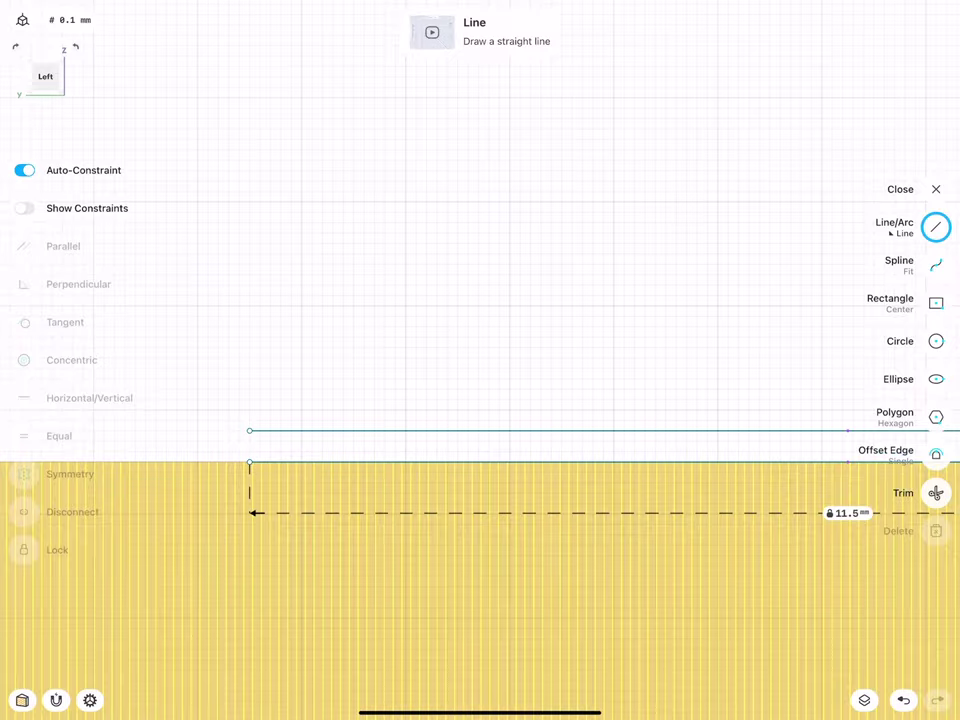
middle_click_drag(468, 428, 135, 414)
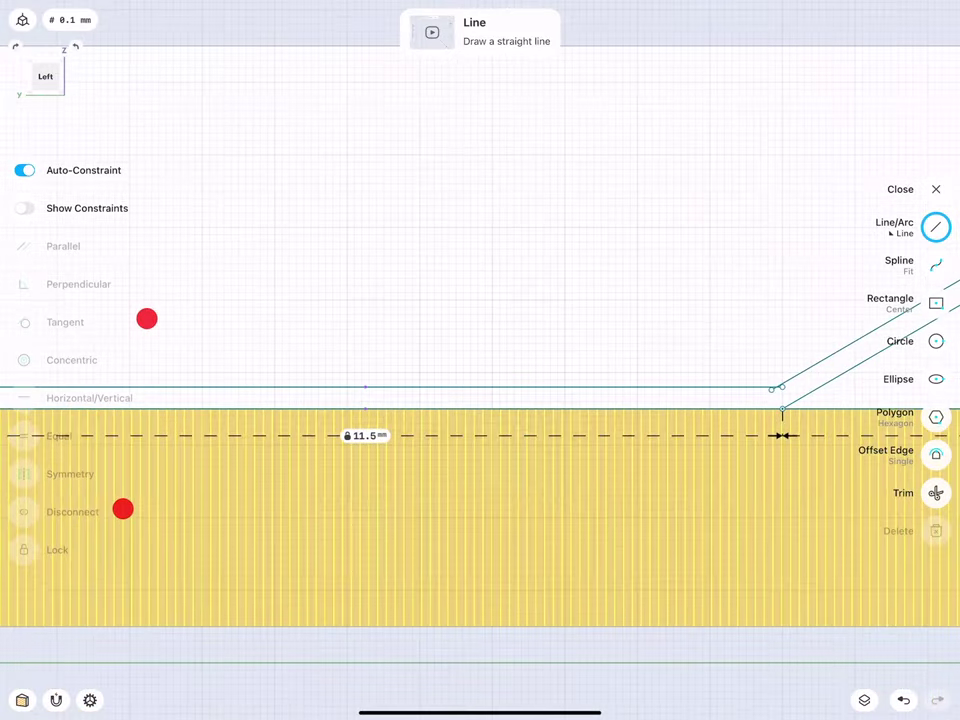
middle_click_drag(718, 255, 259, 231)
middle_click_drag(352, 243, 497, 201)
- Extend and trim the offset lines so the top line spans the cabin slot to the 0.3 mm riser
left_click(936, 493)
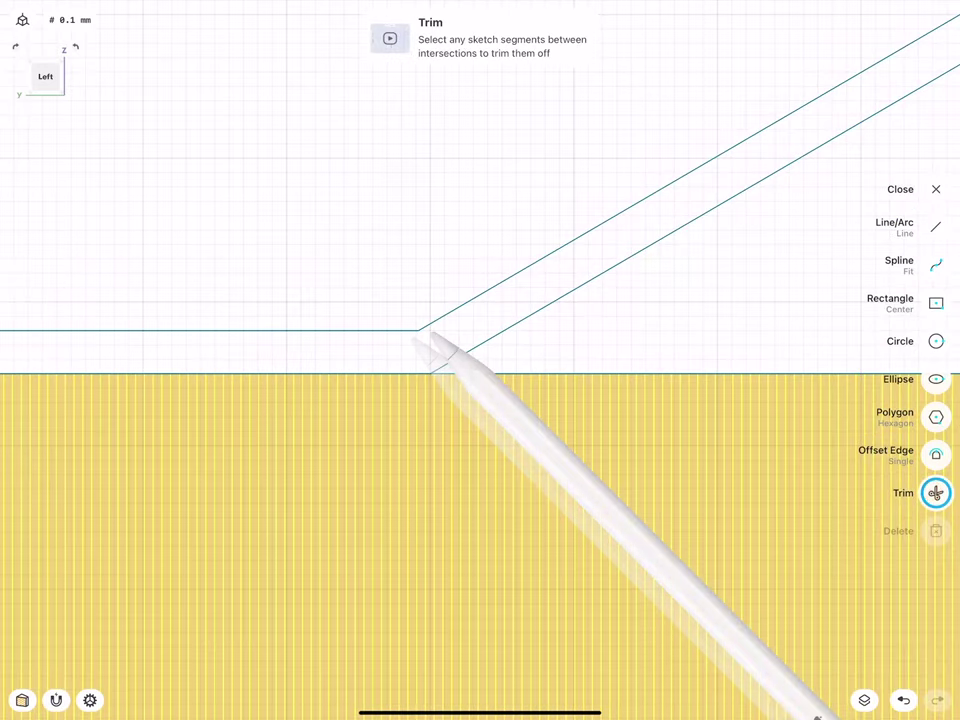
mouse_move(460, 245)
middle_mouse_down()
mouse_move(287, 302)
mouse_move(182, 381)
mouse_move(401, 355)
middle_mouse_up()
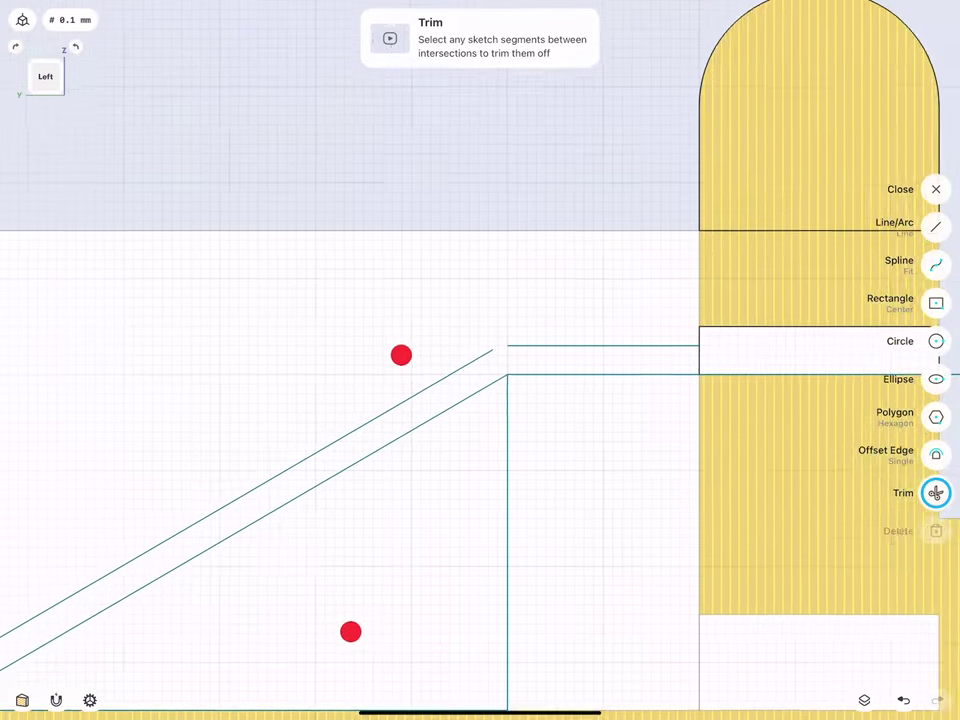
left_click(936, 227)
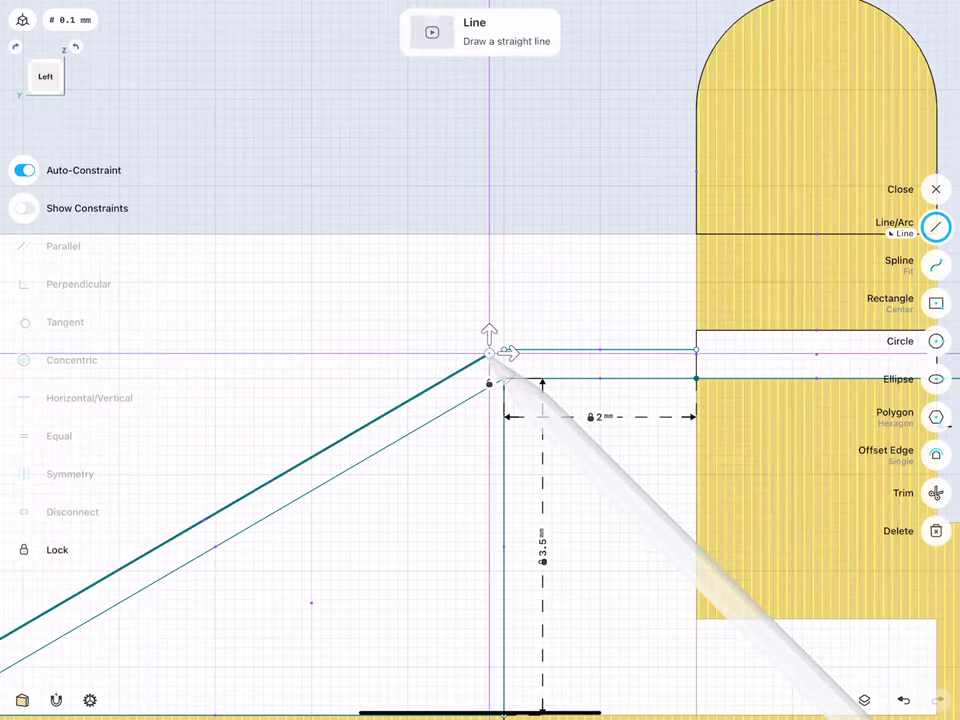
left_click_drag(489, 354, 553, 316)
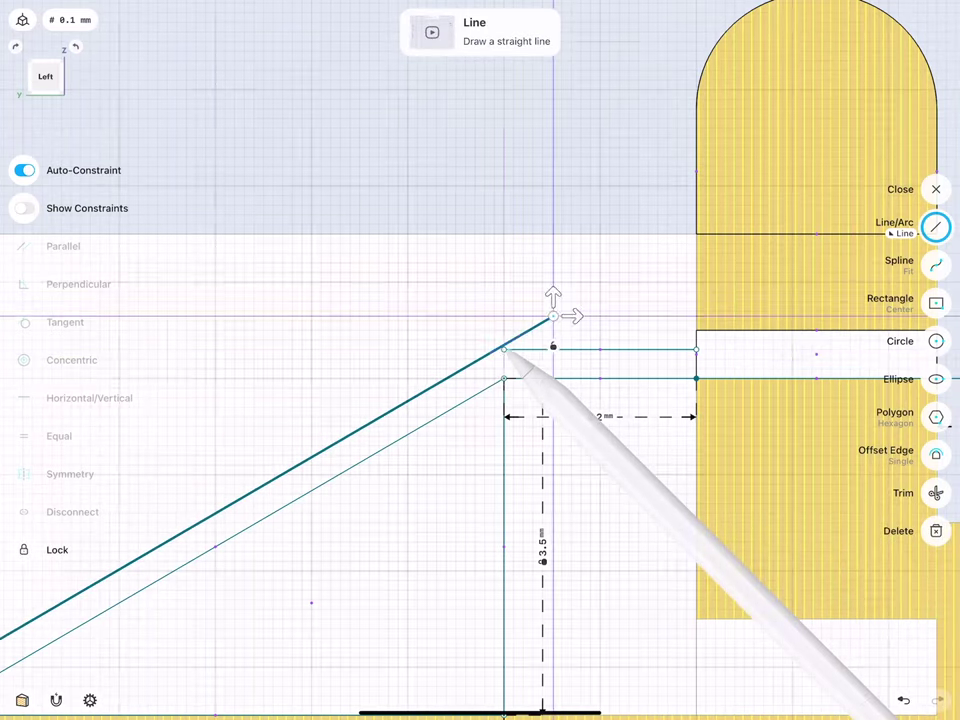
left_click_drag(503, 349, 446, 349)
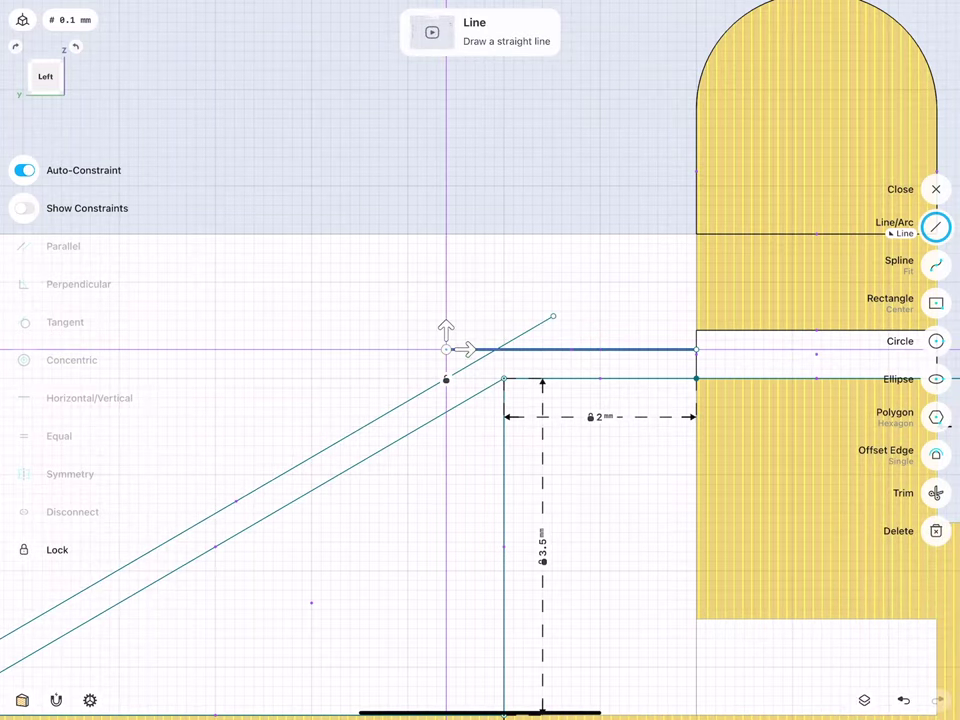
left_click(936, 493)
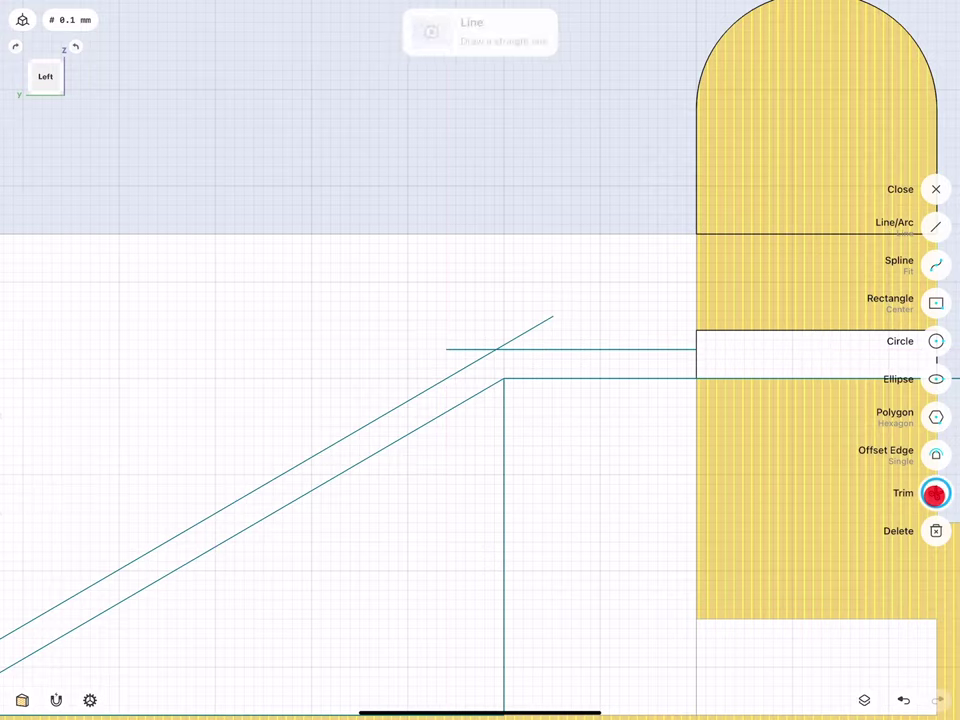
left_click_drag(472, 356, 522, 338)
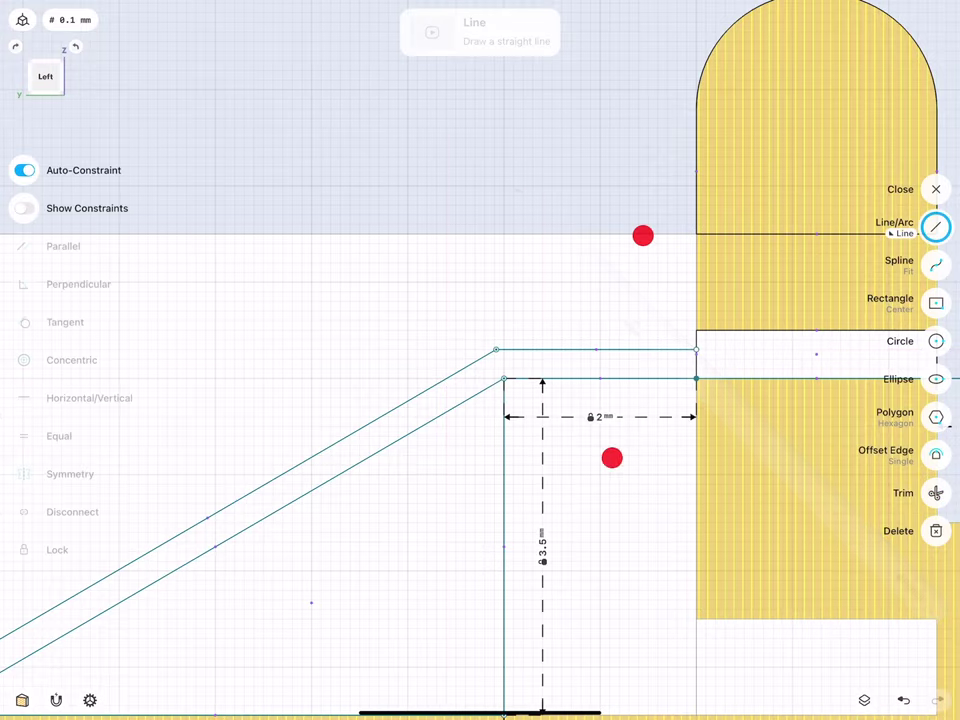
scroll(627, 345, "right", 10)
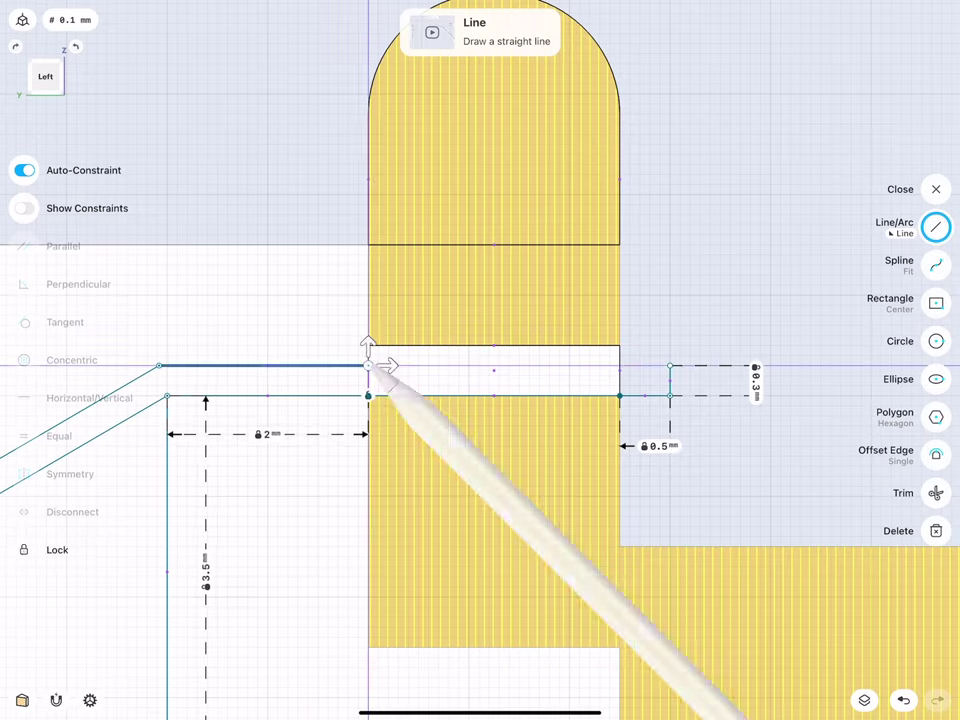
left_click_drag(368, 365, 669, 365)
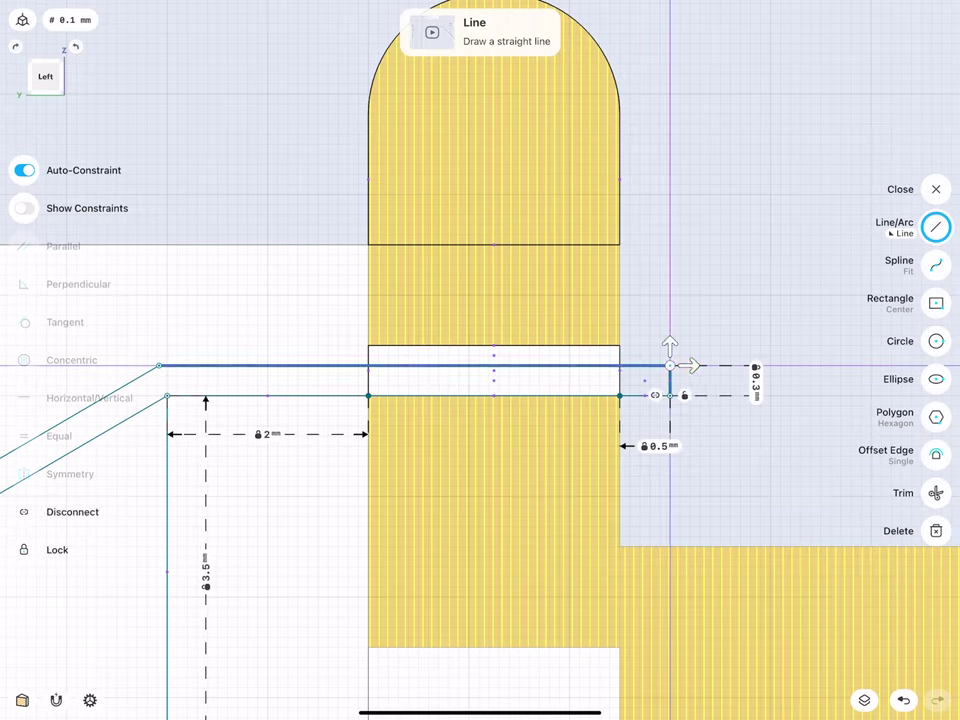
left_click(250, 210)
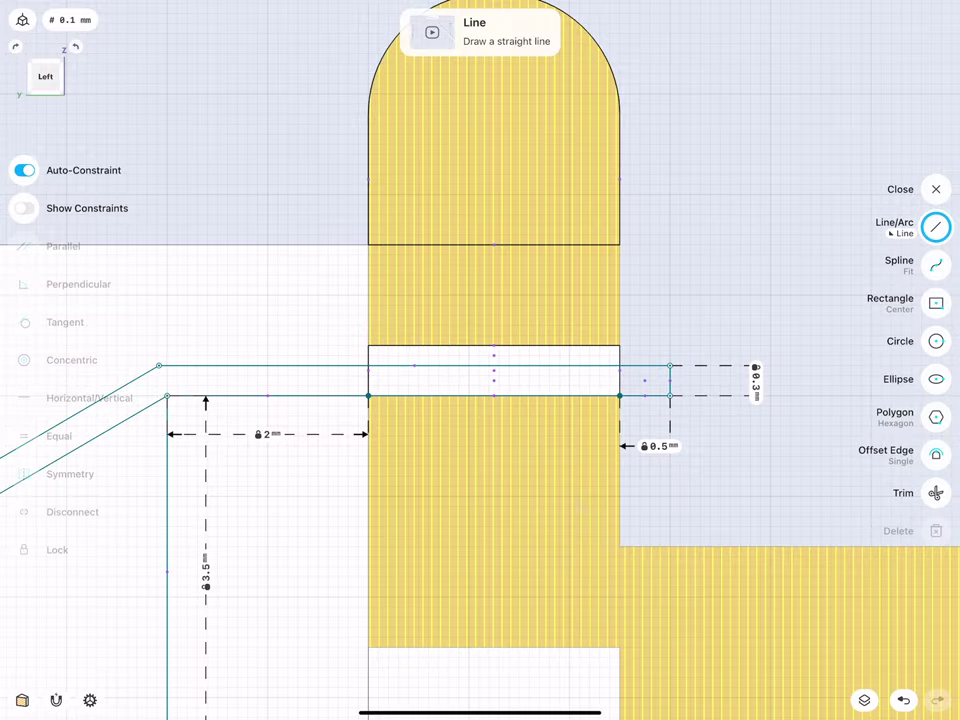
- Orbit out of the Left view into 3D perspective and close the ramp sketch
scroll(288, 398, "down", 2)
scroll(300, 400, "down", 3)
scroll(330, 300, "down", 2)
scroll(350, 300, "down", 1)
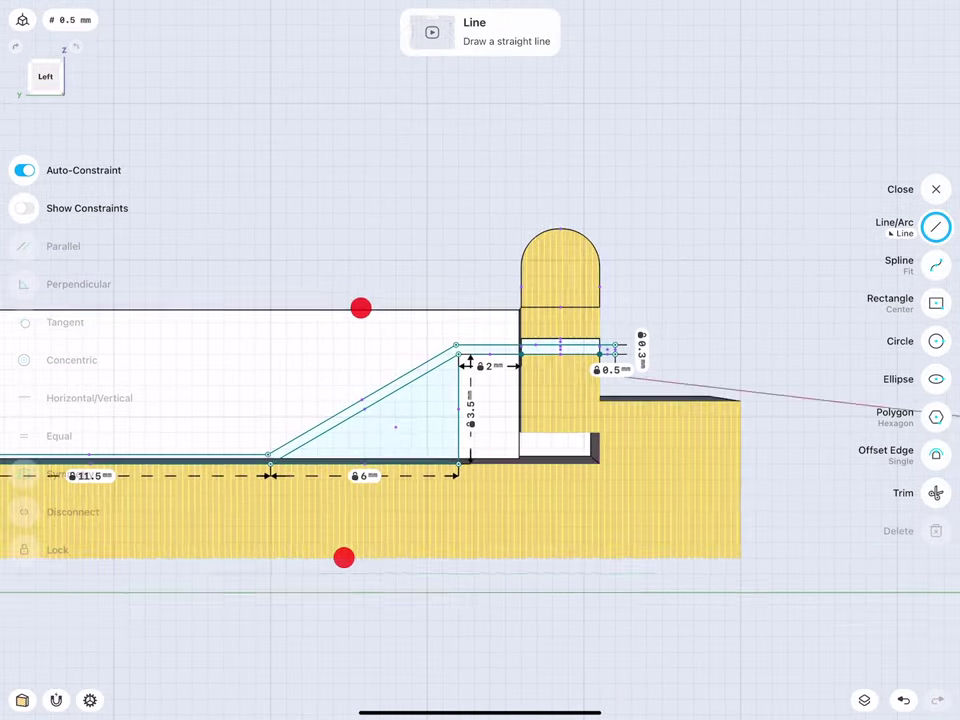
middle_click_drag(360, 306, 311, 341)
scroll(311, 341, "up", 2)
scroll(298, 306, "up", 2)
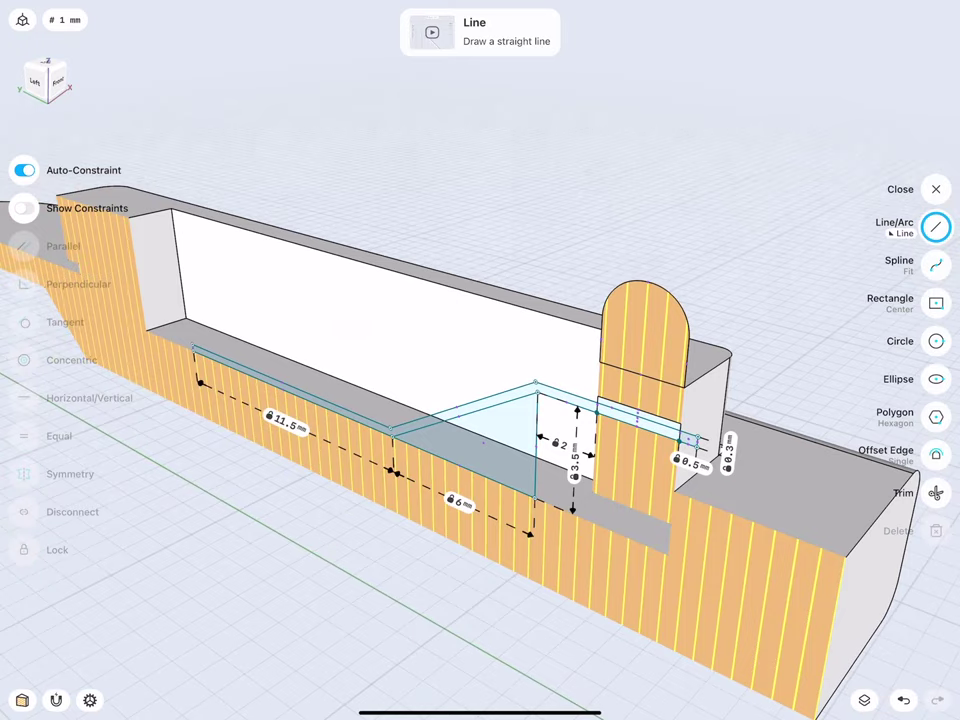
left_click(936, 189)
scroll(347, 444, "down", 3)
scroll(347, 444, "down", 1)
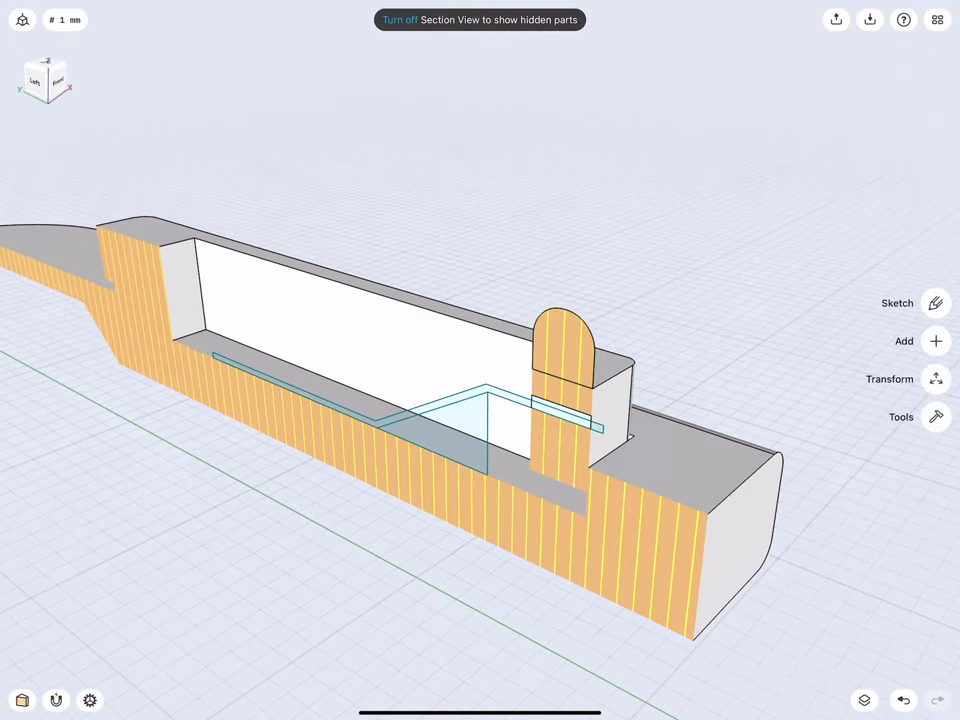
- Turn off Section View and hide both Body 04 hull bodies in the Items panel
left_click(864, 700)
scroll(297, 428, "down", 1)
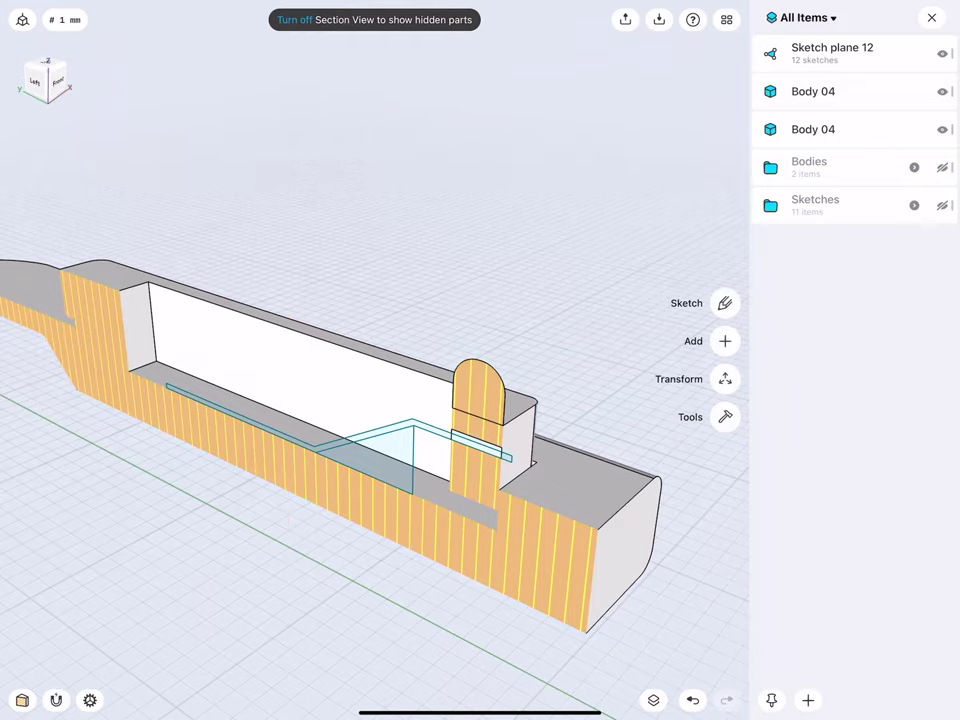
left_click(295, 19)
middle_click_drag(274, 456, 311, 469)
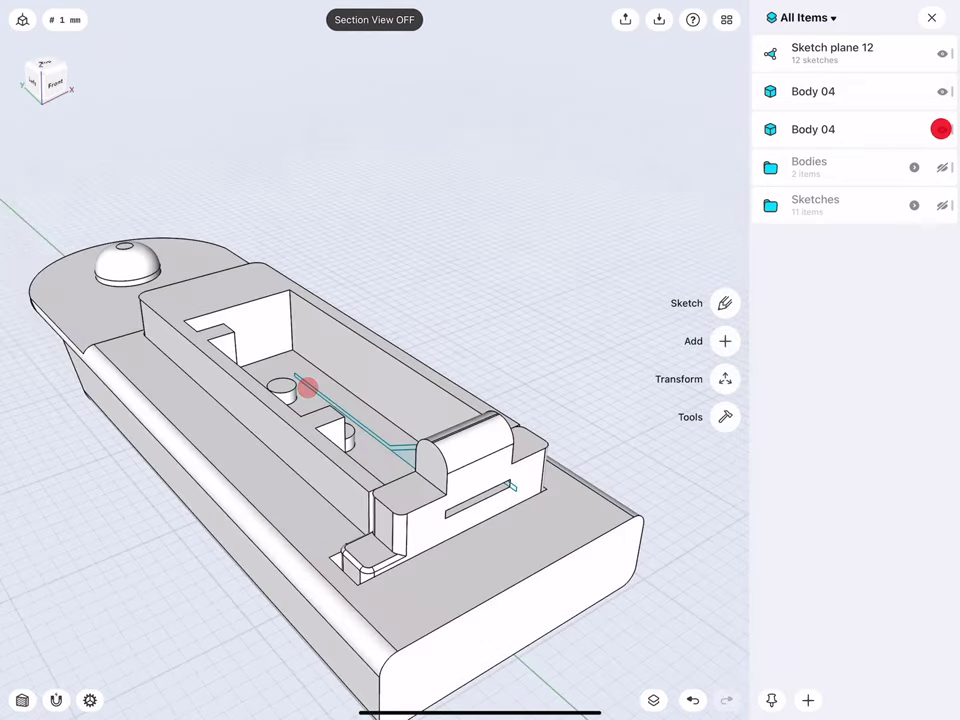
left_click(940, 129)
left_click(937, 91)
scroll(330, 410, "up", 3)
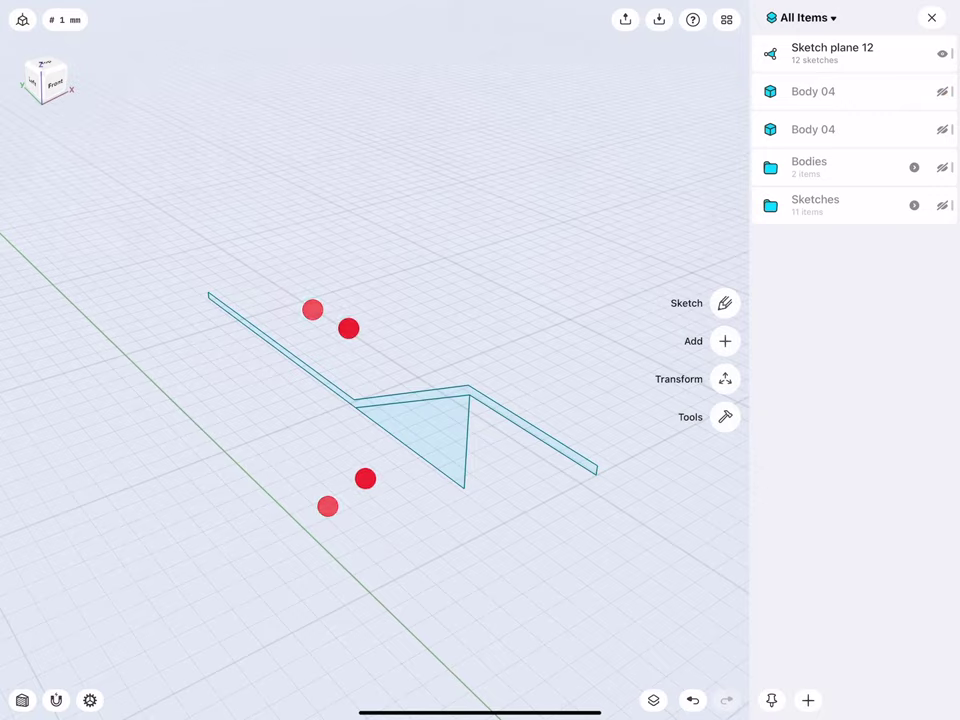
scroll(356, 403, "up", 2)
- Extrude the ramp profile 5 mm into Body 05, then show both Body 04s again
left_click(422, 350)
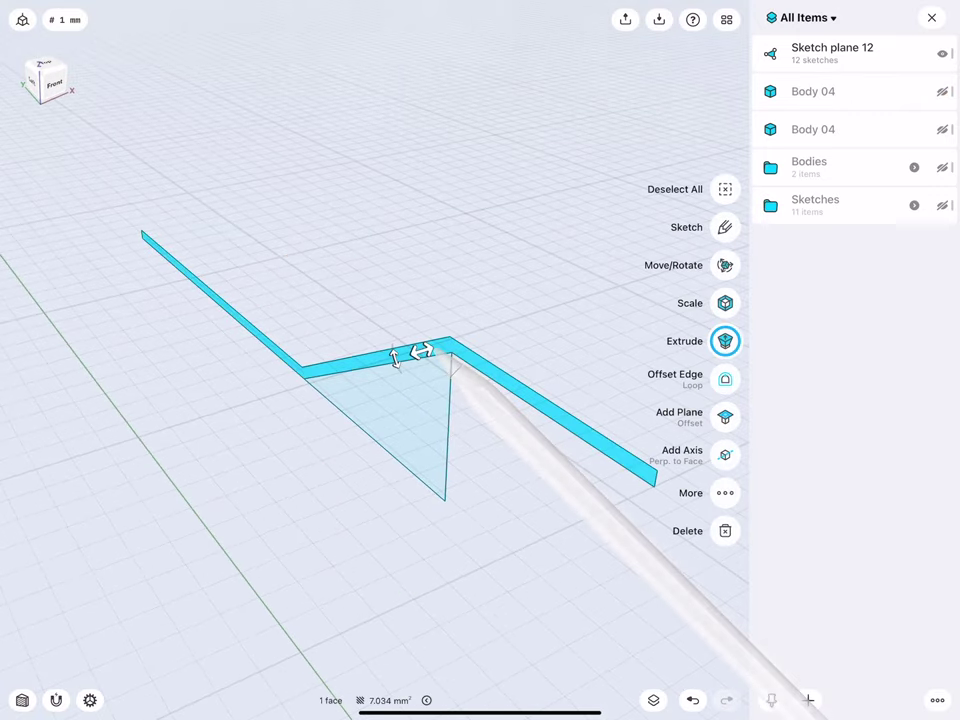
mouse_move(422, 350)
left_mouse_down()
mouse_move(237, 422)
mouse_move(178, 427)
left_mouse_up()
scroll(289, 410, "down", 3)
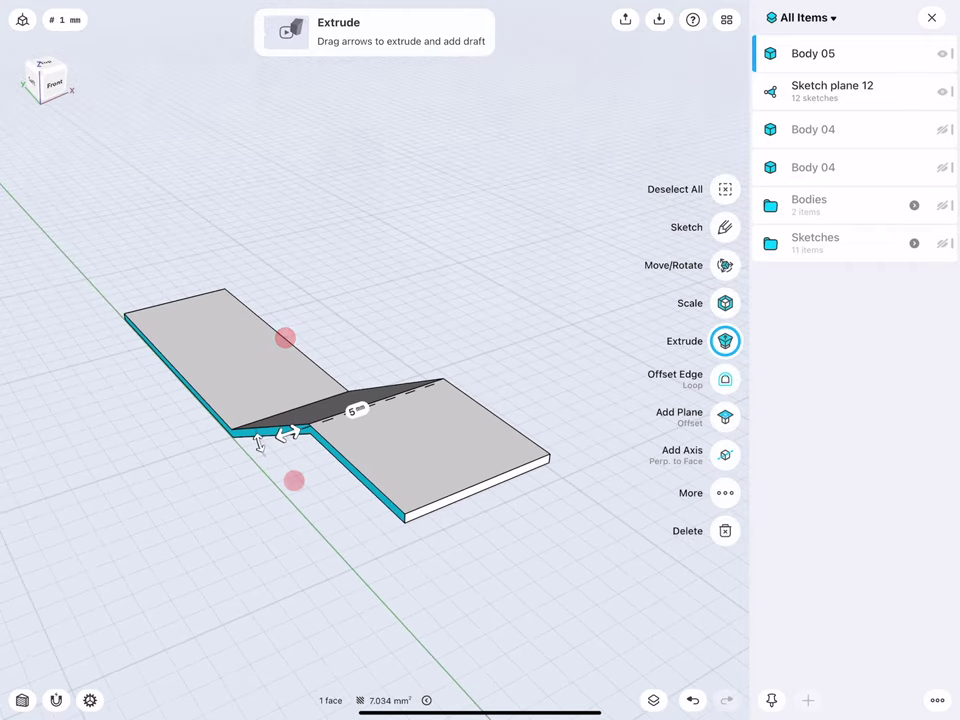
left_click(945, 121)
left_click(940, 130)
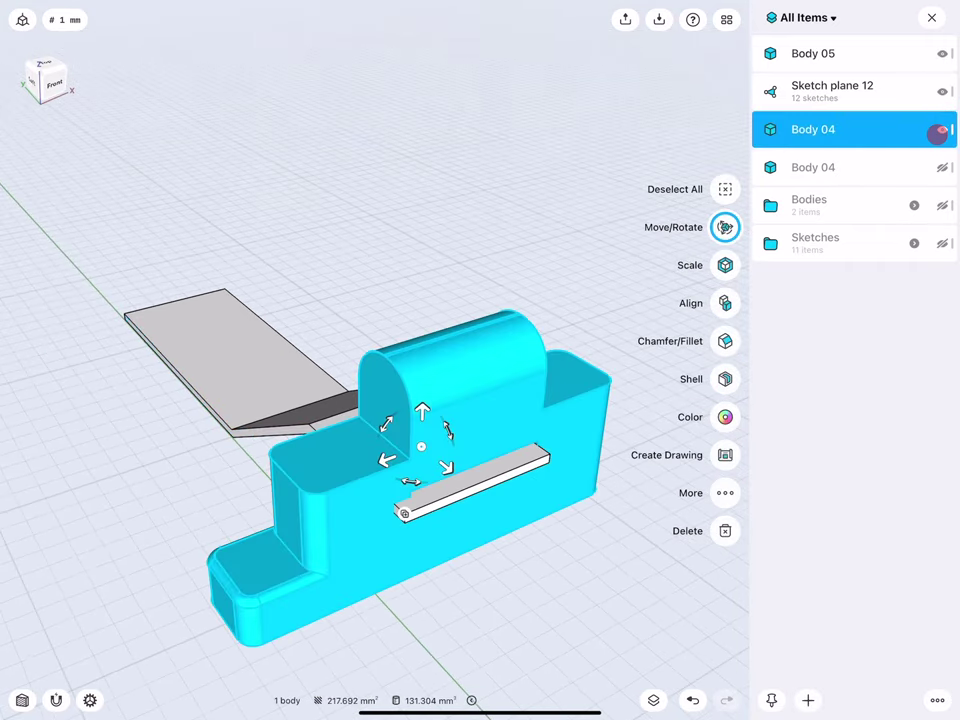
left_click(942, 163)
- Offset the plate's side face inward to 4.5 mm
scroll(219, 440, "up", 5)
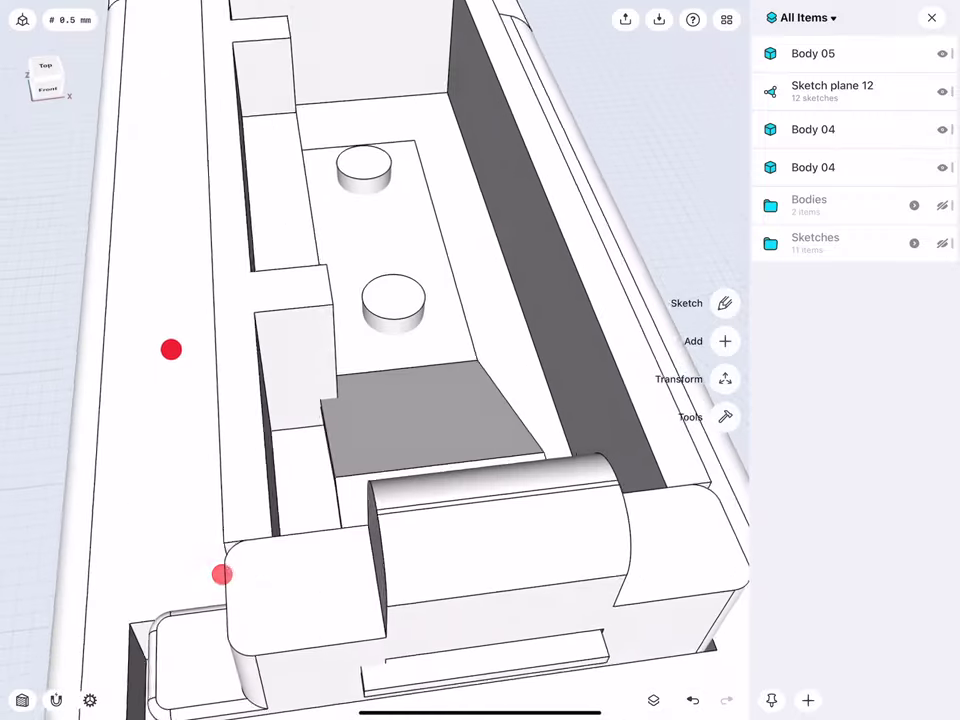
scroll(341, 402, "up", 3)
scroll(341, 402, "up", 3)
scroll(330, 400, "up", 1)
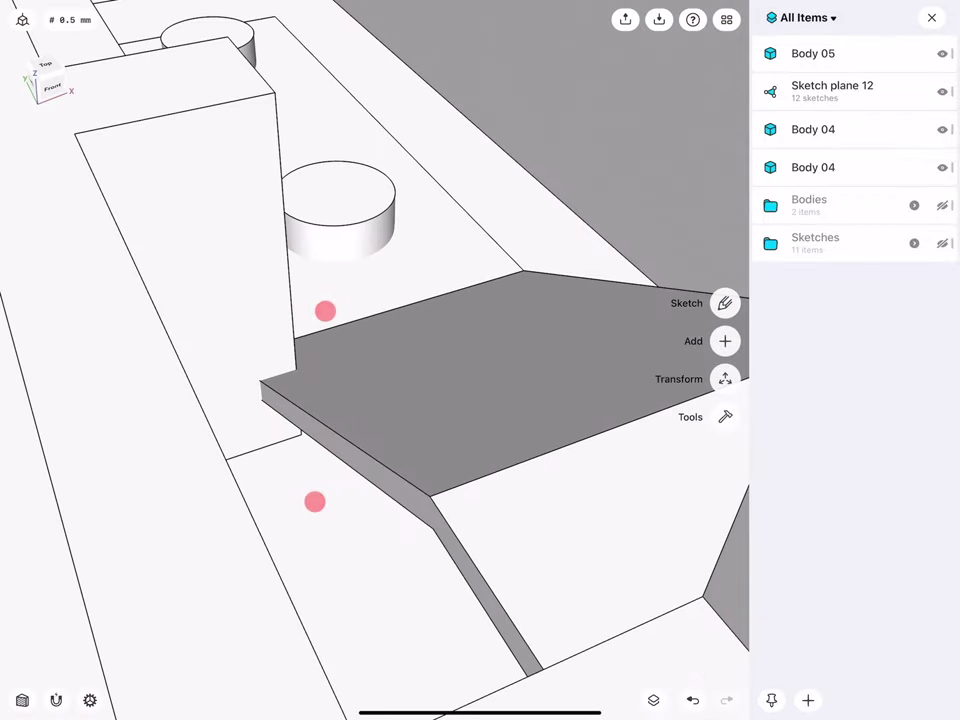
left_click(340, 446)
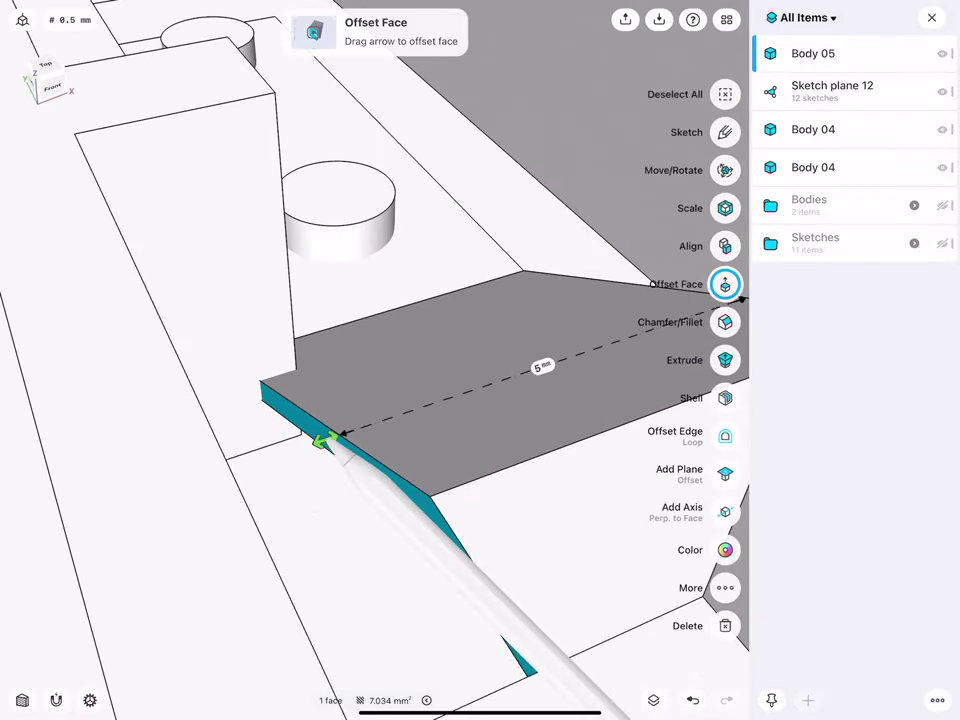
left_click_drag(321, 439, 372, 425)
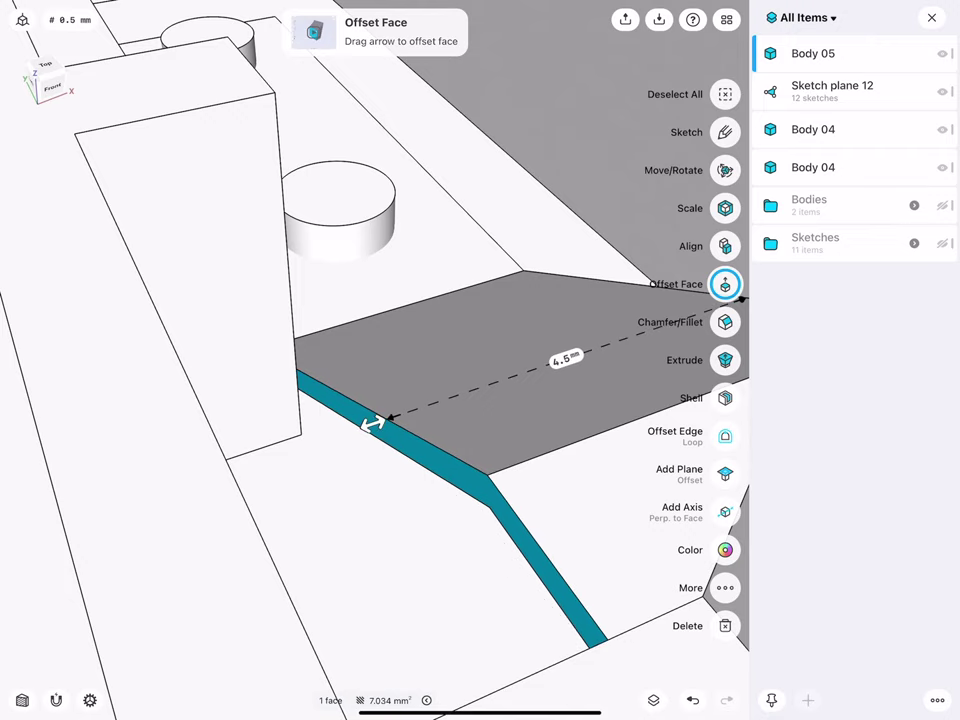
left_click(560, 363)
left_click(603, 395)
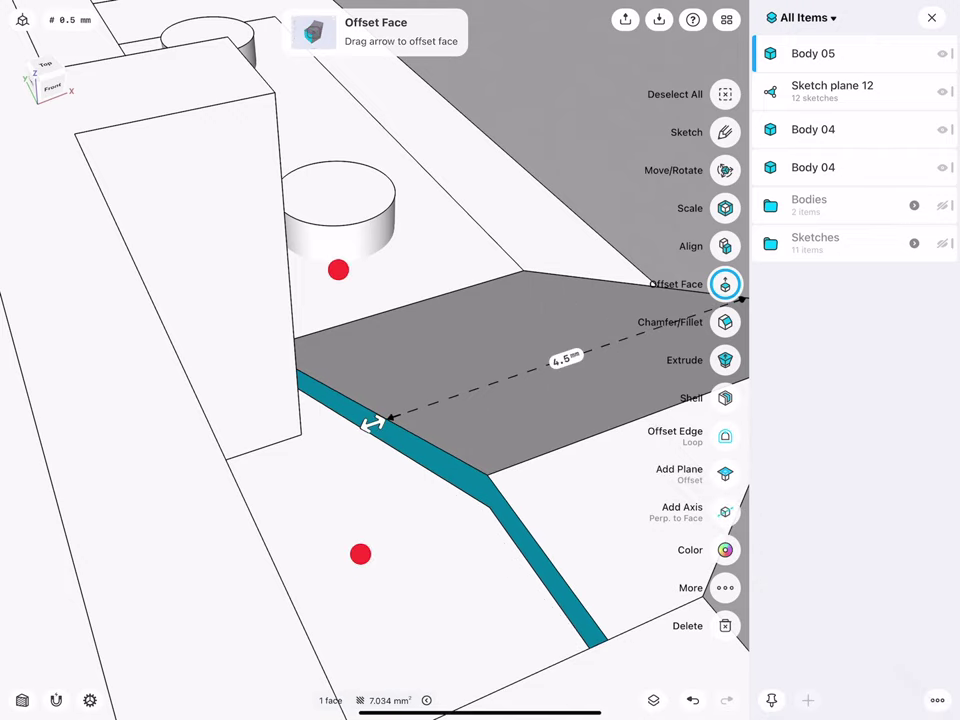
- Finish the face offset and hide the Body 04 hull base
scroll(380, 420, "down", 5)
left_click(139, 450)
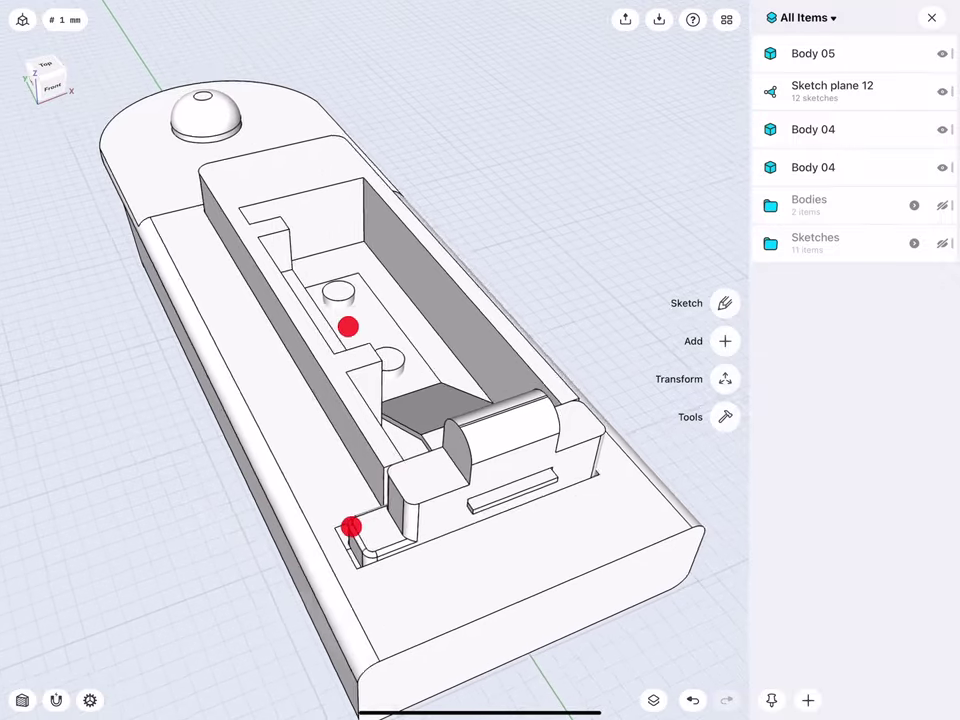
middle_click_drag(348, 424, 387, 425)
left_click(943, 165)
- Hide the other Body 04 and fillet the plate's lower bend and upper ridge edges at 2 mm
left_click(943, 120)
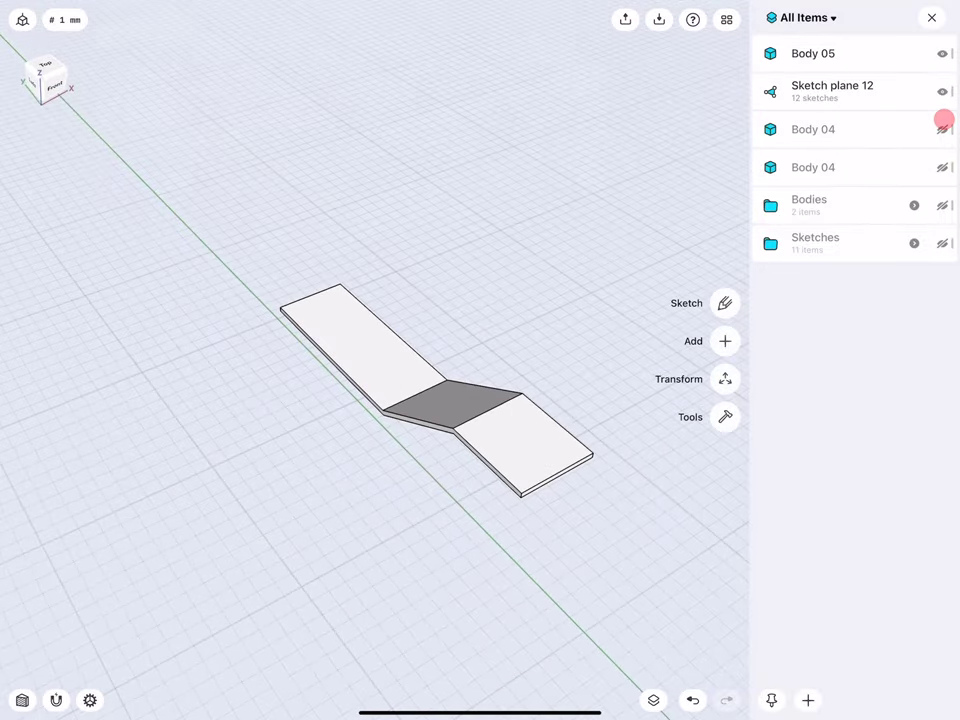
scroll(350, 440, "up", 3)
middle_click_drag(340, 340, 368, 263)
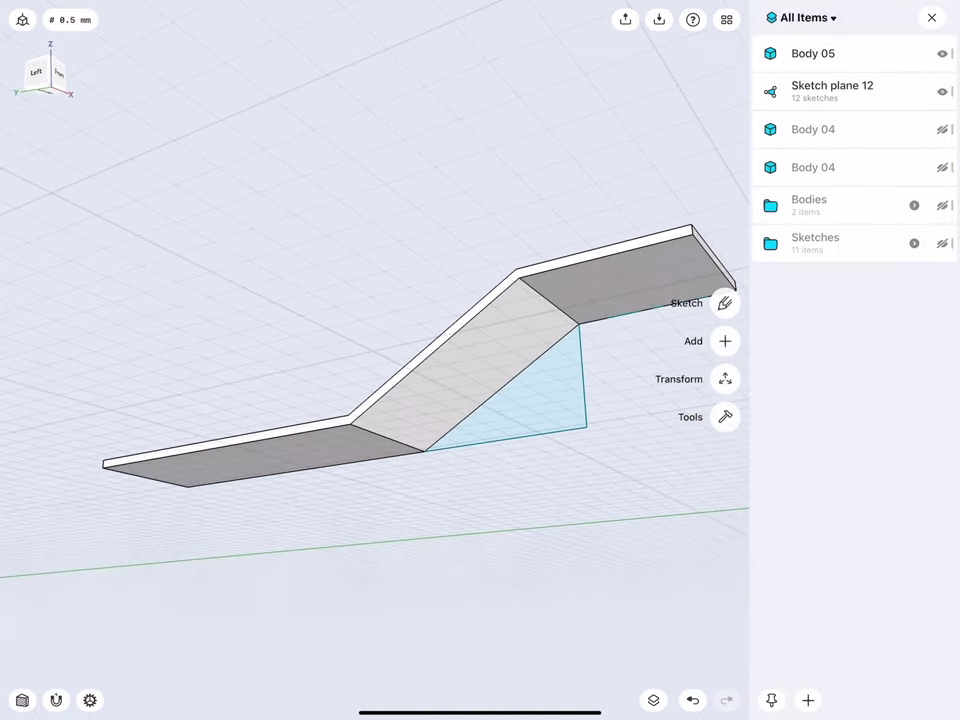
scroll(350, 409, "up", 3)
left_click(360, 459)
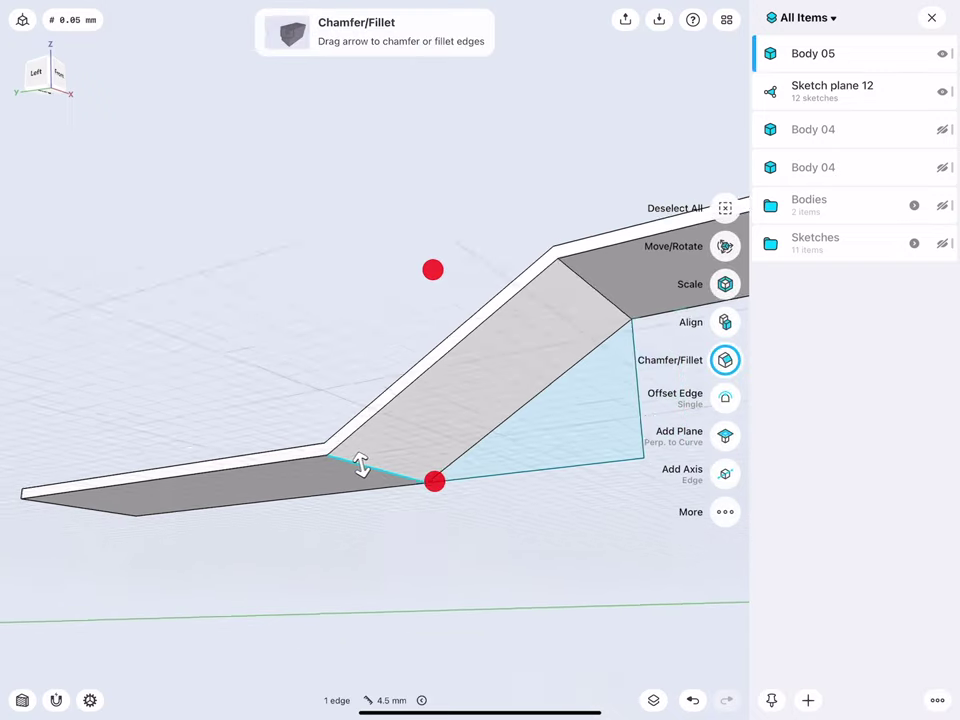
middle_click_drag(433, 375, 356, 478)
left_click(510, 362)
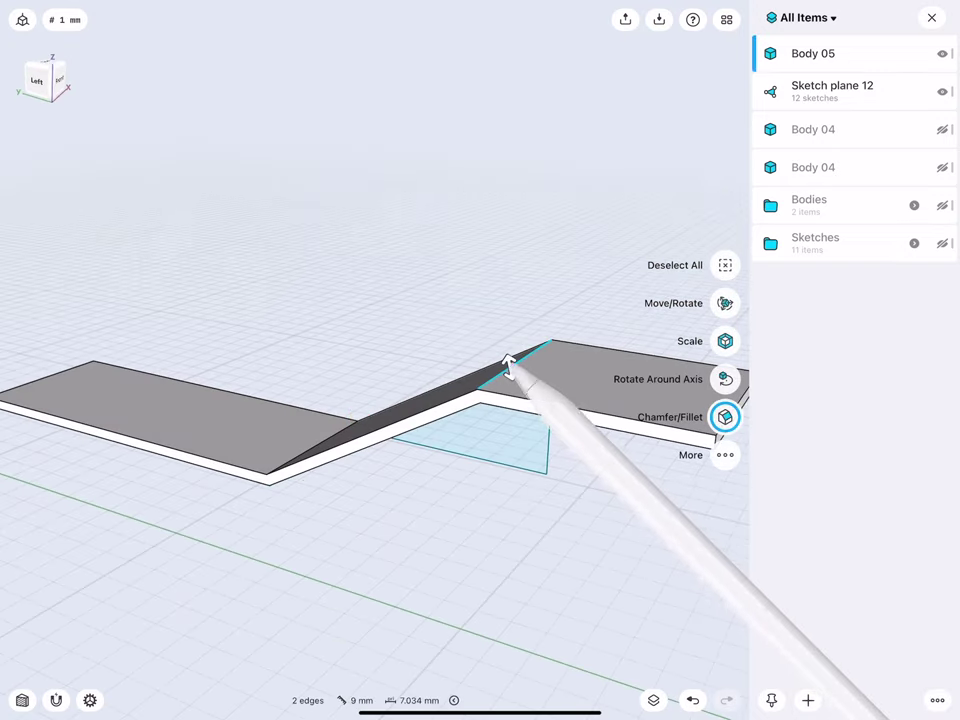
left_click_drag(497, 317, 489, 270)
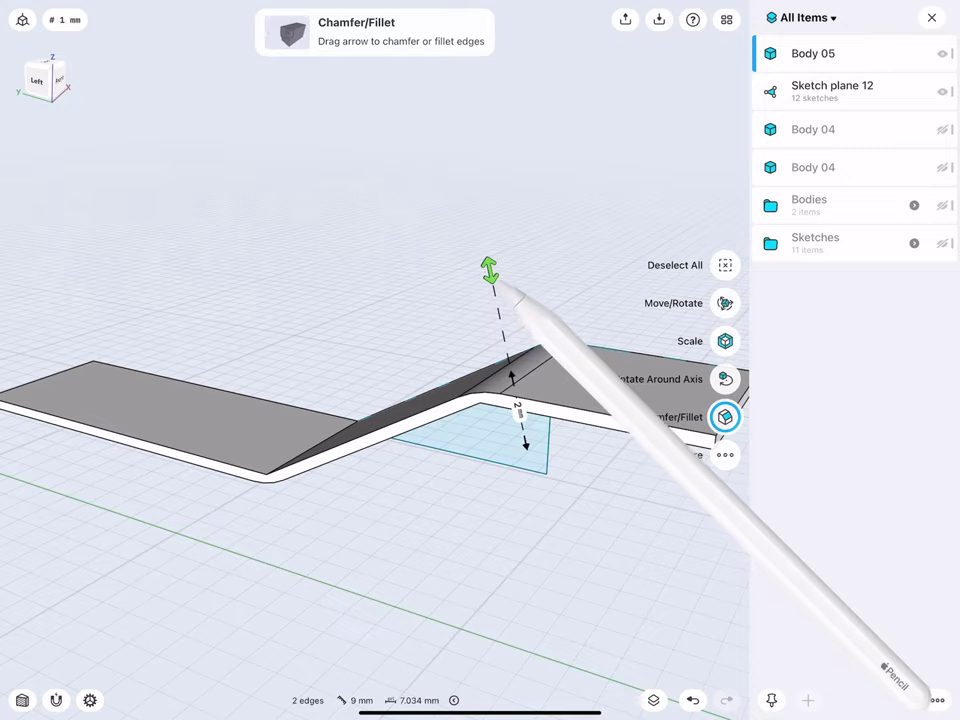
left_click(518, 410)
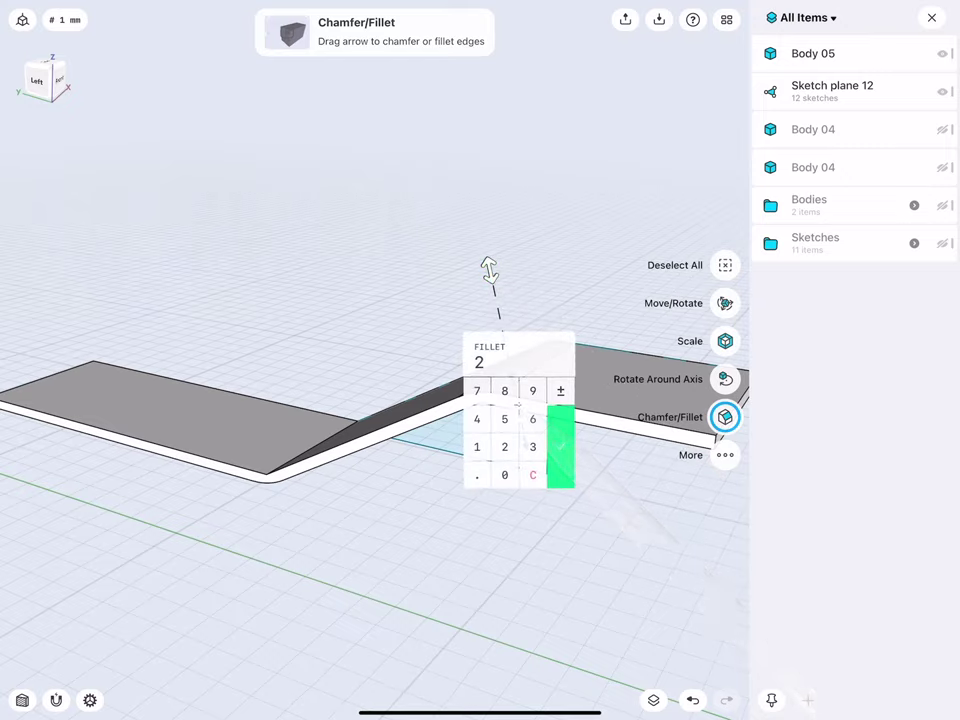
left_click(561, 447)
left_click(360, 560)
- Fillet two more bend edges of the plate at 1.7 mm
scroll(380, 365, "up", 3)
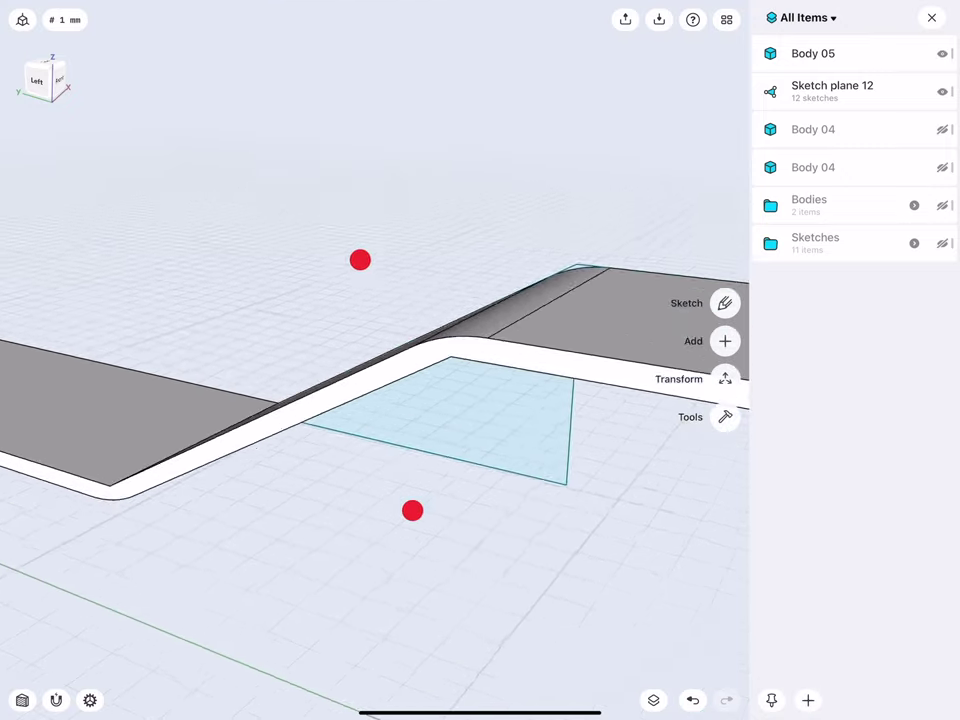
scroll(380, 365, "up", 3)
left_click(480, 346)
mouse_move(375, 364)
left_mouse_down()
mouse_move(353, 387)
mouse_move(360, 397)
left_mouse_up()
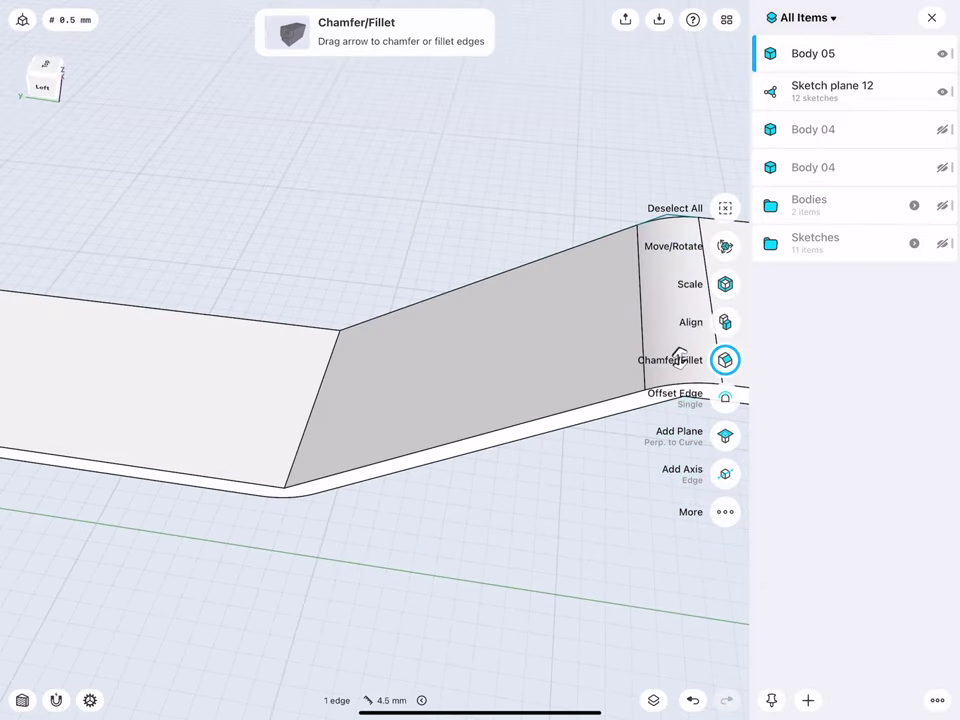
left_click(300, 435)
left_click_drag(296, 428, 300, 402)
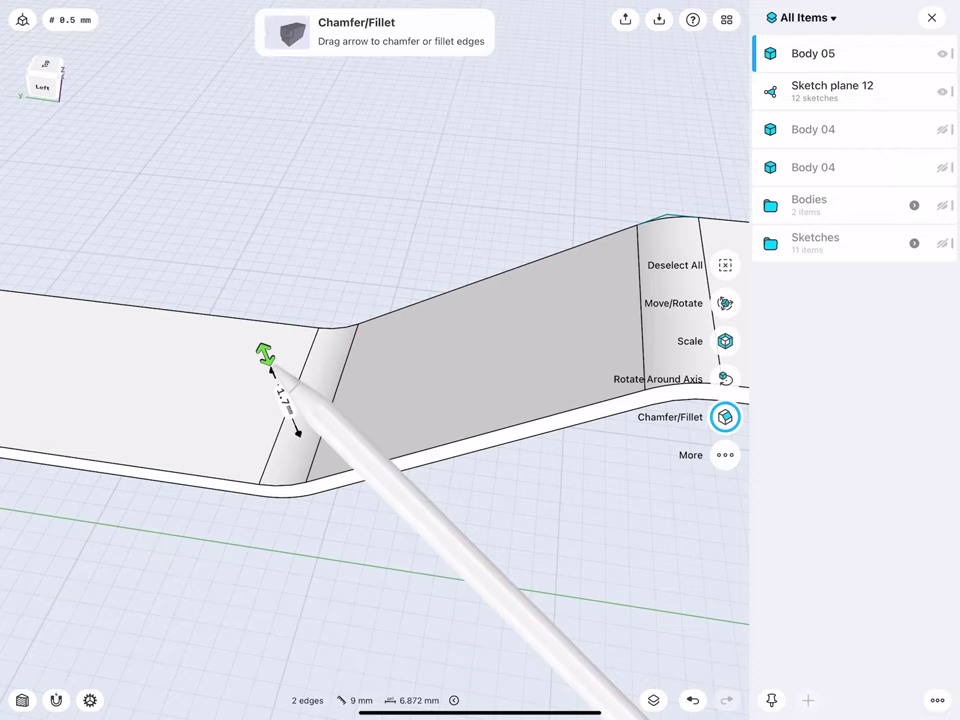
left_click(284, 398)
left_click(321, 437)
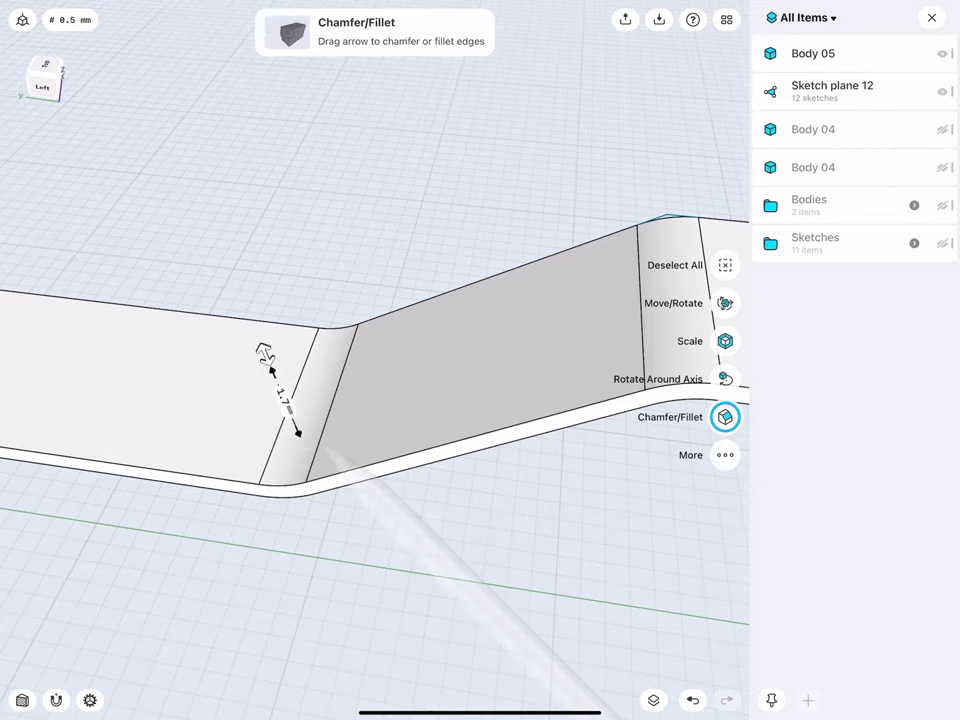
left_click(315, 520)
- Round both front corner edges of the plate with a 1.0 mm fillet
left_click_drag(375, 319, 261, 304)
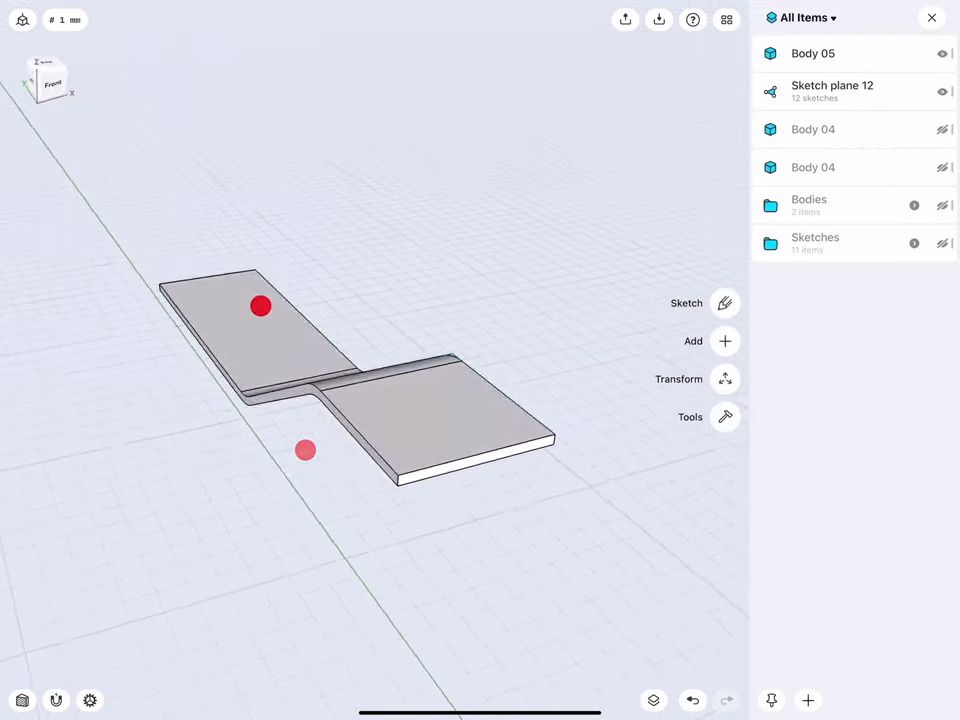
scroll(500, 445, "up", 3)
left_click(577, 386)
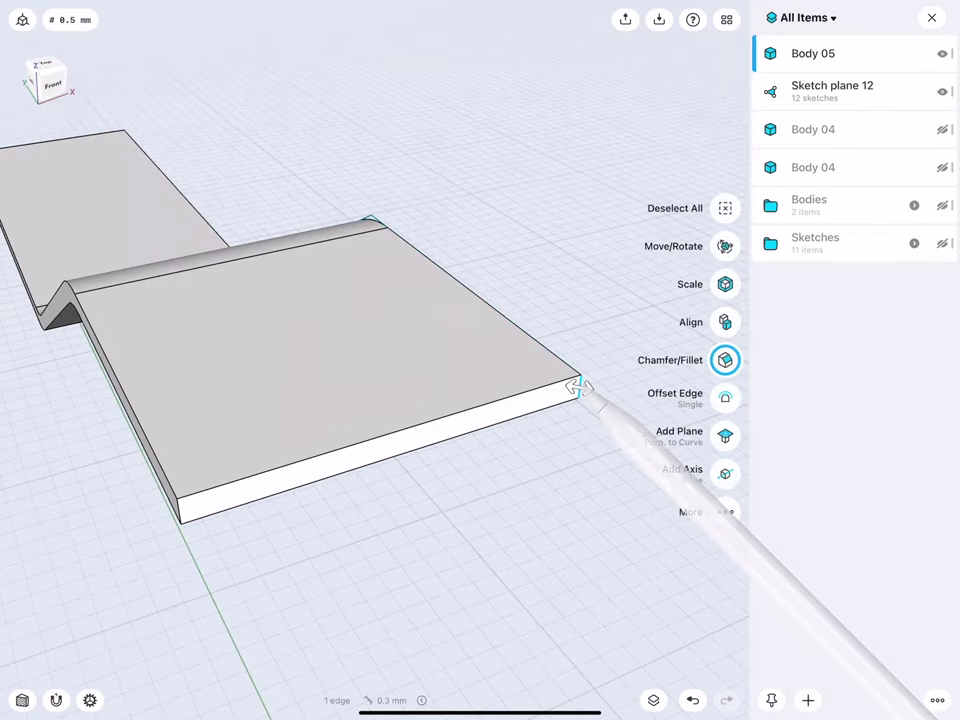
left_click(178, 508)
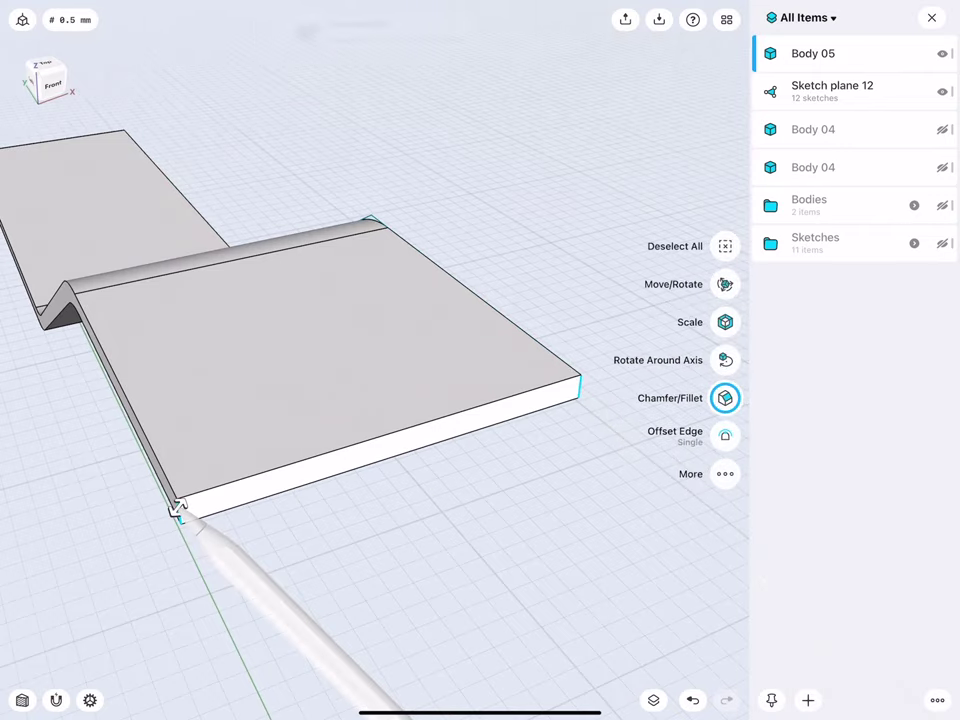
scroll(195, 479, "down", 3)
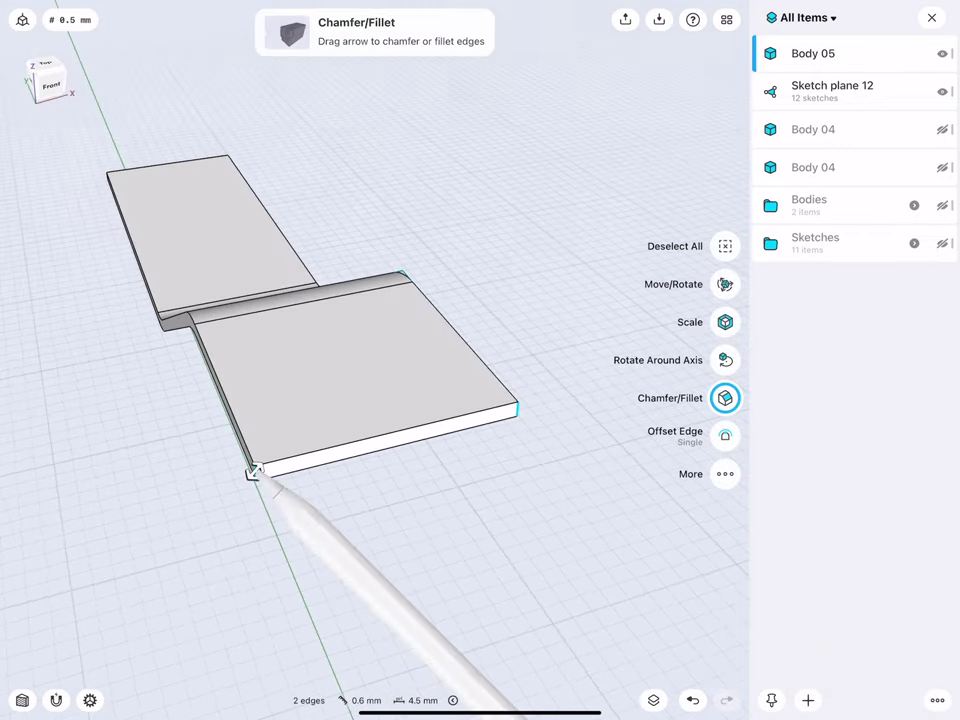
left_click_drag(255, 470, 212, 520)
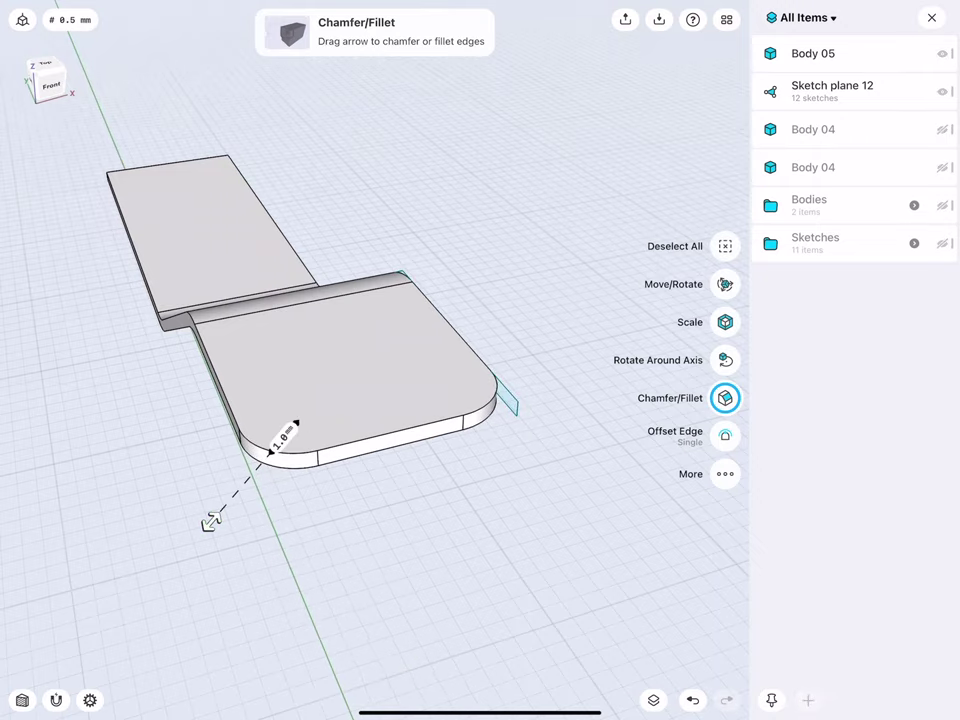
left_click(283, 435)
left_click(326, 471)
left_click(182, 428)
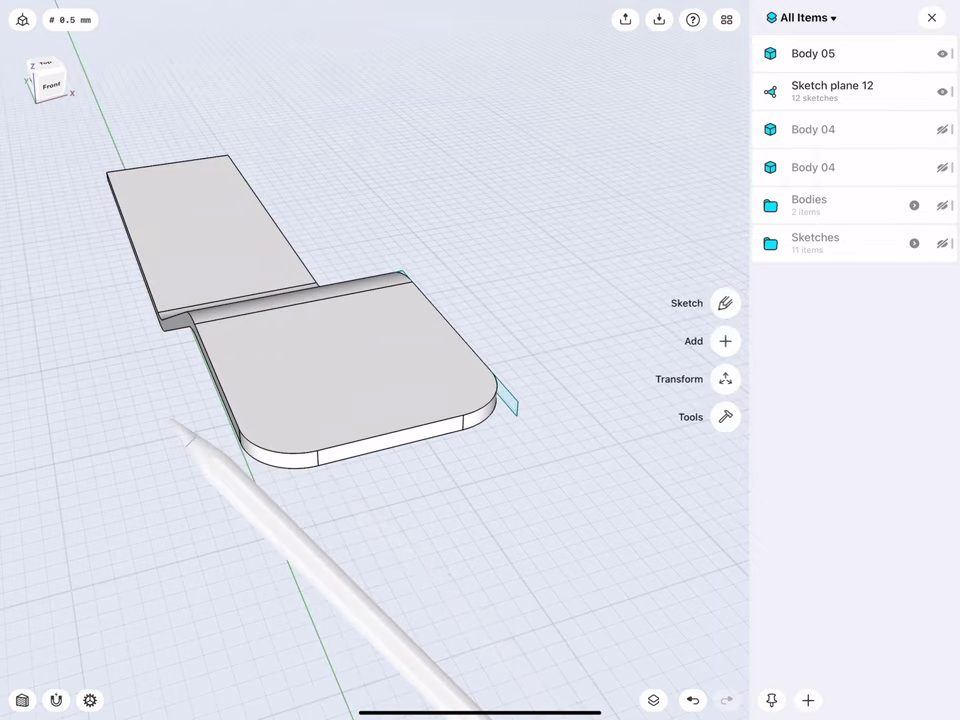
- Round the two corner edges at the plate's other end with a 1.0 mm fillet
scroll(181, 346, "down", 2)
middle_click_drag(157, 237, 321, 332)
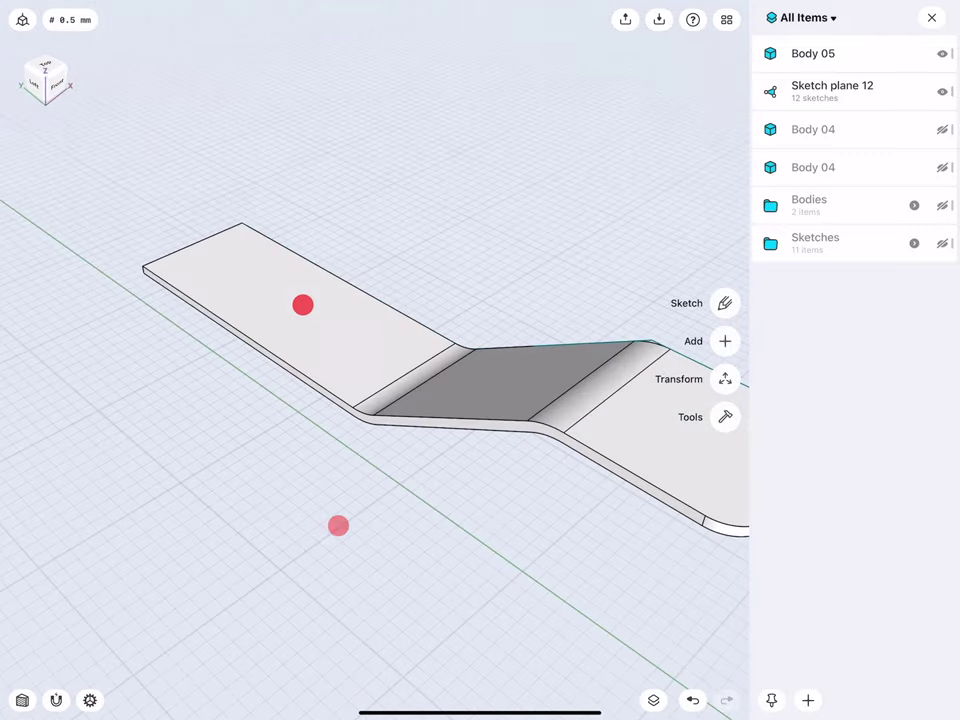
mouse_move(268, 296)
middle_mouse_down()
mouse_move(338, 311)
mouse_move(236, 298)
mouse_move(328, 293)
middle_mouse_up()
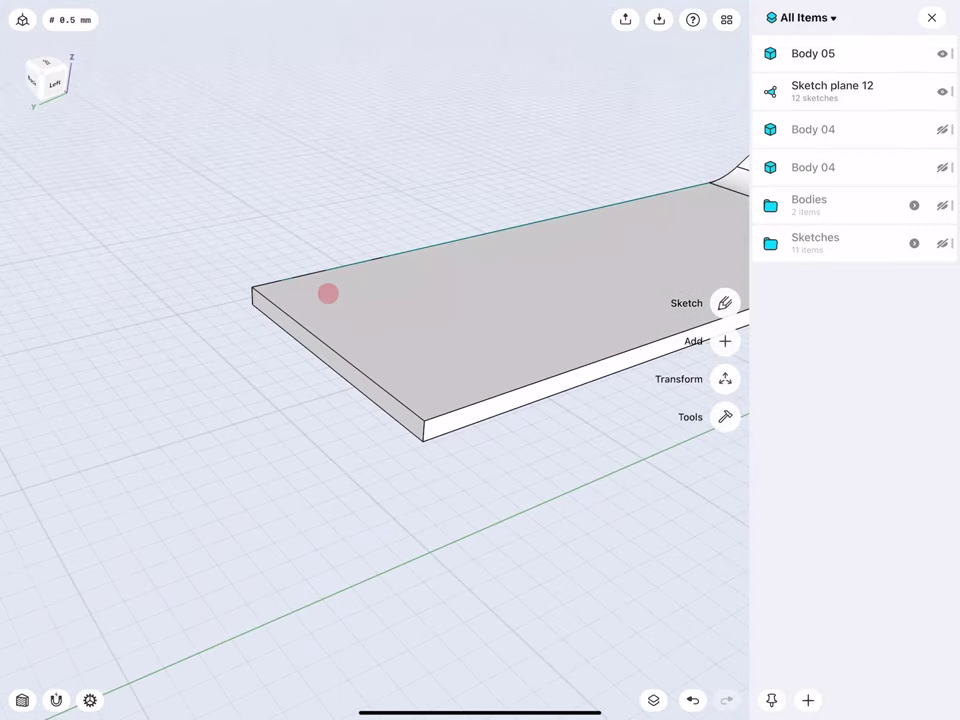
left_click(422, 428)
left_click(246, 293)
mouse_move(250, 295)
left_mouse_down()
mouse_move(226, 306)
mouse_move(214, 296)
left_mouse_up()
left_click(298, 302)
left_click(255, 338)
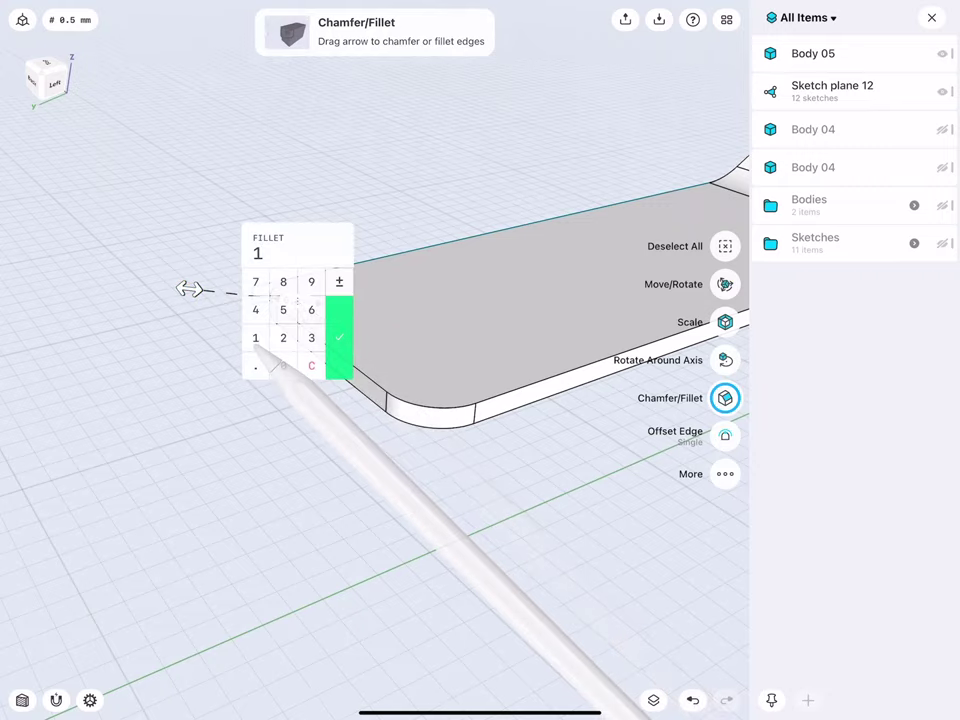
left_click(339, 337)
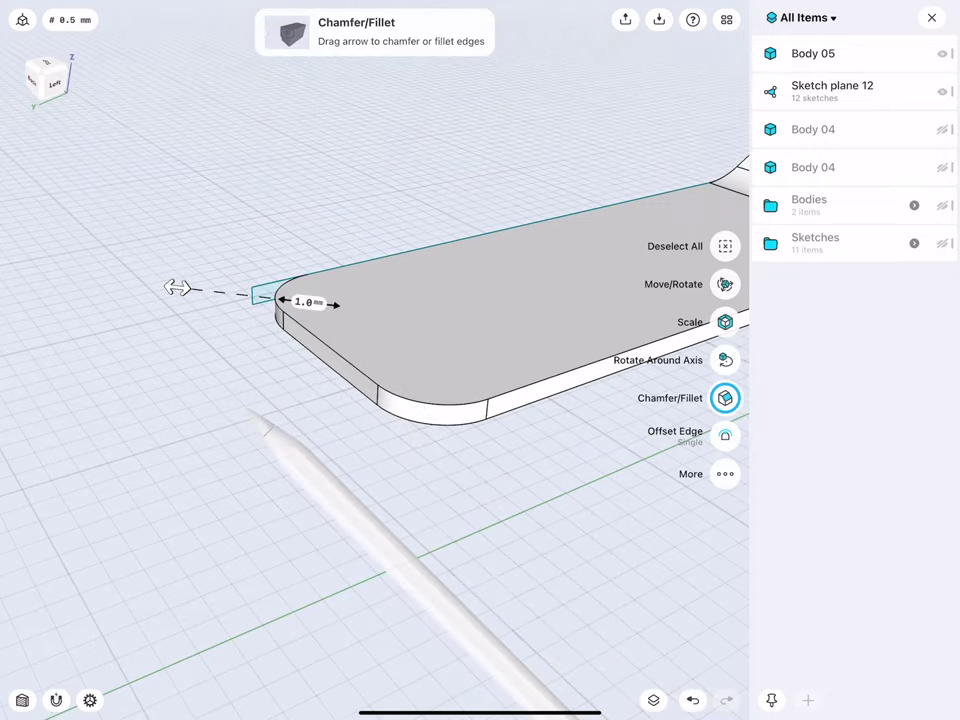
mouse_move(298, 281)
left_mouse_down()
mouse_move(309, 245)
mouse_move(274, 223)
left_mouse_up()
left_click(947, 237)
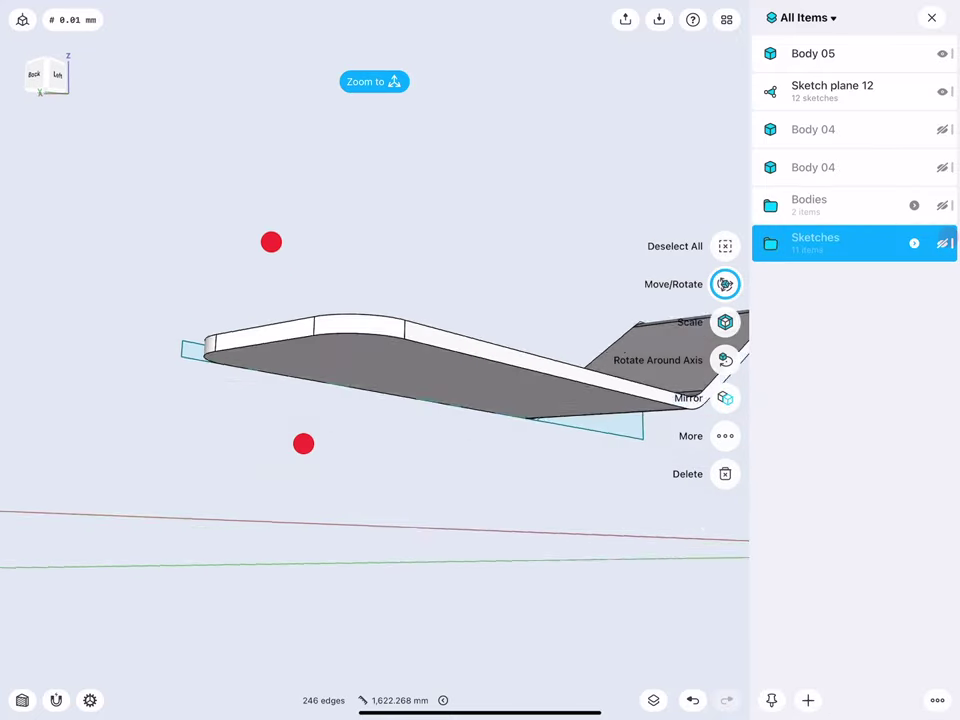
- Show the sketches and extrude both circle faces through the ramp plate to cut two holes
left_click(941, 239)
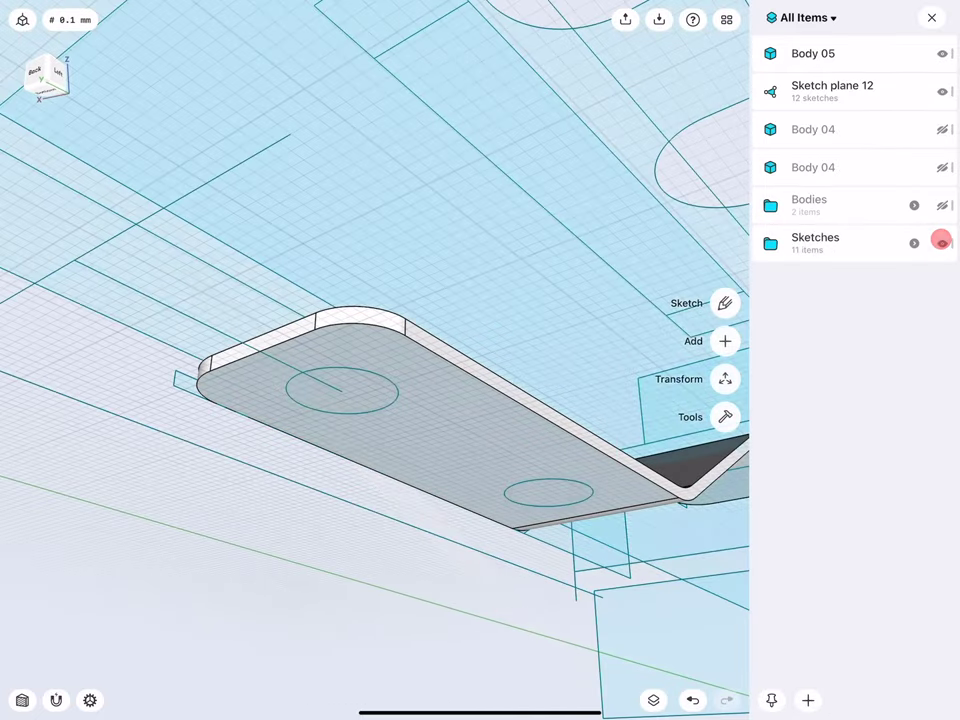
mouse_move(281, 328)
middle_mouse_down()
mouse_move(277, 387)
mouse_move(223, 415)
middle_mouse_up()
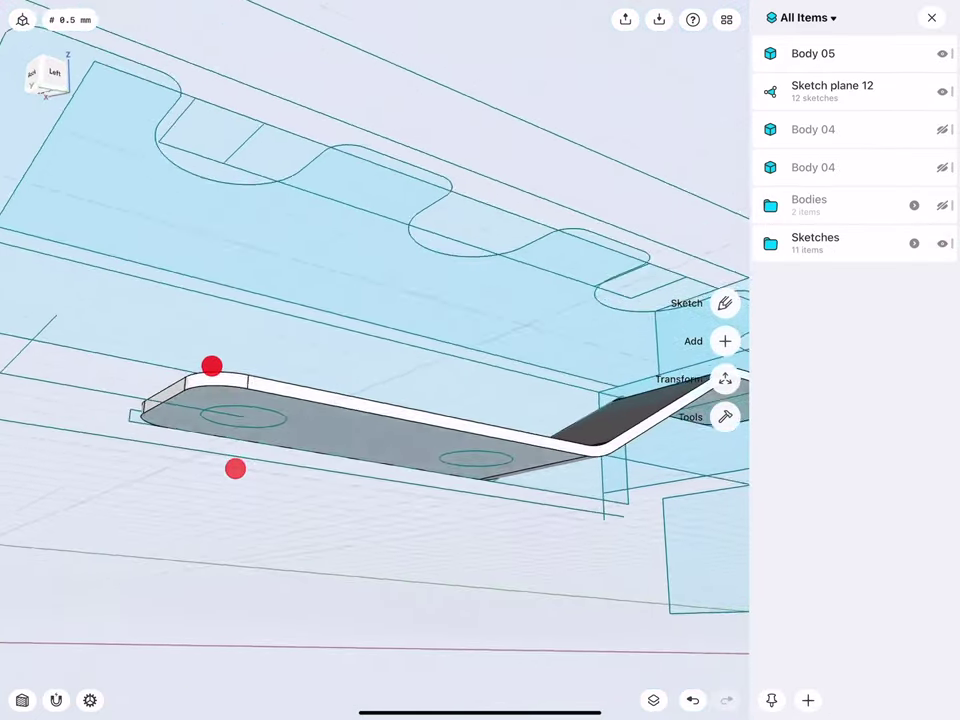
left_click(252, 413)
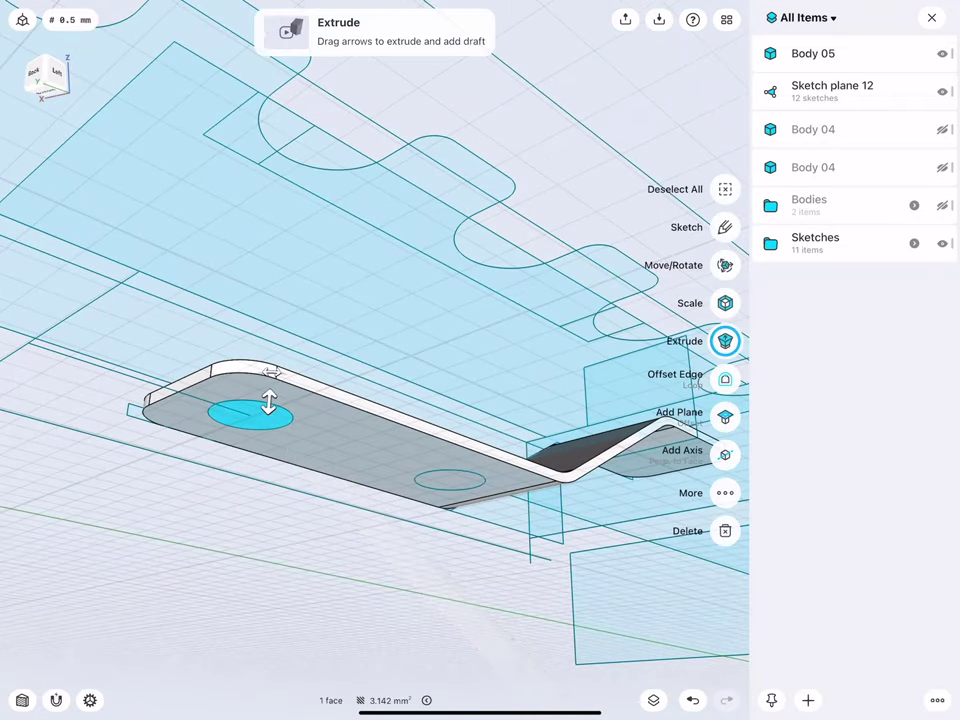
left_click(450, 478)
left_click_drag(450, 465, 450, 428)
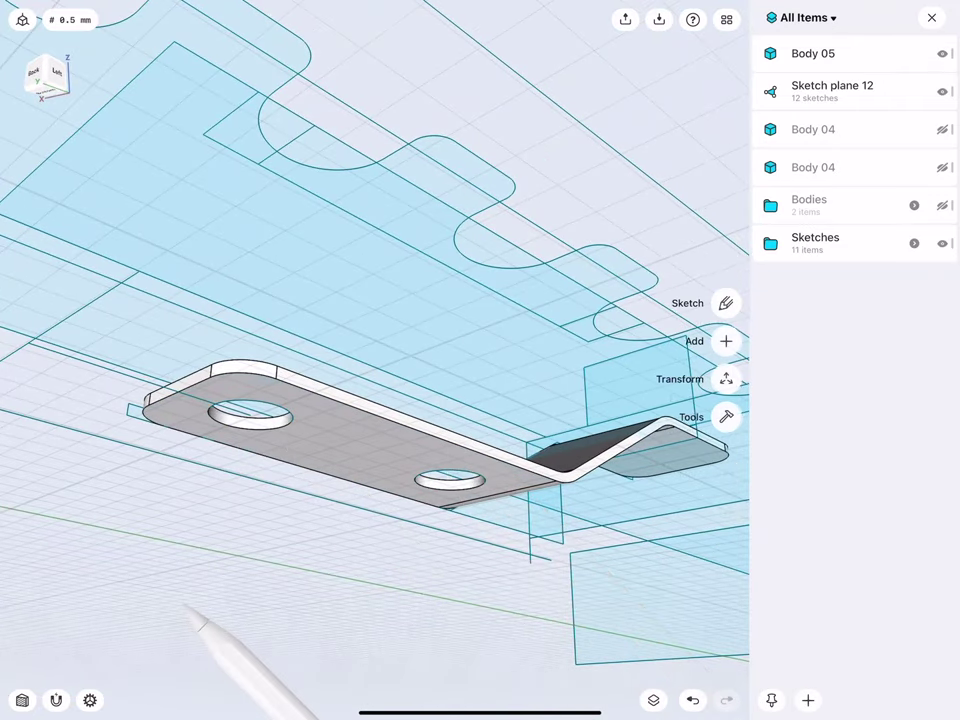
middle_click_drag(241, 426, 278, 424)
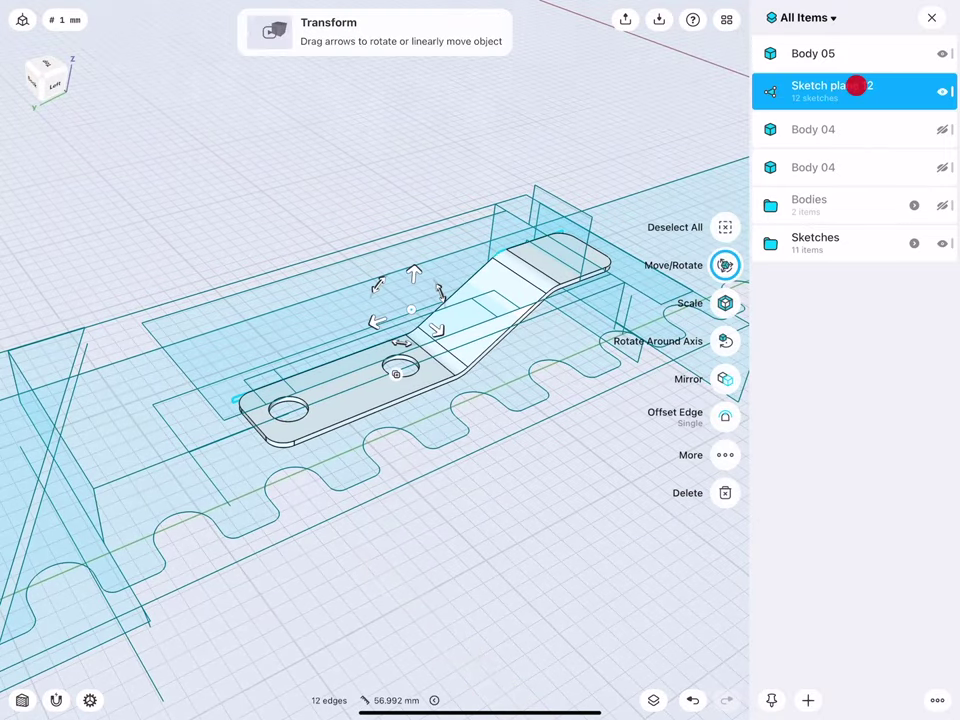
- File Sketch plane 12 into Sketches, show both Body 04s, hide sketches, and close the Items panel
left_click_drag(855, 86, 865, 280)
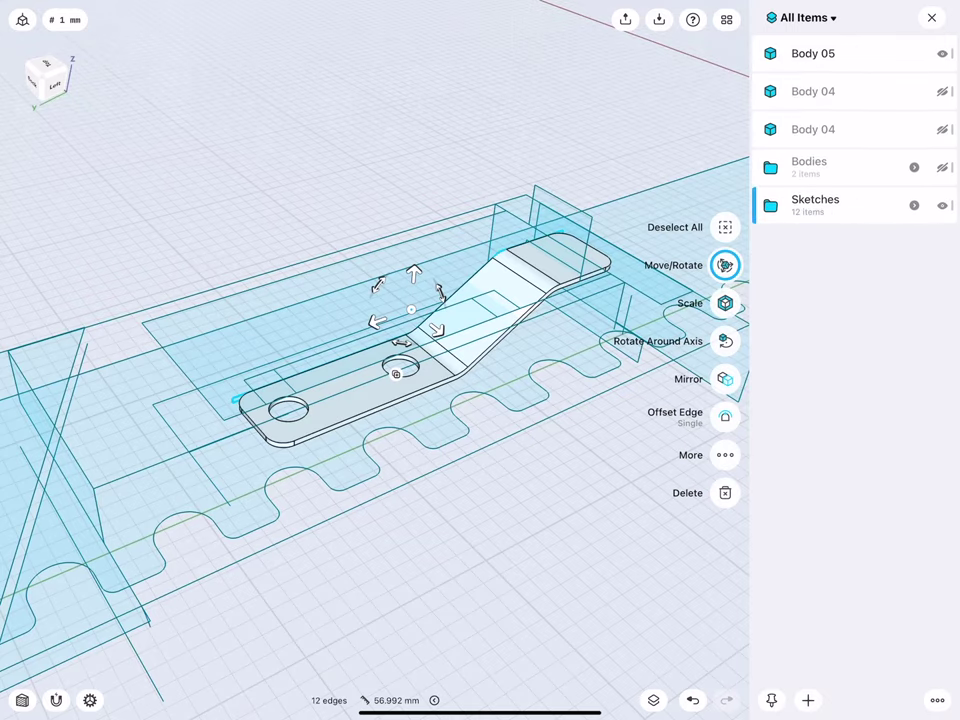
left_click(340, 510)
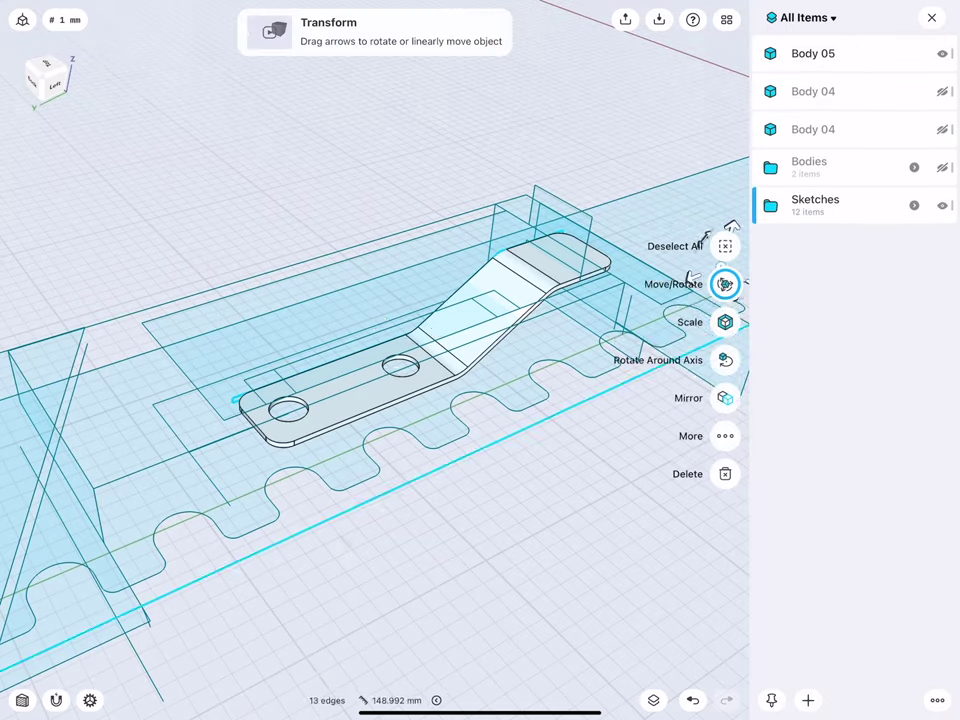
left_click(942, 91)
left_click(942, 127)
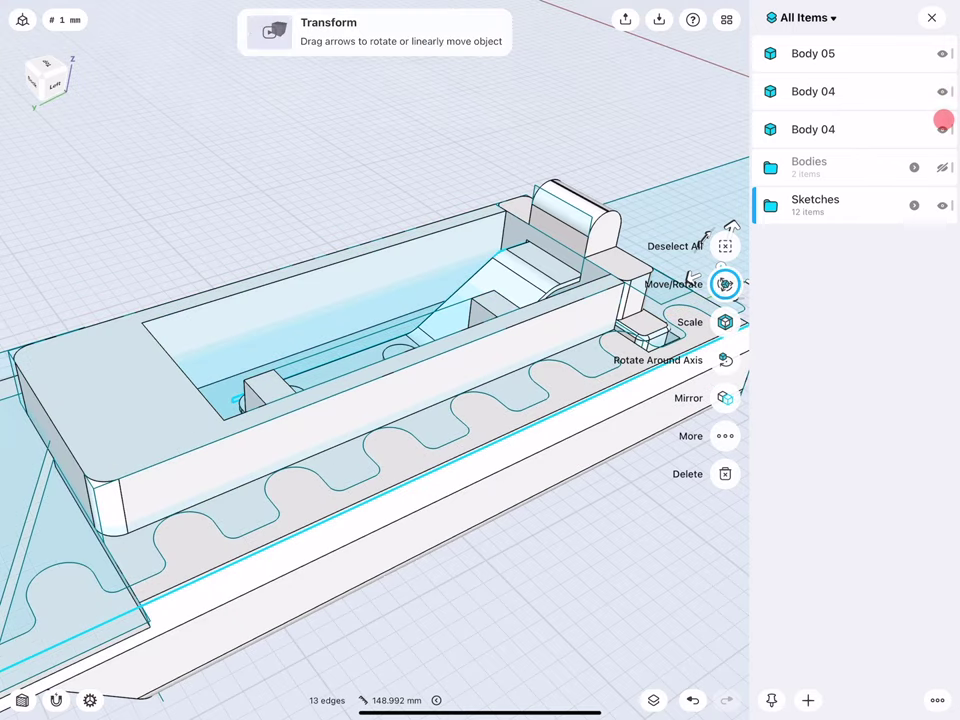
left_click(214, 225)
left_click(943, 204)
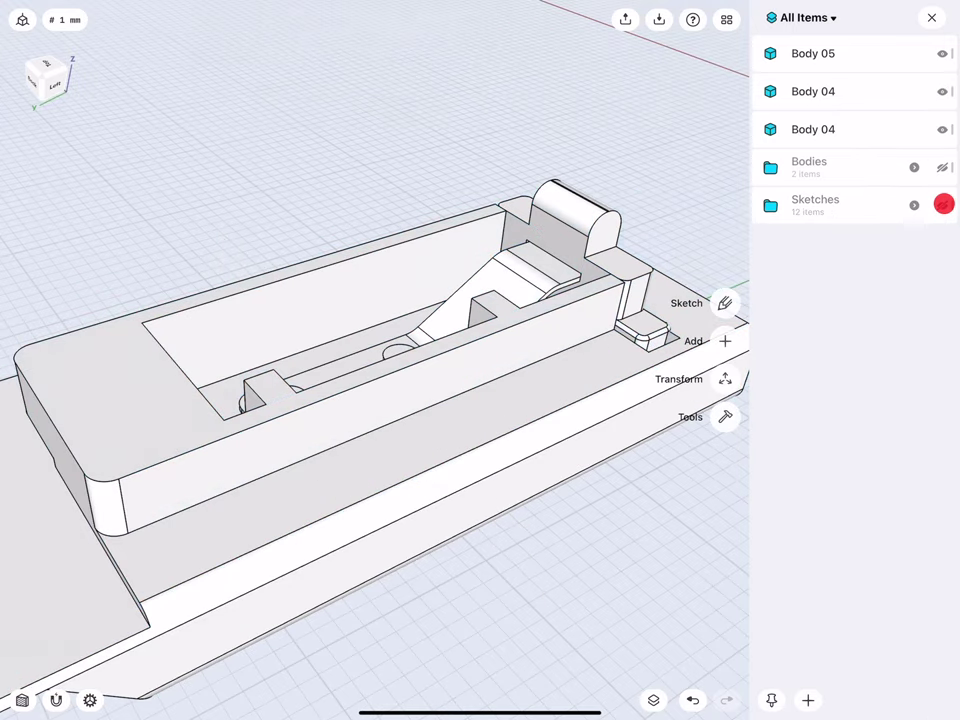
scroll(318, 392, "down", 3)
left_click(940, 22)
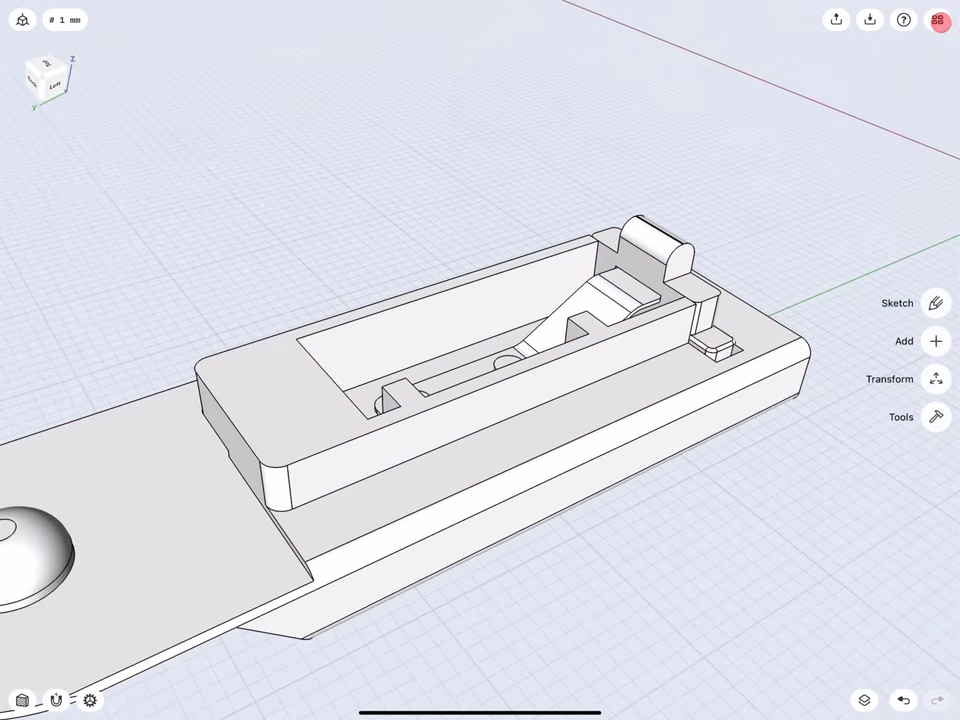
- Round two vertical edges inside the cabin cavity with a 0.5 mm fillet
left_click_drag(58, 80, 62, 88)
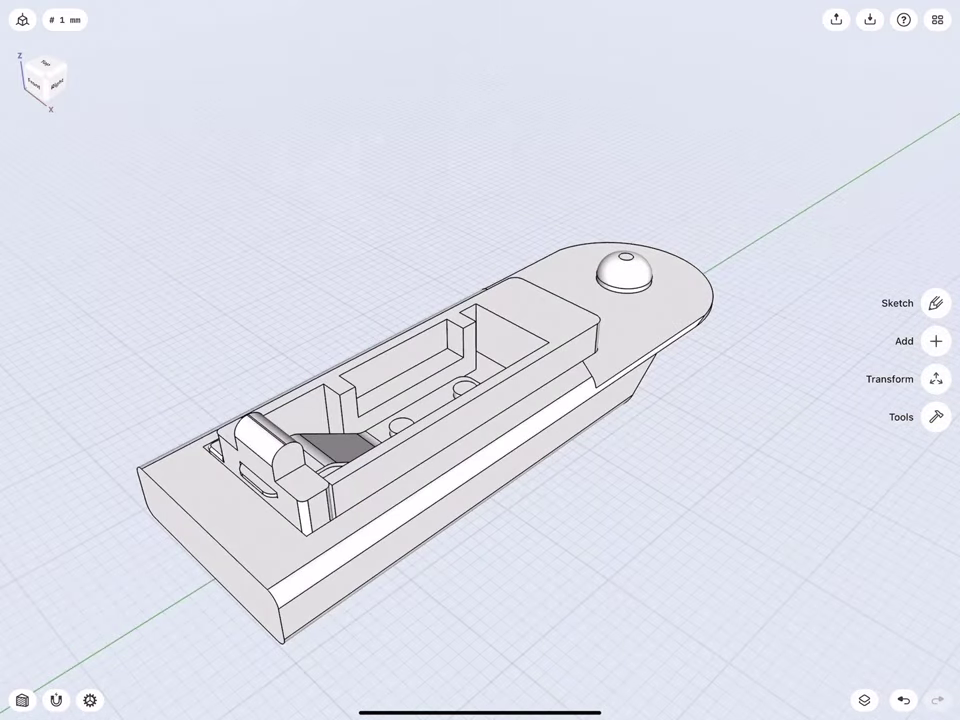
scroll(310, 440, "up", 5)
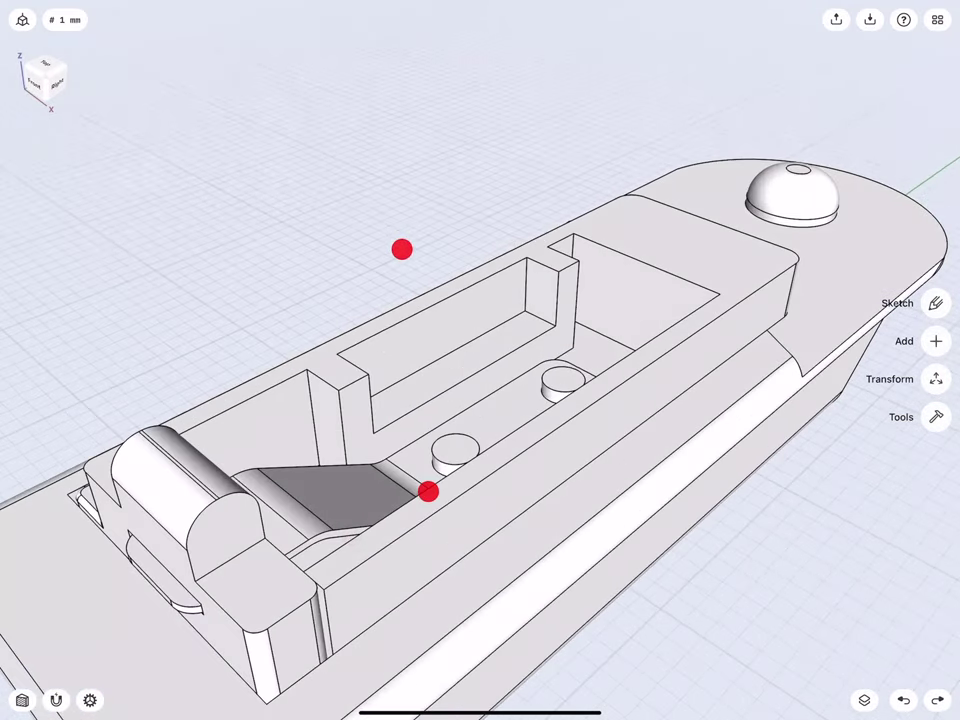
left_click(574, 285)
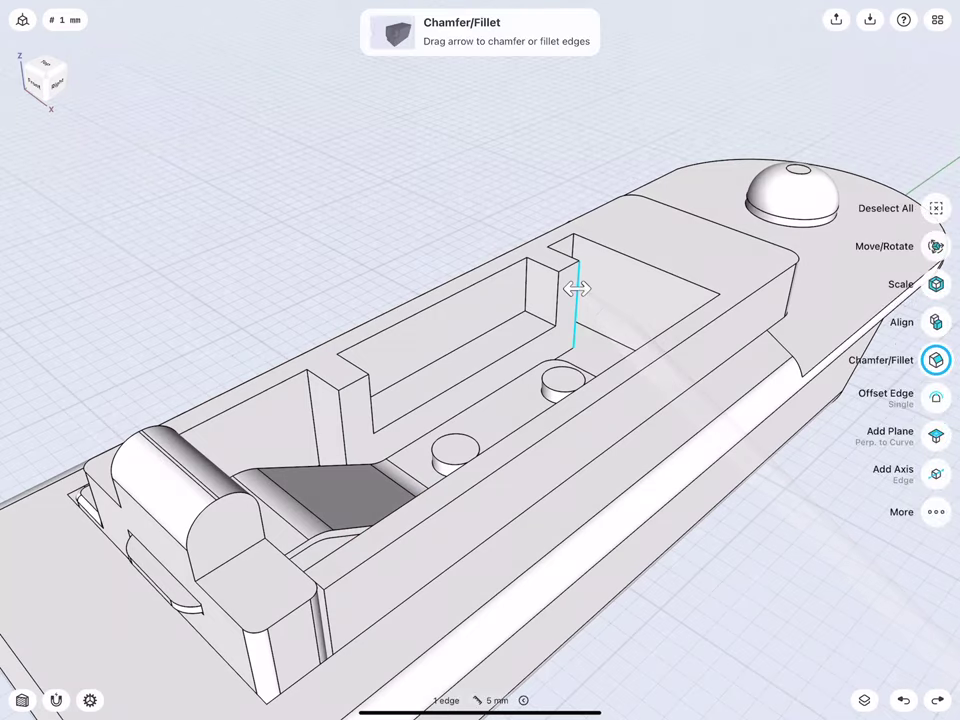
left_click(341, 410)
left_click_drag(341, 410, 333, 452)
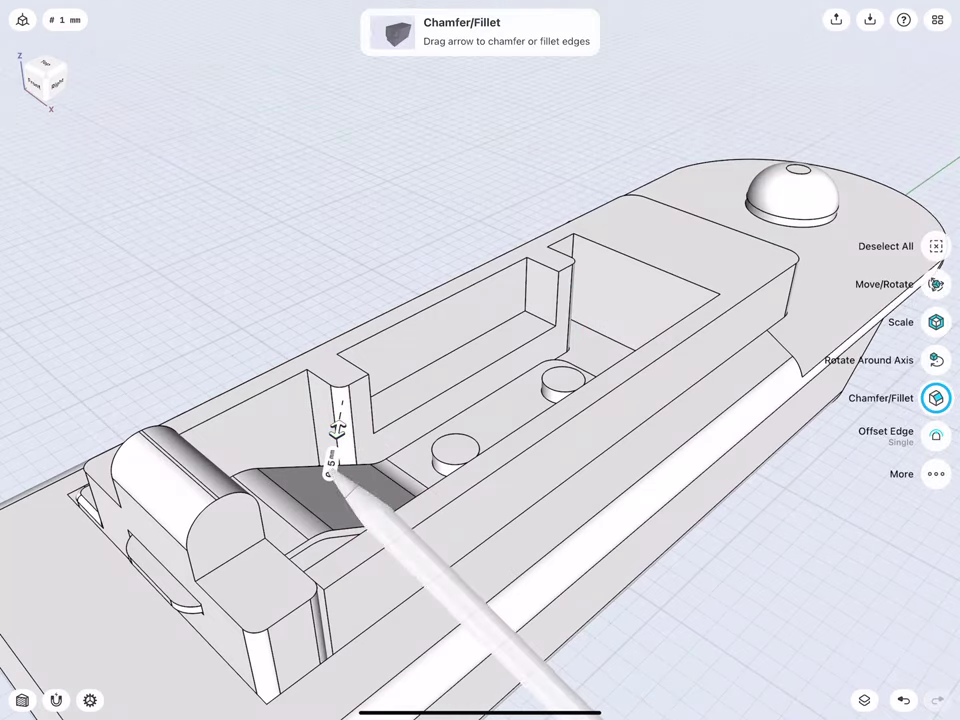
left_click(375, 488)
left_click(272, 330)
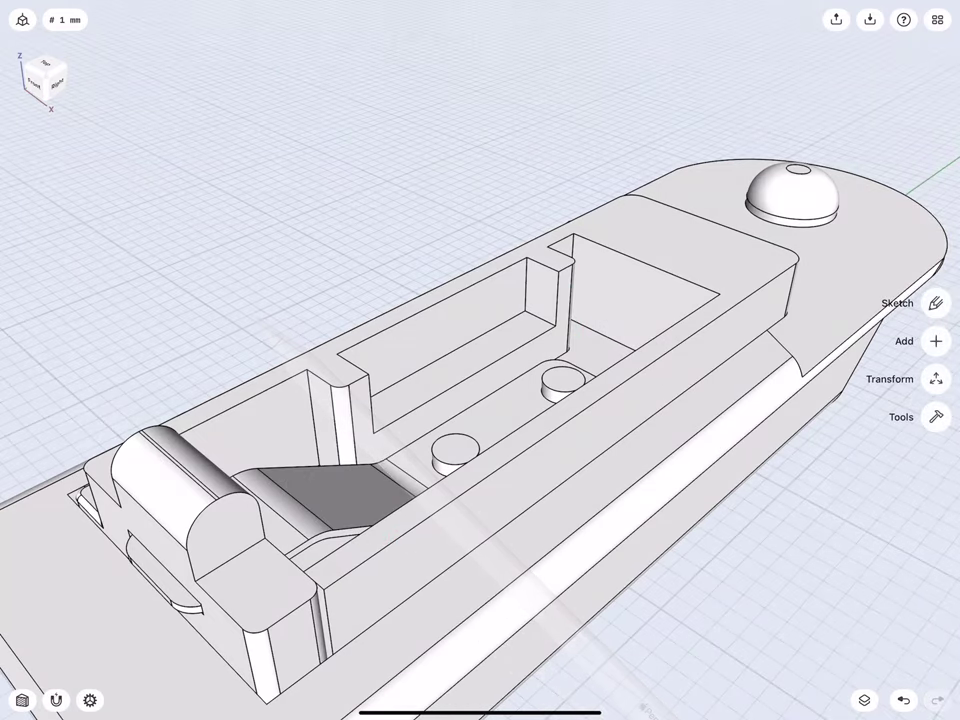
mouse_move(300, 306)
middle_mouse_down()
mouse_move(246, 336)
mouse_move(254, 296)
middle_mouse_up()
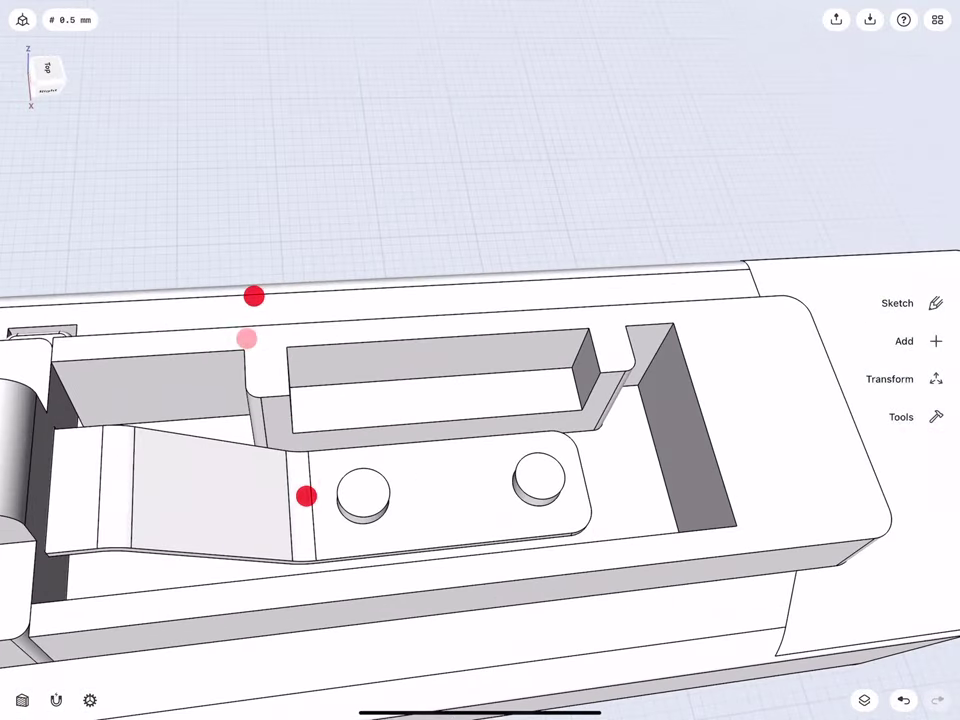
- Start a sketch on the cabin face and make the existing sketches visible
left_click(435, 403)
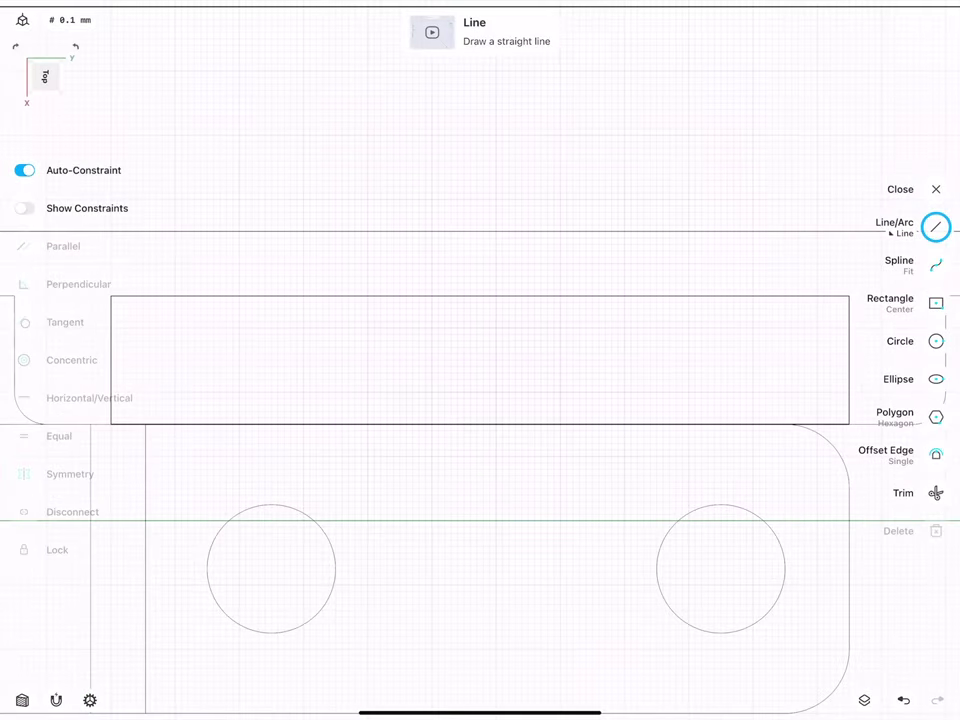
scroll(384, 349, "down", 5)
left_click(864, 700)
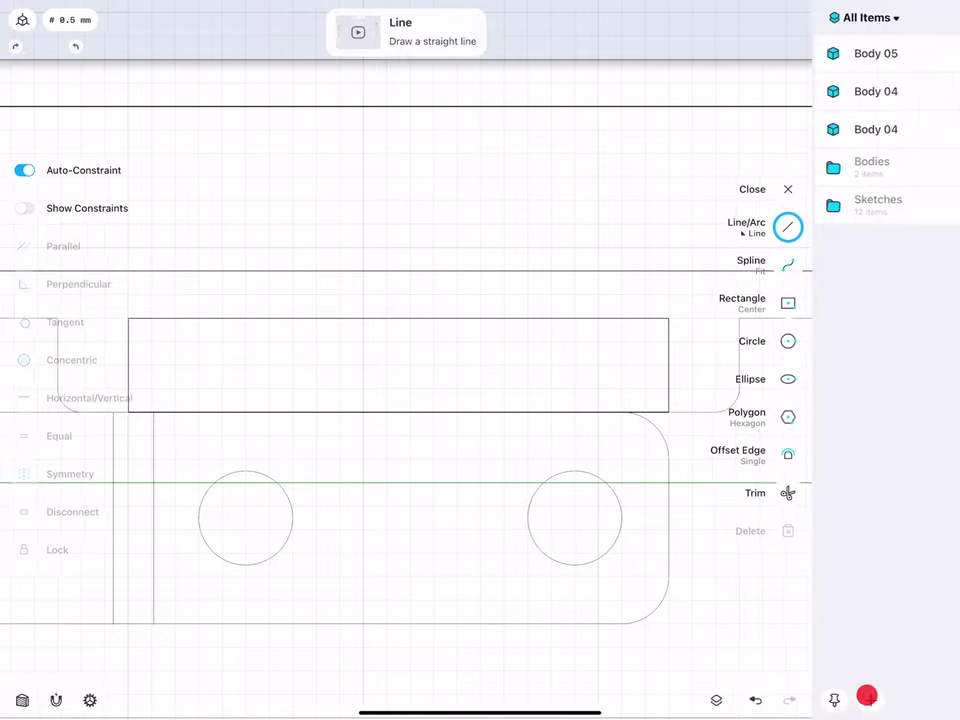
left_click(938, 208)
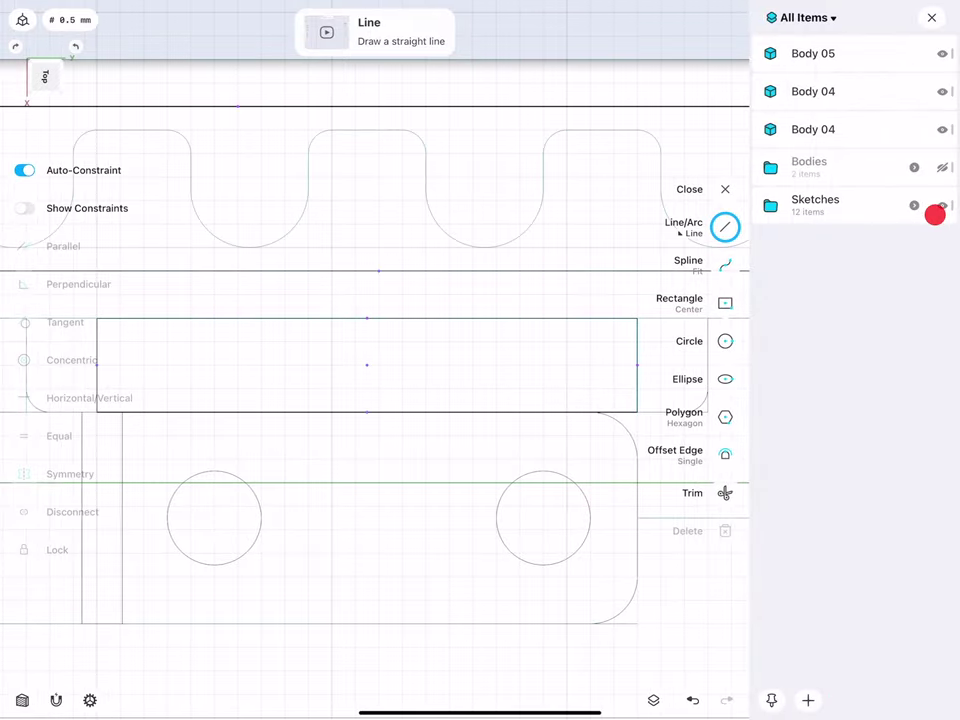
scroll(325, 290, "up", 5)
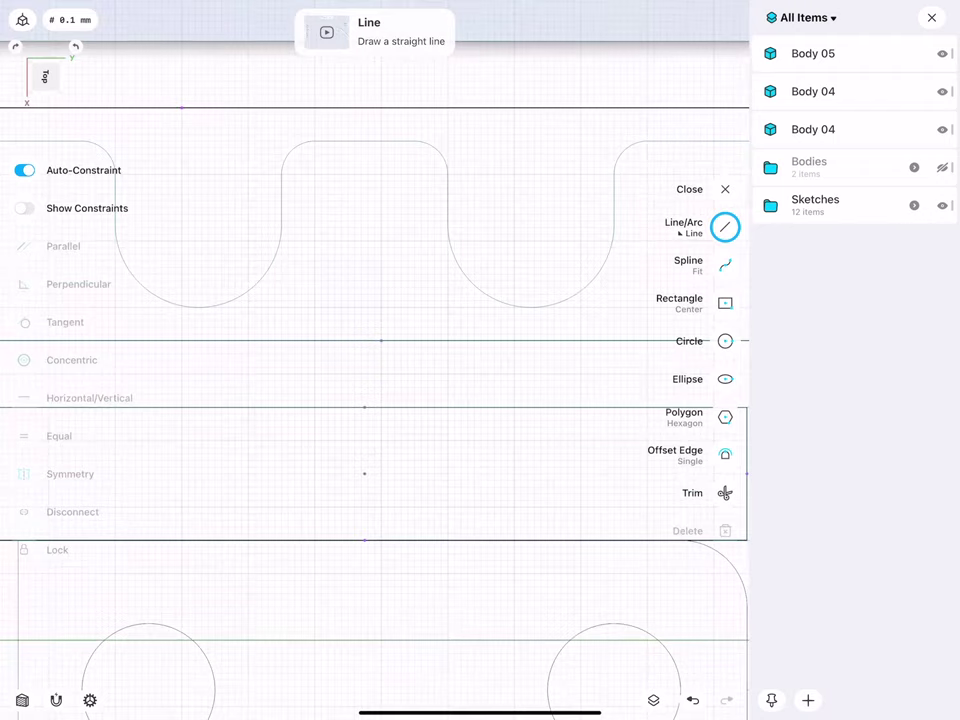
- Draw a vertical line up from the edge and set its length to 0.6 mm
left_click_drag(364, 407, 364, 354)
left_click(326, 380)
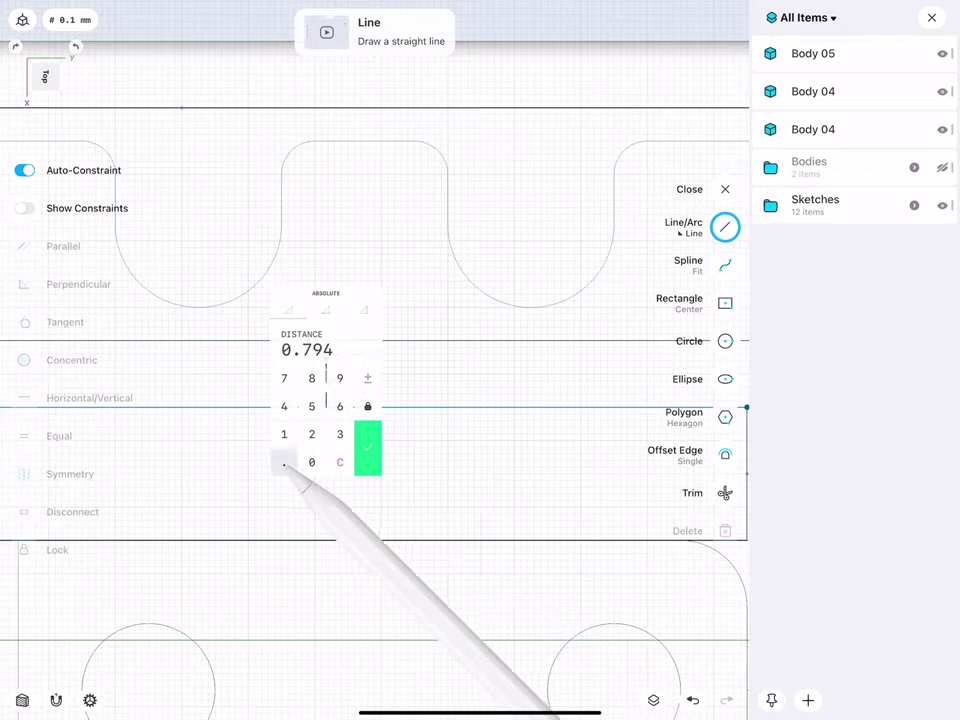
left_click(284, 462)
left_click(340, 406)
left_click(368, 448)
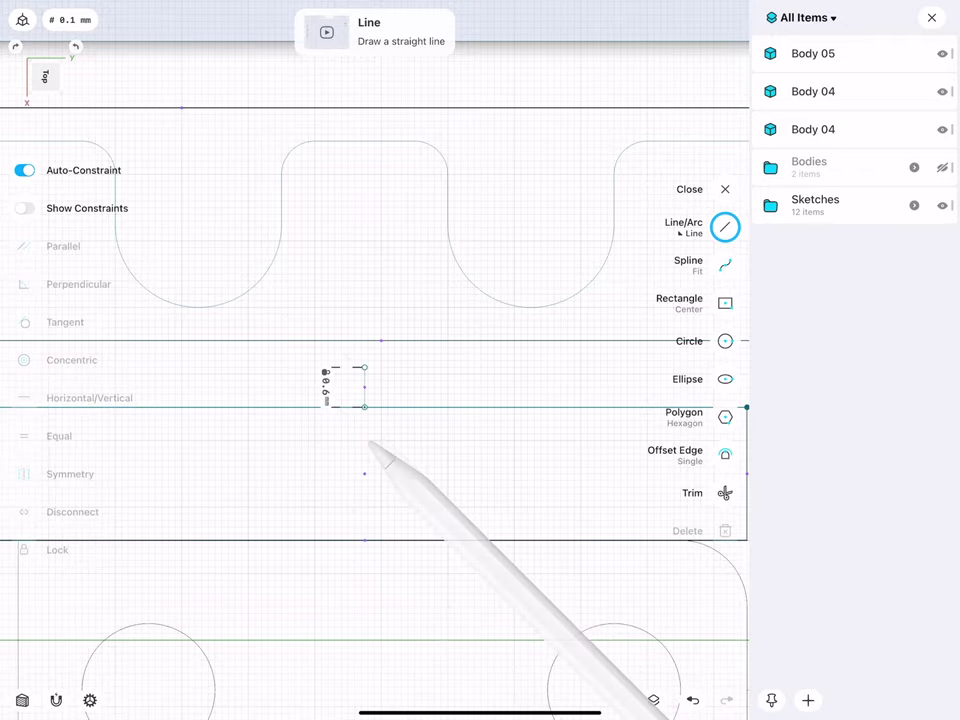
scroll(301, 406, "up", 1)
scroll(301, 406, "down", 3)
scroll(318, 412, "down", 2)
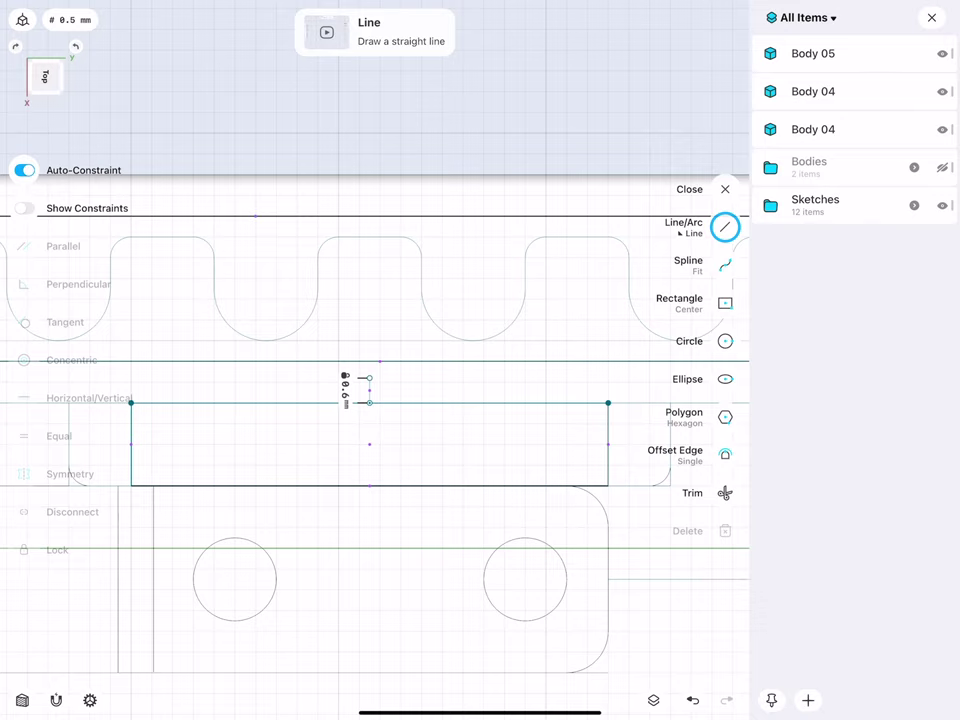
scroll(355, 386, "up", 3)
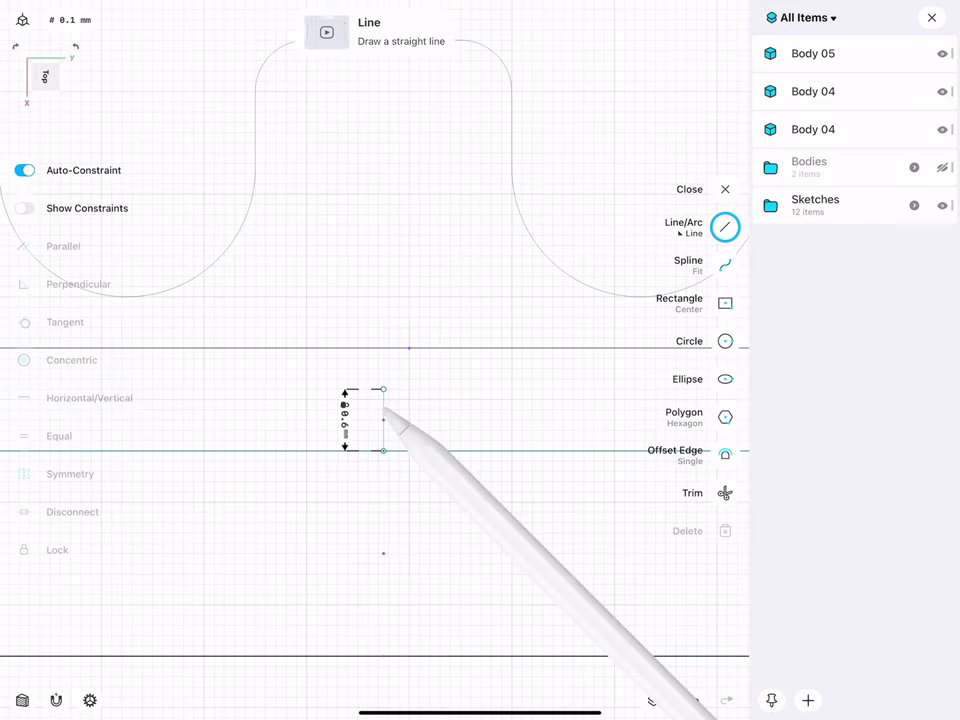
- Select the 0.6 mm line, expand the Sketches folder, and reposition Sketch plane 07 in the list
left_click(383, 430)
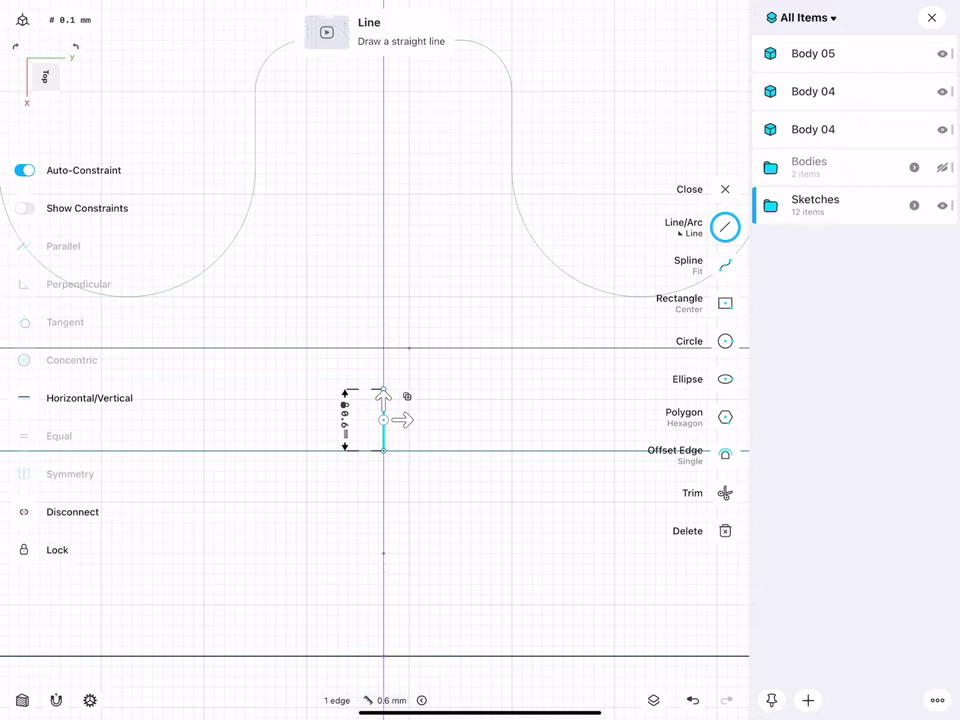
left_click(913, 205)
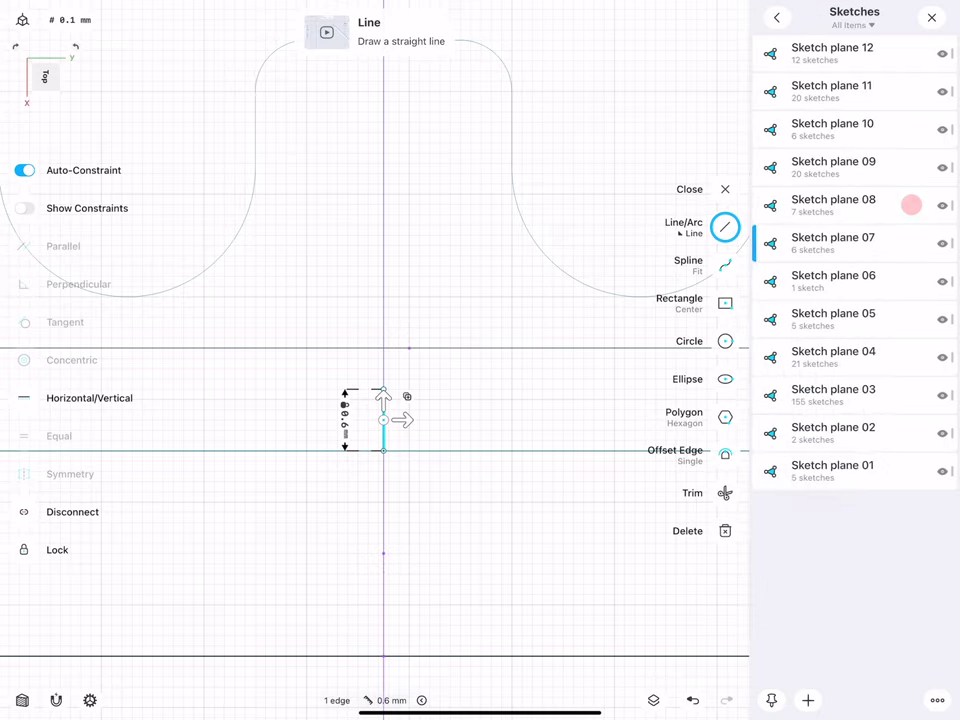
left_click(867, 236)
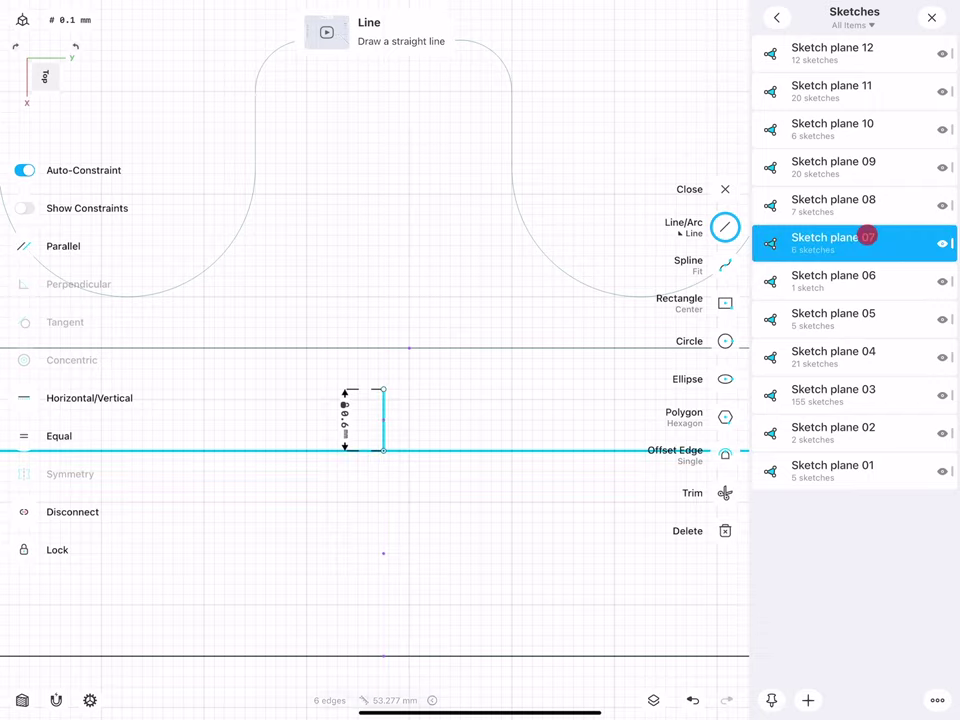
left_click_drag(834, 239, 835, 18)
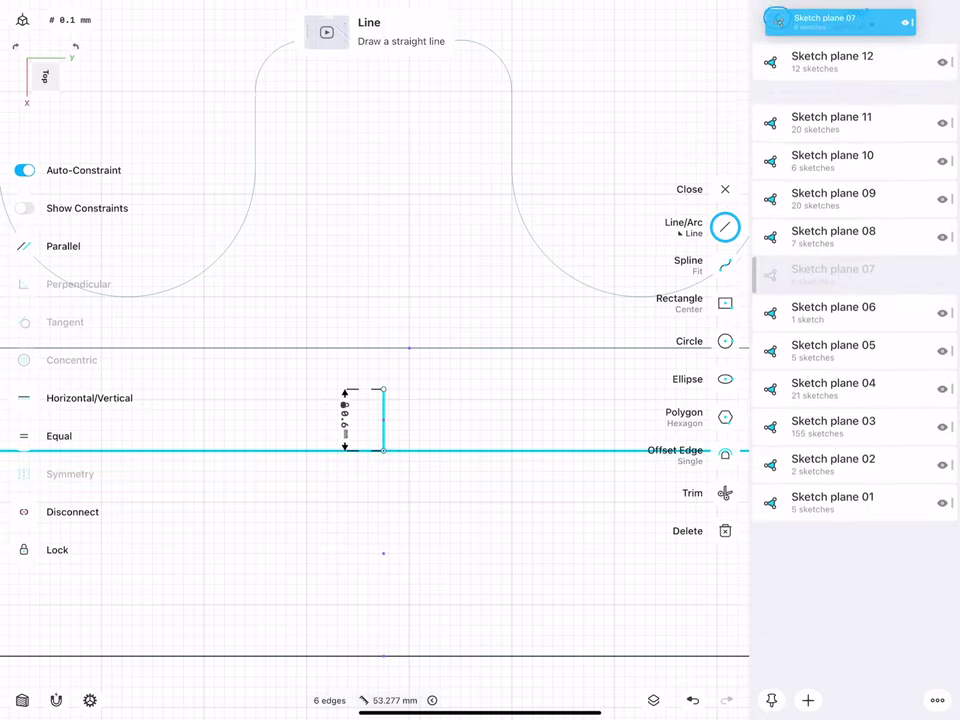
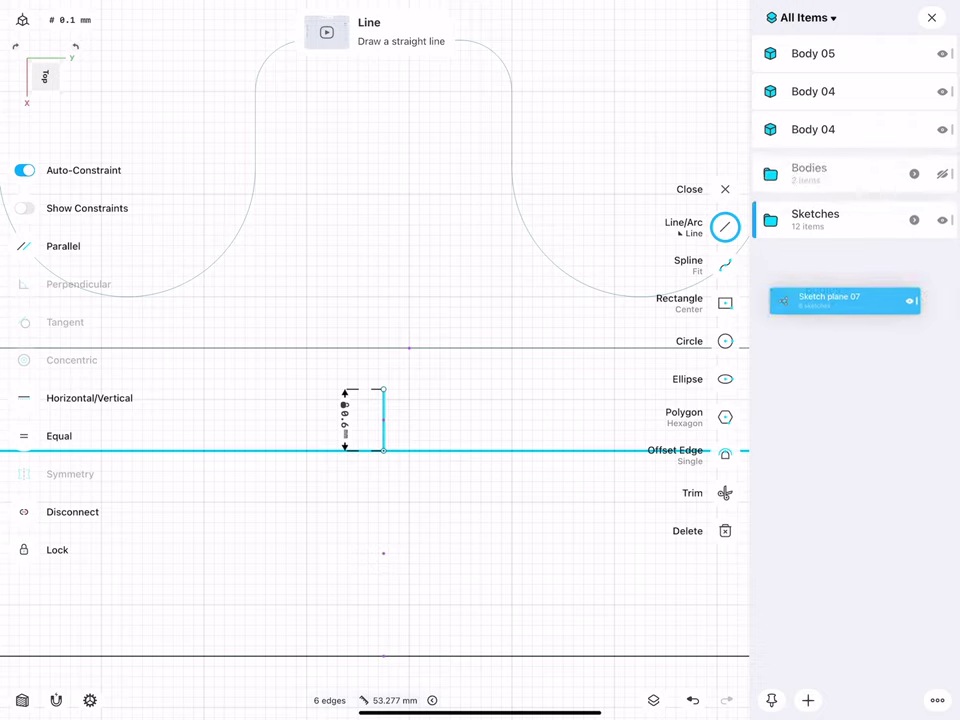
- Drag Sketch plane 07 out of the Sketches folder in the Items panel
left_click_drag(835, 18, 850, 243)
scroll(304, 410, "down", 5)
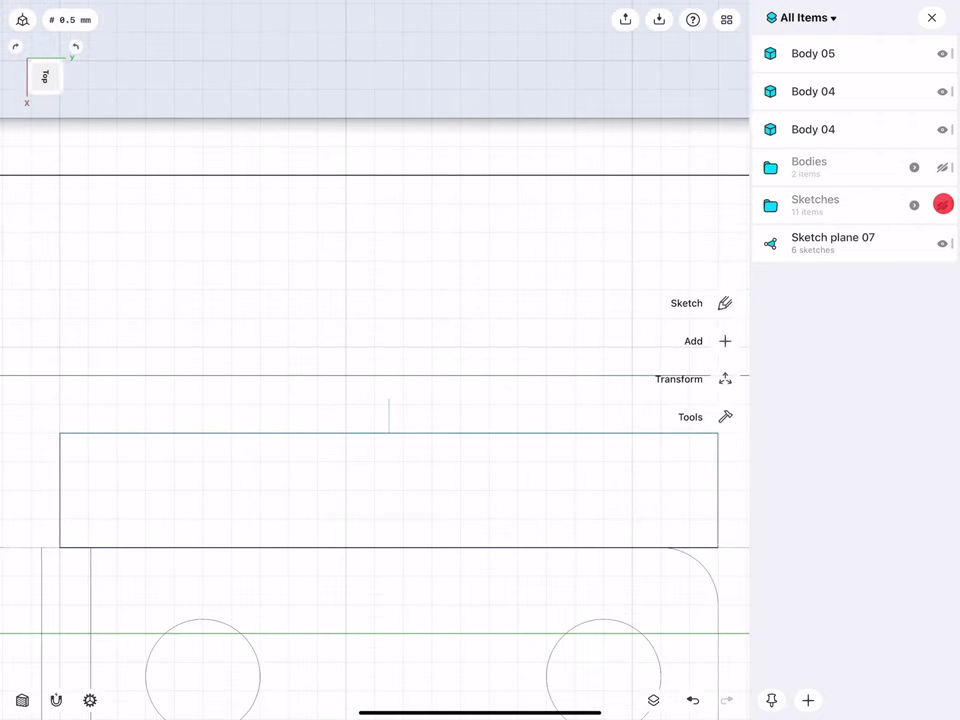
scroll(320, 400, "down", 1)
scroll(339, 402, "down", 1)
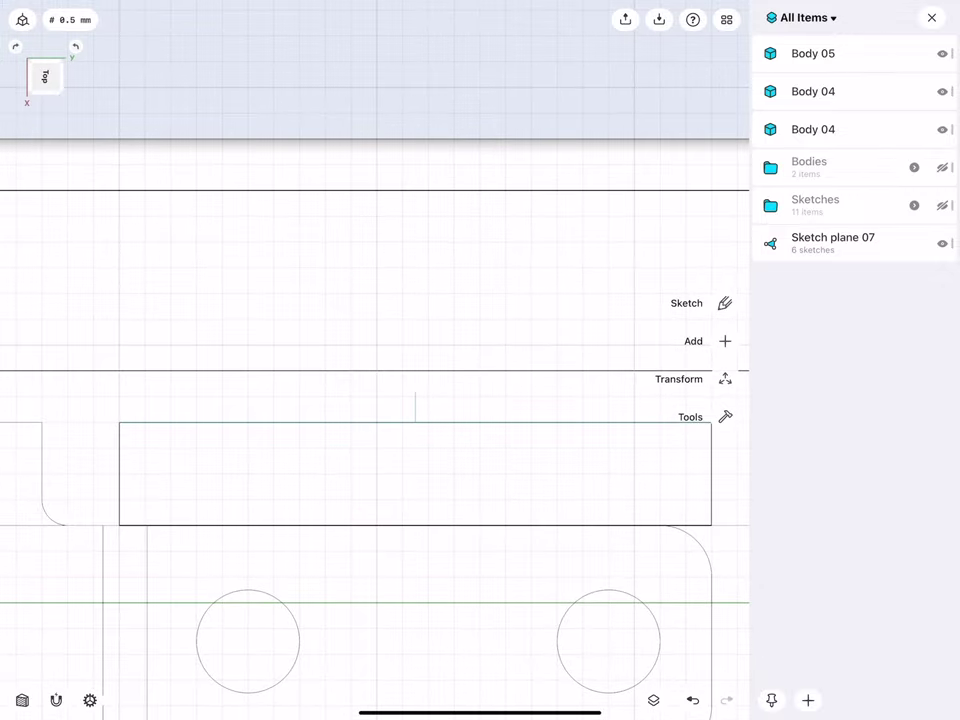
- Hide Body 04 and Body 05, then close the Items panel
left_click(941, 129)
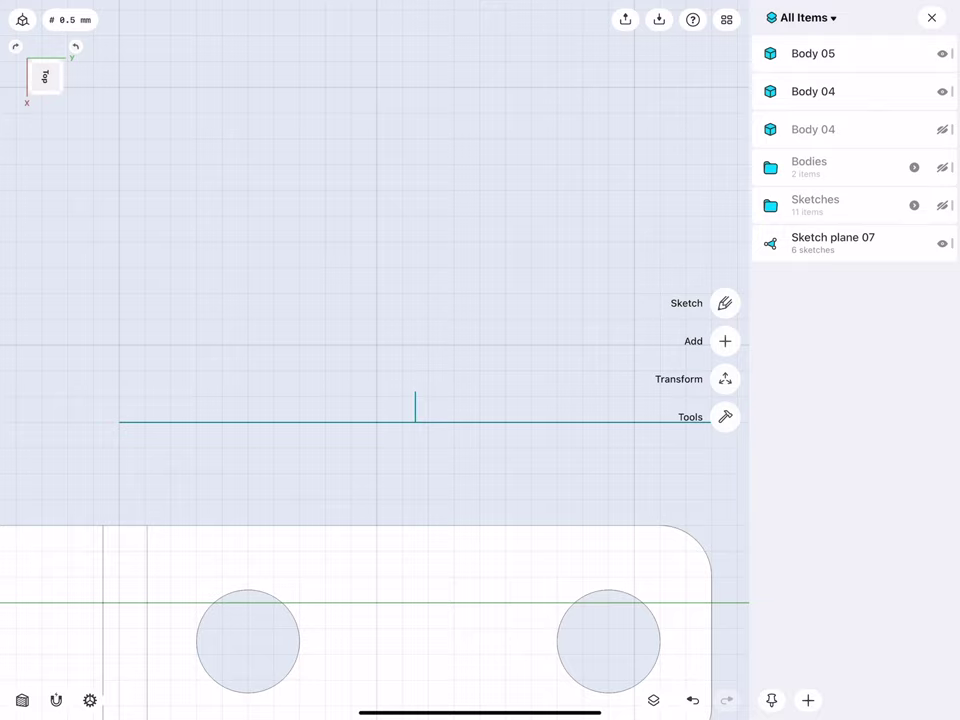
left_click(942, 54)
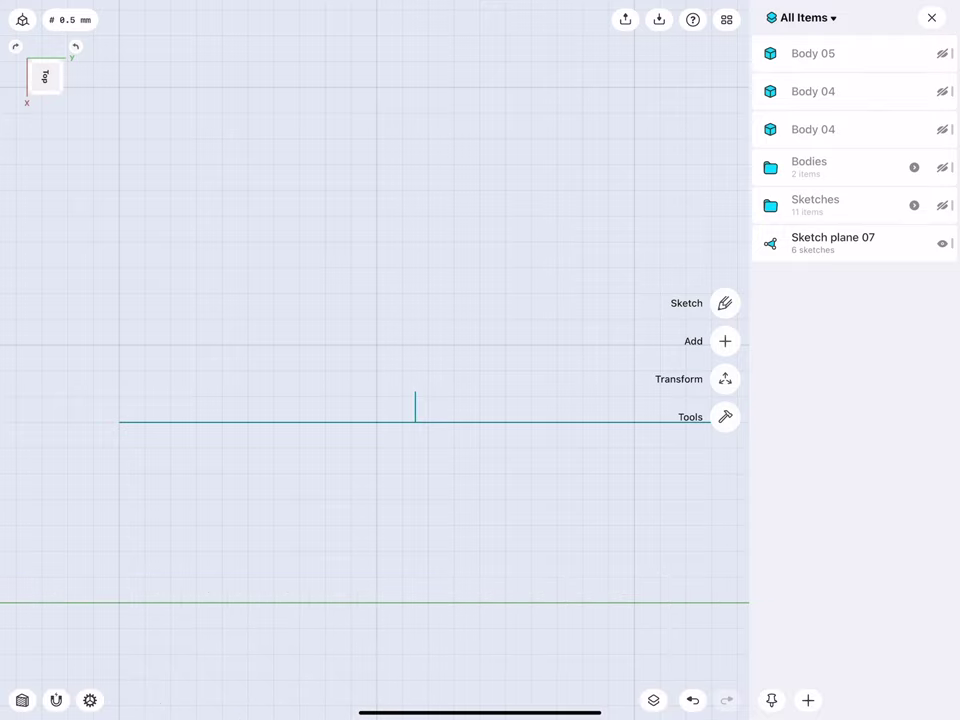
left_click(931, 17)
- Draw a 2 mm radius circle centred on the top of the short vertical tick
scroll(318, 427, "up", 1)
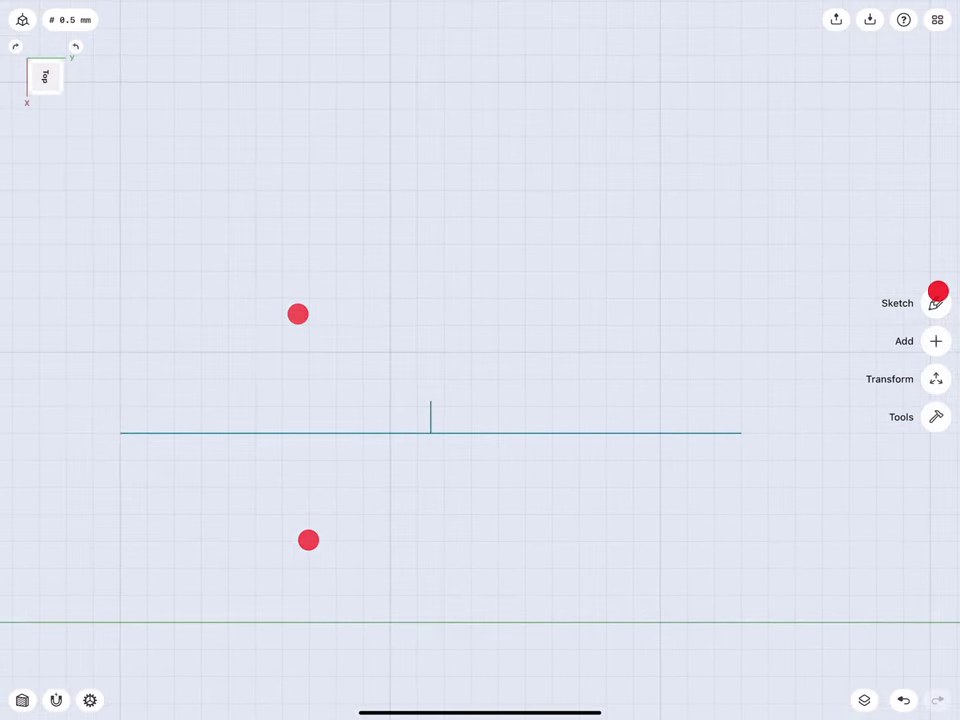
left_click(938, 291)
left_click(935, 341)
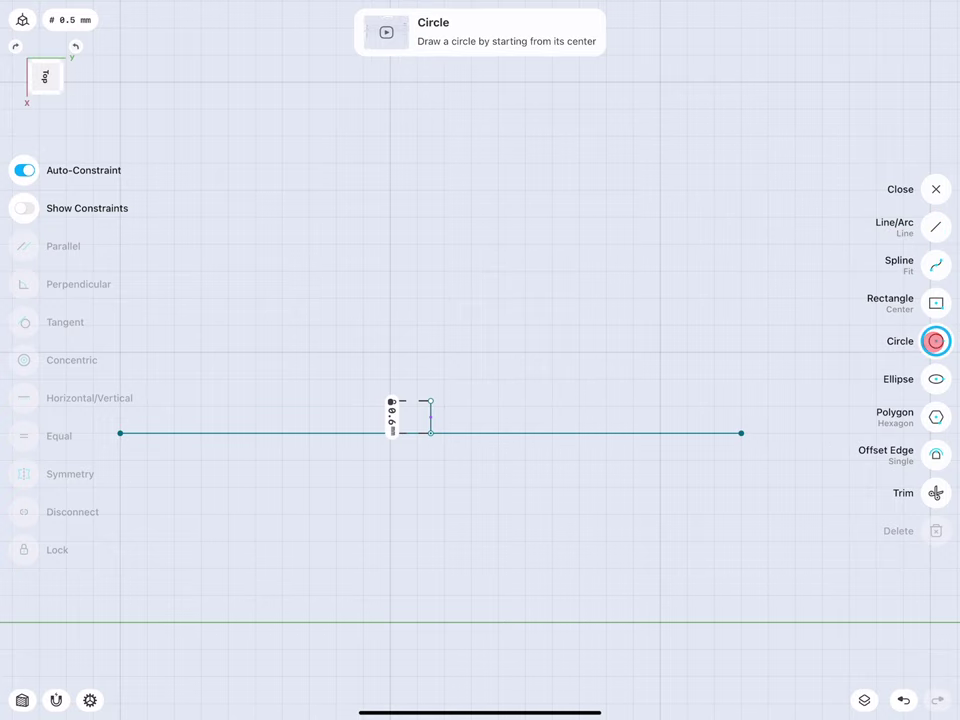
scroll(380, 412, "up", 2)
left_click_drag(412, 397, 412, 272)
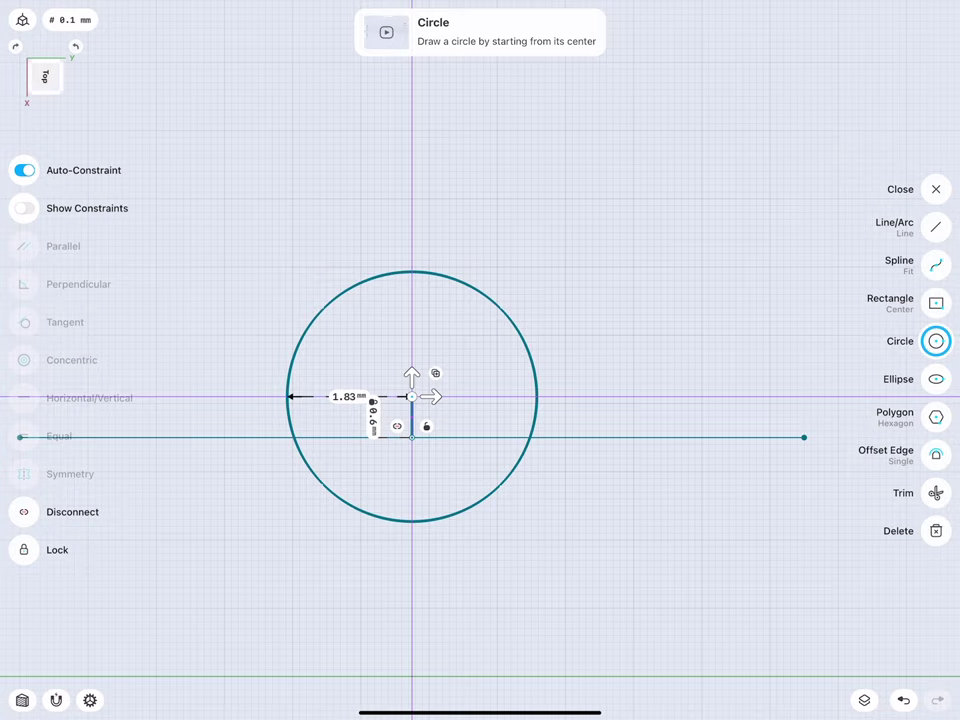
left_click(366, 322)
left_click(365, 358)
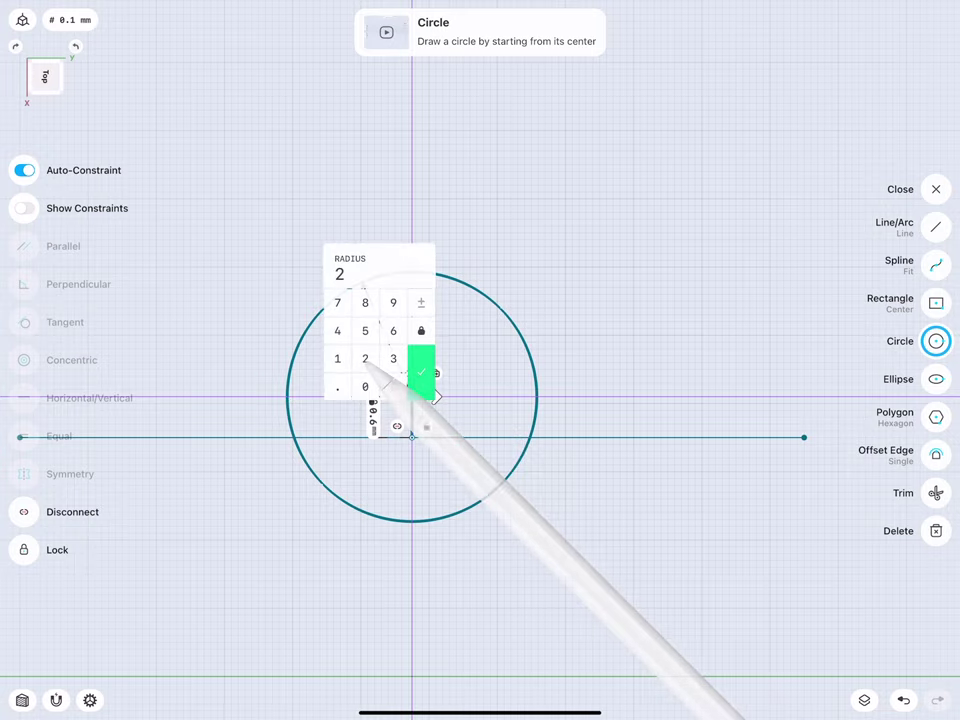
left_click(421, 372)
scroll(322, 392, "right", 1)
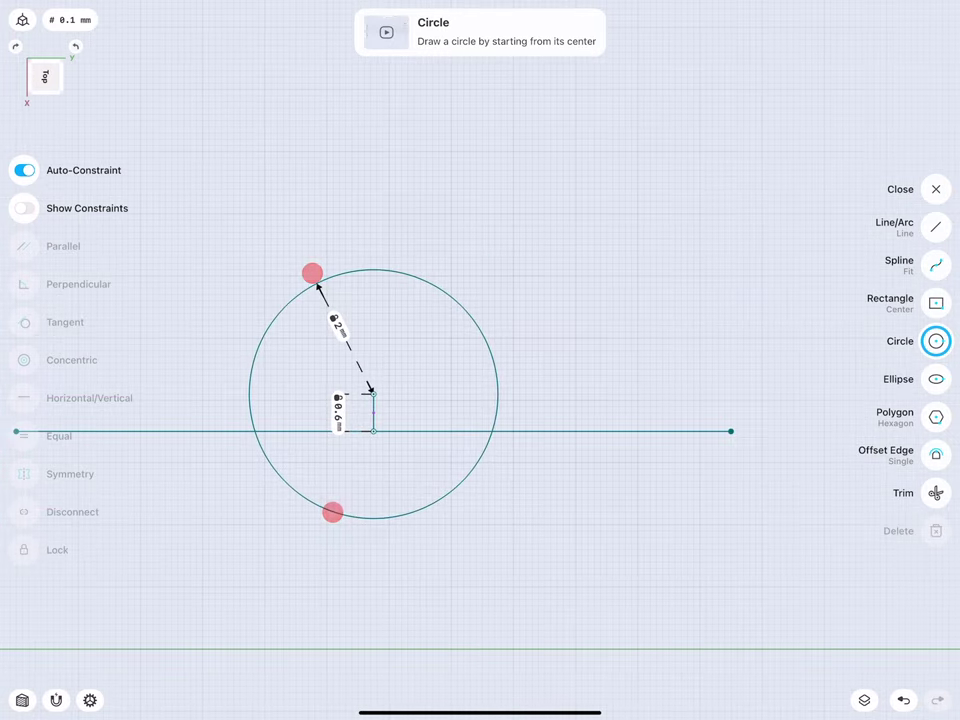
- Place a copy of the circle 5 mm to the right
left_click(445, 295)
left_click(934, 190)
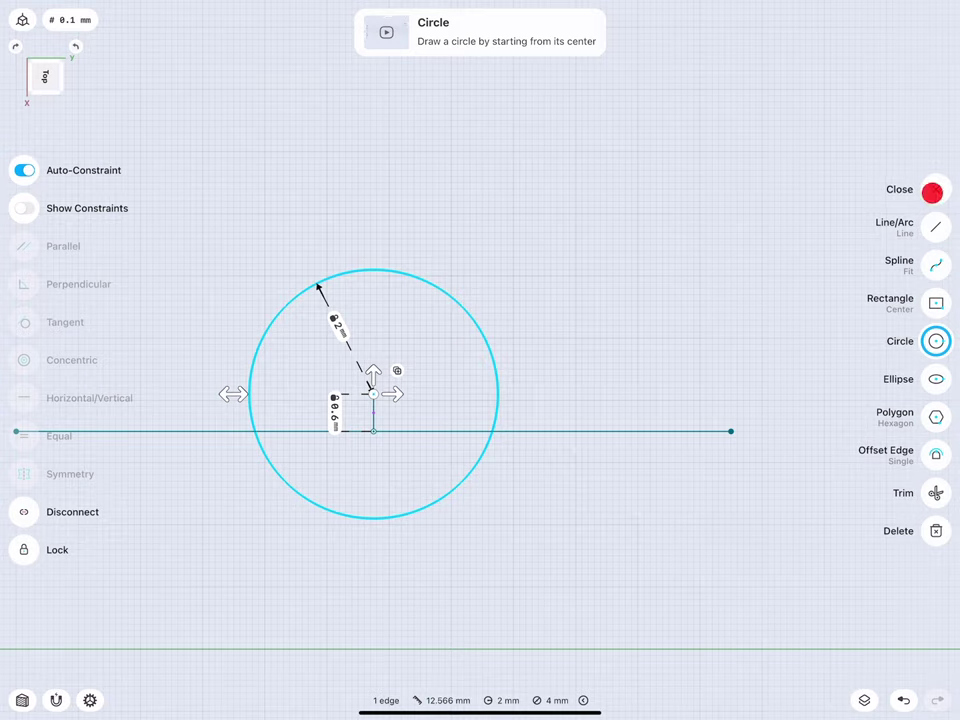
left_click(440, 460)
left_click_drag(416, 394, 730, 394)
left_click(740, 393)
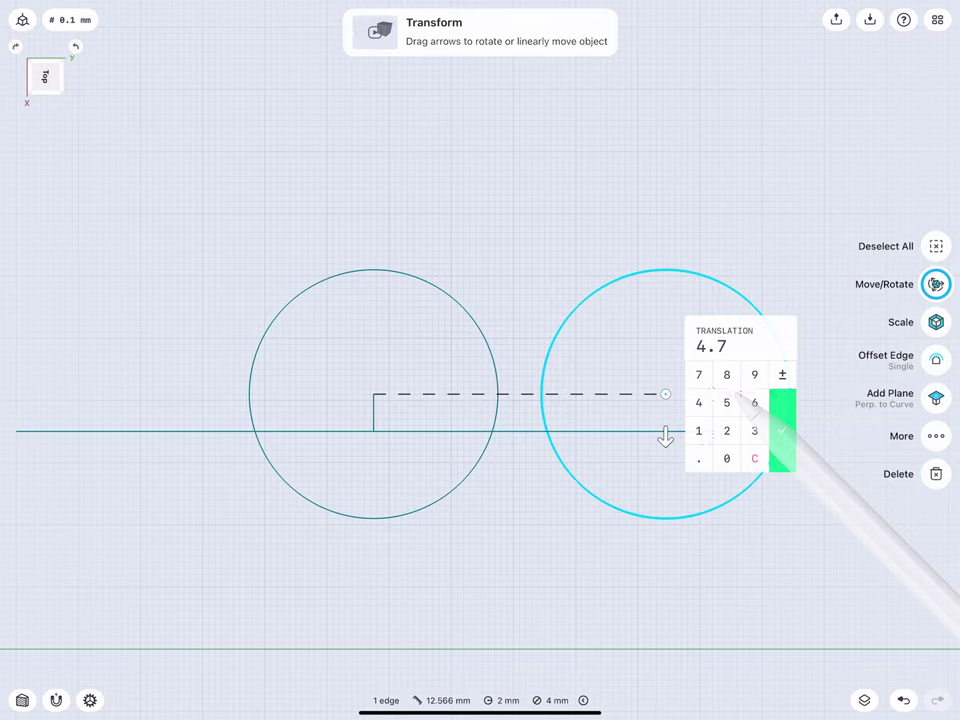
left_click(726, 402)
left_click(782, 430)
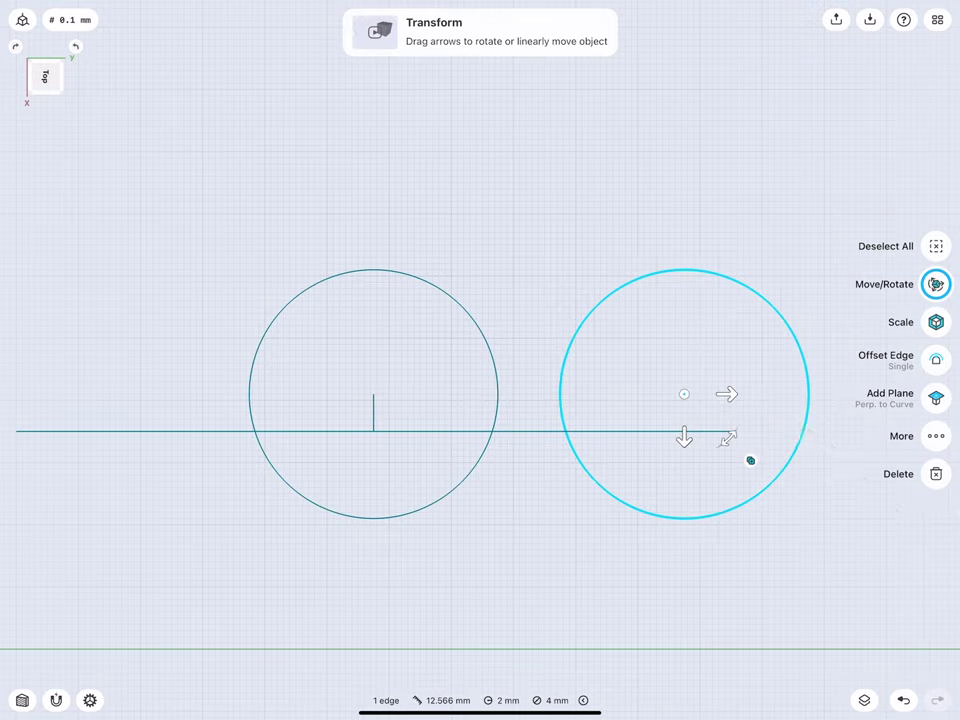
- Lock the radius of both circles at 2 mm
left_click(556, 500)
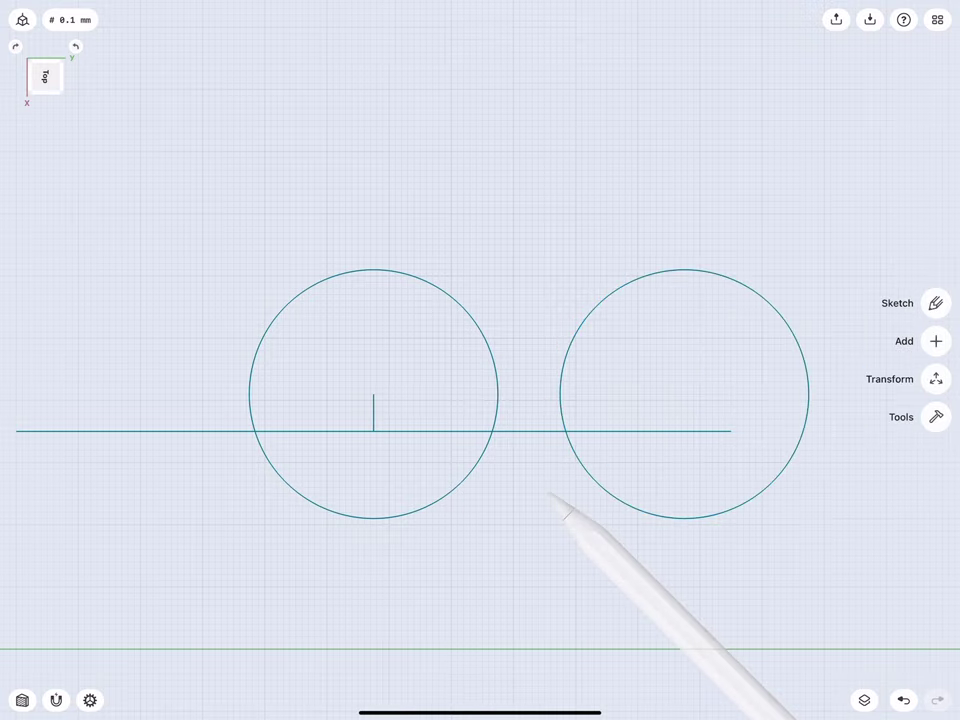
left_click(463, 480)
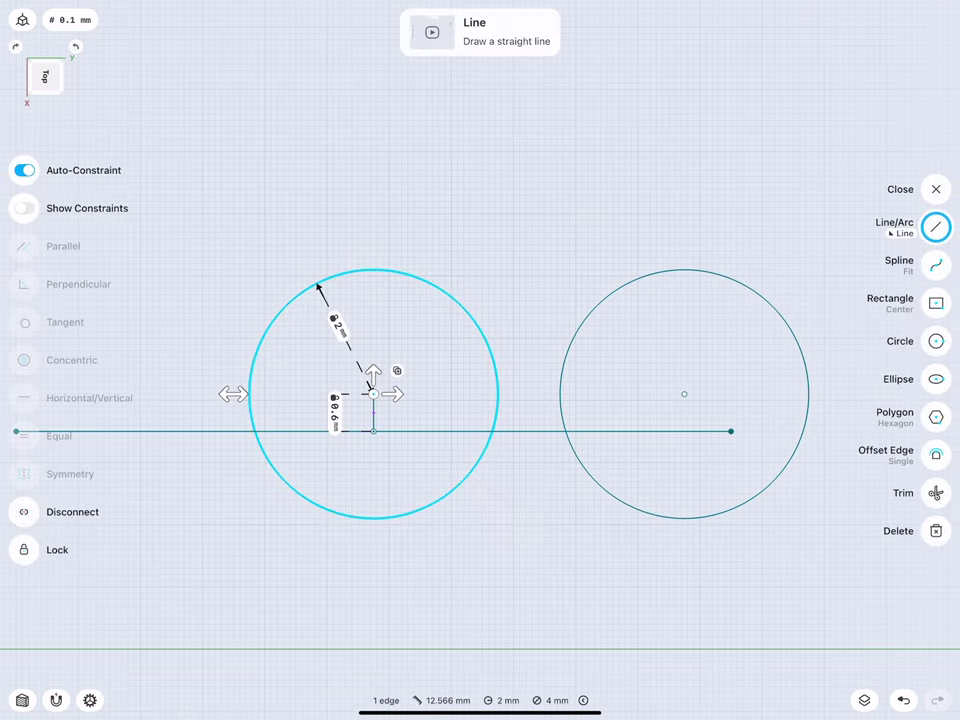
left_click(375, 321)
left_click(411, 381)
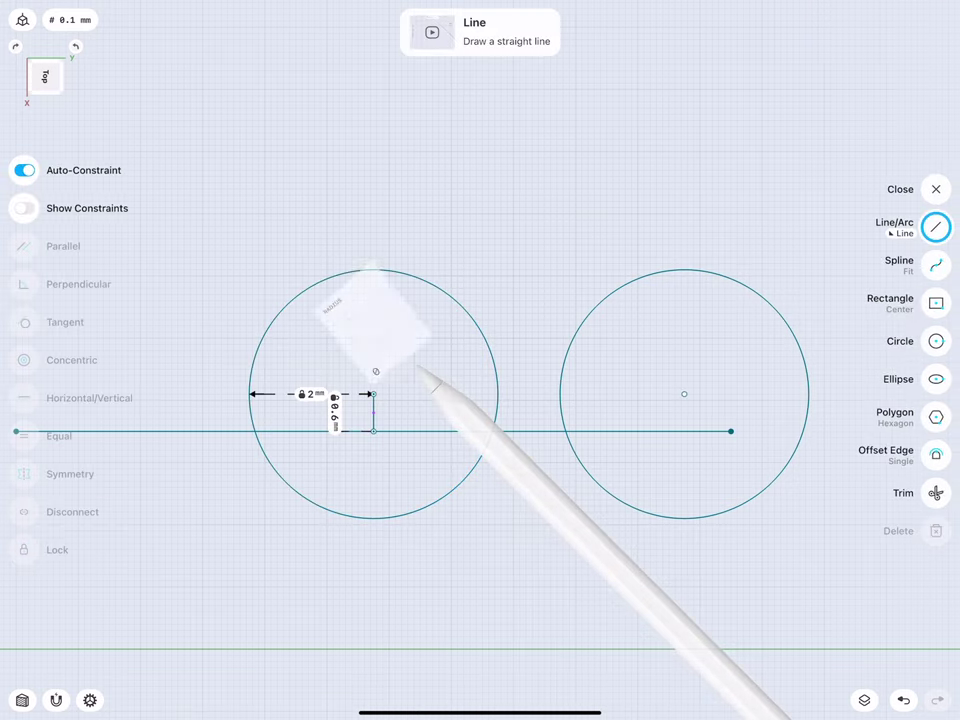
left_click(272, 465)
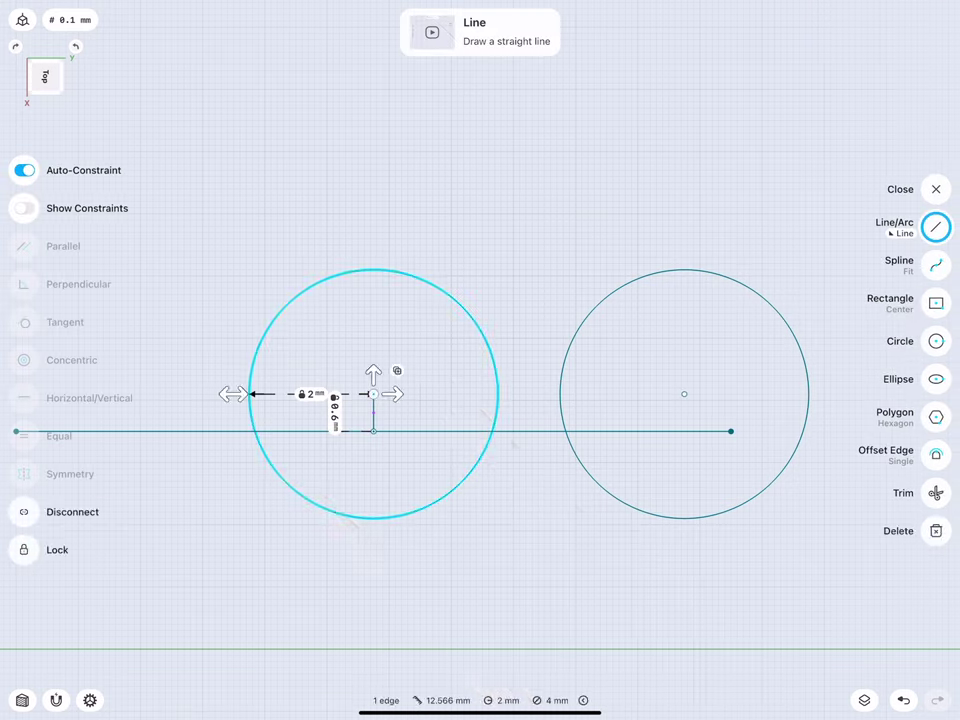
left_click(46, 556)
left_click(598, 476)
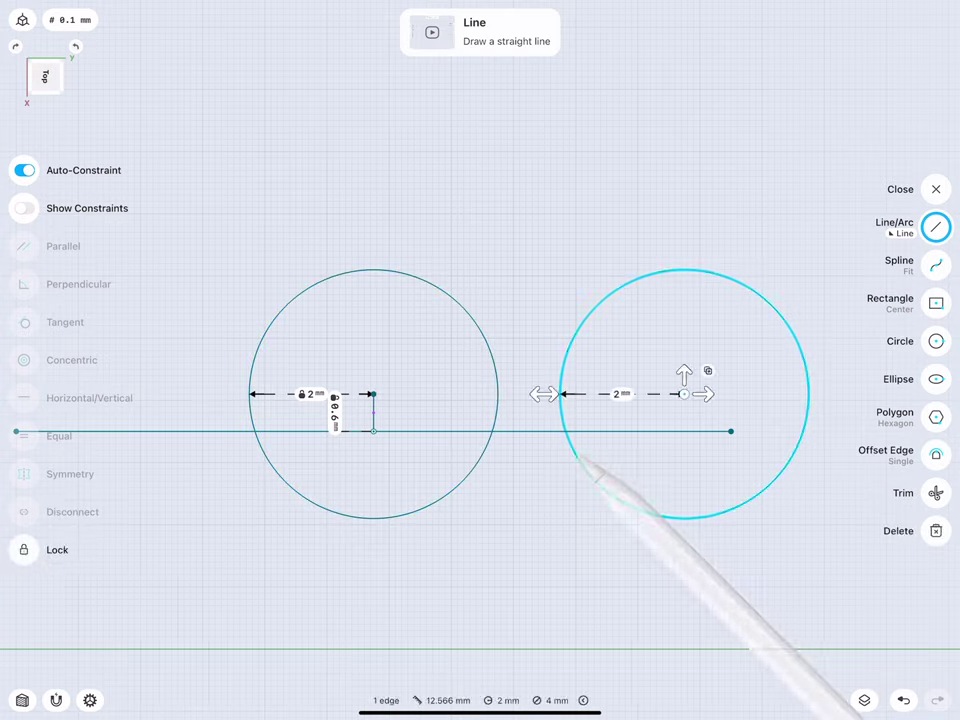
left_click(30, 549)
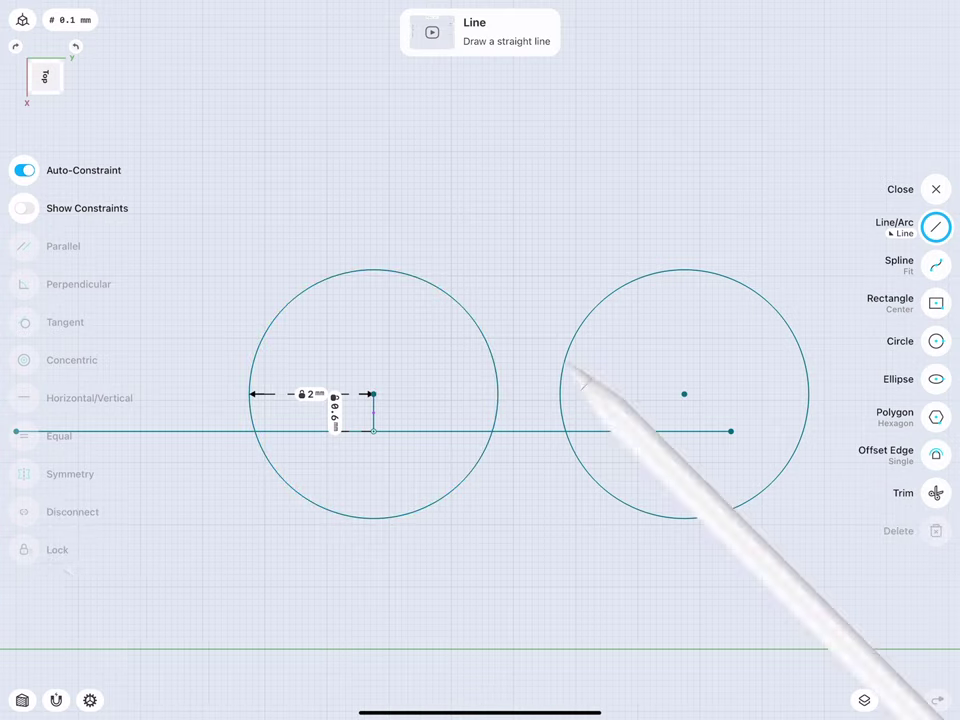
left_click(566, 360)
left_click(621, 394)
left_click(664, 442)
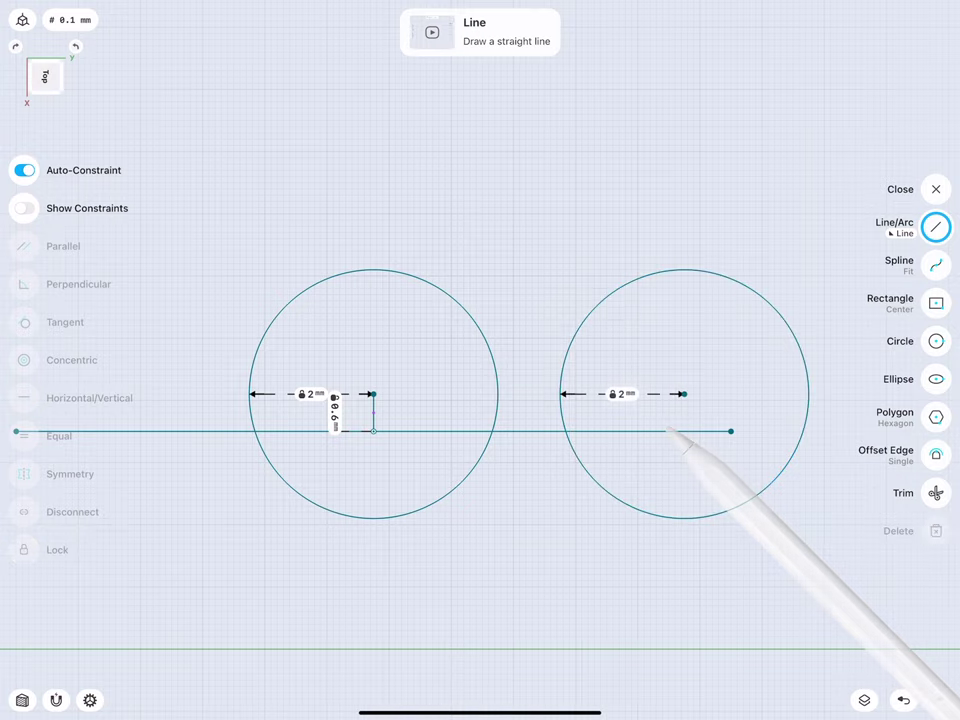
- Draw a slanted line between the circles and make it tangent to both
left_click(561, 503)
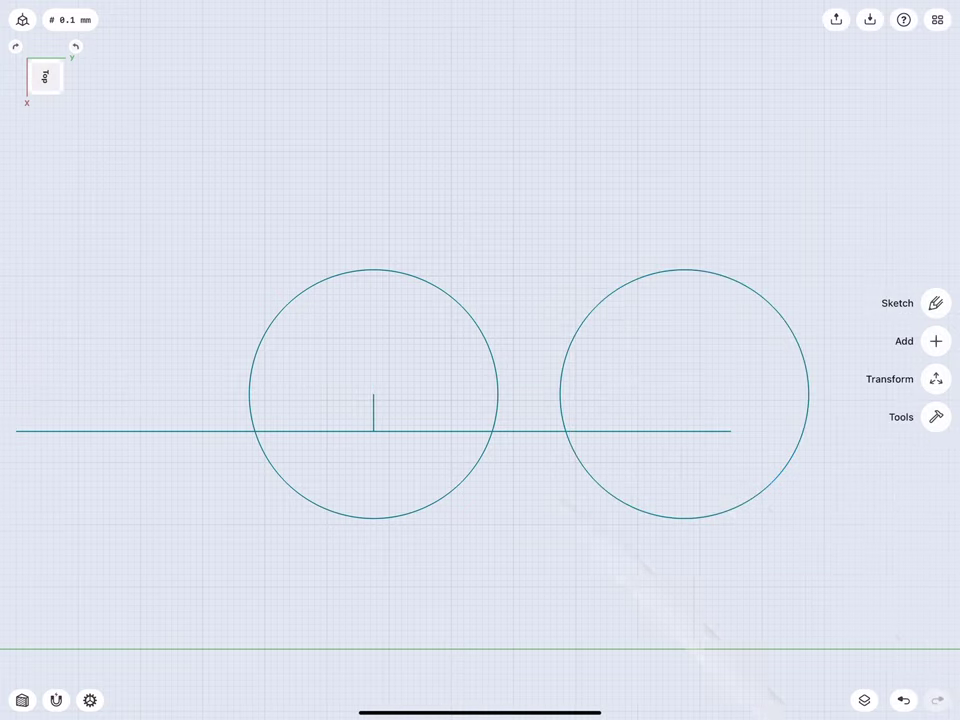
left_click_drag(625, 593, 445, 208)
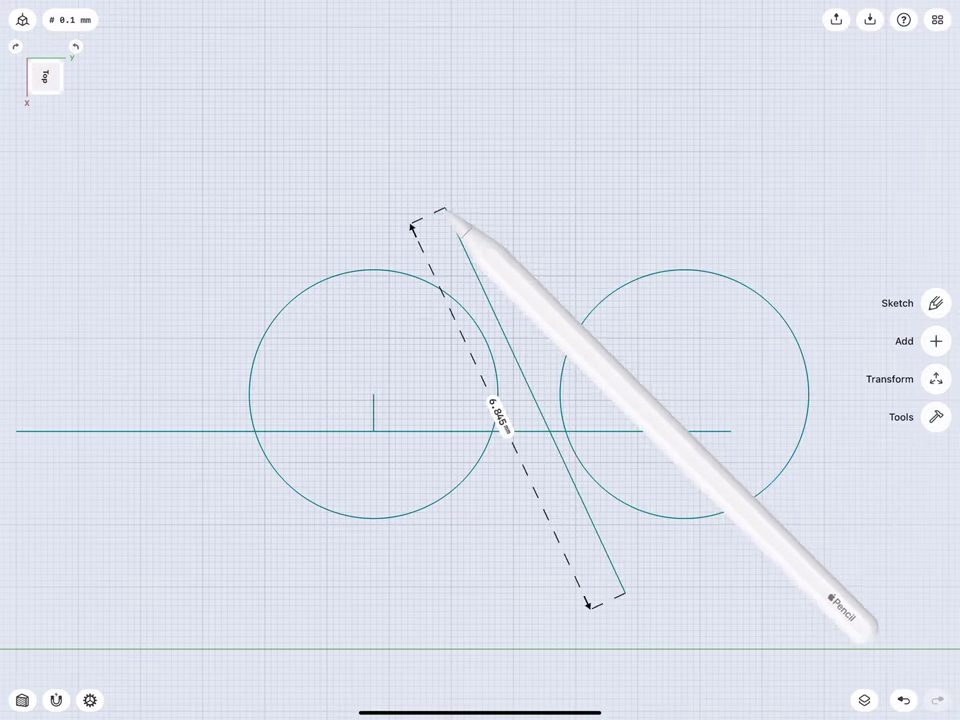
left_click(478, 316)
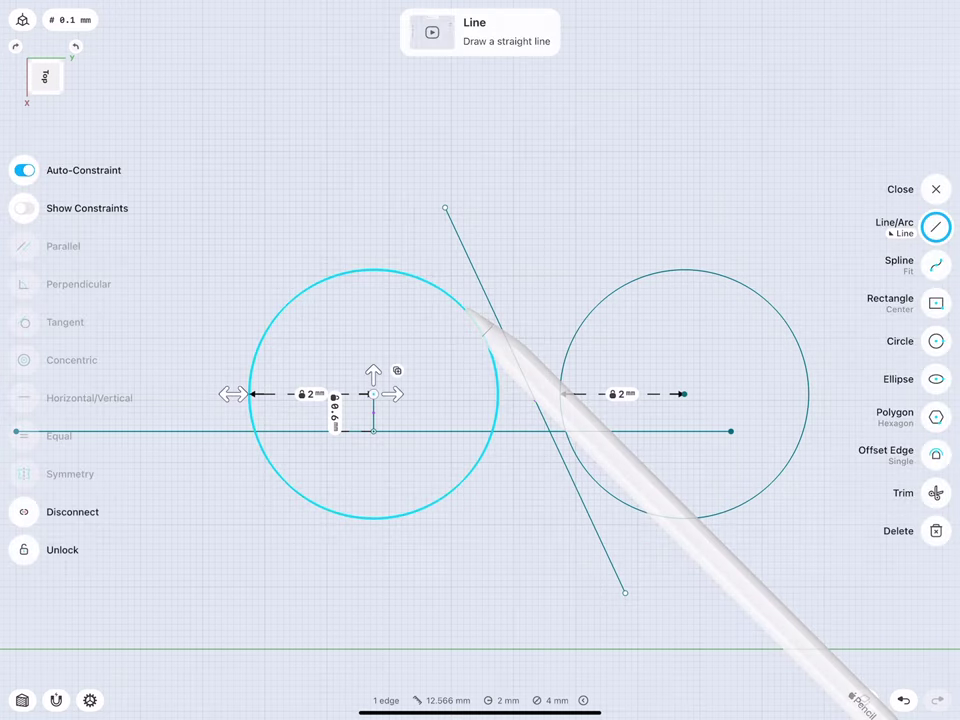
left_click(490, 302)
left_click(30, 322)
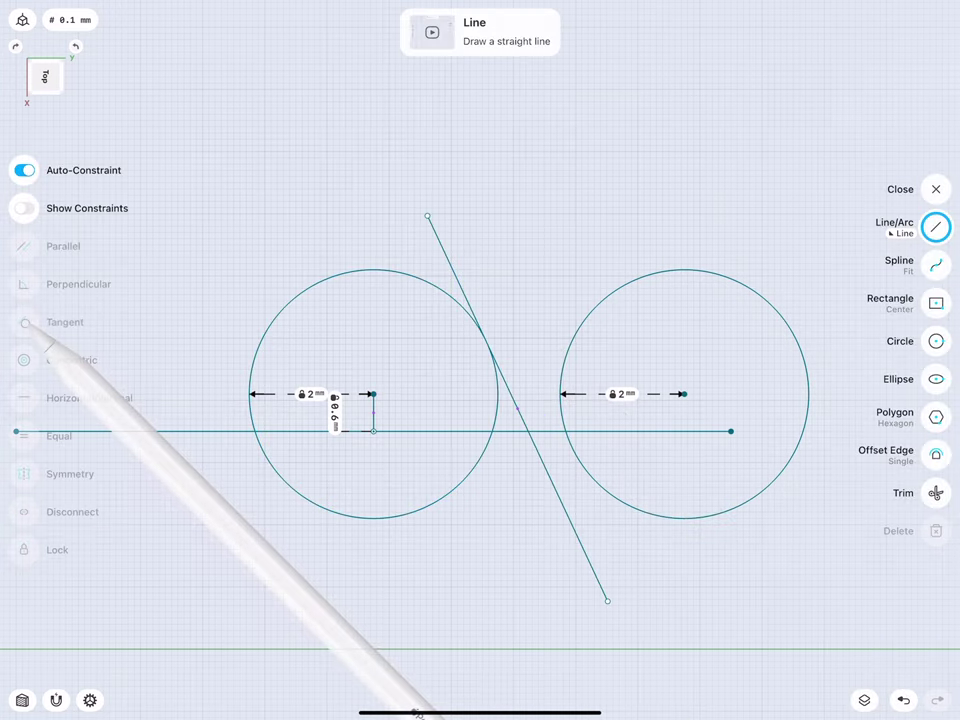
left_click(557, 495)
left_click(588, 472)
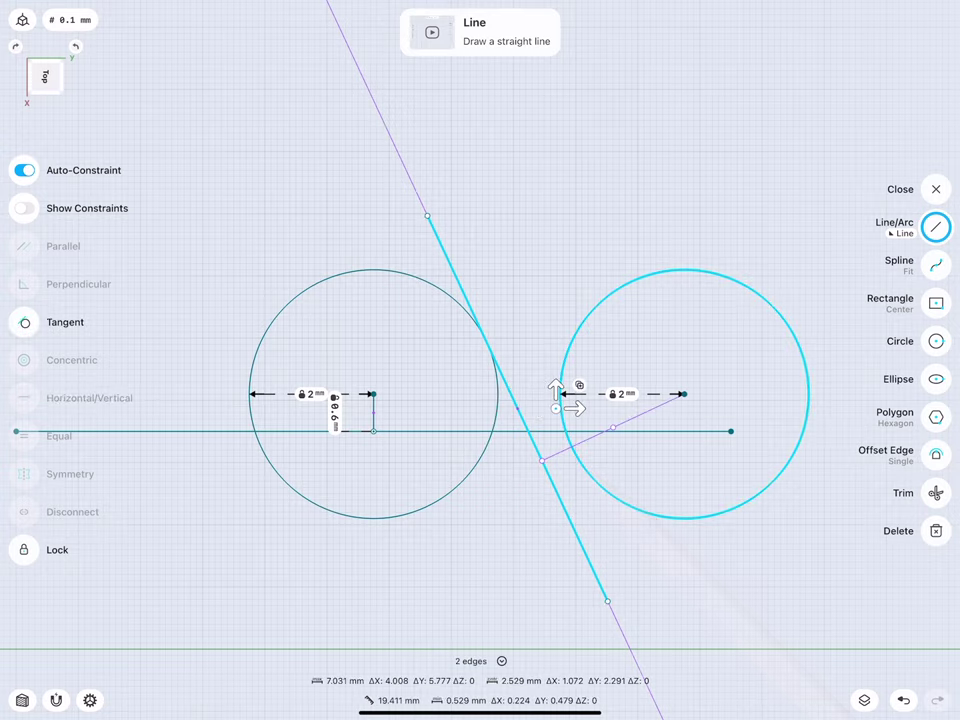
left_click(24, 322)
mouse_move(524, 450)
middle_mouse_down()
mouse_move(335, 380)
mouse_move(350, 368)
middle_mouse_up()
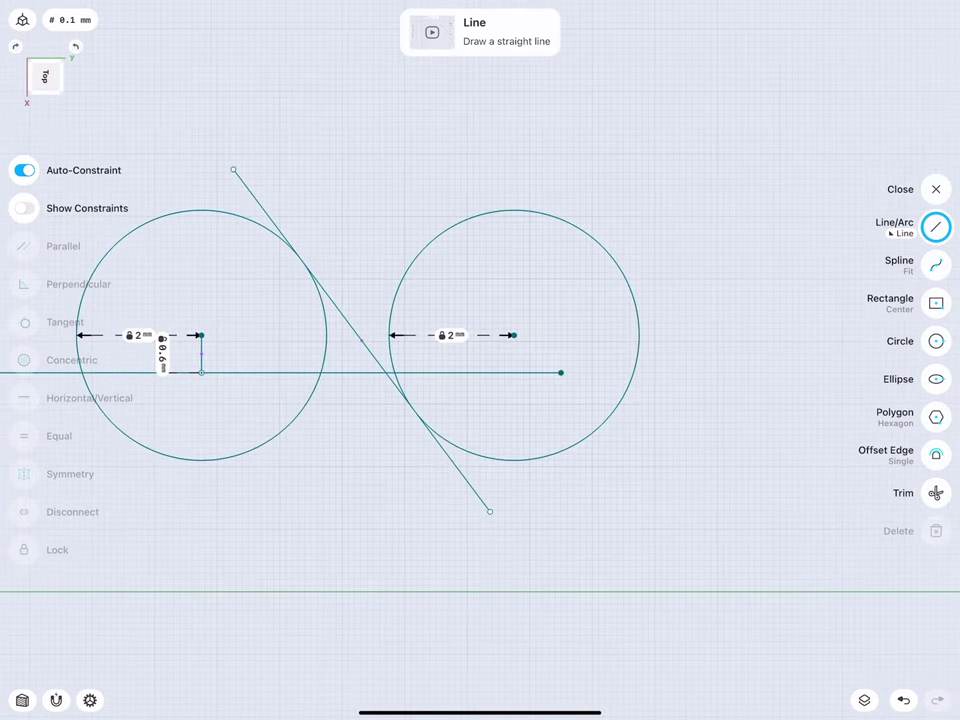
left_click(936, 493)
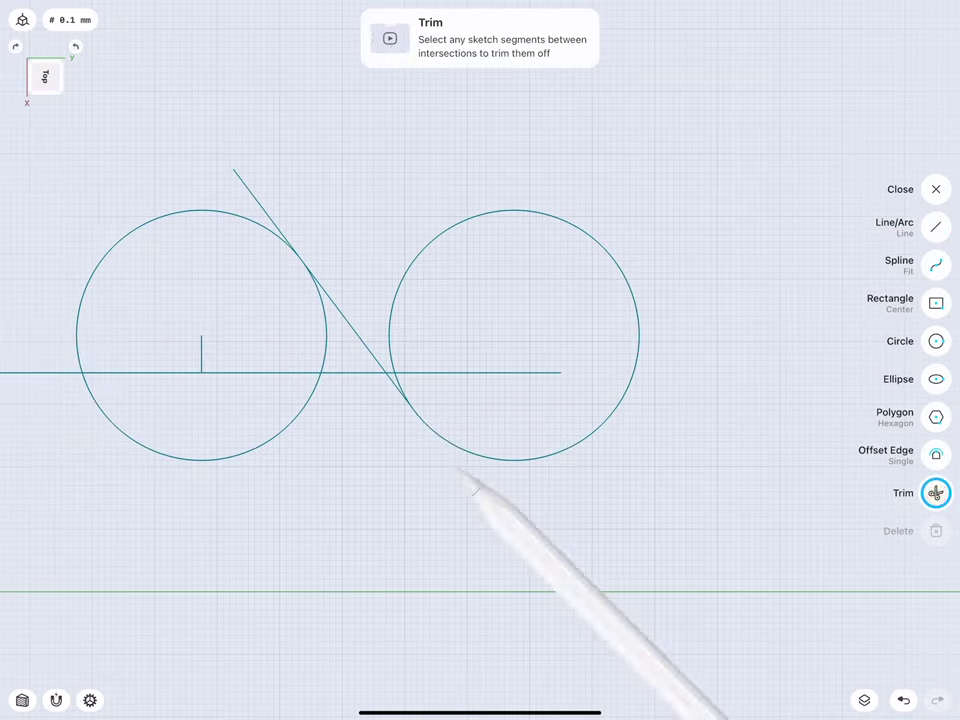
- Trim the slanted line's outer ends and add a horizontal line tangent to the right circle's bottom
left_click(460, 471)
left_click(250, 190)
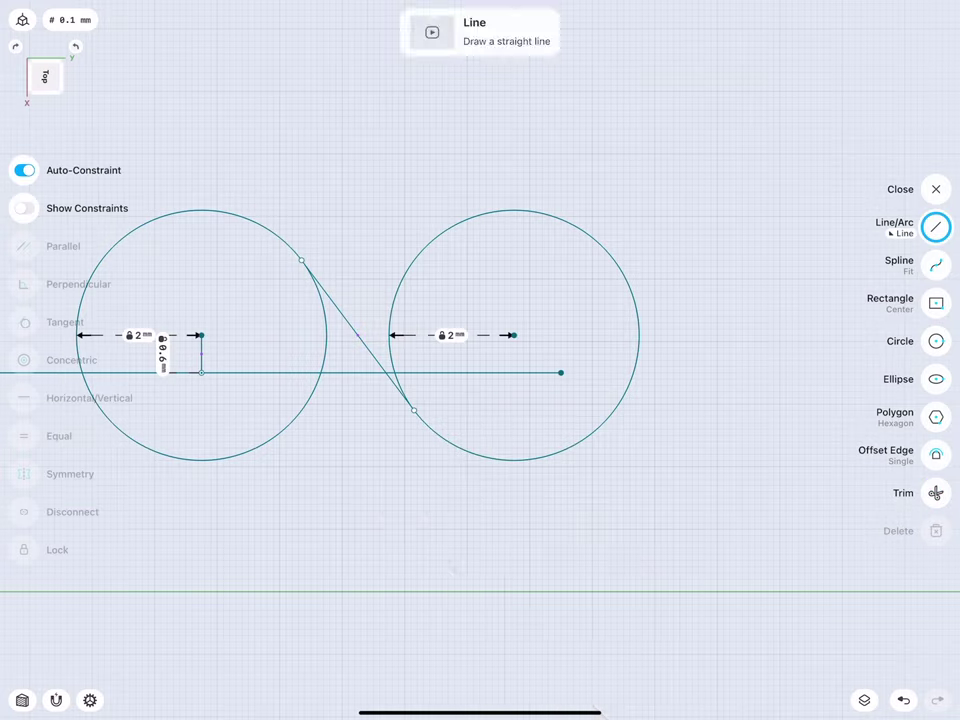
left_click_drag(461, 529, 717, 529)
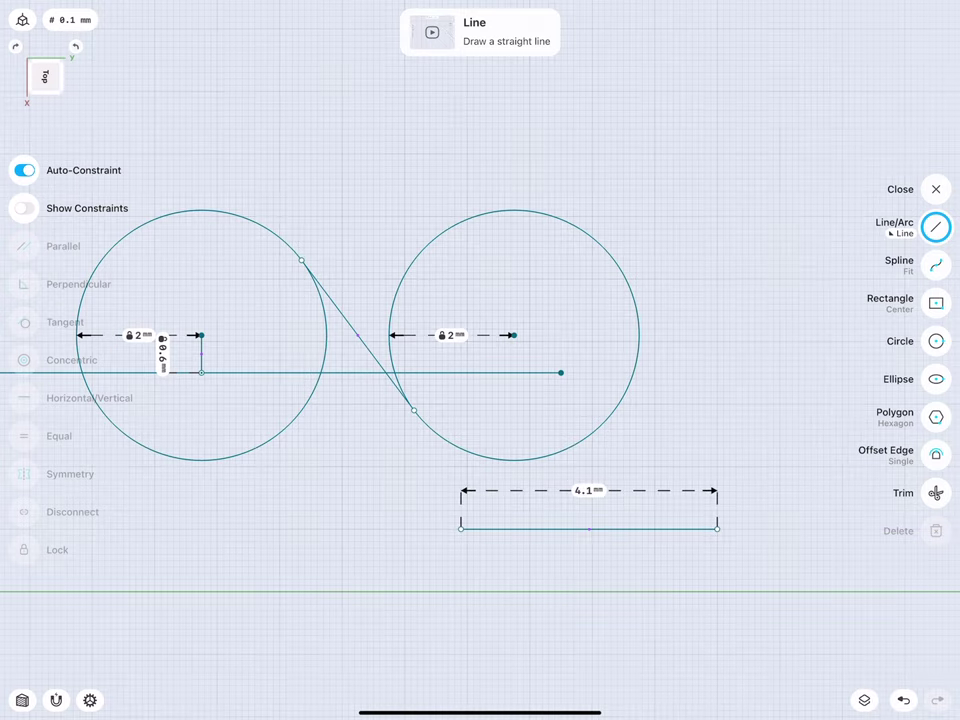
left_click(500, 529)
left_click(514, 462)
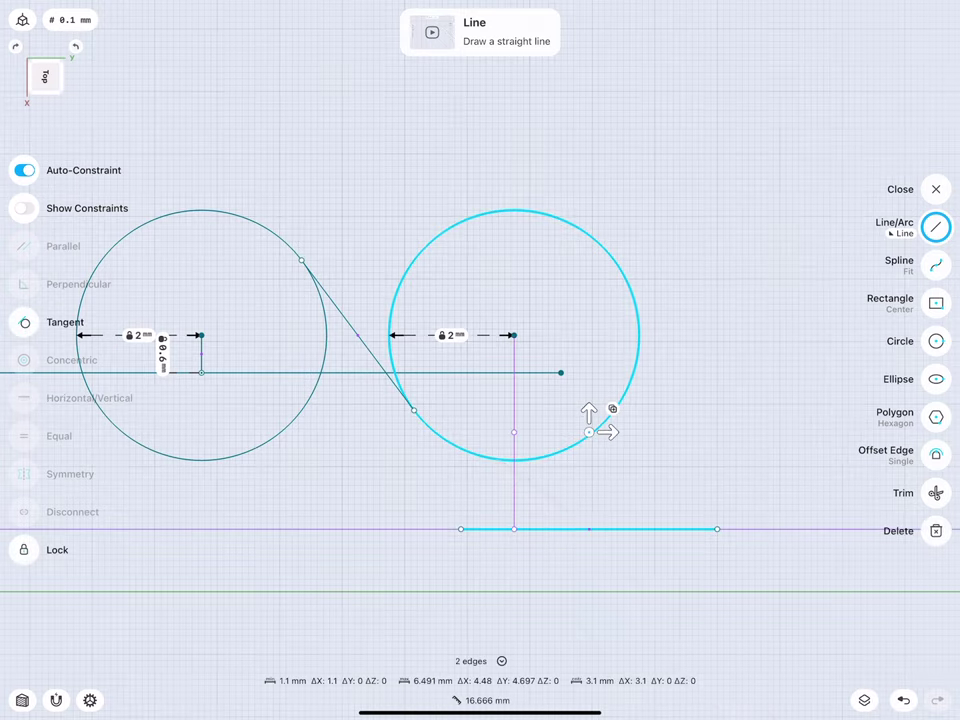
left_click(25, 322)
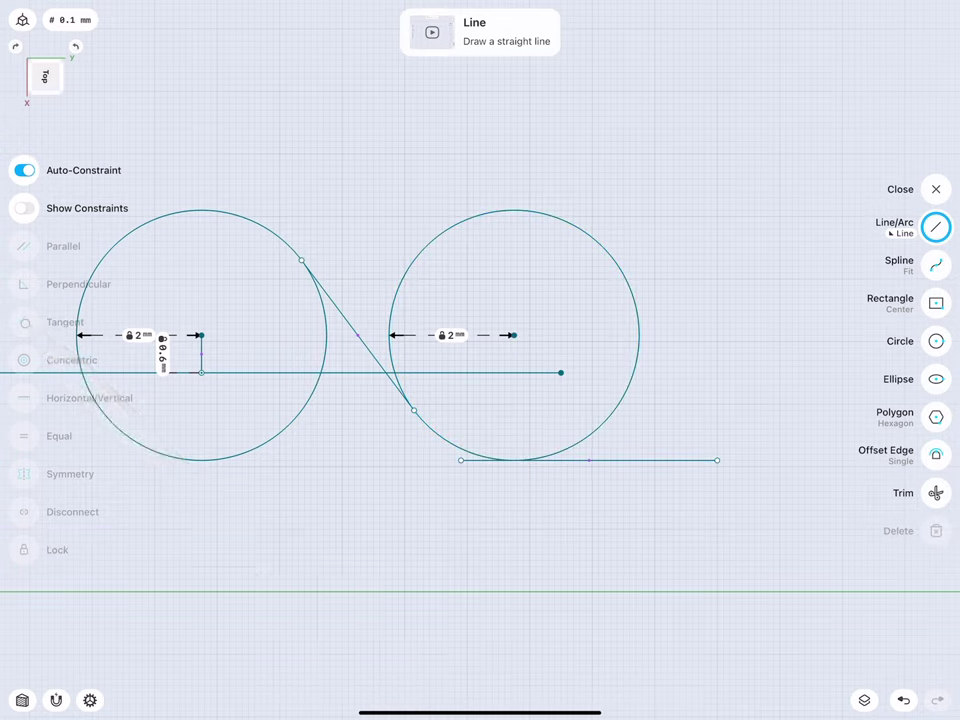
- Trim the bottom line's left piece and set the remaining flat tail to 1.25 mm
left_click(936, 493)
left_click(487, 461)
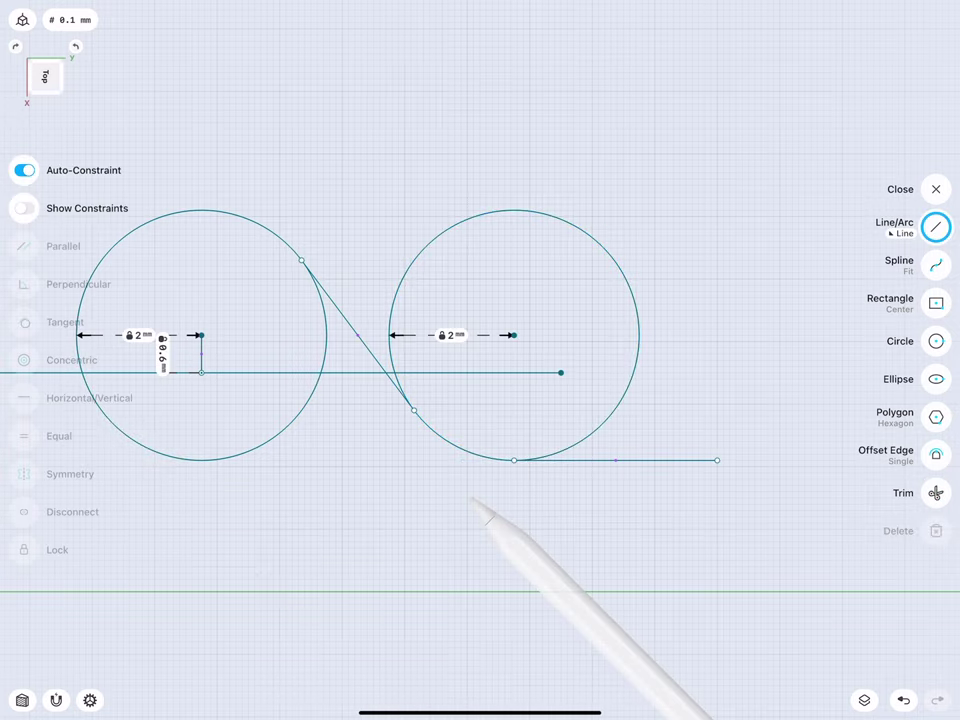
left_click(514, 460)
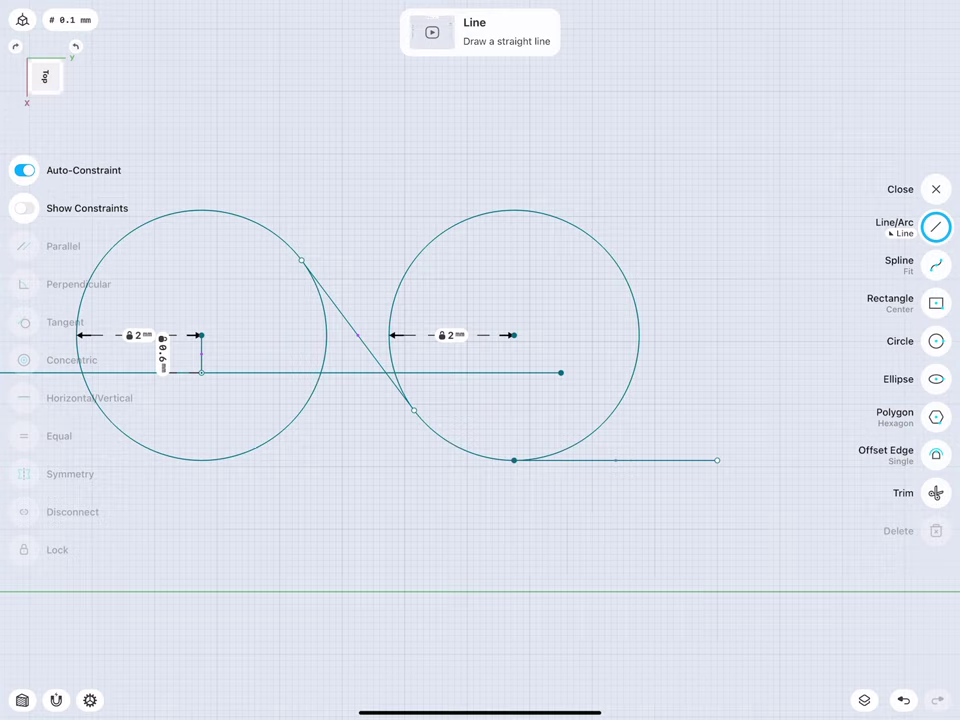
left_click(636, 459)
left_click(613, 421)
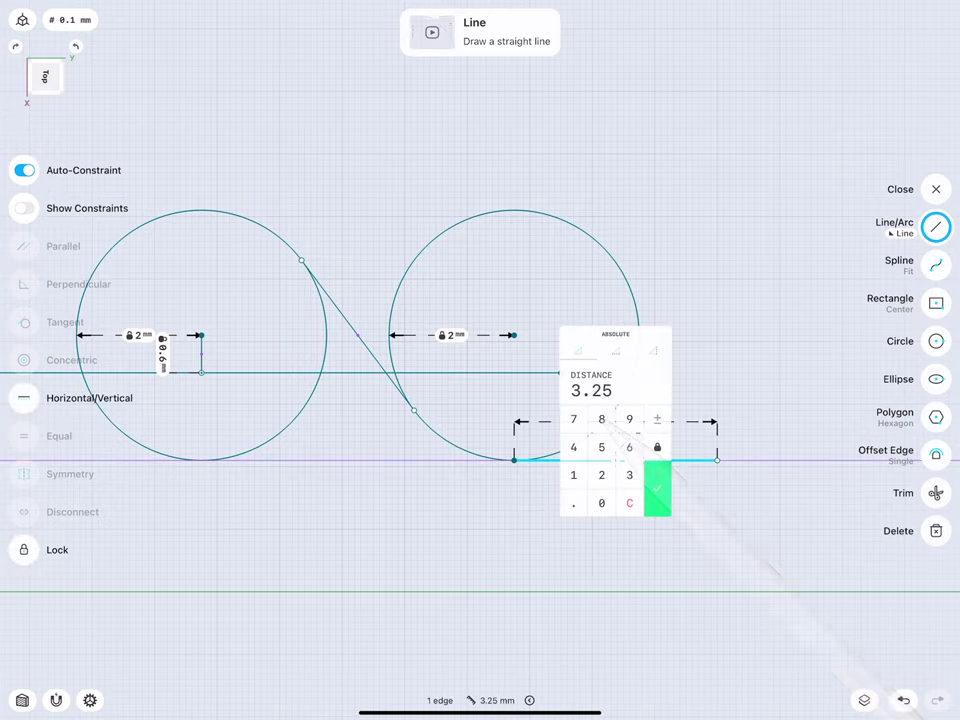
left_click(573, 475)
left_click(573, 503)
left_click(601, 475)
left_click(601, 447)
left_click(657, 489)
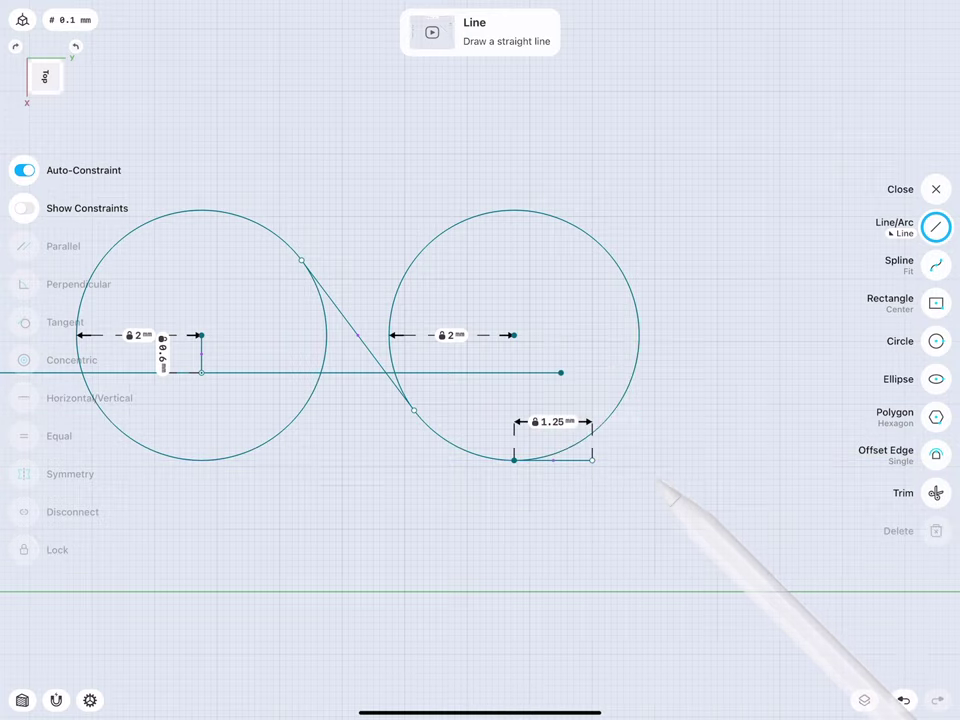
scroll(385, 428, "up", 2)
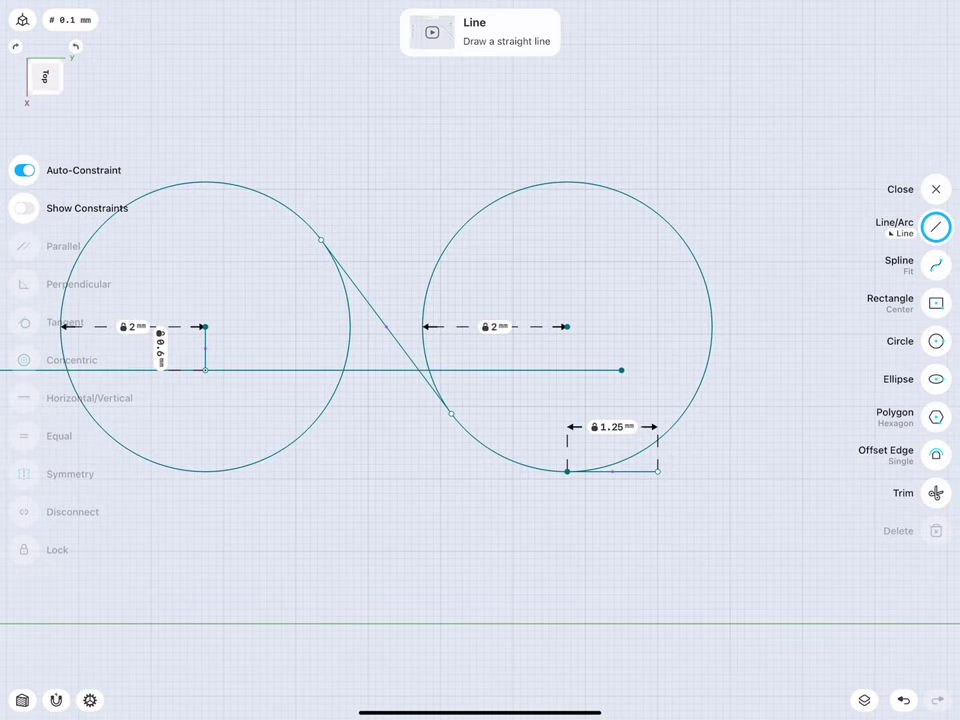
left_click(936, 493)
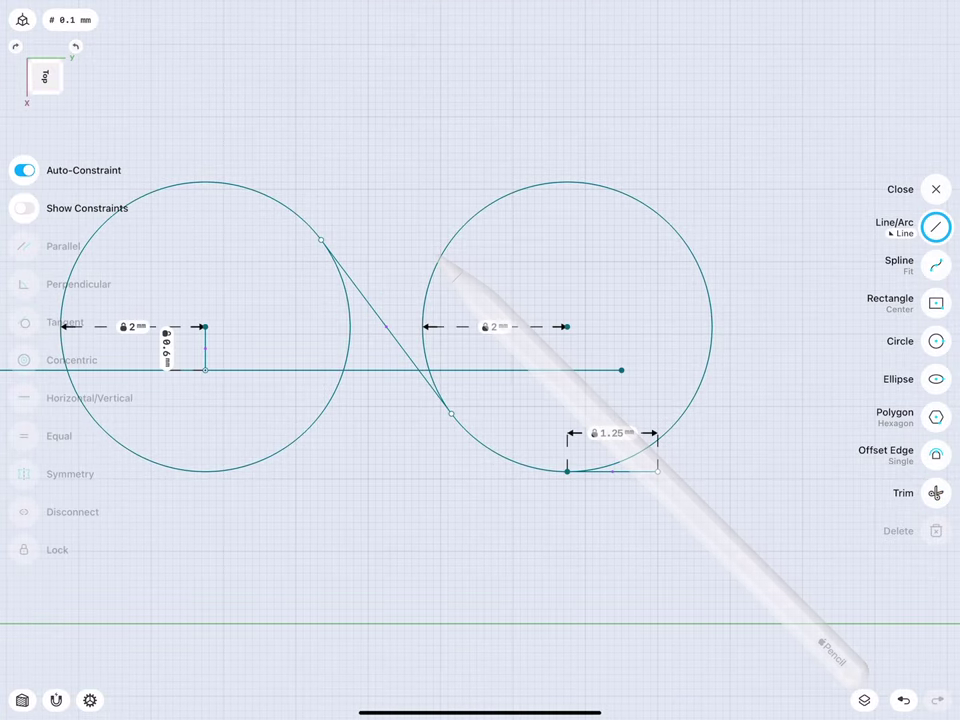
- Trim the right circle down to the arc joining the tangent line and flat tail
left_click(936, 493)
left_click(442, 262)
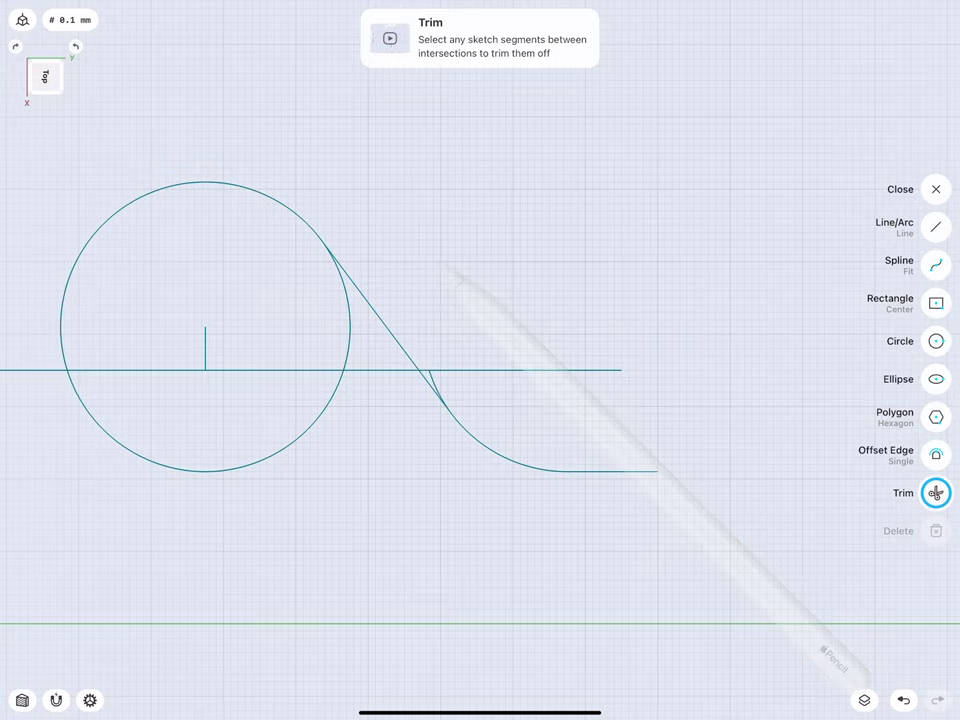
left_click(436, 386)
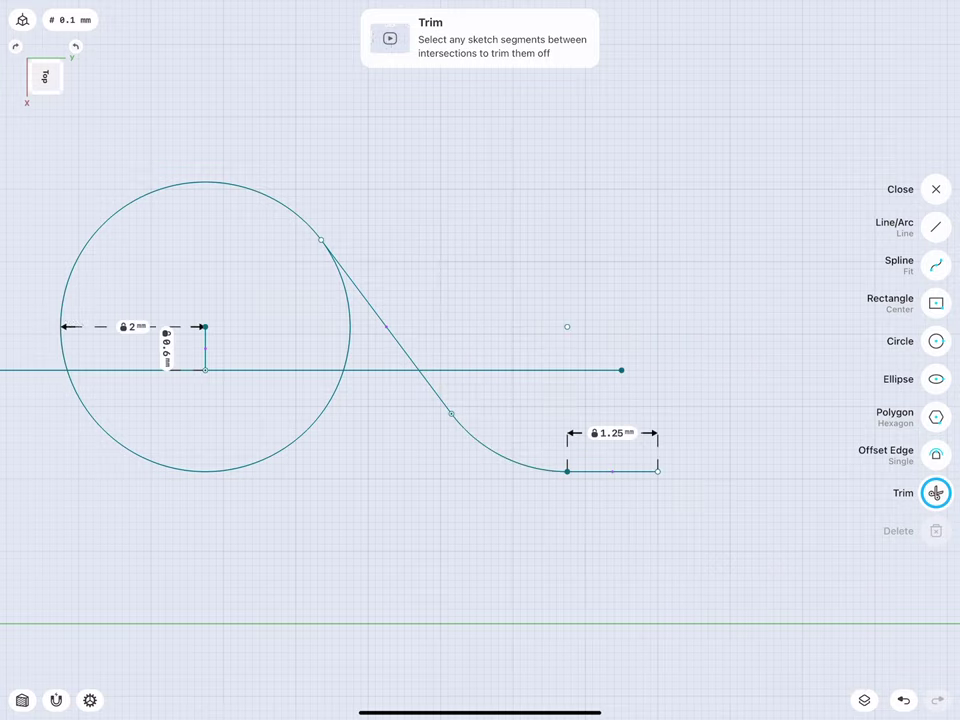
- Delete the long horizontal line
left_click(936, 227)
middle_click_drag(300, 288, 406, 288)
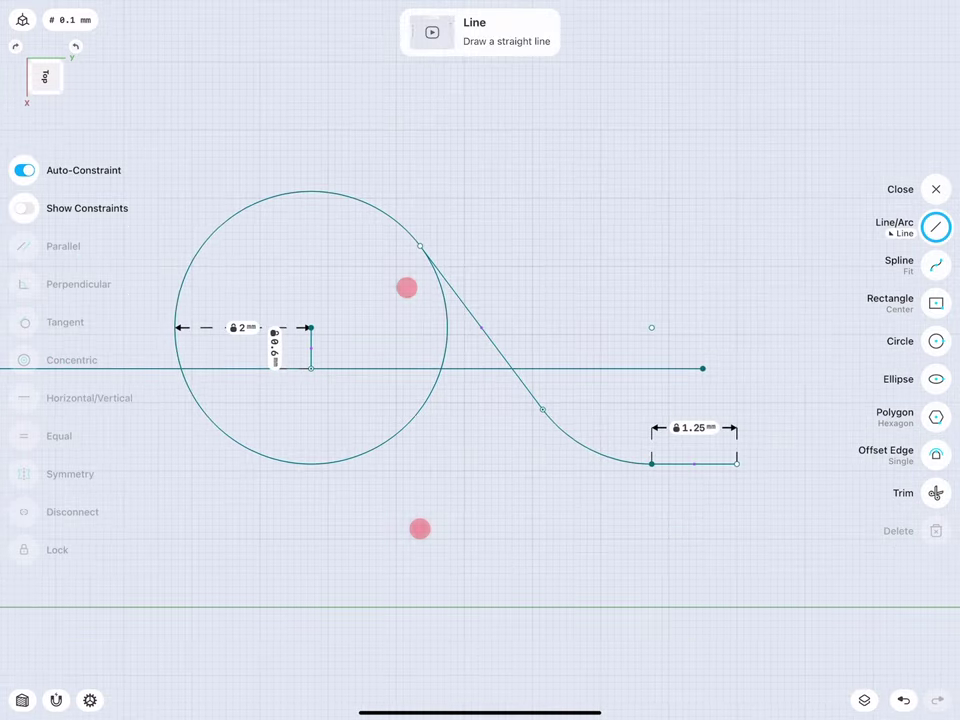
left_click(335, 368)
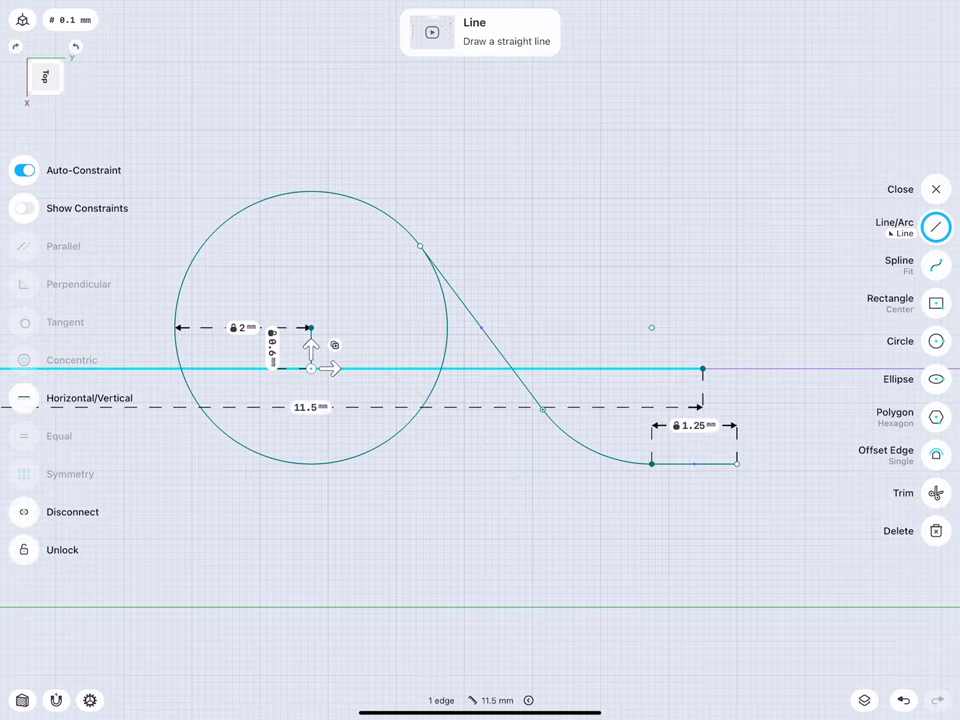
left_click(936, 531)
- Mirror the tangent line, arc and flat tail chain to the left across the circle centre
left_click(420, 495)
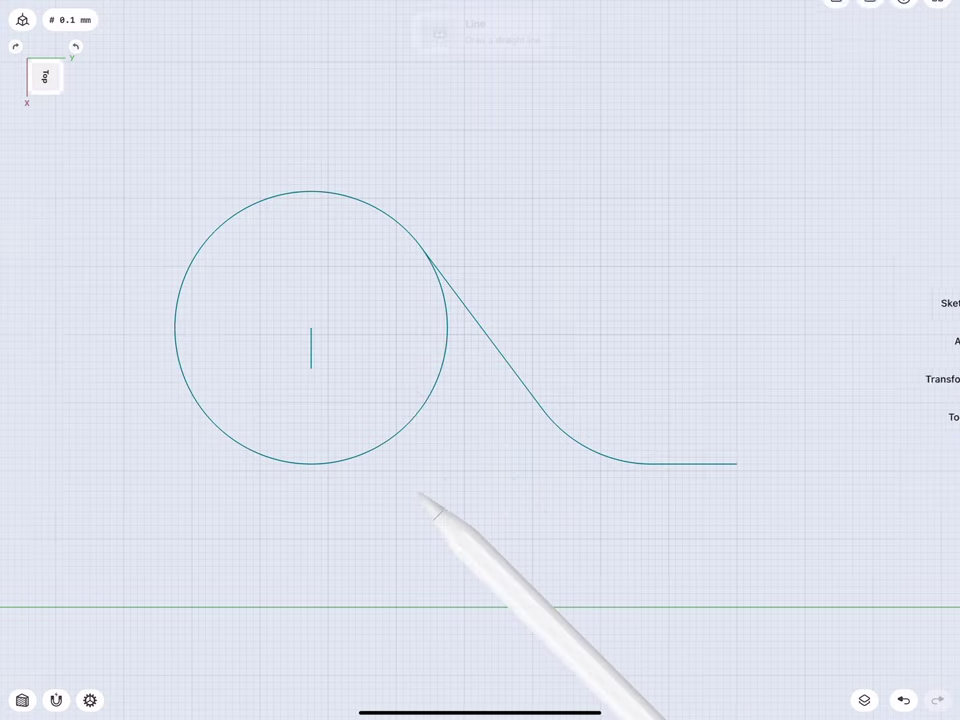
left_click(522, 381)
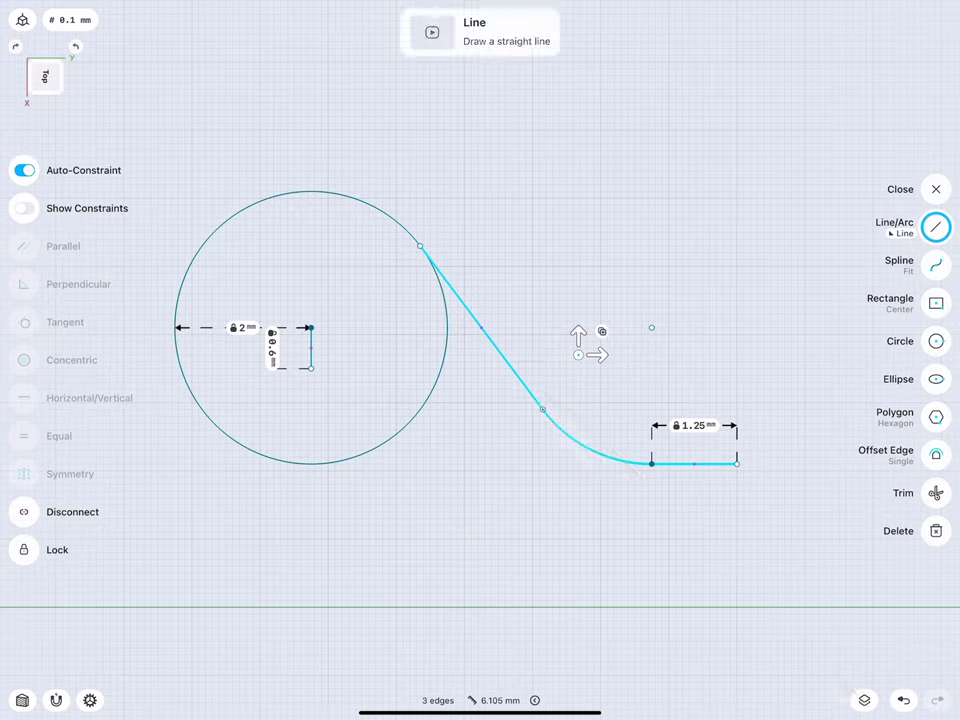
left_click(936, 189)
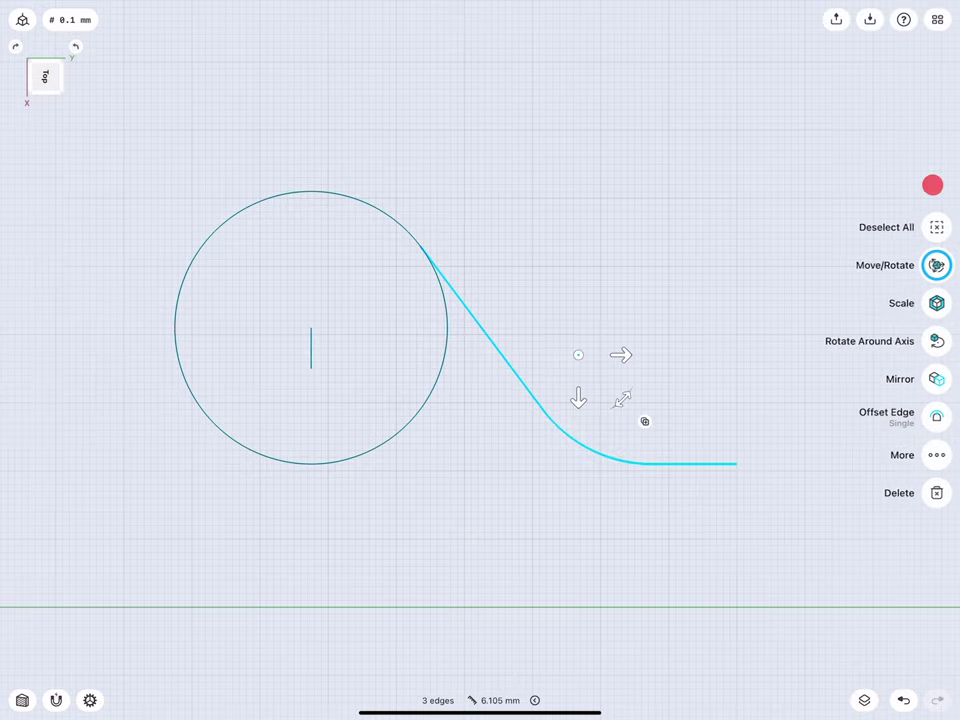
left_click(936, 377)
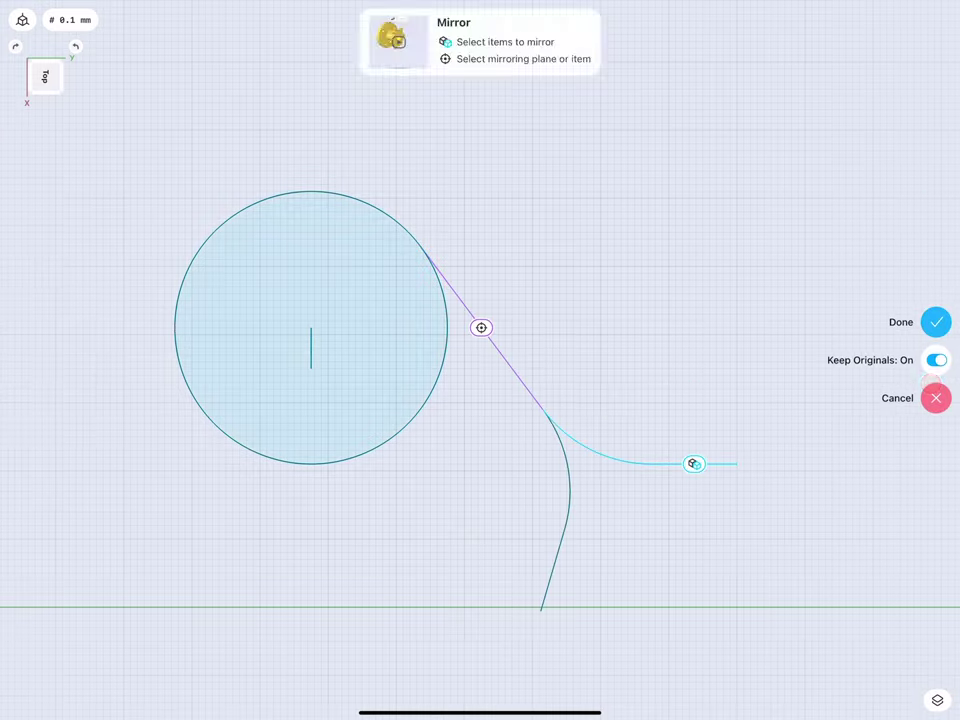
left_click(311, 346)
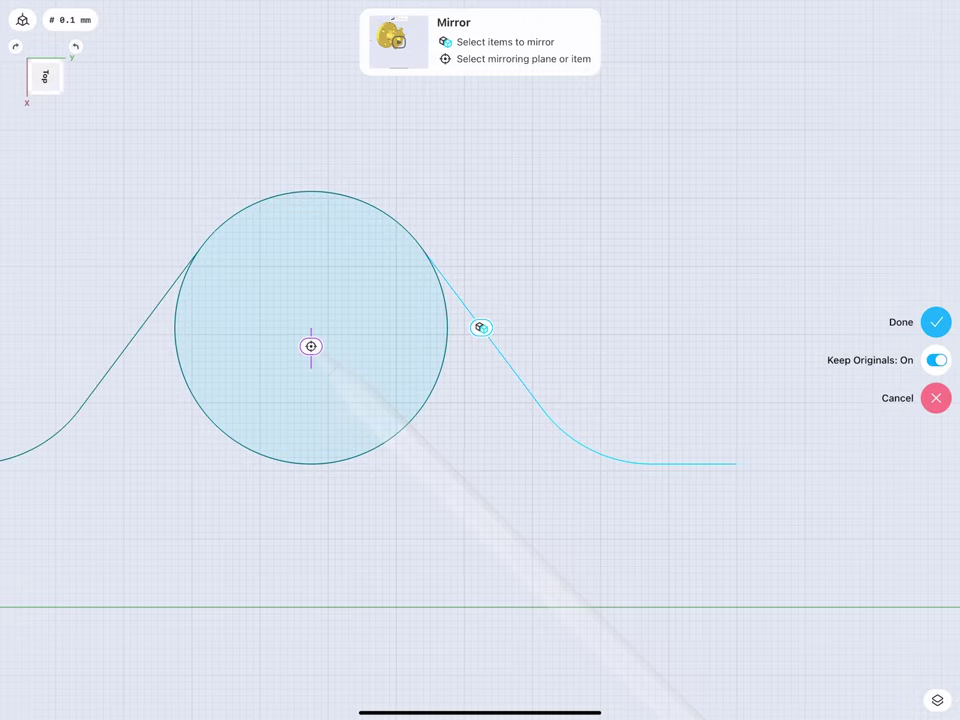
scroll(280, 380, "down", 3)
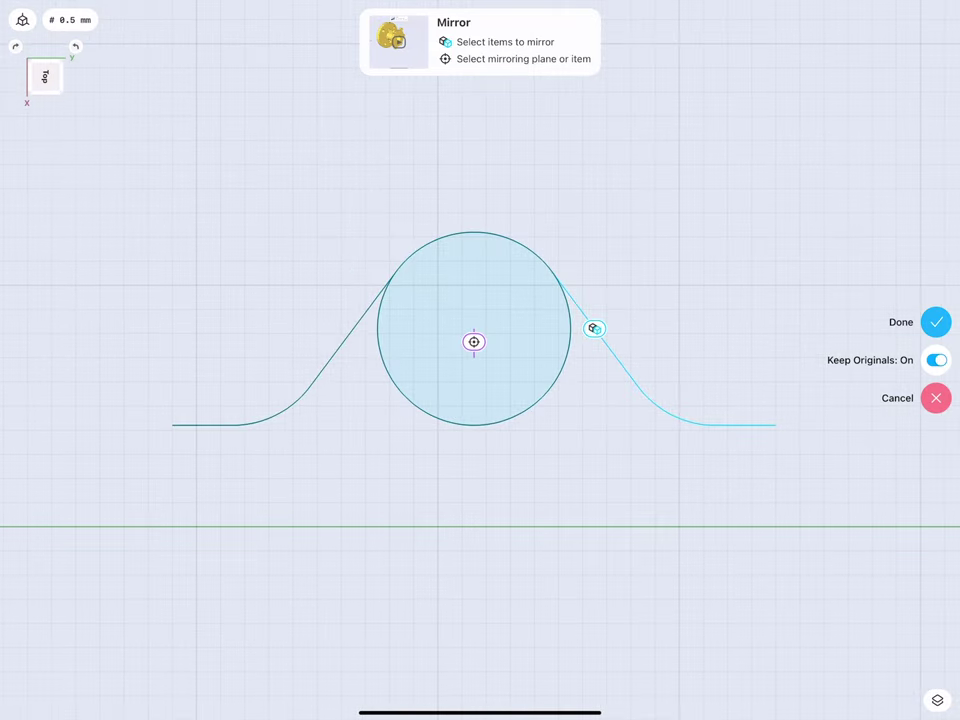
left_click(936, 321)
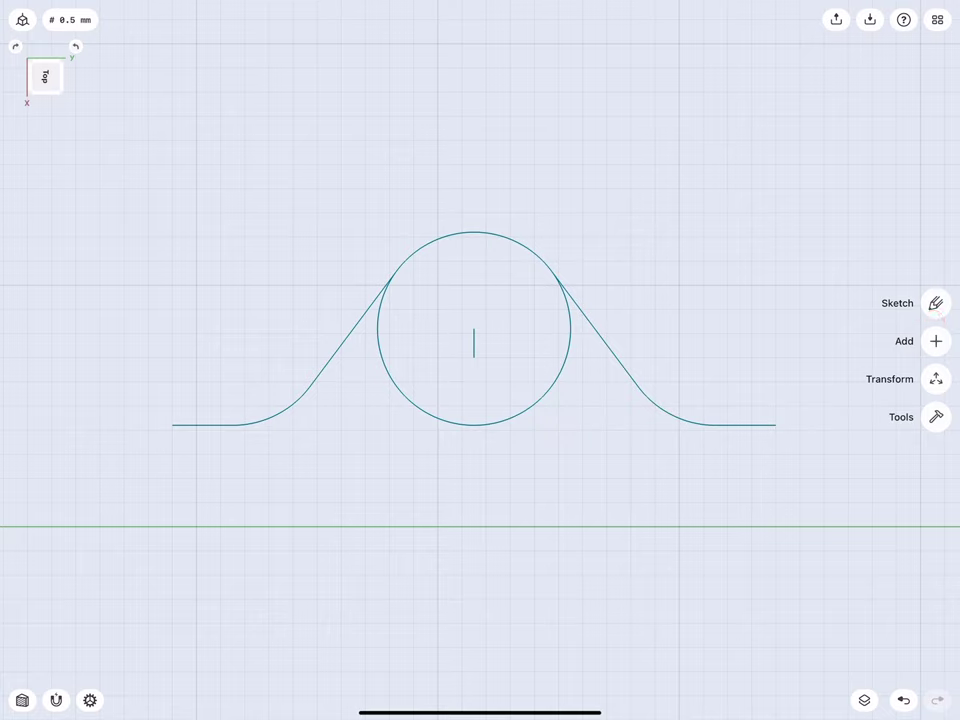
- Trim off the circle's lower arc and set Offset Edge to Loop mode
left_click(936, 303)
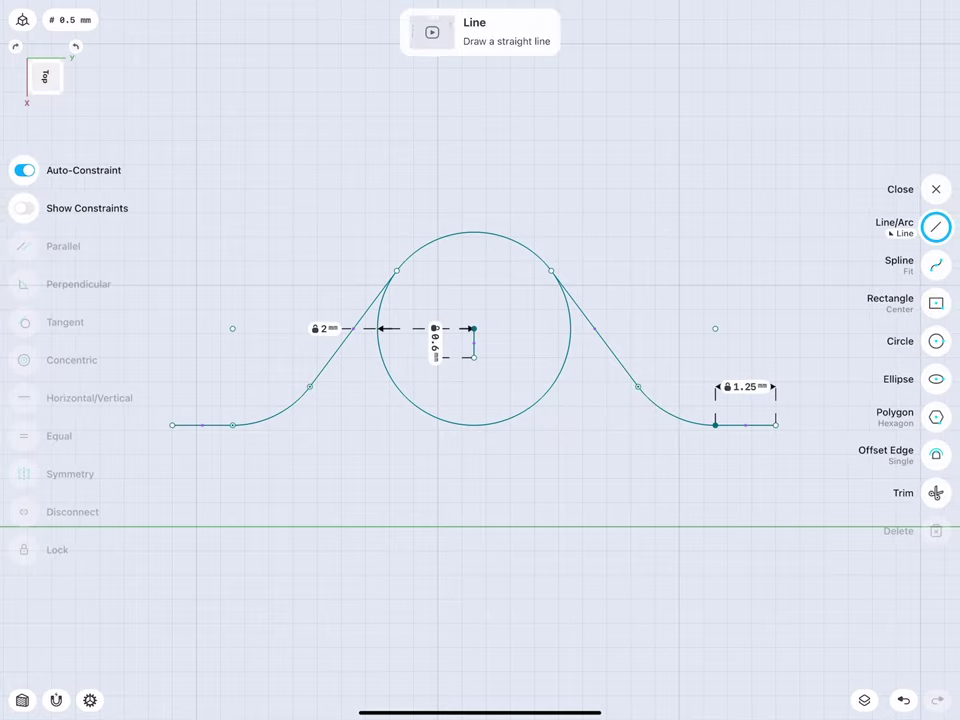
left_click(937, 492)
left_click_drag(560, 360, 418, 403)
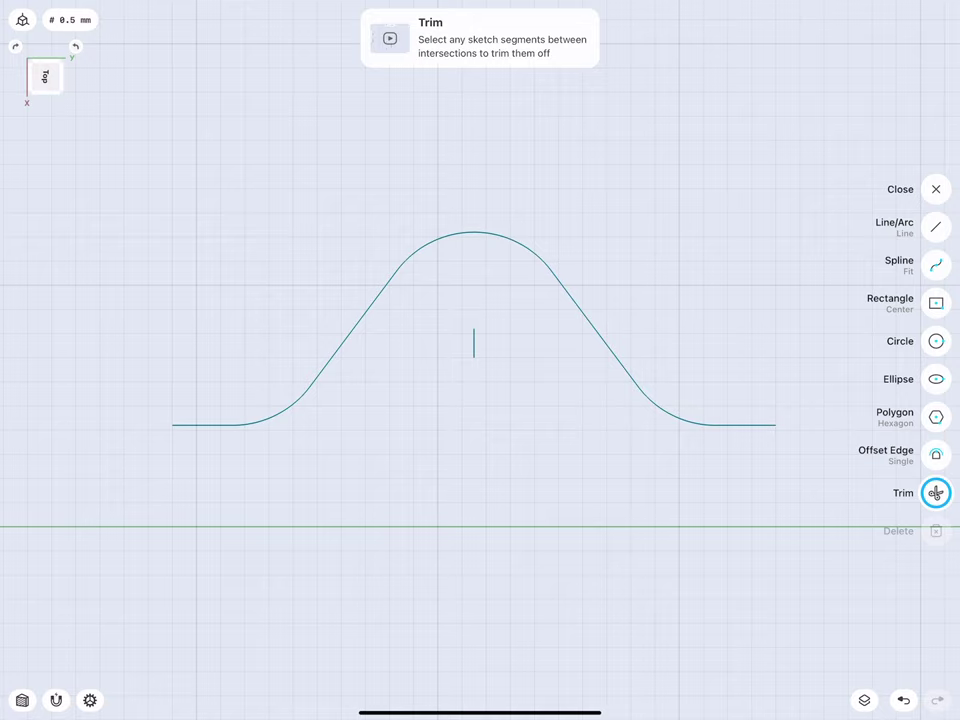
left_click(936, 453)
left_click(900, 453)
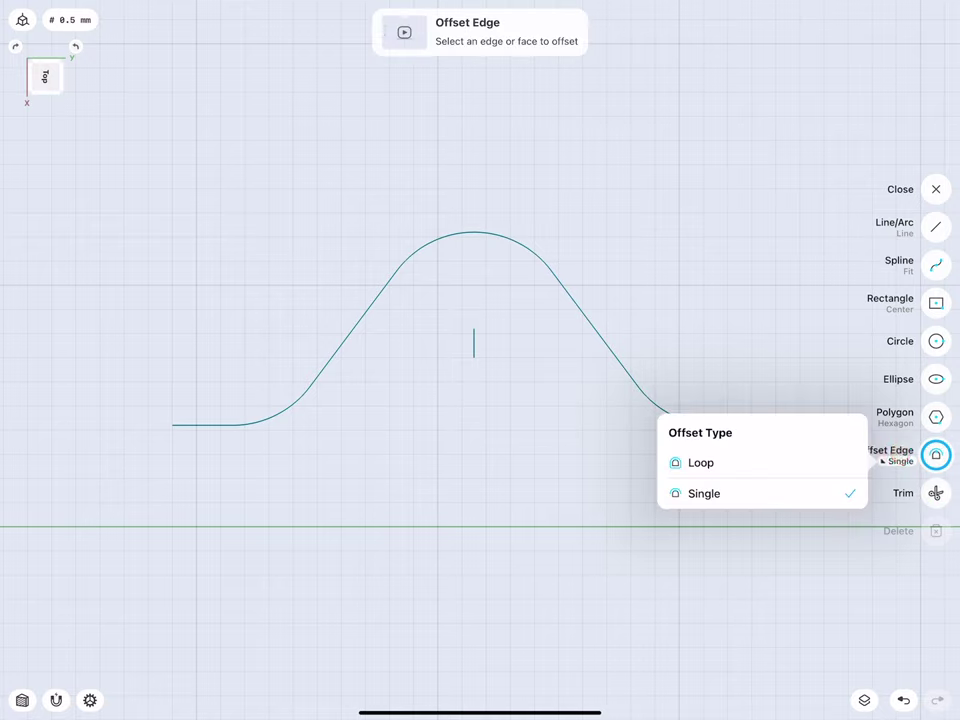
left_click(755, 462)
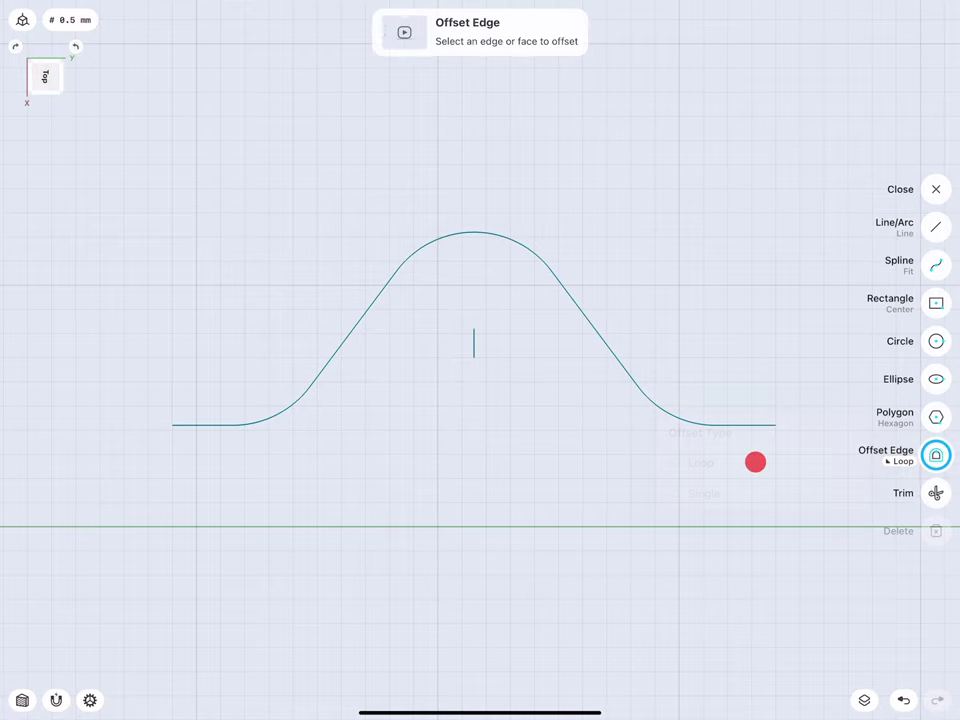
- Offset the lower-left curve, left flat segment and left diagonal 0.1 mm beneath the outline
left_click(282, 413)
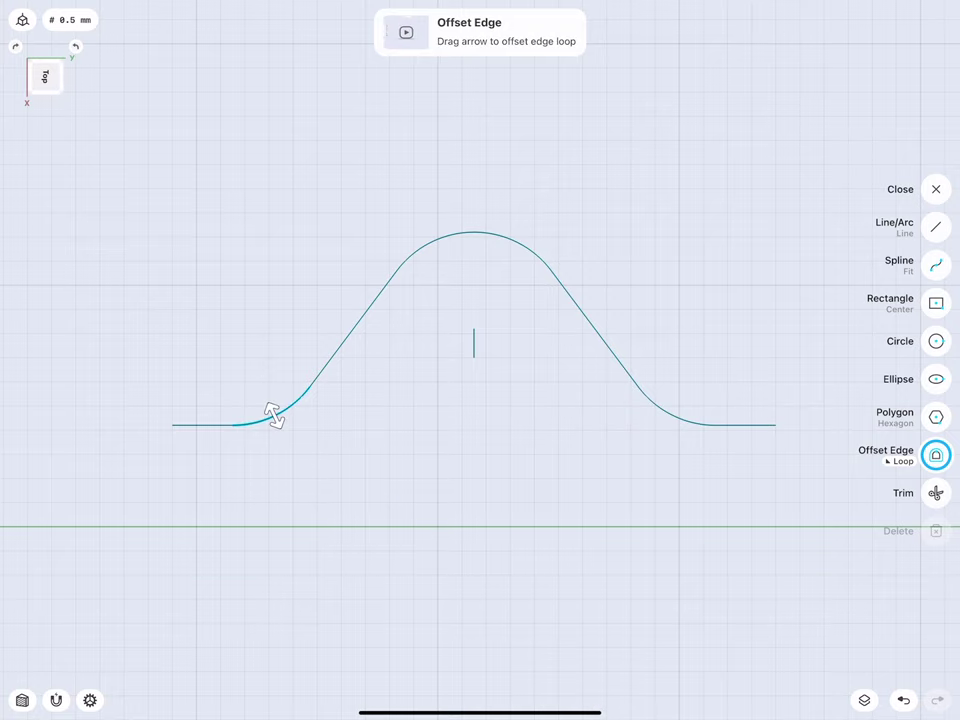
scroll(248, 401, "up", 3)
scroll(442, 324, "up", 3)
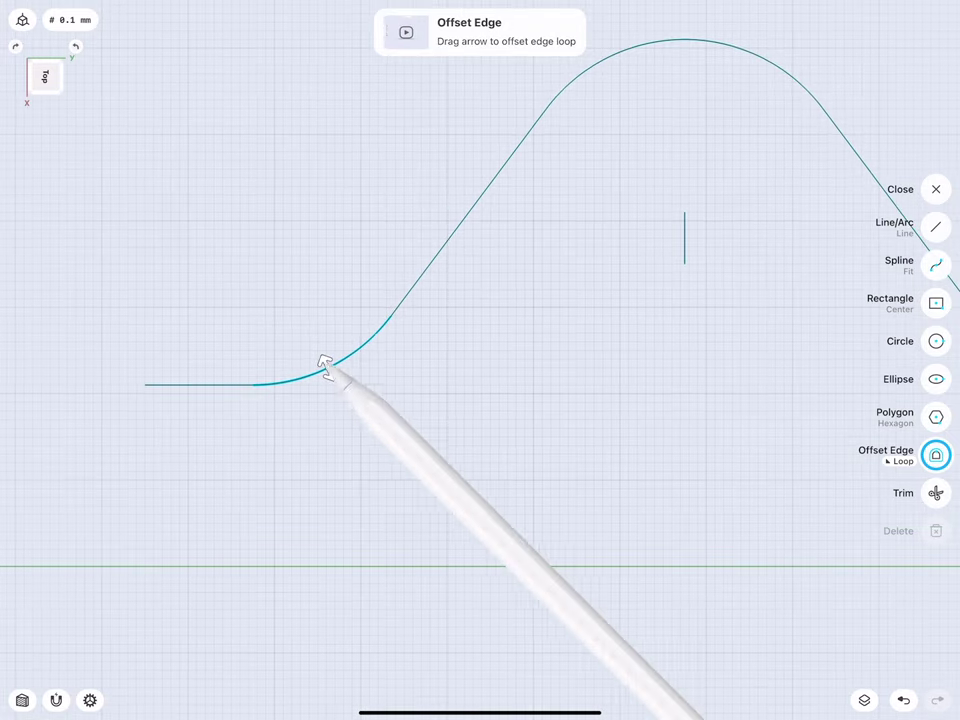
left_click_drag(327, 367, 331, 375)
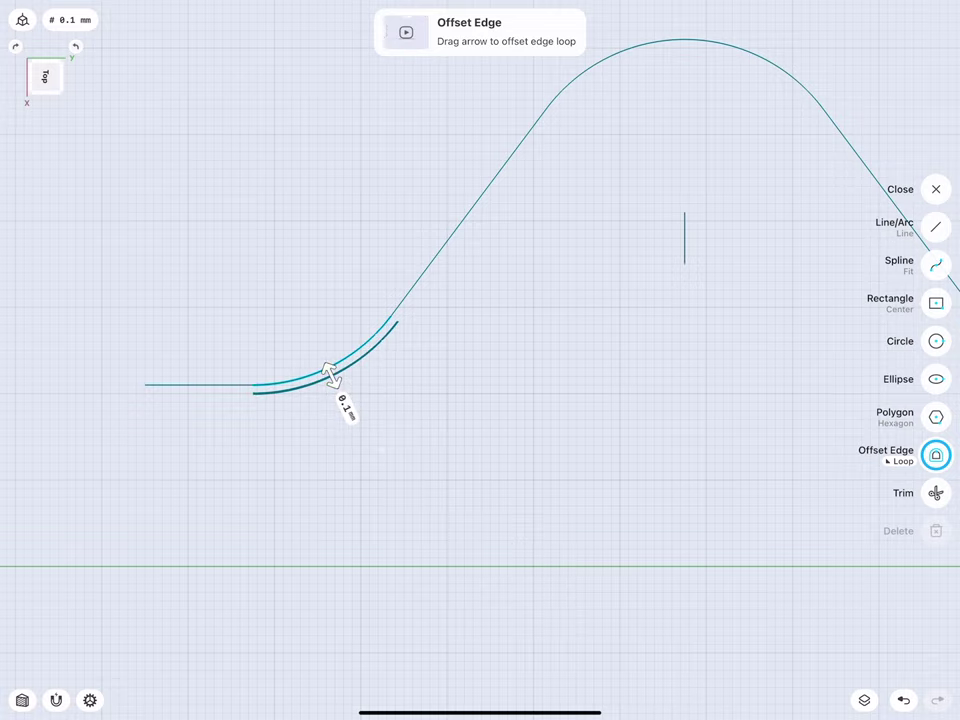
left_click(345, 405)
left_click(386, 450)
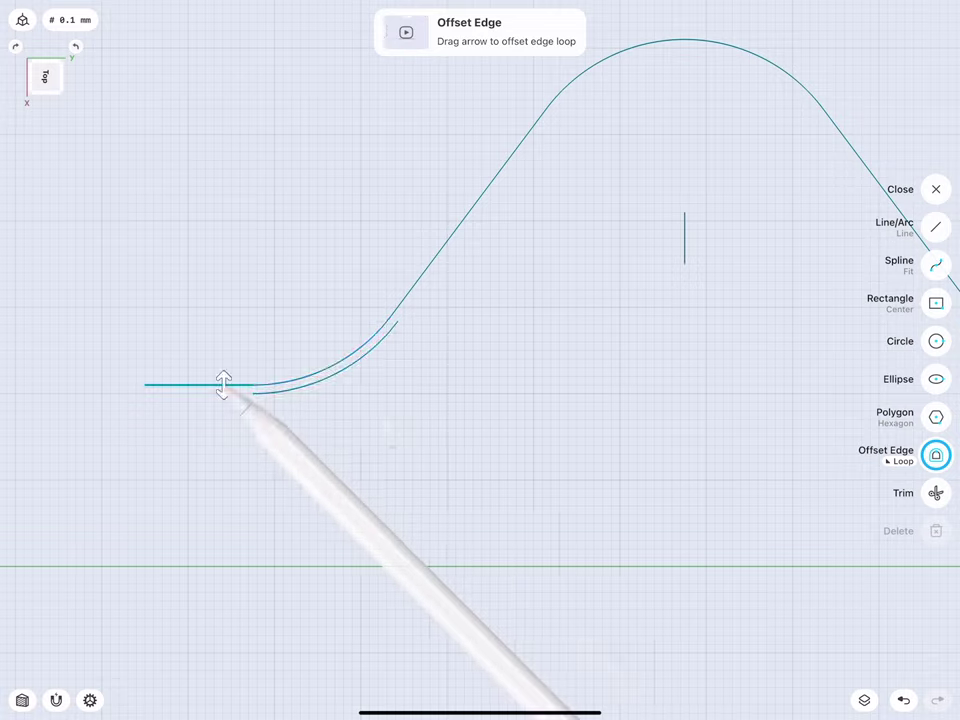
left_click_drag(224, 387, 224, 394)
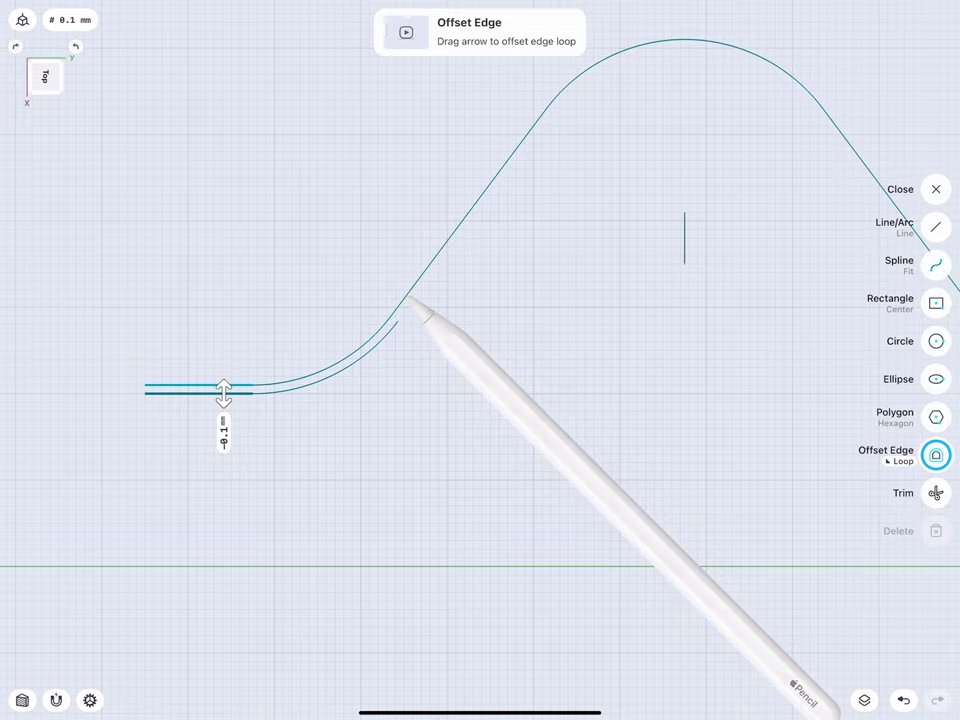
left_click(407, 300)
left_click(448, 330)
left_click_drag(408, 299, 418, 305)
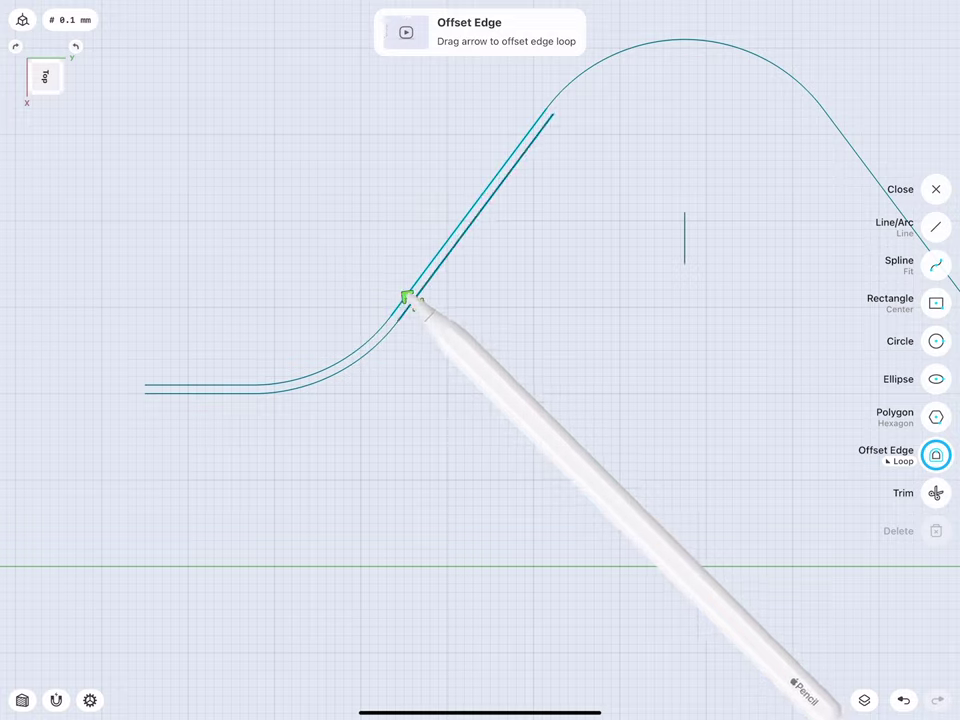
- Offset the top arc, right diagonal, lower-right arc and right flat tail by 0.1 mm
left_click_drag(556, 88, 565, 94)
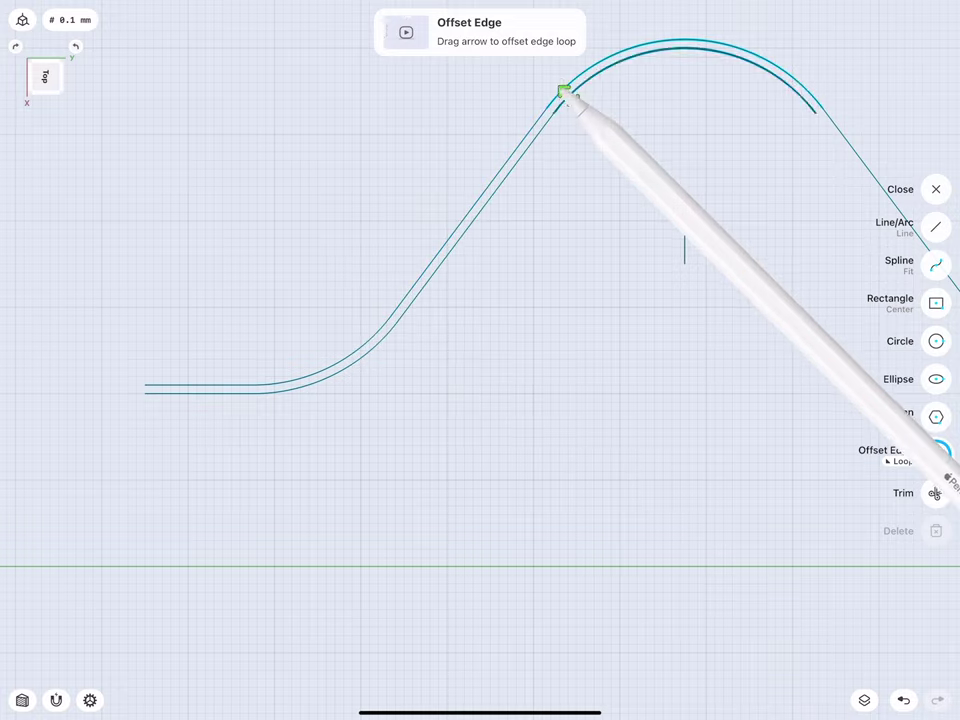
middle_click_drag(662, 131, 379, 152)
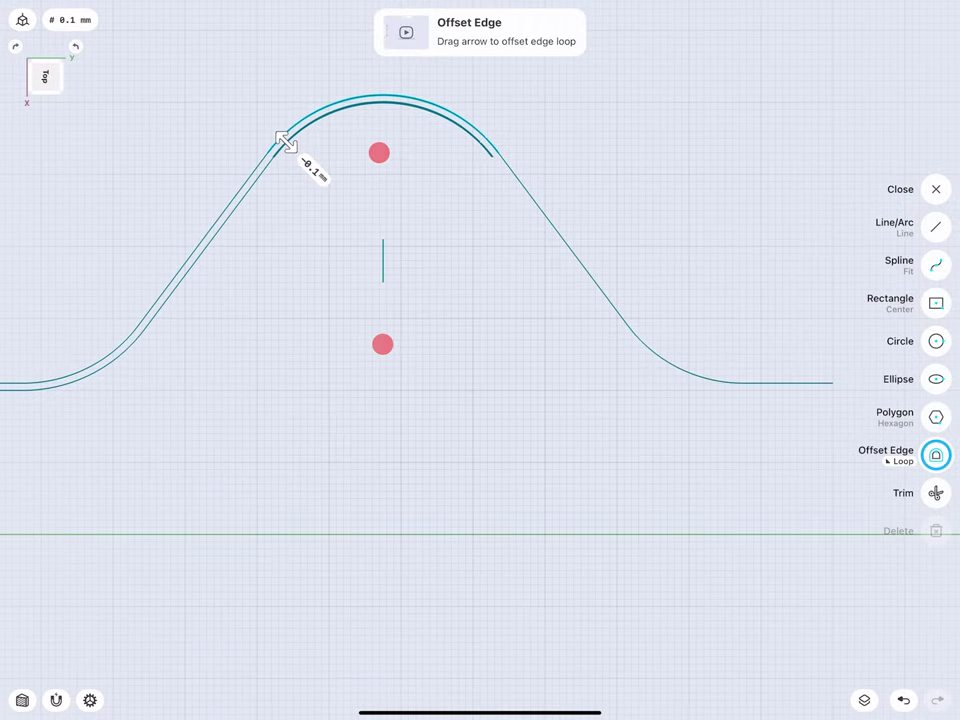
left_click_drag(531, 199, 530, 205)
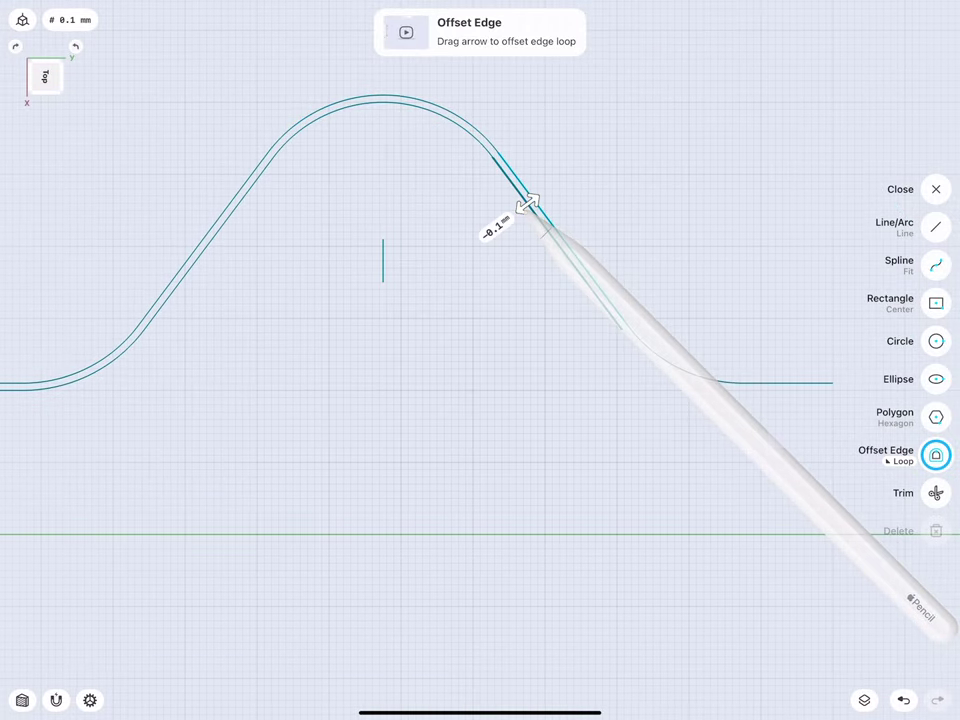
left_click_drag(646, 345, 641, 349)
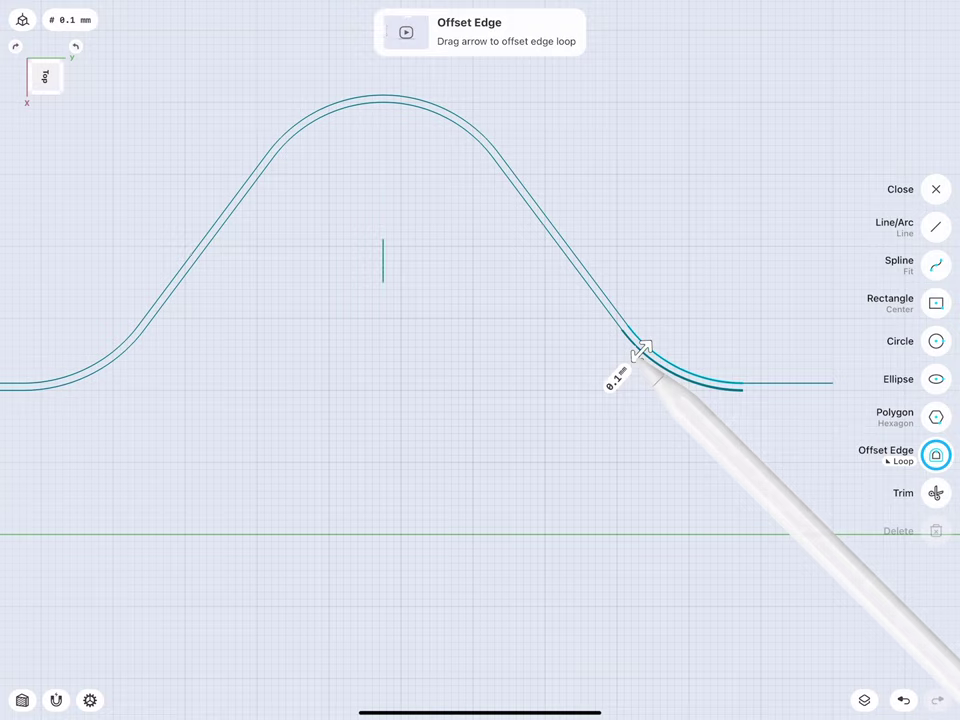
left_click_drag(750, 383, 763, 385)
left_click(767, 342)
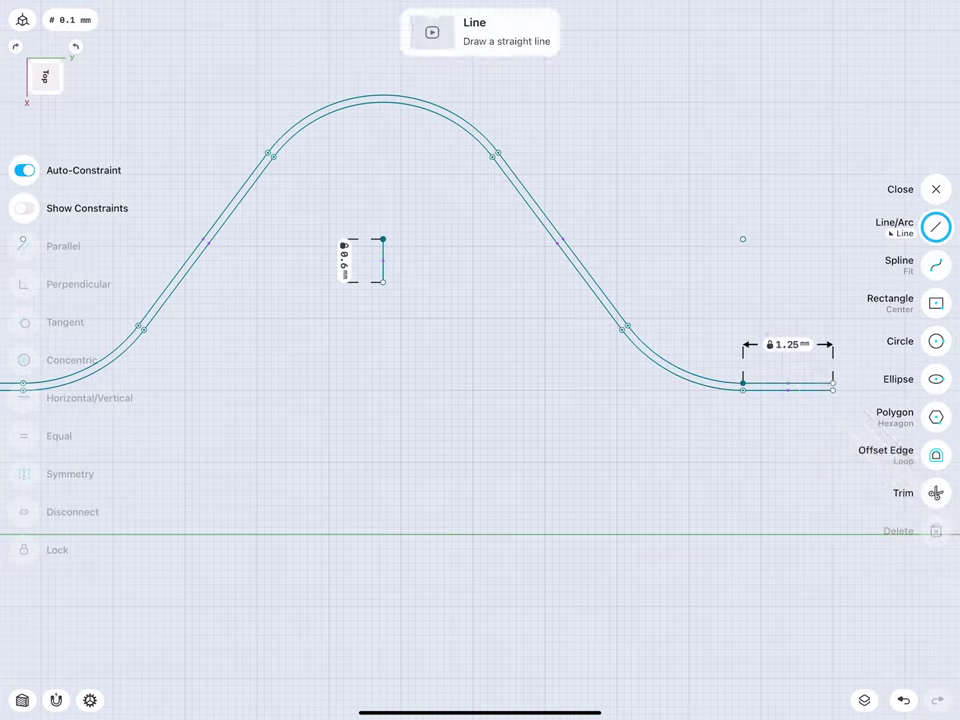
- Draw short closing lines at both ends of the offset outline
left_click_drag(833, 383, 833, 390)
scroll(385, 409, "down", 5)
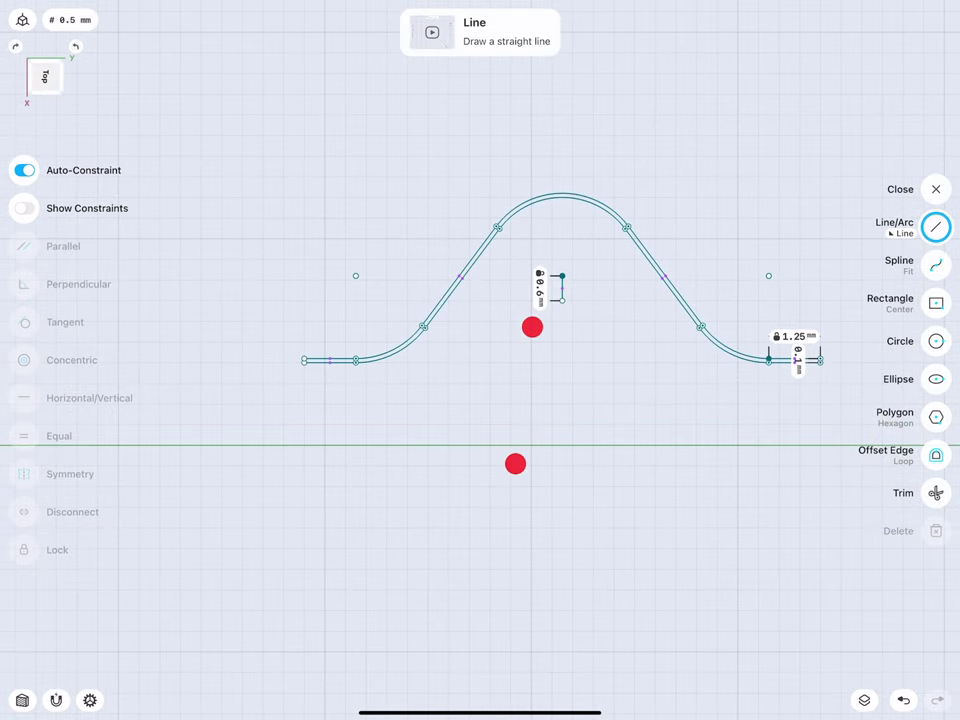
scroll(270, 403, "up", 5)
scroll(435, 405, "up", 4)
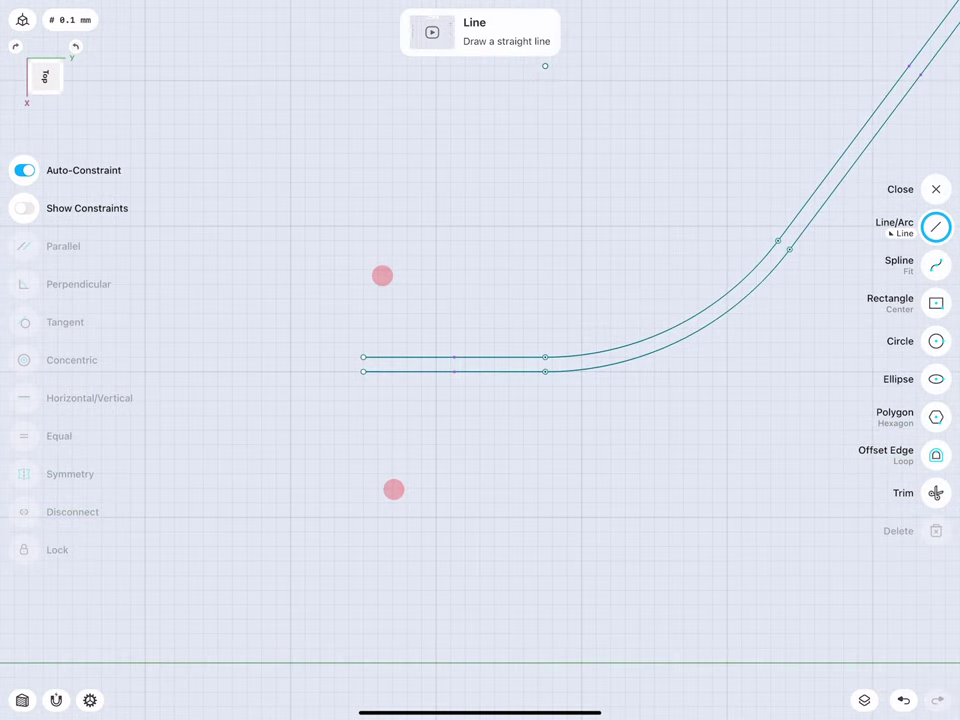
left_click_drag(363, 357, 363, 372)
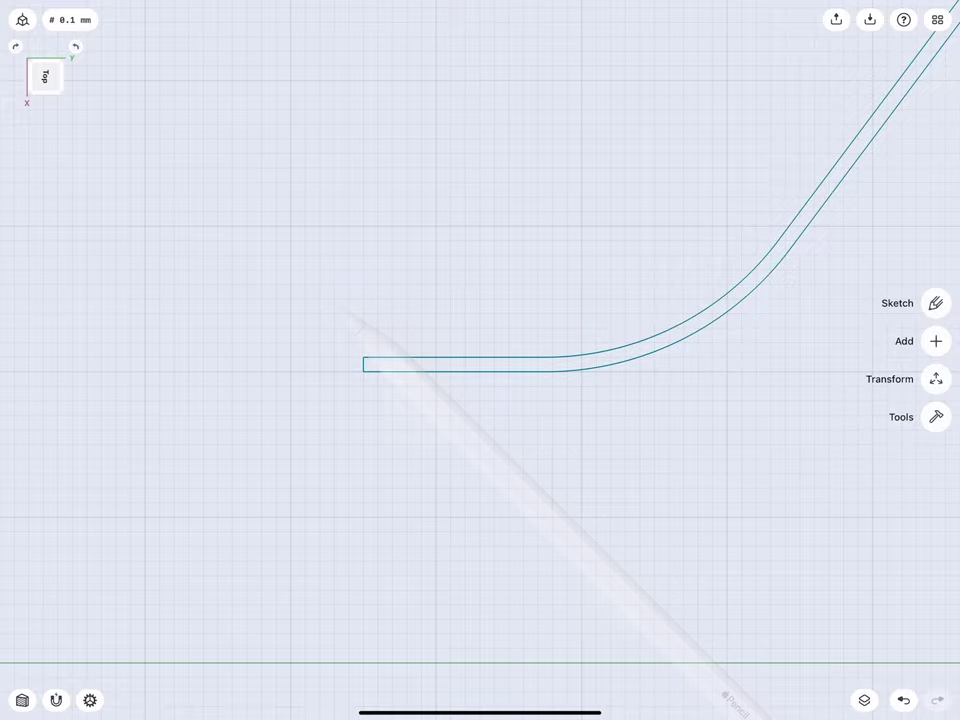
scroll(308, 358, "down", 5)
- Extrude the closed curve profile 1 mm upward into a thin wall
left_click_drag(454, 416, 493, 270)
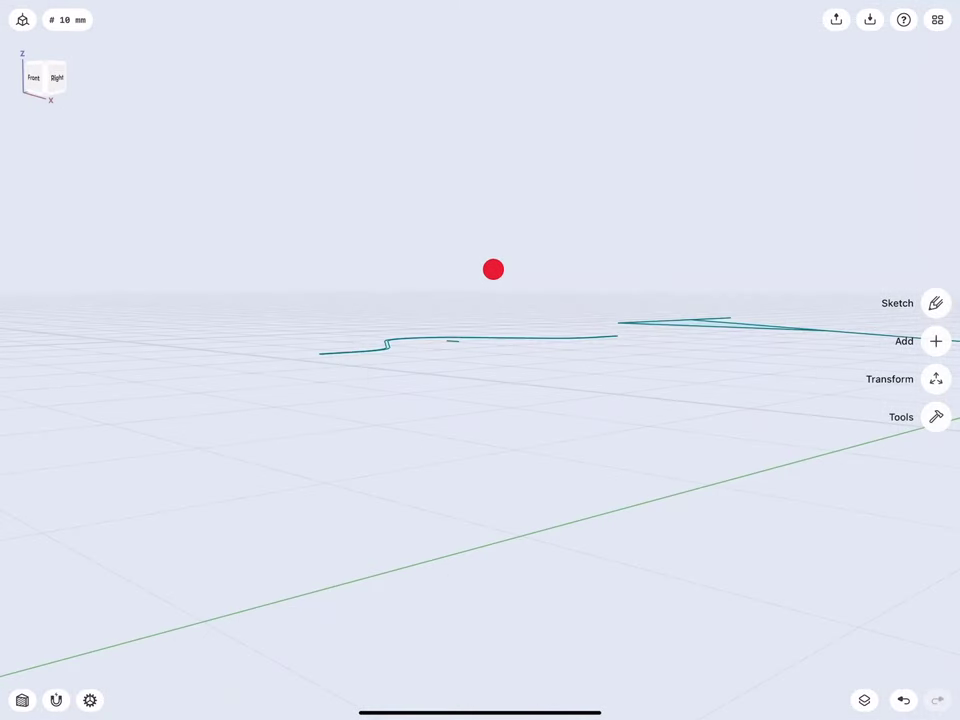
scroll(395, 360, "up", 5)
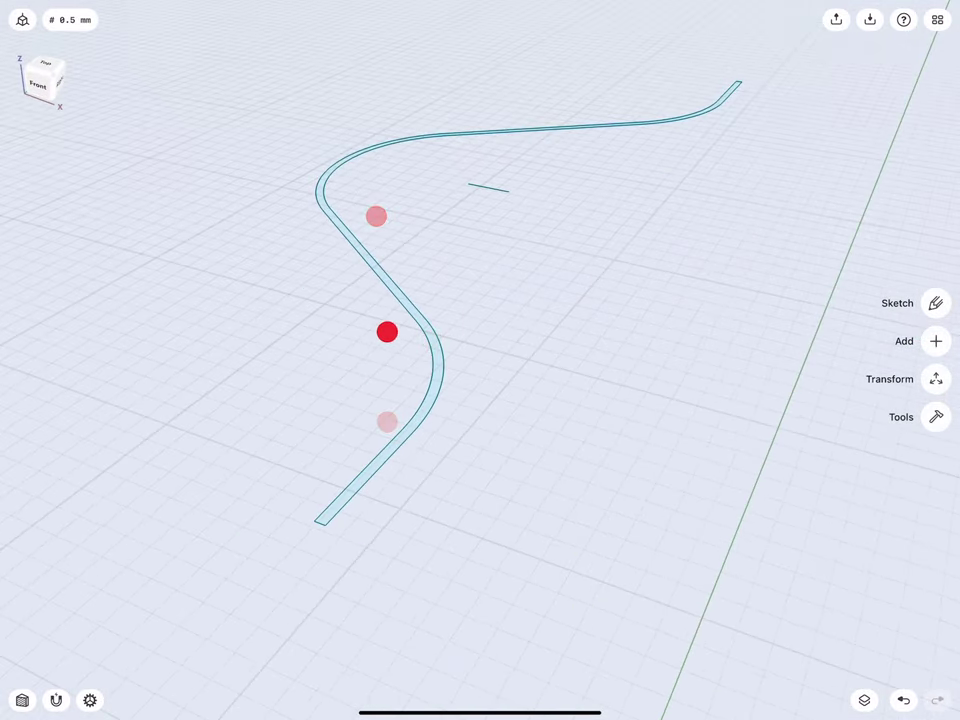
scroll(381, 357, "up", 3)
left_click(433, 332)
scroll(397, 434, "down", 3)
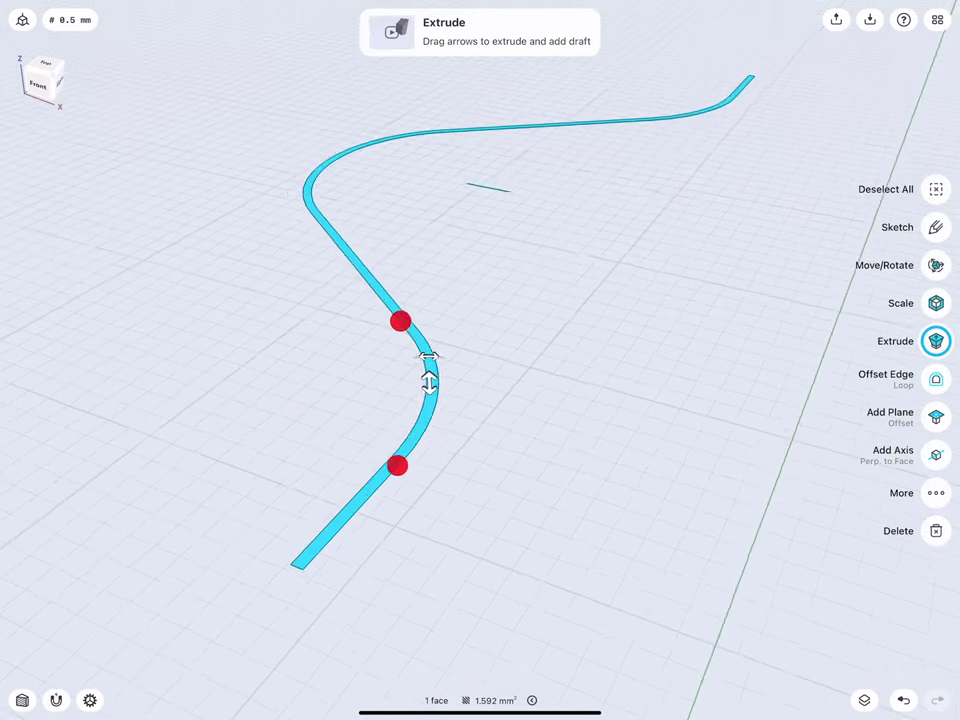
scroll(397, 434, "down", 2)
left_click_drag(426, 408, 422, 345)
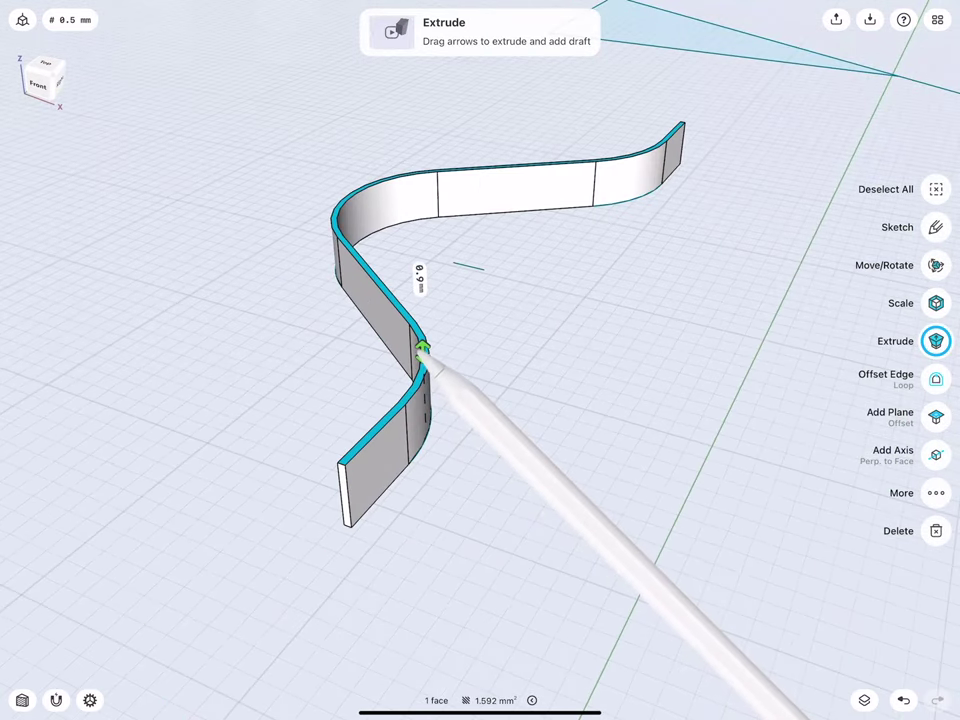
left_click(422, 375)
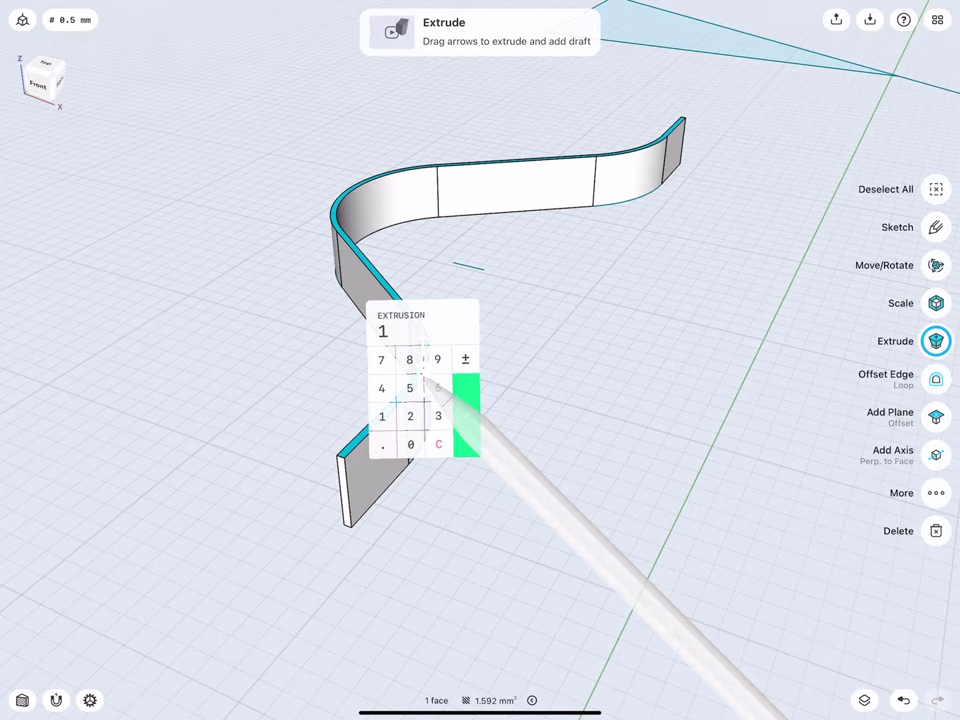
left_click(465, 411)
left_click(335, 357)
middle_click_drag(311, 306, 316, 335)
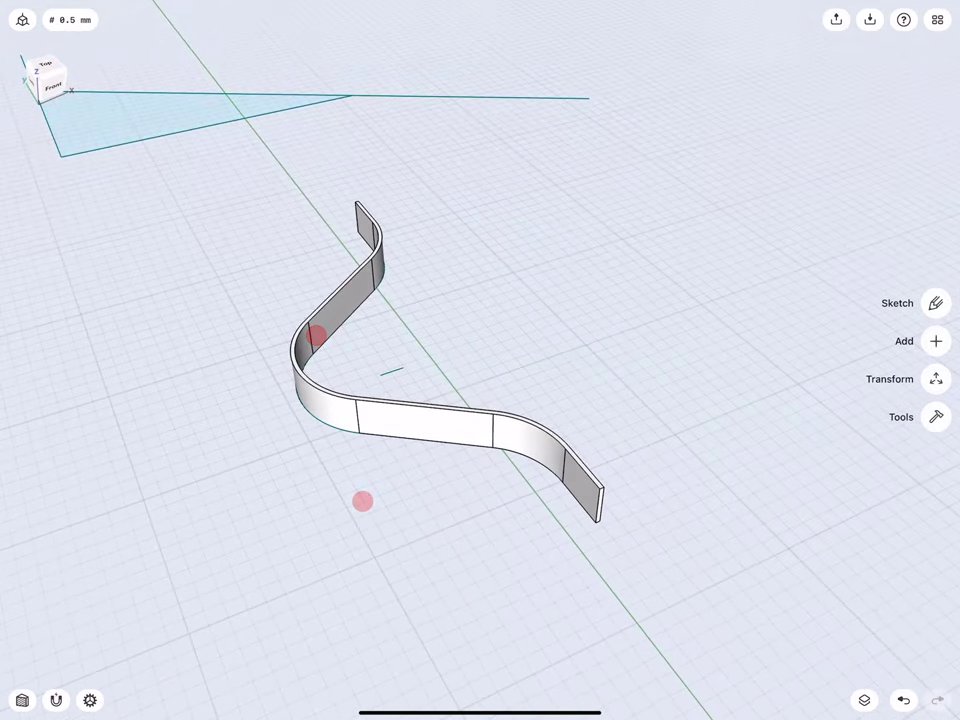
- In the Items list, keep Body 05 hidden and show the enclosure Body 04
left_click(864, 700)
middle_click_drag(246, 317, 285, 340)
left_click(943, 89)
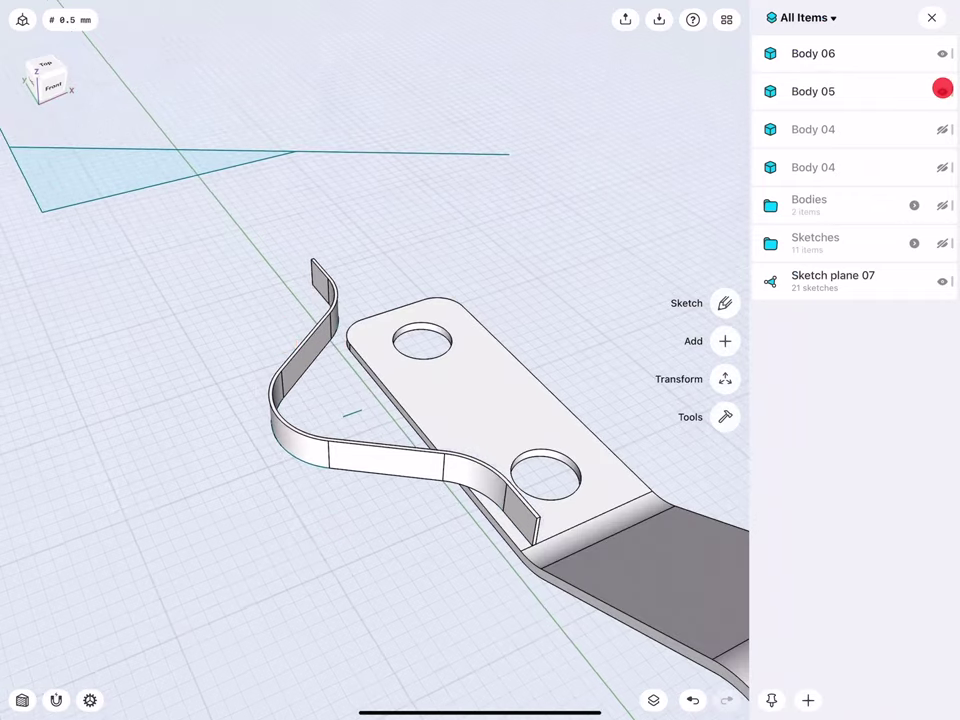
left_click(942, 89)
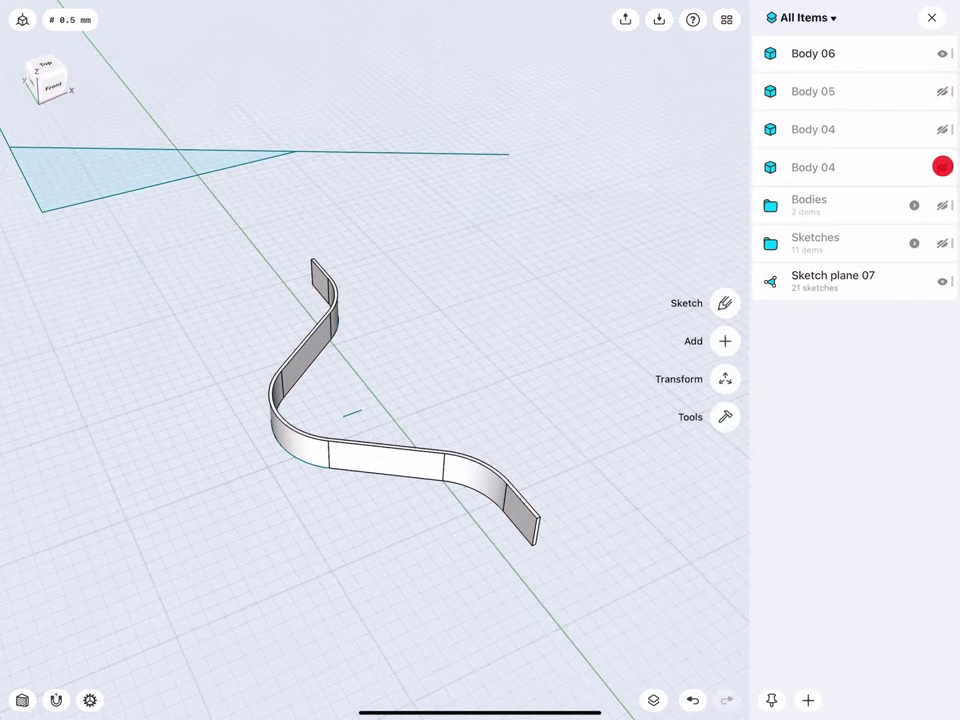
left_click(942, 167)
middle_click_drag(227, 340, 263, 352)
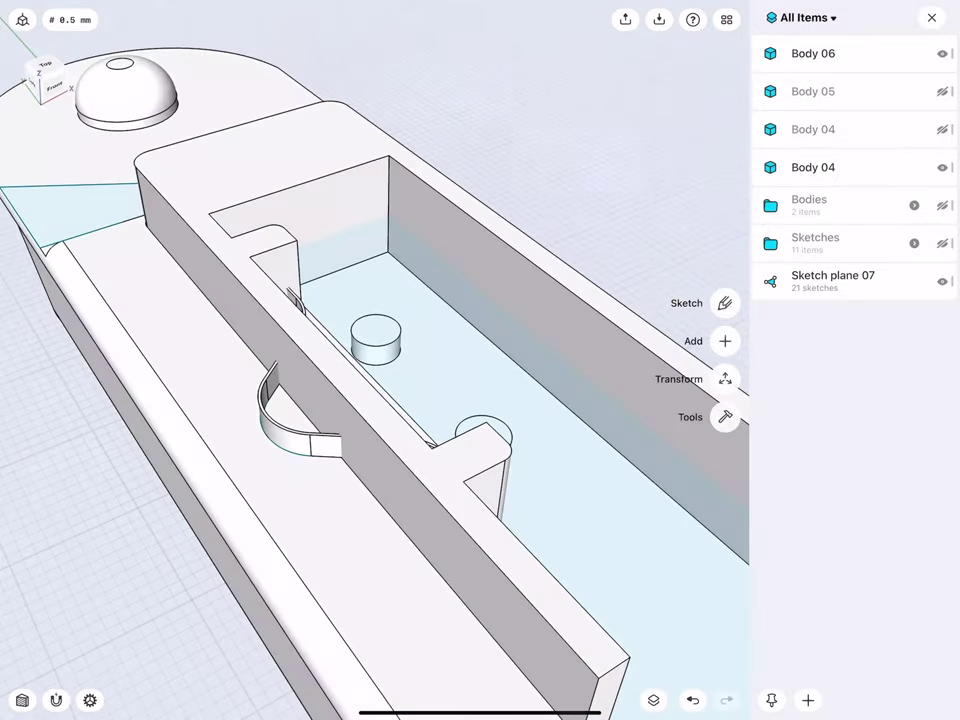
middle_click_drag(277, 420, 286, 410)
- Subtract the curved wall Body 06 from Body 04, keeping the removed body
left_click(725, 417)
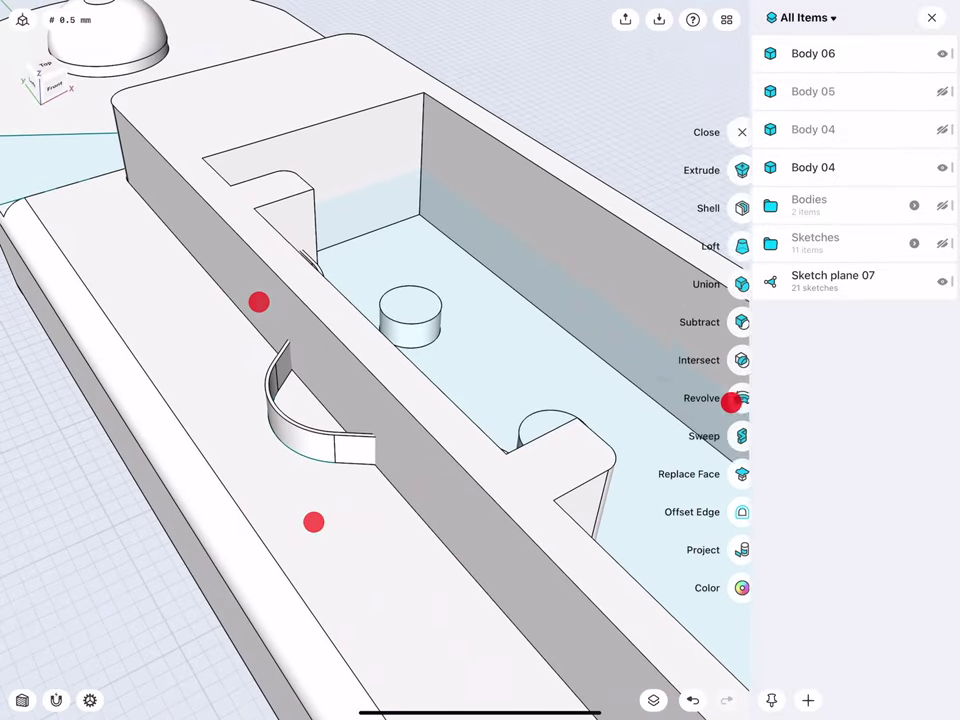
left_click(725, 321)
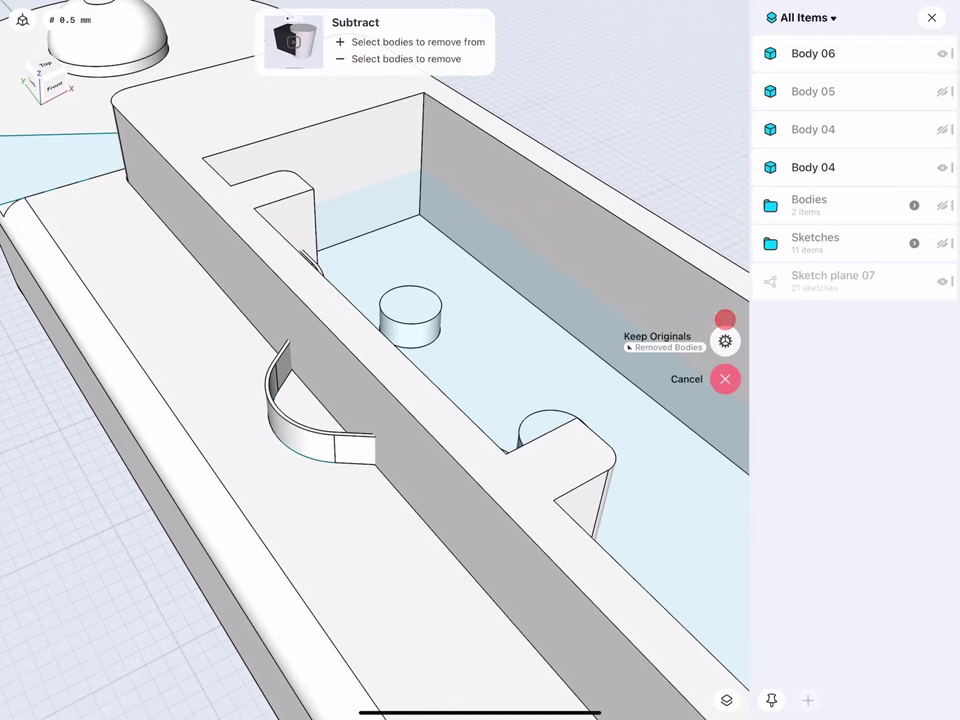
middle_click_drag(304, 406, 294, 421)
left_click(660, 338)
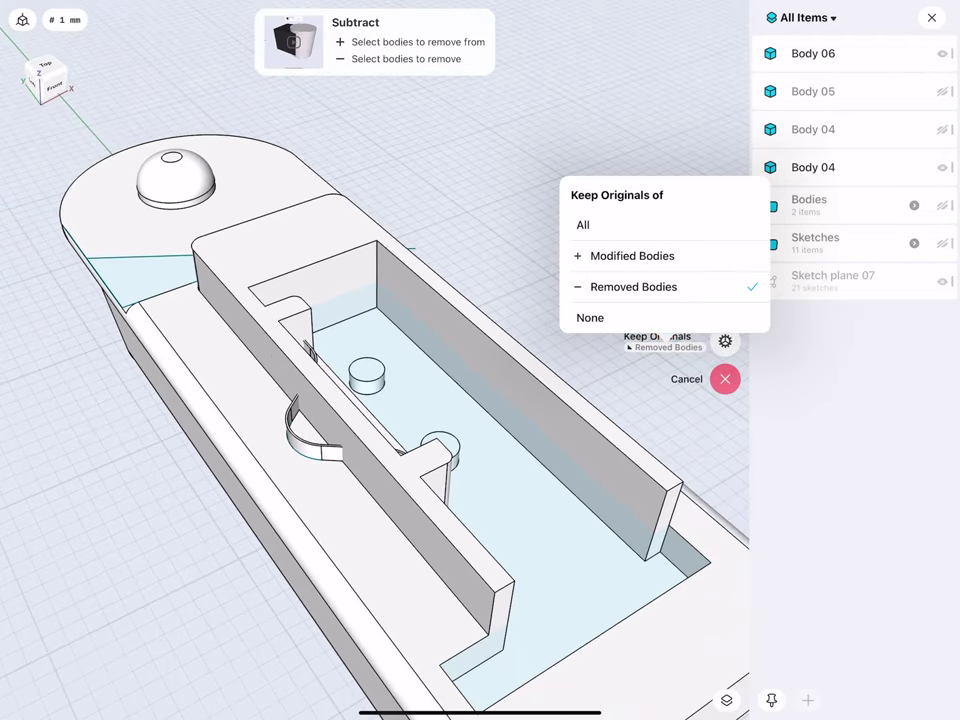
left_click(664, 282)
left_click(275, 360)
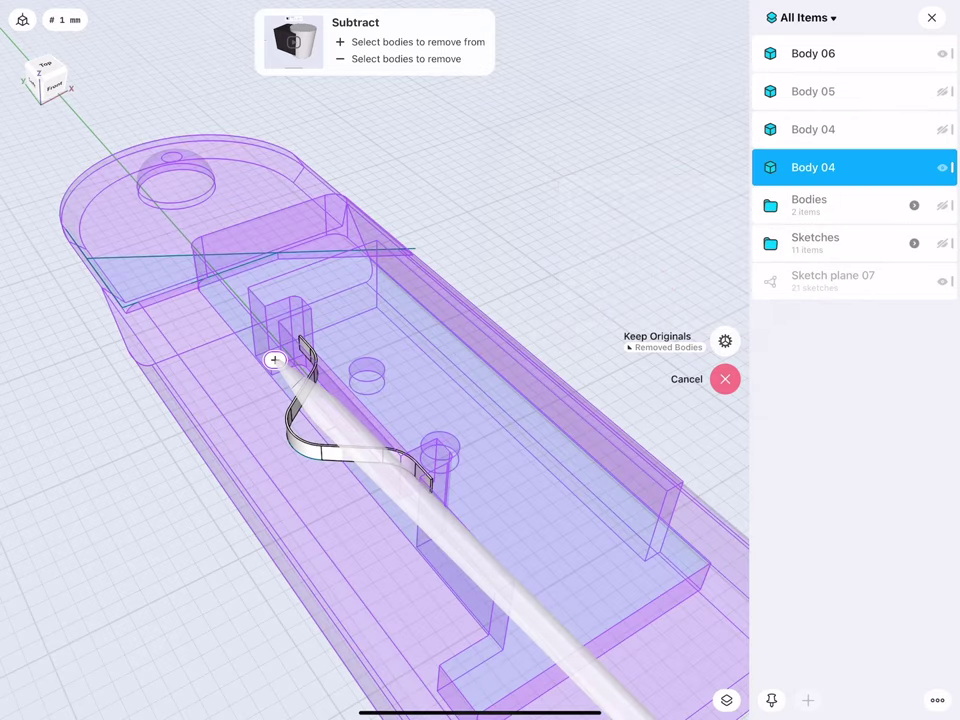
scroll(255, 415, "up", 3)
scroll(250, 386, "up", 3)
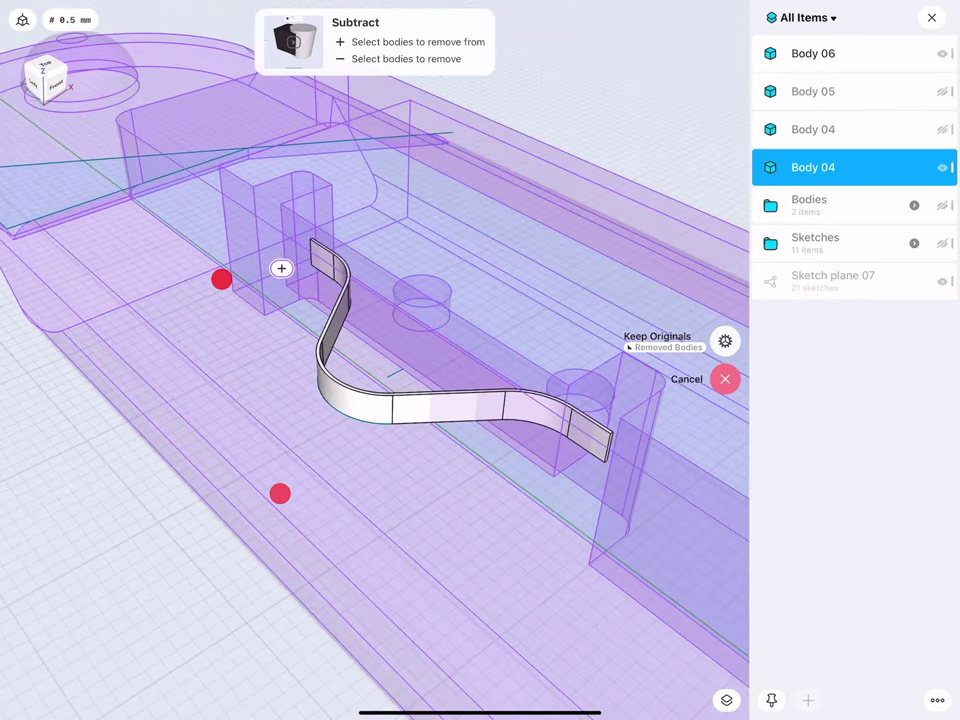
left_click(345, 398)
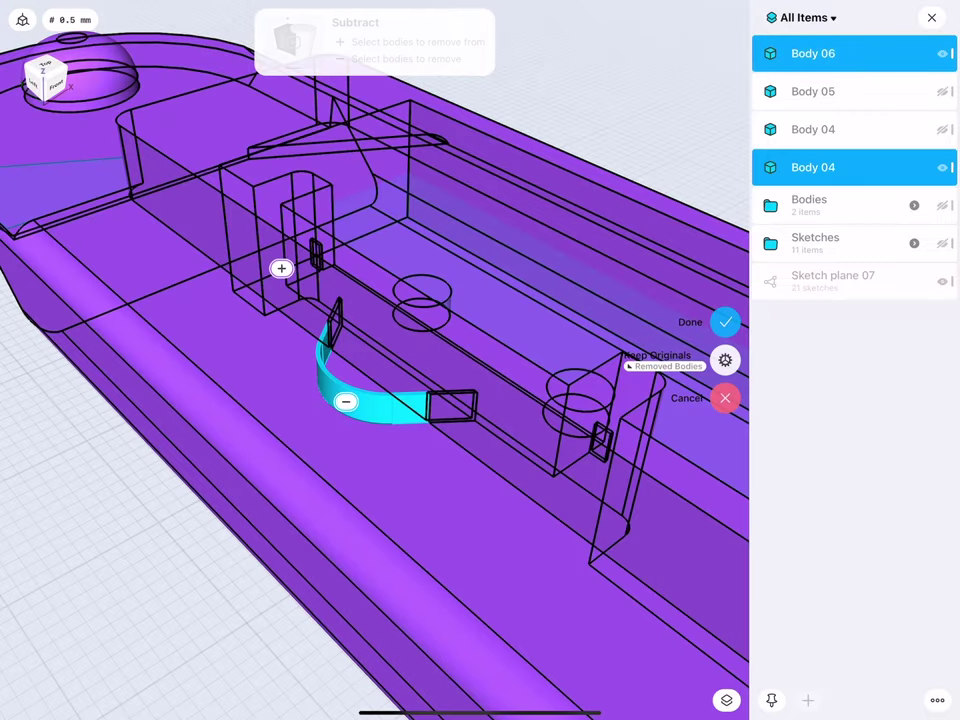
mouse_move(271, 288)
left_mouse_down()
mouse_move(168, 288)
mouse_move(249, 296)
mouse_move(274, 317)
left_mouse_up()
left_click(723, 319)
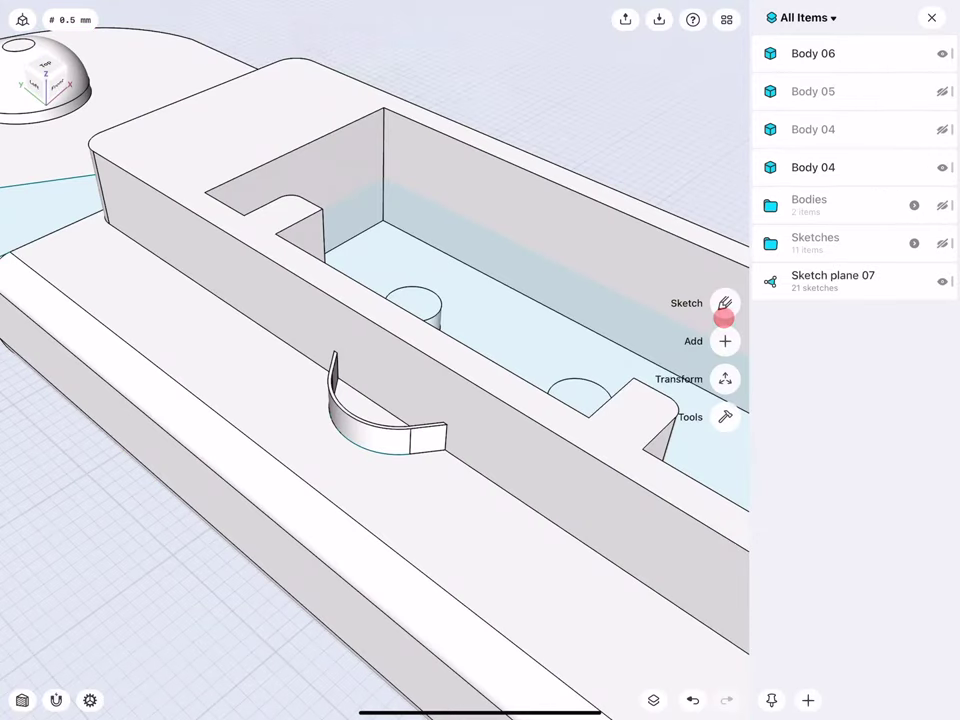
- Hide the curved wall body and select the slot's narrow end face
middle_click_drag(312, 402, 287, 408)
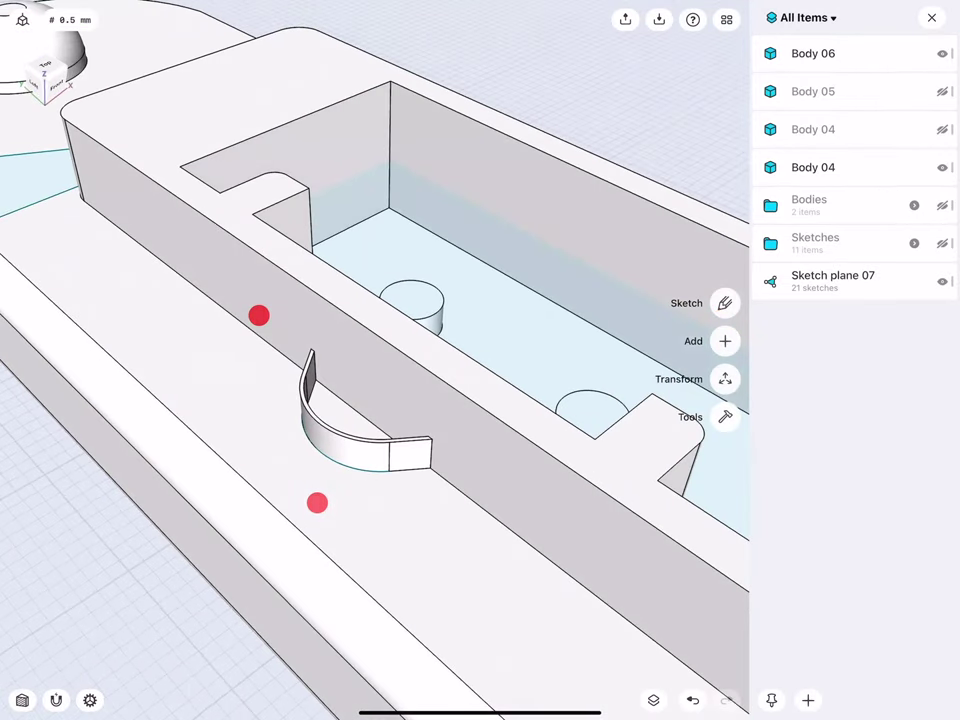
left_click(940, 54)
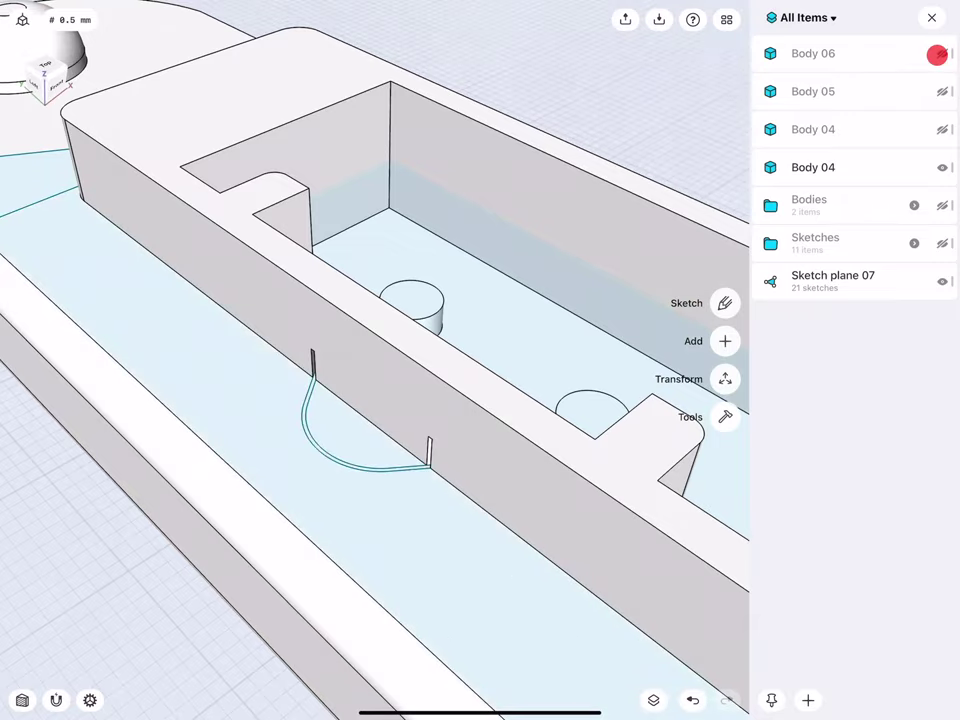
scroll(288, 400, "up", 5)
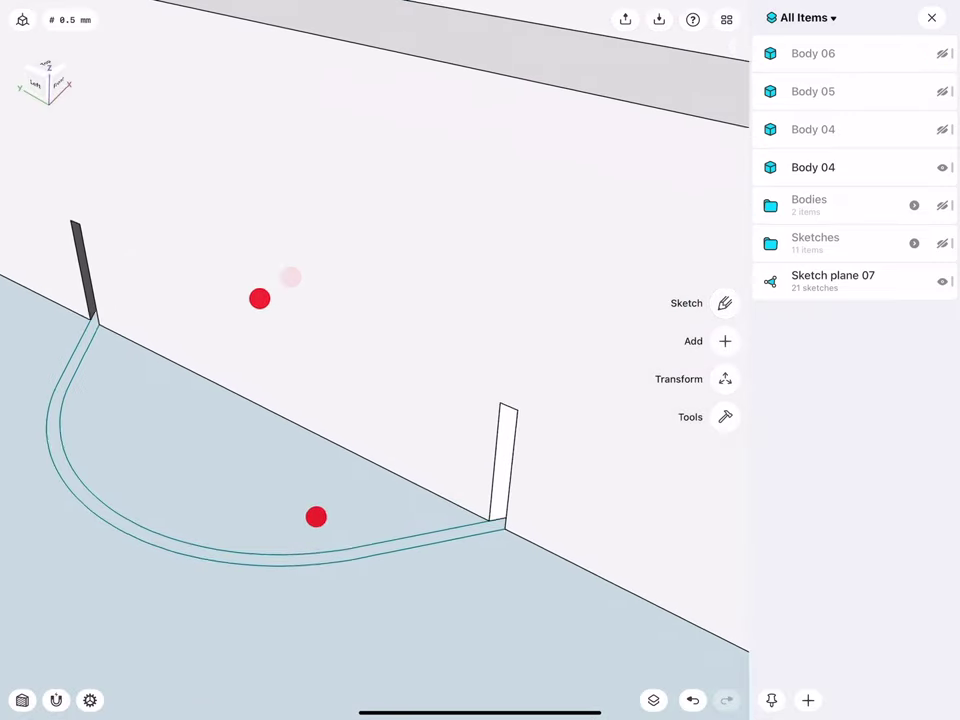
left_click(500, 465)
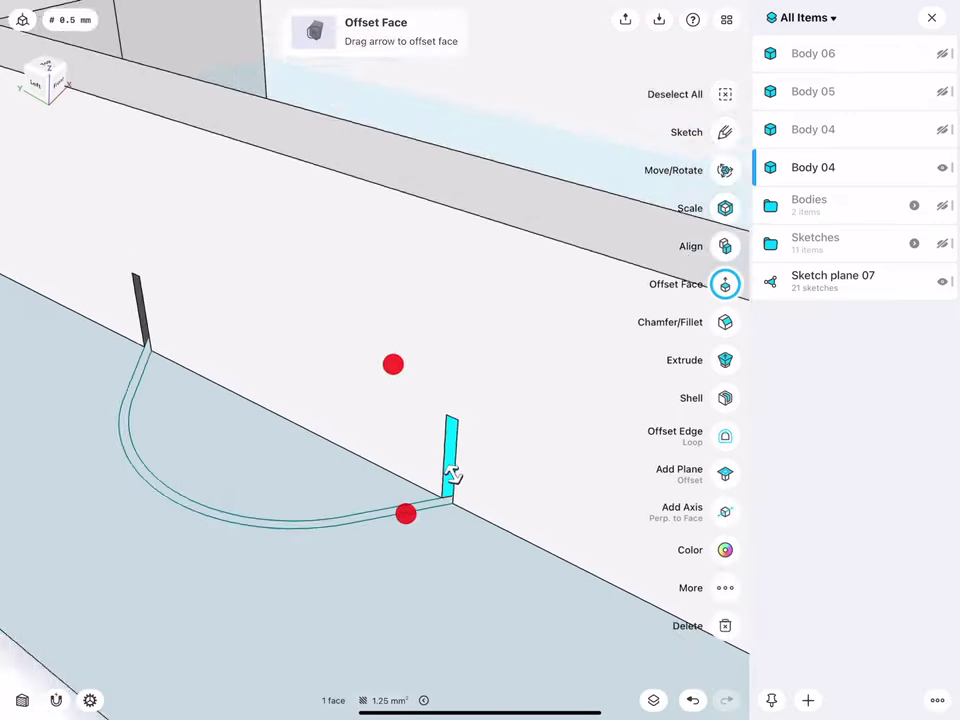
- Offset the slot's end face by -1.13 mm and deselect it
scroll(320, 440, "up", 5)
middle_click_drag(236, 383, 362, 381)
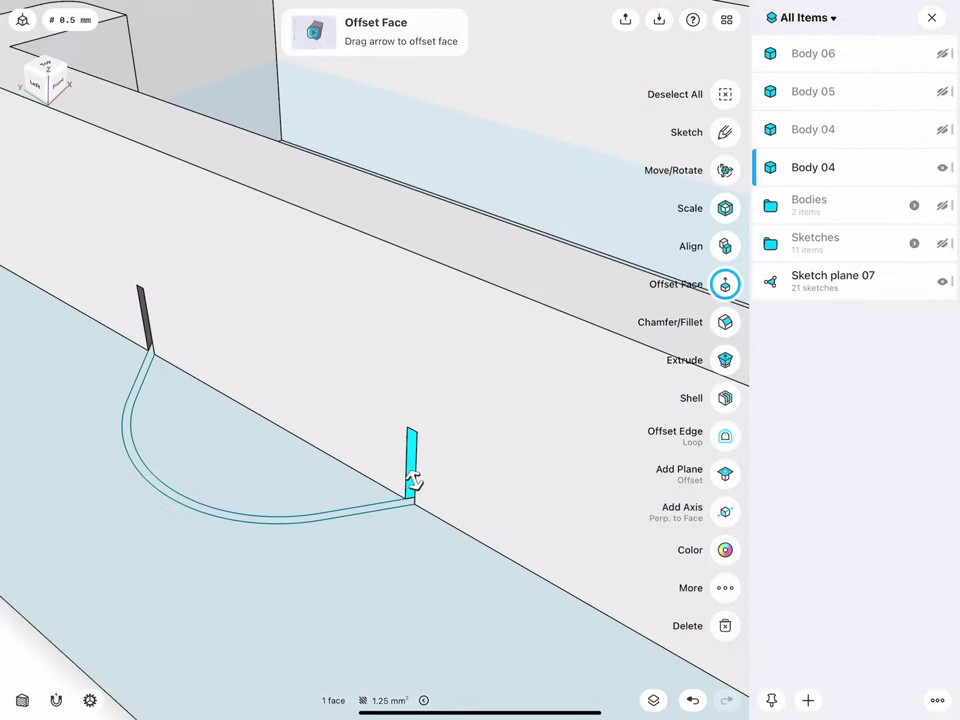
mouse_move(413, 480)
left_mouse_down()
mouse_move(212, 350)
mouse_move(238, 375)
left_mouse_up()
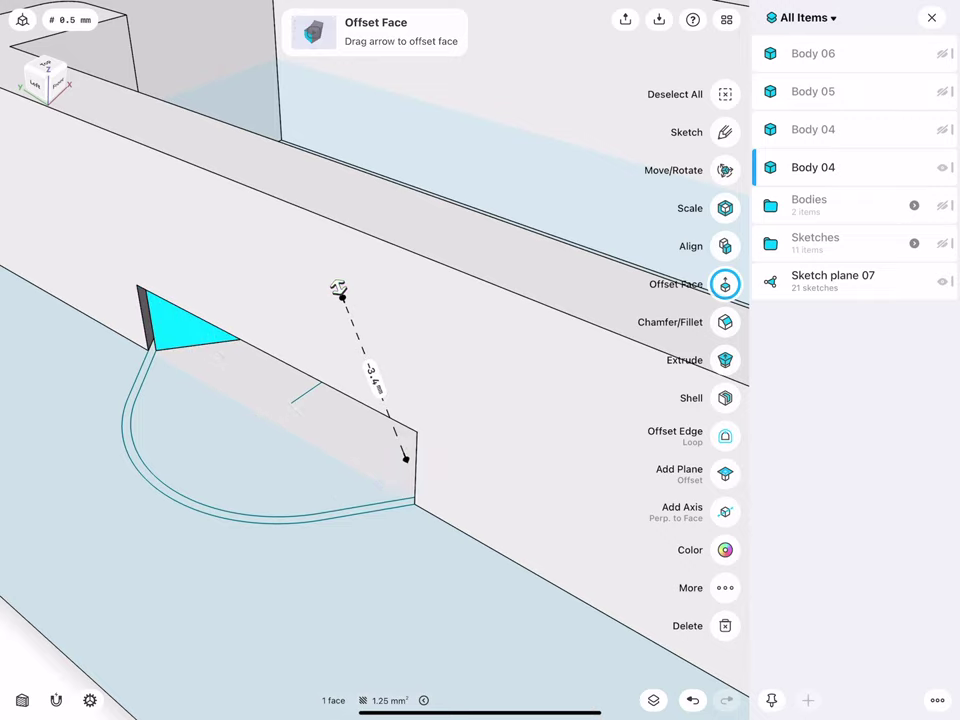
left_click_drag(229, 204, 83, 233)
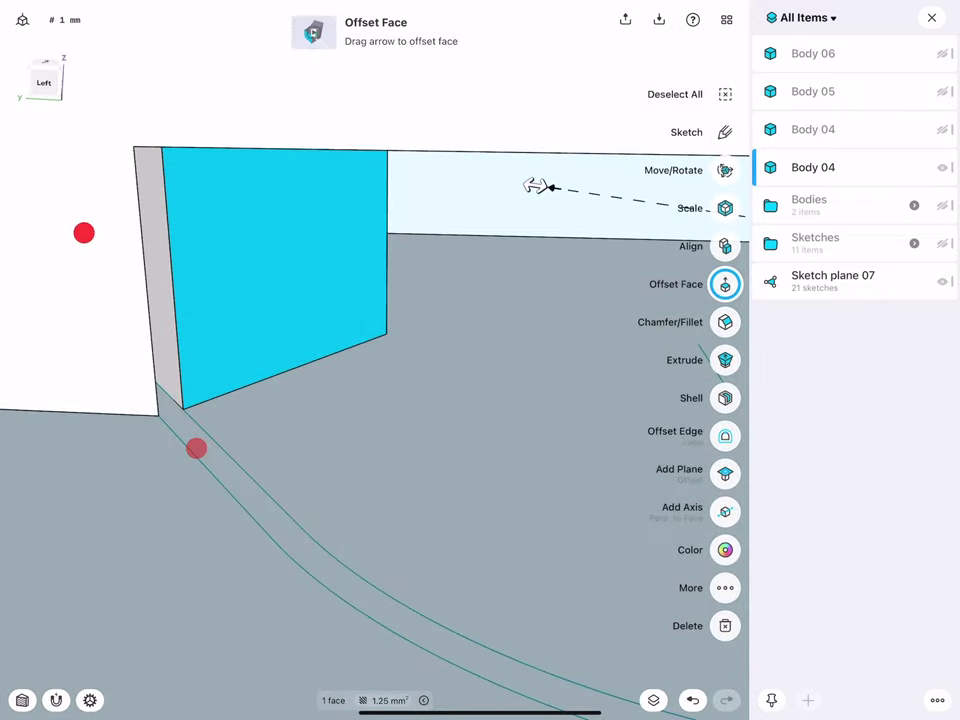
left_click_drag(150, 317, 428, 268)
mouse_move(242, 300)
left_mouse_down()
mouse_move(178, 269)
mouse_move(221, 272)
mouse_move(446, 206)
mouse_move(416, 214)
mouse_move(418, 195)
mouse_move(313, 158)
mouse_move(411, 255)
mouse_move(366, 497)
mouse_move(333, 350)
mouse_move(261, 339)
mouse_move(236, 369)
mouse_move(408, 350)
mouse_move(352, 336)
left_mouse_up()
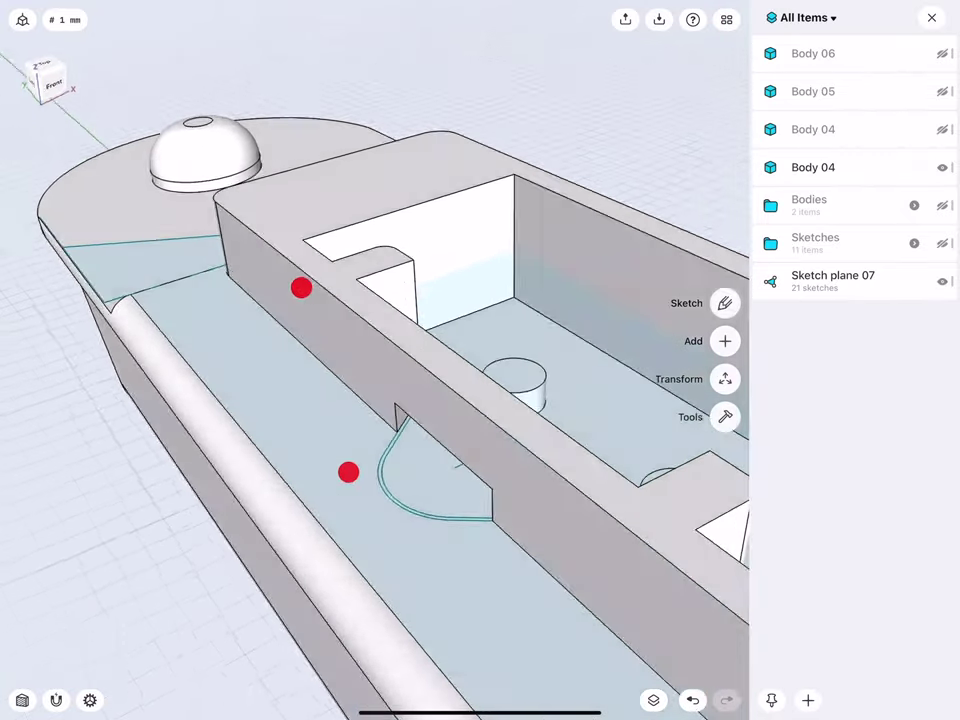
mouse_move(300, 285)
left_mouse_down()
mouse_move(292, 315)
mouse_move(300, 325)
left_mouse_up()
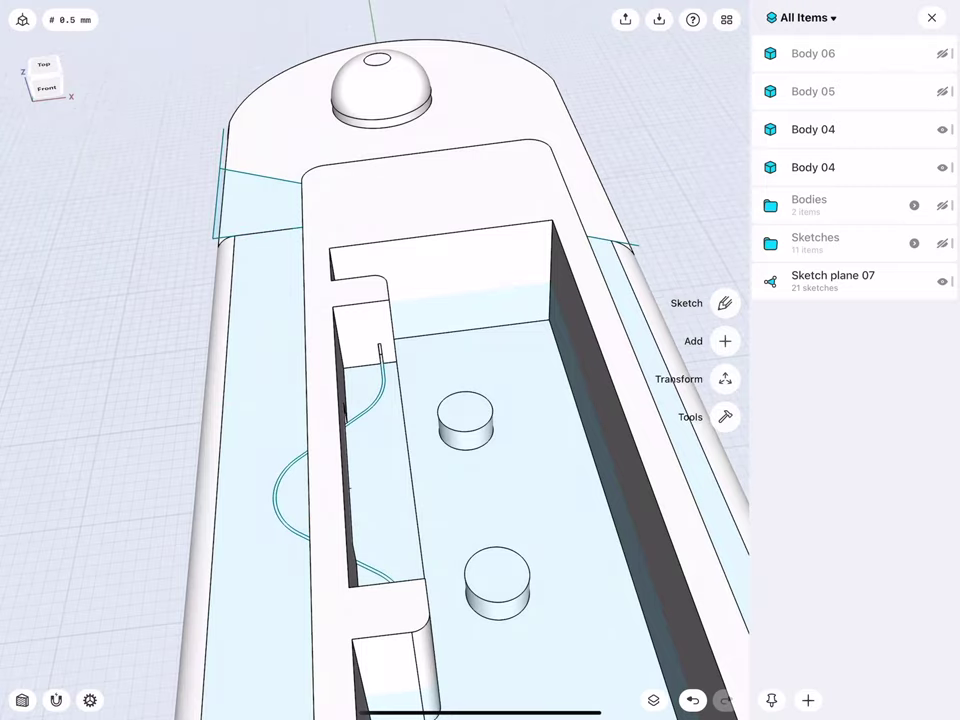
- Show Body 05 and the curved wall body again and orbit to a side view
left_click(940, 91)
left_click(940, 49)
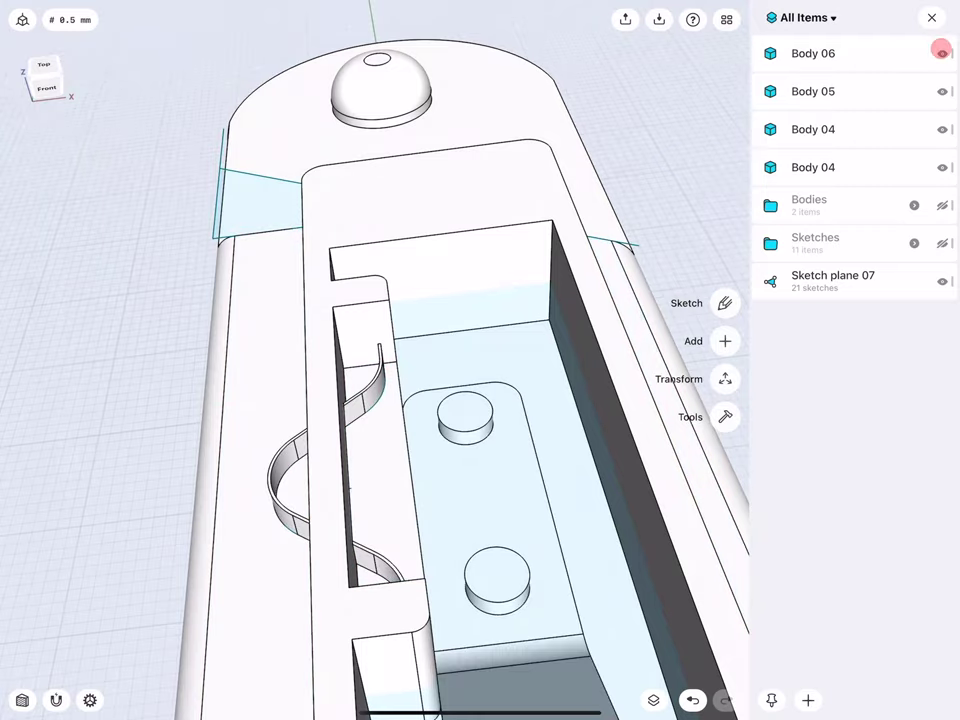
mouse_move(339, 313)
left_mouse_down()
mouse_move(373, 289)
mouse_move(316, 375)
left_mouse_up()
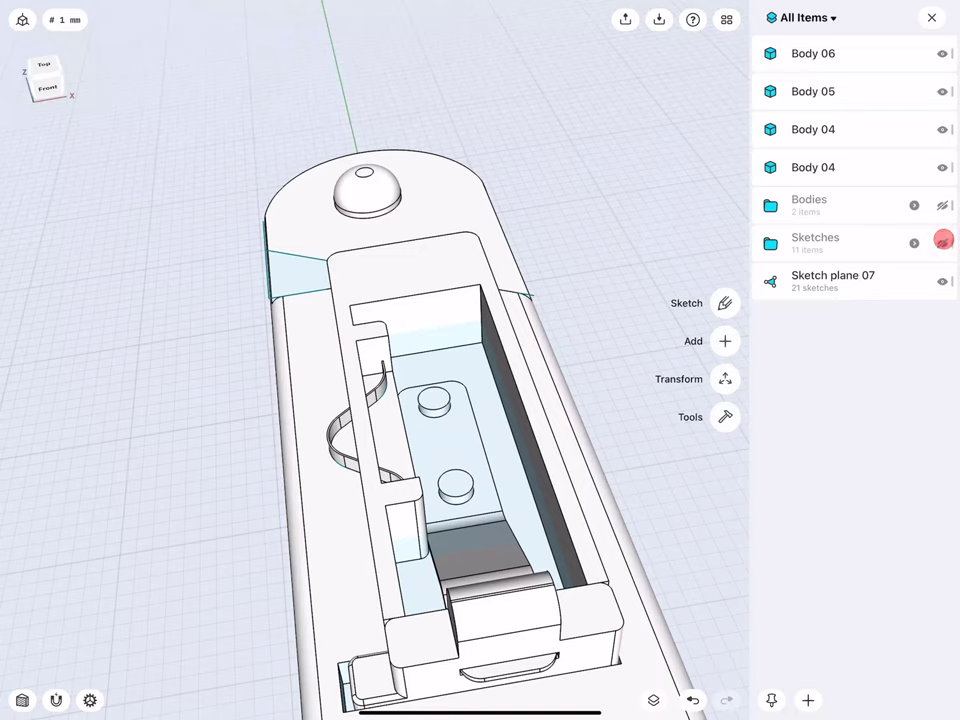
- Move Sketch plane 07 into the Sketches folder and hide all sketches
left_click(943, 240)
left_click(863, 238)
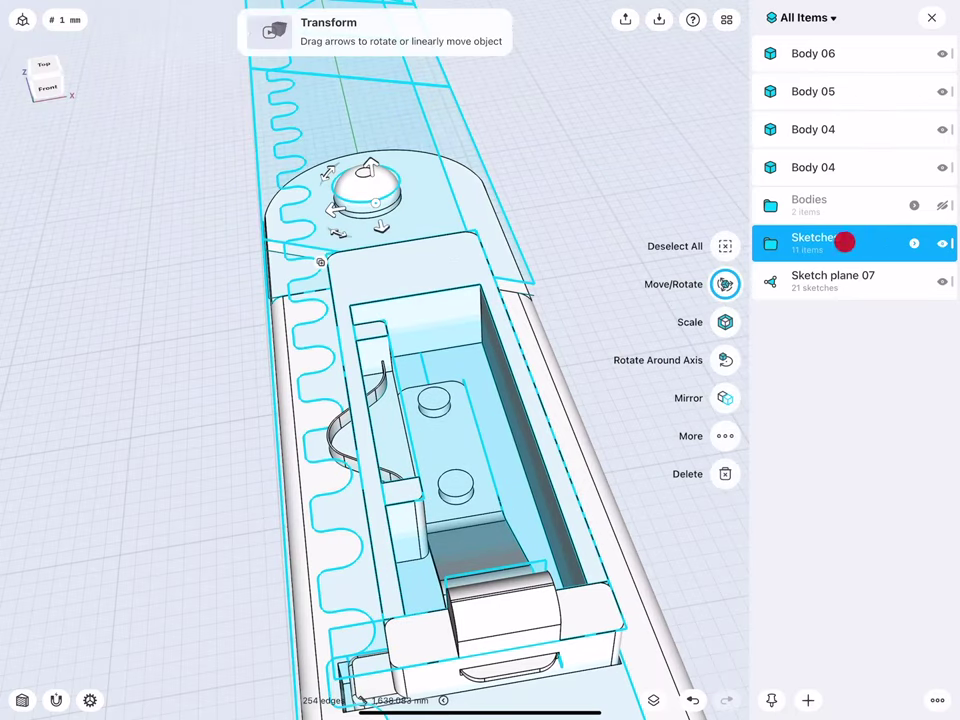
left_click(845, 242)
left_click(847, 279)
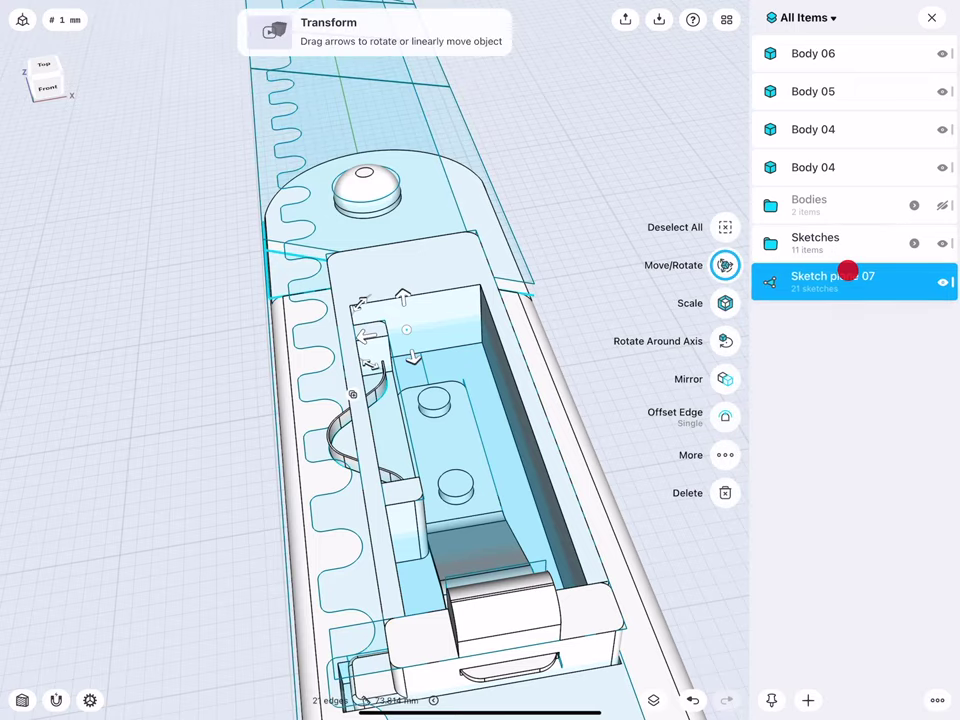
left_click_drag(845, 272, 836, 244)
left_click(935, 244)
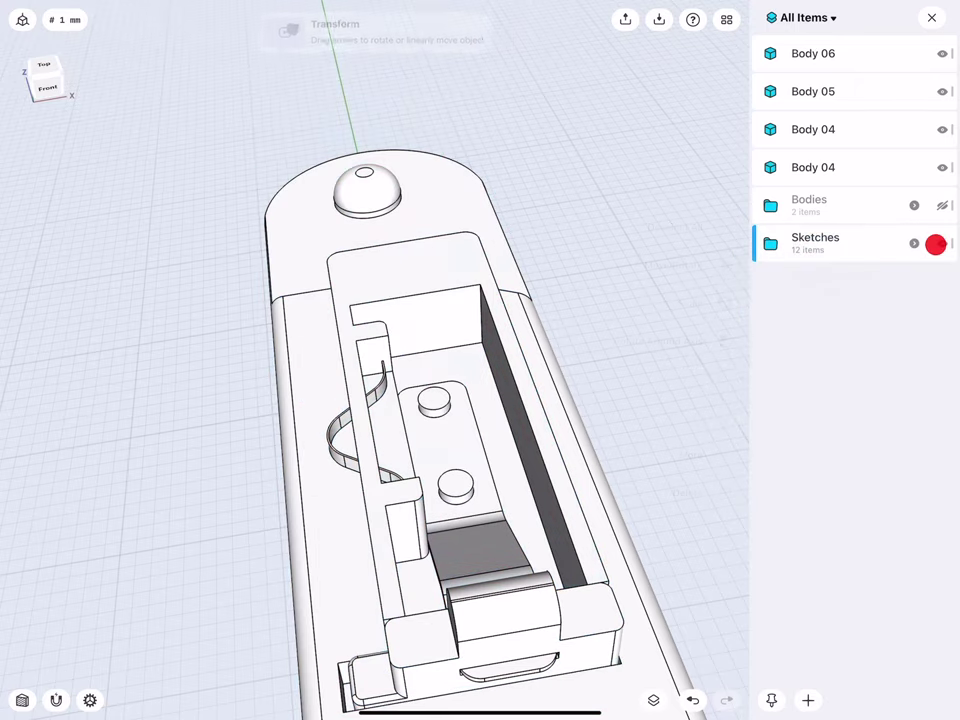
- Close the Items panel, turn to an oblique view, and bring up the Add geometry choices
left_click(931, 18)
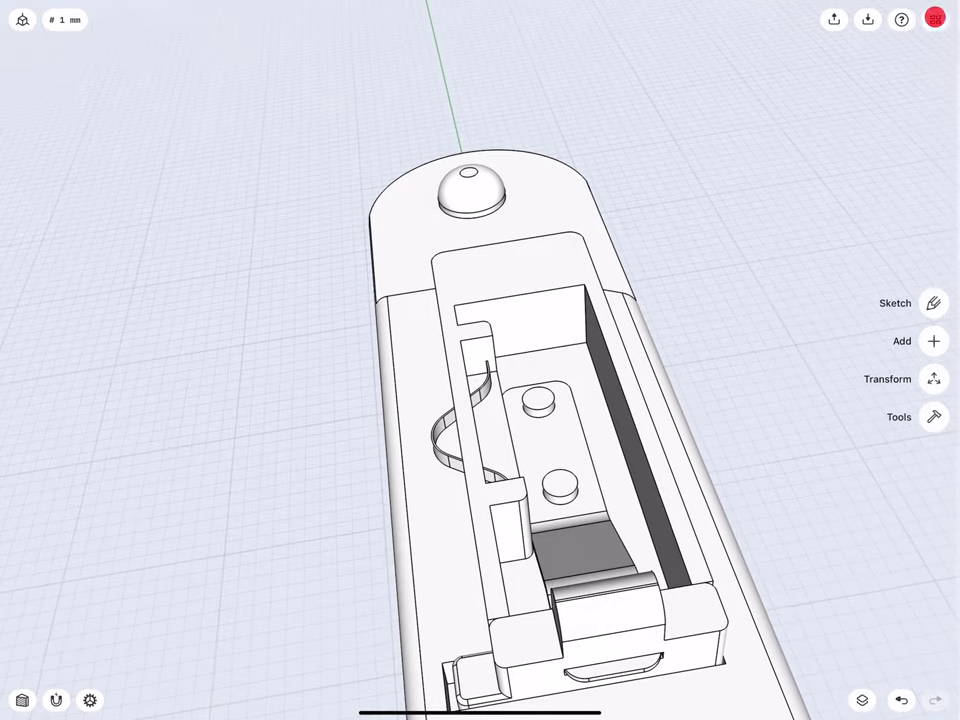
middle_click_drag(480, 400, 640, 380)
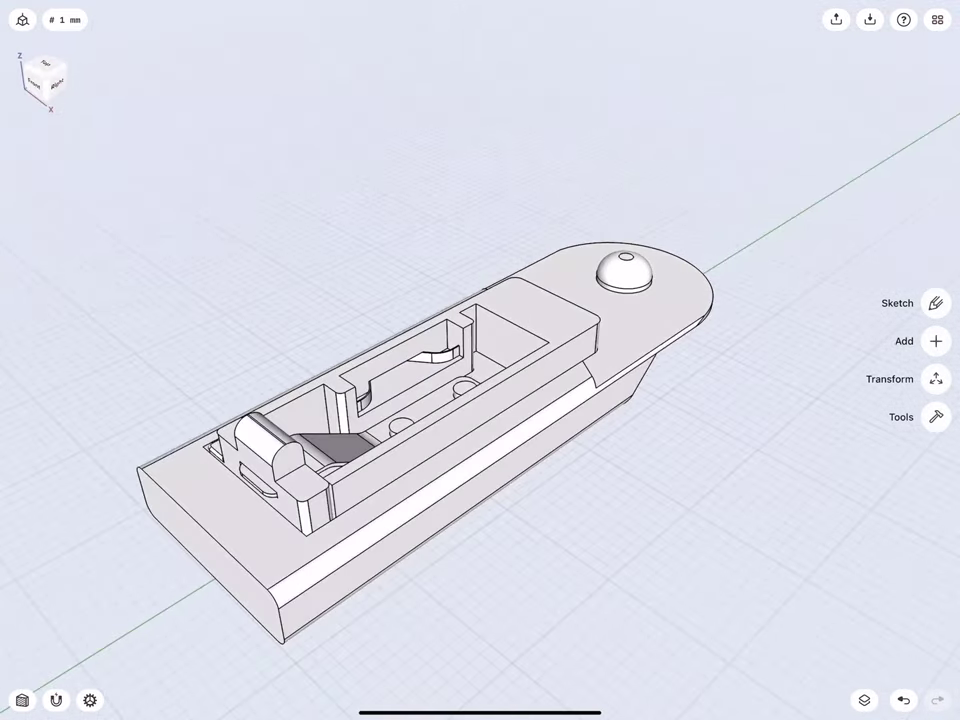
middle_click_drag(298, 315, 250, 315)
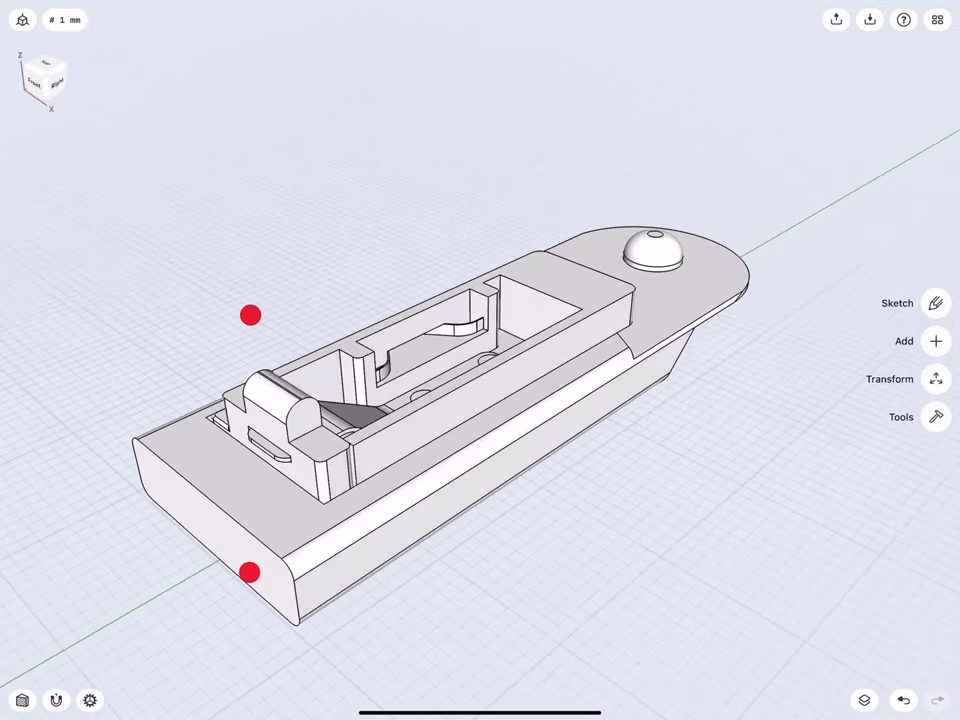
left_click(936, 341)
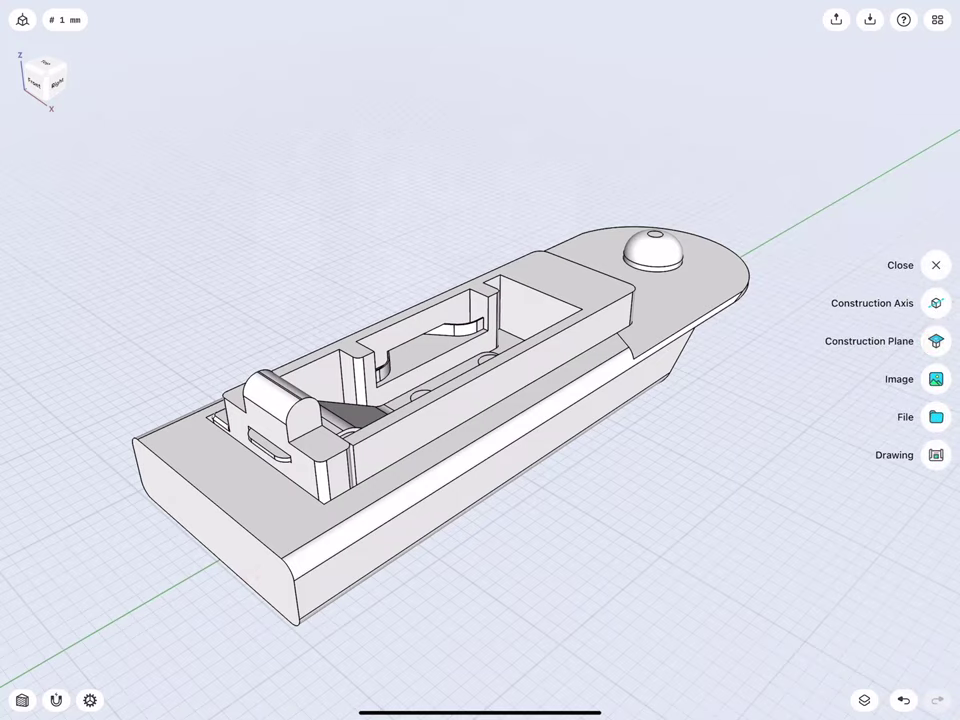
- Add a construction plane 1 mm off the recess's long inner side face, viewed from the right
left_click(936, 341)
left_click(396, 455)
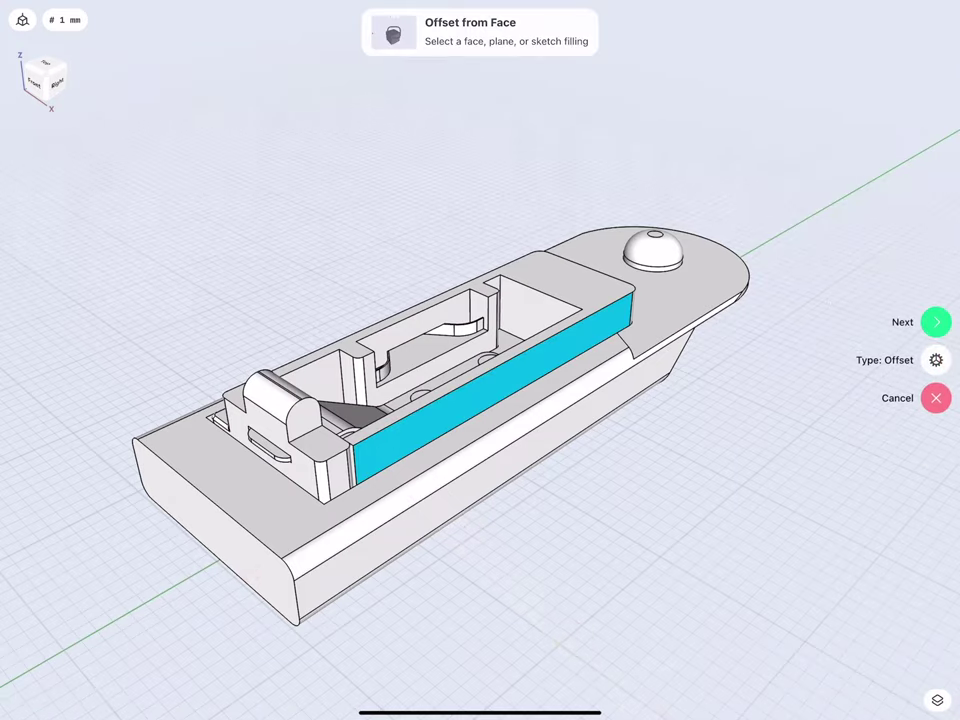
left_click(936, 322)
scroll(298, 431, "down", 3)
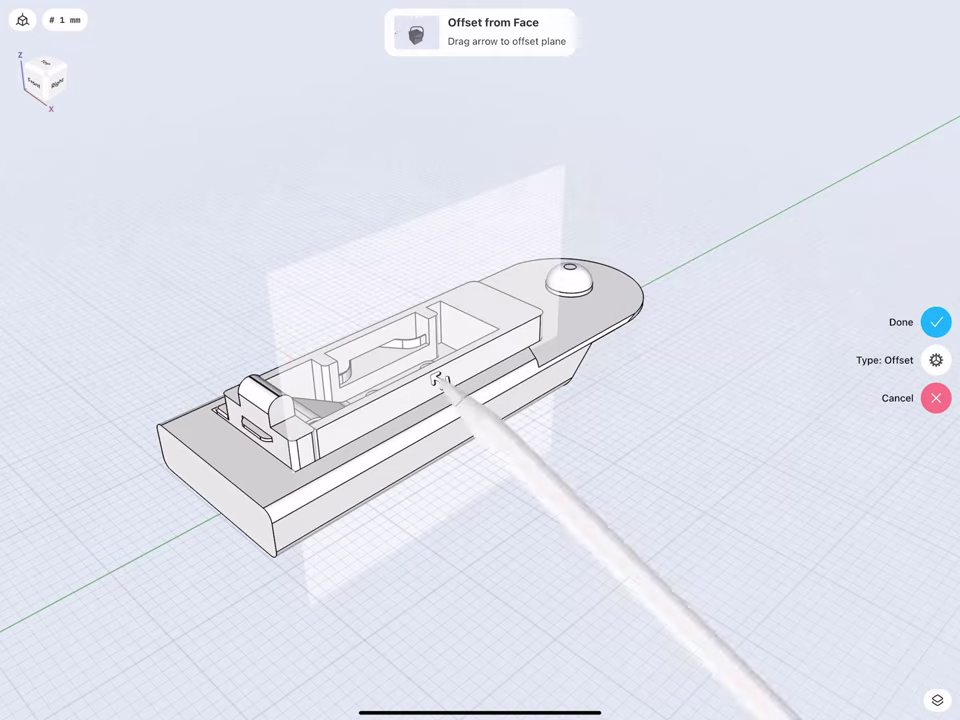
left_click_drag(440, 381, 452, 388)
left_click(455, 389)
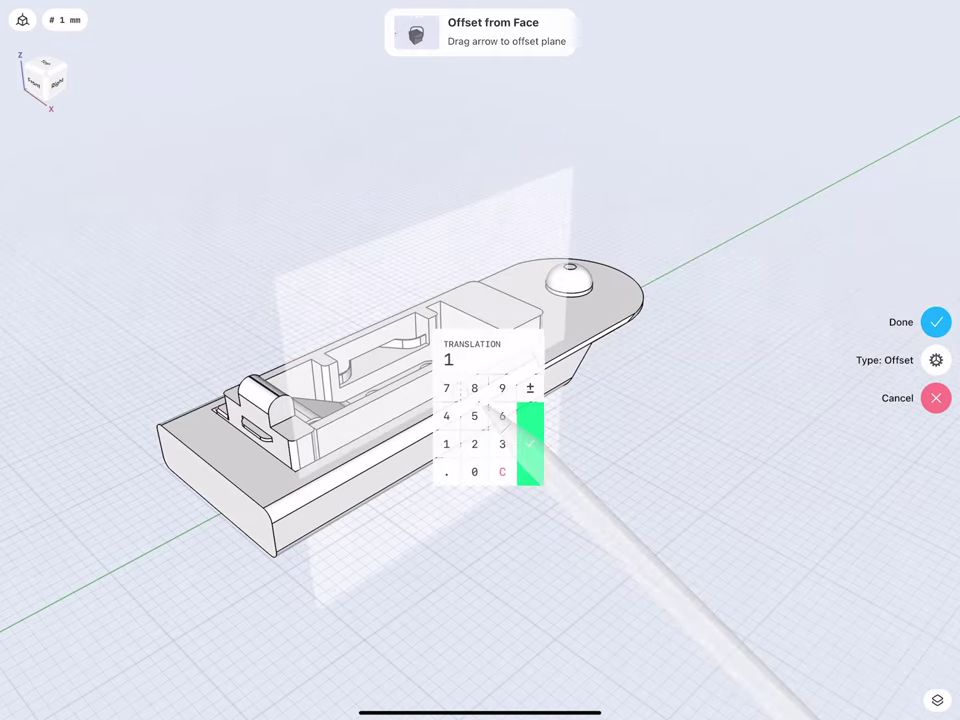
left_click(528, 458)
left_click(934, 320)
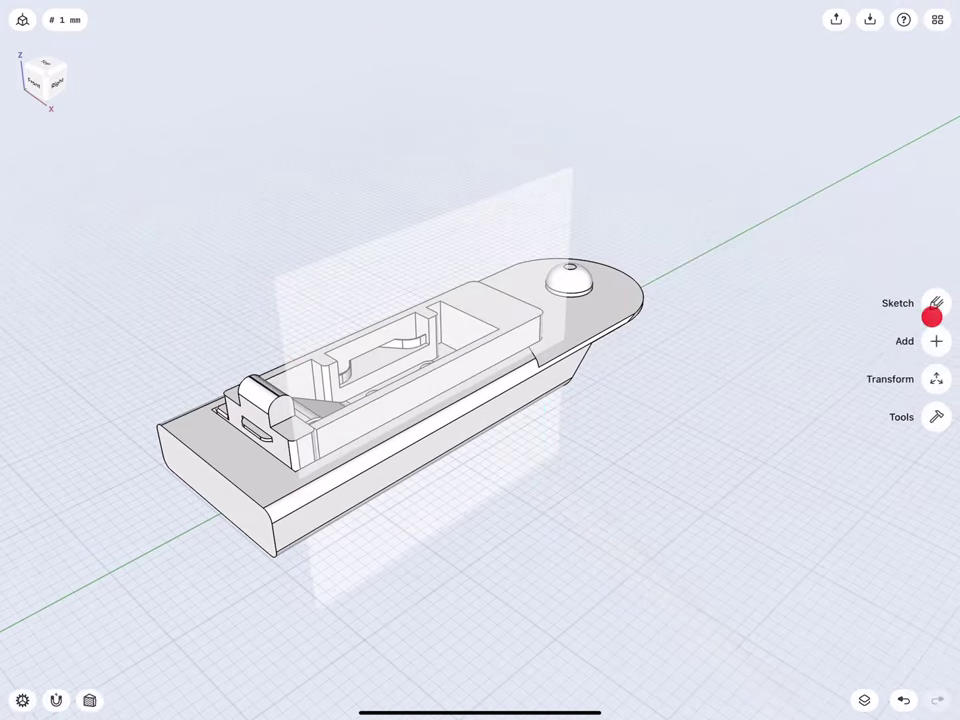
mouse_move(277, 337)
middle_mouse_down()
mouse_move(249, 272)
mouse_move(216, 268)
mouse_move(241, 299)
middle_mouse_up()
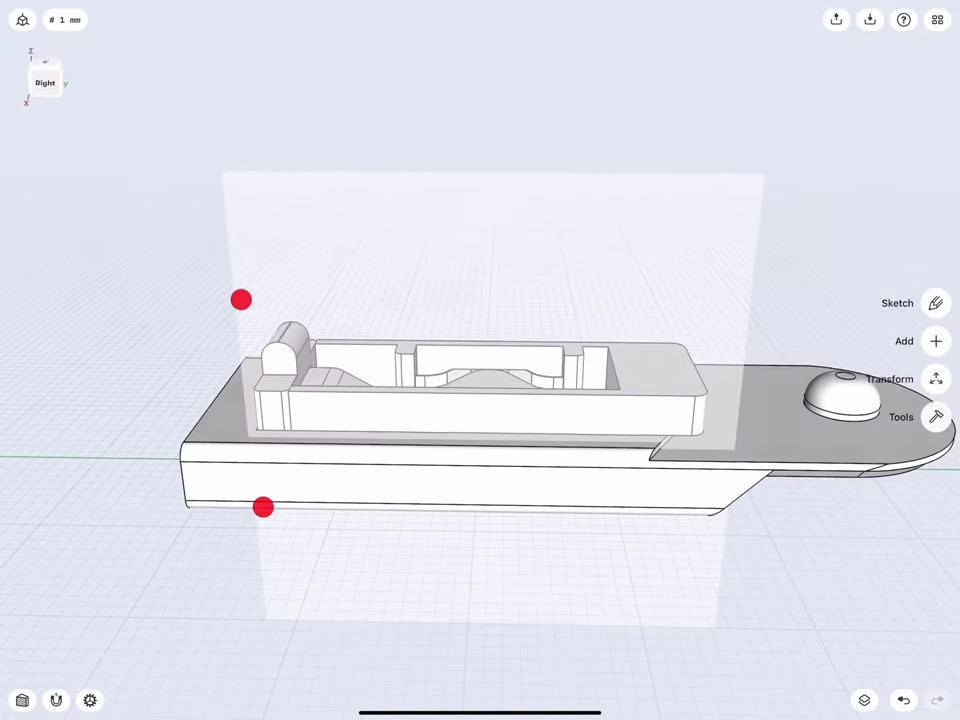
- Start a sketch on the offset plane with an 8 mm vertical line up from the origin
left_click(305, 320)
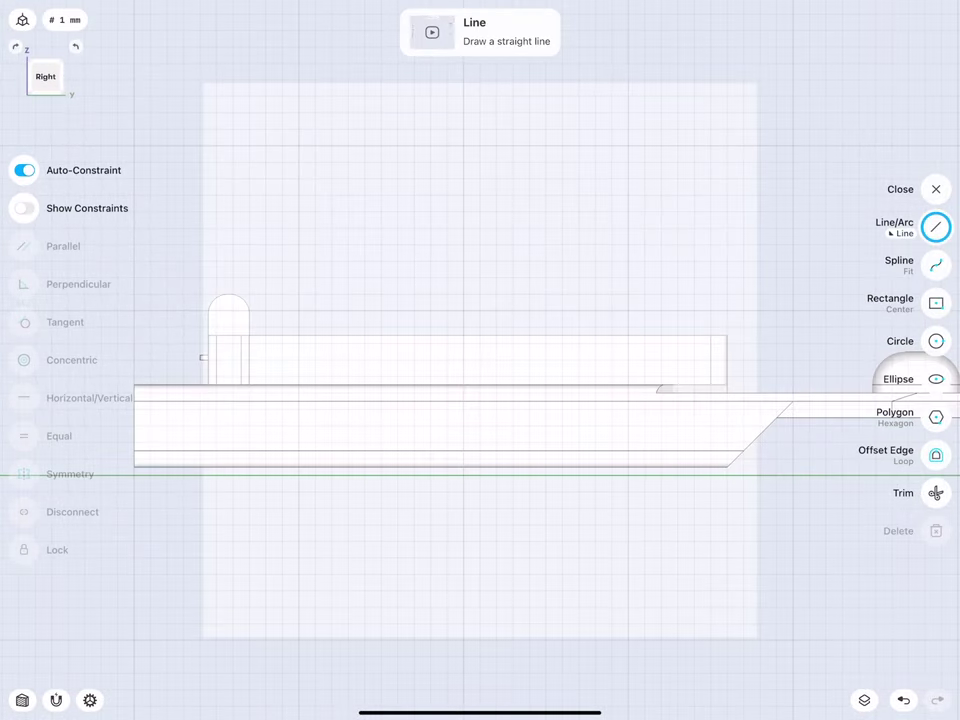
middle_click_drag(141, 428, 416, 437, "shift")
mouse_move(230, 430)
middle_mouse_down("shift")
mouse_move(360, 425)
mouse_move(230, 422)
middle_mouse_up("shift")
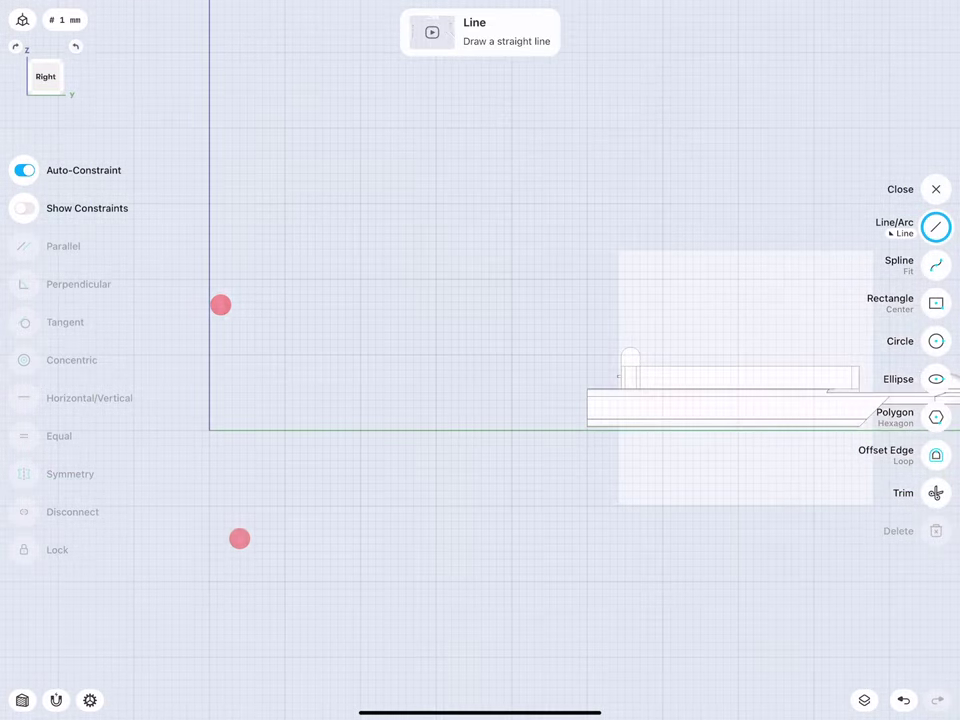
left_click_drag(209, 430, 209, 362)
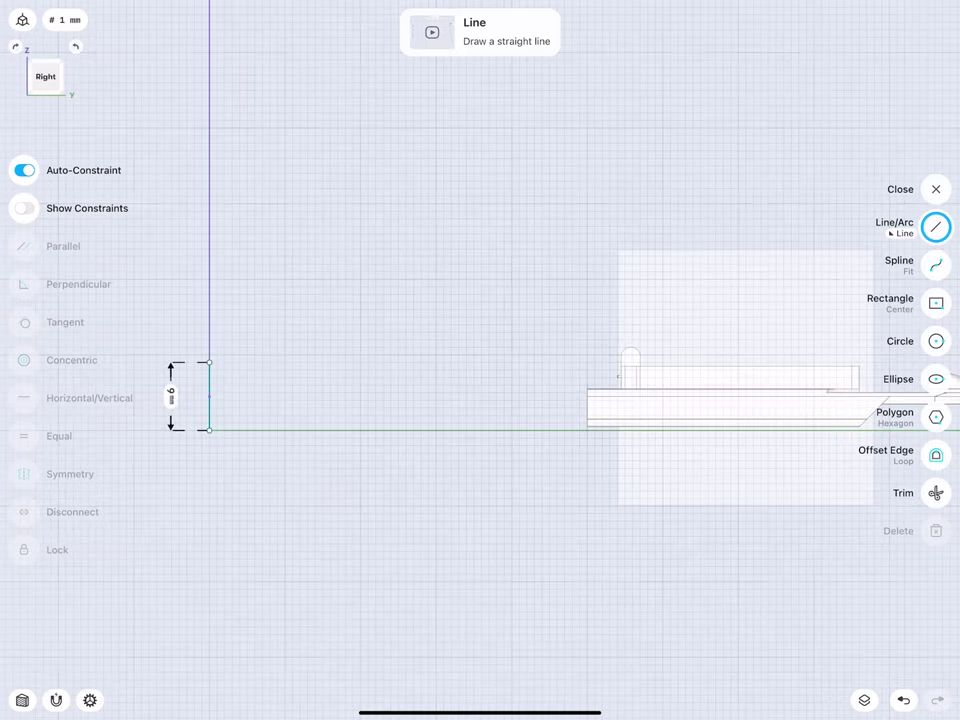
left_click(171, 396)
left_click(156, 394)
left_click(212, 465)
- Draw a 53 mm horizontal line from its top and a 5 mm upright at the right end
mouse_move(209, 370)
left_mouse_down()
mouse_move(354, 375)
mouse_move(561, 360)
mouse_move(606, 377)
mouse_move(602, 370)
left_mouse_up()
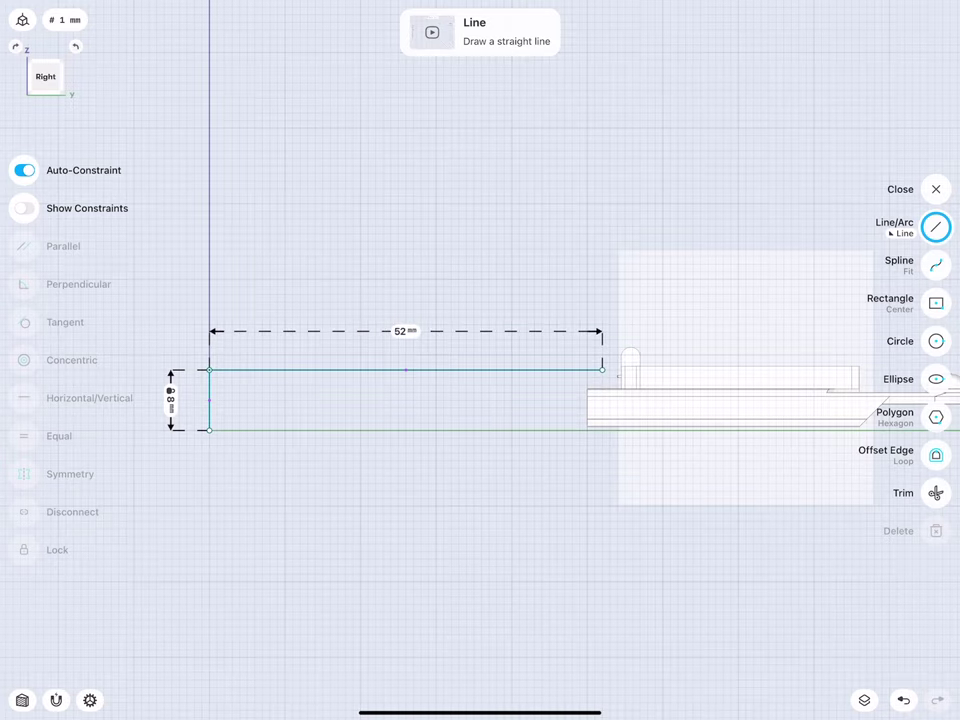
left_click(400, 331)
left_click(446, 356)
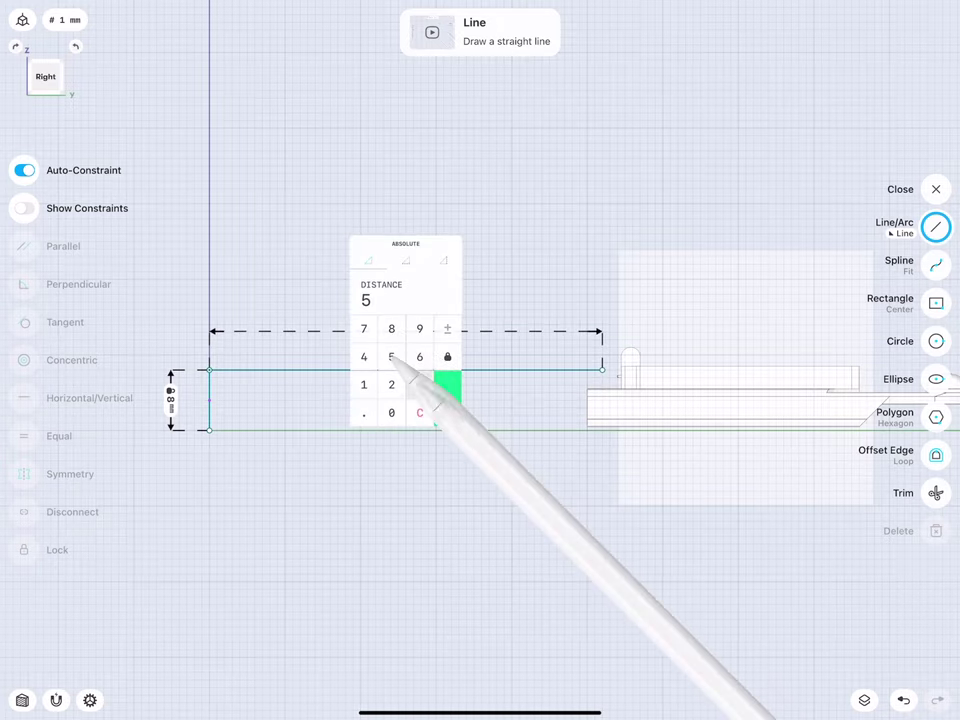
left_click(418, 384)
left_click(446, 399)
middle_click_drag(610, 360, 368, 380)
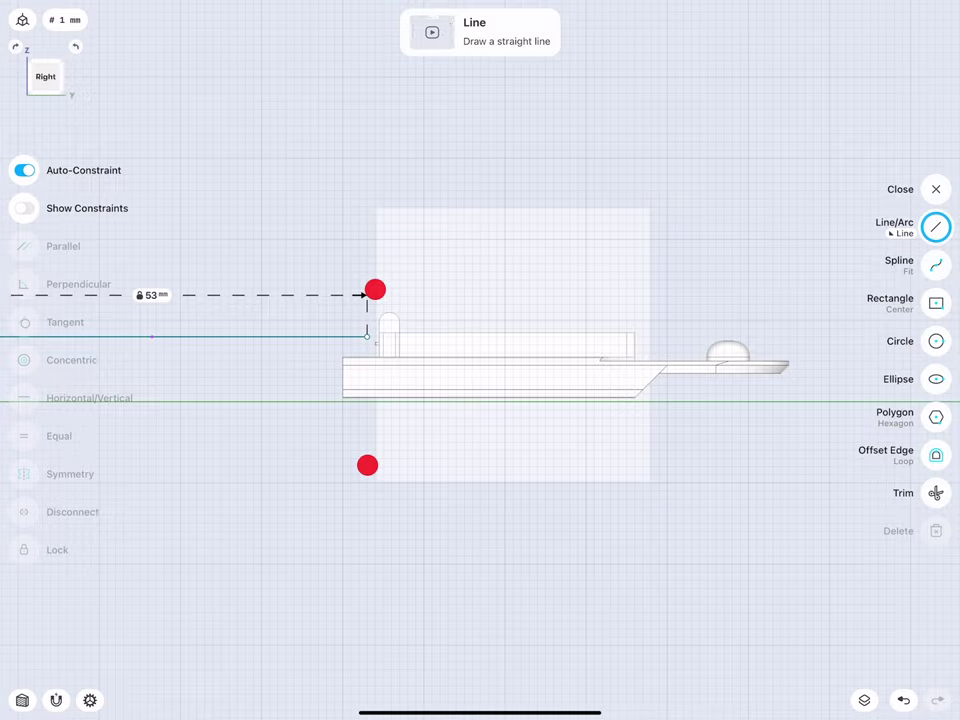
middle_click_drag(375, 289, 450, 280)
left_click_drag(405, 345, 407, 296)
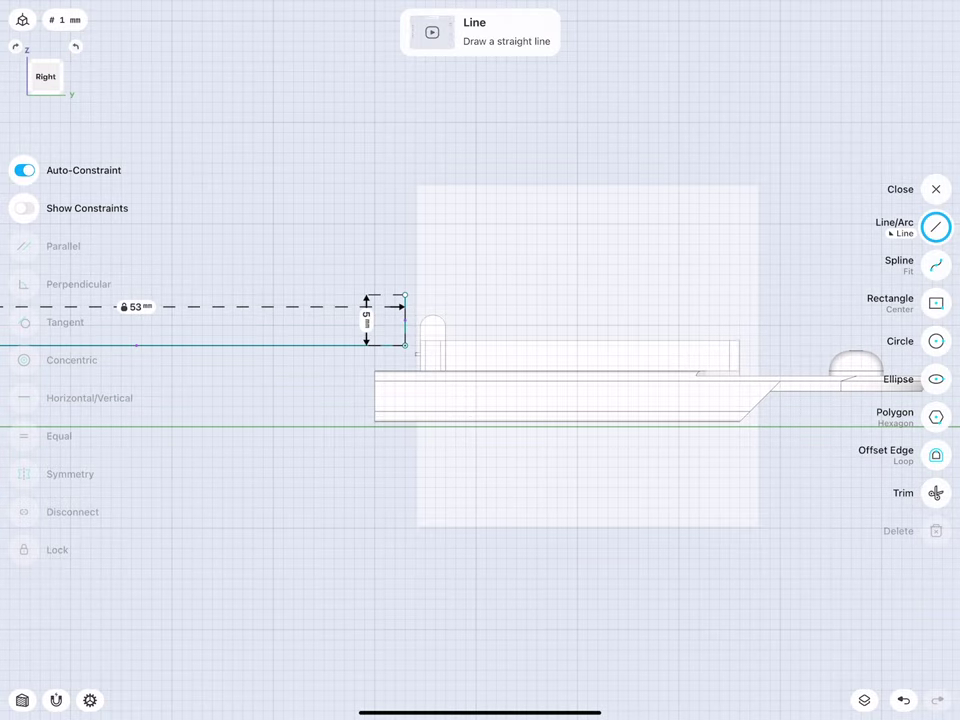
left_click_drag(355, 274, 332, 236)
left_click(374, 312)
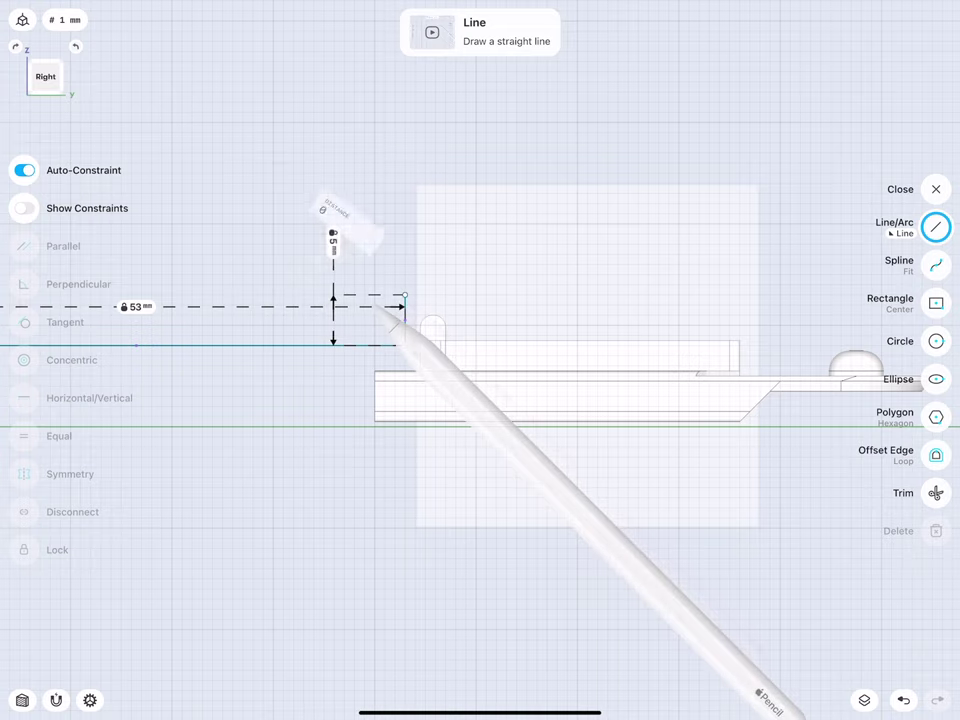
- Draw a 1.5 mm line down from the lower corner
middle_click_drag(358, 372, 298, 372)
scroll(298, 373, "up", 3)
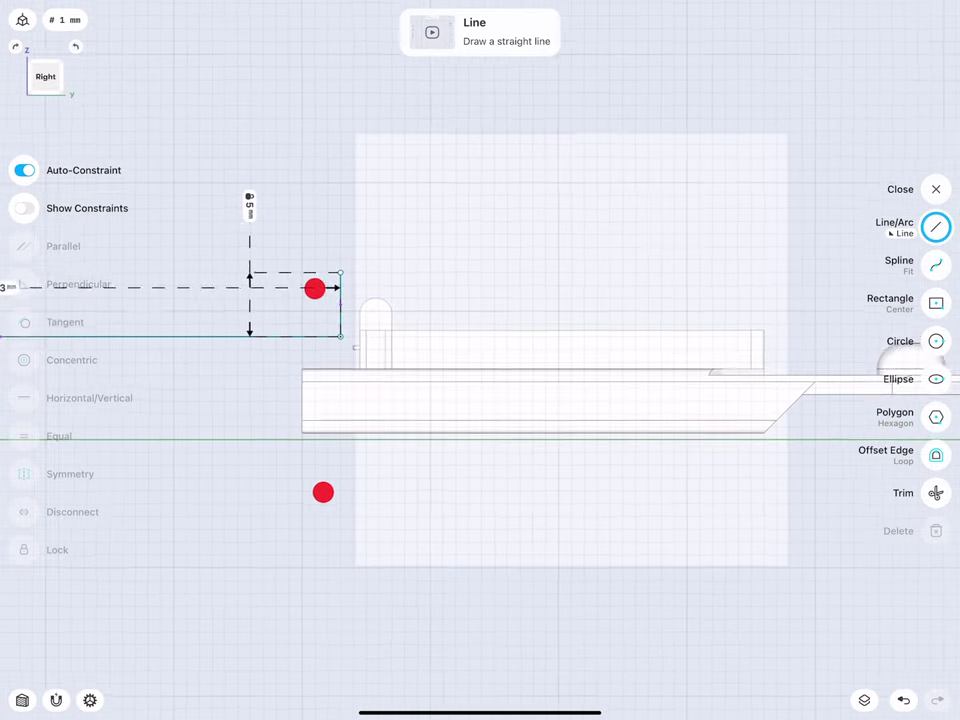
scroll(320, 390, "up", 2)
scroll(303, 367, "up", 2)
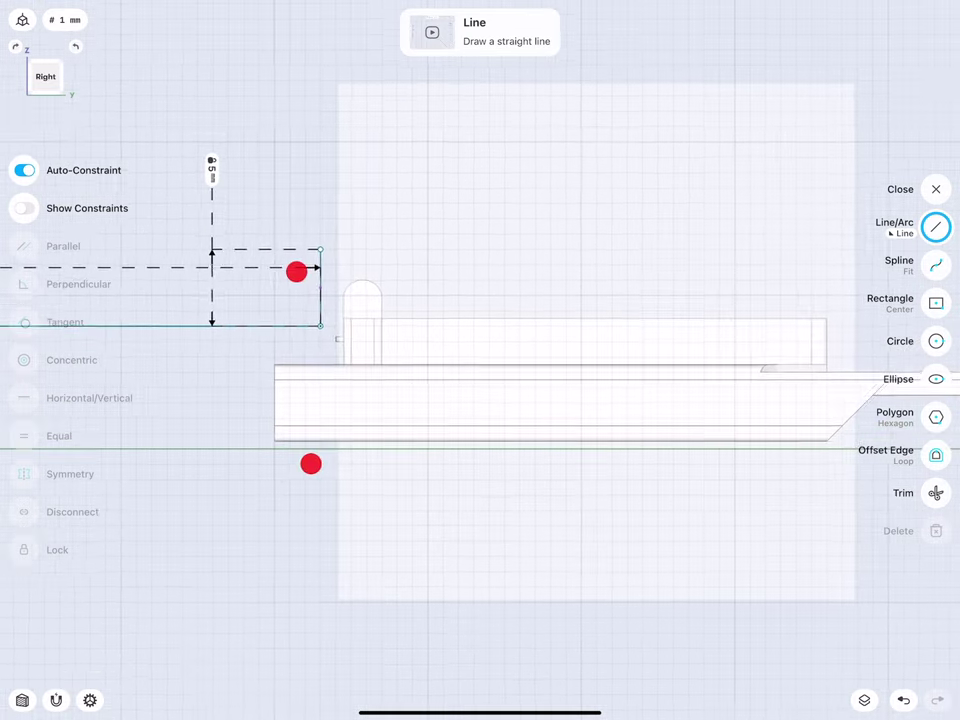
scroll(303, 367, "up", 1)
left_click_drag(314, 323, 315, 353)
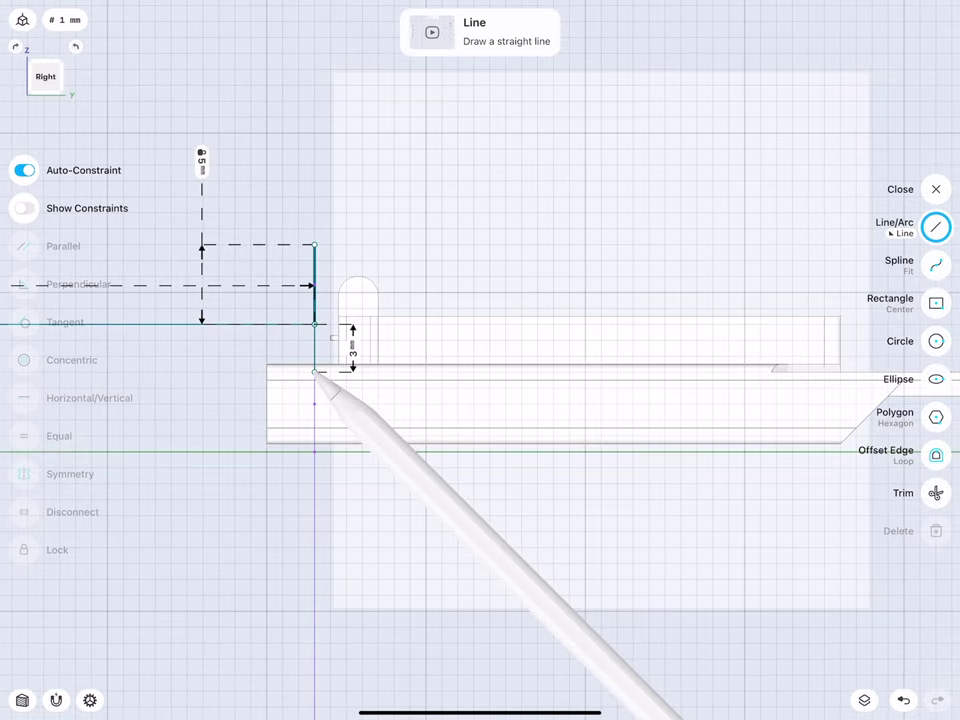
left_click(352, 343)
type("2")
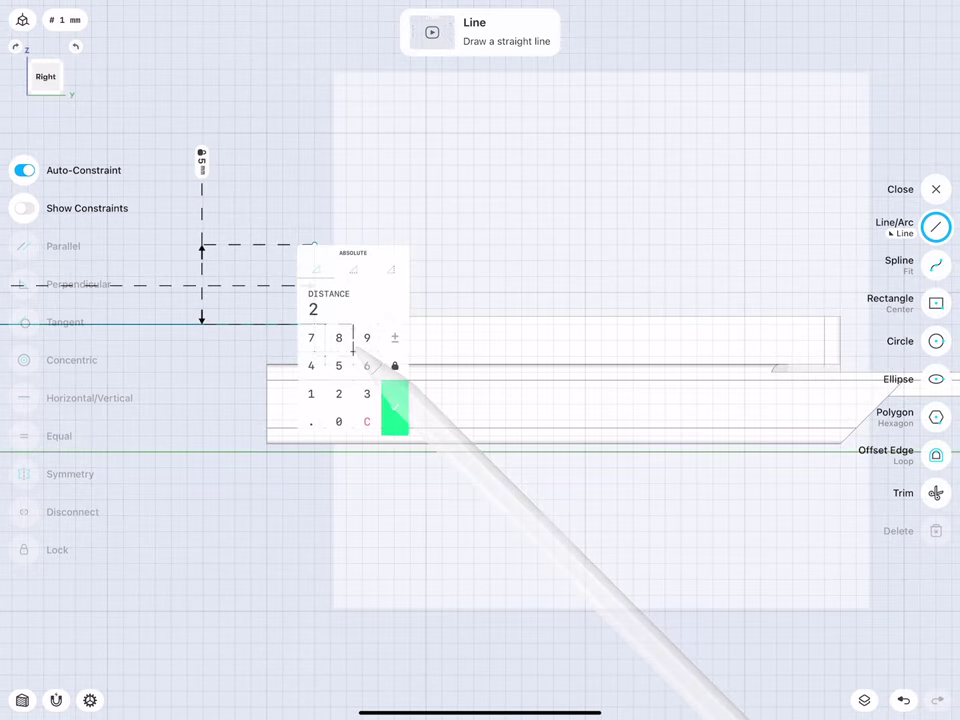
left_click(311, 394)
left_click(311, 421)
left_click(339, 366)
left_click(394, 400)
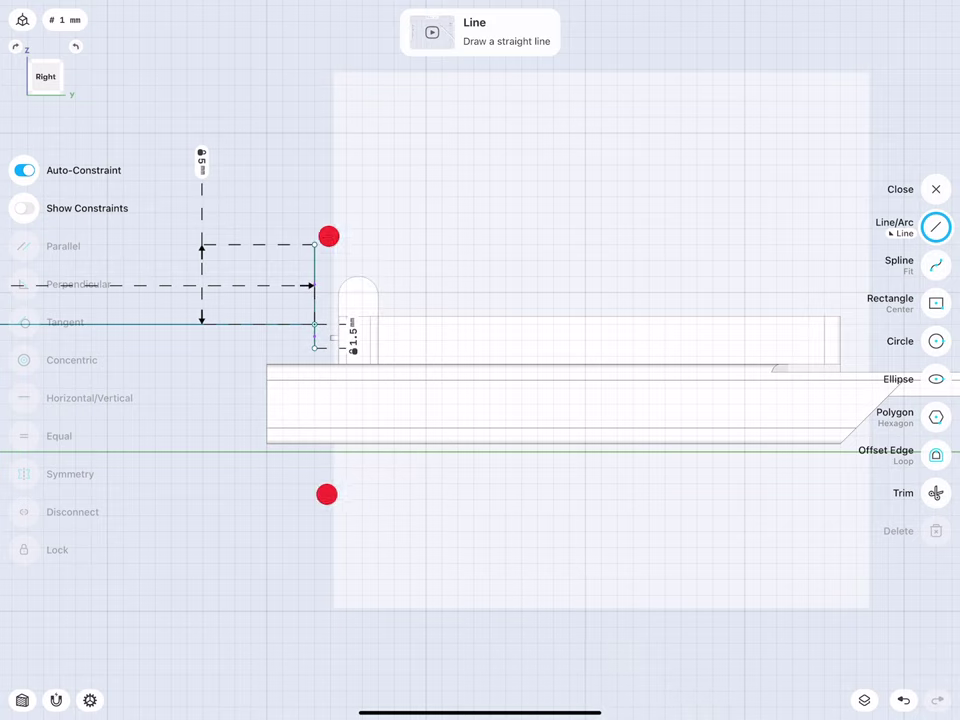
- Draw a 31 mm horizontal line to the right from the 1.5 mm end
middle_click_drag(328, 236, 218, 253)
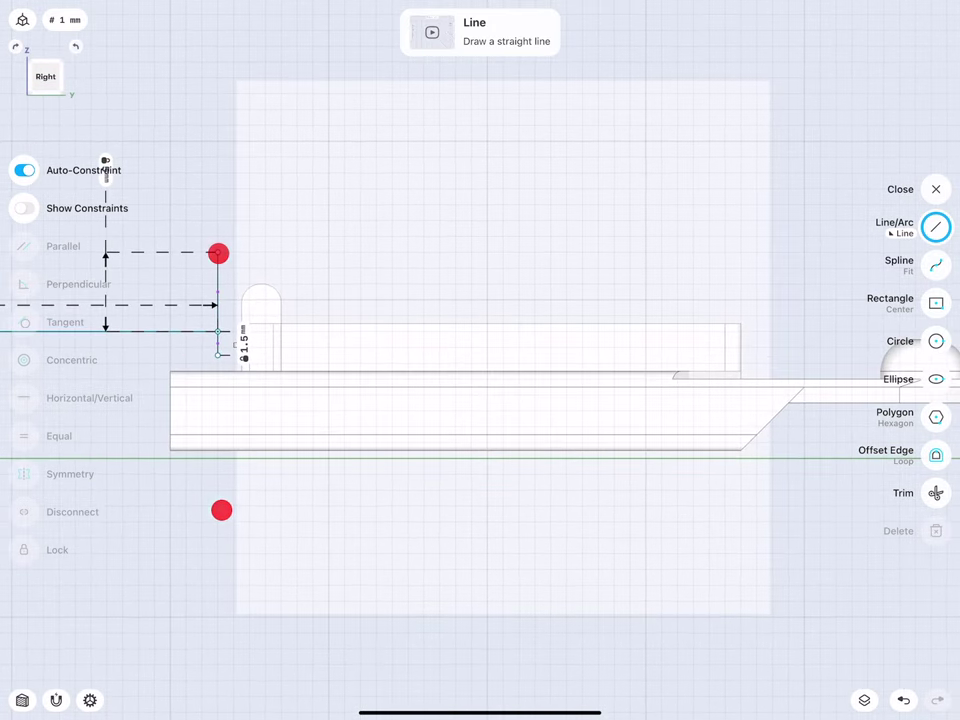
left_click_drag(218, 354, 710, 354)
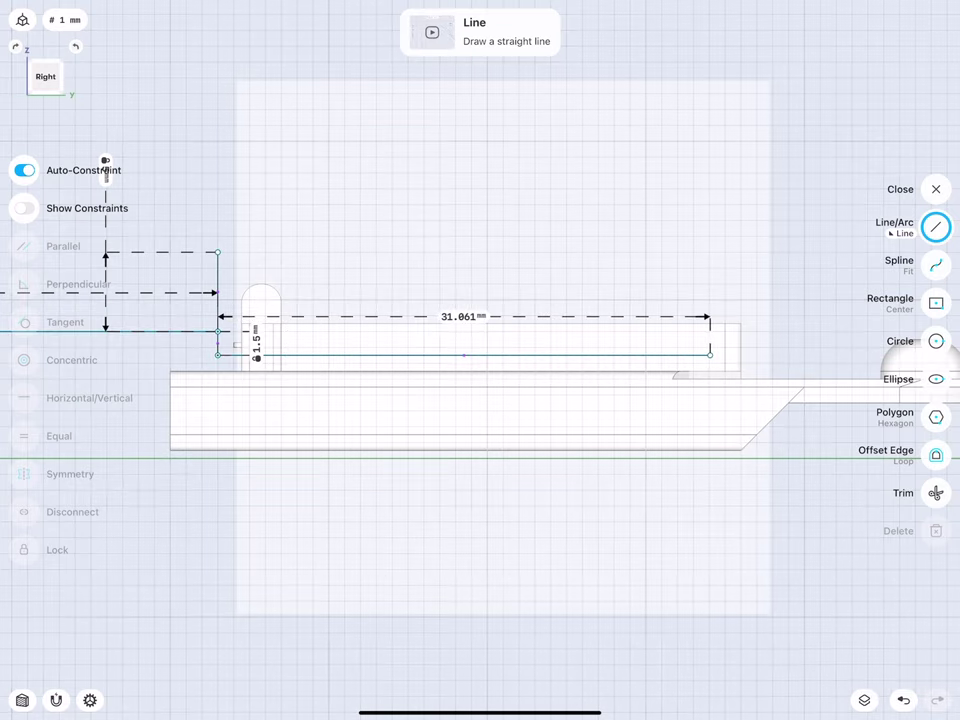
left_click(458, 316)
left_click(477, 370)
left_click(421, 370)
left_click(506, 383)
- Add a short segment to the right, locked at 3.5 mm
middle_click_drag(622, 331, 274, 348)
scroll(257, 349, "up", 1)
scroll(239, 354, "up", 1)
scroll(227, 355, "up", 1)
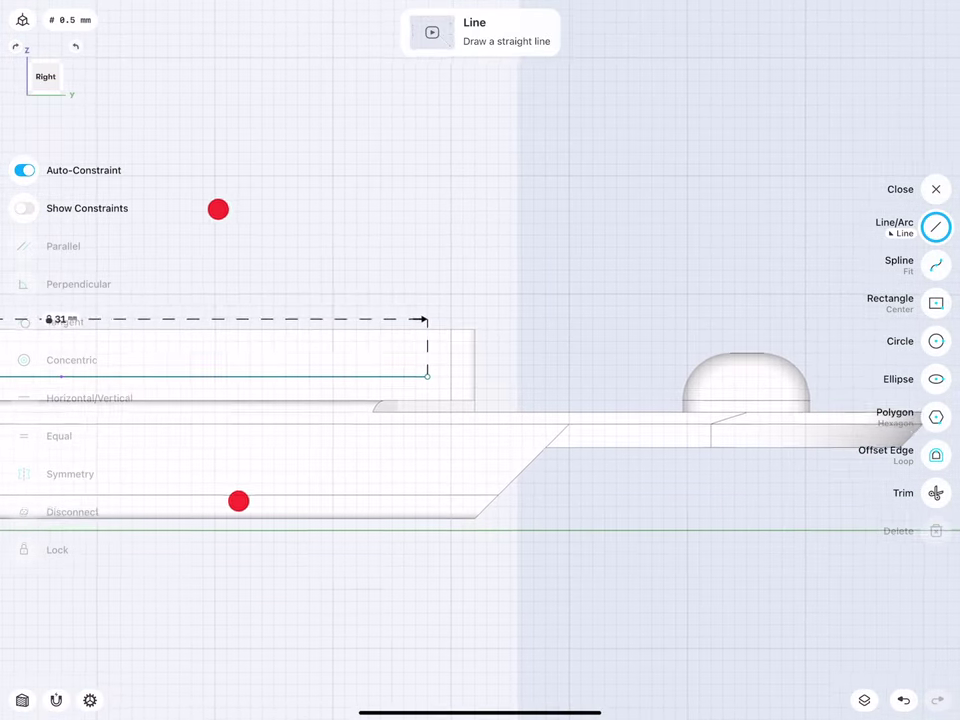
left_click_drag(429, 377, 500, 377)
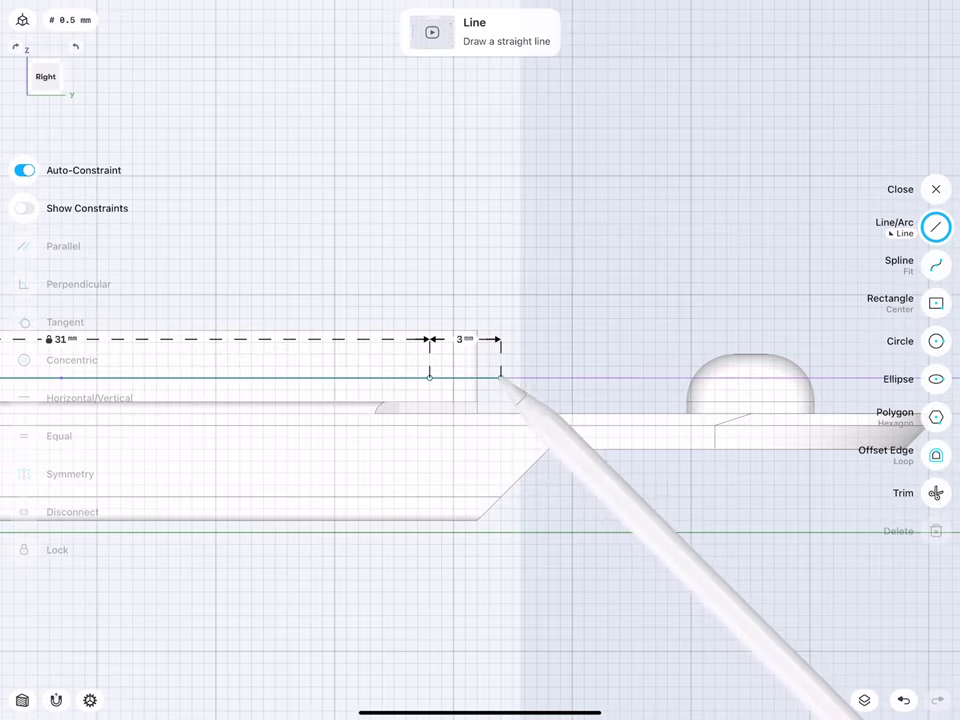
left_click(465, 339)
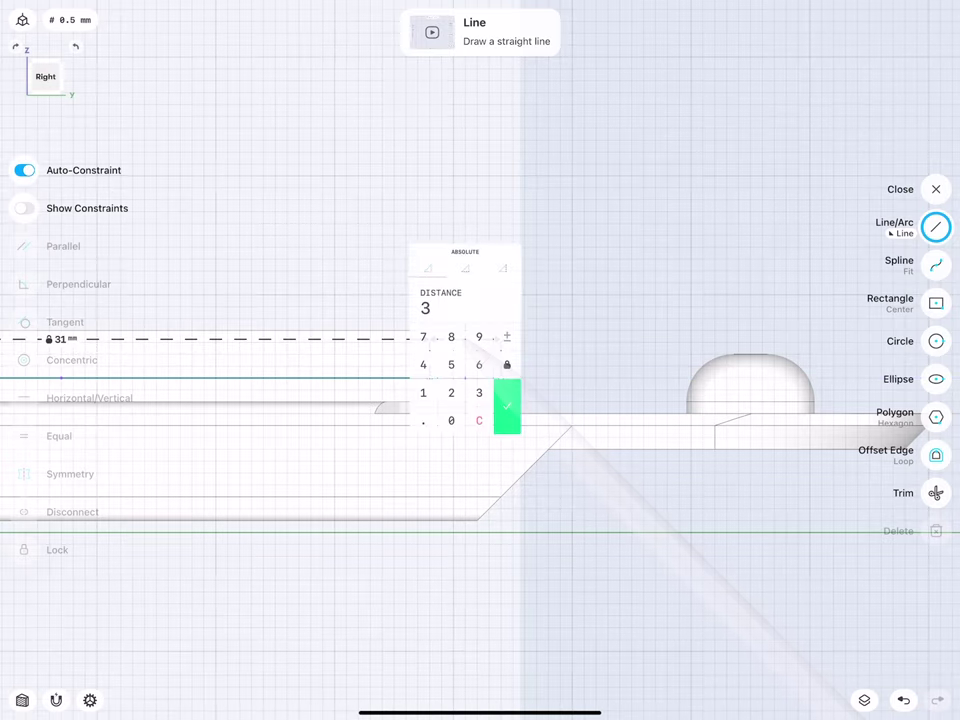
left_click(423, 421)
left_click(451, 365)
left_click(507, 407)
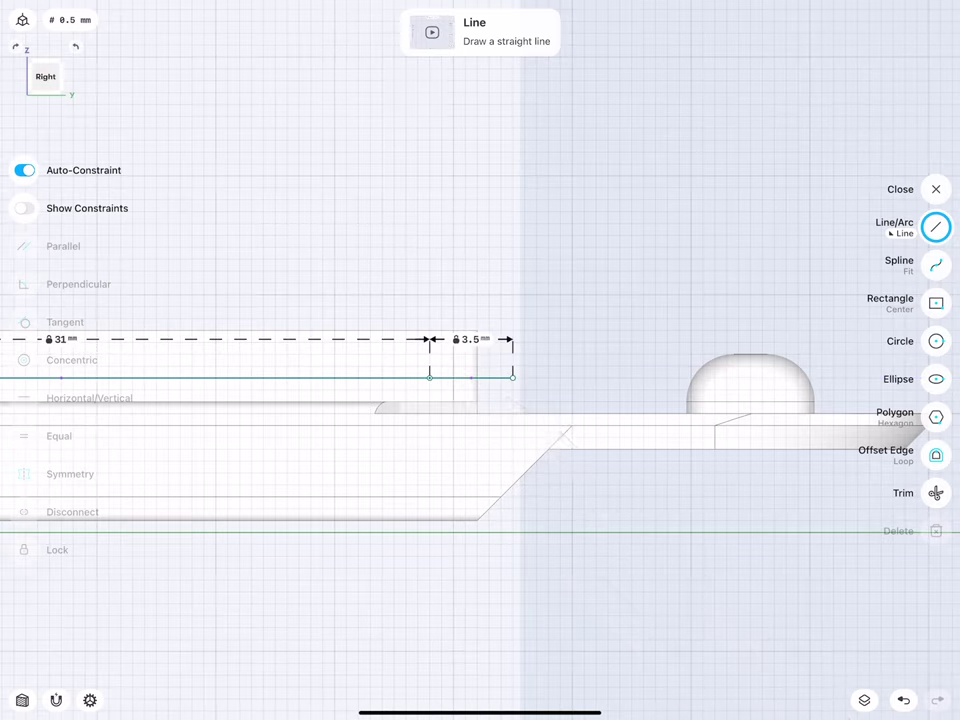
- Draw a sloping line back to the left corner
scroll(351, 372, "down", 2)
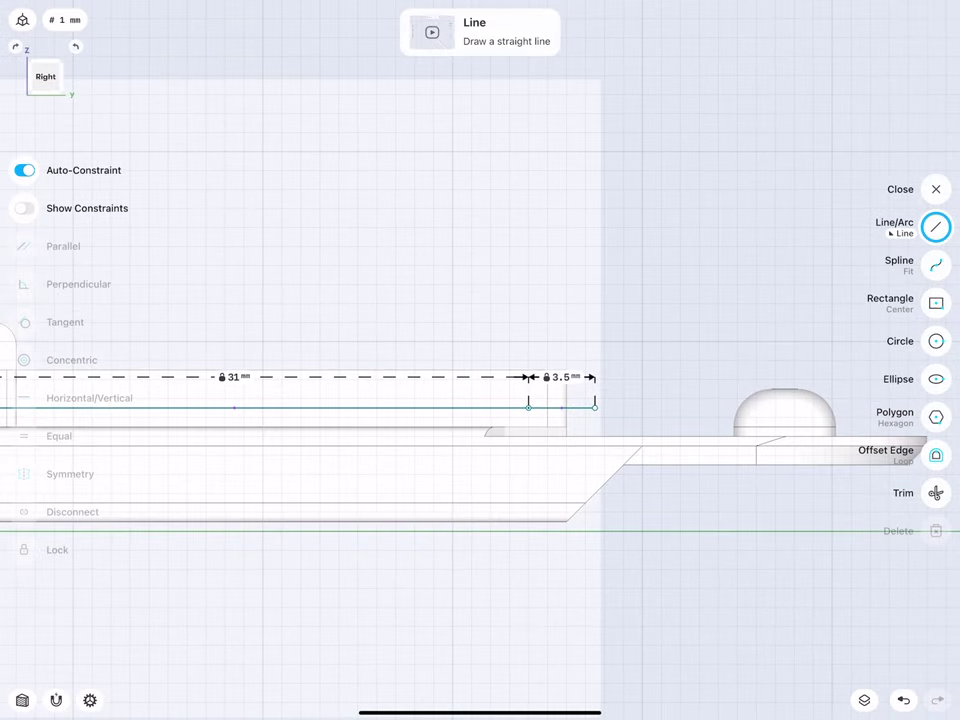
scroll(412, 403, "down", 2)
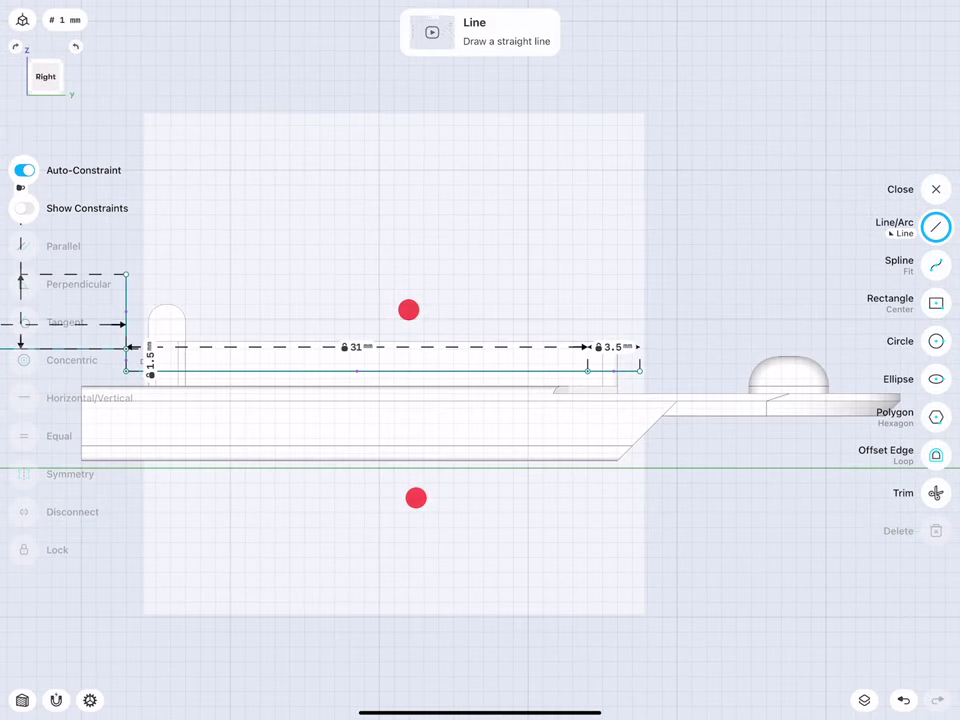
left_click_drag(587, 371, 126, 349)
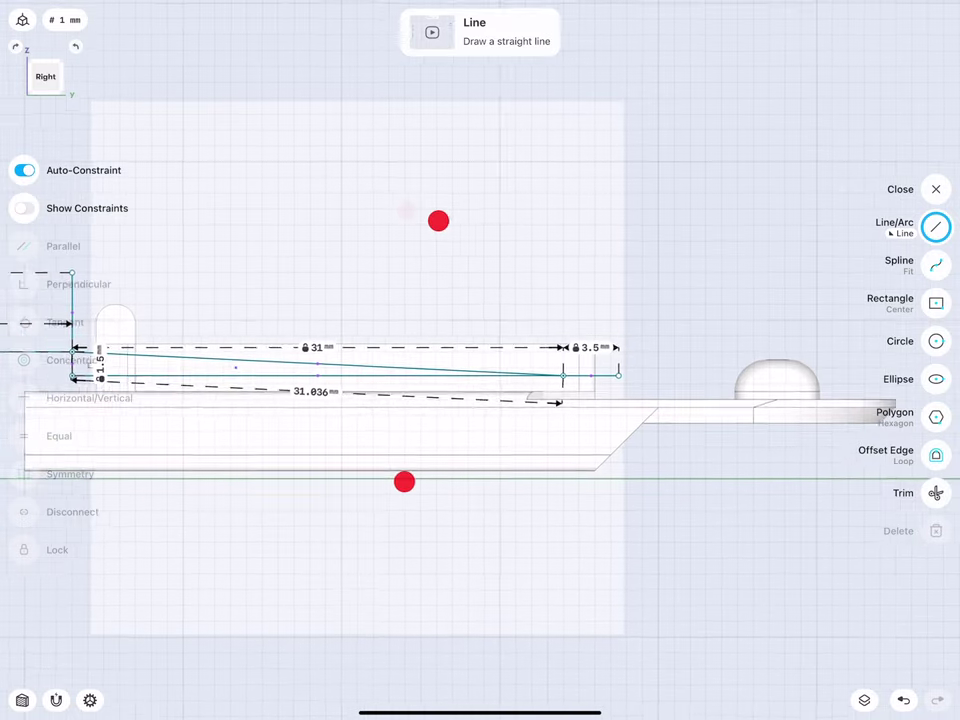
- Draw a vertical edge at the right end, locked at 5.5 mm
scroll(388, 364, "up", 1)
scroll(408, 381, "up", 2)
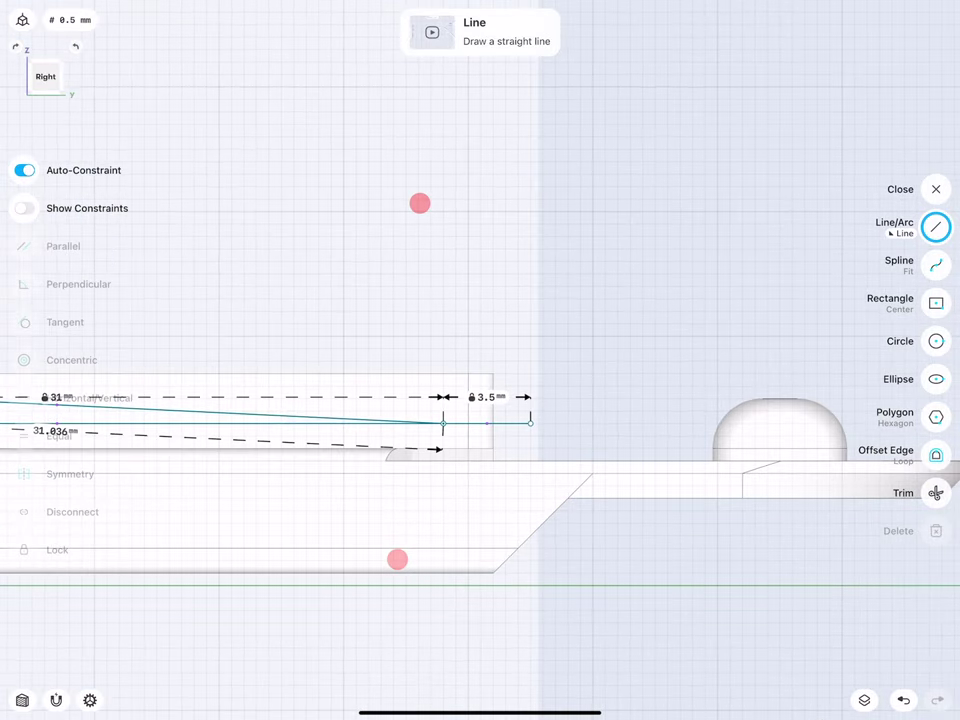
left_click_drag(530, 423, 530, 286)
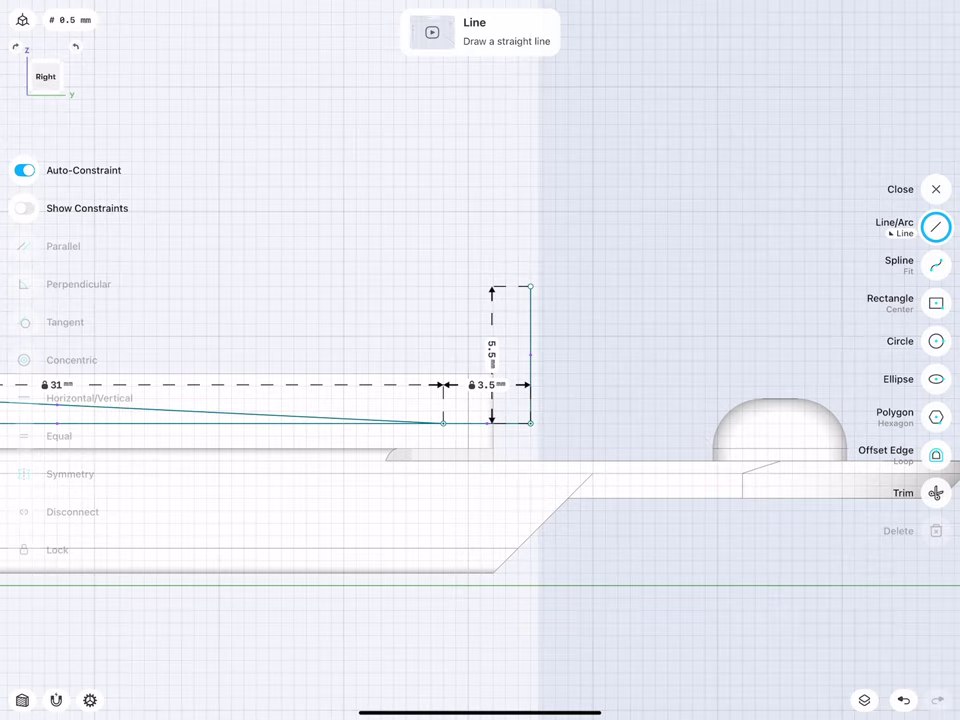
left_click_drag(496, 352, 598, 352)
left_click(591, 345)
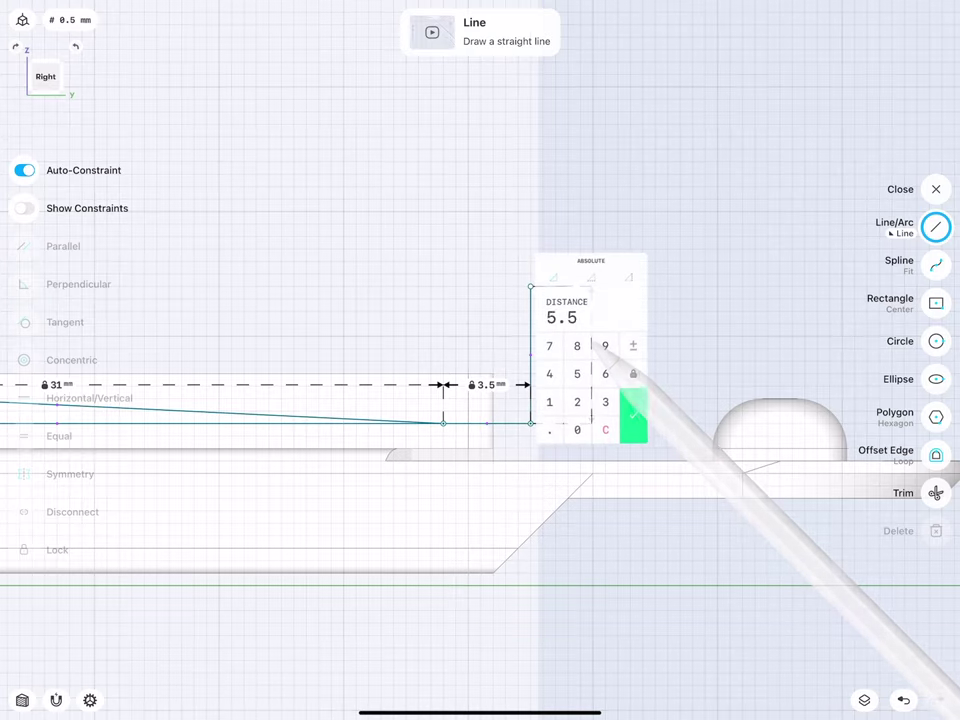
left_click(632, 406)
scroll(304, 414, "down", 3)
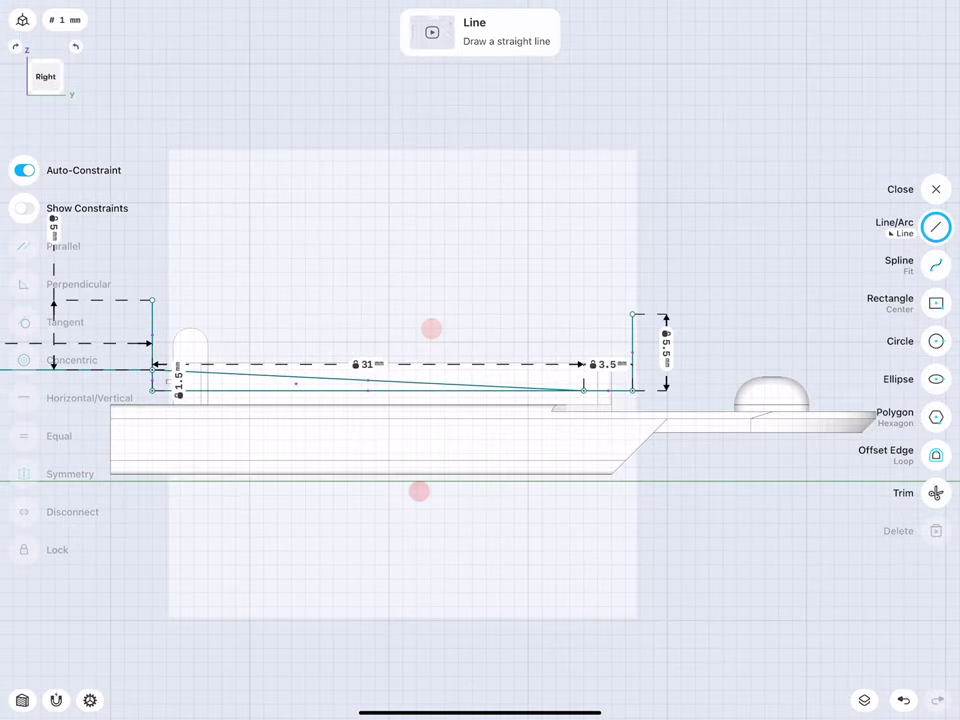
left_click(864, 700)
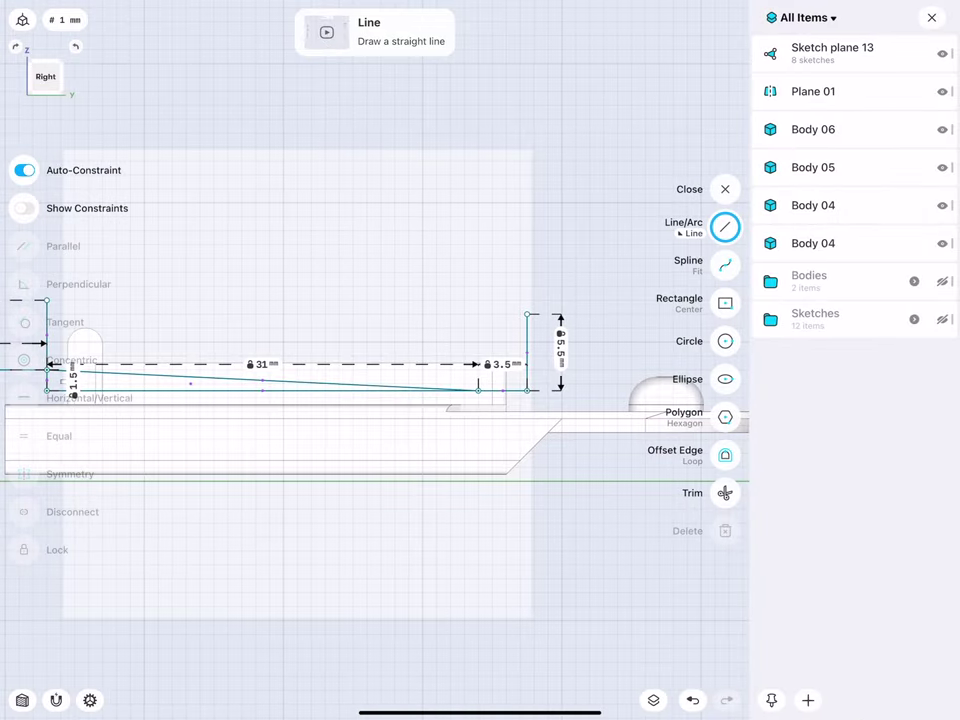
- Move Body 04, Body 04, Body 05 and Body 06 into the Bodies folder, leaving the wedge sketch visible
mouse_move(862, 245)
left_mouse_down()
mouse_move(838, 206)
mouse_move(843, 129)
left_mouse_up()
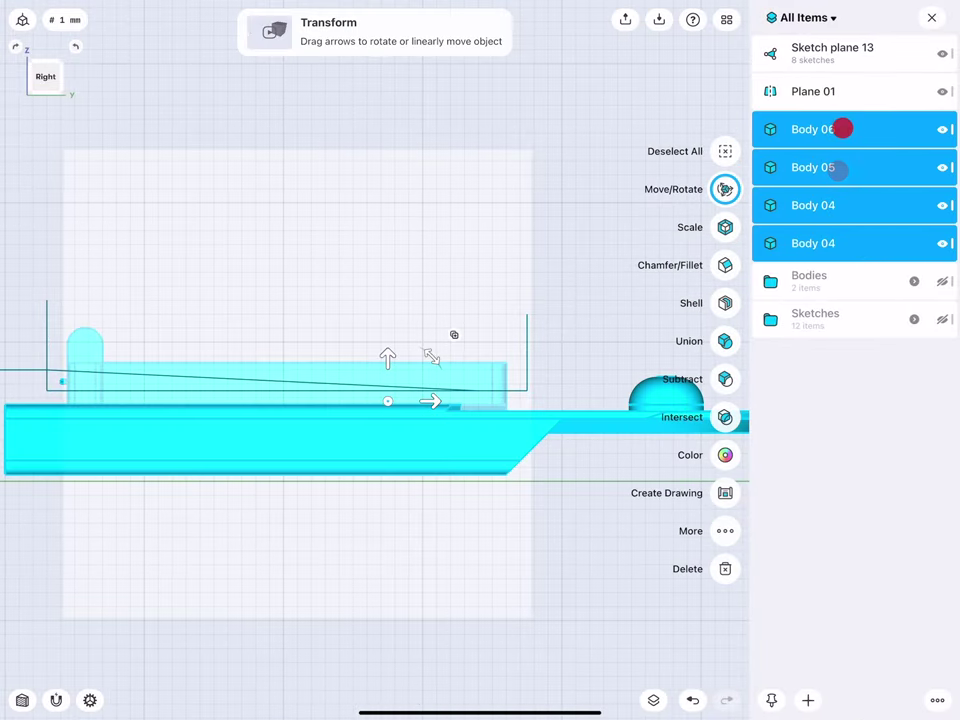
scroll(214, 395, "down", 2)
middle_click_drag(214, 395, 246, 399)
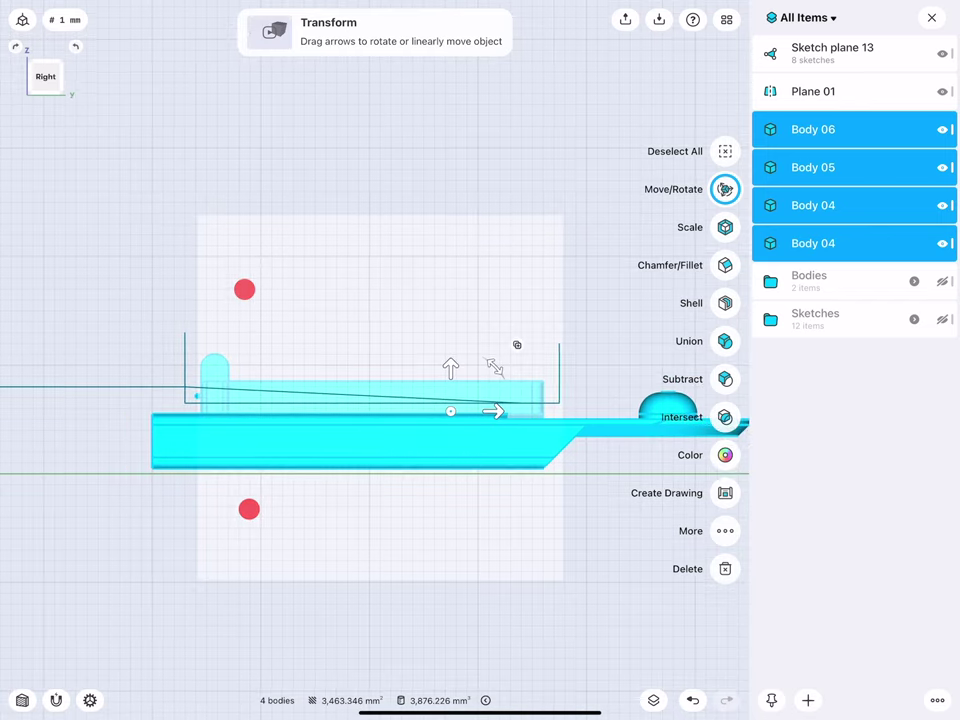
scroll(248, 530, "down", 2)
middle_click_drag(267, 544, 229, 519)
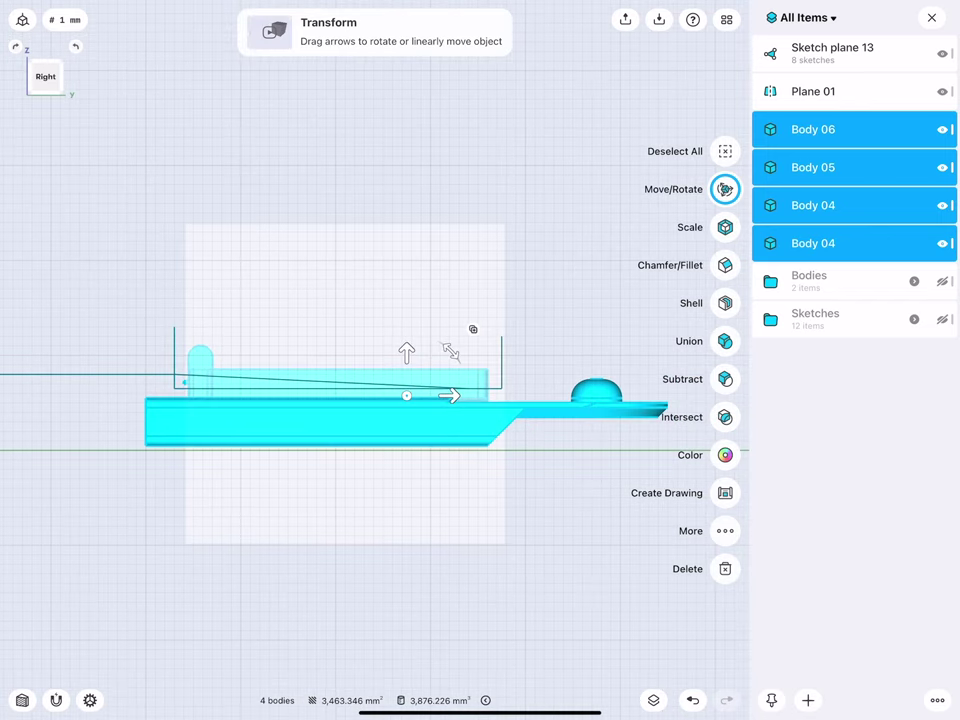
left_click_drag(848, 241, 846, 281)
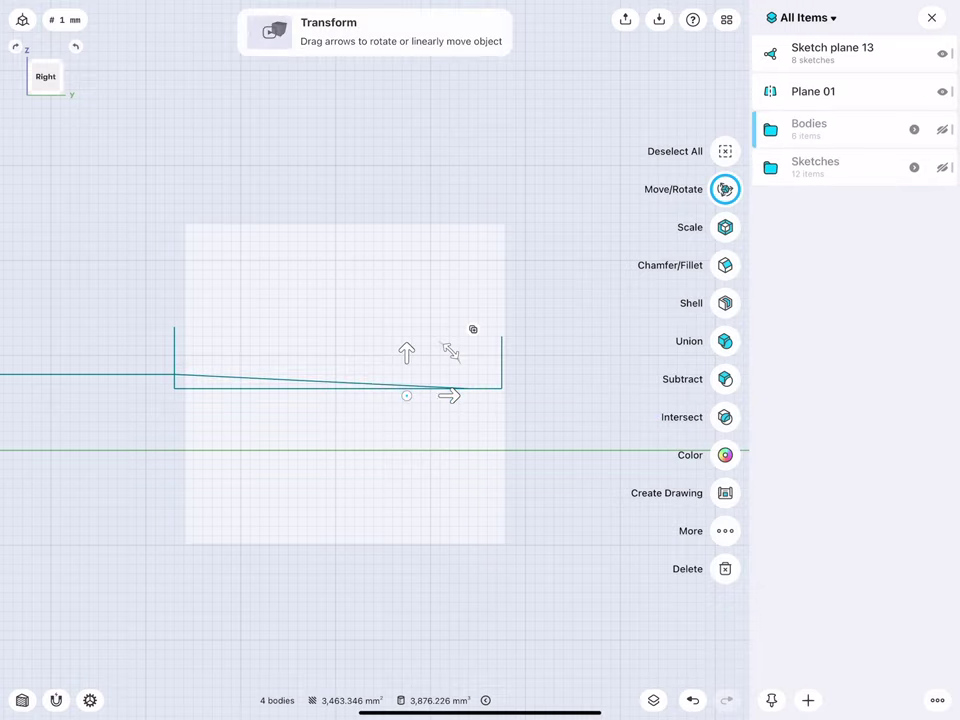
left_click(122, 272)
scroll(227, 390, "up", 3)
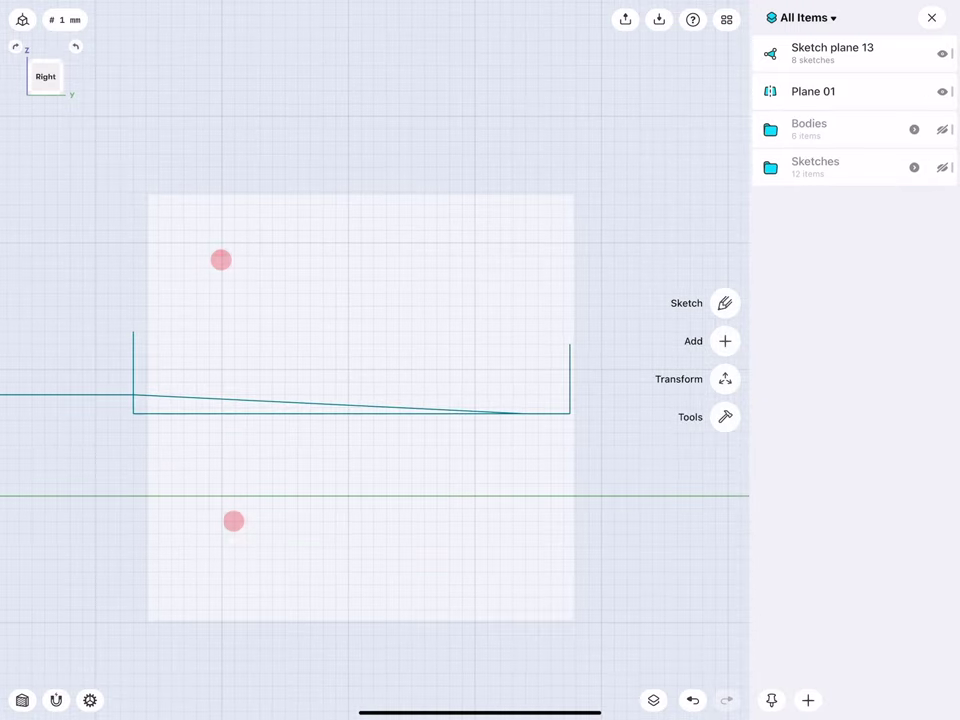
- Reopen the side sketch and draw an arc joining the tops of the two vertical edges
double_click(132, 345)
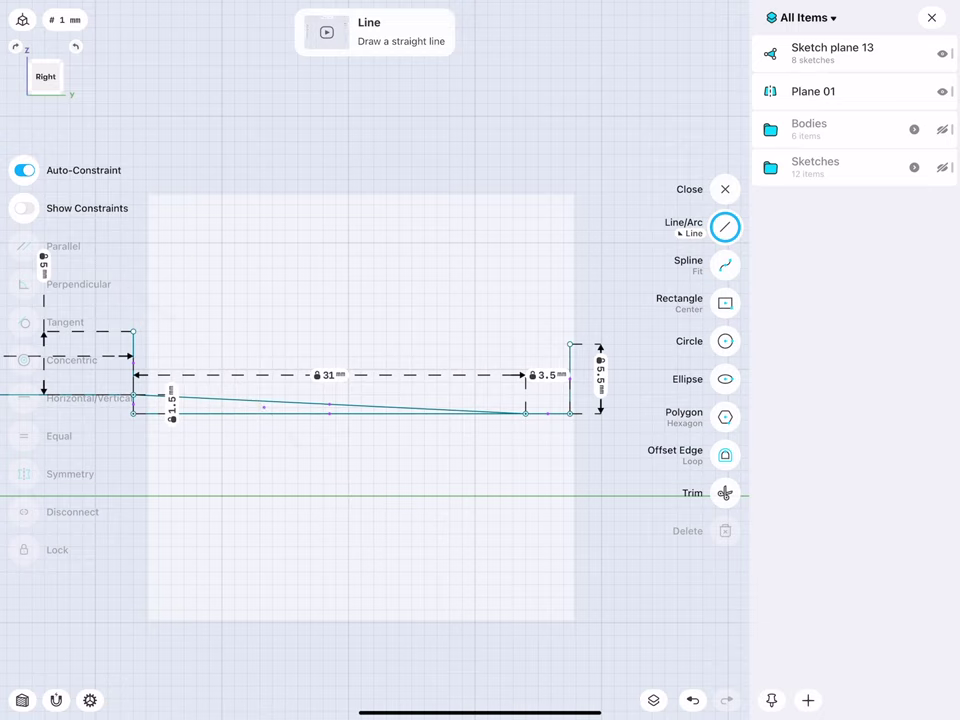
scroll(195, 368, "down", 2)
scroll(195, 368, "up", 1)
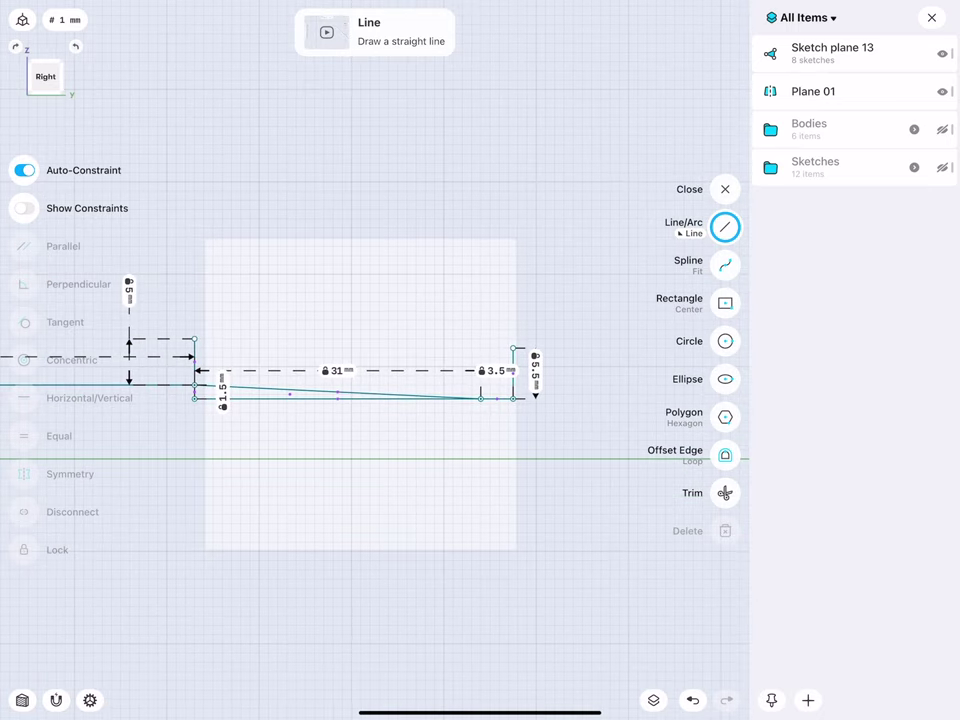
left_click(690, 228)
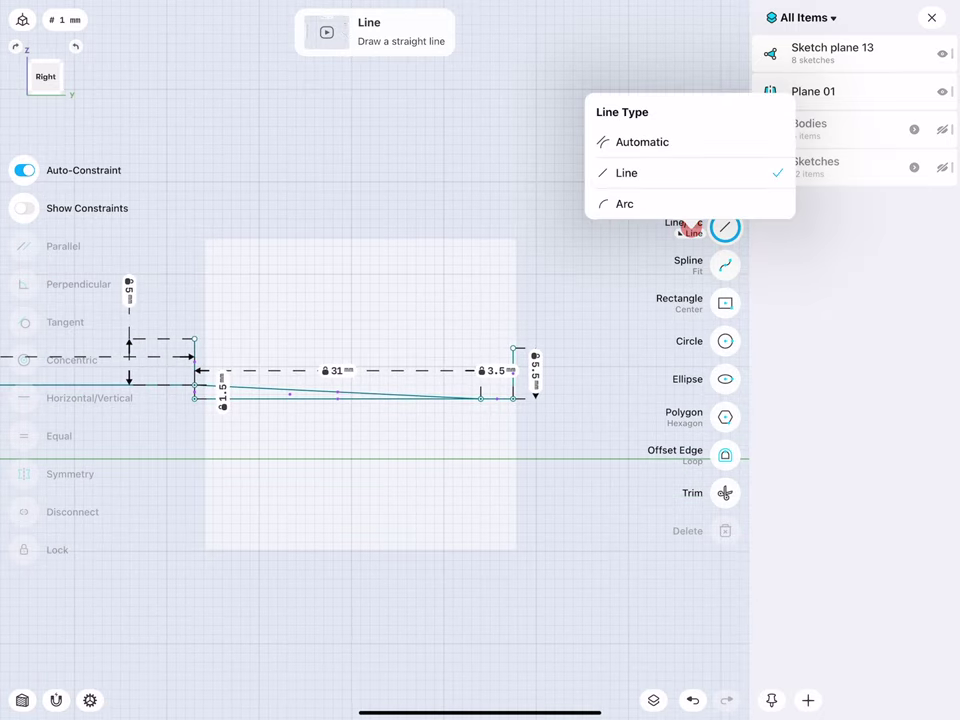
left_click(640, 204)
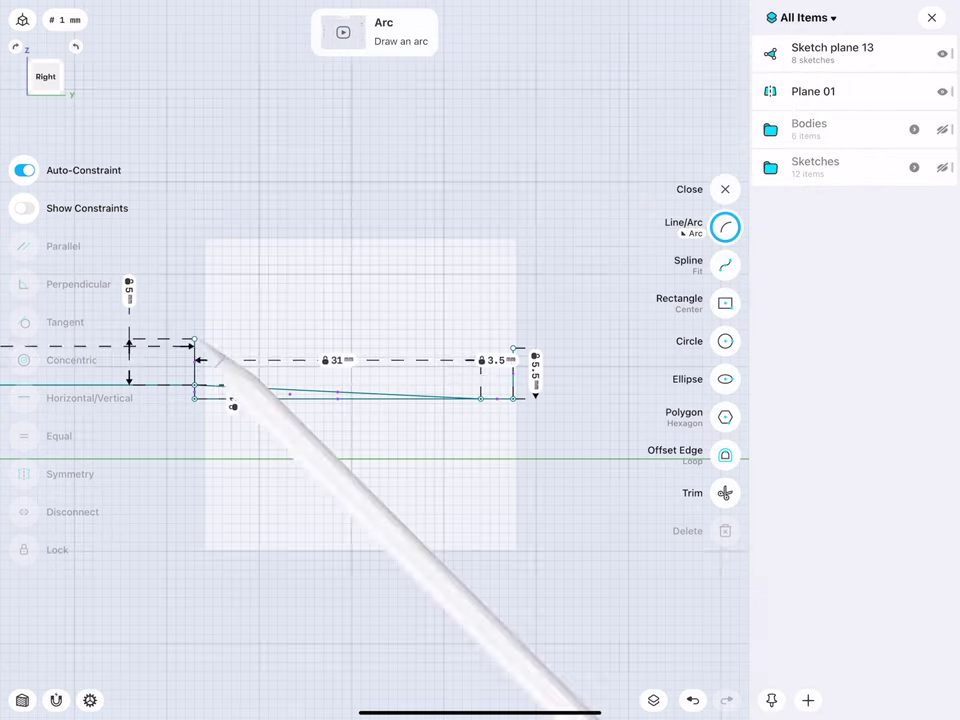
mouse_move(194, 339)
left_mouse_down()
mouse_move(481, 266)
mouse_move(513, 303)
mouse_move(497, 286)
left_mouse_up()
scroll(332, 362, "up", 3)
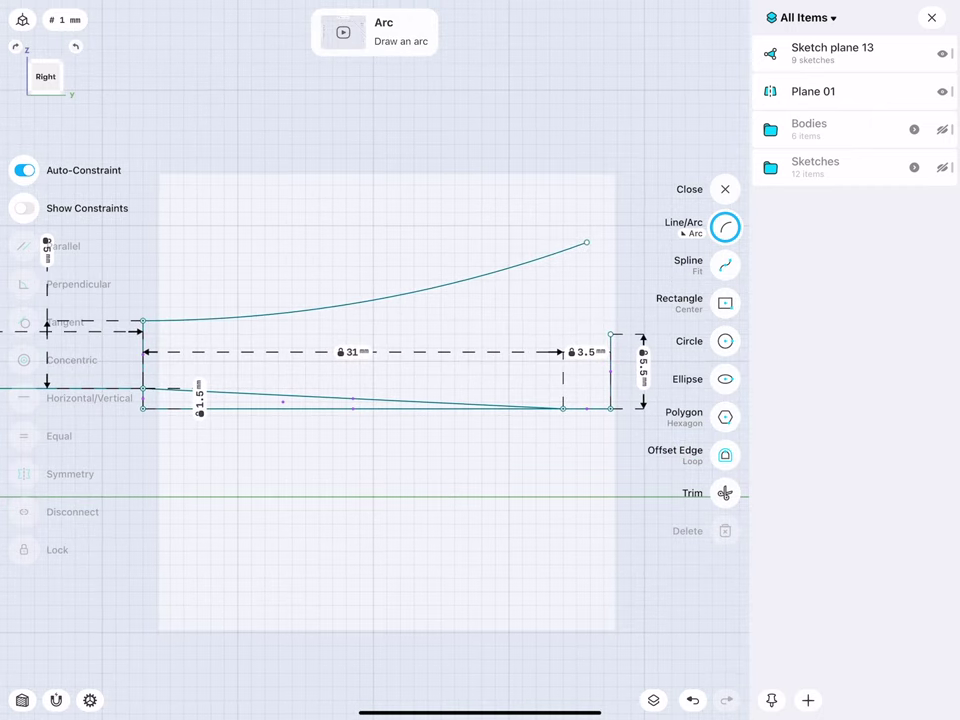
left_click_drag(586, 242, 610, 334)
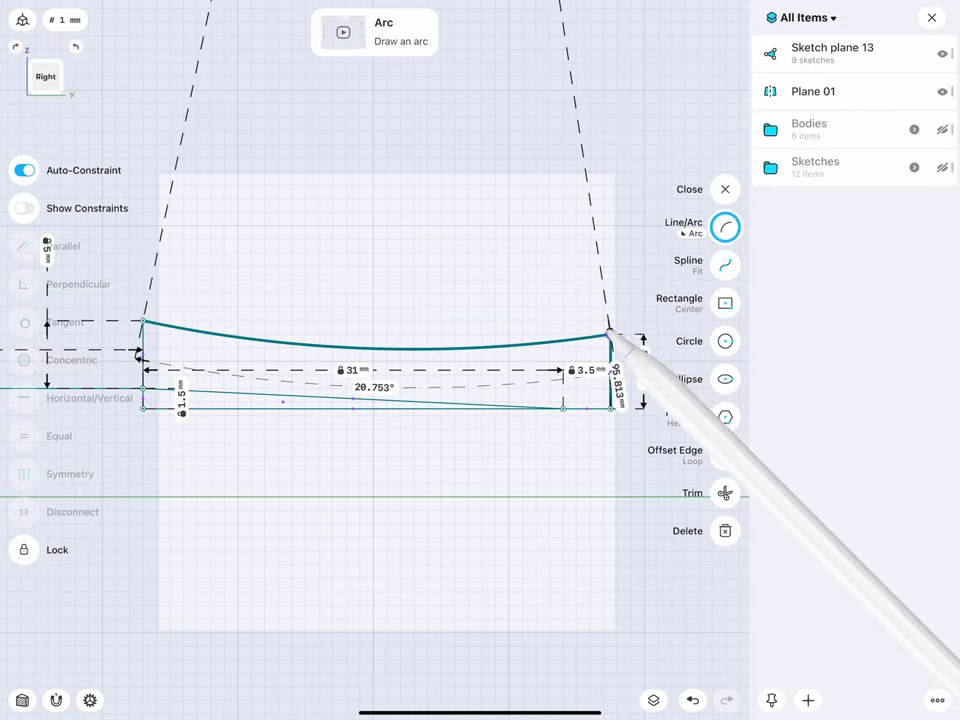
left_click(140, 330)
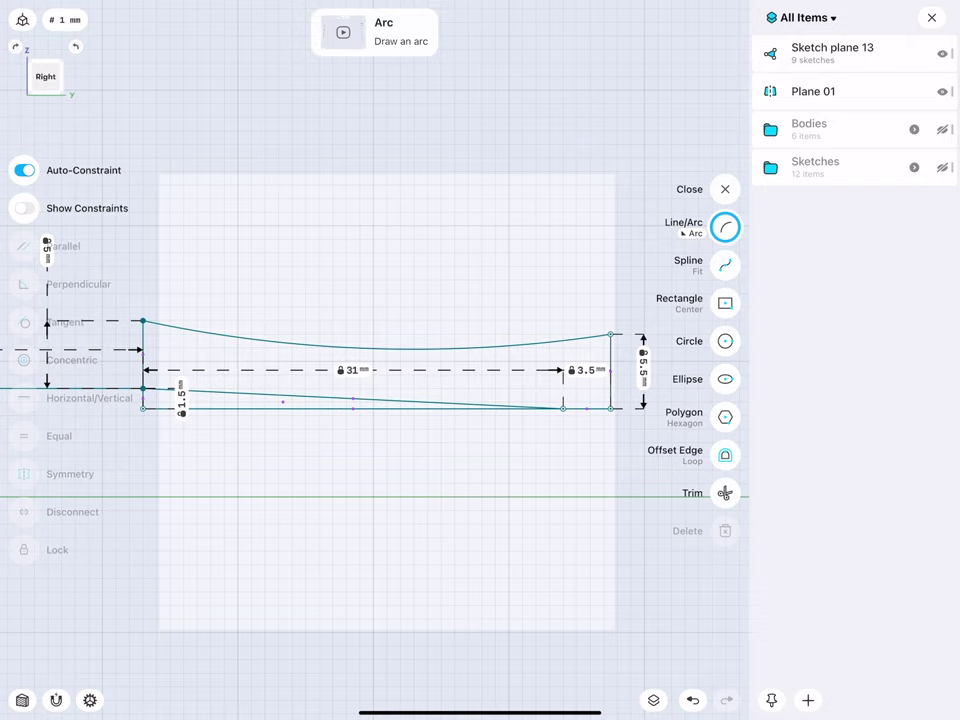
- Lock the top arc's radius at 100 mm and view the sketch in 3D
left_click(611, 370)
left_click(126, 600)
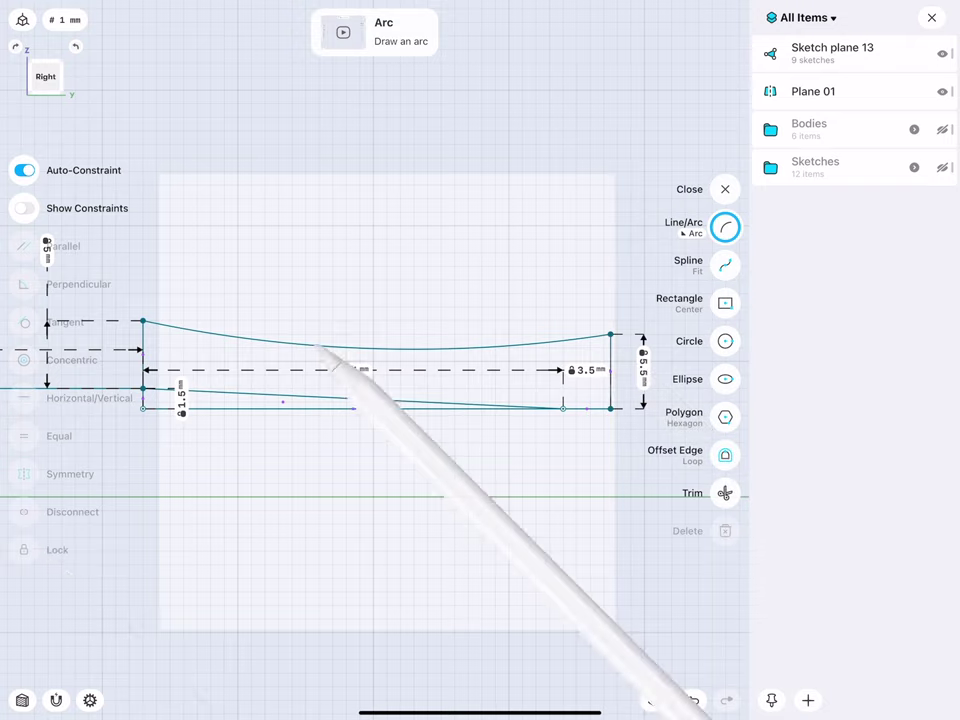
left_click(318, 345)
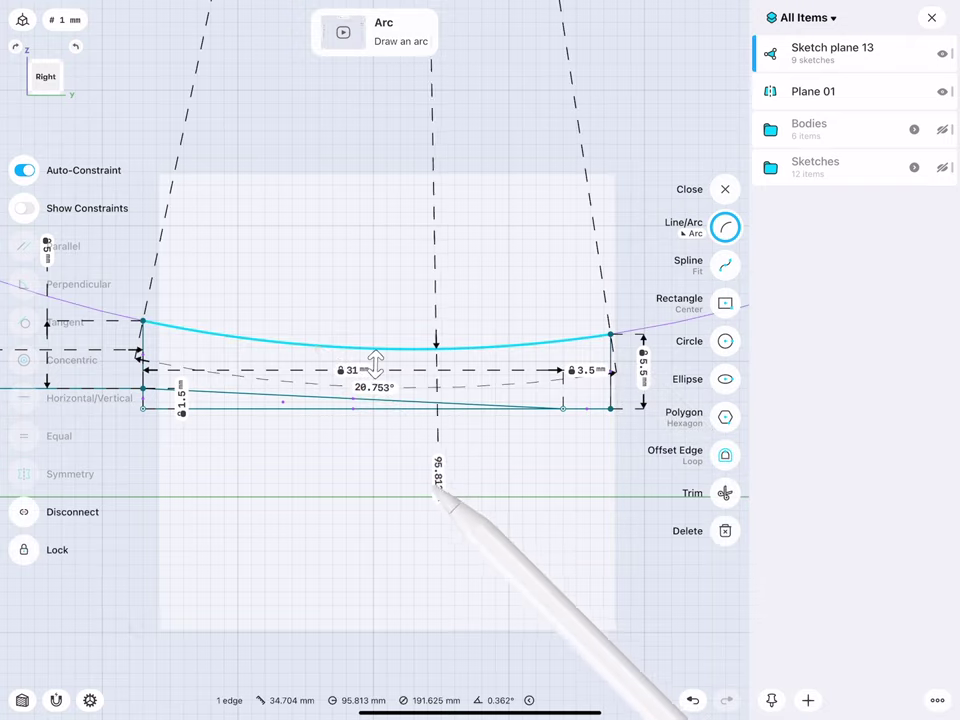
left_click(406, 470)
left_click(364, 508)
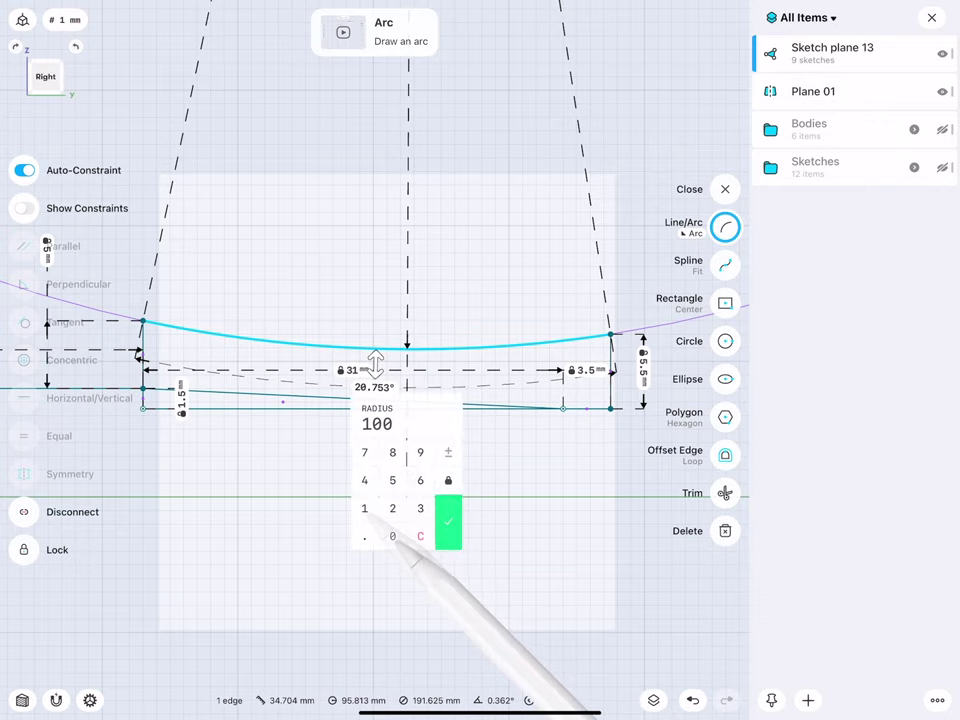
left_click(448, 522)
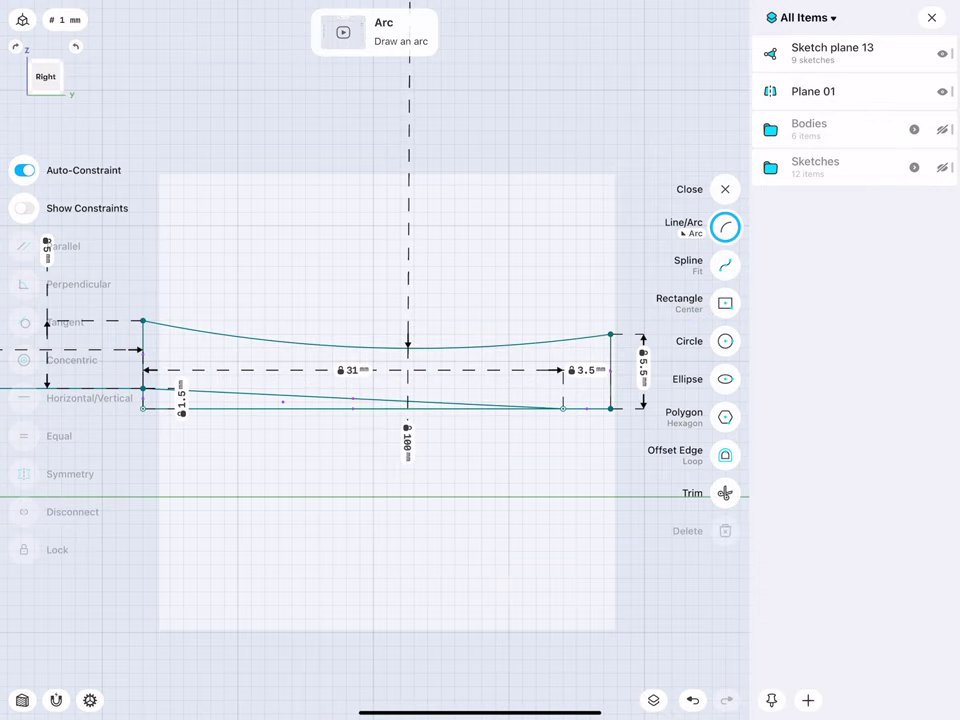
scroll(247, 415, "down", 2)
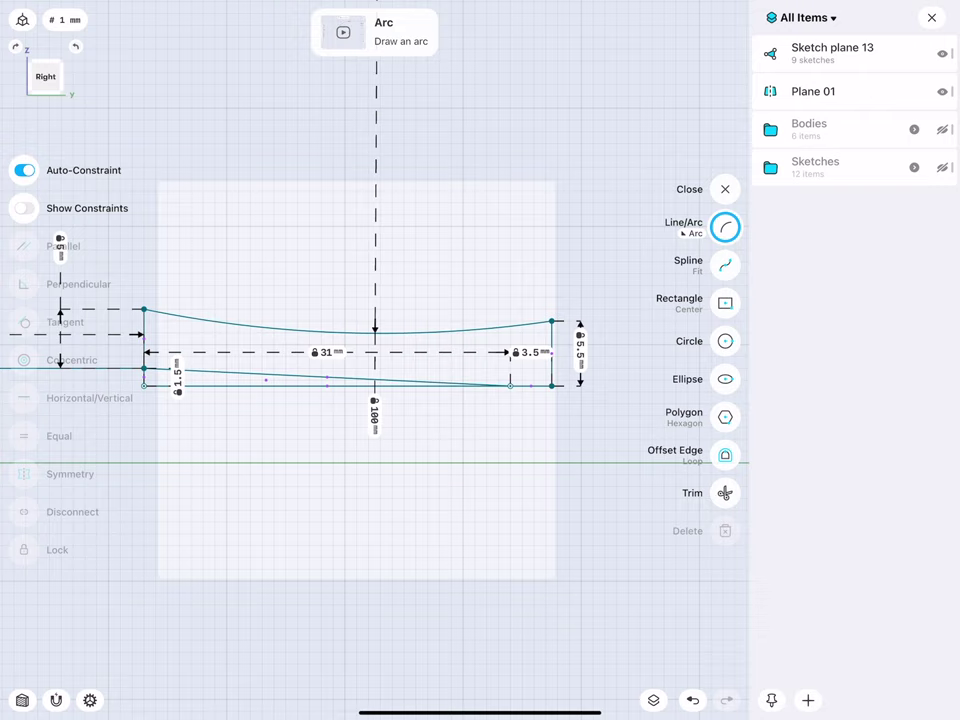
scroll(303, 406, "down", 2)
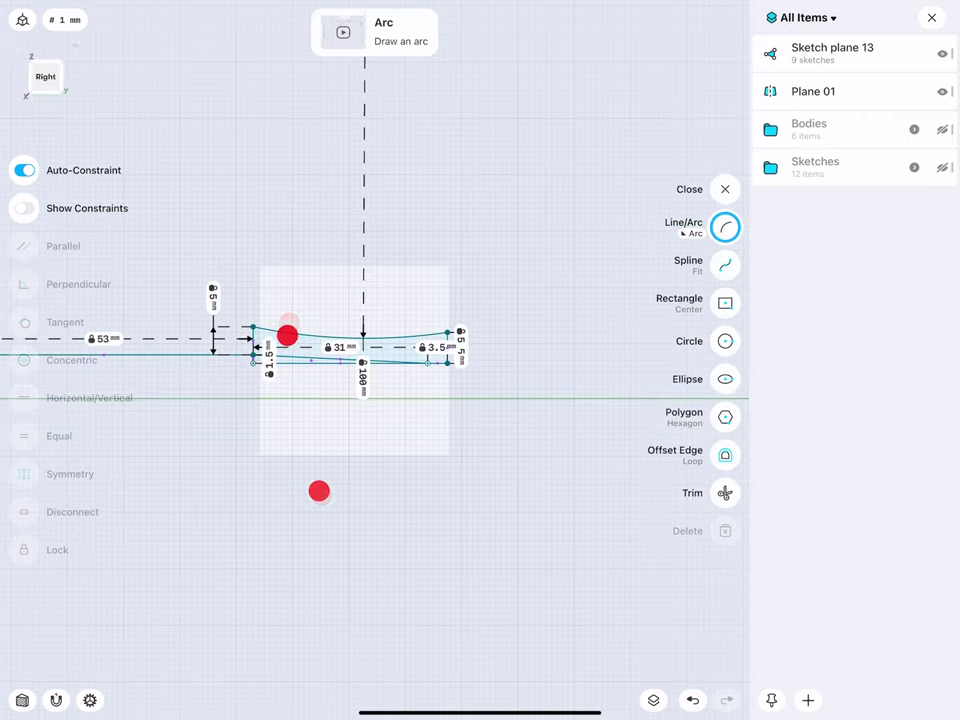
middle_click_drag(287, 334, 273, 291)
scroll(273, 291, "up", 3)
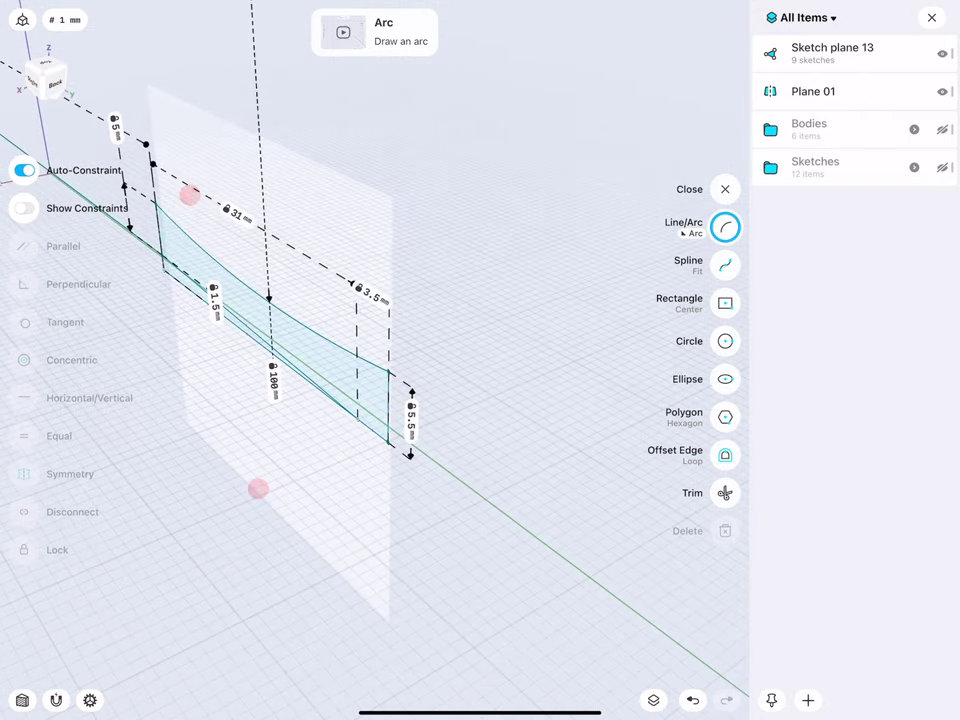
- Exit the sketch and delete Plane 01
left_click(311, 456)
left_click(722, 510)
mouse_move(250, 500)
middle_mouse_down()
mouse_move(238, 472)
mouse_move(203, 508)
mouse_move(204, 279)
middle_mouse_up()
scroll(238, 472, "down", 2)
scroll(204, 279, "up", 3)
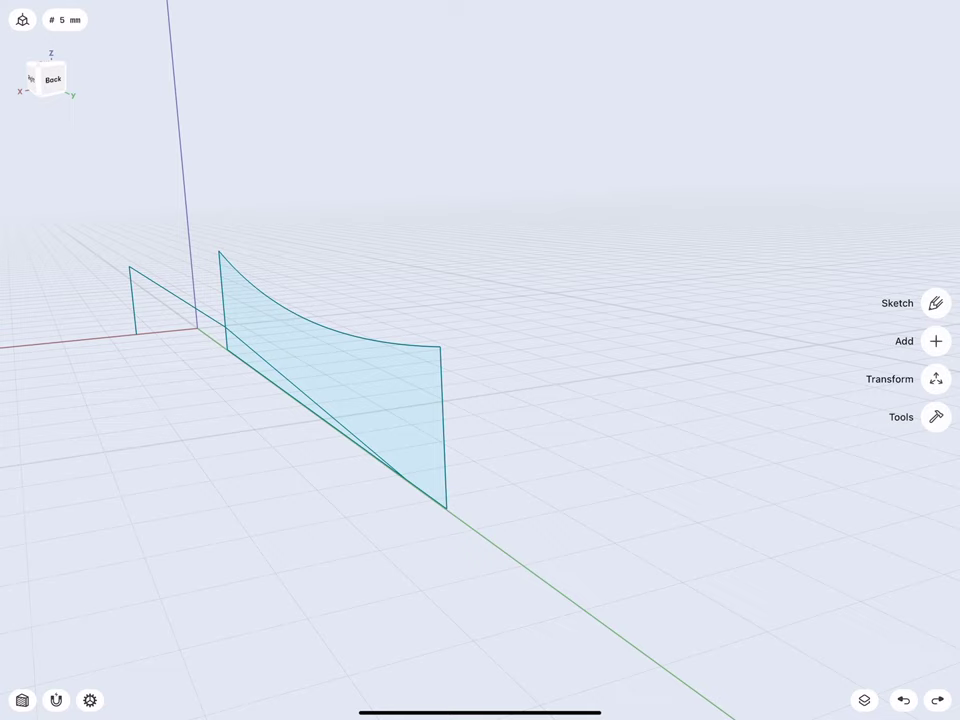
- Extrude the closed slider profile by -12.5 mm into a solid
left_click(364, 386)
mouse_move(336, 375)
left_mouse_down()
mouse_move(495, 368)
mouse_move(594, 336)
left_mouse_up()
left_click(476, 356)
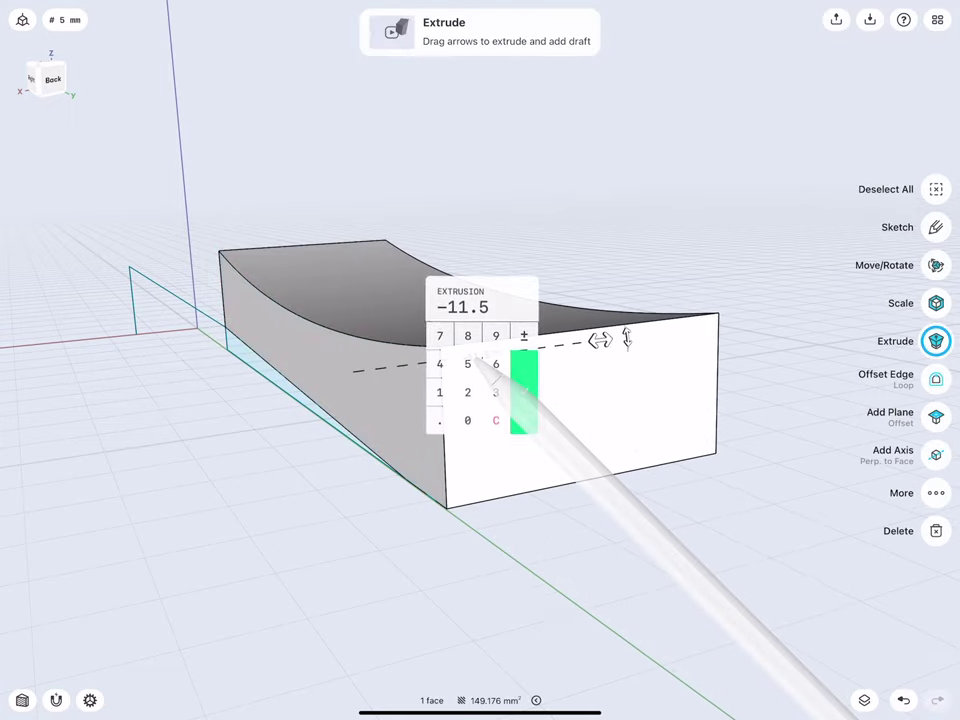
left_click(439, 392)
left_click(467, 392)
left_click(439, 420)
left_click(467, 364)
left_click(523, 392)
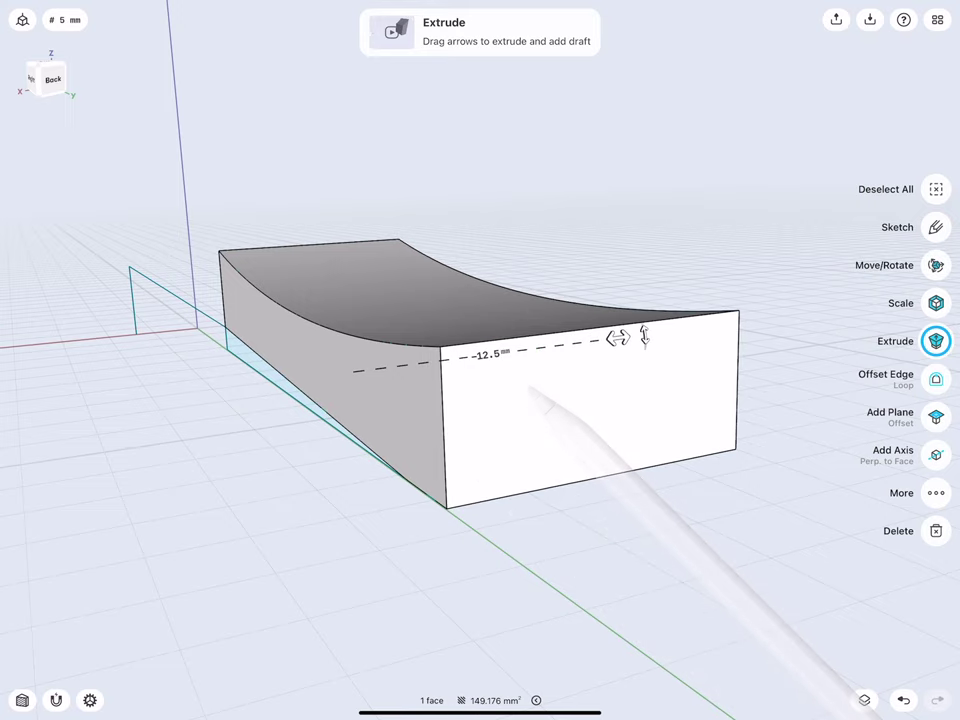
middle_click_drag(320, 280, 371, 334)
- Round the slider's front and back top end edges with a 2 mm fillet
left_click(320, 462)
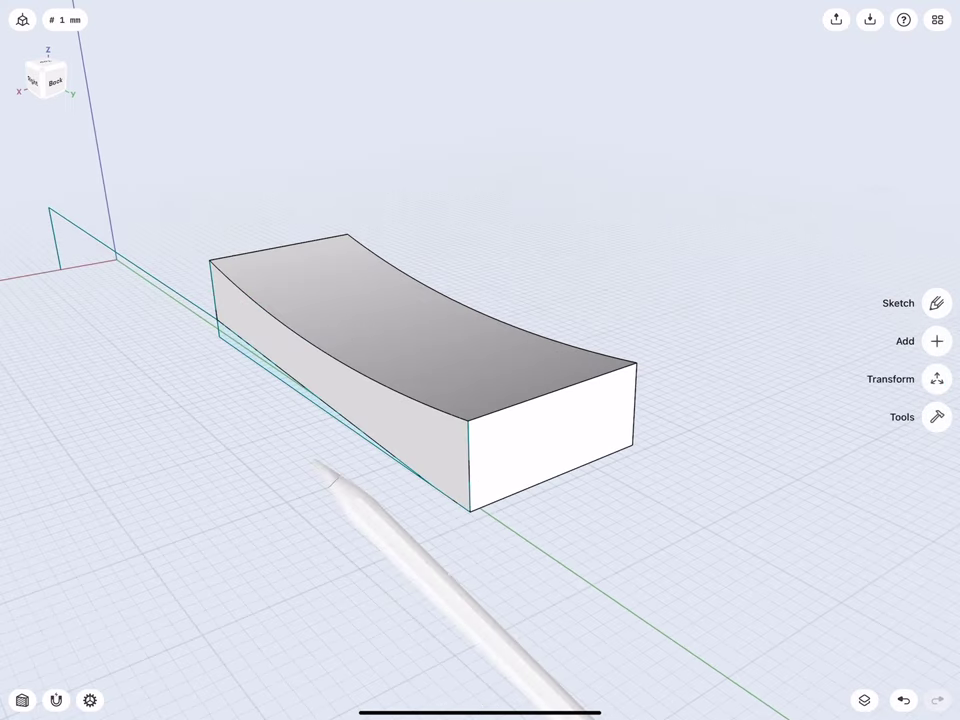
left_click(514, 403)
left_click(279, 242)
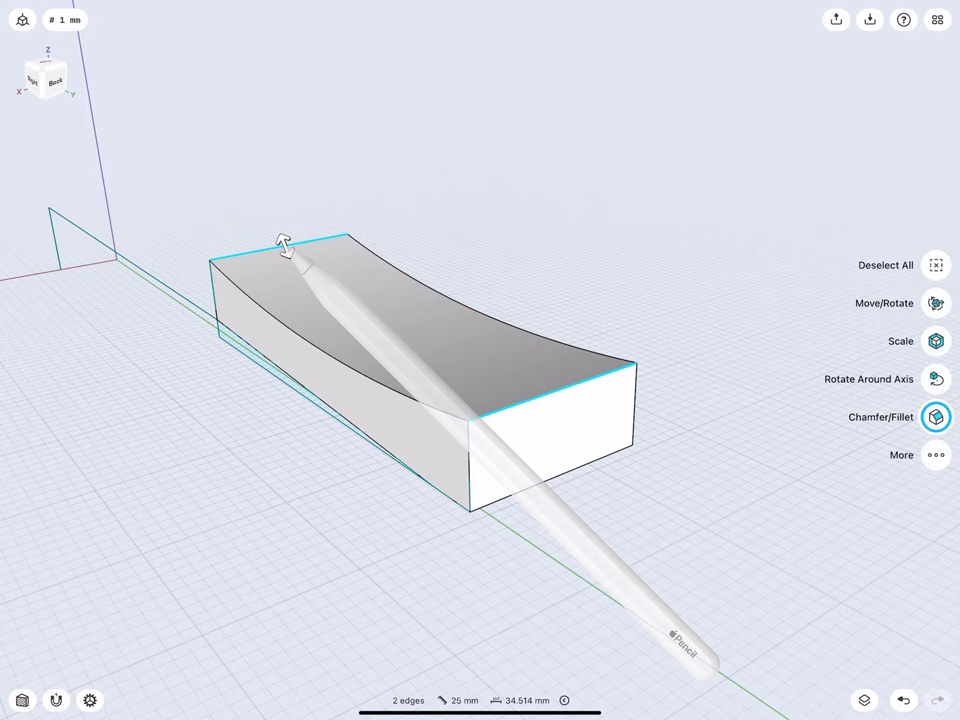
left_click_drag(278, 232, 272, 210)
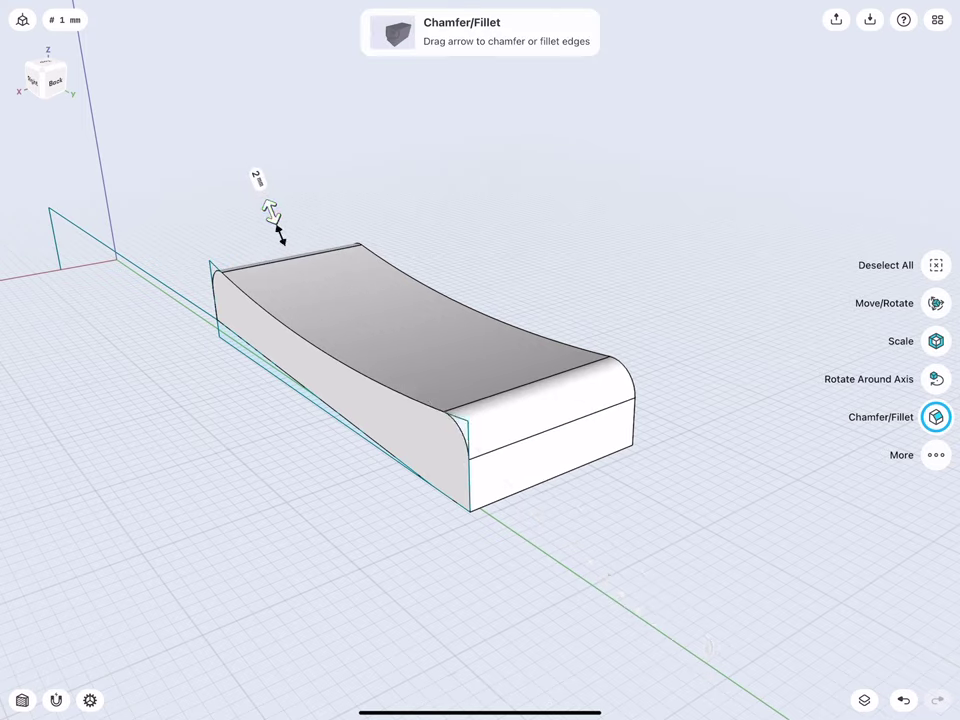
- Fillet both curved top edges of the slider at 2 mm
left_click(279, 171)
left_click(446, 294)
left_click(320, 350)
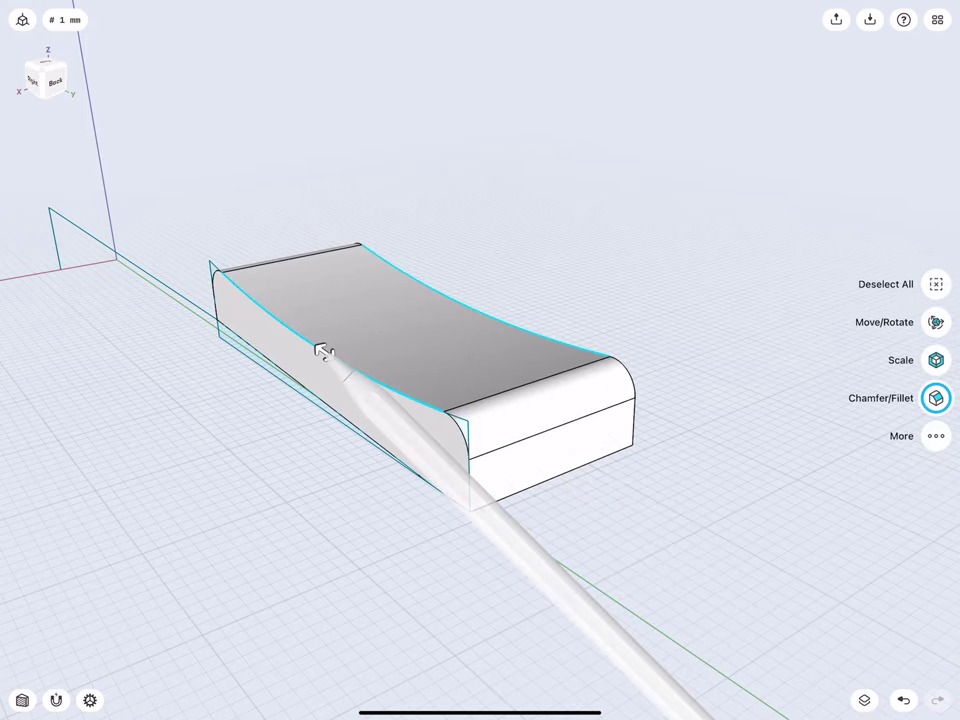
left_click_drag(320, 350, 292, 328)
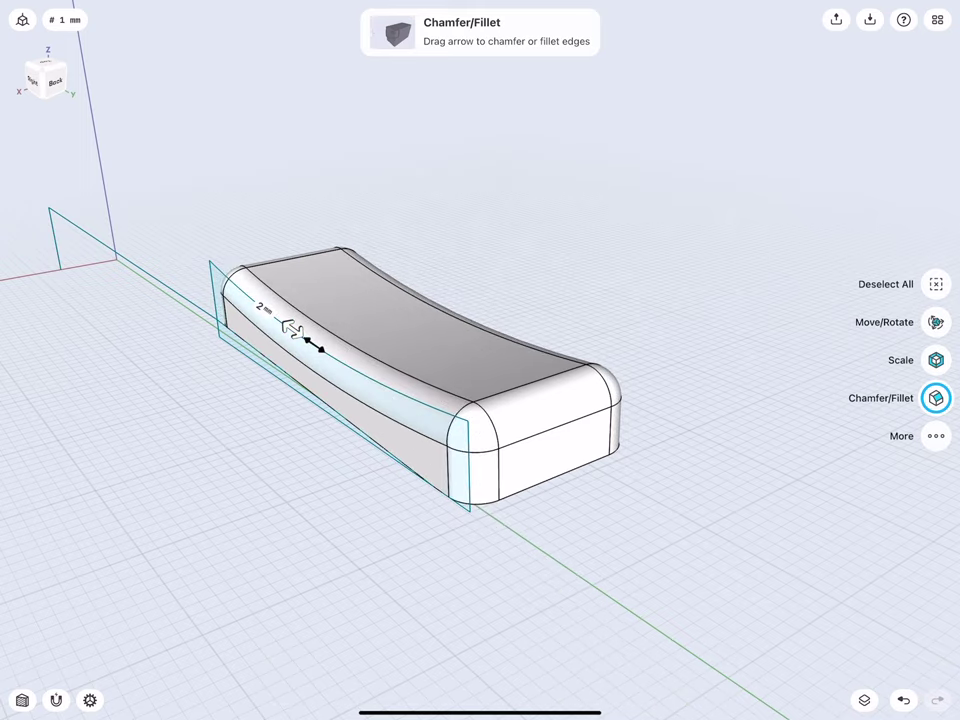
left_click(262, 307)
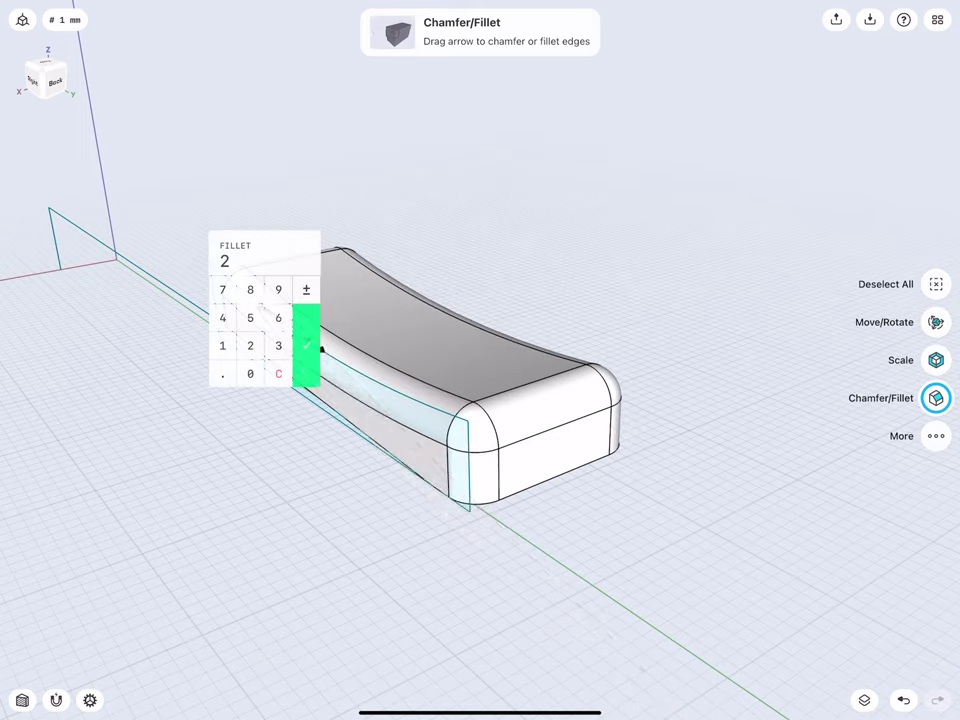
left_click(306, 345)
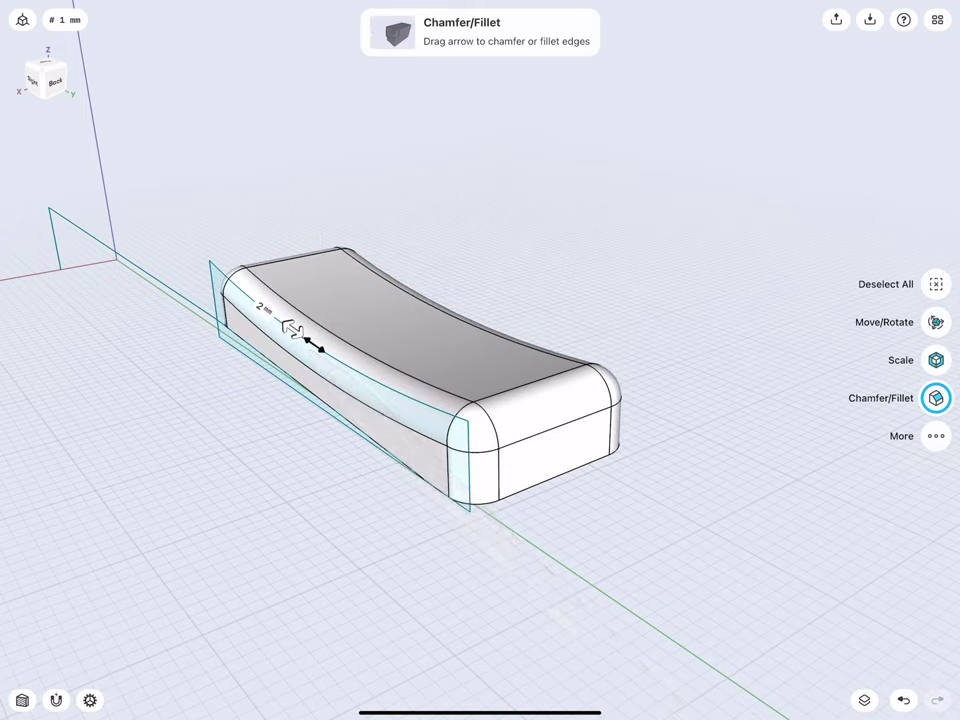
middle_click_drag(306, 302, 342, 495)
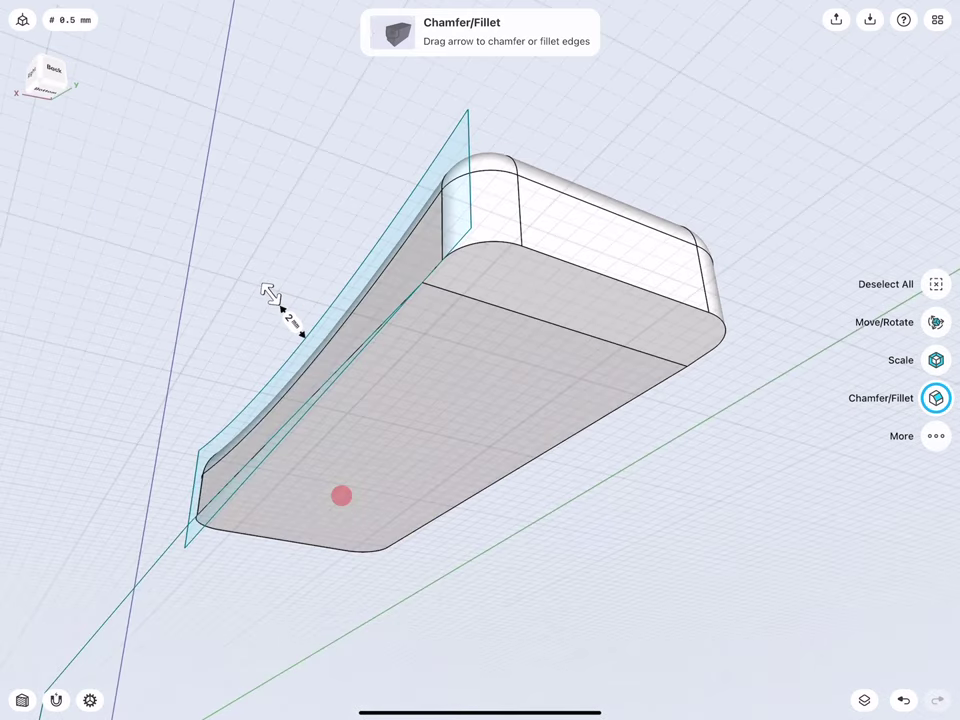
left_click(439, 611)
middle_click_drag(356, 448, 337, 424)
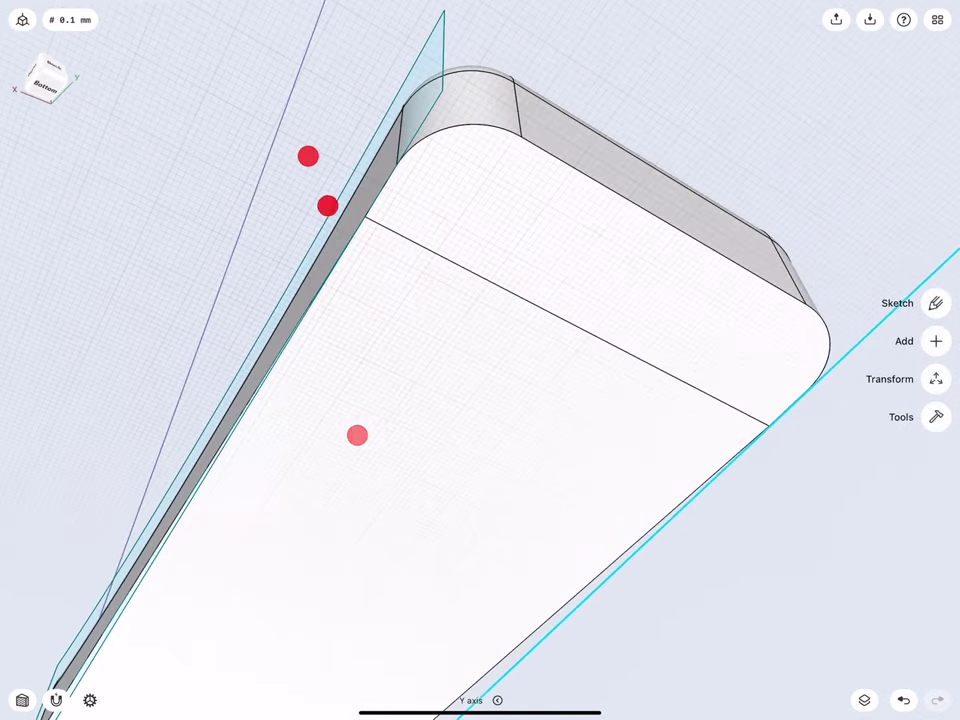
- Shell the slider body open at its bottom face with 1 mm thick walls
left_click(933, 420)
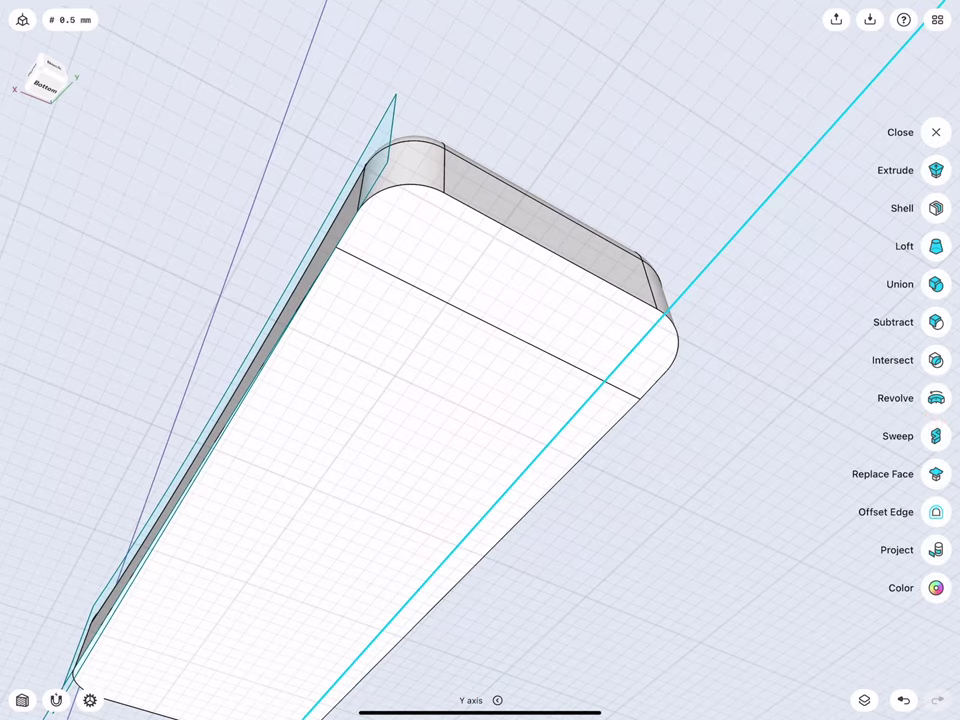
left_click(936, 208)
left_click(418, 262)
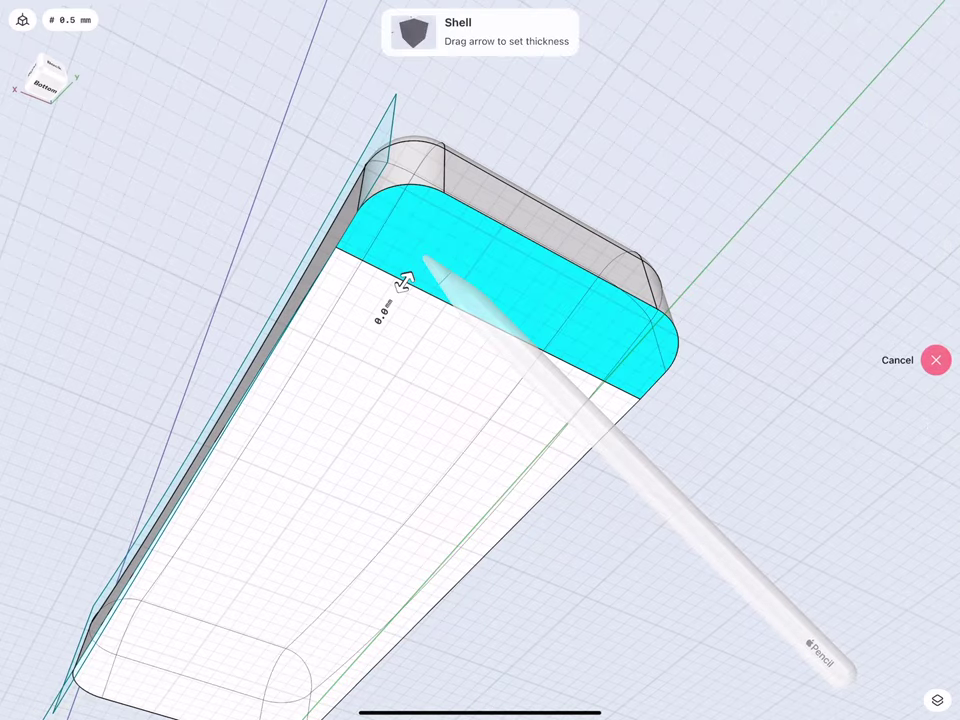
left_click(375, 360)
mouse_move(288, 323)
left_mouse_down()
mouse_move(324, 343)
mouse_move(313, 337)
left_mouse_up()
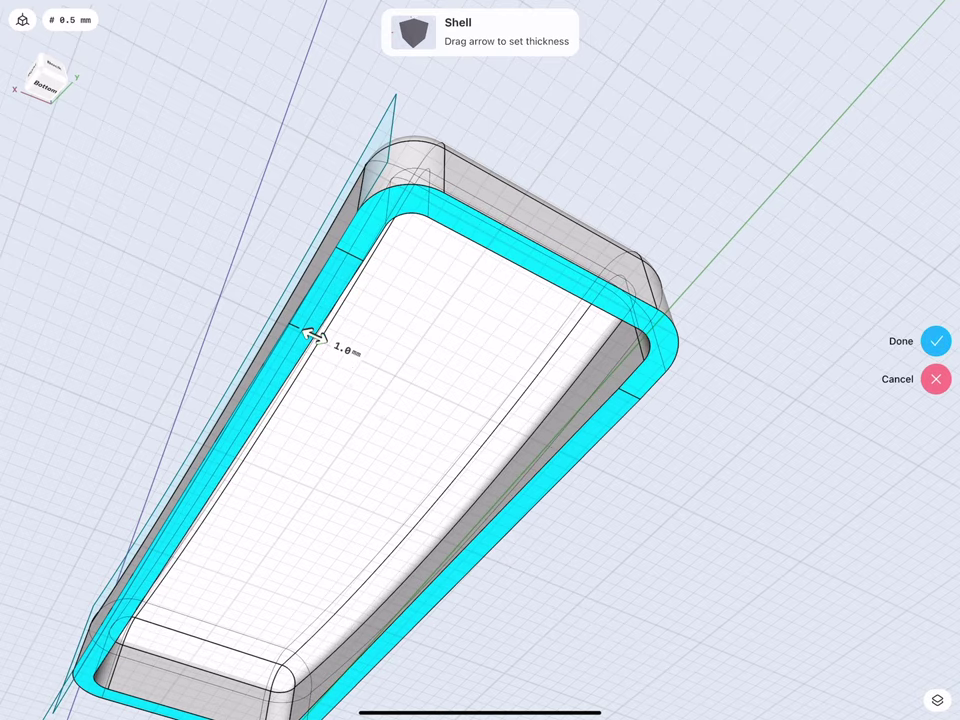
left_click(936, 341)
scroll(280, 330, "down", 5)
- Inspect the hollowed slider and make the hidden Bodies folder visible again
scroll(270, 315, "up", 3)
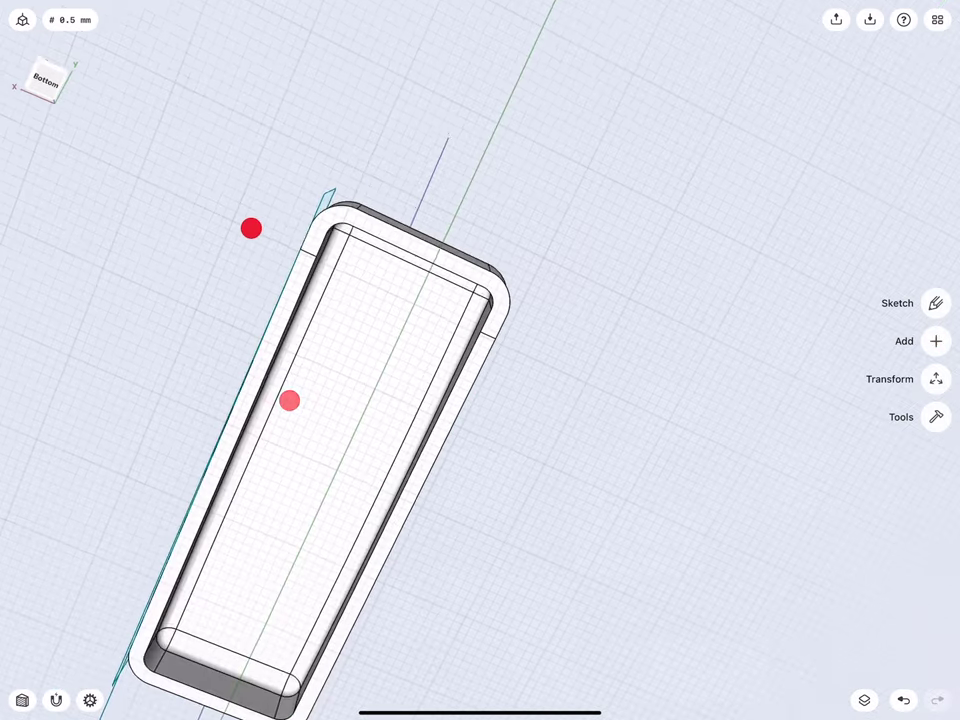
mouse_move(270, 314)
middle_mouse_down()
mouse_move(320, 300)
mouse_move(337, 307)
mouse_move(281, 376)
middle_mouse_up()
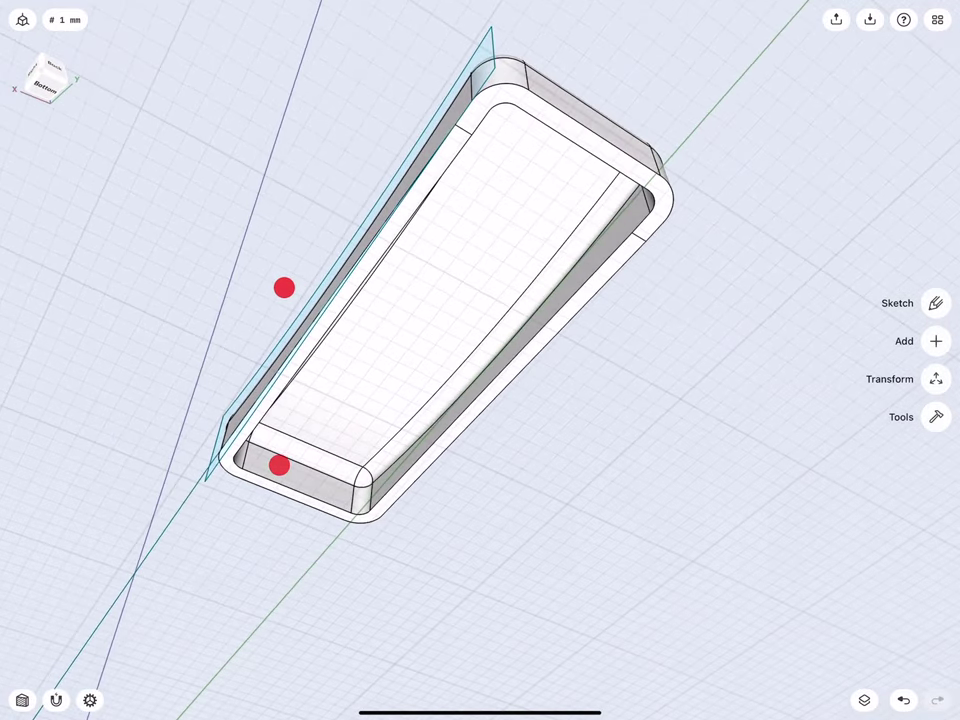
scroll(243, 345, "up", 3)
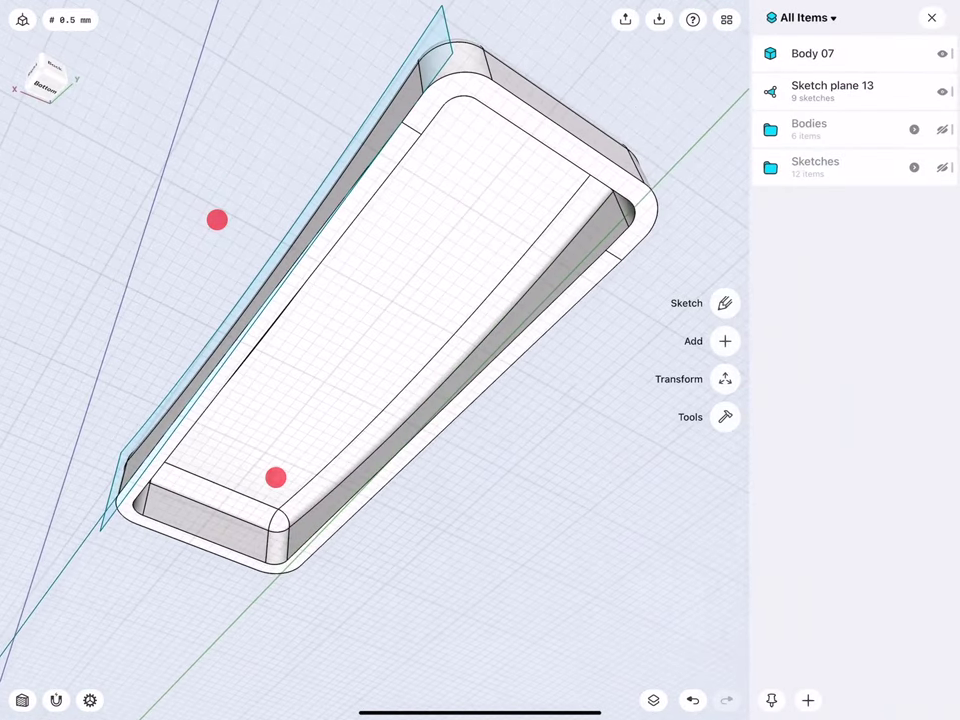
left_click(941, 129)
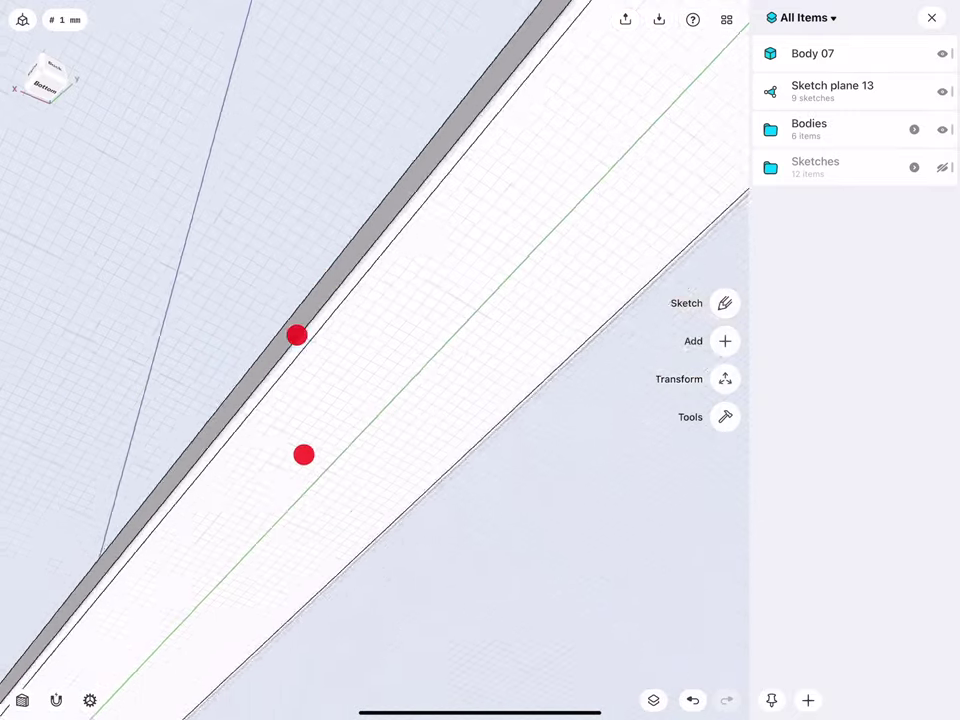
- Orbit and zoom around the knife to check the slider sits in the toothed track
mouse_move(296, 334)
middle_mouse_down()
mouse_move(362, 426)
mouse_move(322, 398)
middle_mouse_up()
middle_click_drag(249, 239, 174, 210)
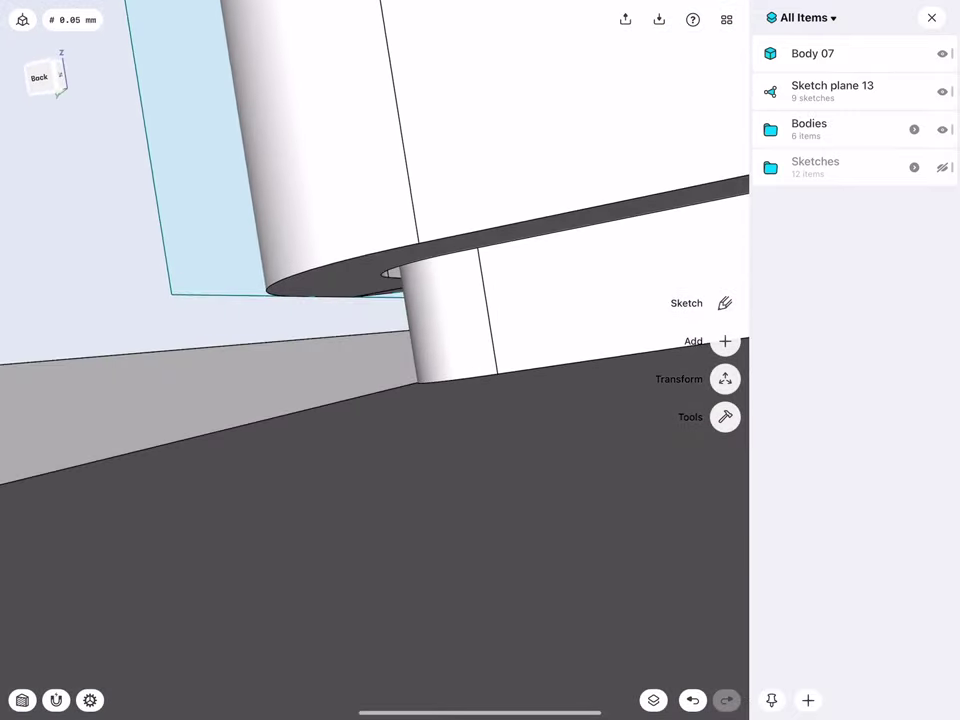
mouse_move(323, 430)
middle_mouse_down()
mouse_move(330, 291)
mouse_move(406, 478)
mouse_move(324, 479)
mouse_move(322, 424)
middle_mouse_up()
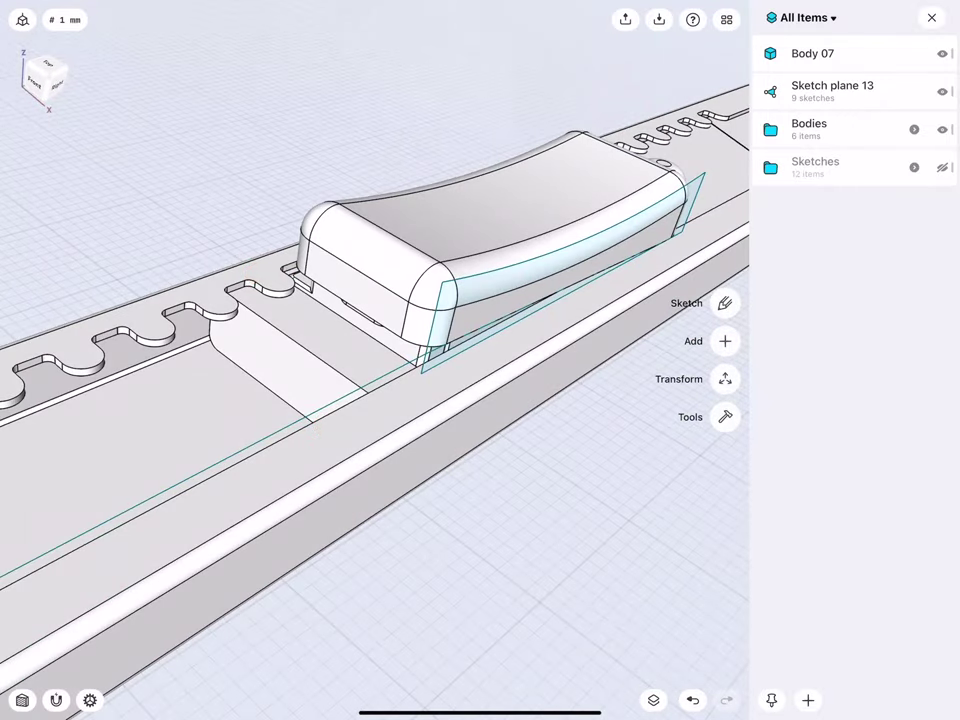
middle_click_drag(378, 288, 420, 300)
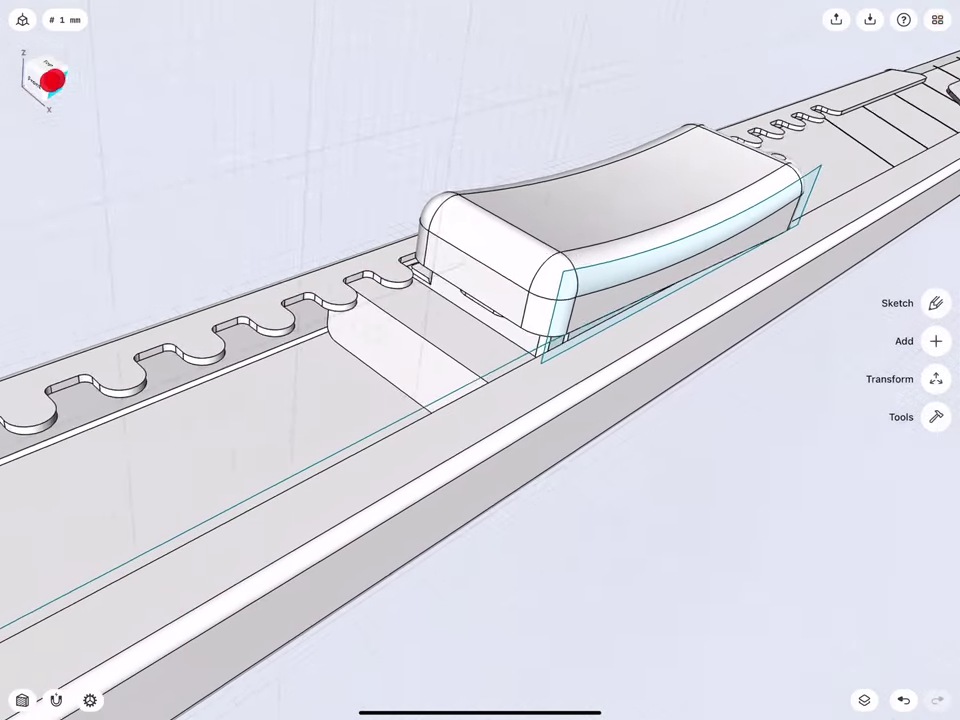
middle_click_drag(310, 444, 305, 414)
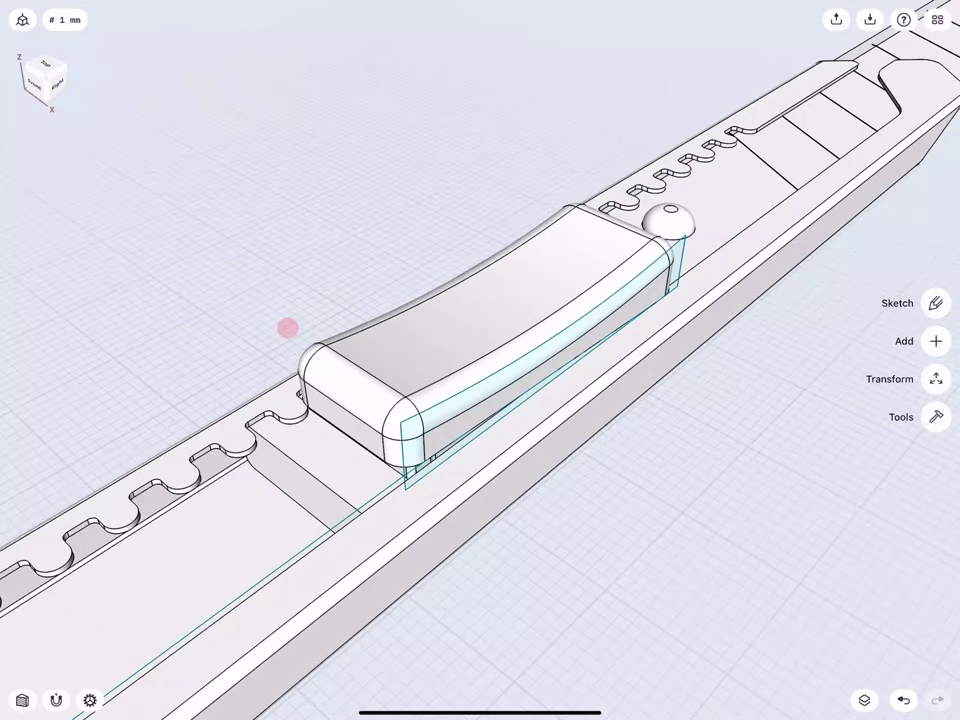
left_click(407, 440)
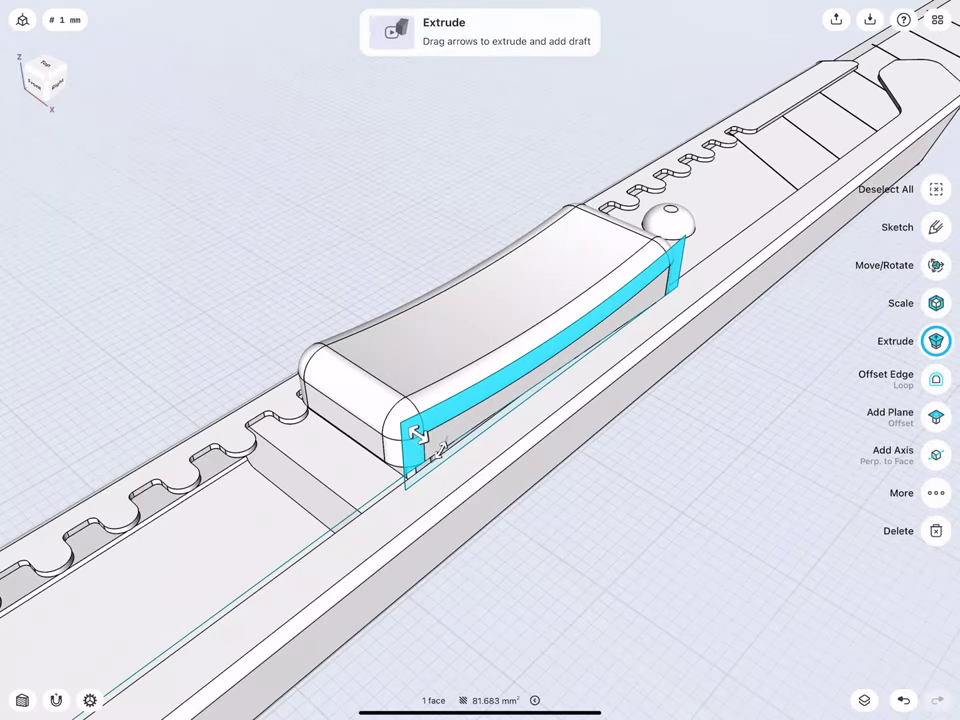
- Duplicate Sketch plane 13 with Move/Rotate in copy mode, shifted 4 mm sideways
middle_click_drag(362, 412, 338, 405)
left_click(210, 381)
left_click(864, 700)
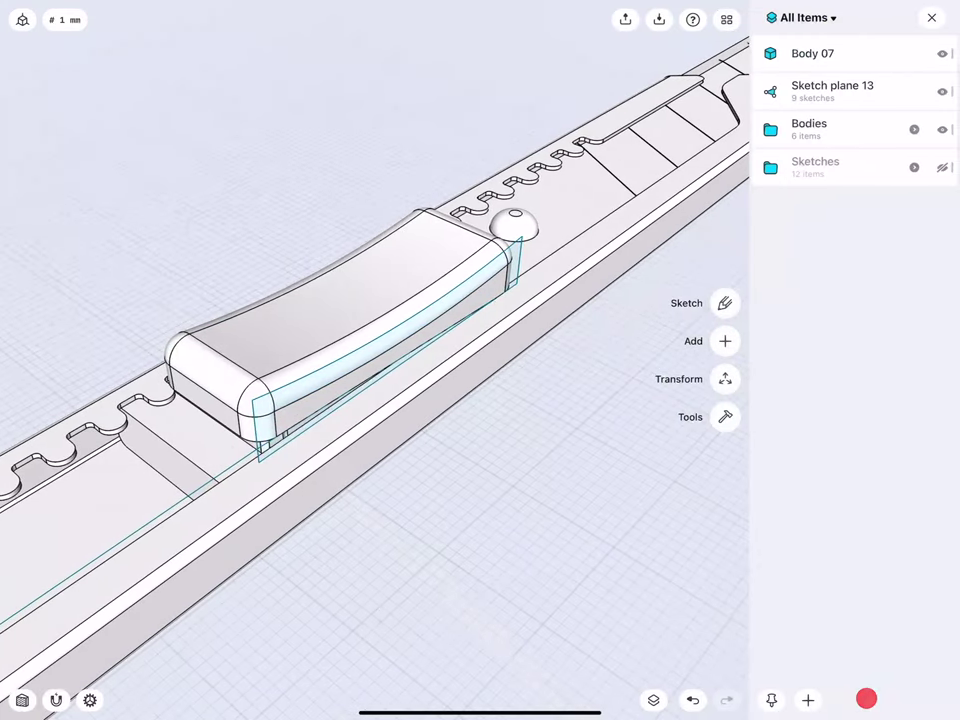
left_click(842, 86)
left_click(931, 18)
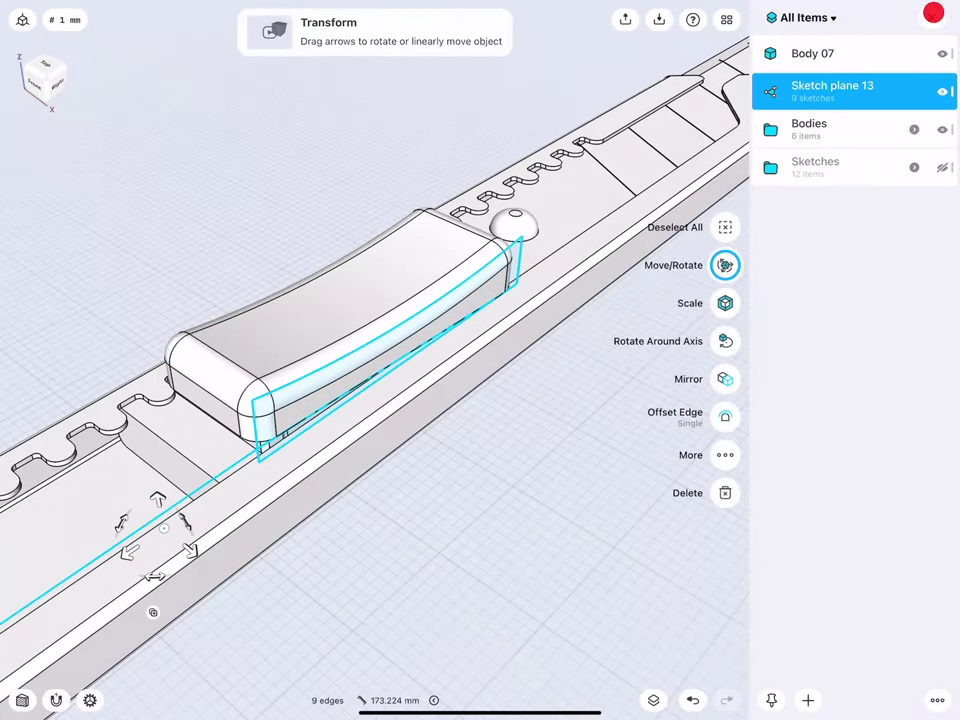
left_click_drag(297, 548, 332, 580)
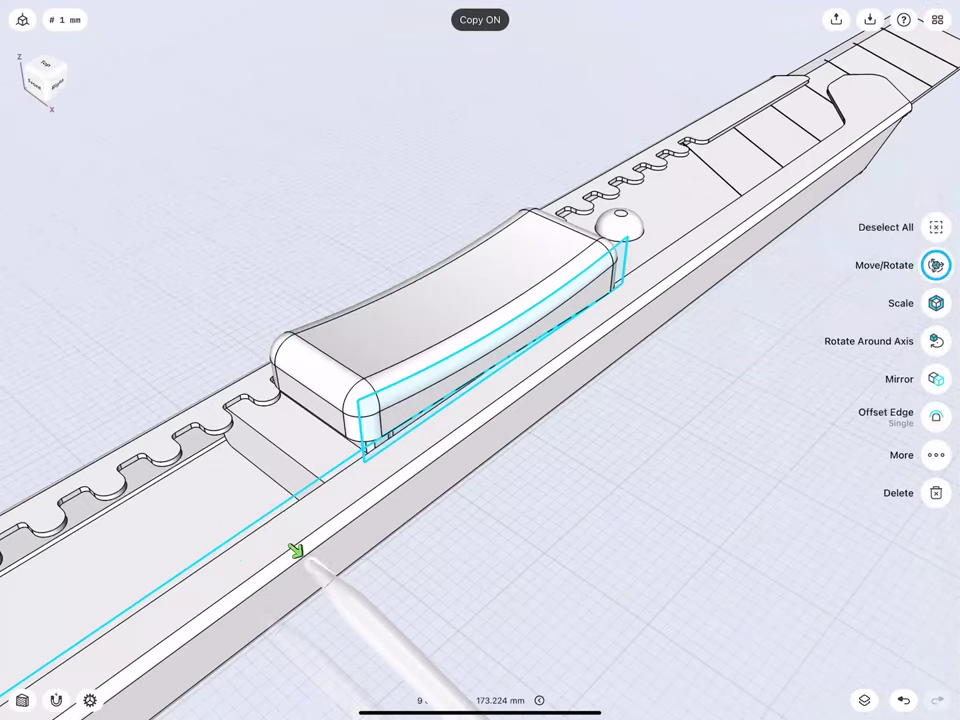
left_click(350, 598)
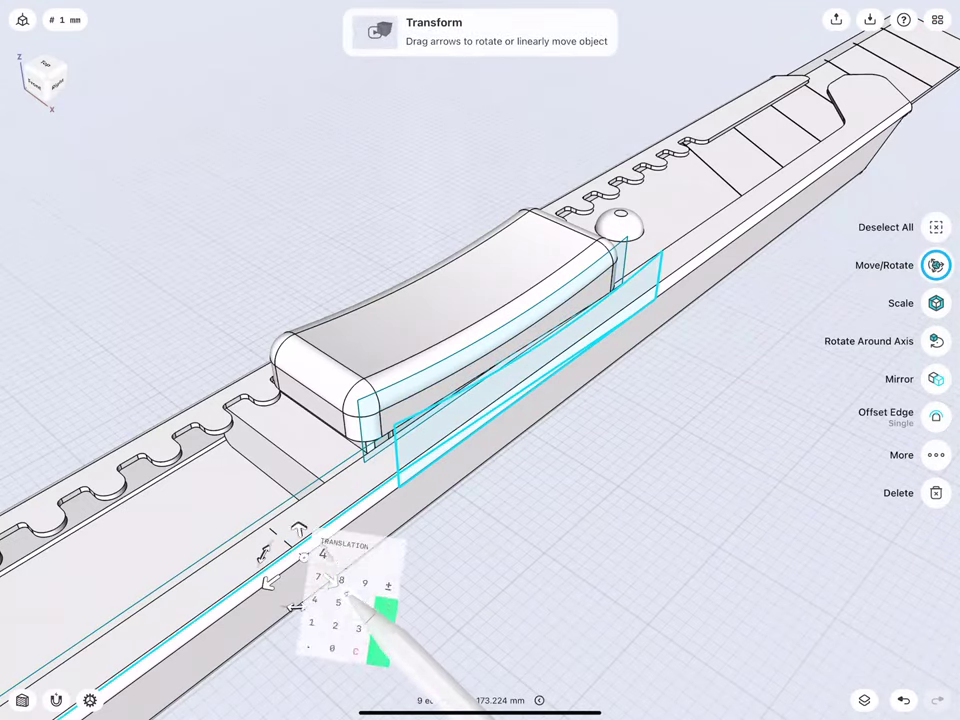
type("4")
left_click(385, 622)
left_click(193, 332)
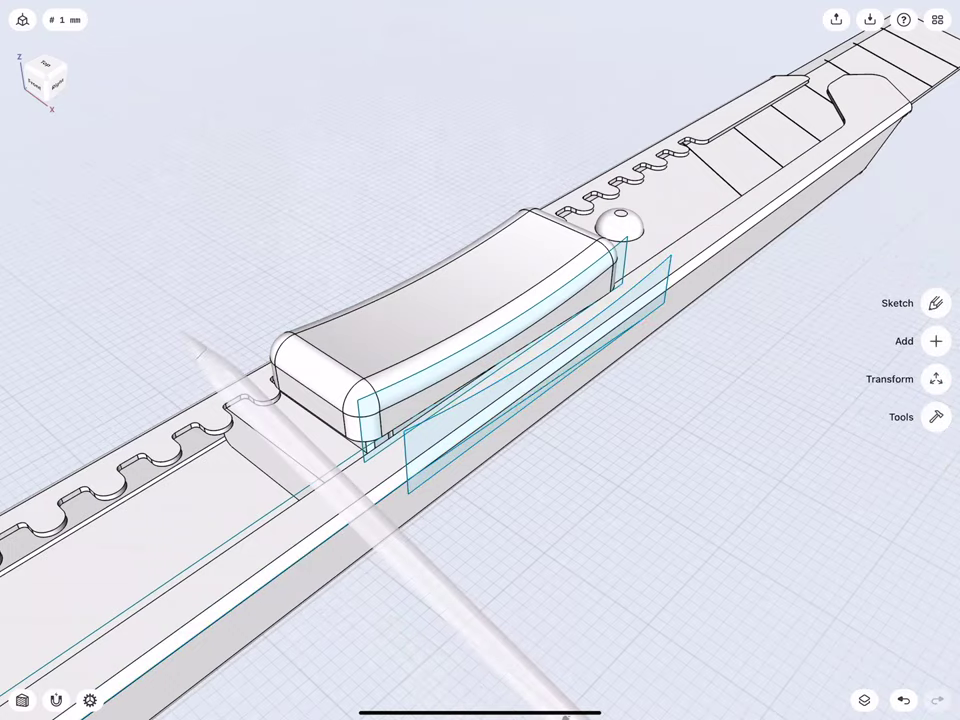
middle_click_drag(300, 330, 244, 290)
- Open the copied sketch plane for editing and hide the Bodies folder and Body 07
left_click(336, 381)
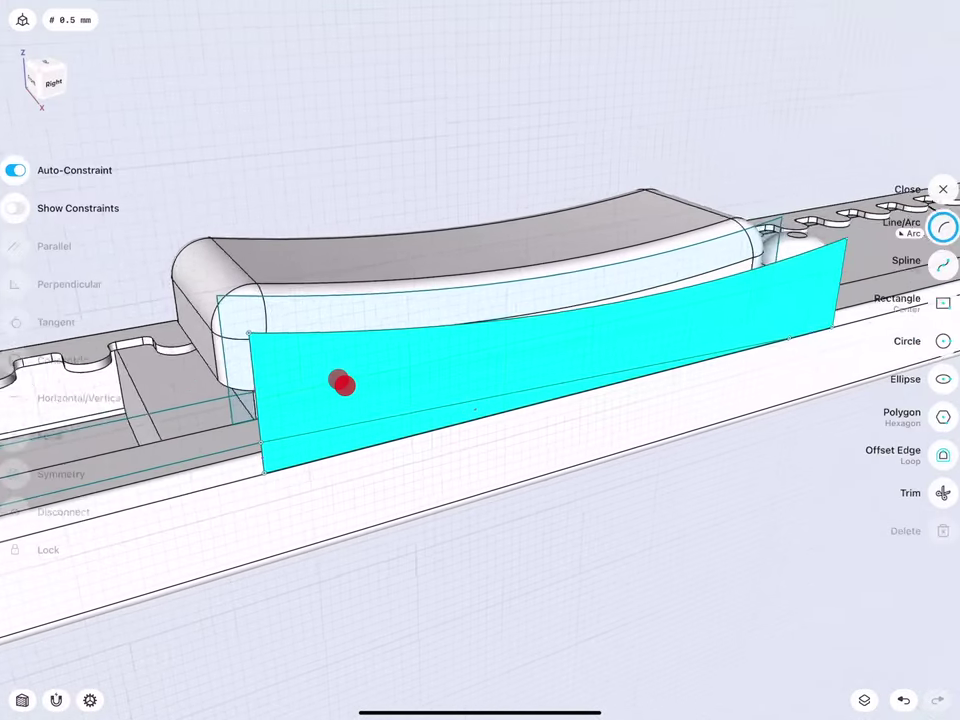
scroll(180, 400, "down", 3)
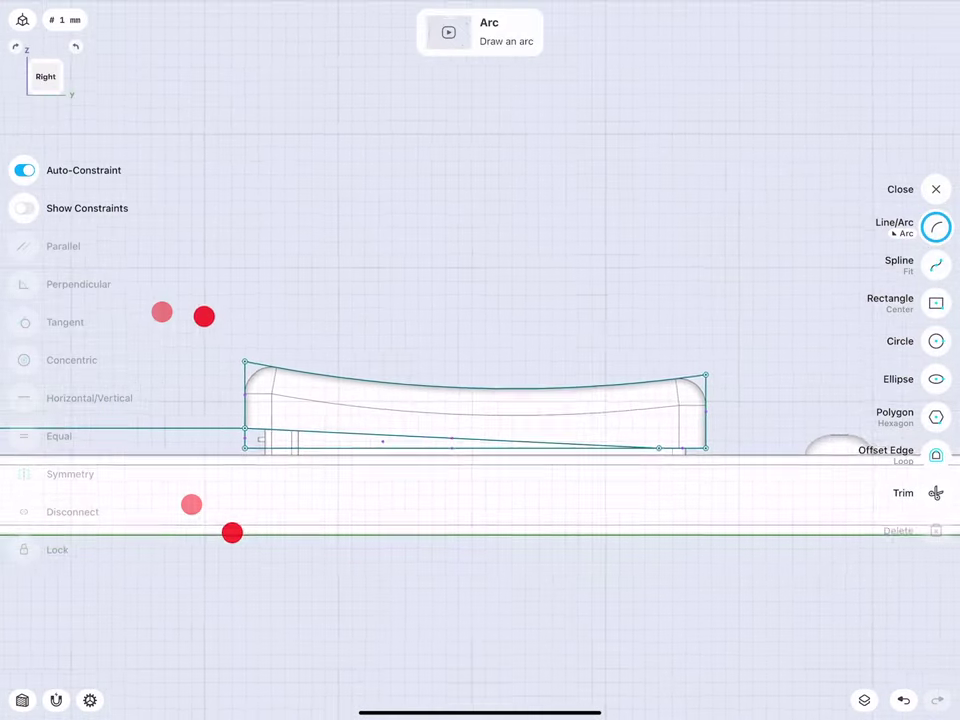
left_click(864, 699)
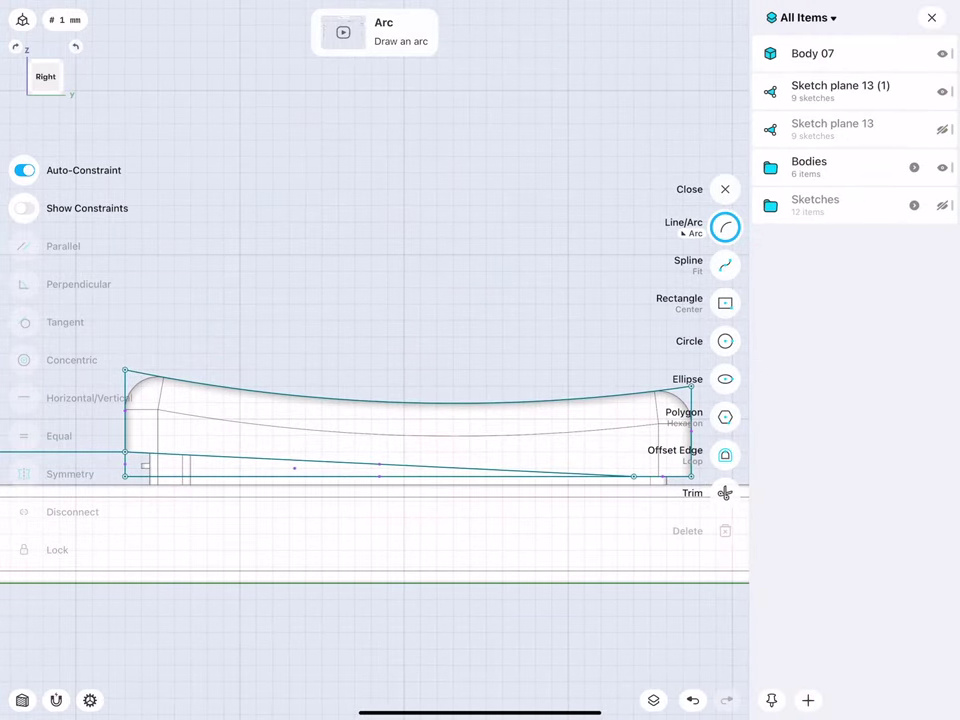
left_click(941, 167)
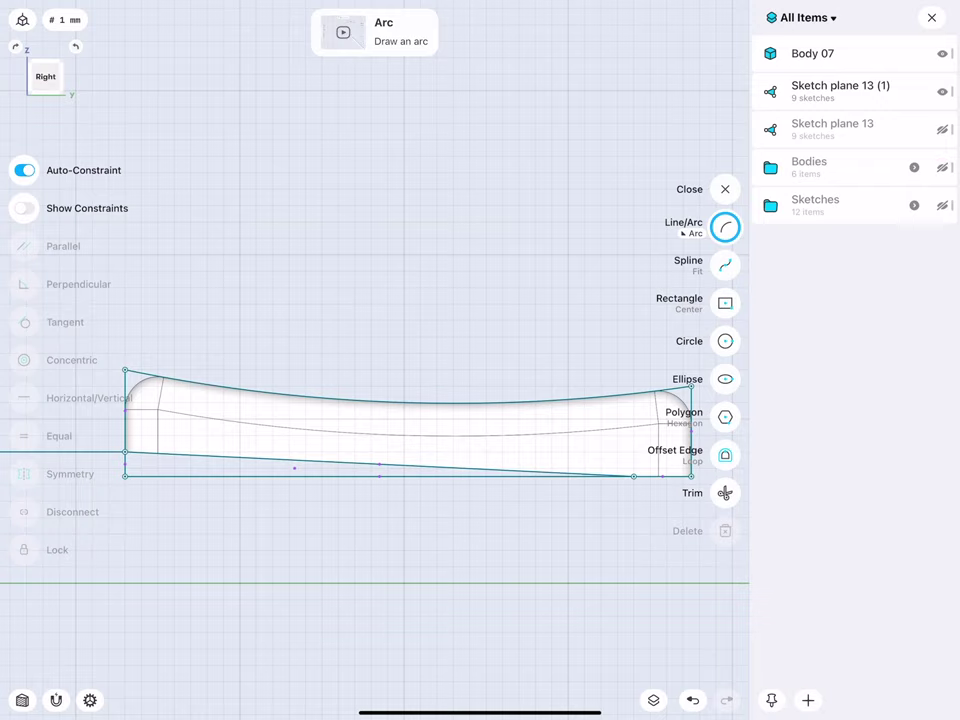
left_click(943, 52)
left_click(931, 17)
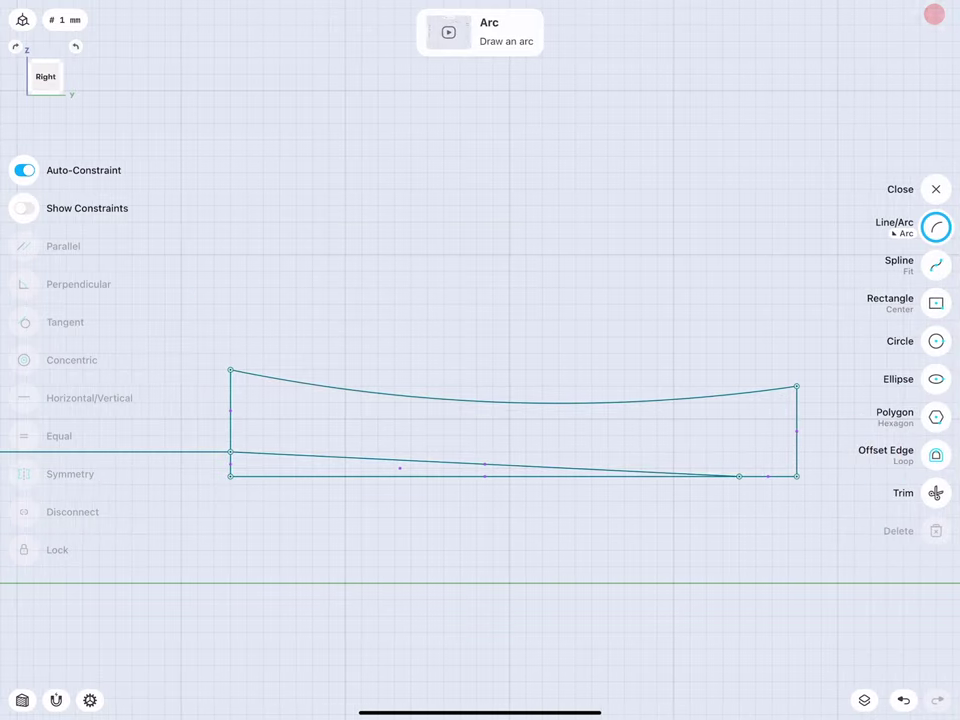
- Start Offset Edge and bring up its Loop/Single offset type choices
scroll(212, 450, "down", 2)
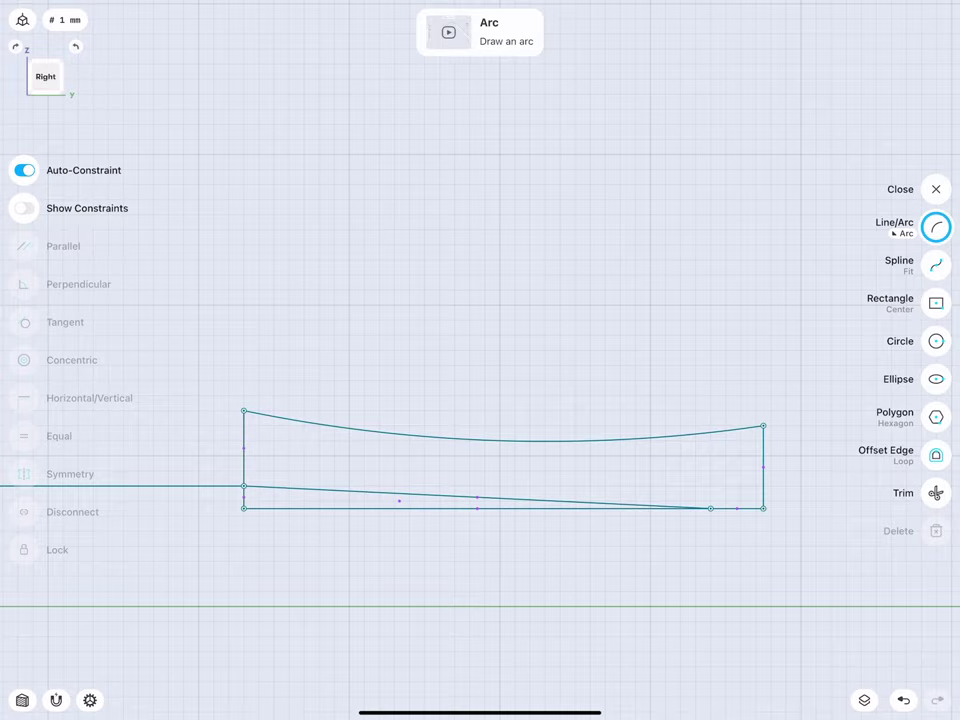
left_click(936, 455)
left_click(893, 452)
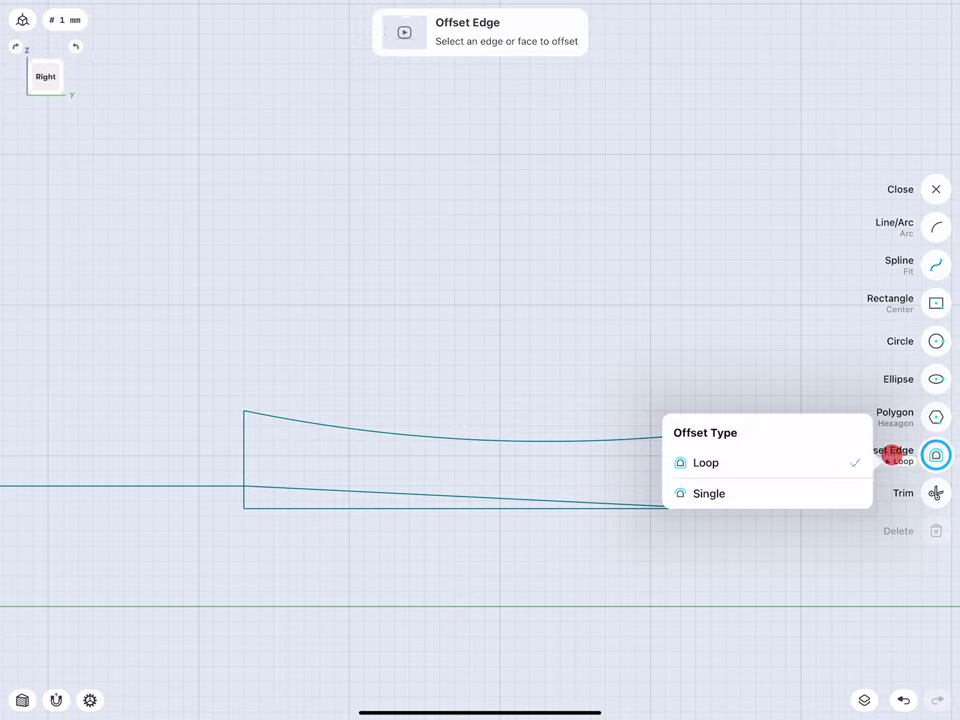
- Offset a single copy of the right end edge 5.5 mm inward
left_click(805, 490)
left_click(763, 455)
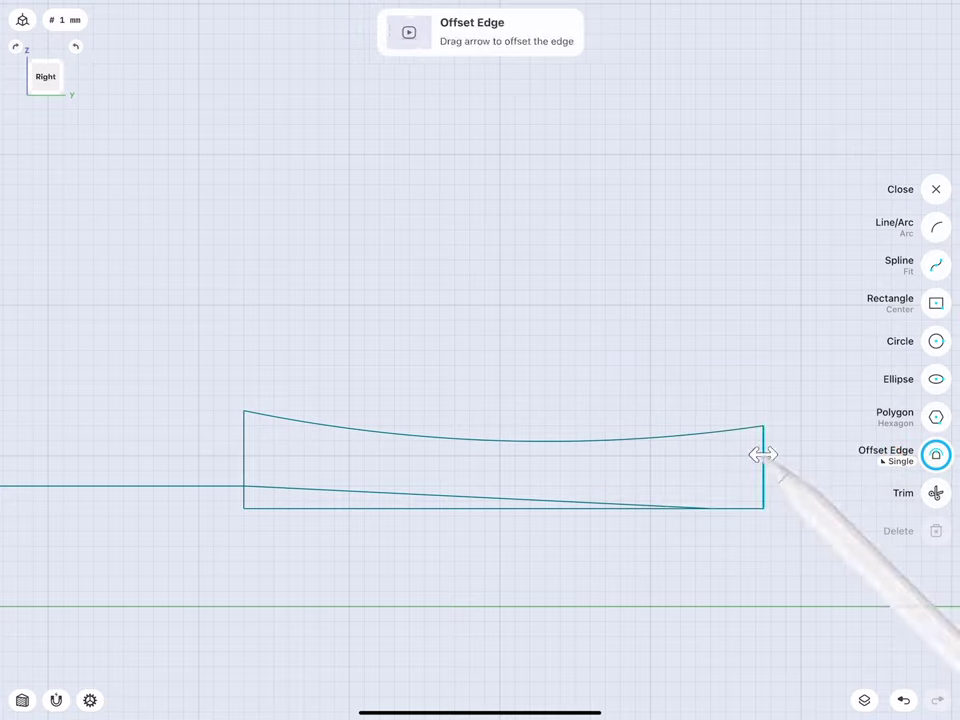
left_click_drag(763, 455, 703, 452)
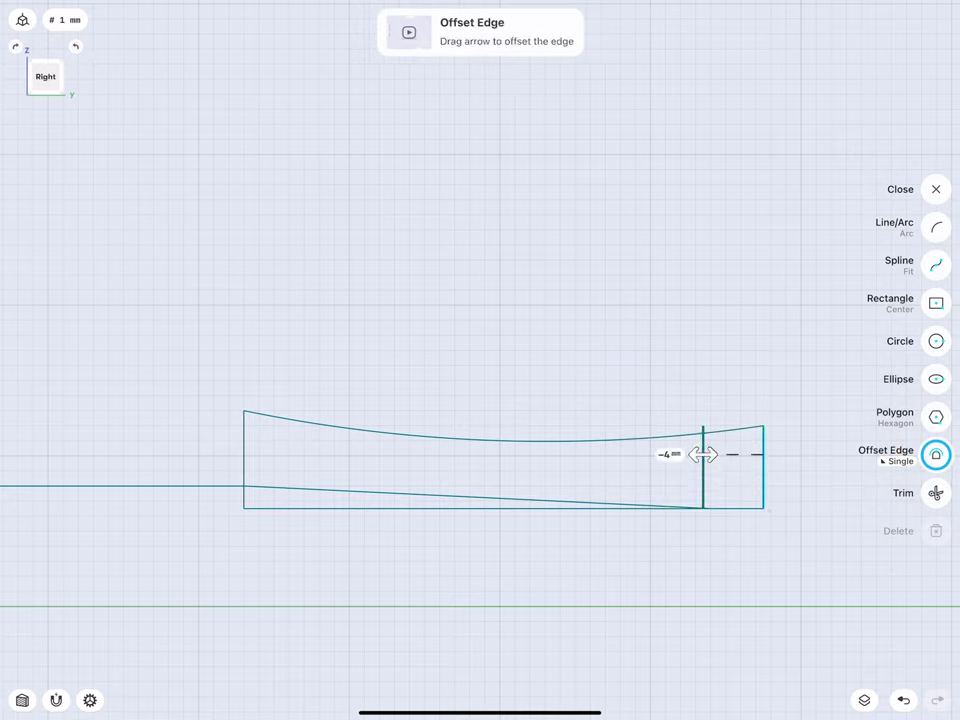
left_click(671, 452)
left_click(683, 519)
left_click(655, 463)
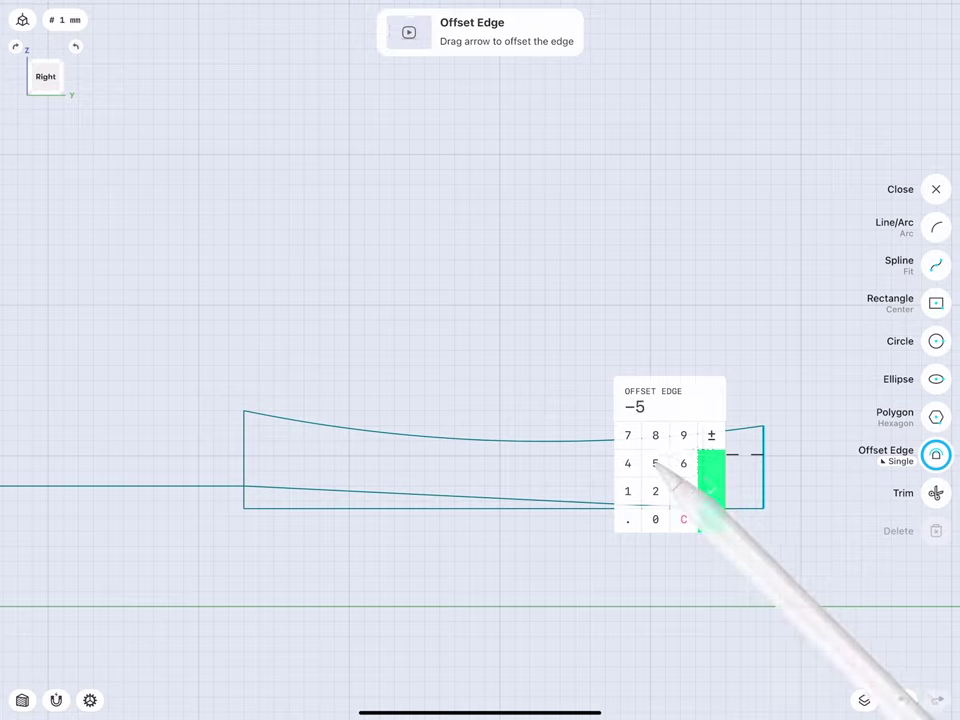
left_click(628, 519)
left_click(655, 463)
left_click(711, 491)
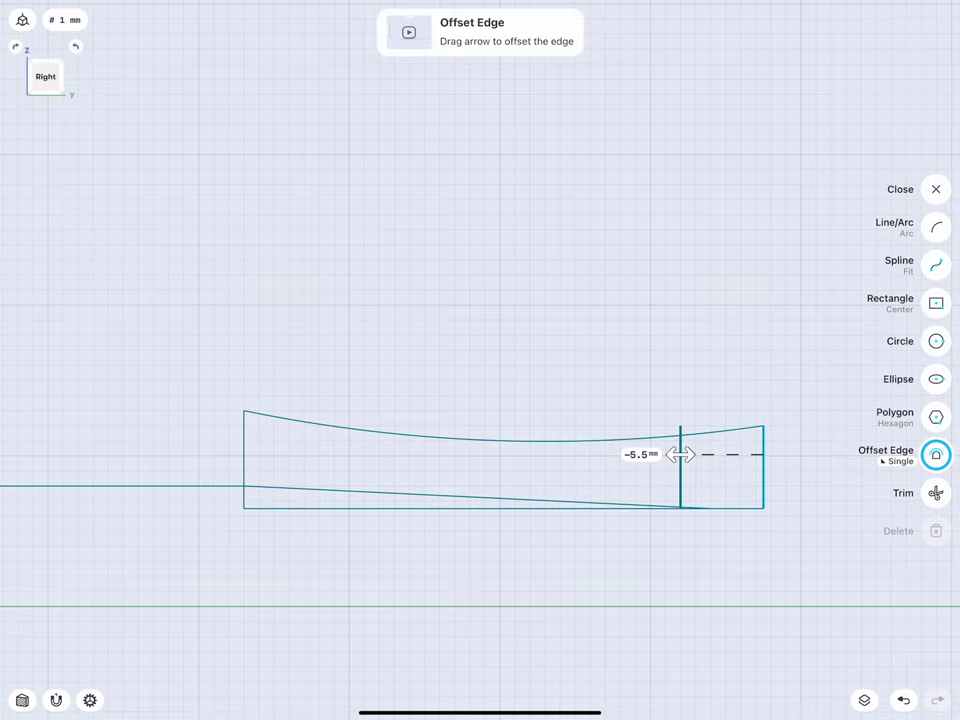
- Offset that new line 1 mm to the left to form a line pair
middle_click_drag(556, 428, 420, 360)
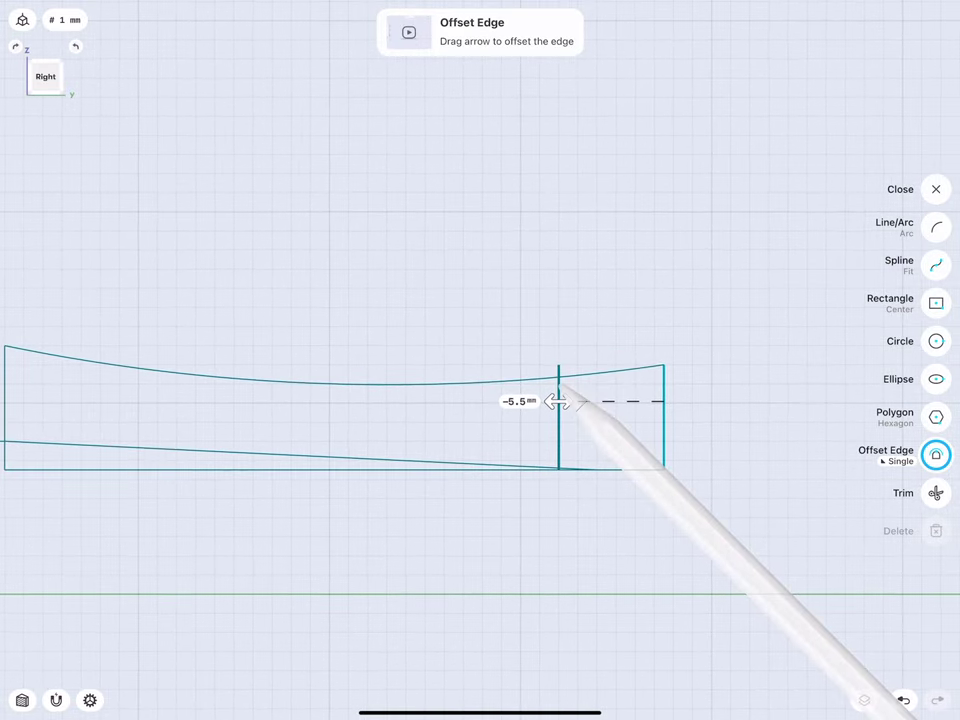
left_click(556, 400)
left_click(600, 420)
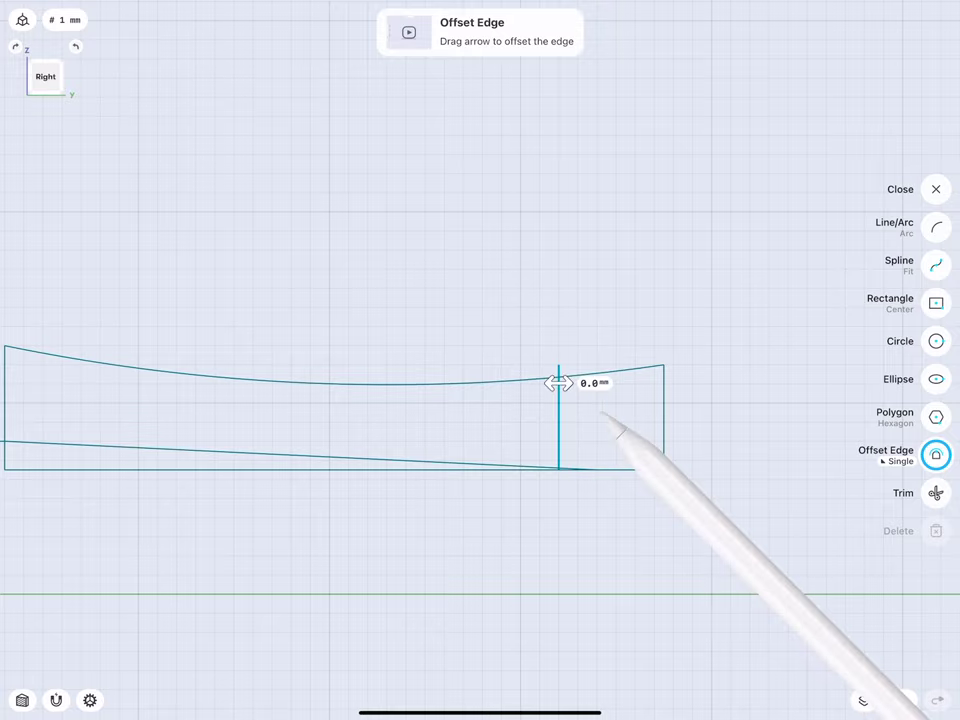
left_click_drag(558, 383, 543, 383)
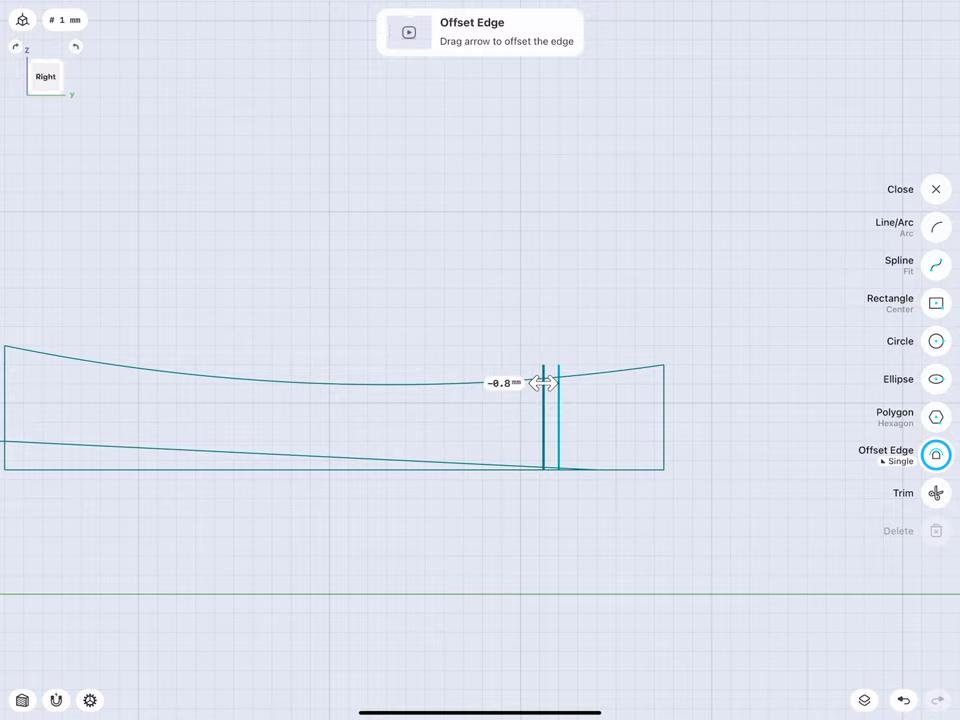
scroll(455, 415, "up", 2)
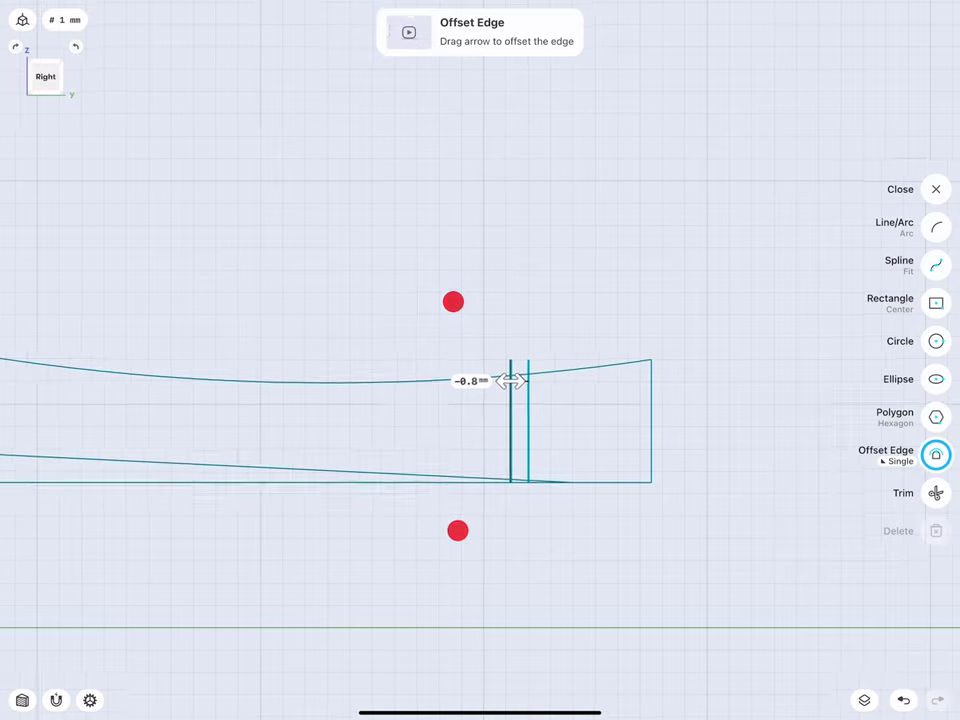
left_click(470, 381)
type("1")
left_click(514, 418)
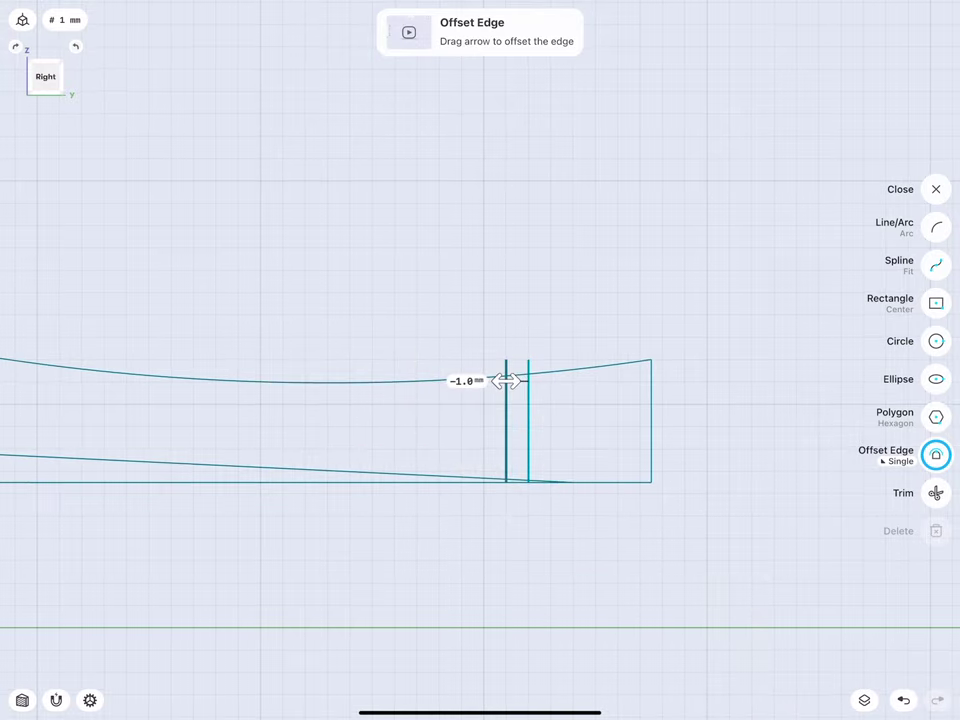
- Select the 1 mm line pair and copy it 3 mm to the left with Move/Rotate copy on
left_click(936, 227)
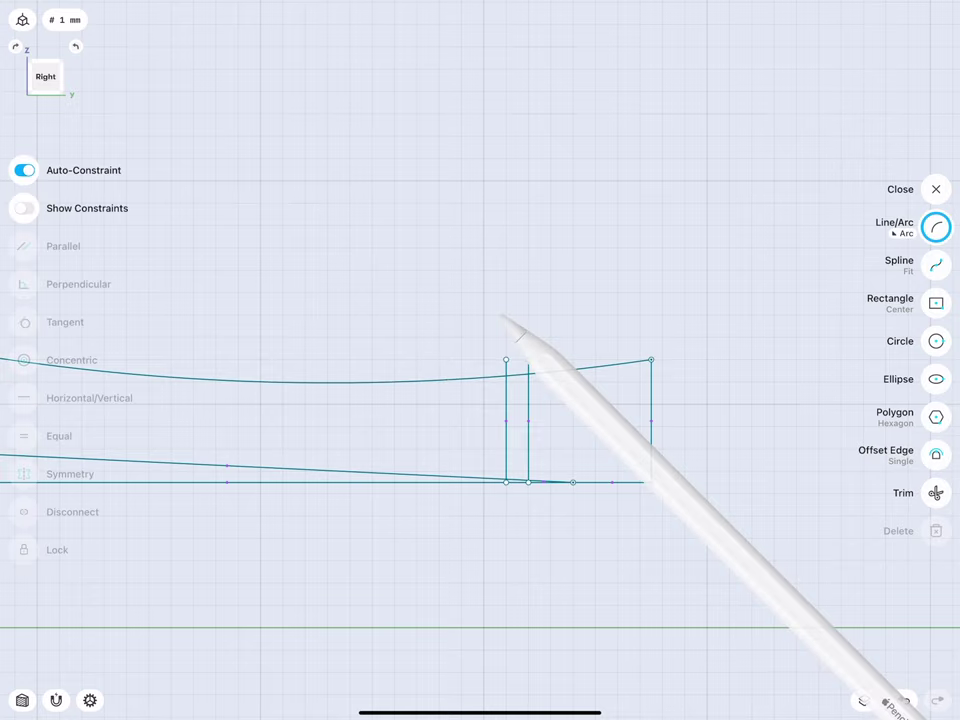
left_click(506, 392)
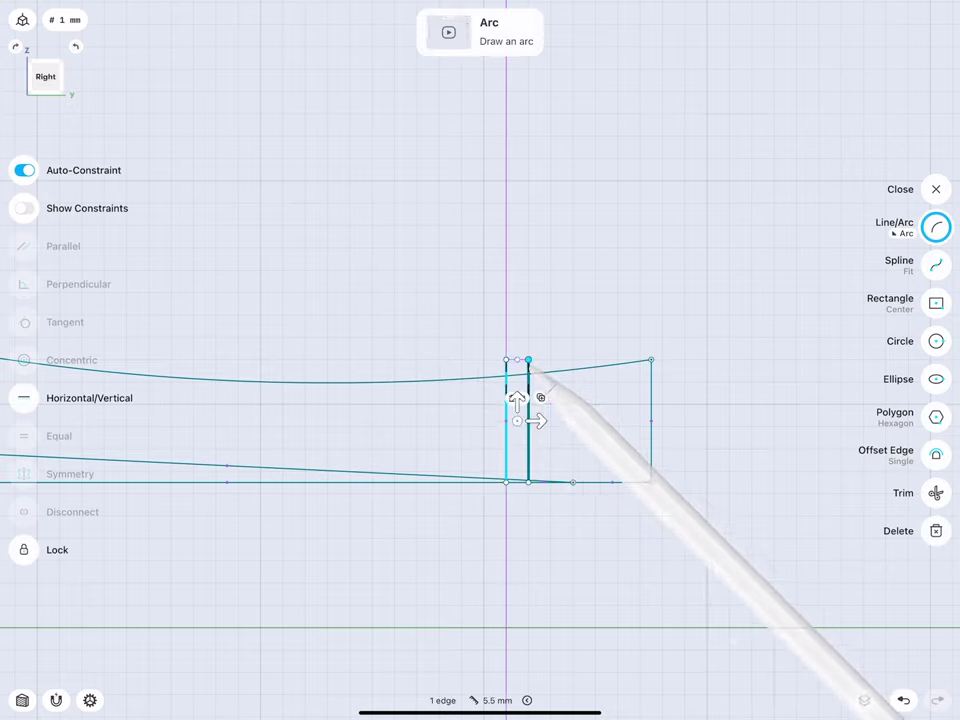
left_click(528, 410)
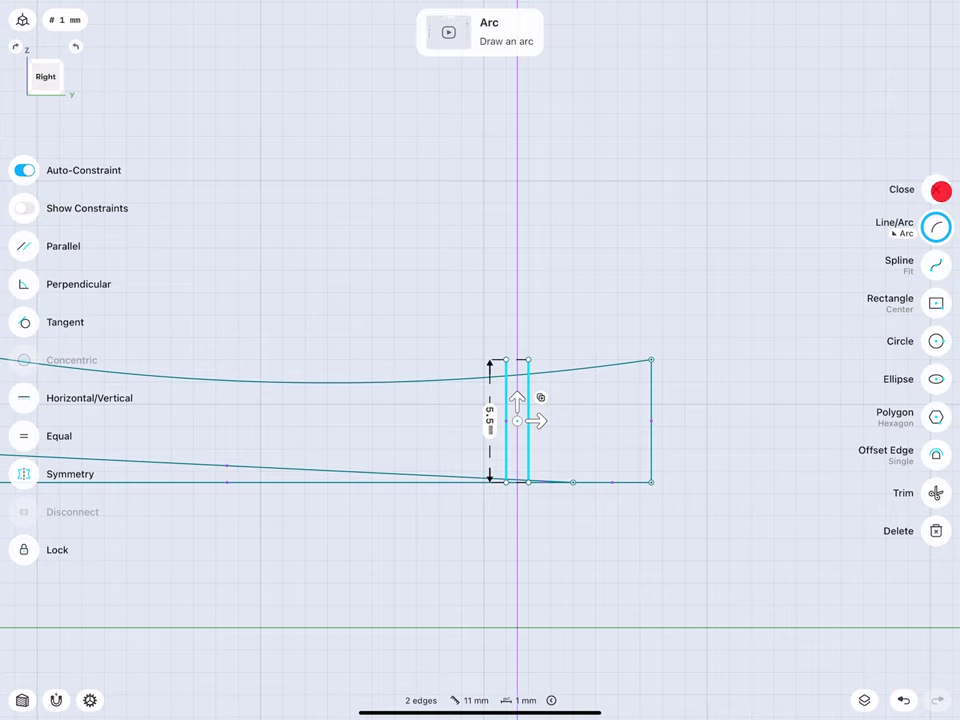
left_click(940, 190)
left_click(583, 354)
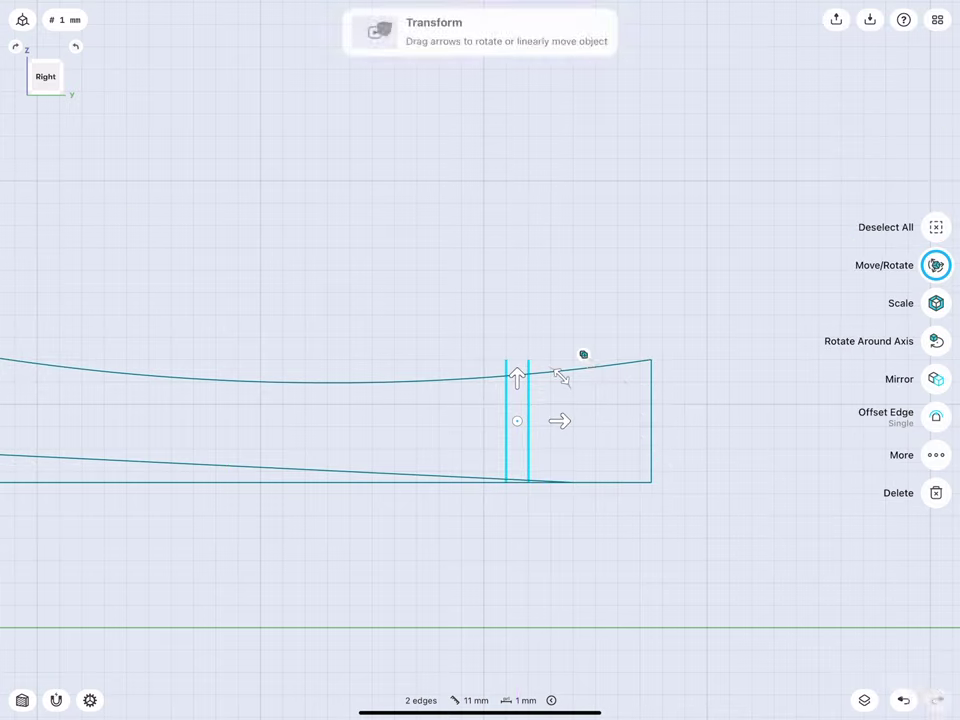
left_click_drag(559, 421, 505, 425)
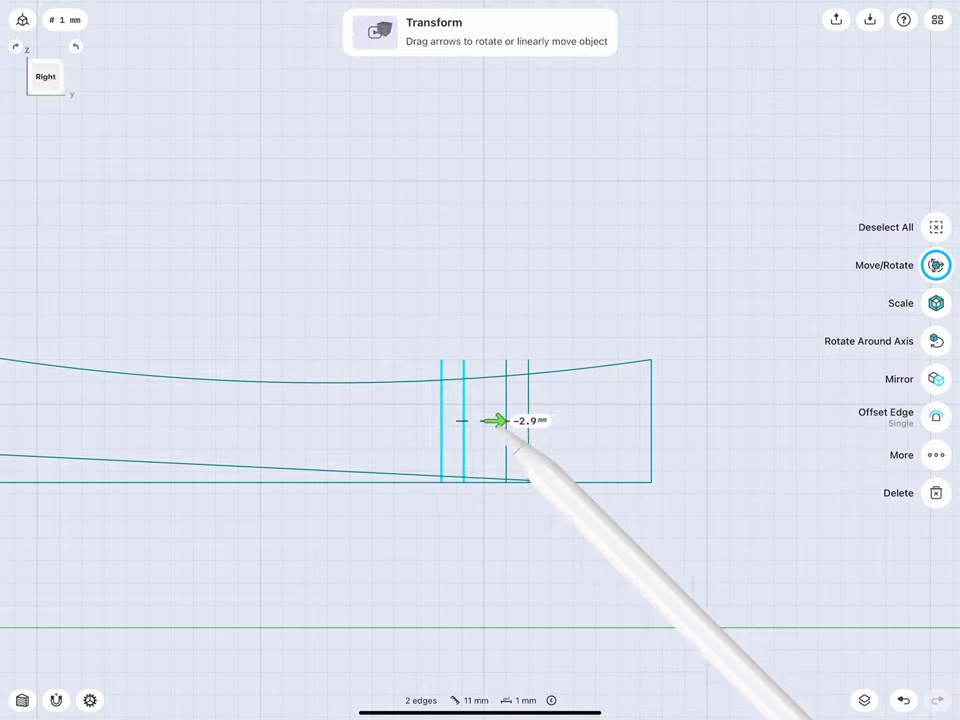
left_click_drag(505, 422, 505, 421)
left_click(520, 420)
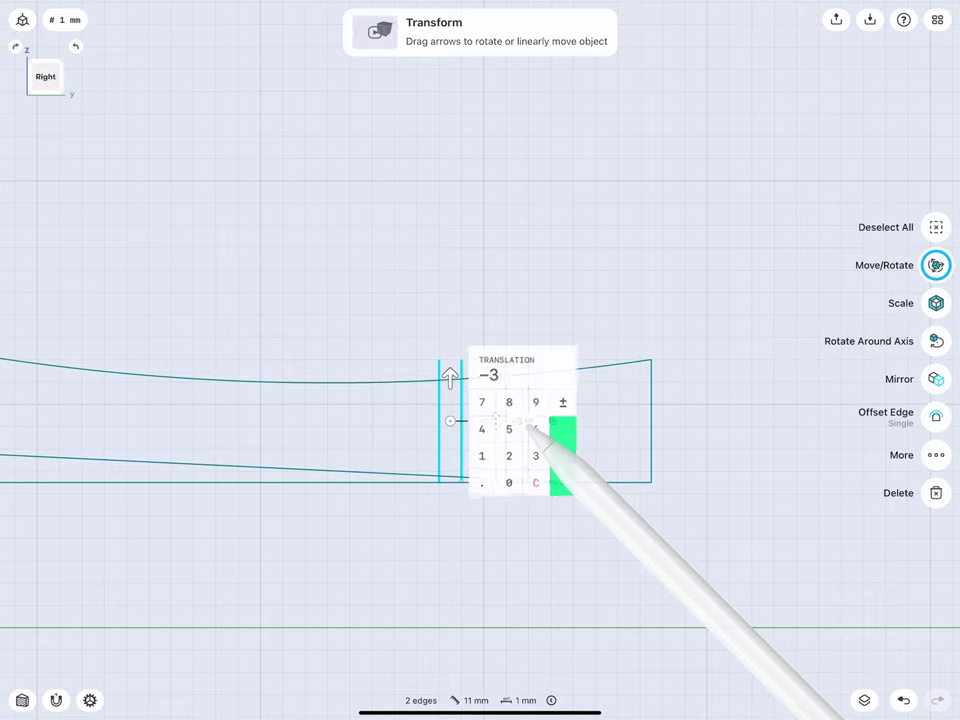
left_click(553, 423)
- Copy the line pair two more times, each 3 mm further left
left_click_drag(505, 421, 425, 421)
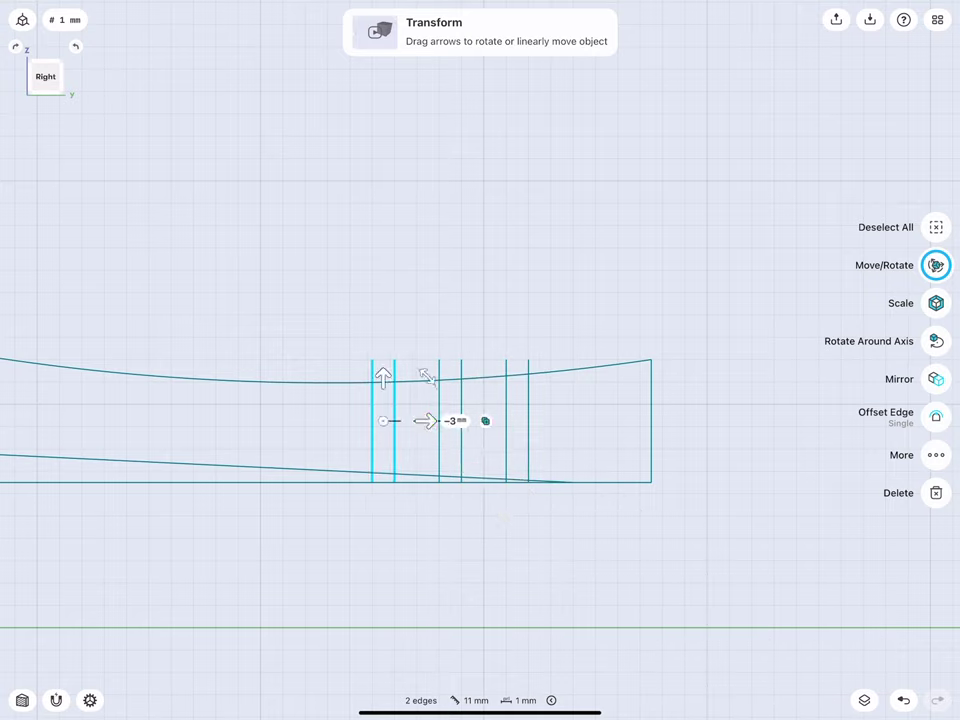
left_click(452, 420)
left_click(499, 452)
left_click_drag(425, 421, 358, 421)
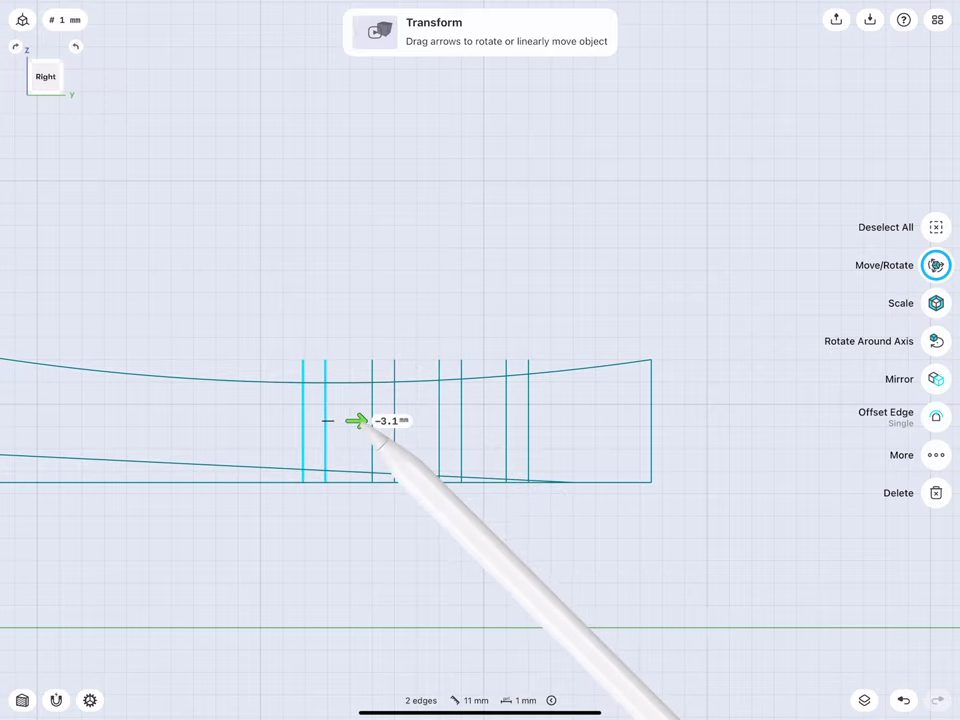
left_click(388, 420)
left_click(428, 452)
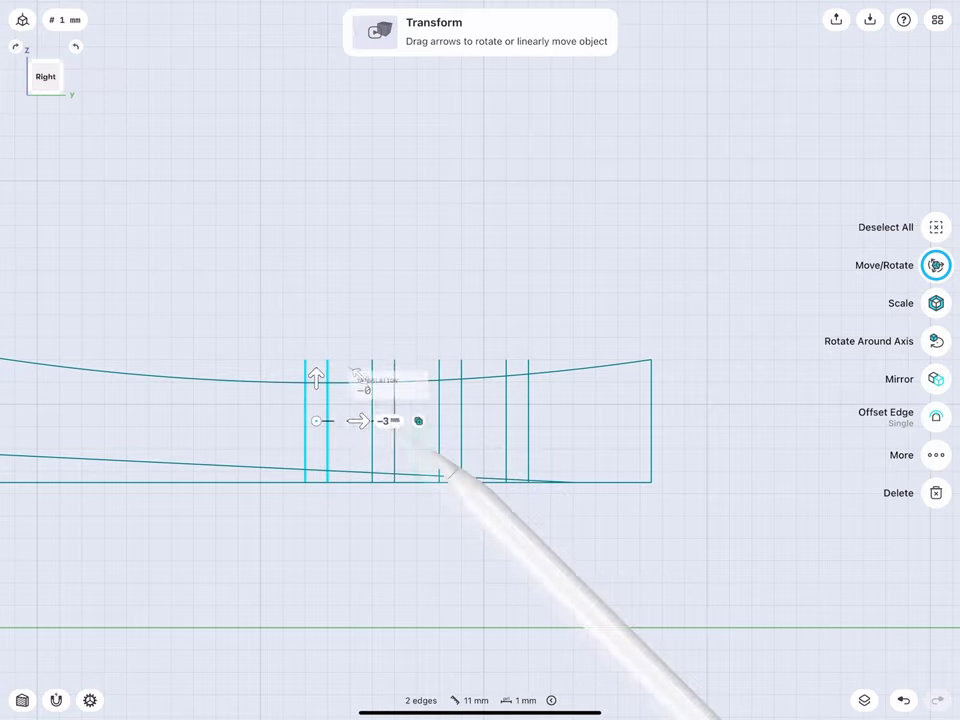
left_click_drag(600, 560, 640, 540)
middle_click_drag(200, 415, 297, 375)
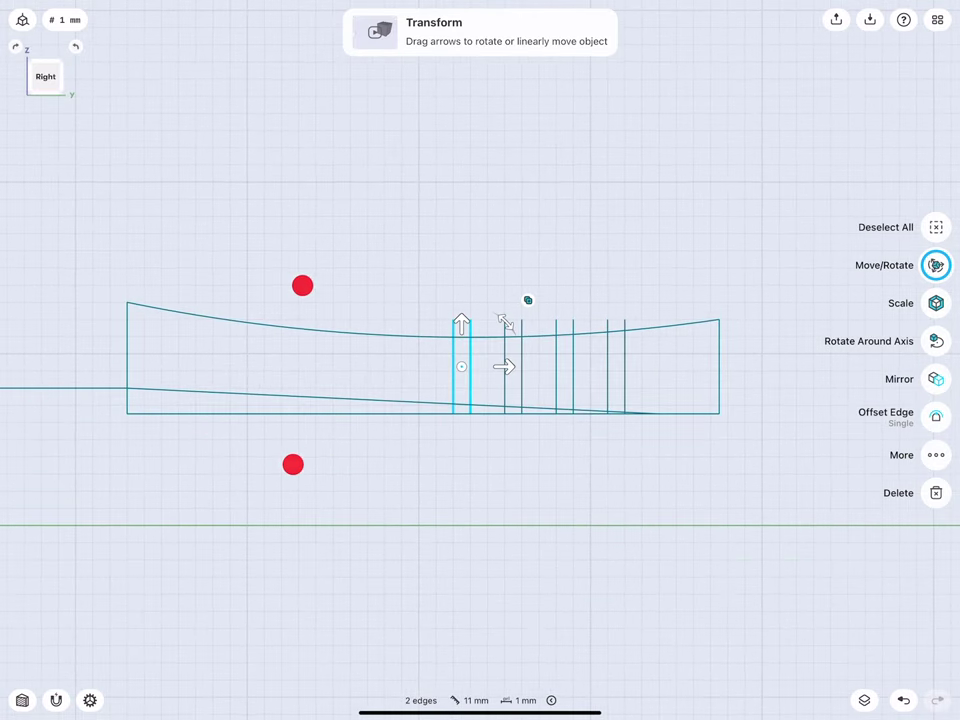
- Keep copying the pair in 3 mm steps to the profile's left end, then clear the selection
mouse_move(503, 367)
left_mouse_down()
mouse_move(440, 367)
mouse_move(476, 392)
left_mouse_up()
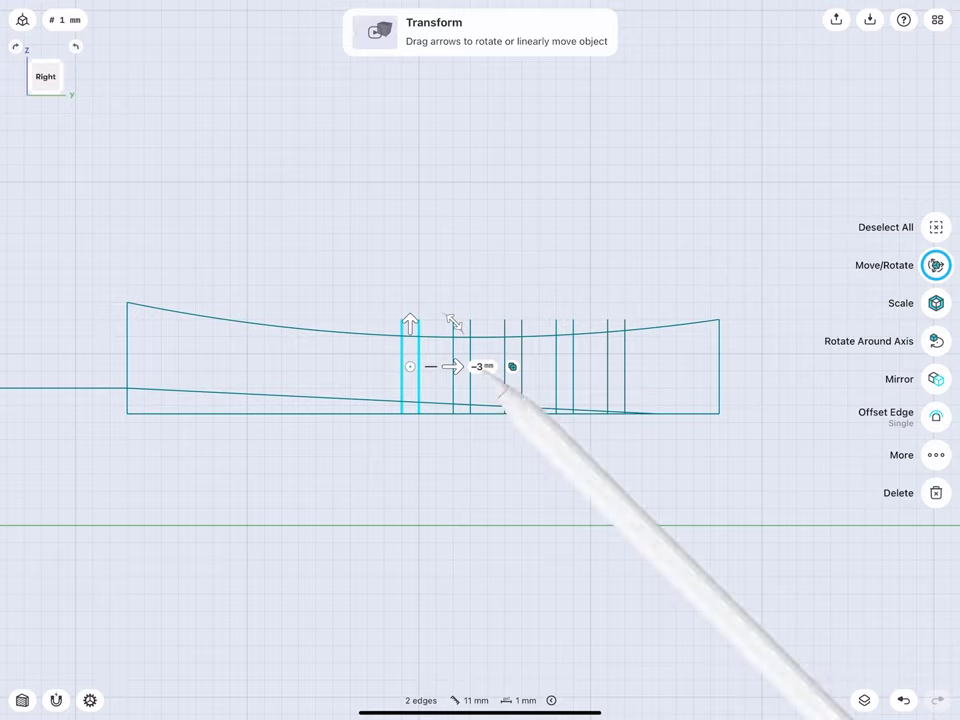
left_click(480, 368)
left_click(524, 403)
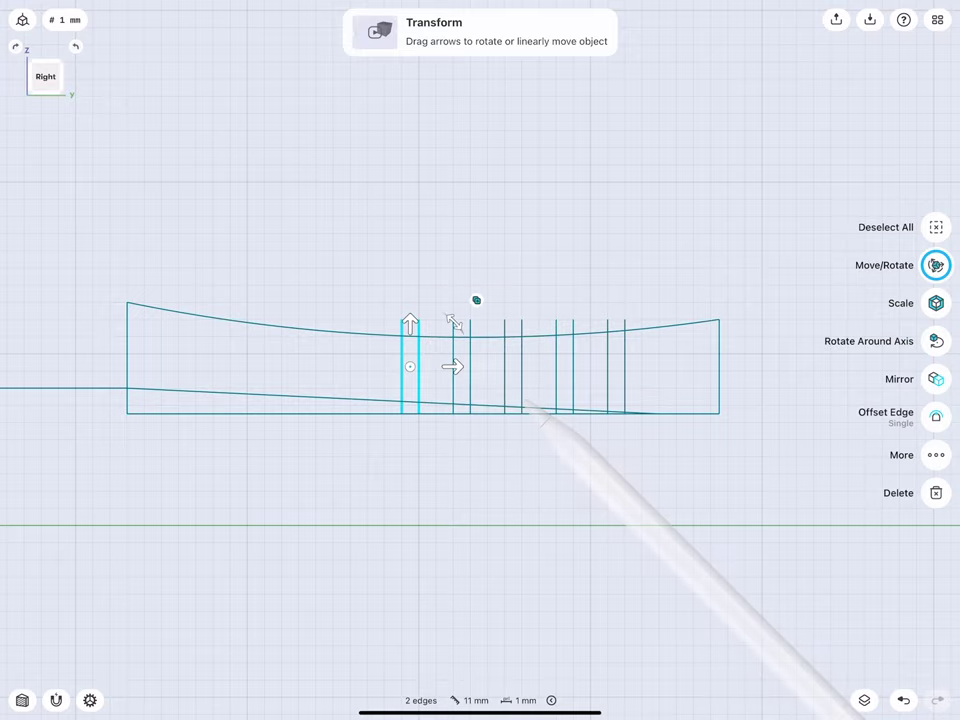
left_click_drag(452, 366, 418, 396)
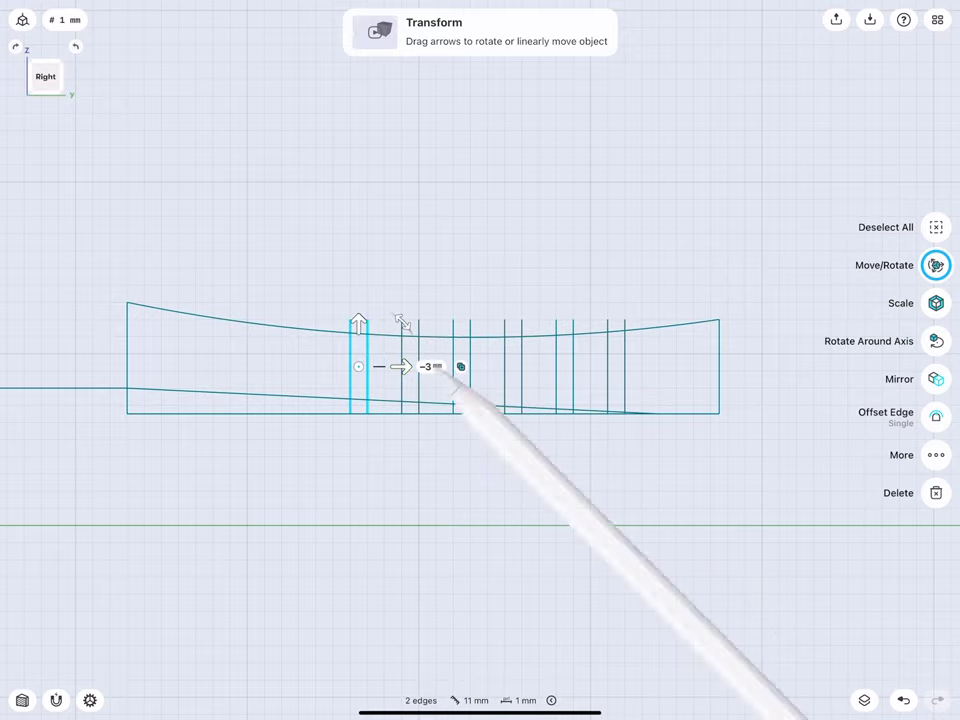
left_click(428, 366)
left_click(470, 390)
mouse_move(404, 367)
left_mouse_down()
mouse_move(356, 377)
mouse_move(366, 384)
mouse_move(298, 366)
left_mouse_up()
left_click(372, 366)
left_click(418, 412)
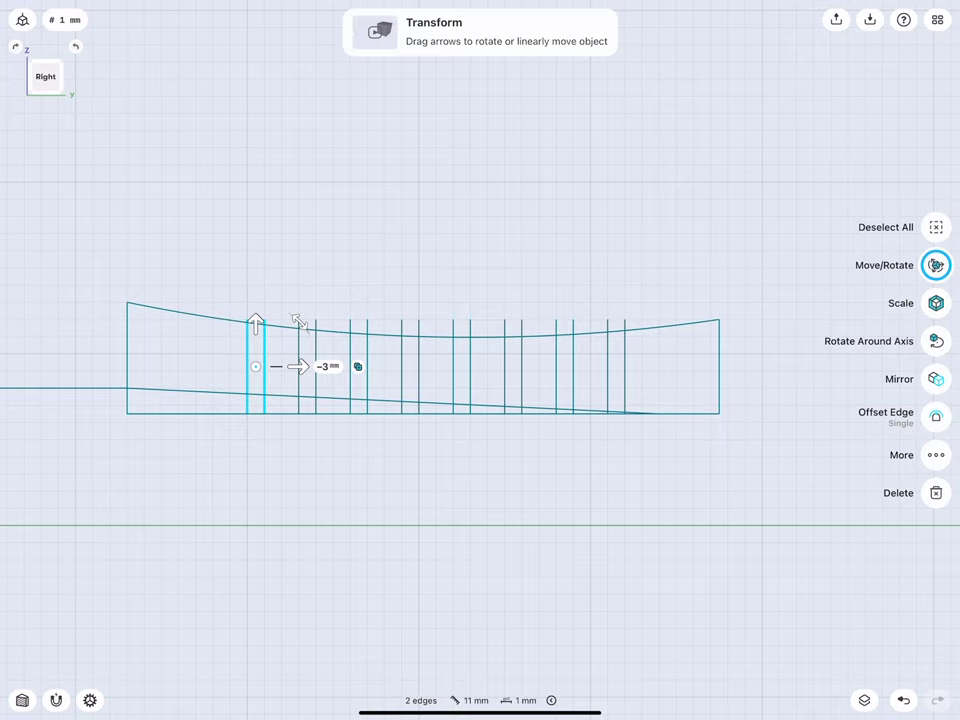
left_click(327, 366)
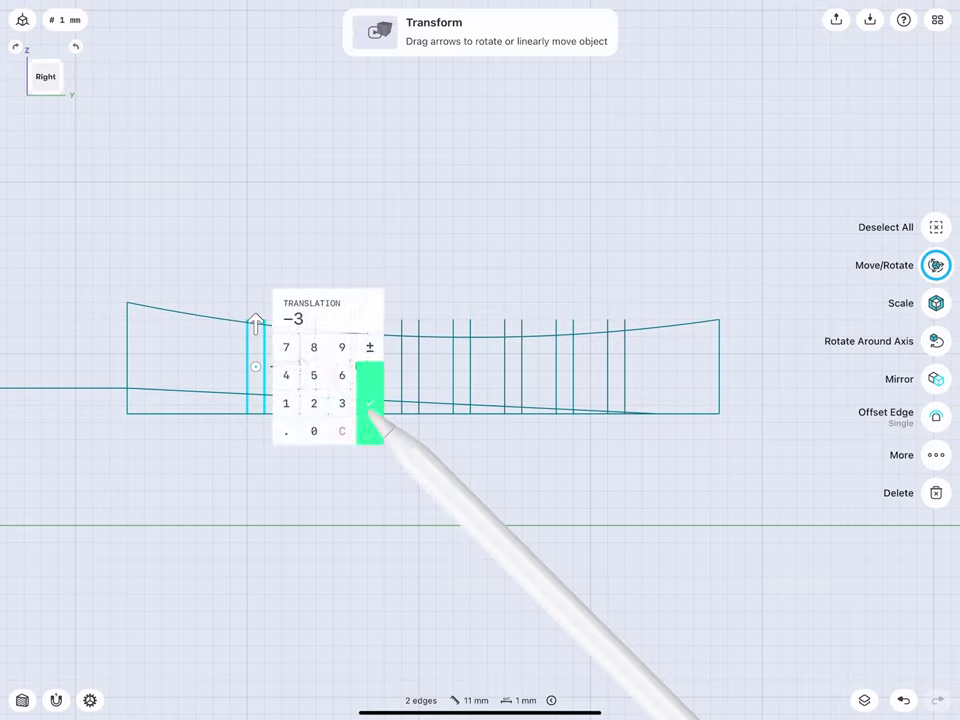
left_click(372, 412)
mouse_move(298, 366)
left_mouse_down()
mouse_move(250, 367)
mouse_move(262, 370)
left_mouse_up()
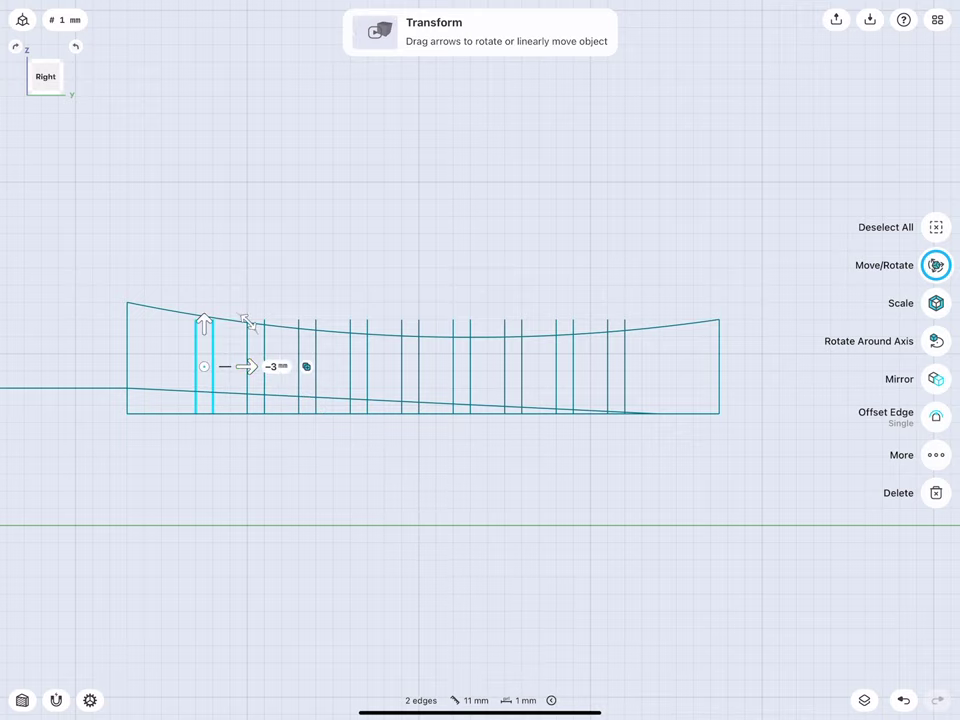
left_click(199, 259)
scroll(382, 422, "up", 3)
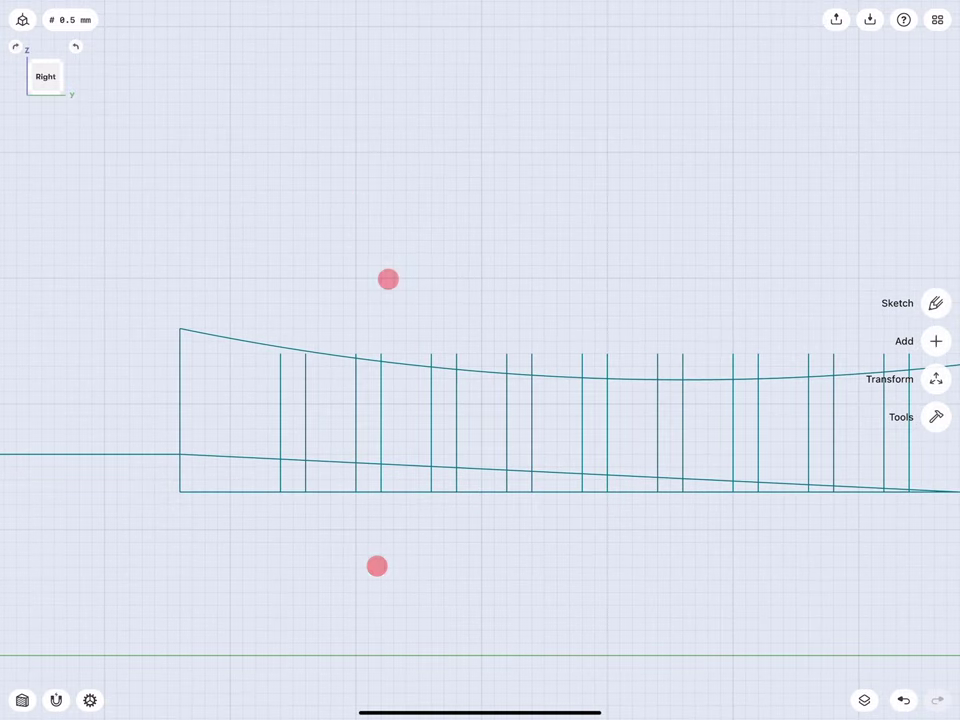
- Raise the top ends of the two leftmost ridge lines above the curve, then select the curved top edge
left_click(280, 410)
left_click(280, 354)
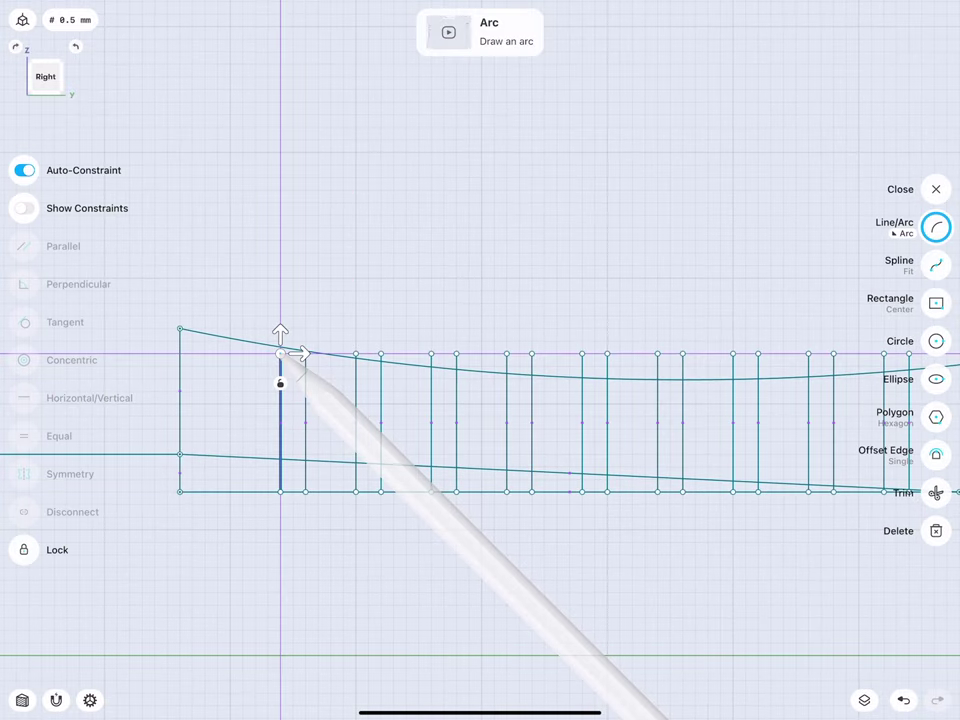
scroll(285, 380, "up", 2)
scroll(330, 397, "up", 2)
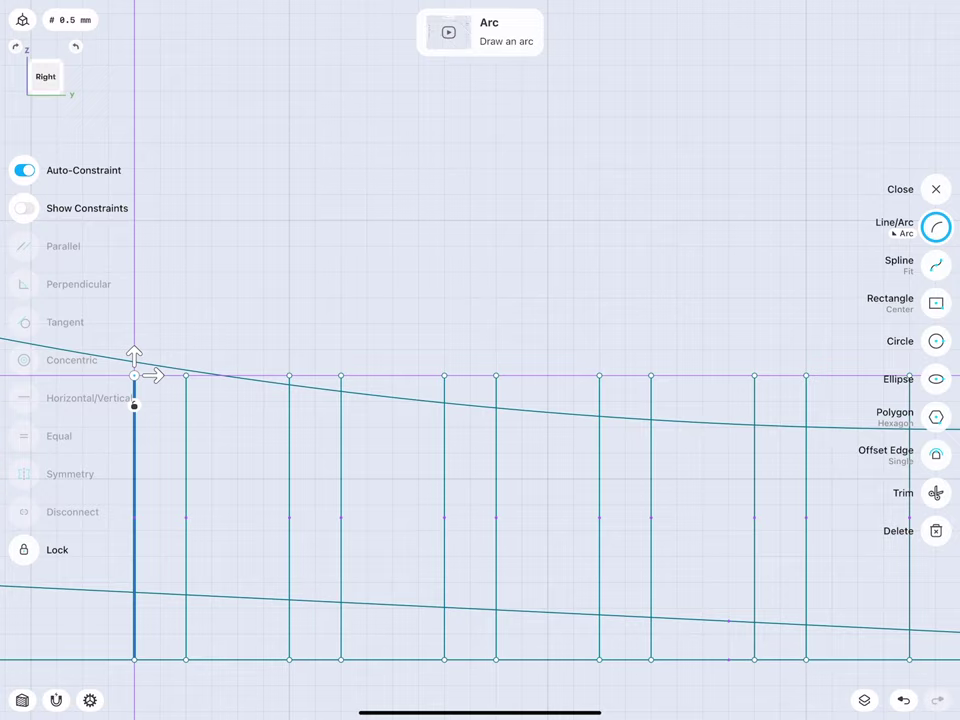
left_click(185, 375)
left_click_drag(185, 375, 185, 323)
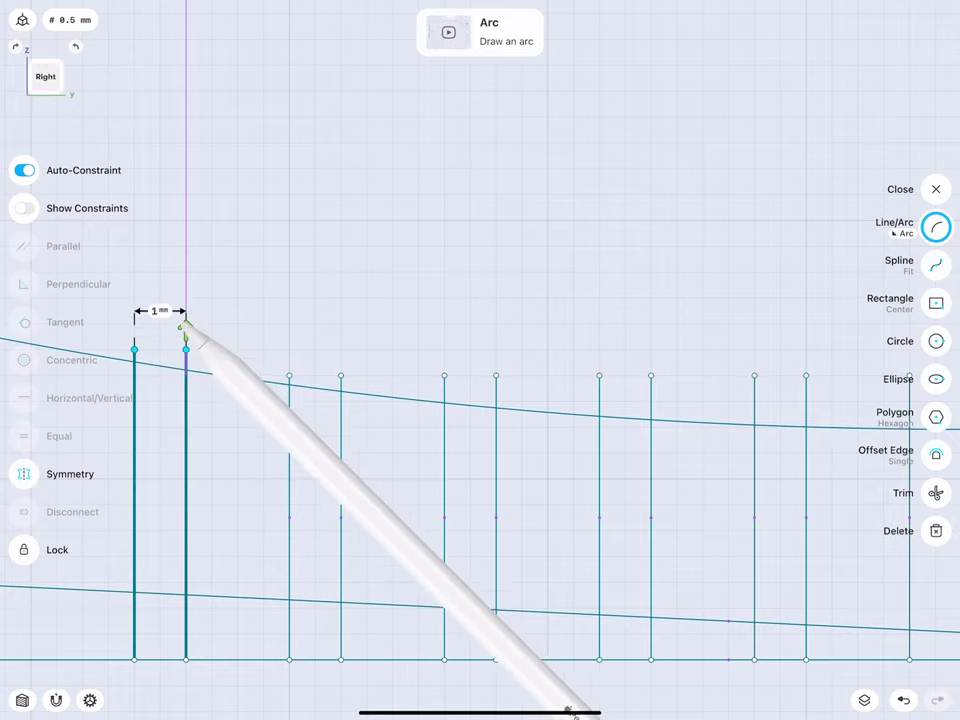
scroll(326, 402, "down", 2)
scroll(239, 391, "down", 2)
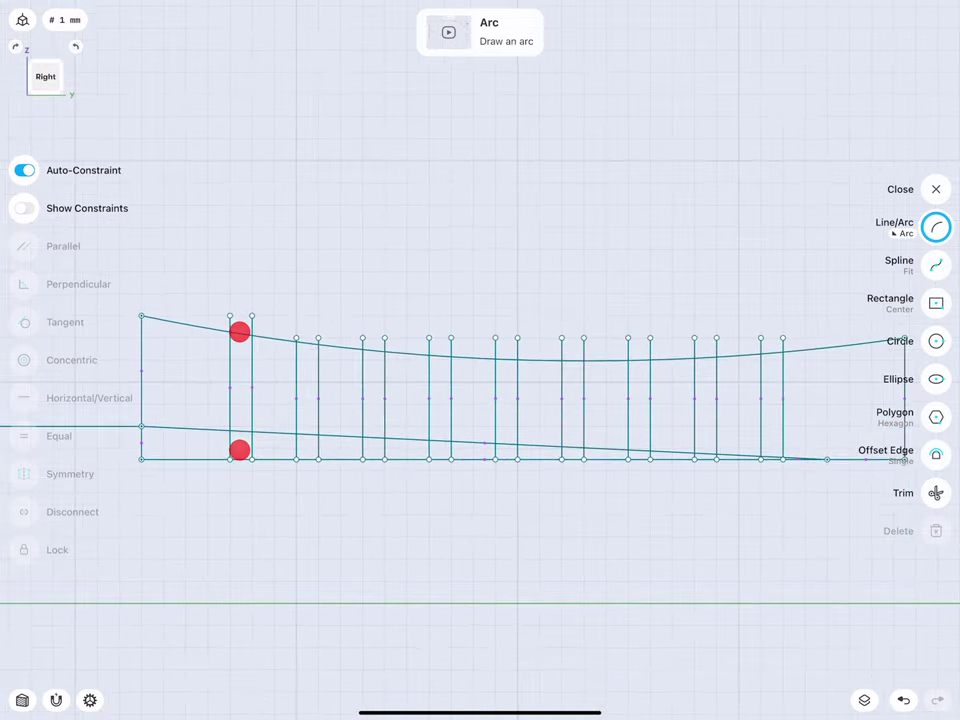
left_click(395, 349)
- Offset the curved top edge 0.5 mm downward so it crosses every ridge line
left_click(936, 455)
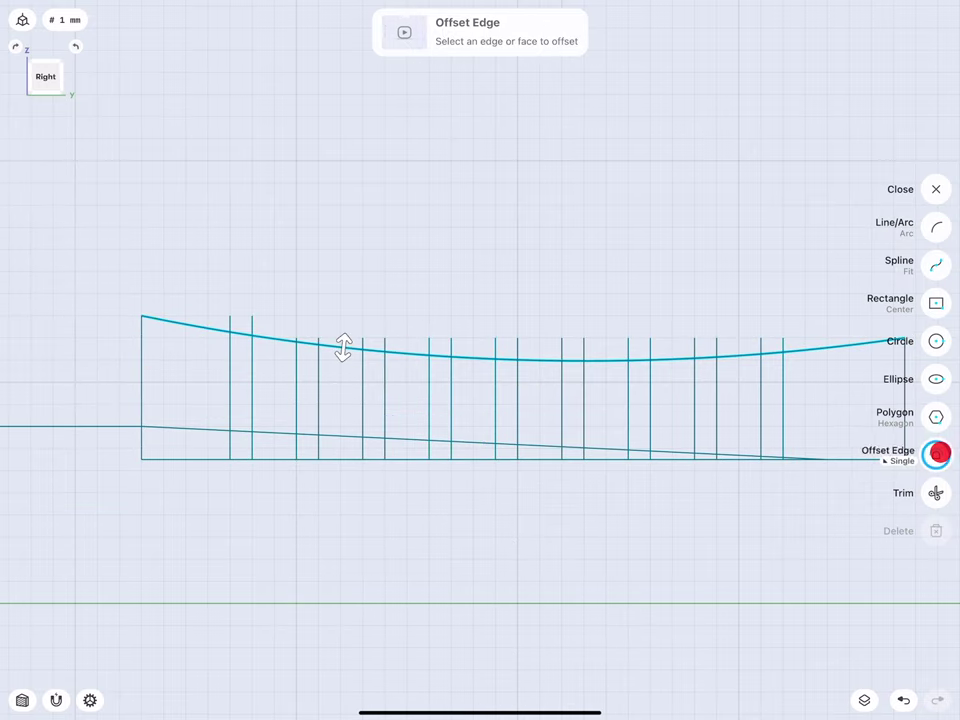
scroll(280, 337, "up", 3)
left_click_drag(250, 326, 249, 346)
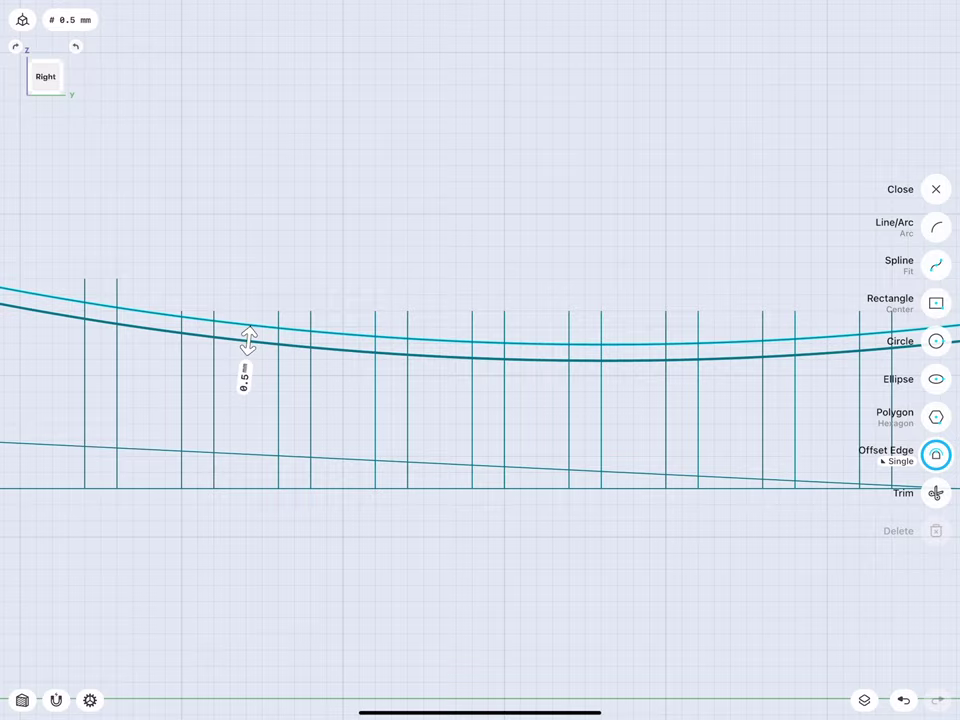
left_click(245, 375)
left_click(279, 352)
left_click(285, 388)
left_click(232, 238)
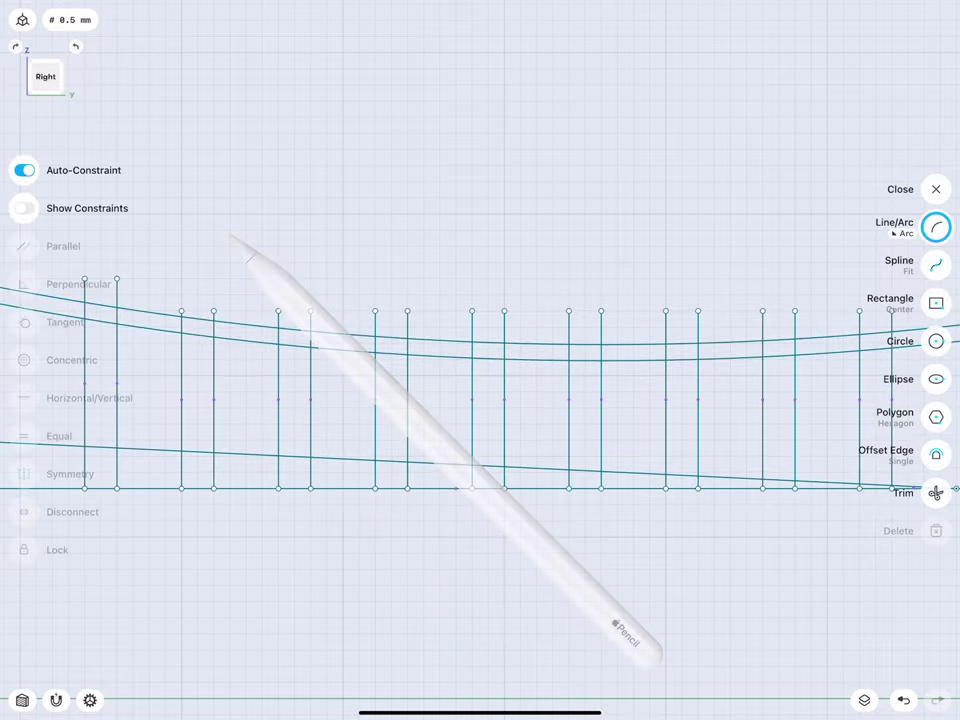
scroll(223, 388, "down", 3)
left_click(936, 492)
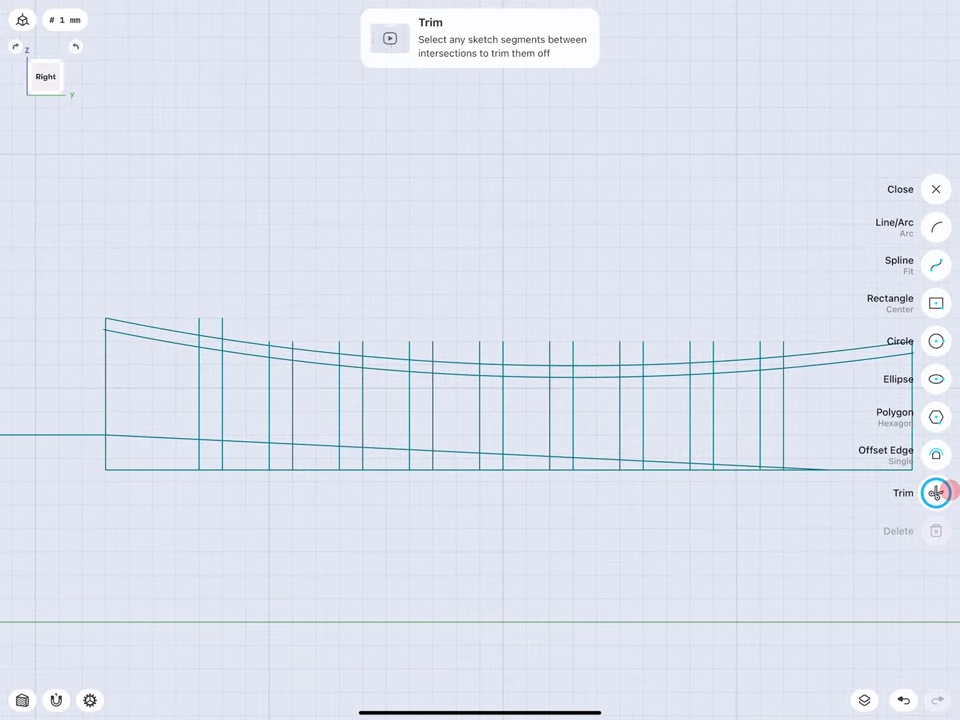
- Trim away the bottom segments of the vertical lines below the slanted line
left_click(199, 452)
left_click(222, 455)
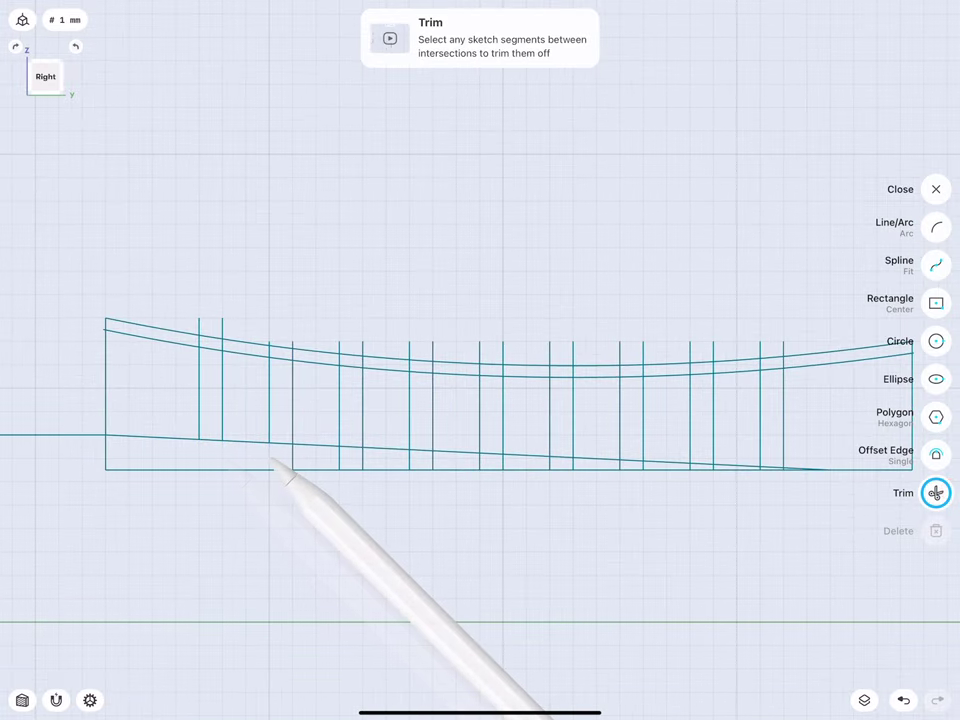
left_click(339, 458)
left_click(362, 460)
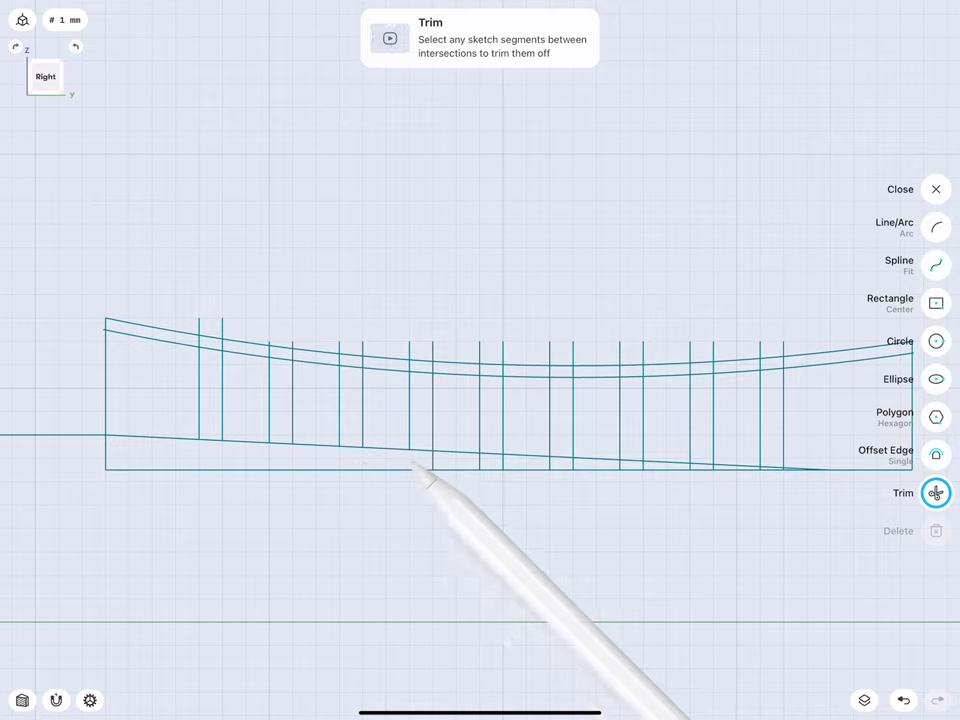
left_click(409, 461)
left_click(479, 462)
left_click(503, 463)
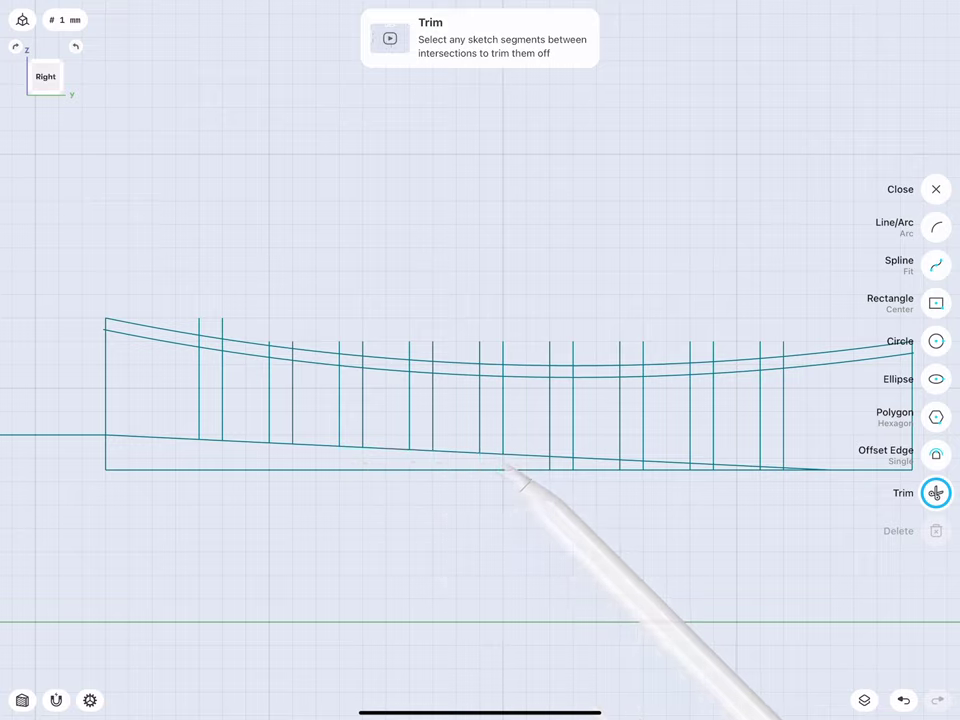
left_click(549, 465)
- Remove the vertical-line pieces between the lower curve and the slanted line
left_click(202, 396)
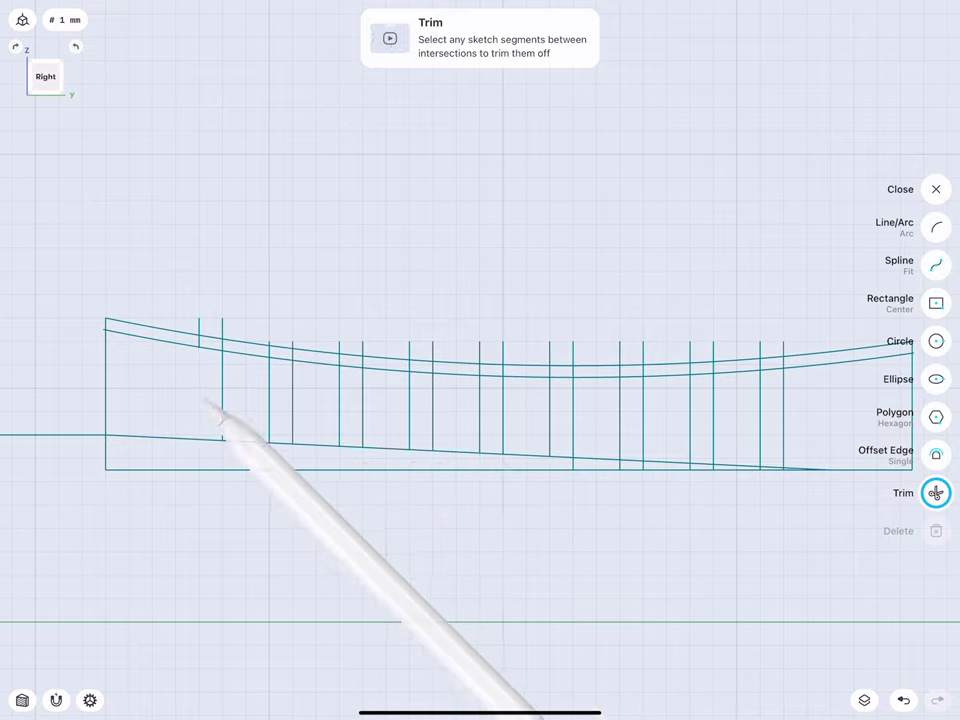
left_click(225, 402)
left_click(270, 406)
left_click(293, 412)
left_click(339, 420)
left_click(362, 425)
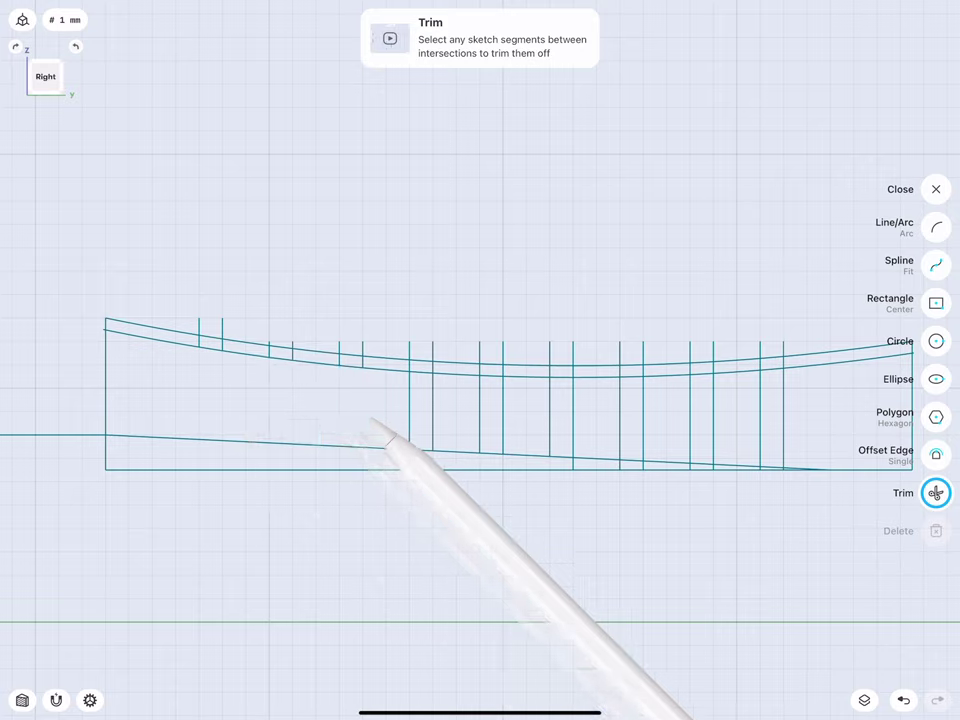
left_click(409, 428)
left_click(433, 430)
- Trim the middle segments of the central and right-side vertical lines
left_click(479, 415)
left_click(503, 418)
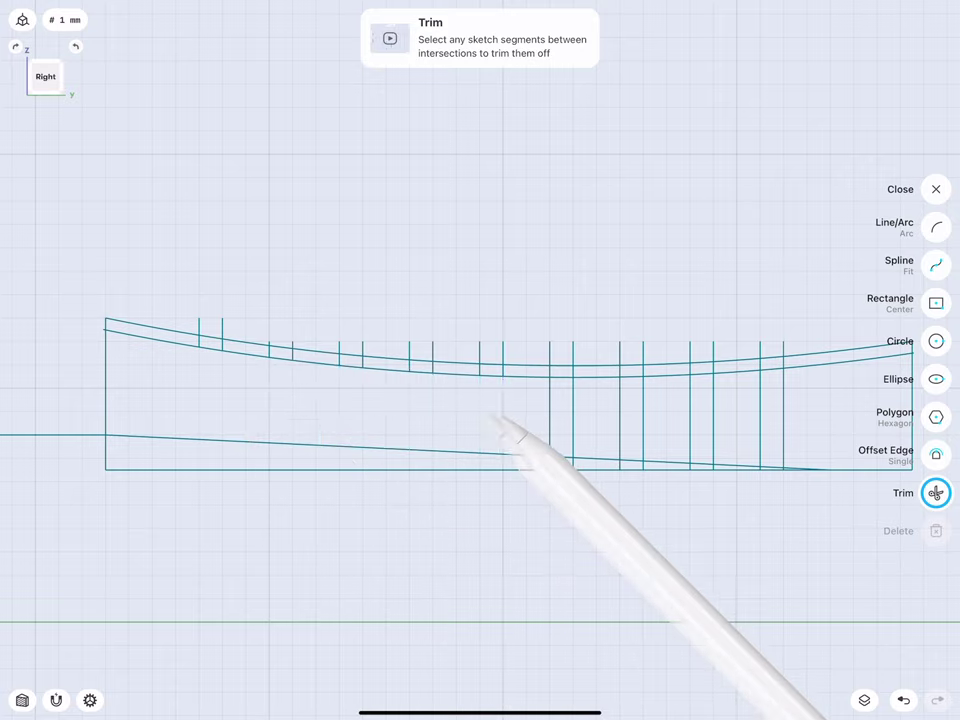
left_click(549, 420)
left_click(573, 422)
left_click(619, 424)
left_click(643, 420)
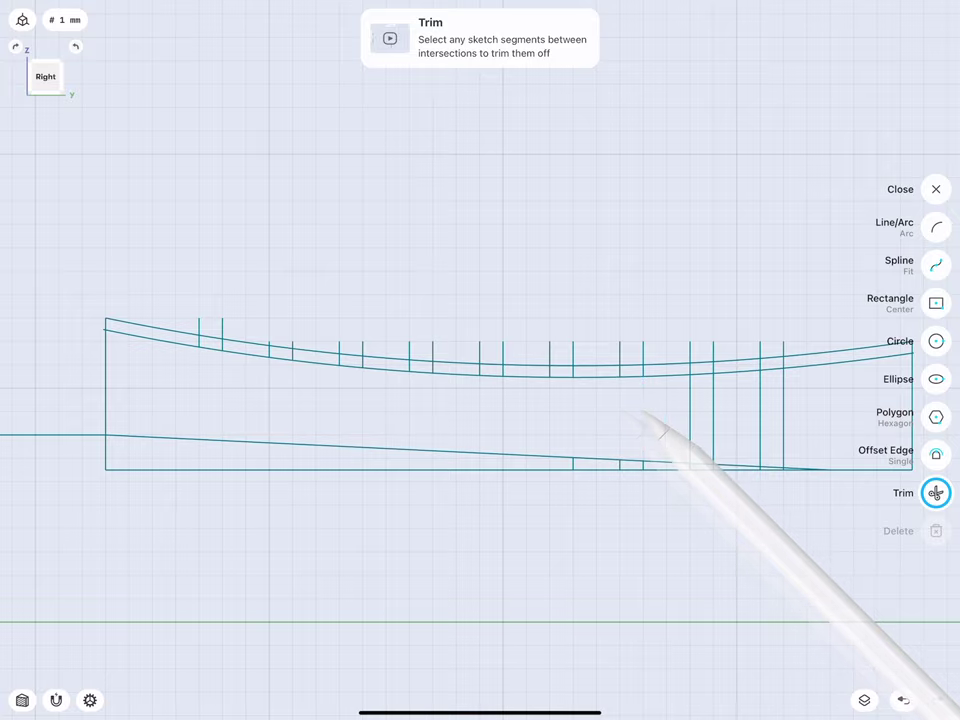
left_click(690, 424)
left_click(713, 426)
left_click(760, 428)
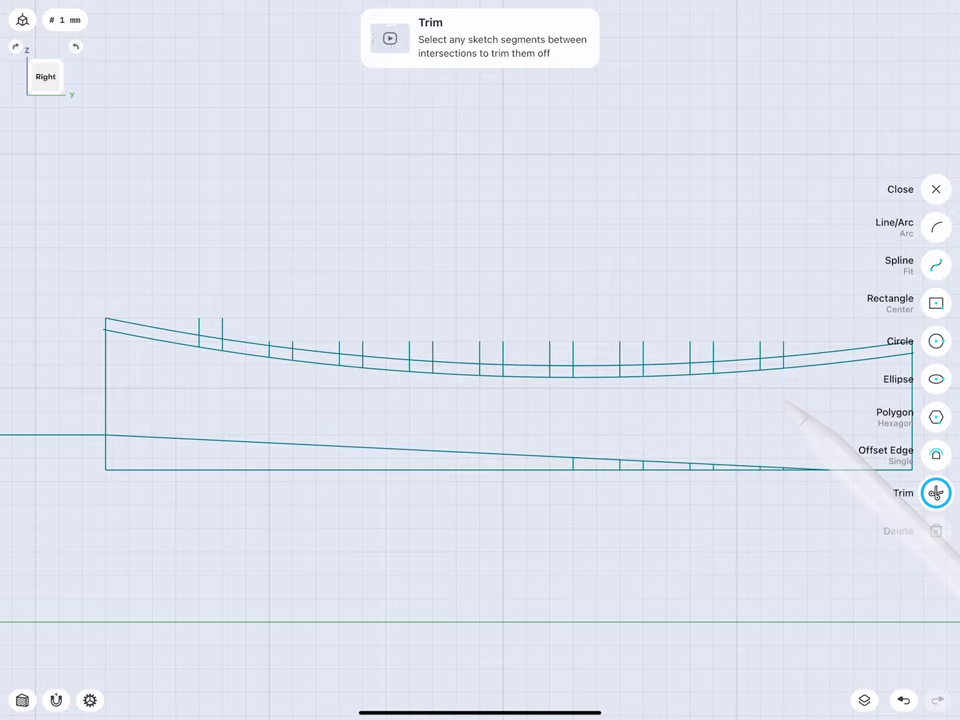
- Cut the top curve and leftover stubs between the right-hand ridges
scroll(485, 415, "up", 3)
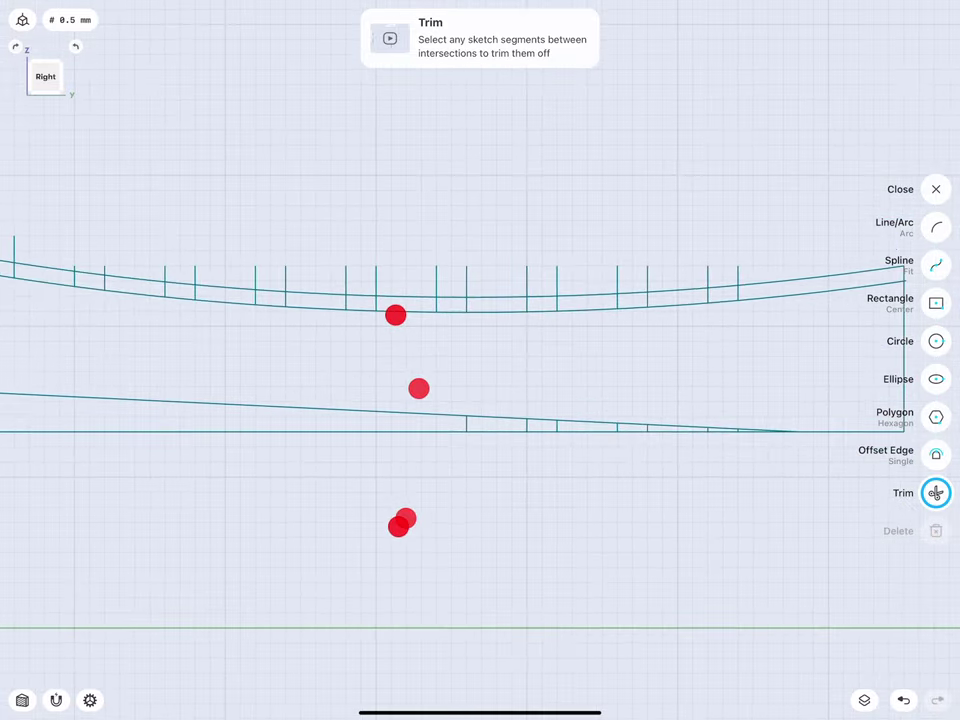
scroll(396, 420, "up", 3)
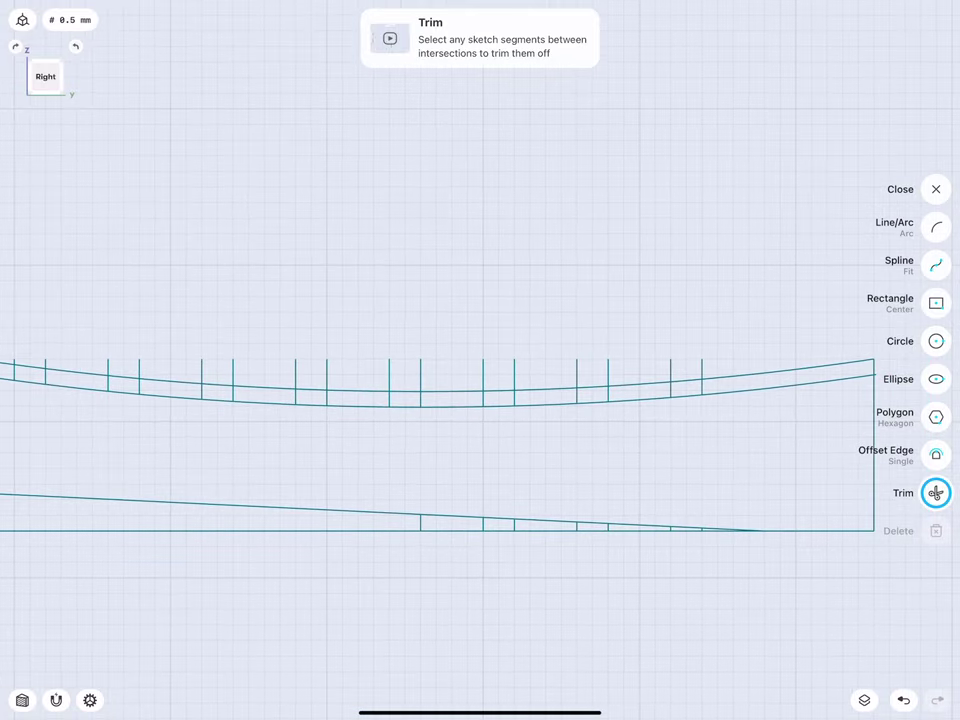
left_click(686, 383)
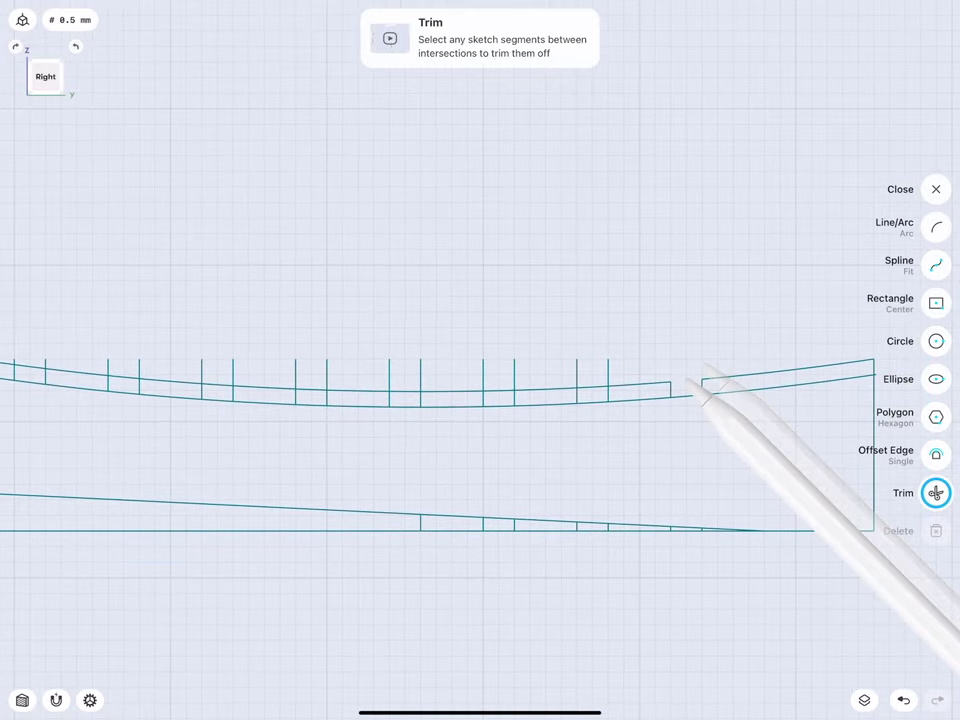
left_click(670, 368)
left_click(608, 370)
left_click(592, 386)
left_click(576, 372)
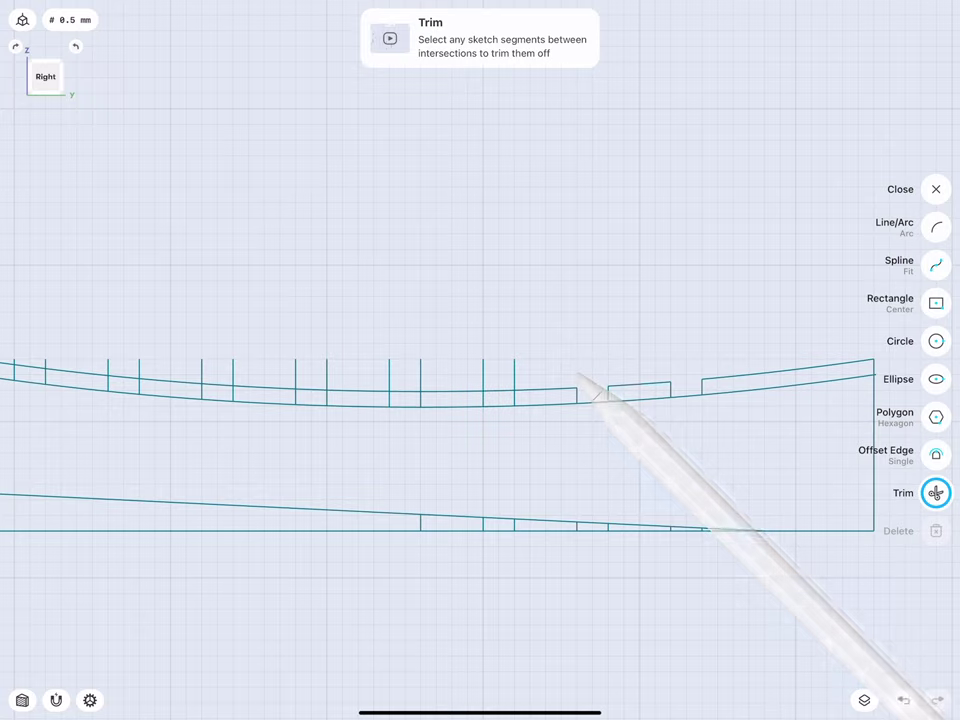
left_click(514, 372)
- Trim the stubs and top-curve pieces between the middle ridges
left_click(484, 376)
left_click(420, 372)
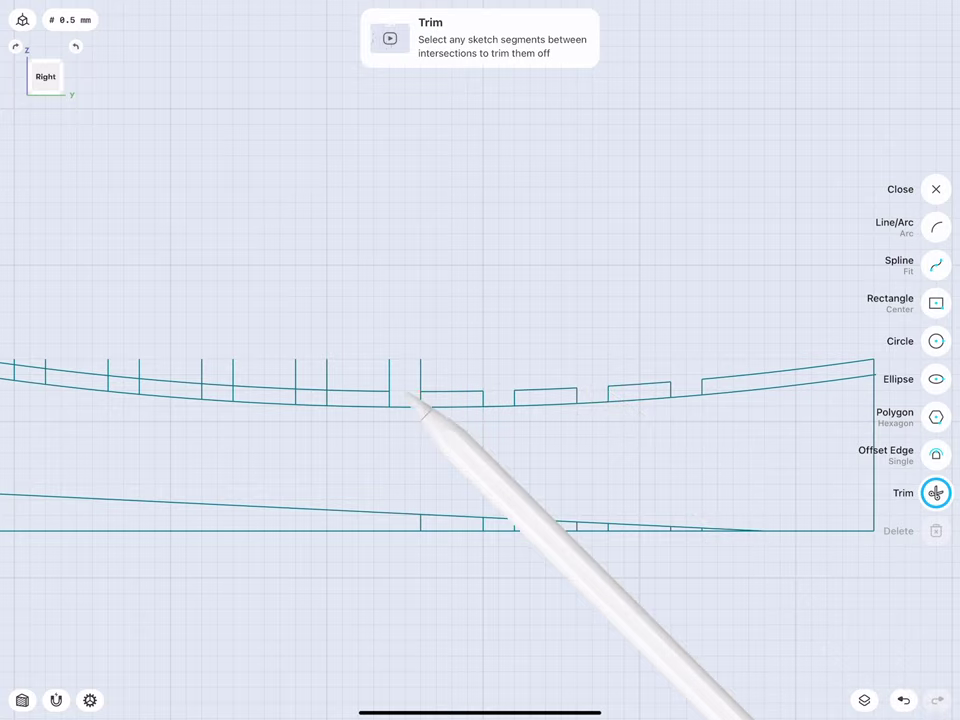
left_click(405, 392)
left_click(389, 372)
left_click(312, 392)
left_click(295, 372)
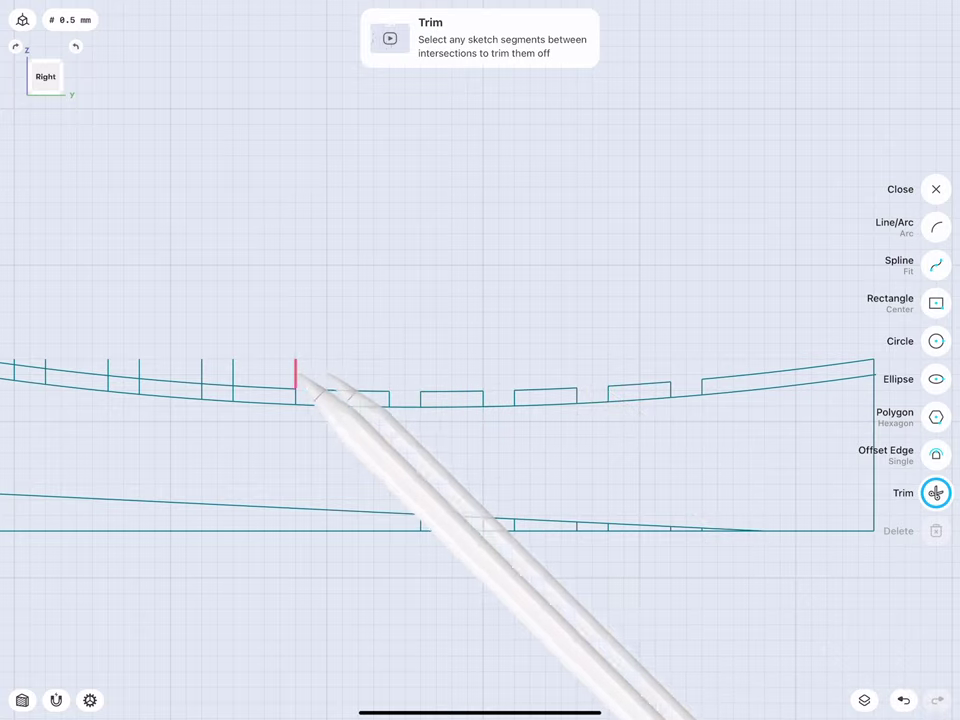
left_click(326, 372)
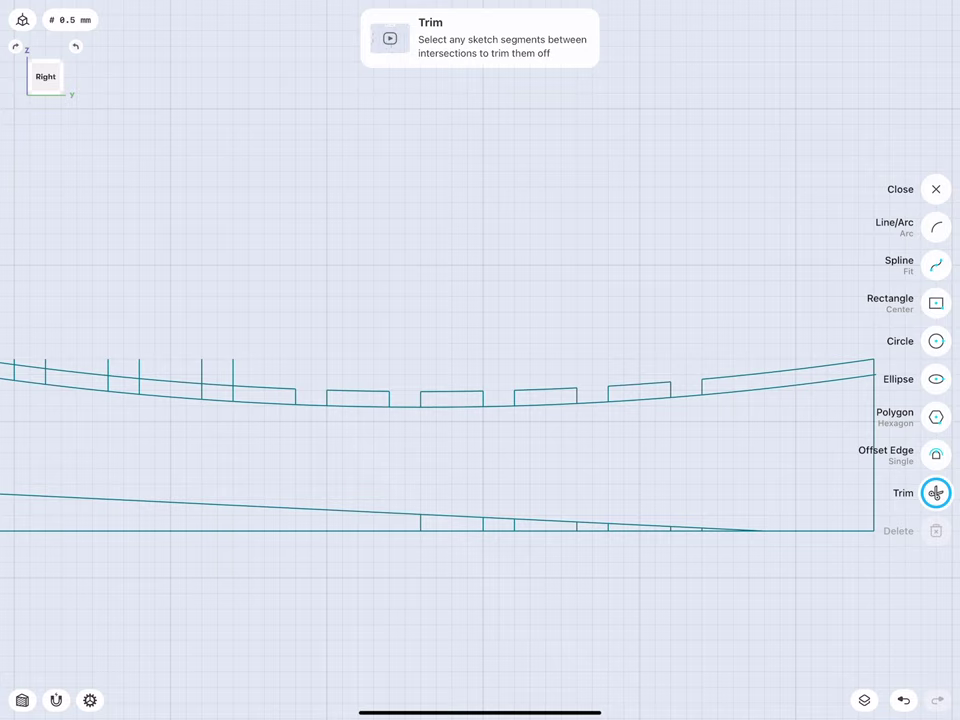
- Remove the remaining stubs above the top curve, including the tall ones at the left end
middle_click_drag(204, 400, 401, 416)
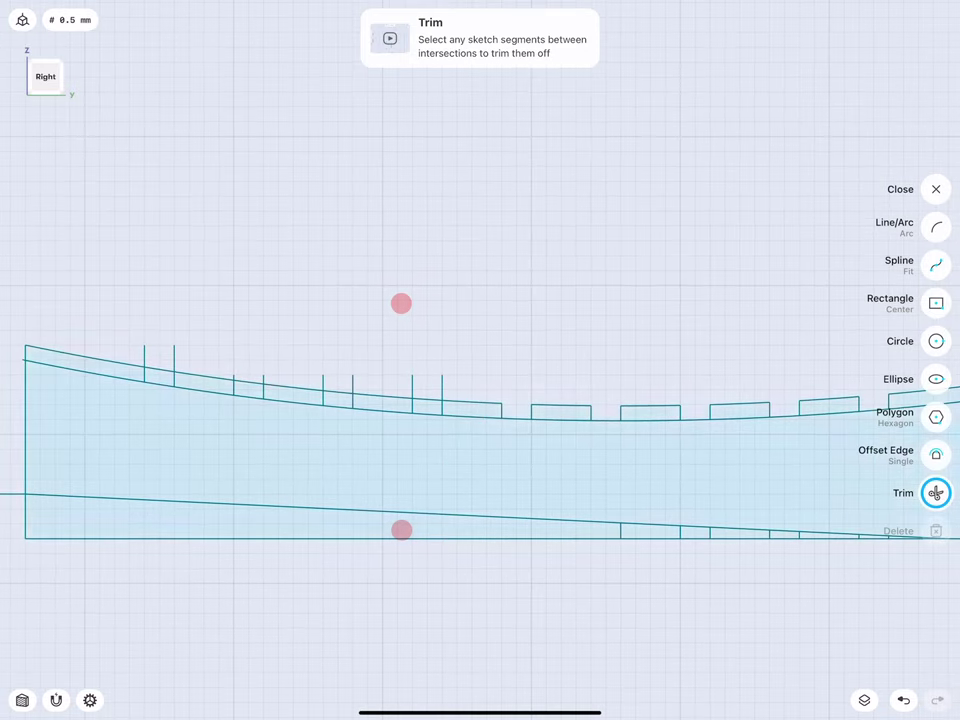
left_click(442, 388)
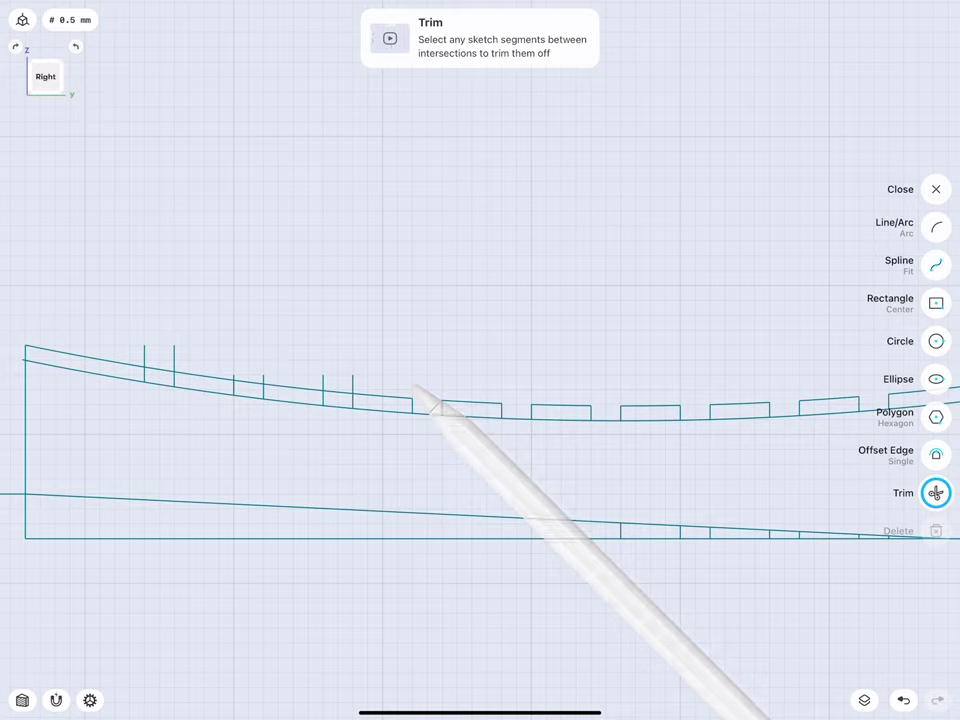
left_click(352, 382)
left_click(323, 381)
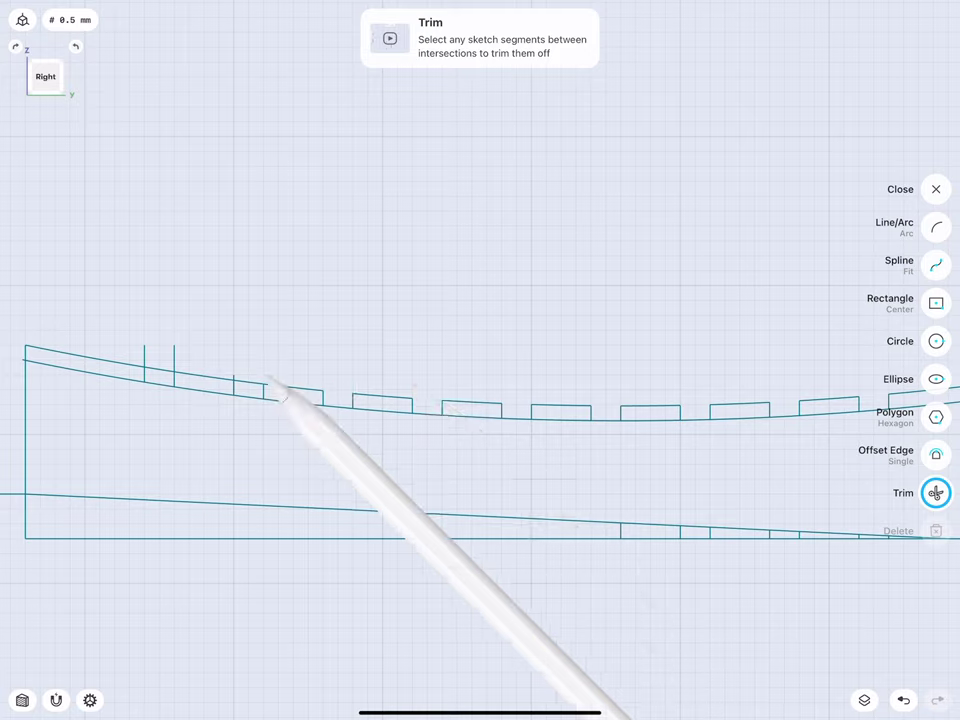
left_click(175, 358)
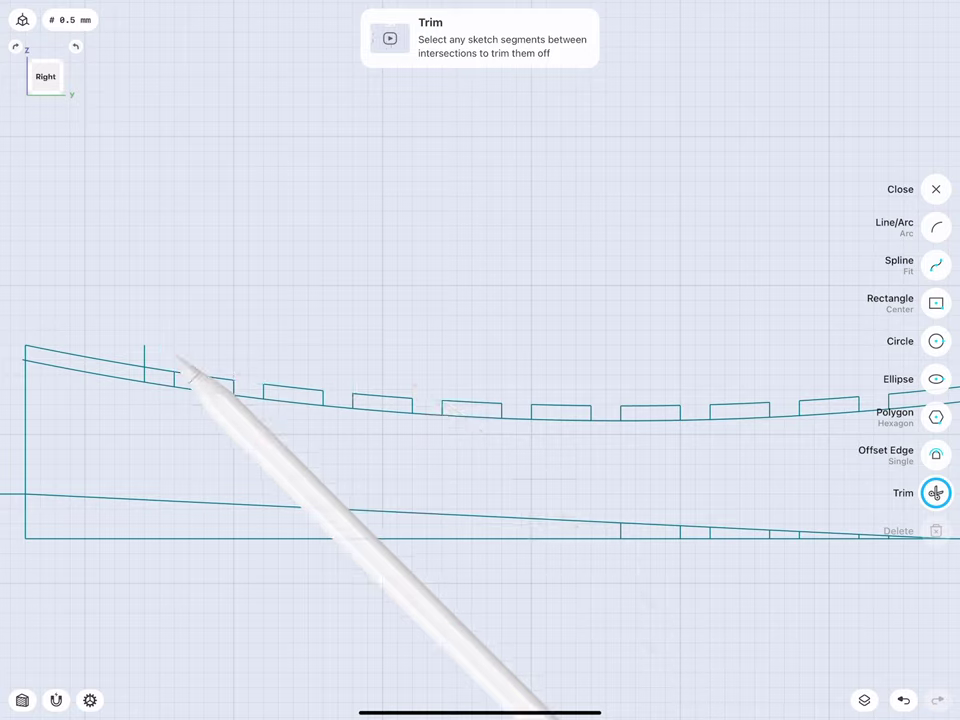
left_click(146, 350)
scroll(240, 430, "down", 3)
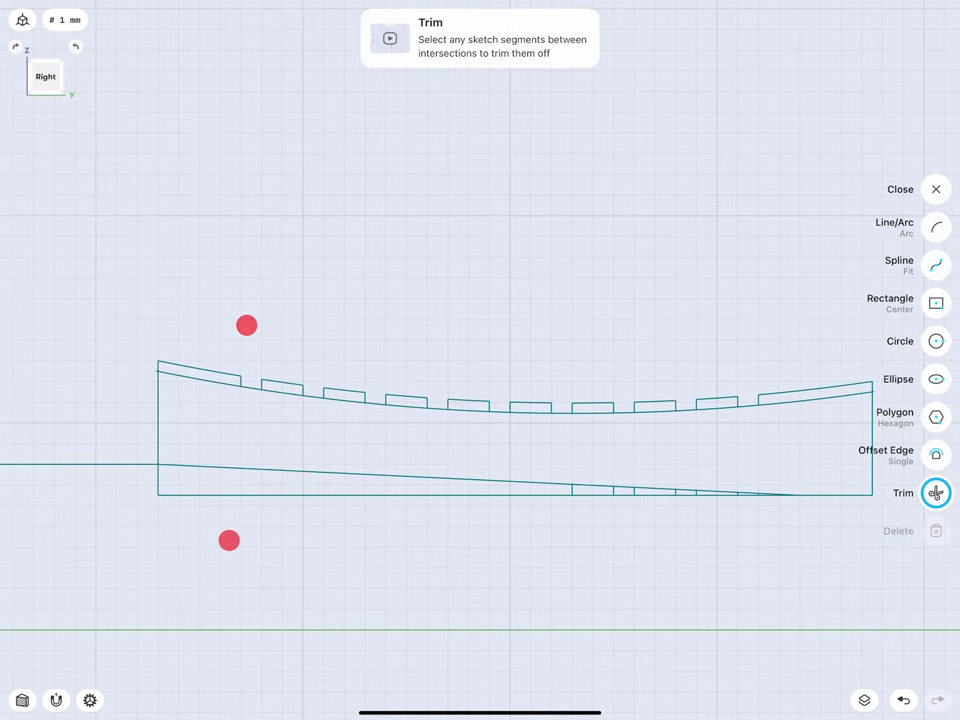
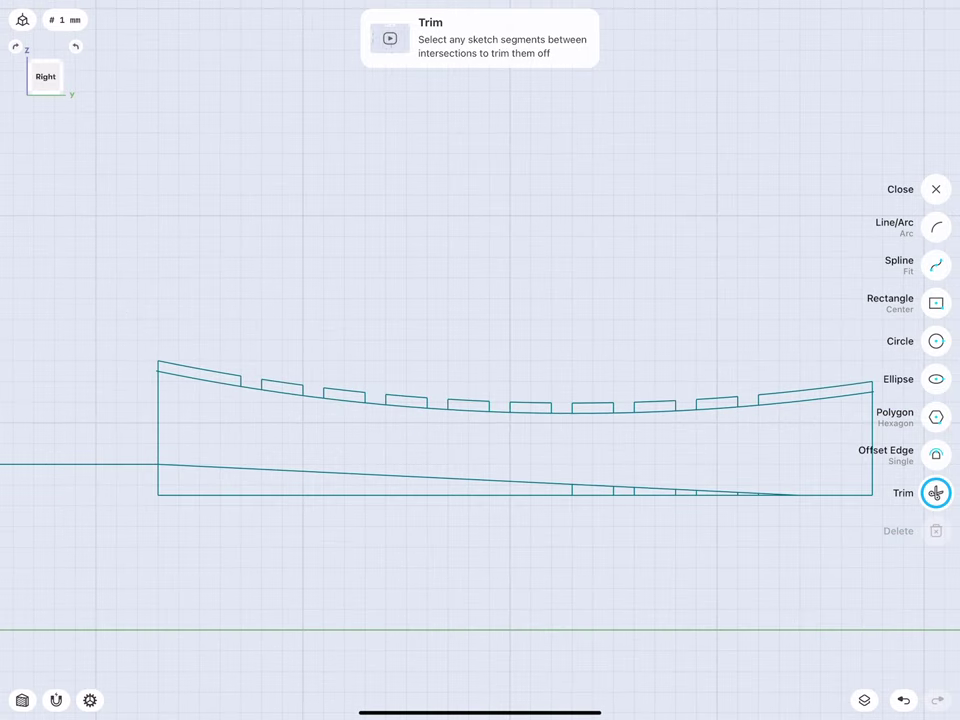
- Draw a 5 mm line up from the left corner, a line across the top, and one down the right side
left_click(921, 224)
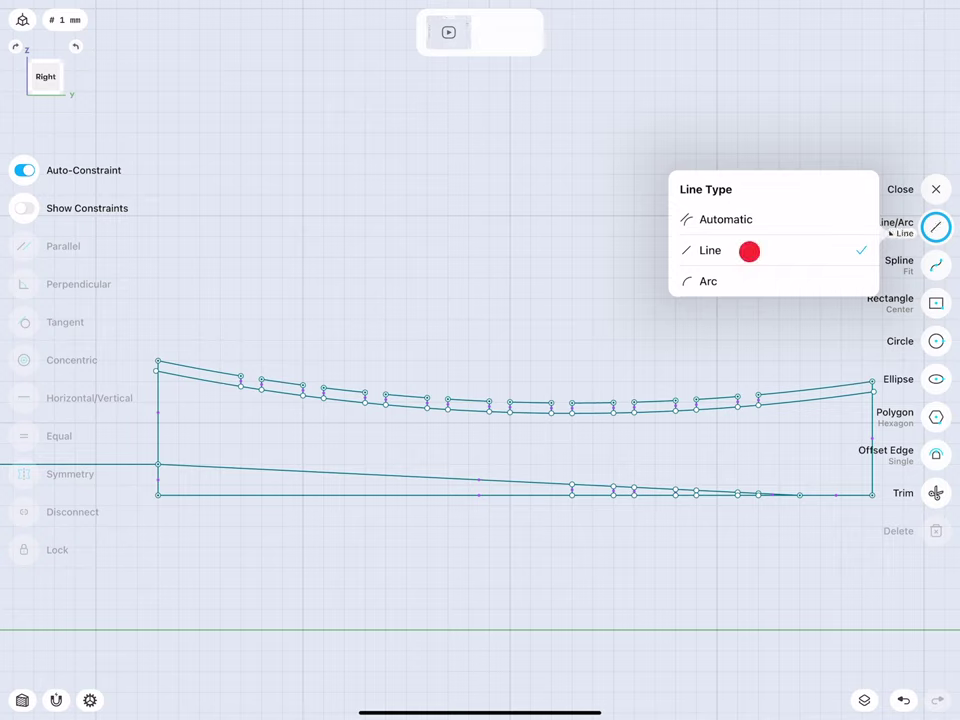
left_click(749, 251)
left_click_drag(157, 360, 157, 257)
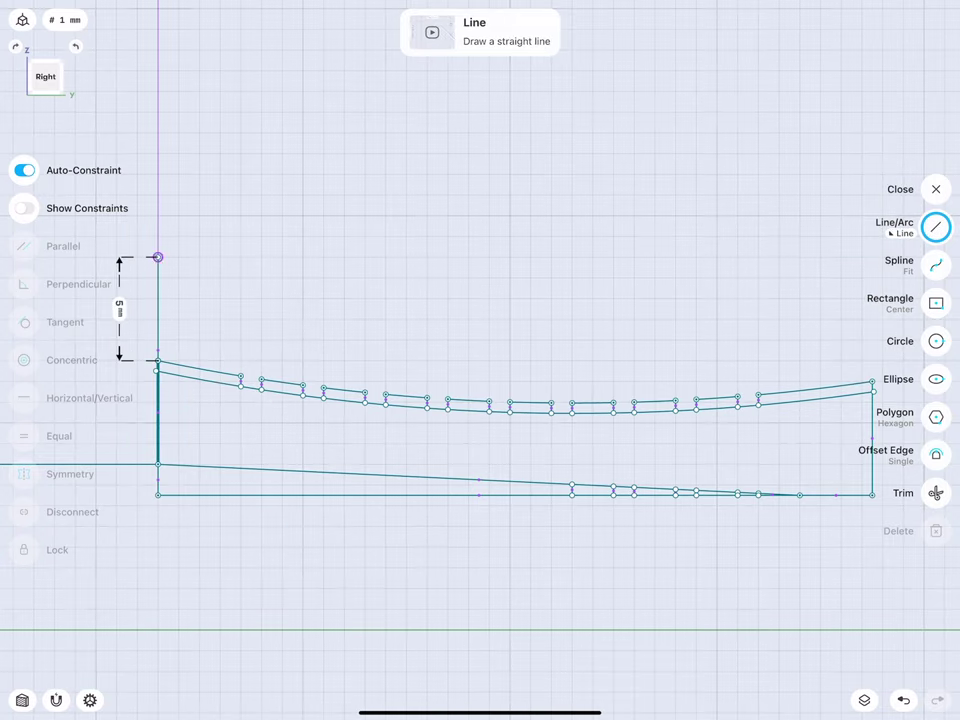
left_click_drag(340, 240, 264, 247)
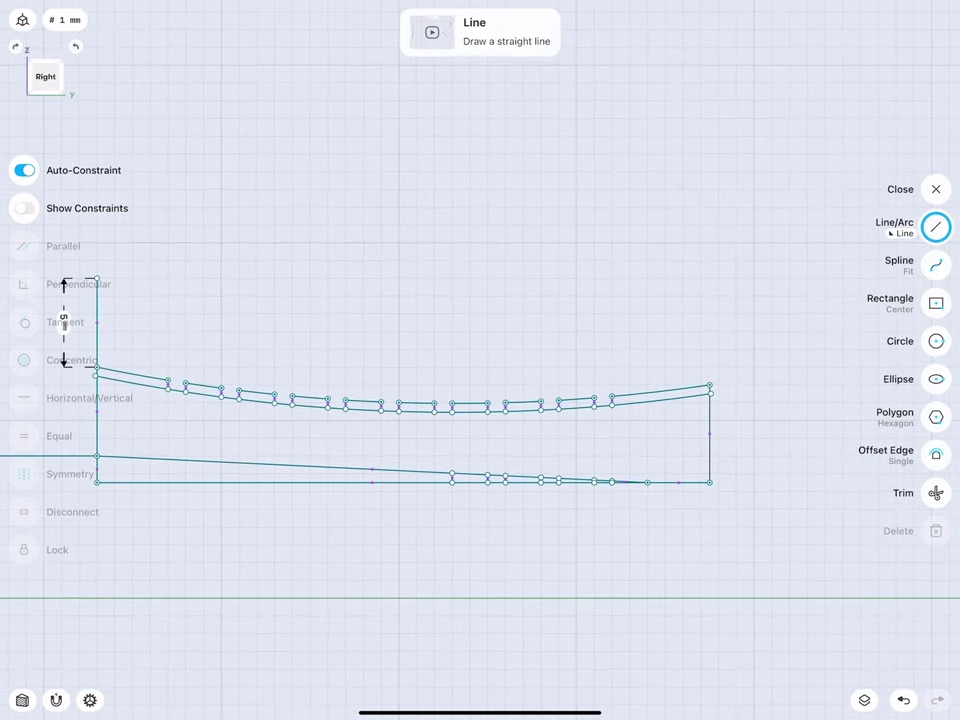
left_click_drag(97, 278, 736, 260)
left_click_drag(709, 384, 709, 218)
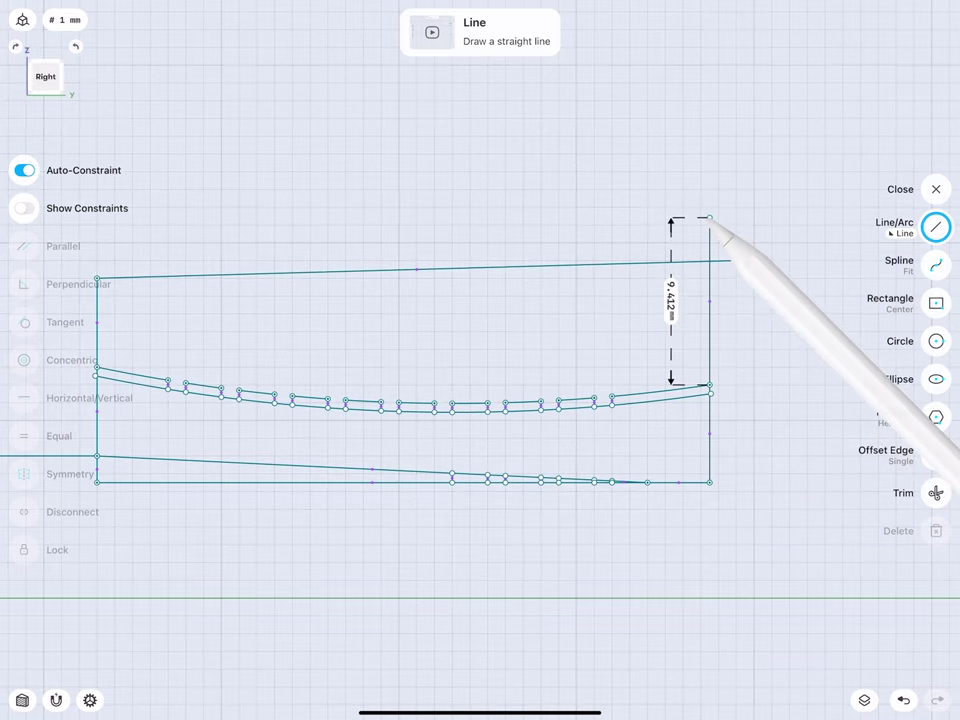
- Trim the two overhanging line stubs at the top-right corner
left_click(936, 493)
left_click(723, 261)
left_click(710, 240)
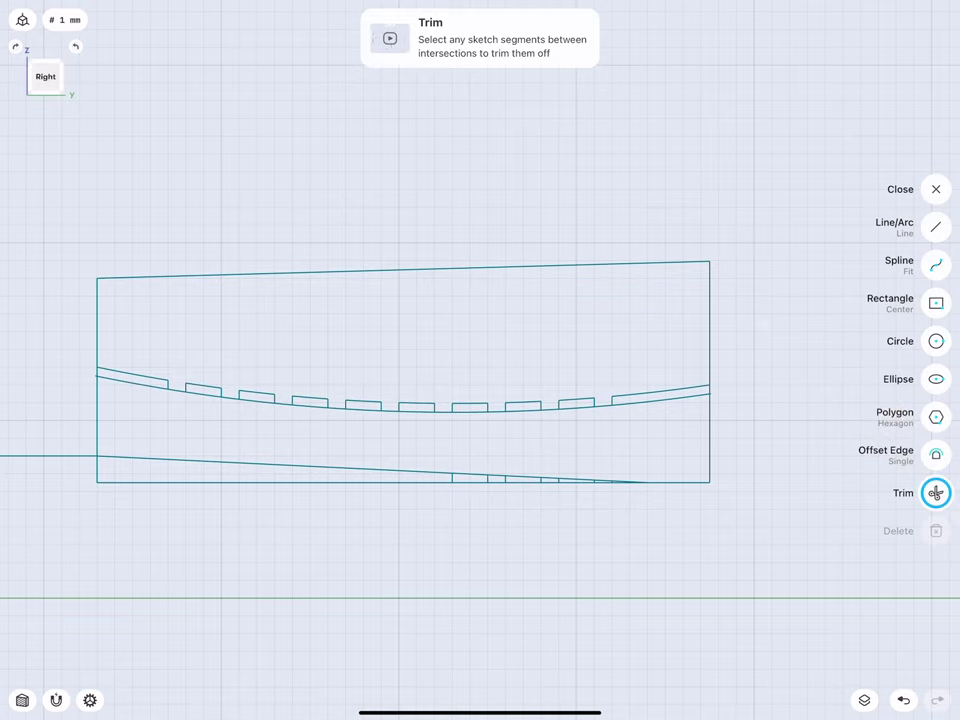
left_click(306, 561)
scroll(375, 440, "down", 5)
scroll(390, 415, "down", 3)
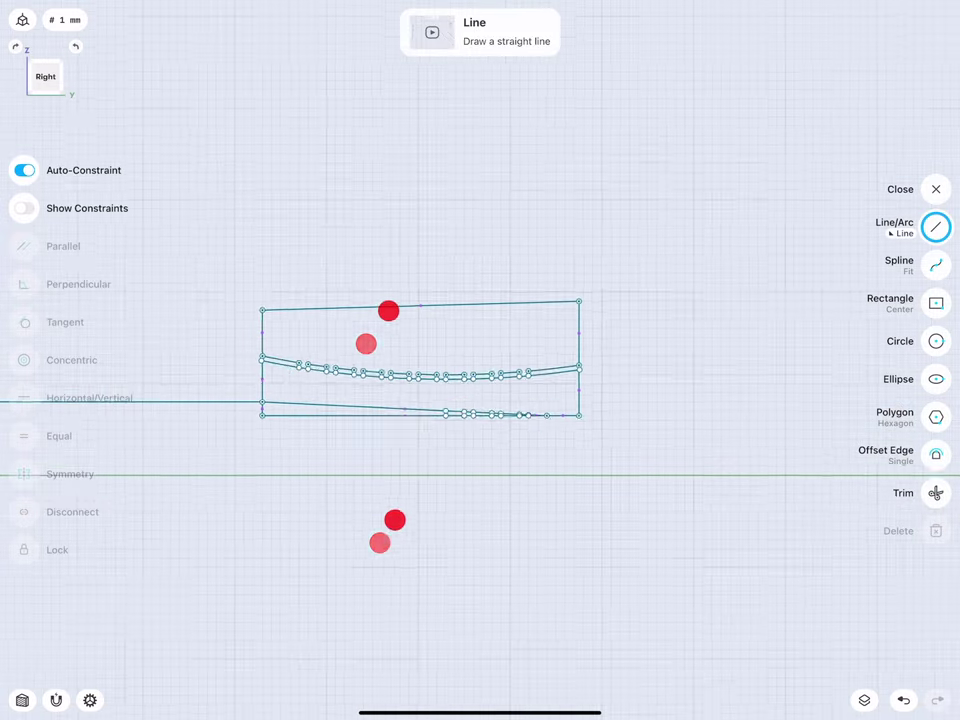
- Orbit into a 3D view and unhide Body 07 from the items list
middle_click_drag(409, 351, 297, 383)
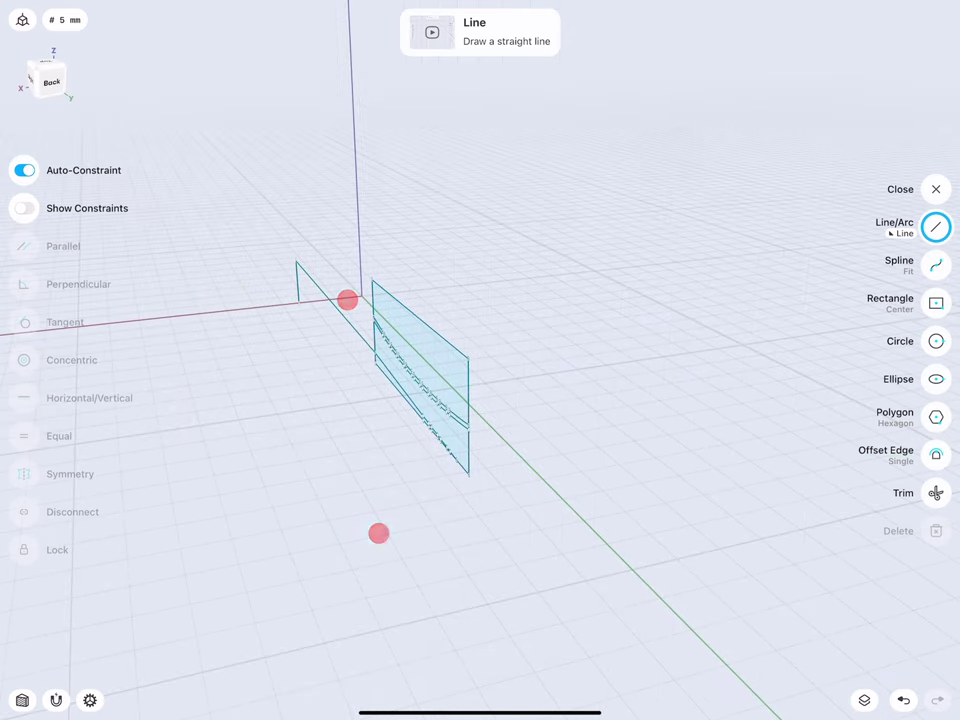
left_click(866, 700)
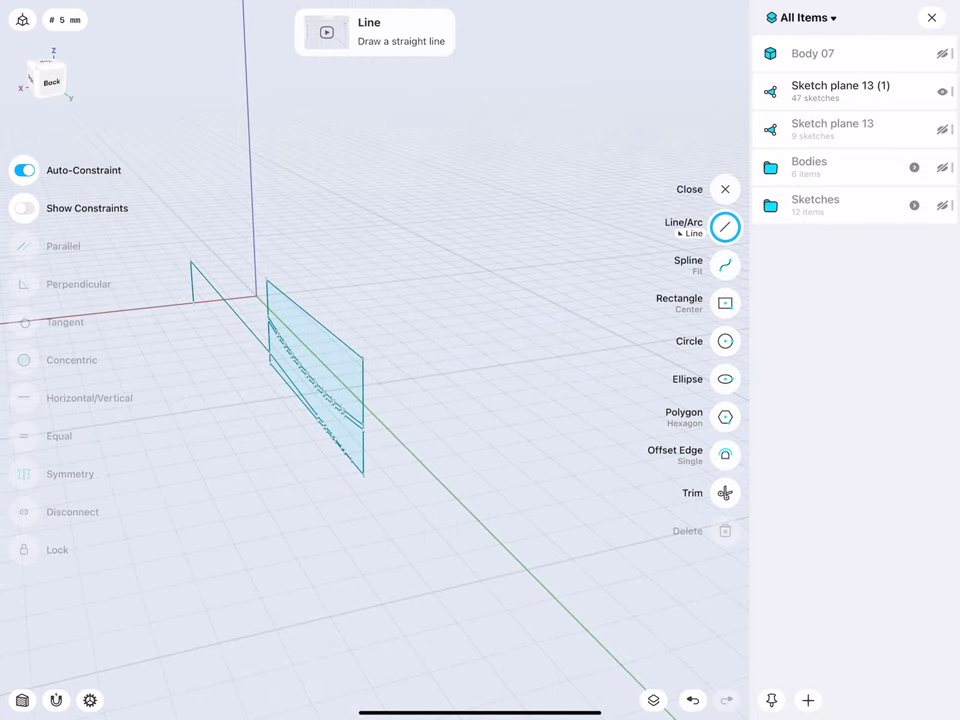
left_click(942, 54)
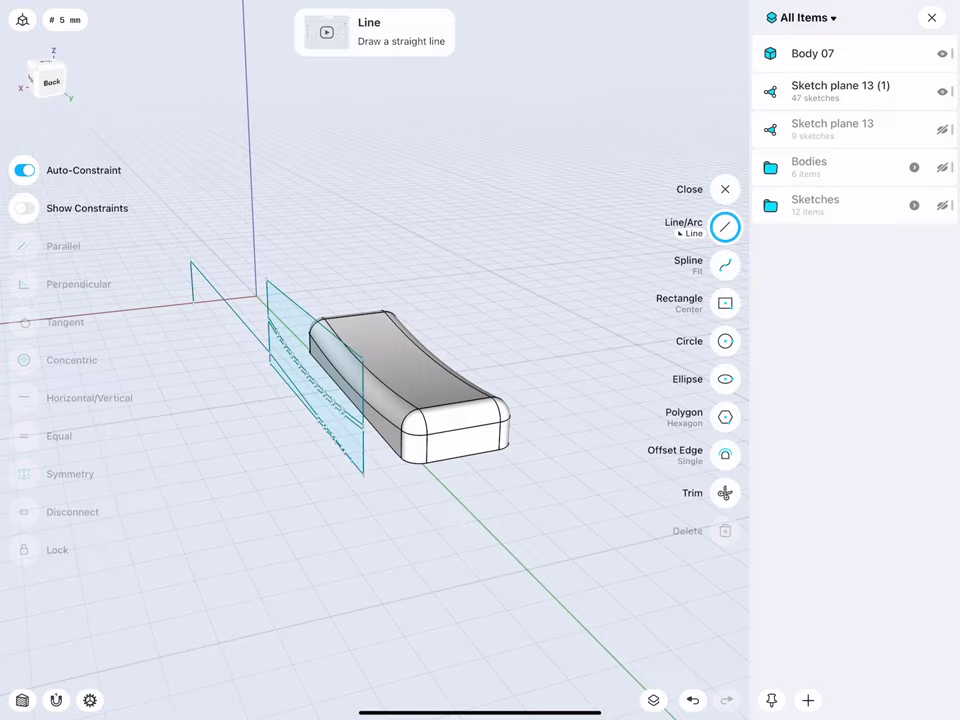
- Extrude the slotted sketch profile −28 mm to cut rib slots into Body 07
left_click(257, 305)
left_click_drag(257, 305, 490, 281)
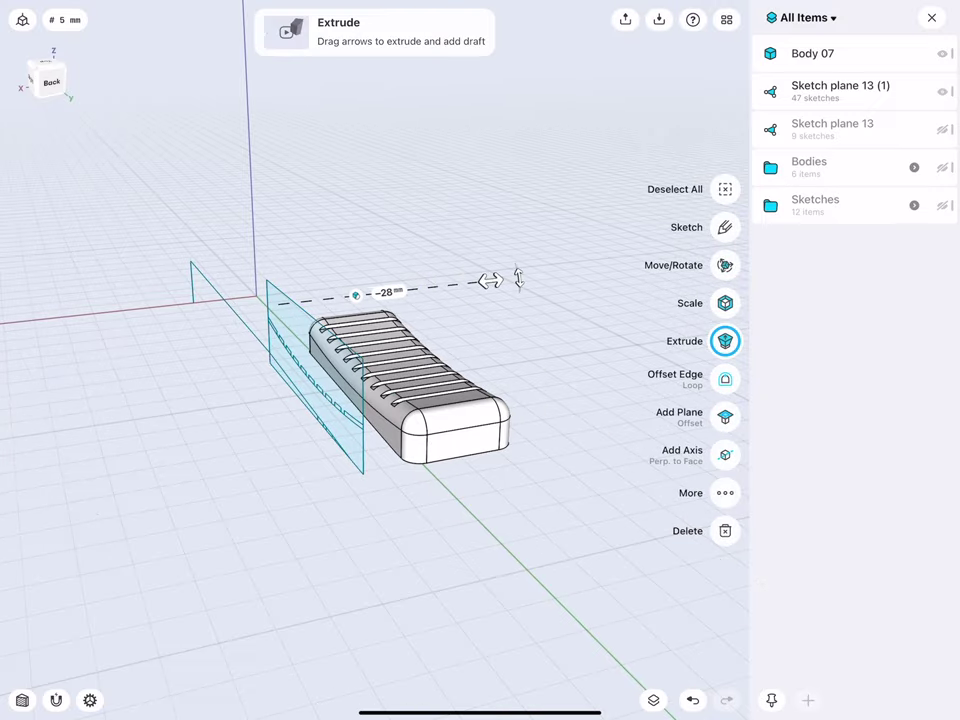
mouse_move(313, 336)
left_mouse_down()
mouse_move(270, 343)
mouse_move(200, 243)
left_mouse_up()
mouse_move(313, 315)
left_mouse_down()
mouse_move(264, 296)
mouse_move(287, 317)
left_mouse_up()
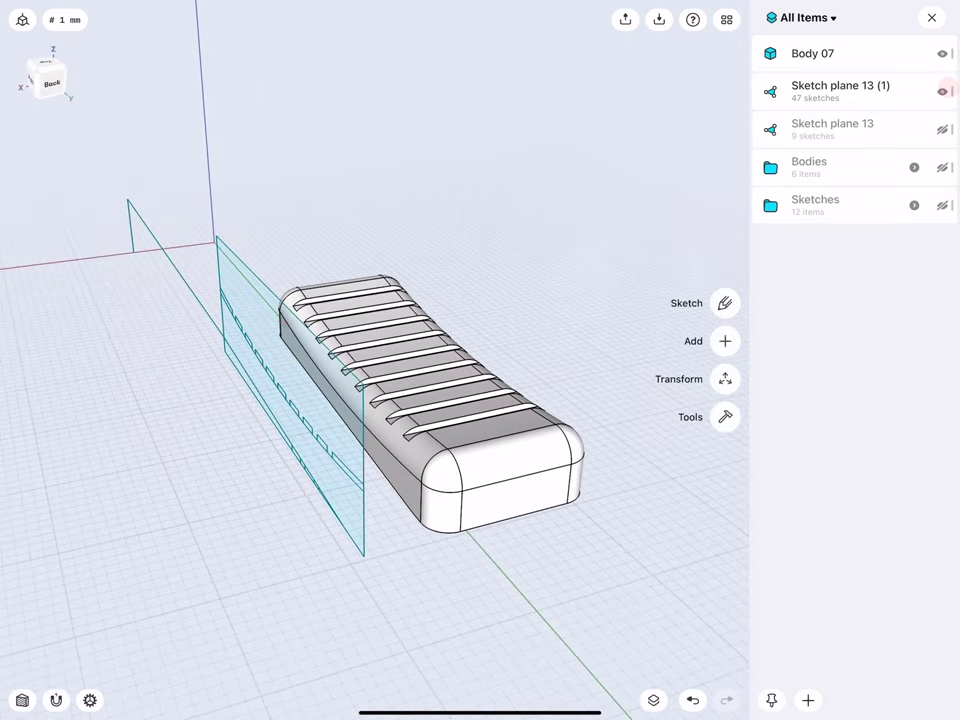
- Hide Sketch plane 13 (1), show the other bodies, and zoom out to the whole knife
left_click(942, 91)
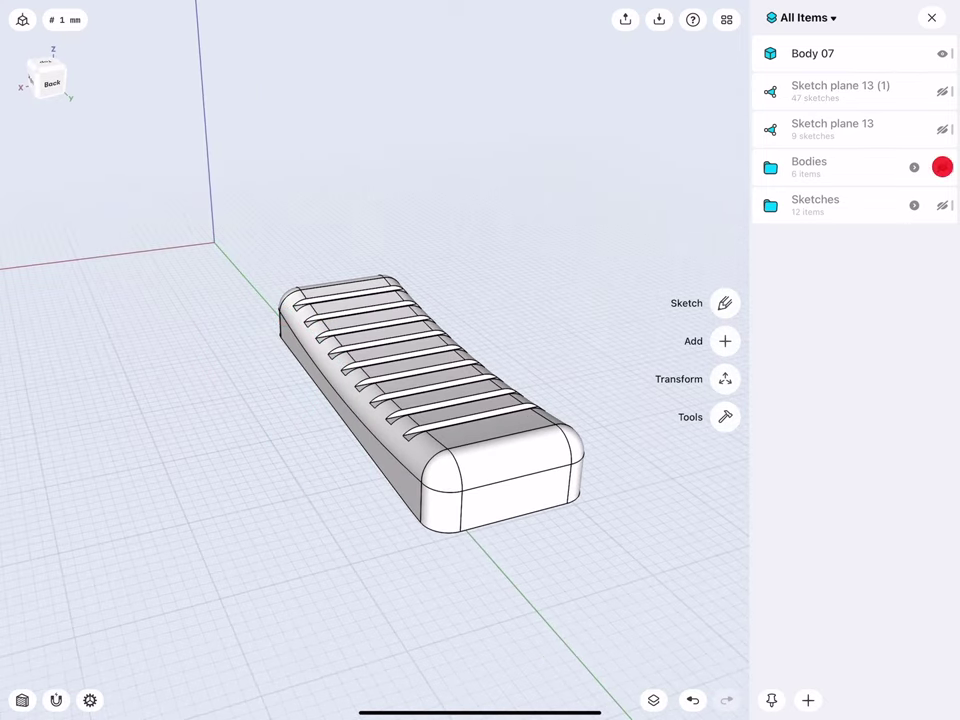
left_click(942, 167)
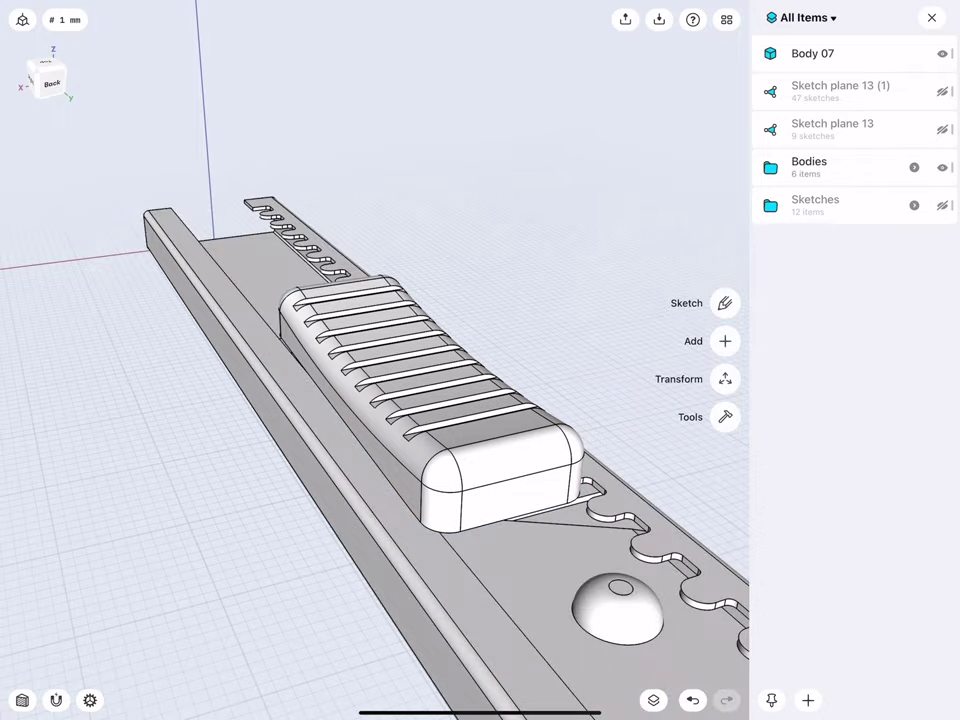
left_click(931, 17)
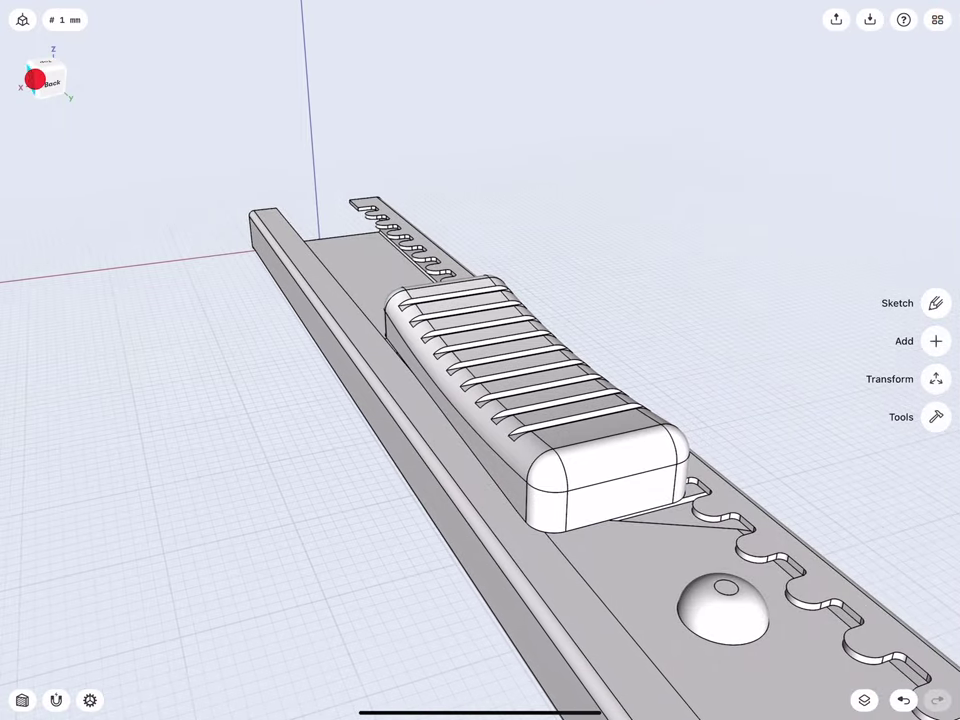
left_click(35, 79)
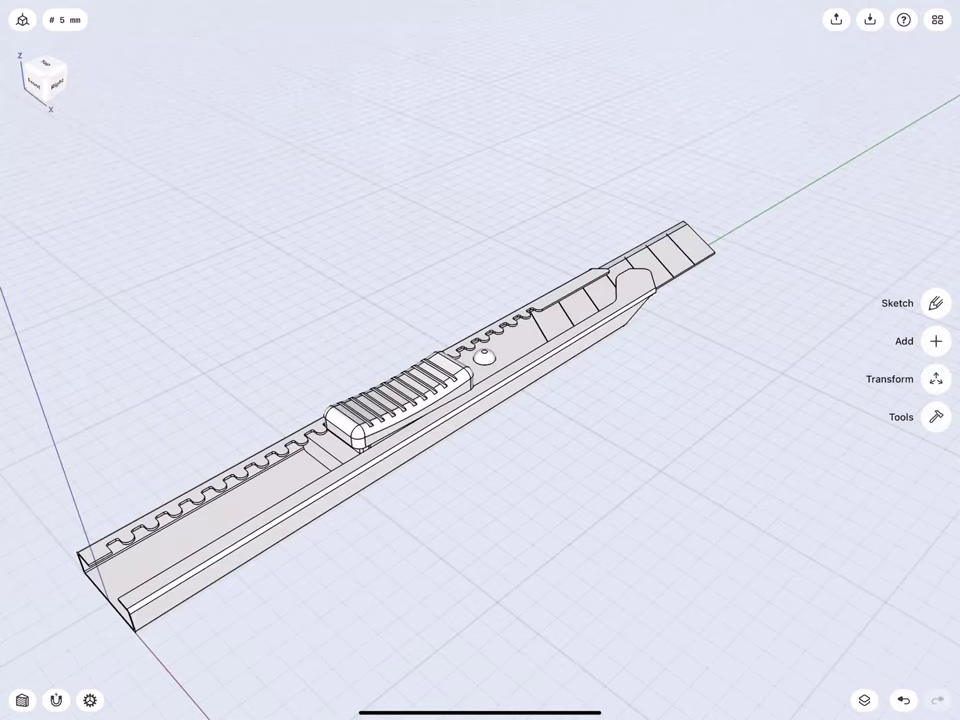
- Show Sketch plane 13 with Sketch plane 13 (1) hidden, then zoom onto the slider's side
left_click(865, 700)
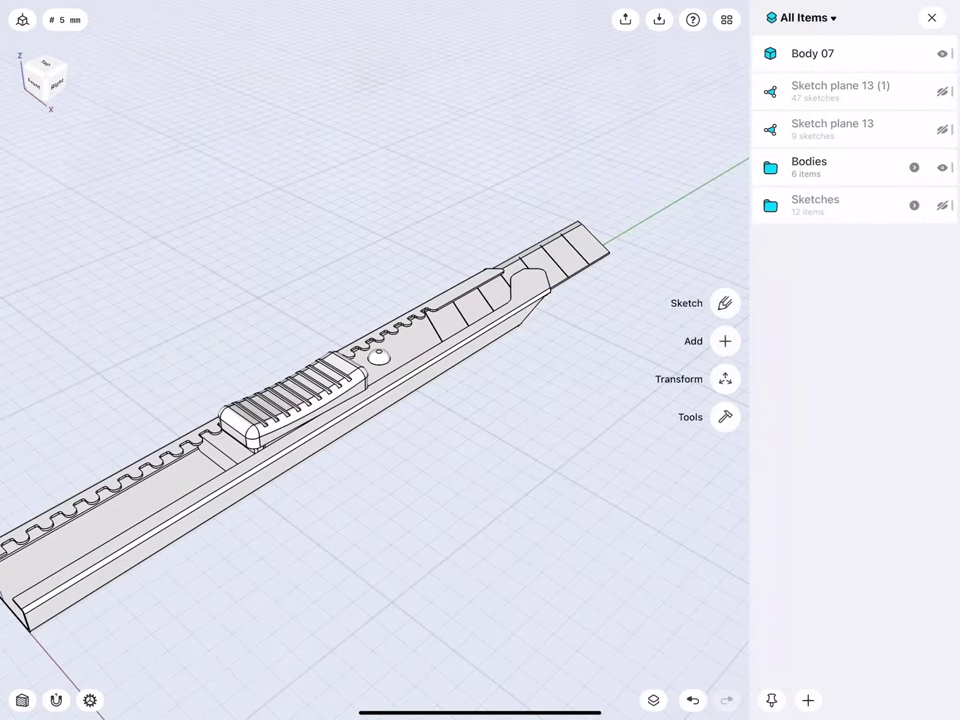
left_click(940, 92)
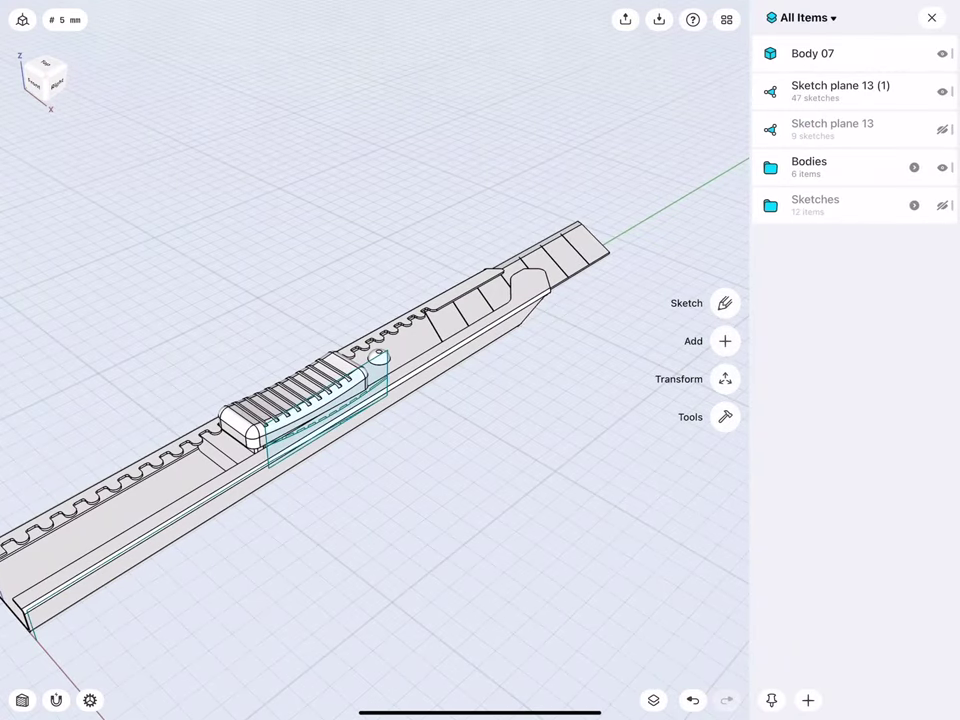
left_click(942, 91)
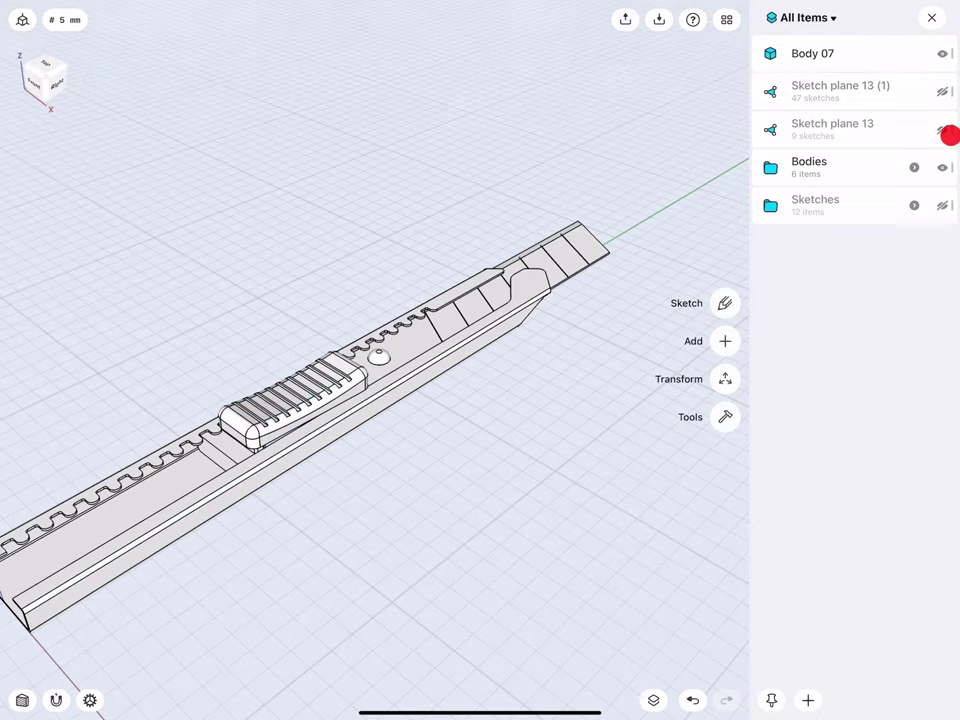
left_click(946, 133)
left_click(931, 18)
scroll(322, 440, "up", 5)
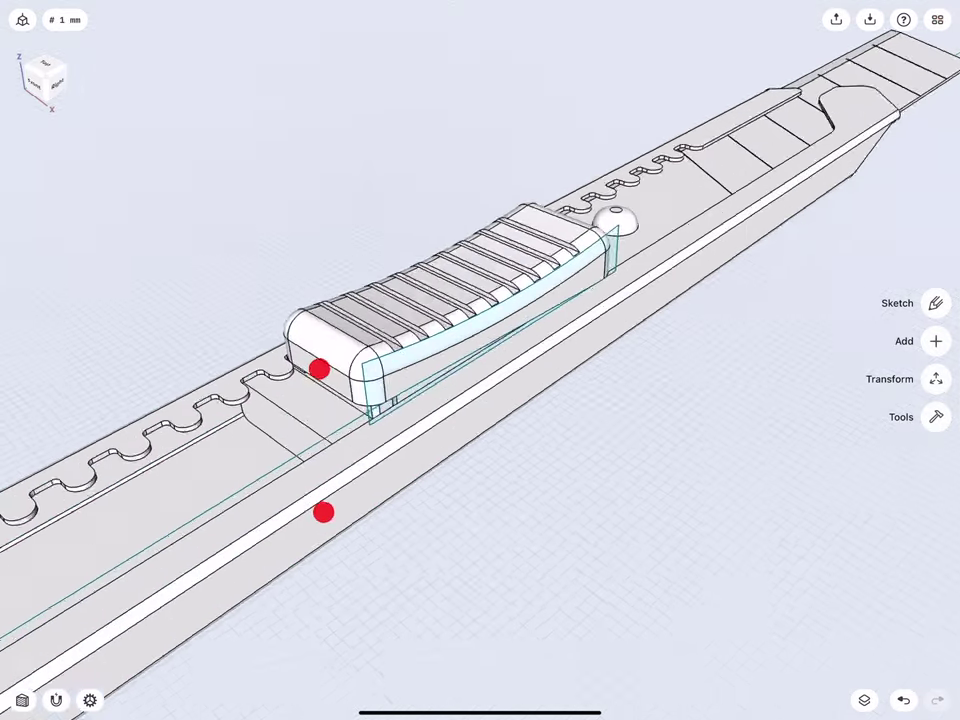
middle_click_drag(321, 368, 277, 307)
- Edit the slider sketch and draw a 0.8 mm vertical line up from the left corner
double_click(425, 380)
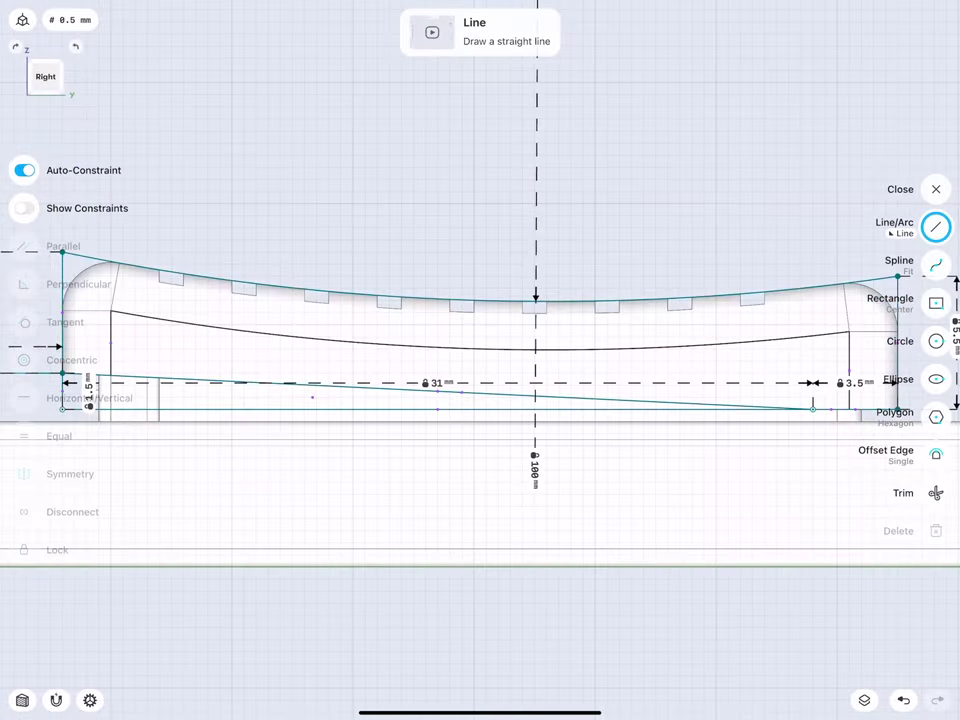
middle_click_drag(225, 257, 351, 270)
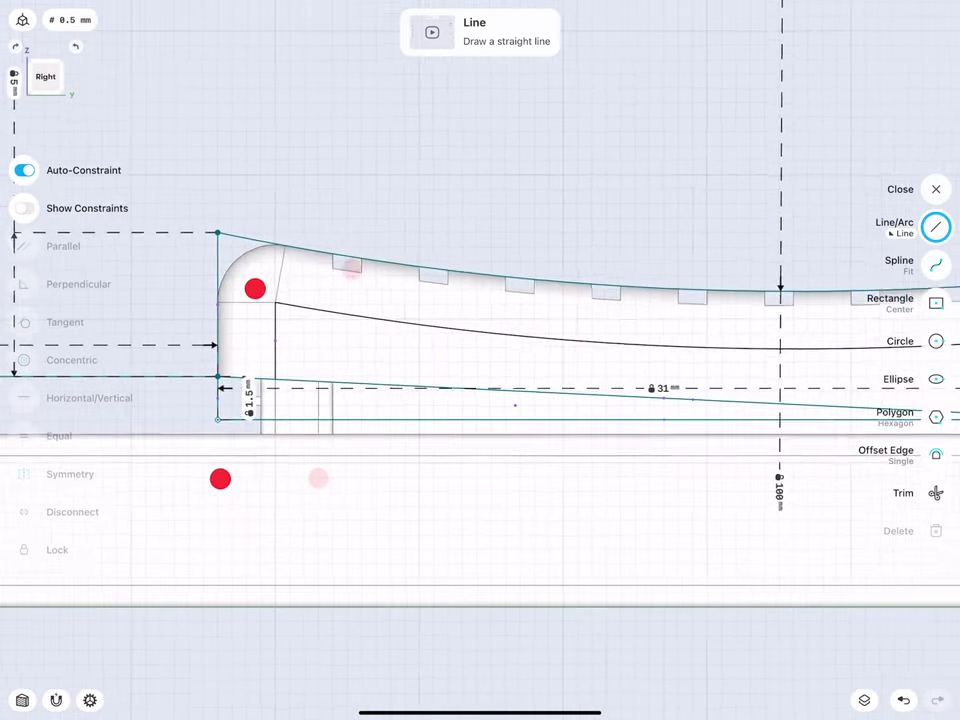
middle_click_drag(255, 287, 327, 275)
scroll(274, 266, "up", 3)
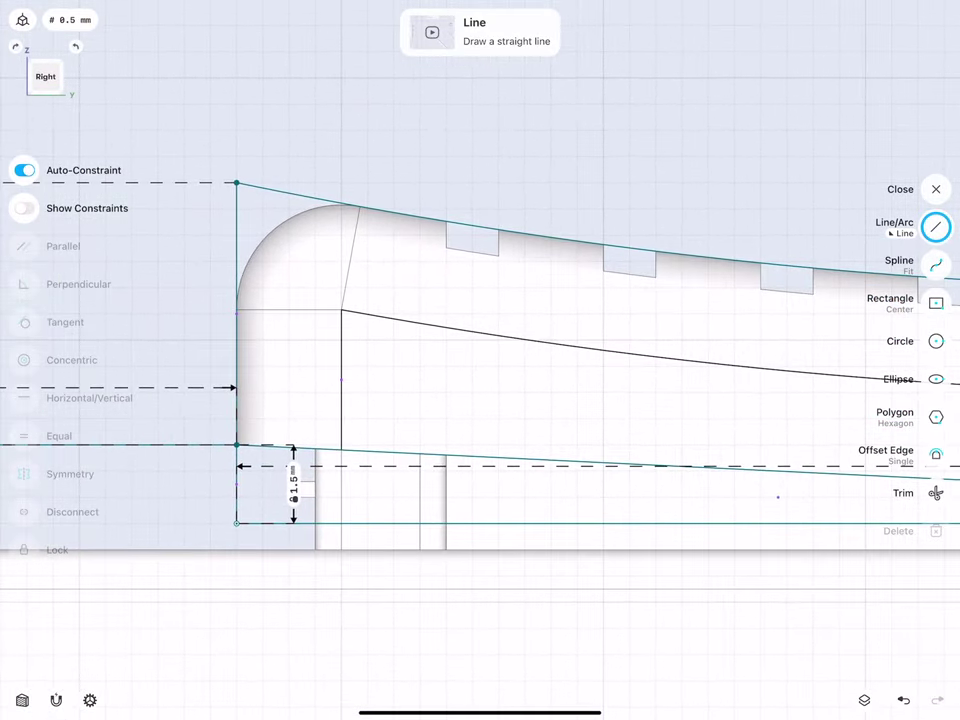
scroll(302, 283, "up", 3)
scroll(281, 398, "up", 1)
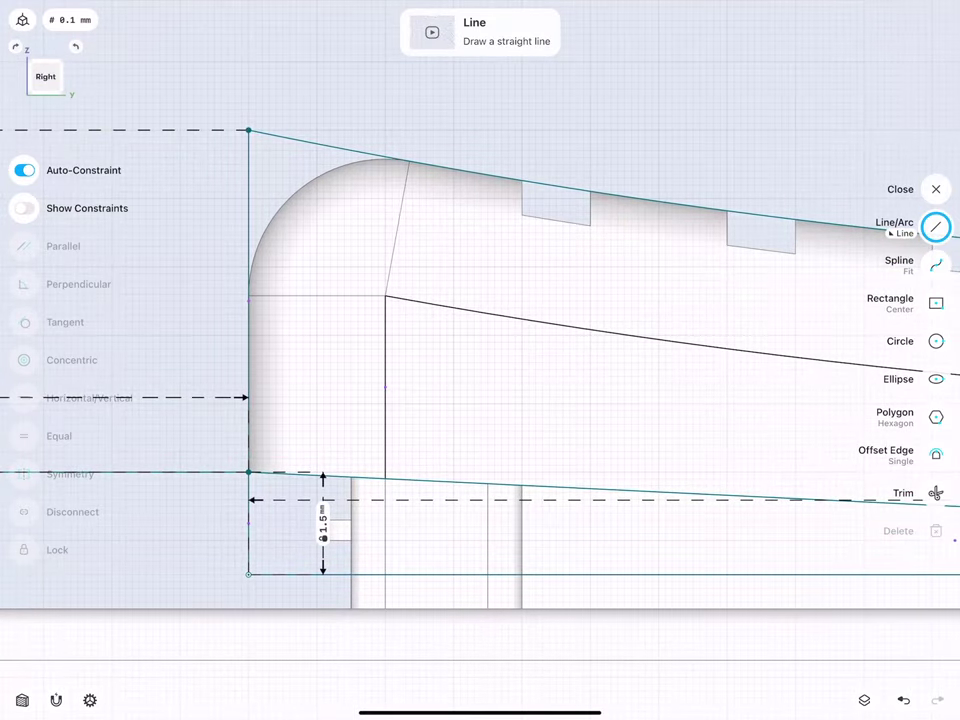
mouse_move(249, 472)
left_mouse_down()
mouse_move(249, 417)
mouse_move(171, 365)
left_mouse_up()
left_click(167, 392)
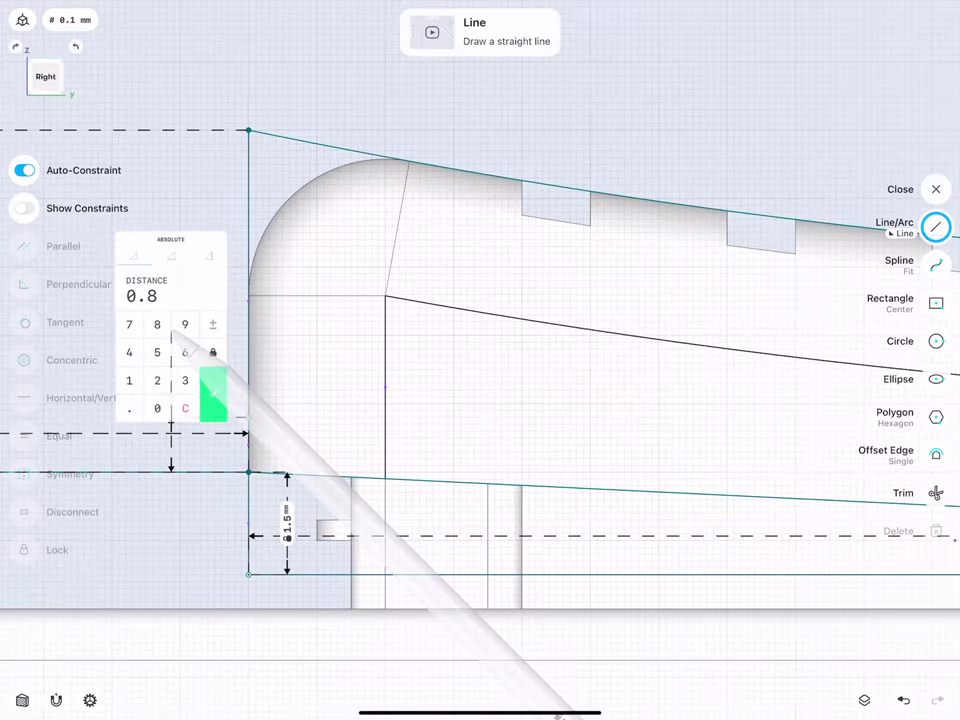
left_click(213, 394)
- Draw a horizontal line from the vertical line's top and set its length to 2.75 mm
left_click_drag(249, 417, 467, 417)
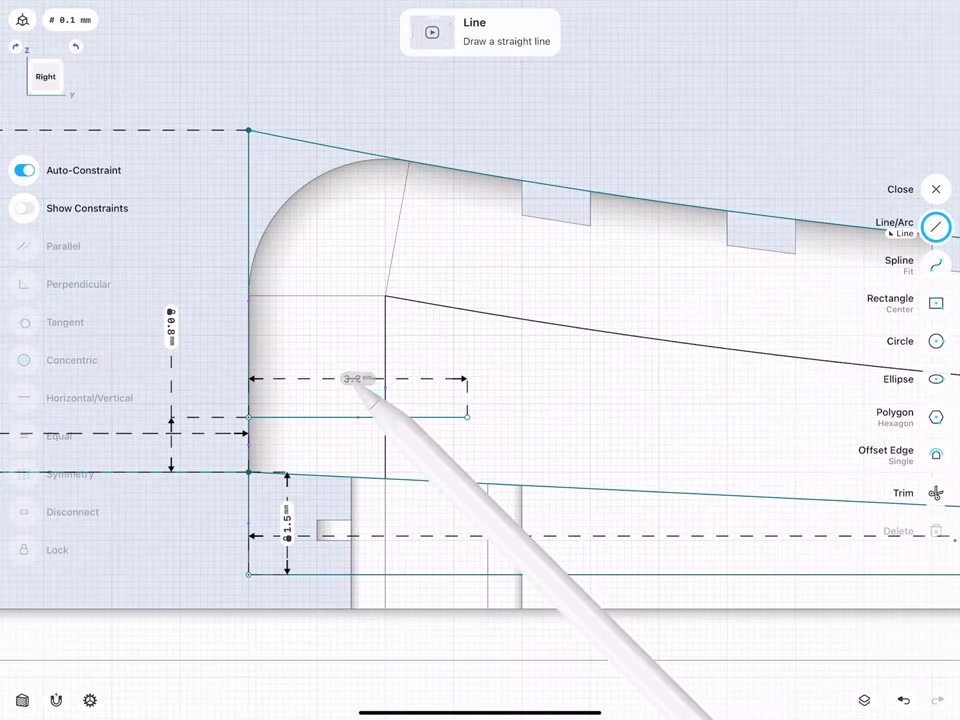
left_click(352, 379)
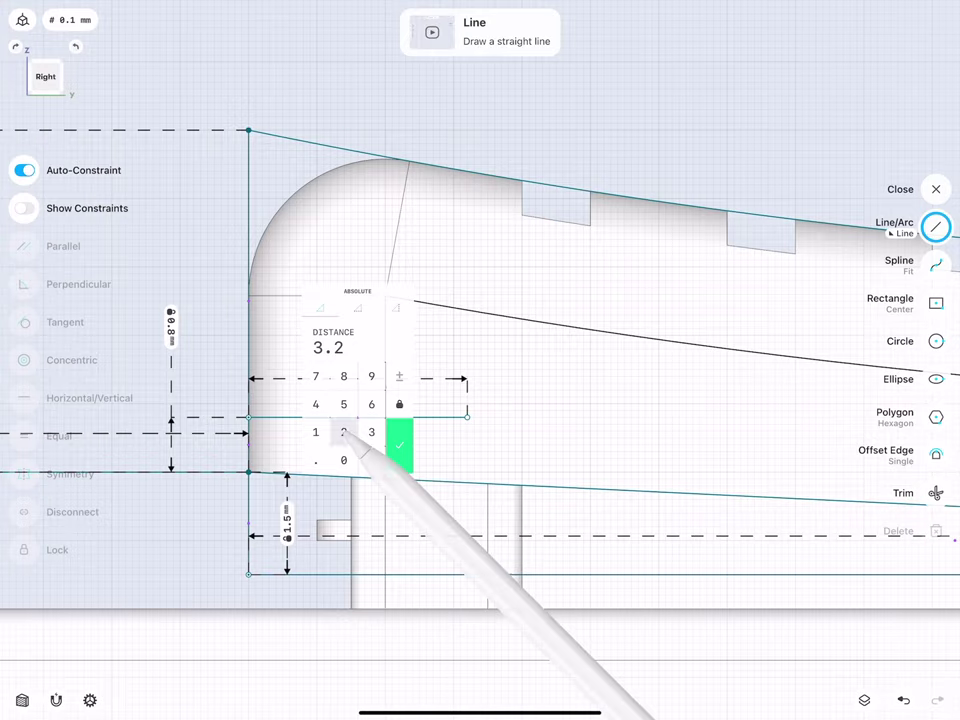
left_click(344, 432)
left_click(316, 460)
left_click(316, 376)
left_click(344, 404)
left_click(399, 432)
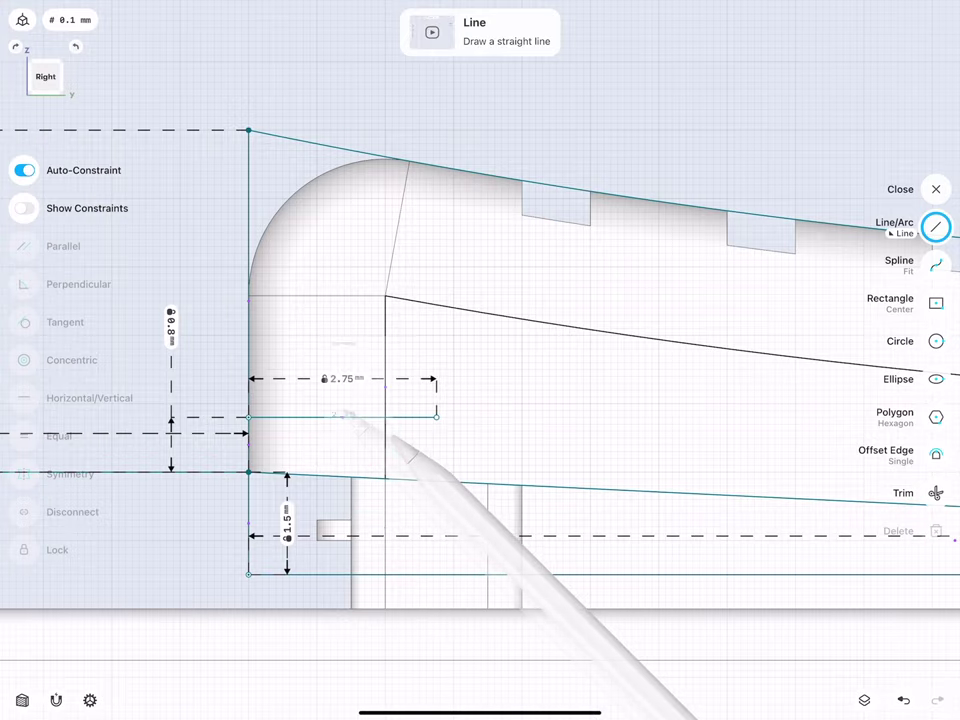
scroll(385, 400, "up", 3)
scroll(416, 338, "up", 3)
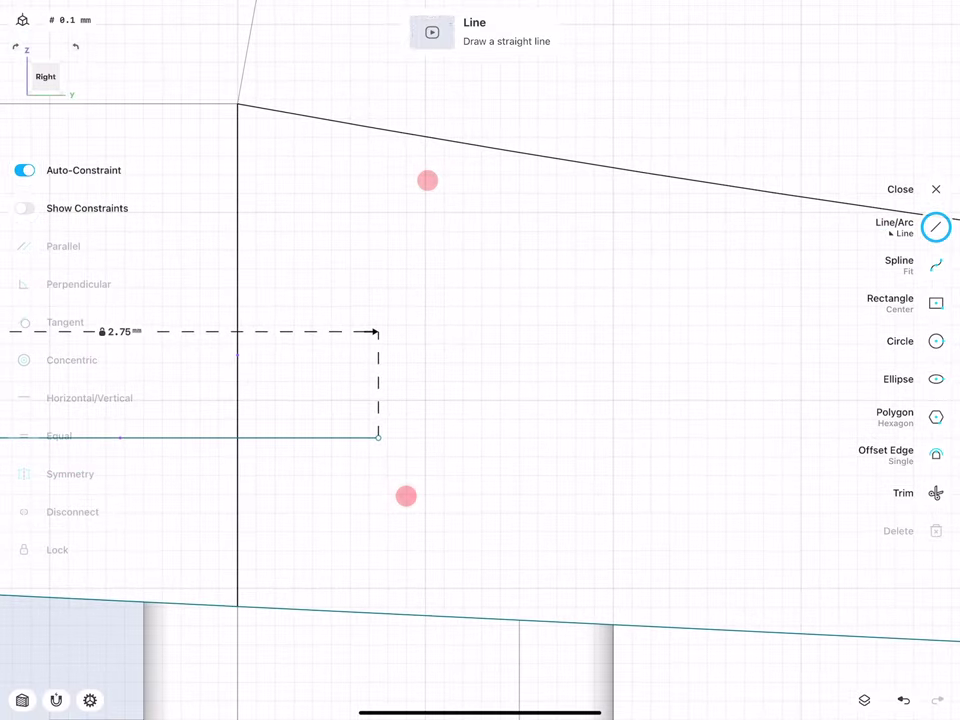
- Draw a hole circle at the horizontal line's end with a 0.5 mm radius
left_click(927, 341)
left_click_drag(378, 437, 378, 336)
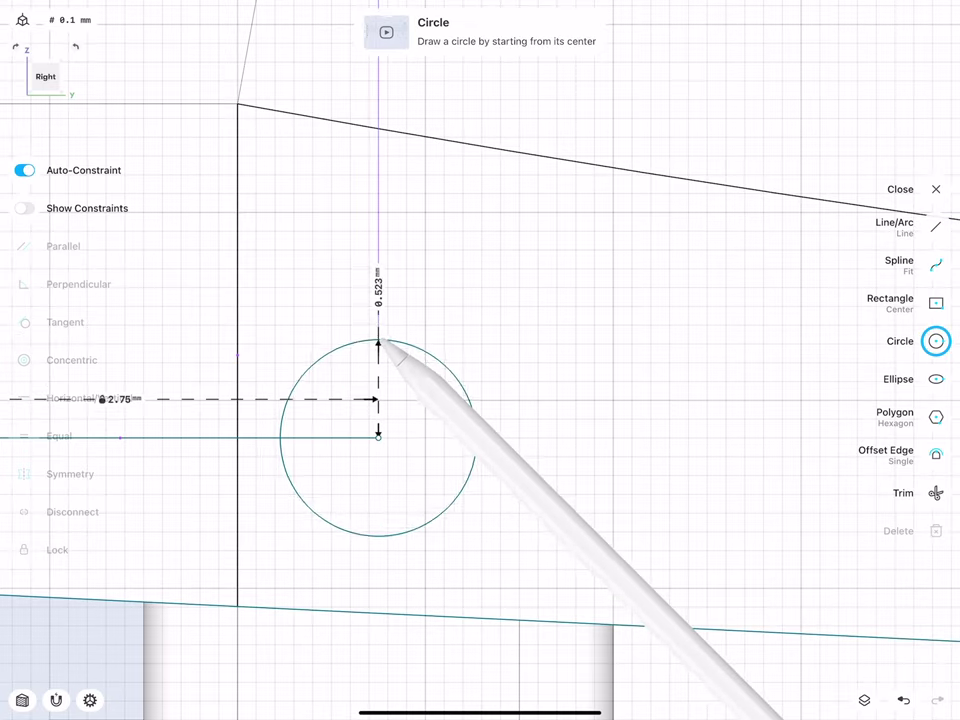
left_click(530, 437)
left_click(521, 444)
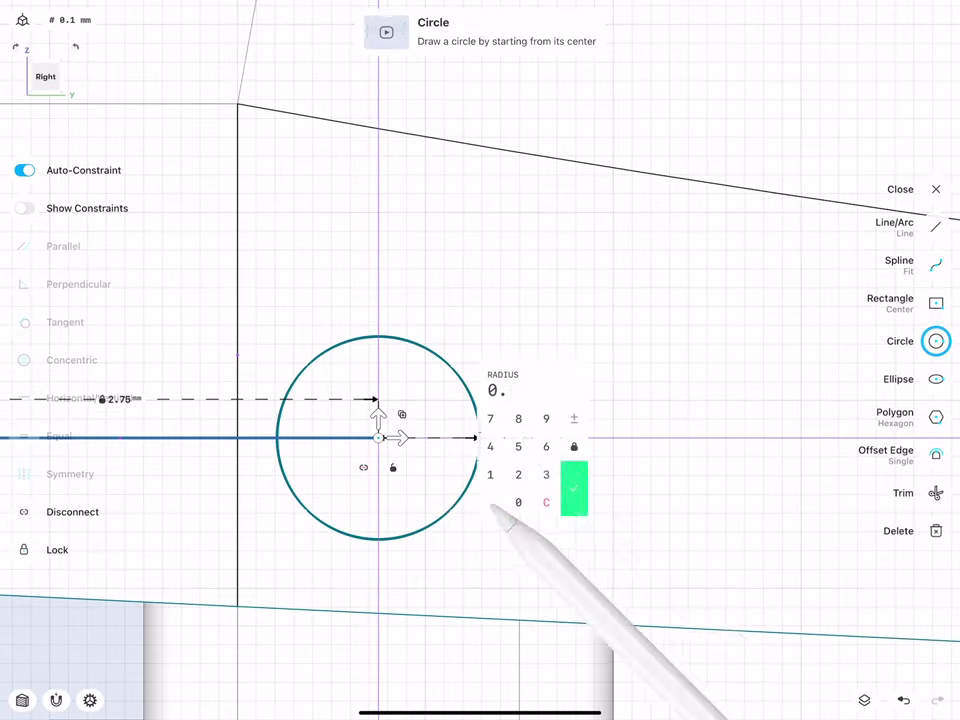
left_click(493, 444)
left_click(521, 386)
left_click(574, 429)
- At the slider's right end, draw a 1.0 mm vertical line up from the bottom edge
scroll(297, 410, "down", 5)
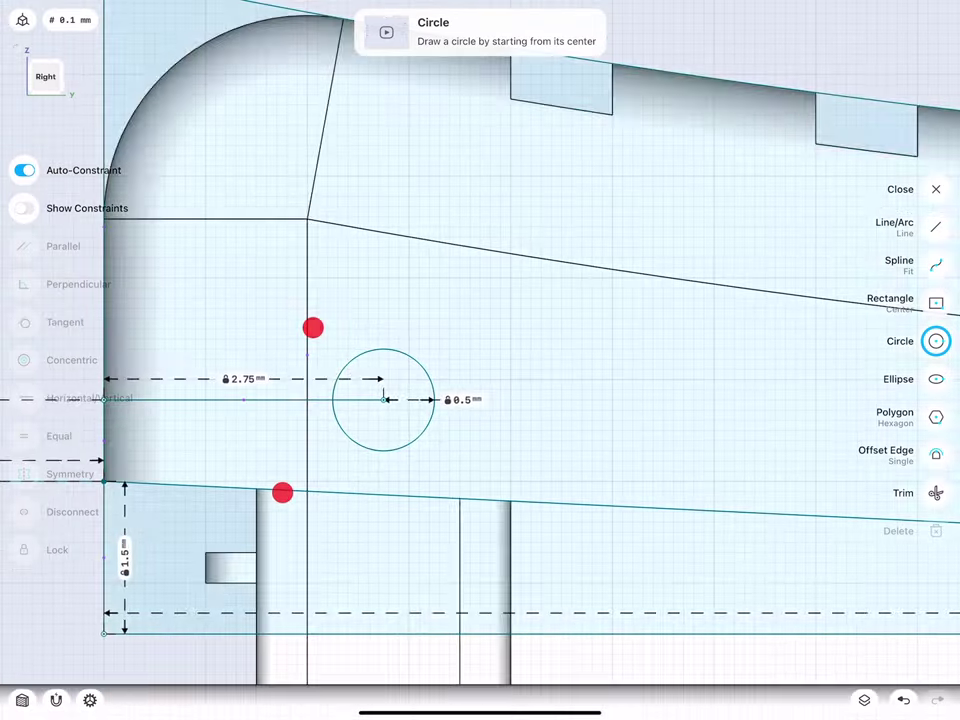
scroll(273, 394, "down", 3)
scroll(278, 398, "down", 2)
scroll(291, 318, "right", 3)
scroll(313, 251, "right", 3)
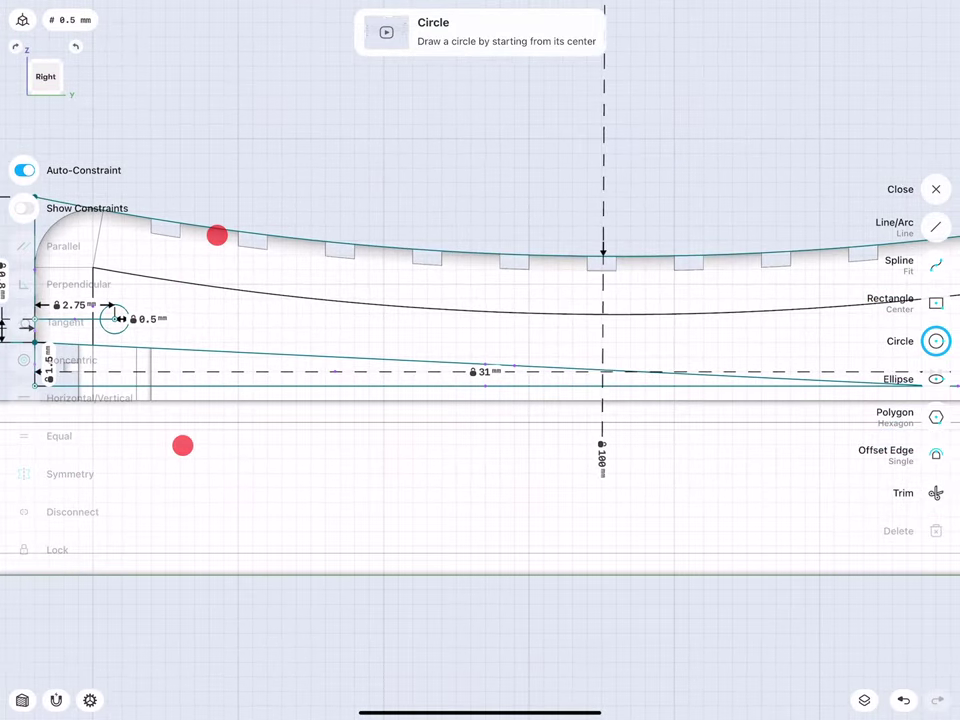
scroll(216, 236, "right", 5)
scroll(253, 261, "right", 2)
scroll(437, 341, "up", 5)
scroll(418, 383, "up", 3)
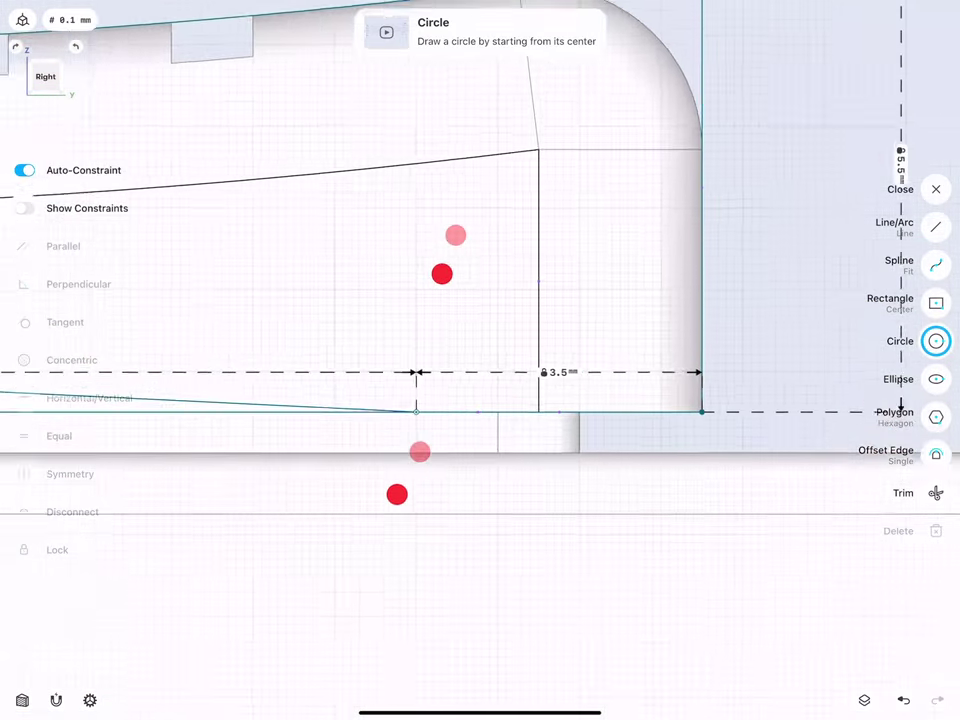
scroll(413, 413, "up", 2)
left_click_drag(393, 453, 446, 400)
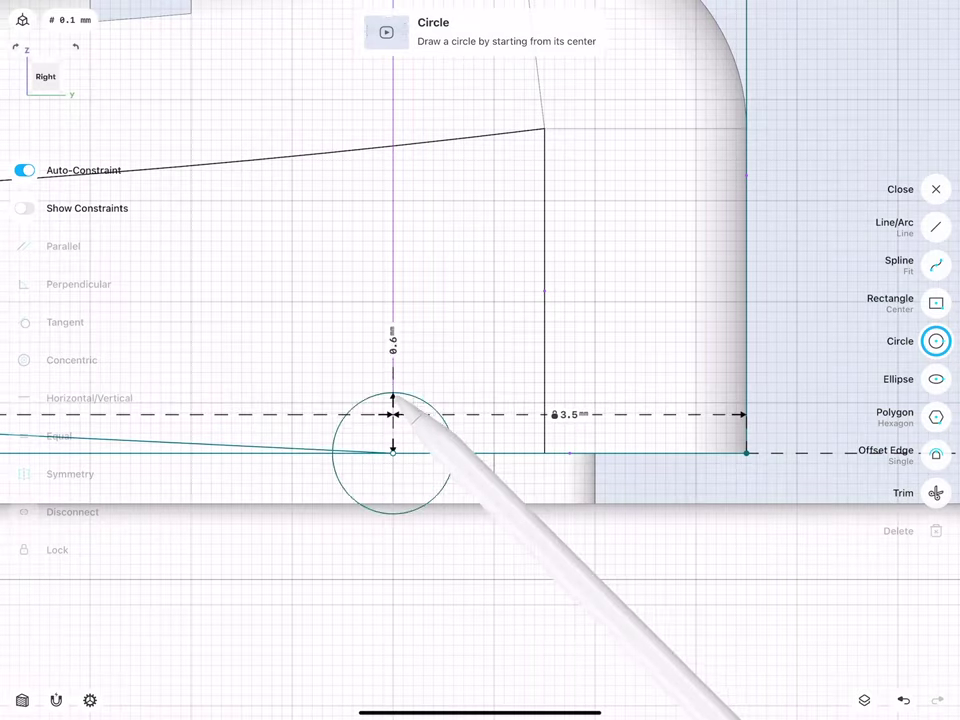
left_click(907, 694)
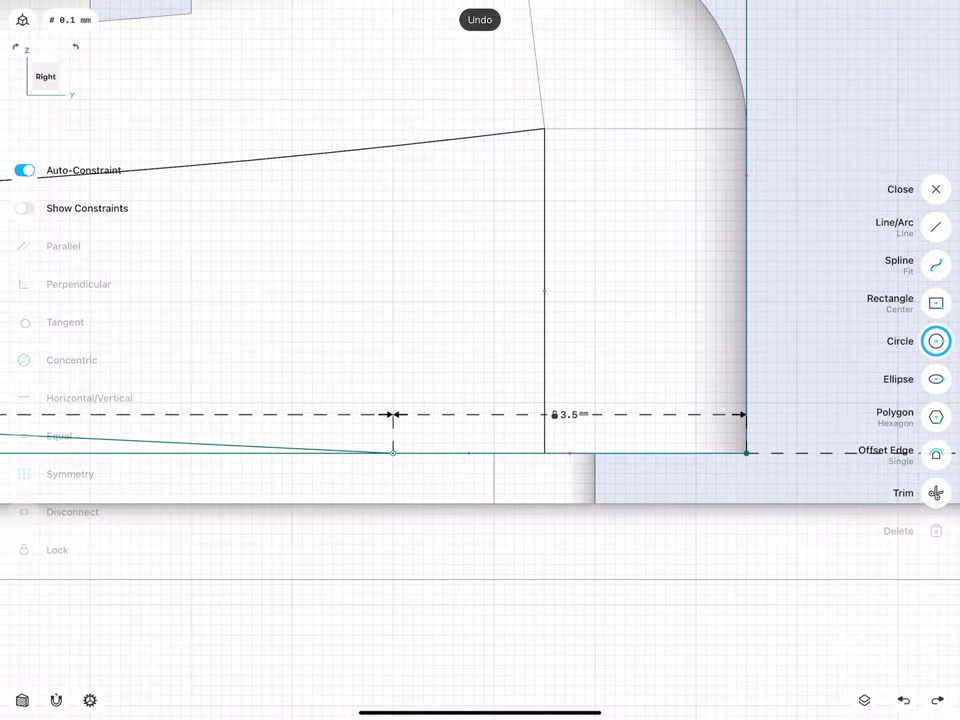
left_click_drag(393, 453, 393, 342)
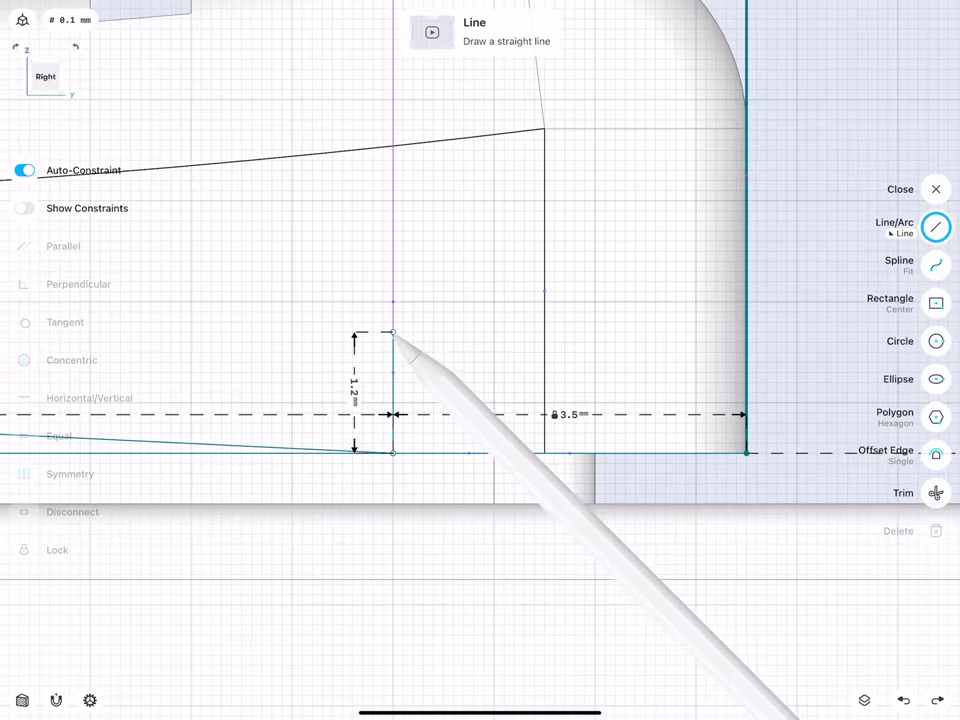
left_click(354, 392)
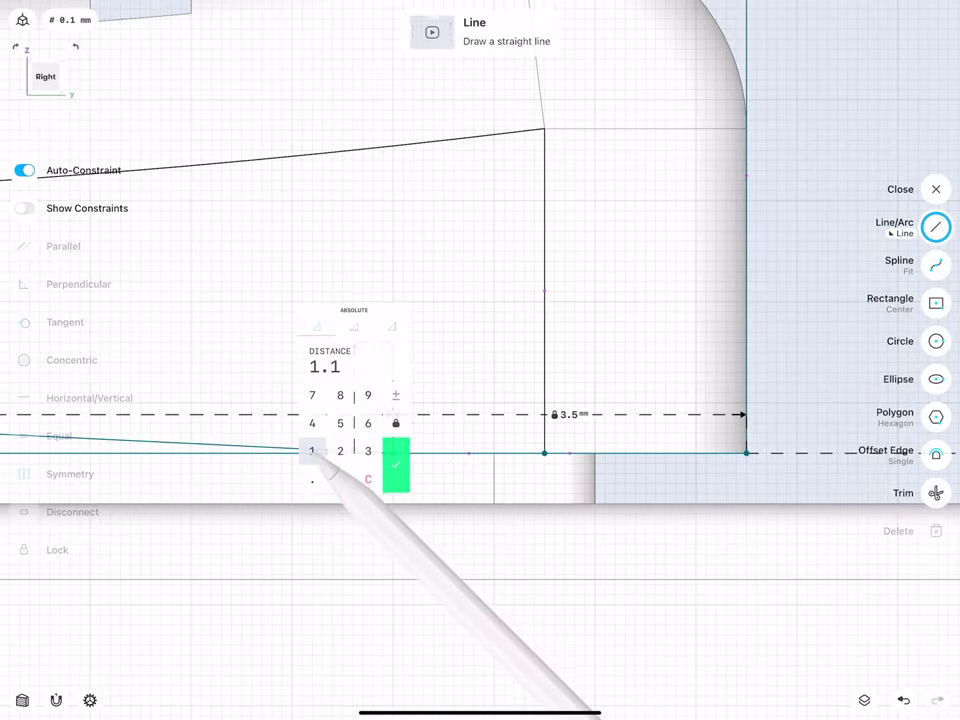
left_click(315, 450)
left_click(396, 460)
- Add a 0.5 mm-radius circle centred on the top of the 1.0 mm line
left_click(936, 341)
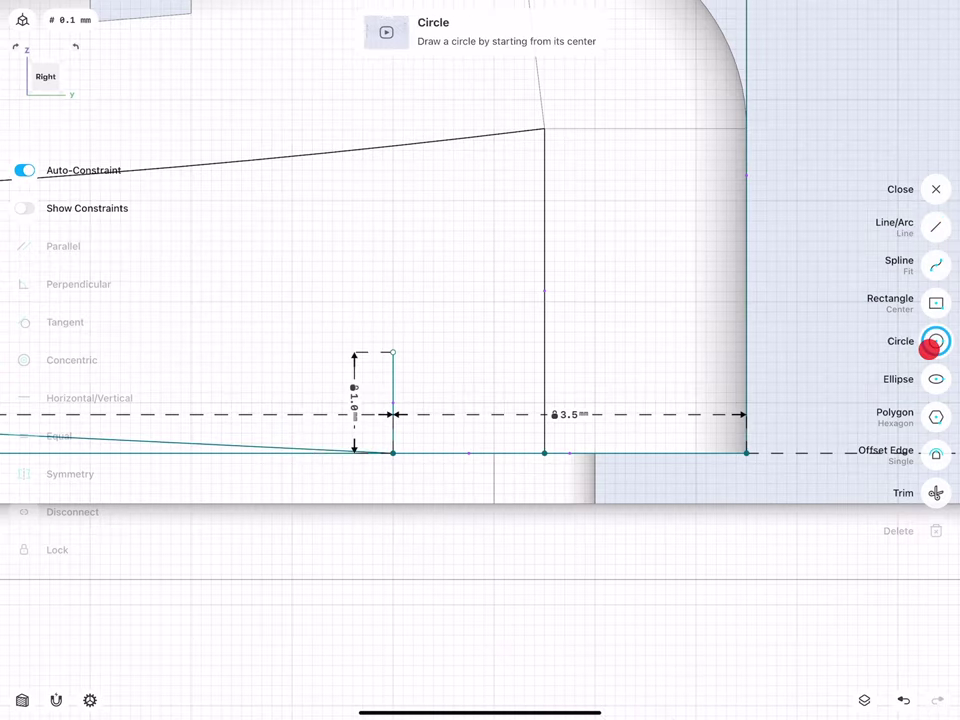
mouse_move(393, 352)
left_mouse_down()
mouse_move(453, 352)
mouse_move(443, 352)
left_mouse_up()
left_click(492, 351)
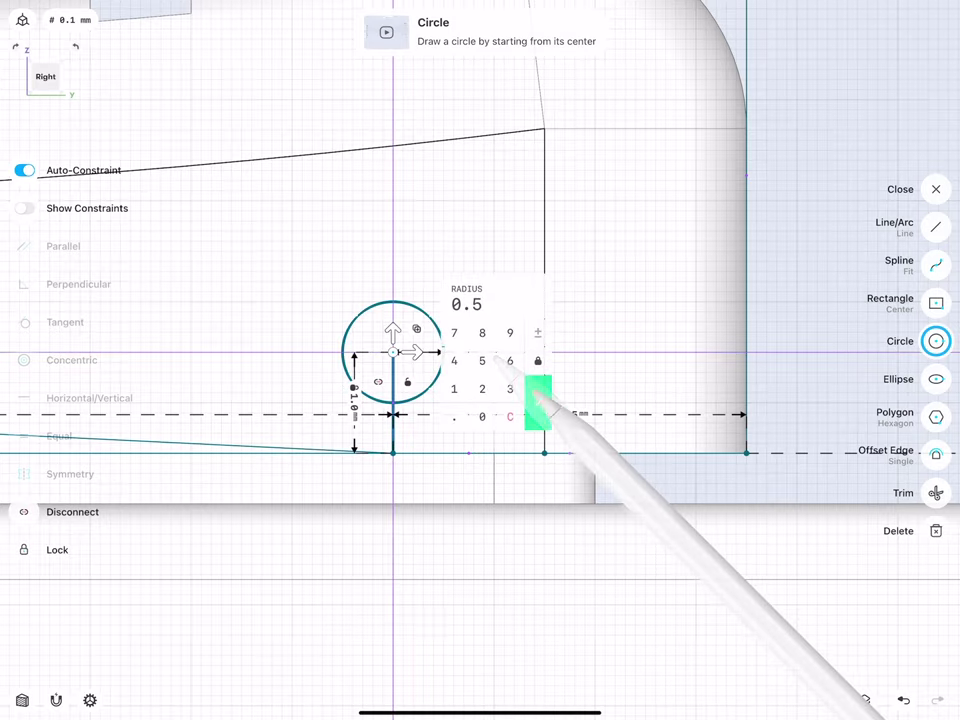
left_click(538, 400)
scroll(340, 390, "down", 5)
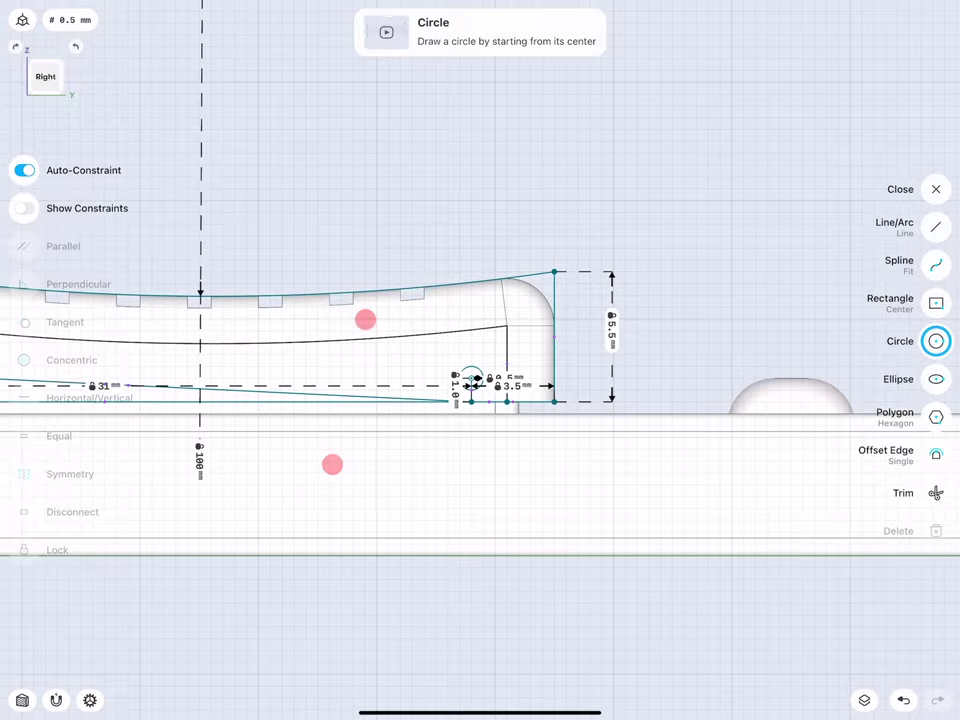
- In a tilted 3D view, select both 0.5 mm circle faces to preview their extrusion
key("l")
middle_click_drag(351, 492, 404, 469)
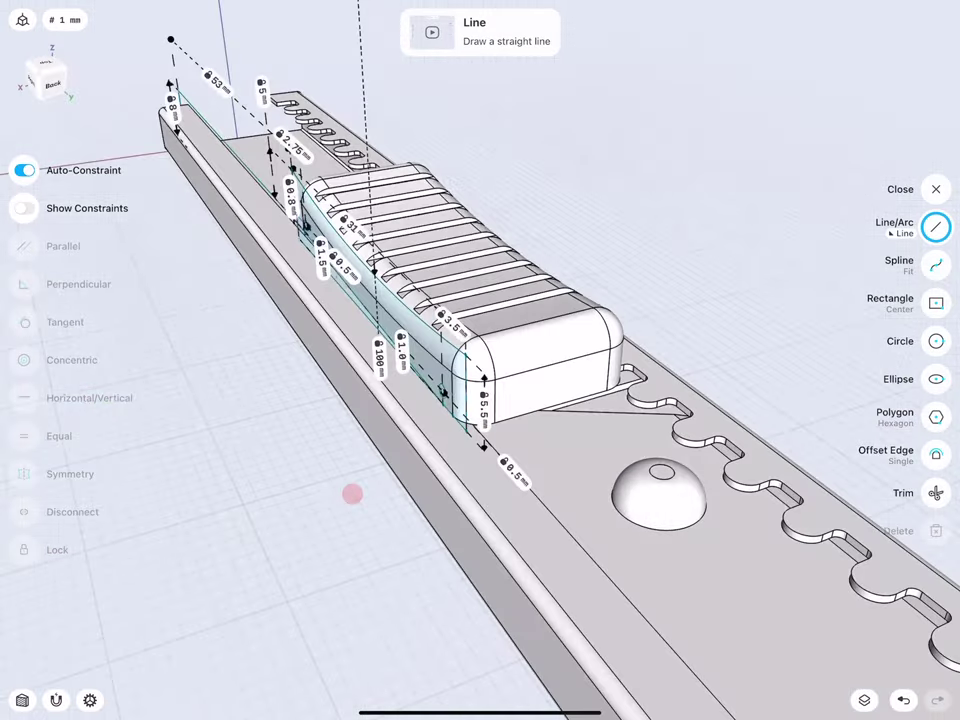
scroll(423, 362, "up", 5)
left_click(588, 425)
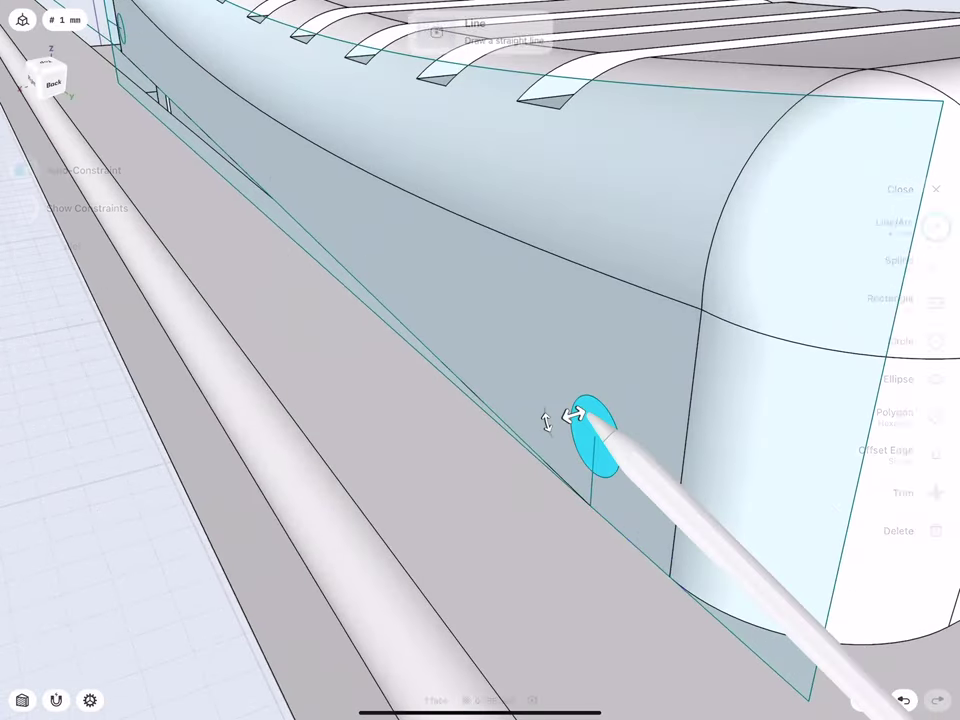
scroll(495, 478, "down", 5)
middle_click_drag(495, 478, 260, 234)
scroll(330, 330, "up", 5)
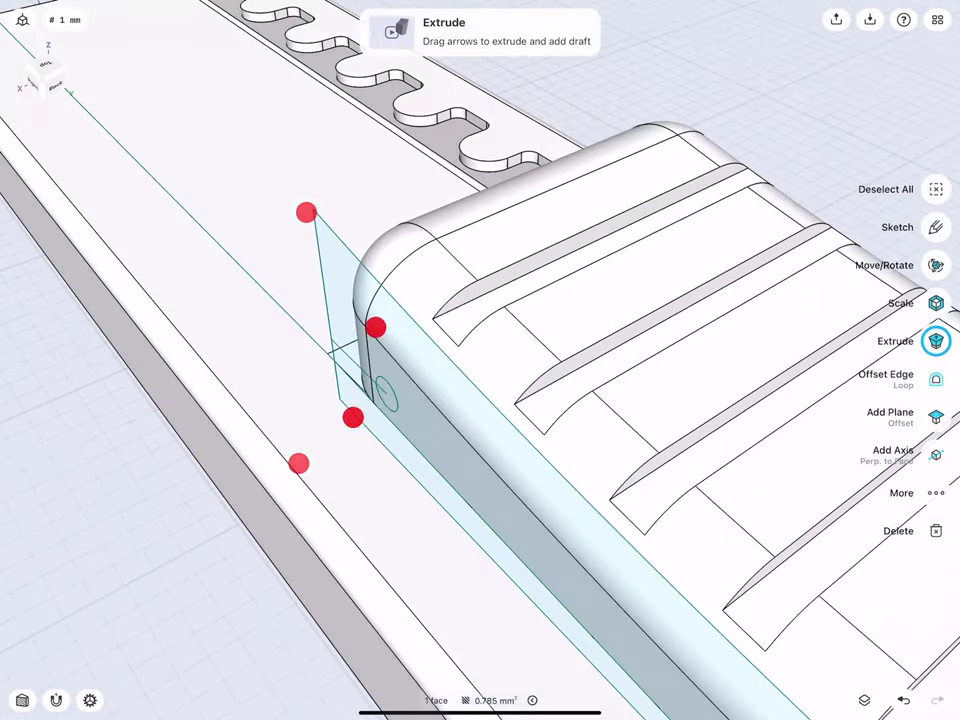
scroll(375, 334, "up", 5)
left_click(390, 405)
scroll(280, 424, "down", 5)
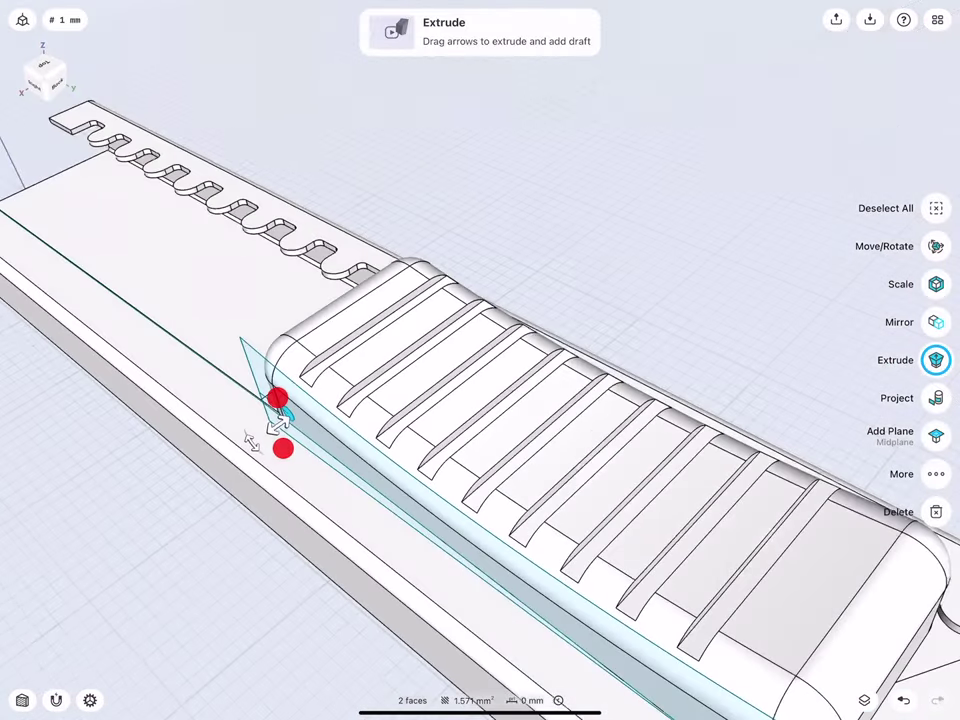
mouse_move(283, 418)
left_mouse_down()
mouse_move(310, 364)
mouse_move(514, 255)
left_mouse_up()
- Clear the selection and hide the Bodies folder and Body 07
left_click(487, 232)
scroll(407, 330, "down", 3)
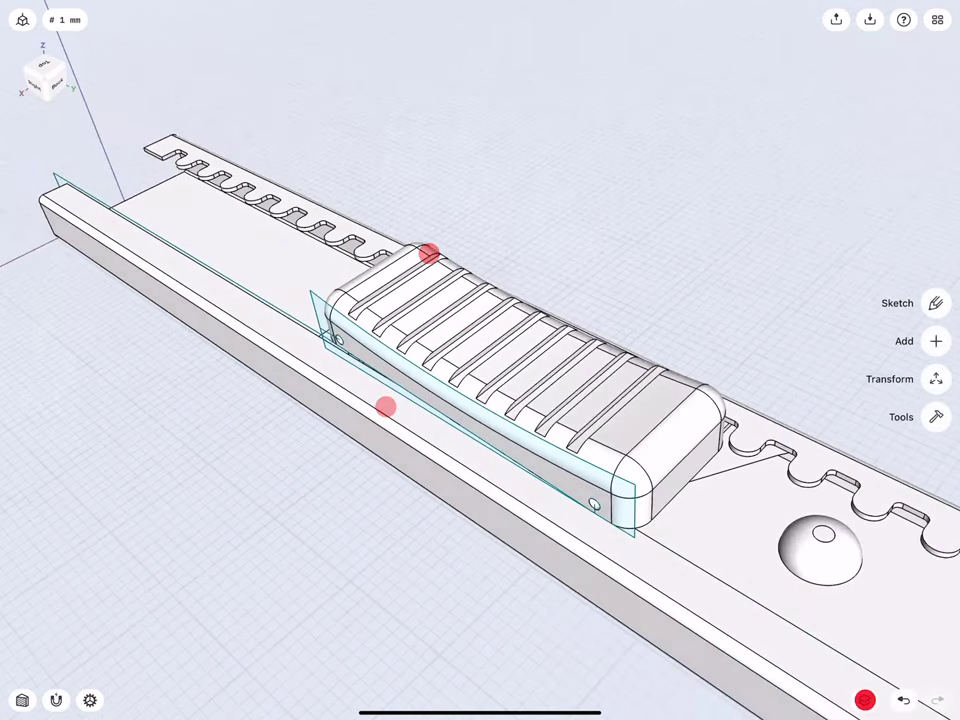
left_click(22, 700)
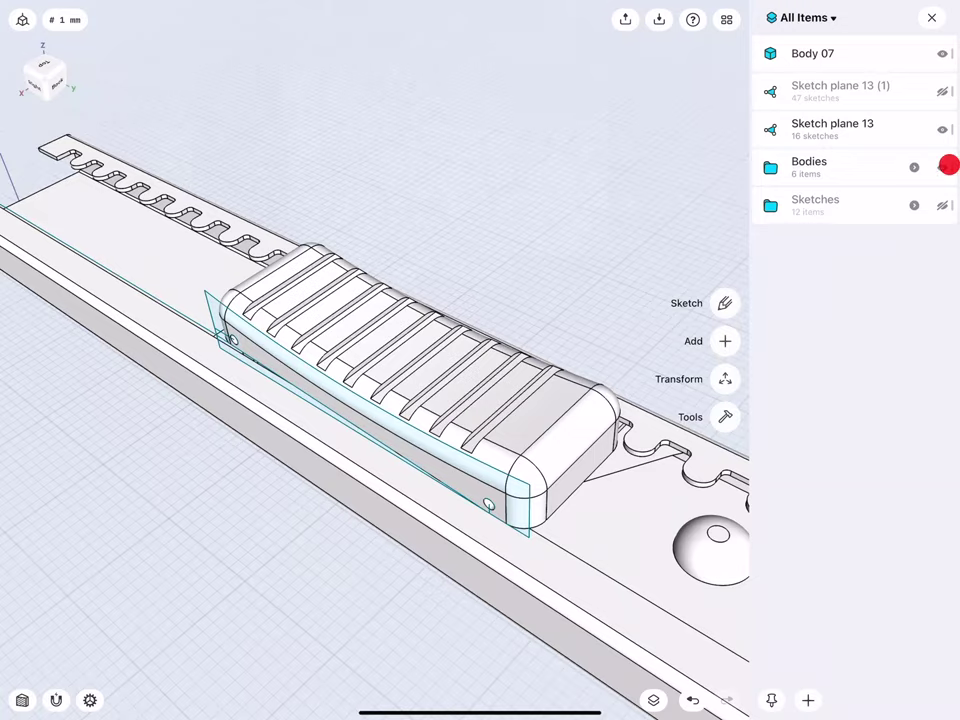
left_click(946, 166)
left_click_drag(301, 304, 304, 281)
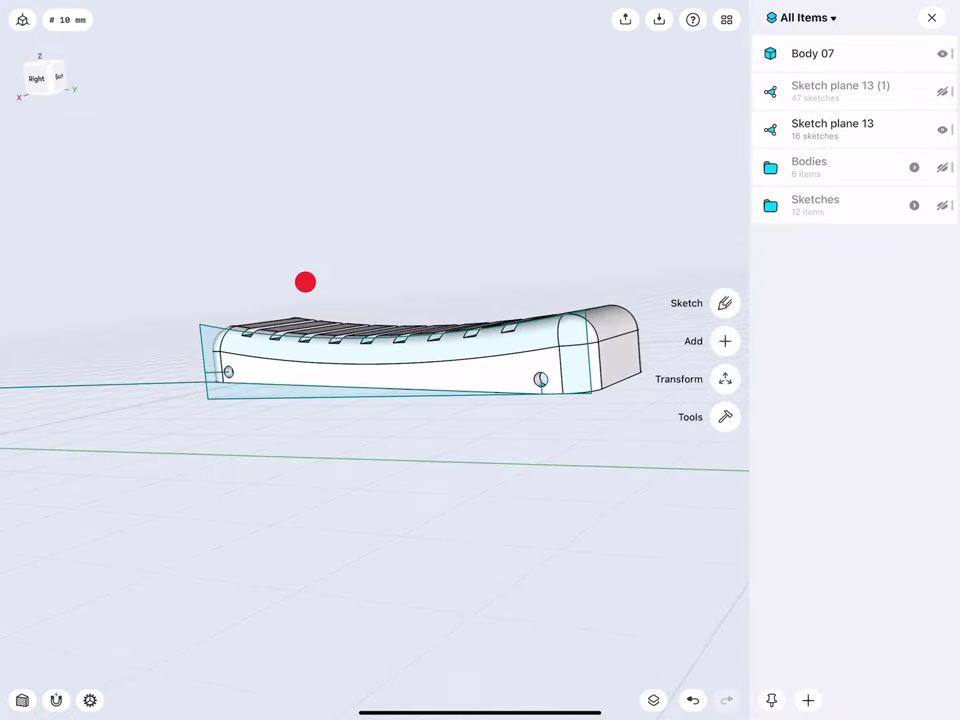
left_click(943, 53)
scroll(245, 400, "up", 3)
scroll(245, 400, "up", 2)
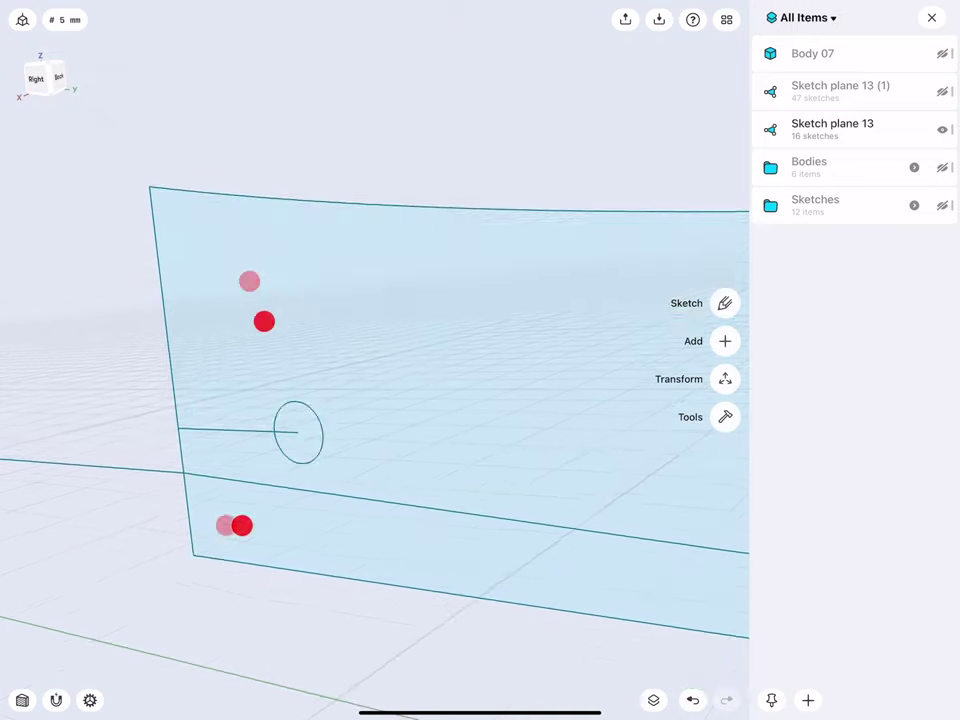
- Select both small circle faces and extrude them into two pin cylinders
left_click(298, 432)
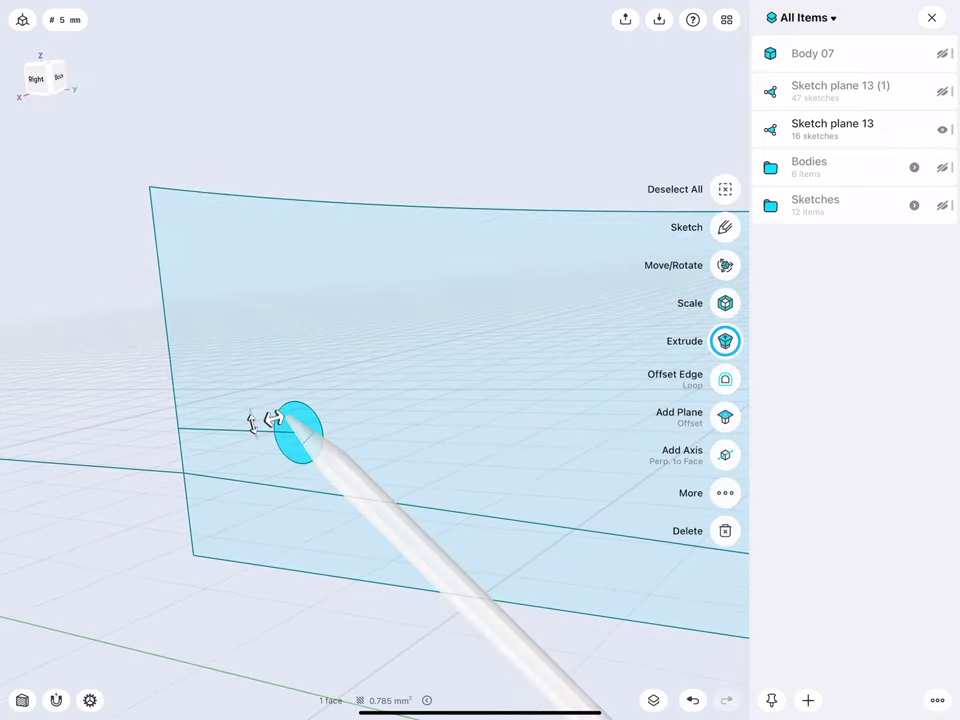
left_click_drag(253, 354, 280, 383)
scroll(300, 460, "up", 5)
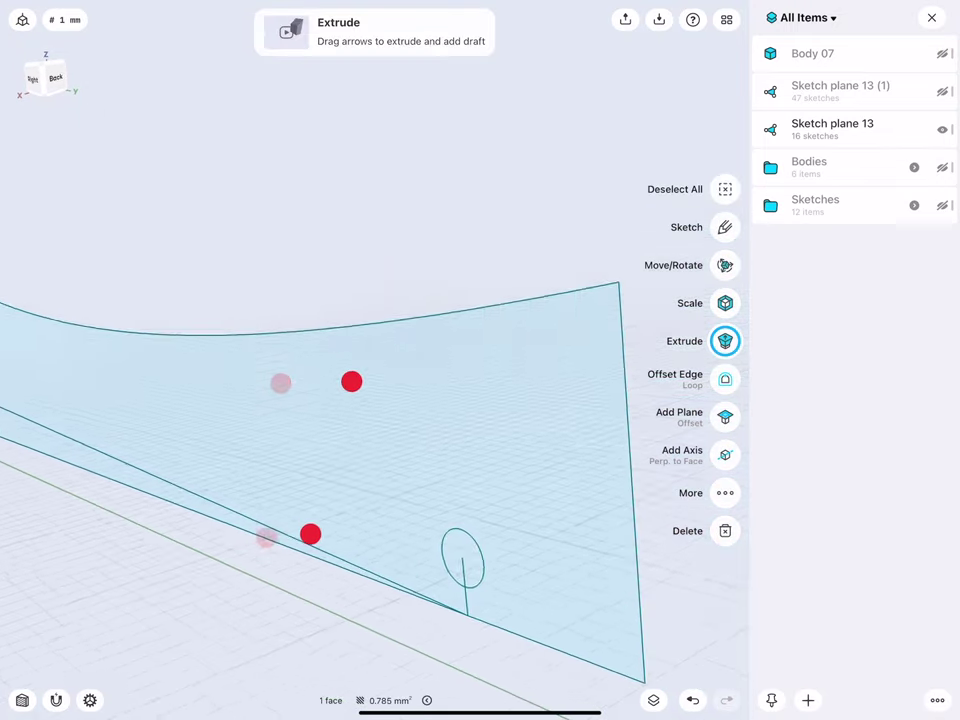
left_click(430, 512)
scroll(290, 470, "down", 5)
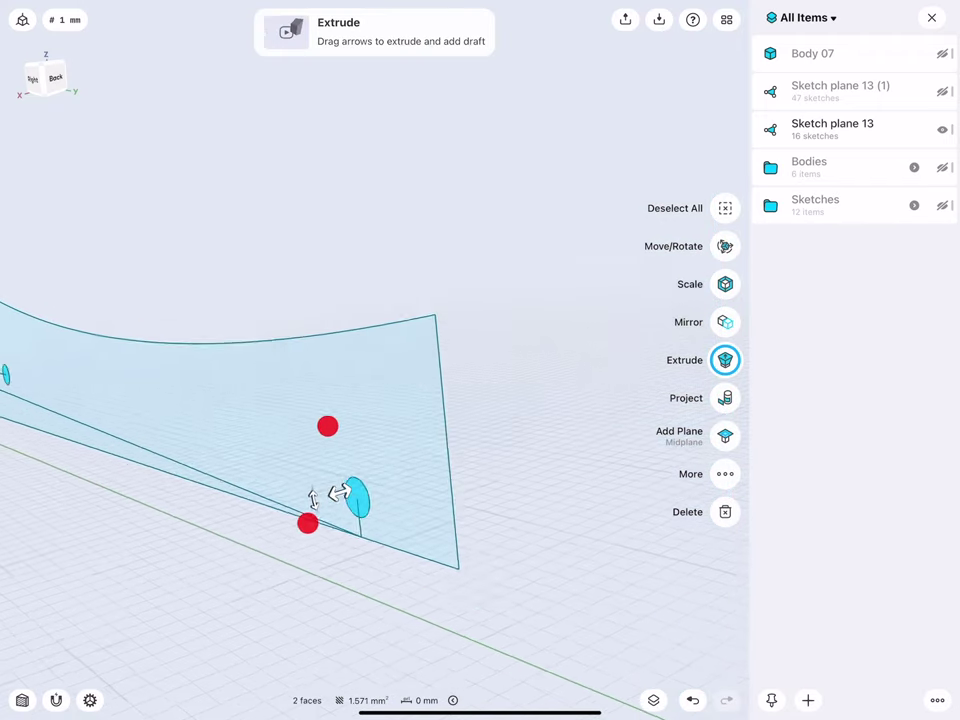
left_click_drag(272, 552, 617, 439)
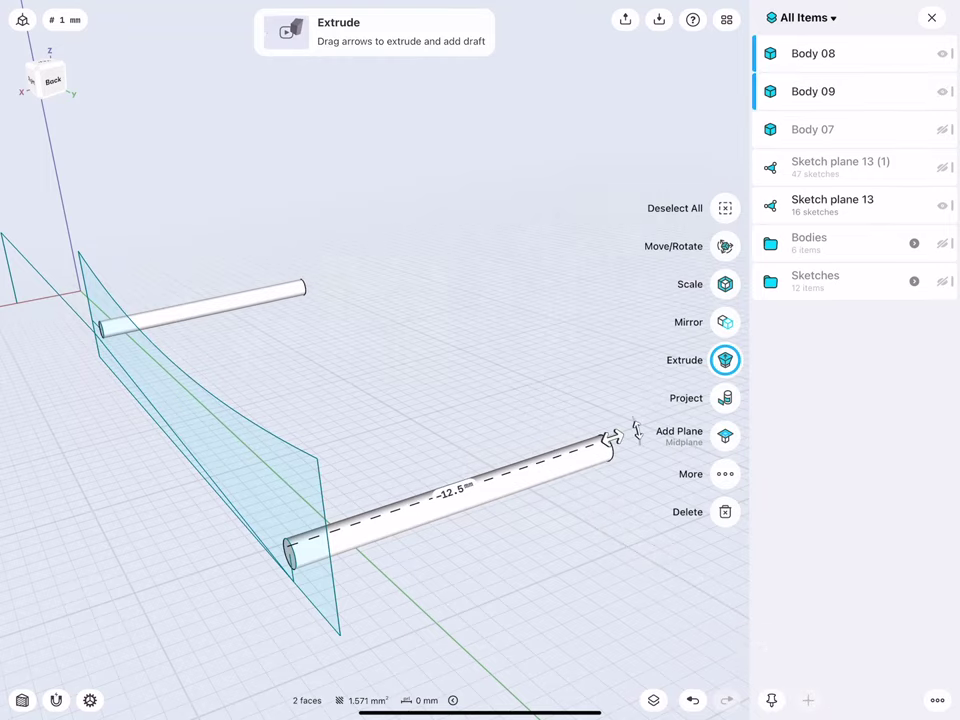
- Set the pin extrusion to −12.5 mm and fillet all four cylinder end edges at 0.1 mm
left_click(450, 490)
left_click(497, 527)
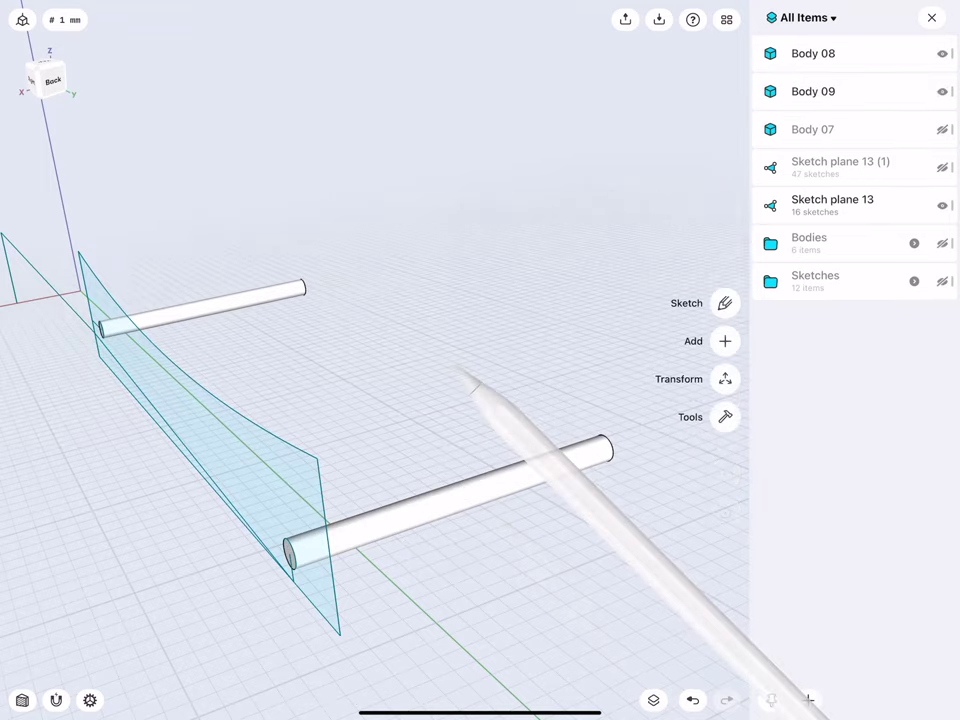
left_click(608, 442)
left_click(303, 287)
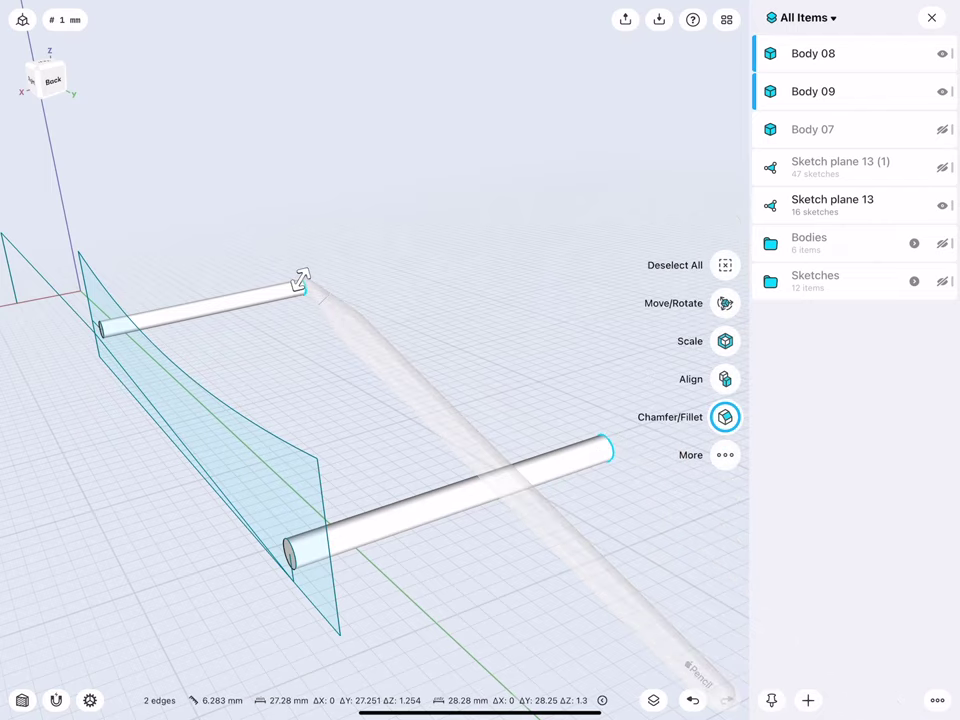
middle_click_drag(232, 420, 237, 340)
left_click(252, 292)
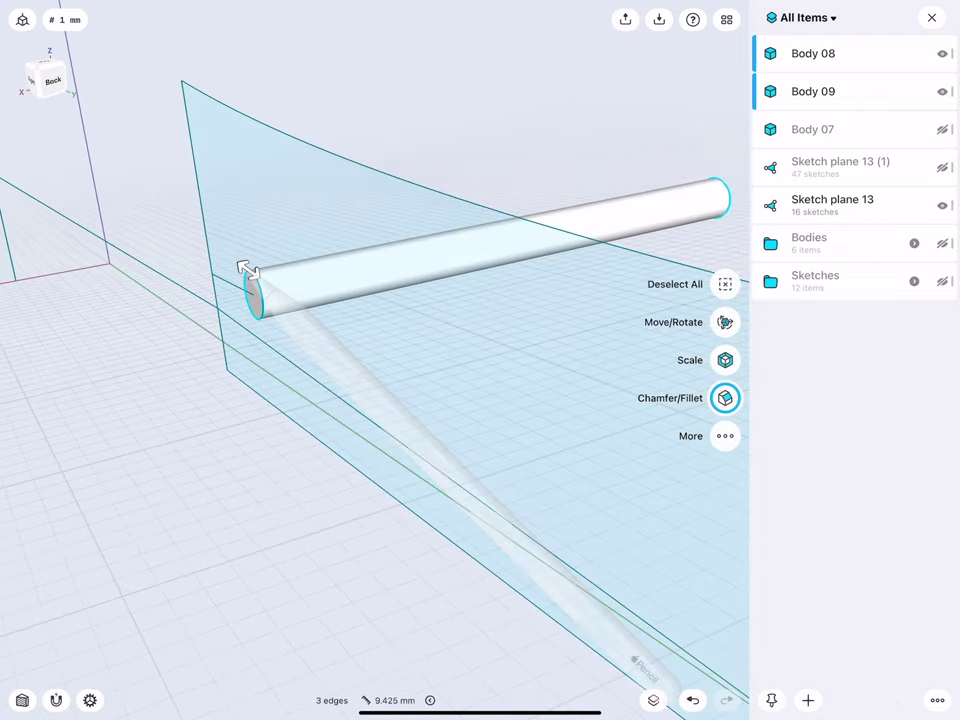
mouse_move(199, 251)
middle_mouse_down()
mouse_move(511, 435)
mouse_move(308, 415)
mouse_move(383, 425)
middle_mouse_up()
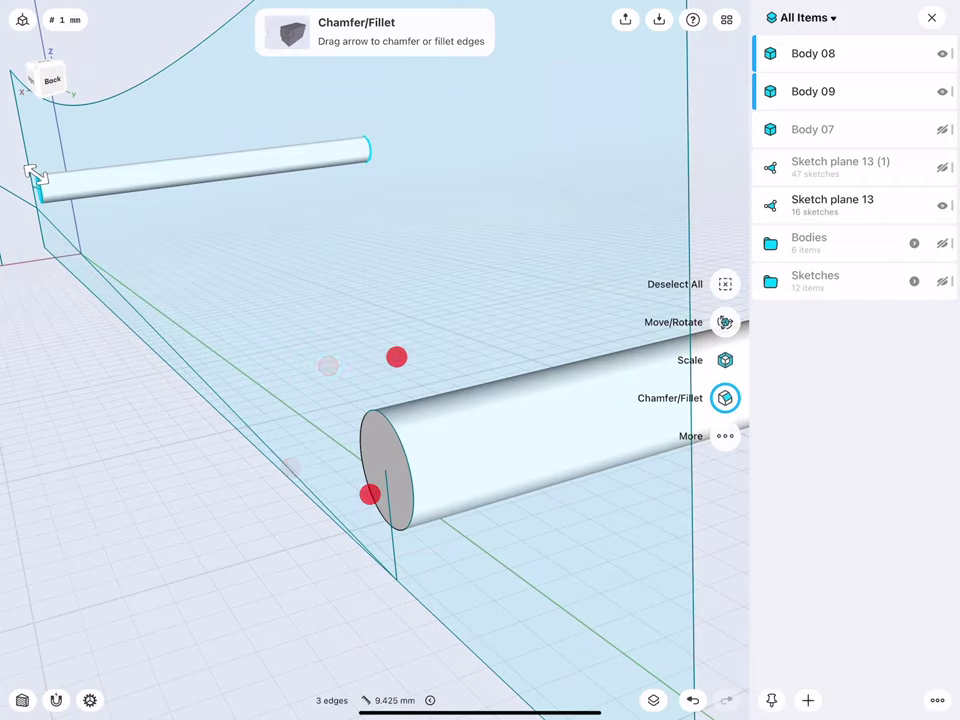
left_click(358, 403)
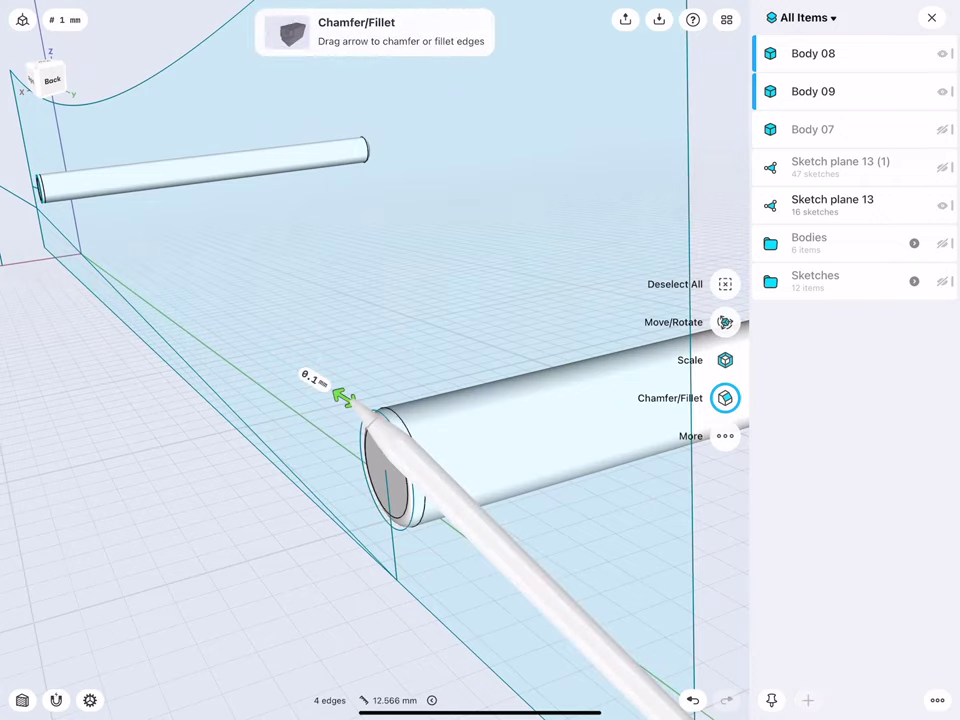
left_click(313, 379)
left_click(354, 396)
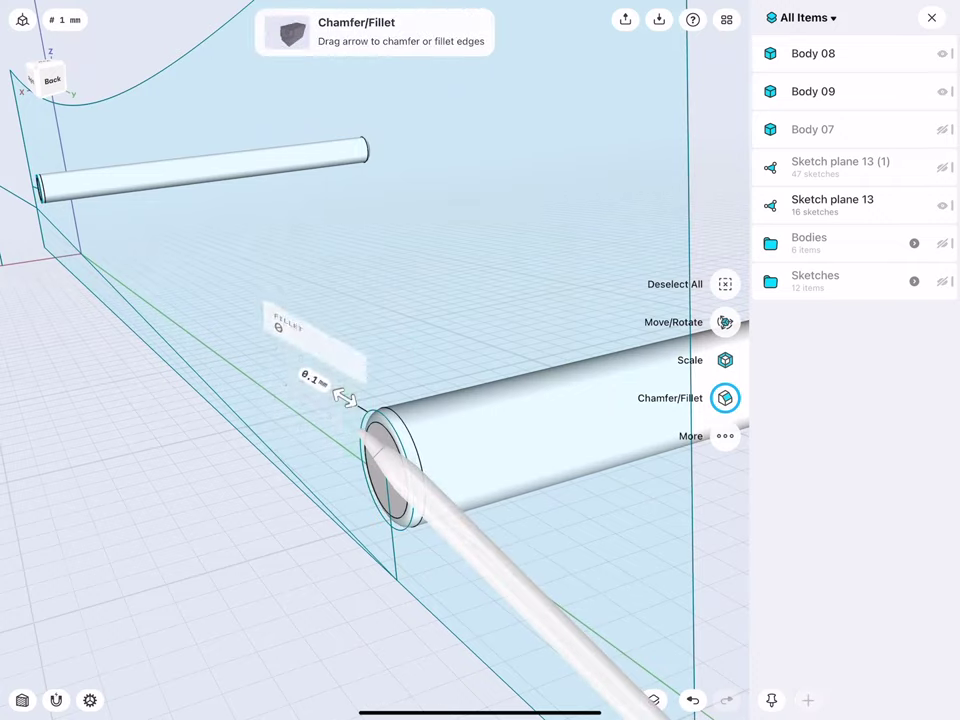
scroll(346, 436, "down", 5)
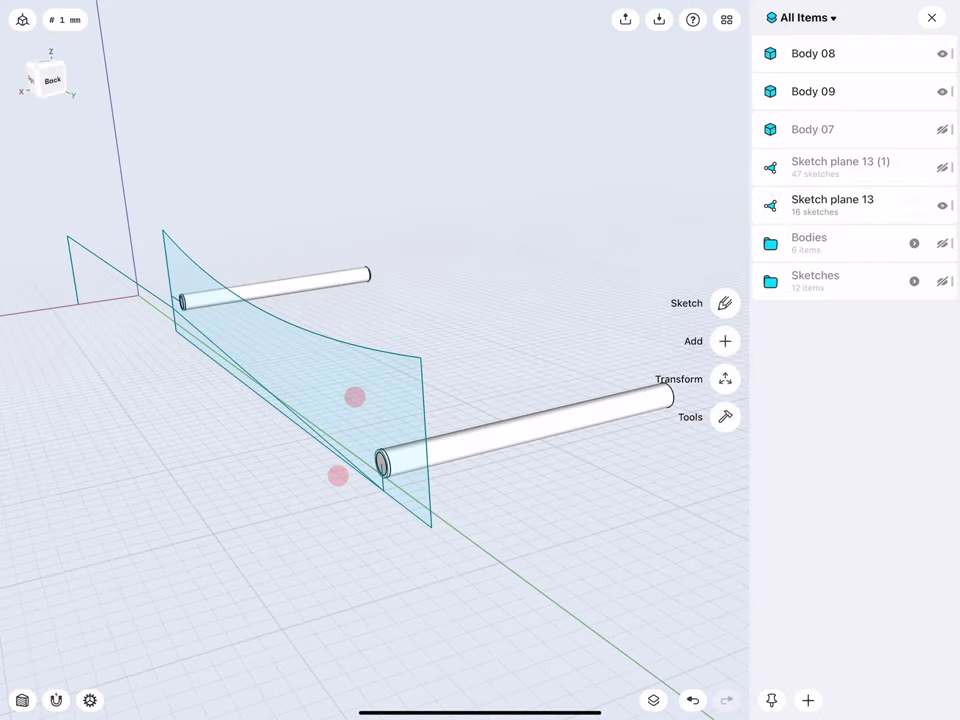
- Unhide Body 07, the Bodies folder and Sketch plane 13 (1)
left_click(944, 129)
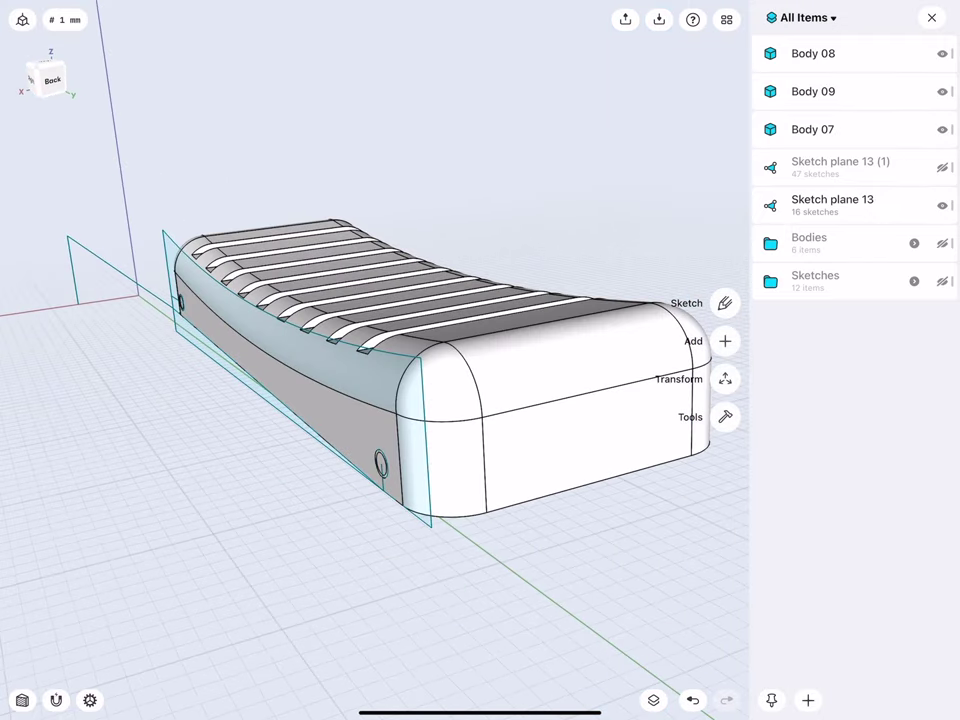
left_click_drag(311, 486, 309, 230)
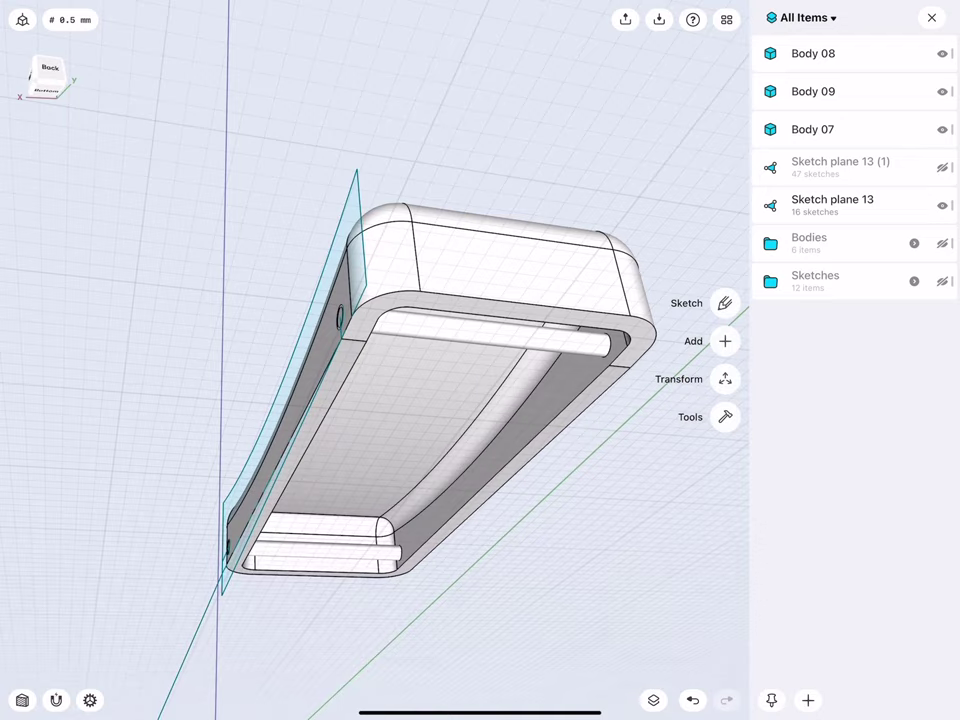
scroll(334, 422, "down", 5)
left_click_drag(326, 495, 358, 388)
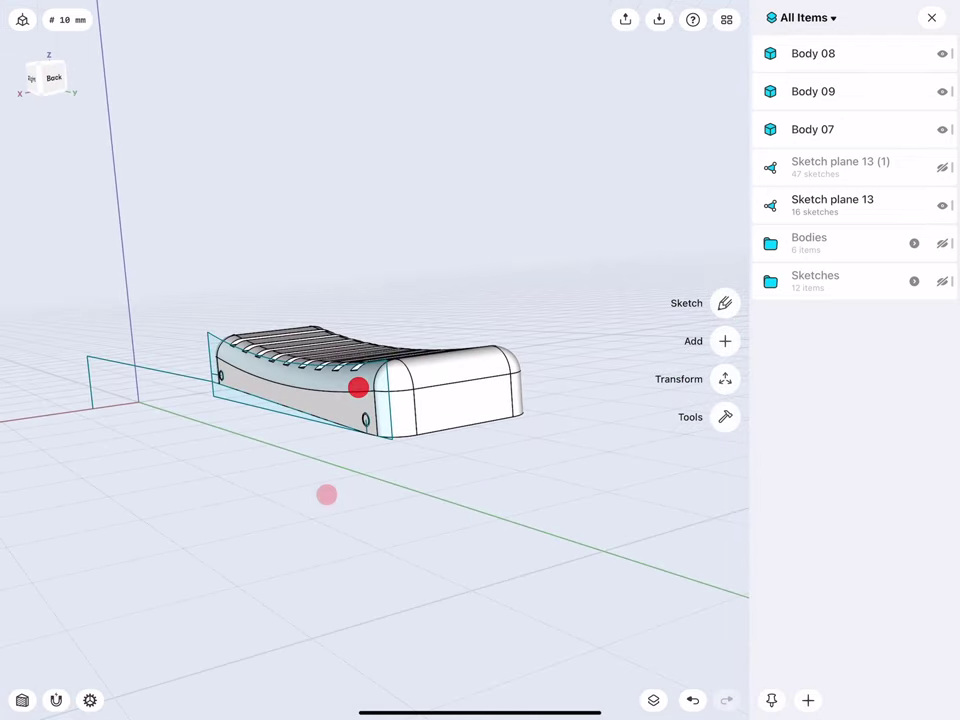
left_click(944, 243)
scroll(260, 380, "up", 5)
scroll(259, 381, "up", 3)
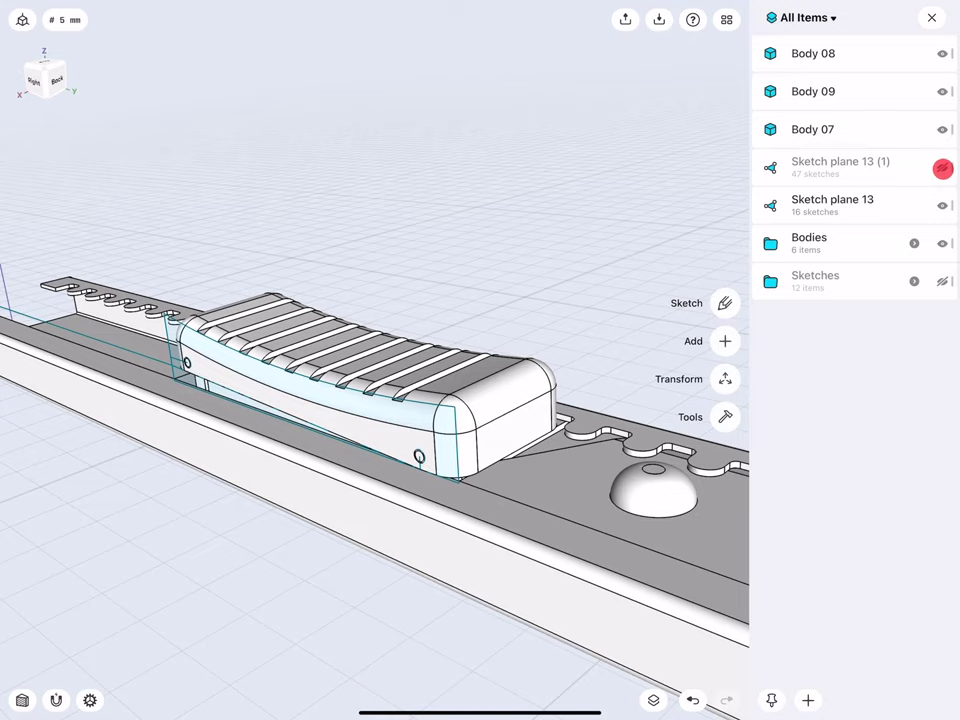
left_click(942, 168)
- Move Sketch plane 13 and Sketch plane 13 (1) into the Sketches folder
left_click(881, 200)
left_click(851, 161)
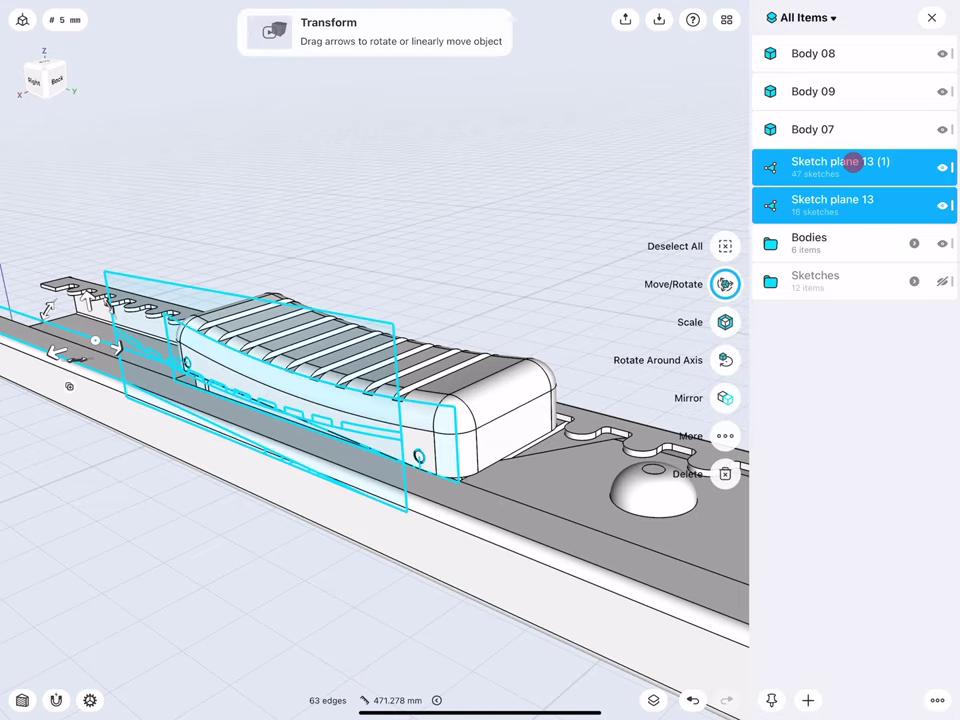
left_click_drag(861, 207, 862, 315)
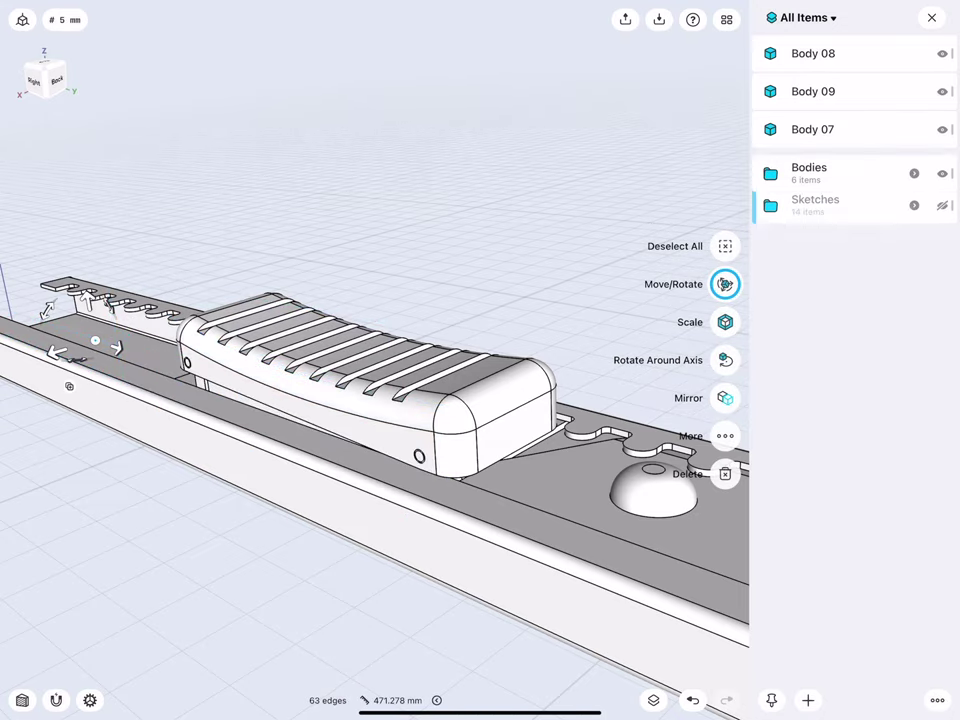
- Move Body 07, Body 08 and Body 09 into the Bodies folder and clear the selection
left_click(837, 132)
left_click(846, 92)
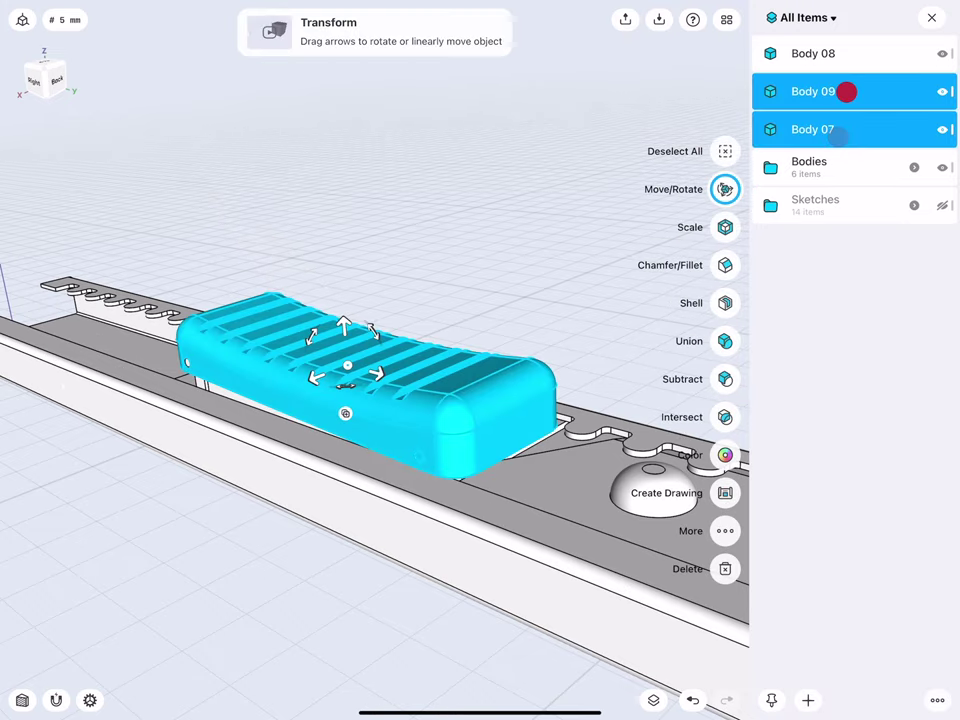
left_click(845, 51)
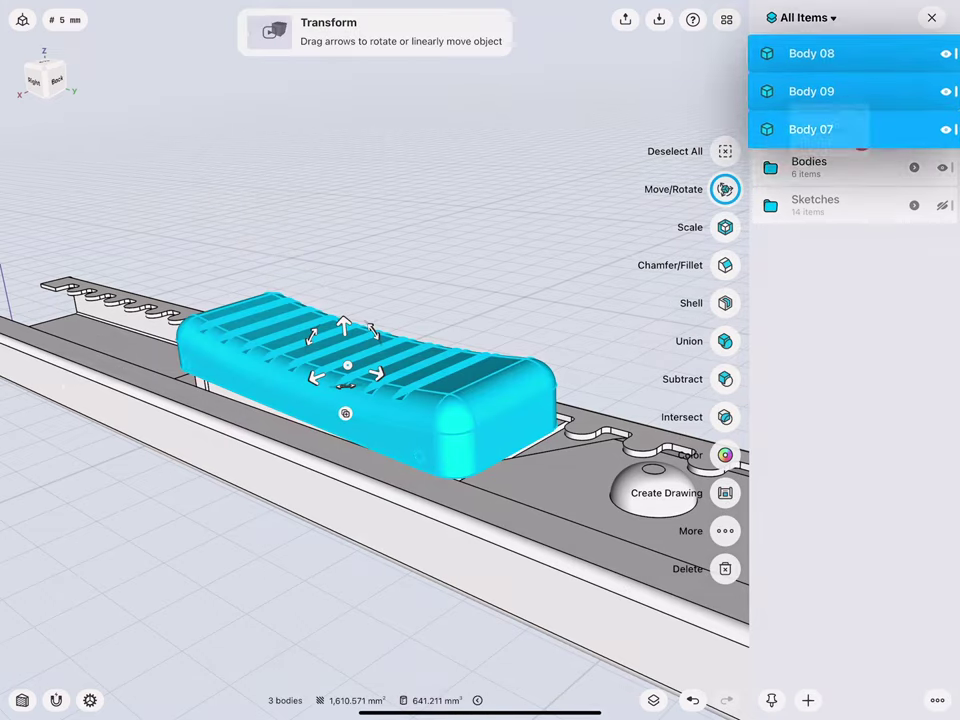
left_click_drag(861, 128, 862, 167)
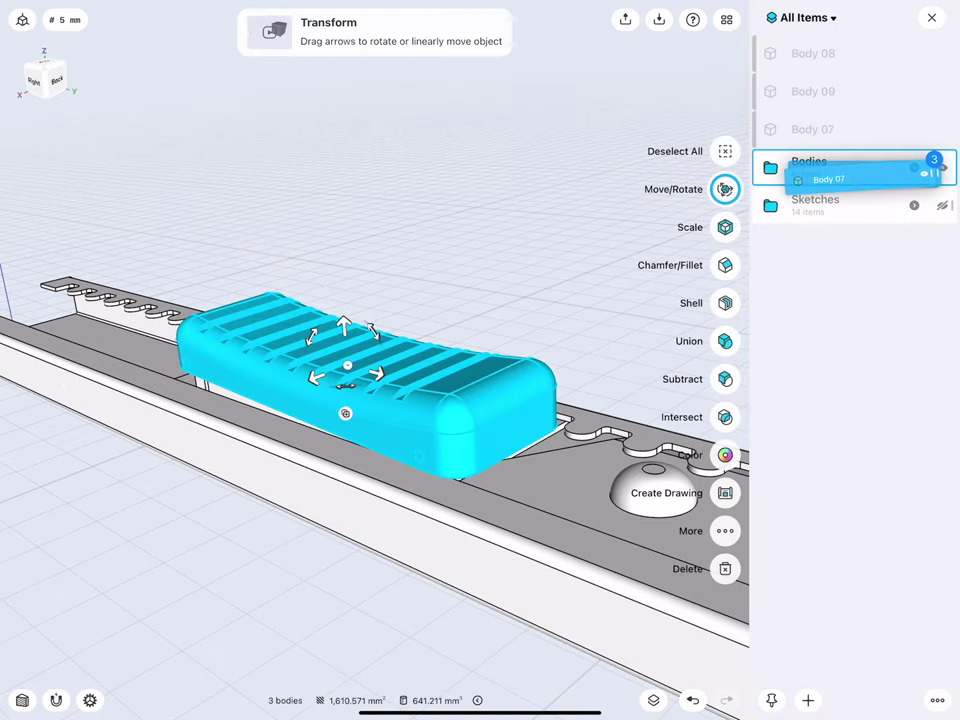
left_click(214, 225)
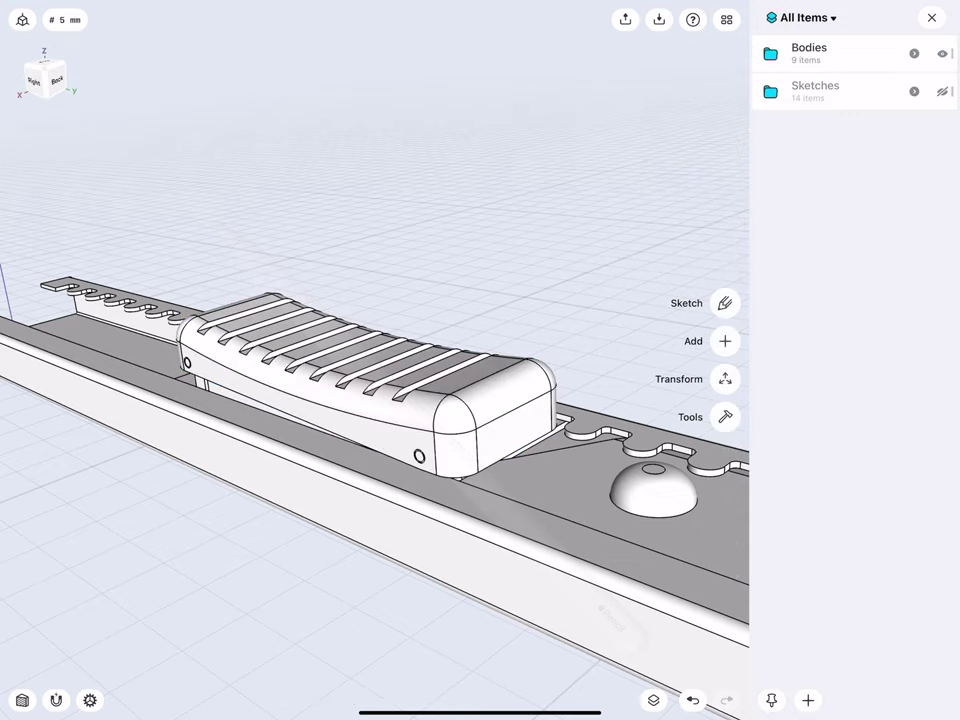
middle_click_drag(276, 379, 293, 391)
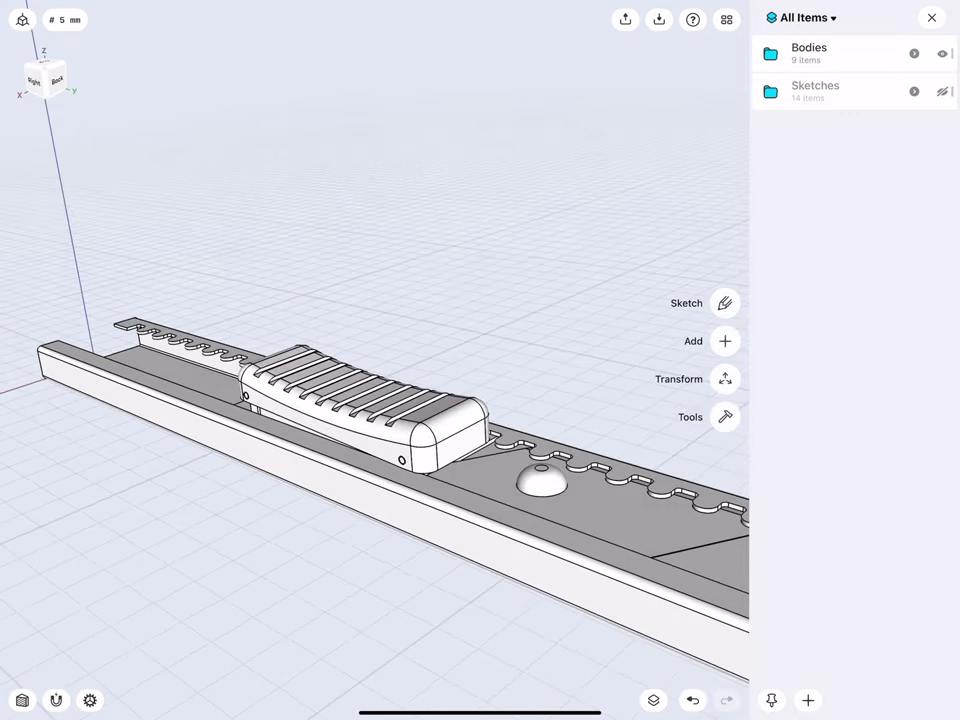
left_click(931, 17)
- Turn the cutter end-on and add a plane offset 3 mm from the top face beside the slider
left_click_drag(45, 75, 58, 75)
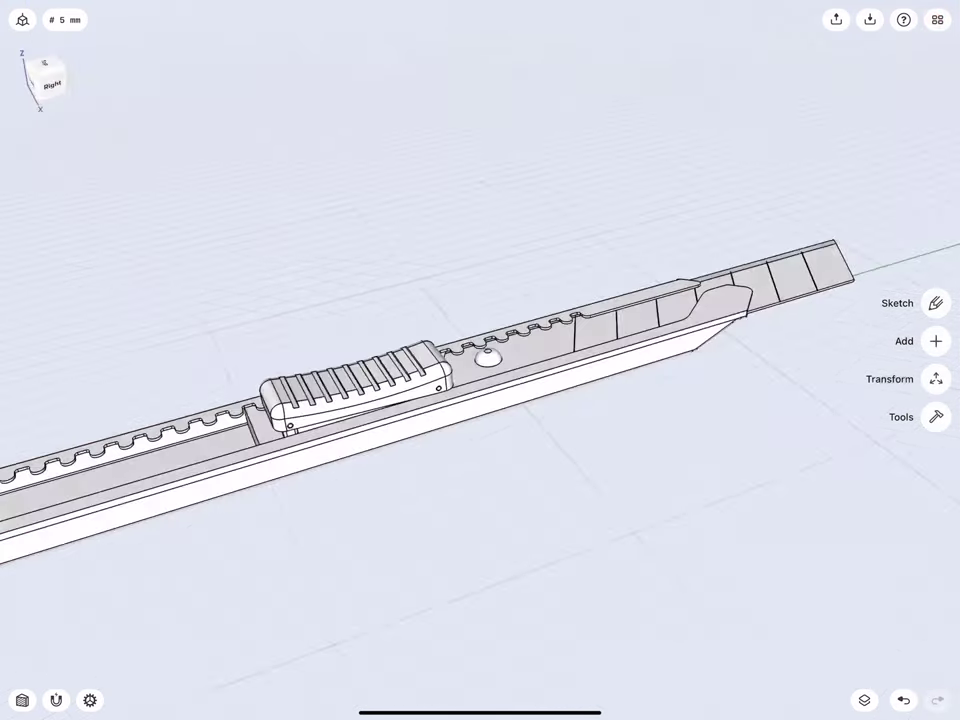
mouse_move(296, 407)
middle_mouse_down()
mouse_move(221, 422)
mouse_move(302, 403)
mouse_move(281, 394)
mouse_move(289, 375)
mouse_move(257, 330)
mouse_move(257, 297)
middle_mouse_up()
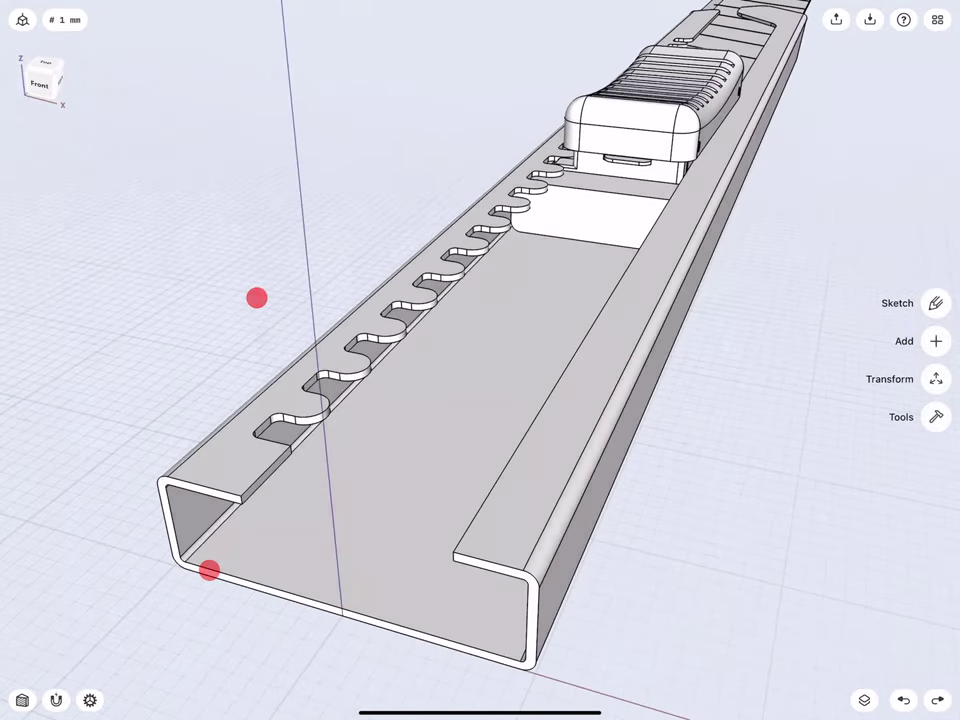
left_click(496, 552)
left_click(935, 473)
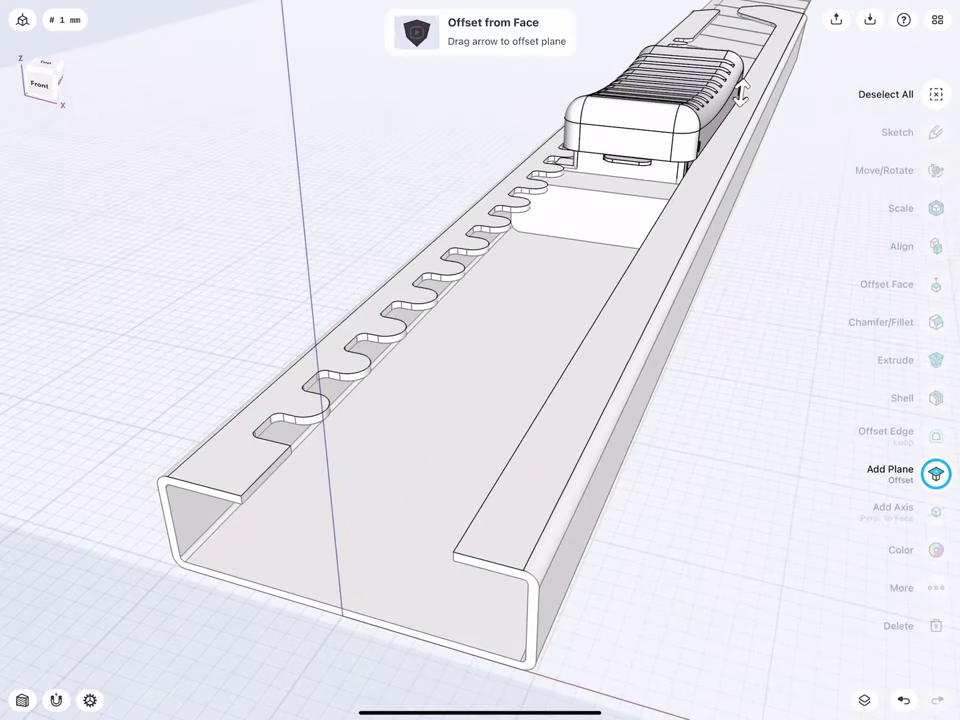
scroll(328, 463, "down", 5)
left_click(576, 270)
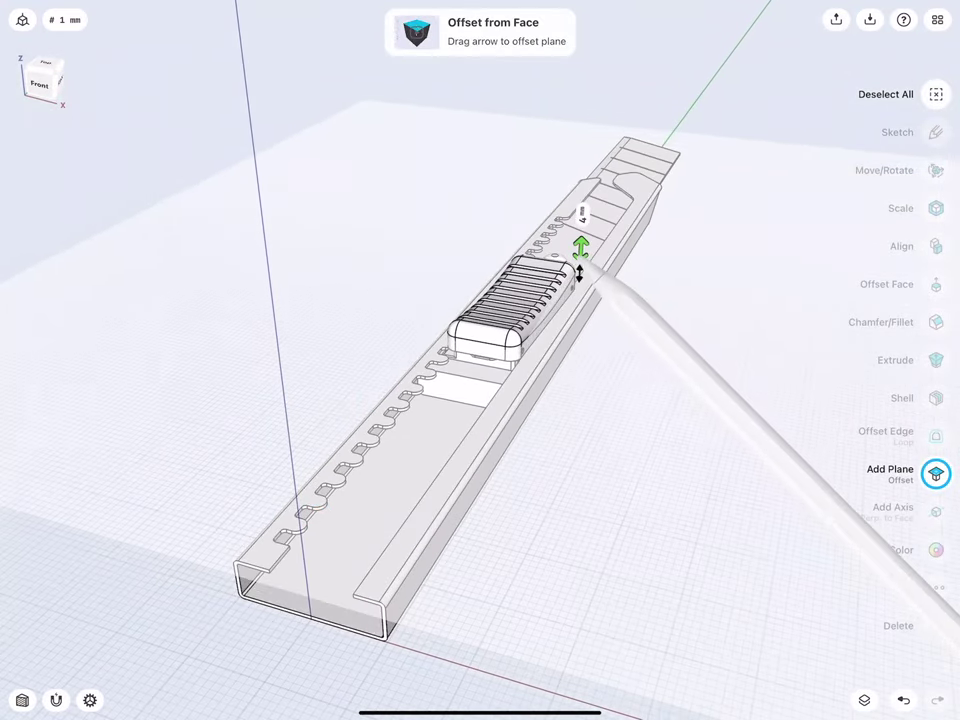
left_click_drag(579, 262, 580, 248)
left_click(582, 218)
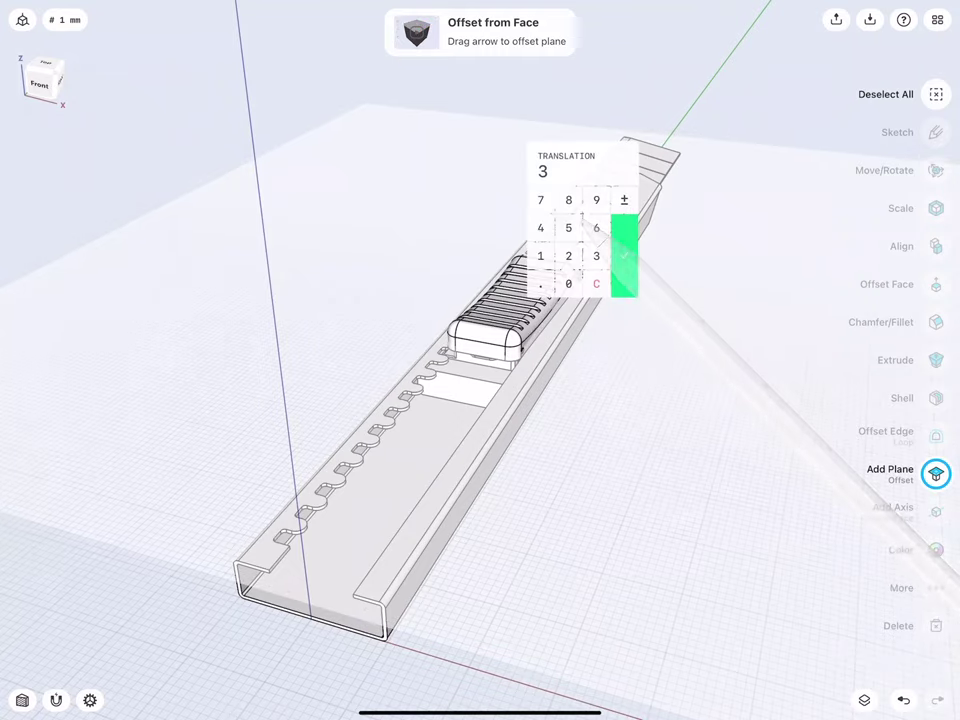
left_click(622, 252)
left_click(182, 122)
middle_click_drag(266, 553, 396, 418)
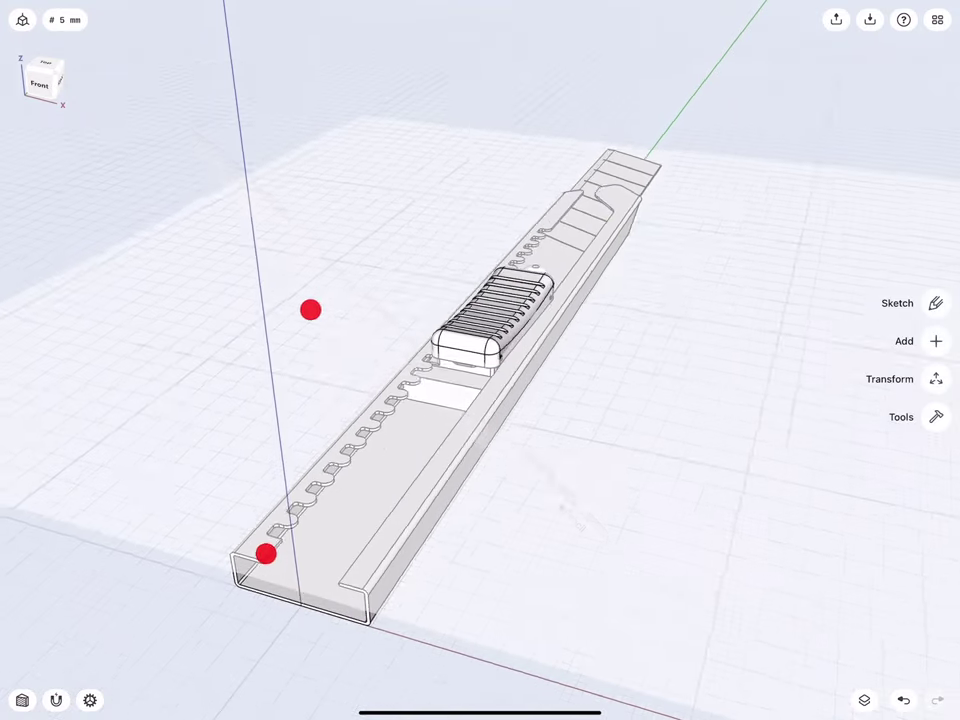
- Start a sketch on the new plane with a 10 mm line and a 15 mm line
left_click(396, 418)
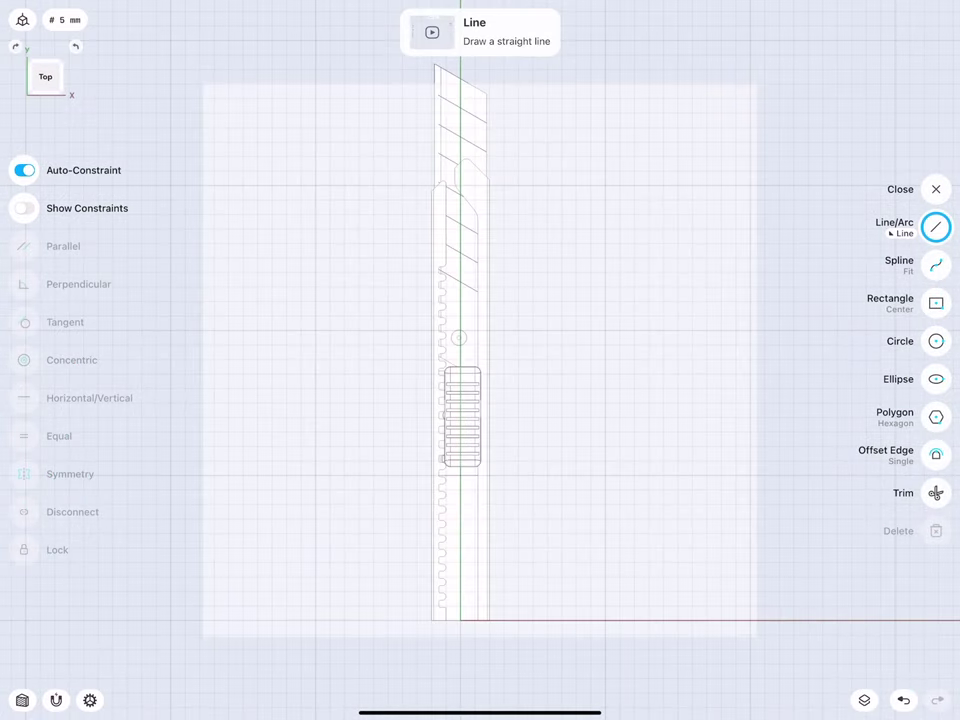
mouse_move(411, 441)
middle_mouse_down()
mouse_move(333, 268)
mouse_move(317, 360)
mouse_move(307, 310)
middle_mouse_up()
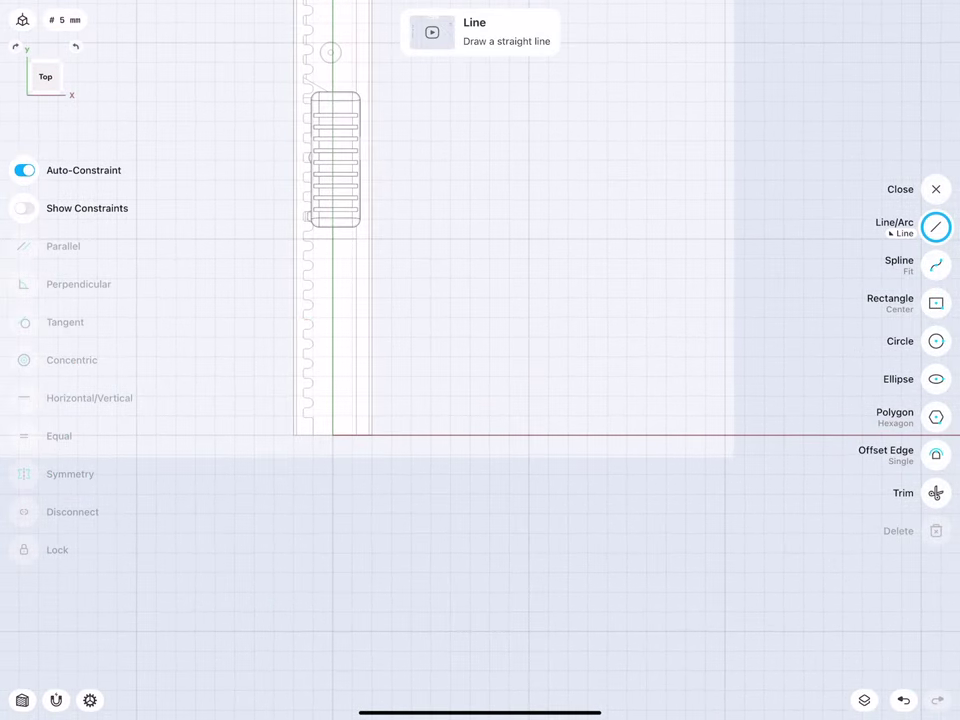
mouse_move(332, 435)
left_mouse_down()
mouse_move(332, 473)
mouse_move(272, 455)
left_mouse_up()
left_click(370, 455)
left_click(414, 522)
mouse_move(332, 473)
left_mouse_down()
mouse_move(391, 473)
mouse_move(376, 547)
left_mouse_up()
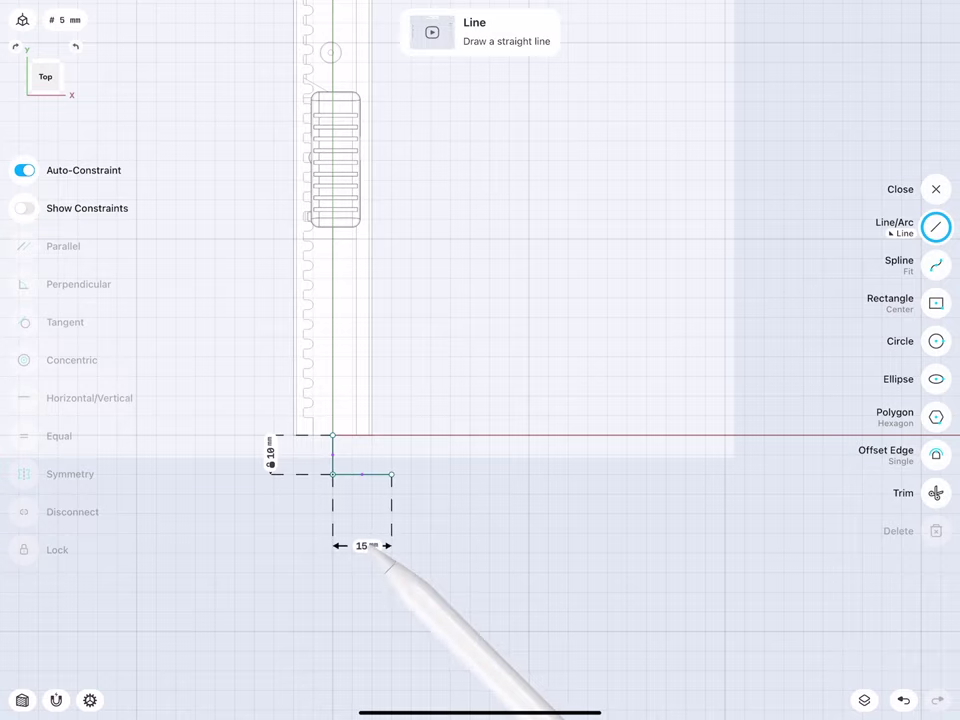
left_click(366, 545)
left_click(409, 615)
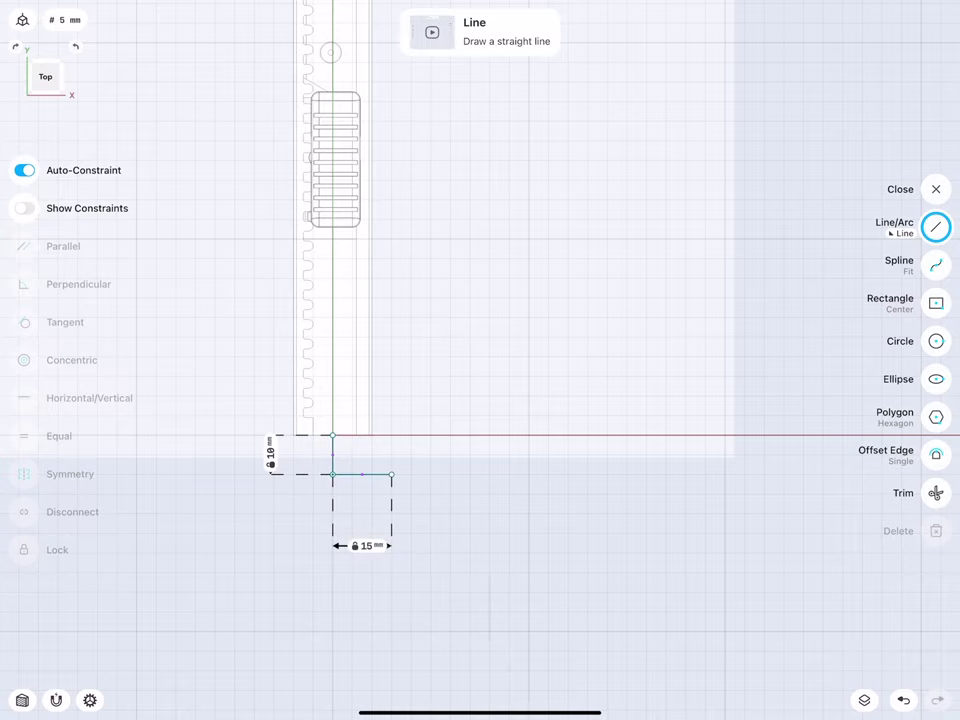
- Draw a 145 mm line up alongside the cutter, with its dimension on the right
scroll(278, 375, "up", 5)
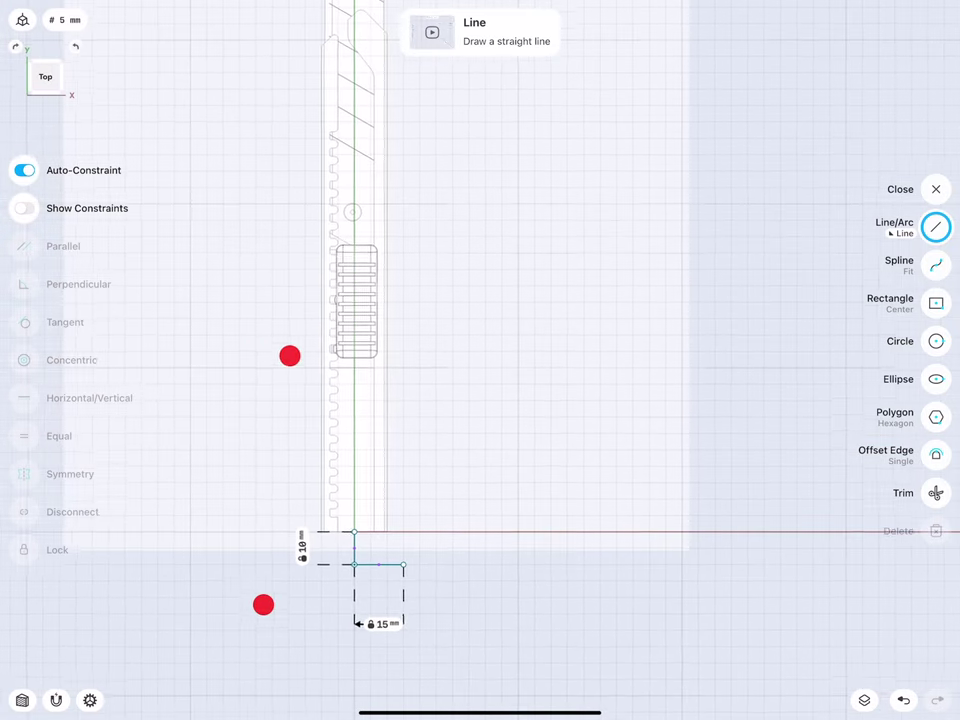
mouse_move(403, 568)
left_mouse_down()
mouse_move(403, 75)
mouse_move(403, 106)
left_mouse_up()
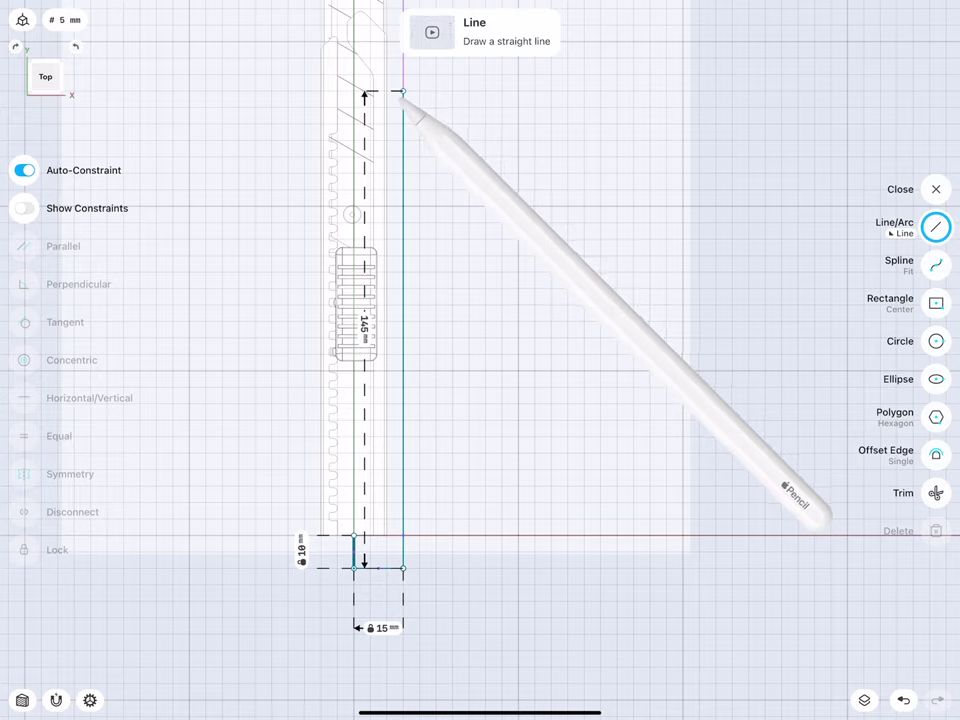
left_click(364, 322)
left_click(406, 390)
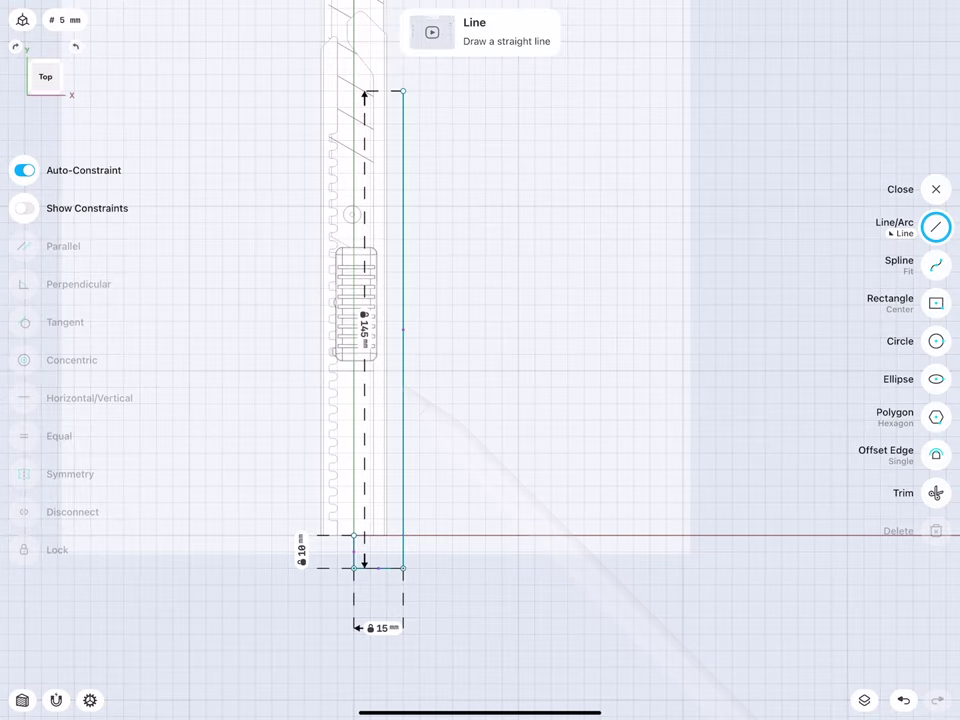
mouse_move(364, 322)
left_mouse_down()
mouse_move(381, 332)
mouse_move(494, 325)
left_mouse_up()
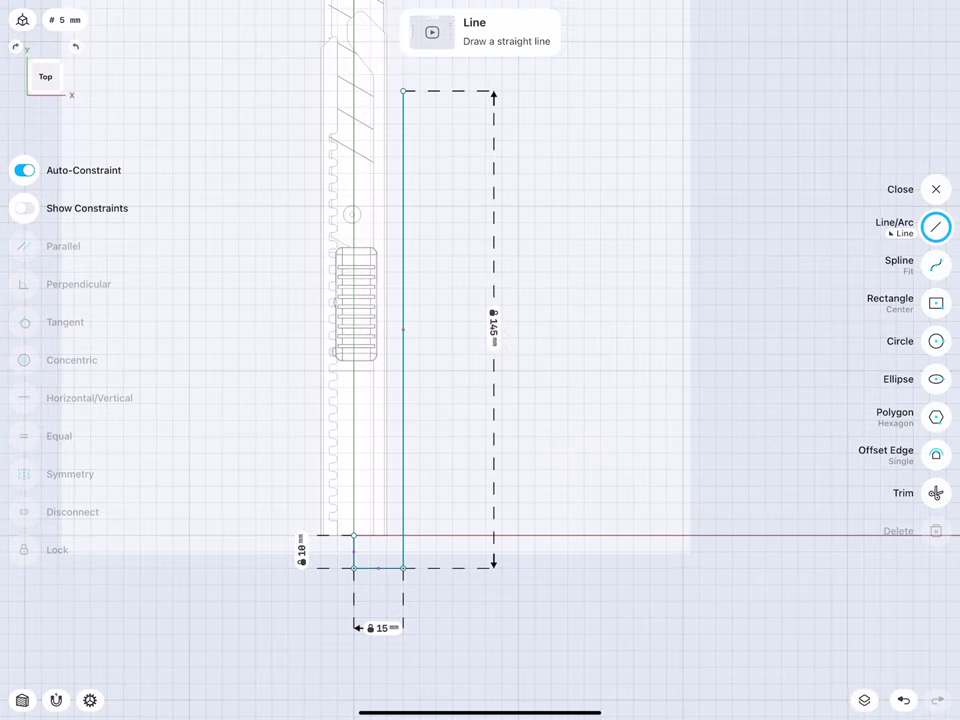
- Add a 5 mm top line and a 10 mm segment, then close the shape diagonally
middle_click_drag(316, 138, 294, 349)
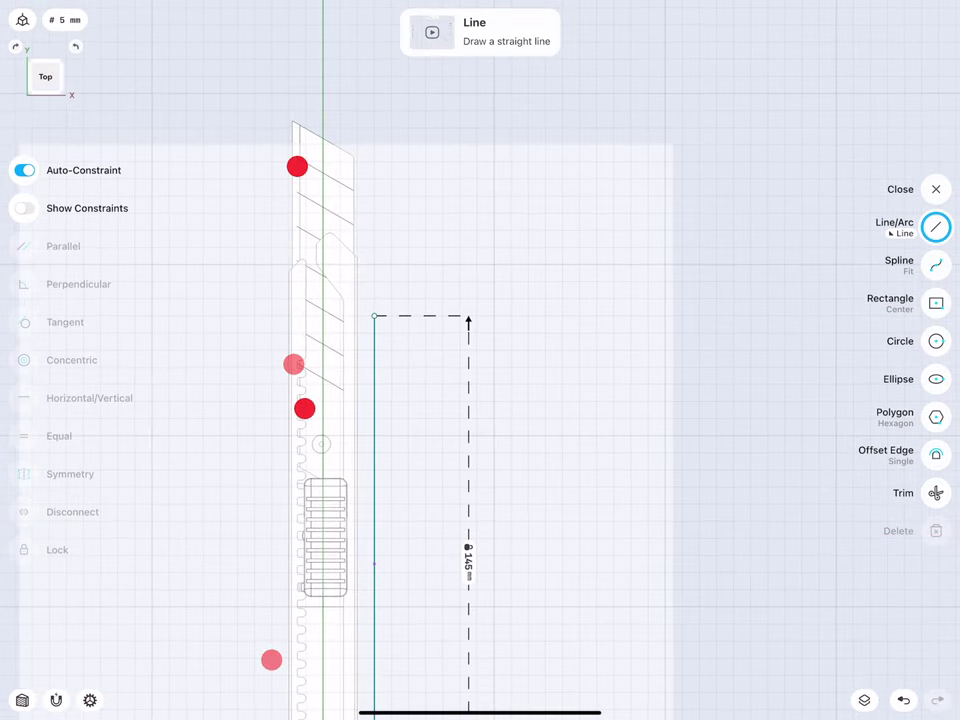
middle_click_drag(297, 165, 336, 182)
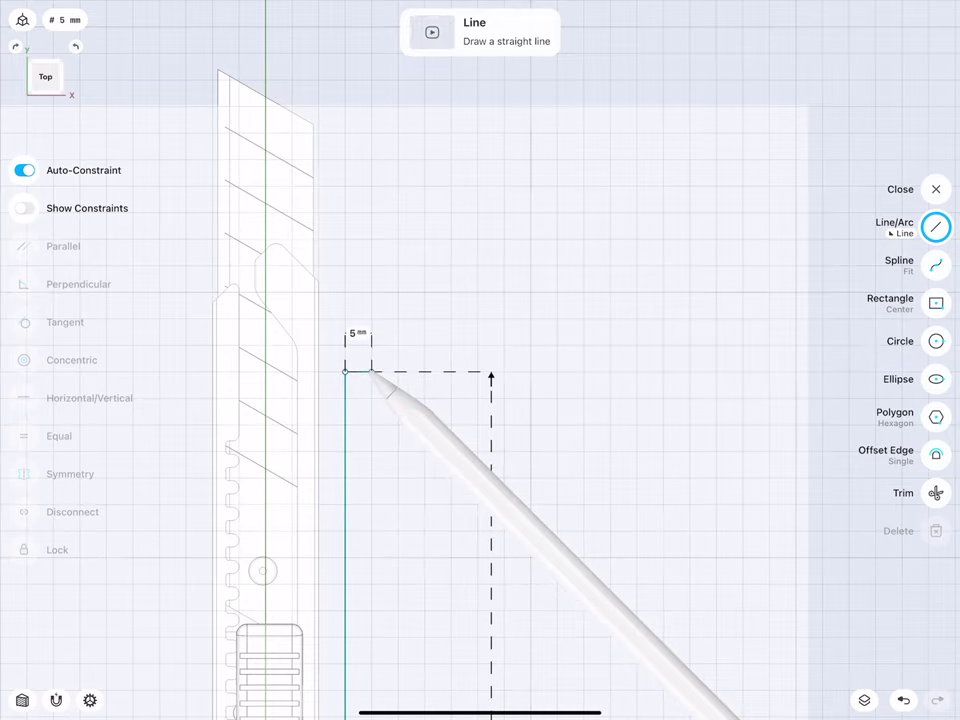
left_click(370, 419)
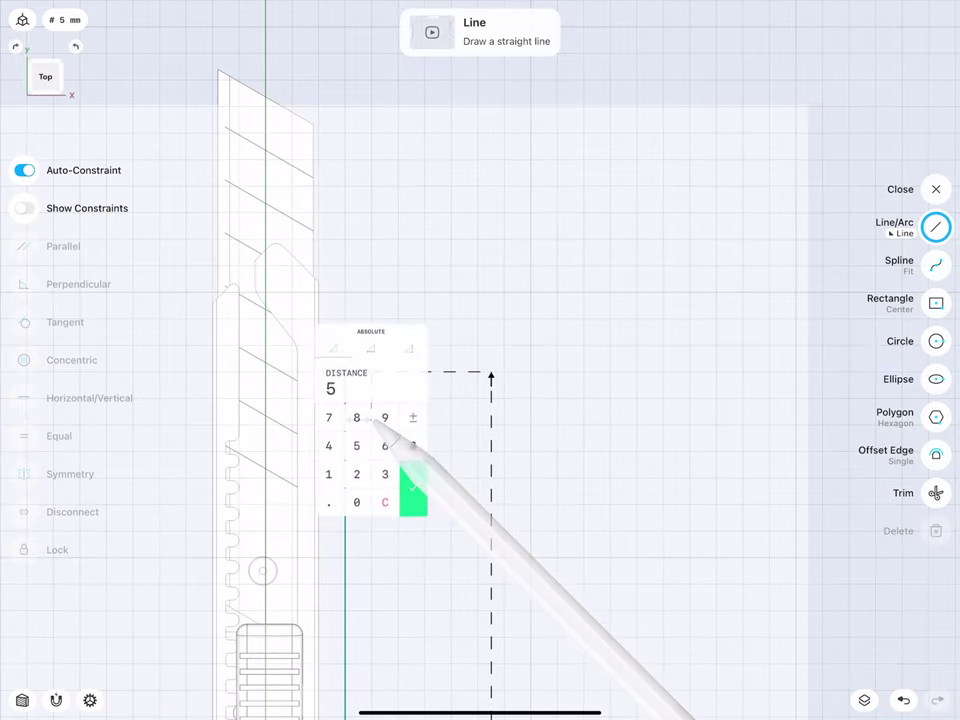
left_click(413, 490)
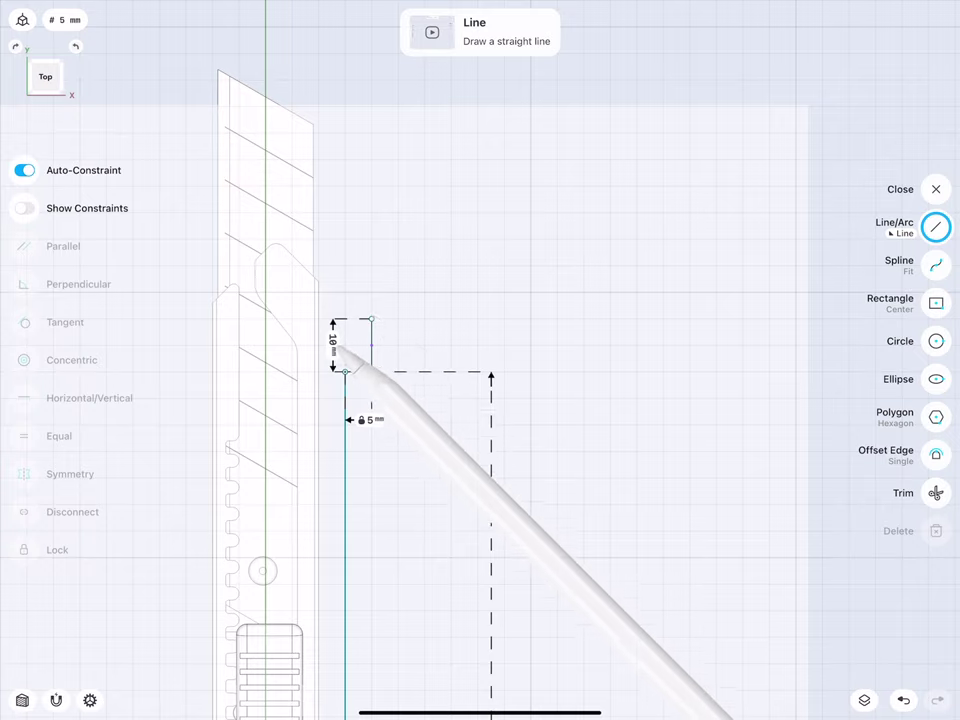
left_click(371, 319)
left_click(455, 350)
left_click(497, 422)
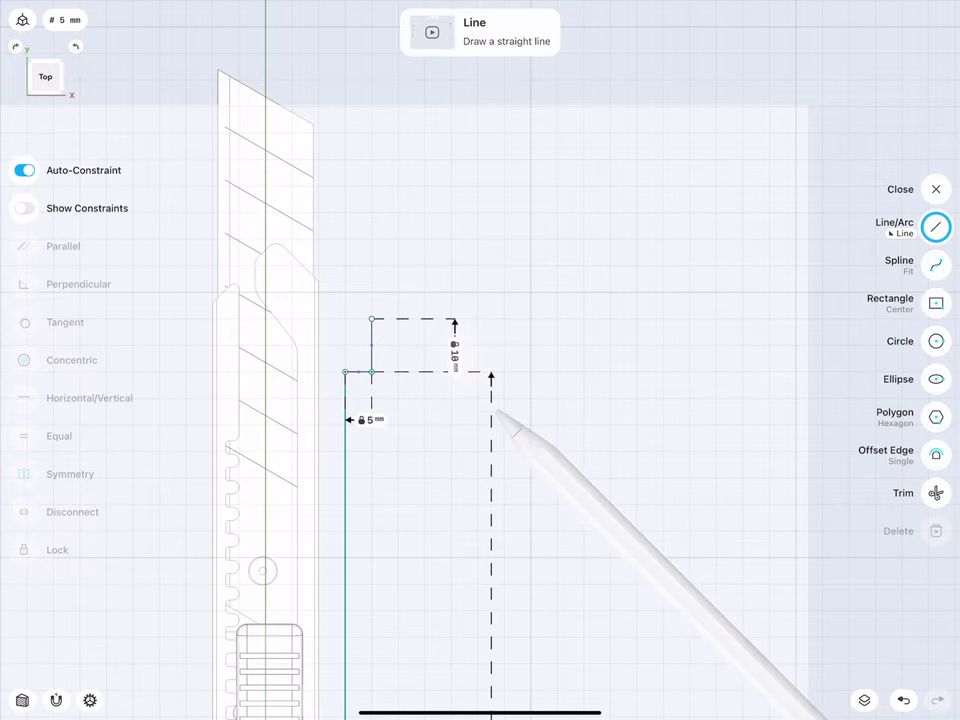
left_click(345, 372)
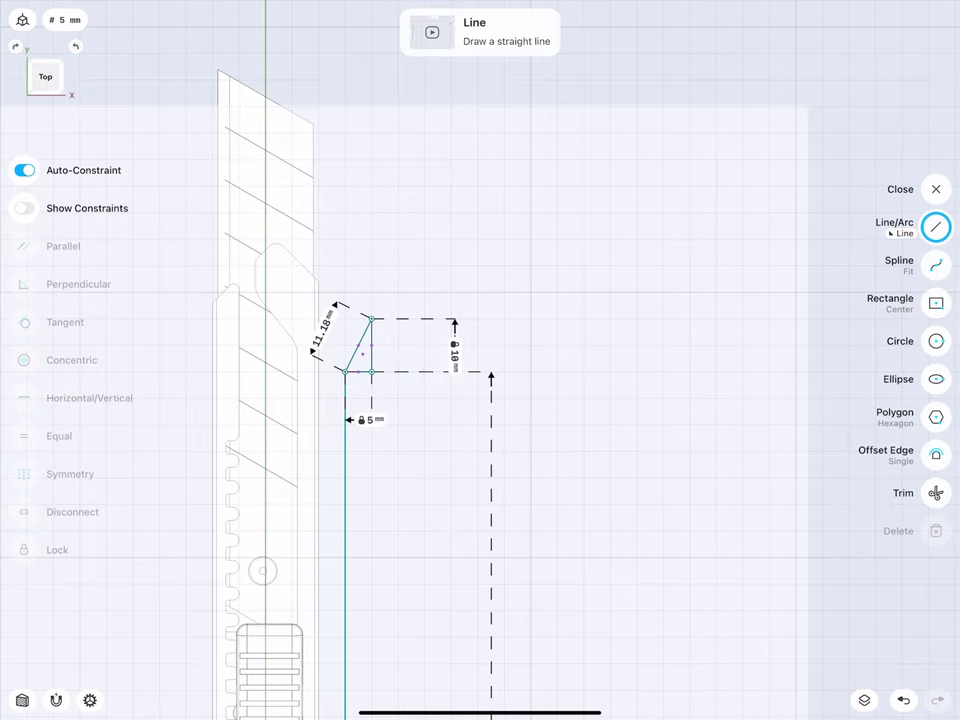
- Draw a 35 mm top edge leftward from the nose vertex and a side line down
middle_click_drag(252, 551, 339, 548)
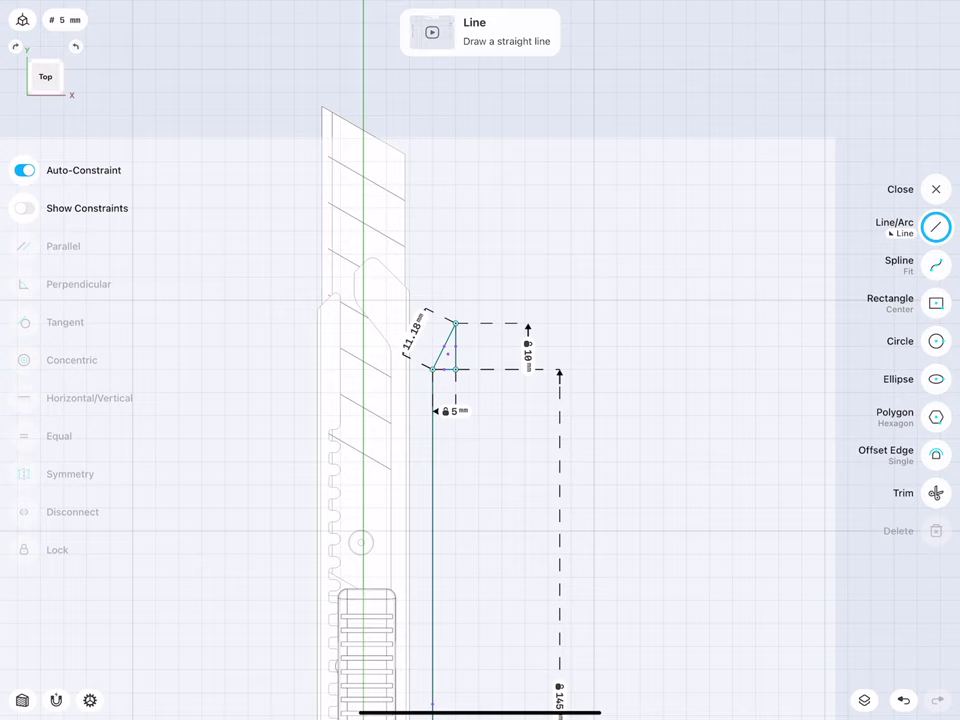
mouse_move(455, 323)
left_mouse_down()
mouse_move(271, 324)
mouse_move(294, 323)
left_mouse_up()
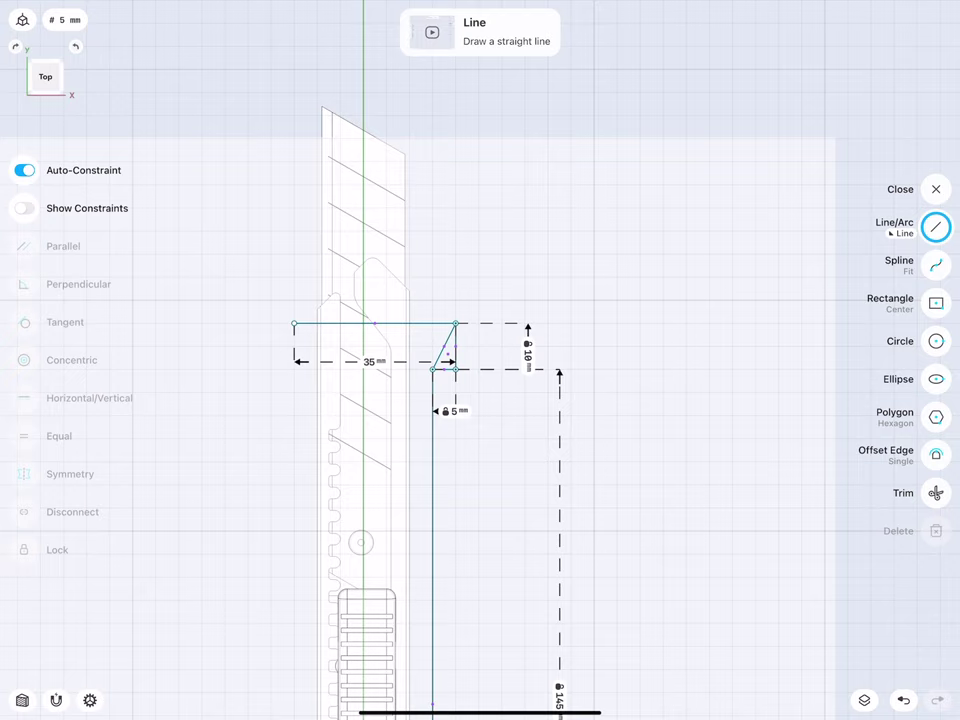
left_click(372, 362)
left_click(418, 428)
left_click_drag(294, 323, 295, 392)
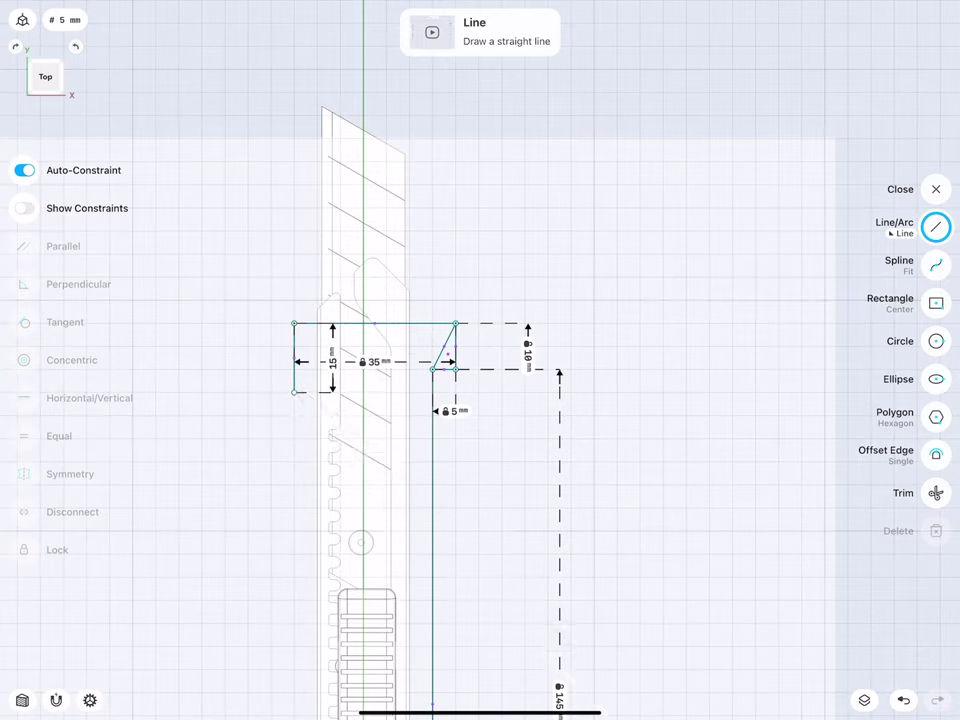
left_click_drag(333, 362, 262, 366)
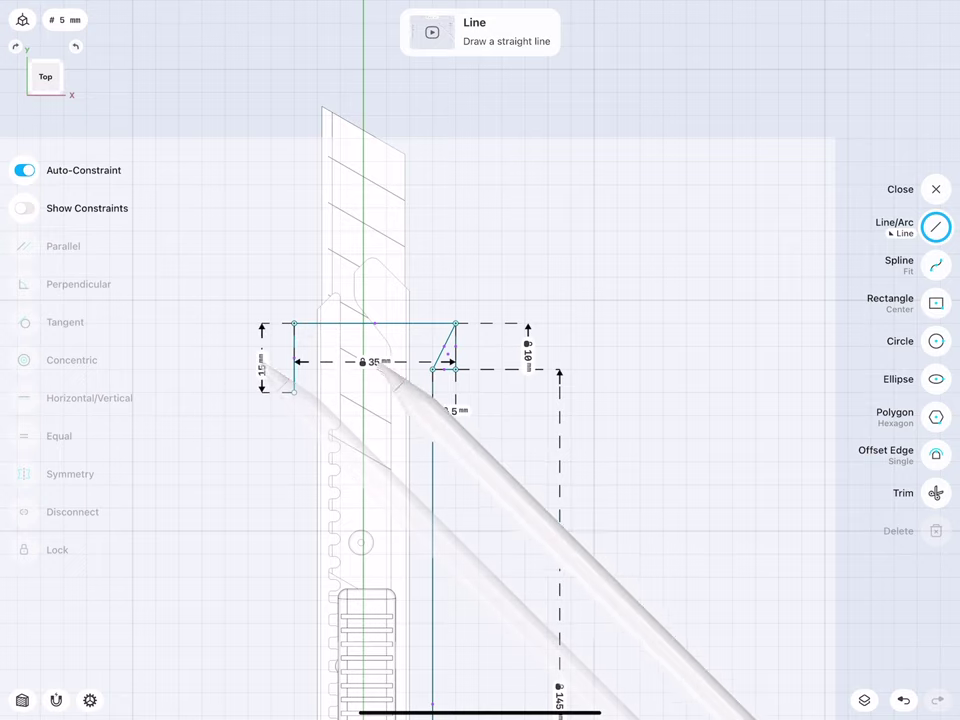
left_click_drag(372, 362, 372, 246)
- Add the diagonal to the top corner, a 5 mm step, and a 15 mm side line
left_click_drag(294, 392, 455, 323)
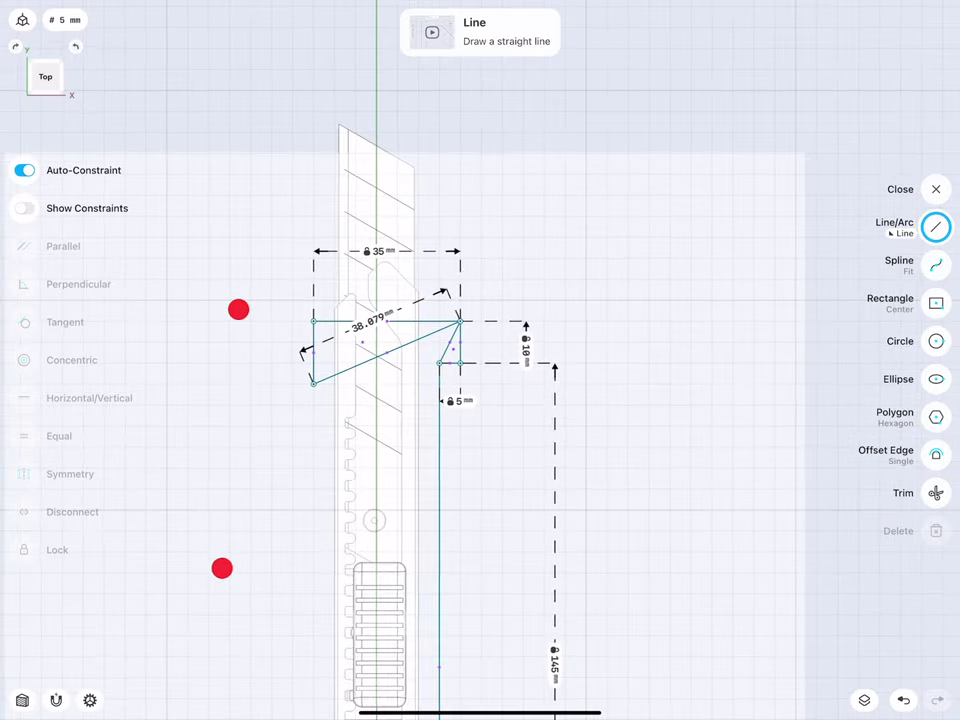
middle_click_drag(238, 309, 265, 276)
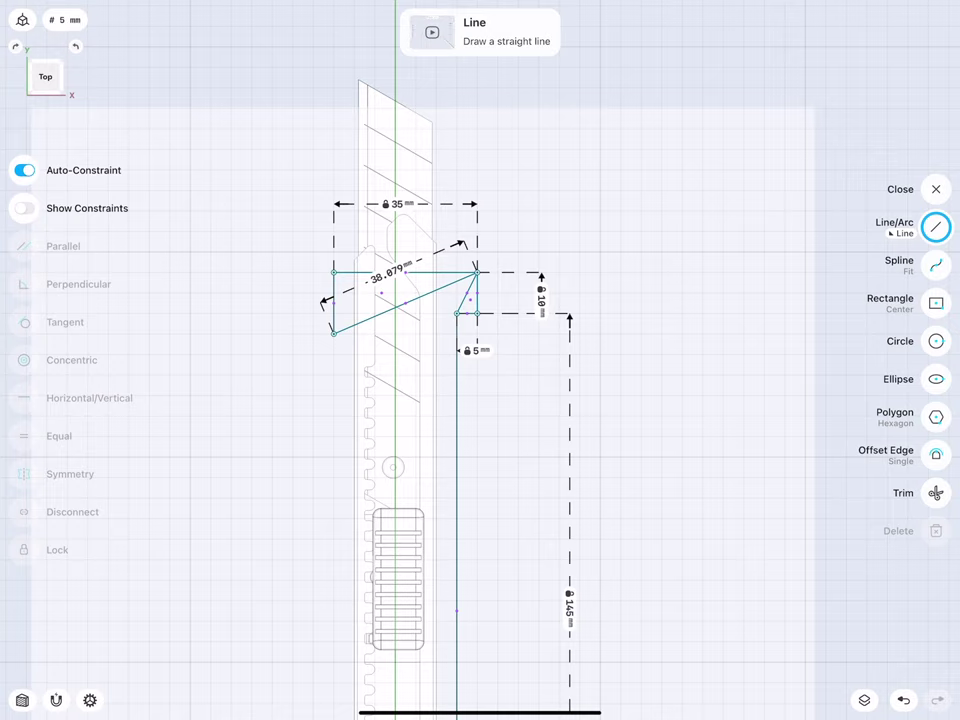
left_click(313, 333)
scroll(270, 360, "up", 2)
scroll(303, 330, "up", 2)
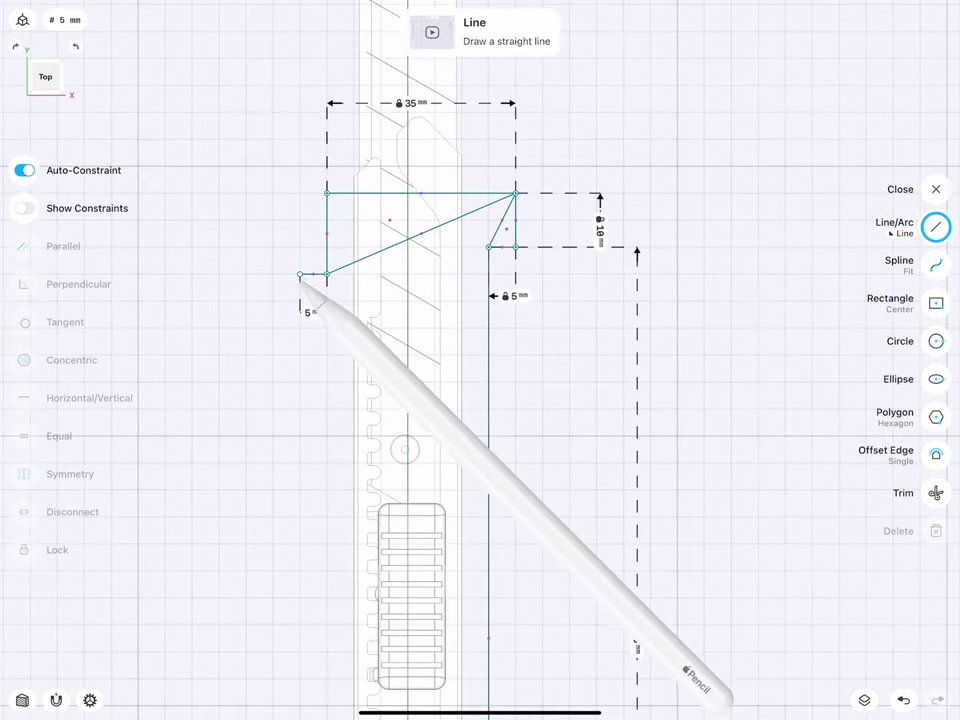
left_click_drag(300, 273, 300, 352)
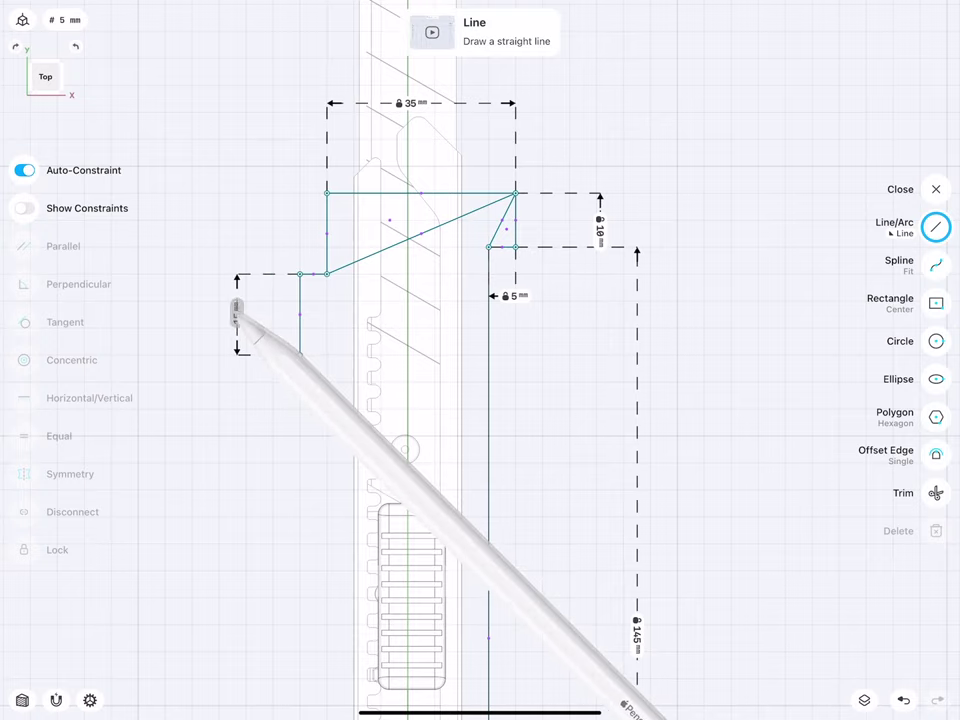
left_click(238, 310)
left_click(280, 380)
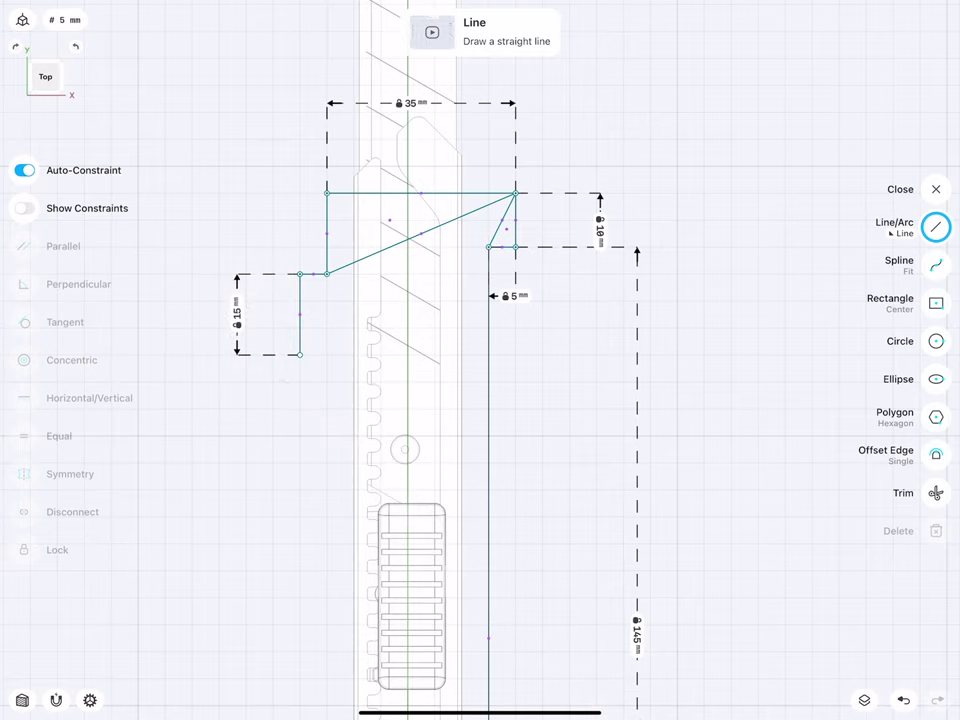
- Lock the short step at 5 mm with its dimension placed above it
scroll(300, 340, "up", 3)
left_click(231, 263)
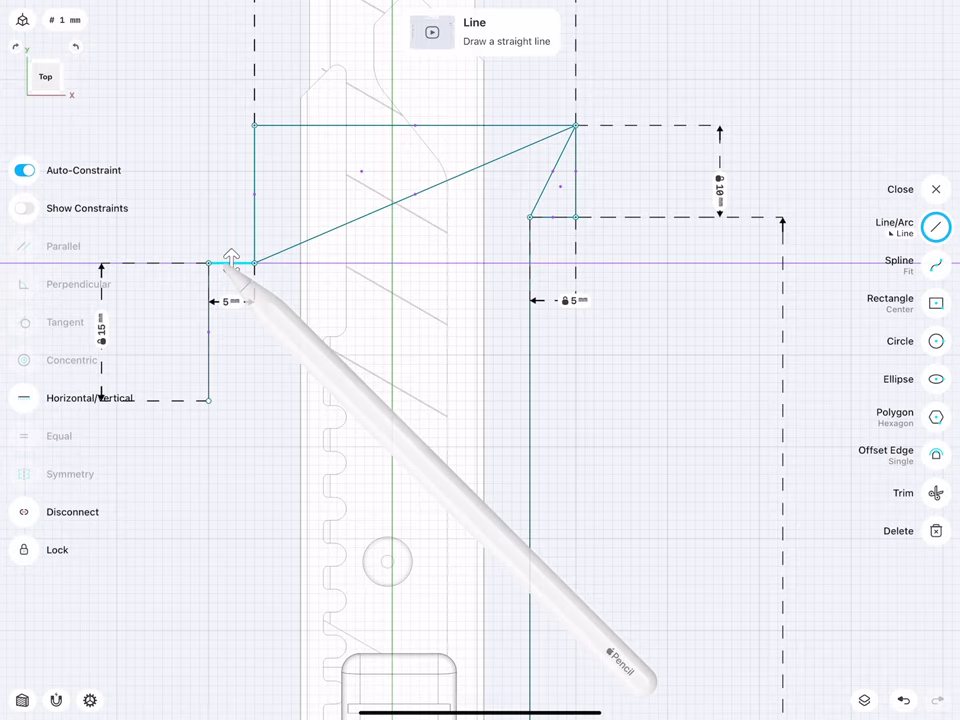
left_click_drag(225, 272, 150, 214)
left_click(140, 214)
left_click(181, 287)
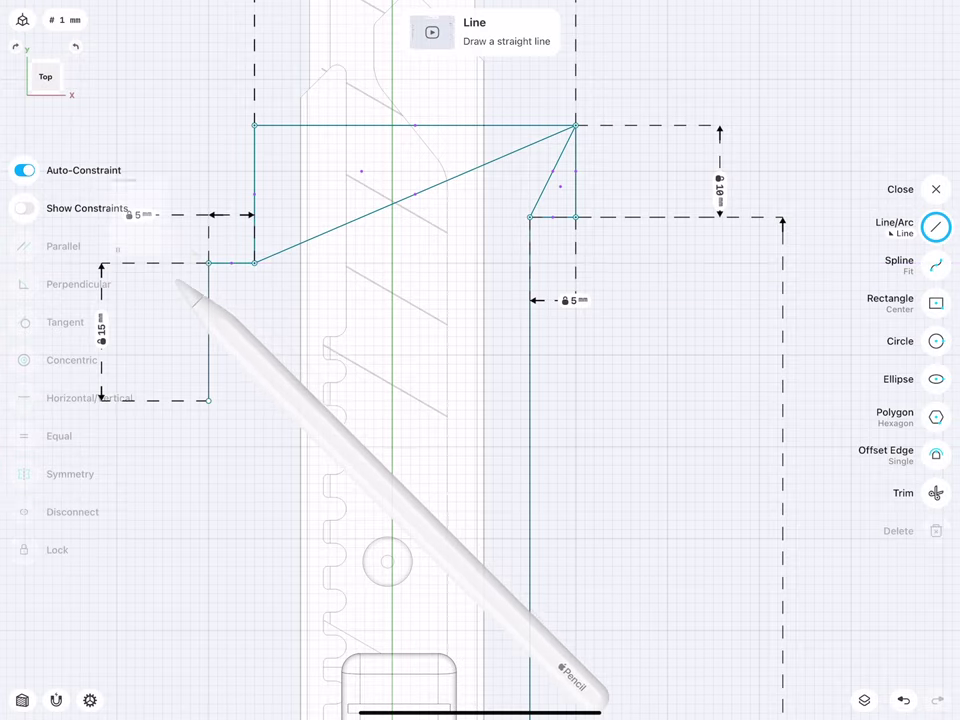
- Extend the left side with a segment fixed at 20 mm
scroll(215, 350, "down", 2)
scroll(215, 350, "down", 2)
scroll(222, 350, "down", 2)
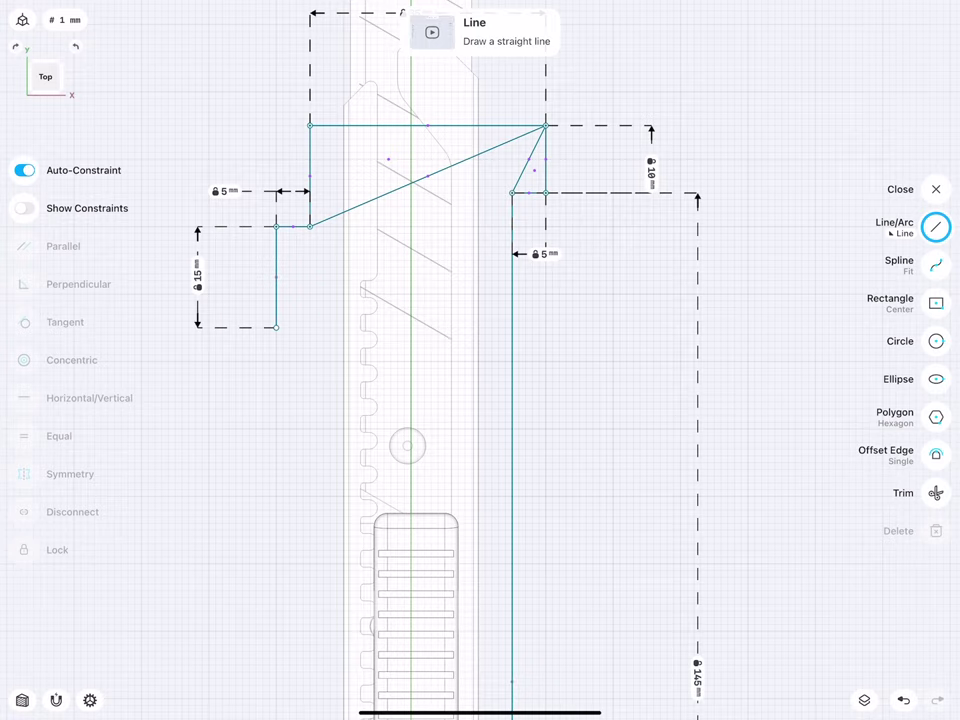
left_click_drag(276, 327, 277, 462)
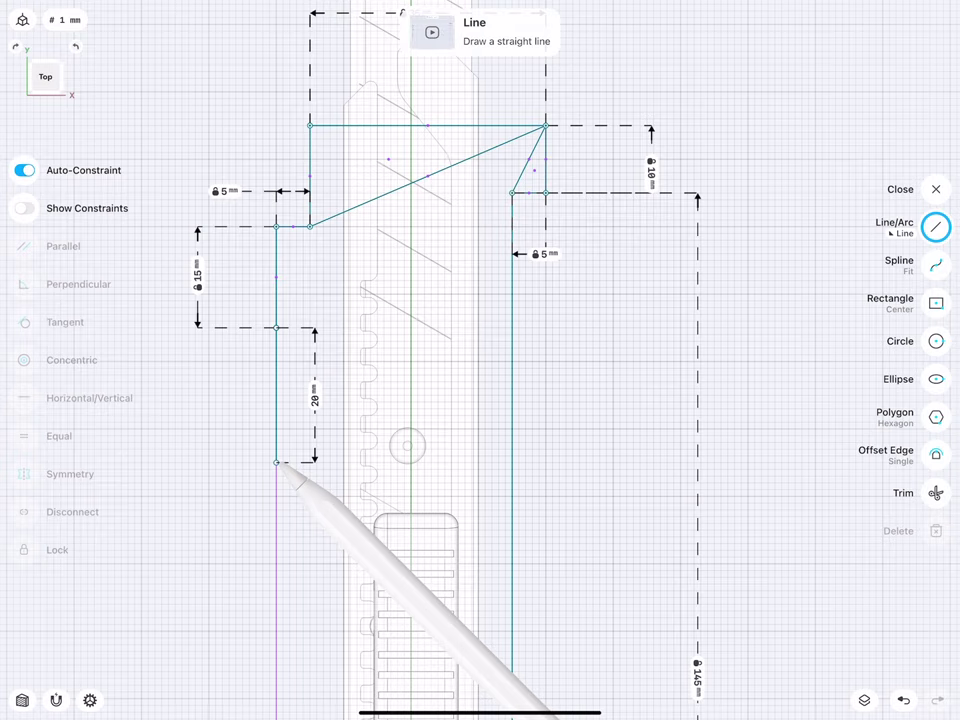
mouse_move(315, 398)
left_mouse_down()
mouse_move(188, 392)
mouse_move(200, 390)
left_mouse_up()
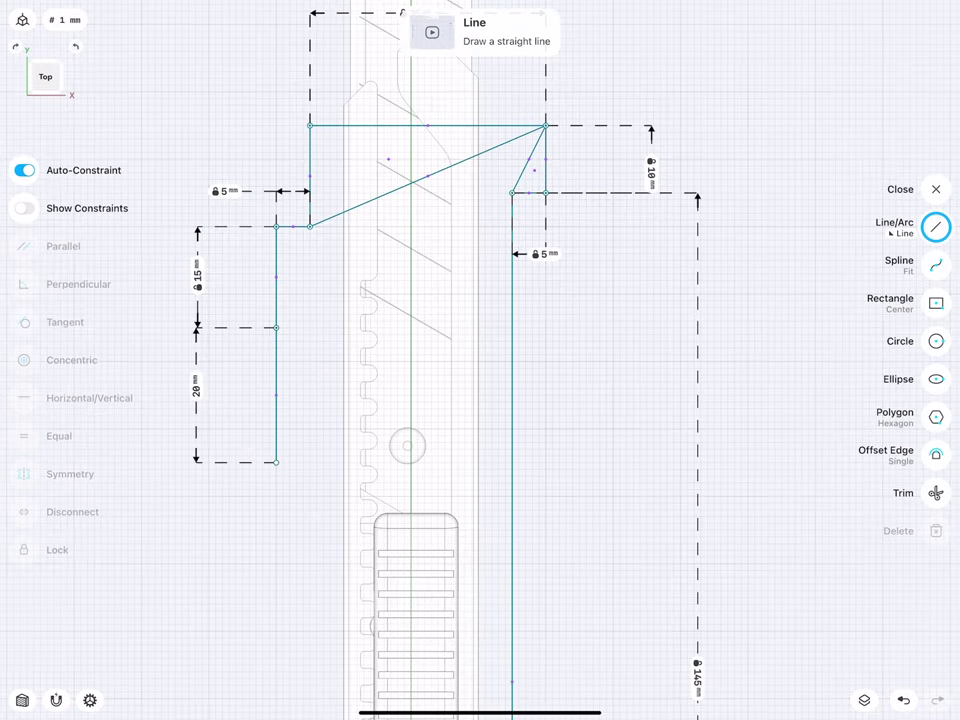
left_click(198, 385)
type("20")
left_click(236, 450)
- Add two more 20 mm segments further down the left side
left_click_drag(187, 460, 222, 300)
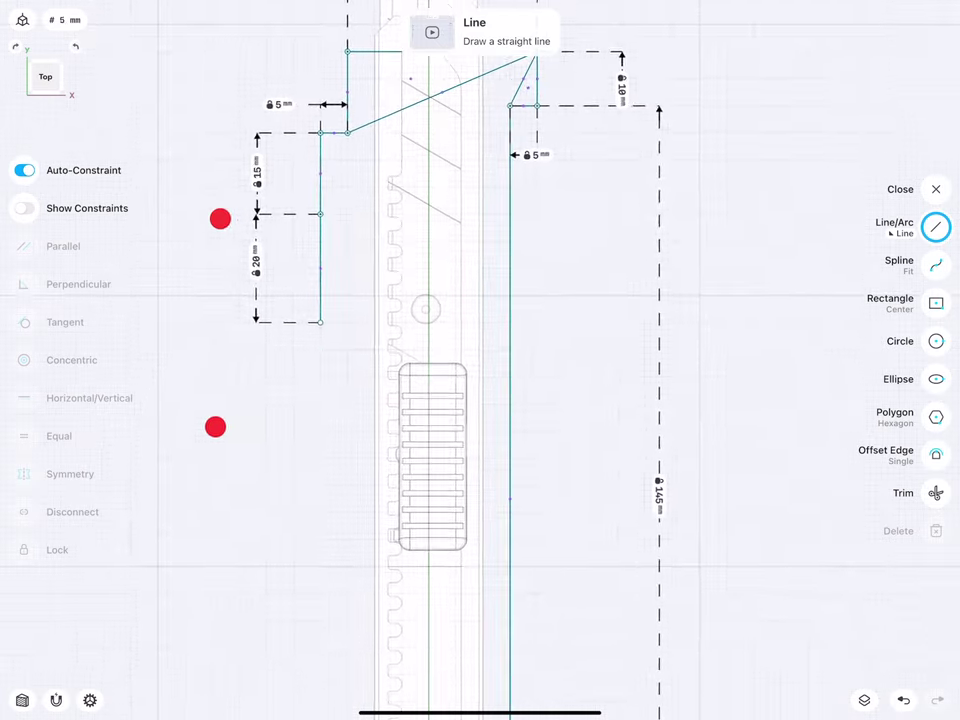
left_click_drag(317, 440, 311, 420)
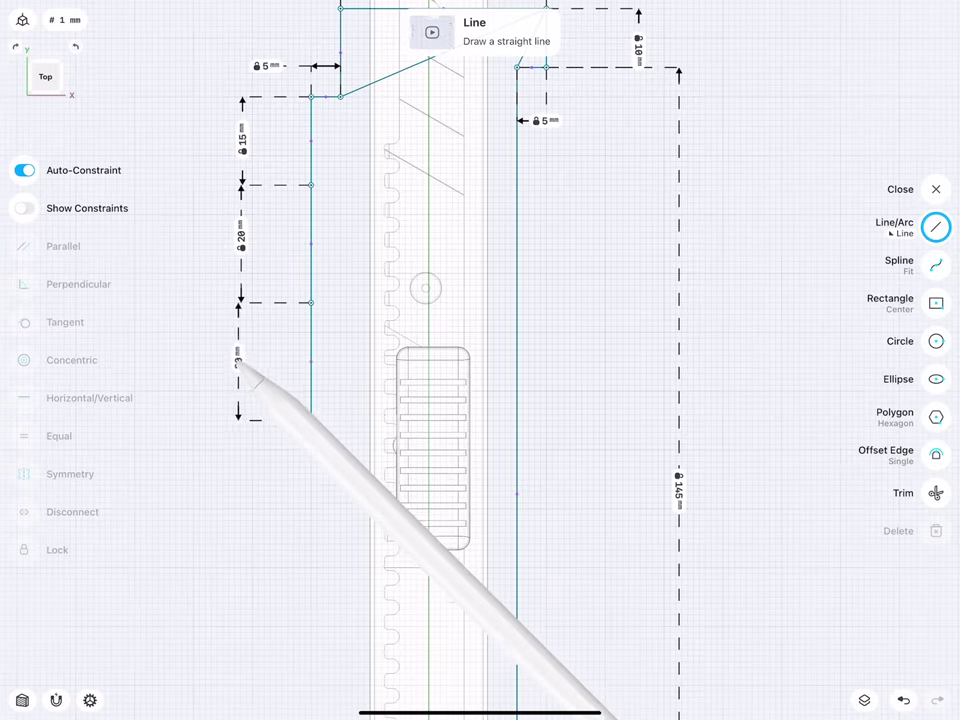
left_click(350, 365)
left_click(278, 428)
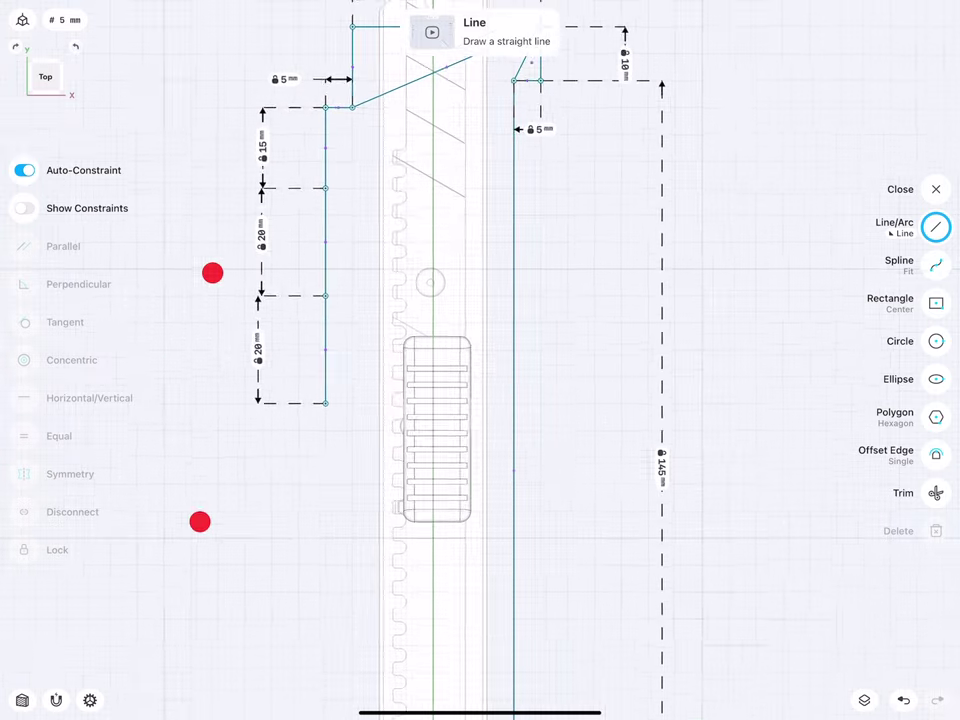
scroll(214, 348, "down", 3)
left_click_drag(373, 338, 373, 418)
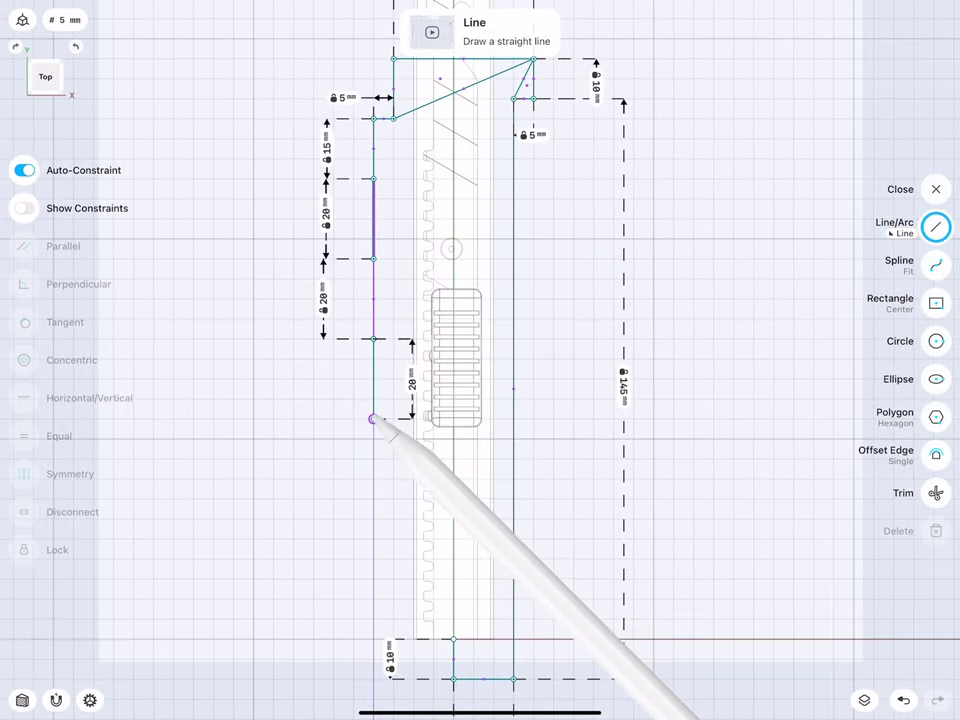
left_click(330, 377)
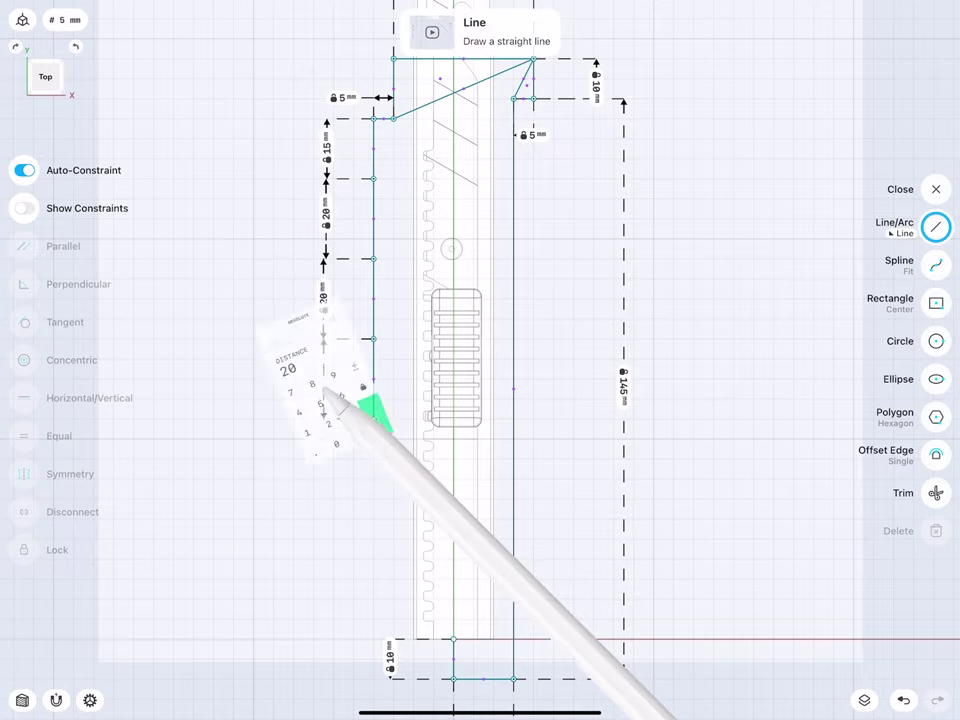
left_click(364, 396)
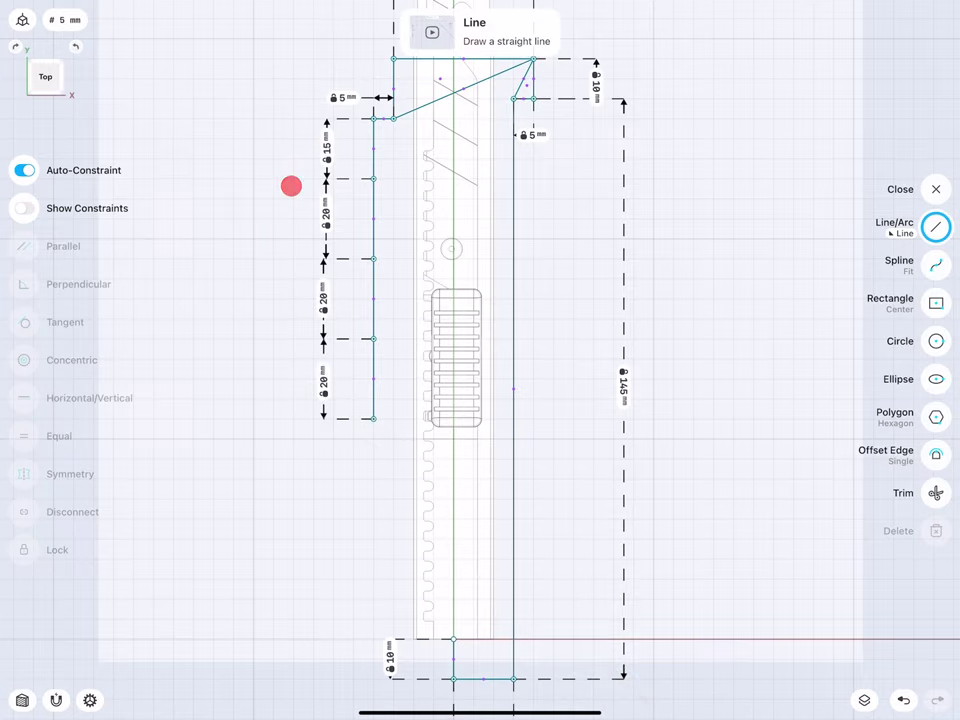
- Draw a first 5 mm stub out from the left line
scroll(298, 404, "up", 3)
scroll(298, 404, "up", 1)
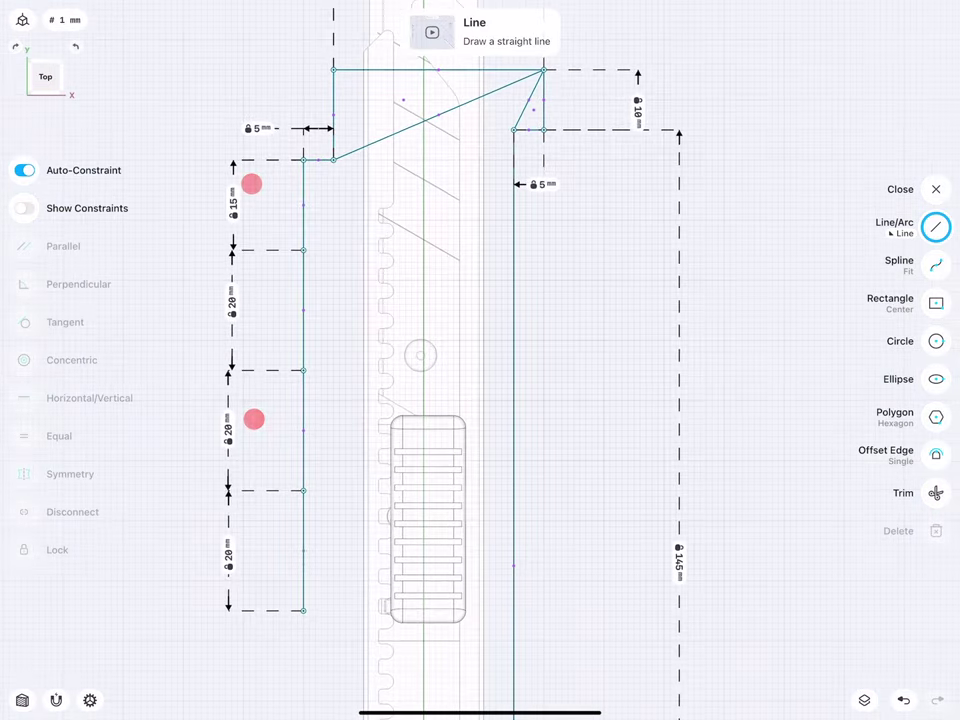
scroll(260, 320, "up", 2)
scroll(260, 320, "up", 1)
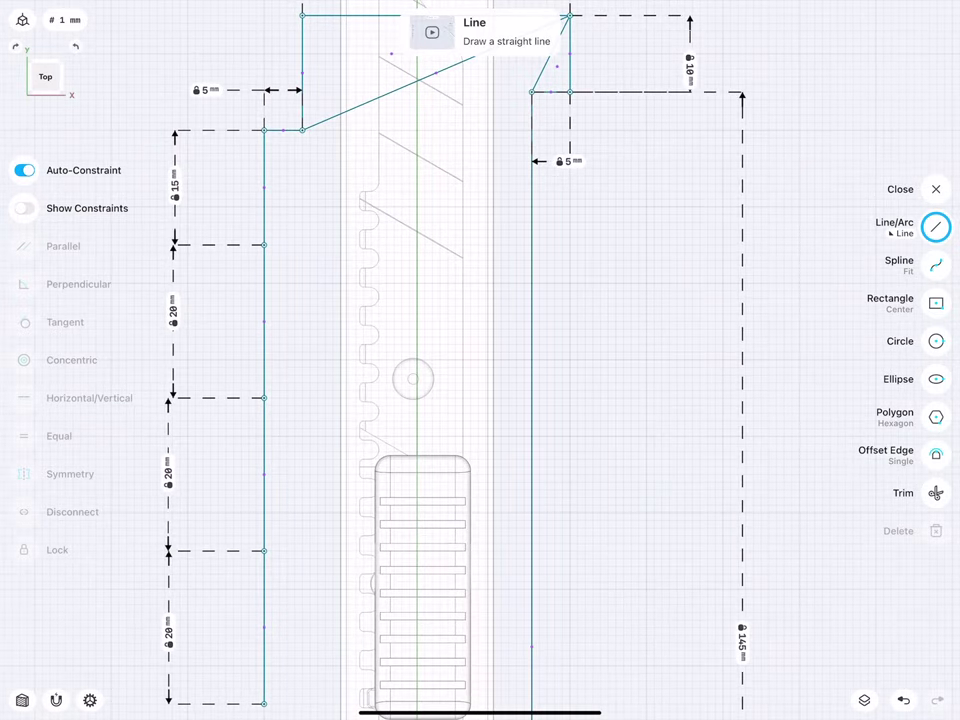
left_click_drag(264, 321, 302, 321)
left_click(283, 283)
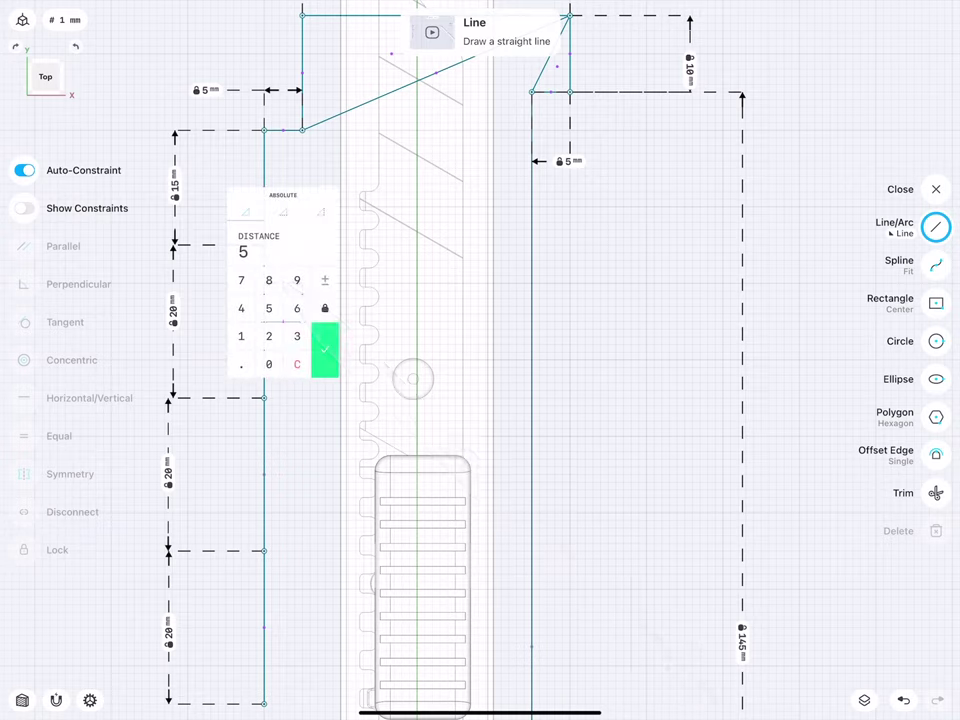
left_click(326, 349)
left_click(264, 480)
- Draw second and third 5 mm stubs lower on the left line
left_click_drag(265, 476, 302, 476)
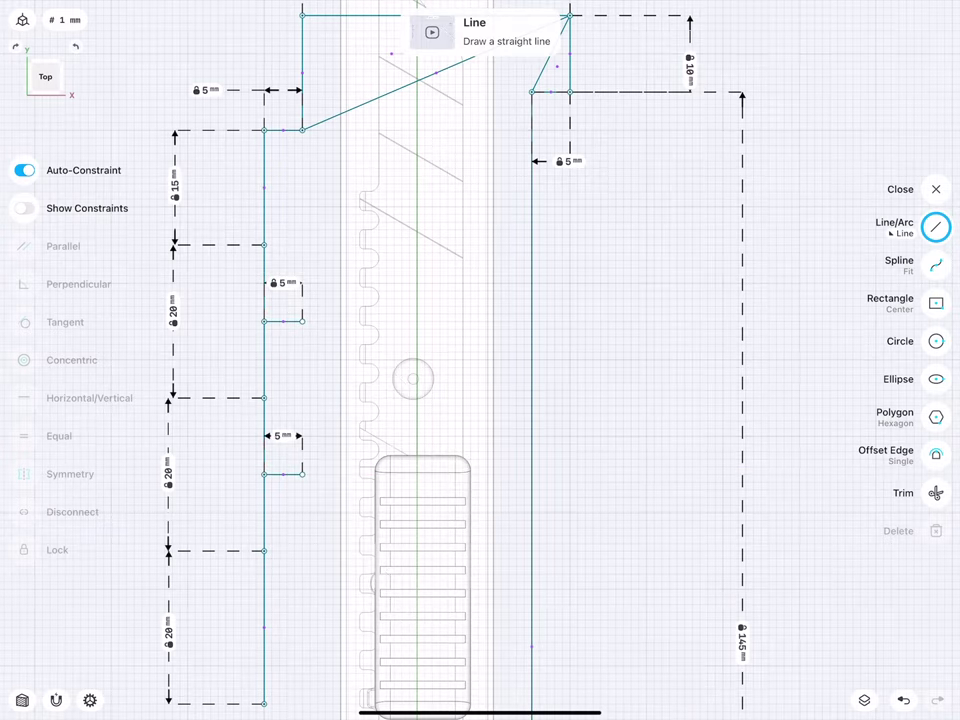
left_click(283, 437)
left_click(325, 503)
scroll(238, 386, "down", 5)
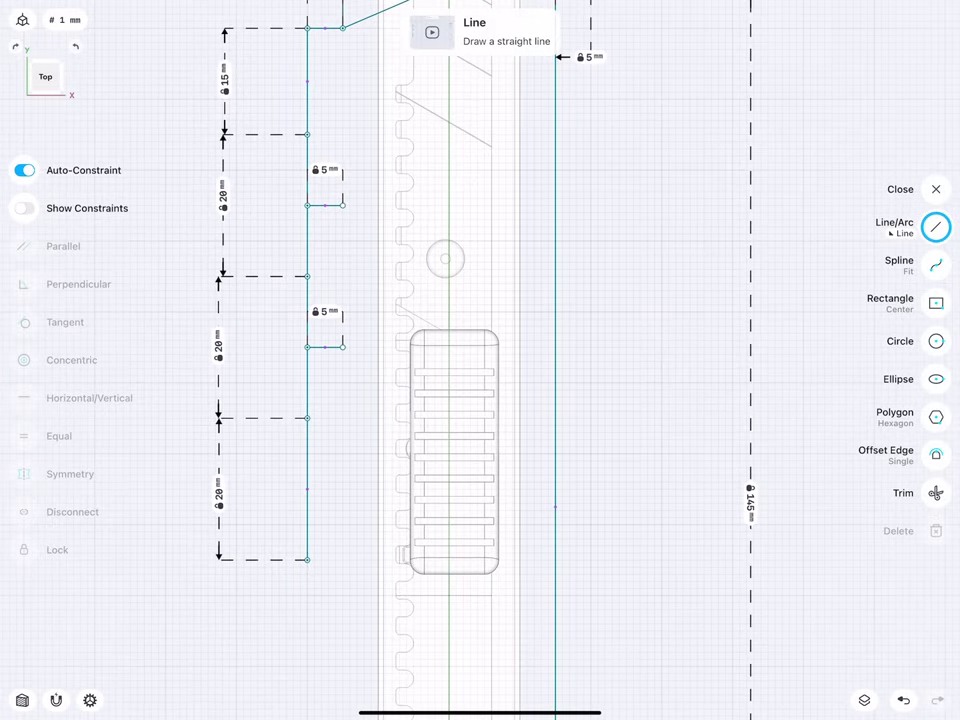
left_click_drag(307, 489, 343, 489)
left_click(321, 452)
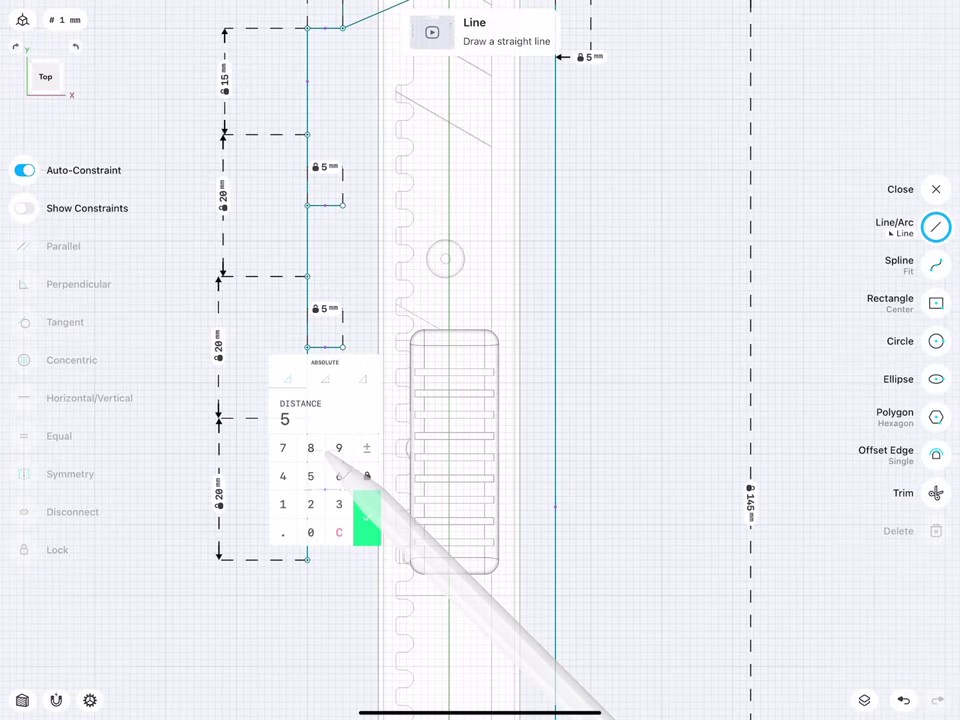
left_click(366, 517)
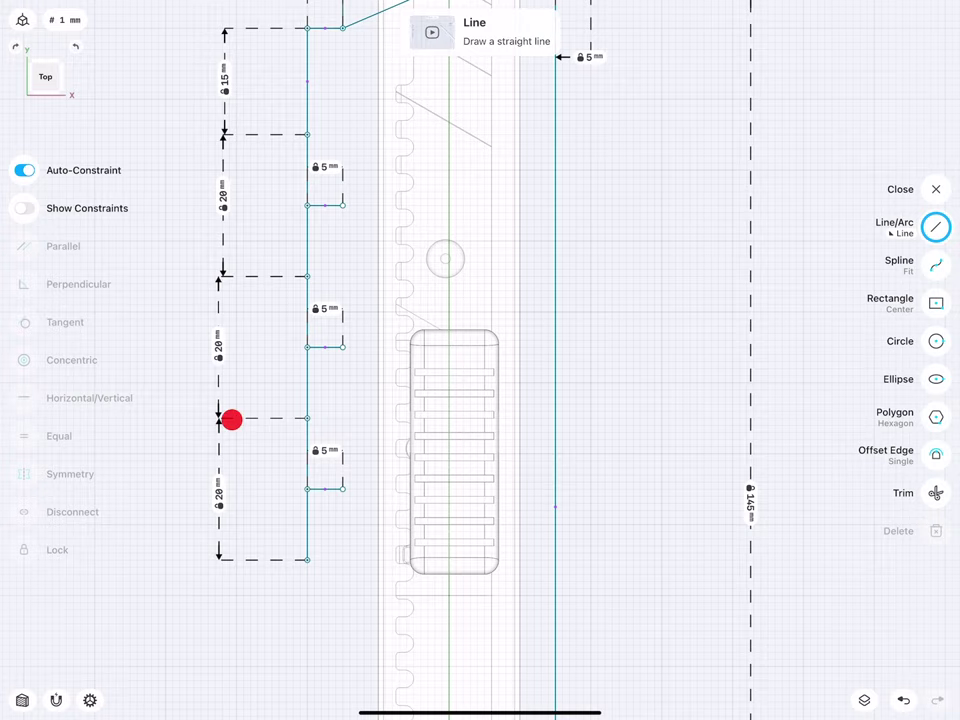
scroll(240, 420, "up", 5)
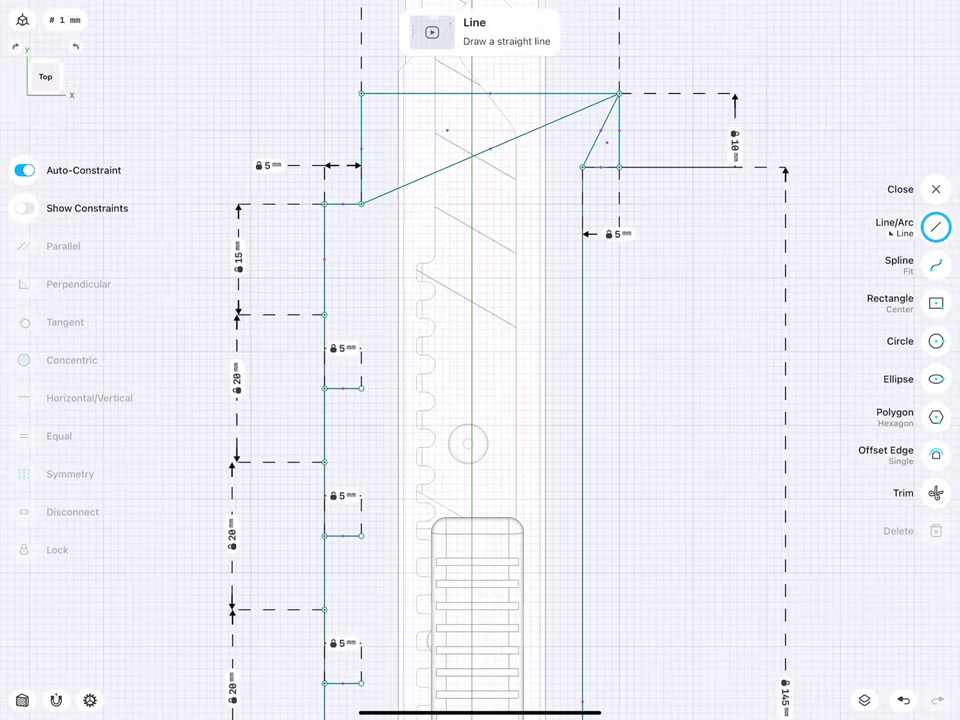
- Draw angled lines joining the 5 mm stub ends back to the left edge
left_click_drag(361, 204, 324, 314)
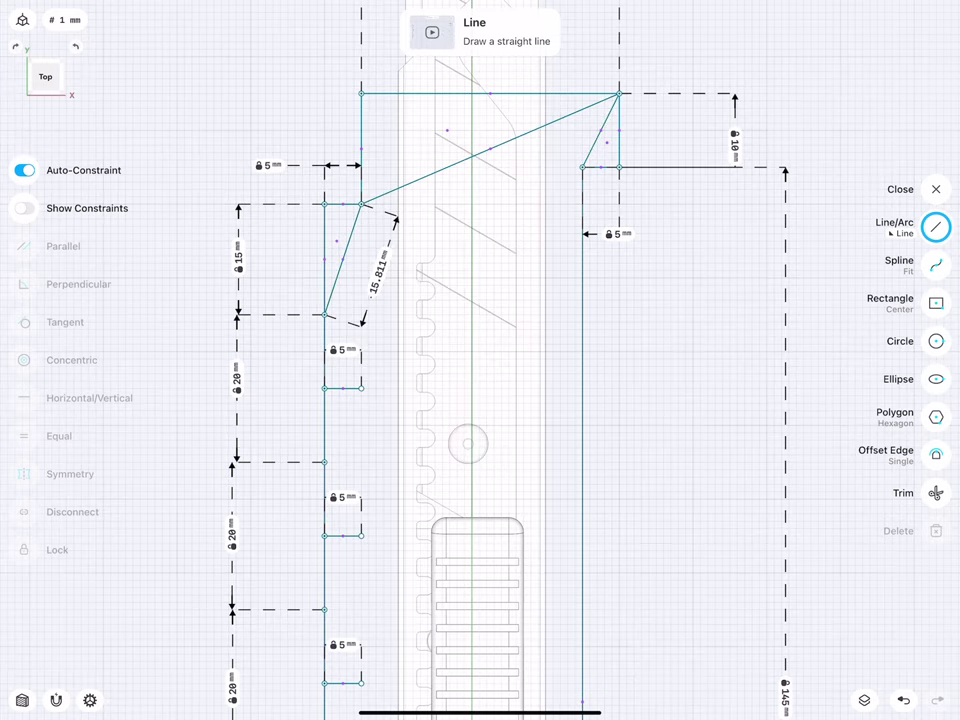
mouse_move(325, 314)
left_mouse_down()
mouse_move(361, 388)
mouse_move(325, 462)
mouse_move(361, 535)
left_mouse_up()
scroll(262, 431, "down", 1)
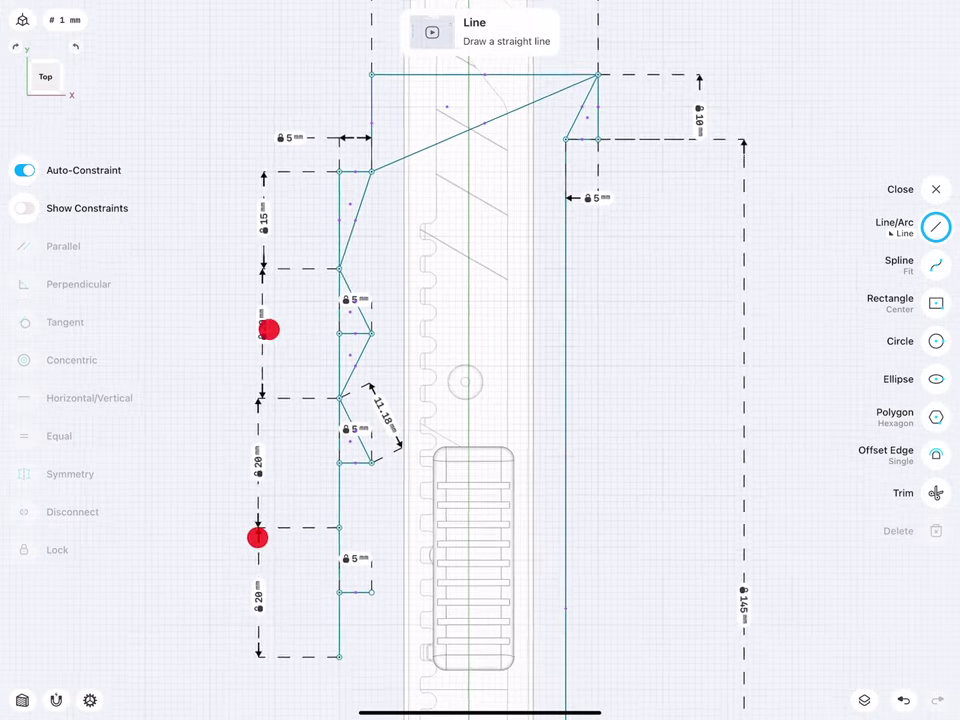
scroll(250, 370, "down", 4)
mouse_move(355, 338)
left_mouse_down()
mouse_move(322, 403)
mouse_move(355, 467)
mouse_move(322, 531)
left_mouse_up()
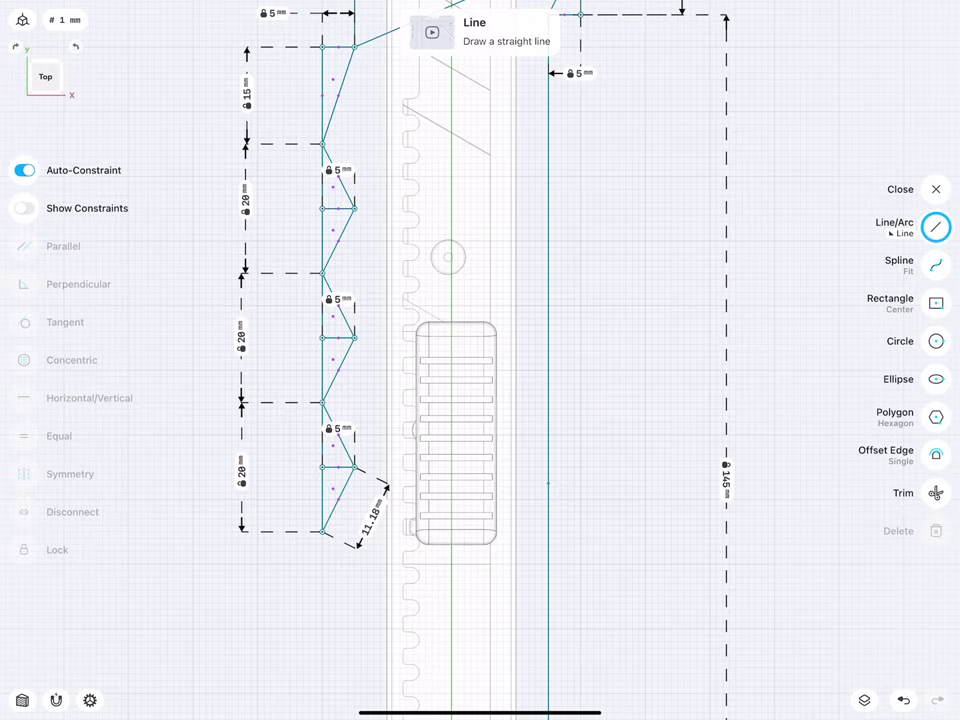
scroll(256, 370, "down", 3)
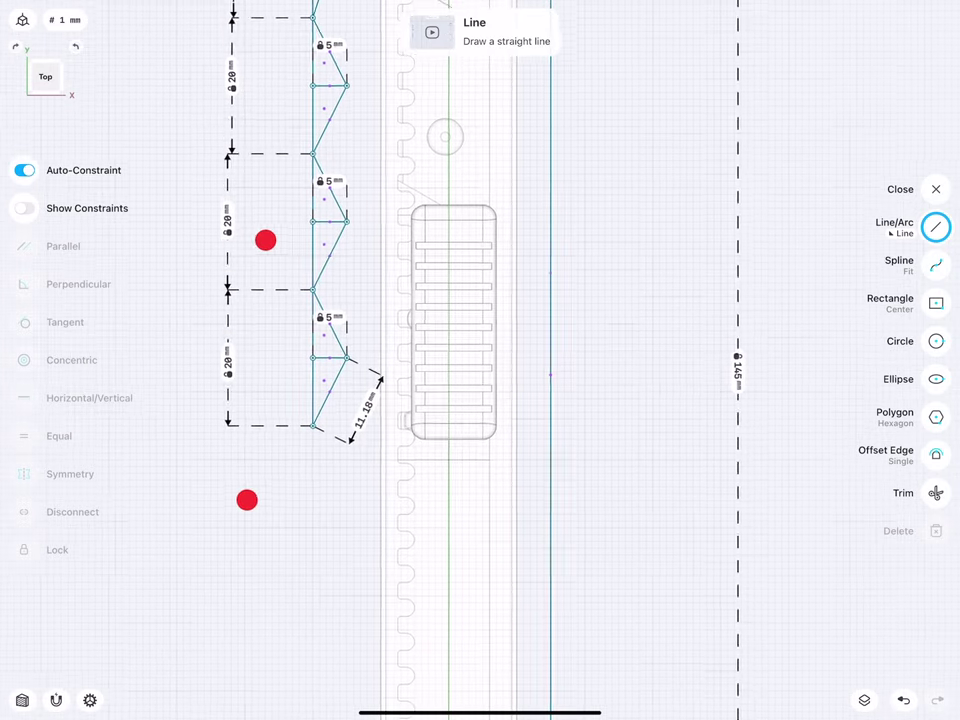
scroll(256, 370, "down", 3)
- Add a final tooth: 20 mm vertical, 5 mm horizontal, and a sloped closing line
left_click_drag(326, 318, 326, 449)
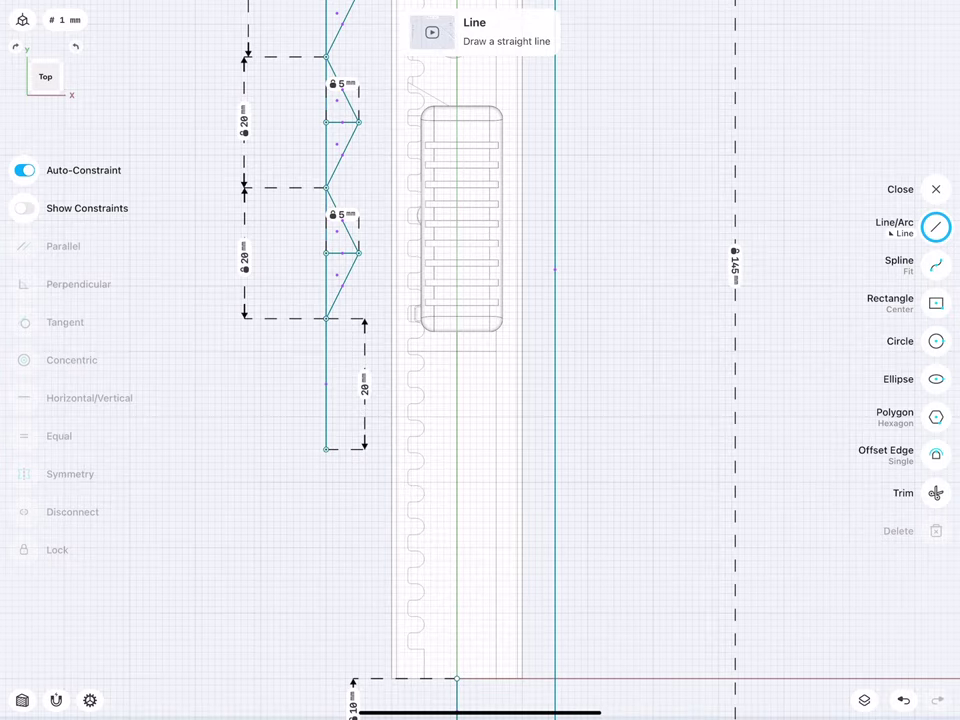
left_click_drag(365, 387, 243, 387)
left_click(281, 452)
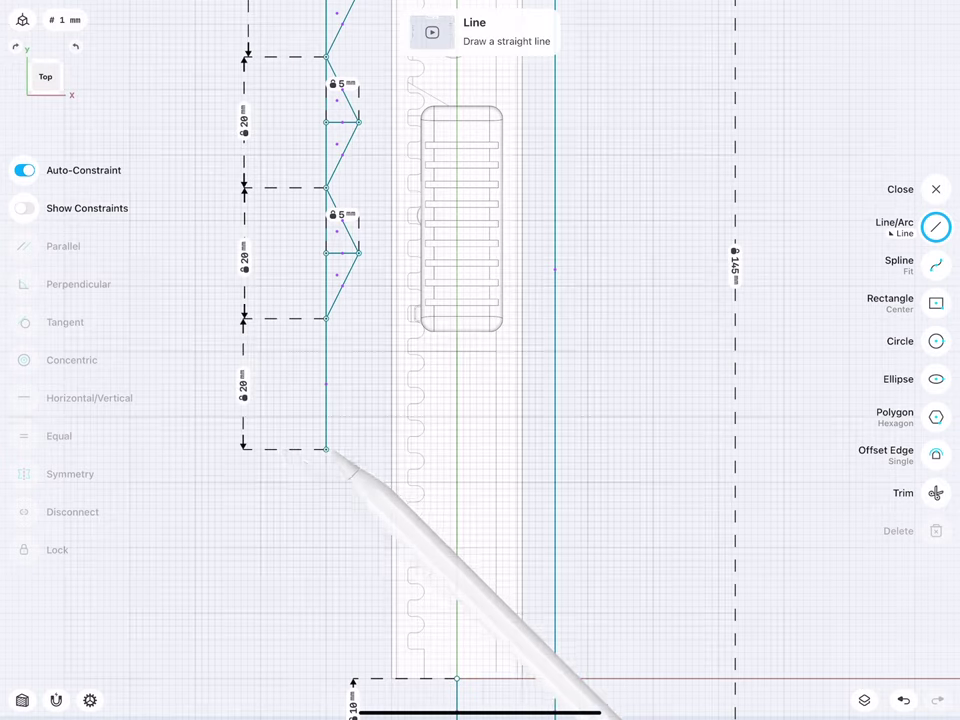
left_click_drag(326, 449, 359, 449)
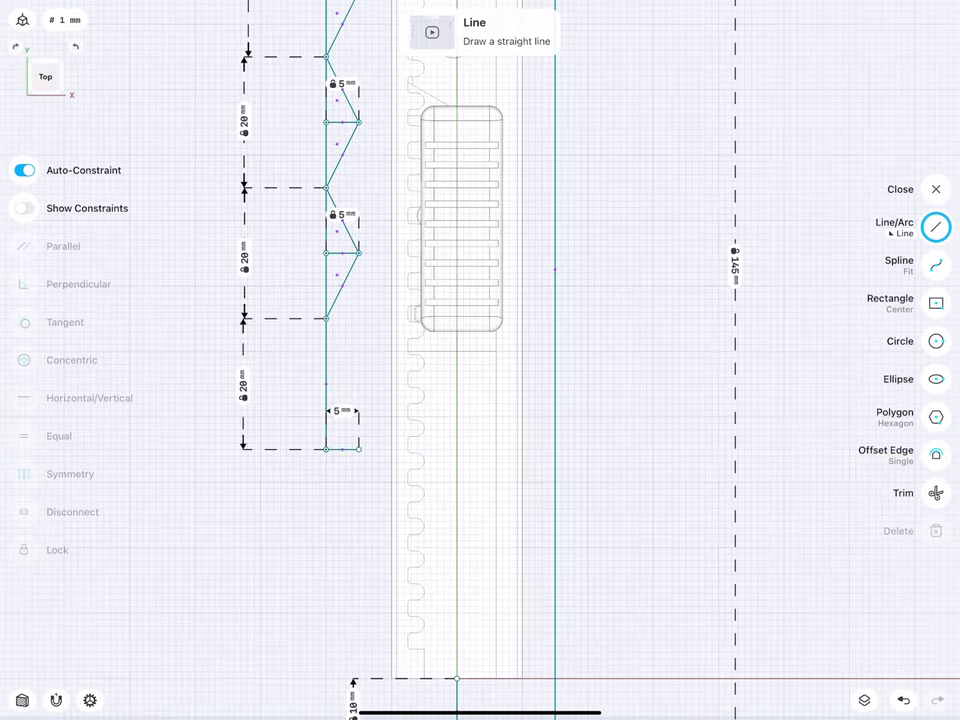
mouse_move(326, 319)
left_mouse_down()
mouse_move(354, 386)
mouse_move(359, 449)
left_mouse_up()
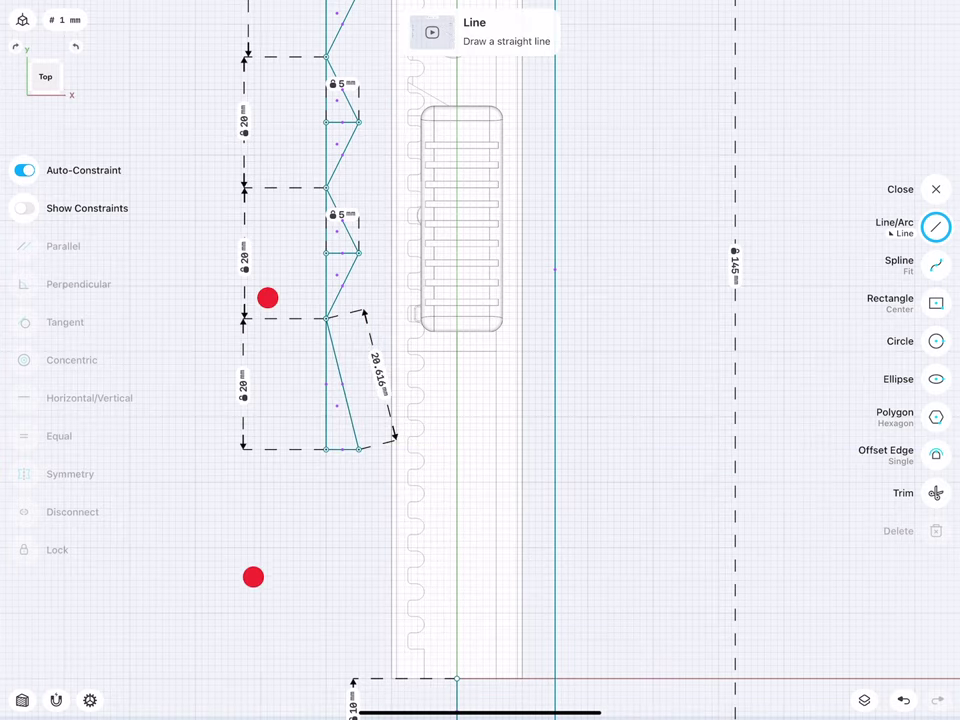
scroll(267, 297, "down", 2)
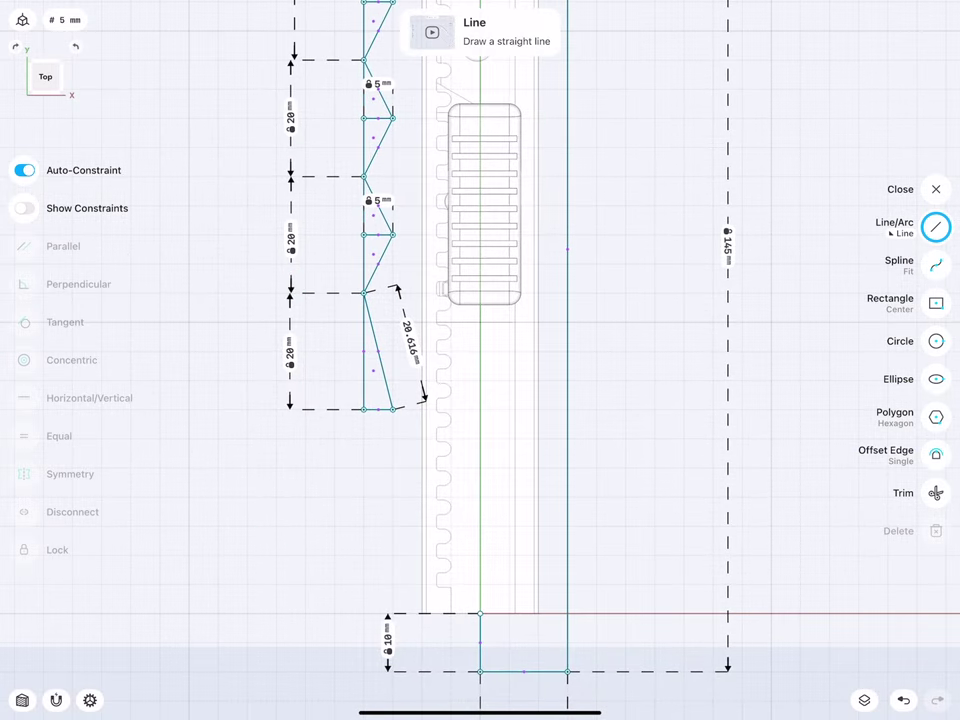
scroll(241, 447, "down", 1)
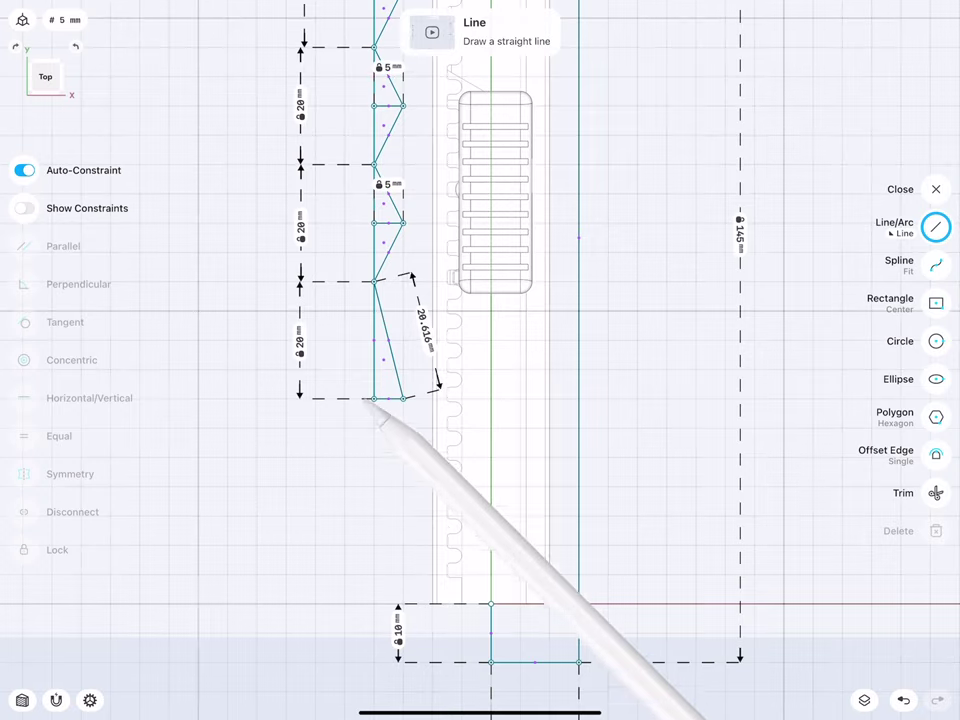
- Draw a 20 mm ledge leftward and a 45 mm drop from its corner
left_click_drag(374, 398, 257, 398)
left_click(315, 437)
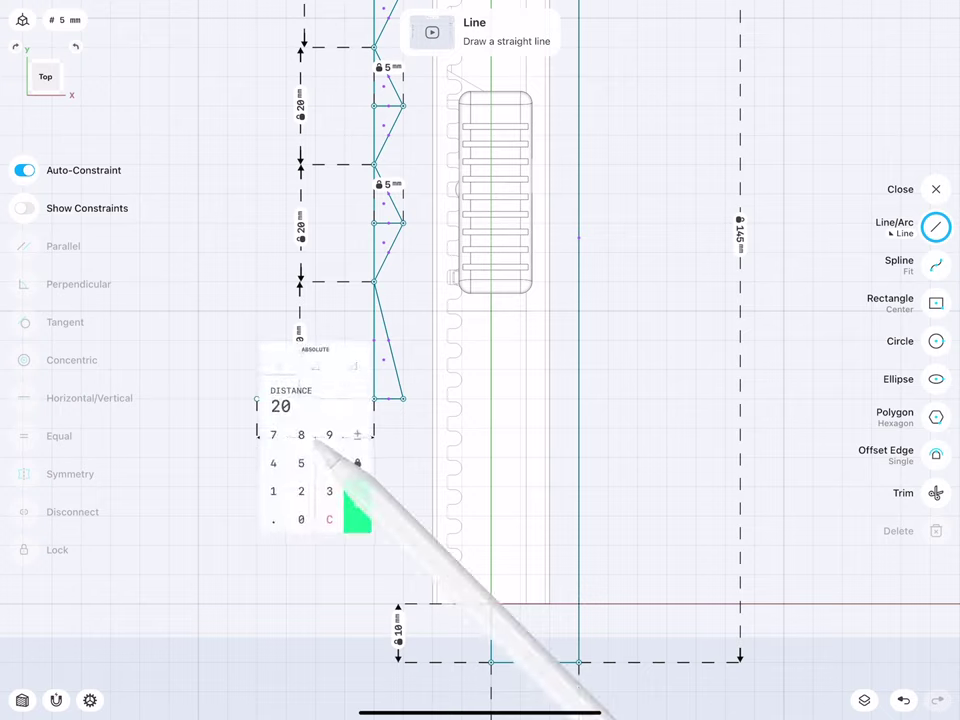
left_click(356, 506)
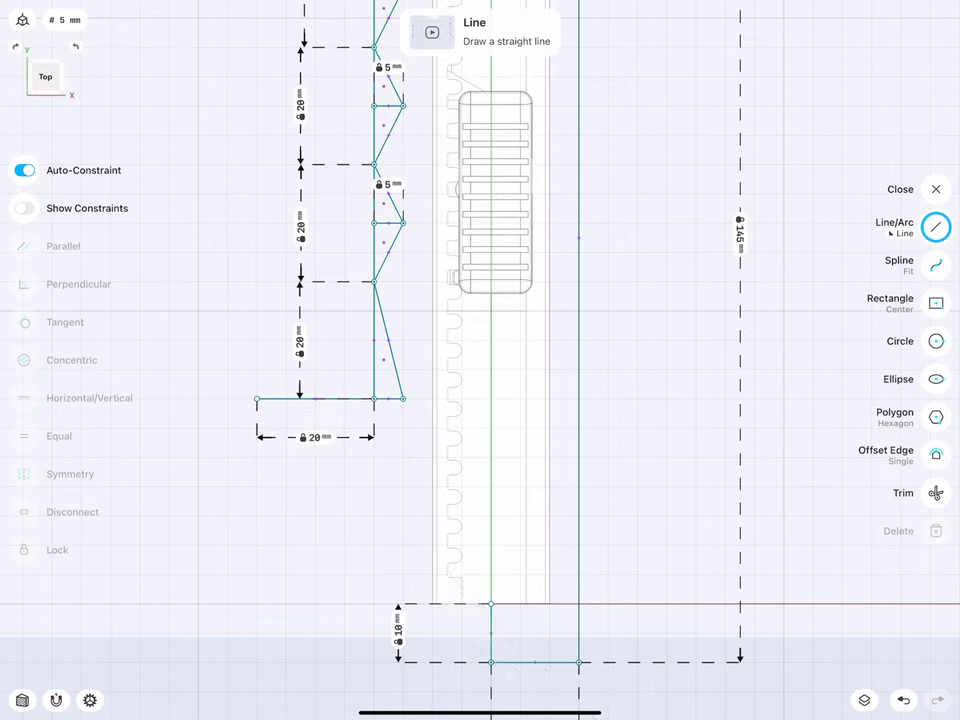
left_click_drag(257, 398, 257, 632)
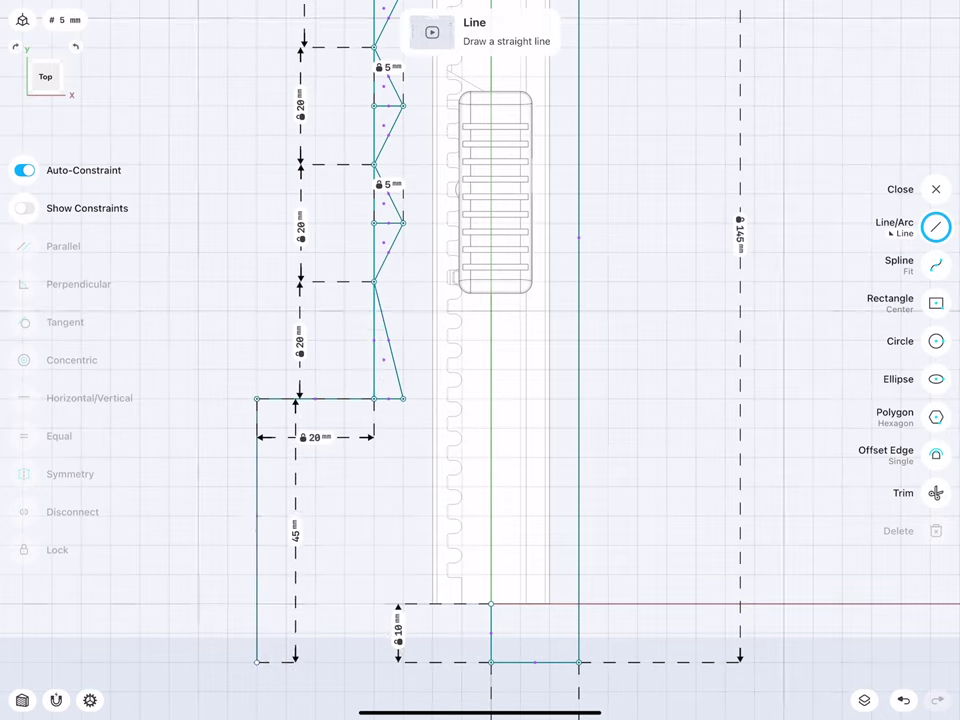
left_click_drag(295, 535, 200, 518)
left_click(200, 525)
left_click(244, 615)
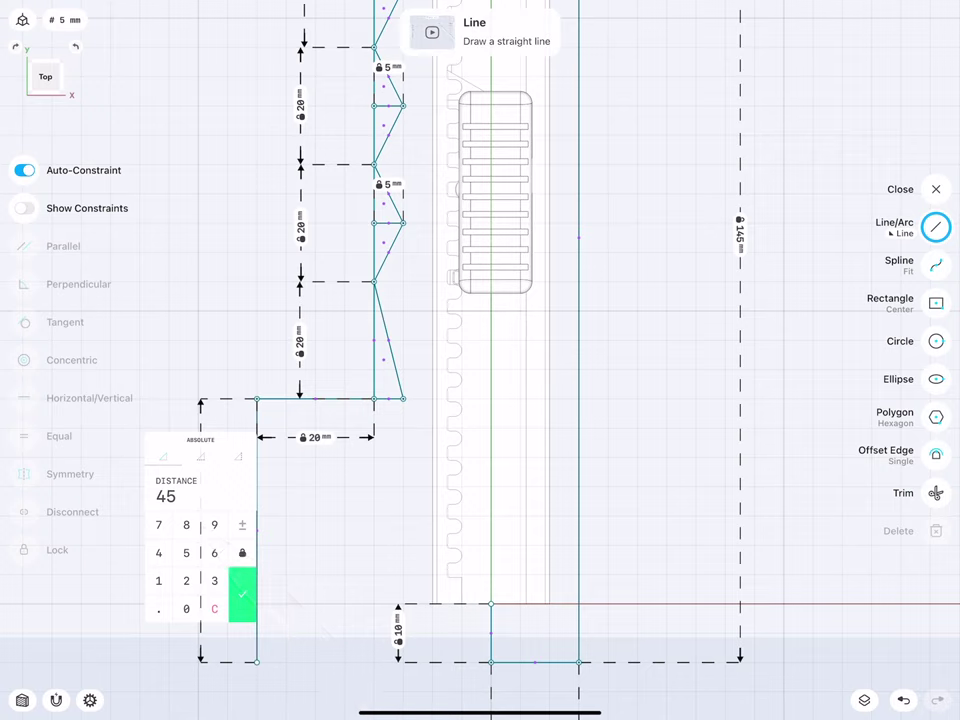
- Close the outline with a diagonal and a 40 mm bottom edge, then finish sketching
scroll(237, 494, "down", 1)
scroll(237, 494, "down", 3)
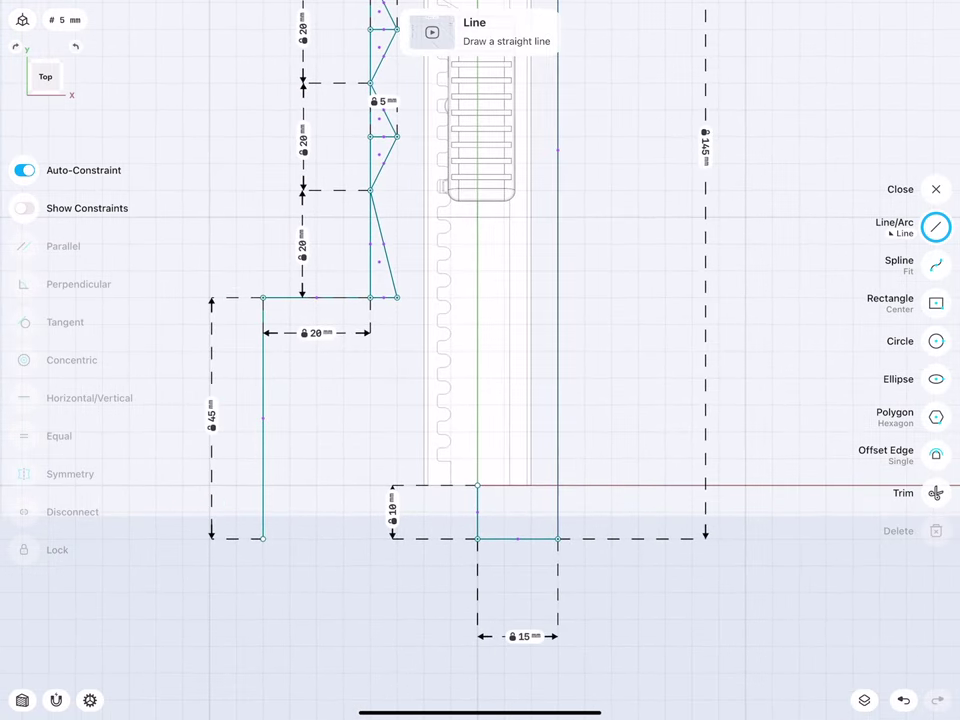
left_click_drag(263, 538, 397, 297)
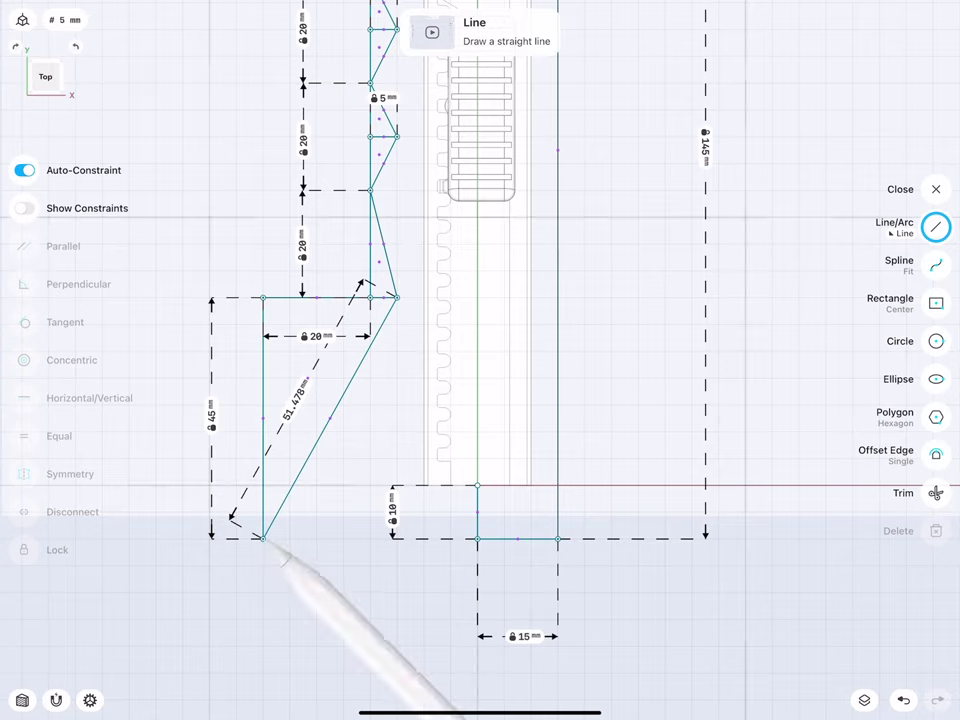
left_click_drag(263, 538, 477, 538)
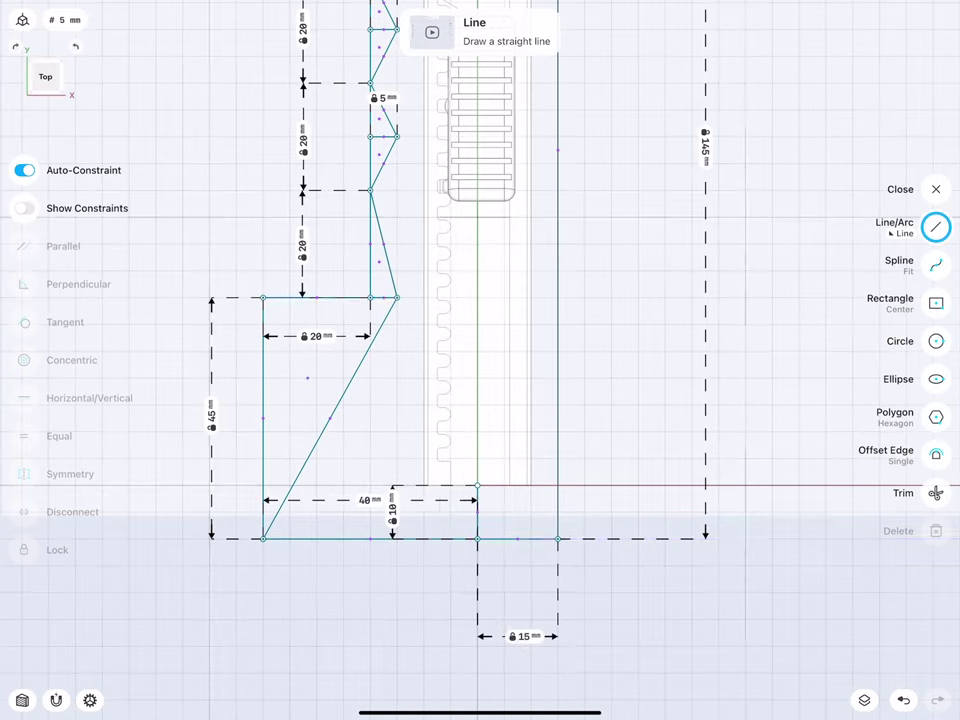
left_click(350, 575)
scroll(290, 450, "down", 3)
- Delete the large sketch plane and hide all existing knife bodies
scroll(298, 265, "down", 2)
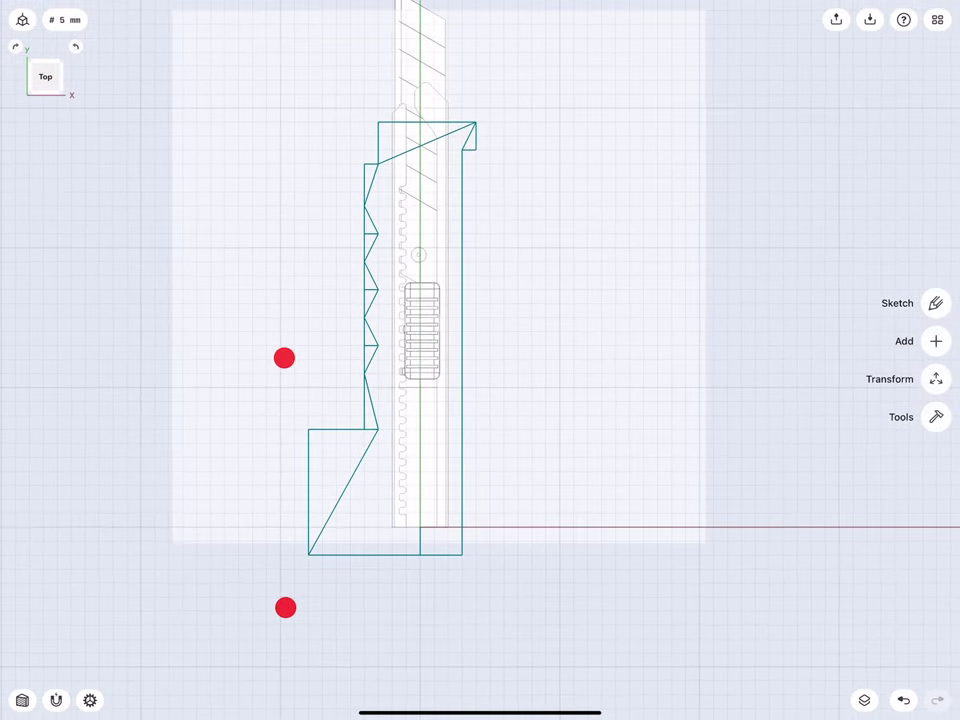
mouse_move(303, 497)
middle_mouse_down()
mouse_move(250, 400)
mouse_move(239, 401)
middle_mouse_up()
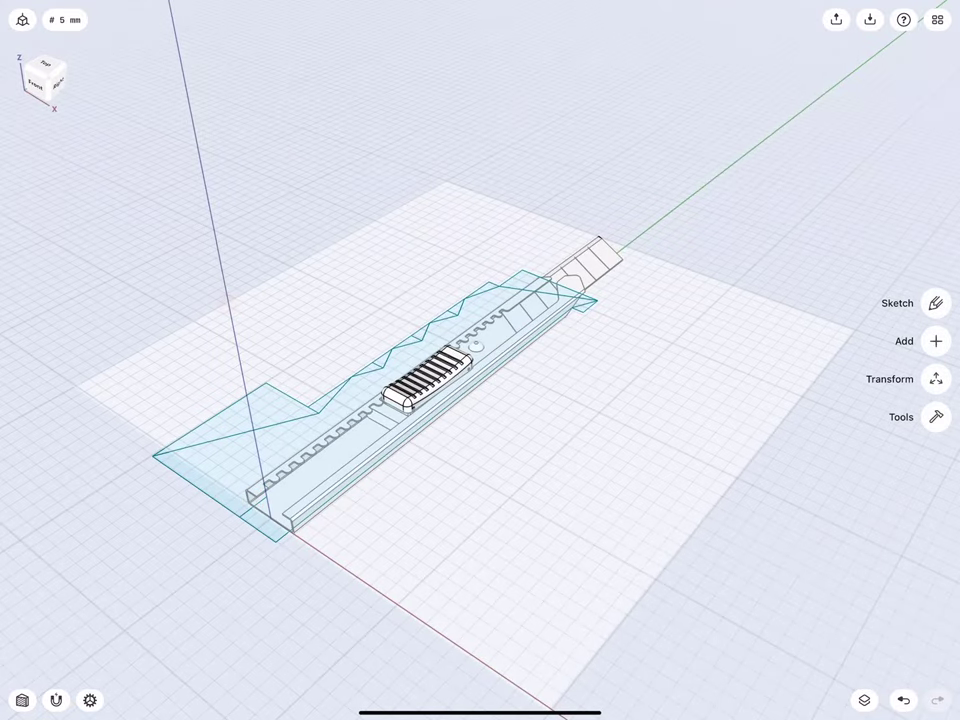
left_click(400, 540)
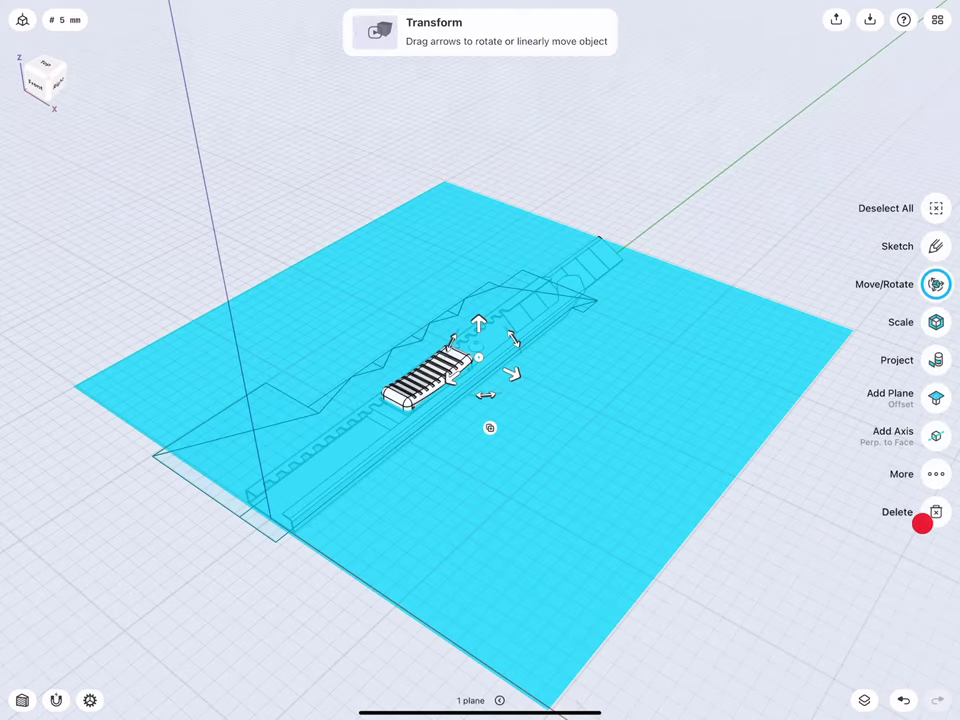
left_click(922, 523)
left_click(864, 700)
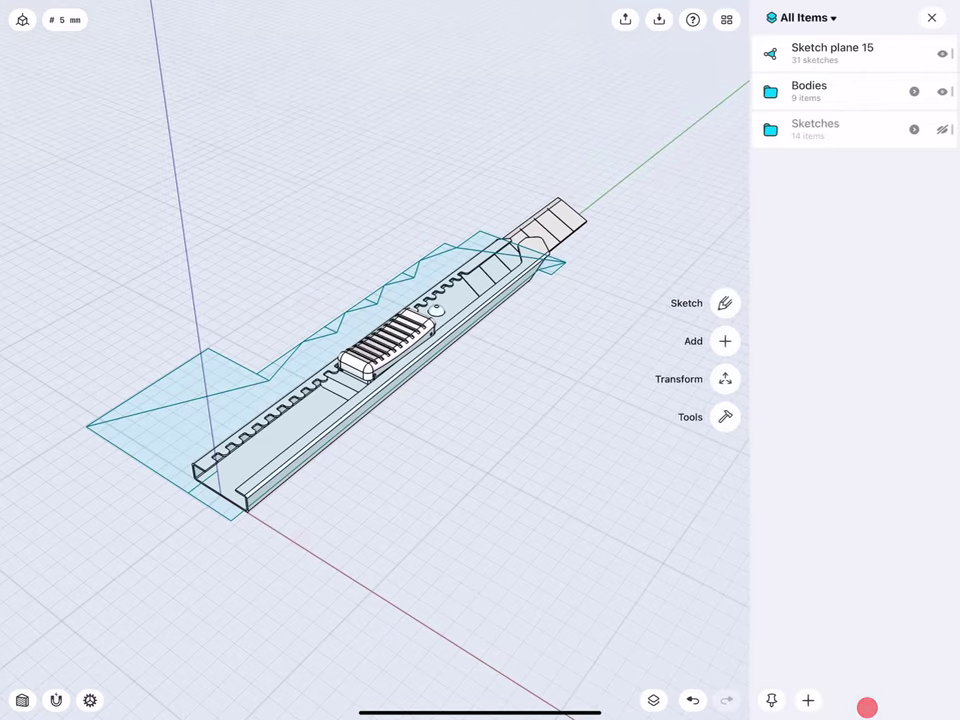
left_click(948, 89)
left_click(932, 18)
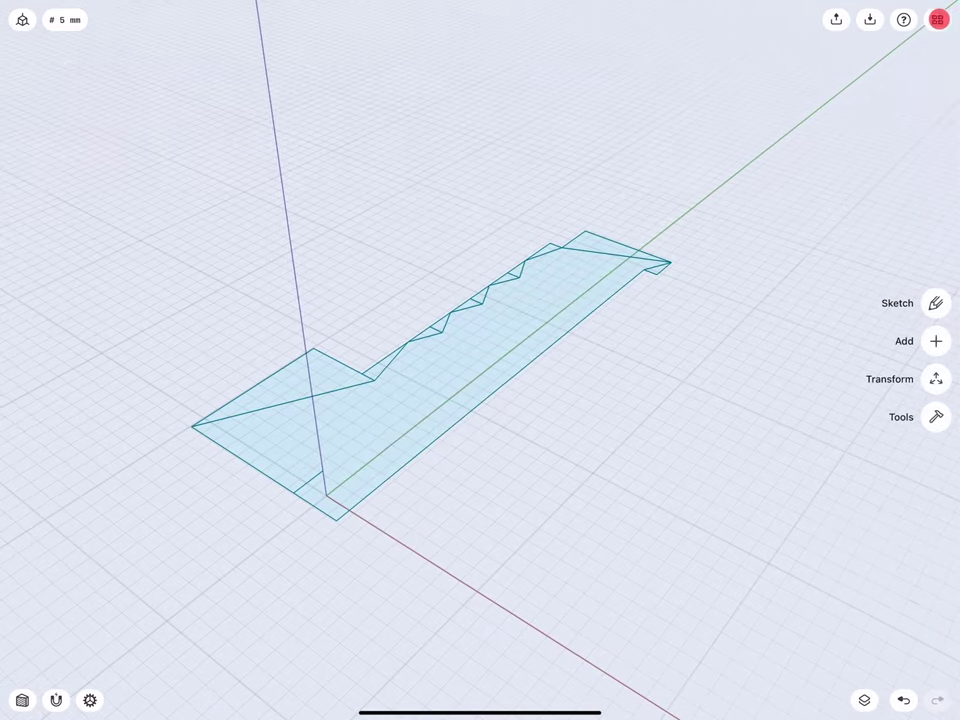
- Extrude the handle outline face 15 mm downward into a solid block
left_click_drag(43, 75, 48, 72)
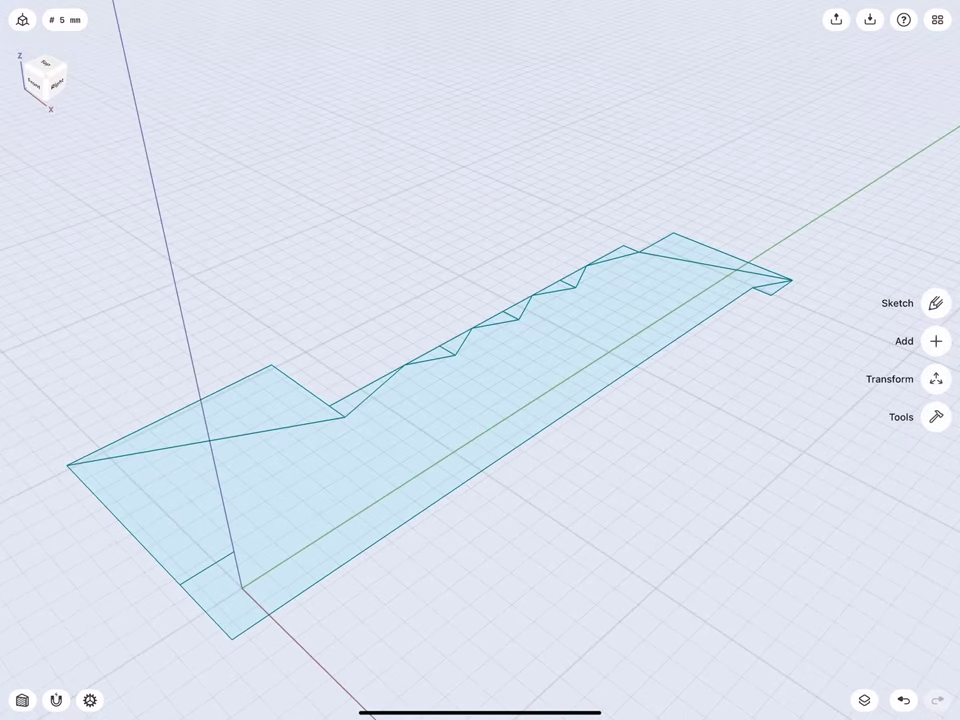
left_click(300, 450)
middle_click_drag(250, 460, 276, 333)
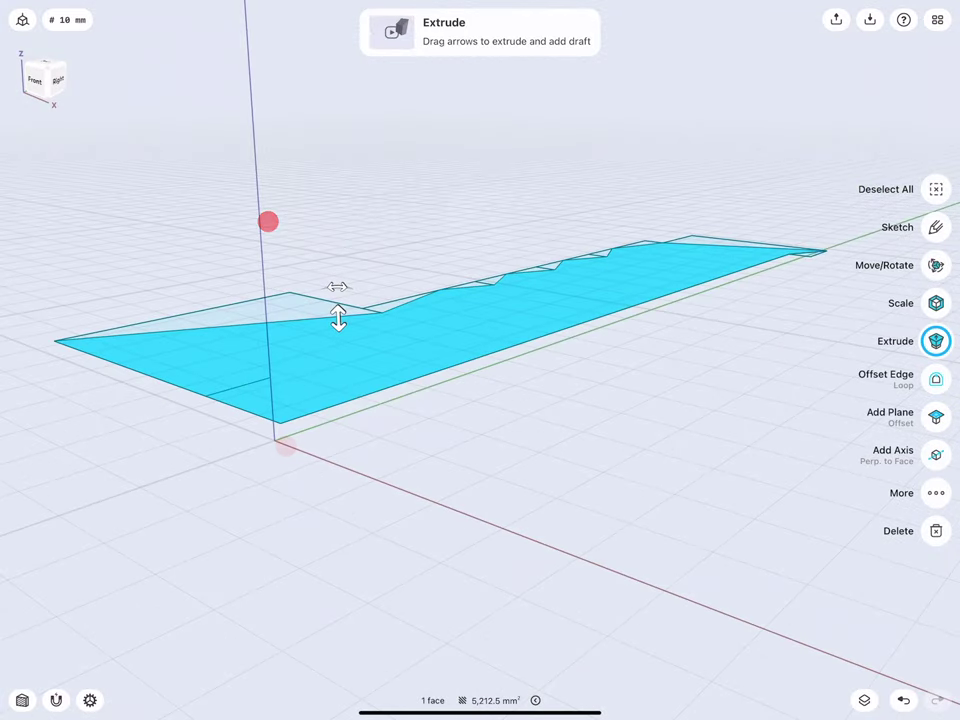
left_click_drag(338, 318, 343, 435)
left_click(341, 385)
left_click(381, 420)
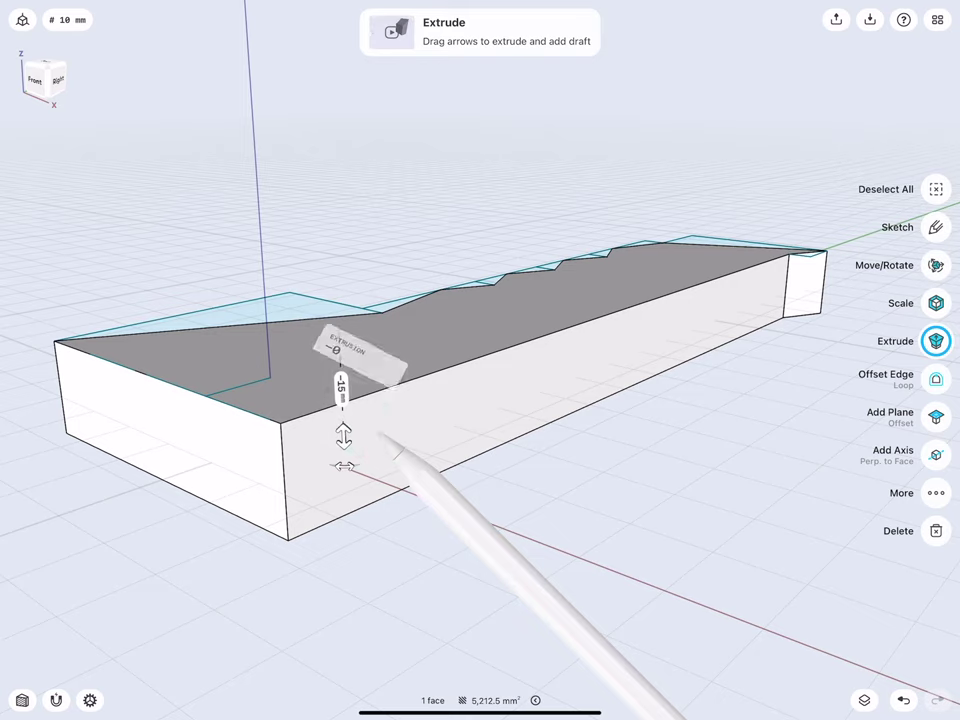
left_click(253, 557)
mouse_move(250, 420)
middle_mouse_down()
mouse_move(241, 381)
mouse_move(254, 388)
middle_mouse_up()
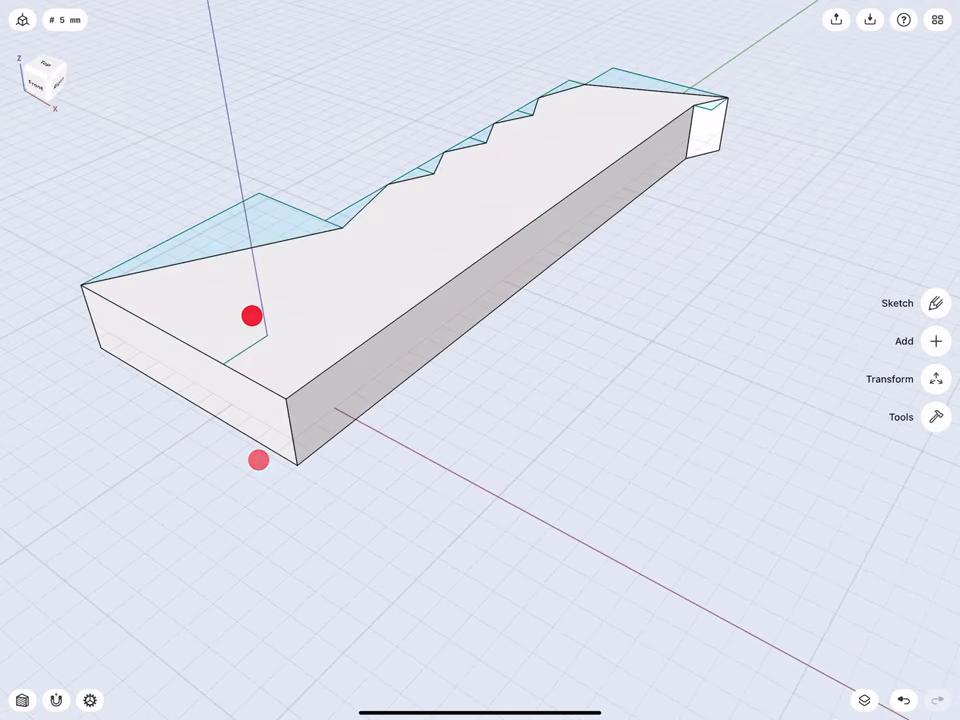
- Fillet the front vertical corner edge of the handle block with a 20 mm radius
left_click(290, 410)
left_click_drag(289, 411, 286, 511)
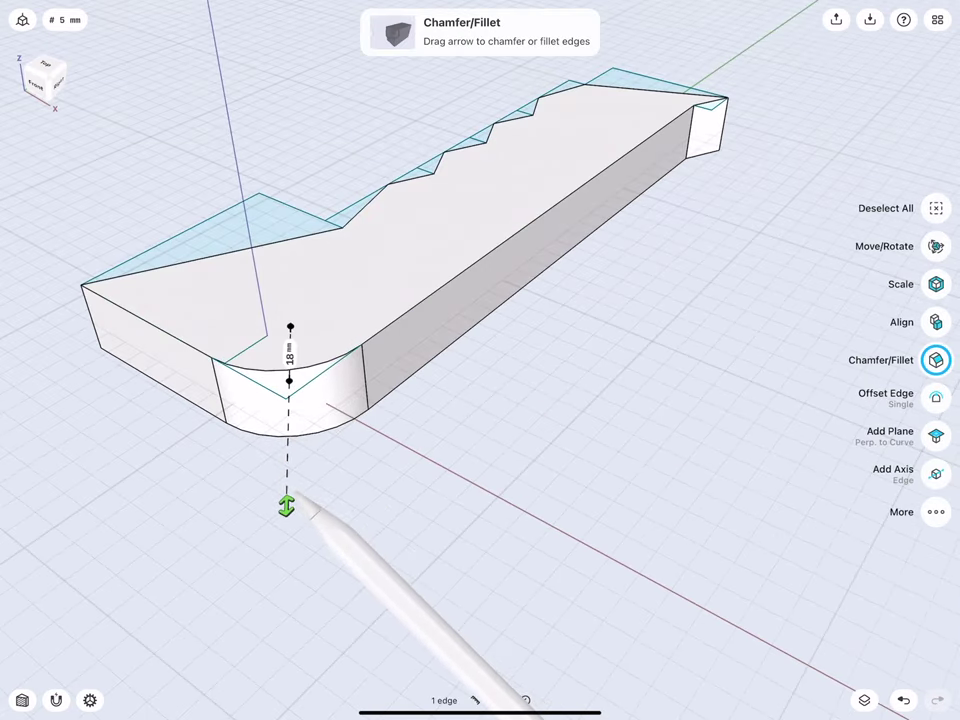
left_click(290, 345)
left_click(275, 387)
left_click(275, 415)
left_click(332, 387)
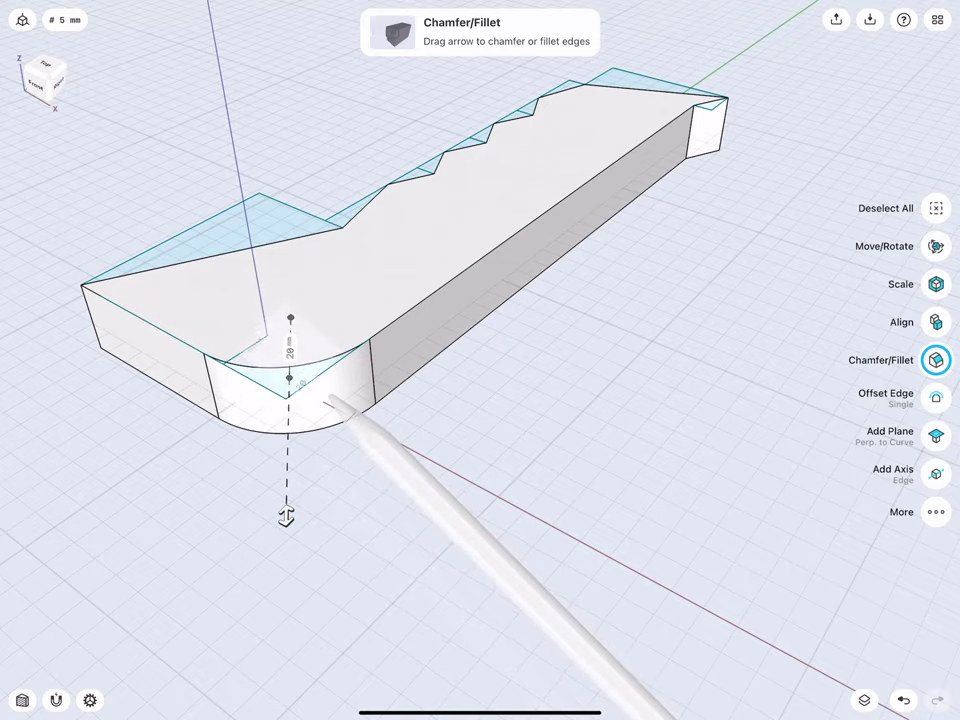
- Fillet the end edge at the blade end of the block
mouse_move(343, 445)
middle_mouse_down()
mouse_move(242, 394)
mouse_move(384, 516)
middle_mouse_up()
scroll(249, 401, "up", 5)
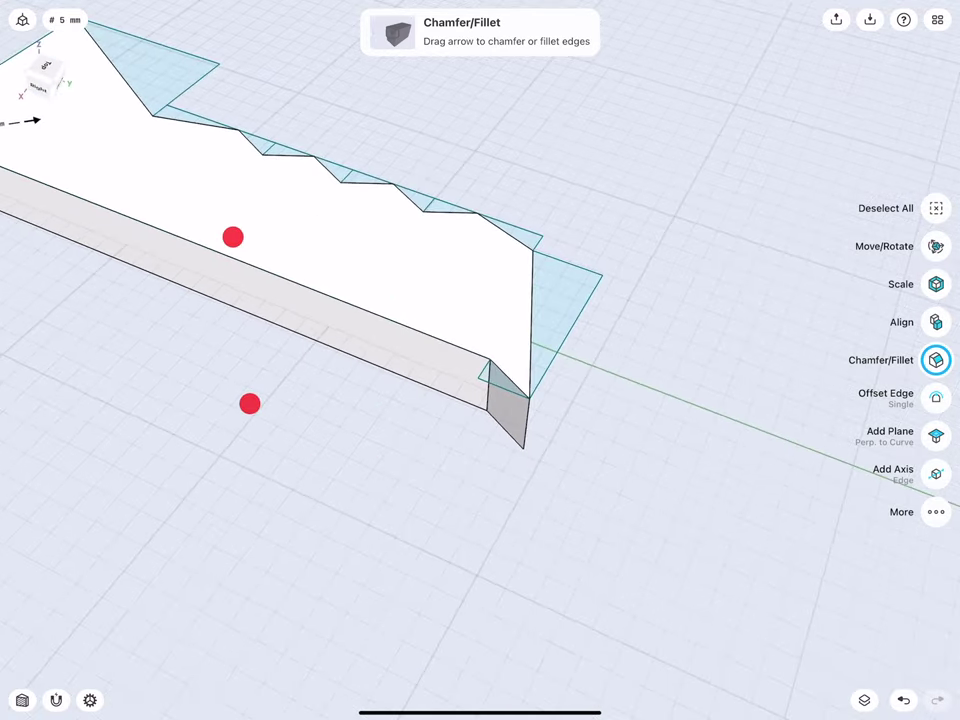
scroll(402, 380, "up", 5)
scroll(402, 380, "down", 2)
left_click(521, 306)
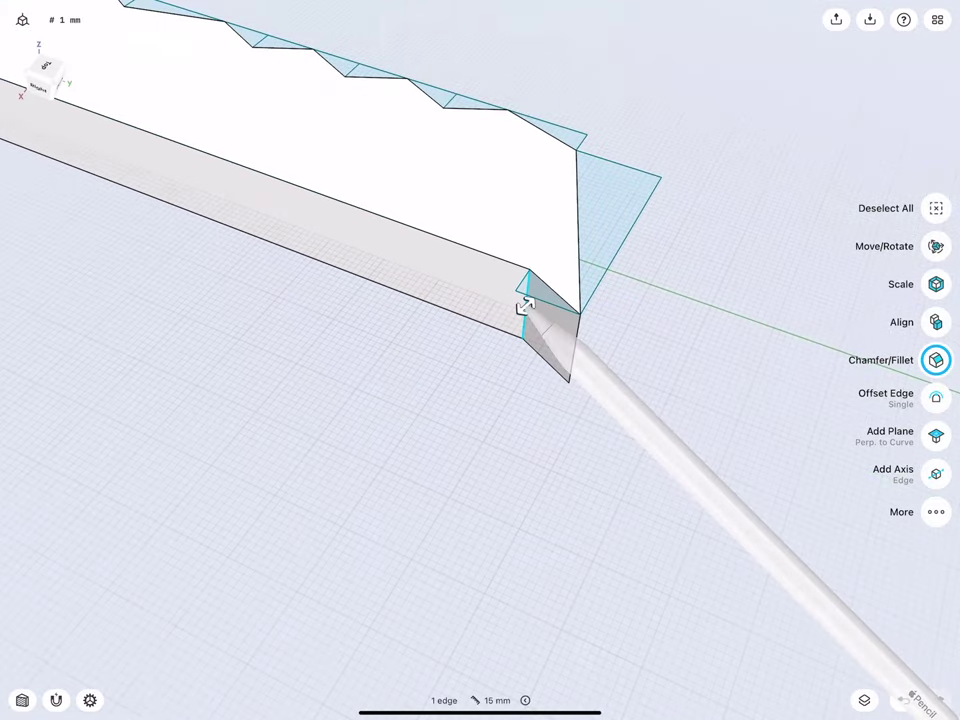
left_click_drag(515, 315, 258, 536)
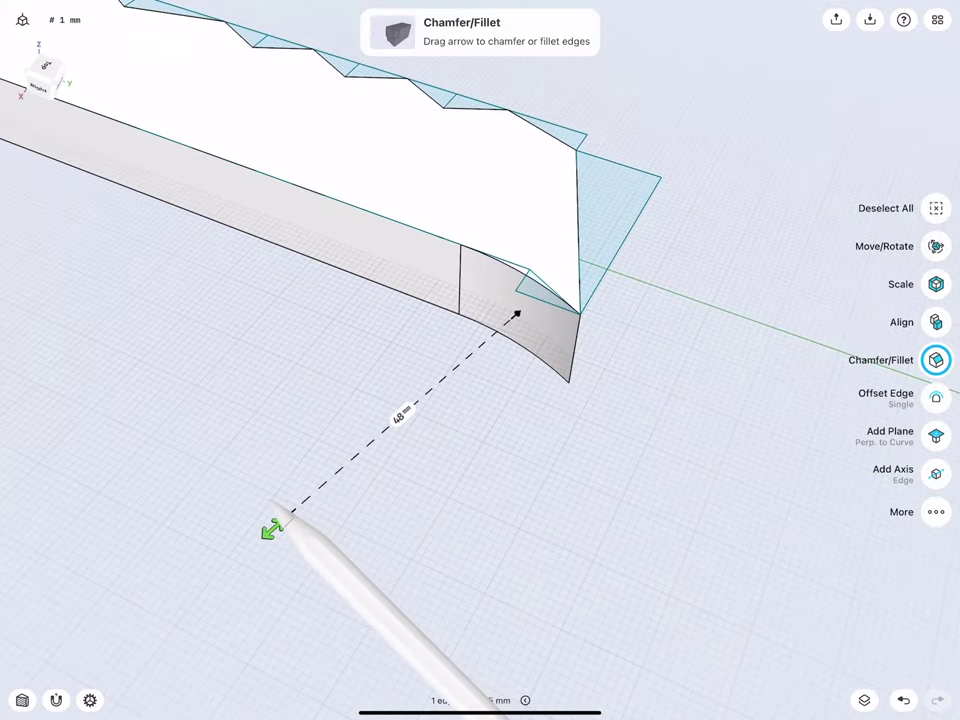
left_click(392, 425)
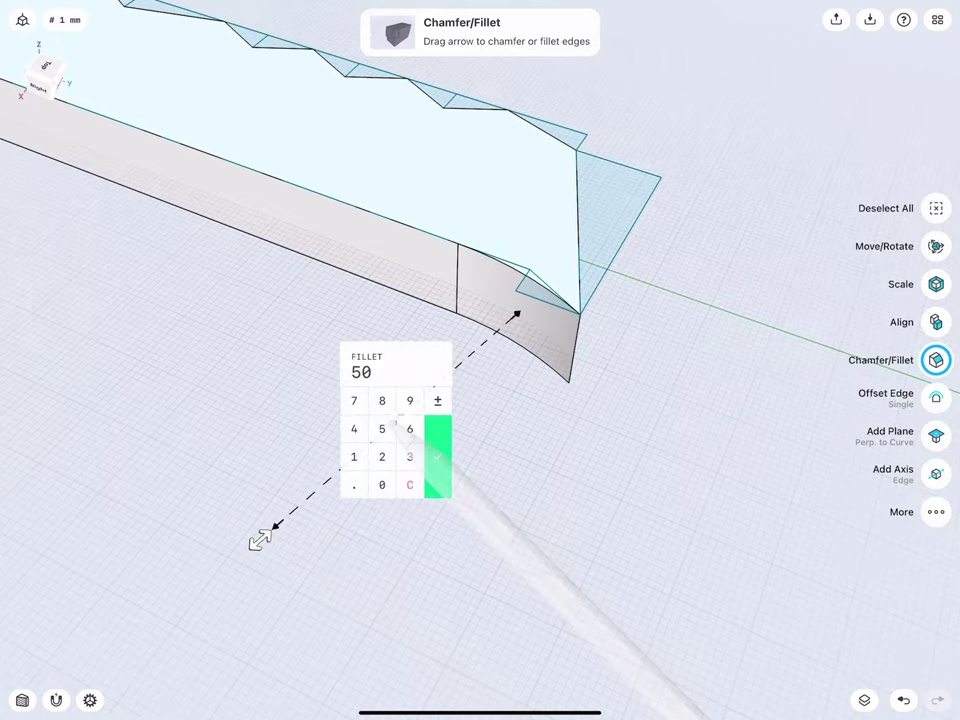
left_click(437, 454)
left_click(360, 367)
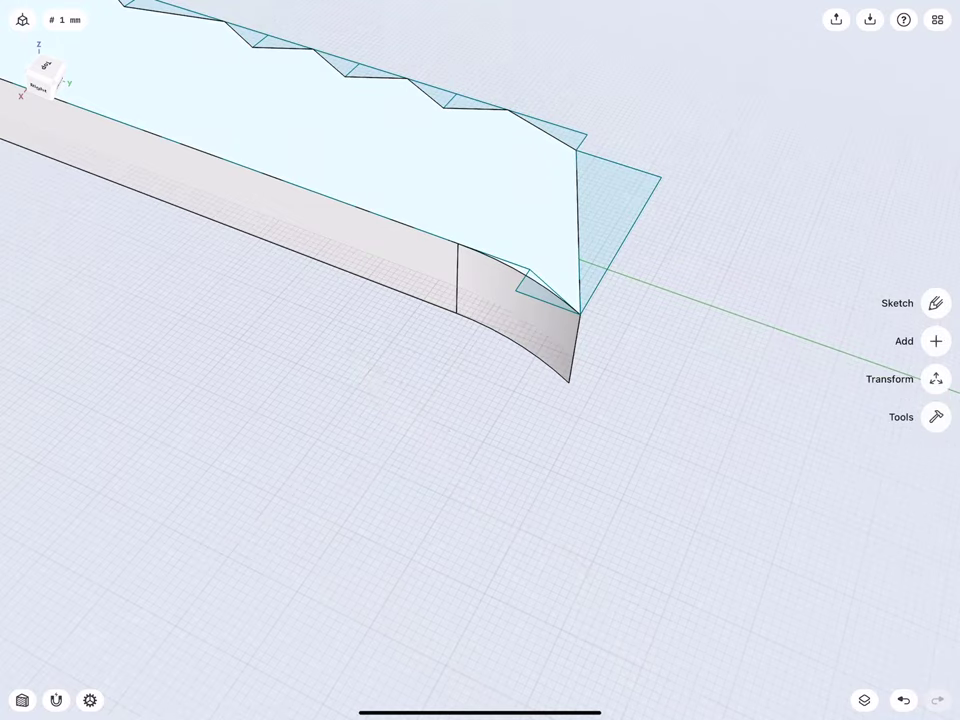
- Round the blade-end corner edge with a 5 mm fillet
middle_click_drag(401, 261, 249, 264)
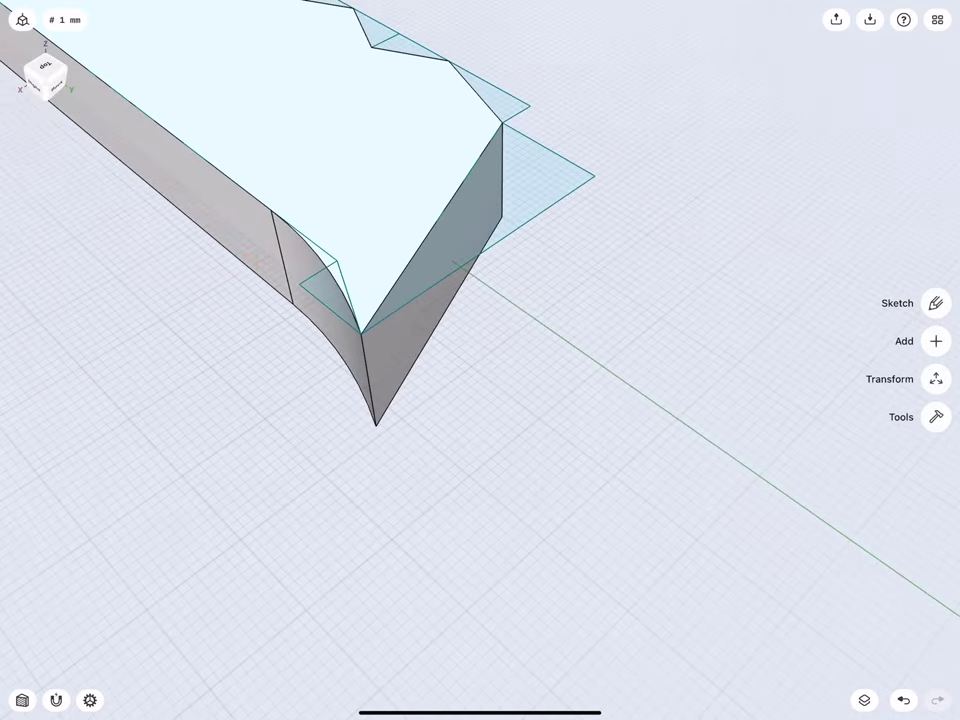
left_click(366, 364)
left_click_drag(366, 366, 360, 400)
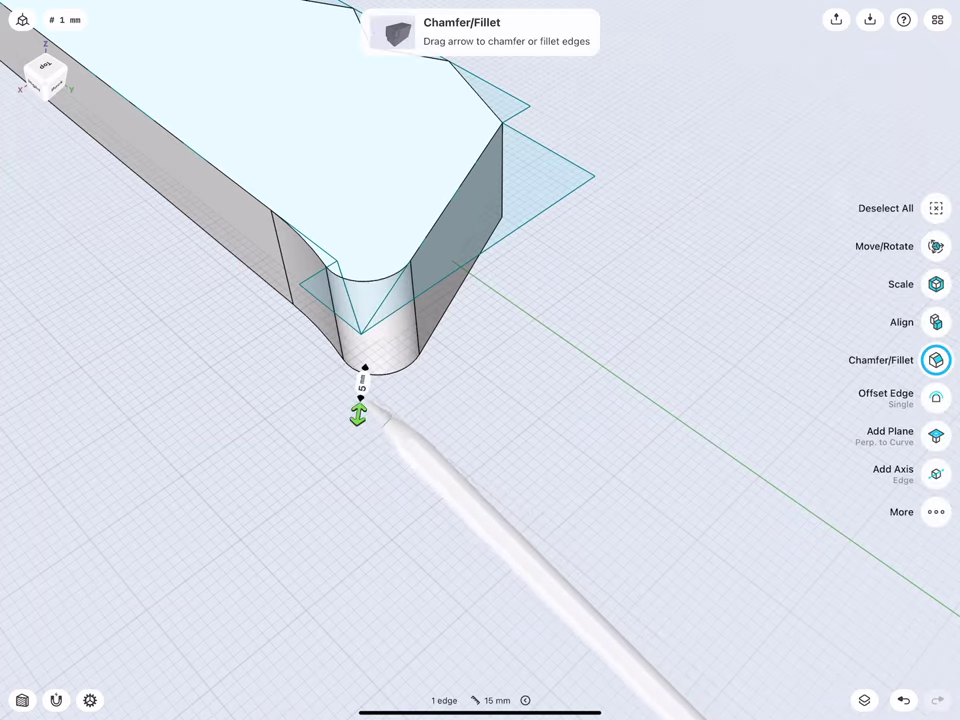
left_click(362, 380)
left_click(401, 418)
- Fillet five vertical zig-zag grip edges along the long side at 10 mm
middle_click_drag(330, 400, 300, 388)
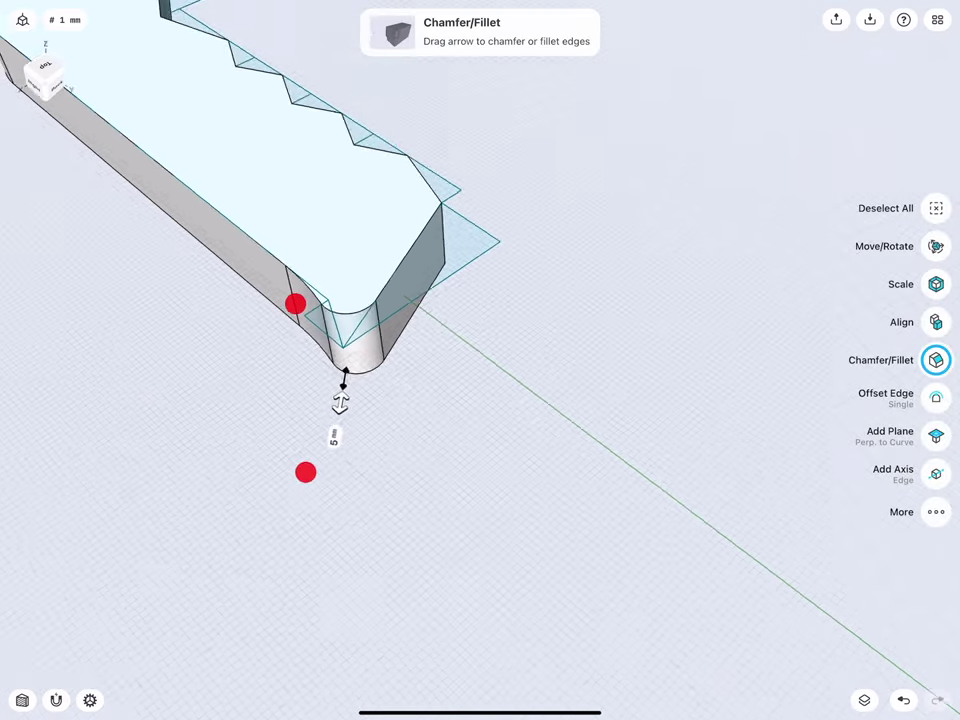
mouse_move(305, 472)
middle_mouse_down()
mouse_move(281, 454)
mouse_move(341, 418)
mouse_move(236, 416)
mouse_move(236, 399)
mouse_move(198, 390)
middle_mouse_up()
left_click(255, 335)
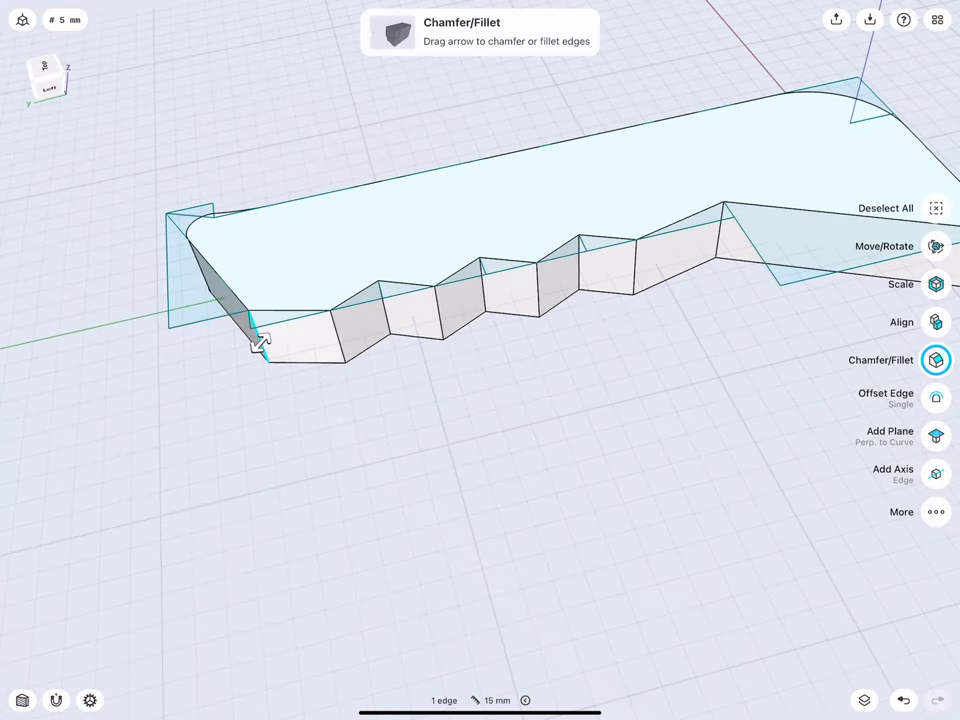
left_click(385, 315)
left_click(483, 292)
left_click(579, 270)
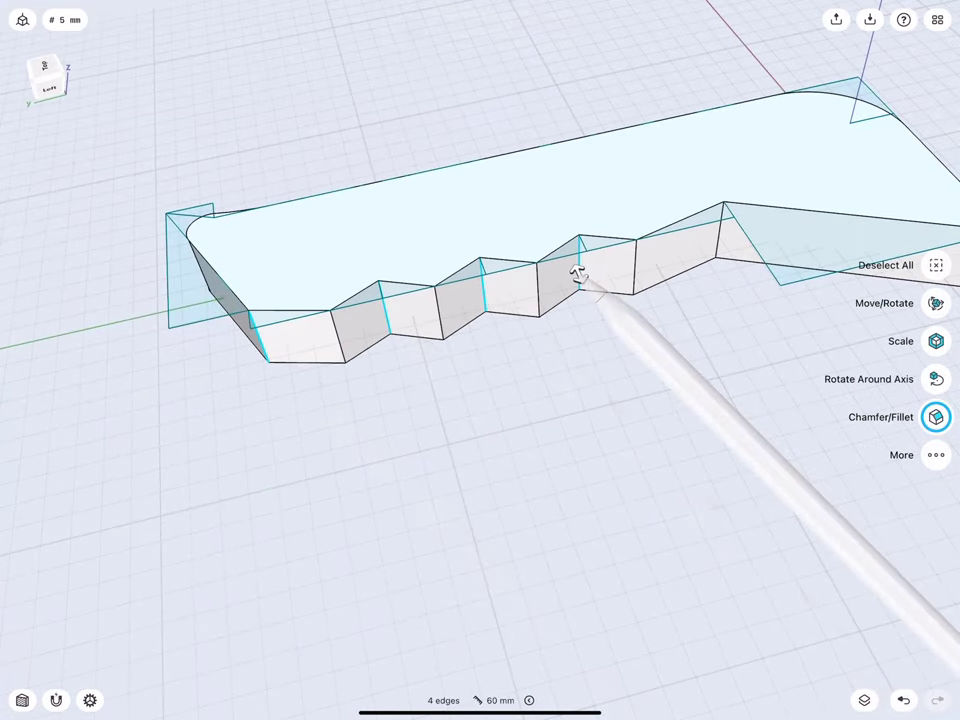
left_click(719, 238)
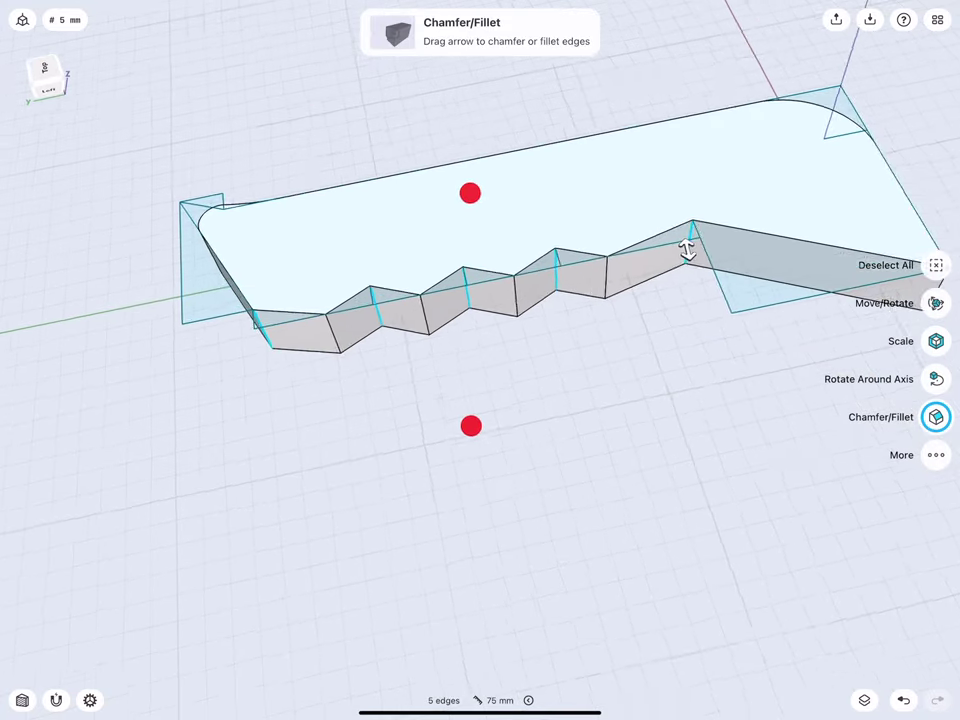
middle_click_drag(469, 424, 420, 412)
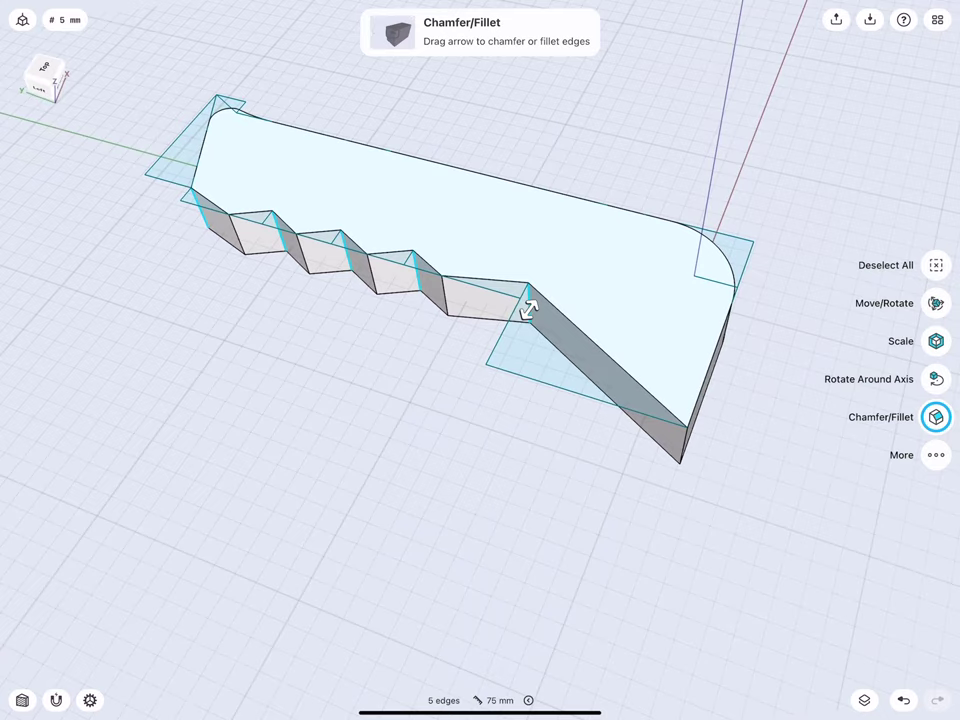
left_click_drag(529, 310, 500, 350)
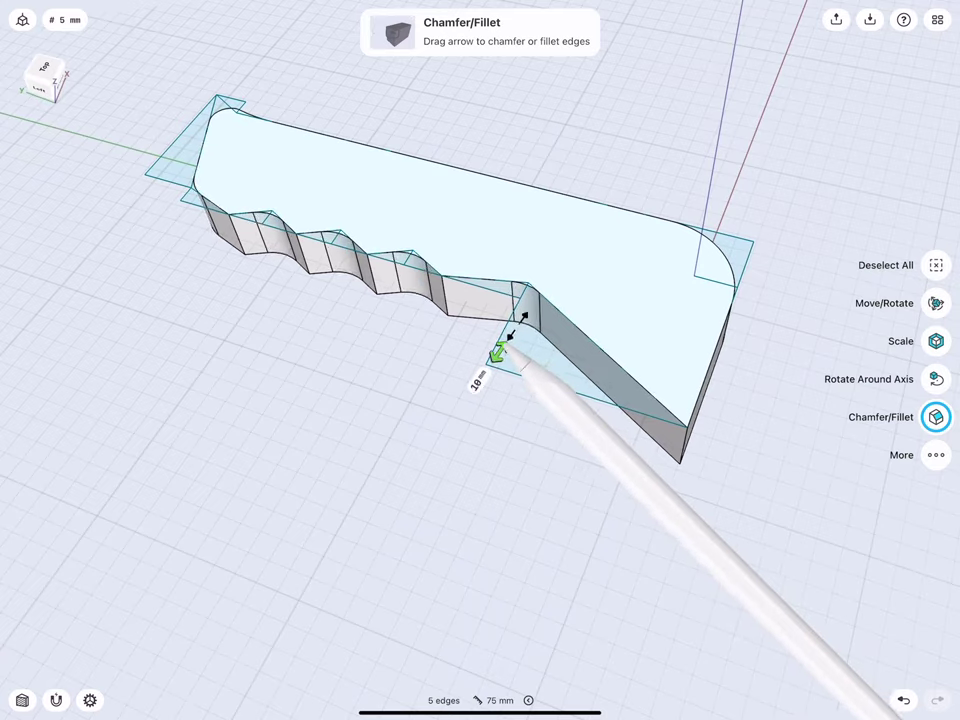
left_click(478, 381)
left_click(522, 430)
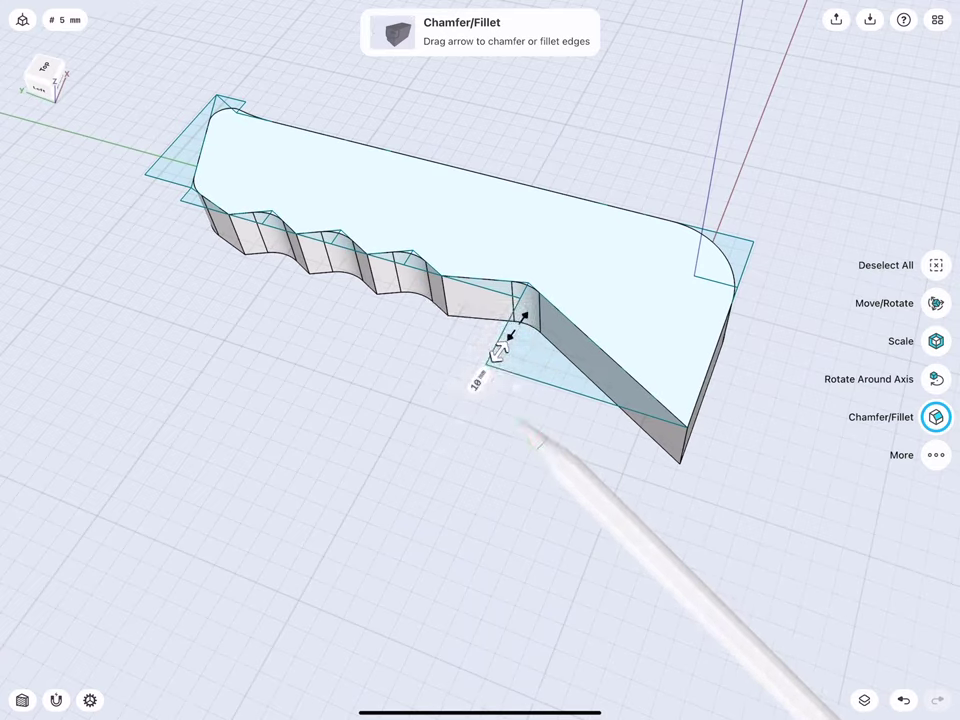
- Fillet the four remaining sharp zig-zag grip edges at 10 mm
left_click(232, 232)
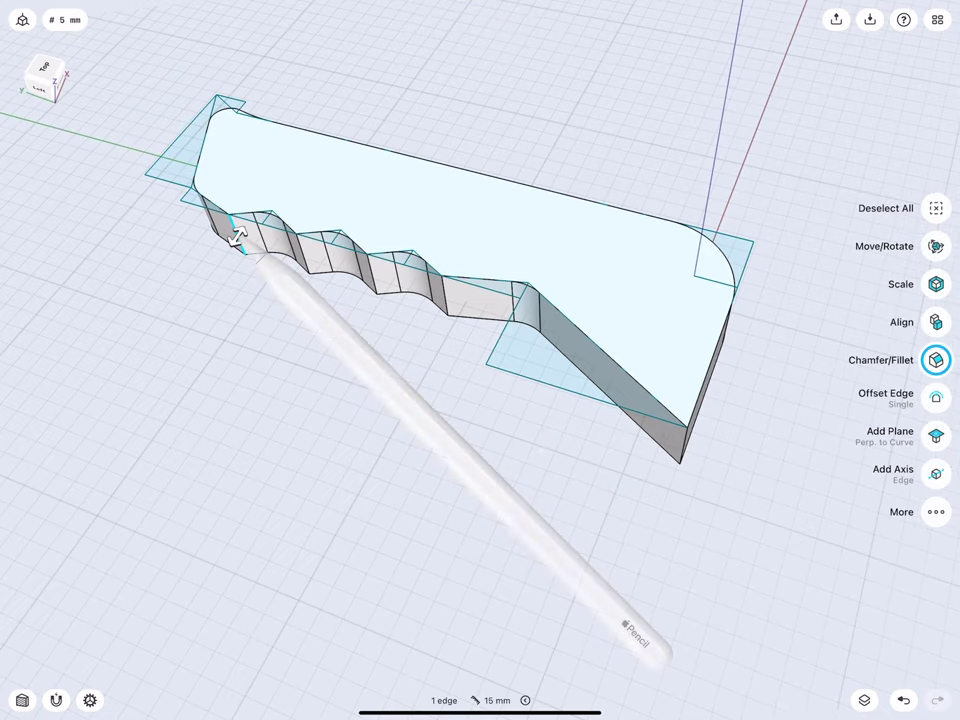
left_click(303, 255)
left_click(372, 275)
left_click(443, 297)
left_click_drag(440, 305, 415, 335)
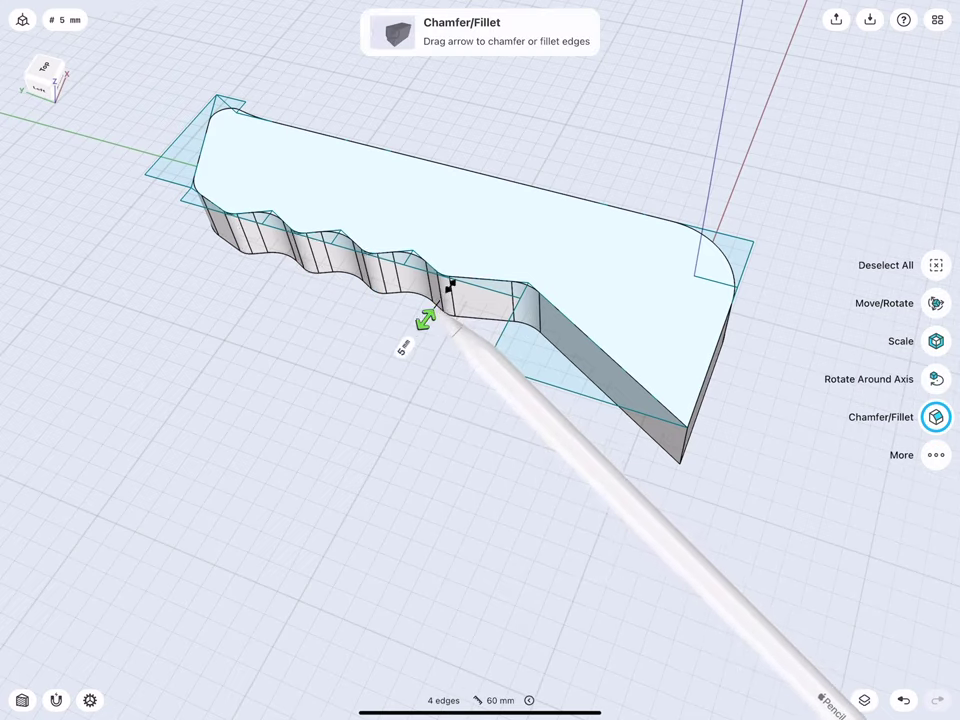
left_click(392, 363)
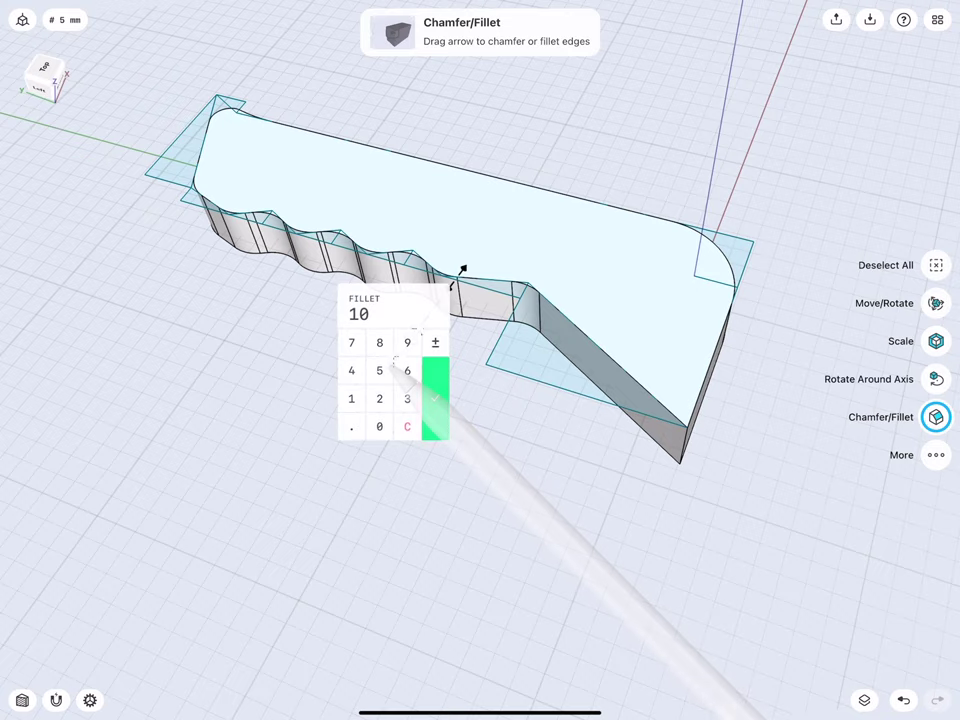
left_click(435, 398)
- Round the lower front vertical edges with a 10 mm fillet
middle_click_drag(379, 476, 392, 432)
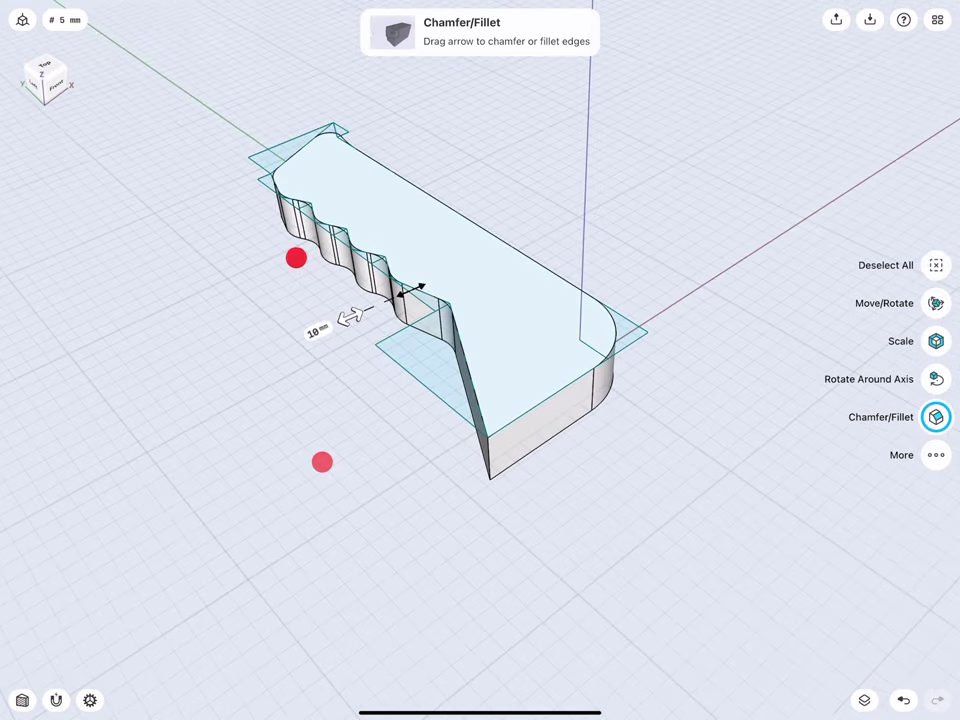
left_click(439, 407)
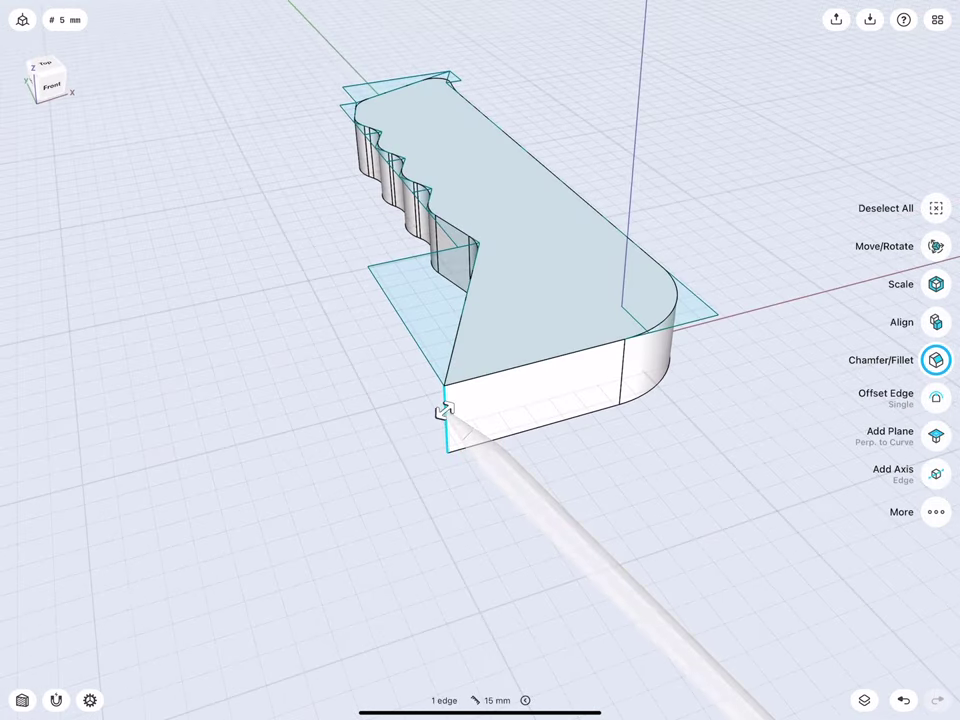
mouse_move(439, 407)
left_mouse_down()
mouse_move(440, 450)
mouse_move(381, 452)
mouse_move(392, 463)
left_mouse_up()
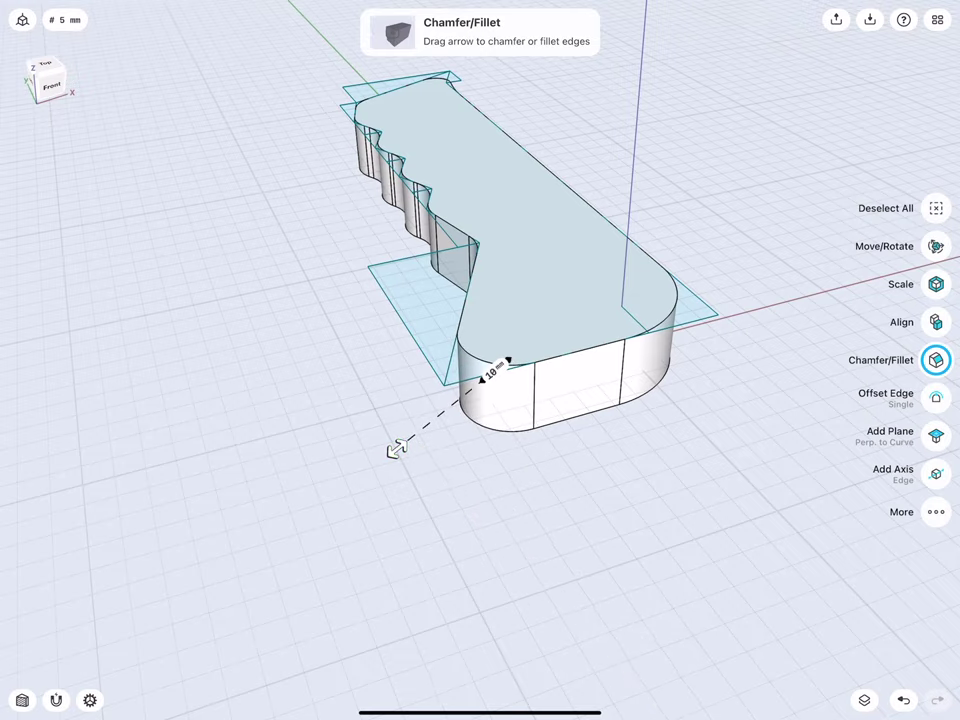
left_click(340, 403)
scroll(315, 352, "up", 3)
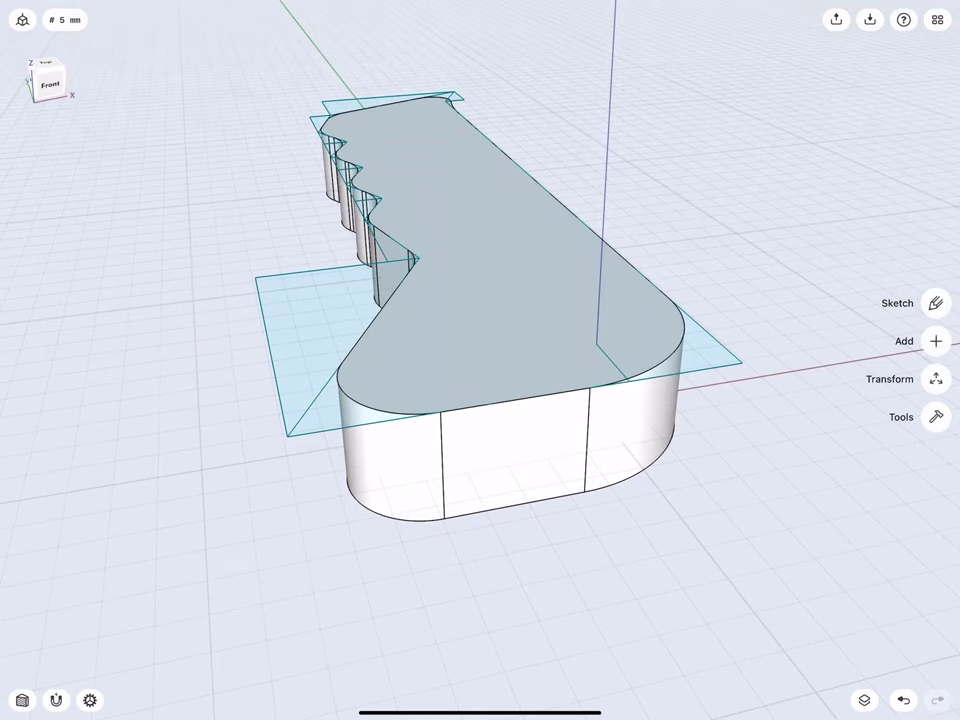
- Fillet the handle's top outline edge at 5 mm
left_click(339, 390)
left_click_drag(339, 388, 306, 371)
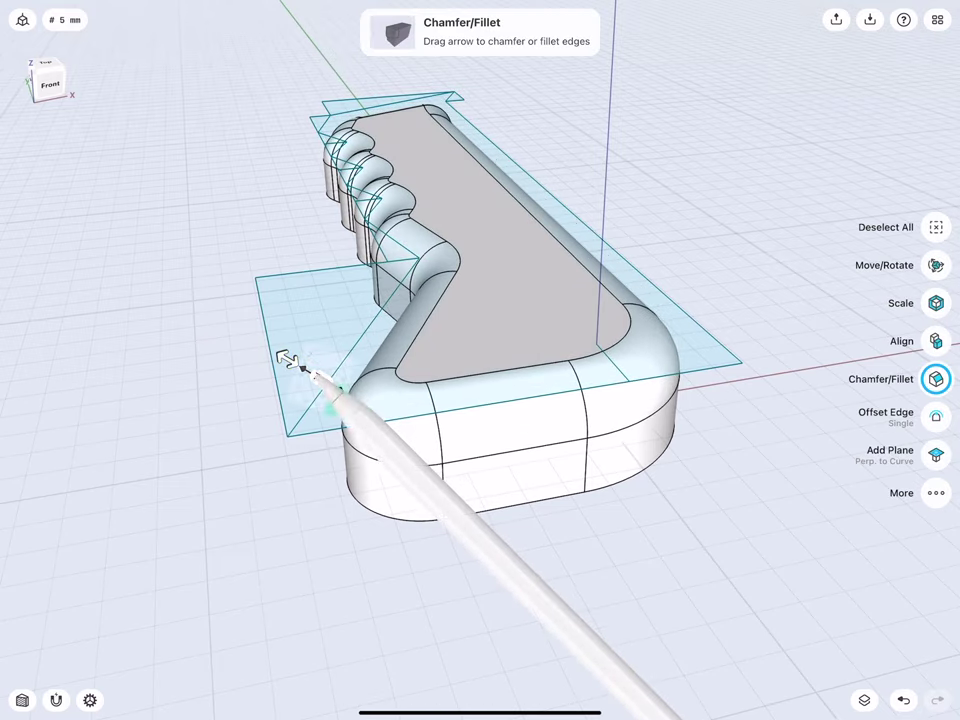
left_click(300, 365)
type("5")
left_click(306, 392)
- Fillet the bottom outline edge at 10 mm from underneath, then inspect the rounded handle
scroll(291, 388, "down", 2)
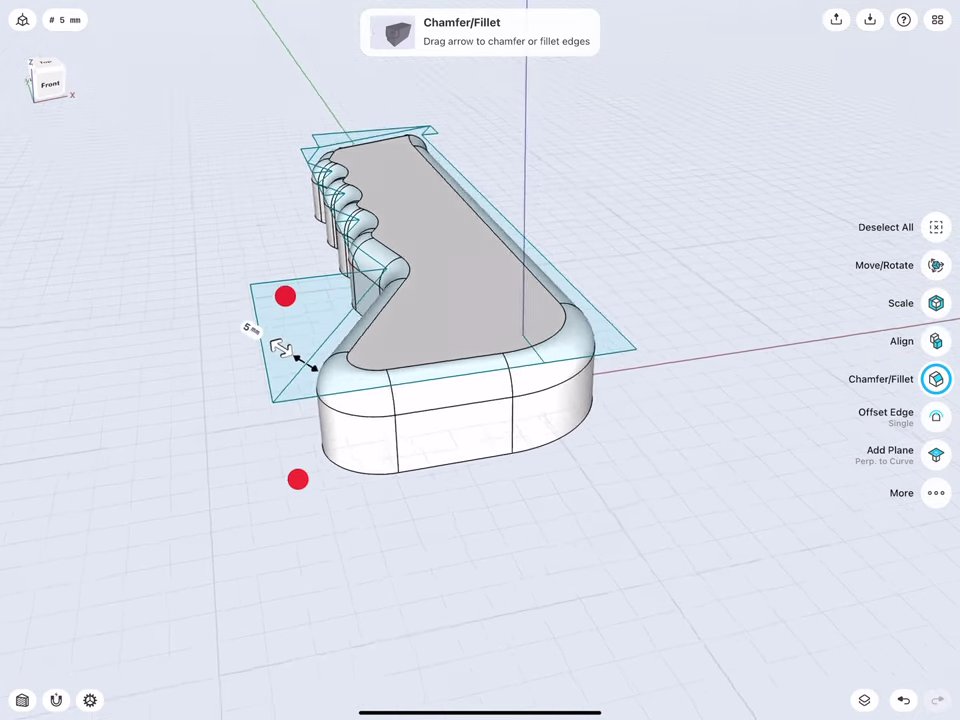
middle_click_drag(285, 296, 279, 188)
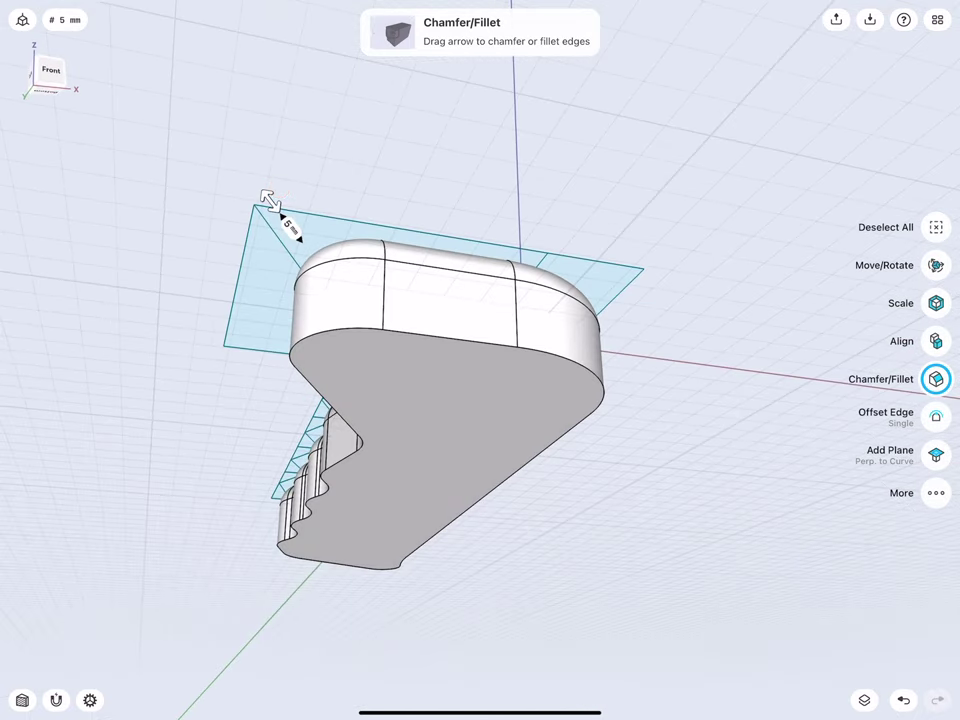
left_click(304, 333)
left_click_drag(282, 358, 262, 388)
left_click(270, 356)
left_click(318, 380)
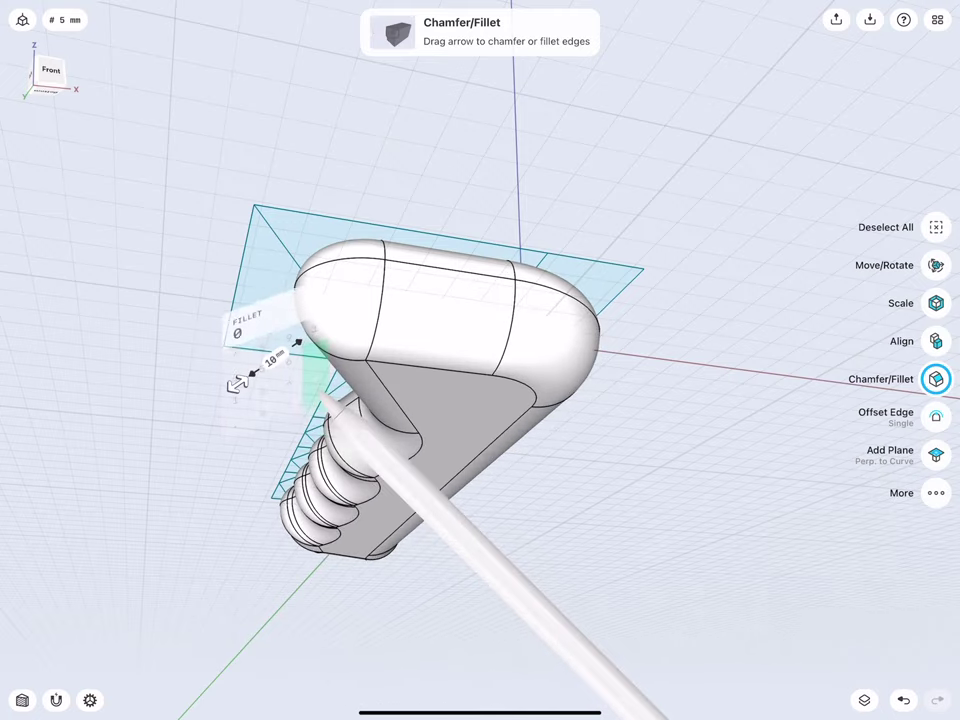
left_click(210, 381)
scroll(270, 360, "down", 3)
mouse_move(259, 274)
middle_mouse_down()
mouse_move(202, 329)
mouse_move(265, 318)
middle_mouse_up()
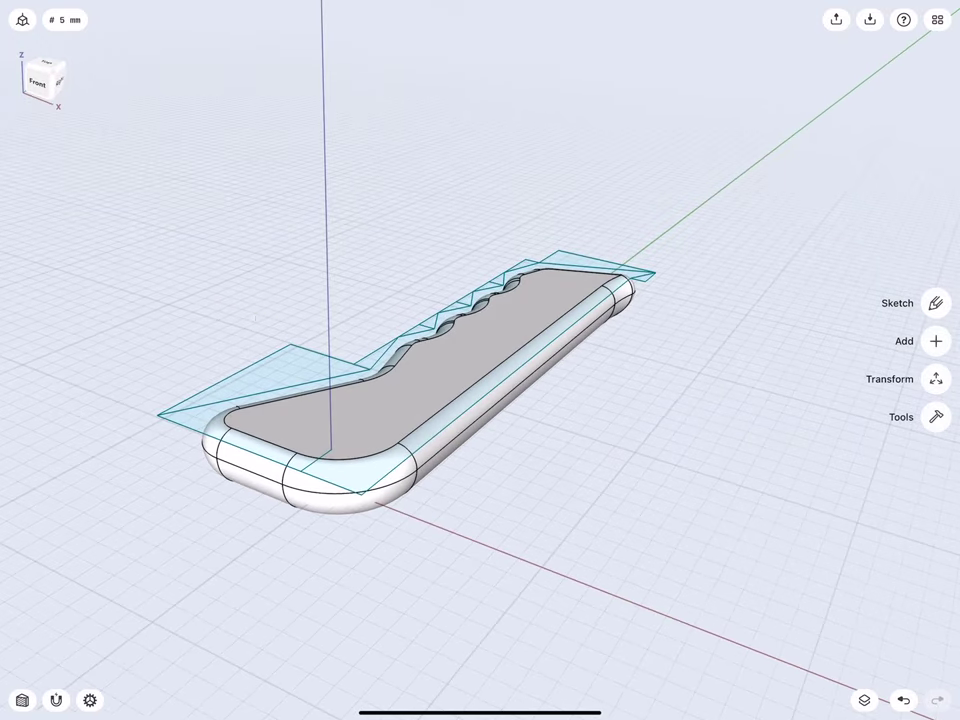
scroll(255, 422, "up", 2)
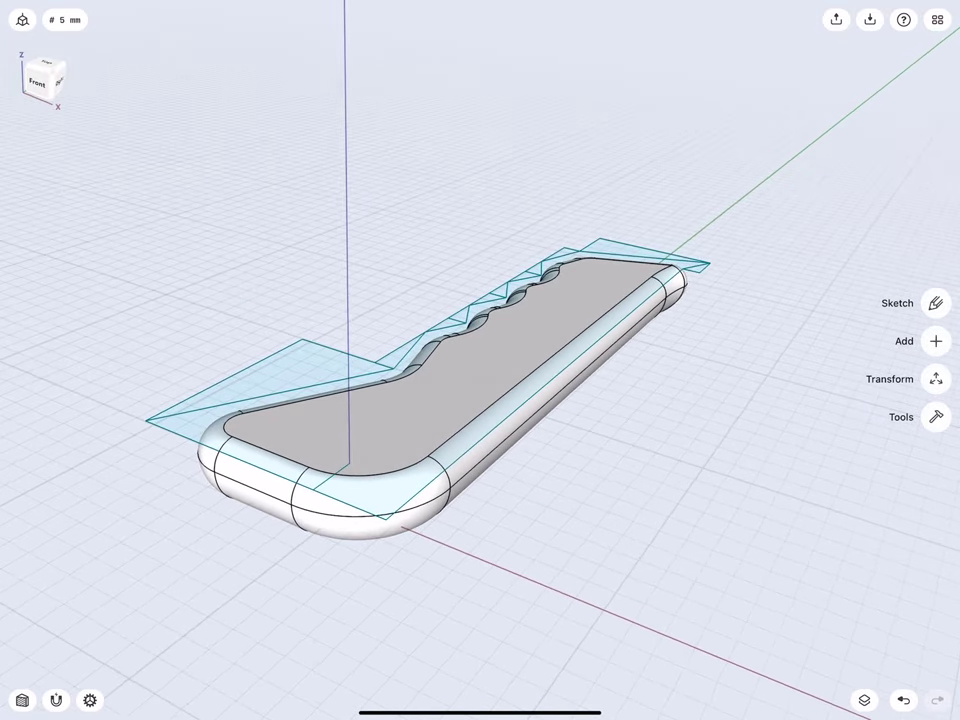
left_click_drag(50, 76, 56, 81)
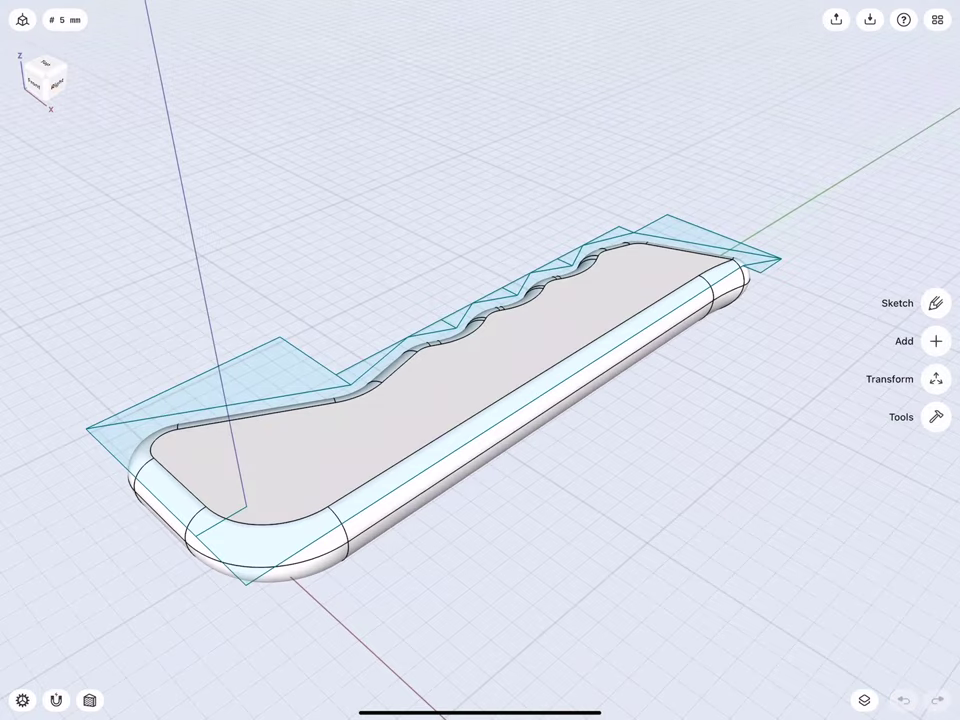
middle_click_drag(260, 433, 314, 431)
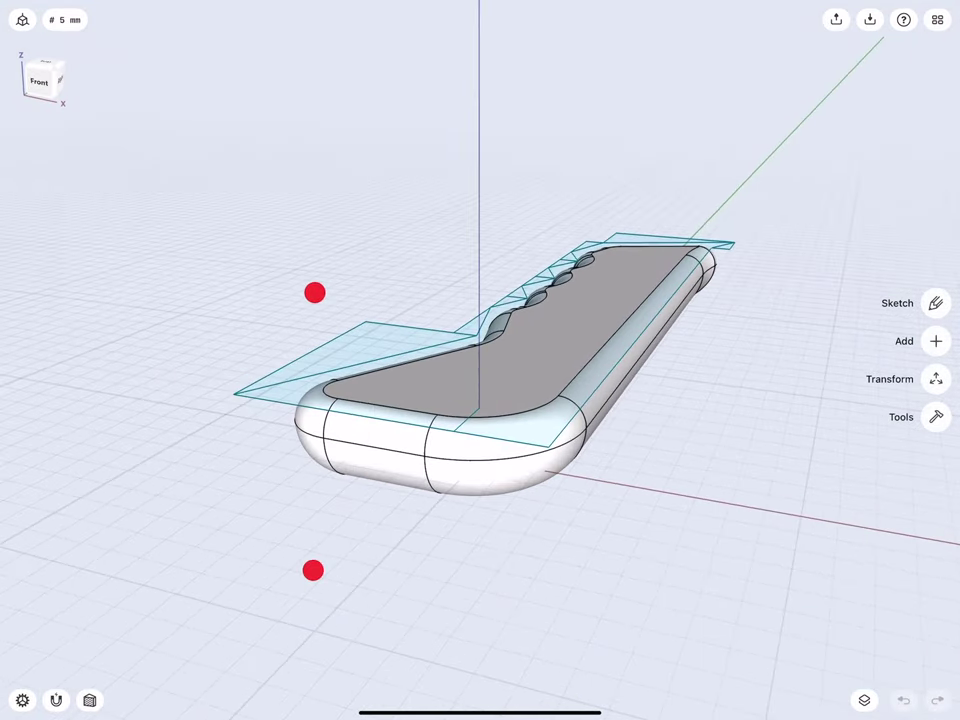
- Hide Body 10 in the items list to reveal the sketches
left_click(864, 700)
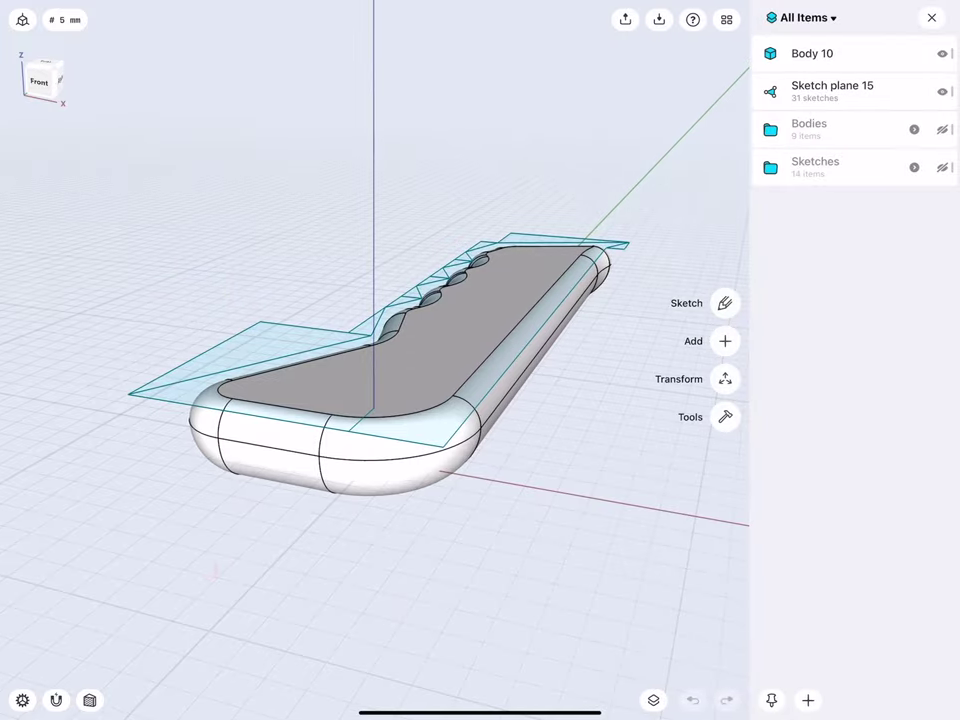
scroll(300, 416, "up", 2)
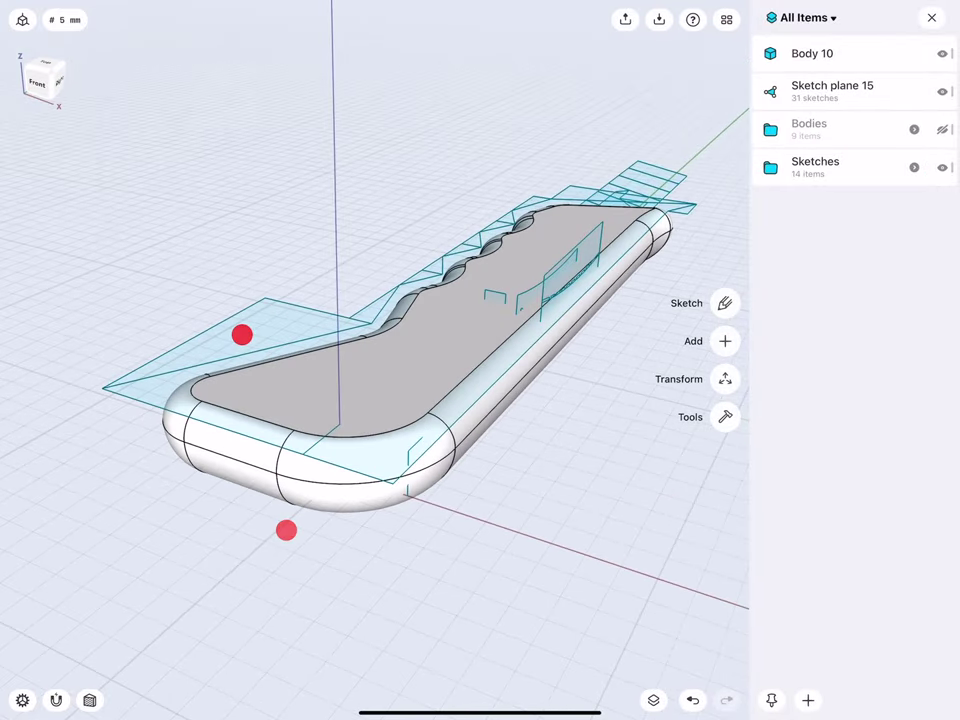
left_click(942, 53)
scroll(280, 440, "up", 3)
scroll(282, 449, "up", 3)
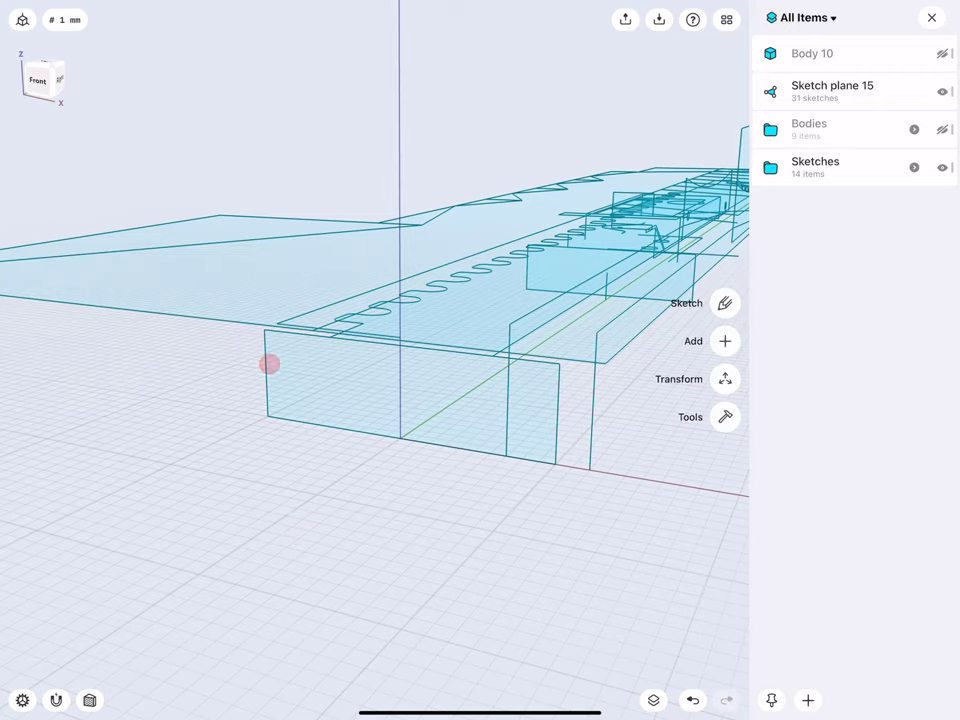
- Move a copy of the nose-end rectangle face 15 mm away
left_click(311, 396)
middle_click_drag(300, 400, 305, 434)
left_click(726, 266)
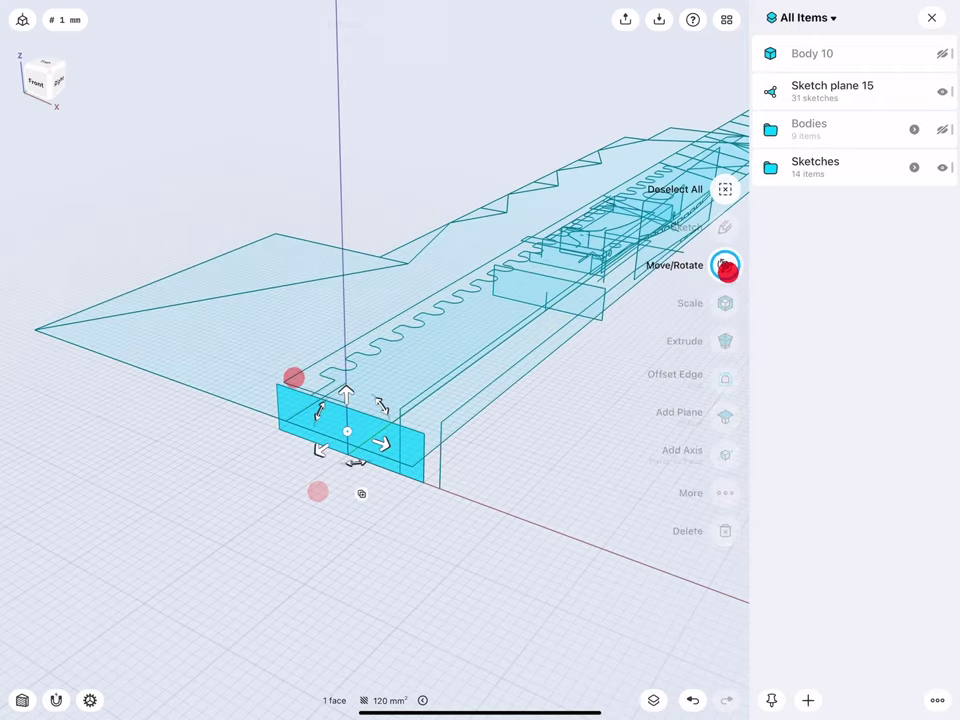
left_click(361, 493)
scroll(315, 412, "down", 2)
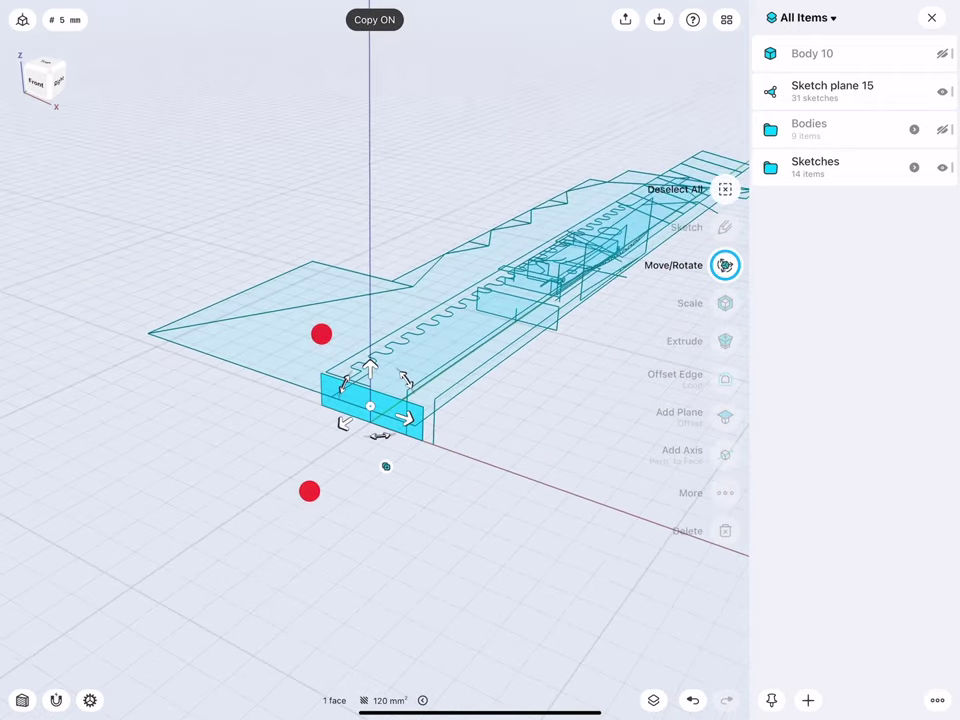
left_click_drag(343, 422, 235, 496)
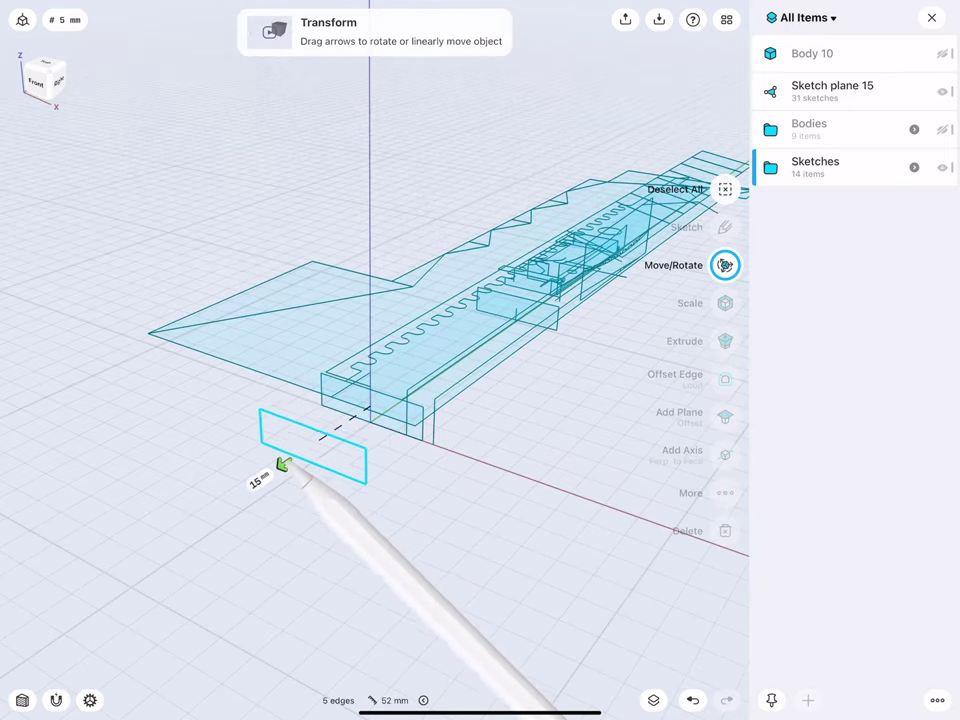
left_click(258, 479)
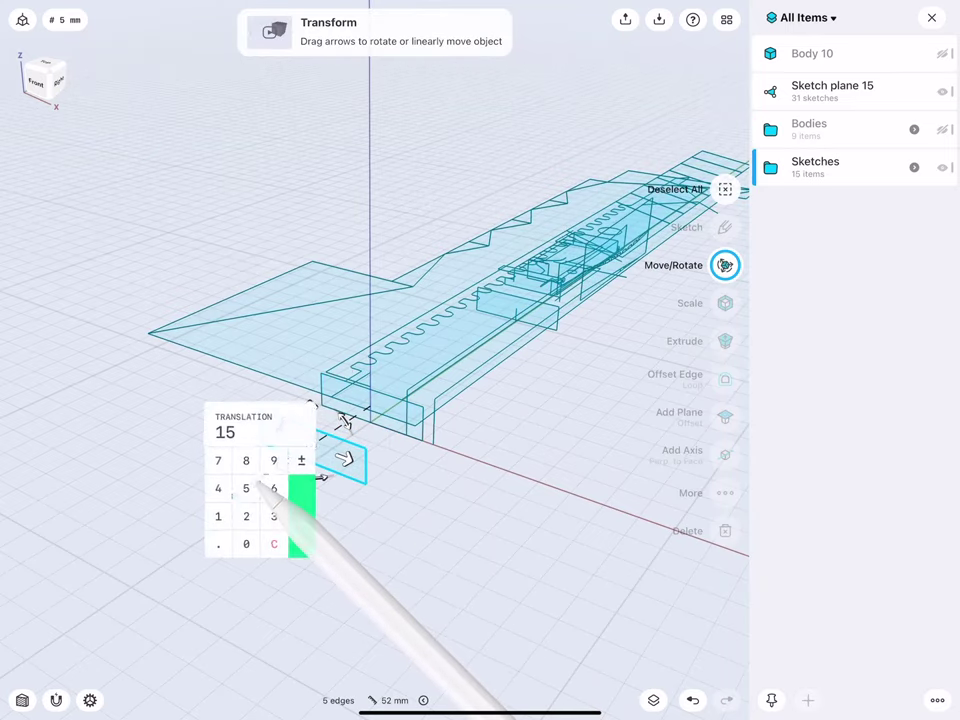
left_click(302, 505)
left_click(321, 509)
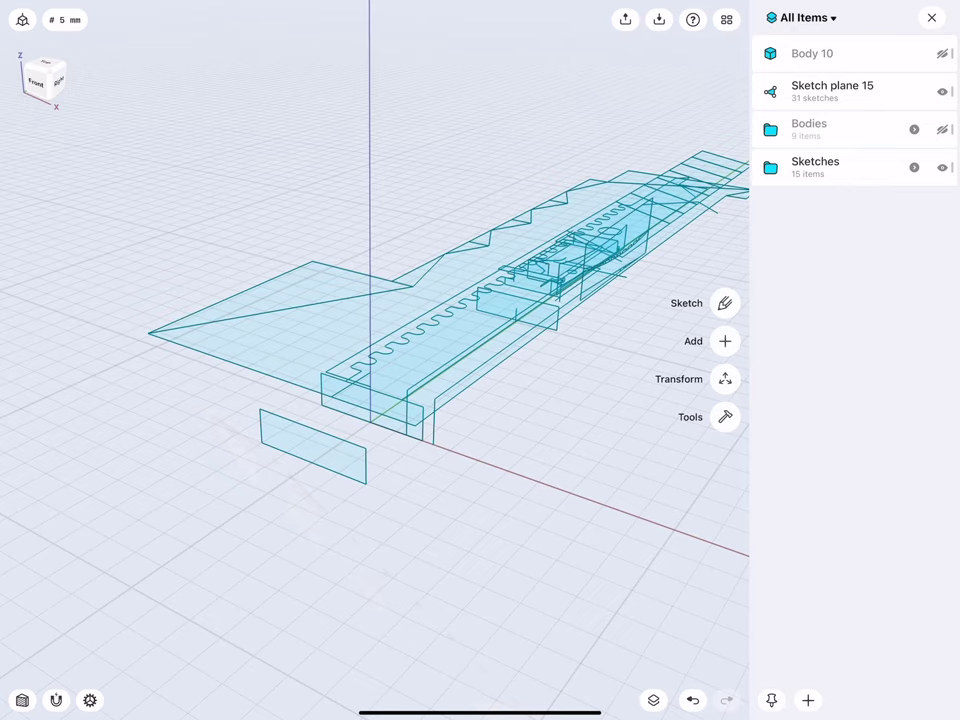
- Drag Sketch plane 01 (1) out of the Sketches folder to the top level
left_click(311, 428)
left_click(914, 167)
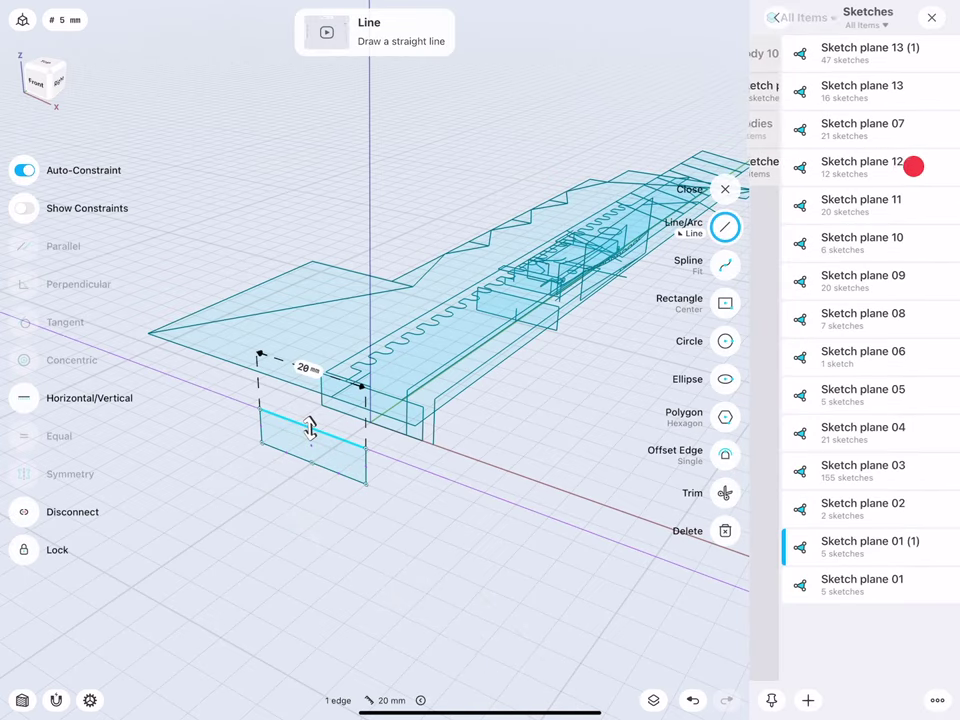
left_click(851, 537)
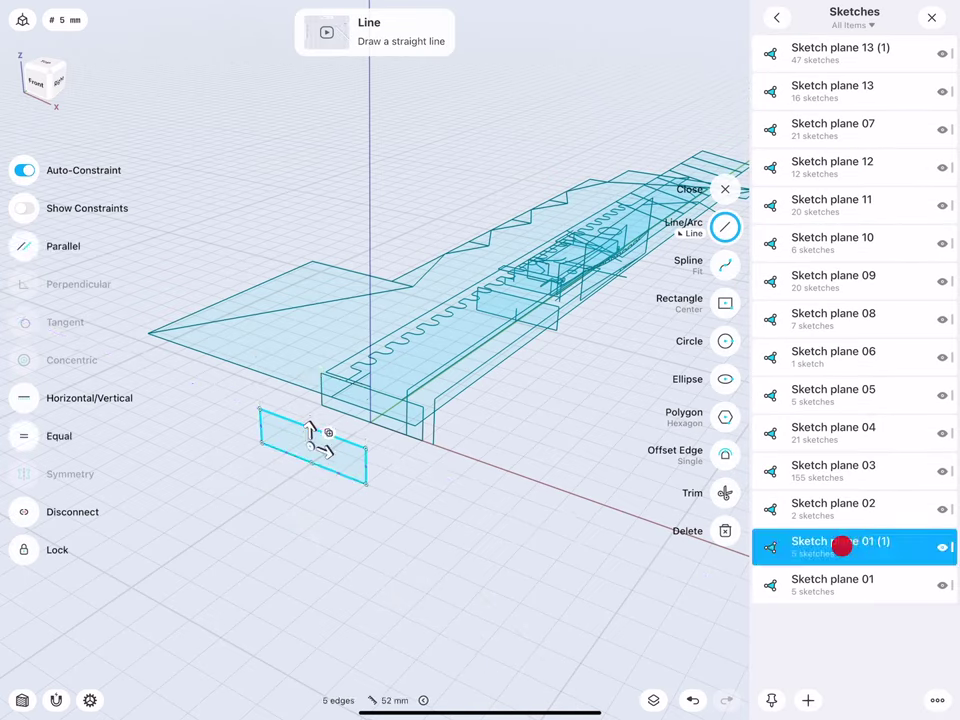
left_click_drag(843, 545, 830, 12)
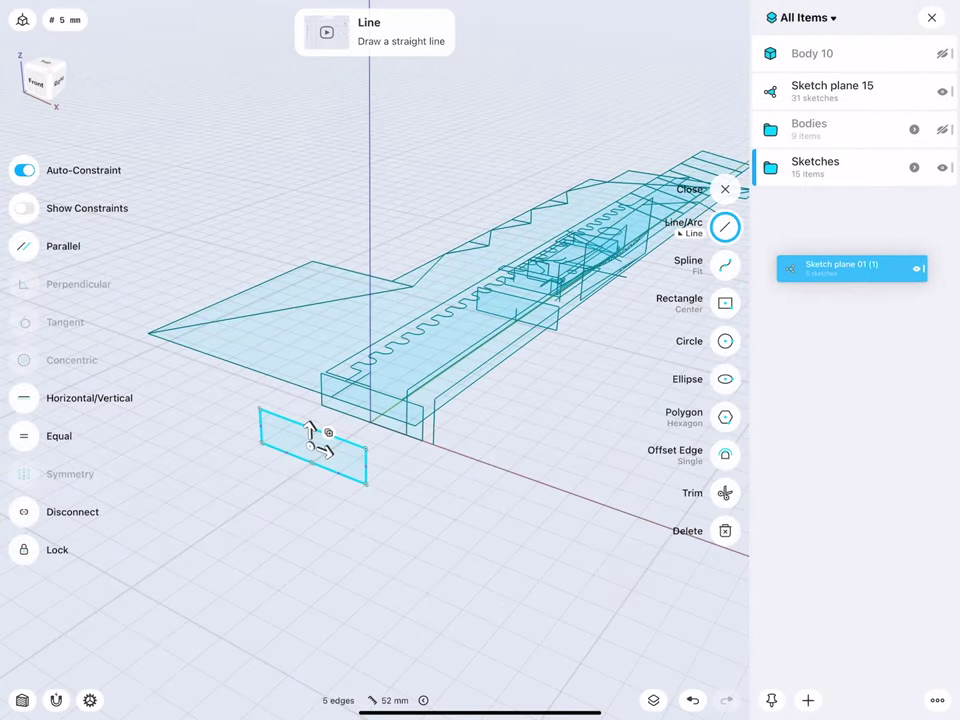
left_click_drag(830, 12, 850, 265)
- Hide the Sketches folder and Sketch plane 15, leaving only Sketch plane 01 (1) visible
left_click(183, 276)
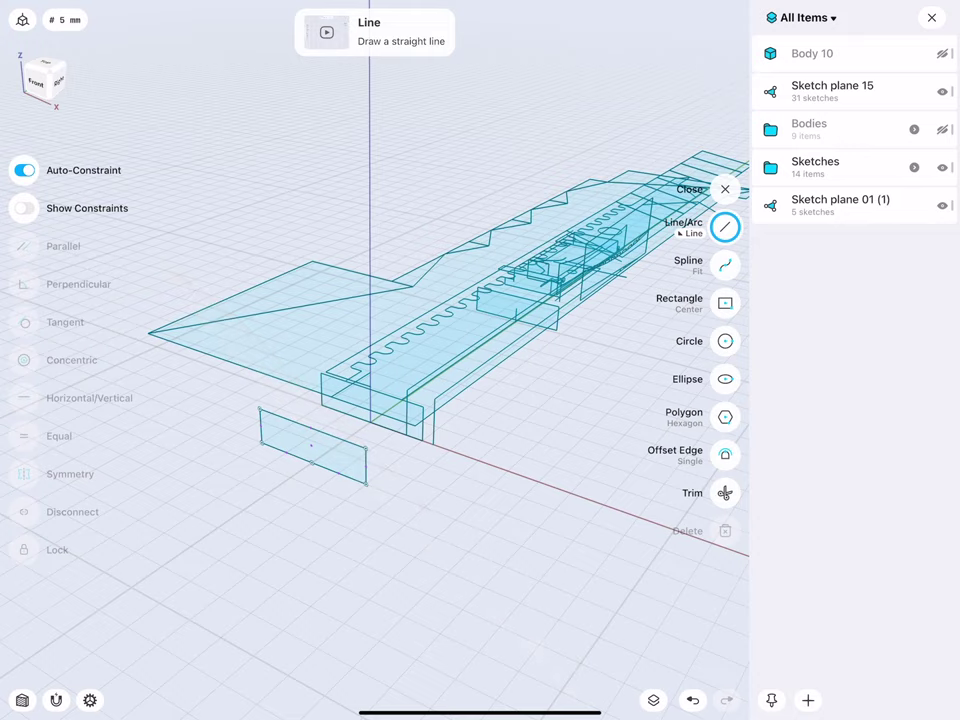
left_click(938, 168)
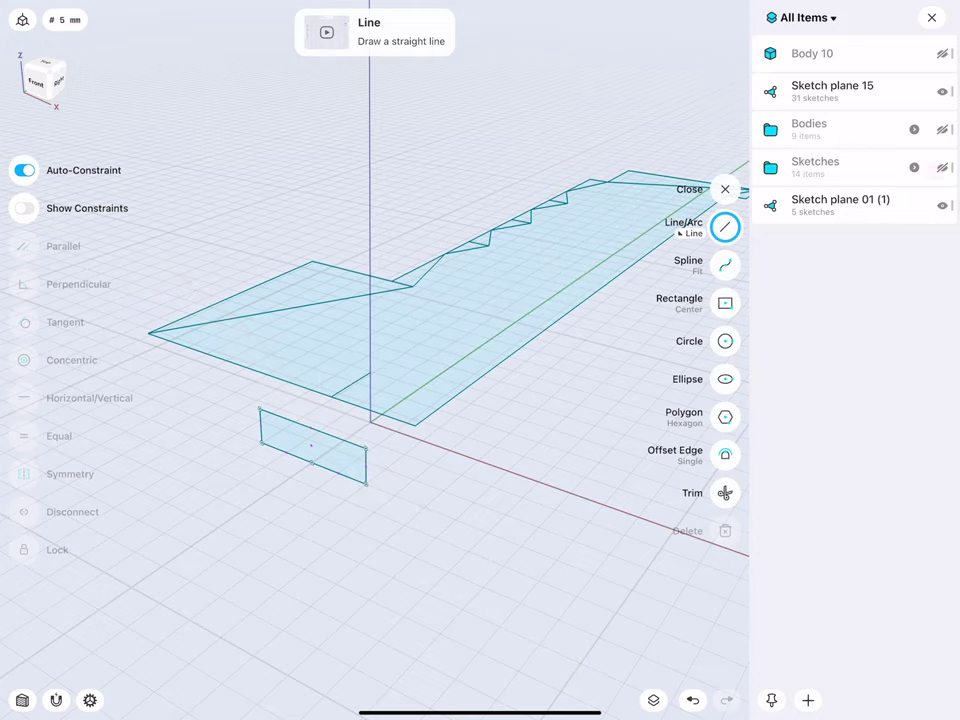
left_click(941, 88)
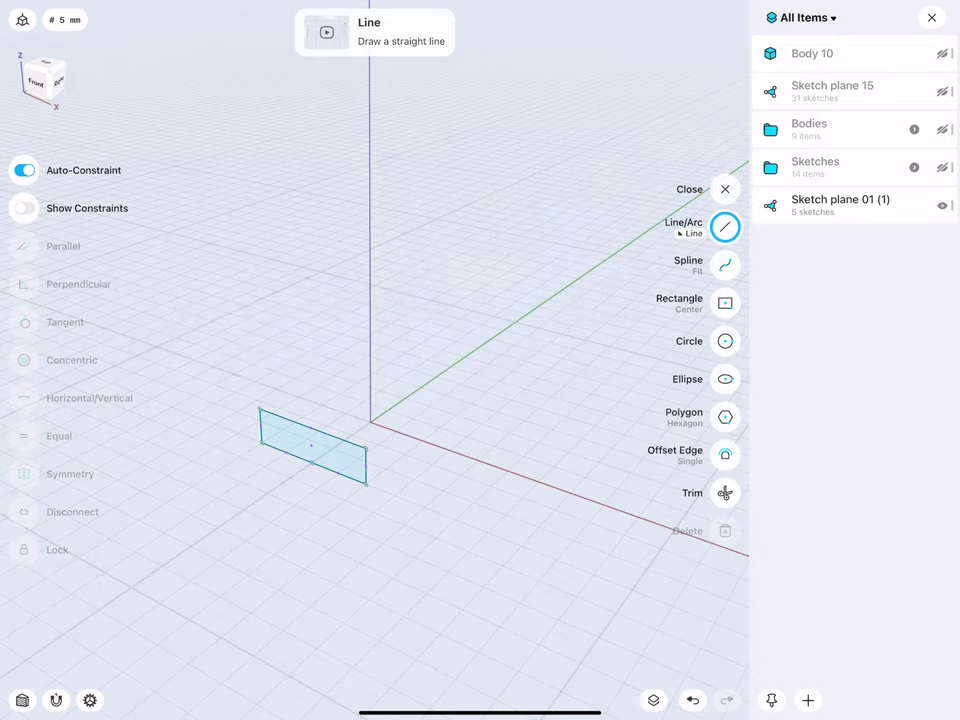
left_click(941, 90)
left_click(941, 90)
- In a front view, draw a 1.5 mm line in from the rectangle's top-right corner
left_click(934, 18)
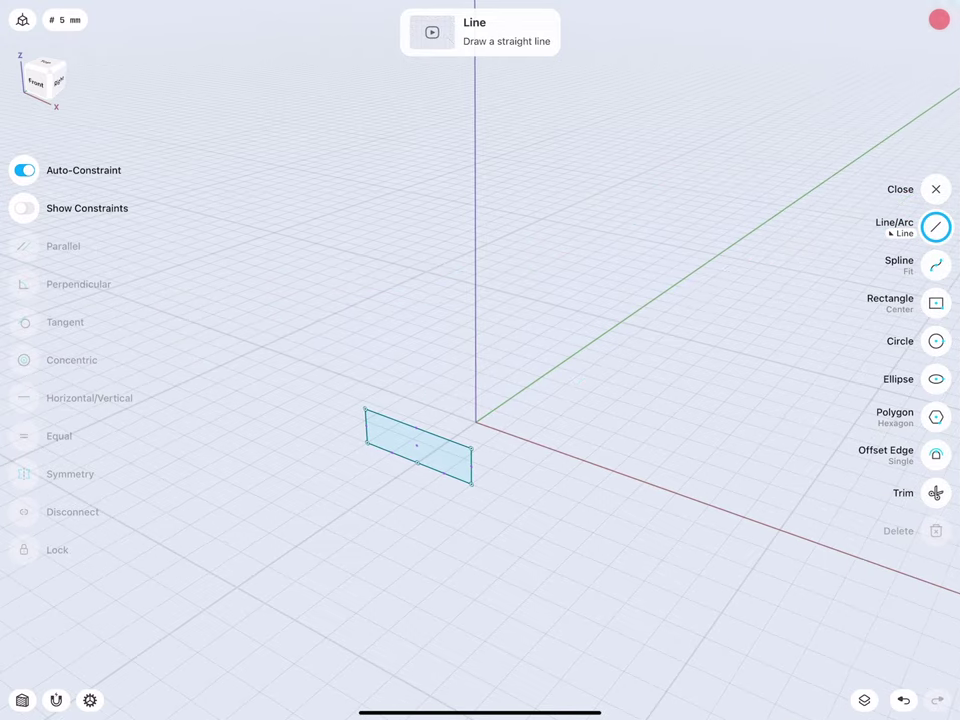
left_click_drag(404, 441, 407, 437)
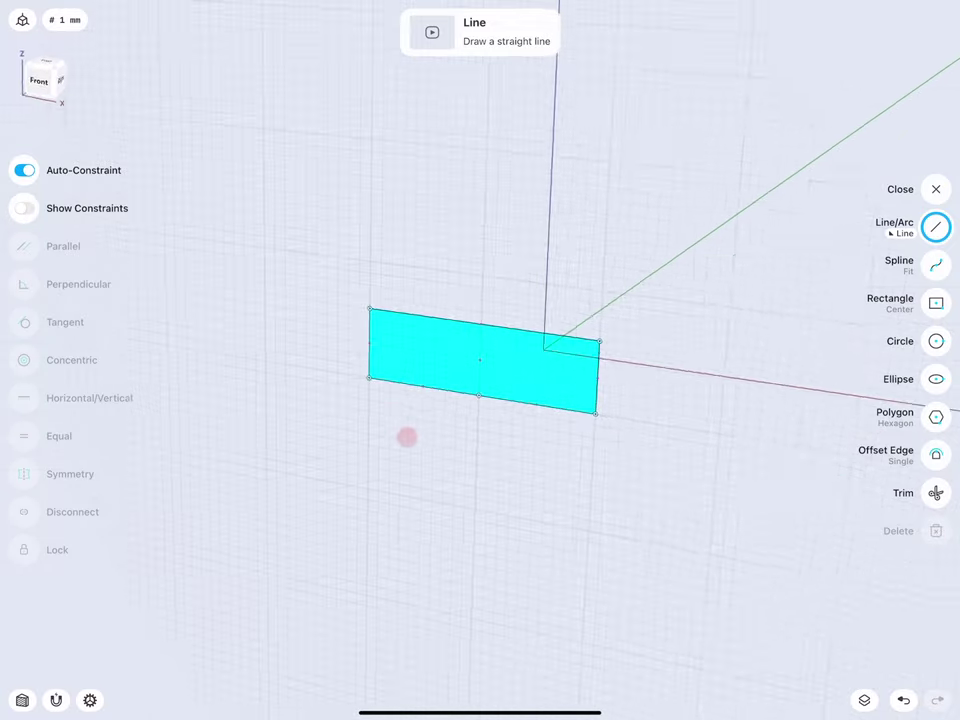
scroll(341, 416, "down", 3)
scroll(341, 416, "up", 1)
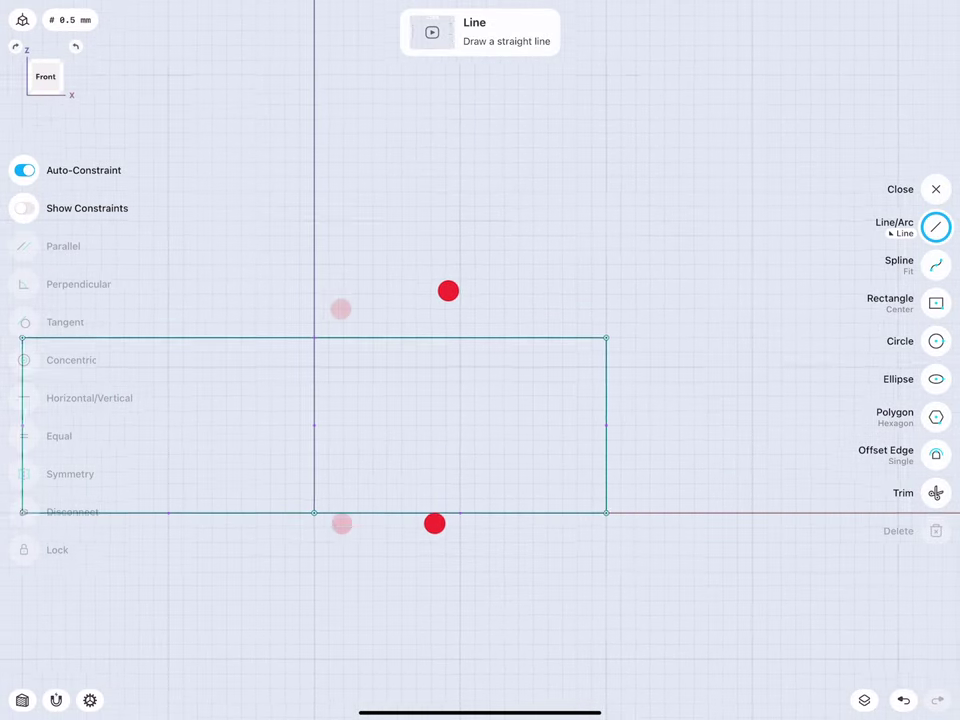
scroll(441, 405, "up", 3)
left_click_drag(590, 373, 527, 373)
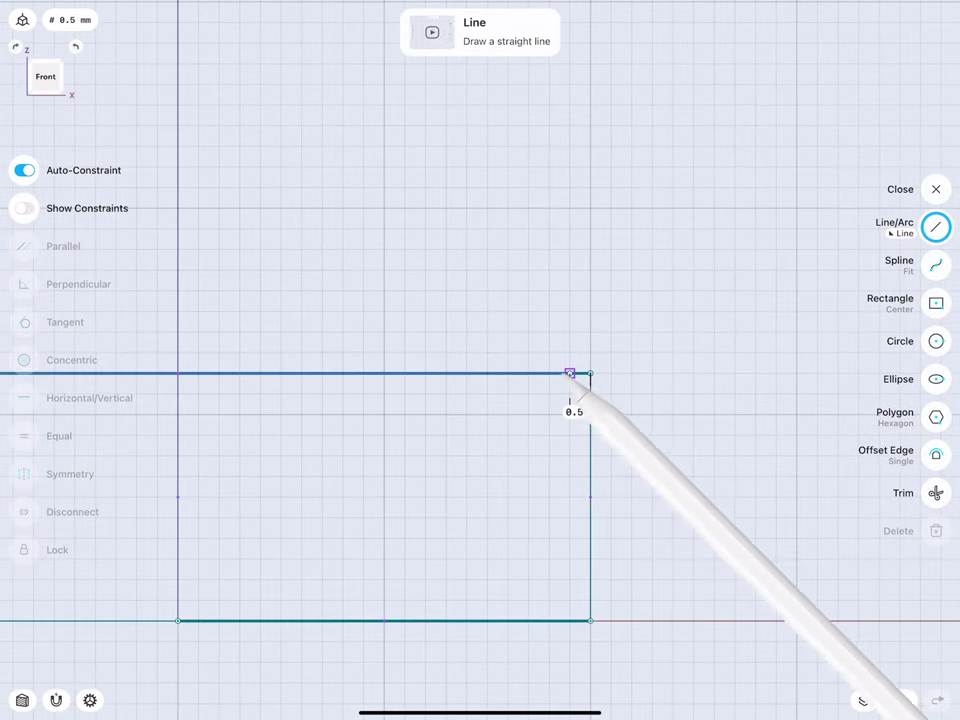
left_click(557, 409)
left_click(601, 490)
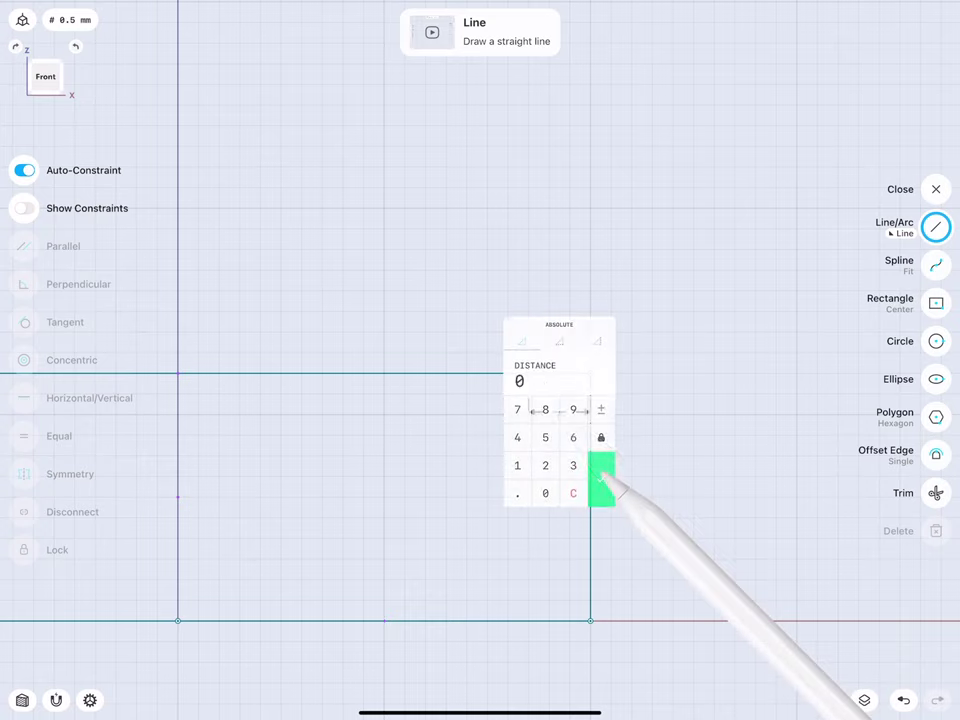
- Draw a 7 mm vertical line up from the rectangle's top edge
scroll(445, 405, "down", 2)
scroll(480, 439, "down", 2)
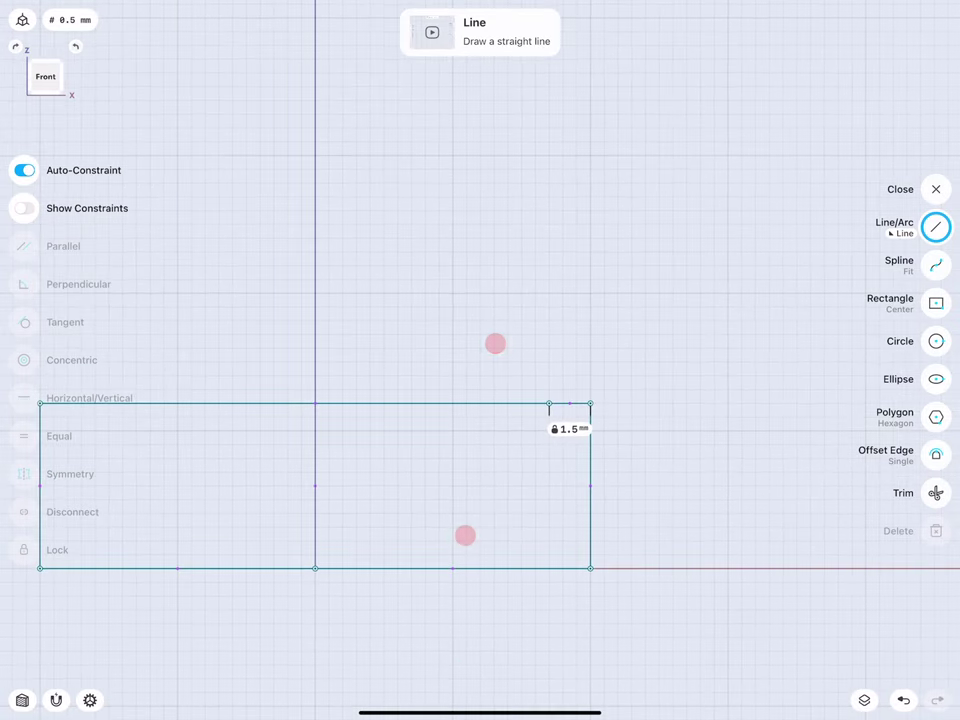
left_click_drag(548, 403, 548, 210)
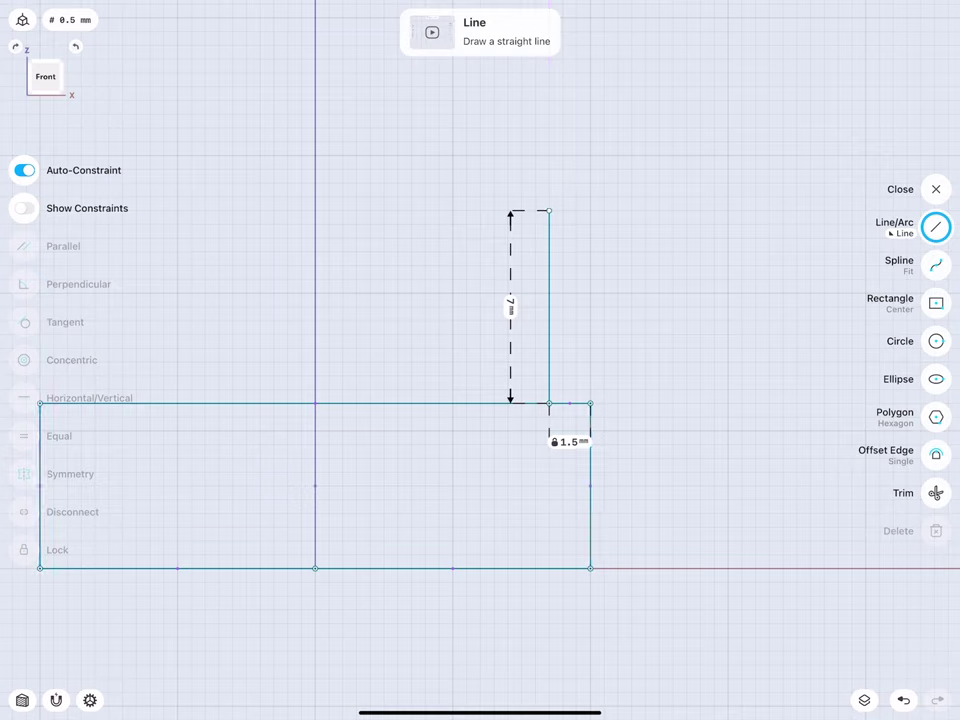
left_click(510, 307)
left_click(556, 375)
- Draw the 17 mm top line leftward, close it back down to the rectangle, and finish the sketch
scroll(414, 380, "down", 2)
left_click_drag(640, 249, 328, 249)
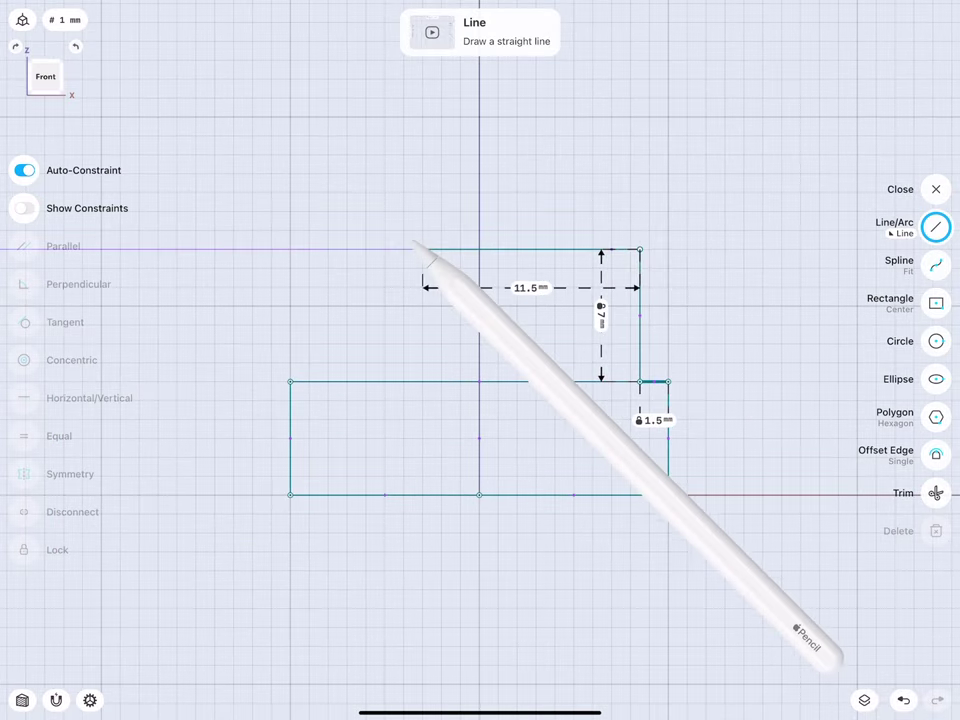
left_click(479, 288)
left_click(444, 341)
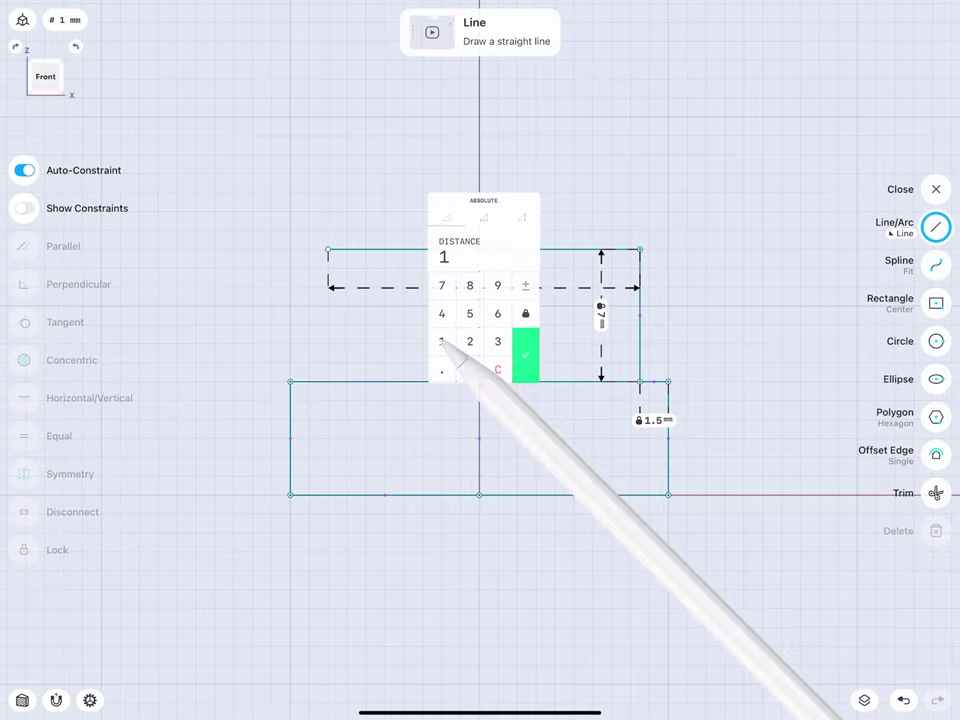
left_click(444, 285)
left_click(525, 354)
left_click_drag(318, 249, 318, 381)
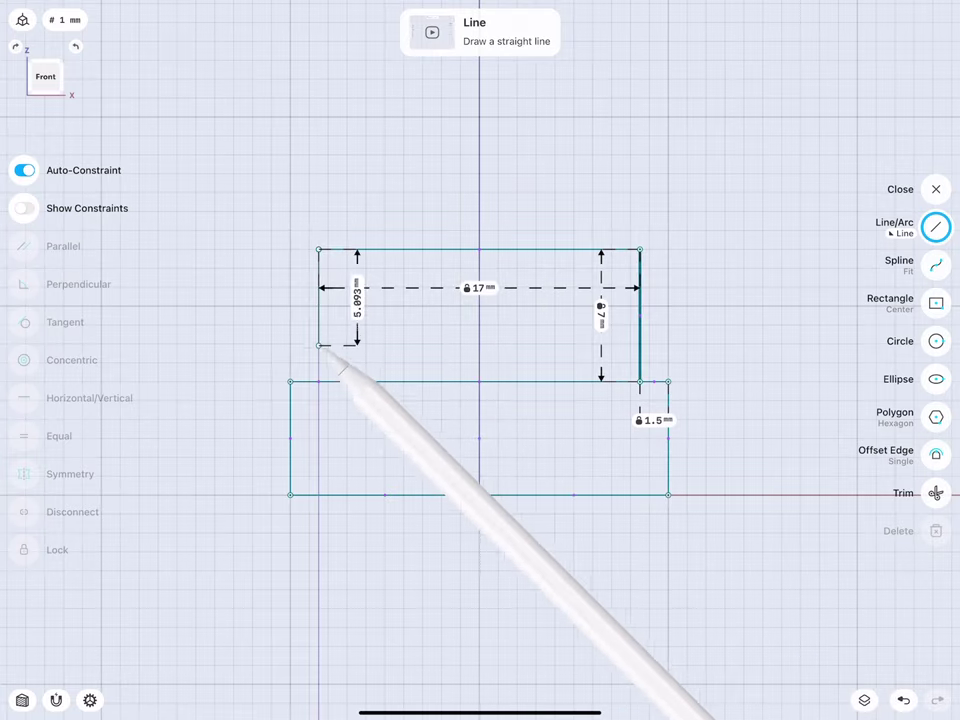
scroll(324, 397, "down", 2)
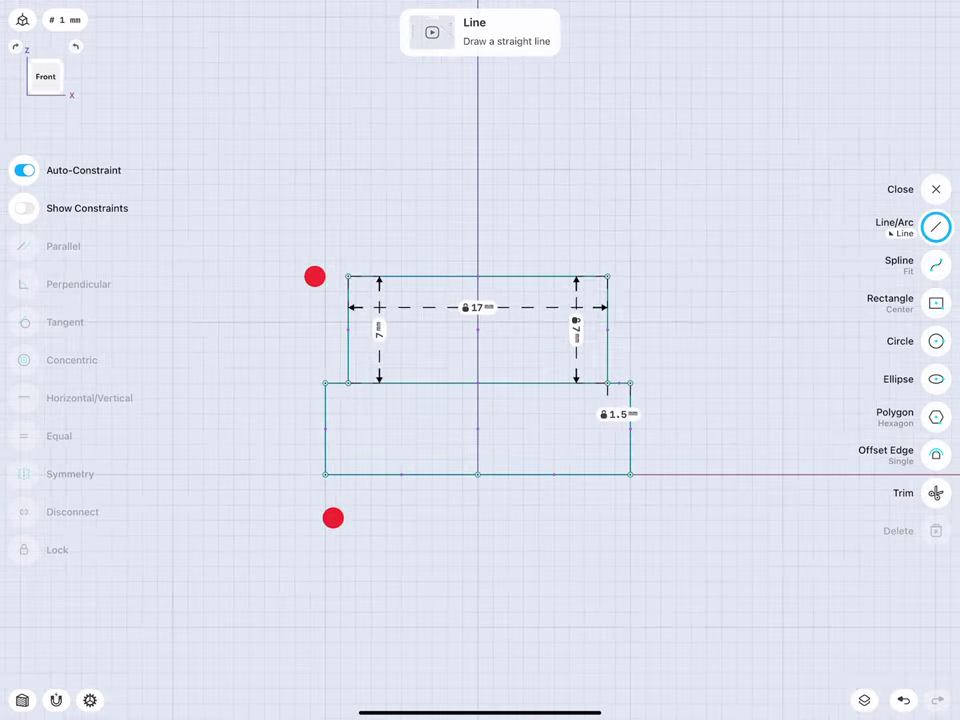
left_click(272, 334)
- Unhide Body 10 and place a copy of the handle half 49 mm beside it
middle_click_drag(347, 334, 310, 408)
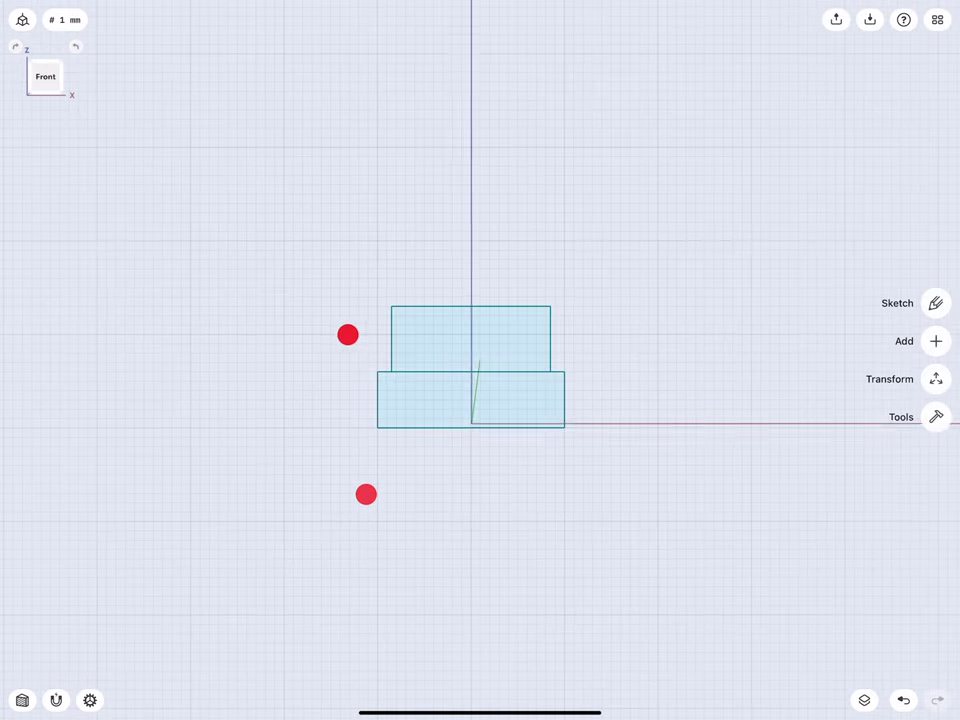
left_click(866, 702)
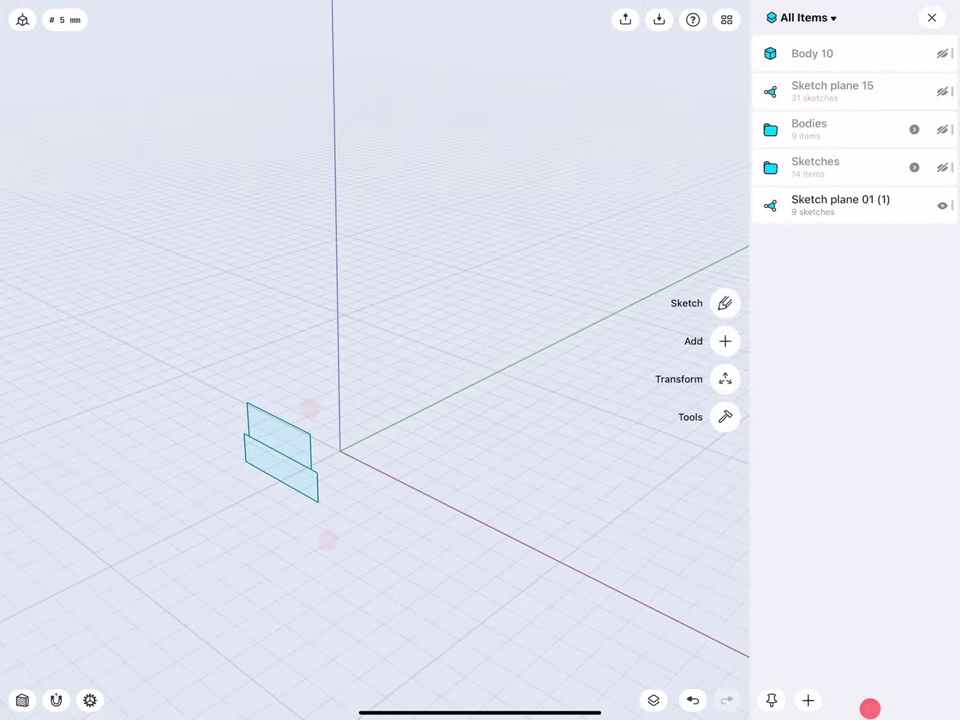
left_click(939, 49)
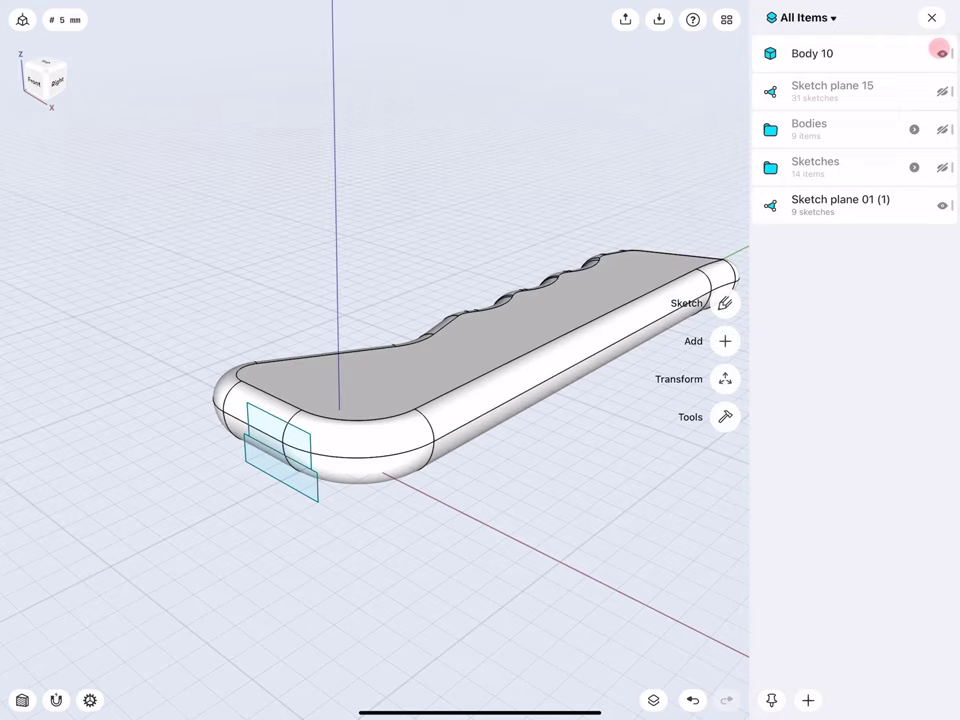
left_click(931, 18)
scroll(312, 418, "down", 3)
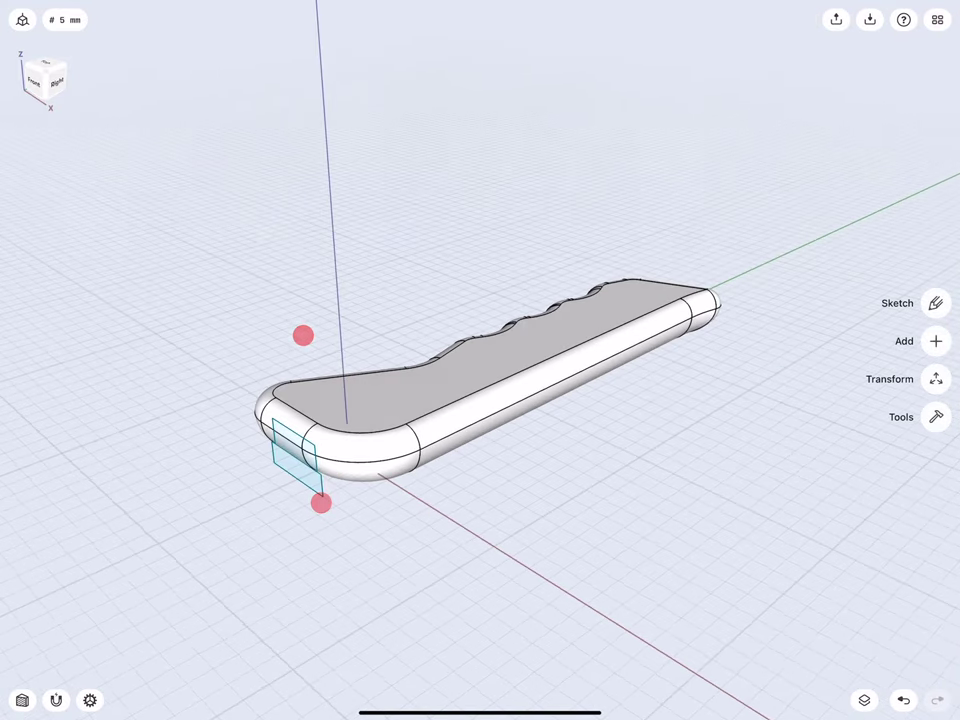
left_click(368, 434)
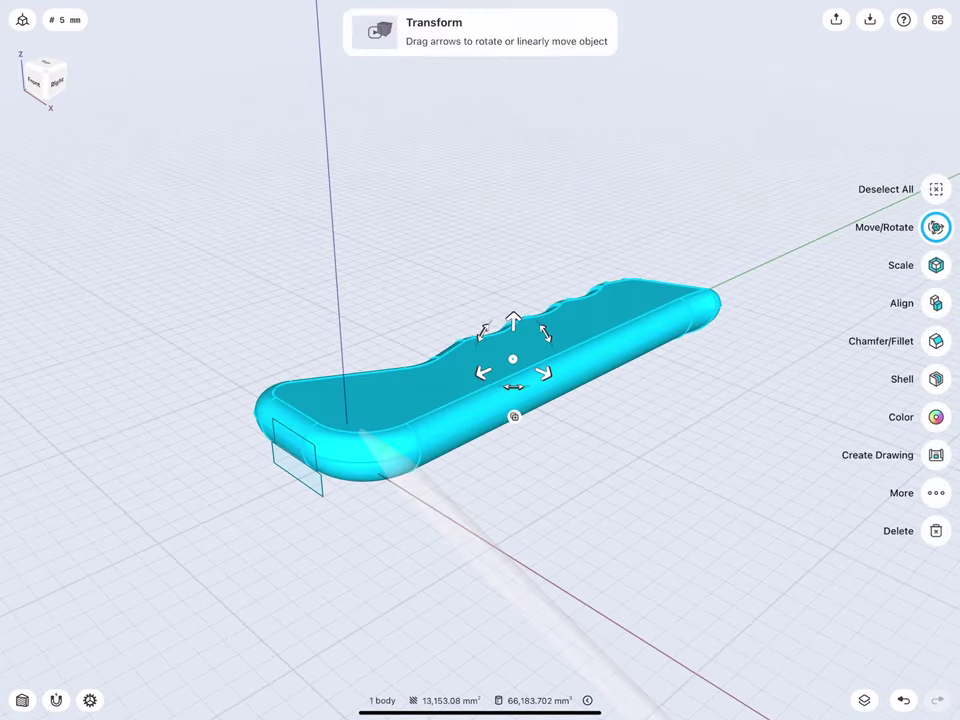
left_click_drag(513, 416, 667, 483)
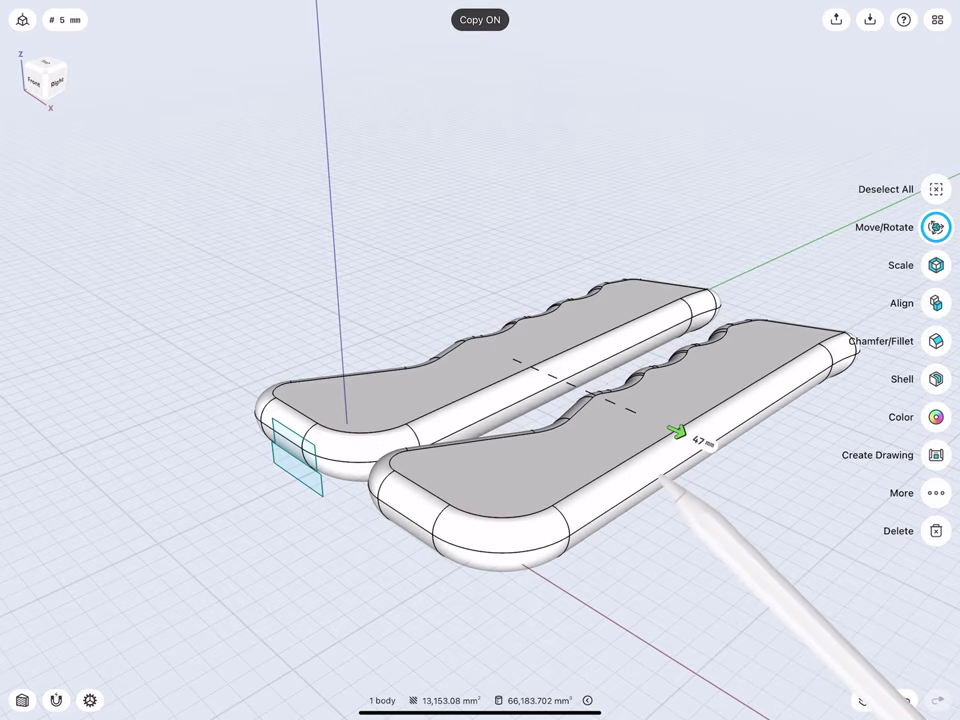
left_click(440, 295)
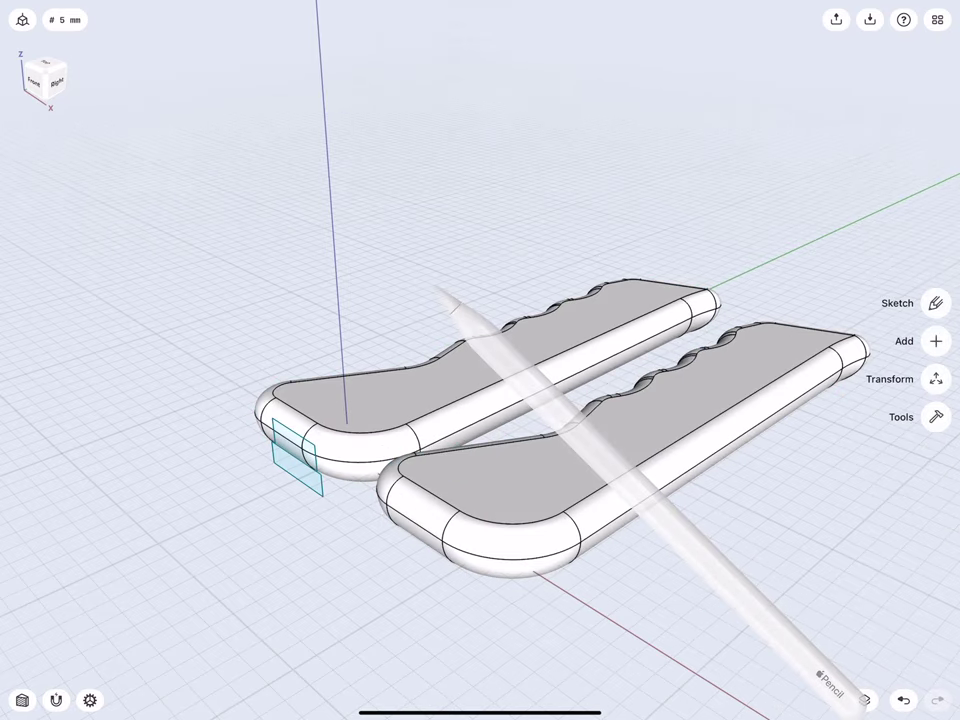
scroll(303, 432, "up", 5)
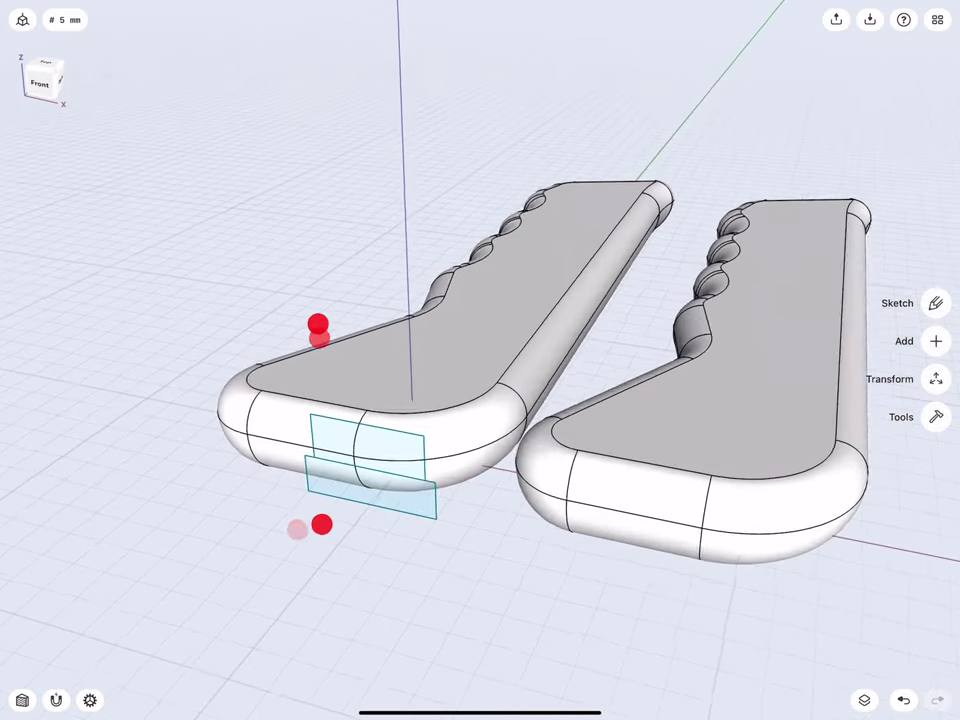
- Extrude the two sketch faces into the handle to form the blade slot
left_click(419, 513)
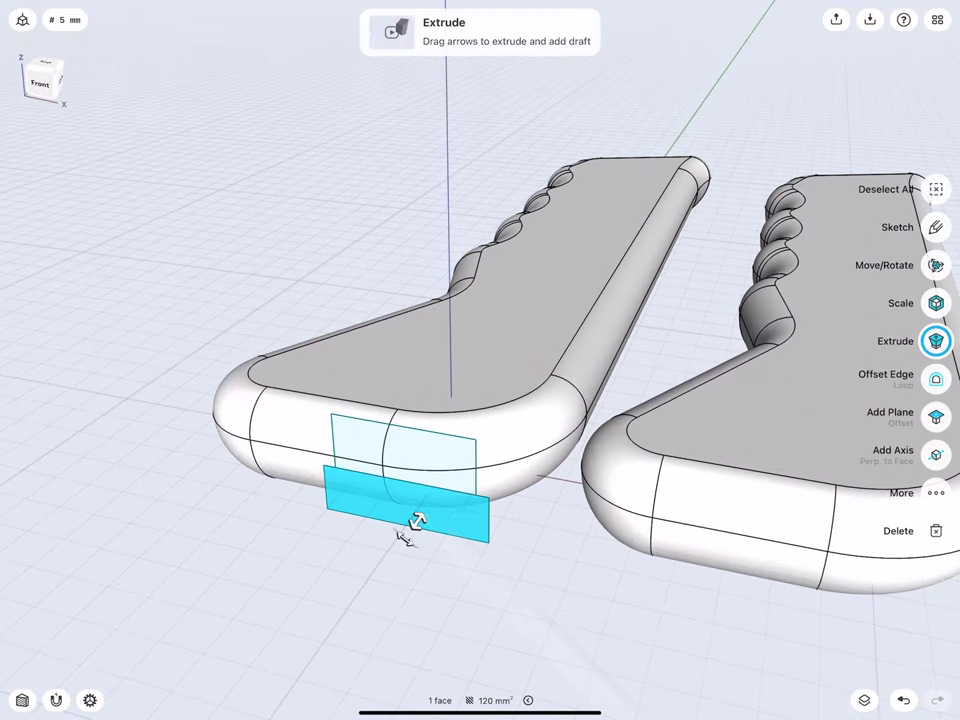
left_click(407, 457)
scroll(363, 448, "down", 2)
scroll(363, 448, "down", 1)
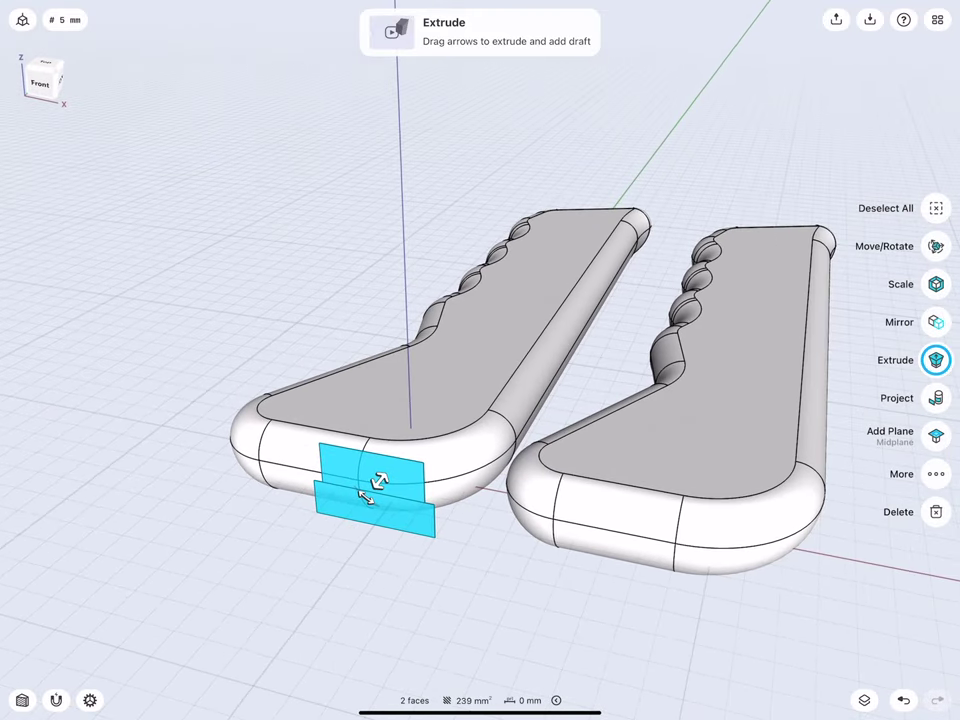
left_click_drag(380, 482, 632, 165)
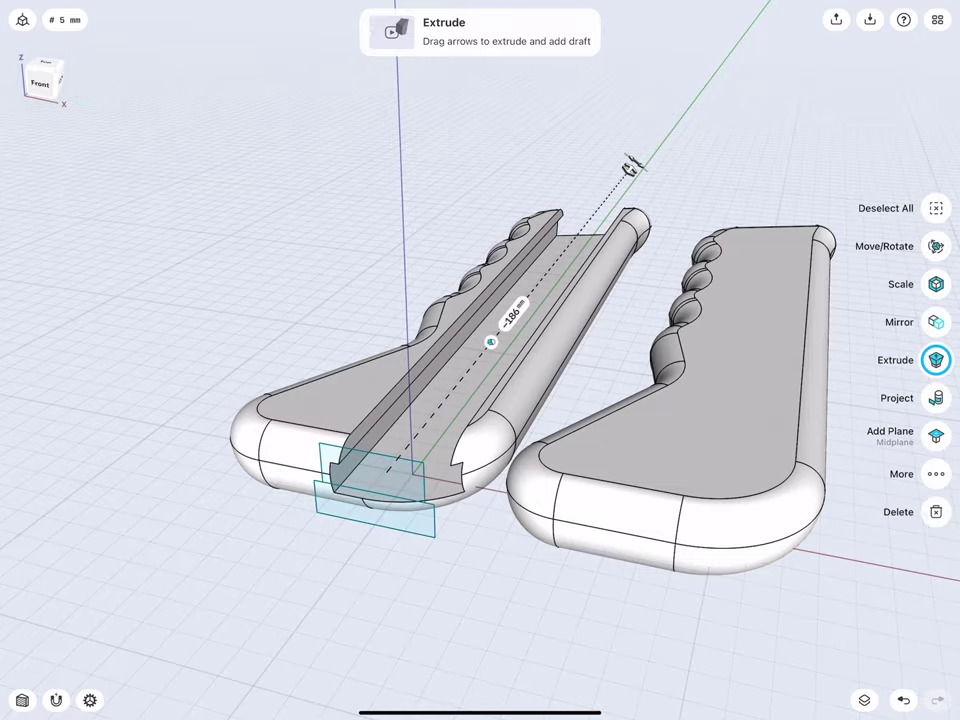
left_click(386, 289)
- Round the sloped edges inside the slot with a 0.75 mm fillet
mouse_move(304, 313)
left_mouse_down()
mouse_move(340, 520)
mouse_move(343, 497)
mouse_move(253, 369)
mouse_move(216, 452)
mouse_move(266, 449)
mouse_move(255, 492)
left_mouse_up()
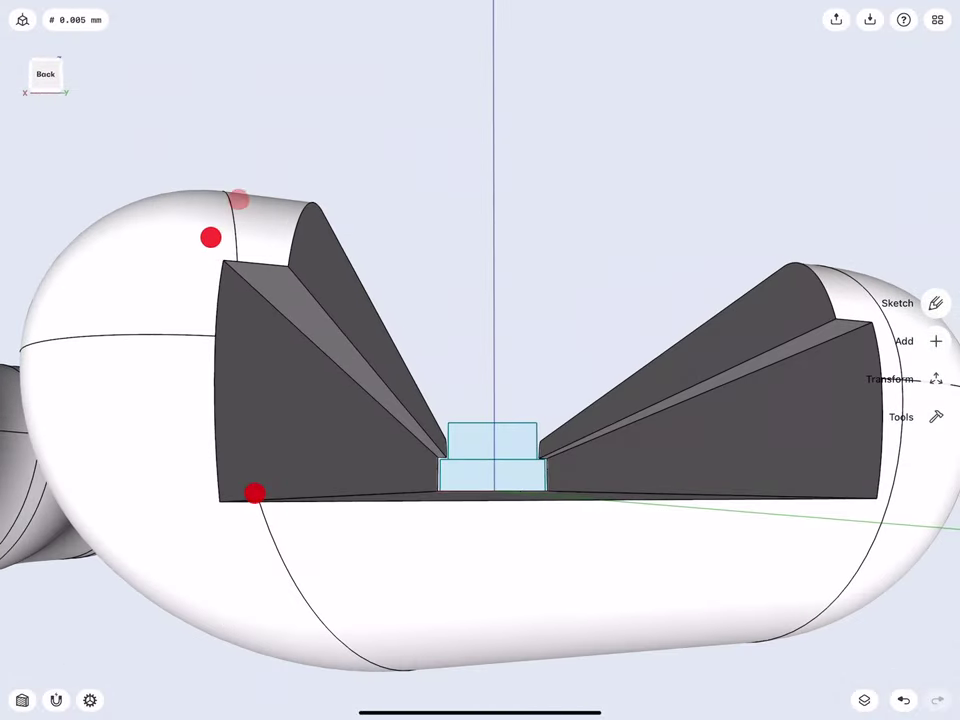
left_click(246, 281)
left_click(788, 359)
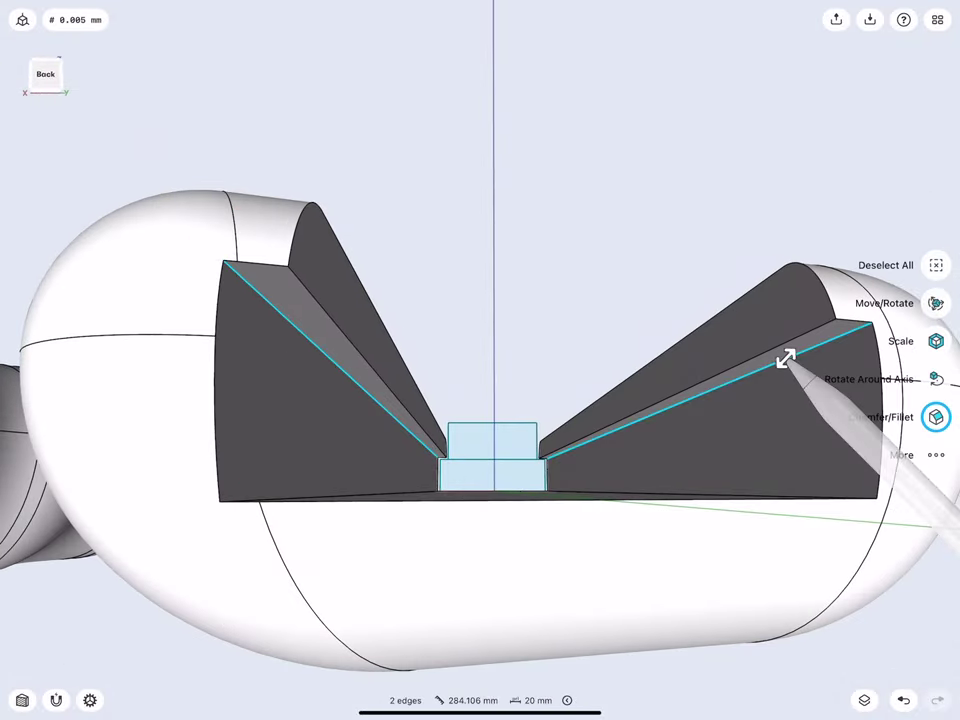
left_click_drag(312, 440, 307, 382)
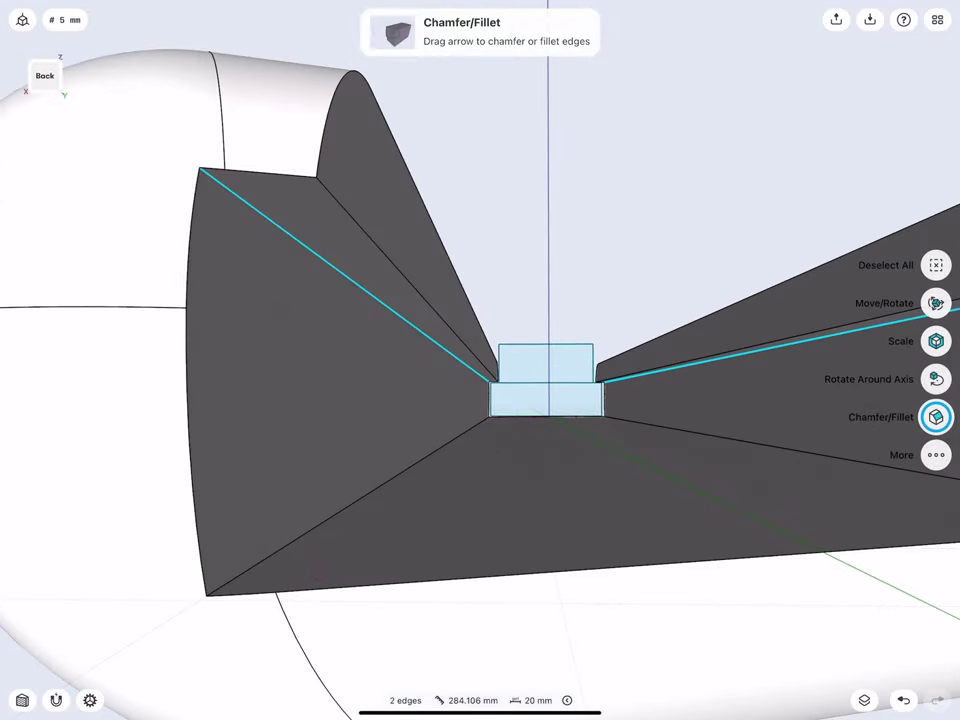
left_click(317, 523)
left_click_drag(317, 523, 476, 541)
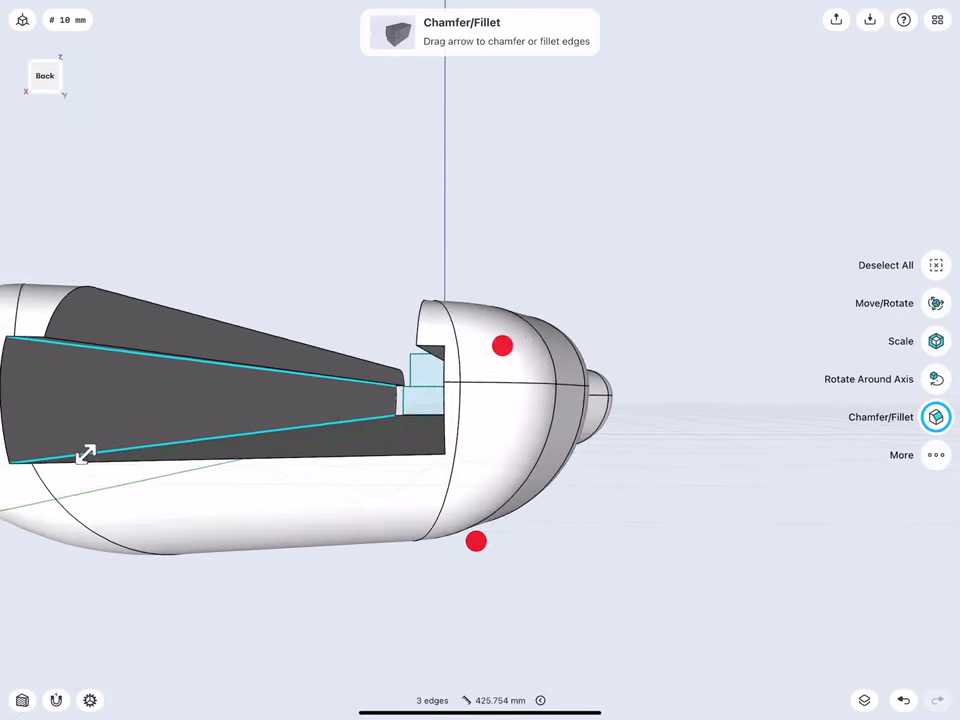
left_click_drag(502, 345, 534, 362)
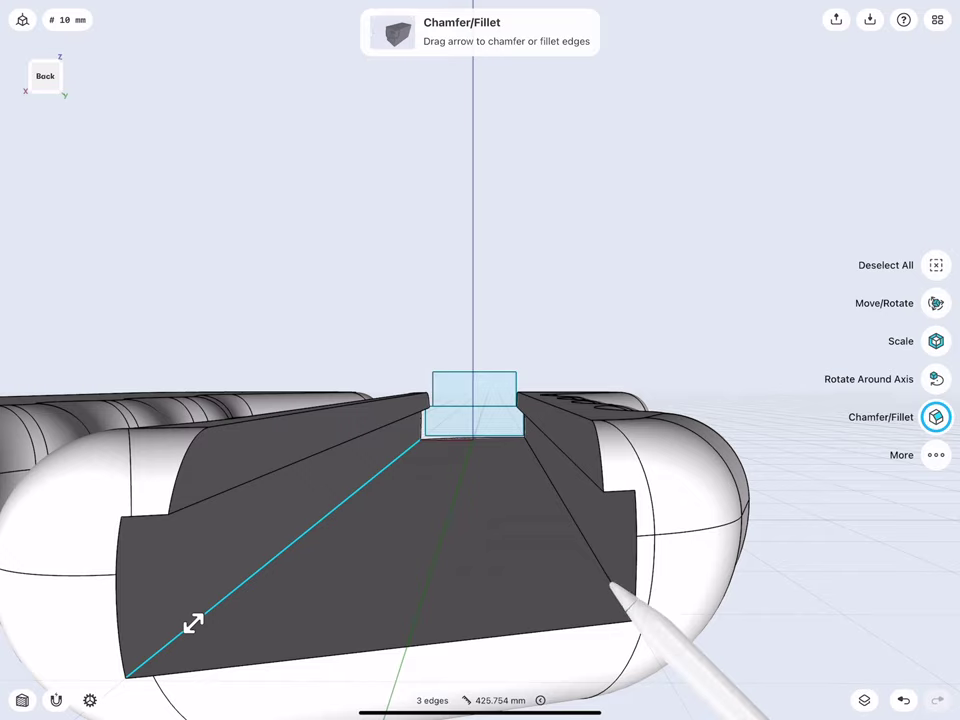
left_click(608, 582)
left_click_drag(604, 578, 597, 570)
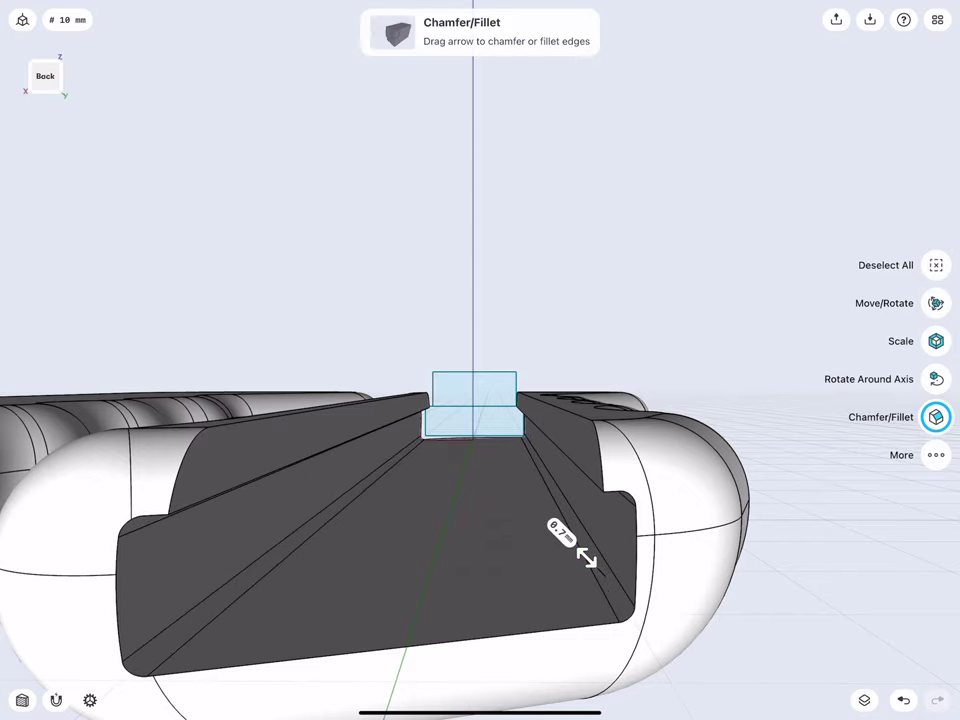
left_click(561, 533)
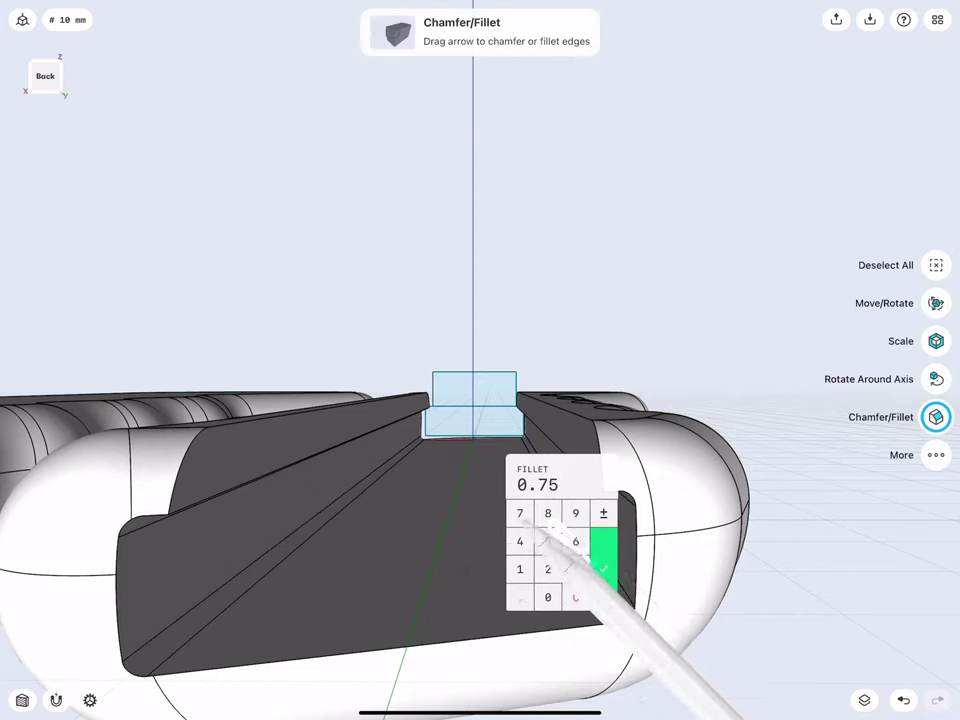
left_click(604, 566)
left_click(300, 326)
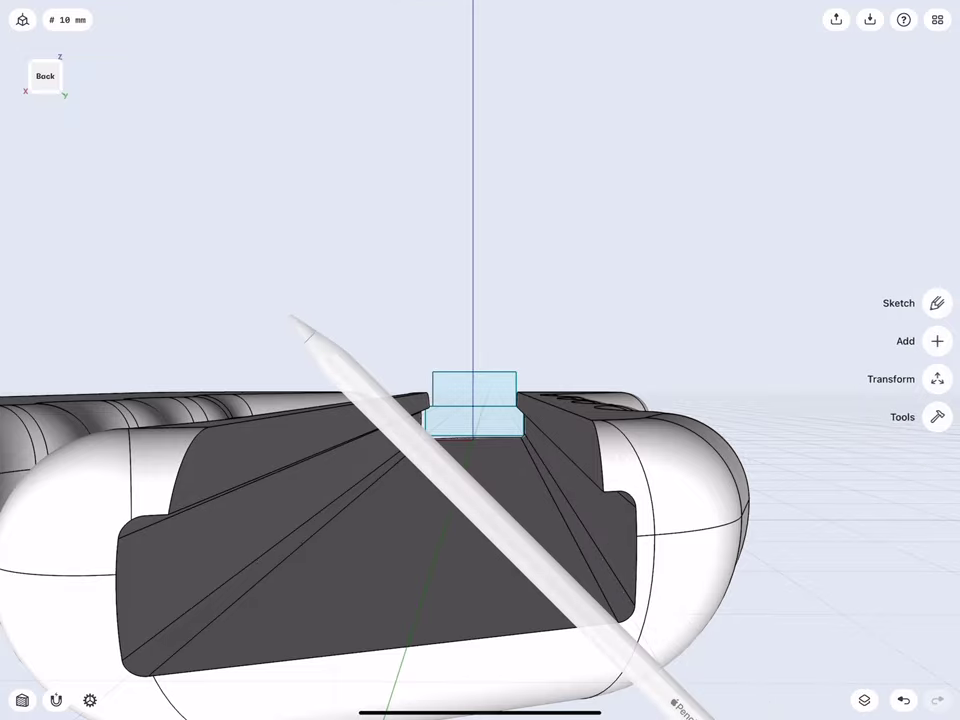
- Hide Body 10 from the items list
mouse_move(300, 354)
middle_mouse_down()
mouse_move(358, 279)
mouse_move(266, 290)
mouse_move(242, 388)
mouse_move(261, 334)
mouse_move(197, 341)
mouse_move(319, 345)
middle_mouse_up()
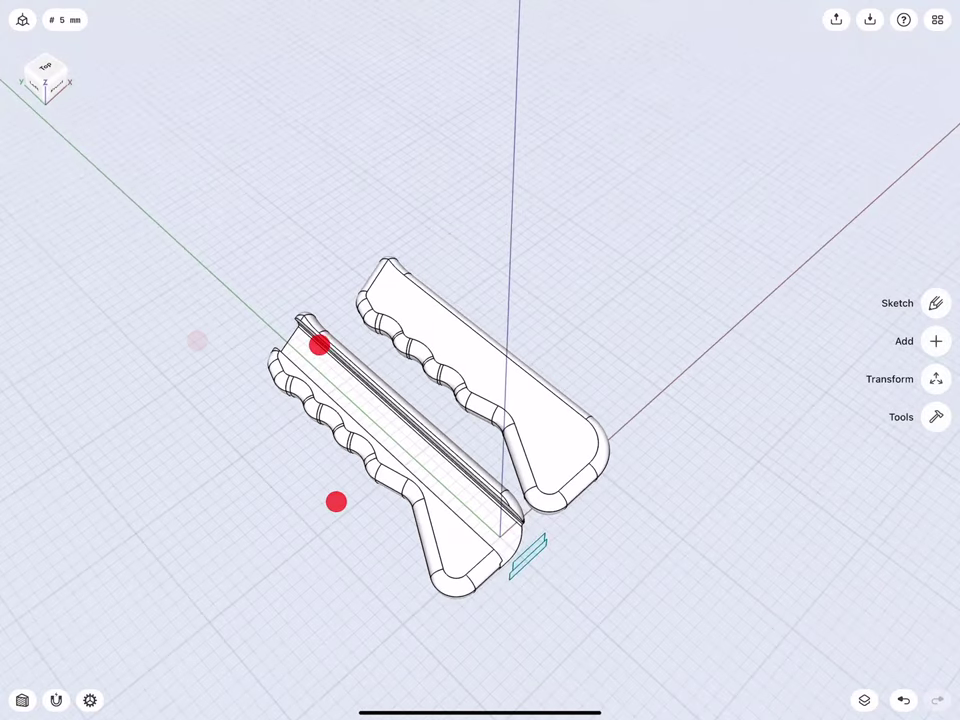
left_click(864, 700)
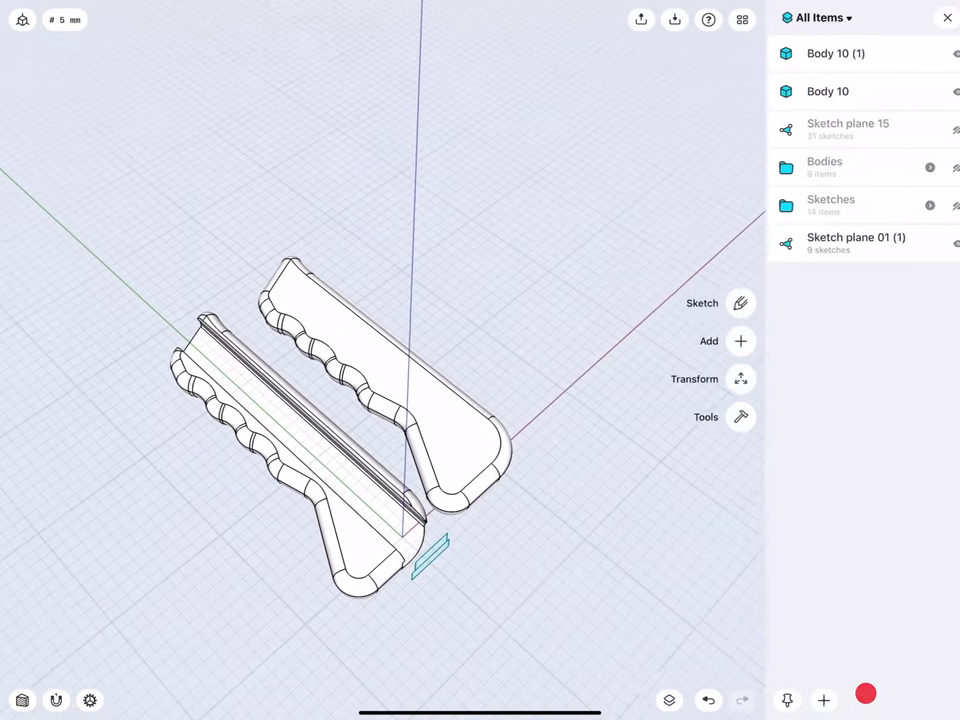
middle_click_drag(261, 529, 247, 335)
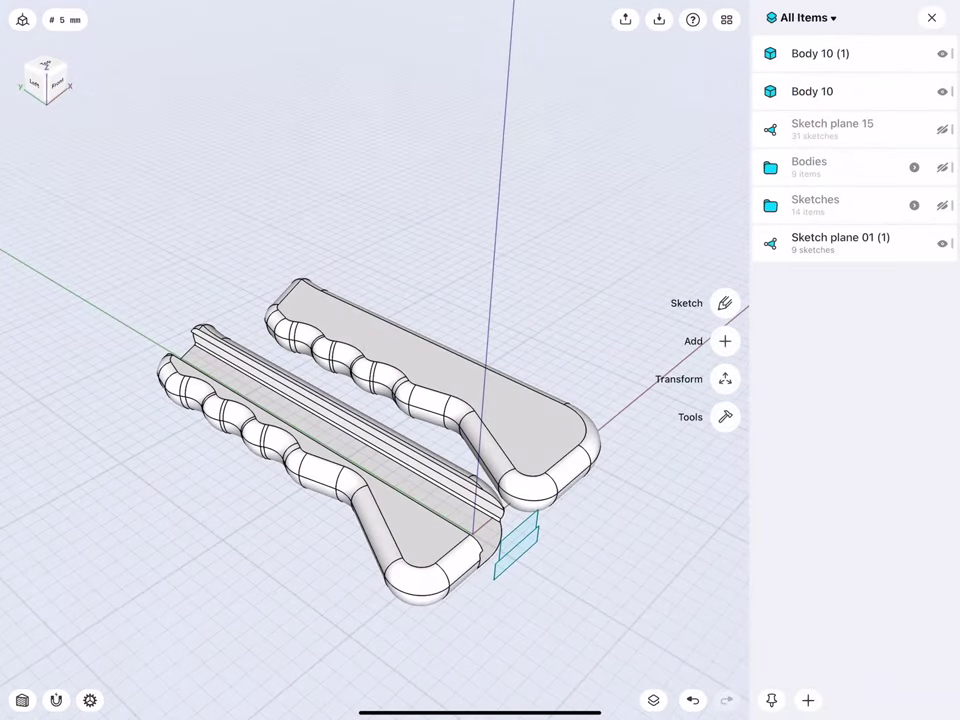
middle_click_drag(290, 385, 266, 347)
left_click(940, 91)
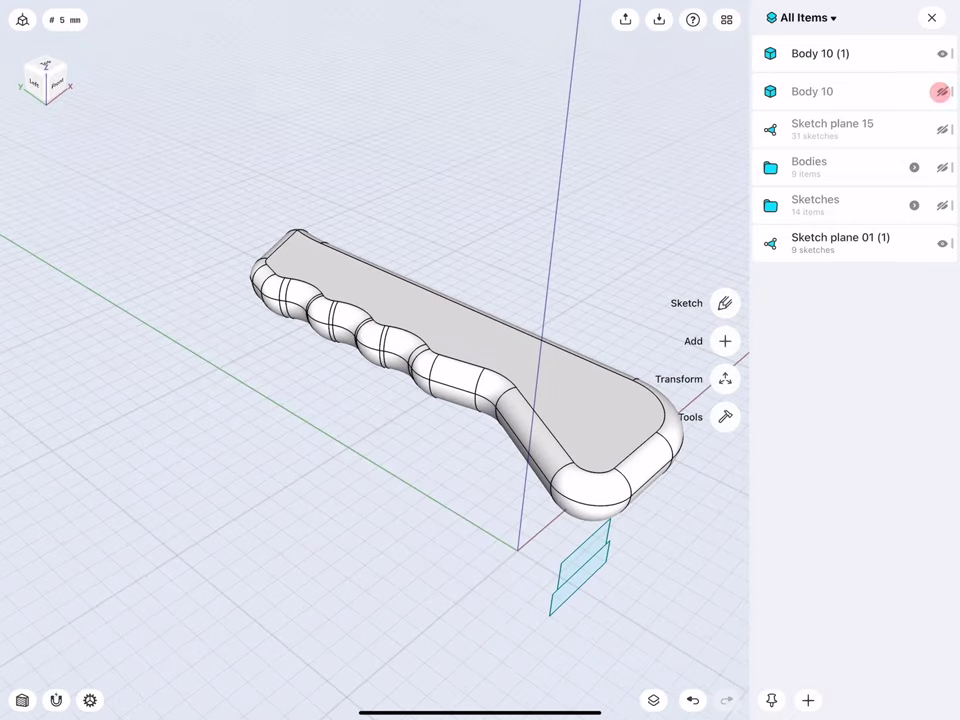
- Rotate Body 10 (1) by 37° and move it 39 mm toward the sketch rectangles
middle_click_drag(360, 358, 329, 352)
left_click(872, 53)
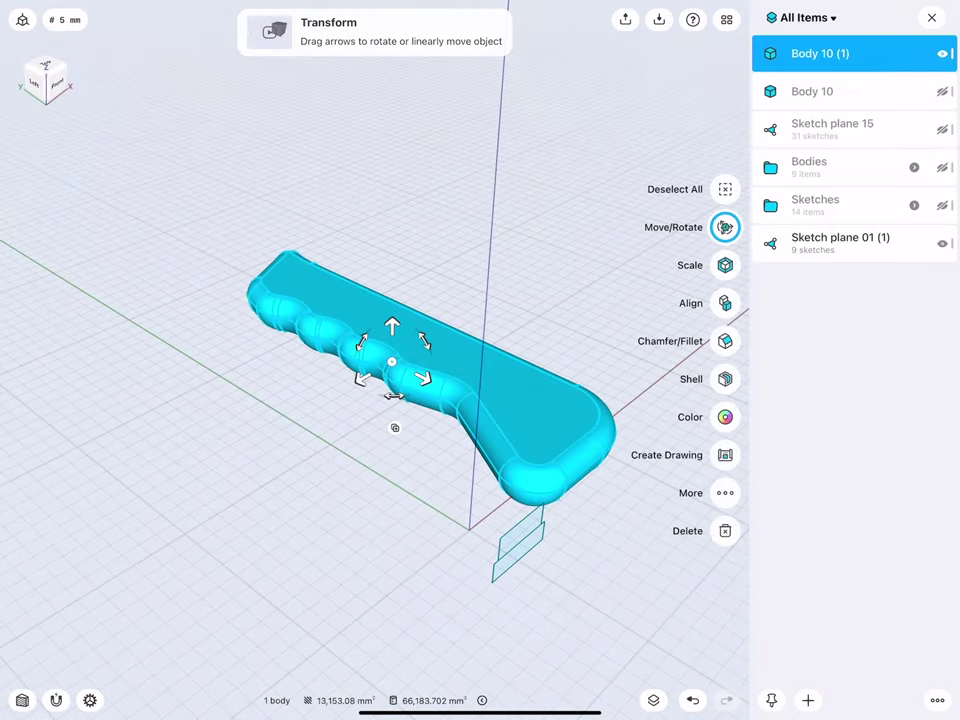
left_click_drag(360, 380, 272, 430)
left_click(303, 452)
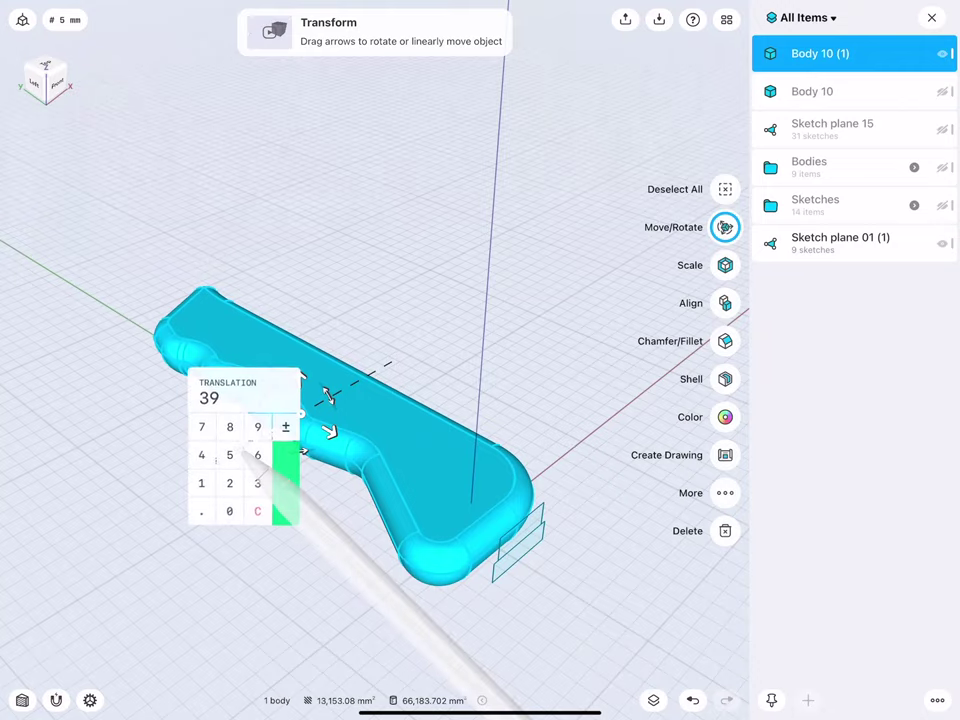
left_click(285, 483)
left_click(320, 590)
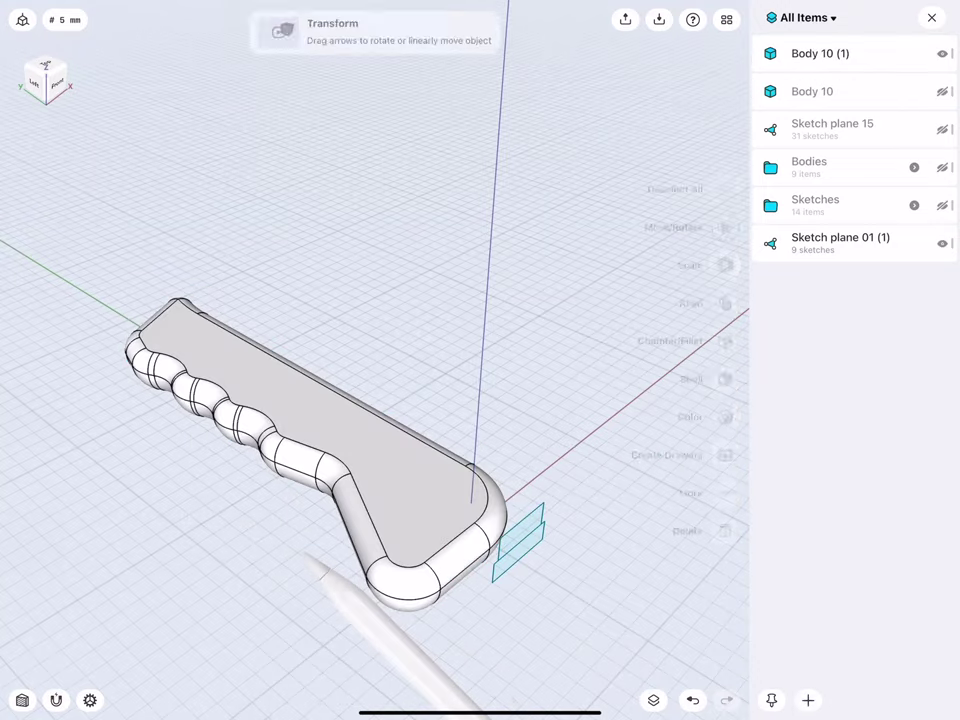
- Select both end sketch faces at the handle's blade end
middle_click_drag(320, 450, 293, 437)
mouse_move(249, 329)
middle_mouse_down()
mouse_move(199, 336)
mouse_move(253, 366)
mouse_move(251, 343)
middle_mouse_up()
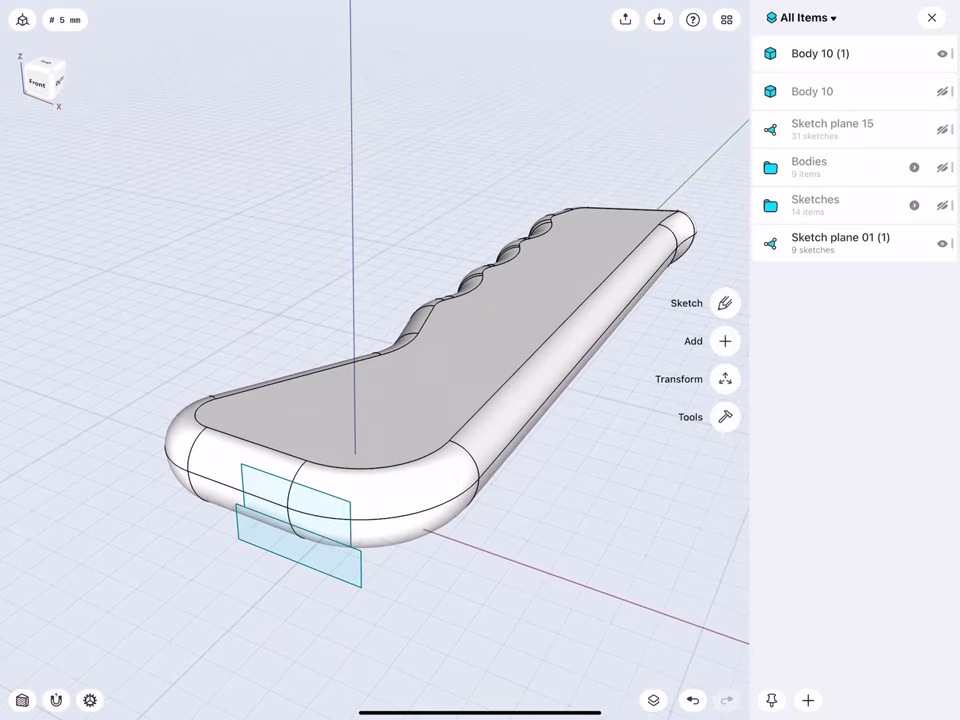
left_click(253, 546)
left_click(253, 508)
- Extrude the two end sketch faces -15 mm with Intersect, leaving a nose cap piece
mouse_move(242, 353)
middle_mouse_down()
mouse_move(285, 412)
mouse_move(191, 371)
mouse_move(259, 416)
mouse_move(228, 357)
middle_mouse_up()
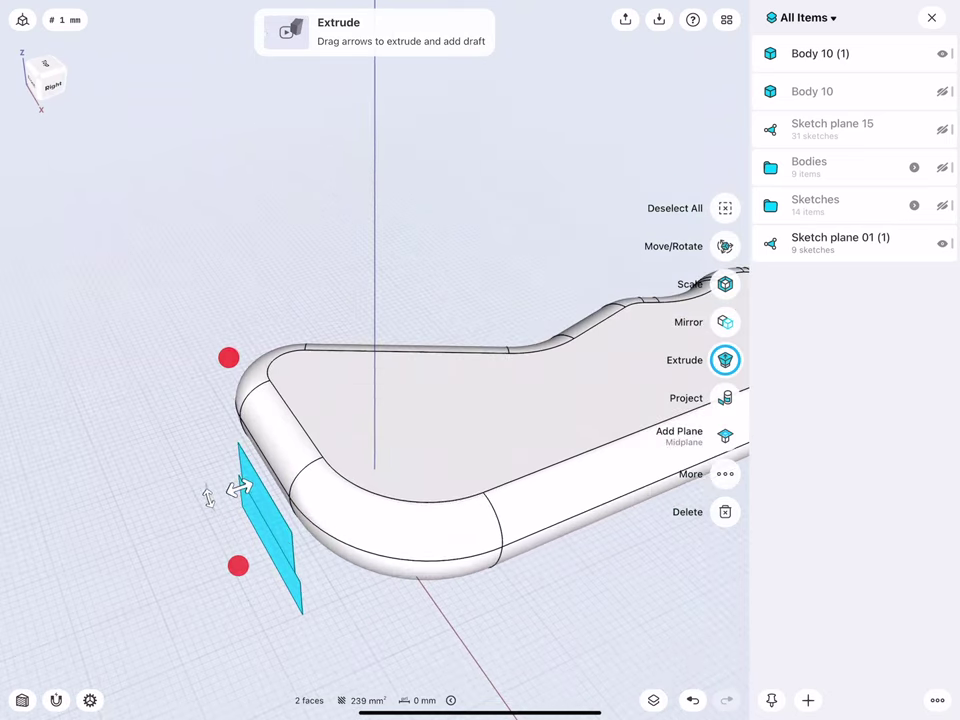
left_click_drag(238, 488, 380, 438)
left_click(318, 458)
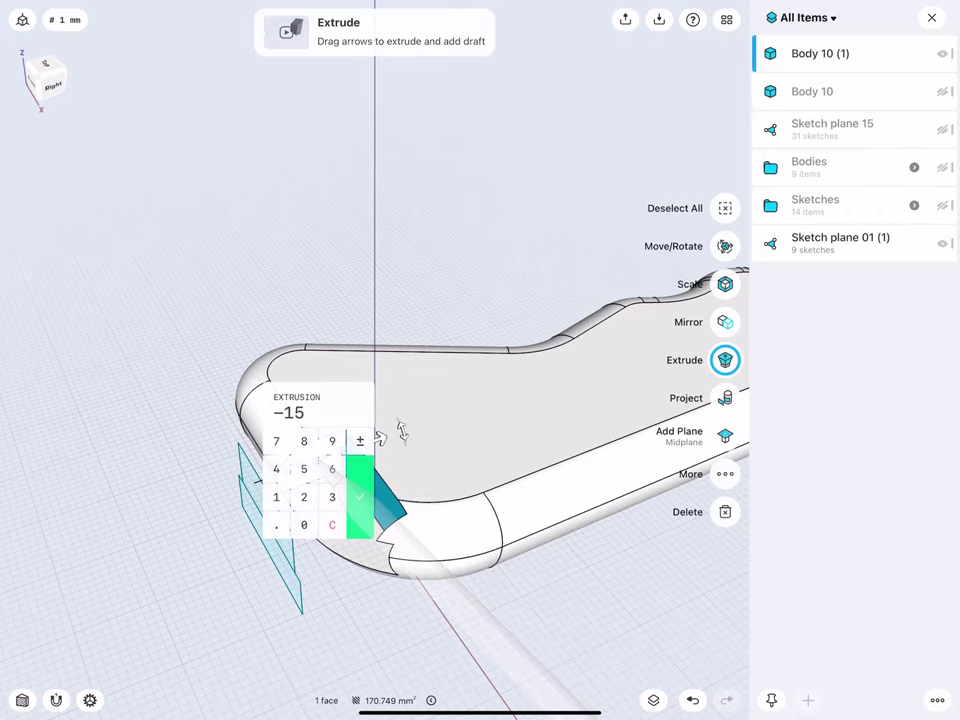
left_click(360, 497)
left_click(266, 458)
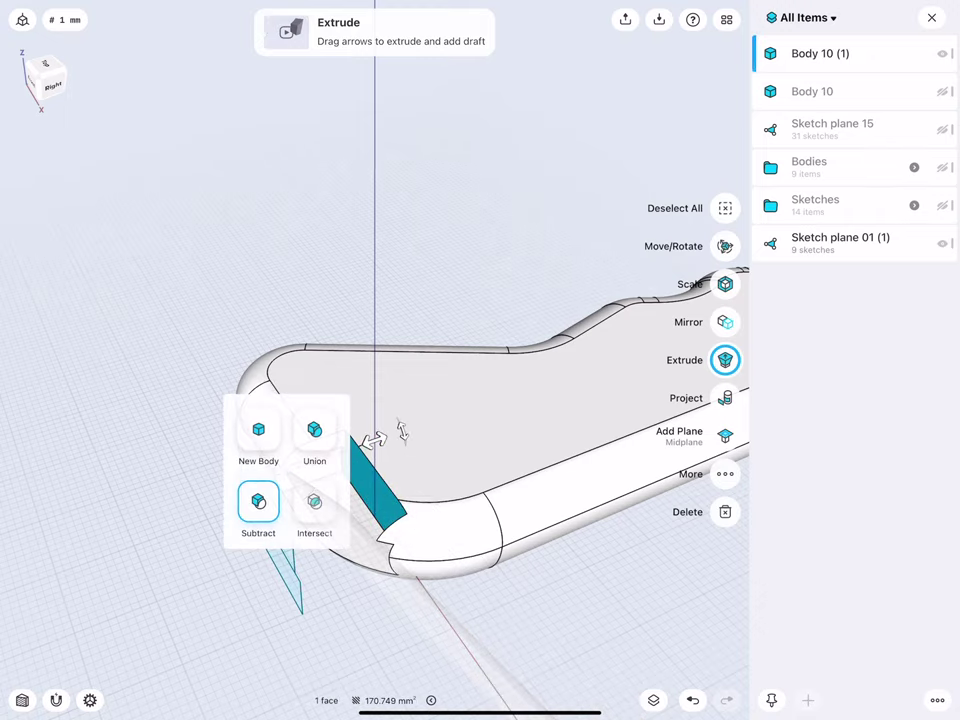
left_click(314, 505)
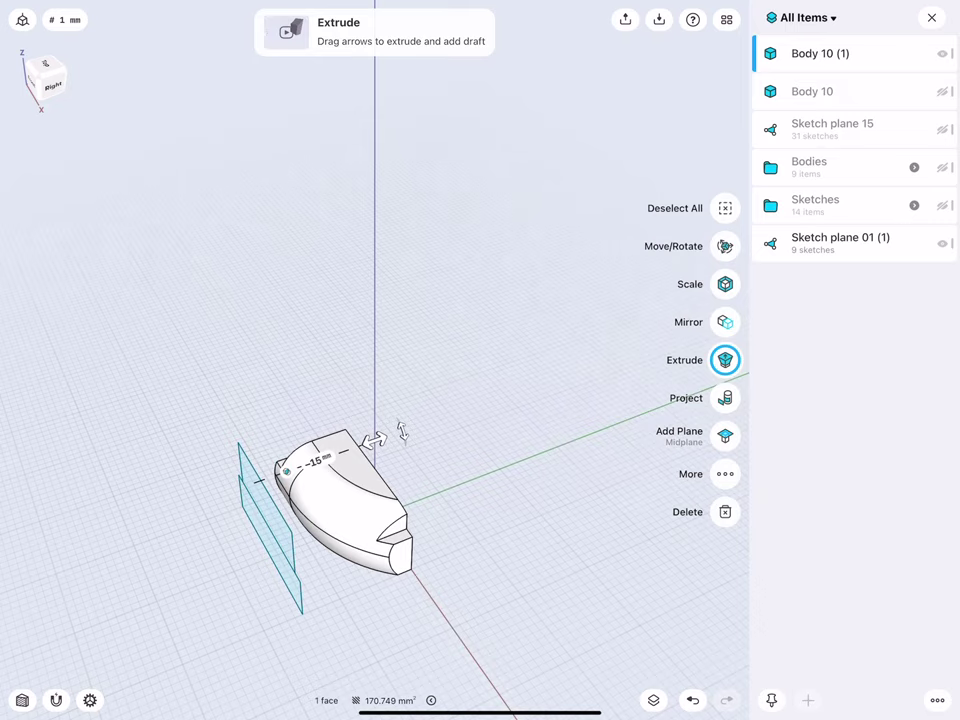
- Move Sketch plane 01 (1) into the Sketches folder
middle_click_drag(268, 472, 320, 466)
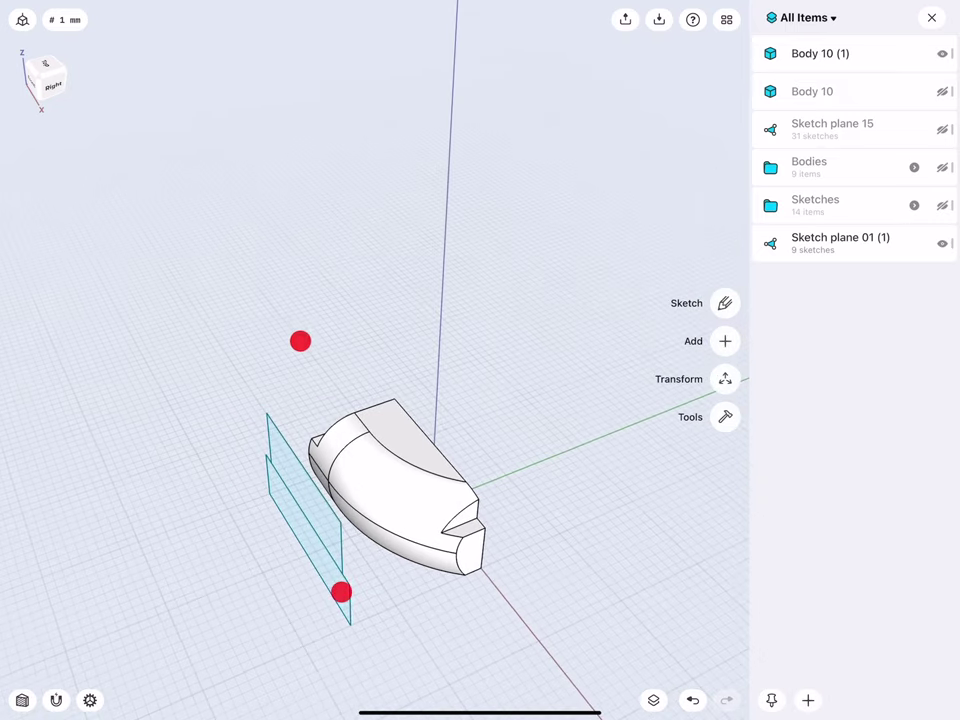
left_click_drag(864, 240, 815, 205)
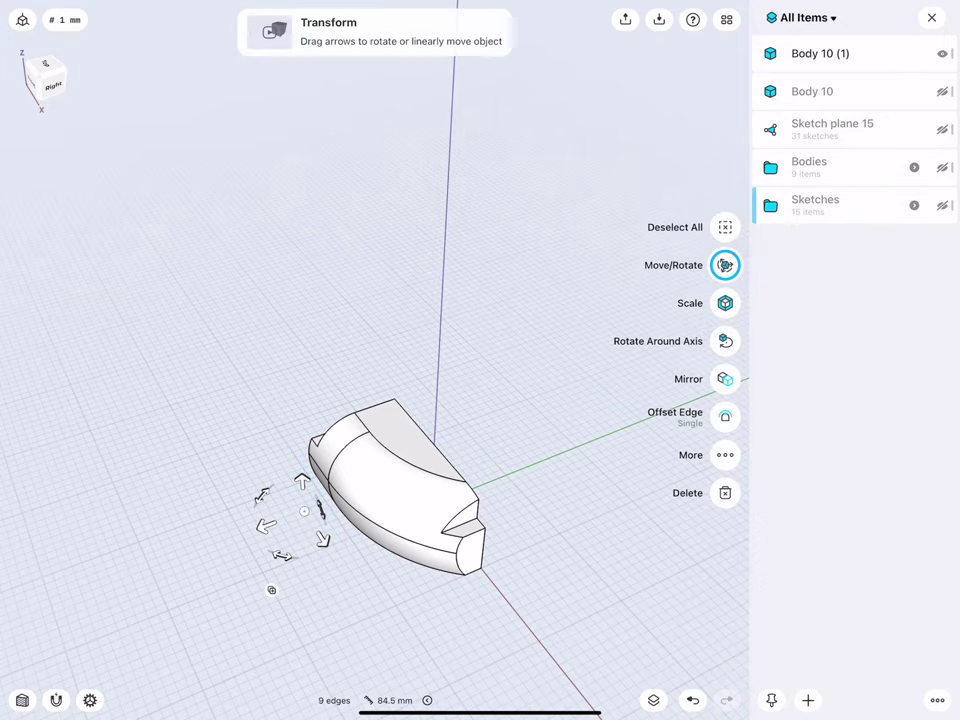
left_click(214, 403)
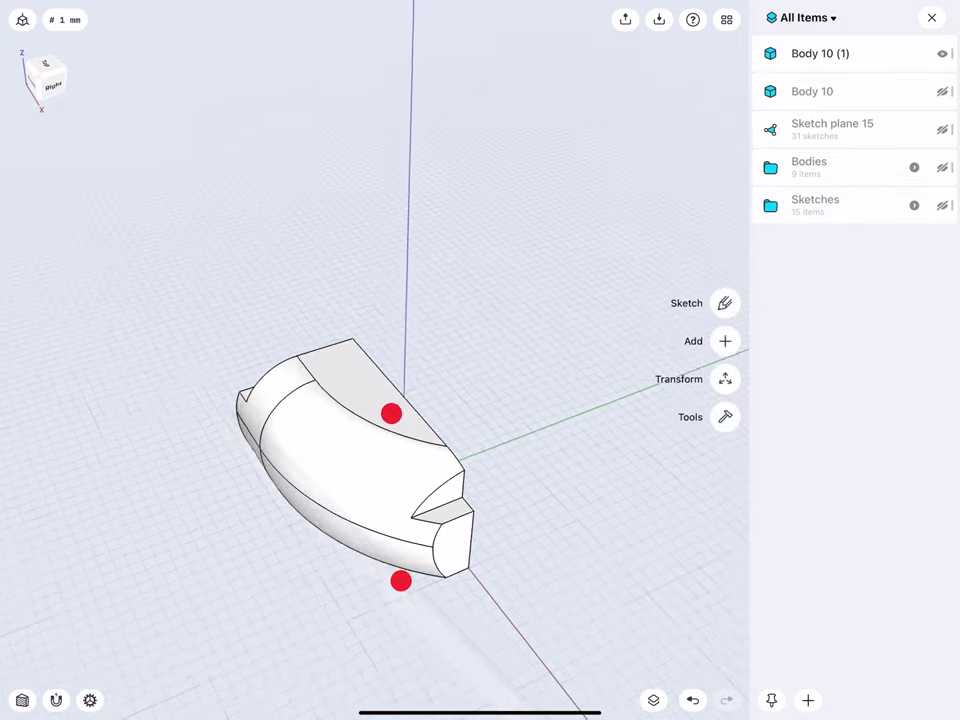
- Fillet four nose cap edges, including the notch edge and the end face's upper and bottom edges
middle_click_drag(390, 411, 409, 378)
left_click(445, 455)
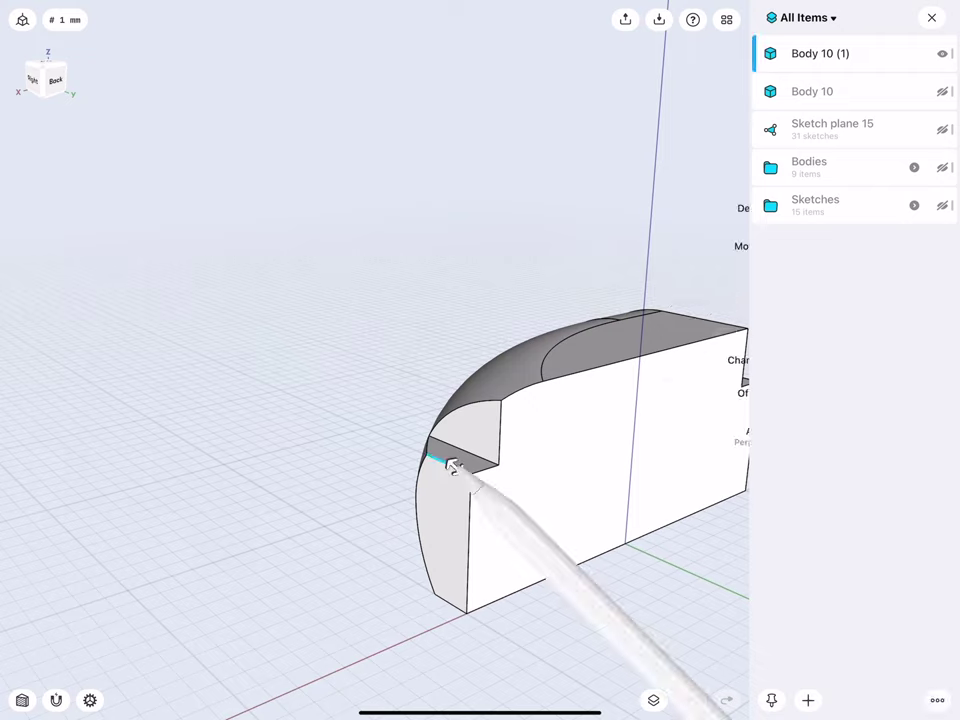
middle_click_drag(401, 437, 377, 282)
left_click(428, 512)
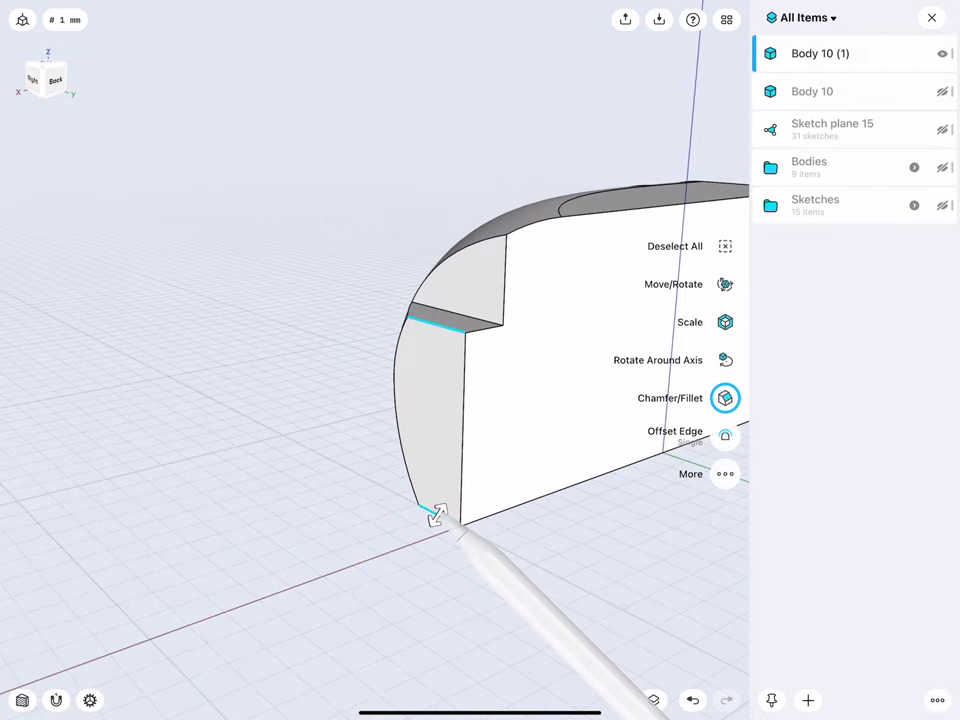
middle_click_drag(400, 391, 181, 417)
mouse_move(166, 348)
middle_mouse_down()
mouse_move(341, 296)
mouse_move(279, 301)
middle_mouse_up()
left_click(414, 362)
left_click(411, 490)
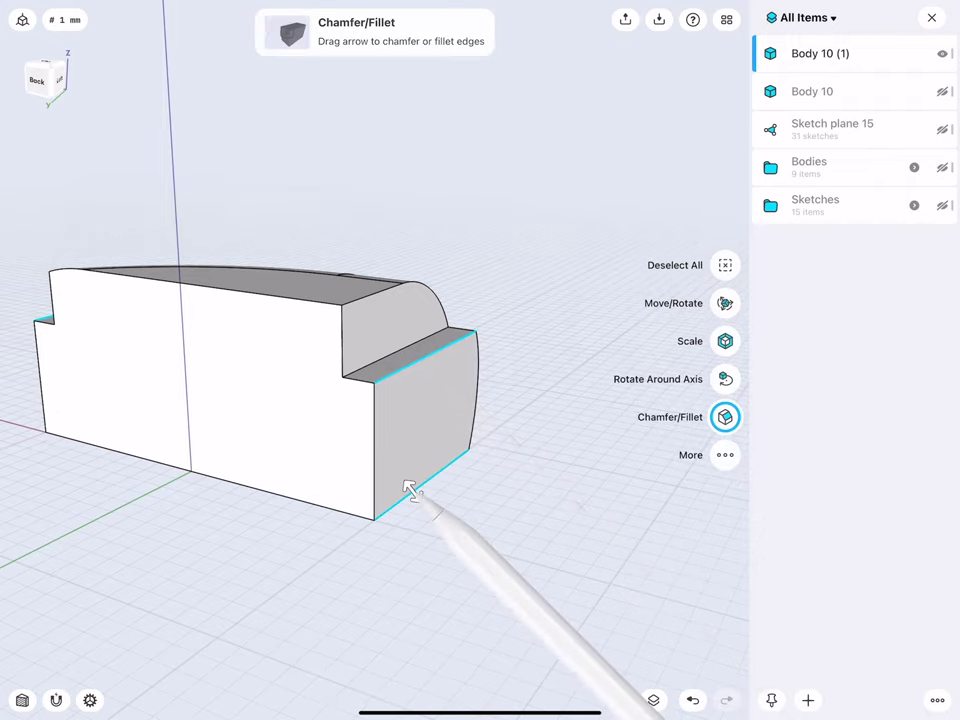
left_click_drag(412, 490, 430, 512)
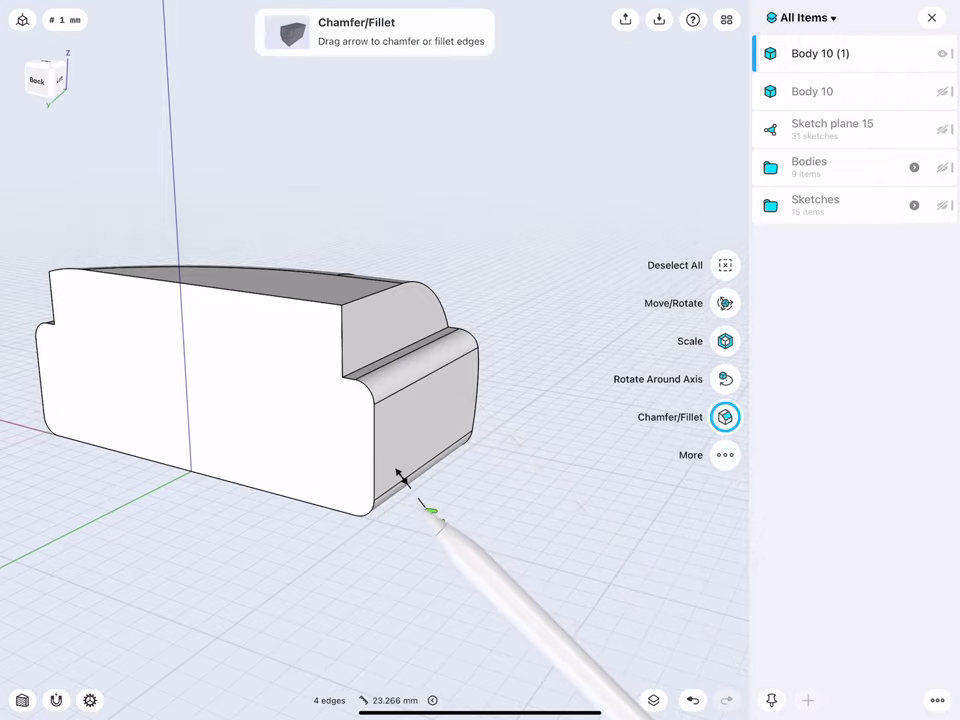
left_click(457, 548)
type("0.75")
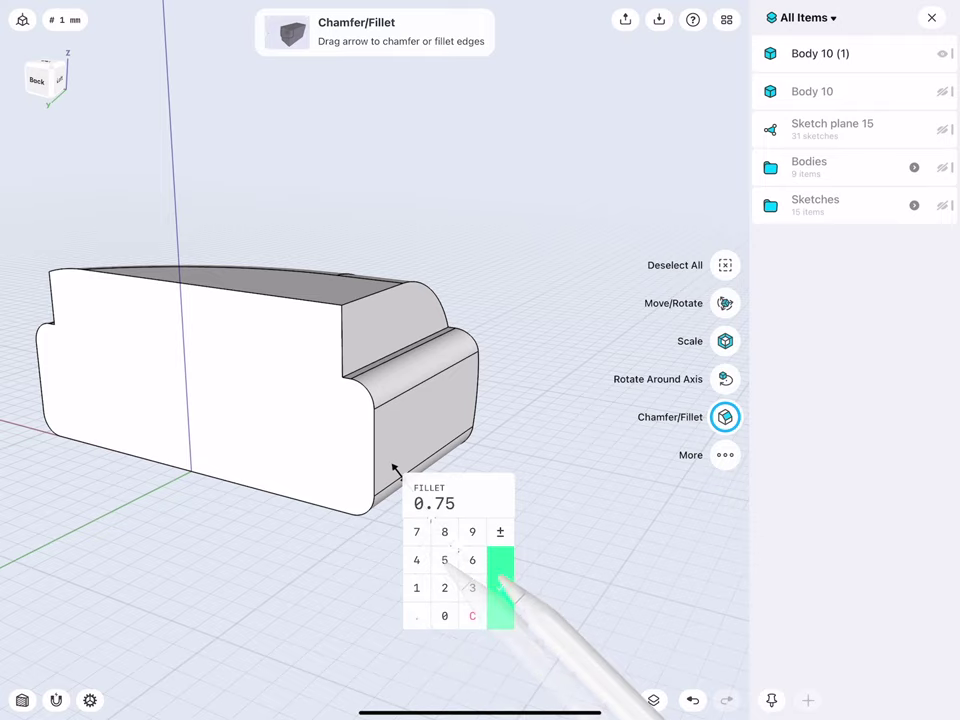
left_click(500, 580)
left_click(362, 568)
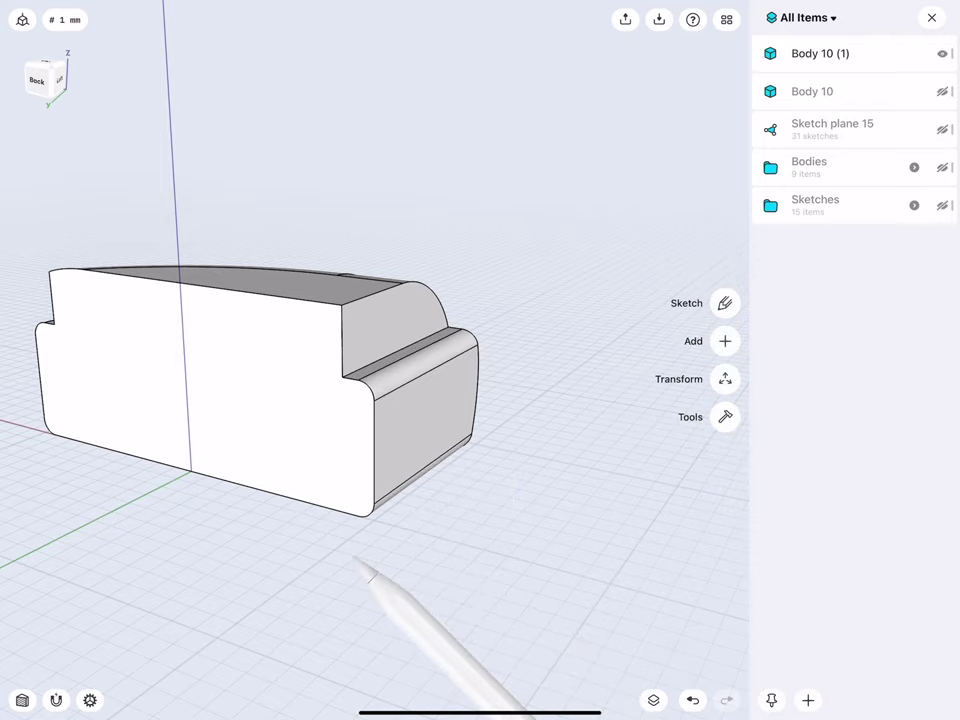
- Fillet the cap's top back edge and curved front edge at 1.1 mm
middle_click_drag(225, 415, 300, 463)
mouse_move(284, 375)
middle_mouse_down()
mouse_move(154, 312)
mouse_move(236, 319)
mouse_move(215, 305)
mouse_move(208, 326)
mouse_move(176, 317)
middle_mouse_up()
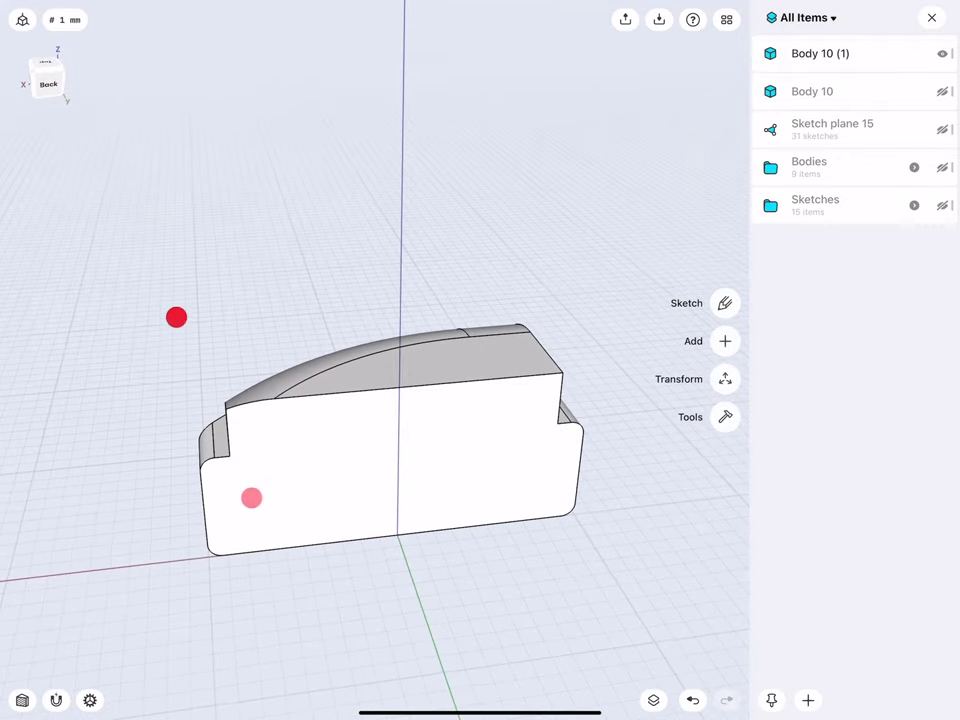
left_click(546, 352)
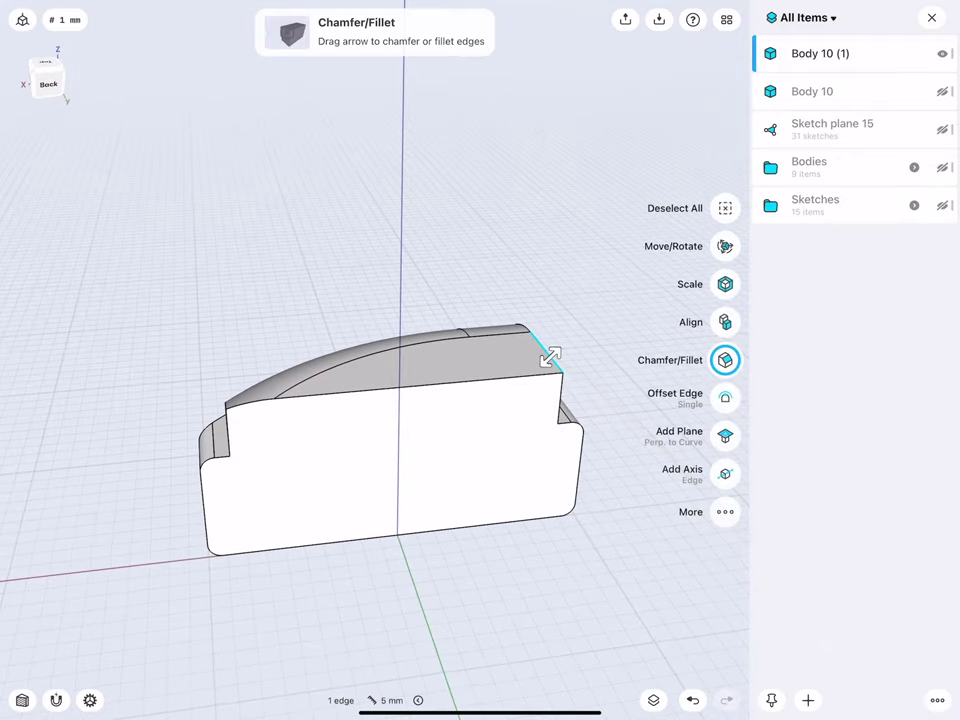
middle_click_drag(330, 420, 313, 334)
left_click(278, 424)
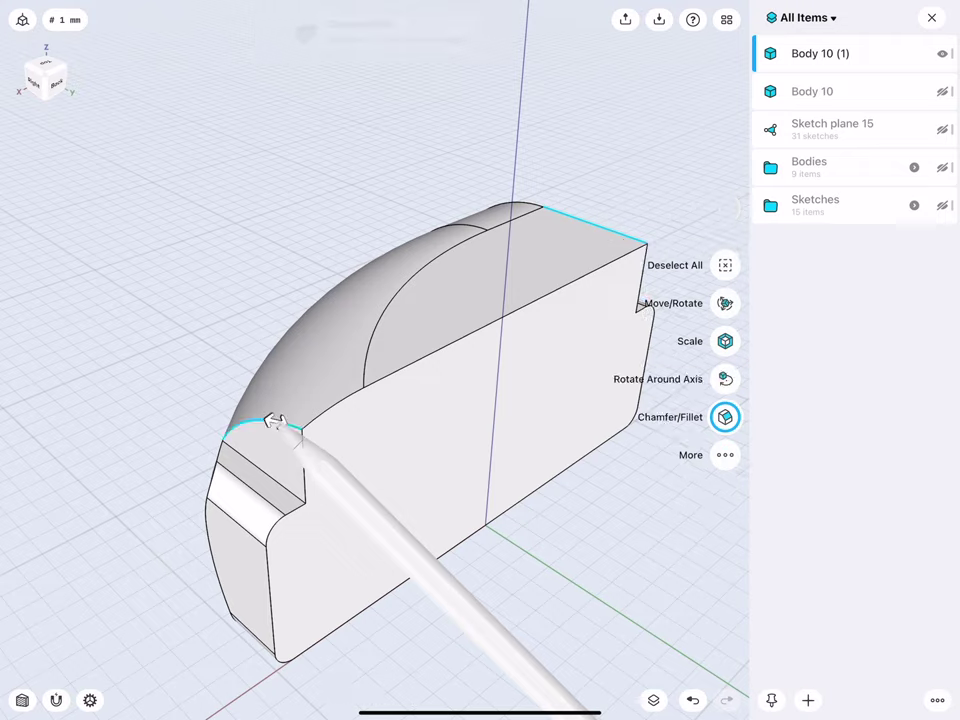
left_click_drag(278, 422, 236, 410)
left_click(190, 400)
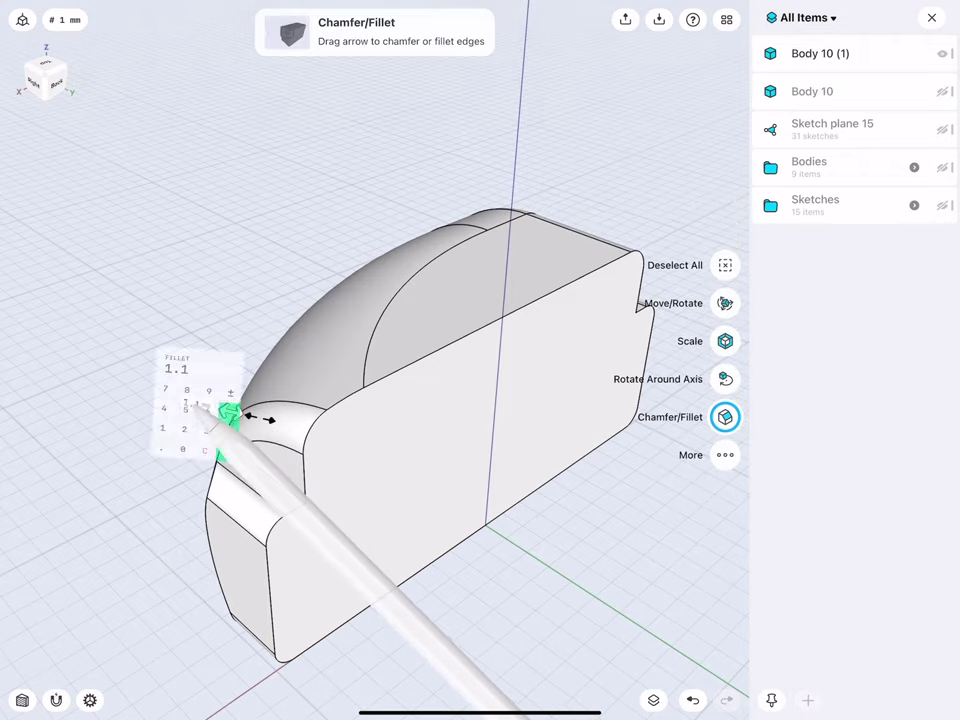
left_click(239, 440)
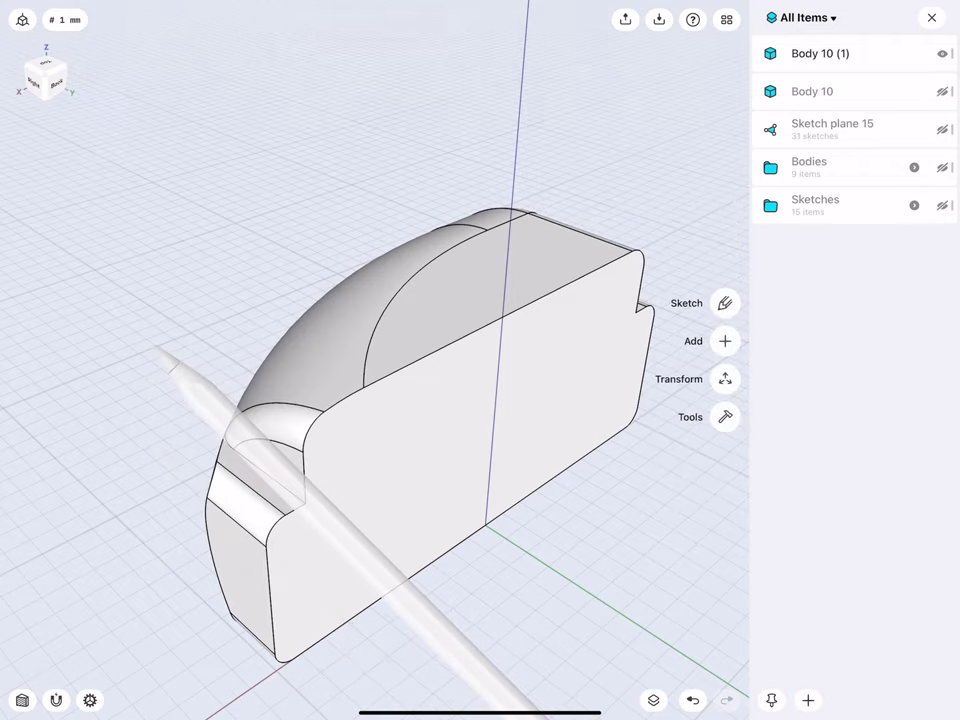
mouse_move(276, 427)
middle_mouse_down()
mouse_move(286, 440)
mouse_move(221, 421)
mouse_move(187, 428)
mouse_move(236, 439)
middle_mouse_up()
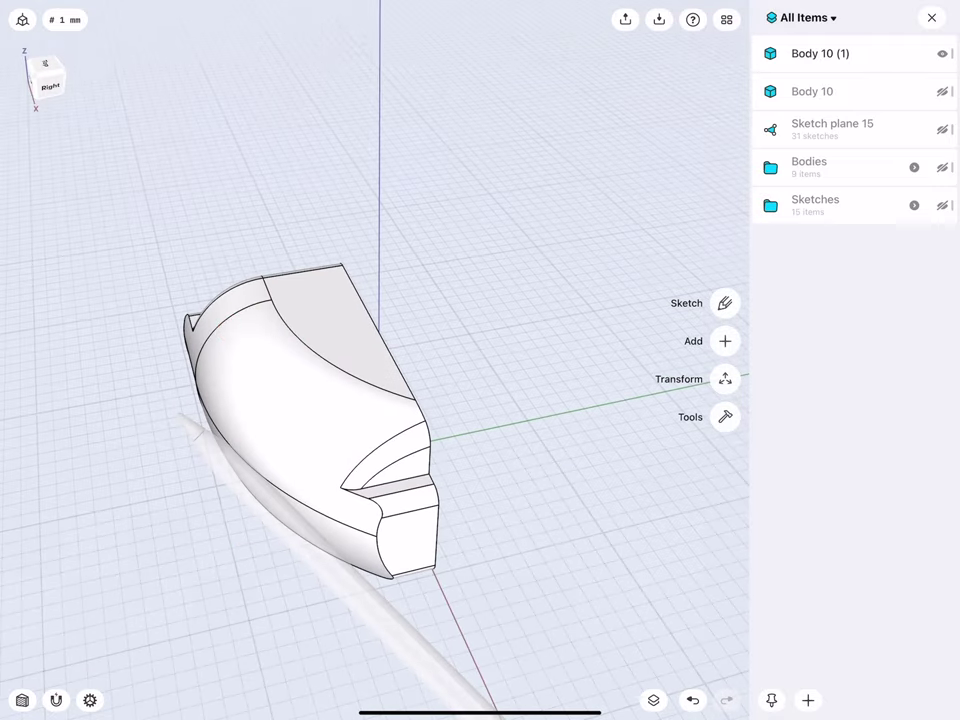
- Unhide the Bodies folder so the handle reappears around the nose cap
left_click(931, 18)
left_click_drag(40, 77, 32, 90)
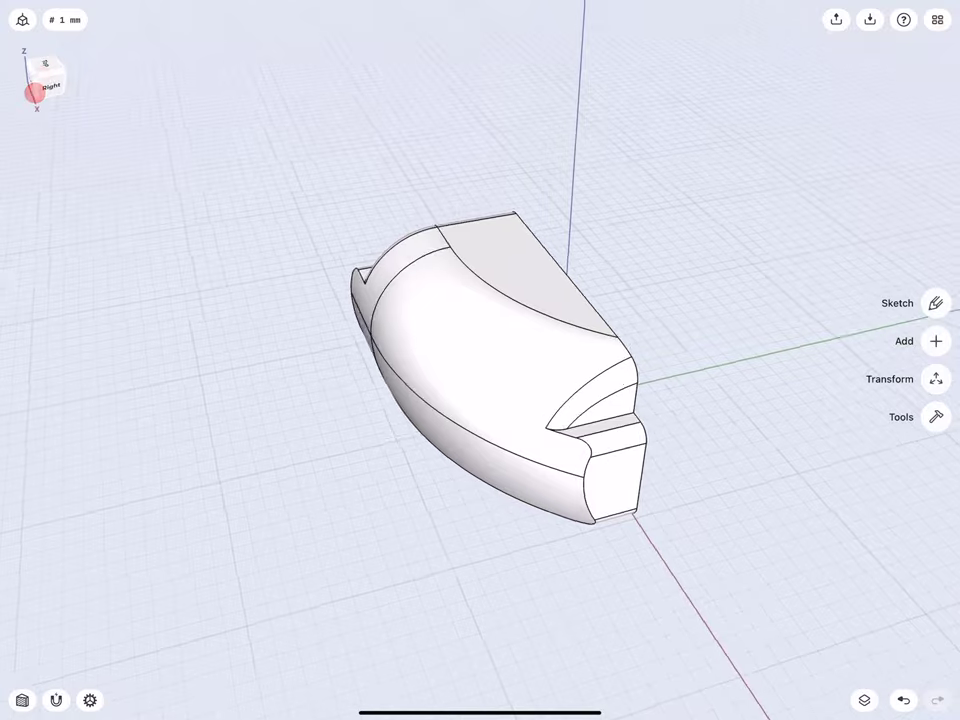
left_click(864, 700)
middle_click_drag(326, 383, 308, 400)
left_click(943, 165)
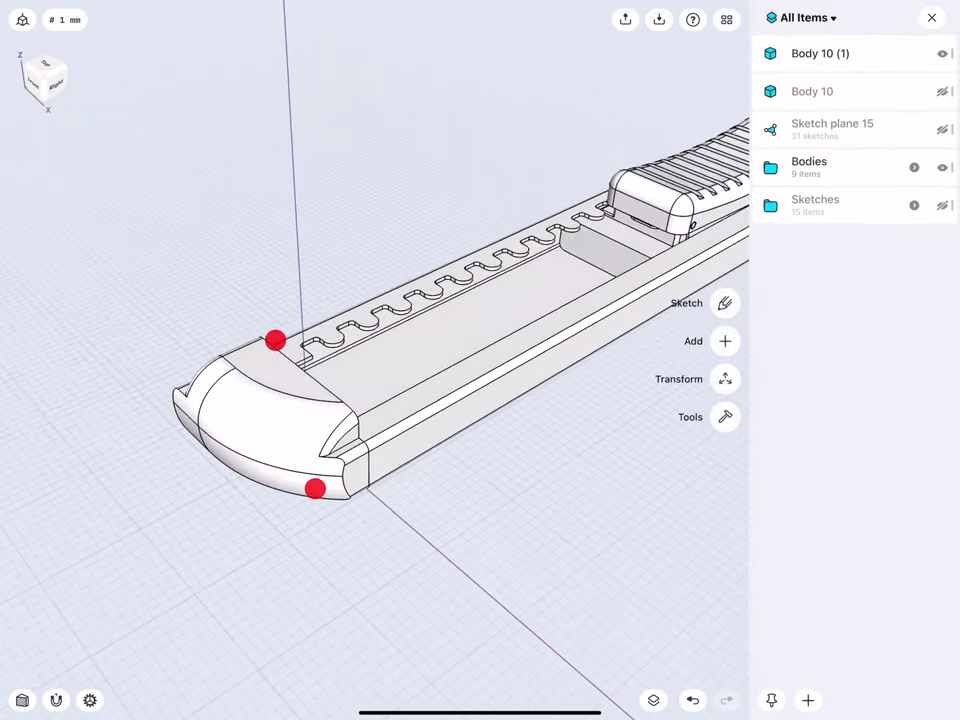
- Project the channel face onto the cap's inner end wall using Imprinted Body Edges
left_click(725, 417)
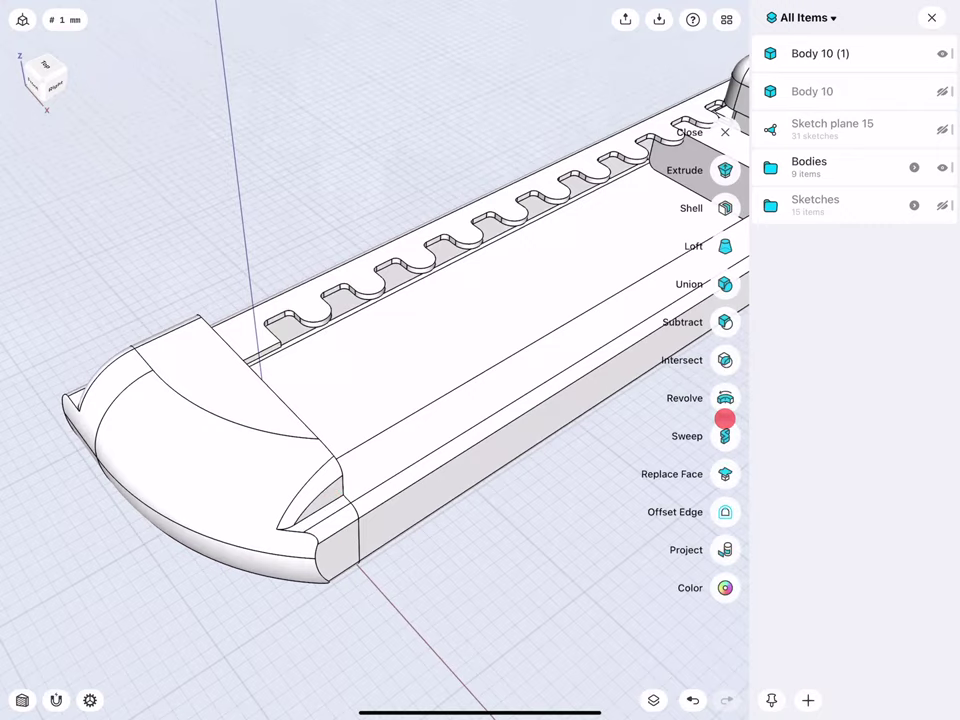
left_click(725, 550)
middle_click_drag(380, 392, 374, 404)
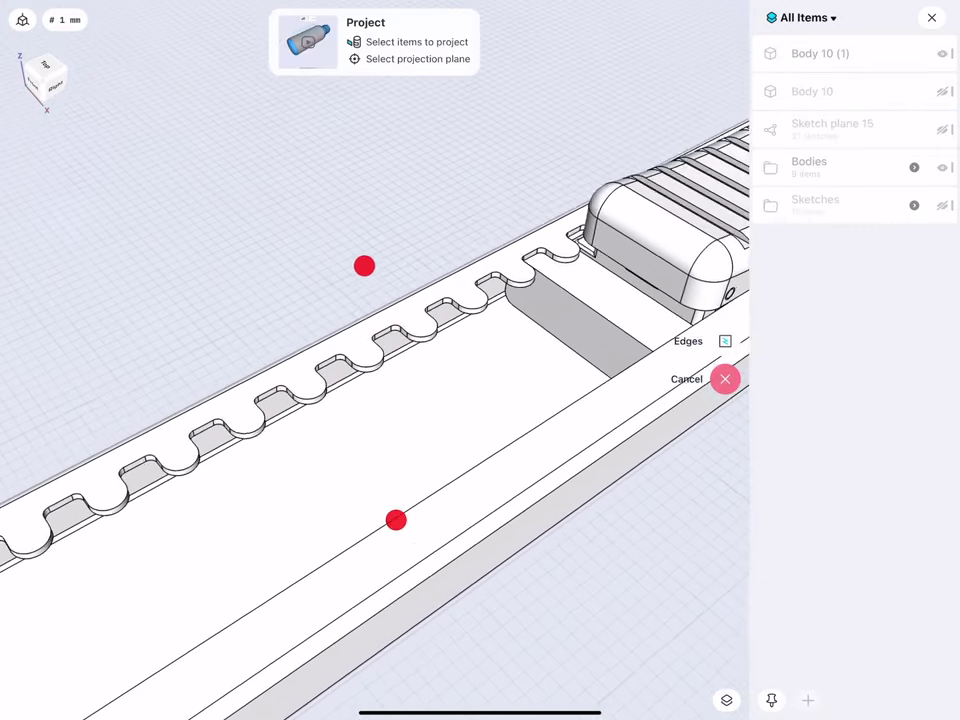
left_click(568, 338)
mouse_move(470, 450)
middle_mouse_down()
mouse_move(489, 431)
mouse_move(266, 414)
middle_mouse_up()
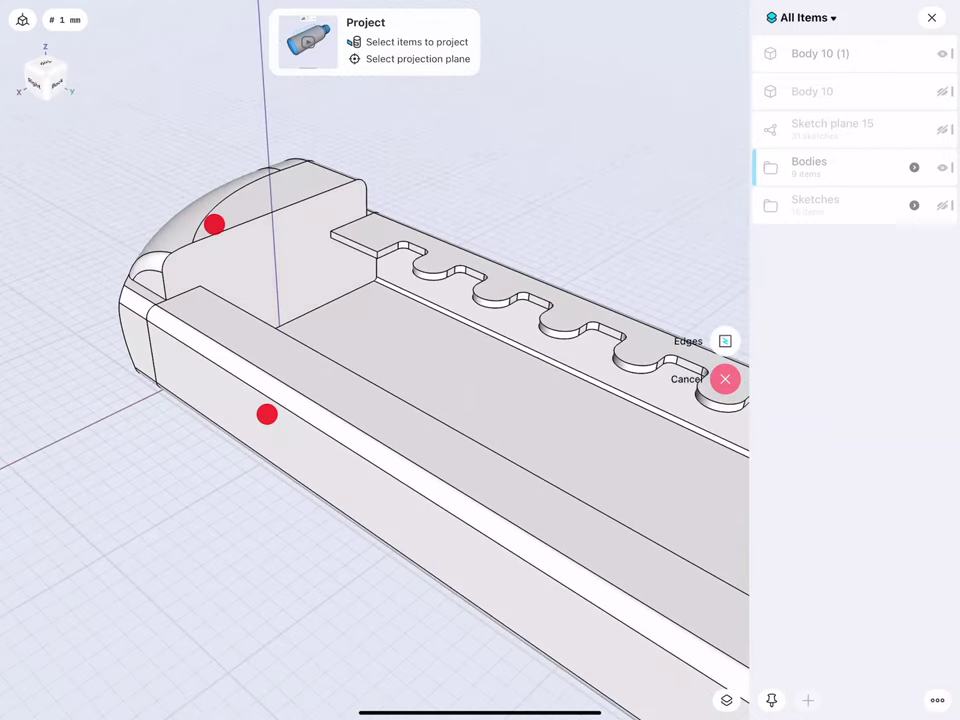
left_click(306, 285)
middle_click_drag(291, 429, 314, 481)
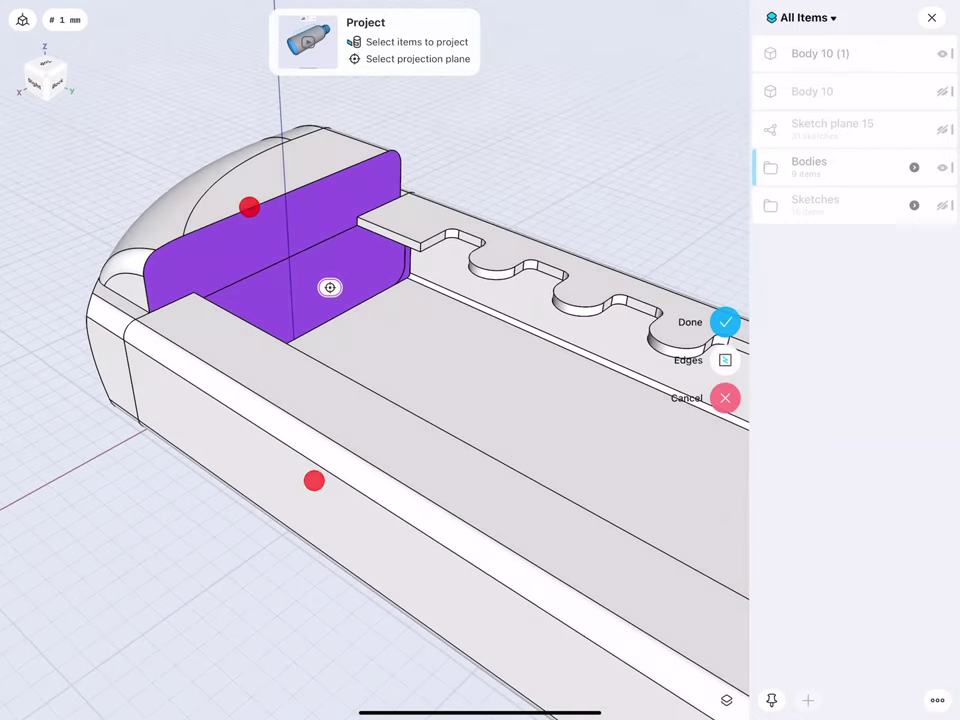
left_click(722, 358)
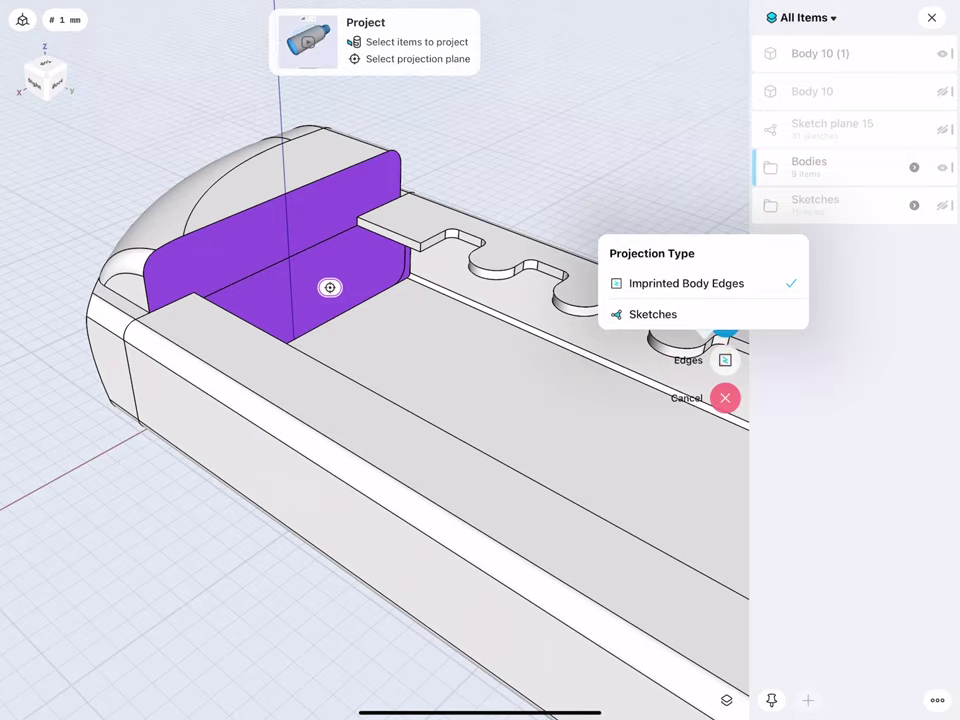
left_click(719, 282)
left_click(725, 321)
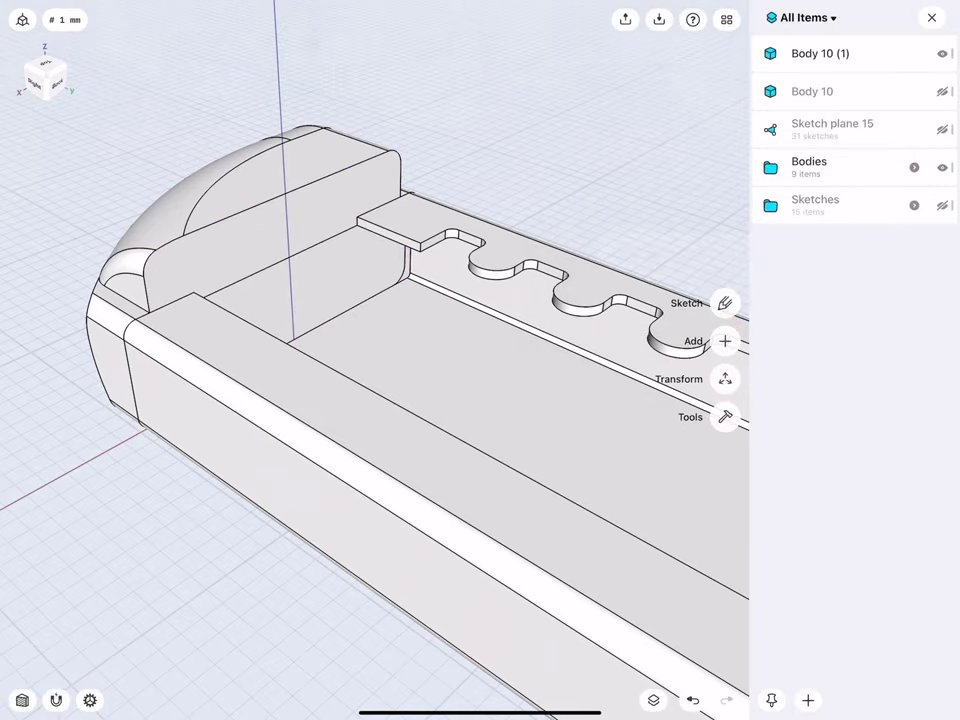
middle_click_drag(309, 424, 279, 231)
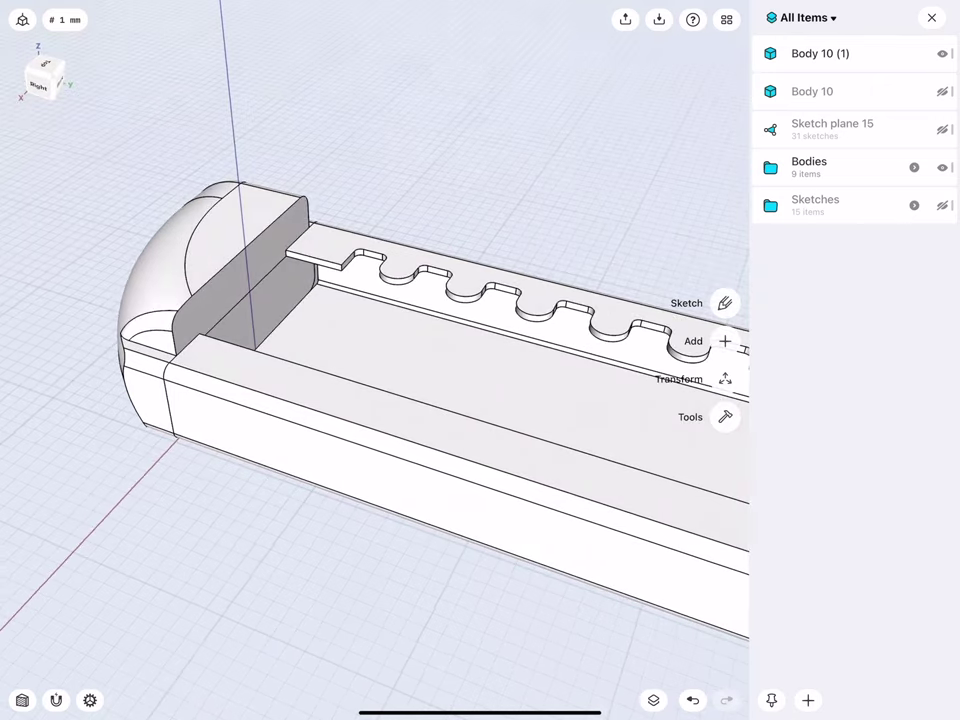
- Hide the Bodies folder to isolate the nose cap
scroll(280, 370, "up", 5)
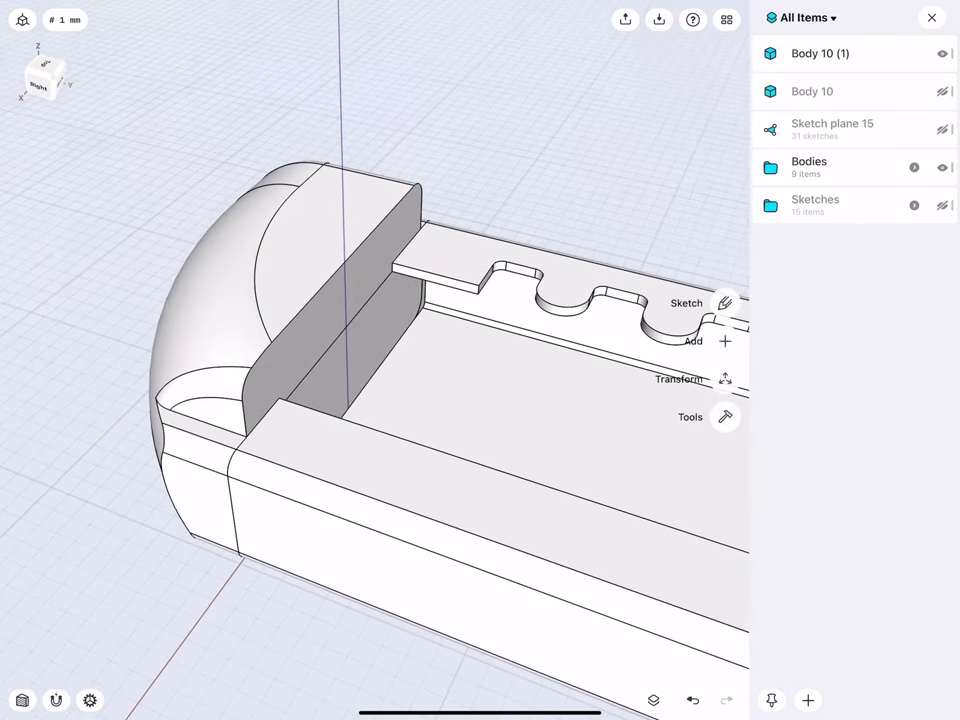
left_click(941, 168)
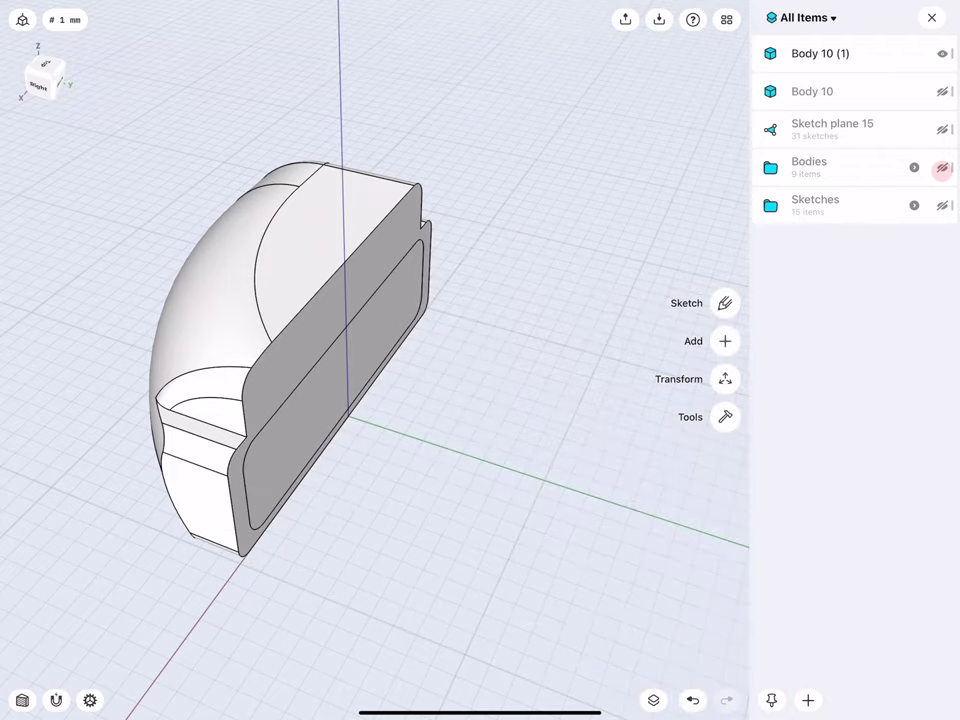
left_click(934, 19)
middle_click_drag(170, 251, 241, 284)
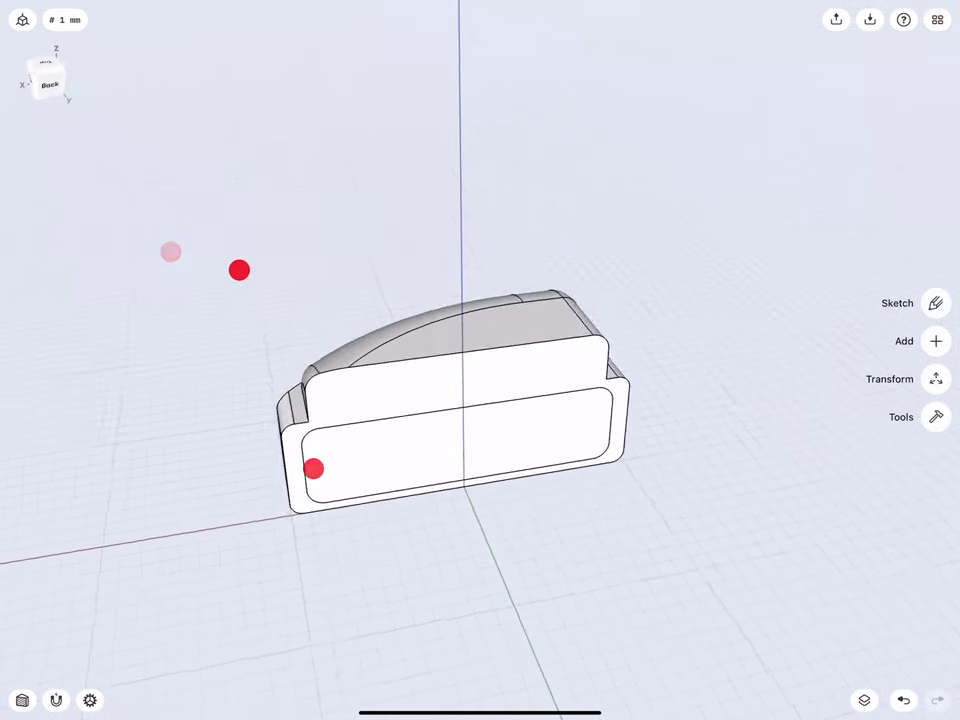
- Offset the imprinted rectangle face on the cap's back 5 mm outward into a plug
left_click(360, 466)
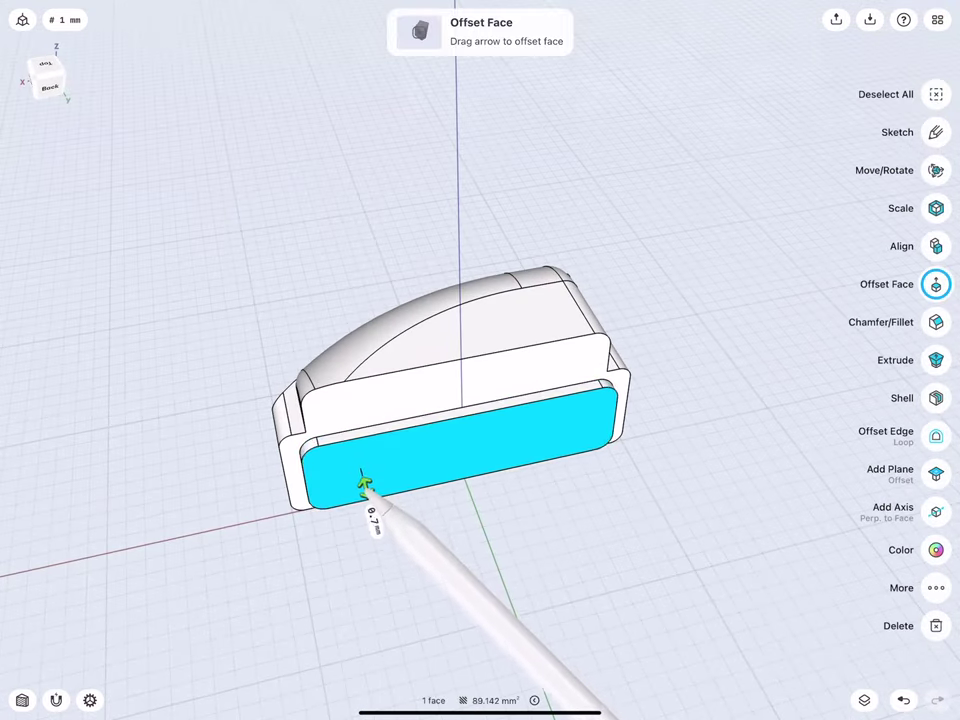
left_click_drag(364, 482, 376, 528)
left_click(364, 488)
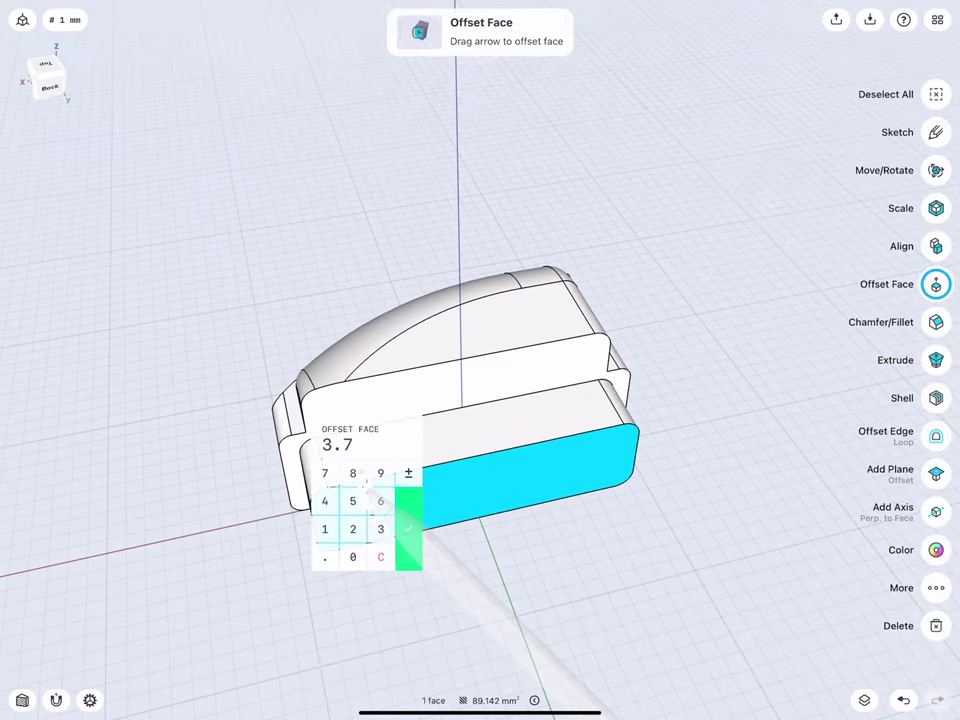
left_click(349, 499)
left_click(408, 525)
left_click(250, 490)
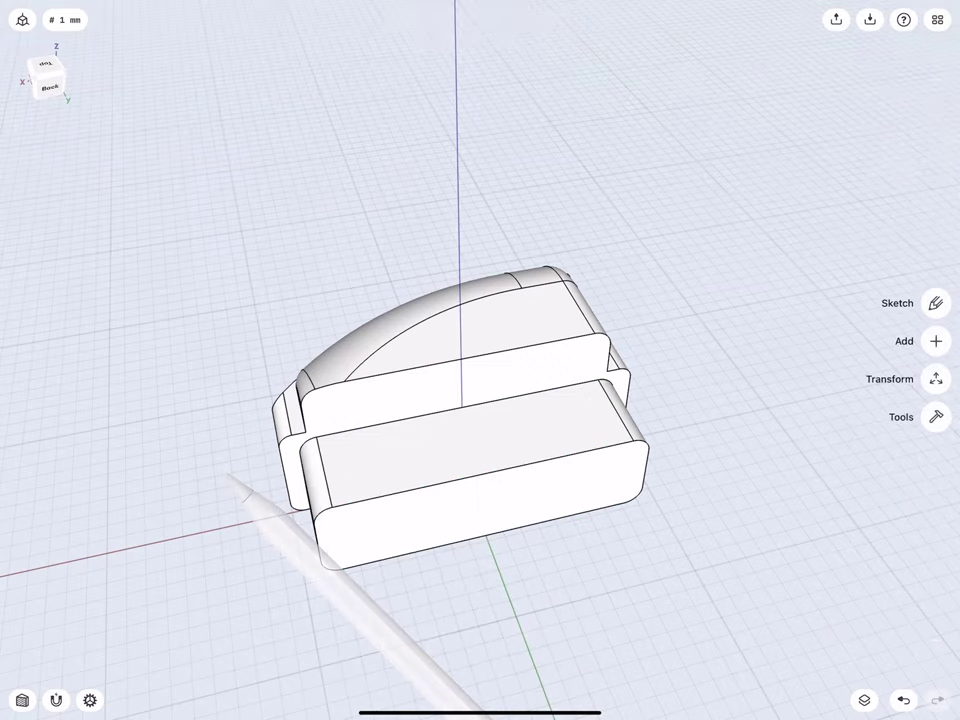
middle_click_drag(293, 358, 306, 318)
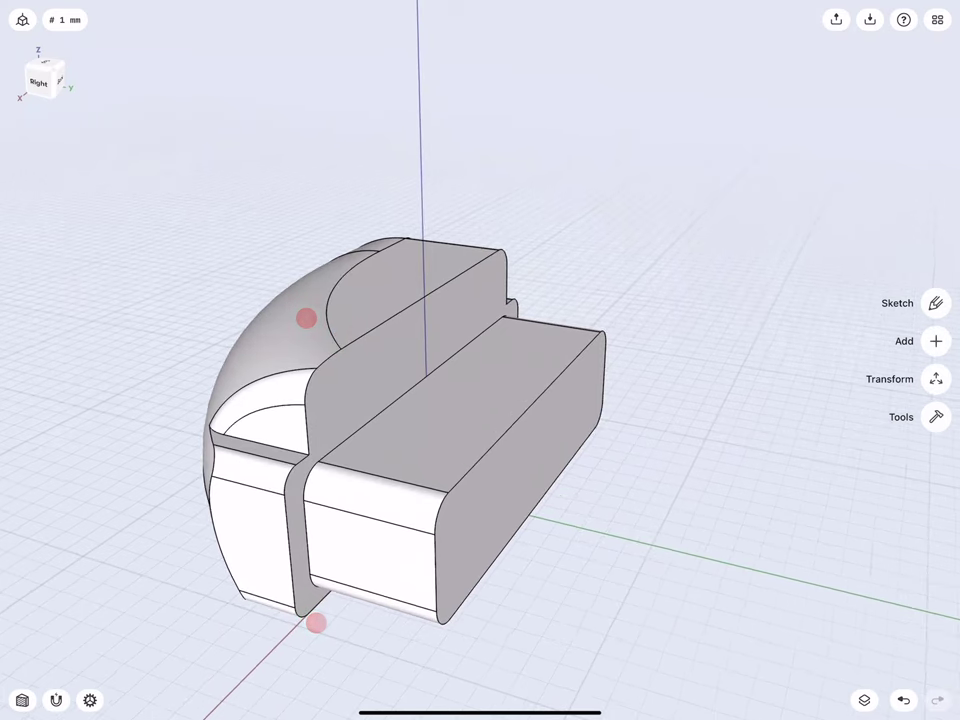
- Fillet the plug's front top edge and the back plate's top edge at 1.0 mm
left_click(508, 429)
left_click_drag(508, 429, 538, 412)
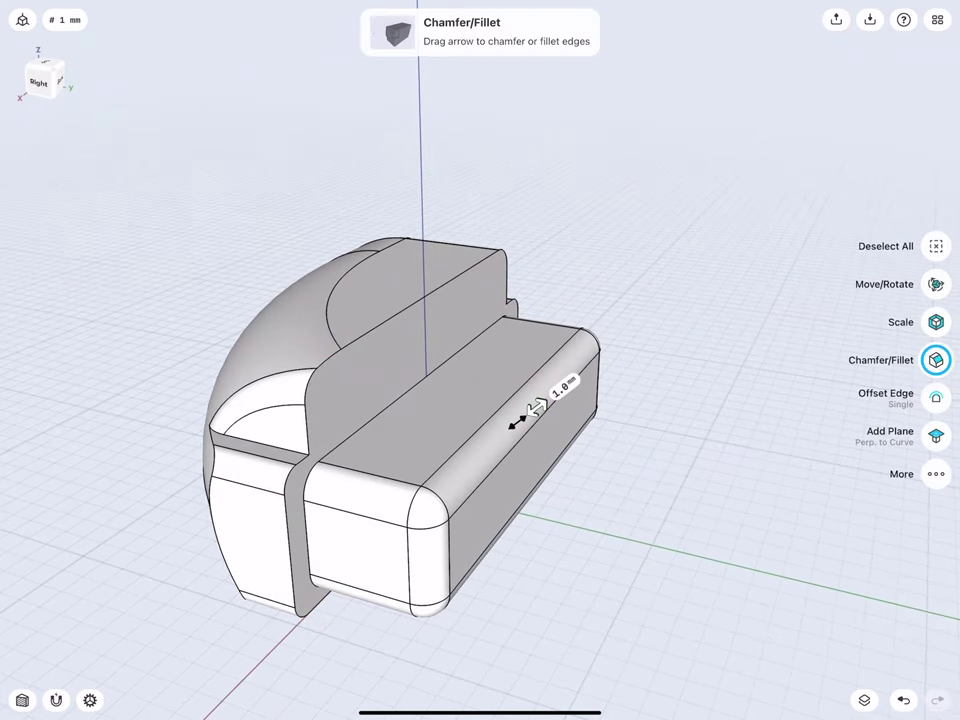
left_click(586, 711)
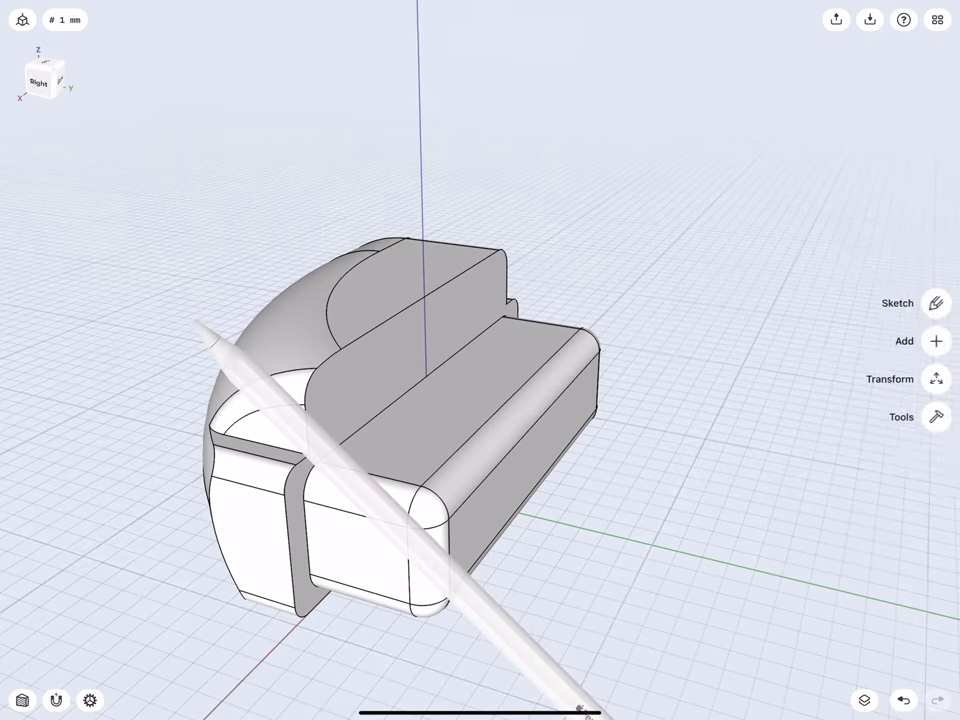
left_click(394, 318)
left_click_drag(400, 312, 418, 294)
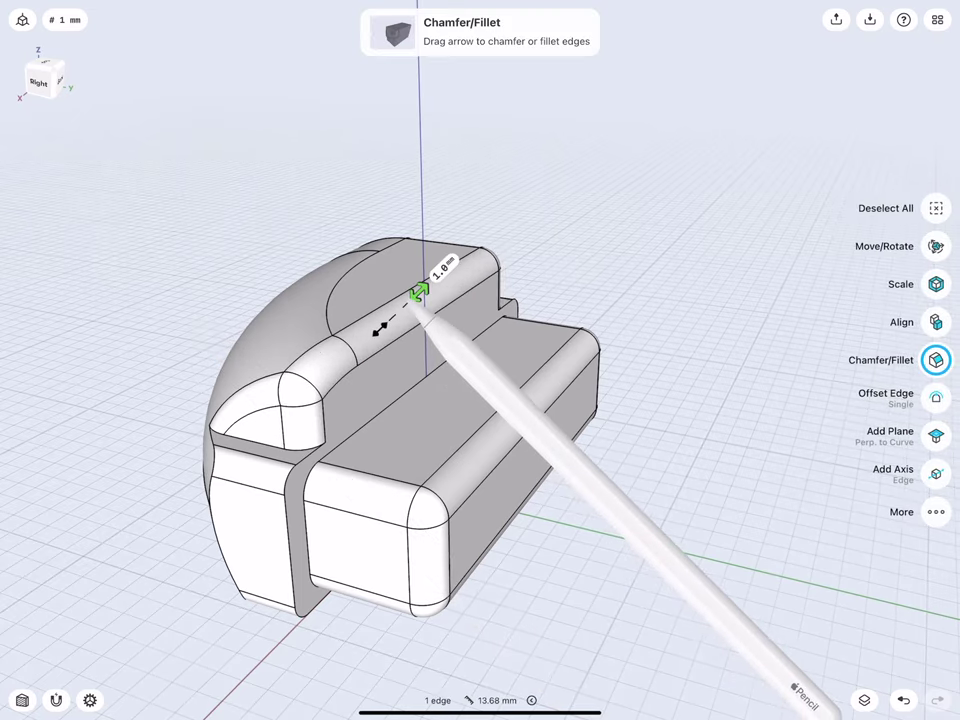
left_click(214, 248)
scroll(297, 428, "down", 2)
mouse_move(293, 313)
middle_mouse_down()
mouse_move(216, 321)
mouse_move(279, 400)
mouse_move(270, 366)
mouse_move(289, 354)
mouse_move(171, 336)
mouse_move(302, 359)
mouse_move(287, 383)
mouse_move(242, 345)
mouse_move(362, 409)
mouse_move(271, 378)
middle_mouse_up()
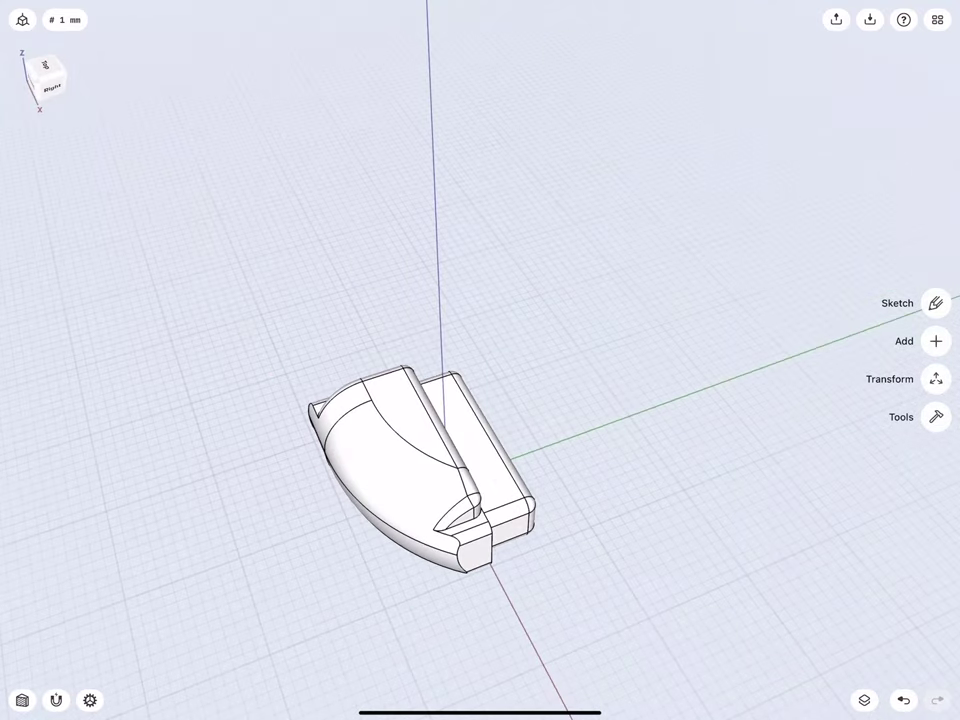
- Unhide Body 10 and orbit to check the nose cap fitted at its blade end
left_click(864, 700)
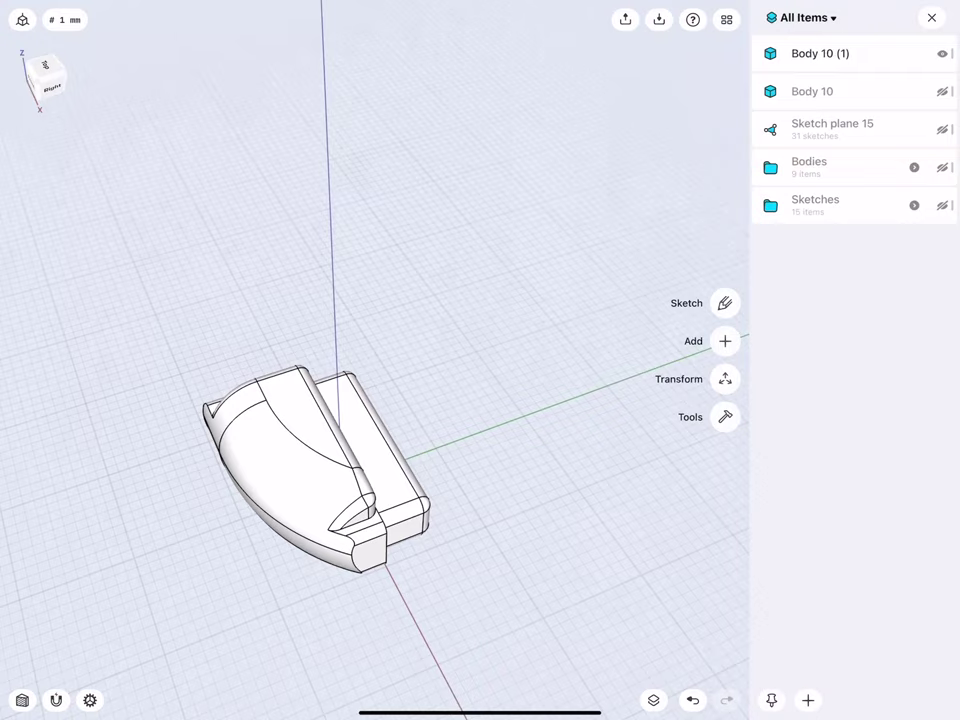
left_click(942, 91)
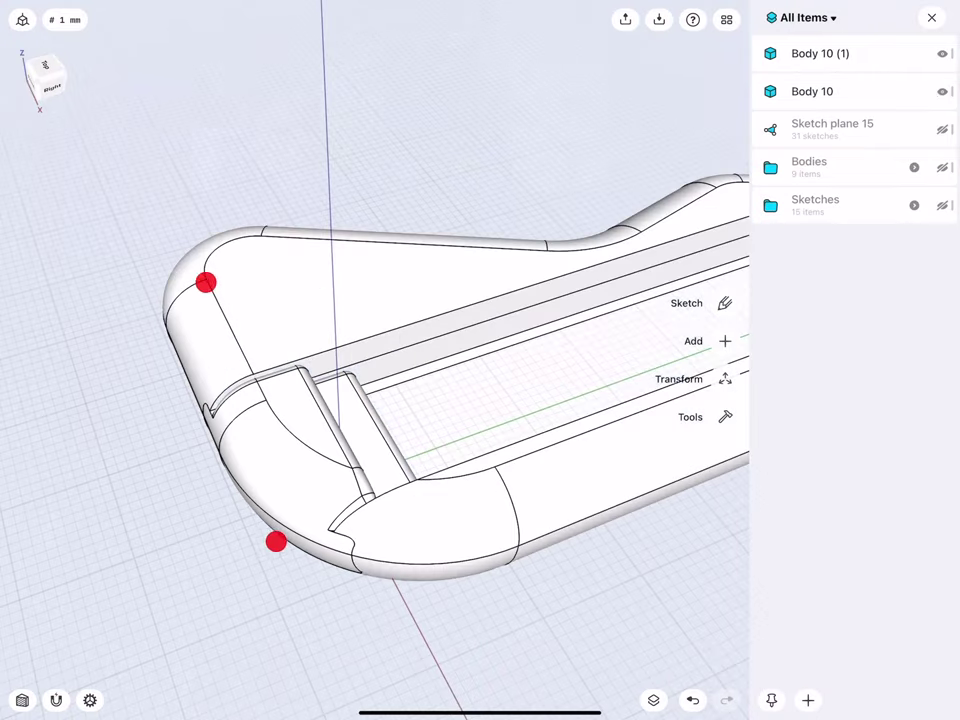
mouse_move(205, 282)
middle_mouse_down()
mouse_move(261, 345)
mouse_move(219, 369)
mouse_move(222, 391)
middle_mouse_up()
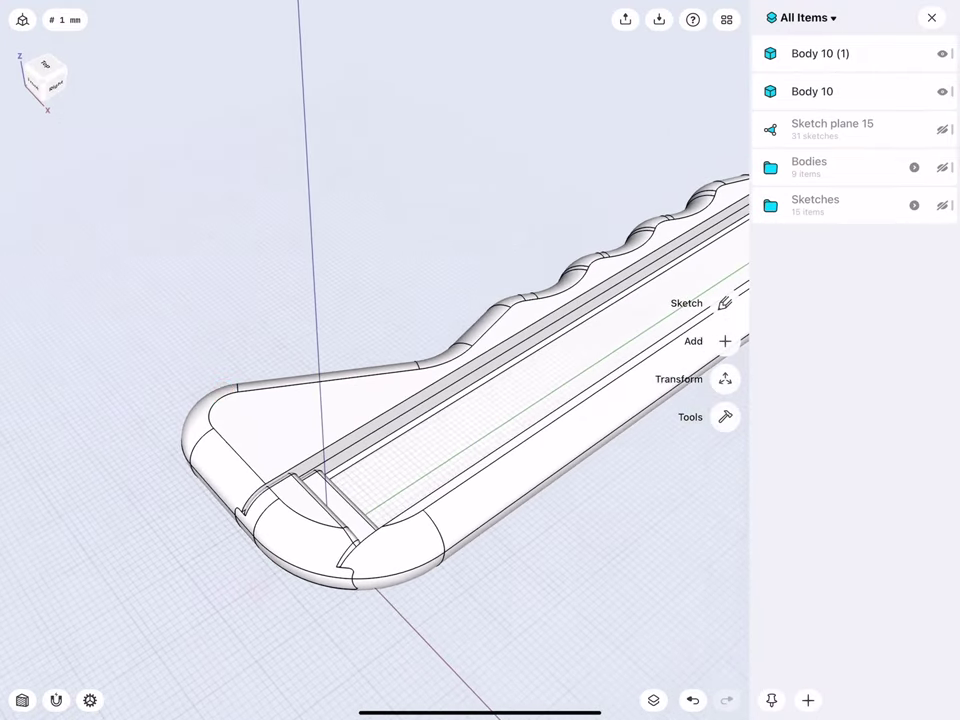
left_click(931, 17)
left_click_drag(40, 77, 58, 80)
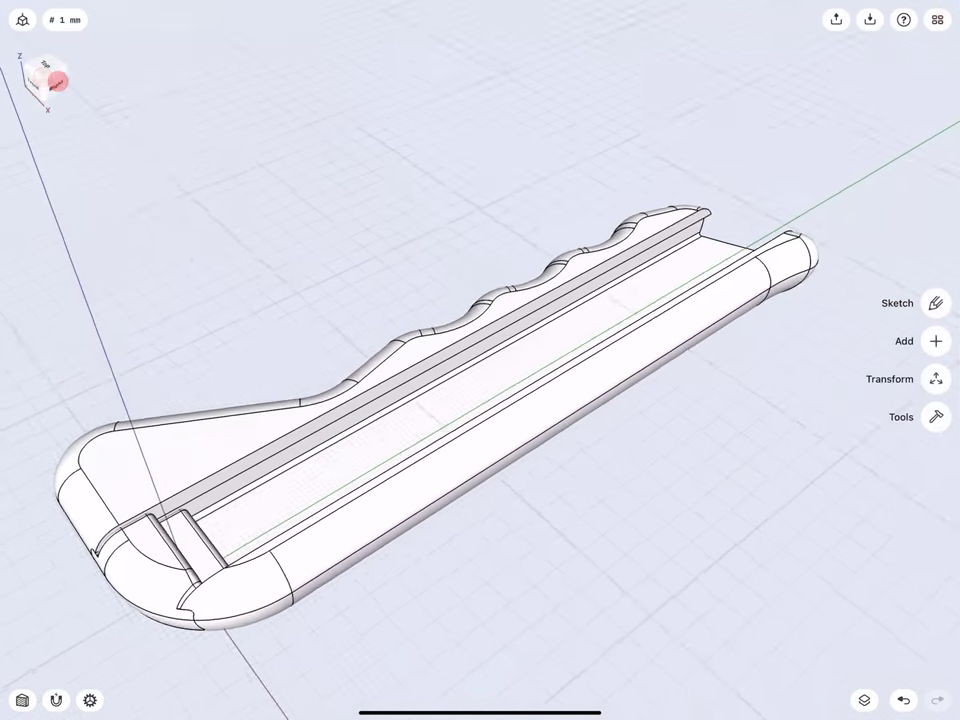
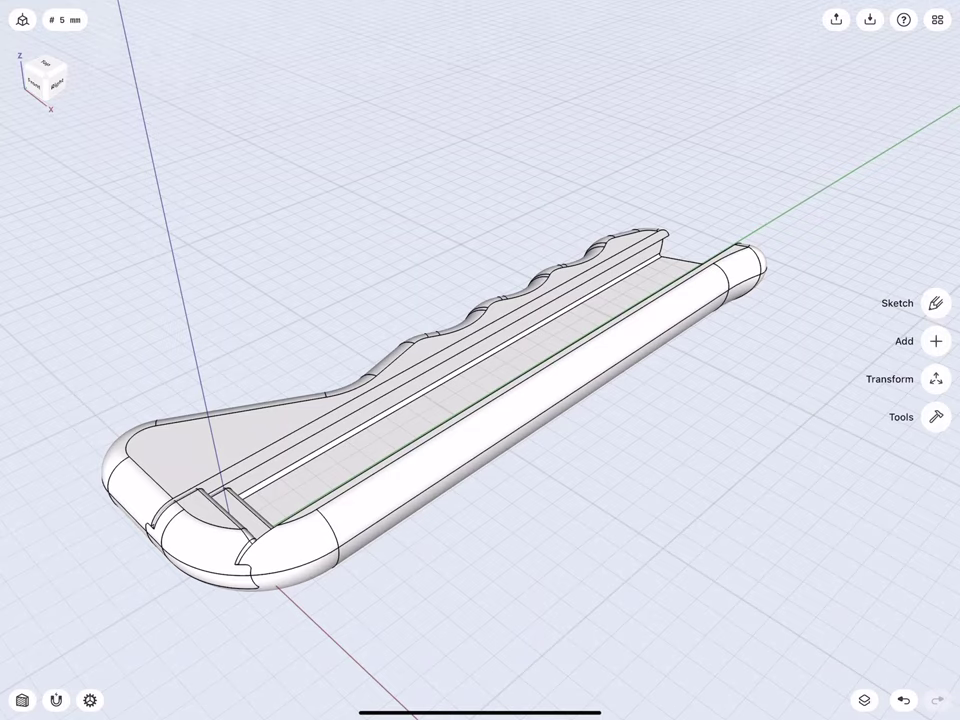
- Zoom to the handle's wide end and turn on Sketch plane 15 in the Items list
scroll(262, 480, "up", 2)
scroll(305, 480, "up", 2)
scroll(301, 484, "up", 2)
scroll(309, 422, "up", 2)
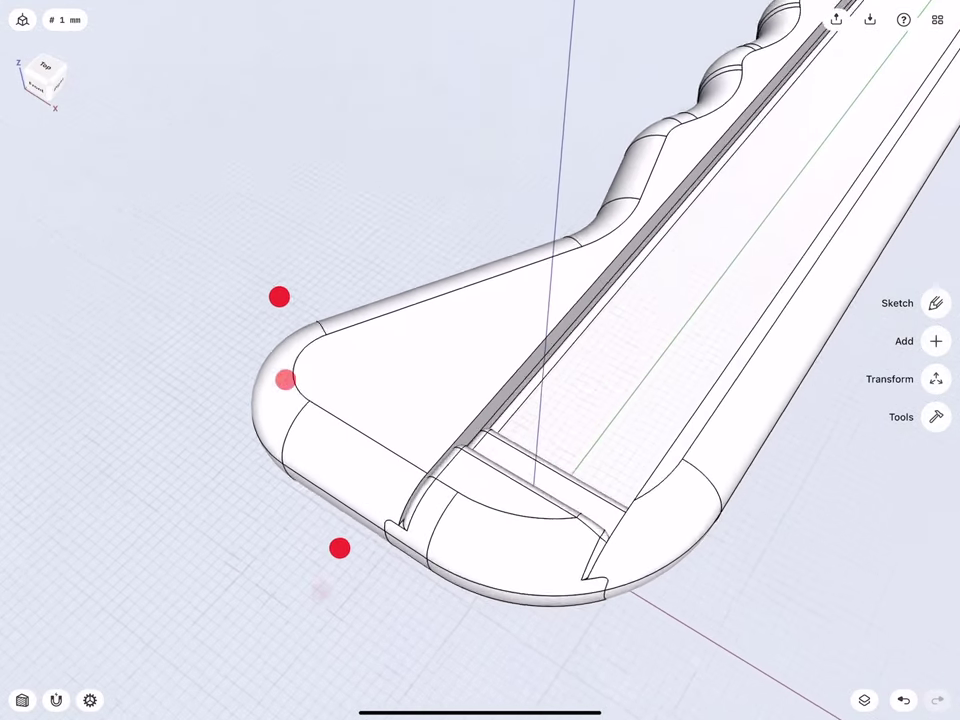
scroll(300, 420, "up", 2)
left_click(864, 700)
left_click(940, 126)
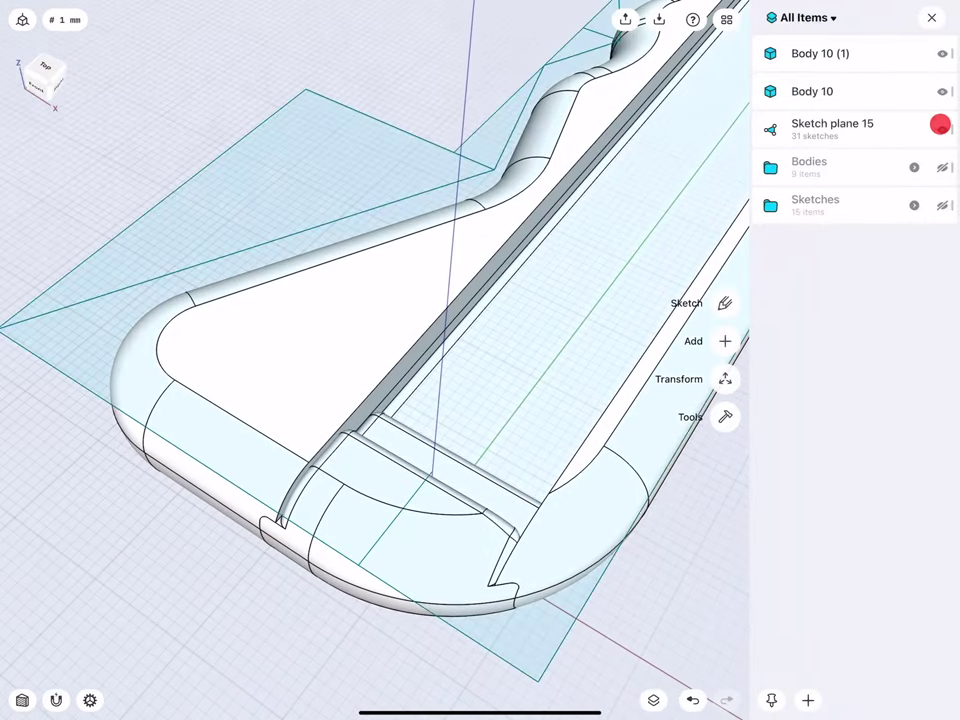
scroll(270, 428, "up", 2)
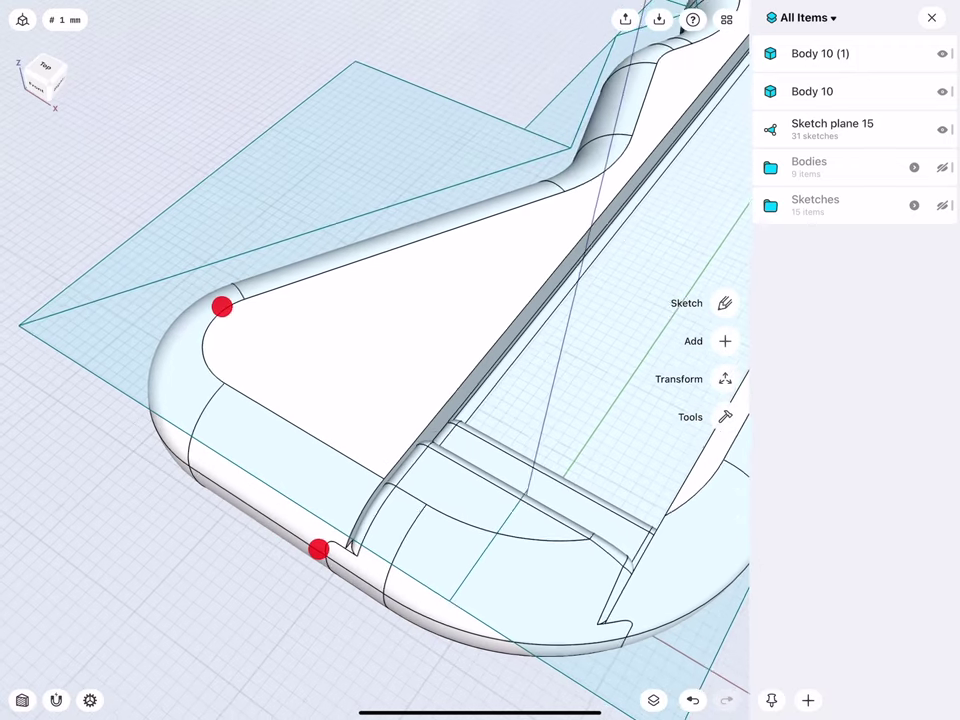
- With Offset Edge, offset the lower inner edge of the wide end about 5 mm inward
left_click(724, 412)
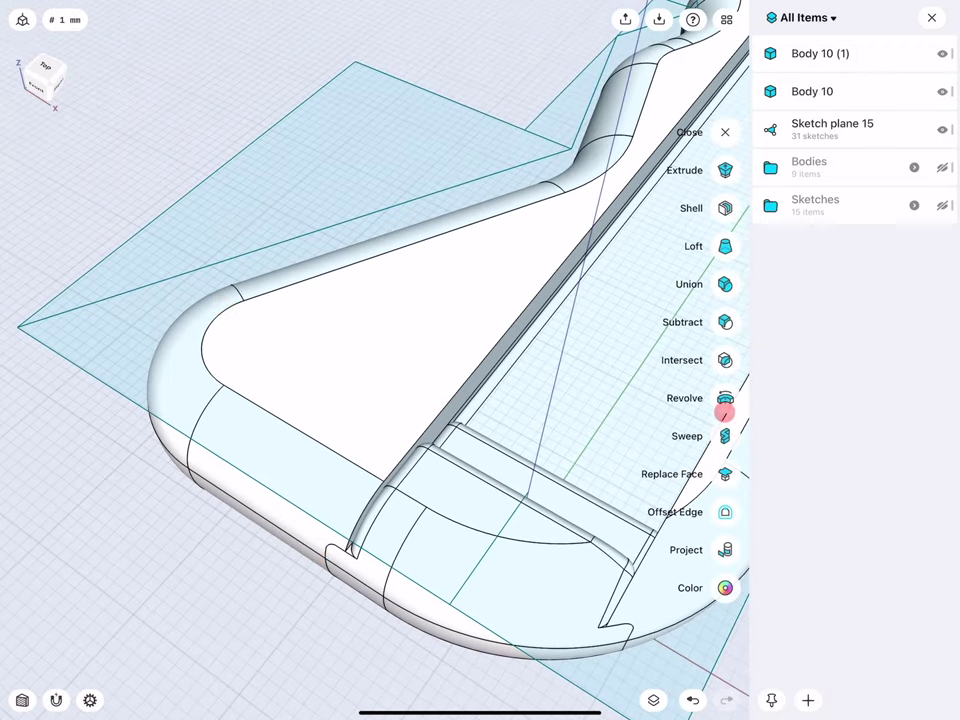
left_click(724, 512)
scroll(256, 442, "down", 1)
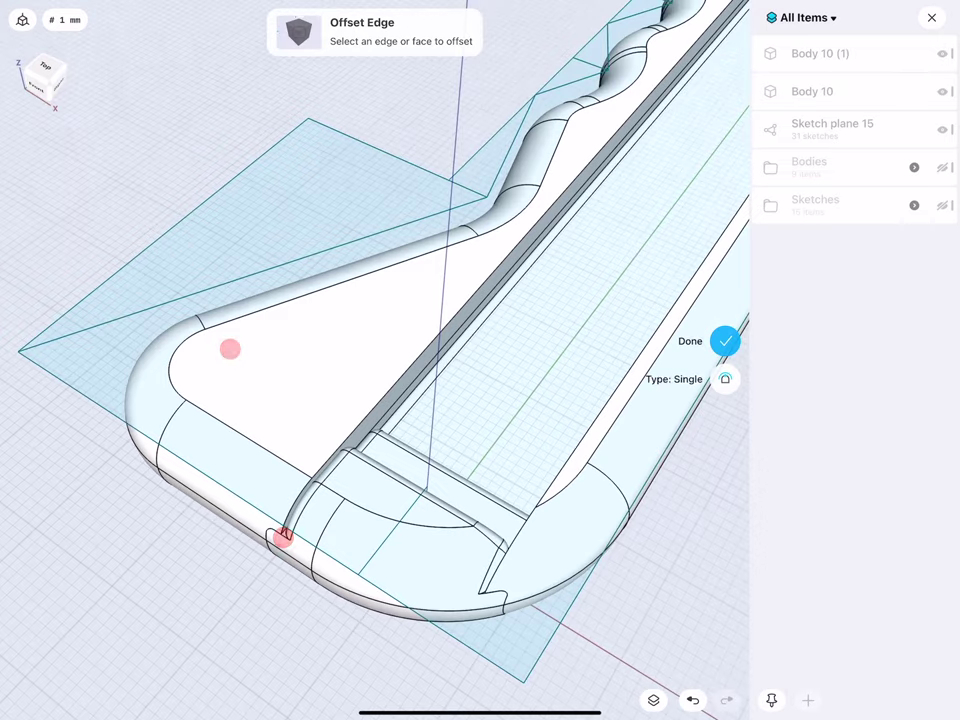
left_click(240, 433)
left_click_drag(242, 431, 276, 397)
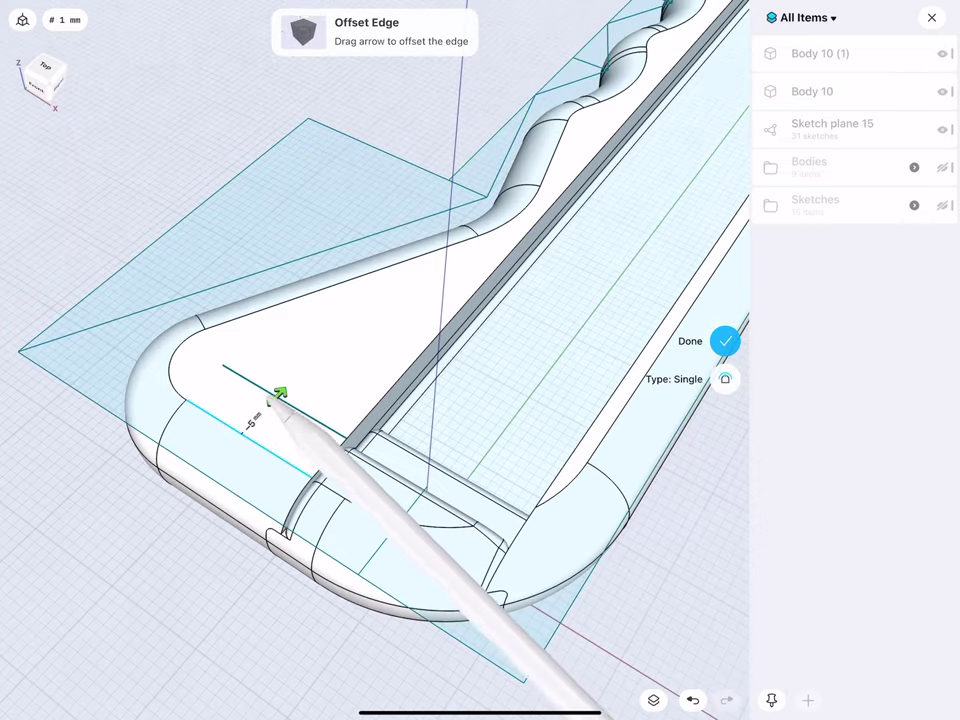
left_click(252, 420)
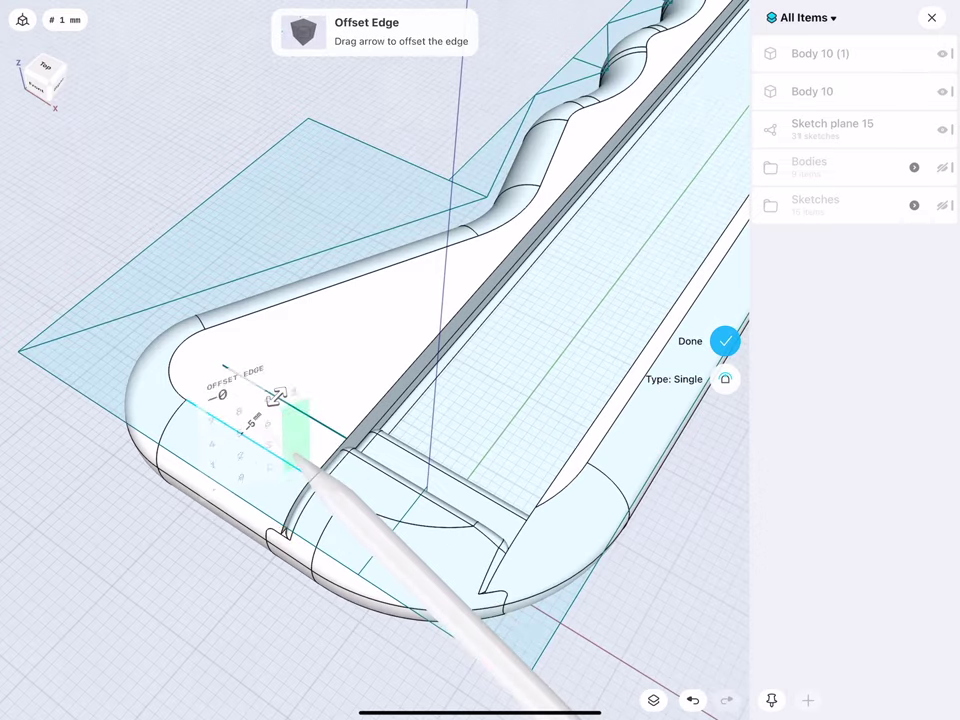
- Offset the upper inner edge 5 mm into the recess
left_click(246, 316)
left_click_drag(246, 314, 268, 355)
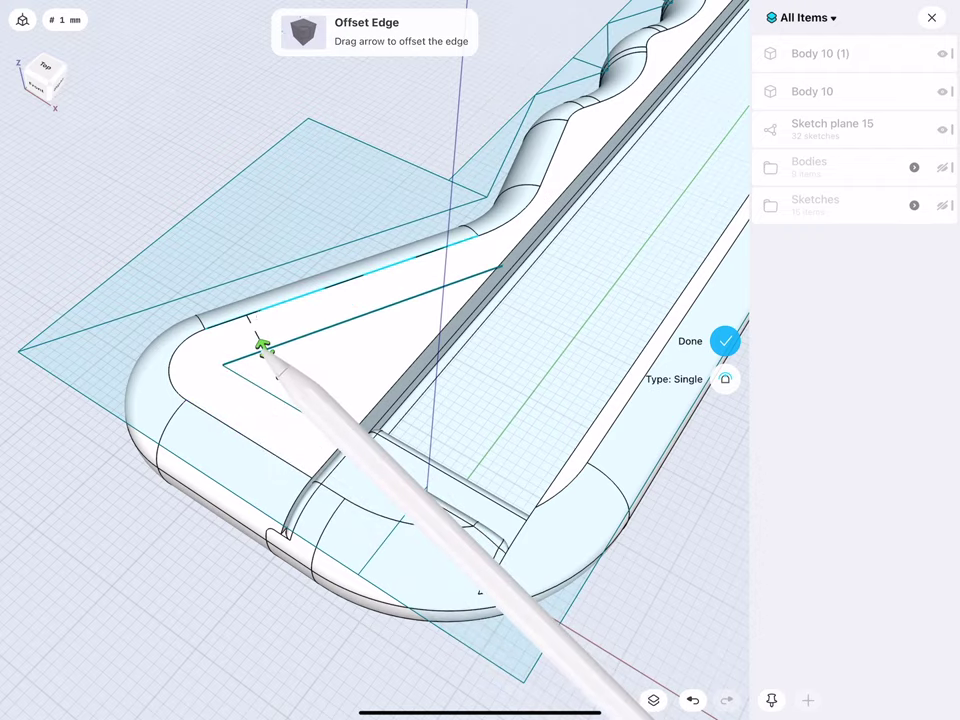
left_click(285, 386)
key("BackSpace")
type("5")
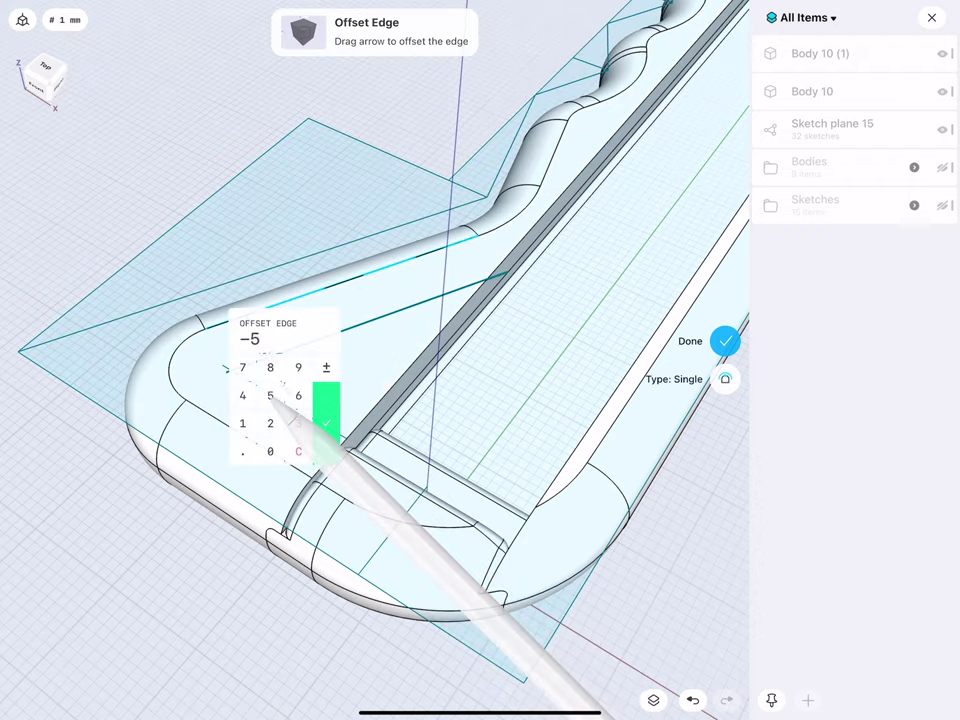
left_click(326, 418)
- Offset the long inner edge beside the rail 5 mm into the recess and finish
middle_click_drag(358, 347, 325, 377)
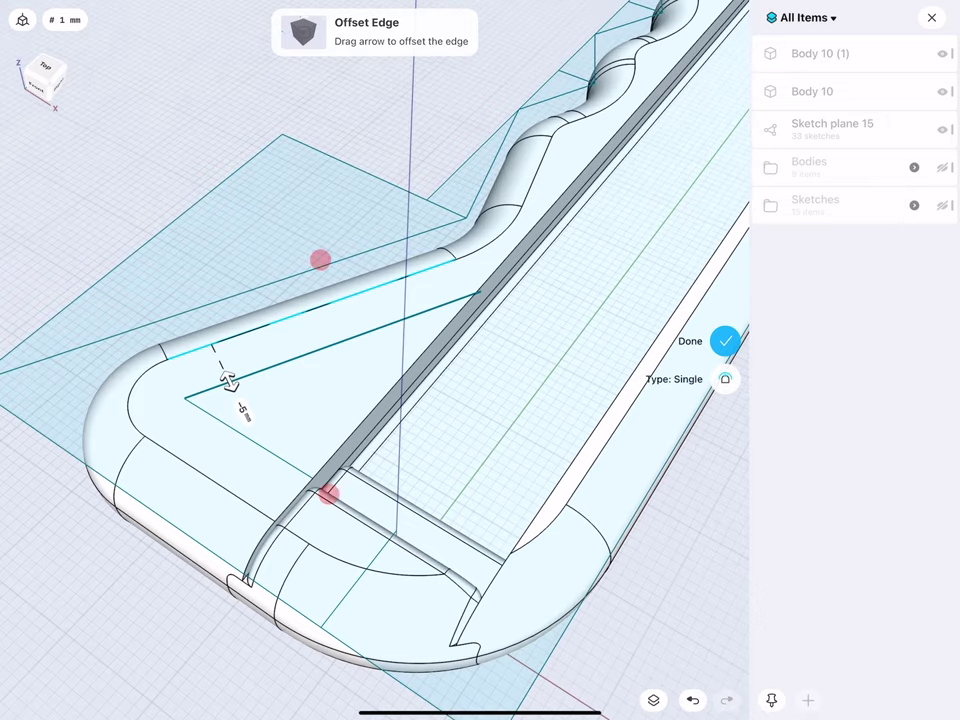
mouse_move(280, 297)
middle_mouse_down()
mouse_move(295, 387)
mouse_move(285, 388)
middle_mouse_up()
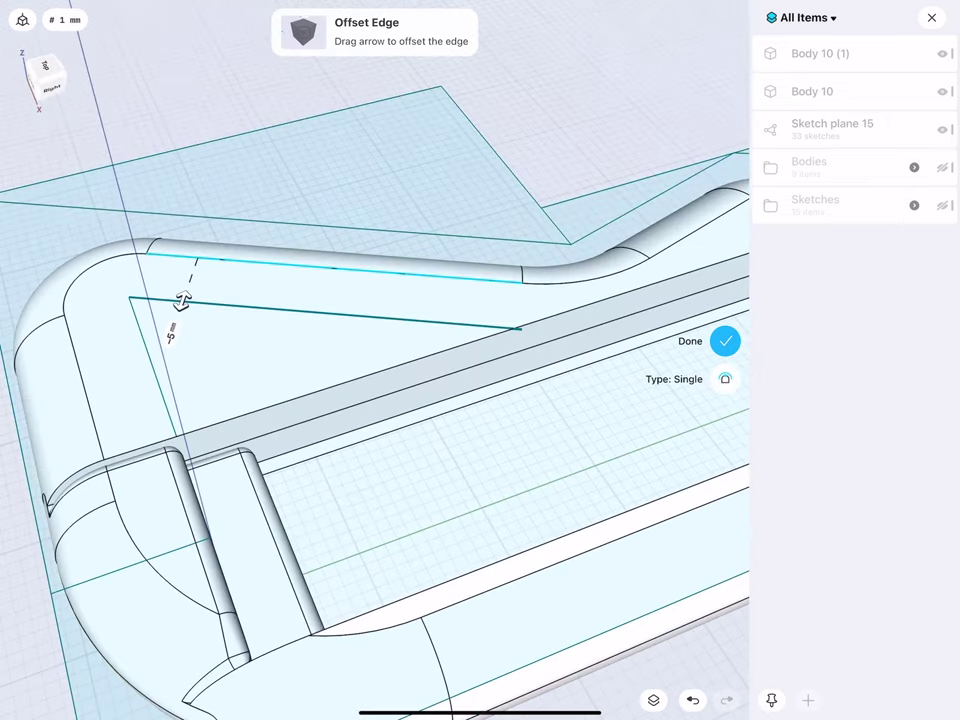
left_click(272, 405)
left_click_drag(268, 400, 244, 345)
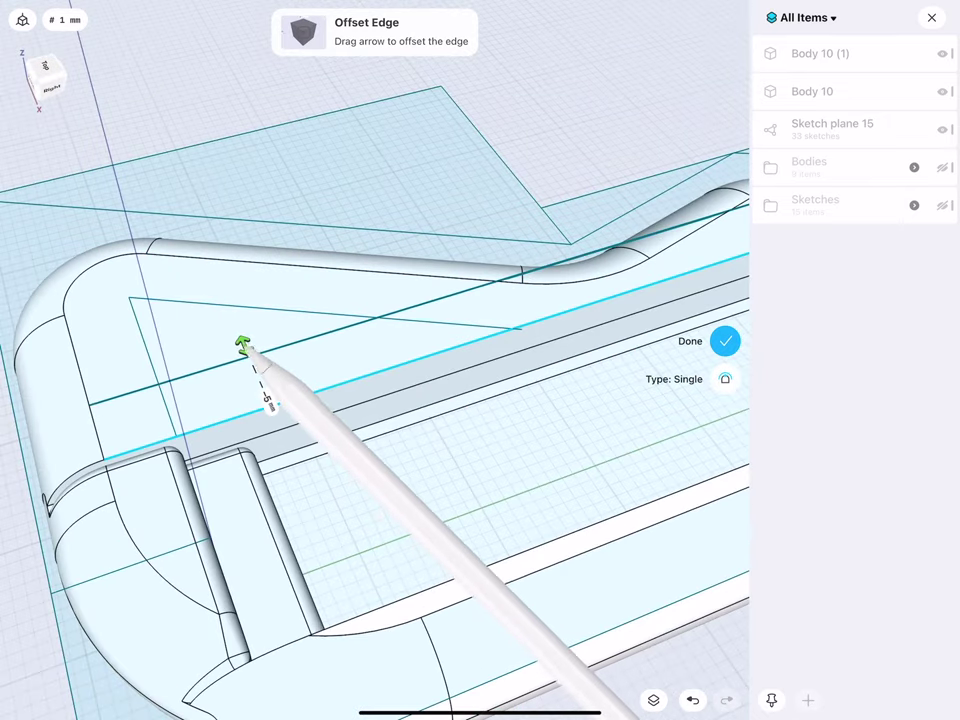
mouse_move(300, 400)
middle_mouse_down()
mouse_move(308, 416)
mouse_move(286, 398)
mouse_move(340, 437)
middle_mouse_up()
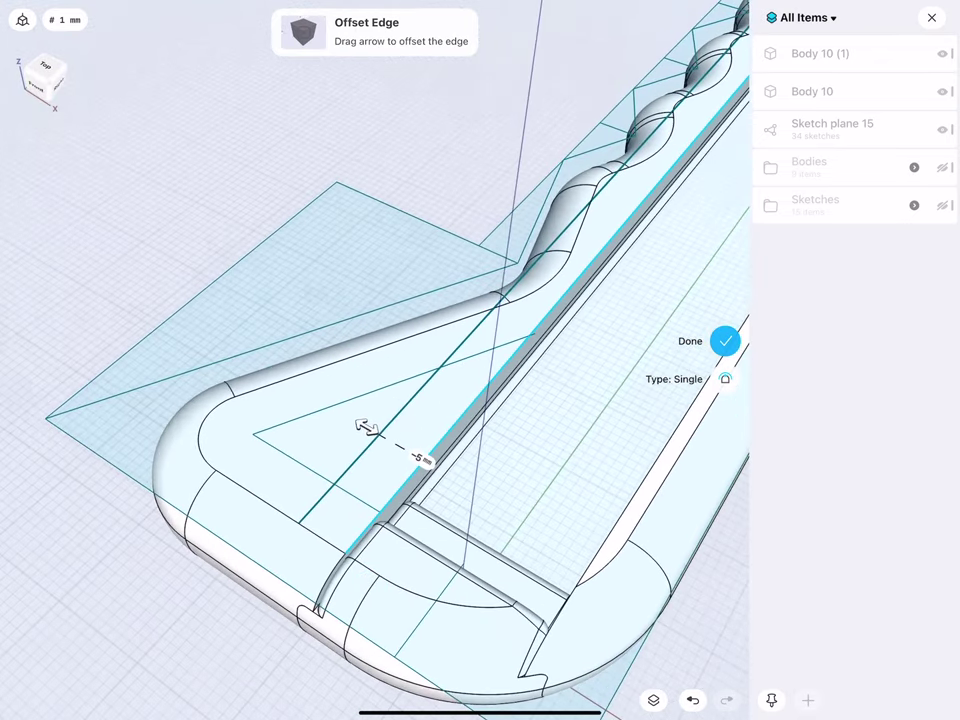
left_click(725, 341)
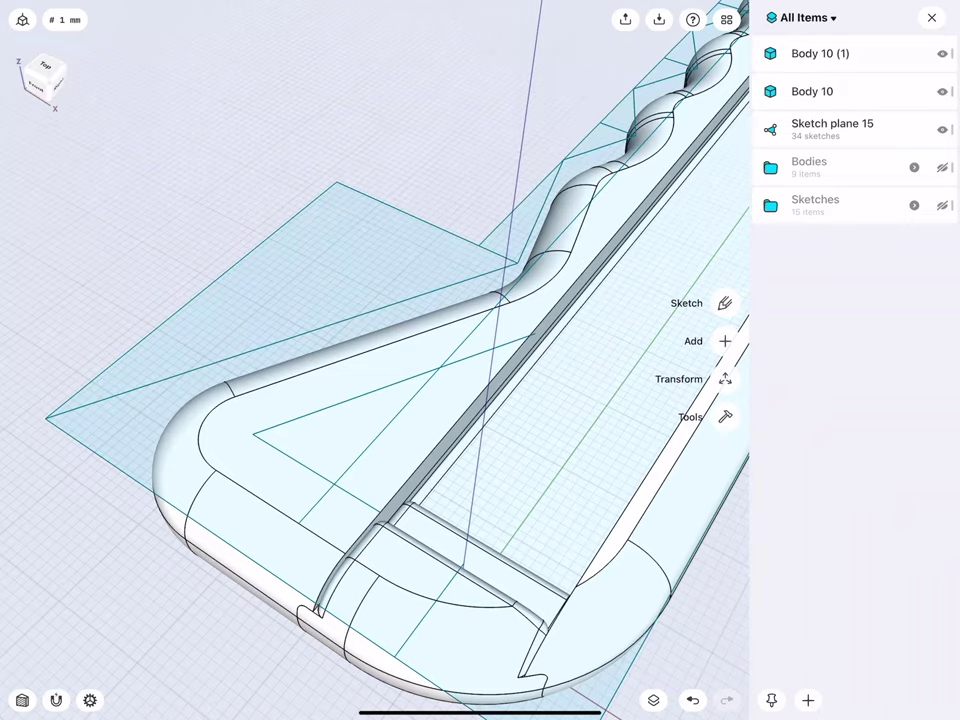
- Trim the overhanging offset line ends, leaving a closed 81.308 mm² triangle
left_click(725, 305)
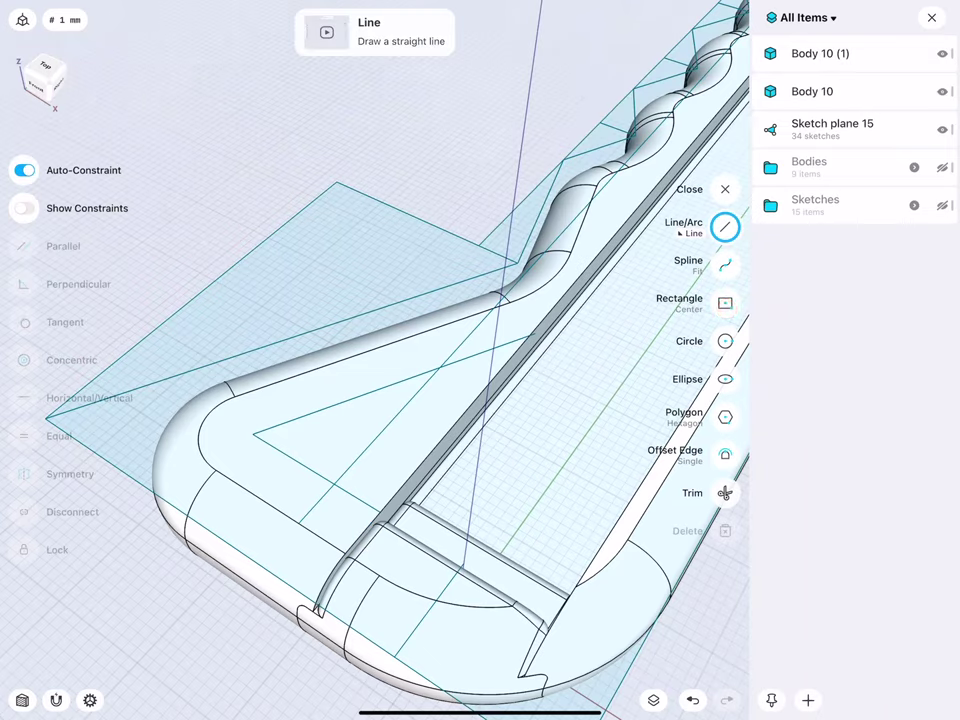
left_click(727, 492)
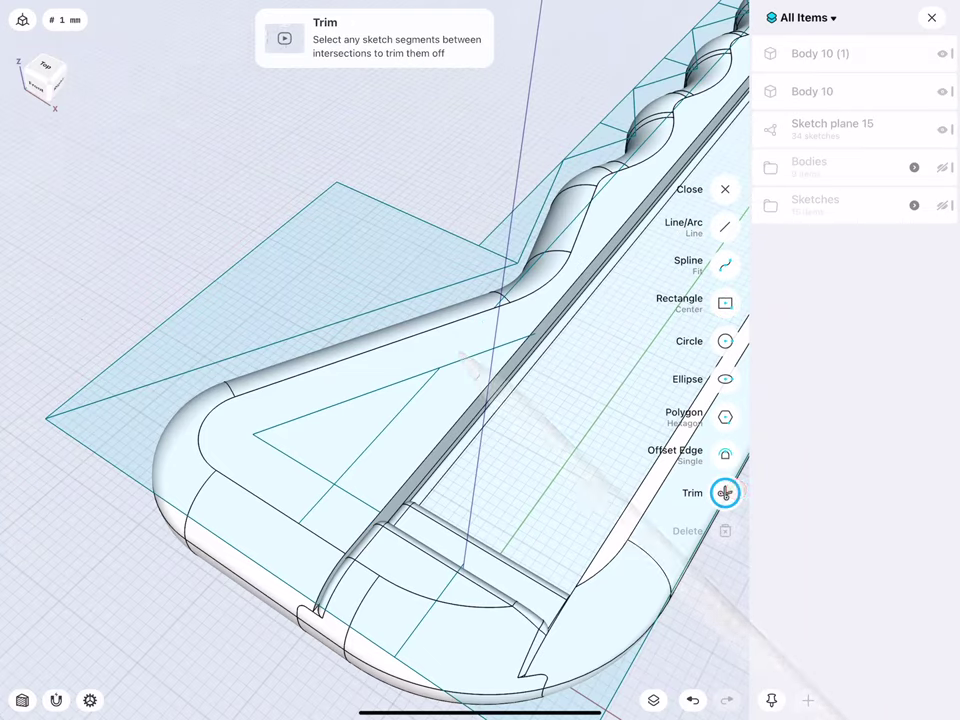
left_click(462, 366)
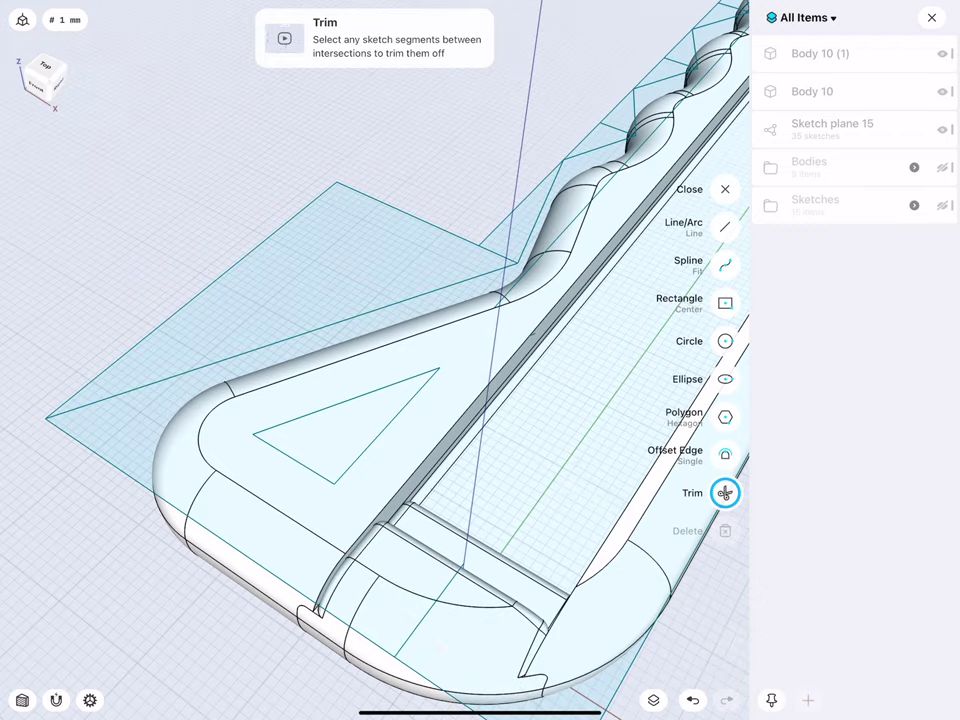
left_click(931, 18)
left_click(934, 227)
scroll(393, 443, "up", 3)
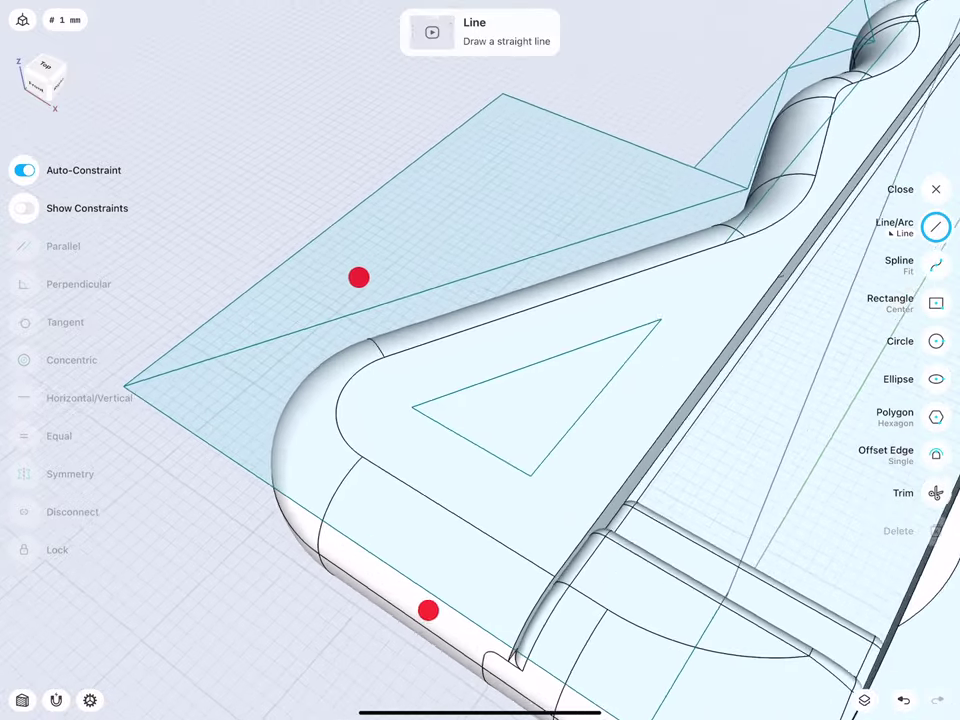
mouse_move(358, 277)
middle_mouse_down()
mouse_move(413, 261)
mouse_move(395, 287)
middle_mouse_up()
- Cut the triangle profile about 28 mm through the handle's wide end
left_click(429, 360)
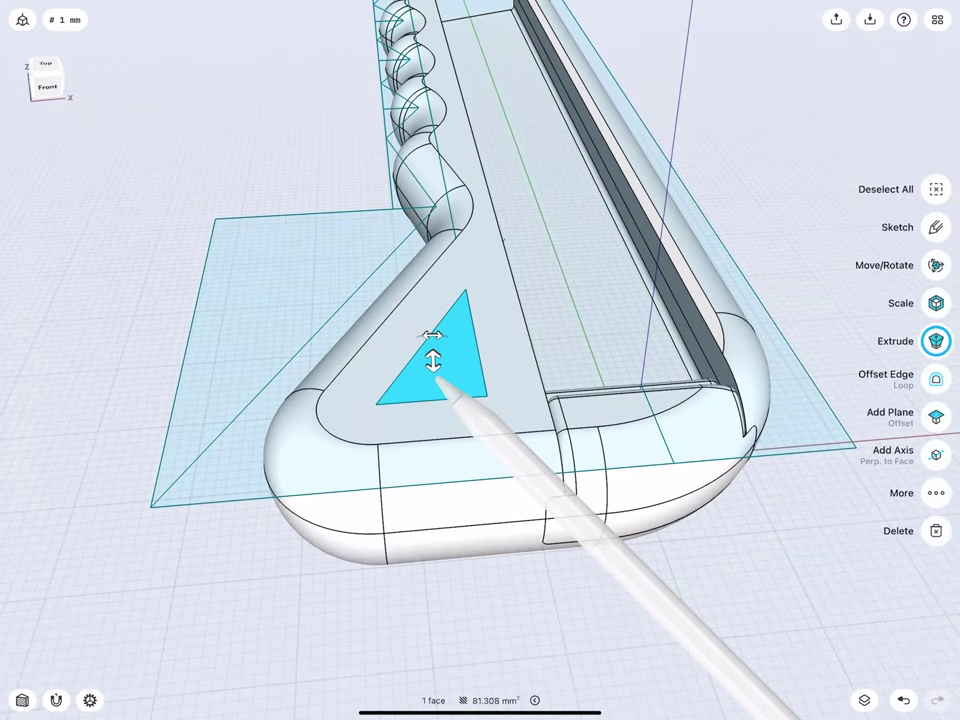
left_click_drag(430, 360, 441, 590)
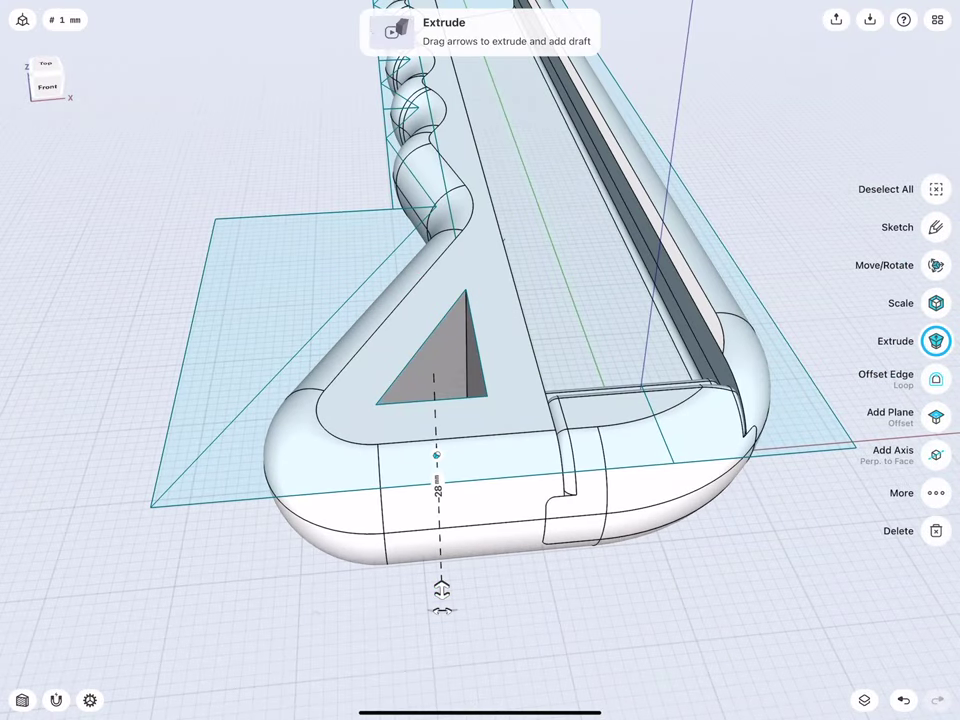
left_click(321, 621)
middle_click_drag(395, 450, 397, 592)
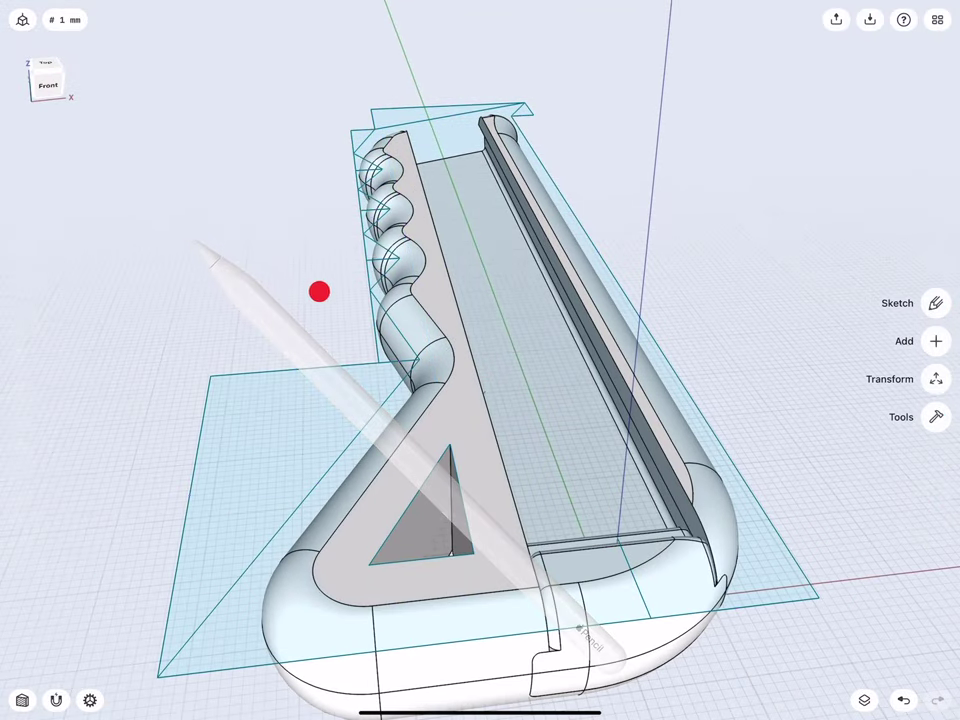
scroll(358, 372, "down", 5)
scroll(362, 309, "up", 5)
- Move Sketch plane 15 into the Sketches folder and zoom in on the cutout
left_click(864, 700)
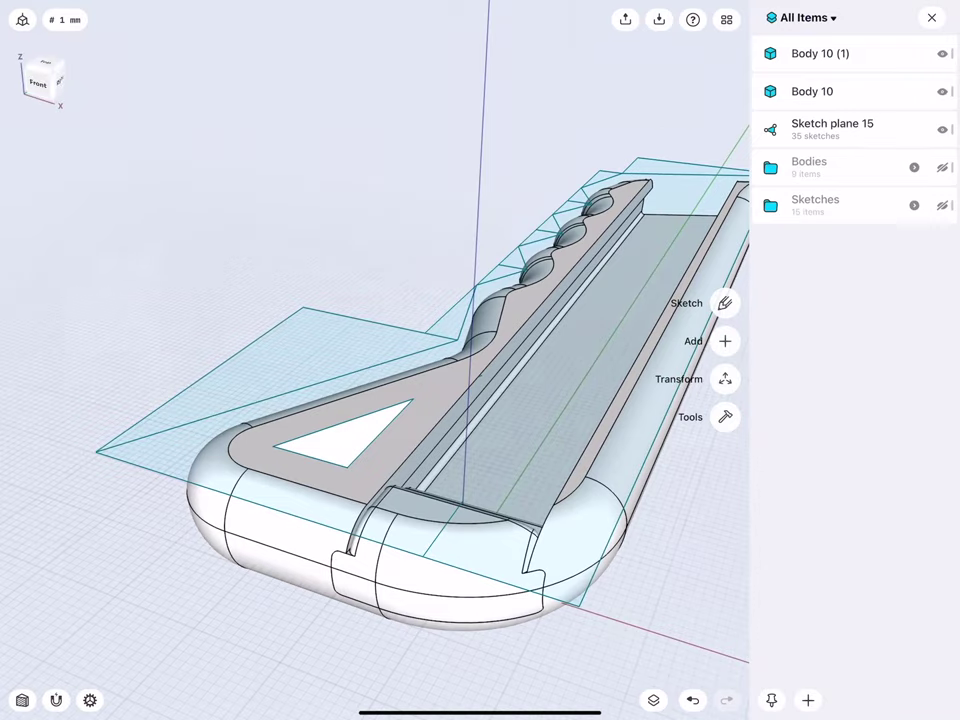
left_click(939, 135)
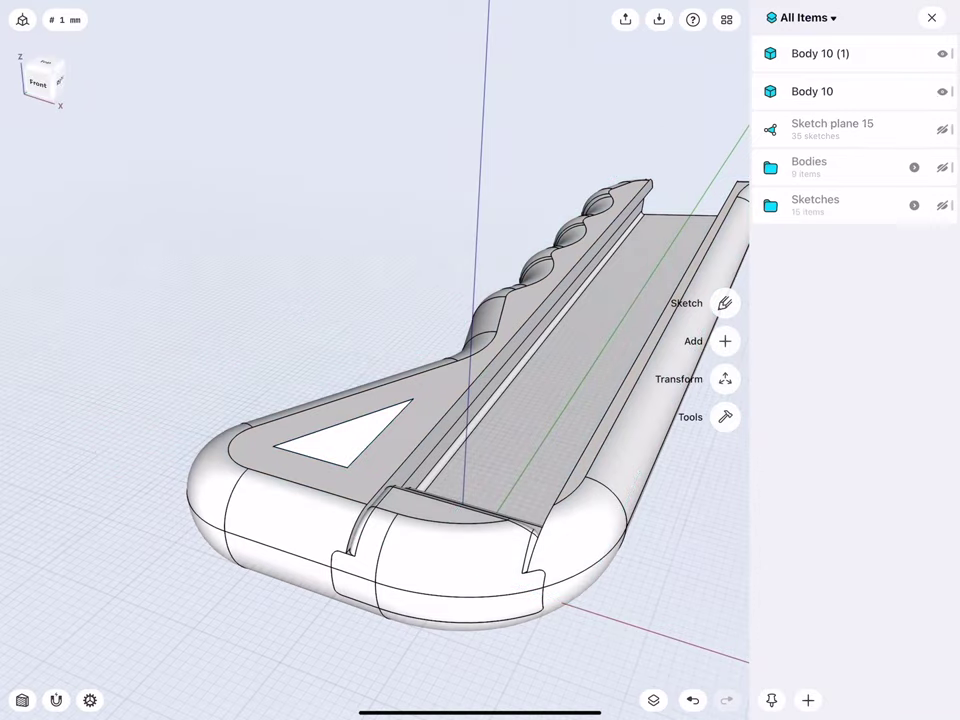
left_click(943, 131)
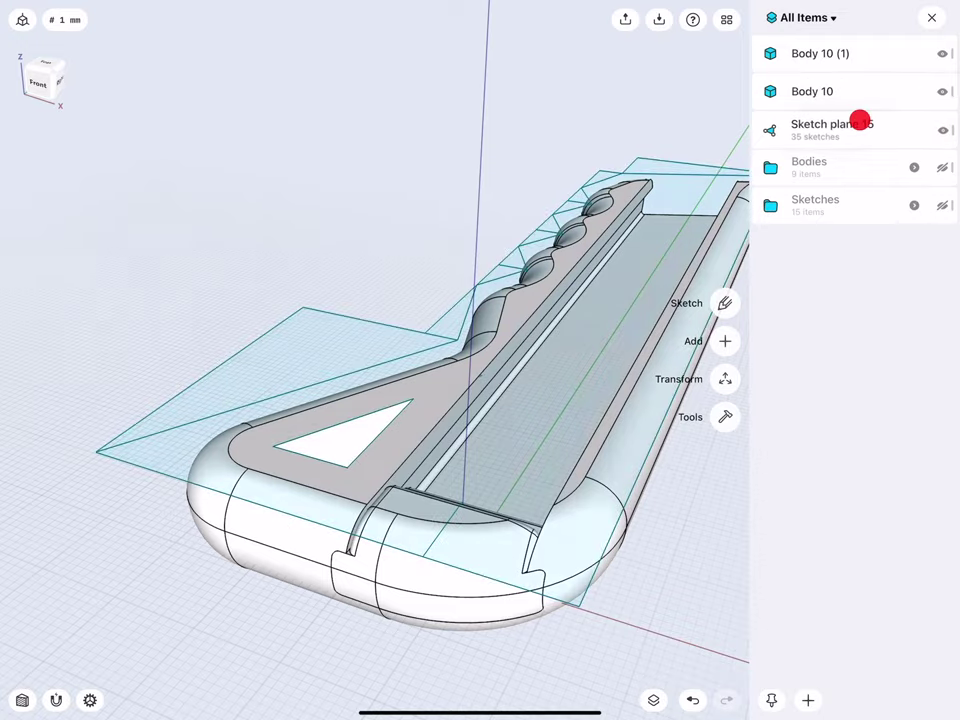
left_click_drag(860, 120, 830, 238)
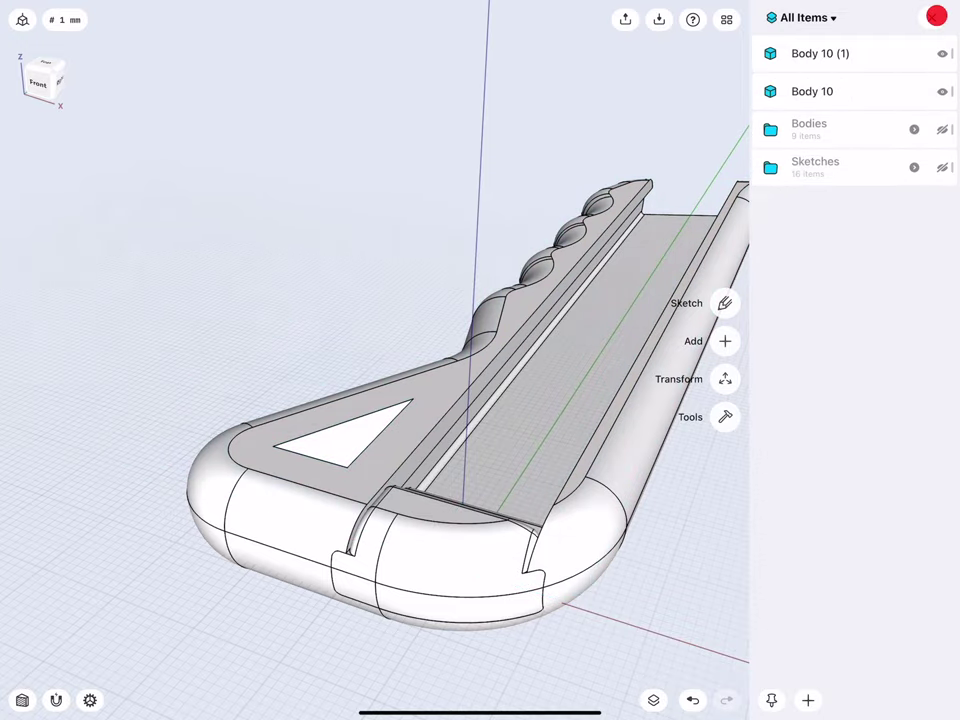
left_click(936, 17)
scroll(452, 470, "up", 5)
left_click_drag(448, 356, 358, 294)
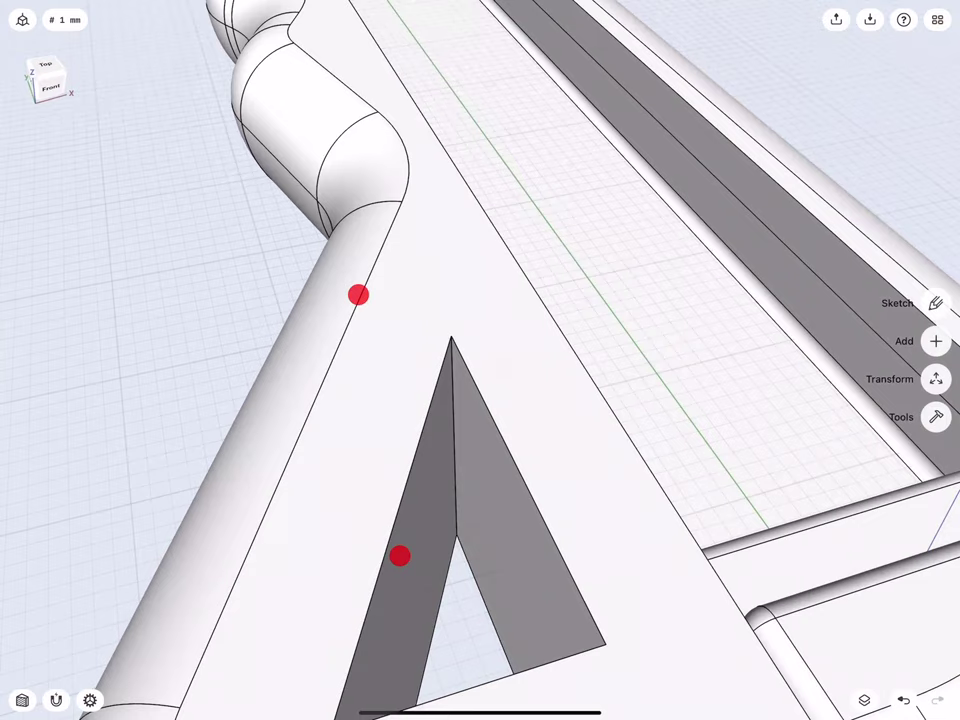
- Fillet the cutout's three vertical corner edges at 2 mm
left_click(448, 462)
left_click(440, 504)
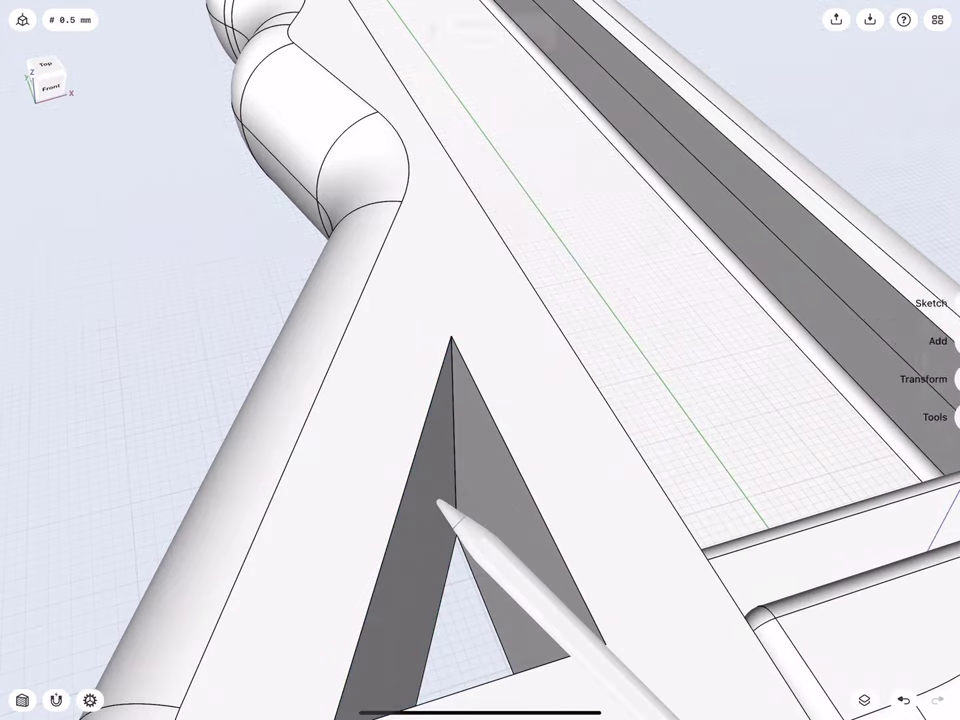
left_click(462, 480)
left_click(462, 470)
left_click(455, 440)
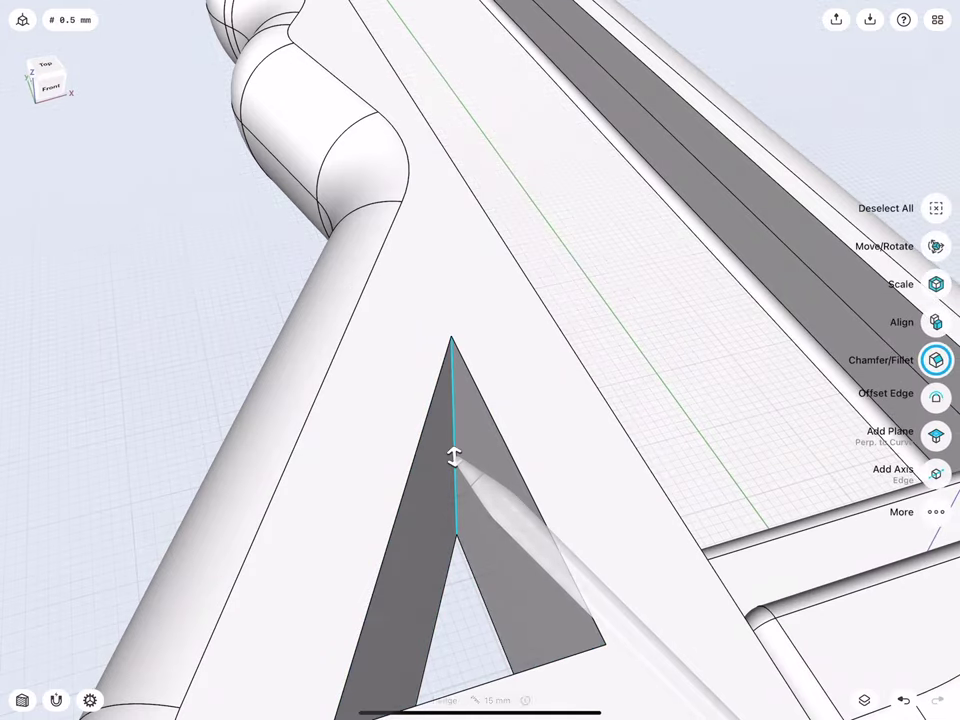
mouse_move(520, 300)
left_mouse_down()
mouse_move(385, 236)
mouse_move(407, 443)
left_mouse_up()
scroll(407, 443, "up", 3)
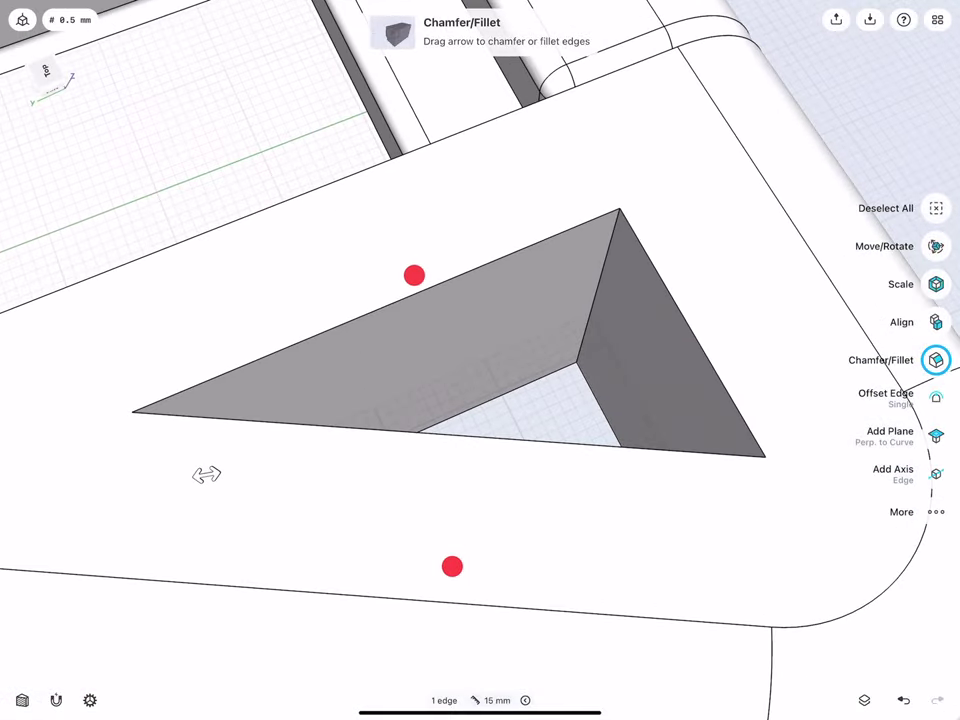
left_click(602, 274)
mouse_move(549, 370)
left_mouse_down()
mouse_move(595, 443)
mouse_move(705, 300)
left_mouse_up()
scroll(560, 360, "up", 5)
mouse_move(480, 380)
left_mouse_down()
mouse_move(540, 360)
mouse_move(580, 370)
left_mouse_up()
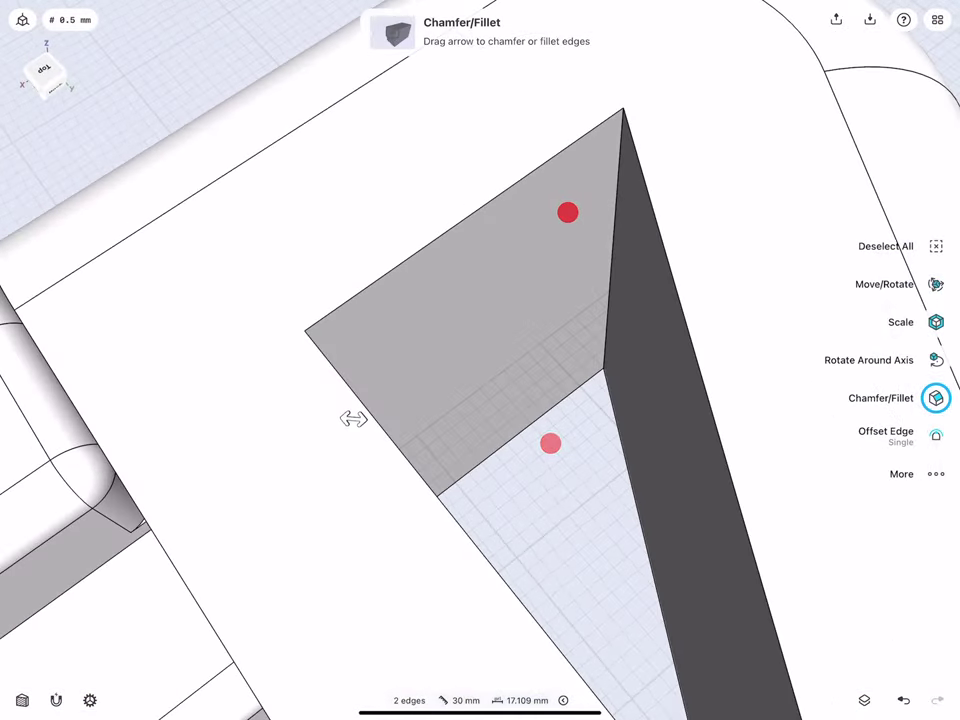
left_click(611, 242)
mouse_move(611, 242)
left_mouse_down()
mouse_move(583, 358)
mouse_move(566, 364)
left_mouse_up()
left_click(578, 321)
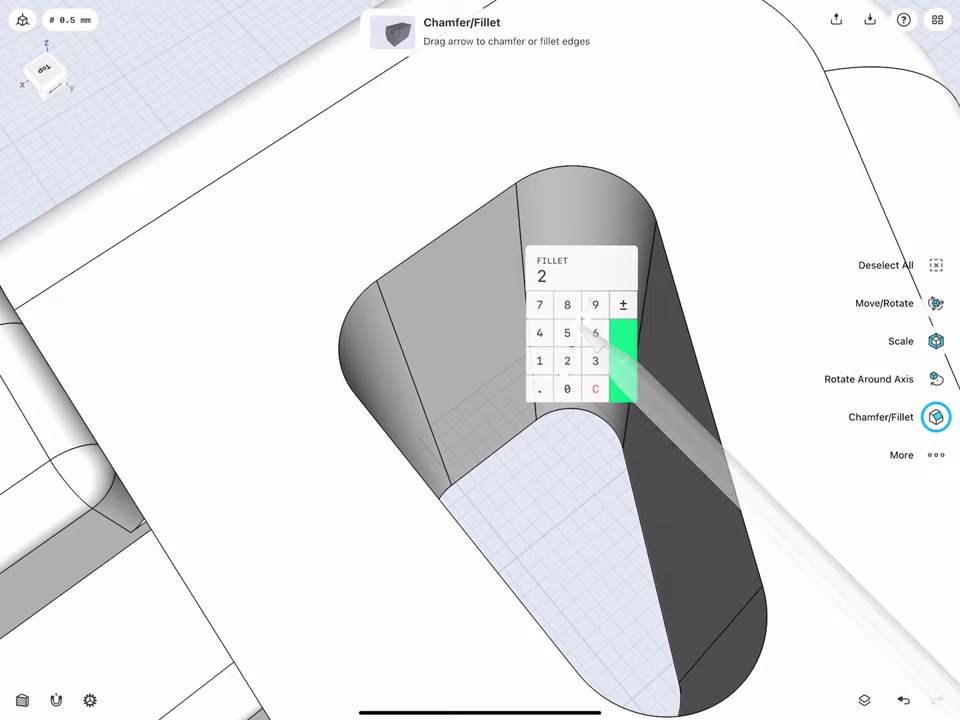
left_click(620, 355)
- Fillet the cutout's top rim edges at 2 mm
left_click(594, 407)
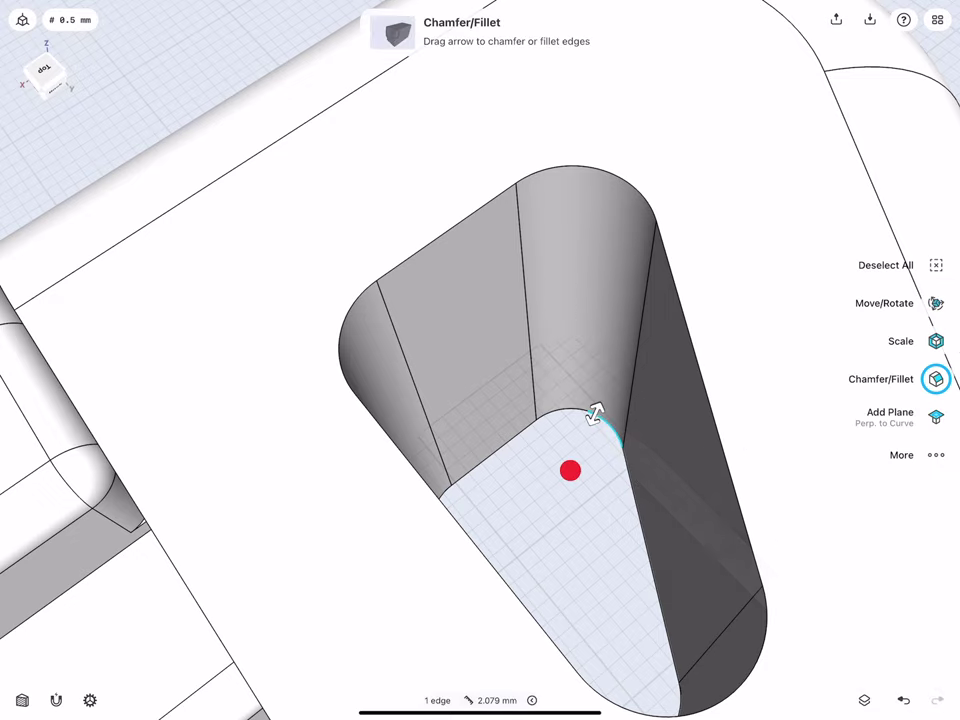
scroll(502, 333, "down", 5)
left_click(540, 300)
left_click_drag(540, 300, 497, 283)
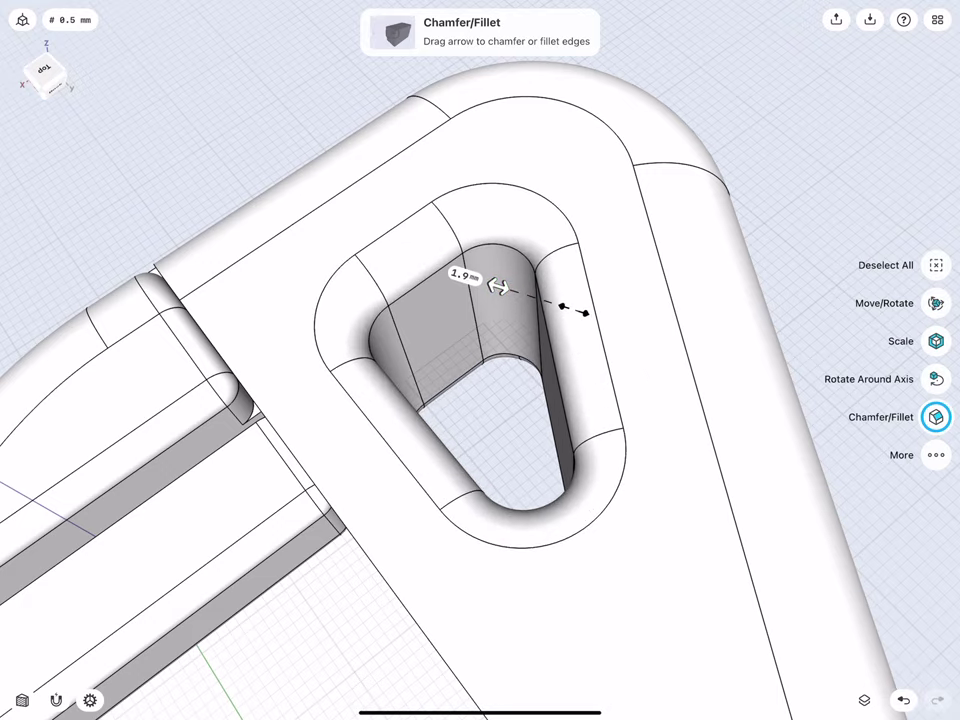
left_click(462, 275)
left_click(451, 312)
left_click(507, 312)
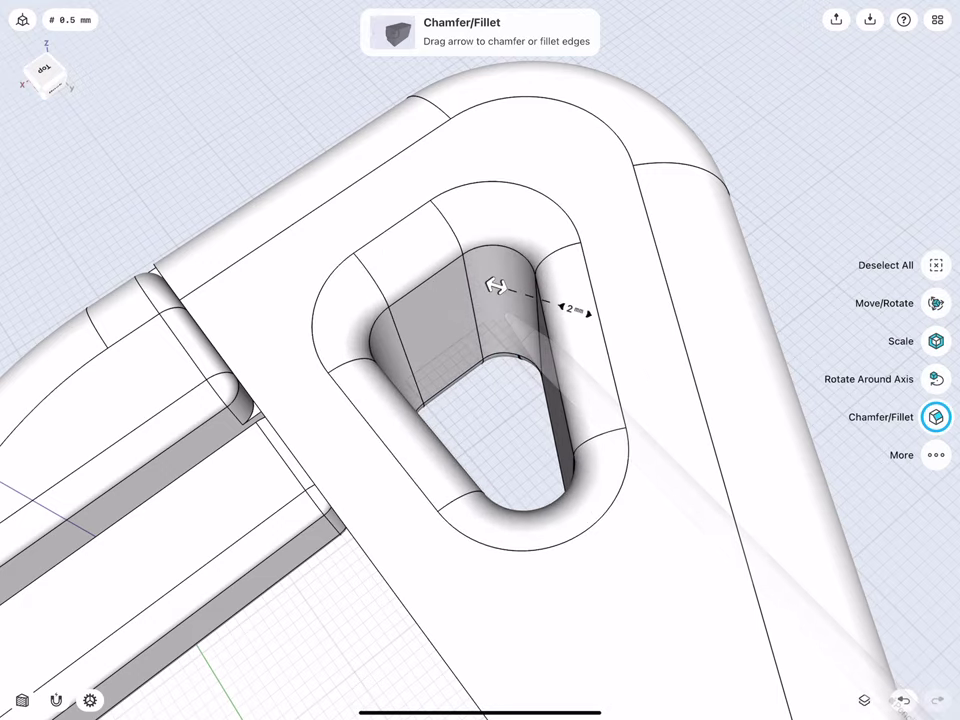
left_click(257, 152)
scroll(260, 383, "down", 3)
mouse_move(248, 282)
middle_mouse_down()
mouse_move(386, 231)
mouse_move(306, 328)
mouse_move(296, 287)
mouse_move(384, 274)
mouse_move(371, 300)
mouse_move(381, 311)
middle_mouse_up()
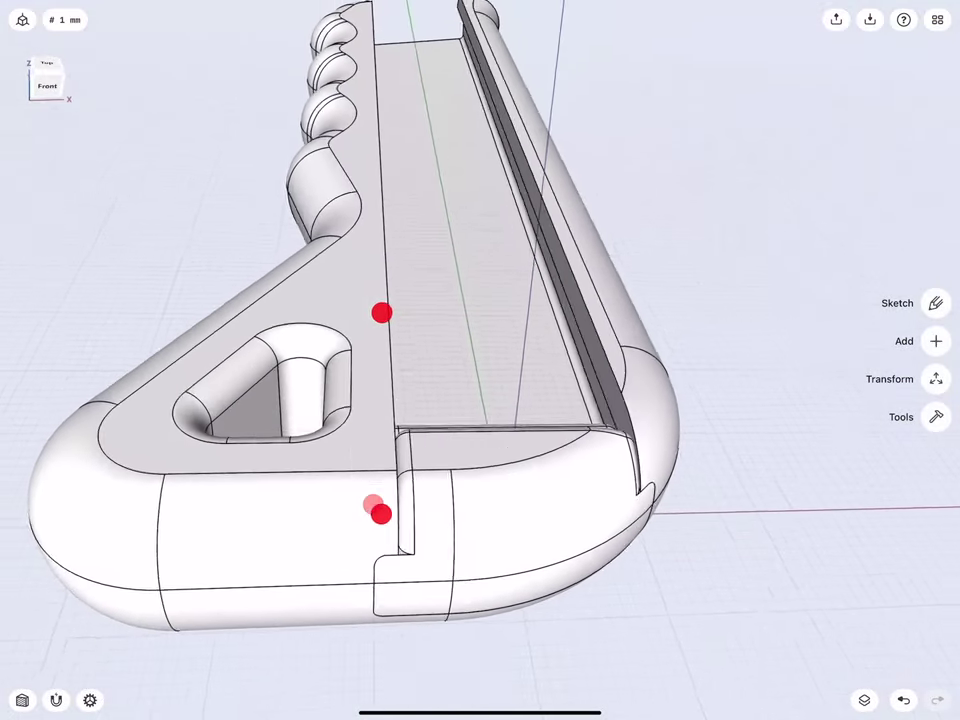
middle_click_drag(373, 510, 381, 544)
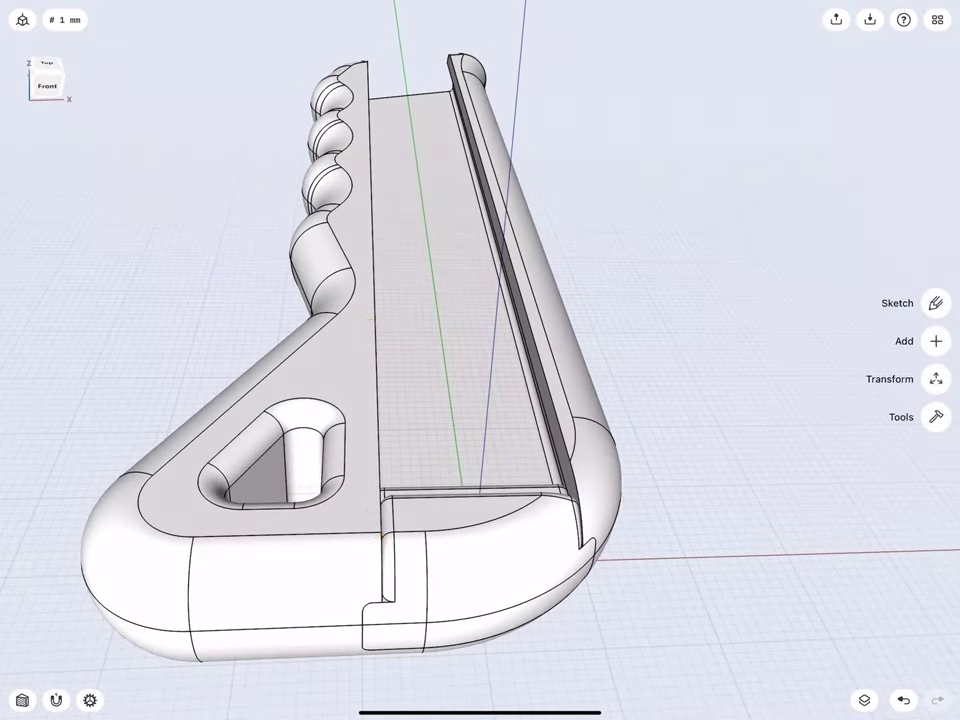
- Apply a 1.0 mm fillet to the blade slot's left and right inner edges
left_click(375, 416)
left_click(550, 432)
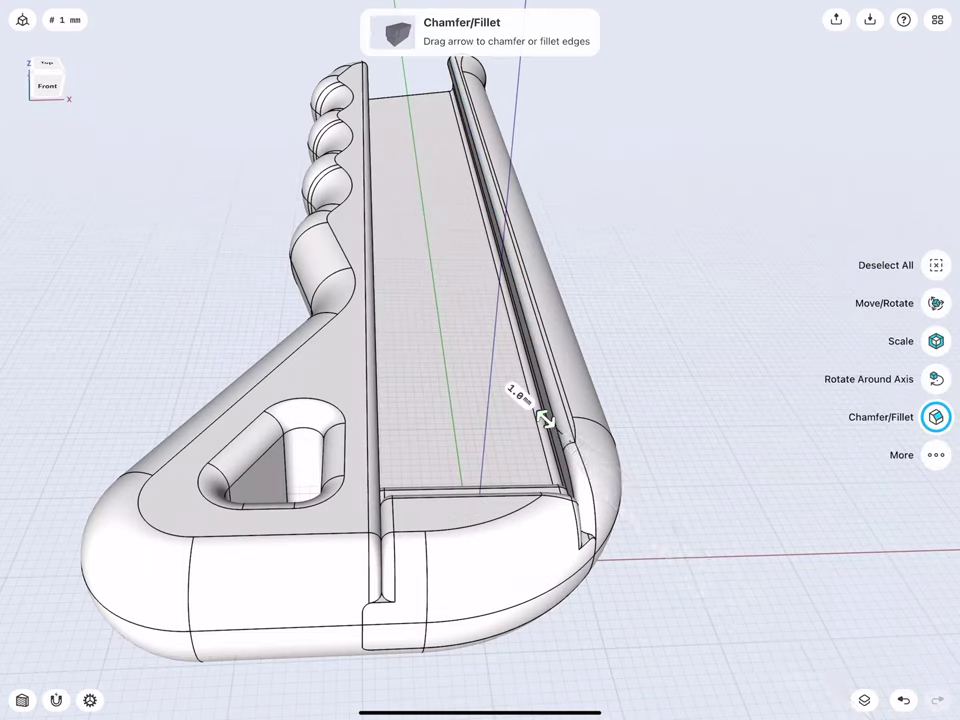
left_click(514, 392)
left_click(563, 448)
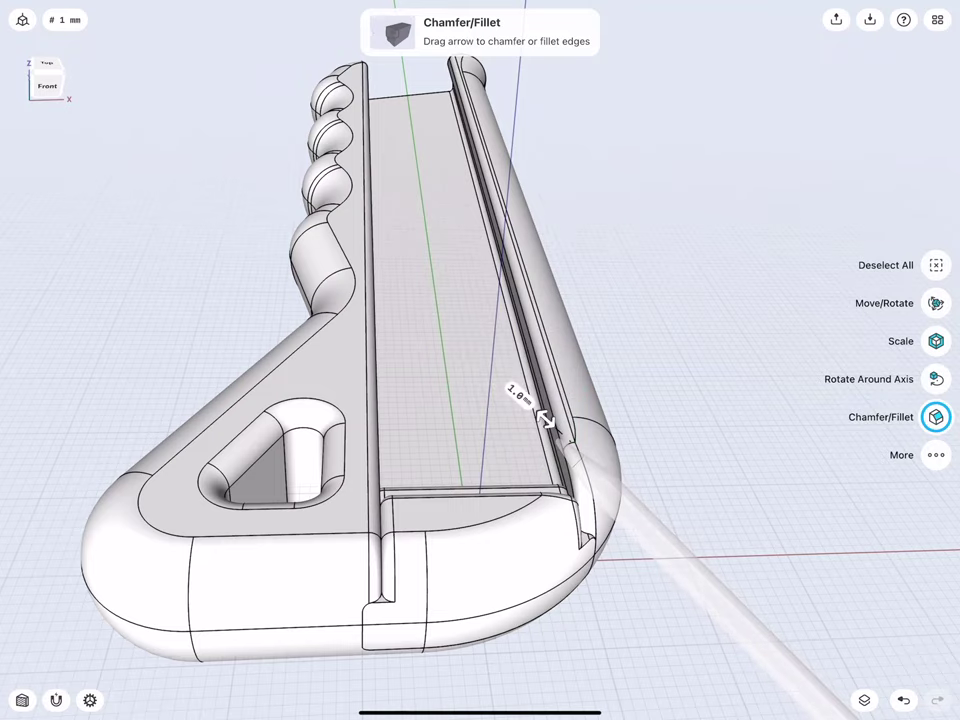
left_click(199, 250)
middle_click_drag(283, 210, 367, 277)
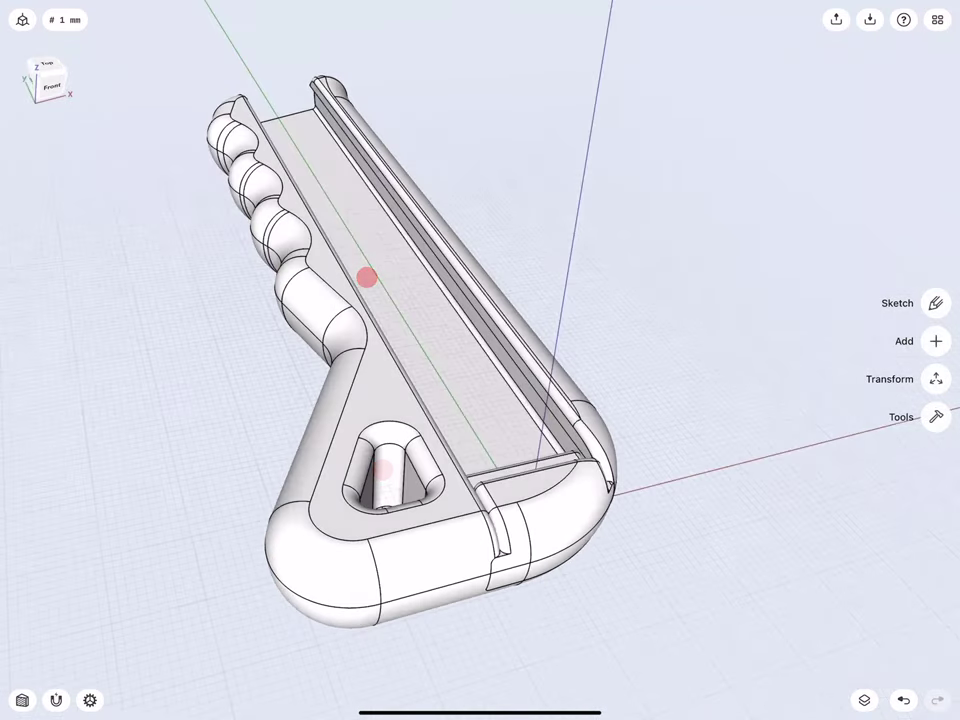
left_click(865, 700)
- Unhide the blade and slider parts, and move Body 10 and Body 10 (1) into Bodies
middle_click_drag(310, 295, 372, 317)
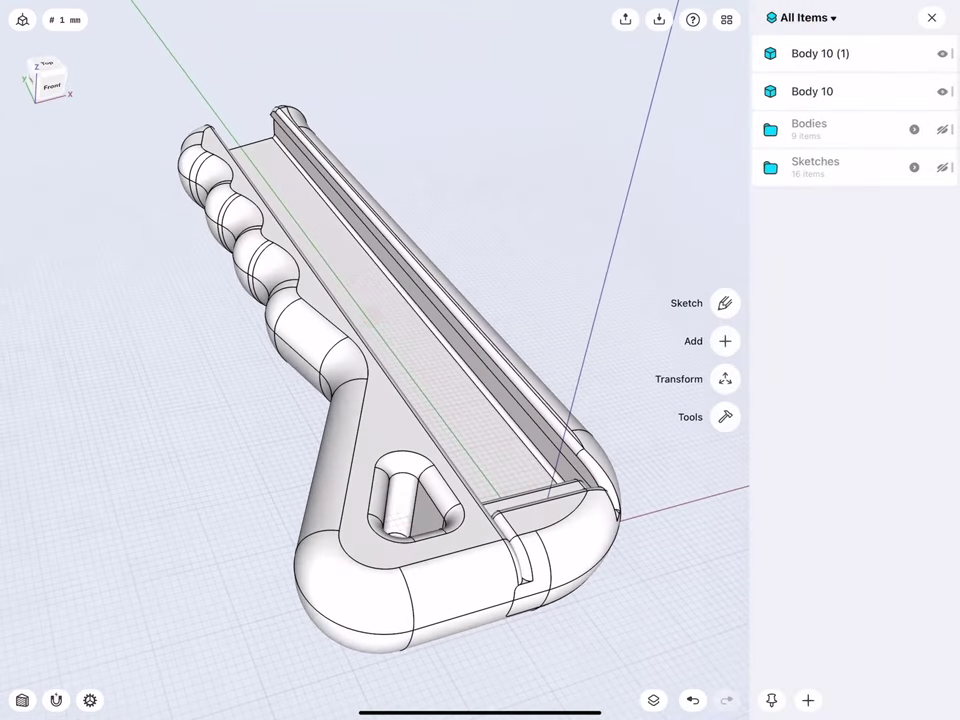
left_click(946, 126)
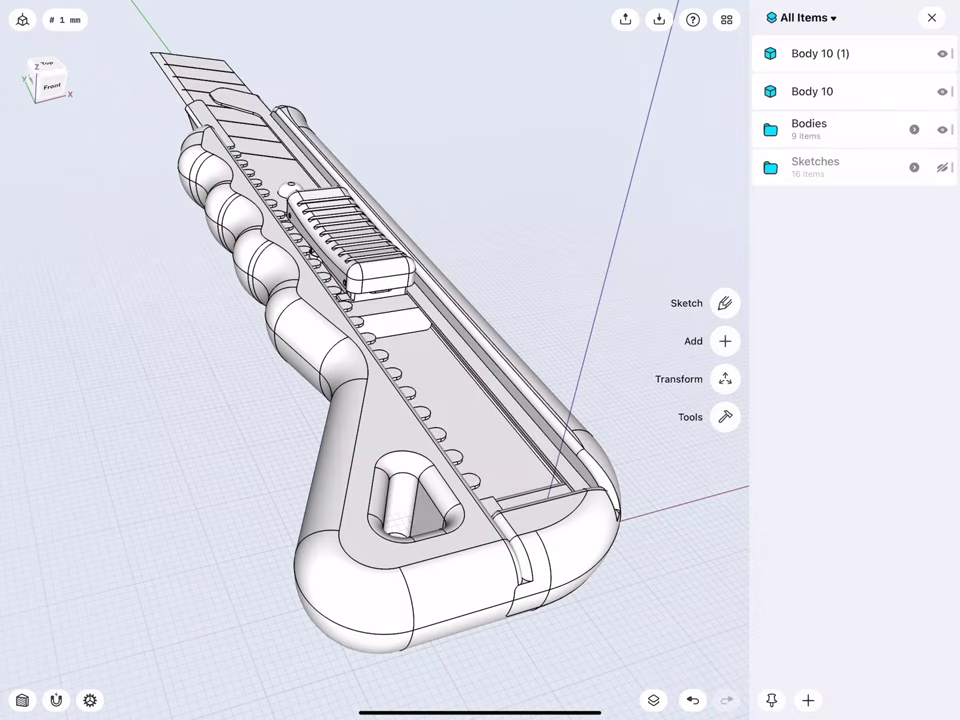
left_click(866, 90)
left_click(868, 40)
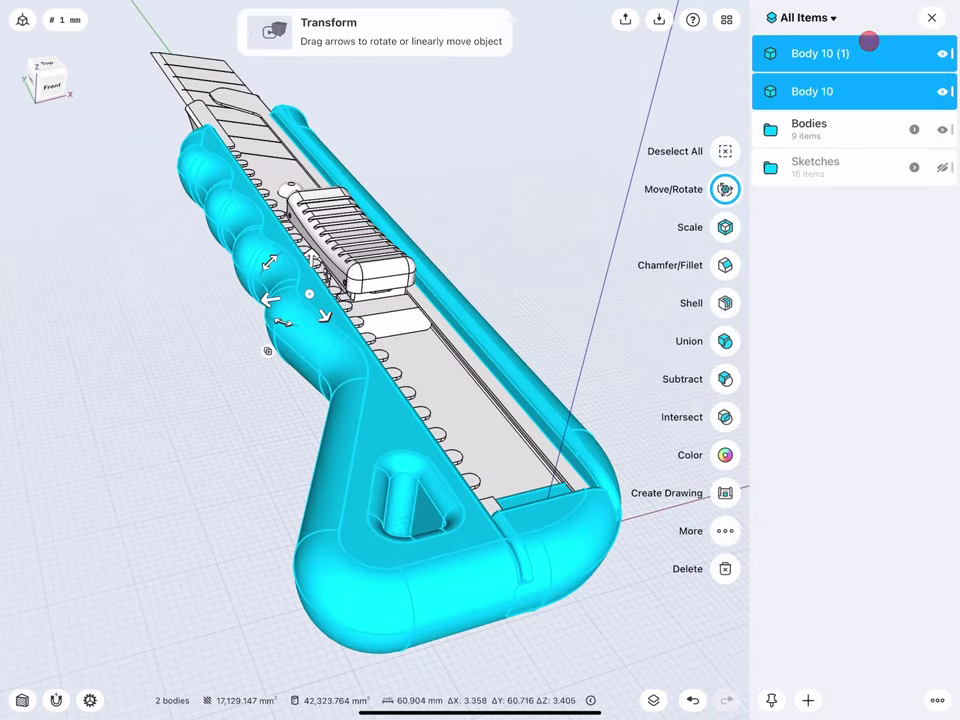
left_click_drag(840, 53, 846, 131)
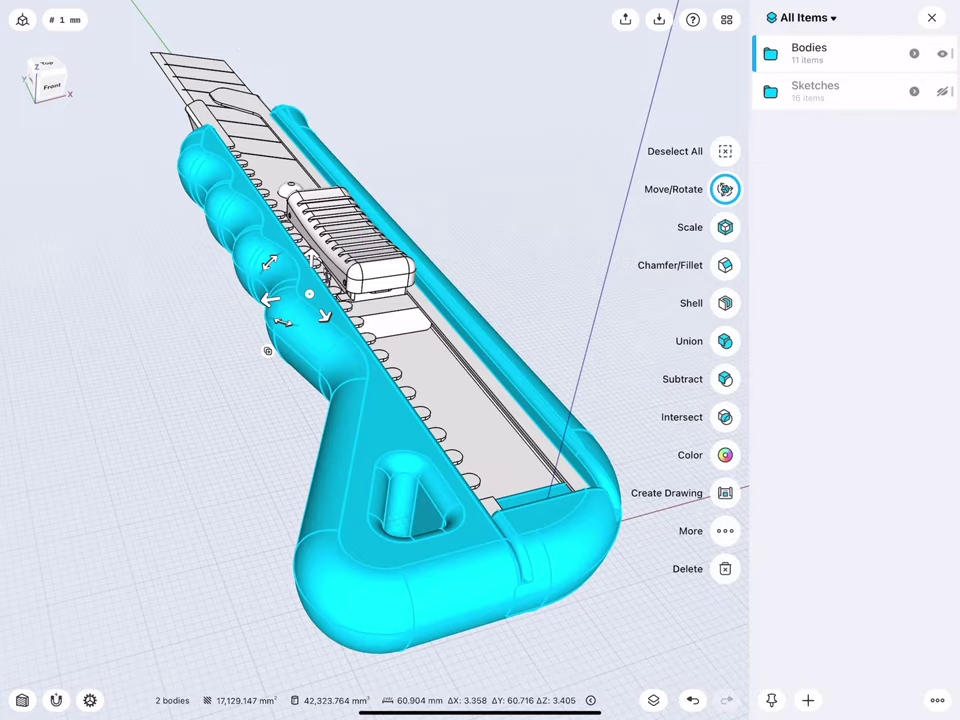
left_click(193, 356)
left_click(727, 19)
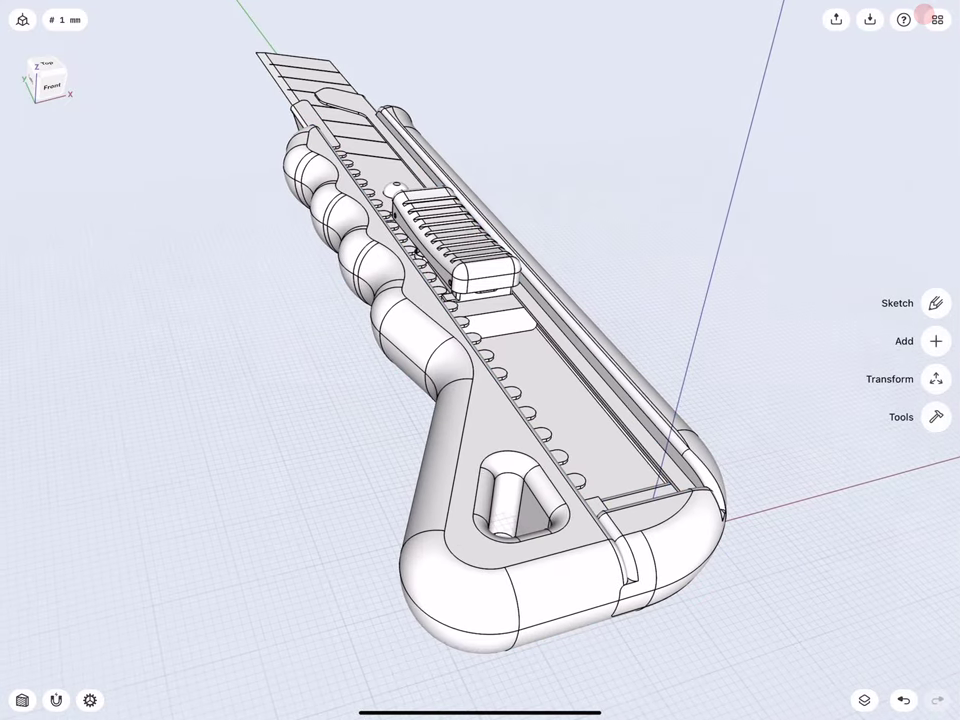
left_click_drag(270, 173, 378, 274)
left_click(51, 88)
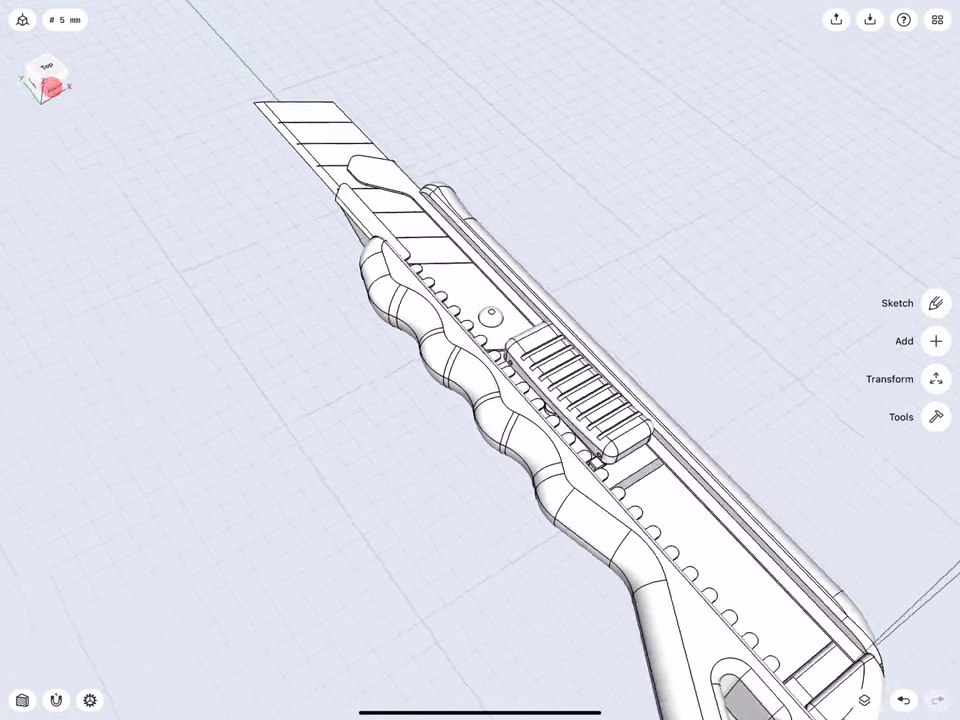